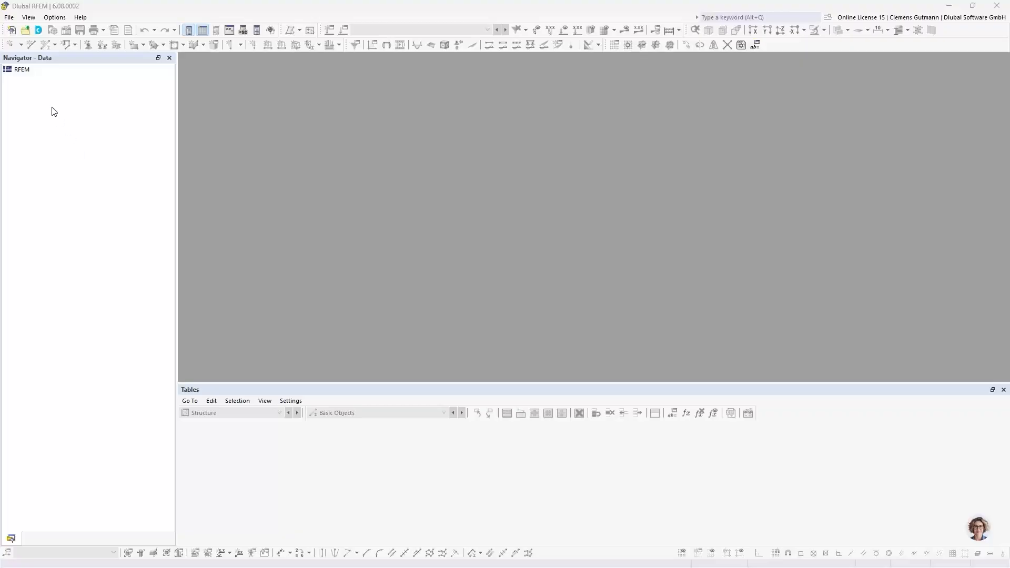
{"action": "right_click", "coordinate": [24, 75]}
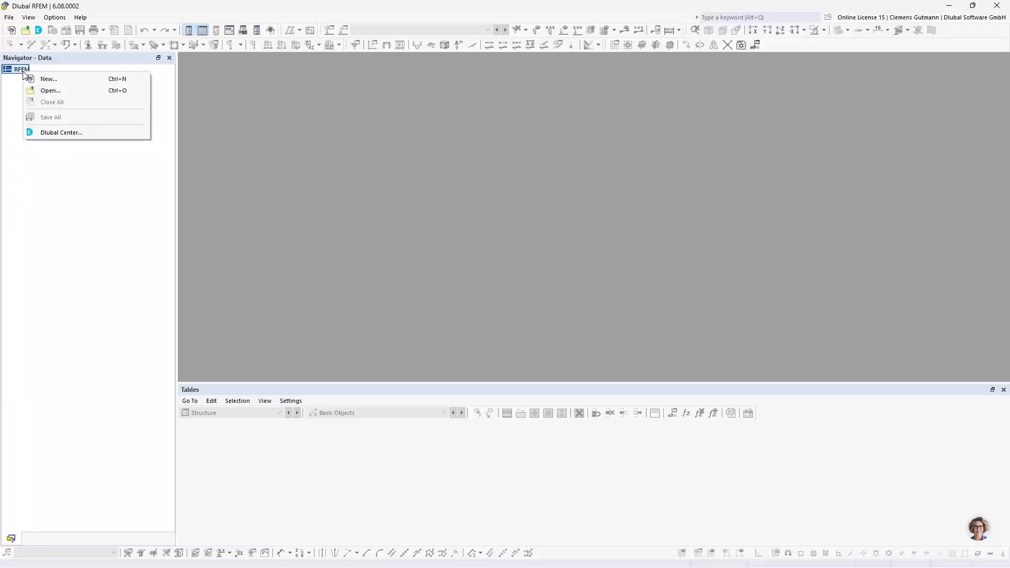
{"action": "left_click", "coordinate": [18, 84]}
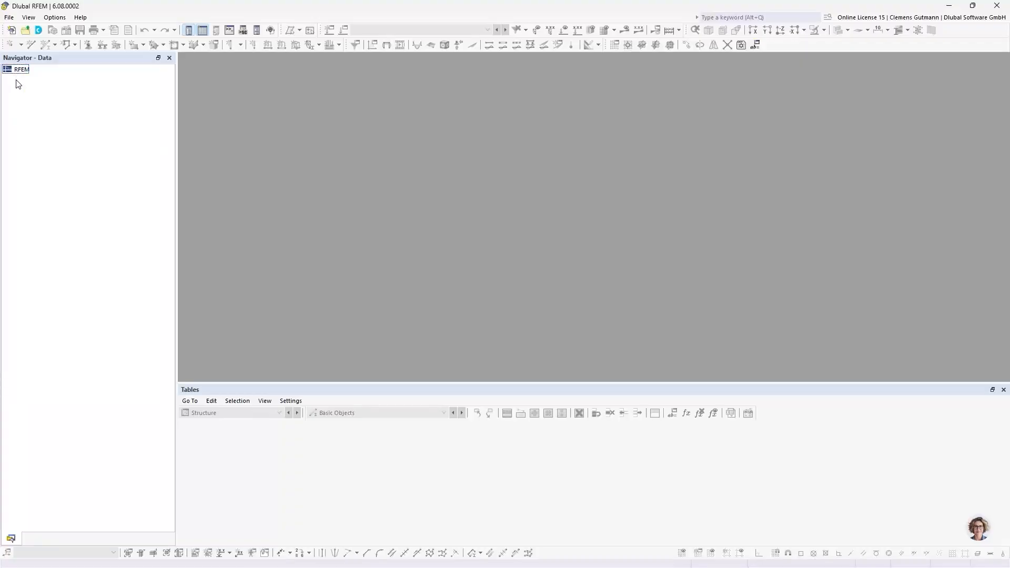
{"action": "left_click", "coordinate": [11, 19]}
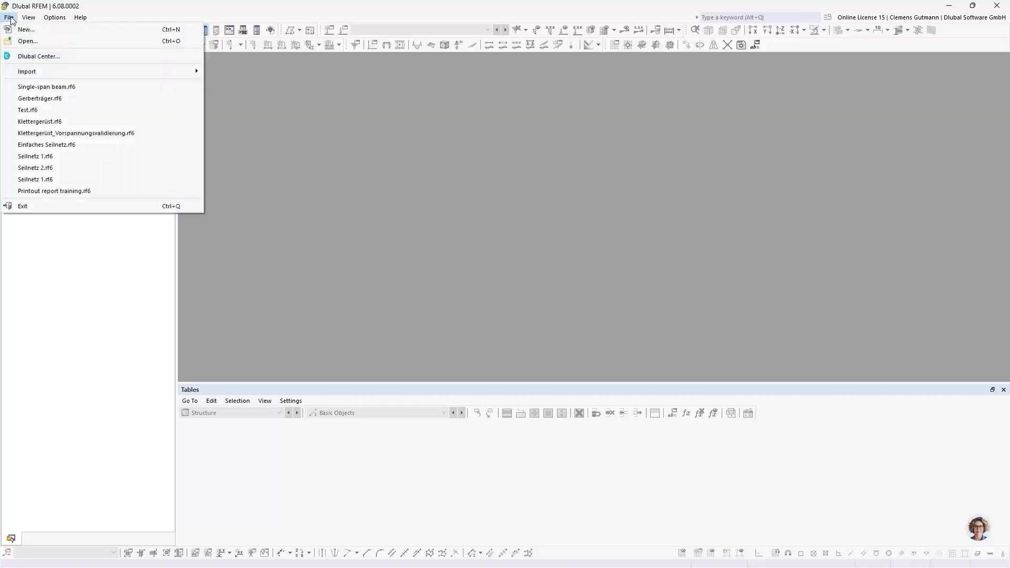
{"action": "left_click", "coordinate": [10, 20]}
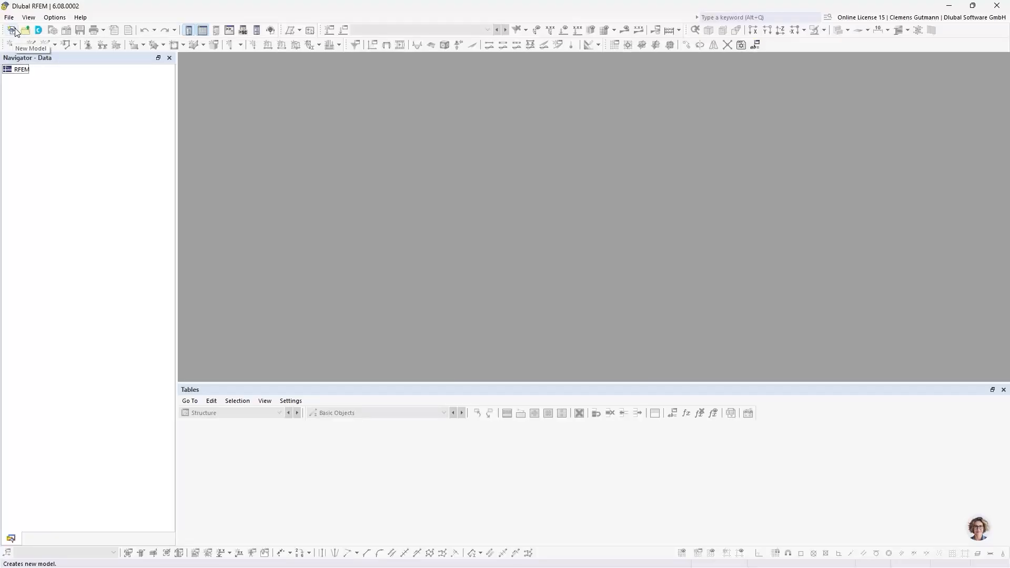
- Create a blank model named "Single-span beam" with the model type 2D | XZ | Plane Stress and no analysis or design add-ons
{"action": "left_click", "coordinate": [12, 30]}
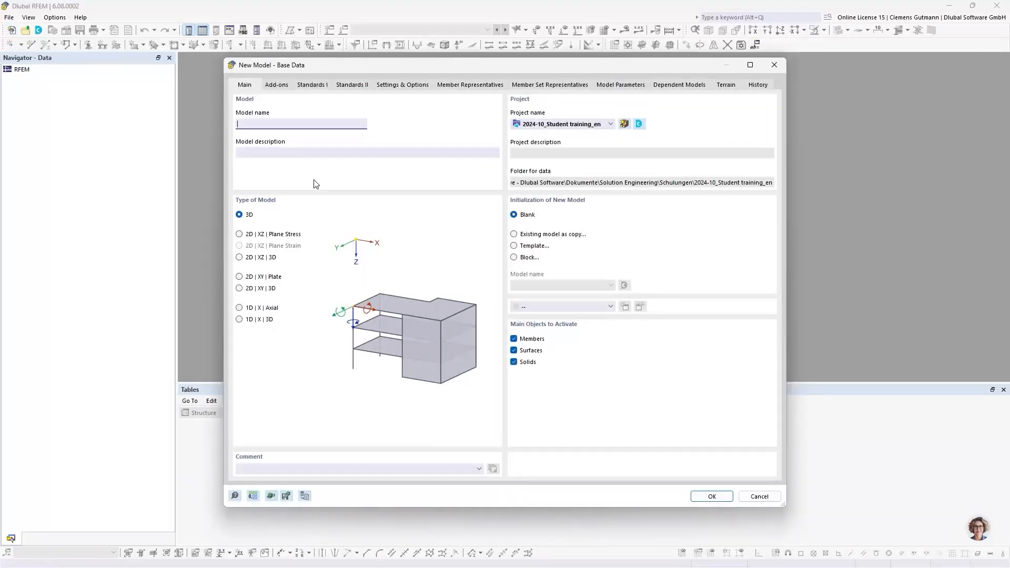
{"action": "left_click_drag", "start_coordinate": [365, 65], "coordinate": [340, 63]}
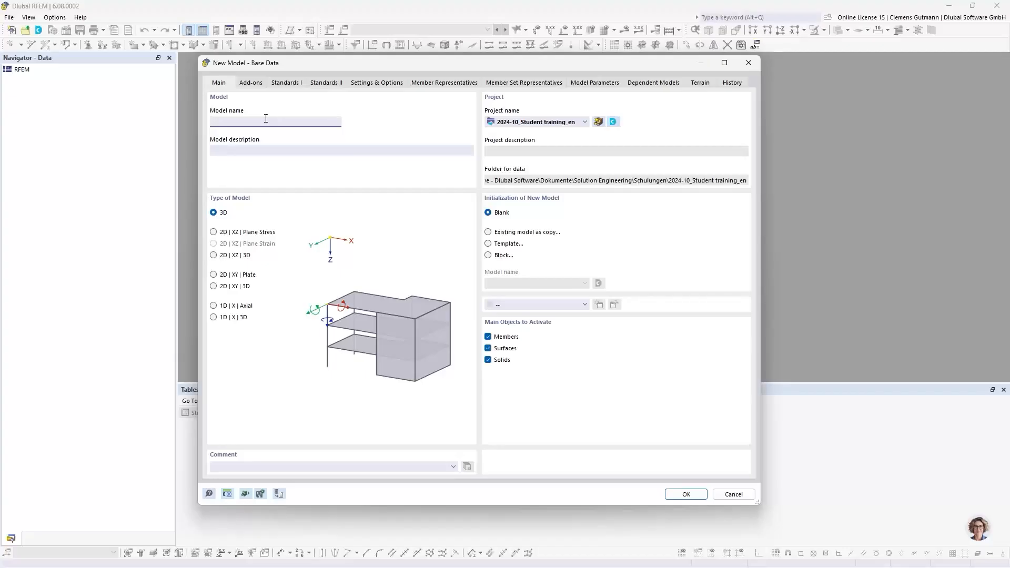
{"action": "type", "text": "ngle-span beam"}
{"action": "key", "text": "Tab"}
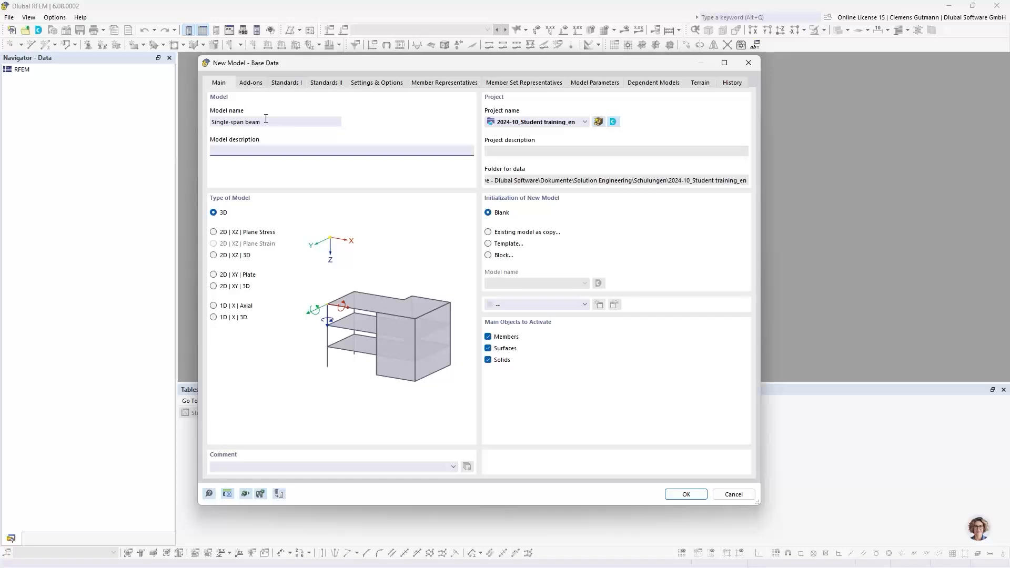
{"action": "left_click", "coordinate": [215, 235]}
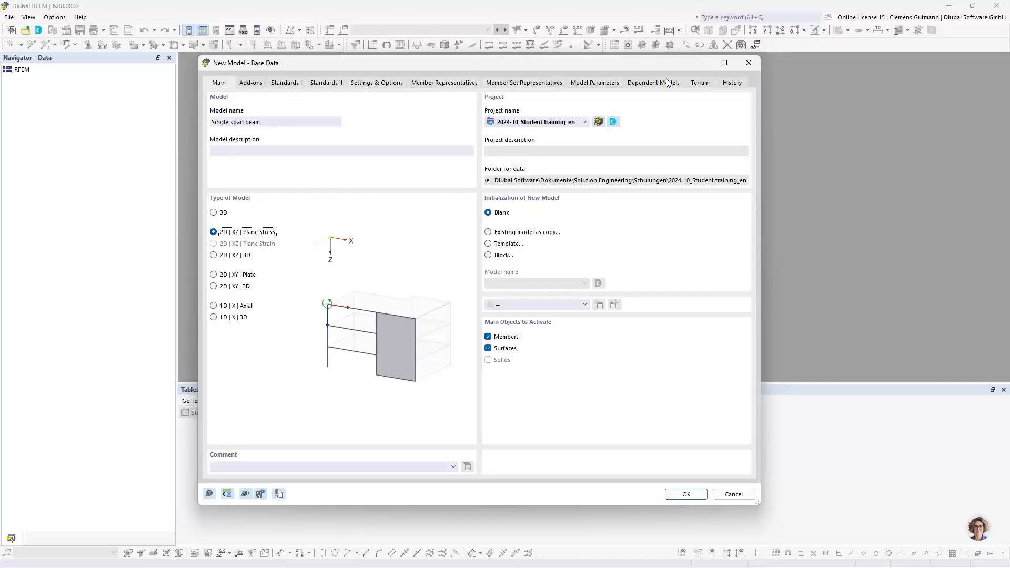
{"action": "left_click", "coordinate": [251, 84]}
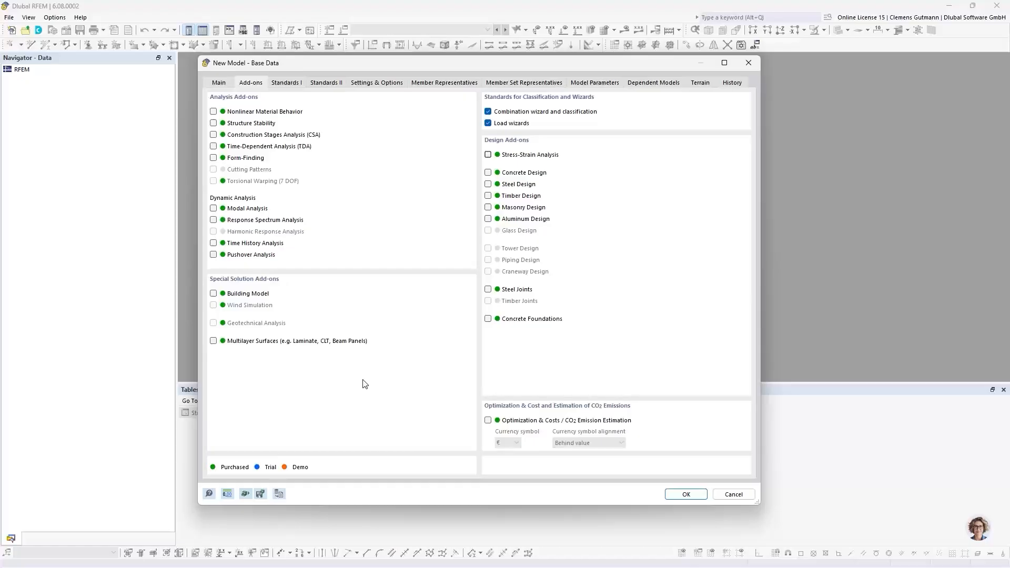
{"action": "left_click", "coordinate": [687, 494]}
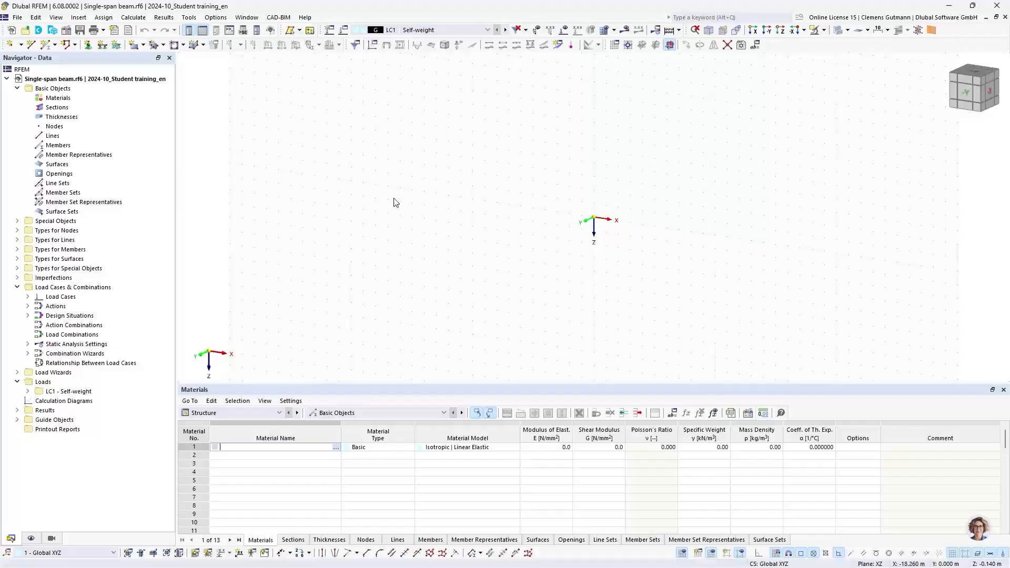
- Shrink the Materials table area to enlarge the model workspace, and examine the empty workspace around the origin from different angles
{"action": "middle_click_drag", "start_coordinate": [673, 233], "coordinate": [553, 247]}
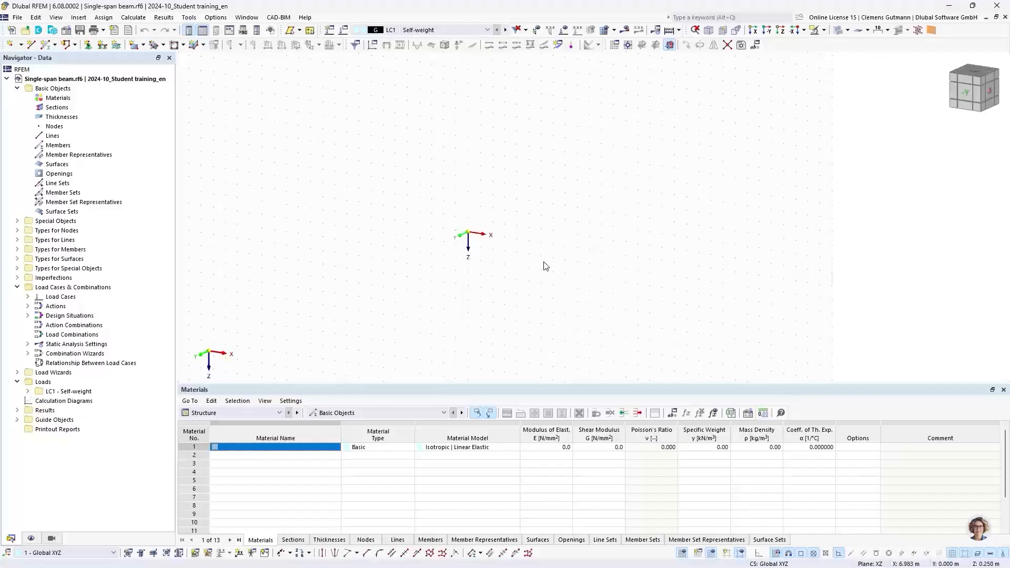
{"action": "middle_click_drag", "start_coordinate": [497, 333], "coordinate": [548, 268], "text": "ctrl"}
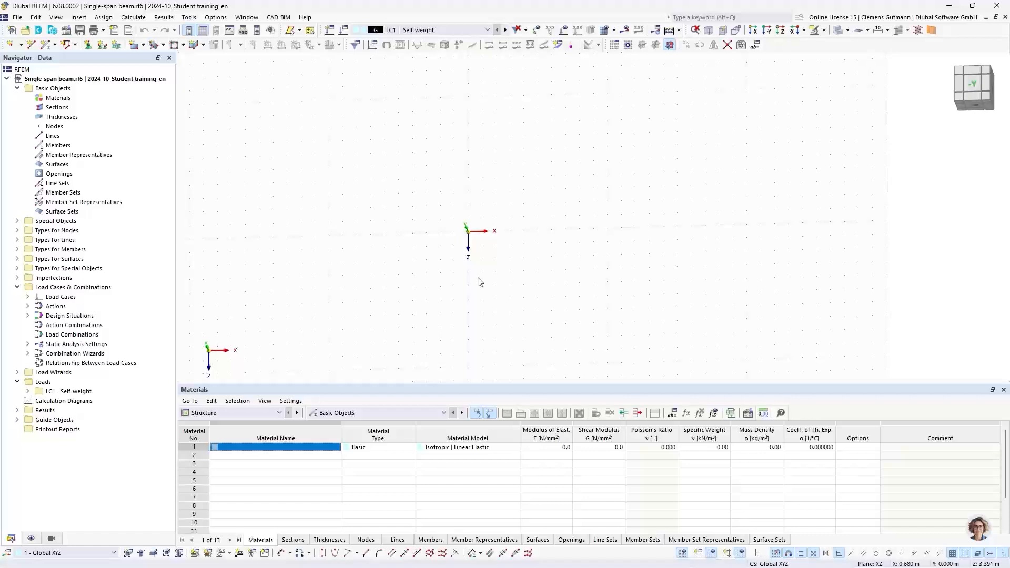
{"action": "left_click_drag", "start_coordinate": [467, 386], "coordinate": [468, 435]}
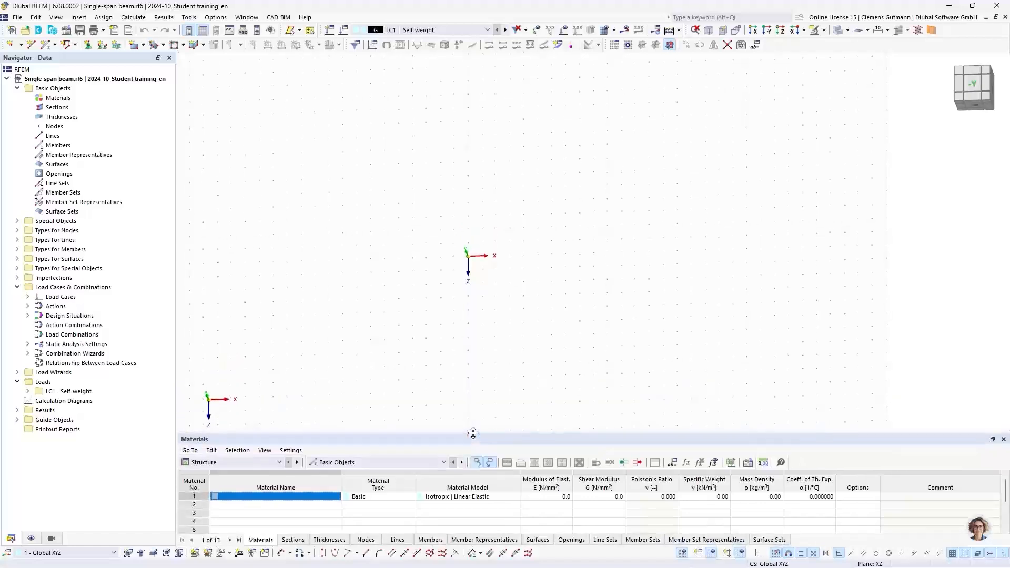
{"action": "middle_click_drag", "start_coordinate": [362, 400], "coordinate": [377, 278], "text": "ctrl"}
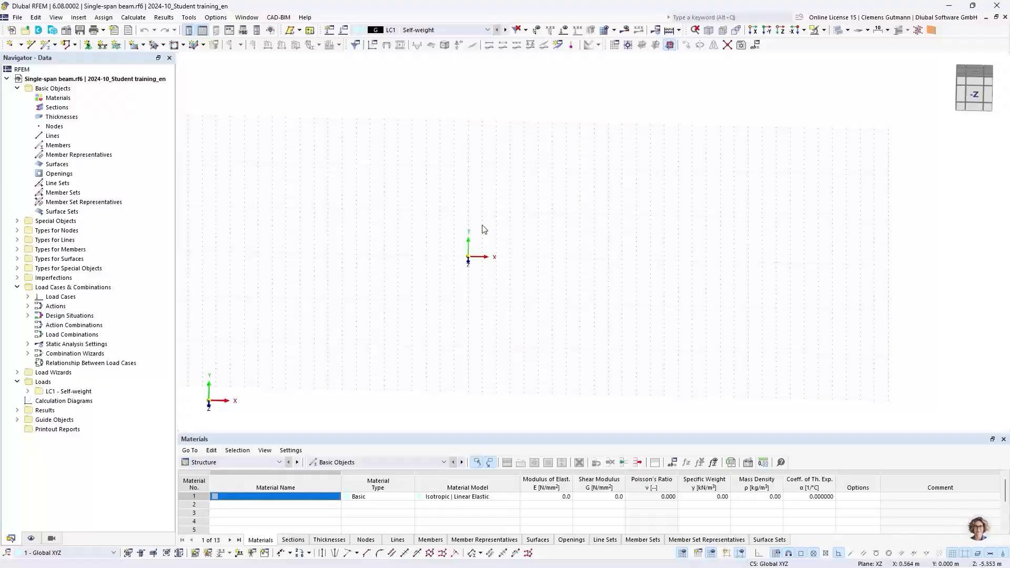
{"action": "middle_click_drag", "start_coordinate": [494, 217], "coordinate": [534, 258]}
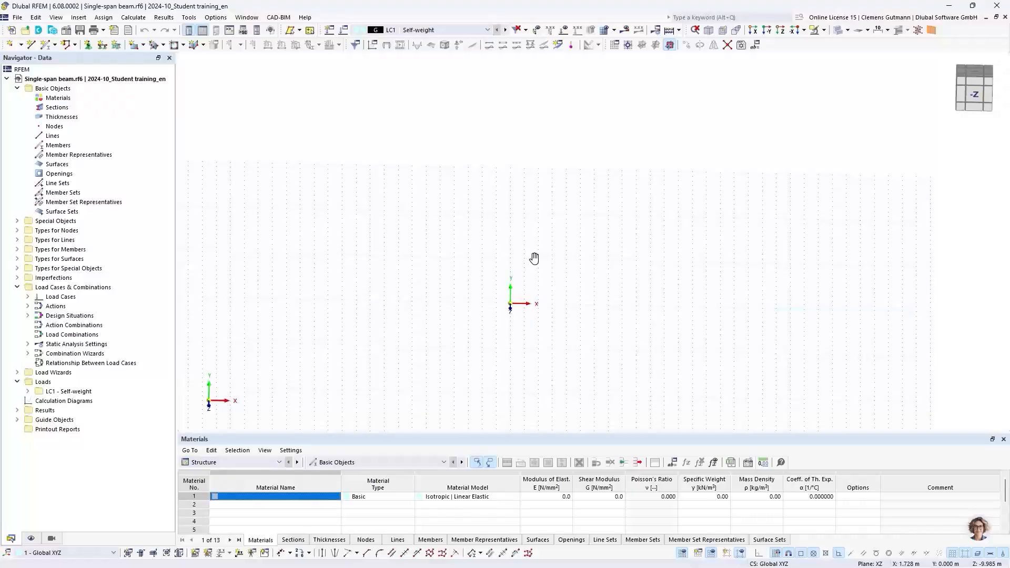
{"action": "middle_click_drag", "start_coordinate": [518, 251], "coordinate": [517, 282], "text": "ctrl"}
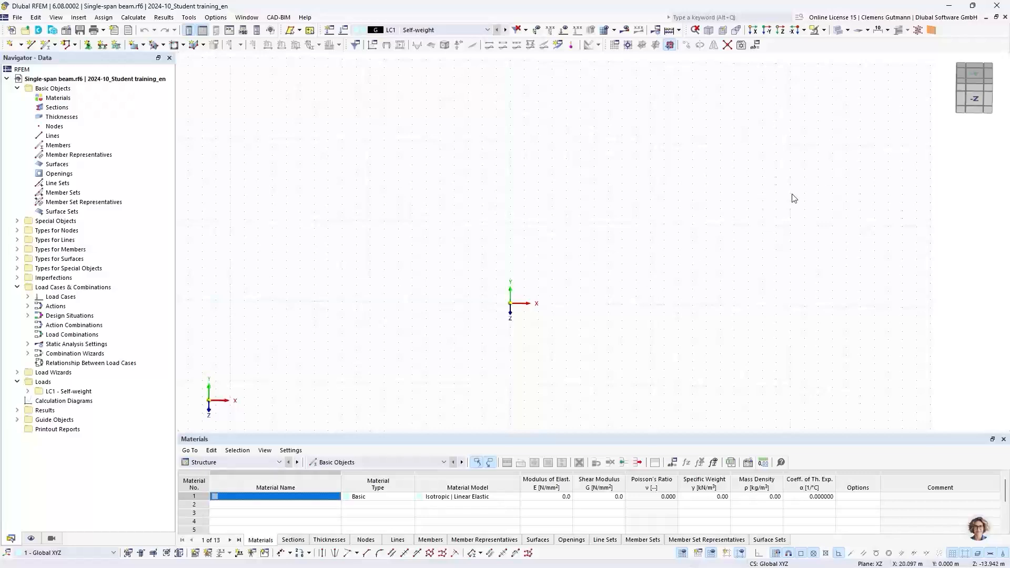
- Examine the empty workspace in several standard views and finish in the straight -Y view of the XZ plane
{"action": "left_click", "coordinate": [981, 94]}
{"action": "mouse_move", "coordinate": [981, 93]}
{"action": "left_mouse_down"}
{"action": "mouse_move", "coordinate": [977, 117]}
{"action": "mouse_move", "coordinate": [969, 109]}
{"action": "mouse_move", "coordinate": [985, 79]}
{"action": "mouse_move", "coordinate": [998, 92]}
{"action": "left_mouse_up"}
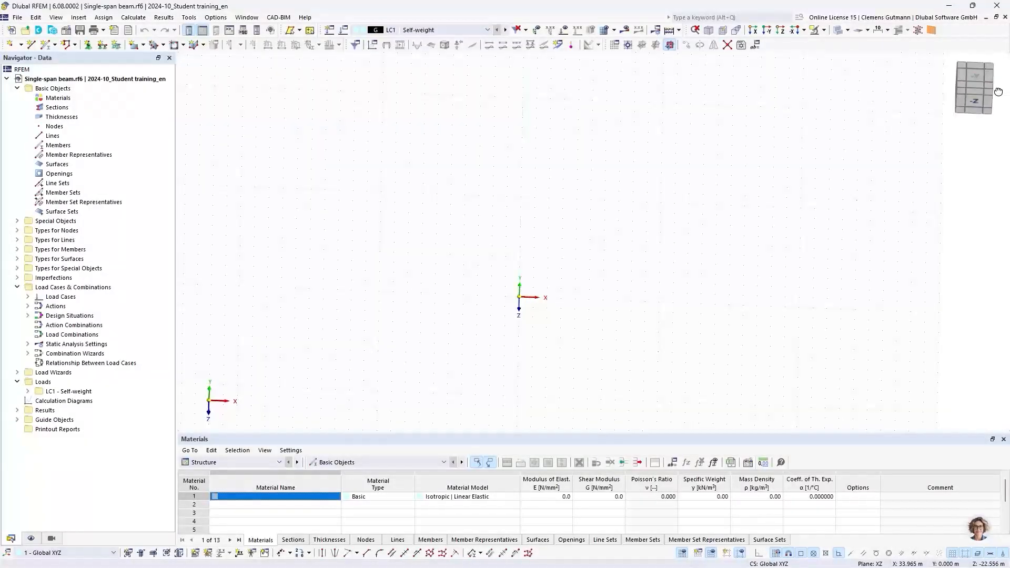
{"action": "left_click", "coordinate": [973, 78]}
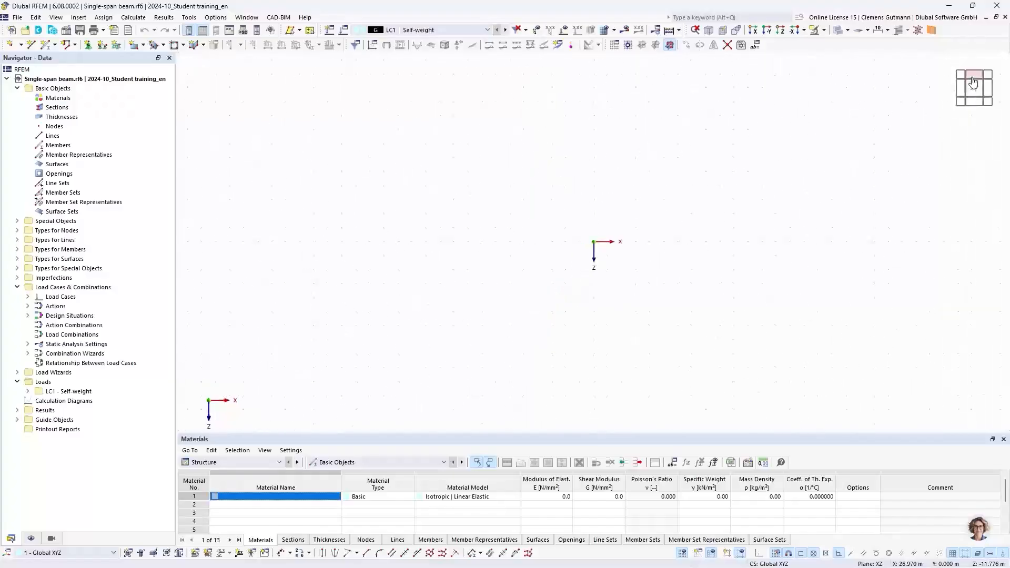
{"action": "left_click", "coordinate": [974, 75]}
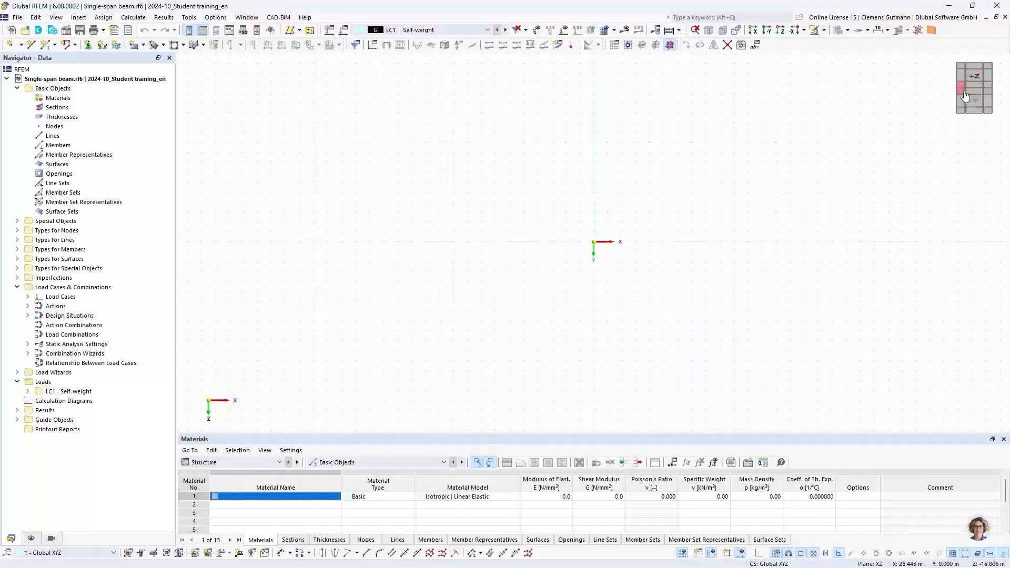
{"action": "left_click", "coordinate": [963, 91]}
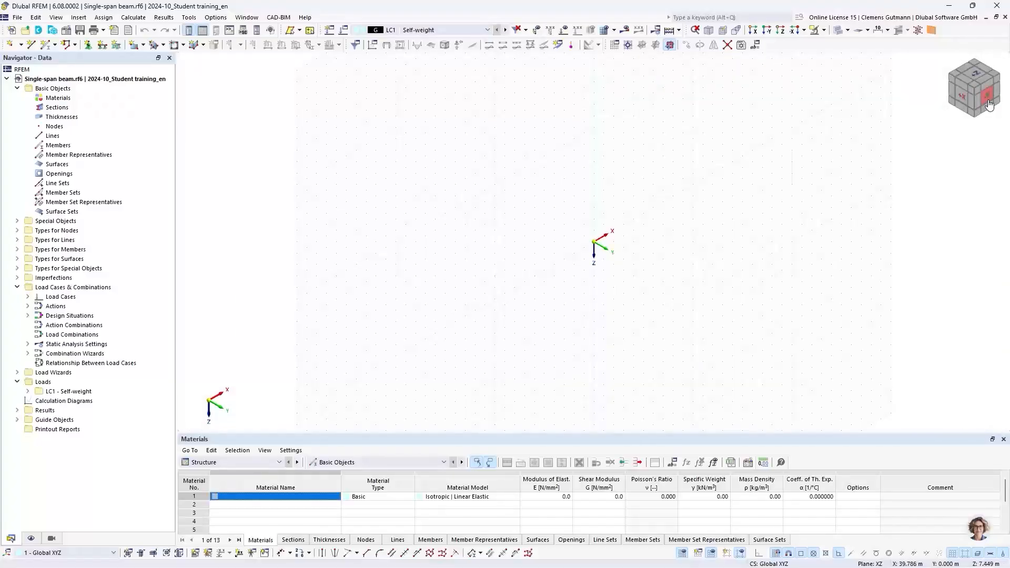
{"action": "left_click", "coordinate": [988, 101]}
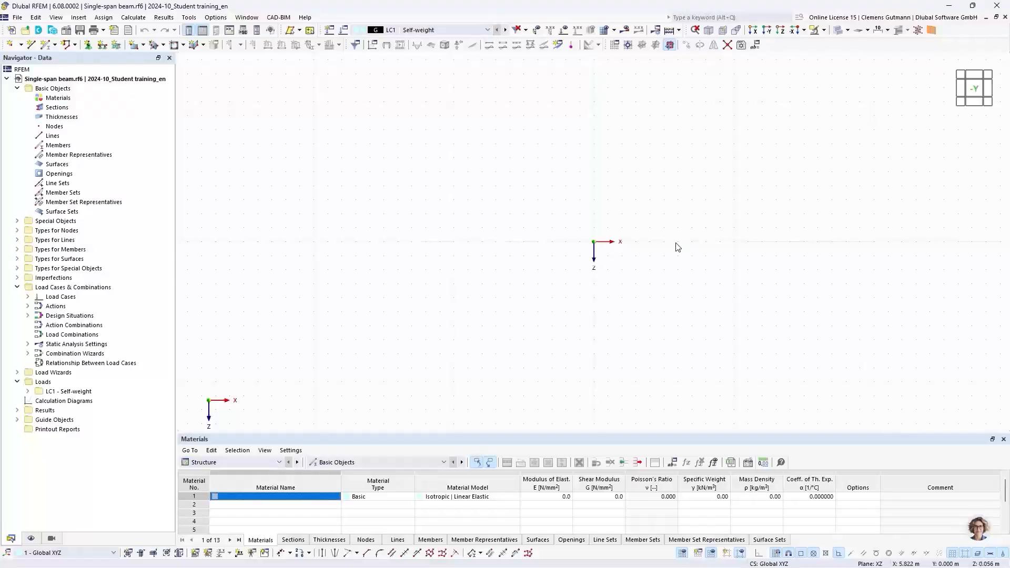
{"action": "middle_click_drag", "start_coordinate": [642, 233], "coordinate": [491, 217]}
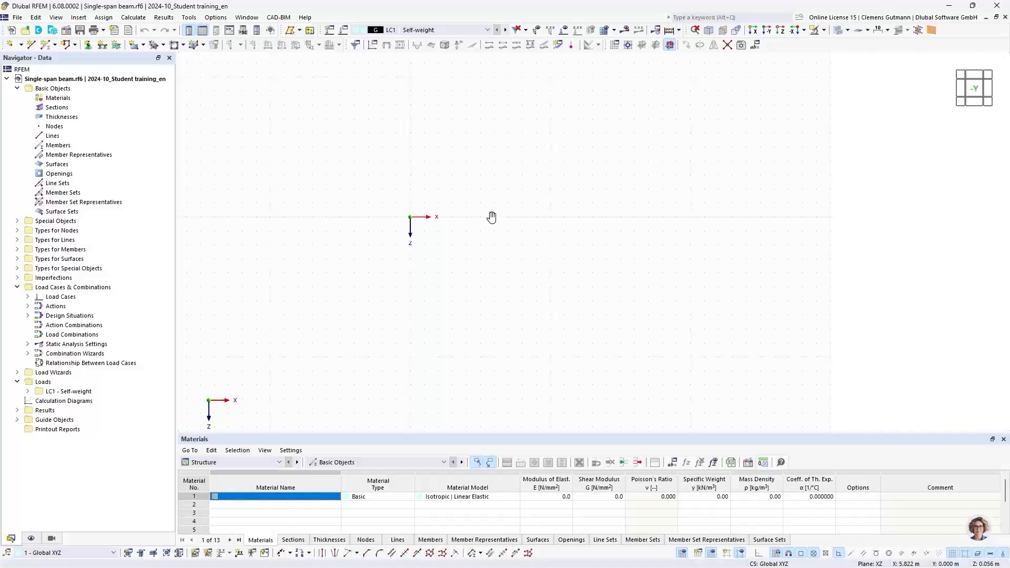
- Start a new material and open the material library for its selection
{"action": "right_click", "coordinate": [59, 101]}
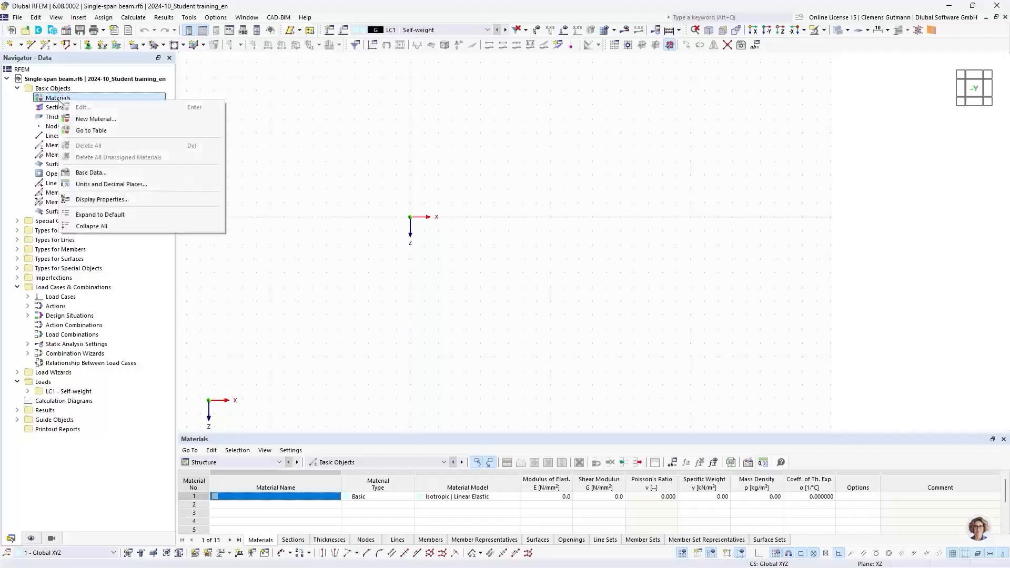
{"action": "left_click", "coordinate": [76, 120]}
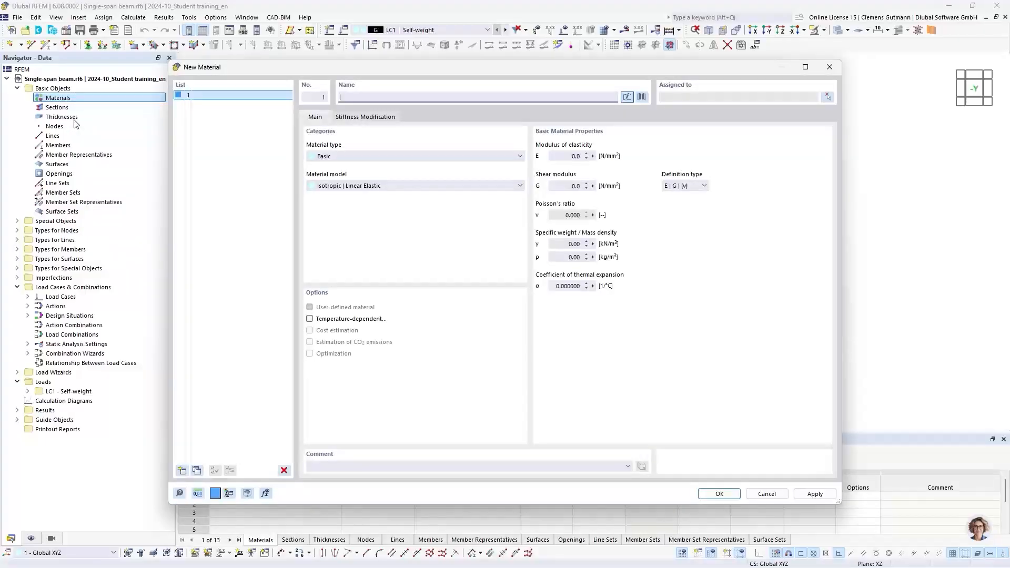
{"action": "mouse_move", "coordinate": [321, 71]}
{"action": "left_mouse_down"}
{"action": "mouse_move", "coordinate": [308, 68]}
{"action": "mouse_move", "coordinate": [323, 74]}
{"action": "left_mouse_up"}
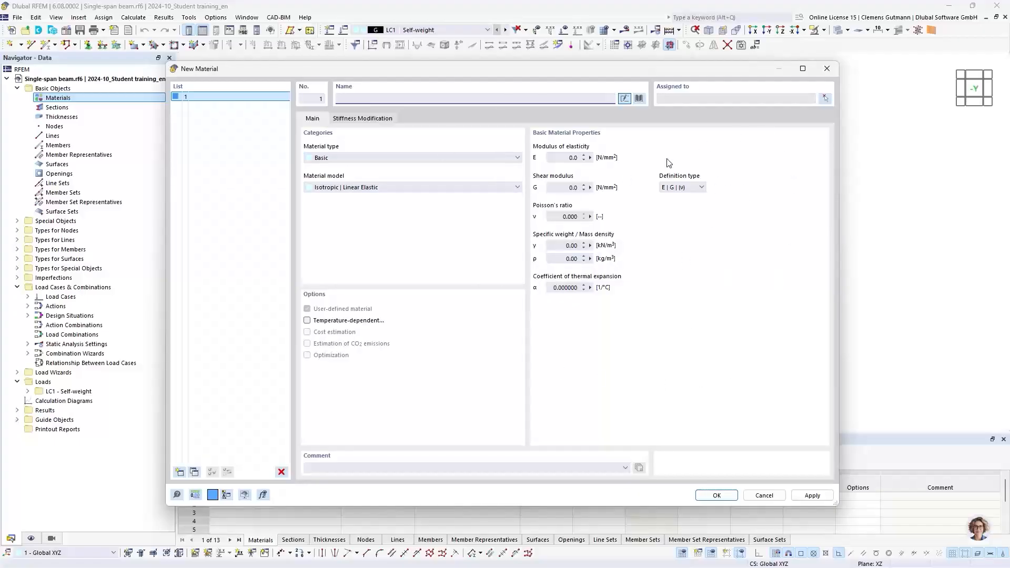
{"action": "left_click", "coordinate": [638, 99]}
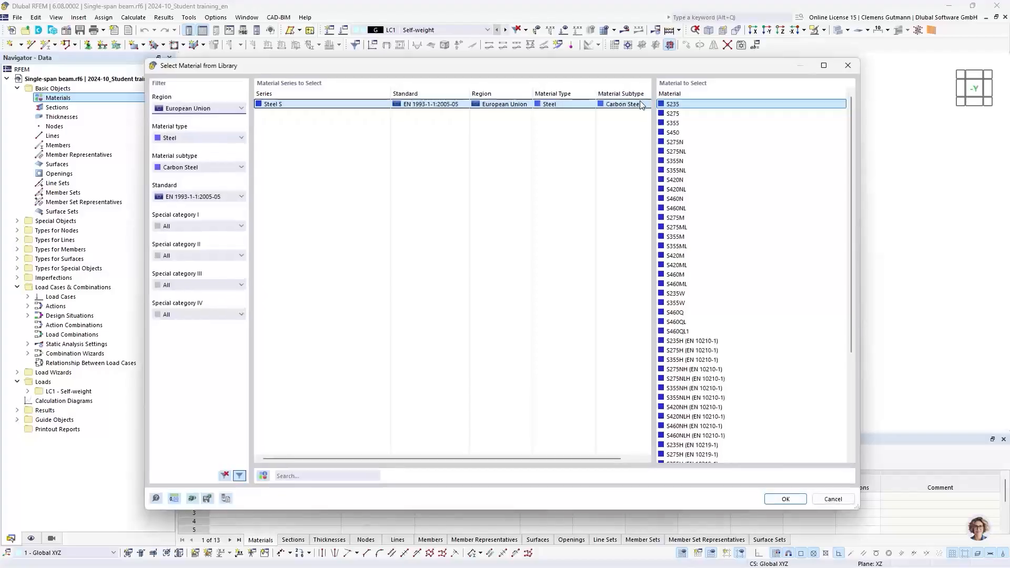
- Clear the material library filters, then filter by region European Union, type Steel, subtype Carbon Steel and standard EN 1993-1-1:2005-05
{"action": "left_click", "coordinate": [226, 477]}
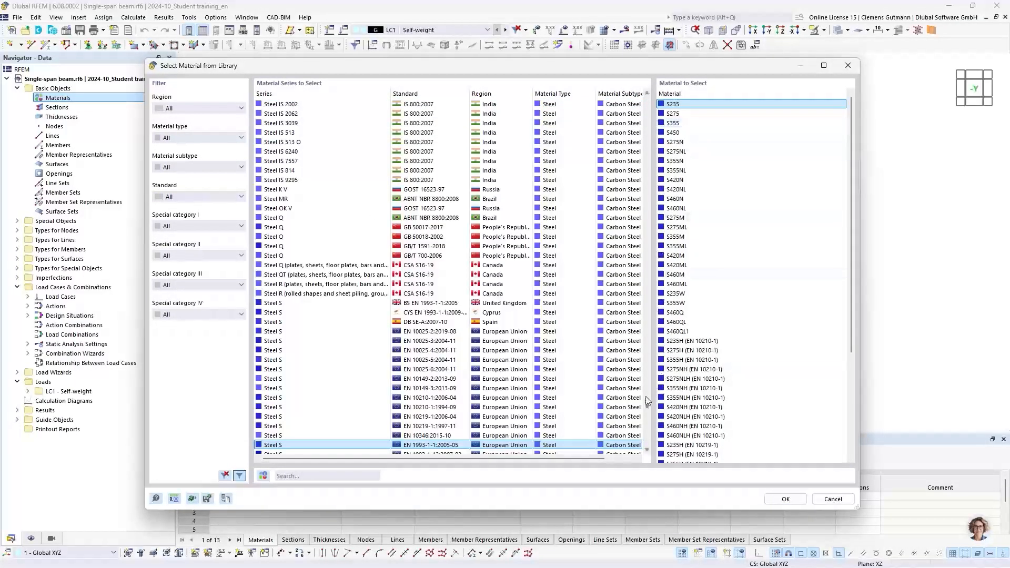
{"action": "left_click_drag", "start_coordinate": [647, 410], "coordinate": [652, 117]}
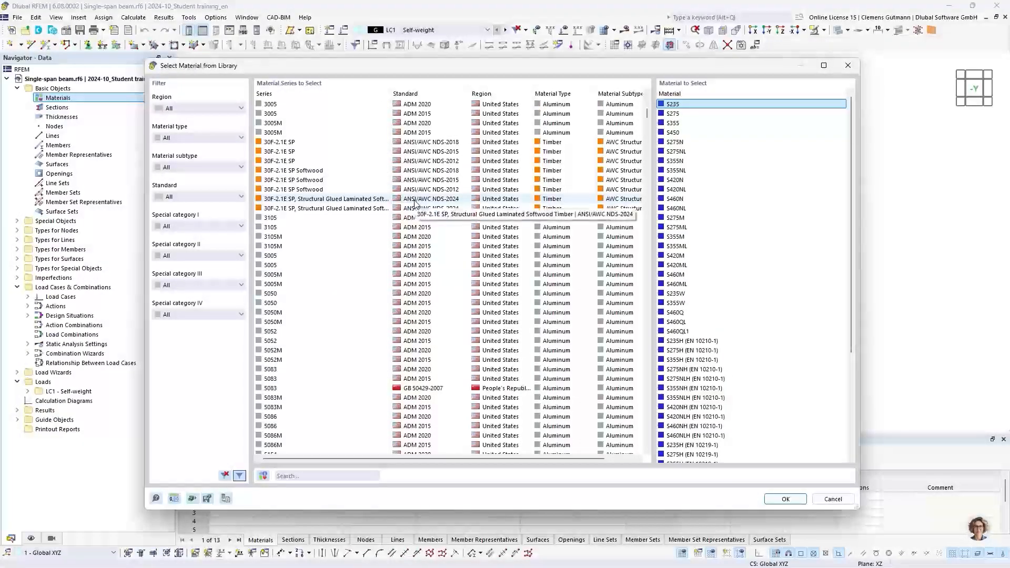
{"action": "left_click", "coordinate": [199, 110]}
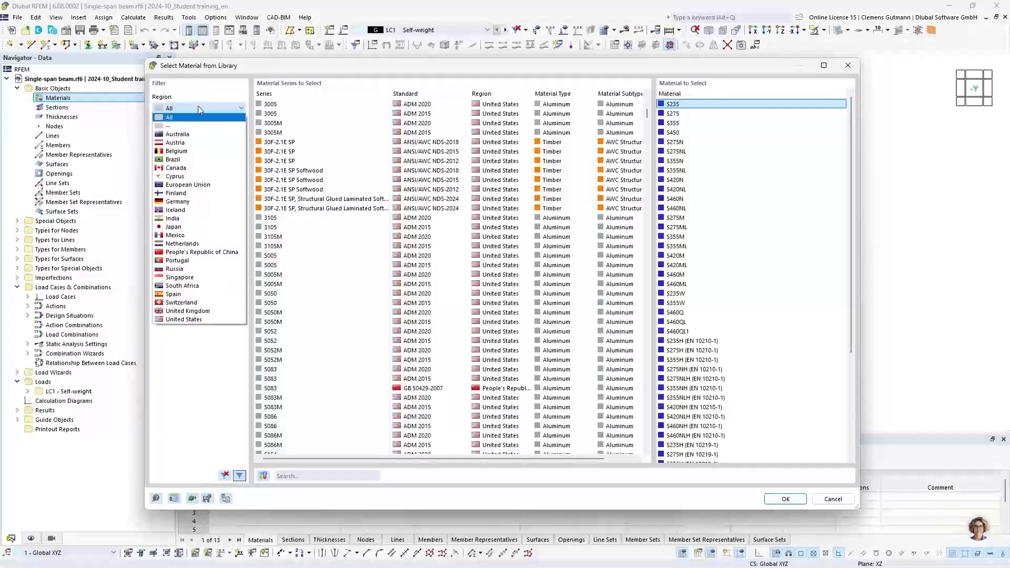
{"action": "left_click", "coordinate": [207, 186]}
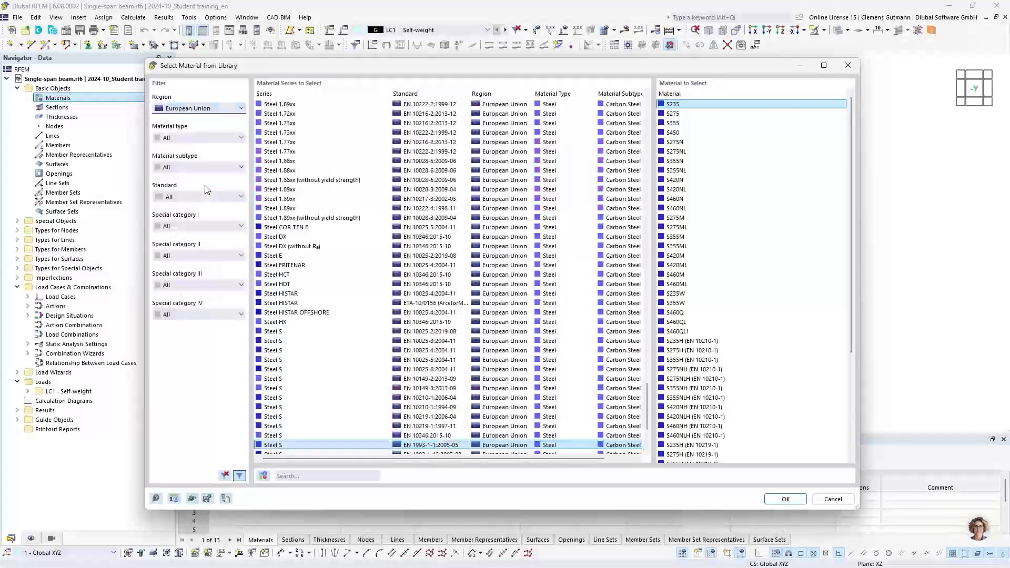
{"action": "left_click", "coordinate": [215, 139]}
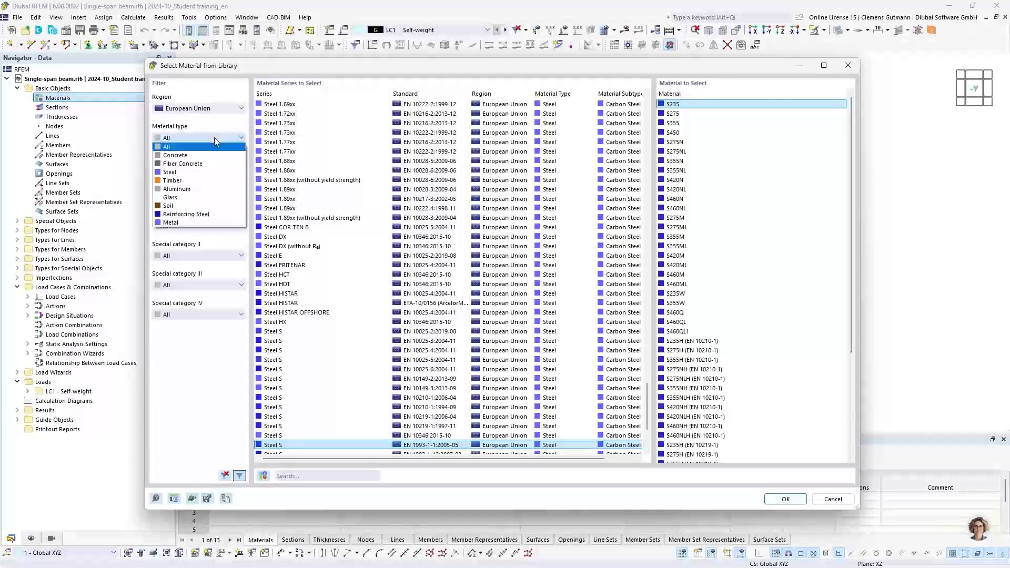
{"action": "left_click", "coordinate": [185, 172]}
{"action": "left_click", "coordinate": [185, 167]}
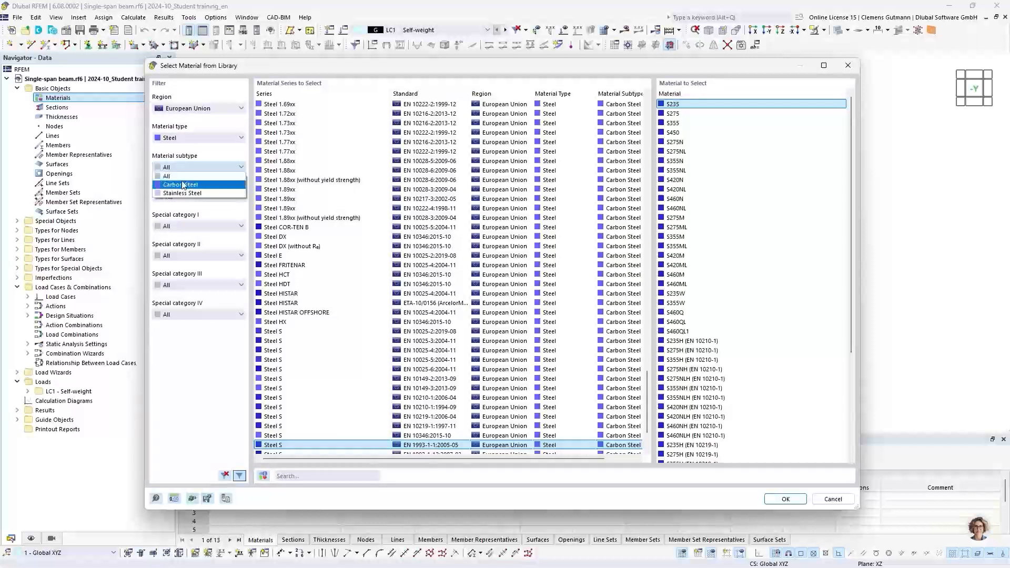
{"action": "left_click", "coordinate": [187, 181]}
{"action": "left_click", "coordinate": [187, 198]}
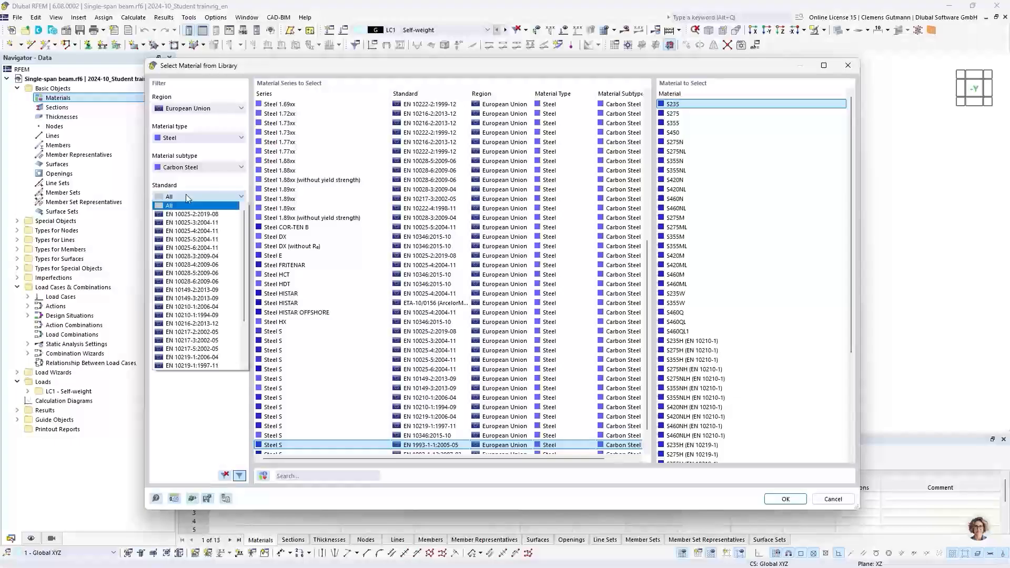
{"action": "scroll", "coordinate": [203, 270], "scroll_direction": "down", "scroll_amount": 3}
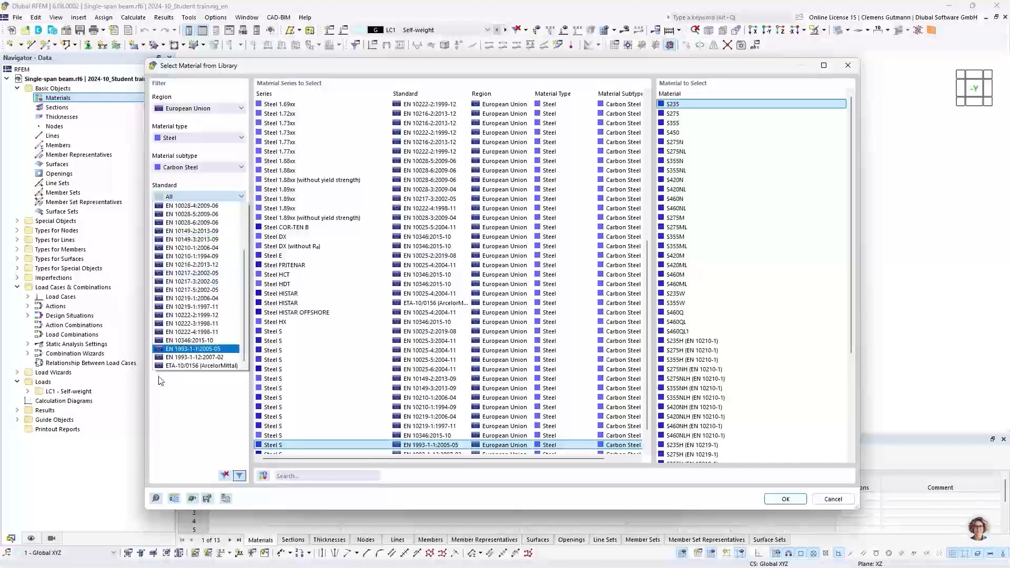
{"action": "left_click", "coordinate": [193, 348]}
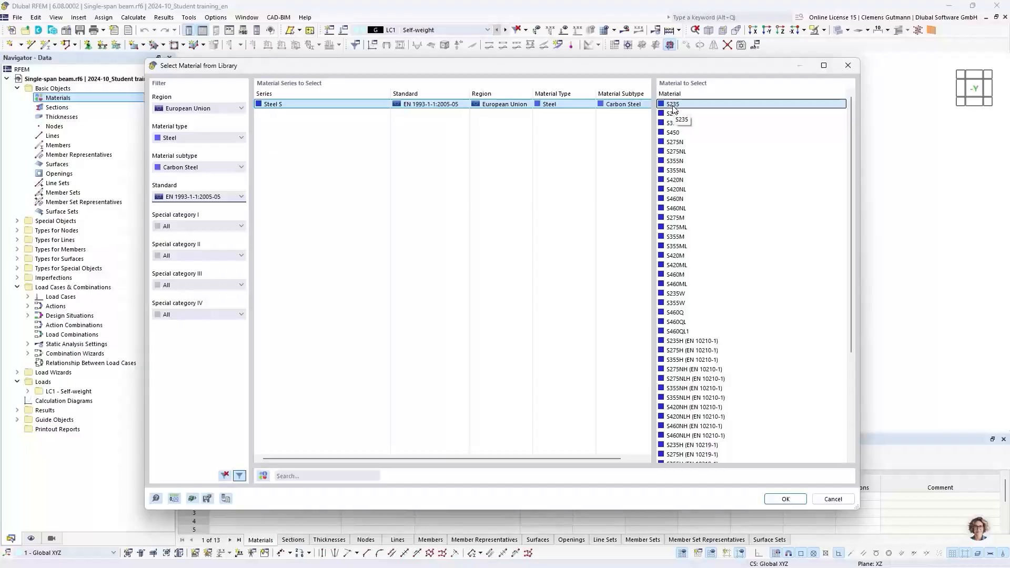
- Create the new material from library grade S235, checking its material values before confirming
{"action": "left_click", "coordinate": [786, 499]}
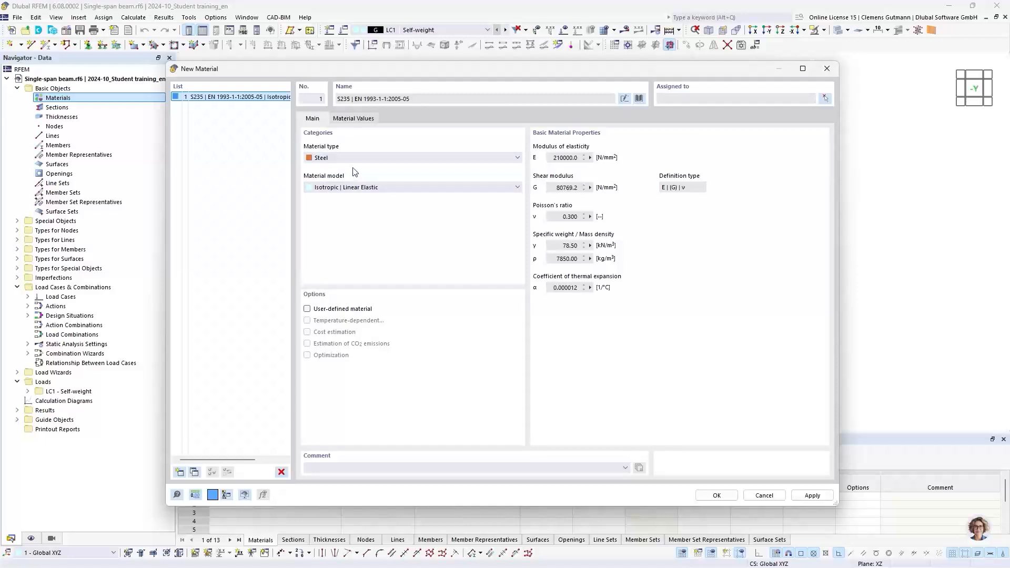
{"action": "left_click", "coordinate": [368, 119]}
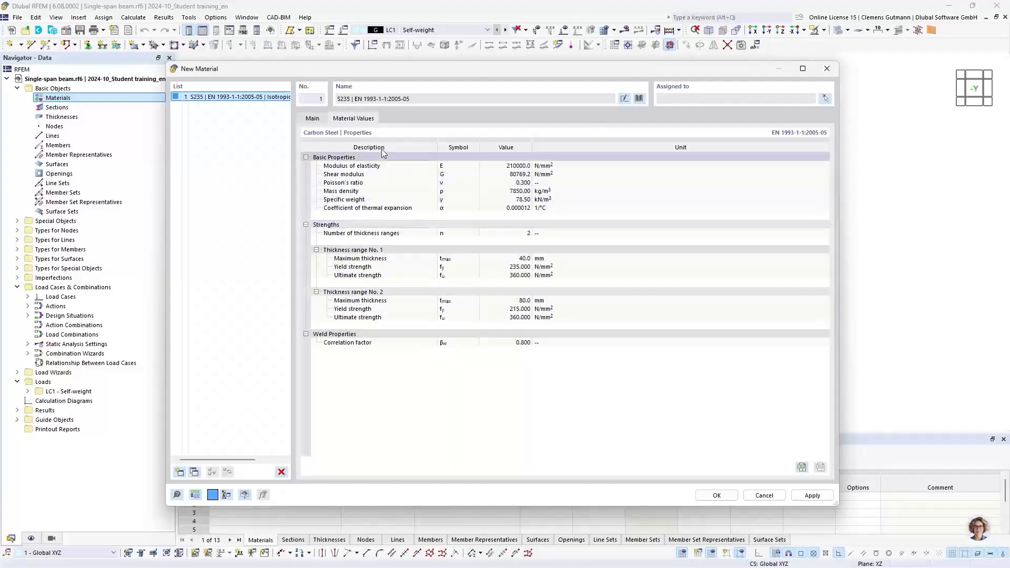
{"action": "left_click", "coordinate": [313, 119]}
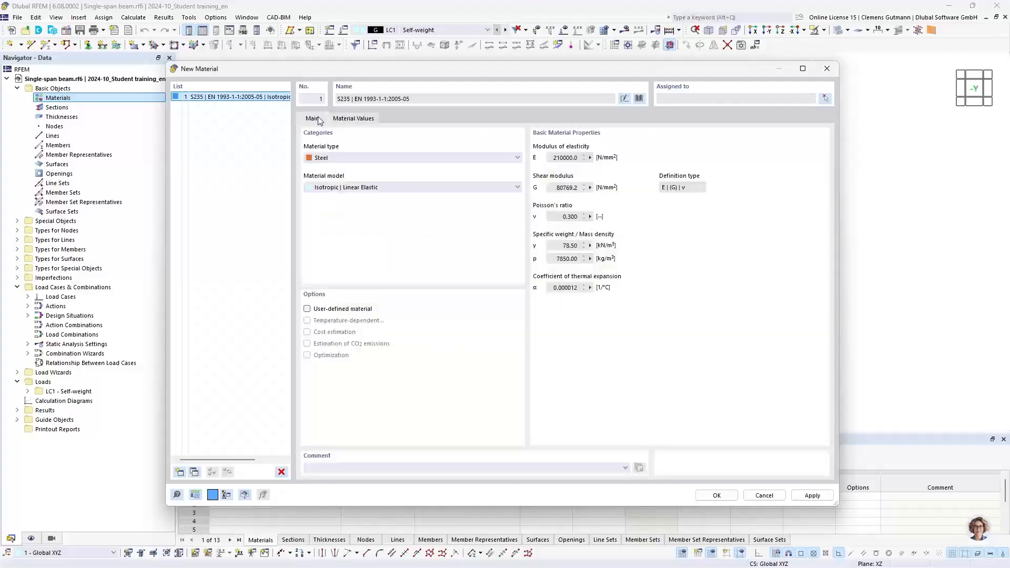
{"action": "left_click", "coordinate": [717, 495]}
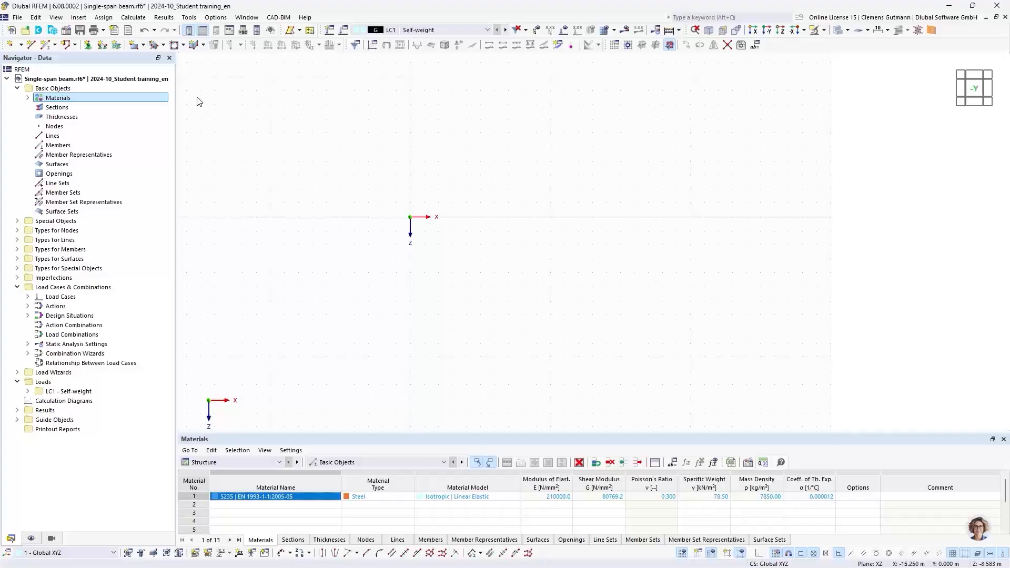
- Expand the Materials entry in the navigator tree and enlarge the Materials table area by a few rows
{"action": "left_click", "coordinate": [28, 98]}
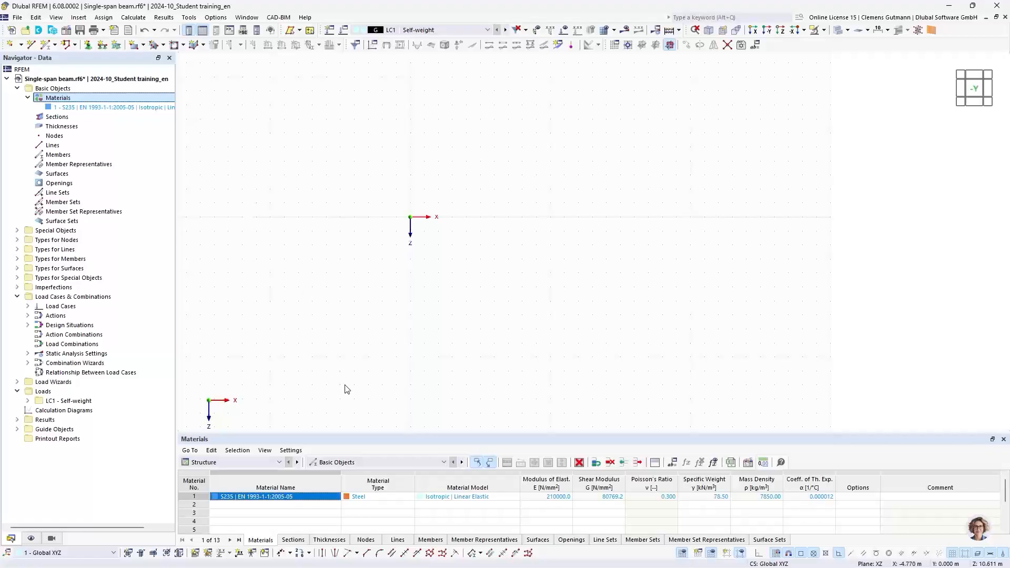
{"action": "left_click_drag", "start_coordinate": [351, 433], "coordinate": [362, 371]}
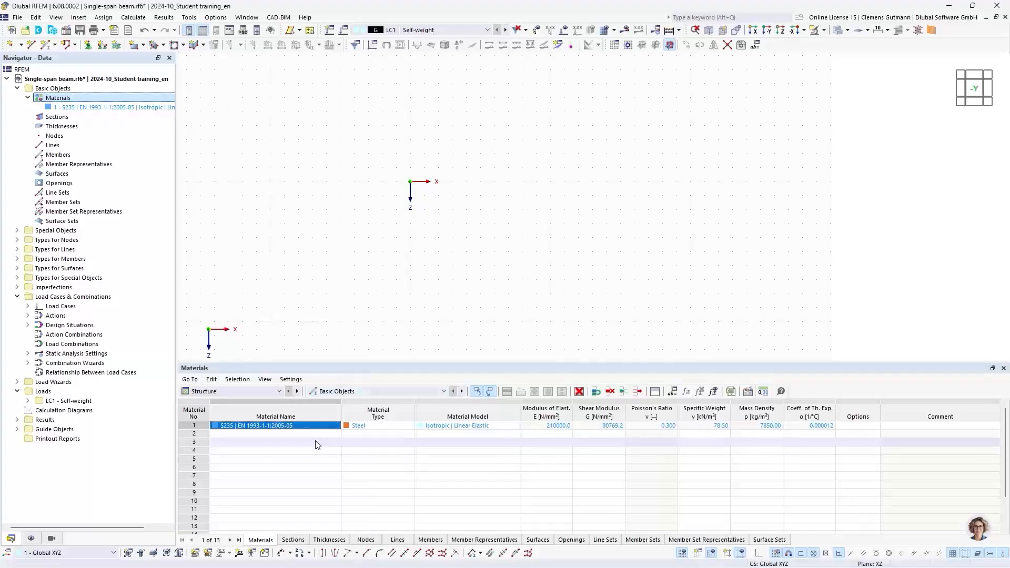
{"action": "left_click_drag", "start_coordinate": [336, 362], "coordinate": [344, 400]}
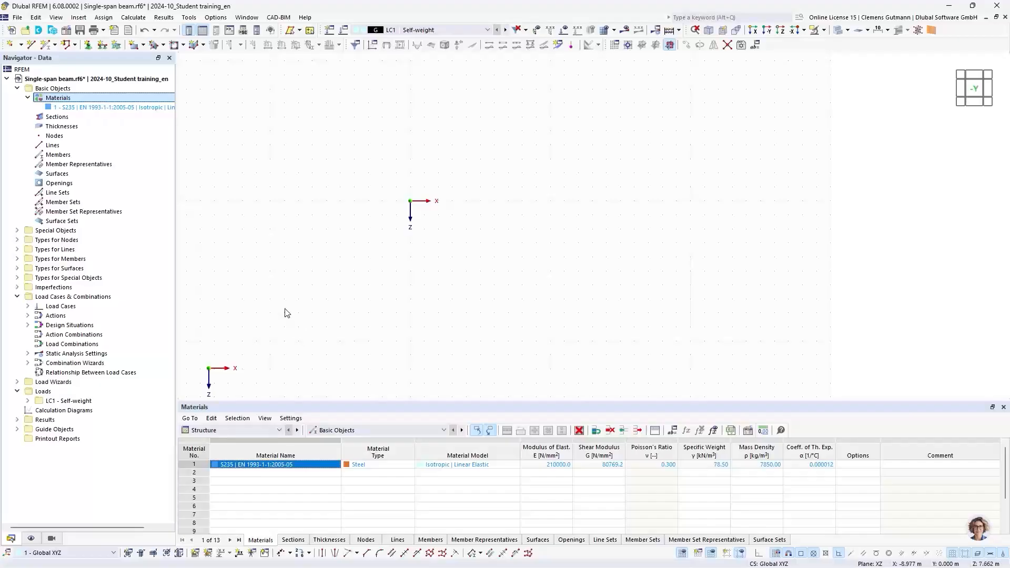
- Start a new section and open the section library's standardized steel I-sections
{"action": "right_click", "coordinate": [46, 118]}
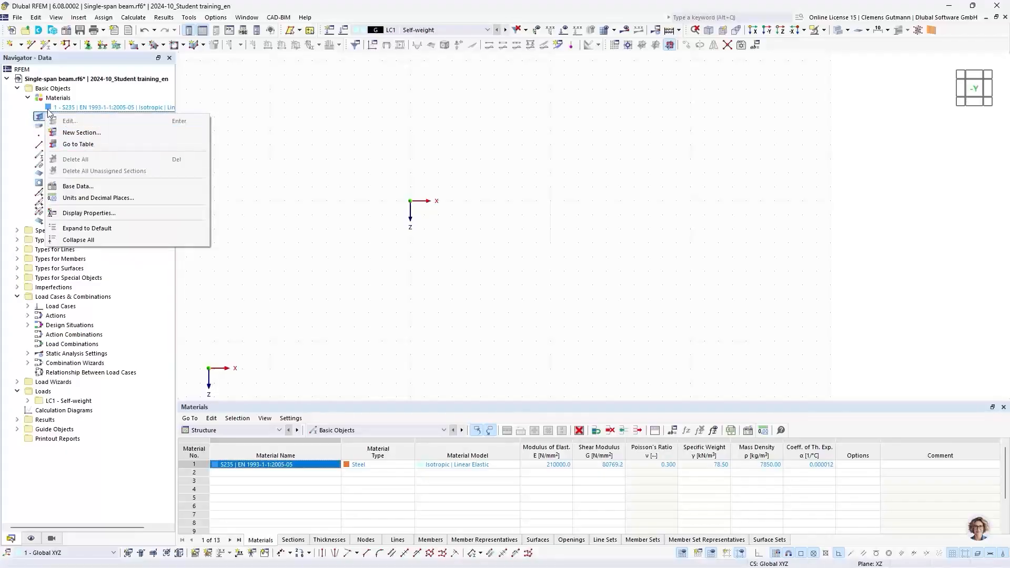
{"action": "left_click", "coordinate": [96, 89]}
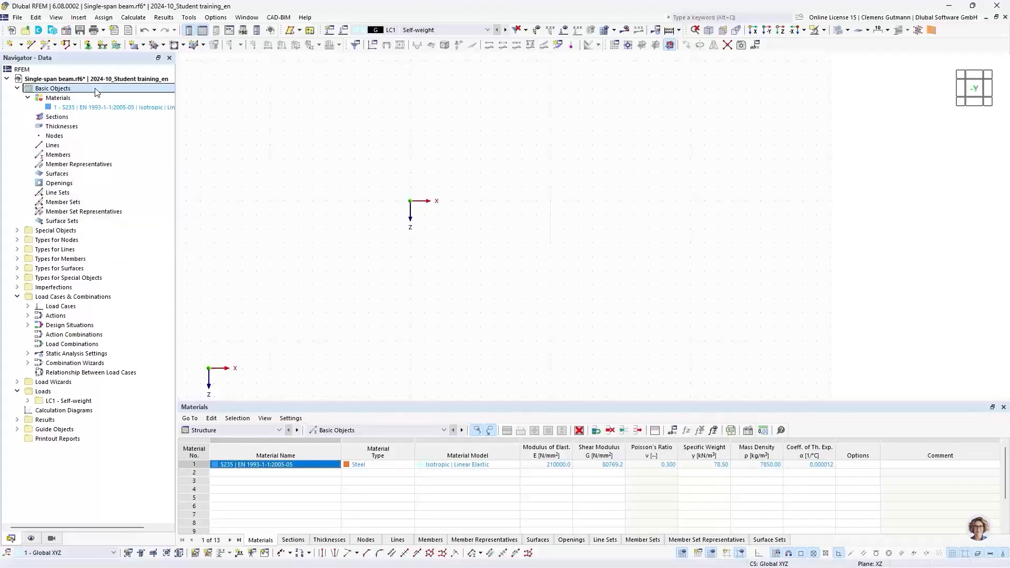
{"action": "left_click", "coordinate": [79, 18]}
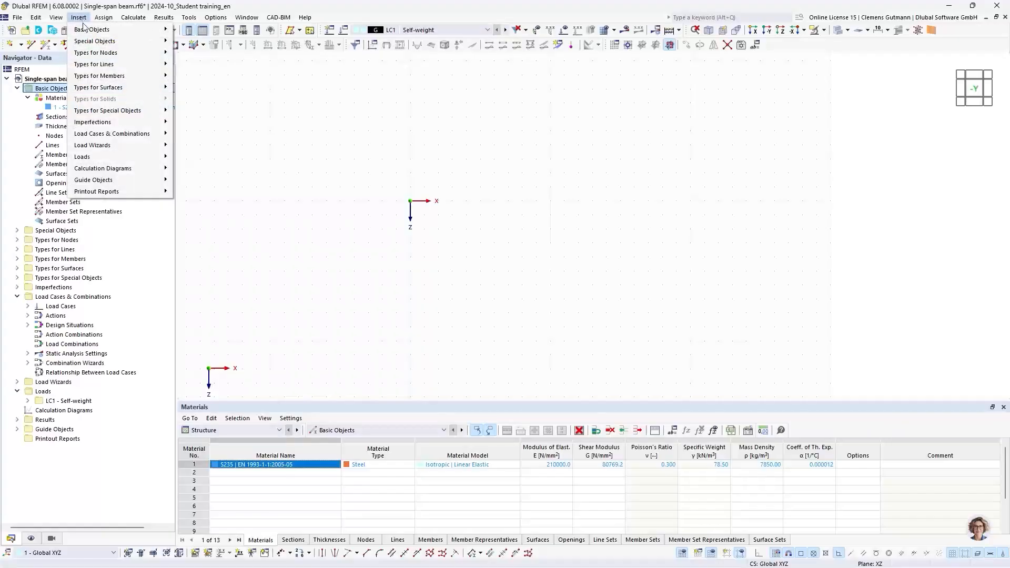
{"action": "mouse_move", "coordinate": [152, 33]}
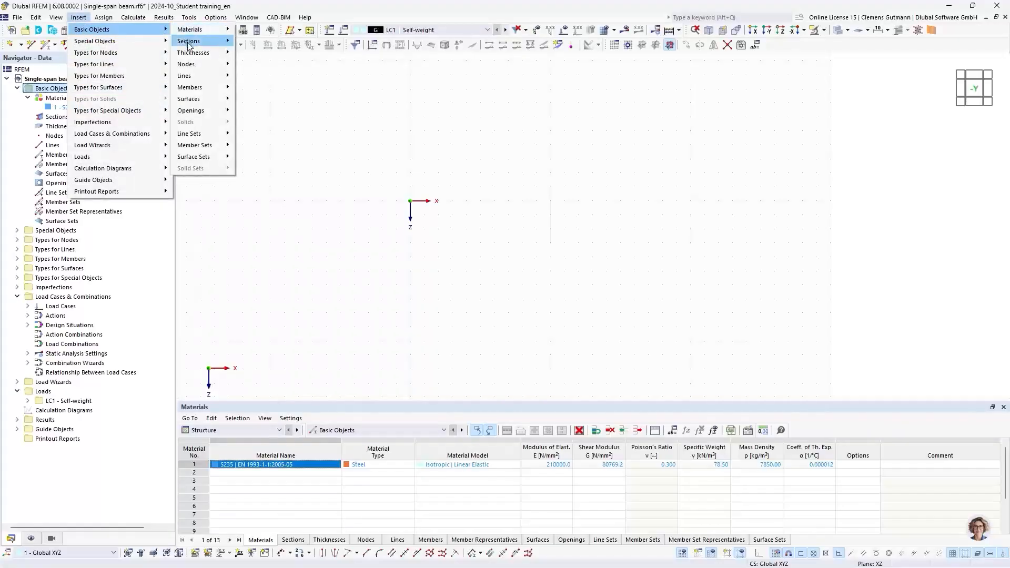
{"action": "mouse_move", "coordinate": [216, 41]}
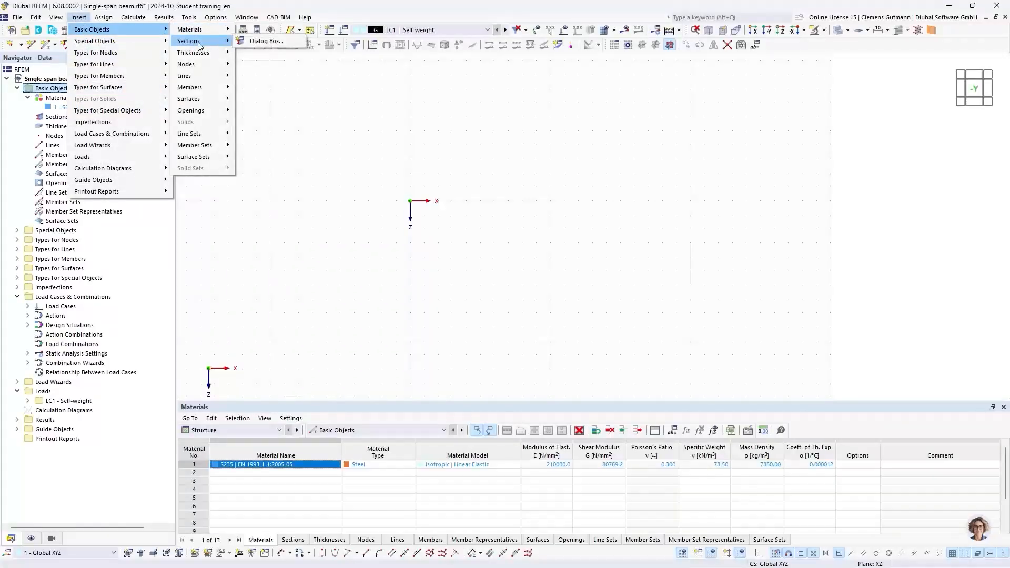
{"action": "left_click", "coordinate": [240, 43]}
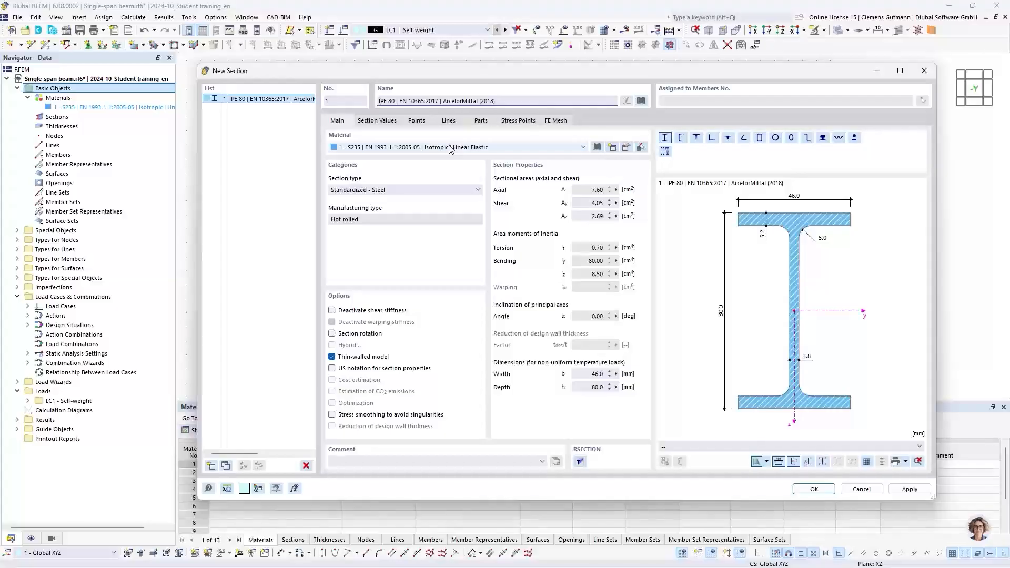
{"action": "left_click", "coordinate": [641, 100]}
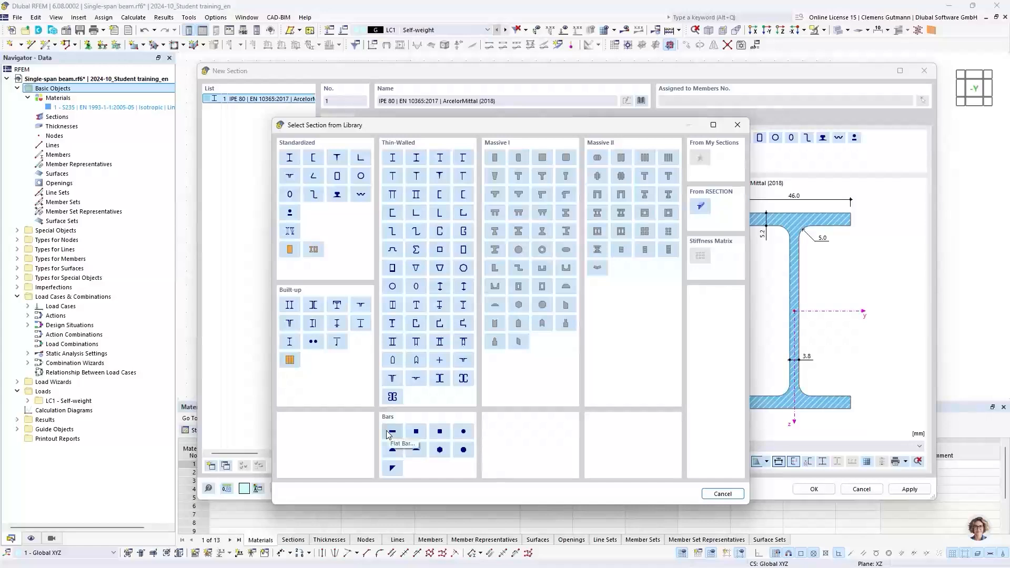
{"action": "left_click", "coordinate": [290, 158]}
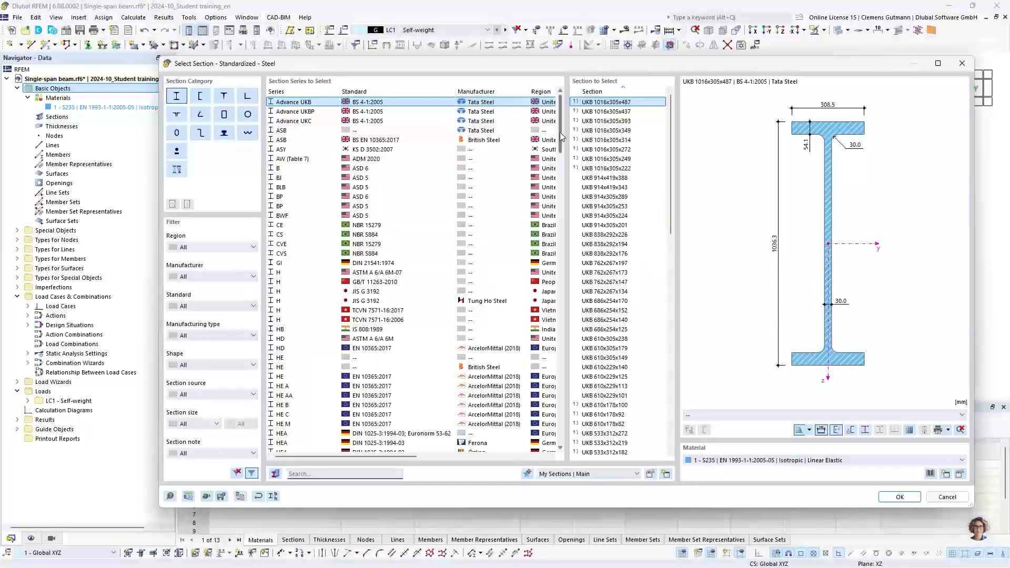
- Find HEA 200 in the section library and adopt the Euronorm 53-62; DIN 1025-3 version from SZS
{"action": "mouse_move", "coordinate": [559, 139]}
{"action": "left_mouse_down"}
{"action": "mouse_move", "coordinate": [562, 443]}
{"action": "mouse_move", "coordinate": [571, 138]}
{"action": "left_mouse_up"}
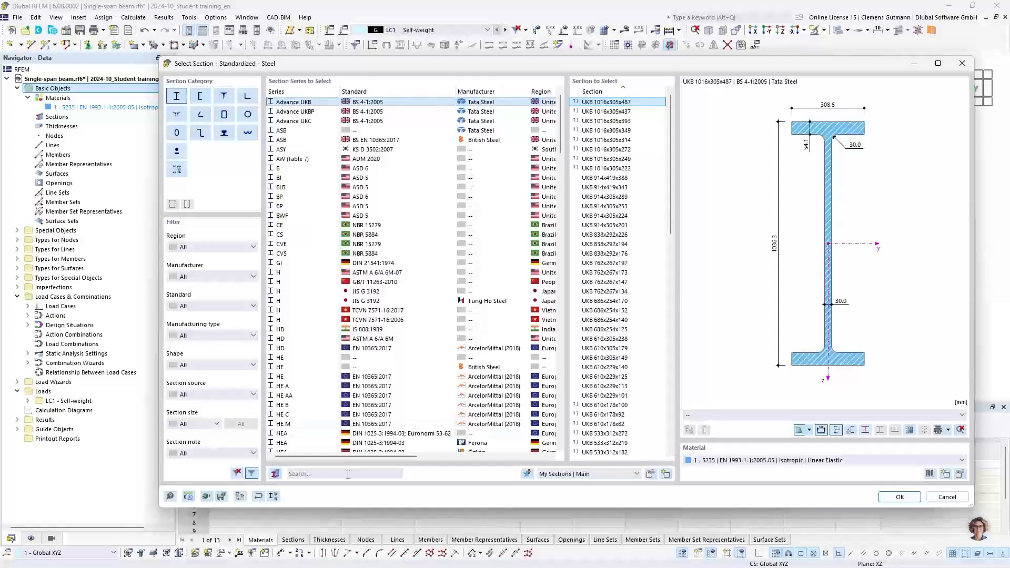
{"action": "left_click", "coordinate": [313, 475]}
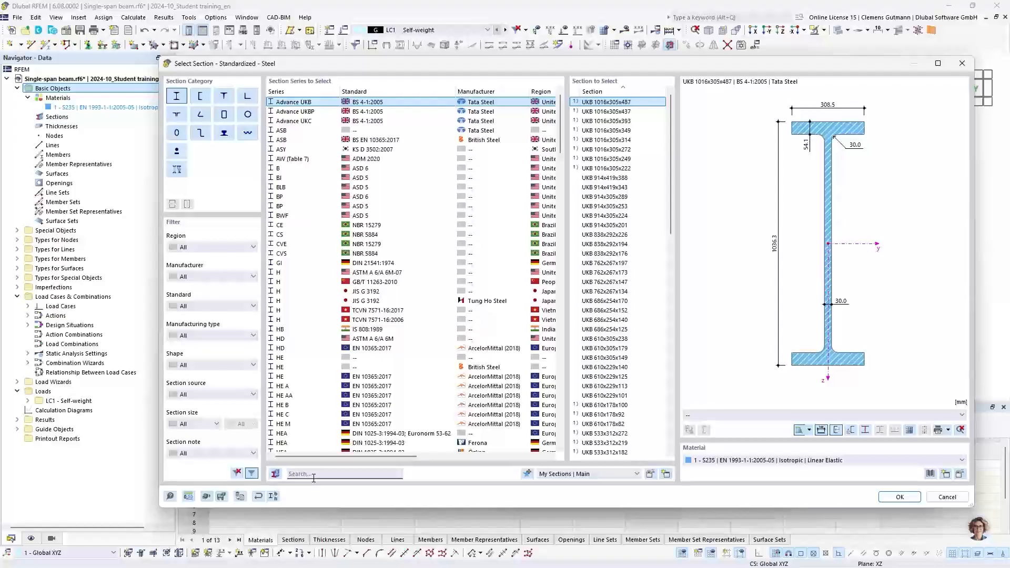
{"action": "type", "text": "H"}
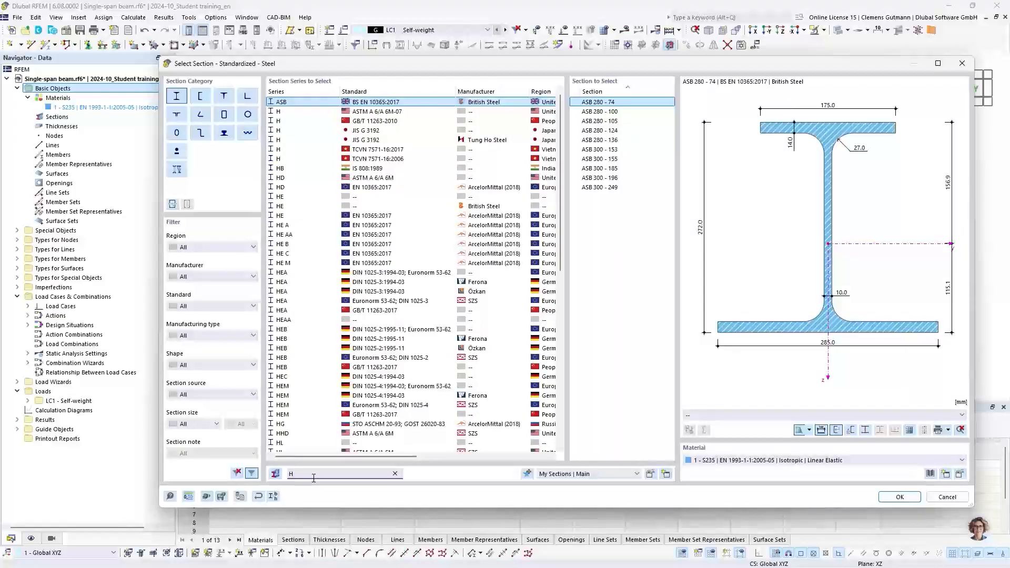
{"action": "type", "text": "EA"}
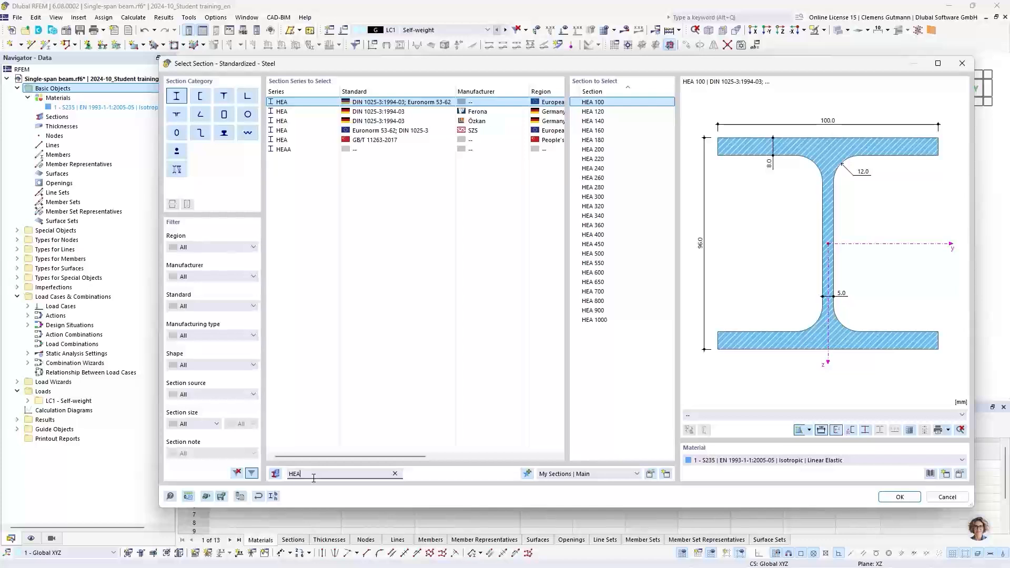
{"action": "type", "text": " 200"}
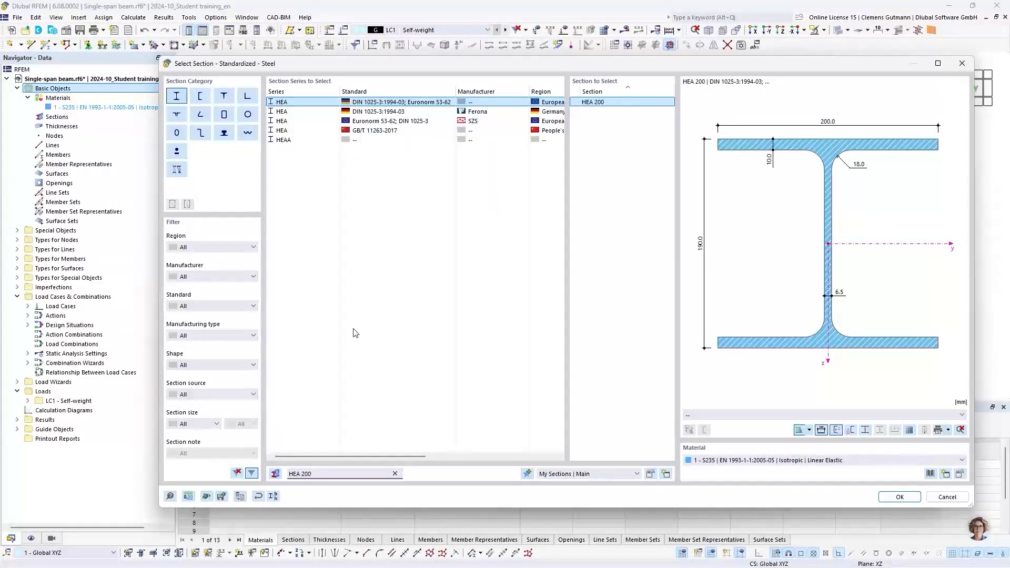
{"action": "left_click", "coordinate": [377, 125]}
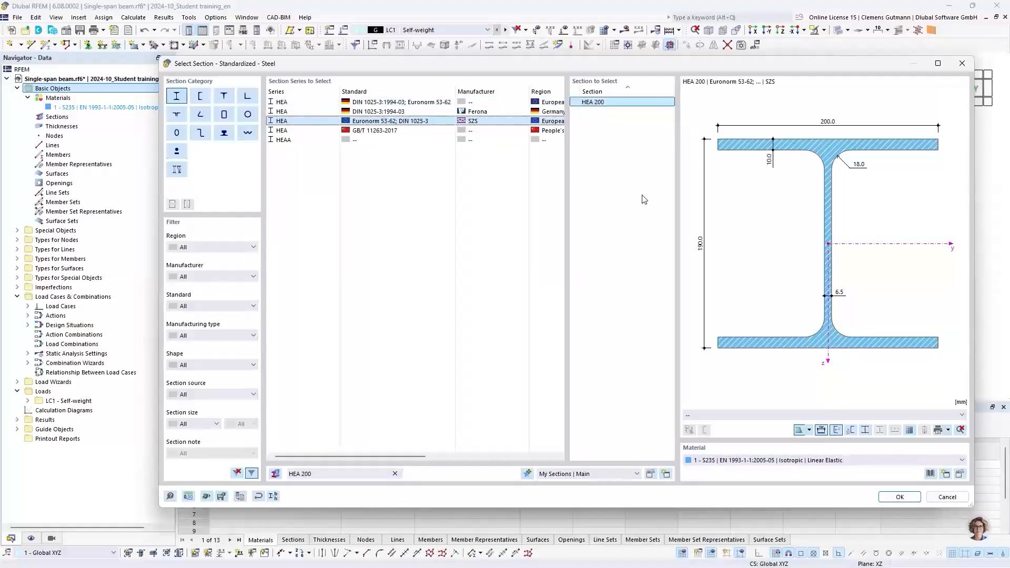
{"action": "left_click", "coordinate": [897, 497]}
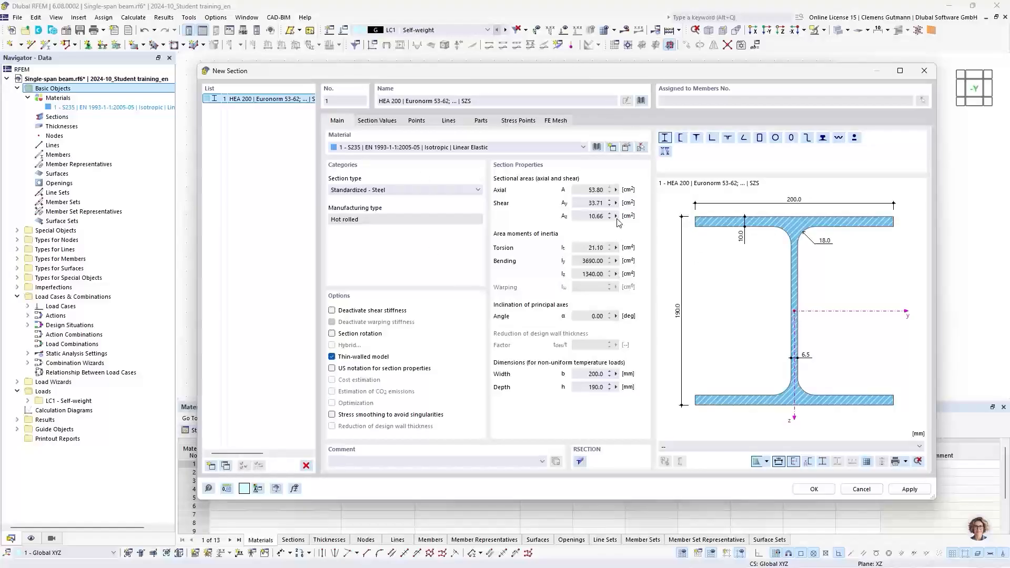
- Review the HEA 200 section's values, points, lines, parts and stress points, and create the section
{"action": "left_click", "coordinate": [367, 121]}
{"action": "left_click", "coordinate": [414, 123]}
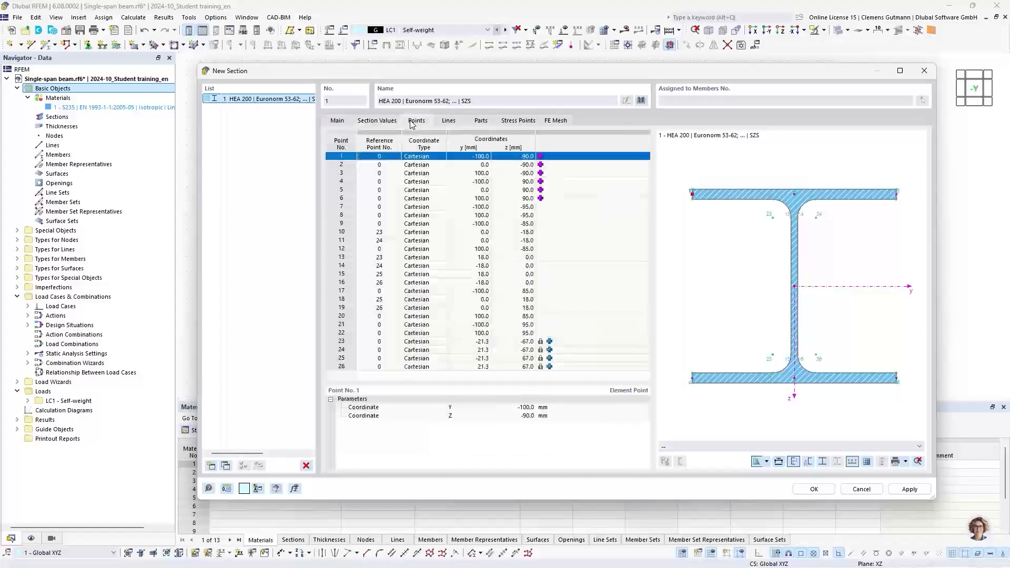
{"action": "left_click", "coordinate": [448, 123]}
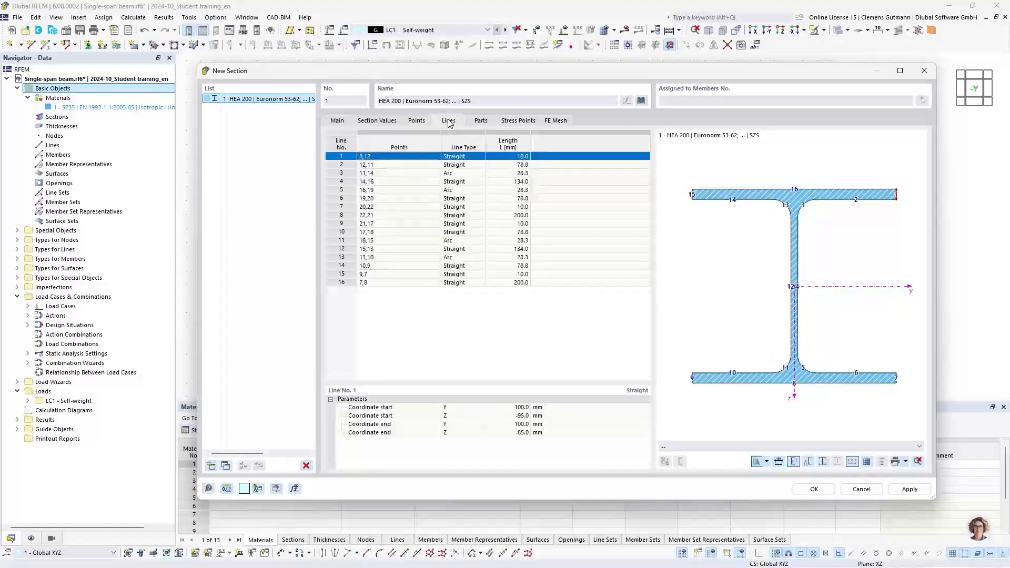
{"action": "left_click", "coordinate": [474, 124]}
{"action": "left_click", "coordinate": [504, 124]}
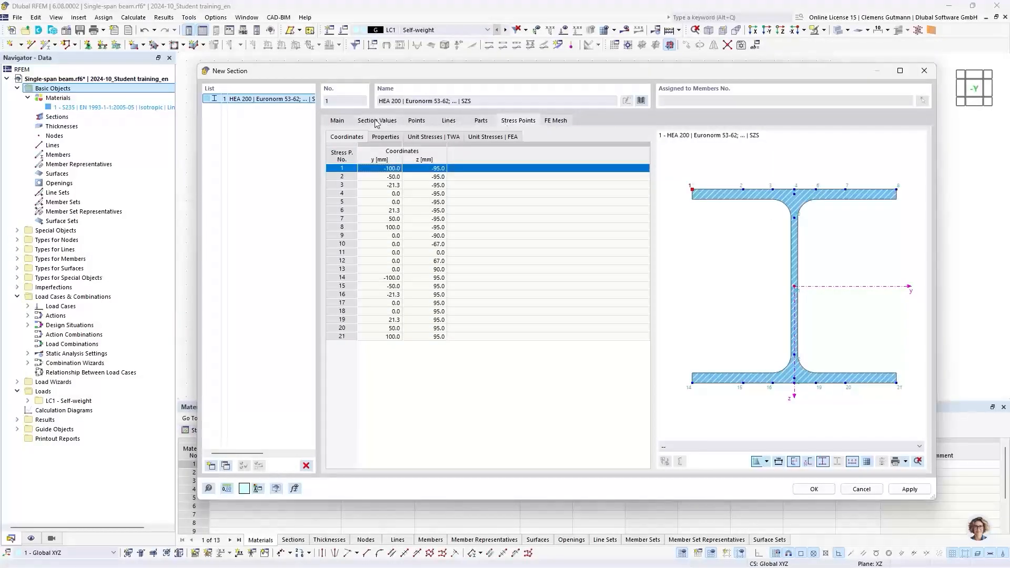
{"action": "left_click", "coordinate": [339, 124]}
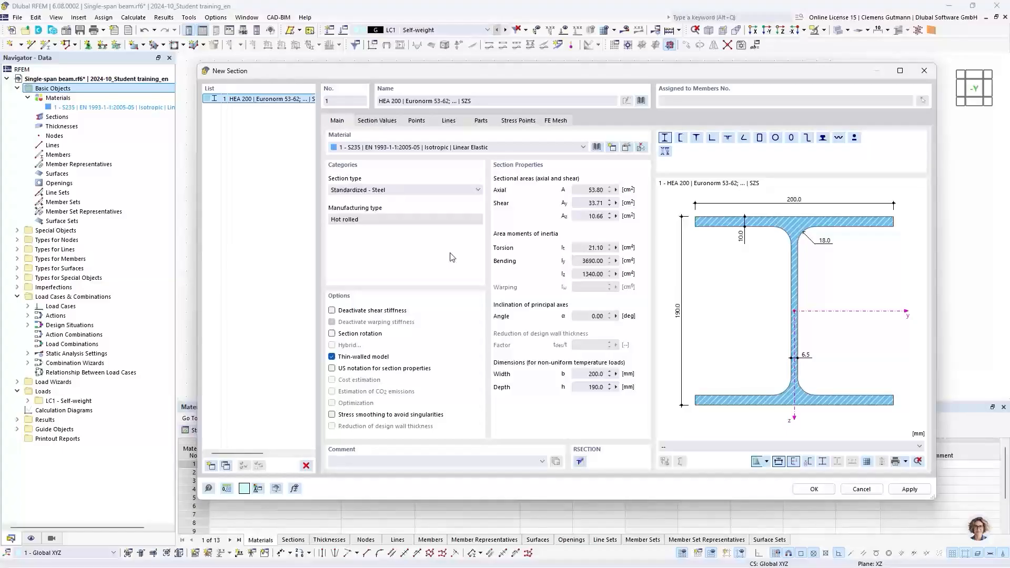
{"action": "left_click", "coordinate": [807, 490]}
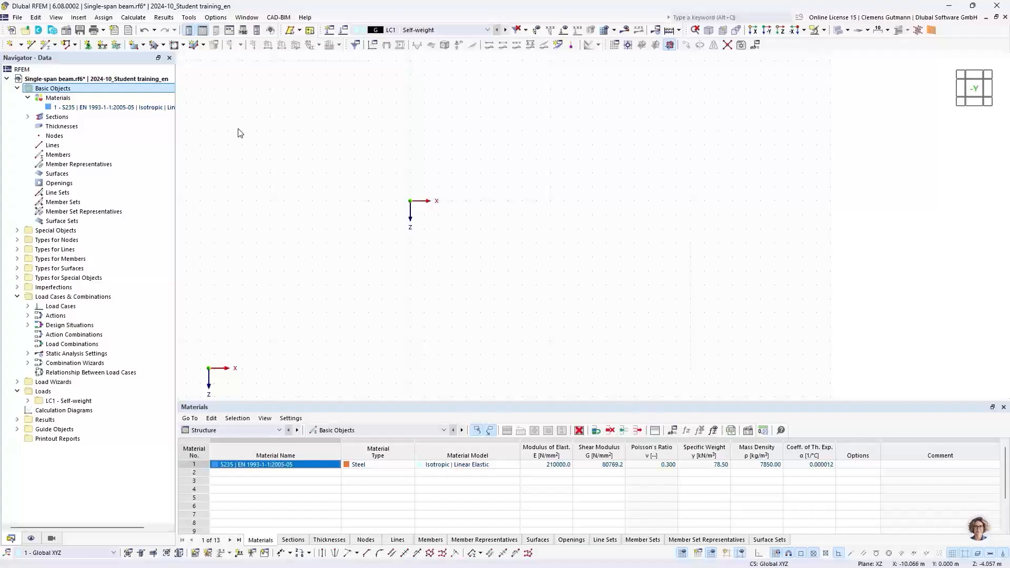
{"action": "left_click", "coordinate": [27, 117]}
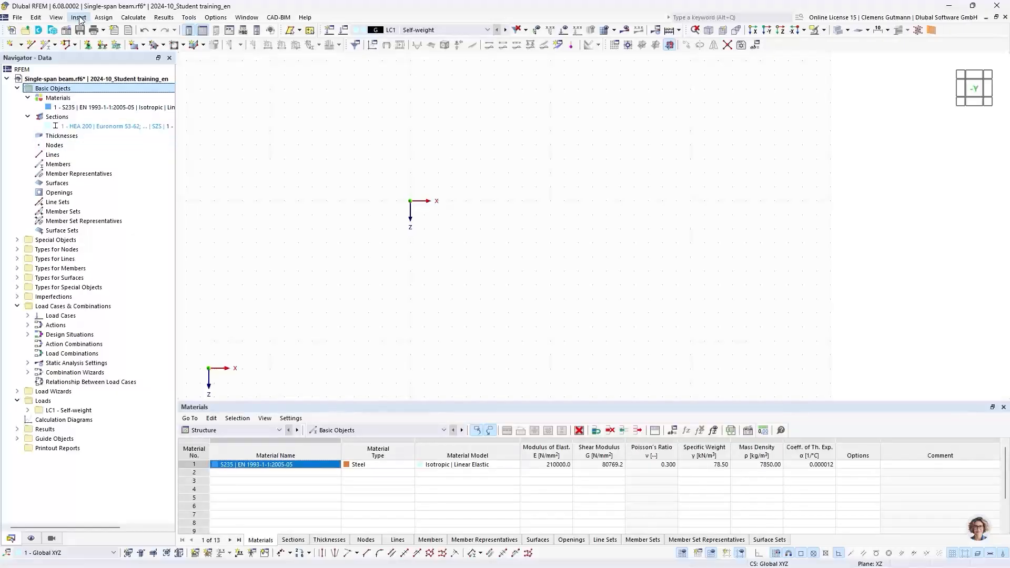
- Place a new node at the coordinate system origin (X 0.000 m, Z 0.000 m) and expand the Nodes entry in the navigator tree
{"action": "left_click", "coordinate": [11, 45]}
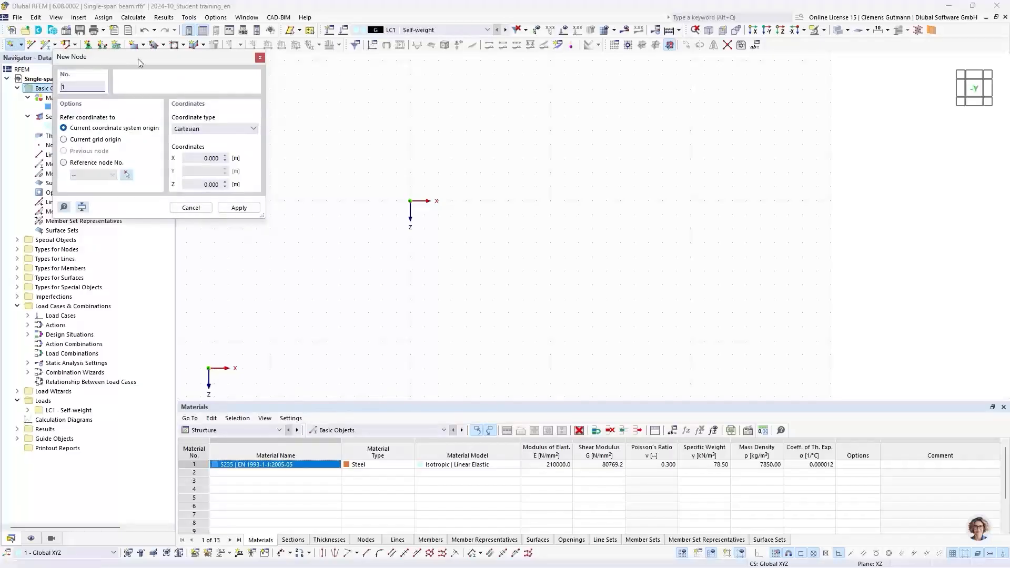
{"action": "left_click_drag", "start_coordinate": [138, 58], "coordinate": [115, 72]}
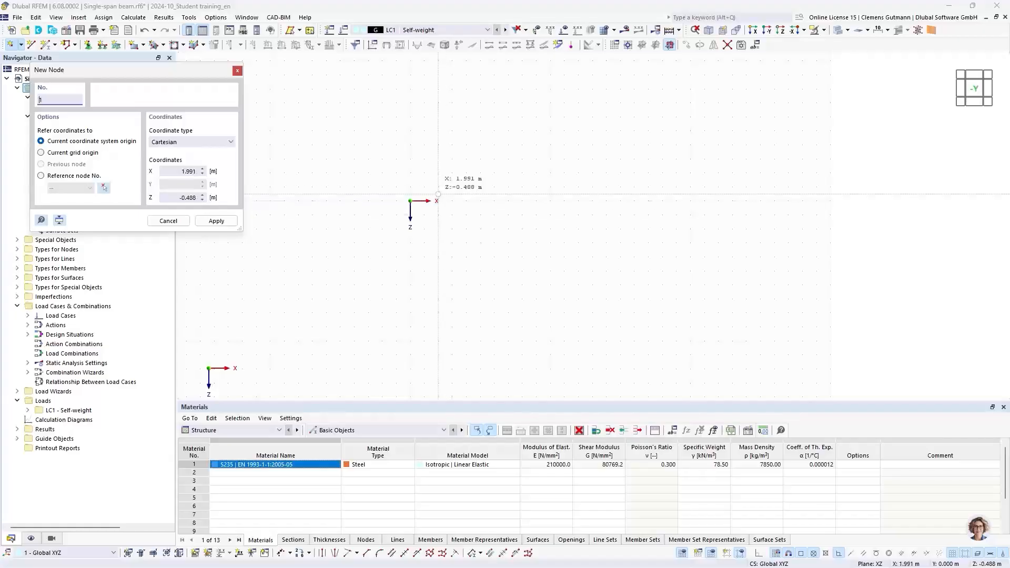
{"action": "left_click", "coordinate": [410, 201]}
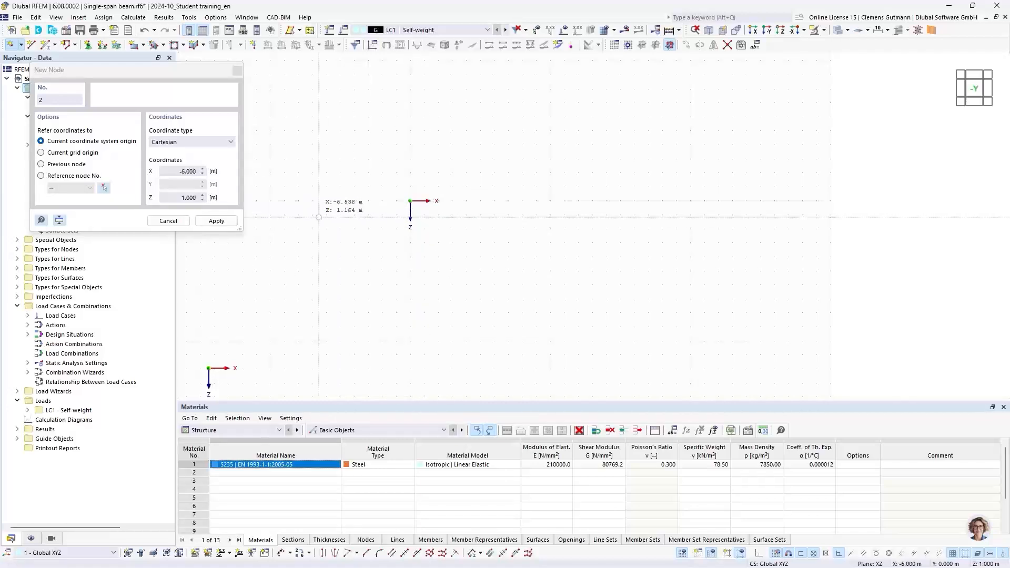
{"action": "left_click", "coordinate": [168, 221]}
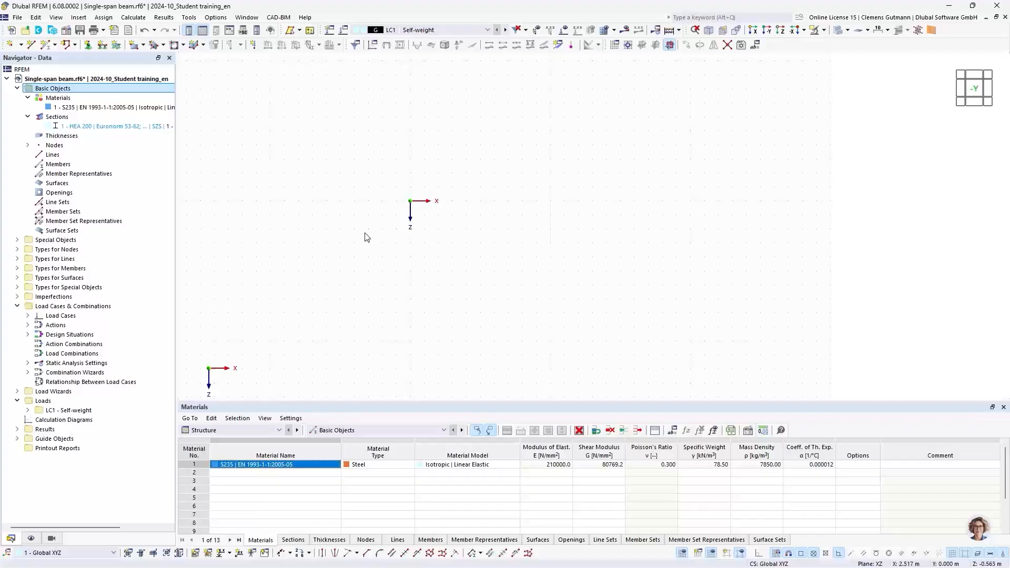
{"action": "left_click", "coordinate": [27, 146]}
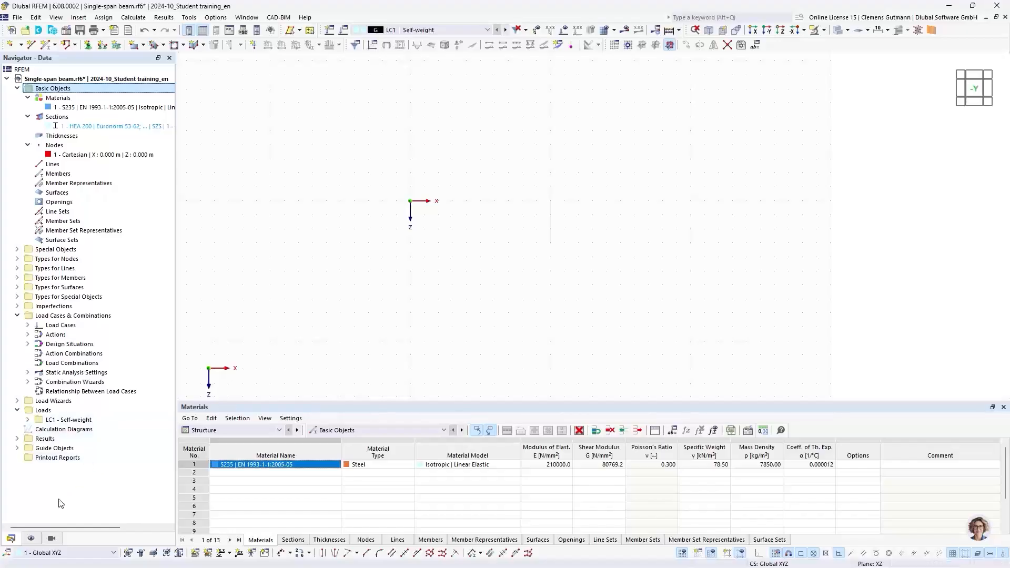
- Hide the global coordinate system X, Y, Z at the zero point, check node 1 in the model and return to the data tree
{"action": "left_click", "coordinate": [31, 539]}
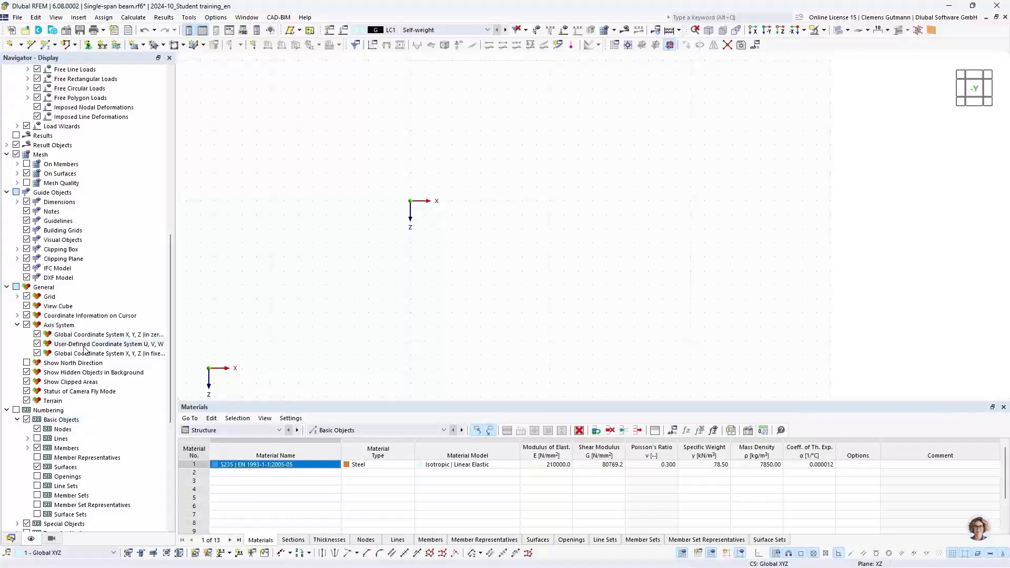
{"action": "scroll", "coordinate": [104, 282], "scroll_direction": "up", "scroll_amount": 5}
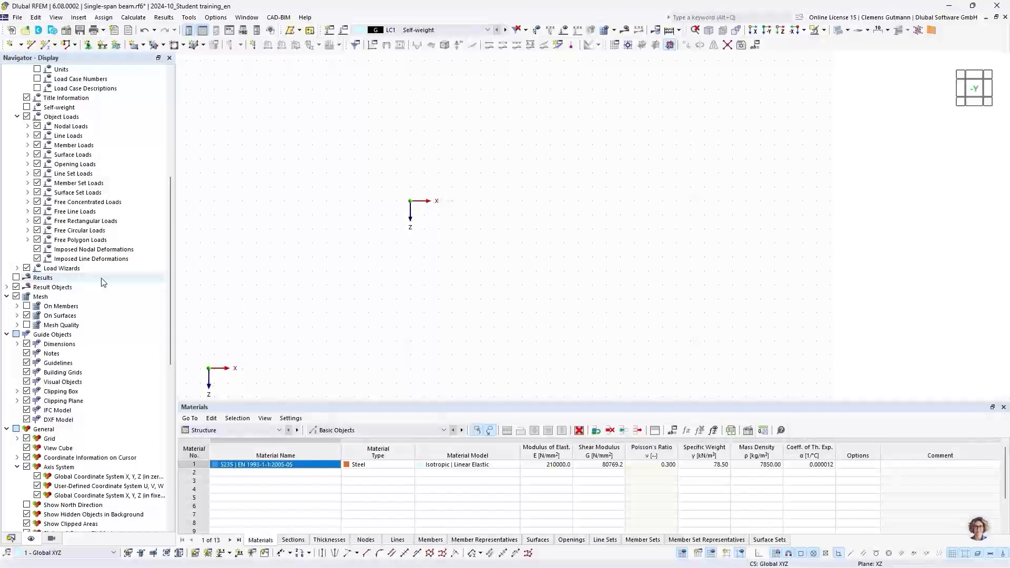
{"action": "scroll", "coordinate": [104, 283], "scroll_direction": "up", "scroll_amount": 3}
{"action": "scroll", "coordinate": [103, 281], "scroll_direction": "up", "scroll_amount": 6}
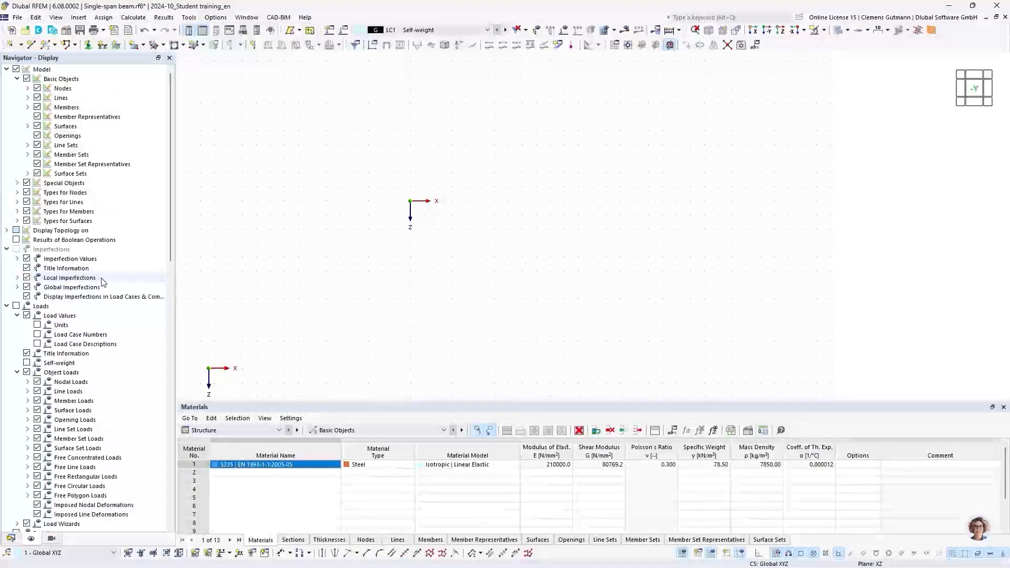
{"action": "scroll", "coordinate": [102, 281], "scroll_direction": "down", "scroll_amount": 7}
{"action": "scroll", "coordinate": [103, 283], "scroll_direction": "down", "scroll_amount": 6}
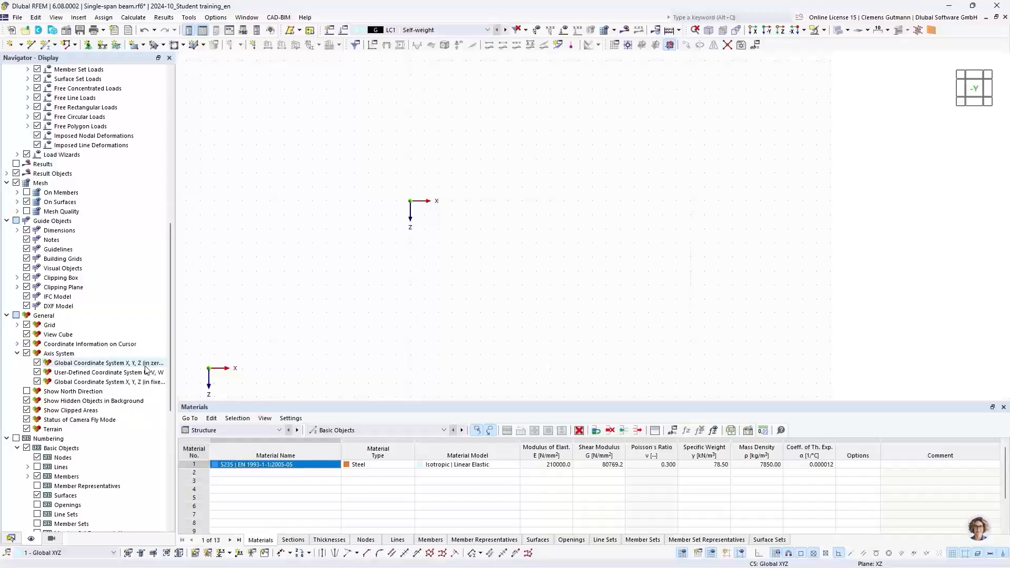
{"action": "left_click", "coordinate": [38, 363]}
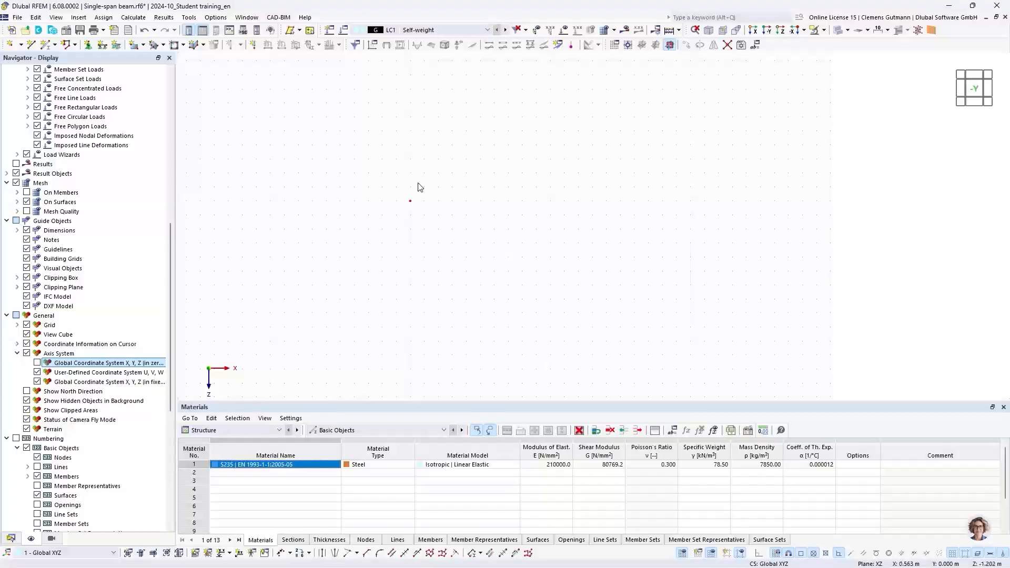
{"action": "left_click_drag", "start_coordinate": [390, 175], "coordinate": [444, 235]}
{"action": "left_click", "coordinate": [360, 253]}
{"action": "left_click", "coordinate": [12, 540]}
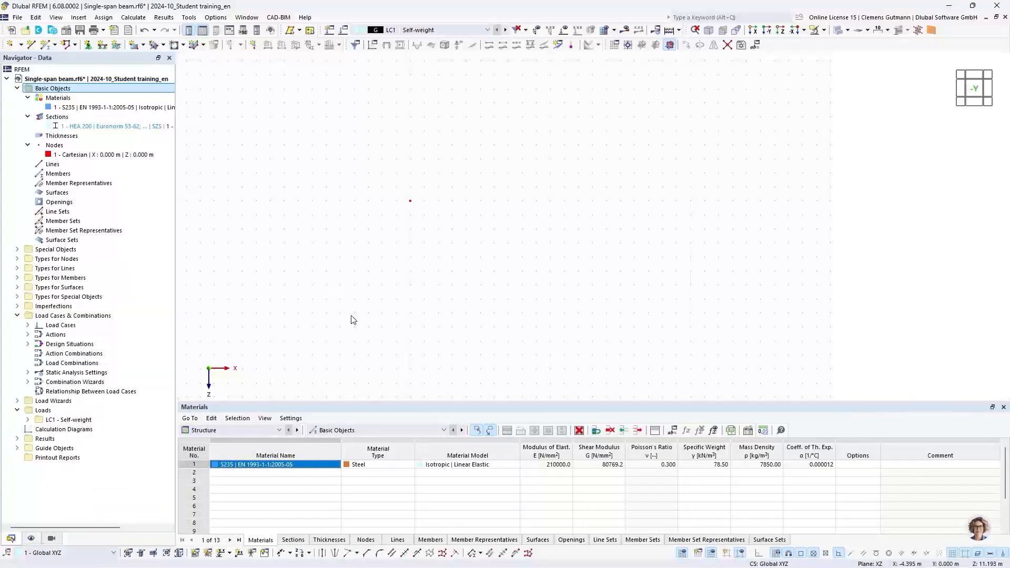
- Try a grid point spacing of 0.500 m for b and h in the work plane settings and discard the change
{"action": "left_click", "coordinate": [9, 47]}
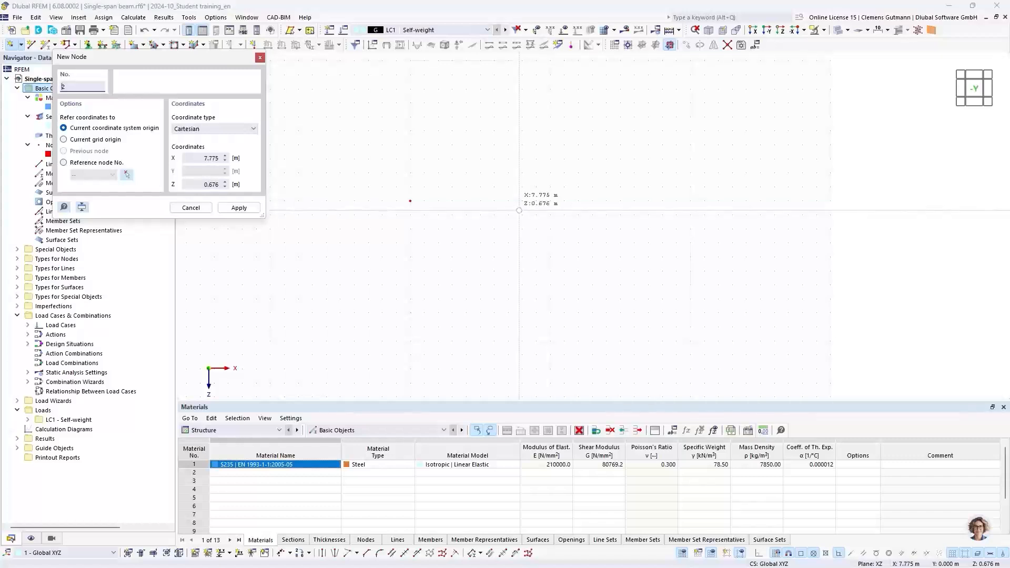
{"action": "left_click", "coordinate": [260, 57]}
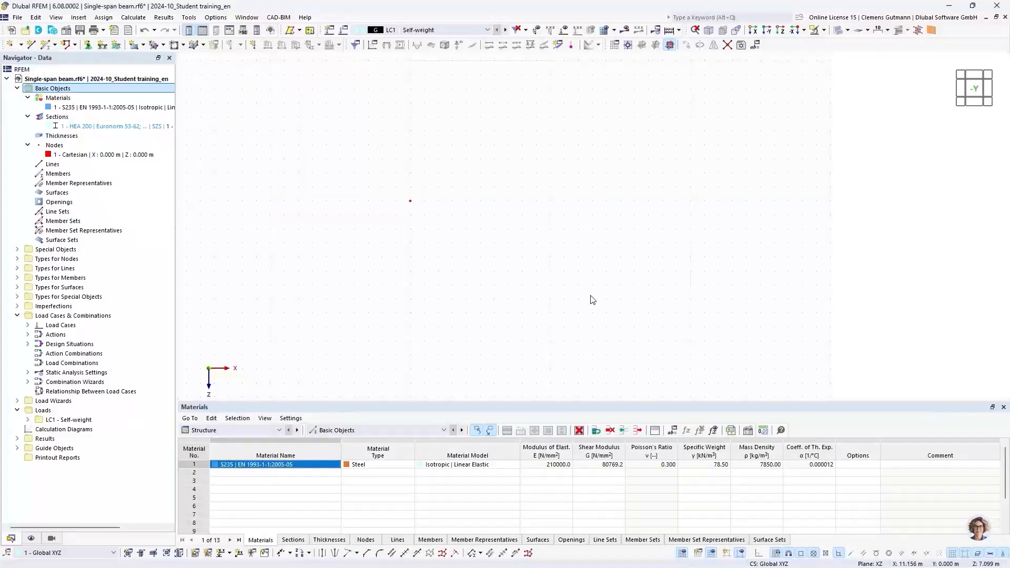
{"action": "left_click", "coordinate": [214, 17]}
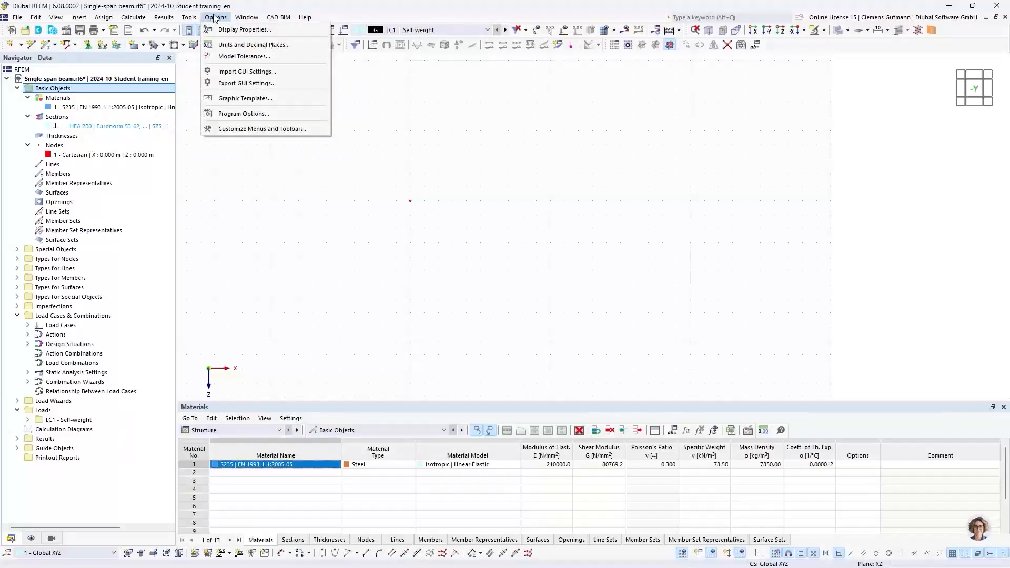
{"action": "mouse_move", "coordinate": [199, 18]}
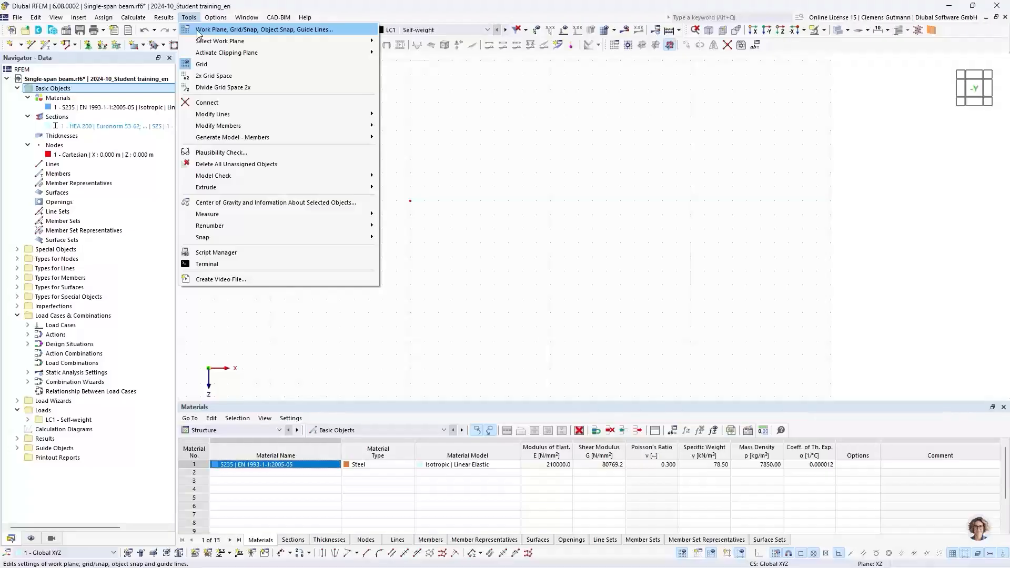
{"action": "left_click", "coordinate": [199, 32]}
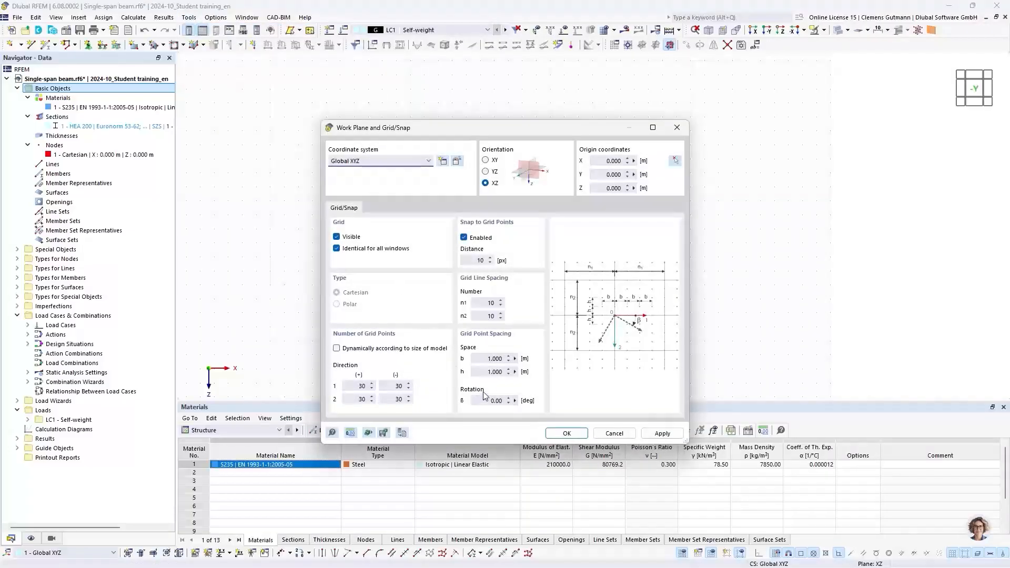
{"action": "left_click", "coordinate": [484, 360]}
{"action": "type", "text": "0,5"}
{"action": "key", "text": "Tab"}
{"action": "type", "text": "0,5"}
{"action": "key", "text": "Tab"}
{"action": "left_click_drag", "start_coordinate": [491, 134], "coordinate": [343, 124]}
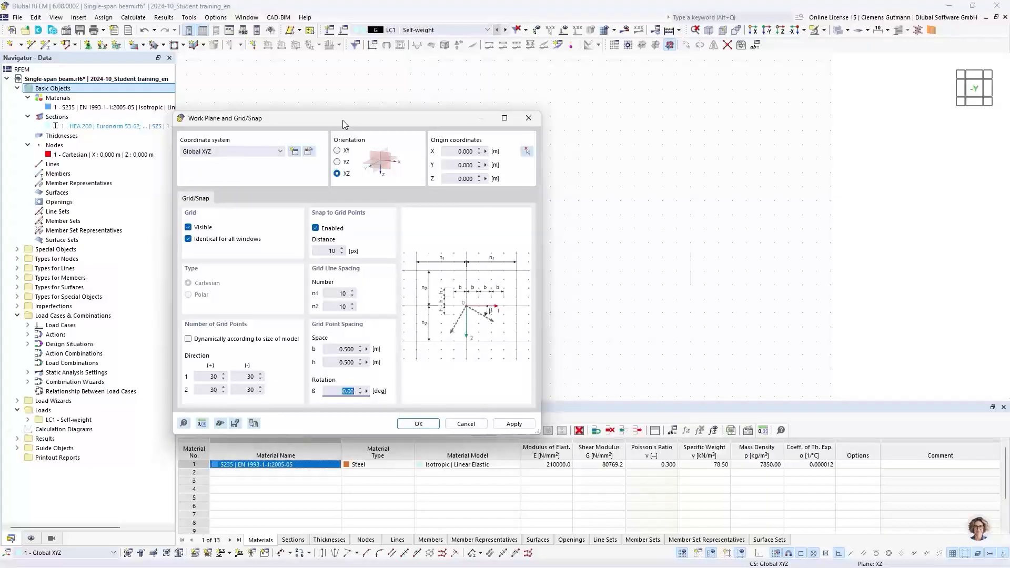
{"action": "left_click", "coordinate": [465, 424]}
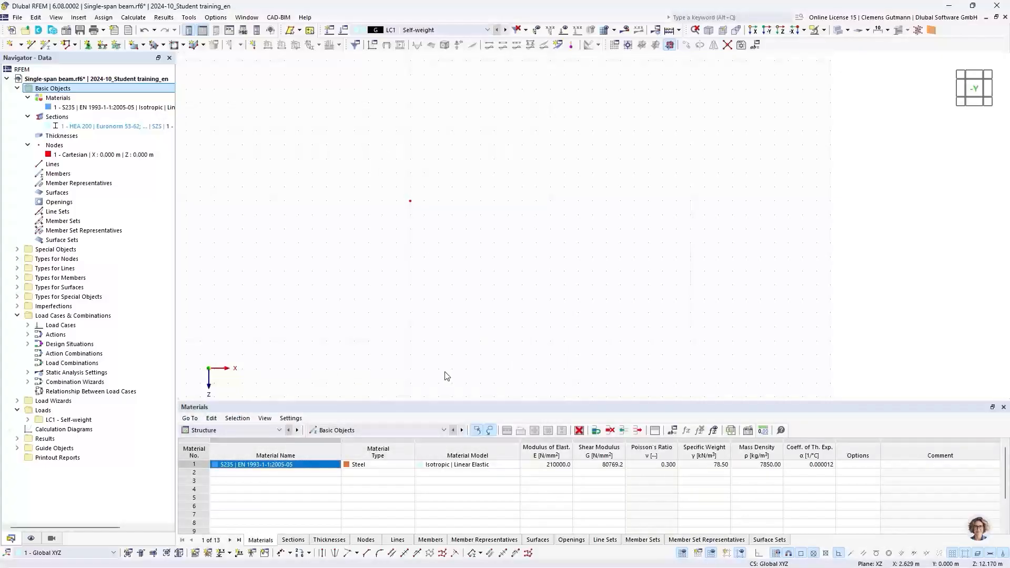
- Enlarge the table area and display the Nodes table of the basic objects
{"action": "left_click_drag", "start_coordinate": [422, 400], "coordinate": [431, 366]}
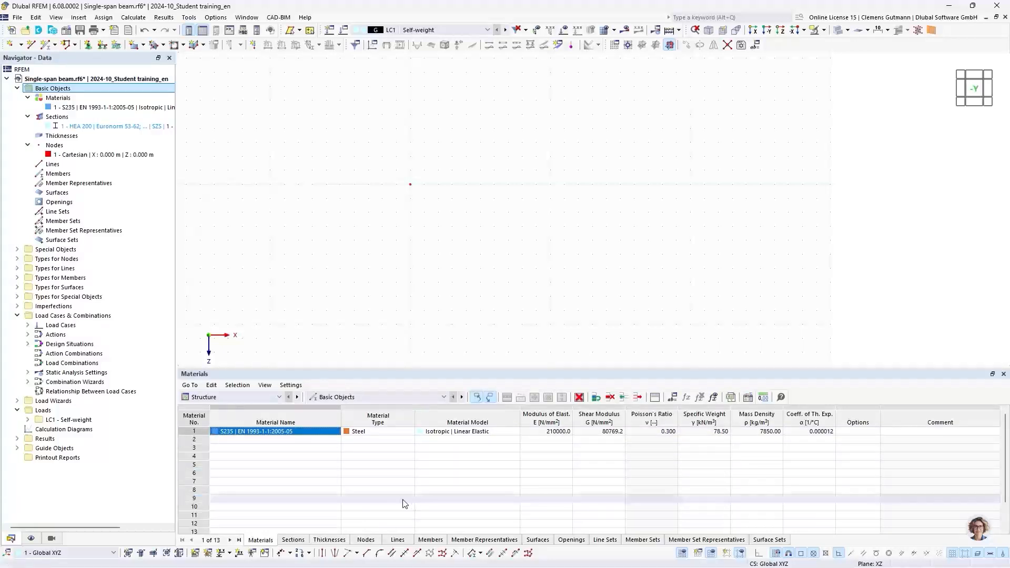
{"action": "left_click", "coordinate": [275, 397]}
{"action": "left_click", "coordinate": [274, 398]}
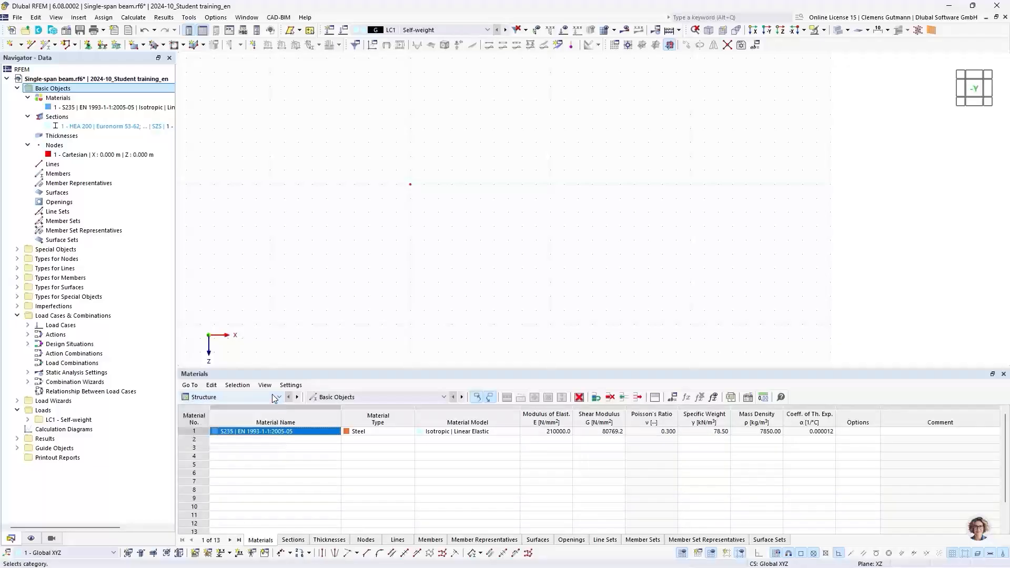
{"action": "left_click", "coordinate": [359, 397]}
{"action": "left_click", "coordinate": [359, 397]}
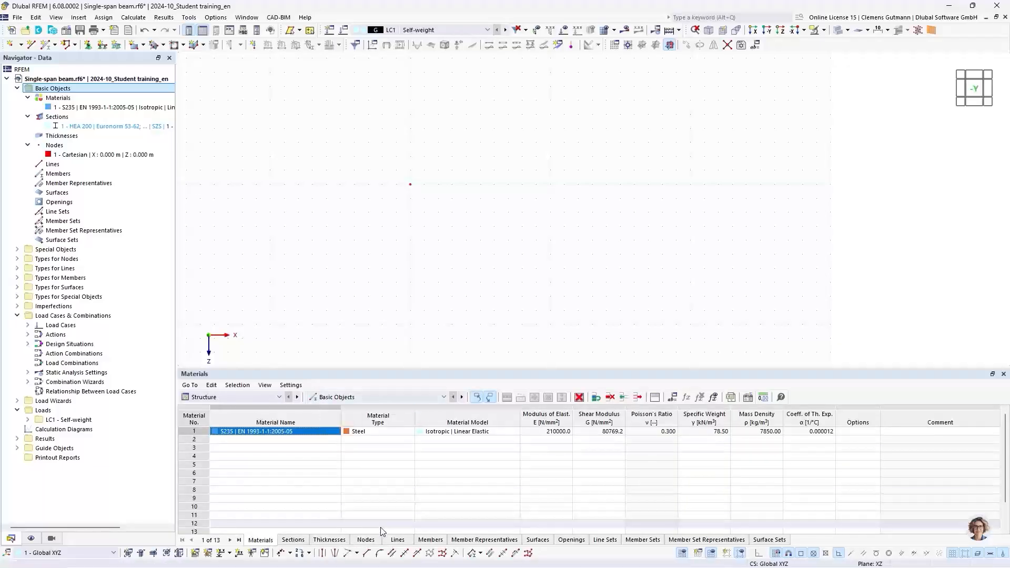
{"action": "left_click", "coordinate": [377, 540]}
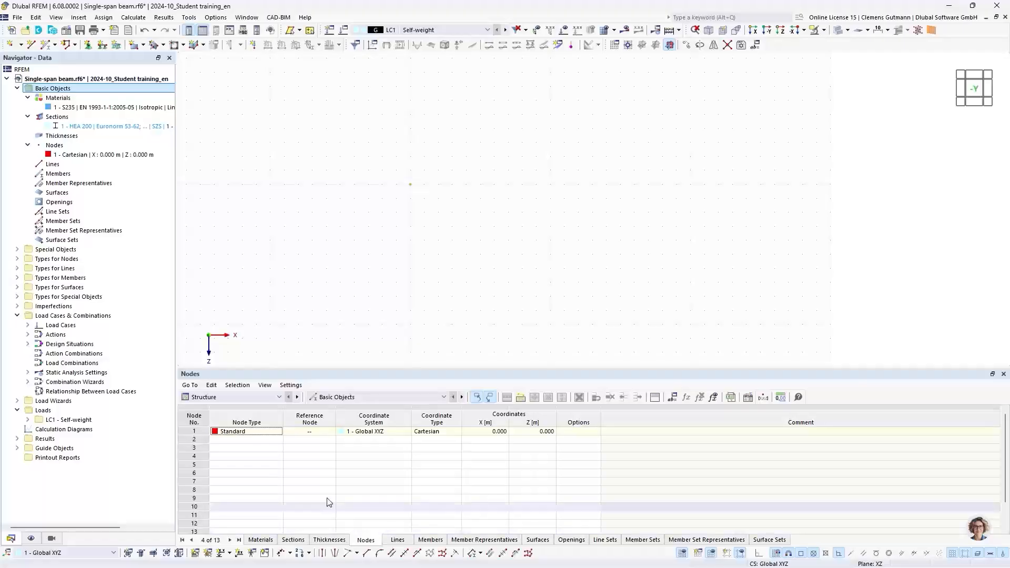
- Add standard node 2 in the Nodes table at X 7.500 m and Z 0.000 m
{"action": "left_click", "coordinate": [225, 441]}
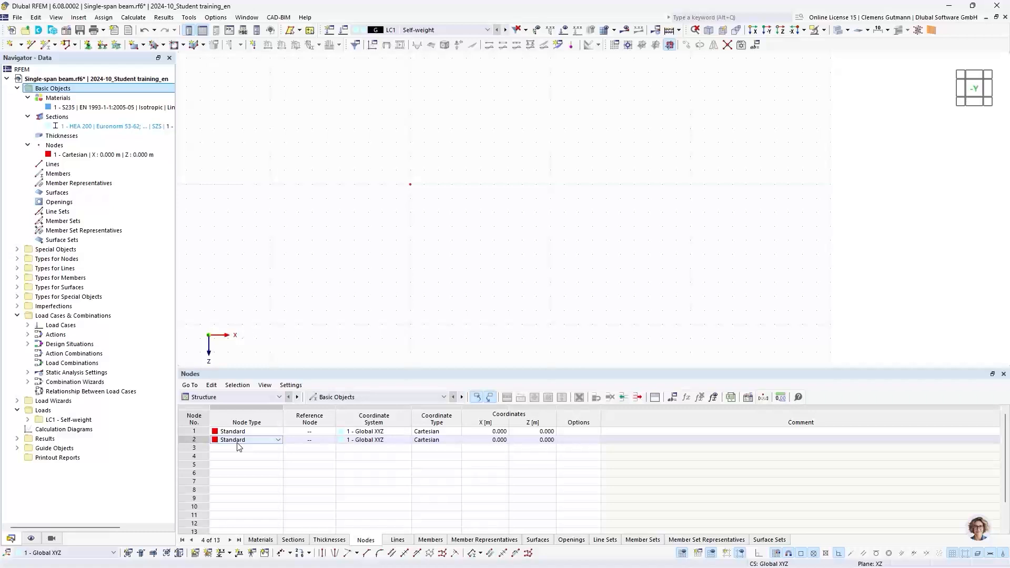
{"action": "left_click", "coordinate": [490, 441]}
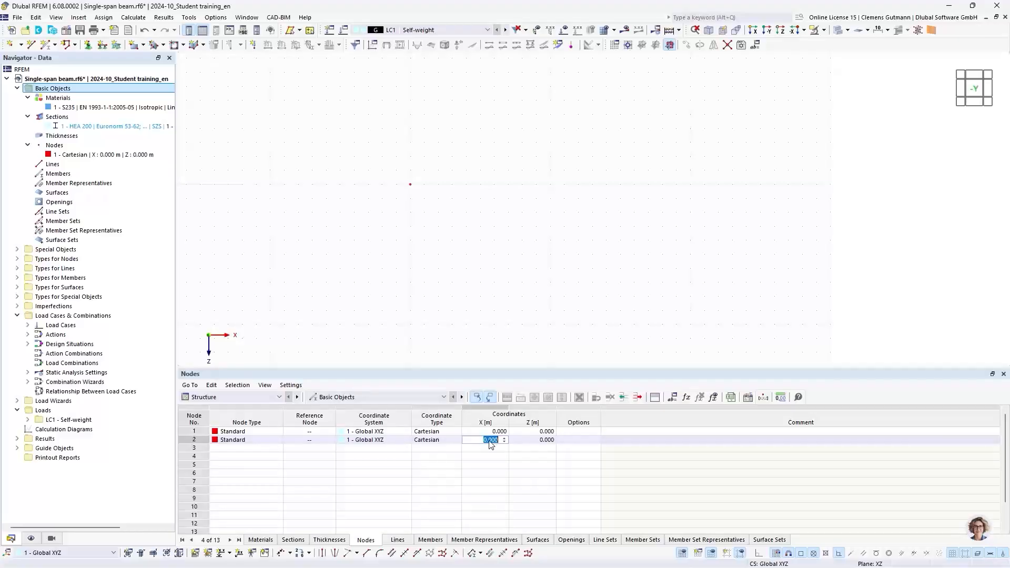
{"action": "type", "text": "7.5"}
{"action": "key", "text": "Tab"}
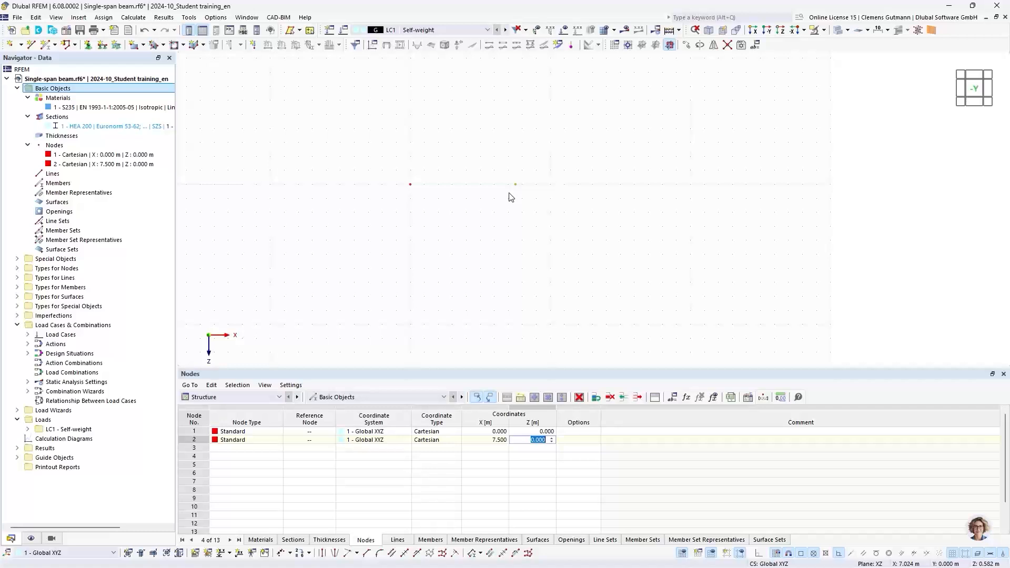
{"action": "left_click", "coordinate": [252, 452]}
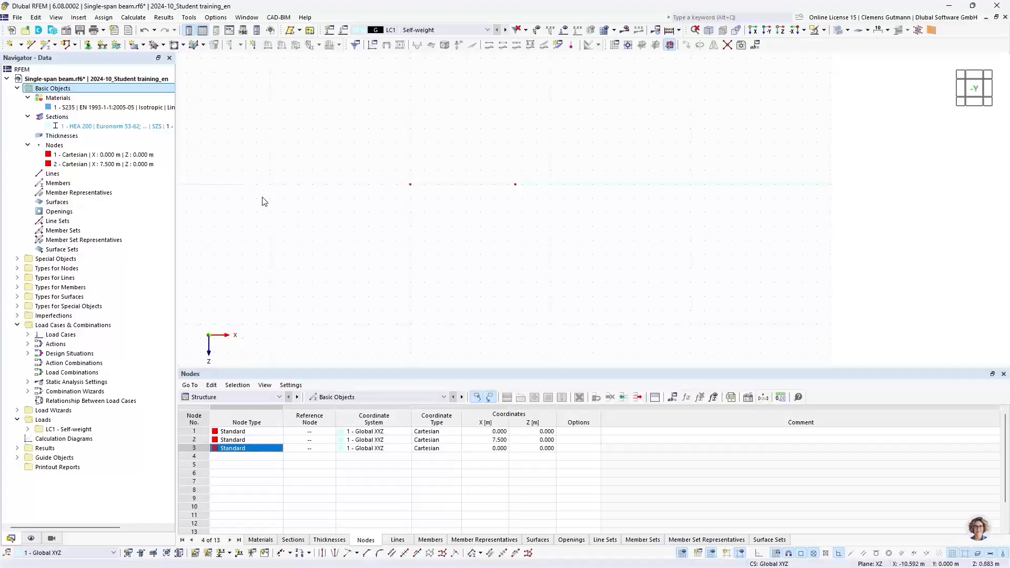
- Create a polyline as line 1 connecting node 1 and node 2
{"action": "right_click", "coordinate": [43, 176]}
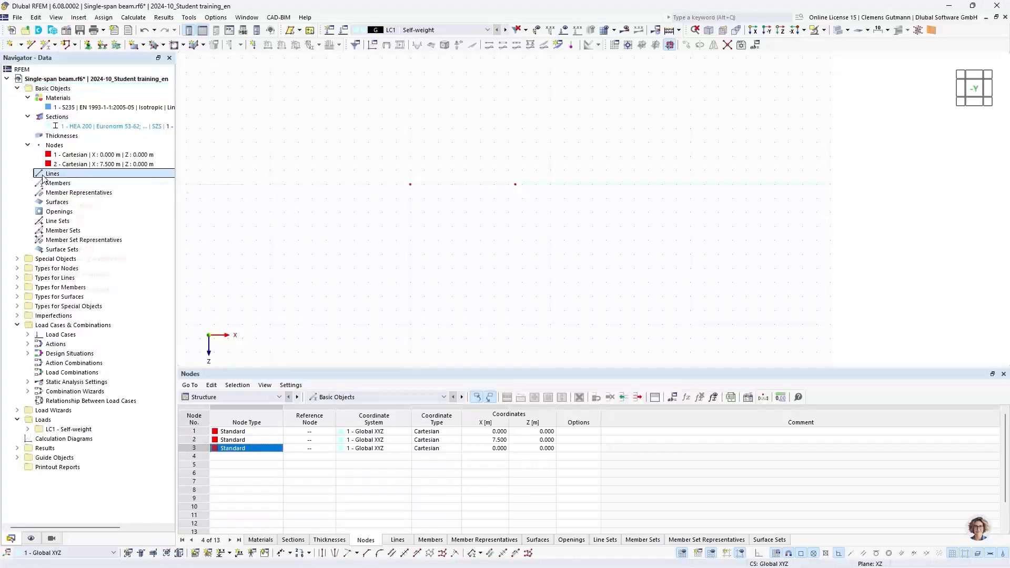
{"action": "mouse_move", "coordinate": [62, 200]}
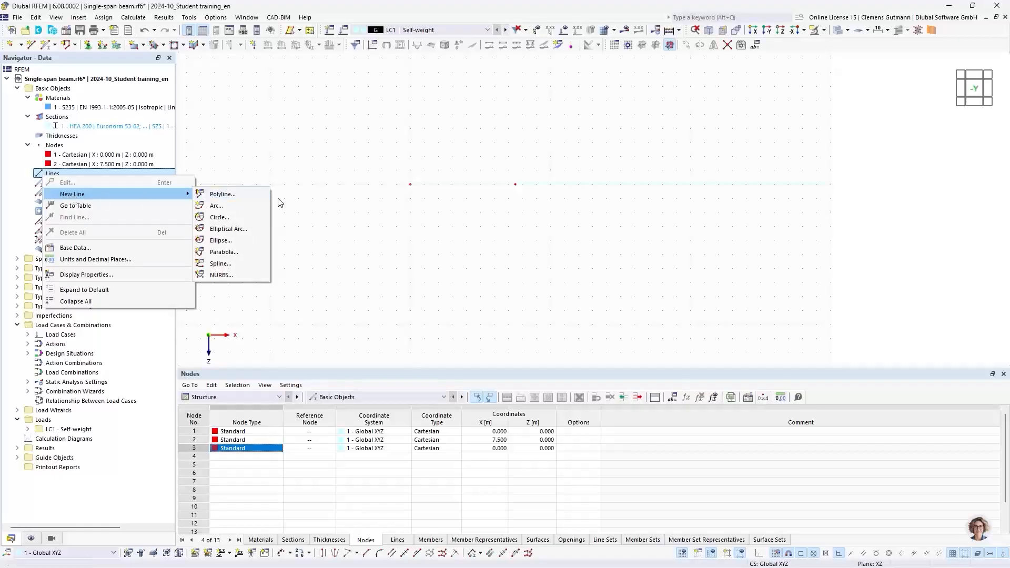
{"action": "left_click", "coordinate": [237, 195]}
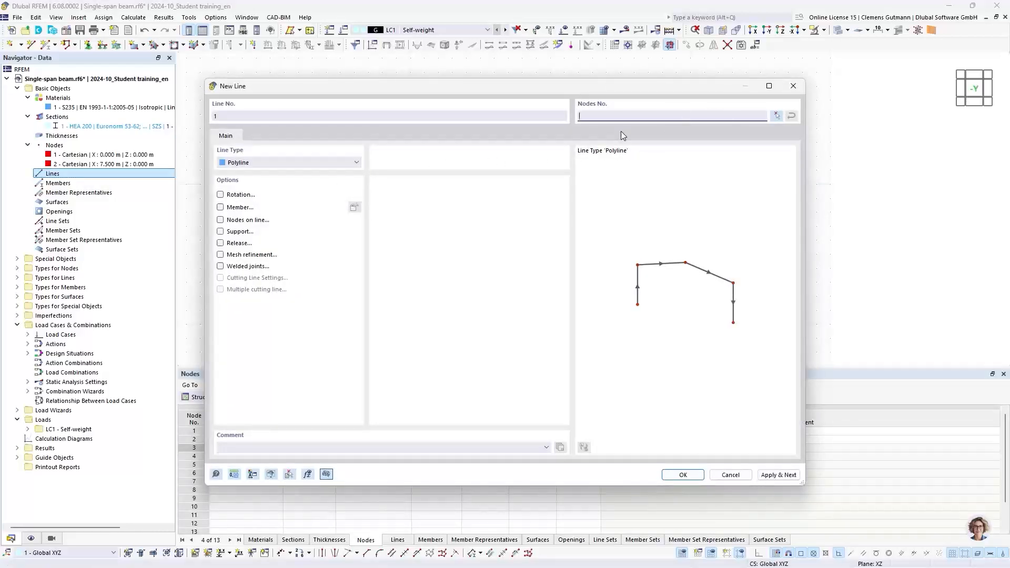
{"action": "left_click", "coordinate": [777, 116]}
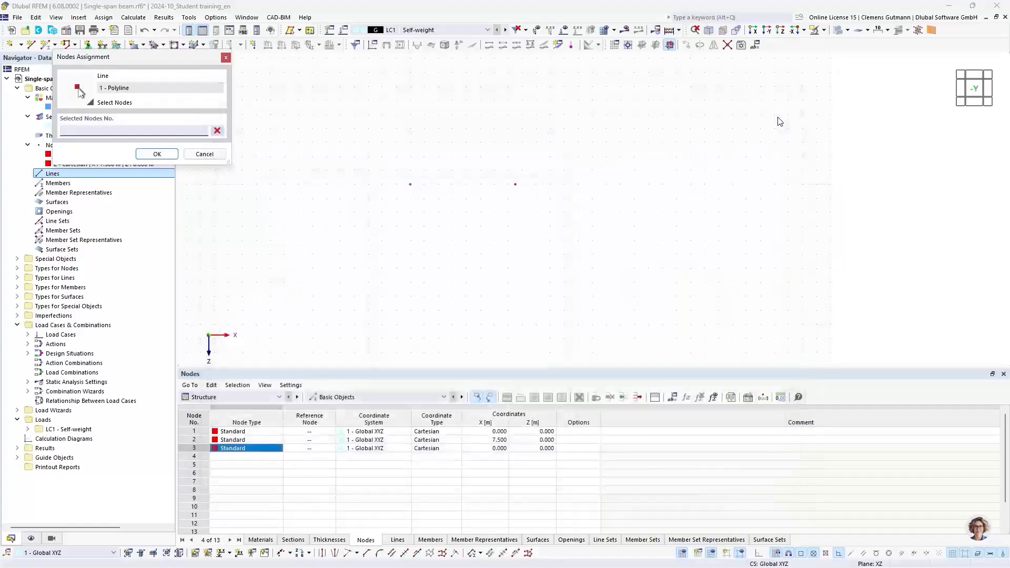
{"action": "left_click", "coordinate": [411, 185]}
{"action": "left_click", "coordinate": [515, 184]}
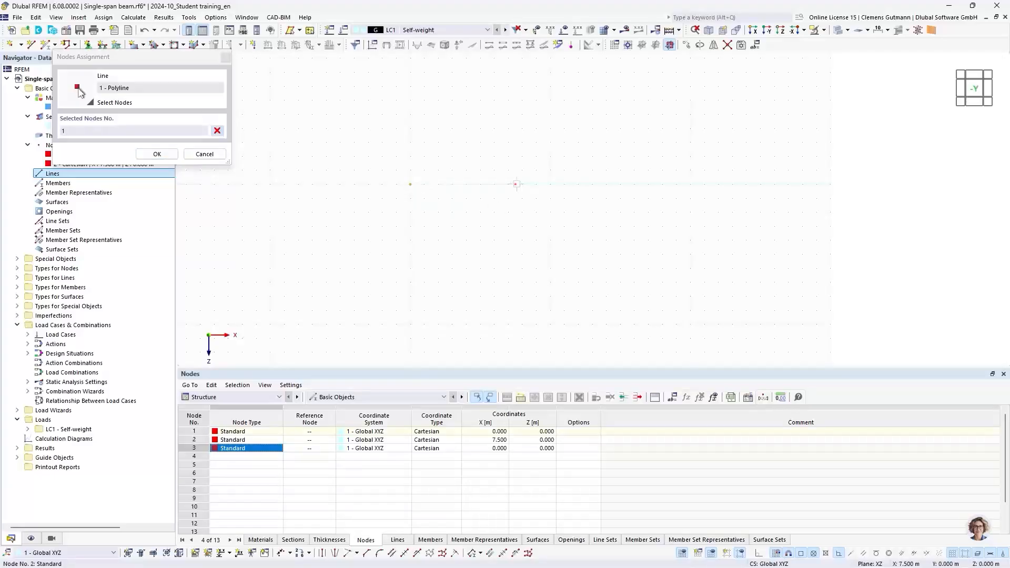
{"action": "left_click", "coordinate": [157, 154]}
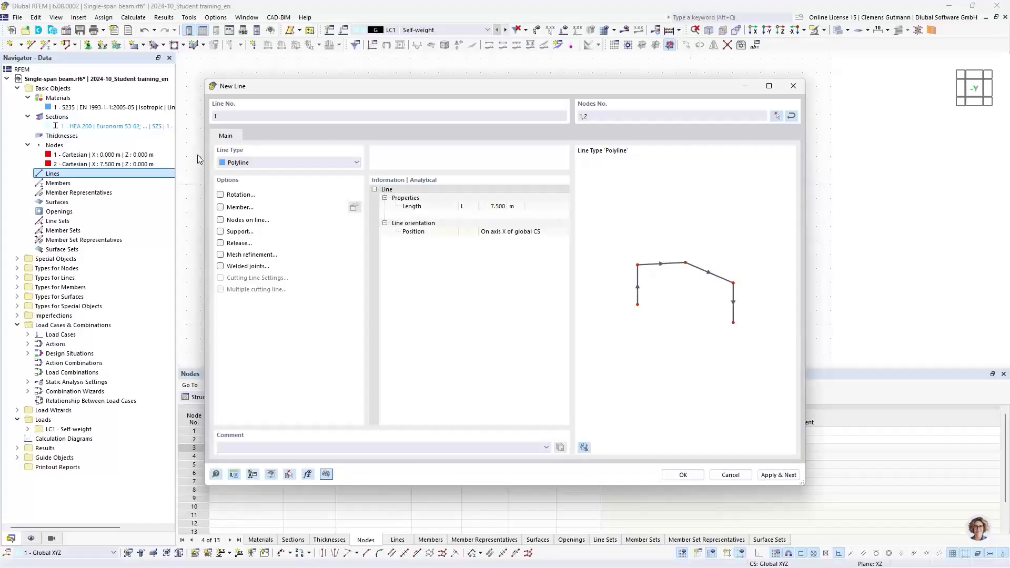
{"action": "left_click", "coordinate": [682, 475]}
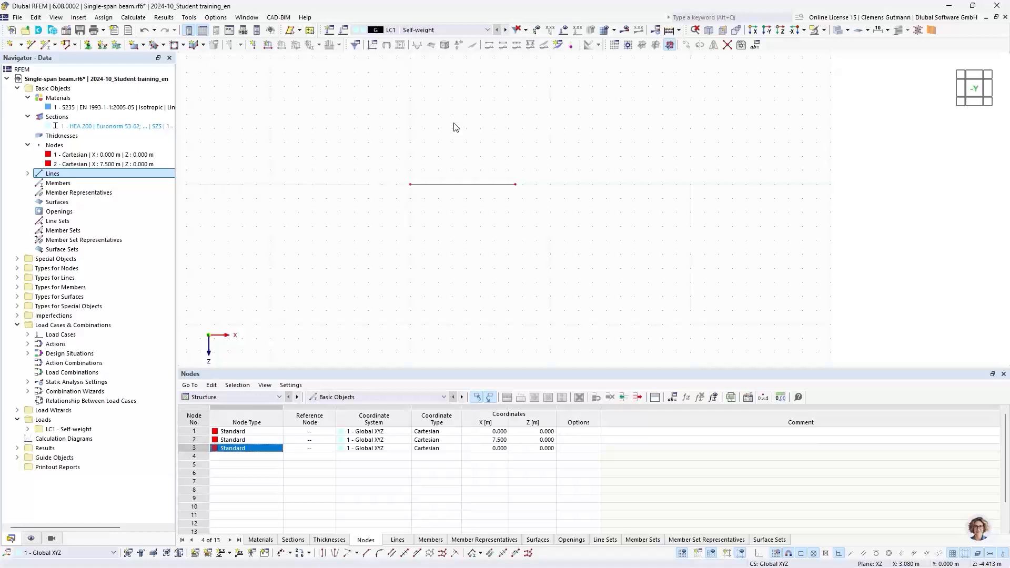
- Open line 1 between the two nodes for editing and activate its Member option to define a new member
{"action": "right_click", "coordinate": [60, 187]}
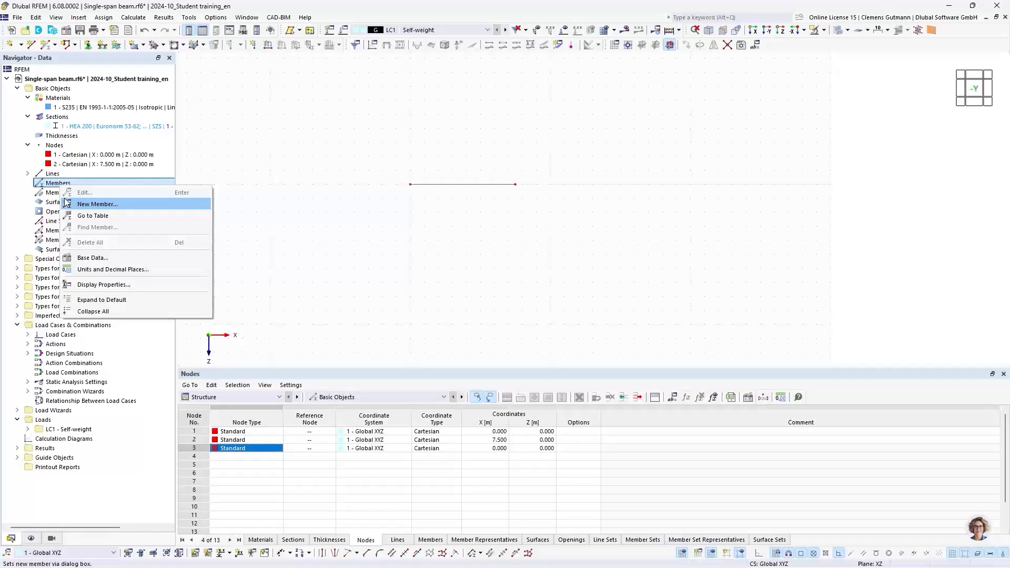
{"action": "left_click", "coordinate": [67, 202]}
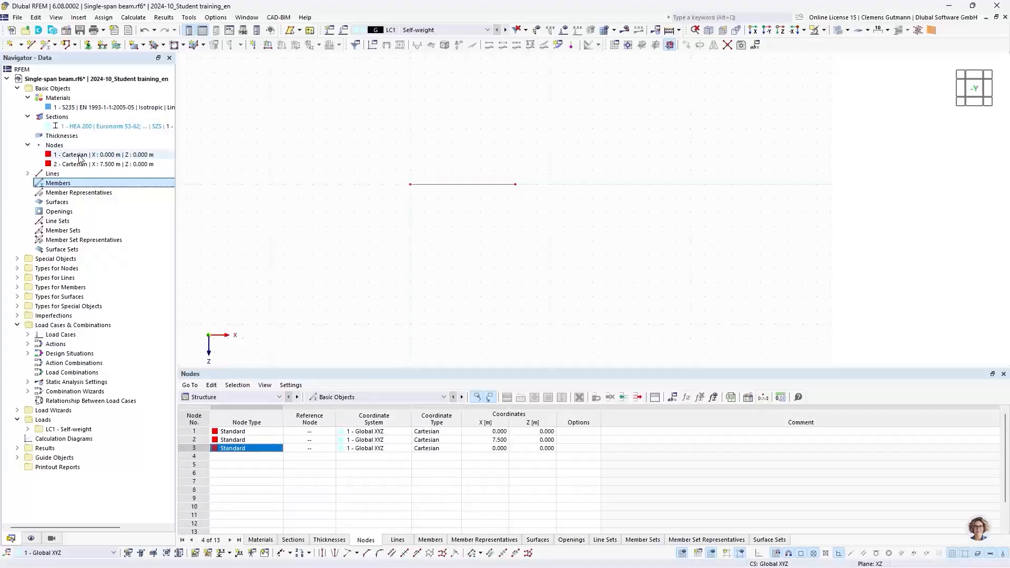
{"action": "double_click", "coordinate": [464, 184]}
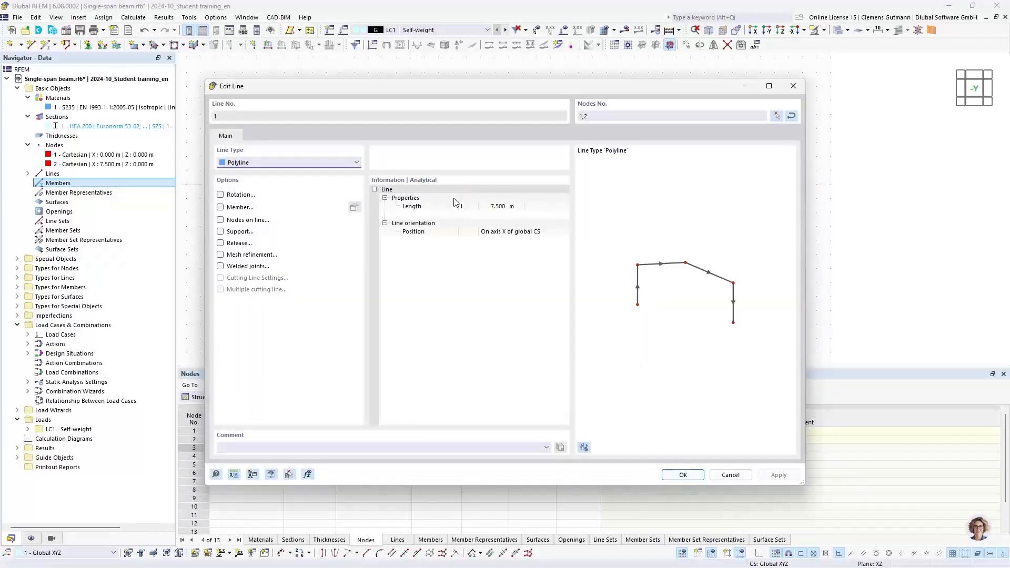
{"action": "left_click", "coordinate": [221, 207]}
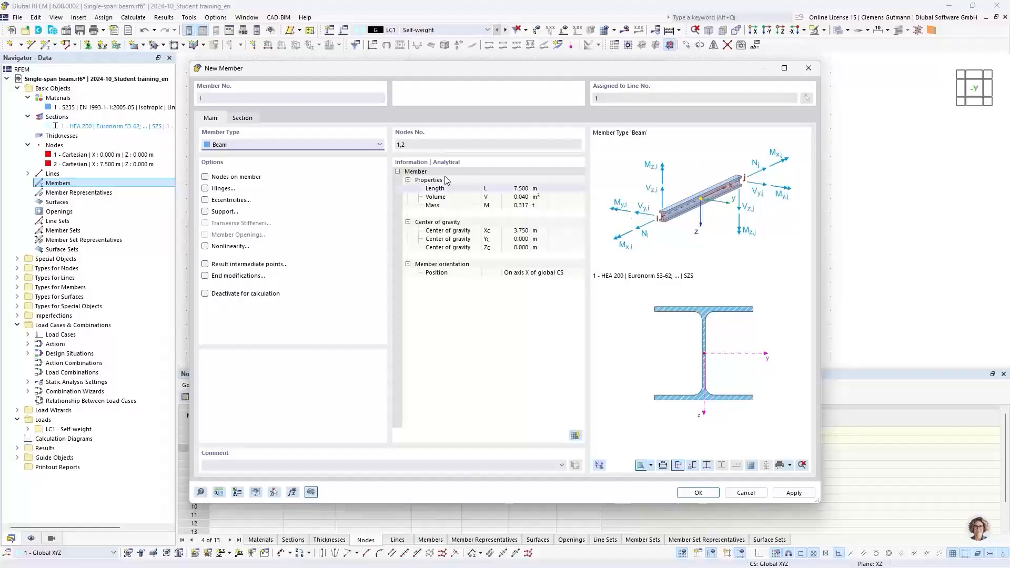
- Try the Truss member type for new member 1 to compare its internal forces, and return the type to Beam
{"action": "left_click", "coordinate": [243, 145]}
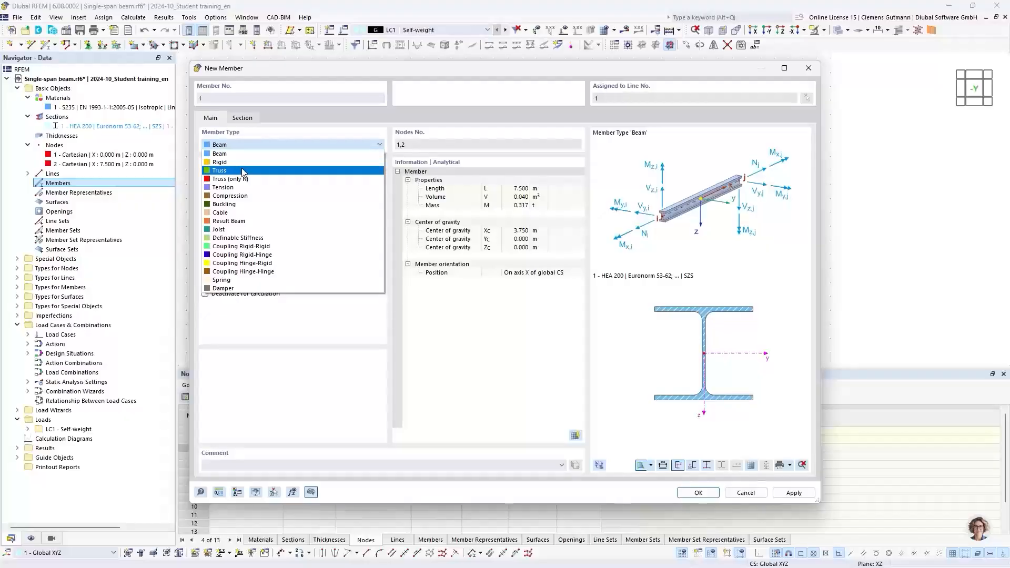
{"action": "left_click", "coordinate": [243, 171]}
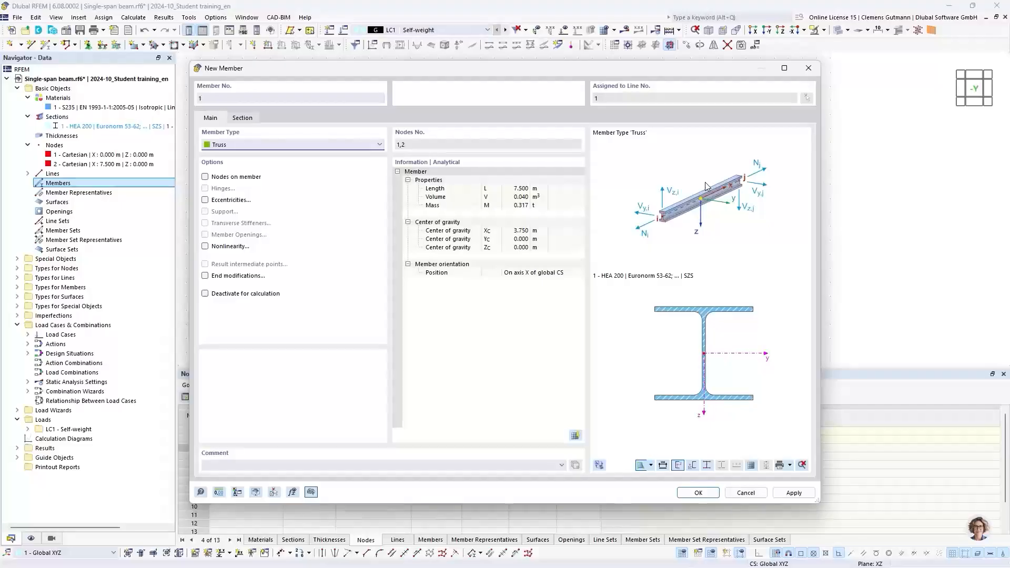
{"action": "left_click", "coordinate": [337, 144]}
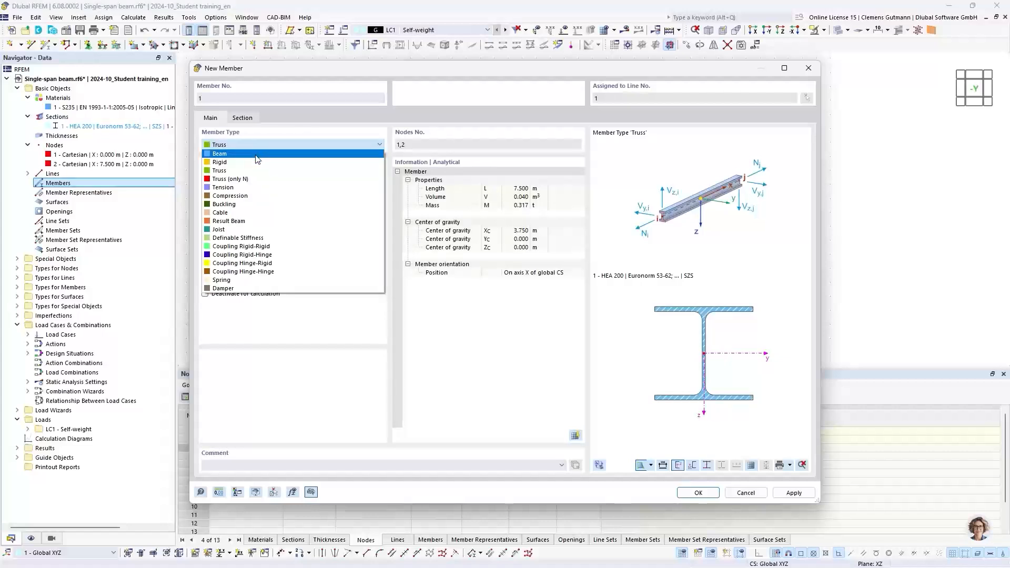
{"action": "left_click", "coordinate": [258, 159]}
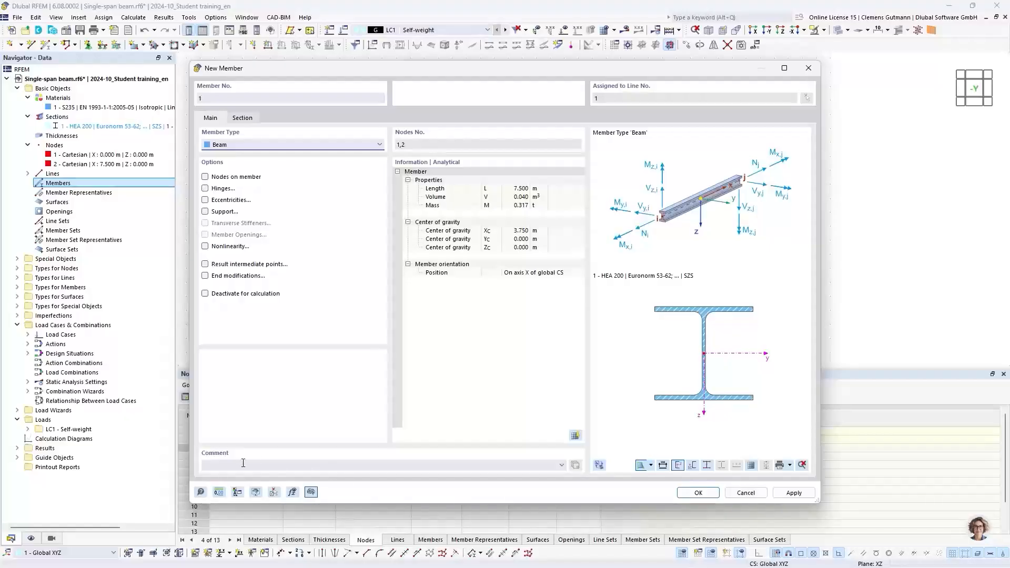
- Consult the RFEM 6 online manual page on the Main member parameters for the member type descriptions, and close it
{"action": "left_click", "coordinate": [200, 492]}
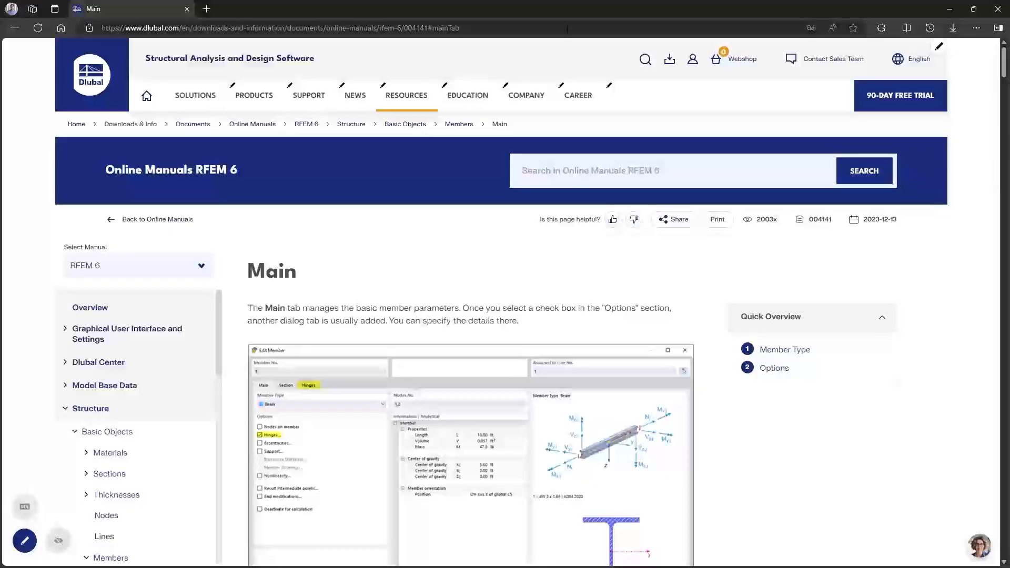
{"action": "mouse_move", "coordinate": [363, 98]}
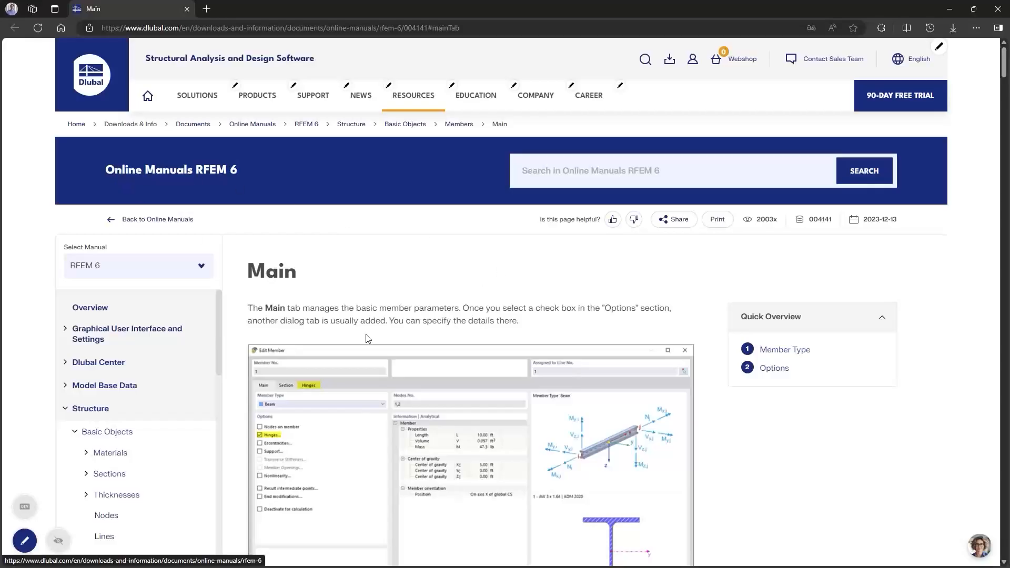
{"action": "scroll", "coordinate": [396, 321], "scroll_direction": "down", "scroll_amount": 1}
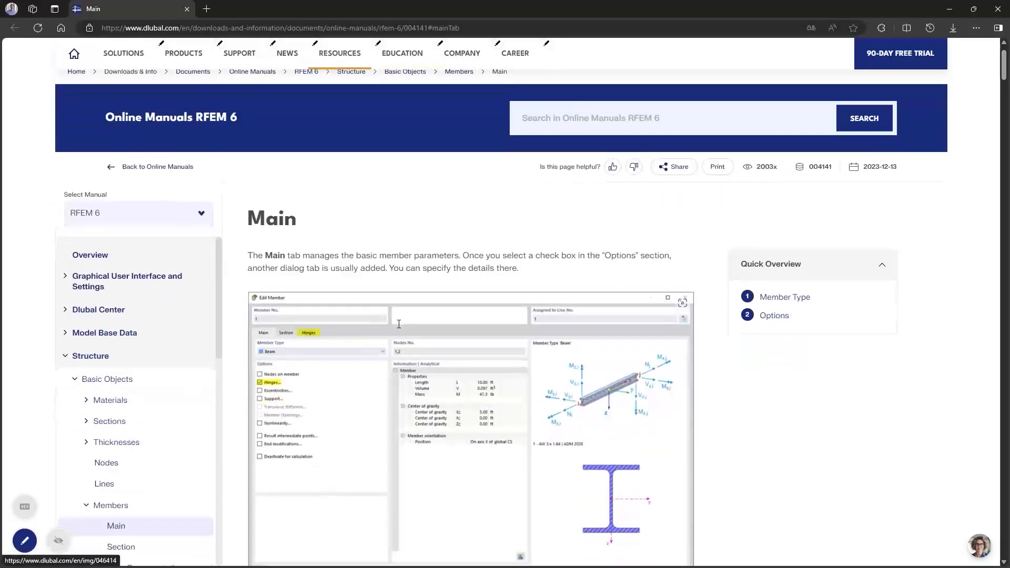
{"action": "scroll", "coordinate": [452, 342], "scroll_direction": "down", "scroll_amount": 2}
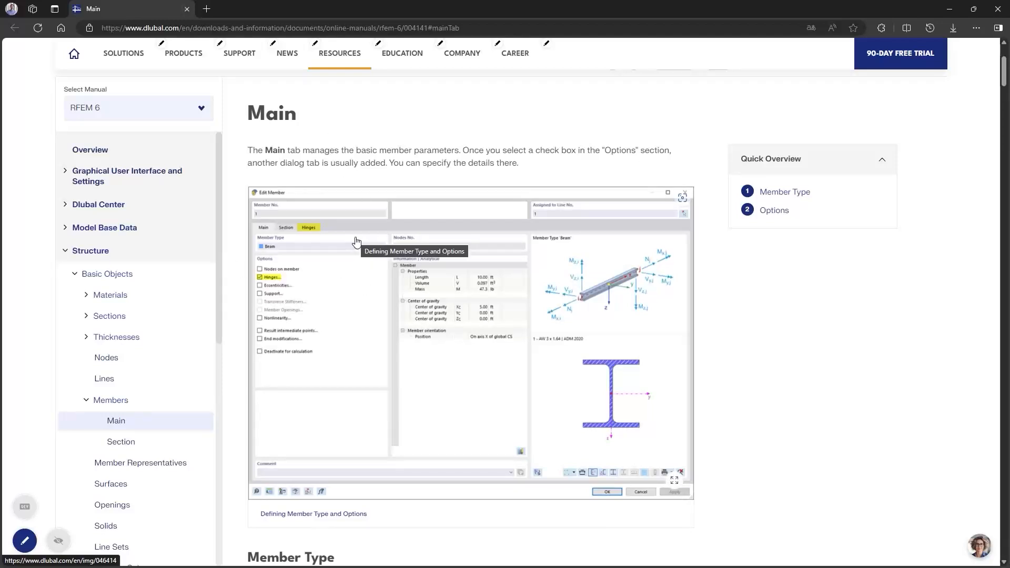
{"action": "scroll", "coordinate": [356, 241], "scroll_direction": "up", "scroll_amount": 2}
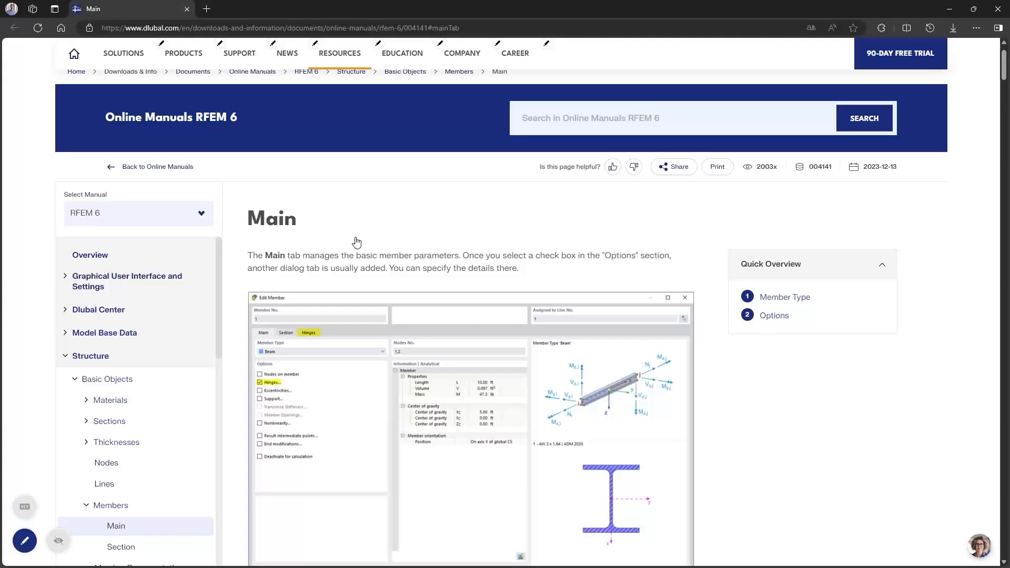
{"action": "scroll", "coordinate": [339, 320], "scroll_direction": "down", "scroll_amount": 4}
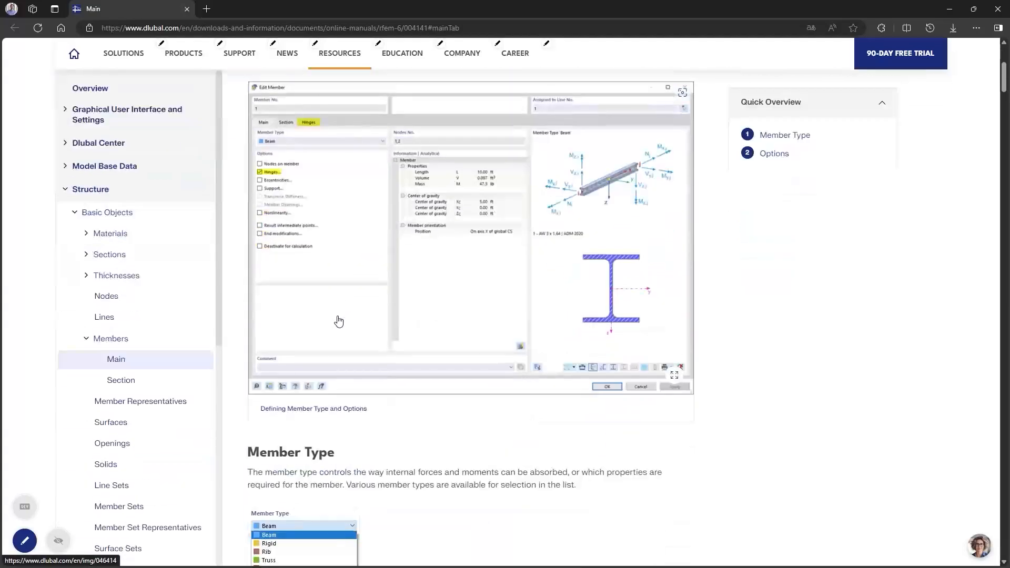
{"action": "scroll", "coordinate": [338, 321], "scroll_direction": "down", "scroll_amount": 6}
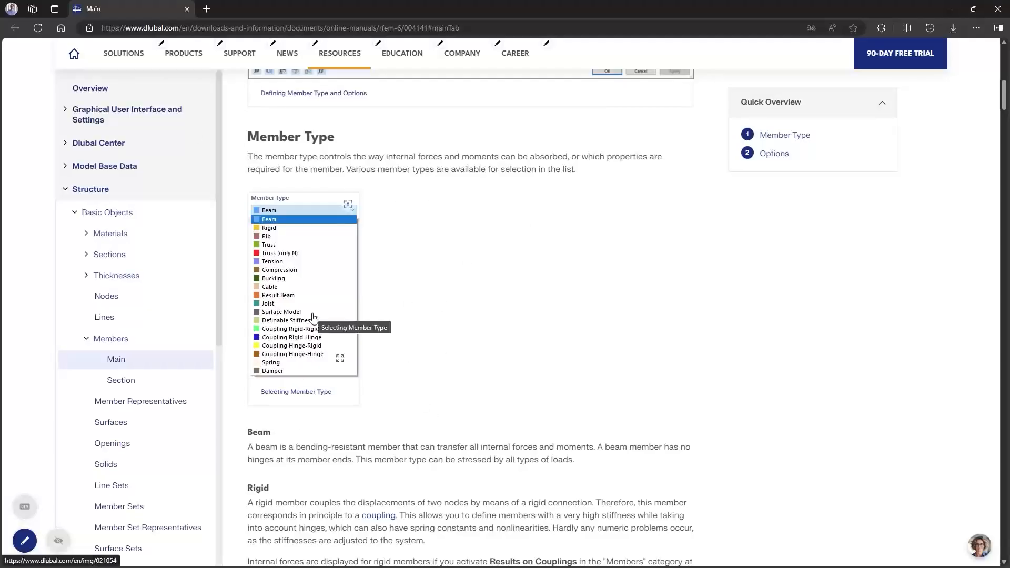
{"action": "scroll", "coordinate": [389, 256], "scroll_direction": "down", "scroll_amount": 4}
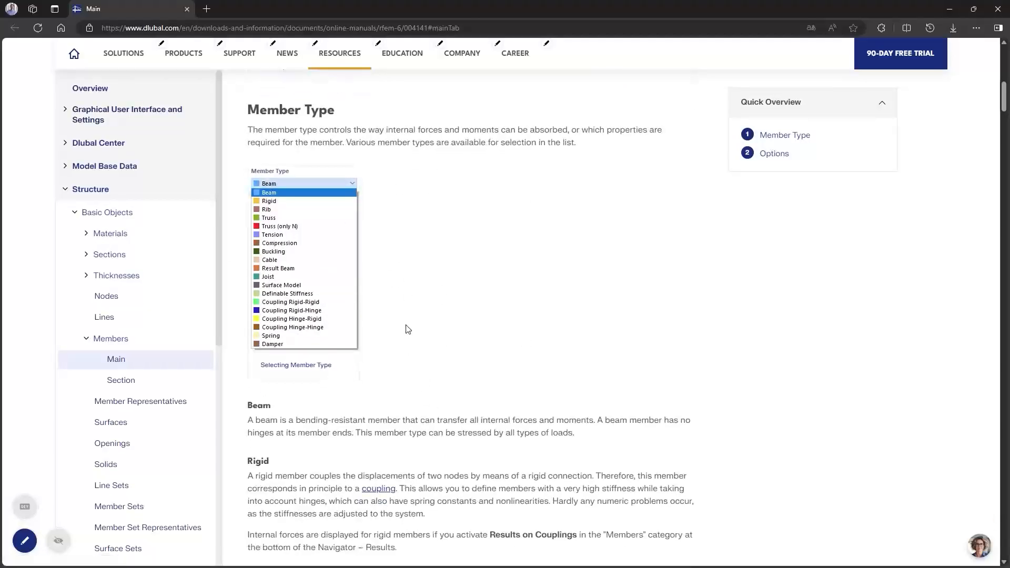
{"action": "scroll", "coordinate": [383, 369], "scroll_direction": "down", "scroll_amount": 5}
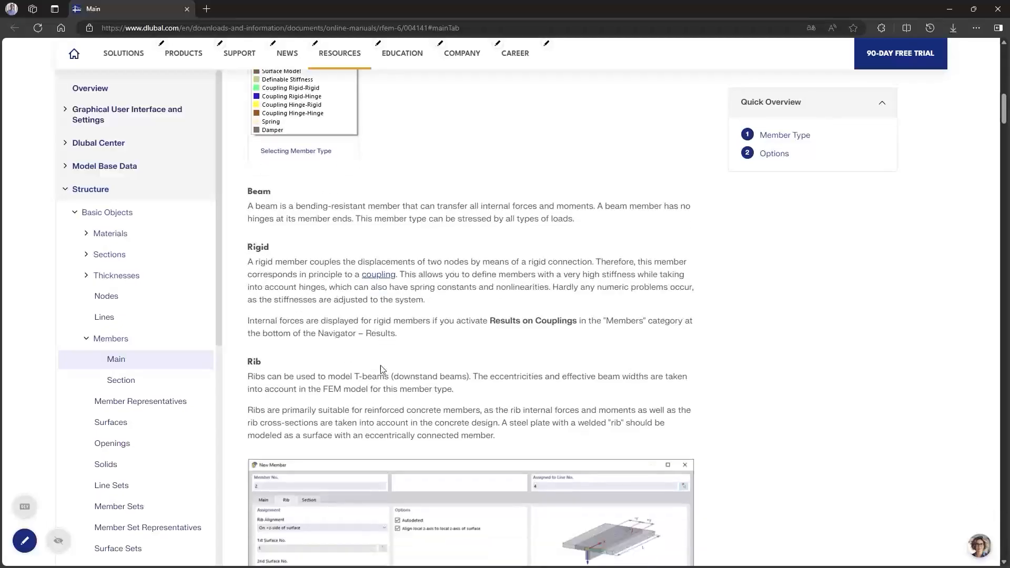
{"action": "scroll", "coordinate": [378, 374], "scroll_direction": "down", "scroll_amount": 11}
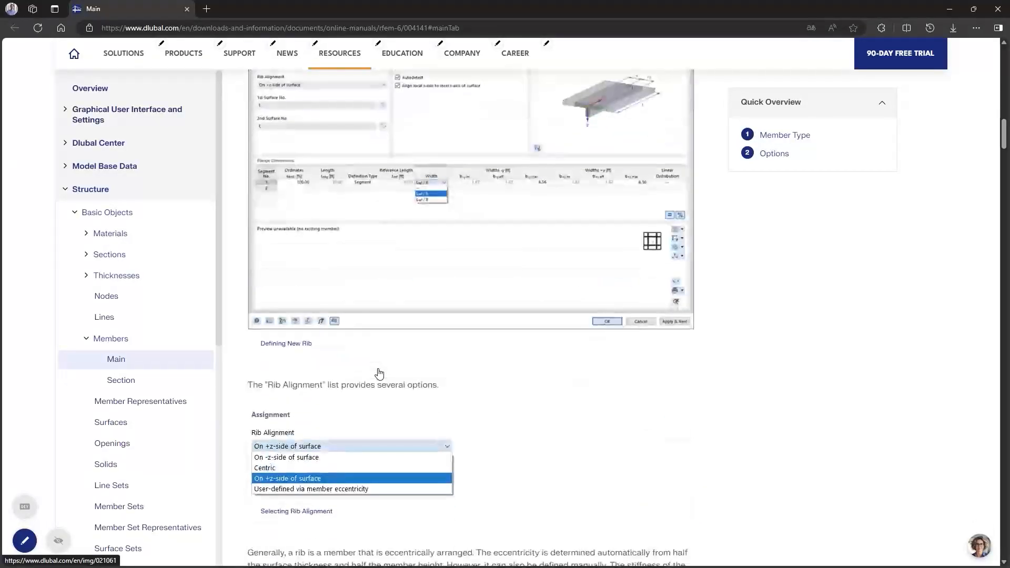
{"action": "scroll", "coordinate": [379, 372], "scroll_direction": "down", "scroll_amount": 3}
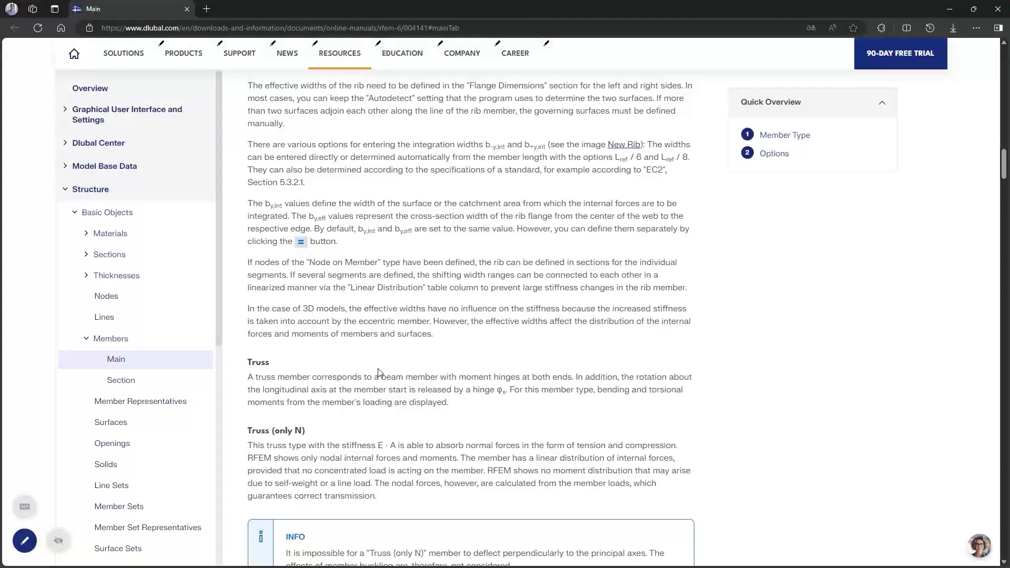
{"action": "scroll", "coordinate": [378, 371], "scroll_direction": "up", "scroll_amount": 5}
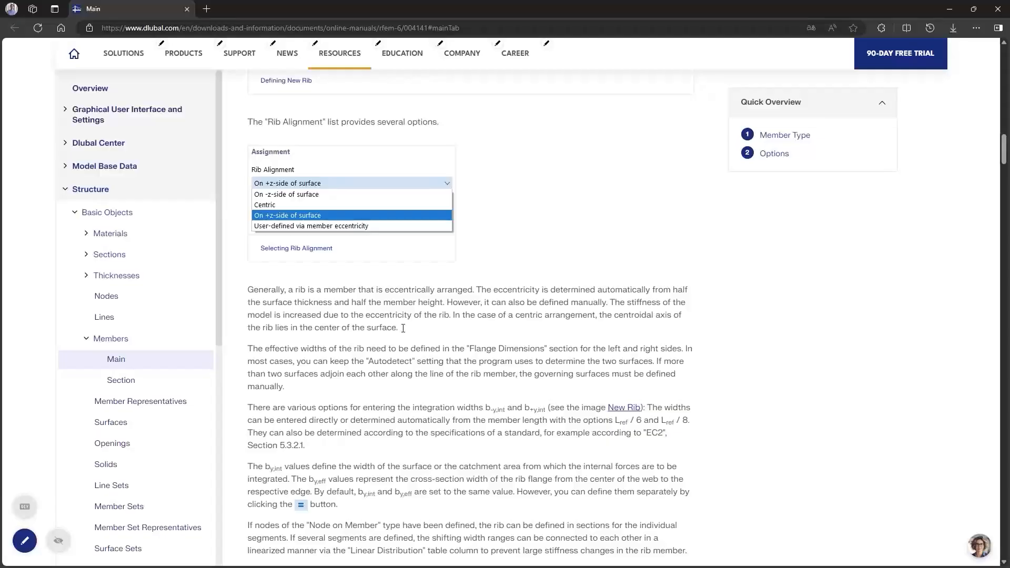
{"action": "left_click", "coordinate": [1002, 6]}
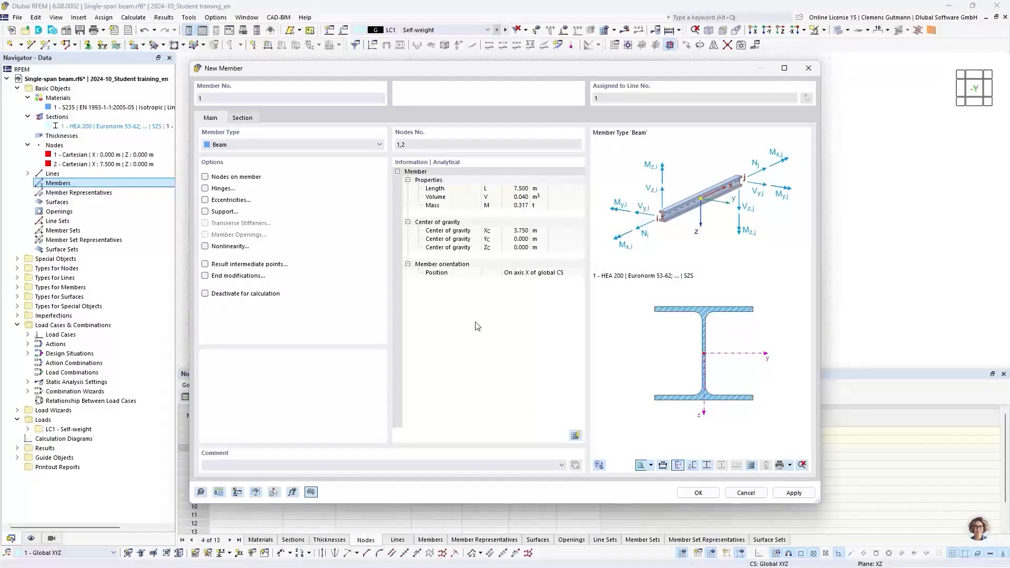
- Create member 1 on line 1 as a Beam with section 1 - HEA 200, and confirm the member and the line
{"action": "left_click", "coordinate": [310, 152]}
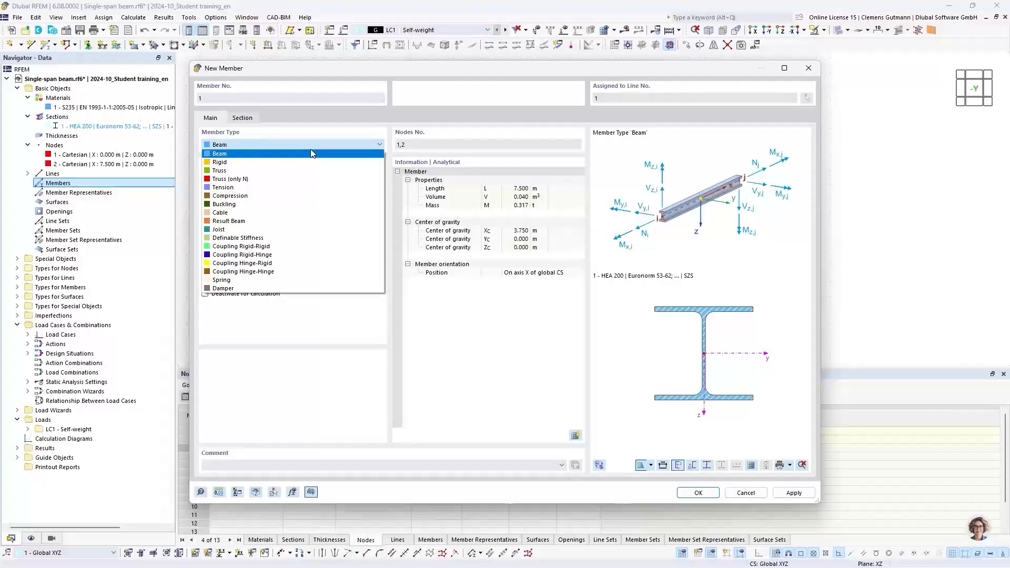
{"action": "left_click", "coordinate": [311, 149]}
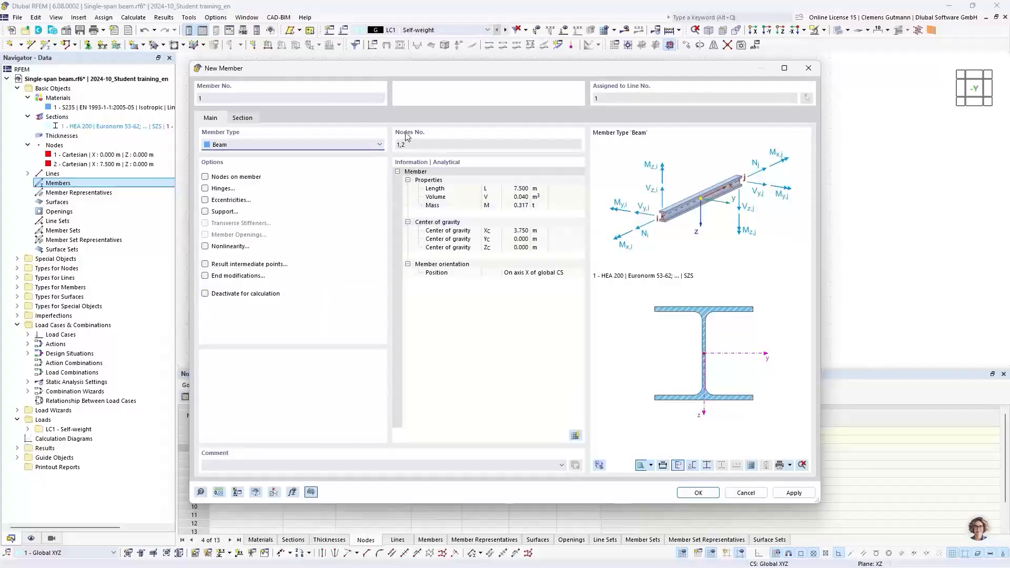
{"action": "left_click", "coordinate": [252, 122]}
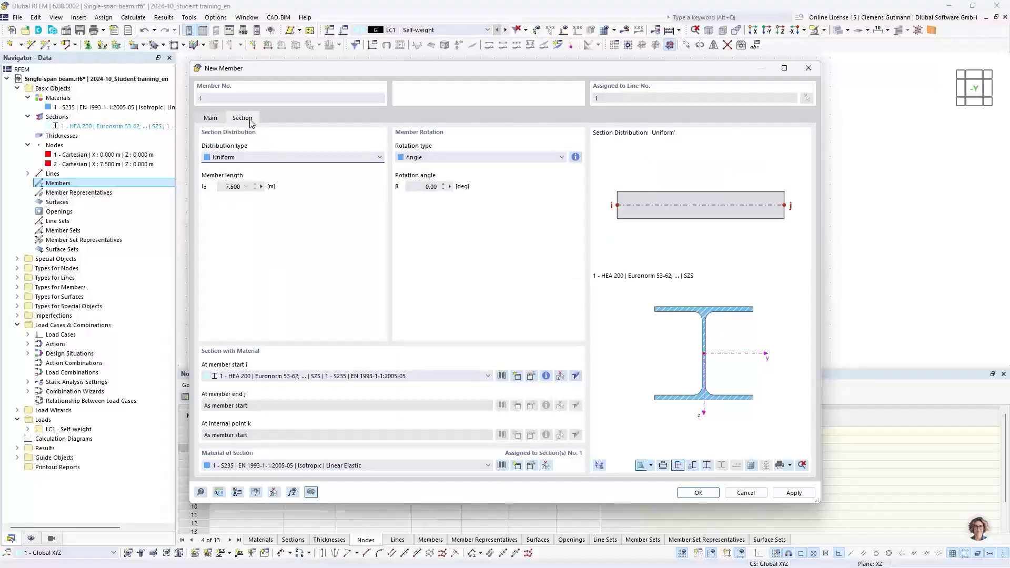
{"action": "left_click", "coordinate": [231, 378]}
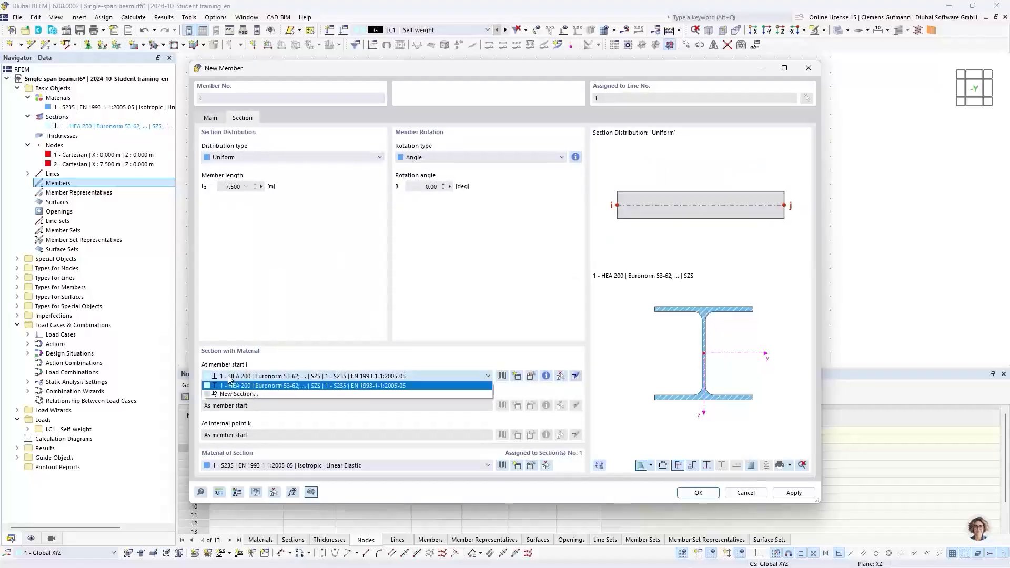
{"action": "left_click", "coordinate": [264, 388]}
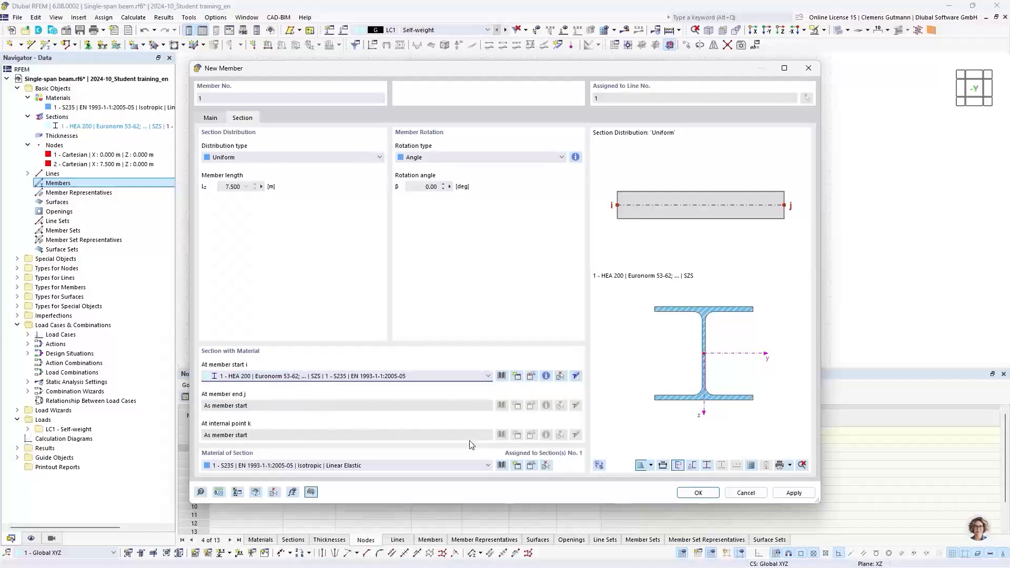
{"action": "left_click", "coordinate": [699, 493]}
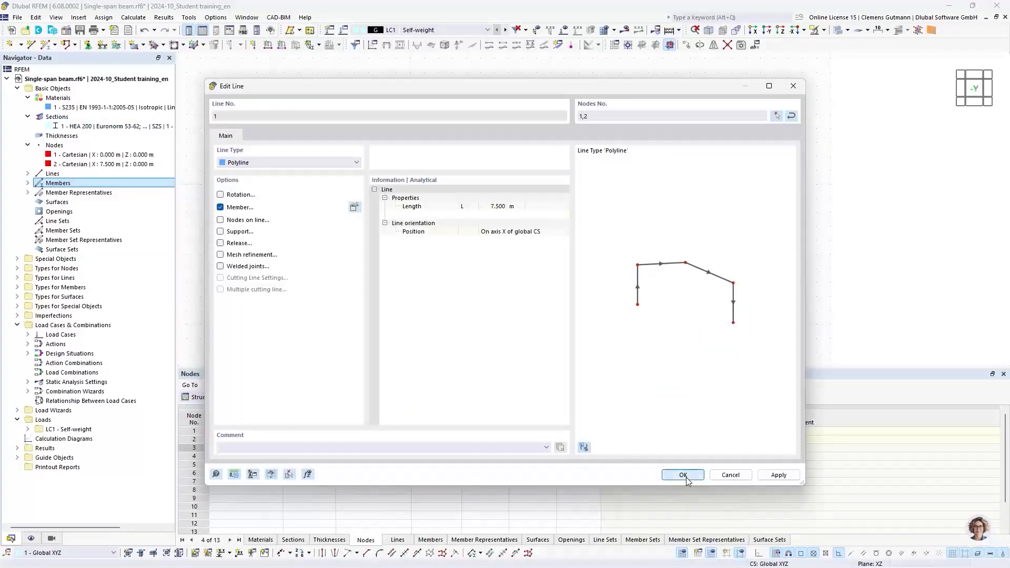
{"action": "left_click", "coordinate": [684, 475]}
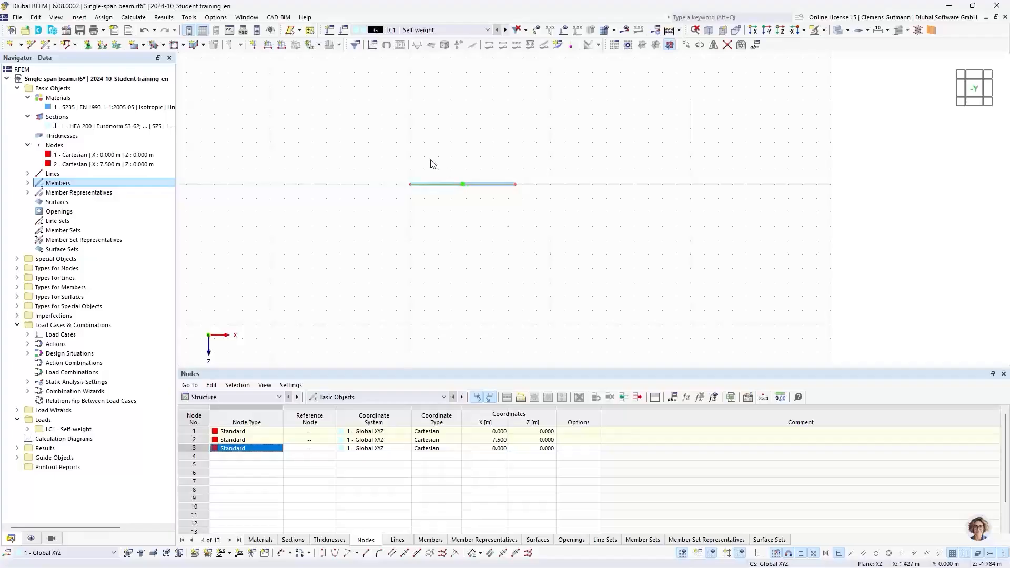
- Examine the beam in 3D as wireframe, solid and transparent model, and return to the -Y view
{"action": "scroll", "coordinate": [423, 164], "scroll_direction": "up", "scroll_amount": 4}
{"action": "scroll", "coordinate": [387, 222], "scroll_direction": "up", "scroll_amount": 3}
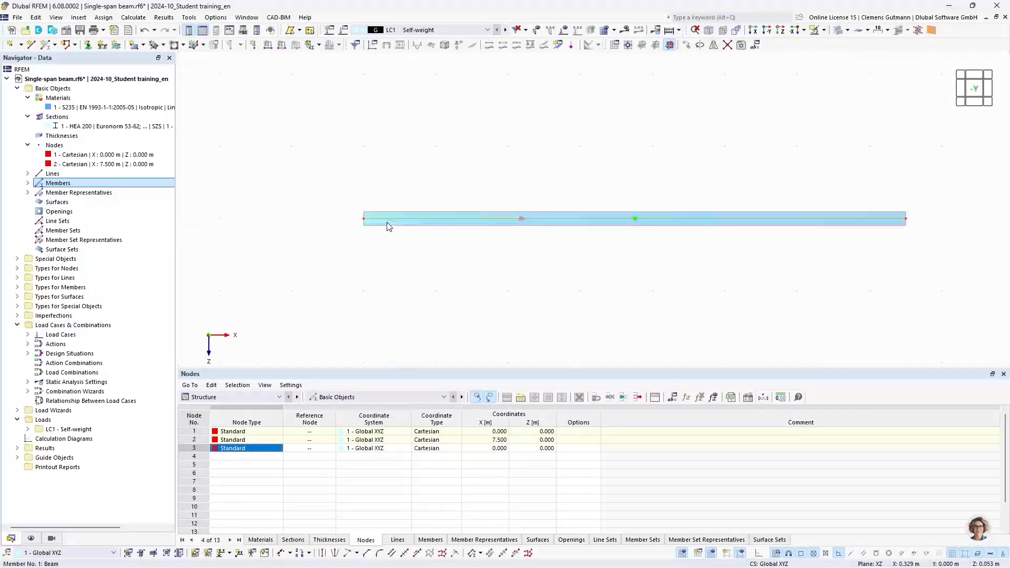
{"action": "middle_click_drag", "start_coordinate": [476, 254], "coordinate": [345, 244]}
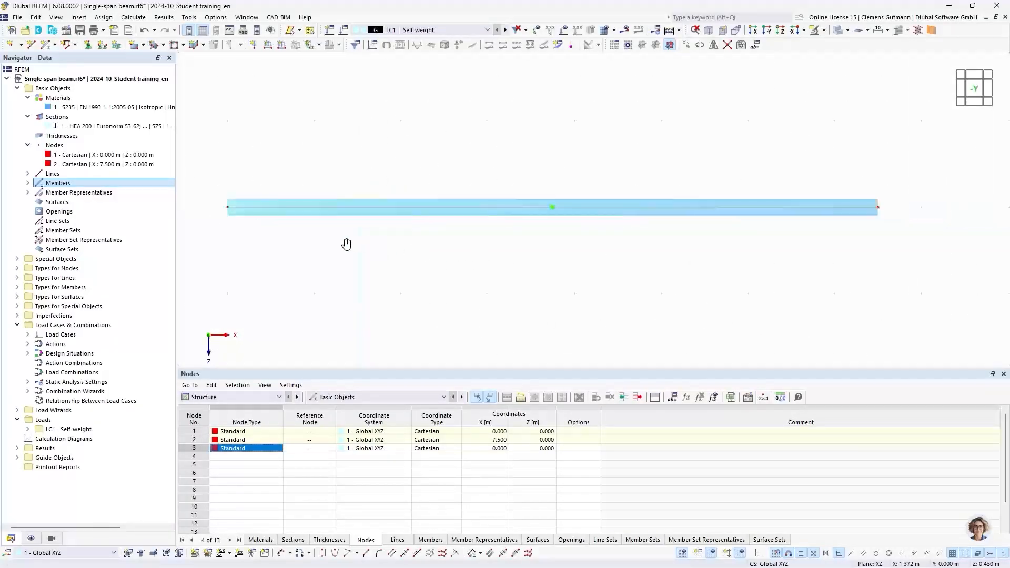
{"action": "middle_click_drag", "start_coordinate": [276, 251], "coordinate": [373, 272], "text": "ctrl"}
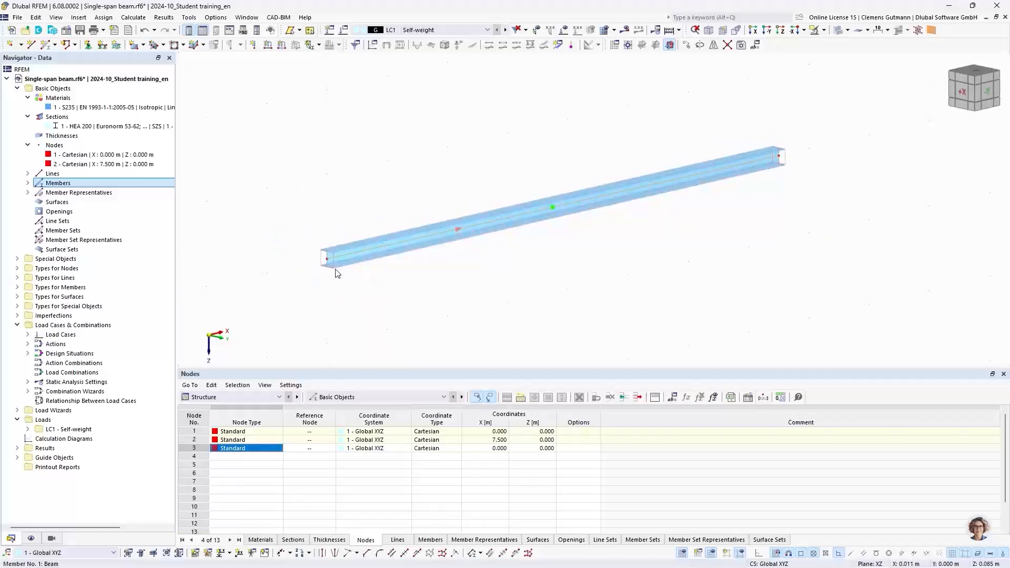
{"action": "scroll", "coordinate": [326, 256], "scroll_direction": "up", "scroll_amount": 4}
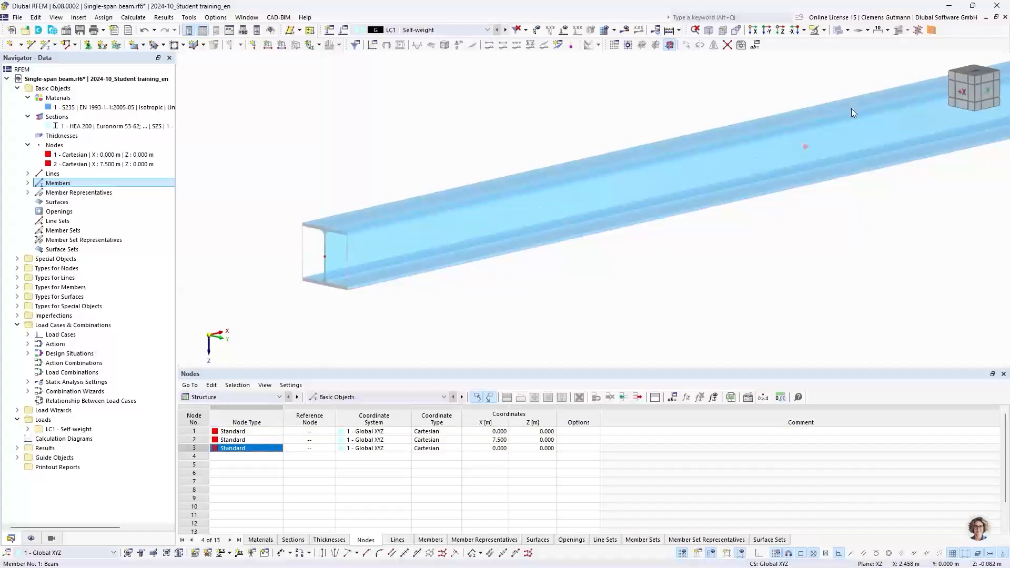
{"action": "left_click", "coordinate": [848, 32]}
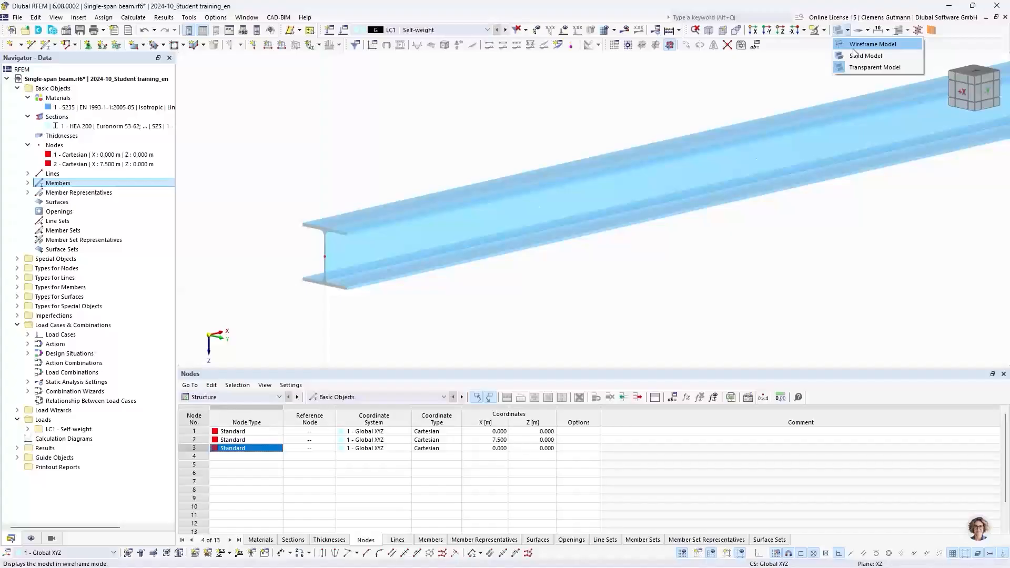
{"action": "left_click", "coordinate": [854, 47]}
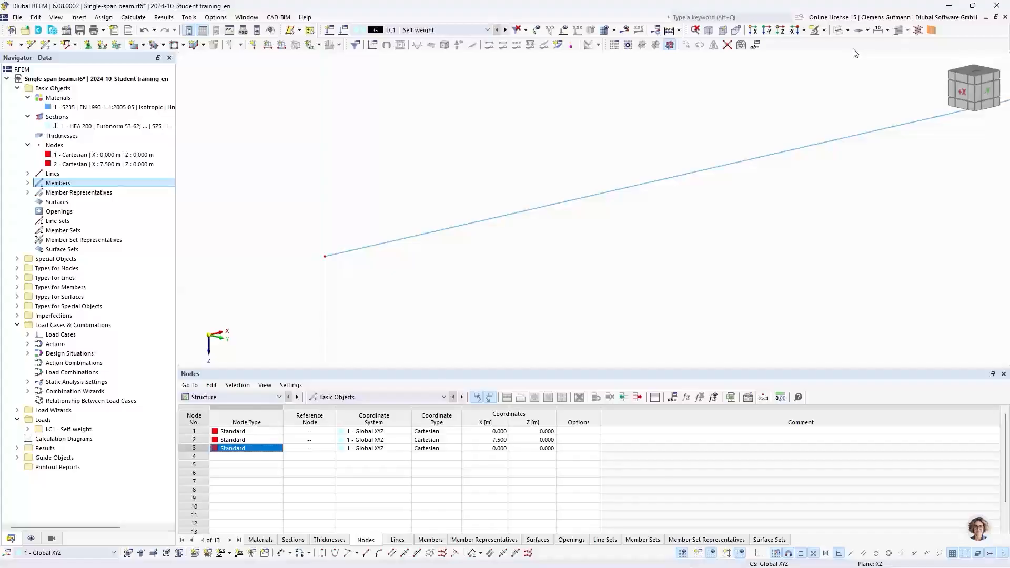
{"action": "scroll", "coordinate": [293, 193], "scroll_direction": "down", "scroll_amount": 3}
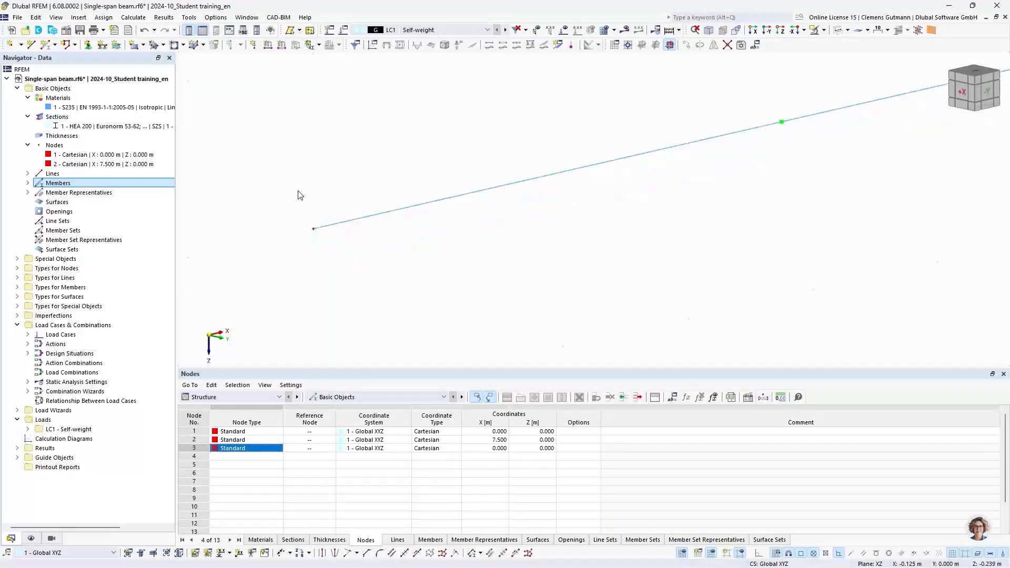
{"action": "scroll", "coordinate": [331, 174], "scroll_direction": "up", "scroll_amount": 2}
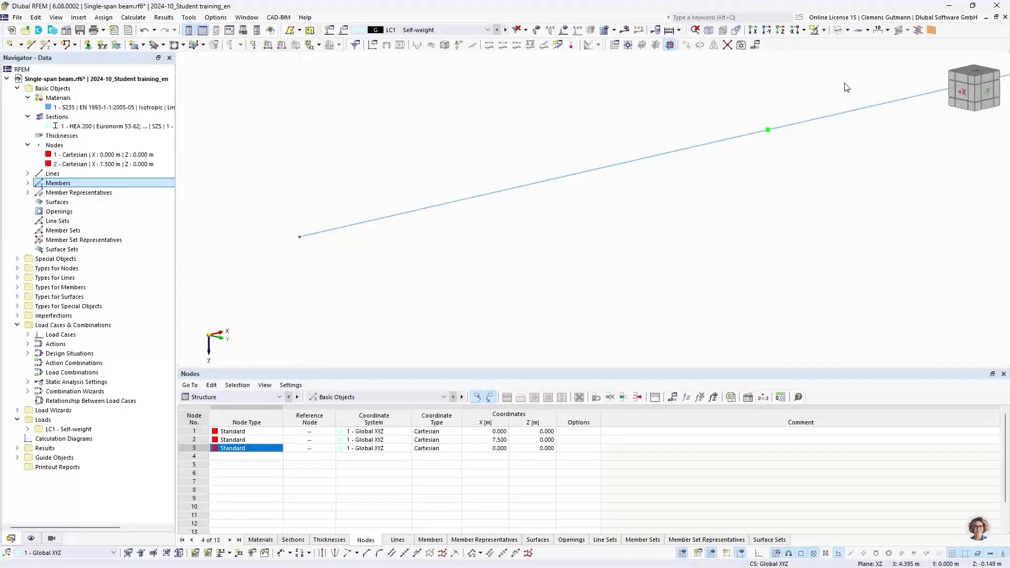
{"action": "left_click", "coordinate": [840, 32]}
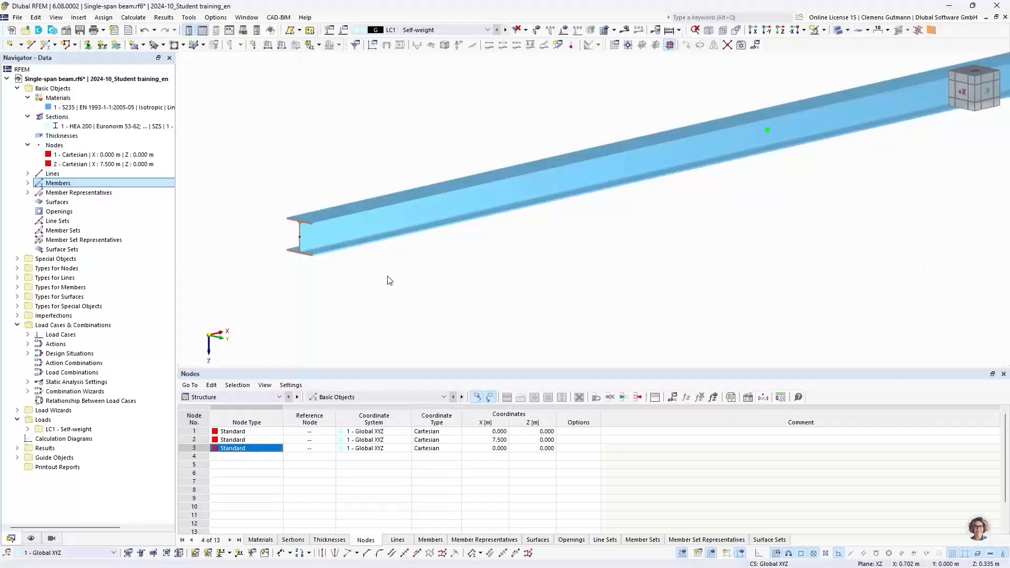
{"action": "left_click", "coordinate": [838, 32]}
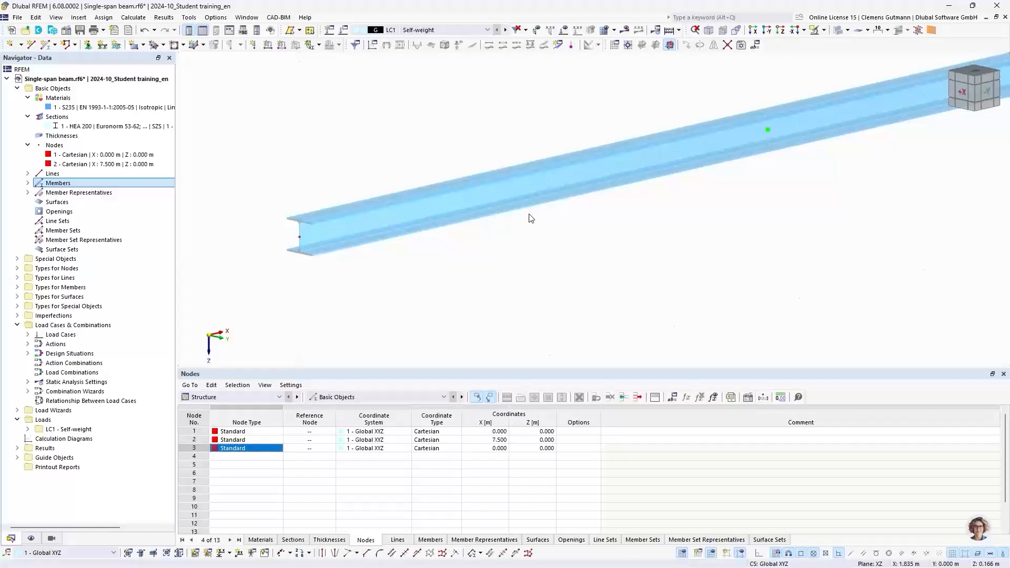
{"action": "left_click", "coordinate": [989, 98]}
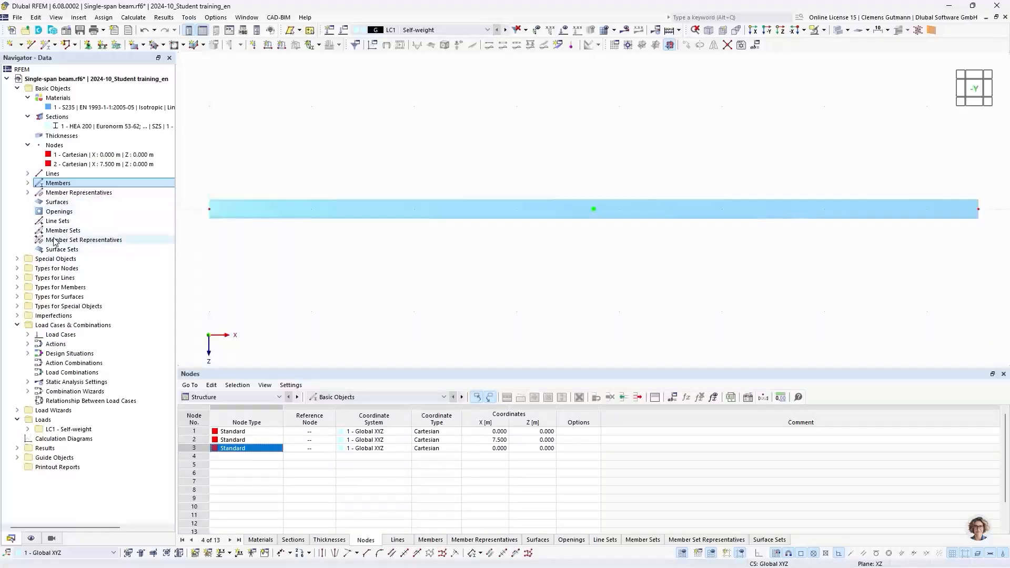
- Assign the predefined Hinged nodal support to node 1 at the beam's start
{"action": "left_click", "coordinate": [17, 268]}
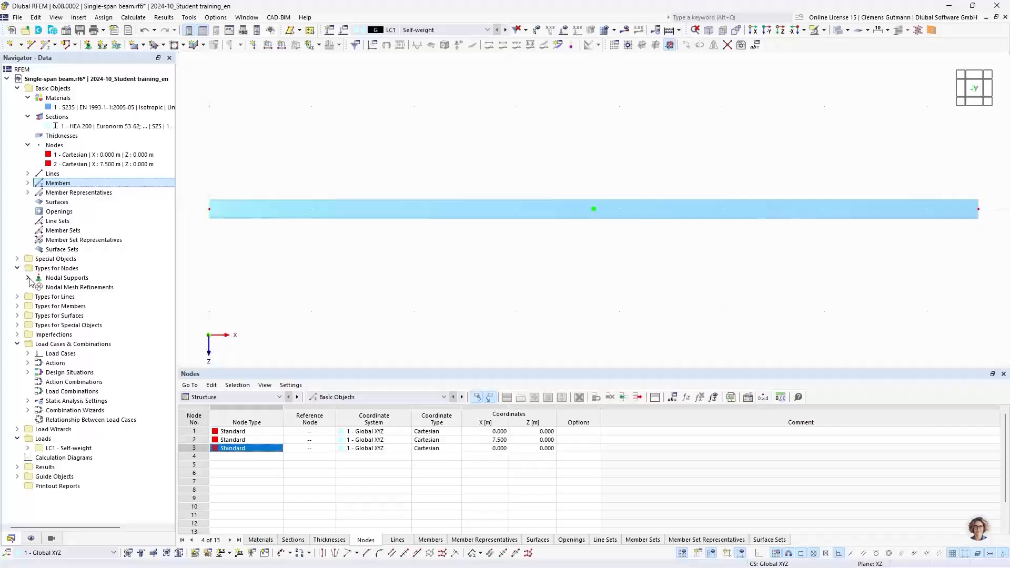
{"action": "left_click", "coordinate": [28, 278]}
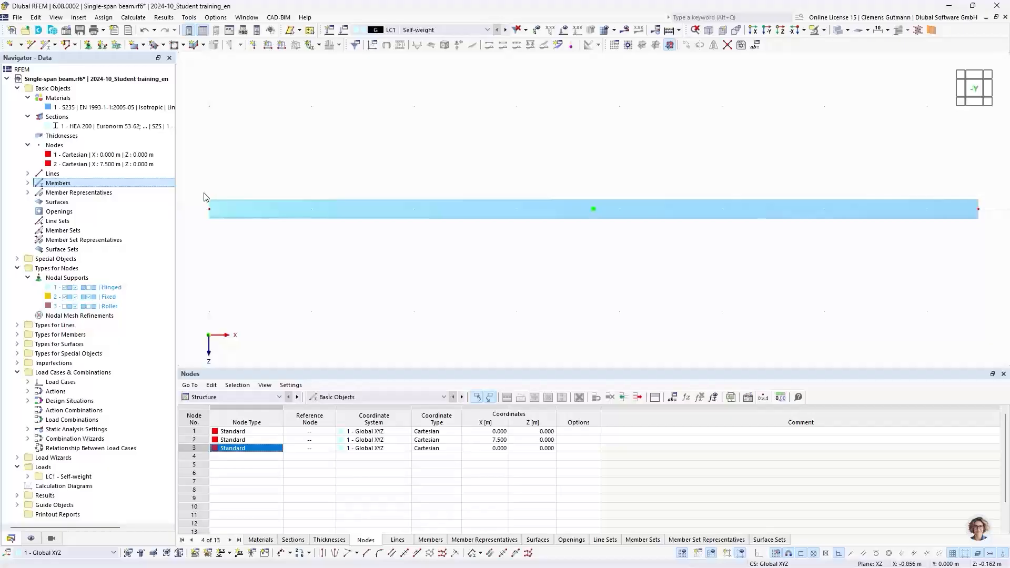
{"action": "right_click", "coordinate": [95, 293]}
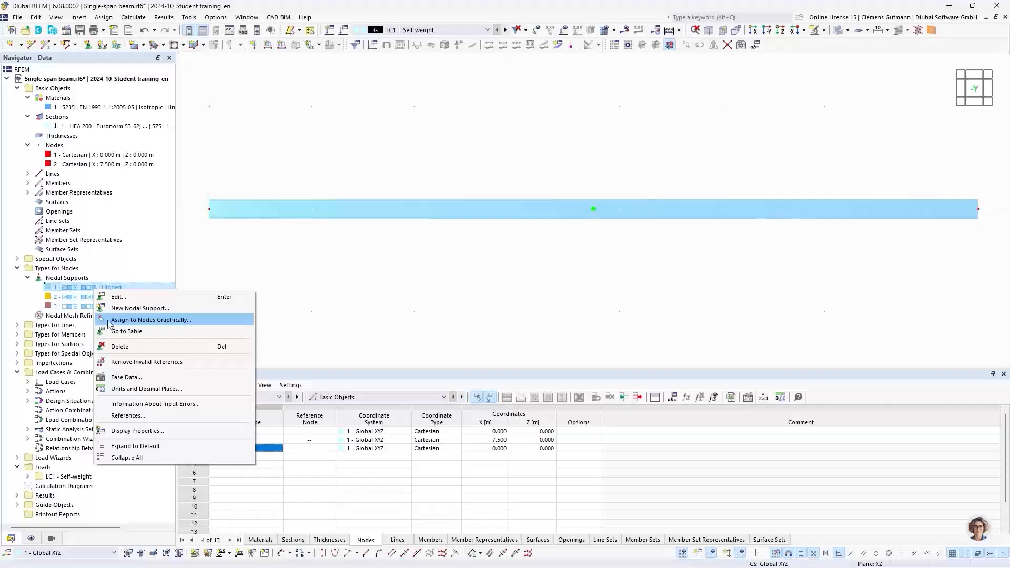
{"action": "left_click", "coordinate": [152, 323]}
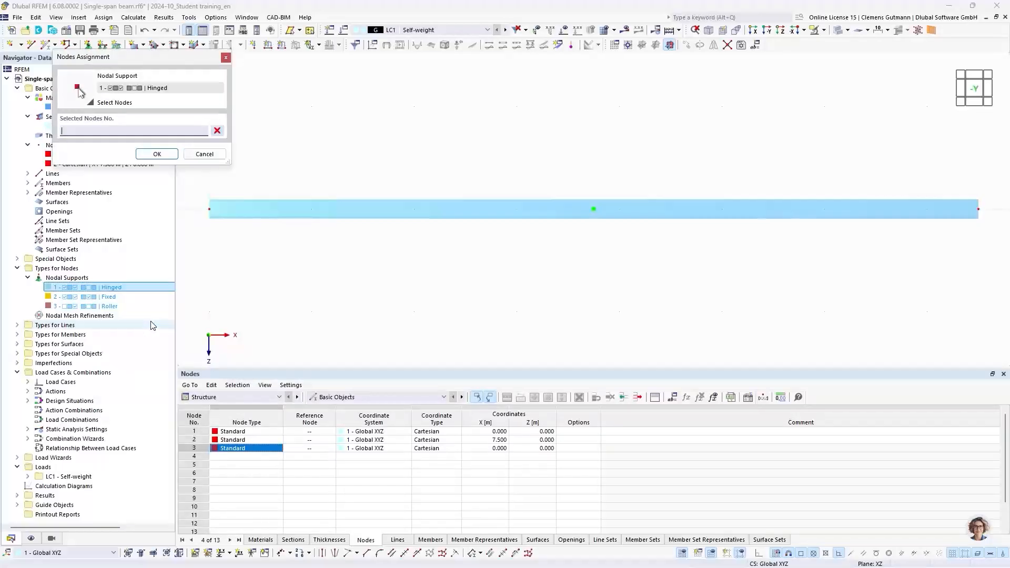
{"action": "left_click", "coordinate": [209, 210]}
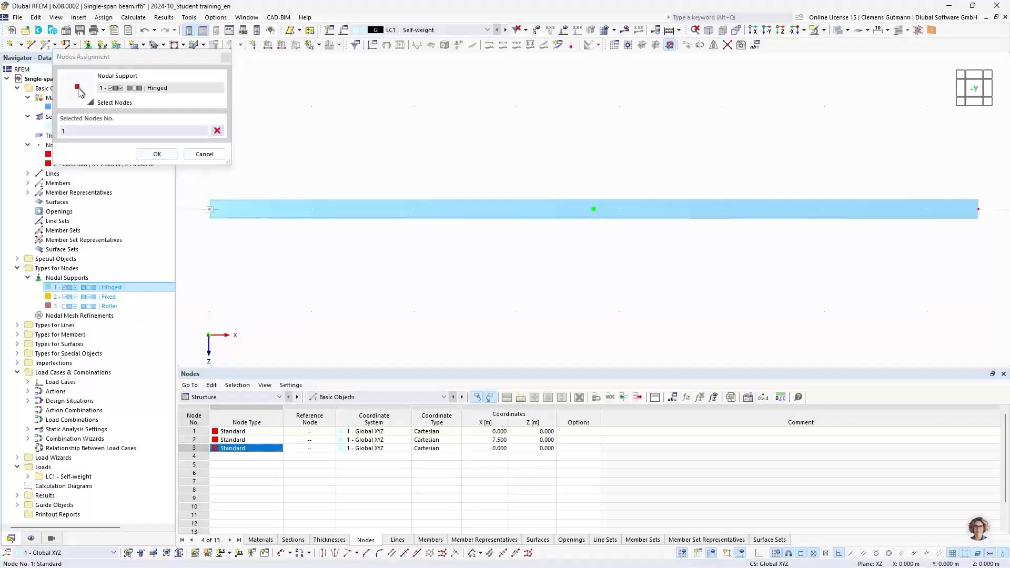
{"action": "left_click", "coordinate": [157, 154]}
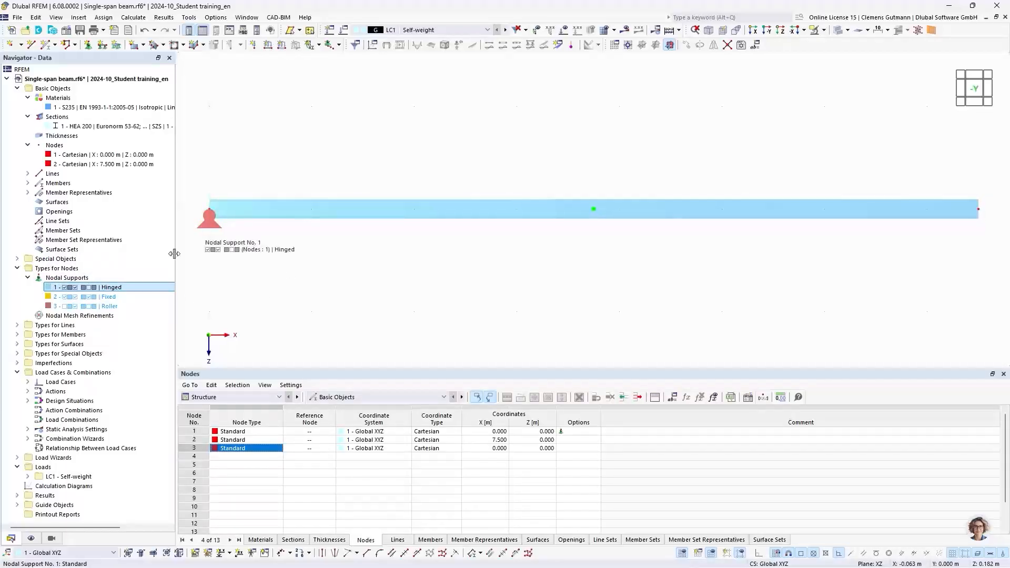
- Assign the predefined Roller nodal support to node 2 at the beam's end
{"action": "right_click", "coordinate": [117, 308]}
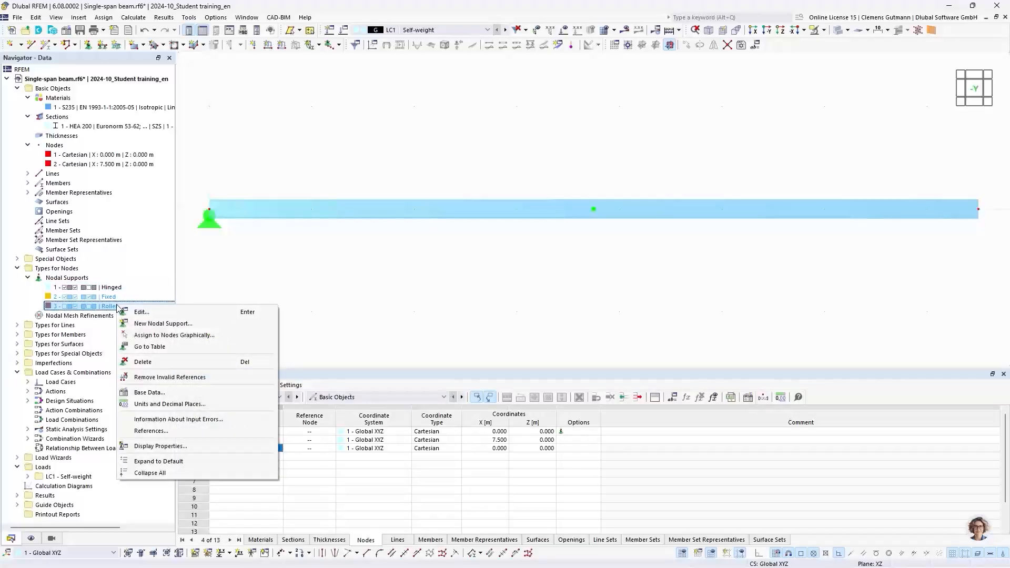
{"action": "left_click", "coordinate": [158, 335]}
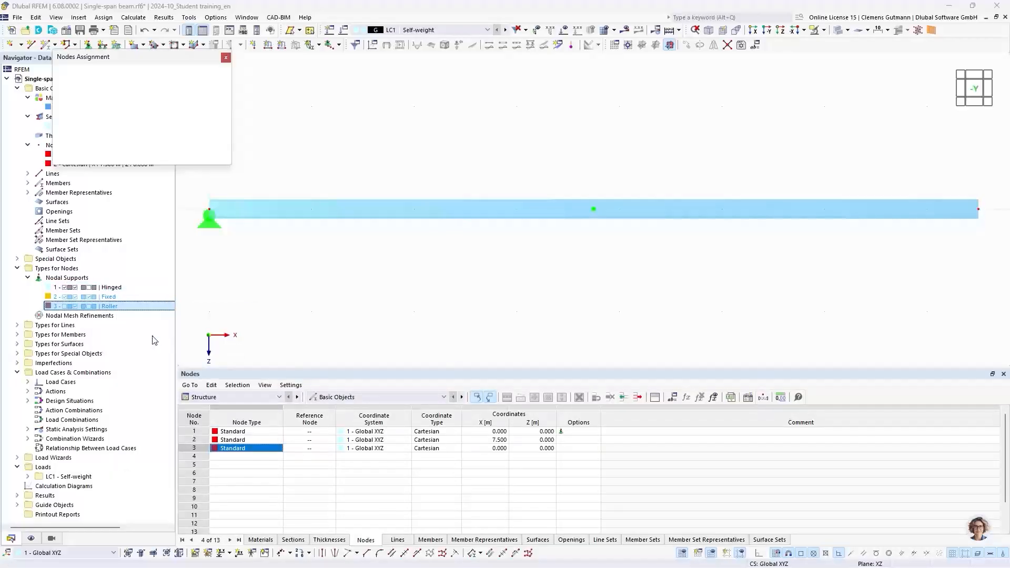
{"action": "left_click", "coordinate": [978, 210]}
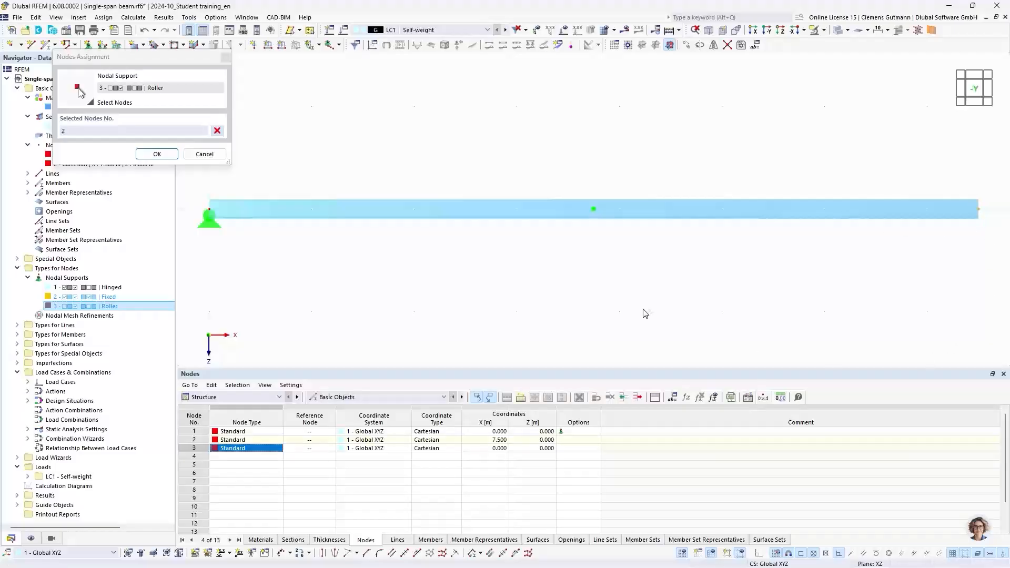
{"action": "left_click", "coordinate": [157, 154]}
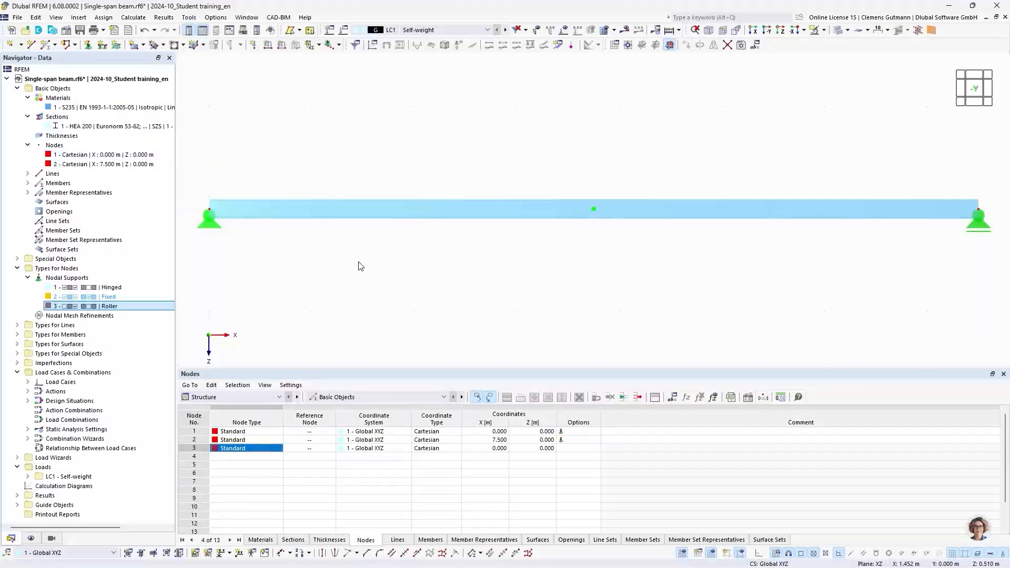
- Review the support conditions of the Roller nodal support at node 2, and list the existing load cases
{"action": "left_click", "coordinate": [105, 308]}
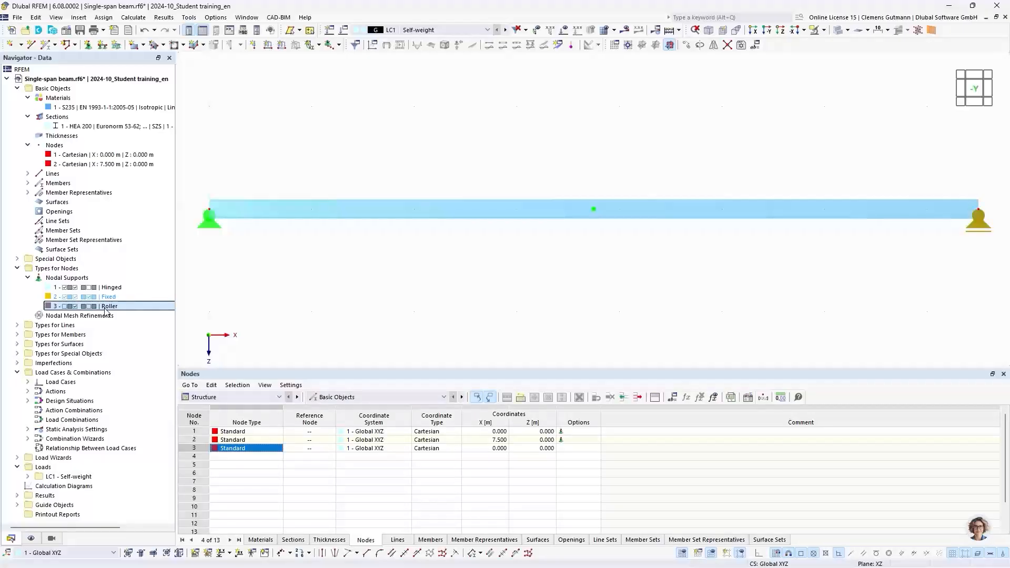
{"action": "double_click", "coordinate": [105, 309]}
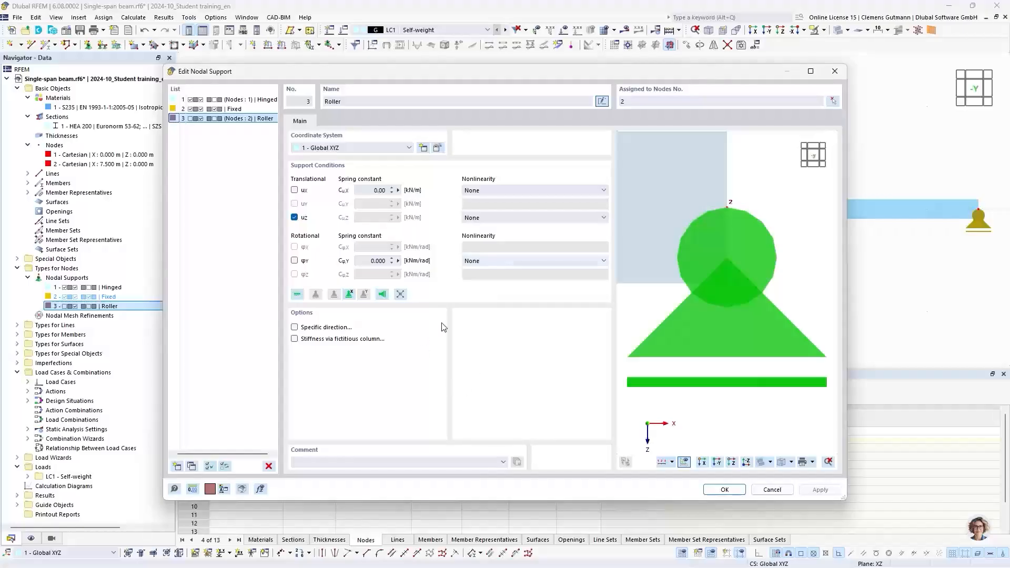
{"action": "left_click", "coordinate": [725, 491]}
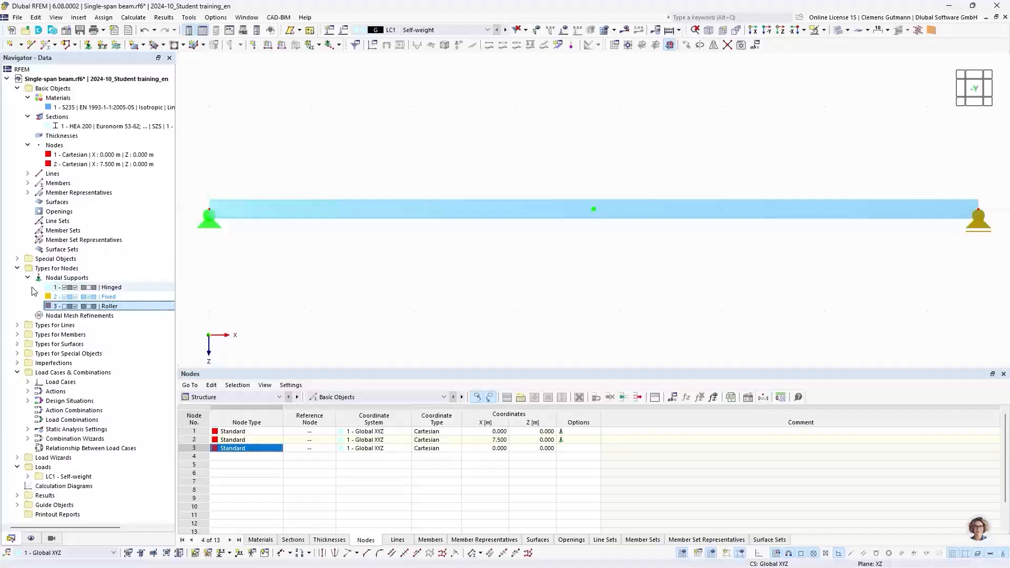
{"action": "left_click", "coordinate": [18, 269]}
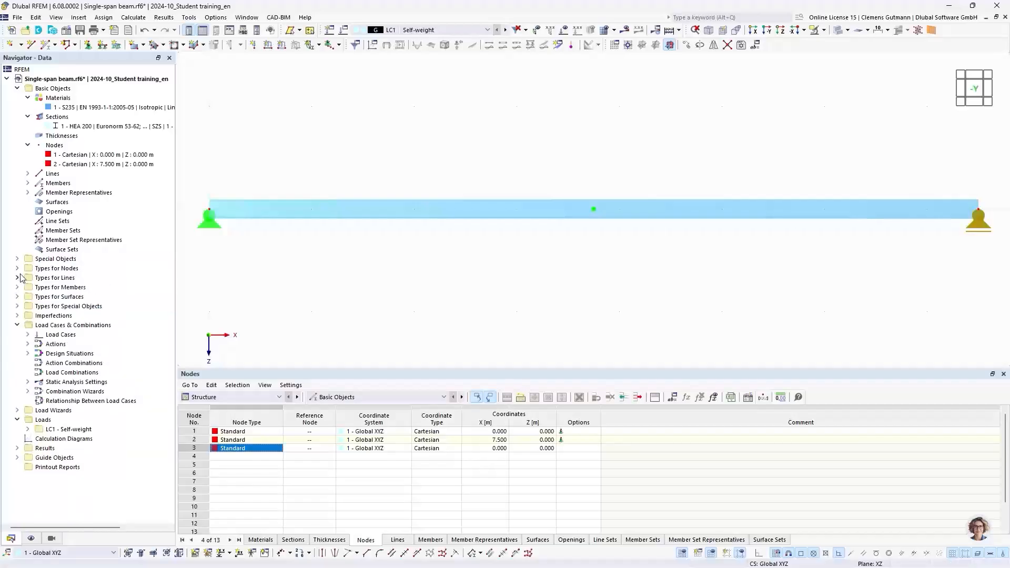
{"action": "left_click", "coordinate": [28, 334]}
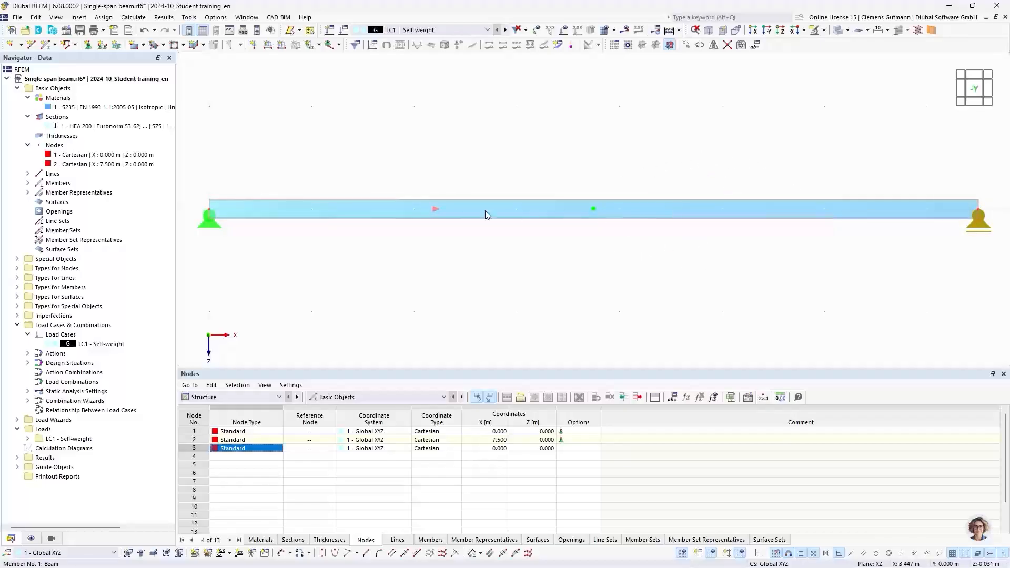
- Start dividing member 1 by distance, with the new node 4.5 m from the member start
{"action": "right_click", "coordinate": [448, 207]}
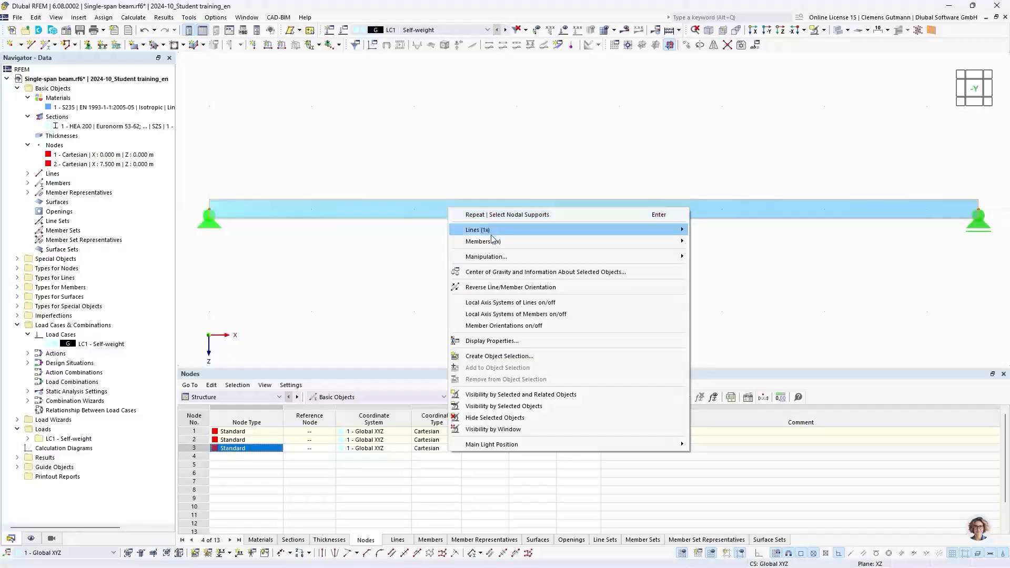
{"action": "mouse_move", "coordinate": [498, 242]}
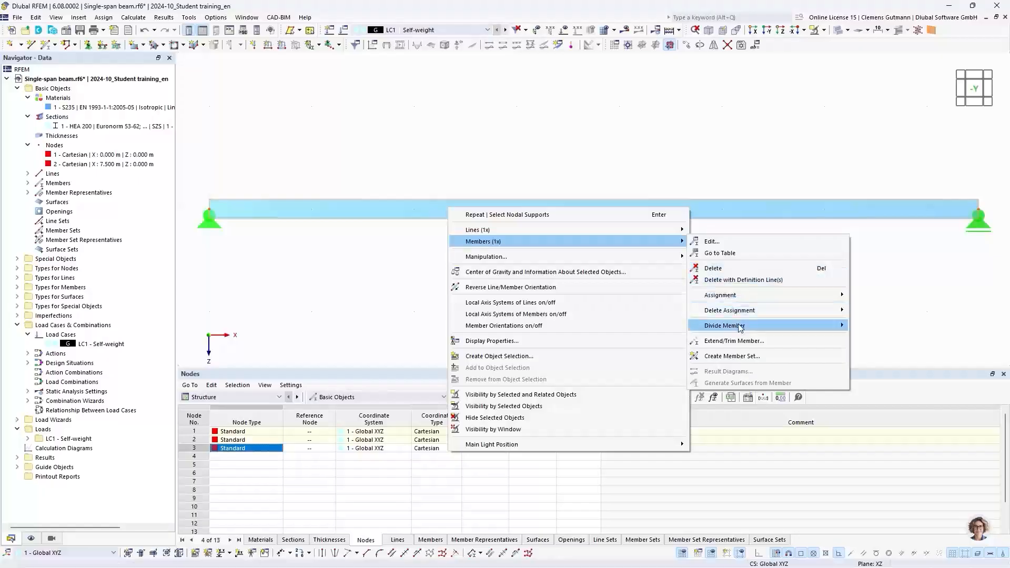
{"action": "mouse_move", "coordinate": [740, 327]}
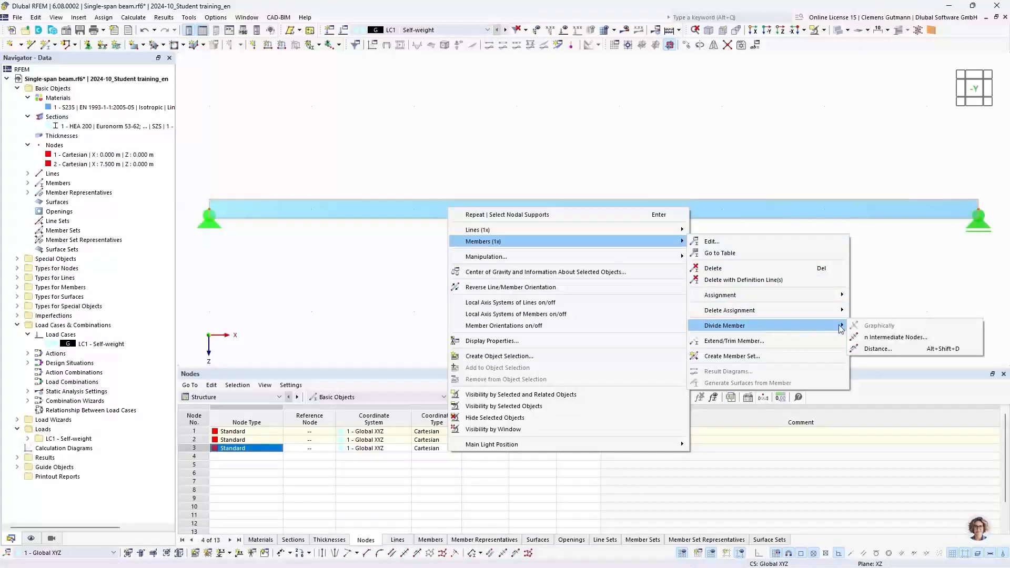
{"action": "left_click", "coordinate": [876, 349]}
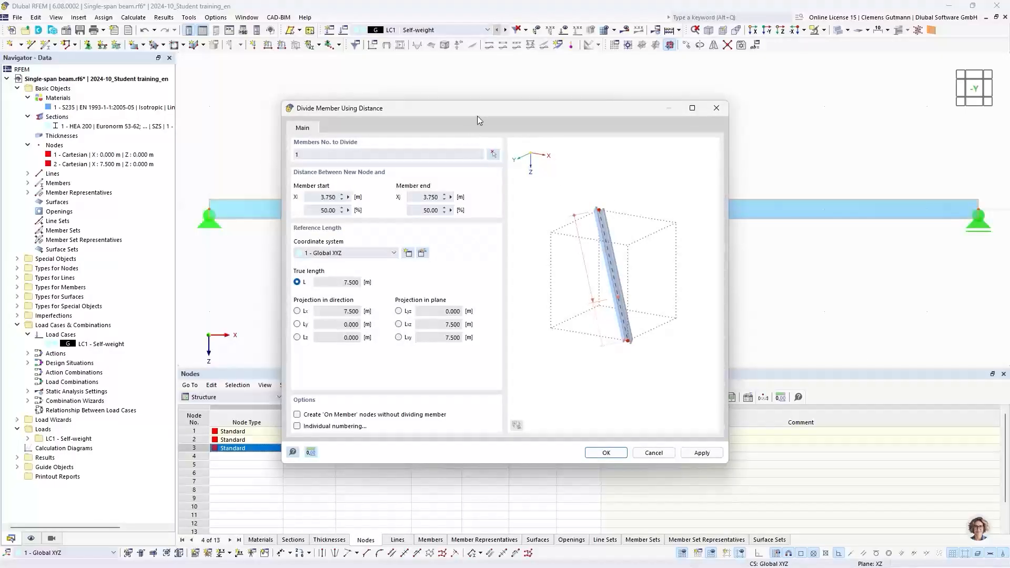
{"action": "left_click_drag", "start_coordinate": [479, 109], "coordinate": [471, 250]}
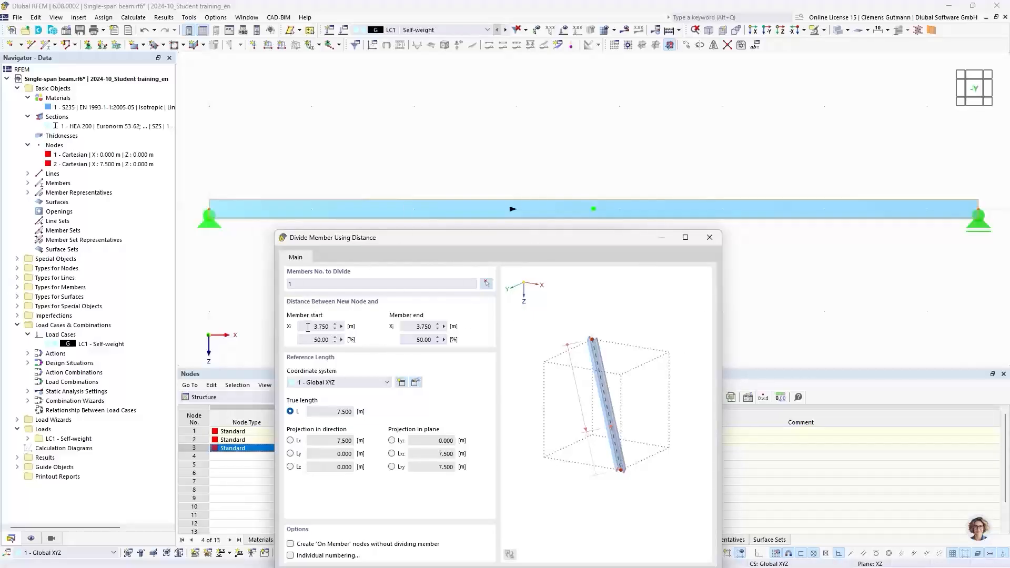
{"action": "left_click_drag", "start_coordinate": [308, 327], "coordinate": [345, 326]}
{"action": "type", "text": "4"}
{"action": "type", "text": "."}
{"action": "type", "text": "5"}
{"action": "key", "text": "Tab"}
- Enable creating 'On Member' nodes without dividing the member, and confirm the new node on member 1
{"action": "left_click_drag", "start_coordinate": [533, 240], "coordinate": [540, 160]}
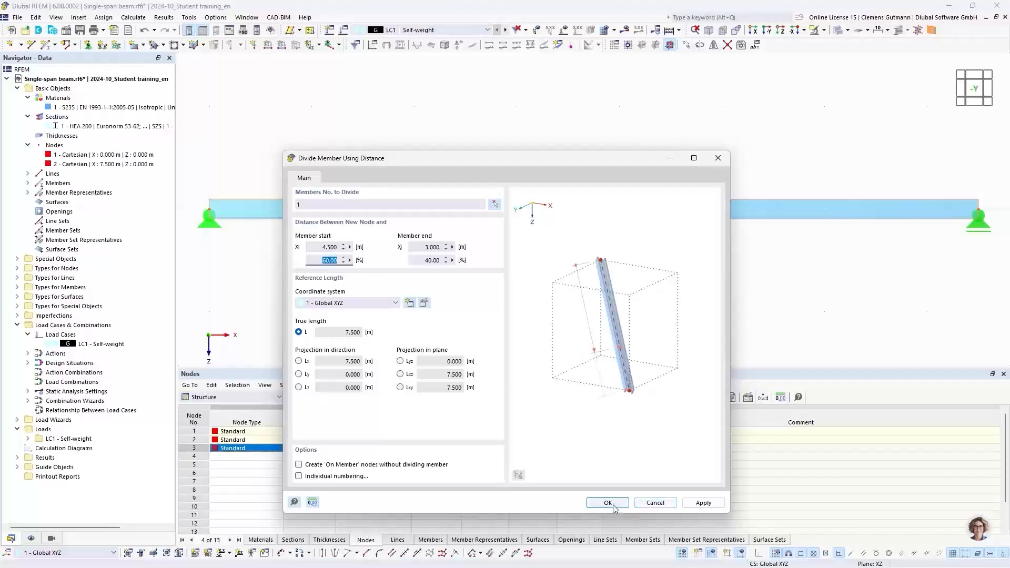
{"action": "left_click_drag", "start_coordinate": [569, 162], "coordinate": [528, 232]}
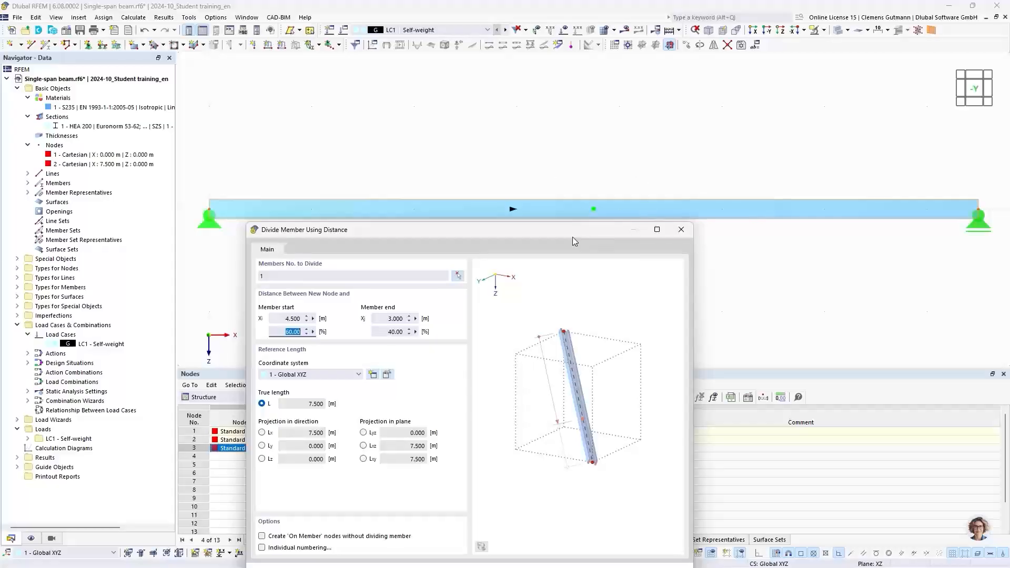
{"action": "left_click_drag", "start_coordinate": [570, 235], "coordinate": [575, 112]}
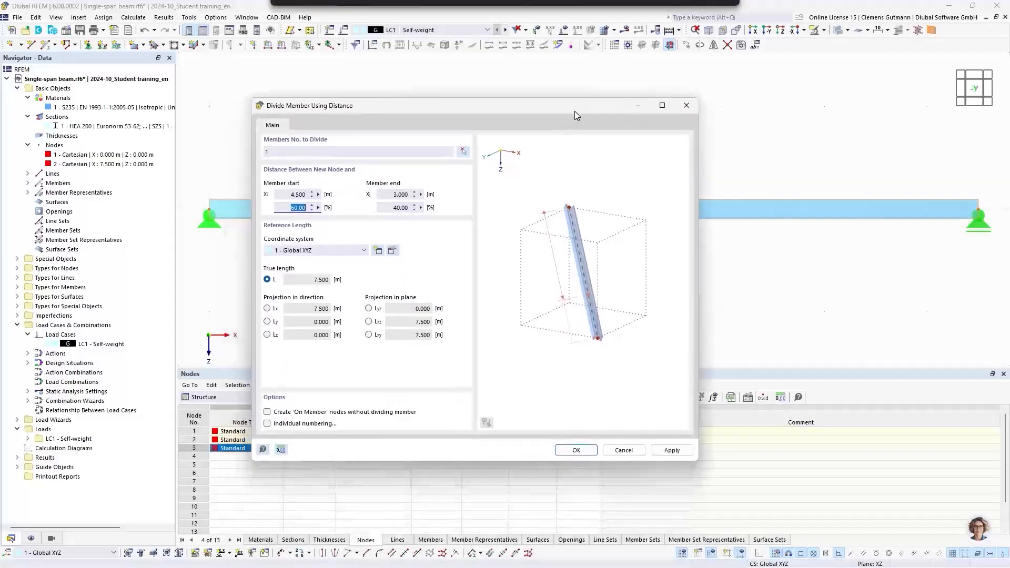
{"action": "left_click_drag", "start_coordinate": [450, 114], "coordinate": [545, 124]}
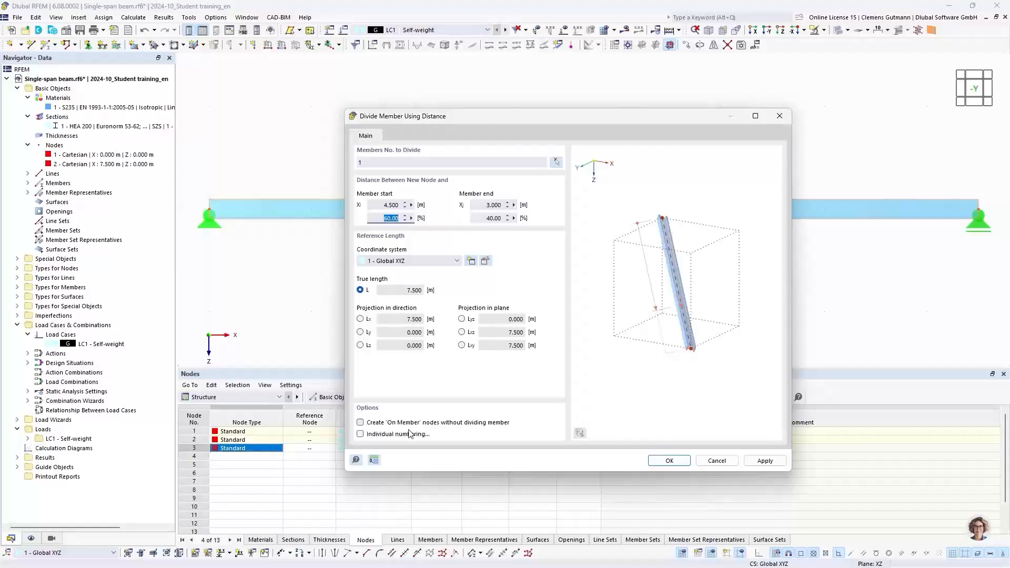
{"action": "left_click", "coordinate": [361, 423]}
{"action": "left_click", "coordinate": [669, 461]}
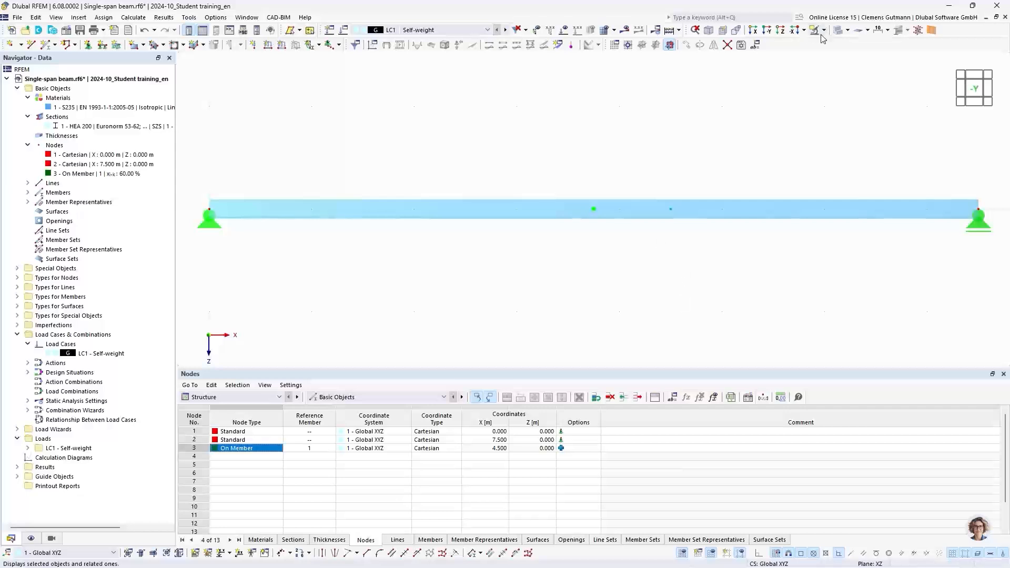
- Display the beam as wireframe and check the new intermediate node 3 on the member
{"action": "left_click", "coordinate": [839, 31]}
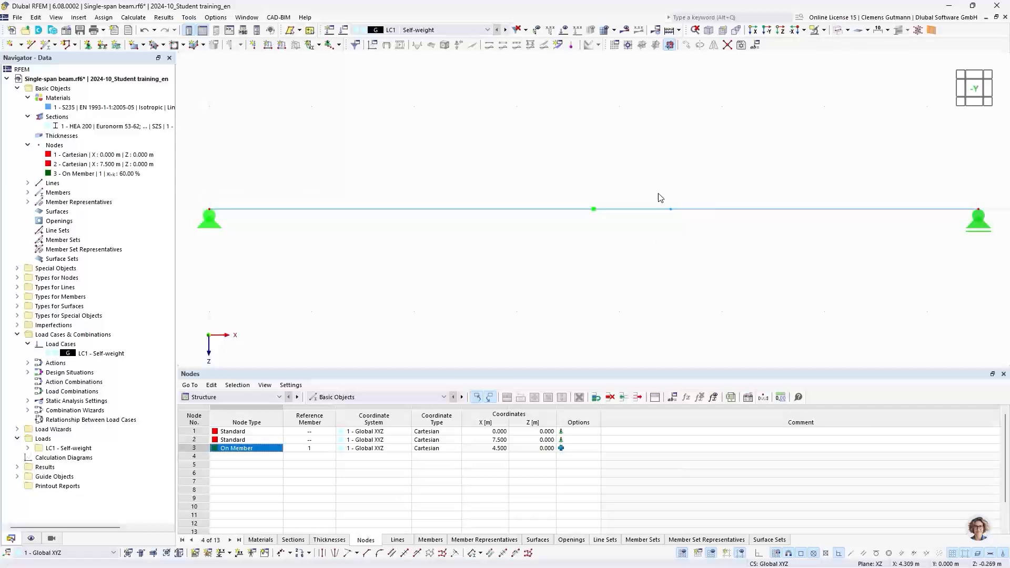
{"action": "left_click", "coordinate": [670, 209]}
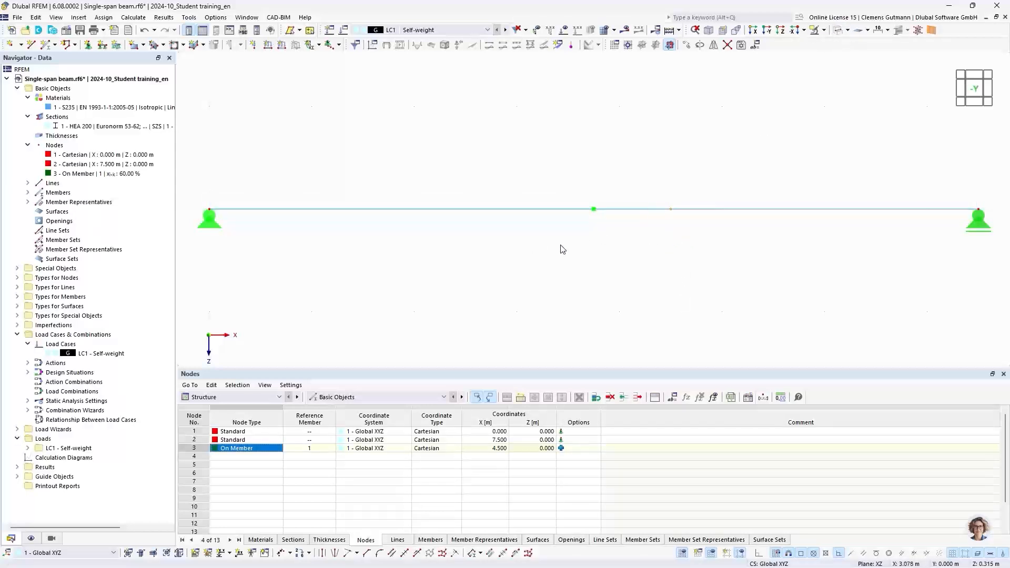
{"action": "left_click", "coordinate": [640, 241]}
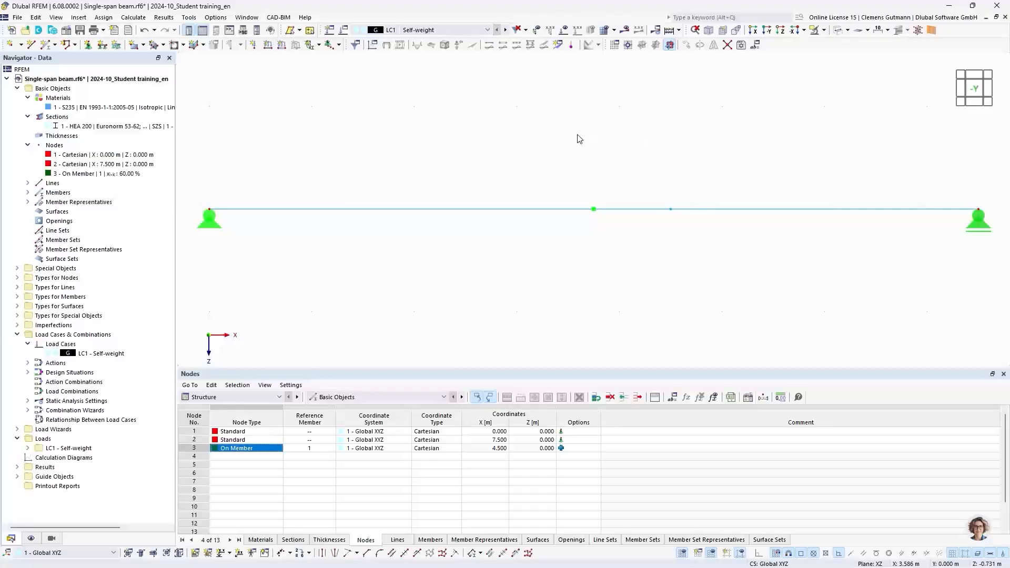
- Apply a 10 kN nodal force in global Z direction to node 3 in load case LC1 - Self-weight
{"action": "left_click", "coordinate": [254, 46]}
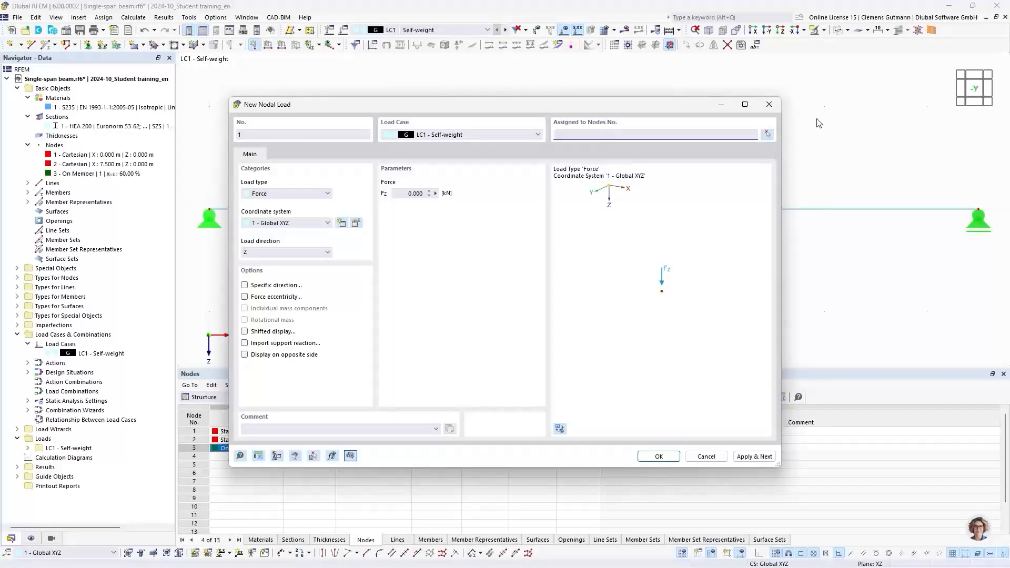
{"action": "left_click", "coordinate": [767, 137]}
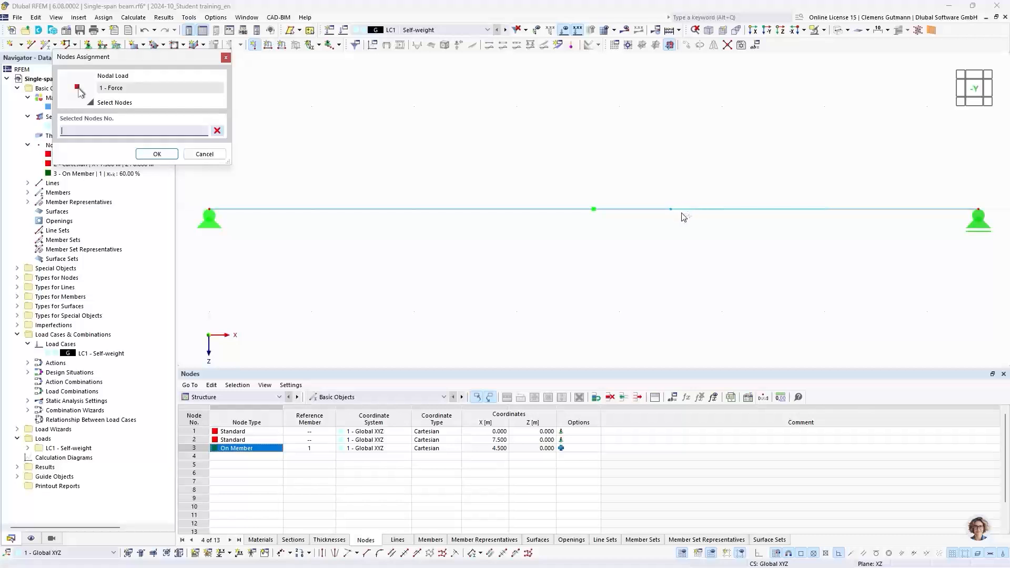
{"action": "left_click", "coordinate": [671, 209]}
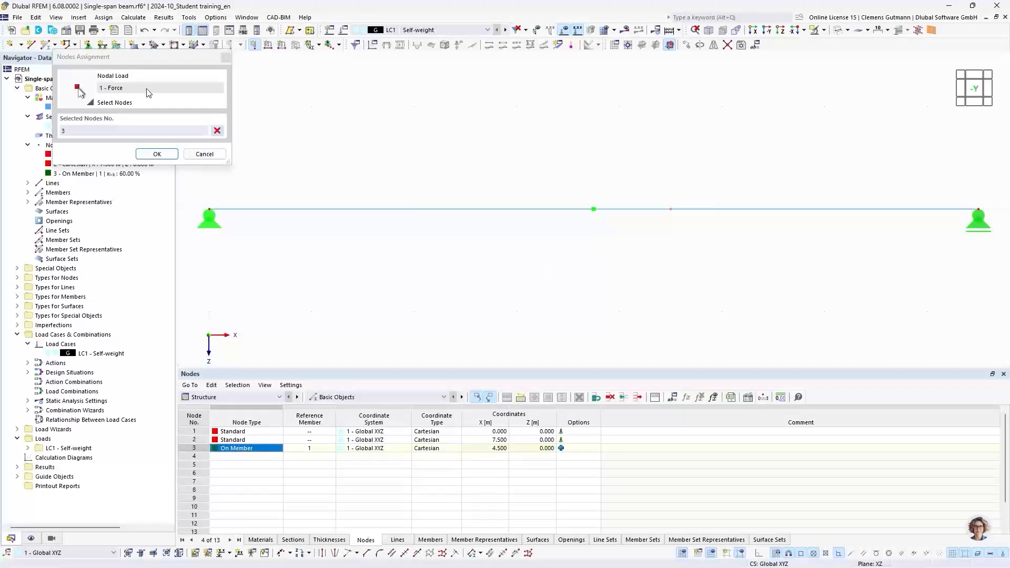
{"action": "left_click", "coordinate": [144, 155]}
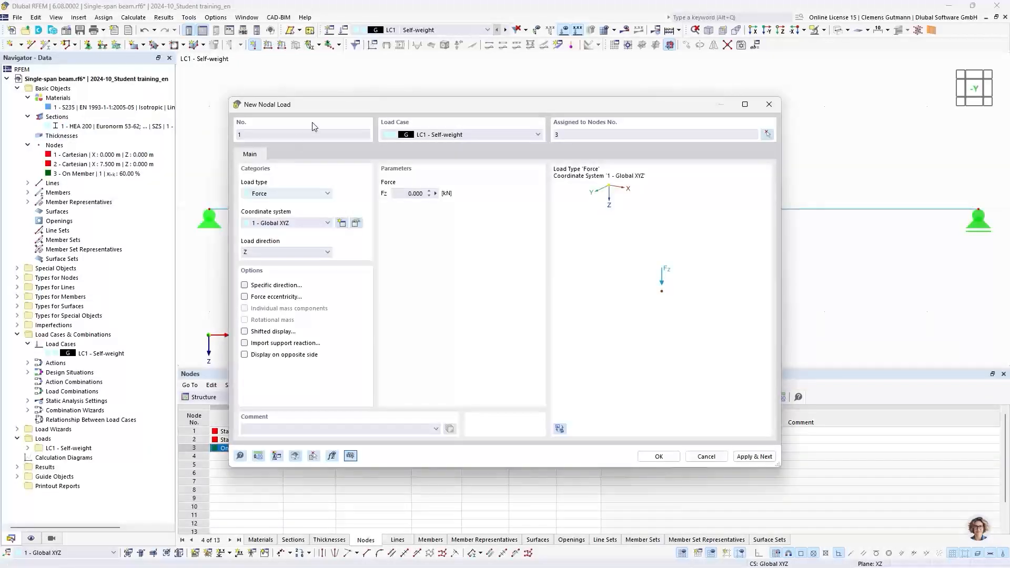
{"action": "double_click", "coordinate": [416, 193]}
{"action": "type", "text": "10"}
{"action": "key", "text": "Tab"}
{"action": "left_click", "coordinate": [658, 456]}
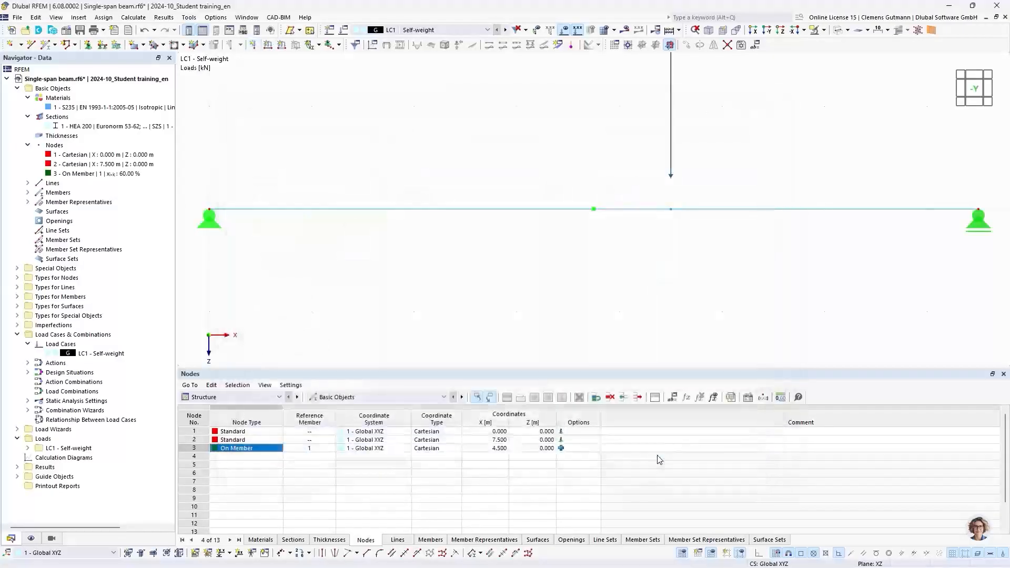
- Calculate the current loading LC1 - Self-weight and view the global deformation |u| of the whole beam
{"action": "left_click", "coordinate": [975, 89]}
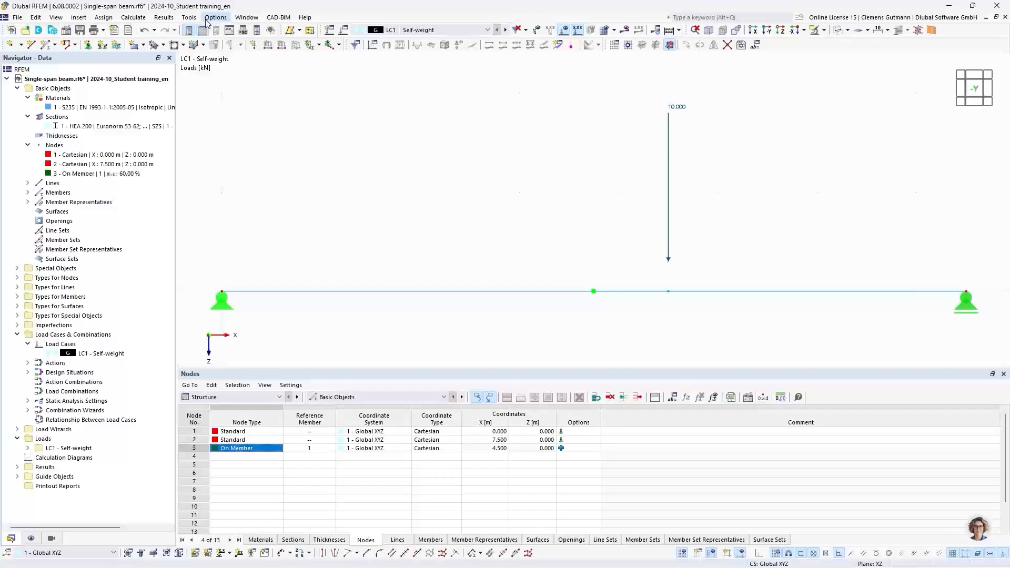
{"action": "left_click", "coordinate": [130, 18]}
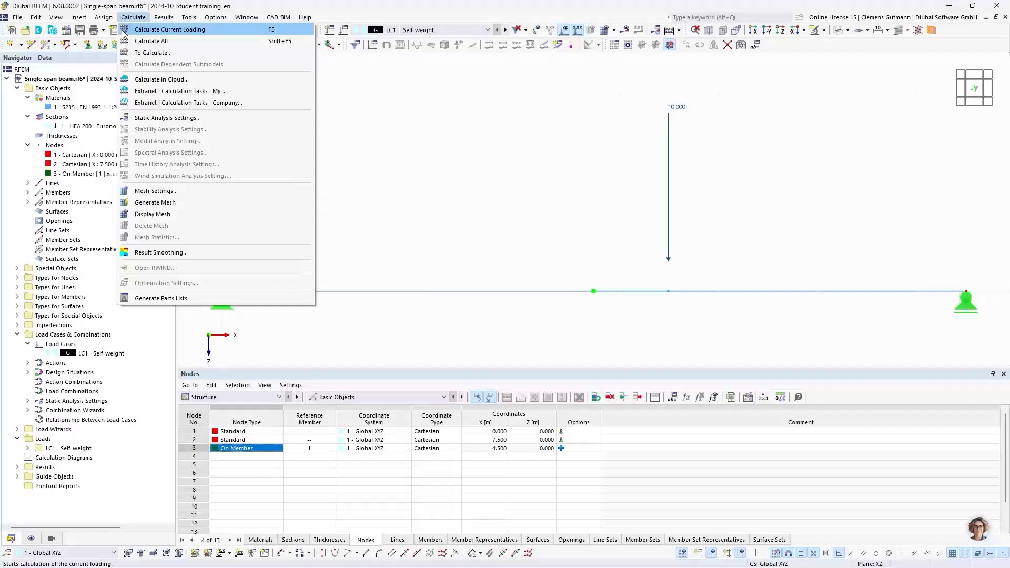
{"action": "left_click", "coordinate": [207, 30]}
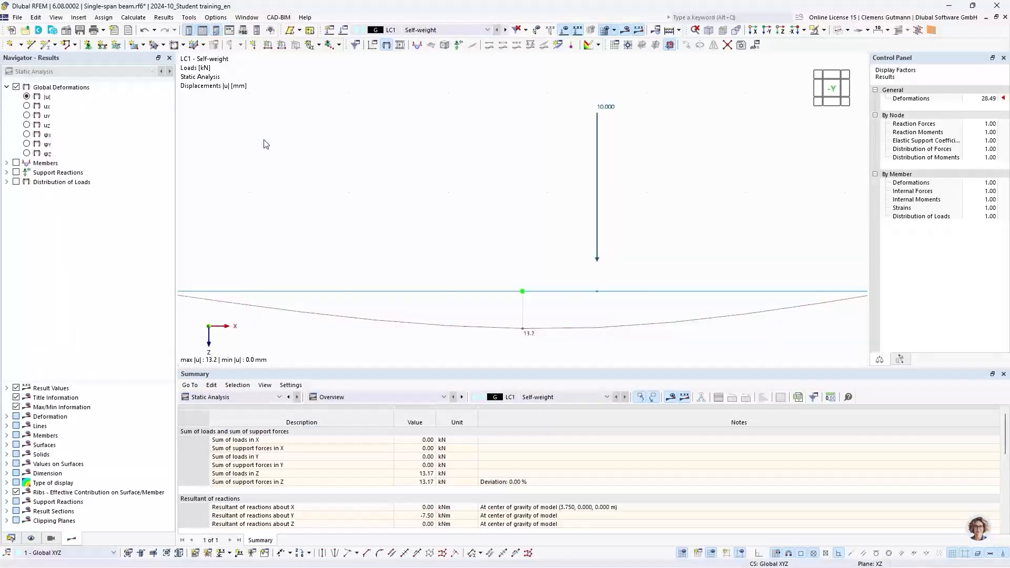
{"action": "scroll", "coordinate": [587, 251], "scroll_direction": "down", "scroll_amount": 1}
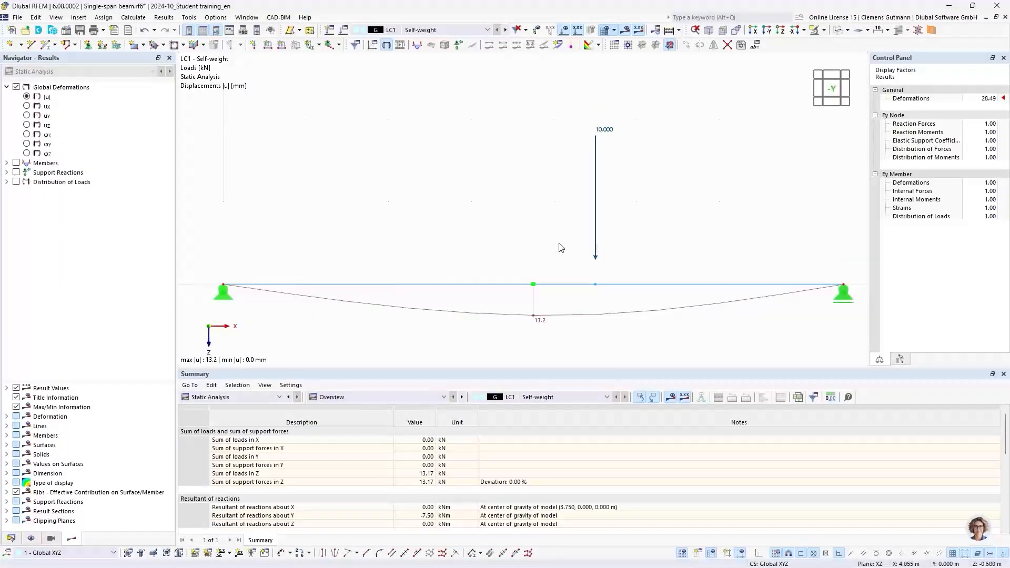
{"action": "middle_click_drag", "start_coordinate": [564, 257], "coordinate": [556, 233]}
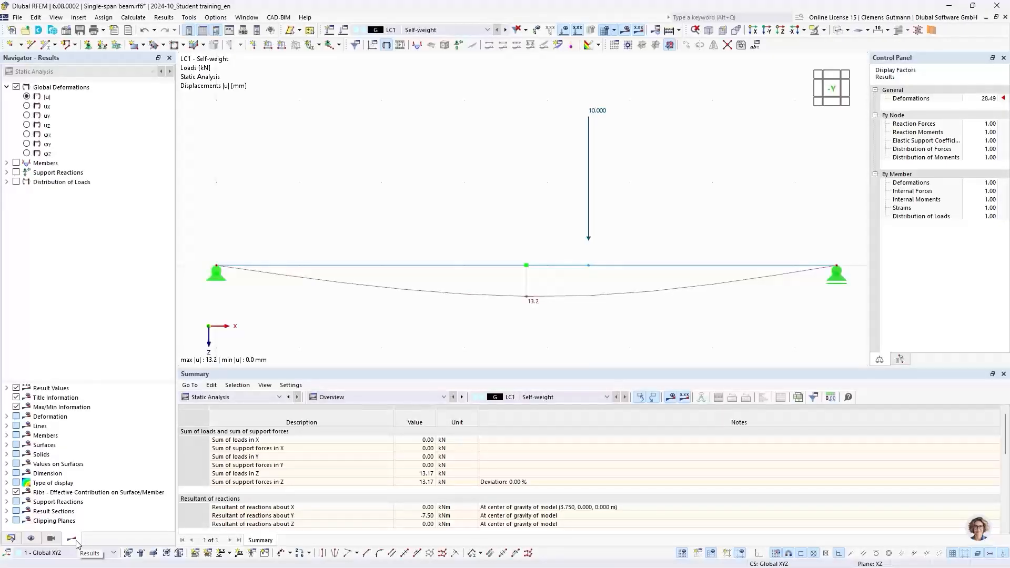
{"action": "left_click", "coordinate": [13, 541]}
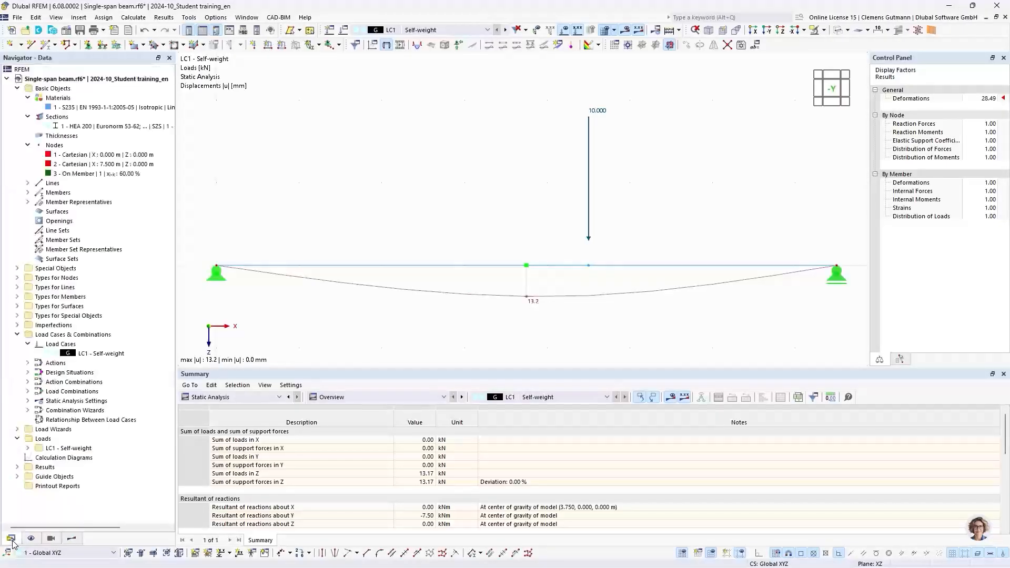
{"action": "left_click", "coordinate": [72, 539]}
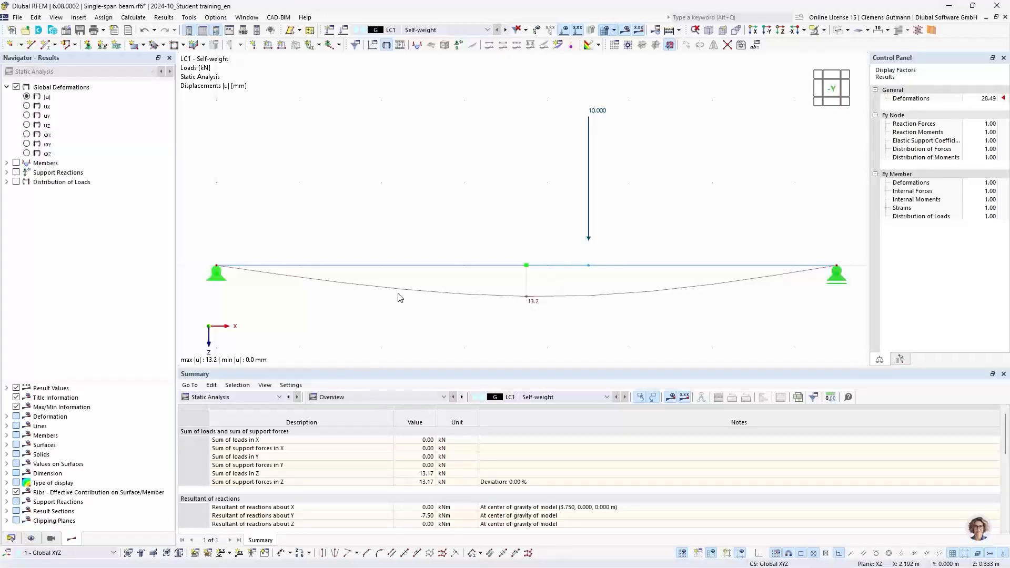
{"action": "middle_click_drag", "start_coordinate": [380, 316], "coordinate": [380, 300]}
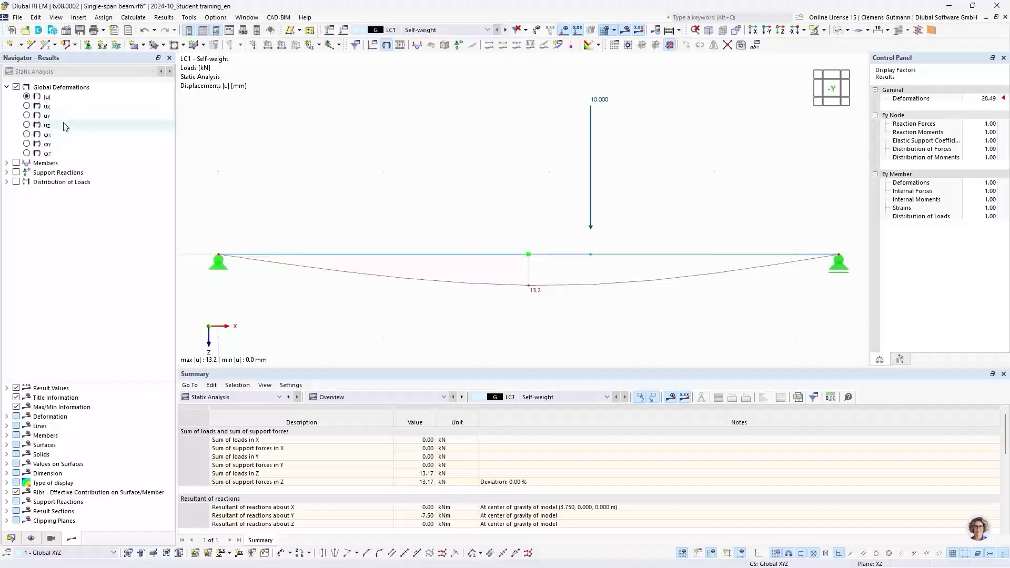
- List the member internal force results and display the support reactions on the beam
{"action": "left_click", "coordinate": [7, 163]}
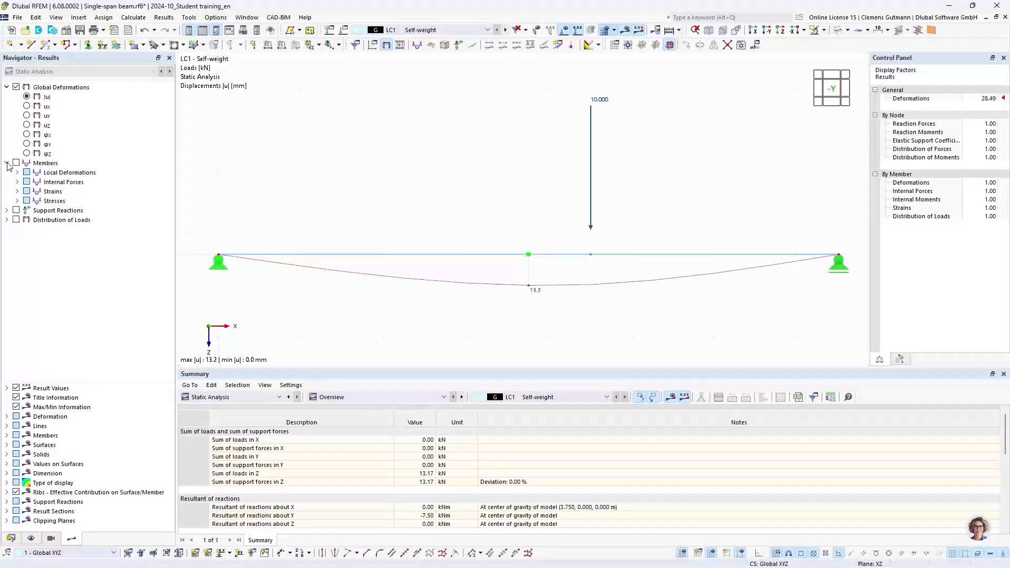
{"action": "left_click", "coordinate": [17, 182]}
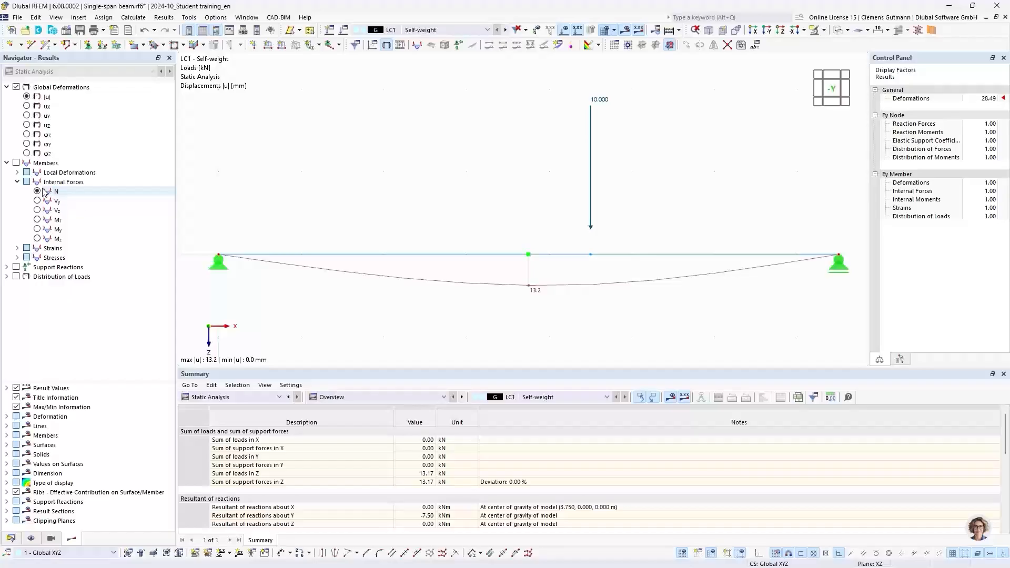
{"action": "left_click", "coordinate": [16, 267]}
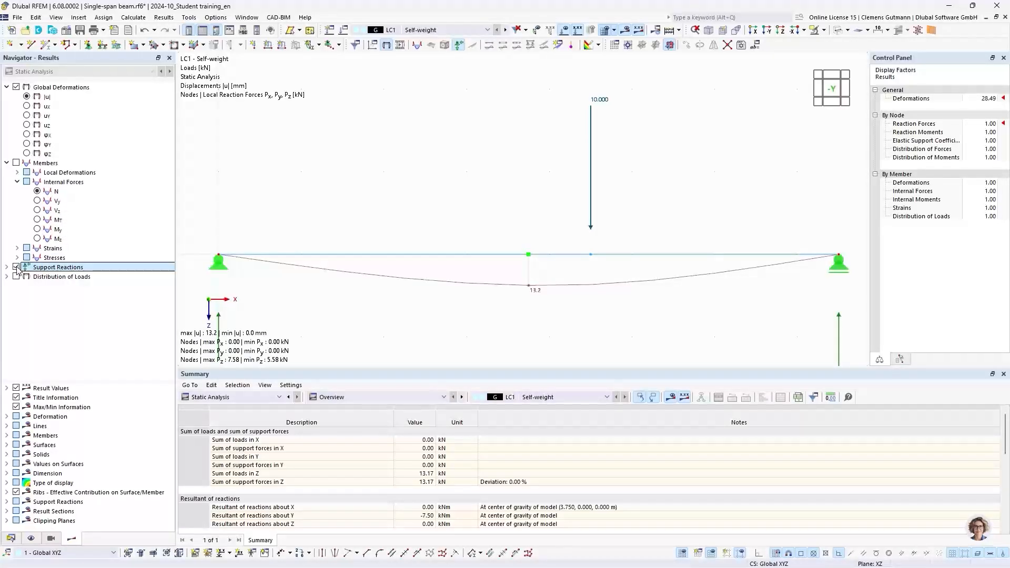
{"action": "scroll", "coordinate": [380, 174], "scroll_direction": "down", "scroll_amount": 2}
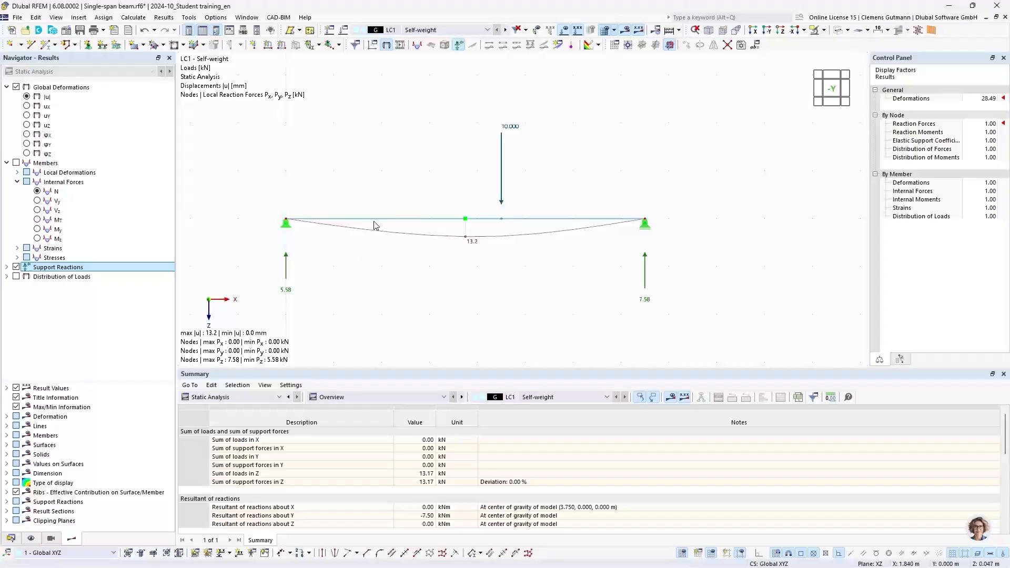
{"action": "scroll", "coordinate": [375, 226], "scroll_direction": "up", "scroll_amount": 3}
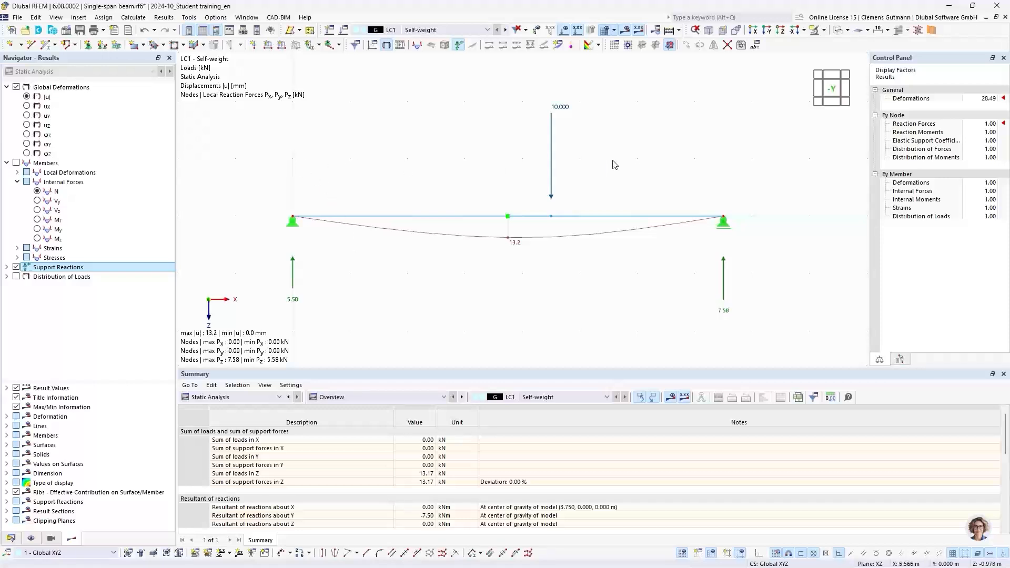
- Examine the results summary and compare the sum of loads with the sum of support forces in Z
{"action": "left_click_drag", "start_coordinate": [608, 161], "coordinate": [530, 85]}
{"action": "left_click", "coordinate": [530, 81]}
{"action": "left_click_drag", "start_coordinate": [362, 369], "coordinate": [366, 327]}
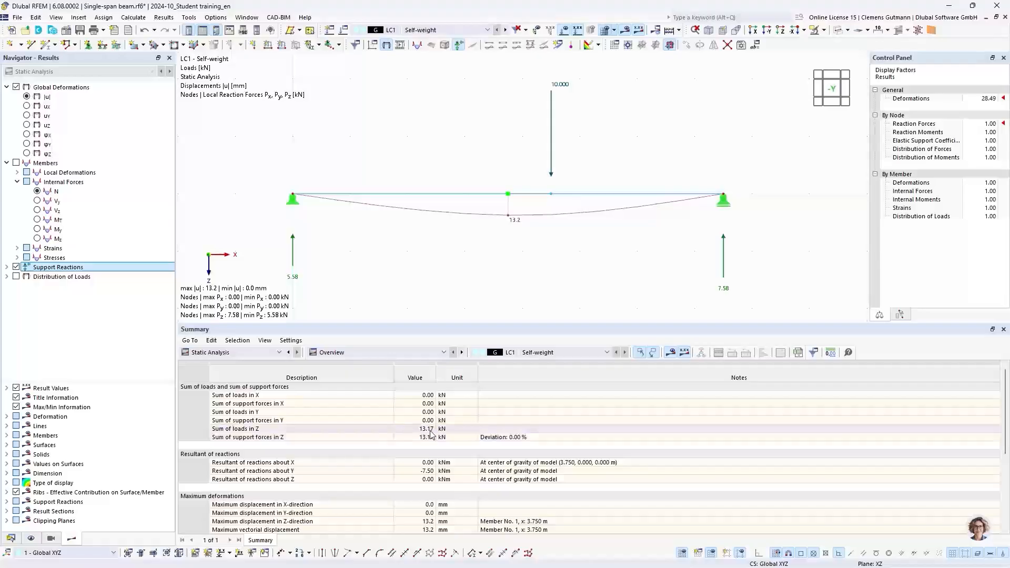
{"action": "left_click_drag", "start_coordinate": [426, 325], "coordinate": [430, 397]}
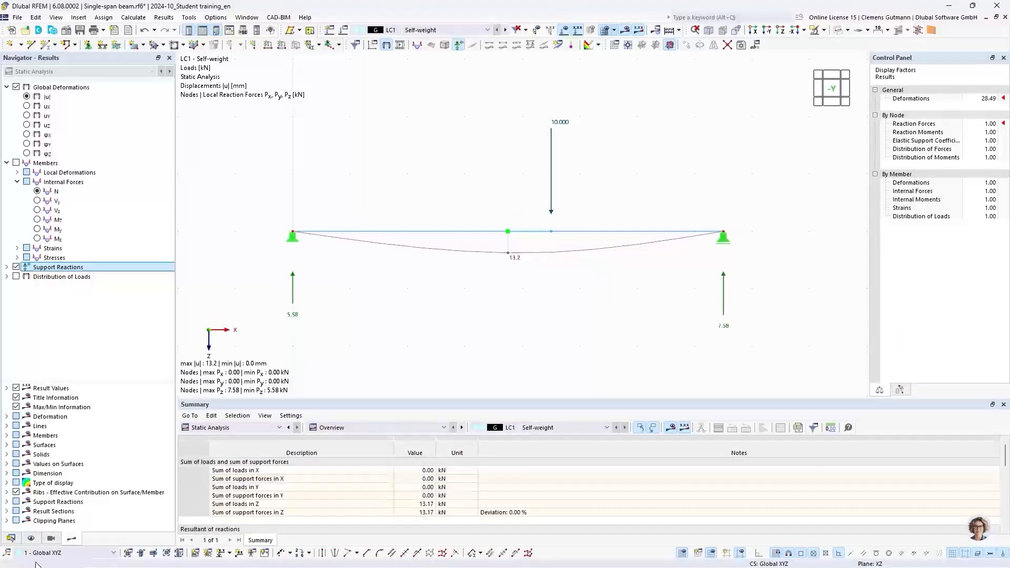
- Check the active self-weight setting and its direction factors in load case LC1 - Self-weight without changing anything
{"action": "left_click", "coordinate": [10, 538]}
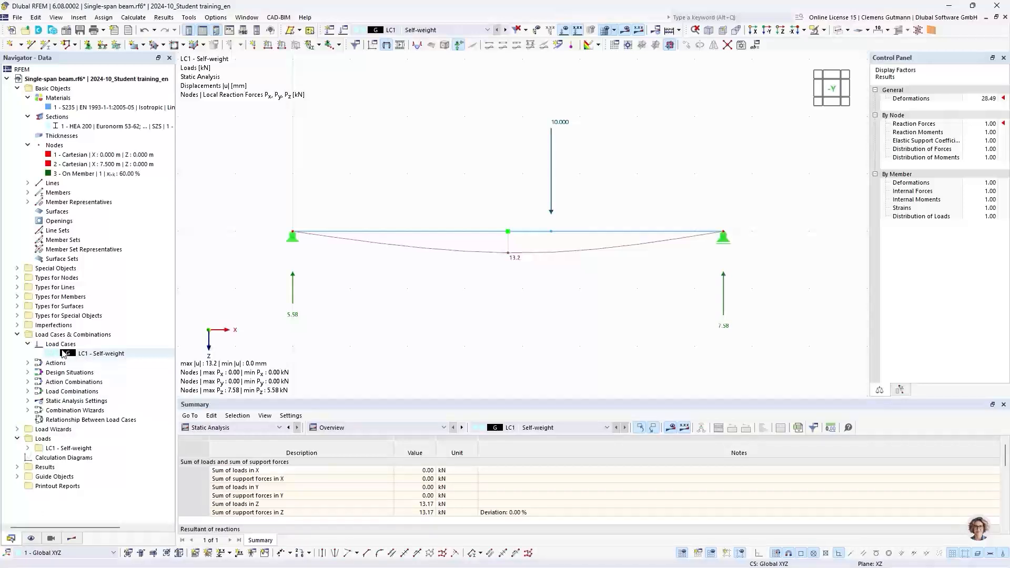
{"action": "right_click", "coordinate": [63, 354]}
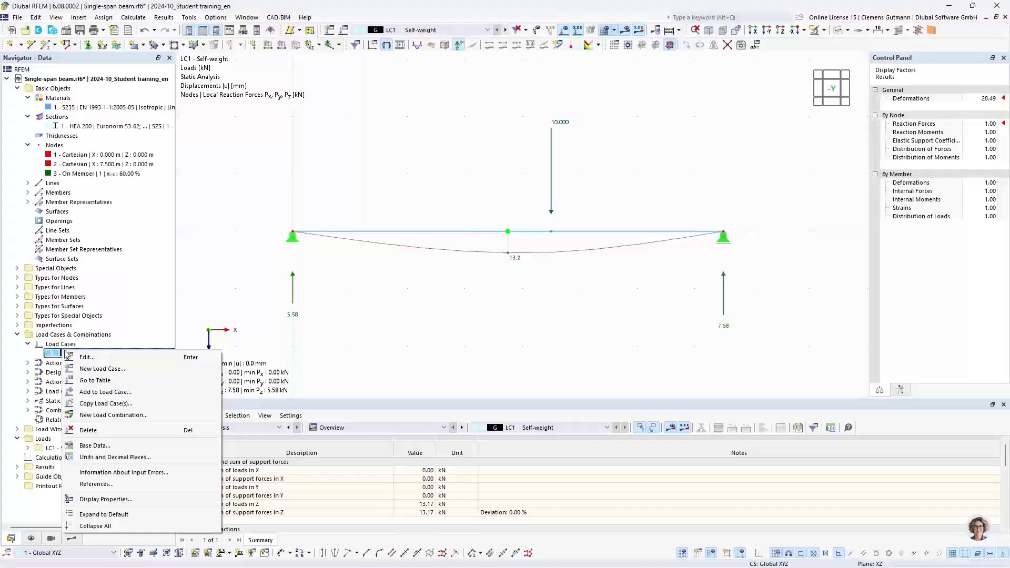
{"action": "left_click", "coordinate": [86, 358]}
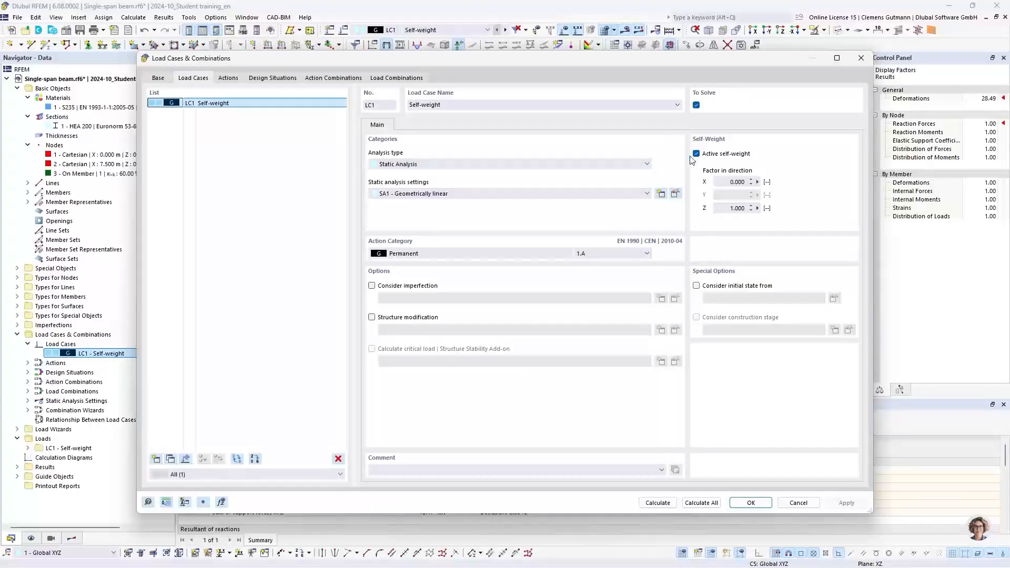
{"action": "left_click", "coordinate": [797, 503]}
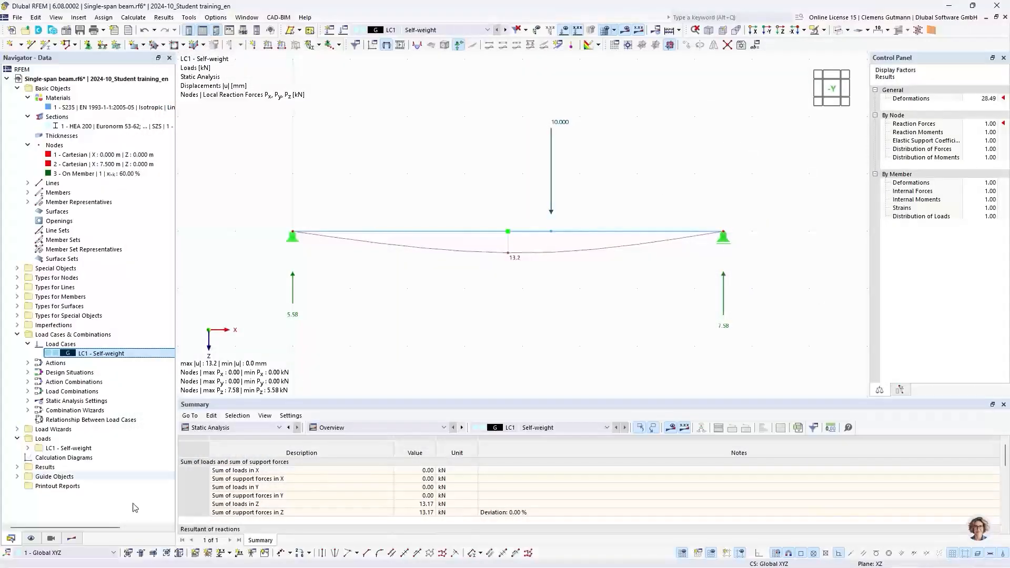
- Turn on the graphical display of the self-weight load on the beam
{"action": "left_click", "coordinate": [31, 539]}
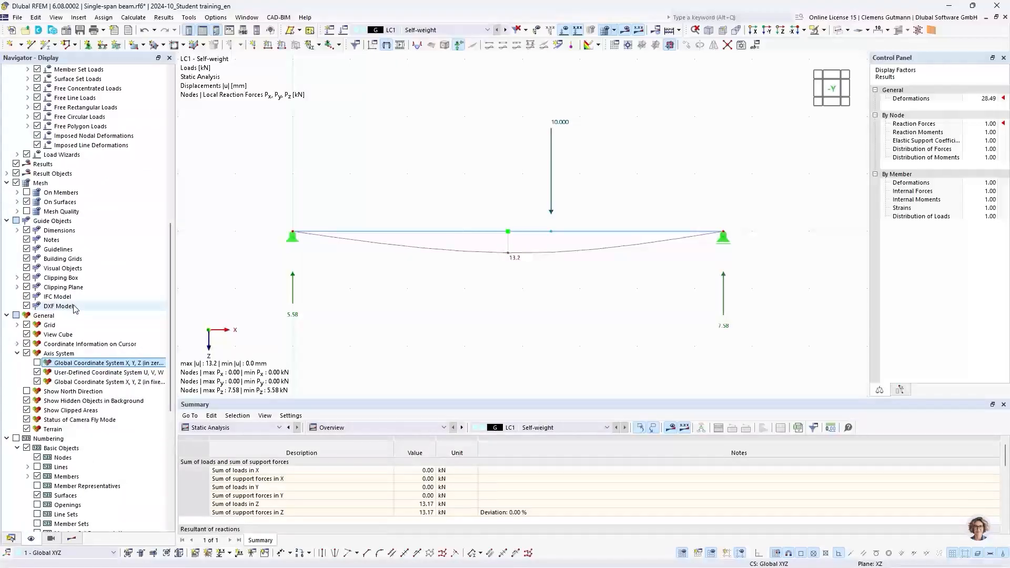
{"action": "scroll", "coordinate": [75, 308], "scroll_direction": "up", "scroll_amount": 7}
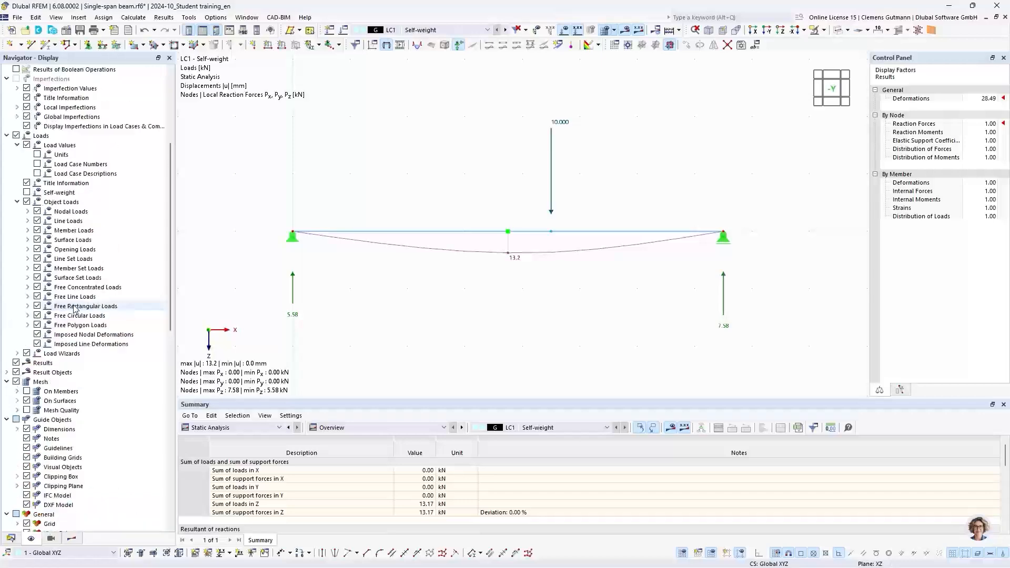
{"action": "scroll", "coordinate": [76, 310], "scroll_direction": "up", "scroll_amount": 3}
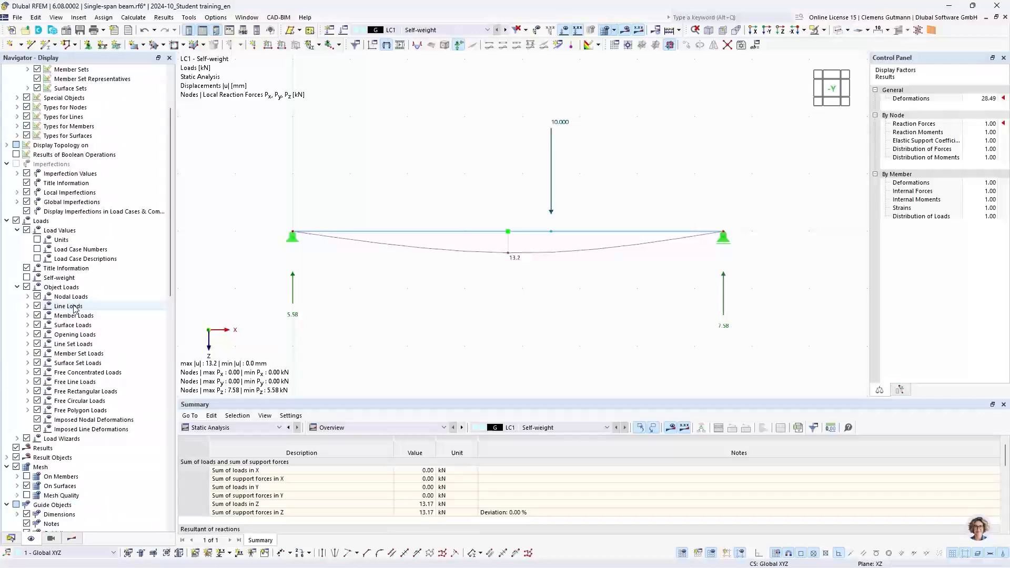
{"action": "left_click", "coordinate": [27, 279]}
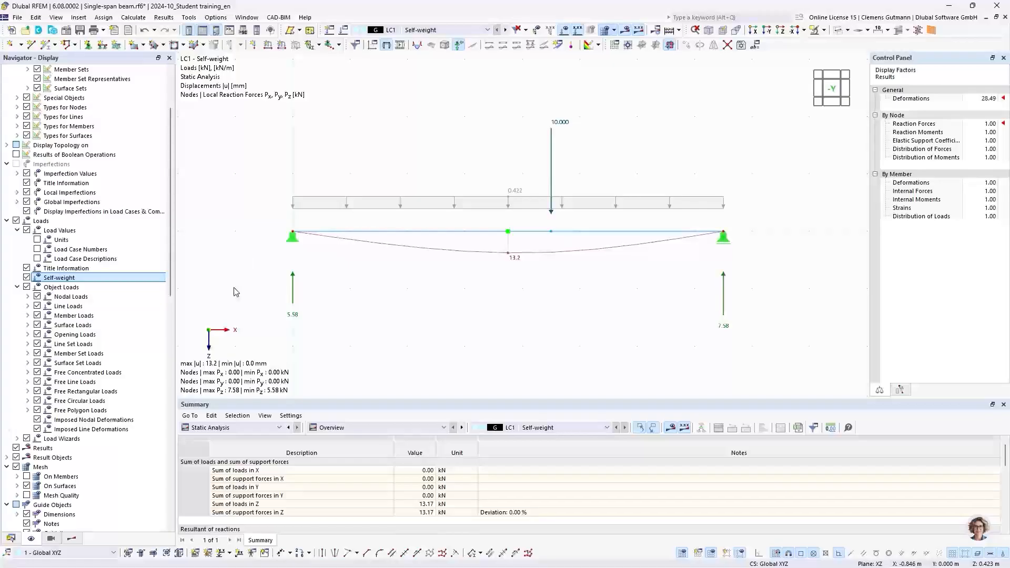
- Deactivate the self-weight in load case LC1 and recalculate the model
{"action": "left_click", "coordinate": [11, 539]}
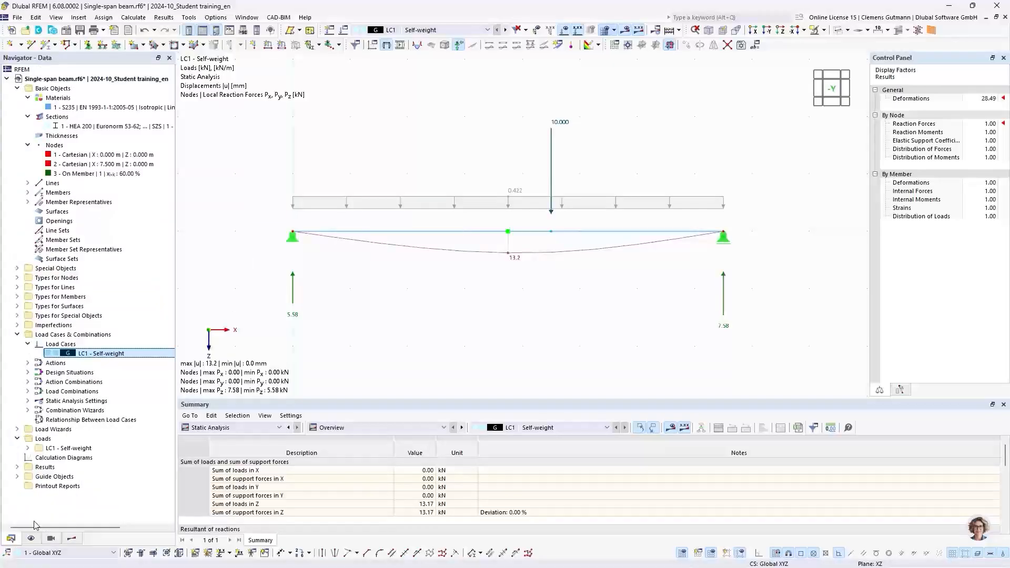
{"action": "double_click", "coordinate": [102, 355]}
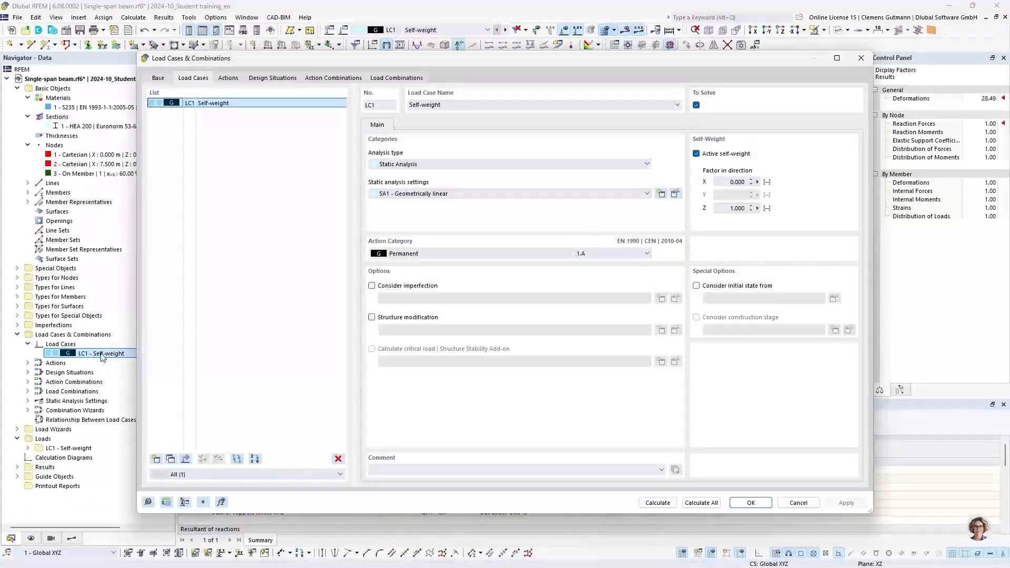
{"action": "left_click", "coordinate": [700, 154]}
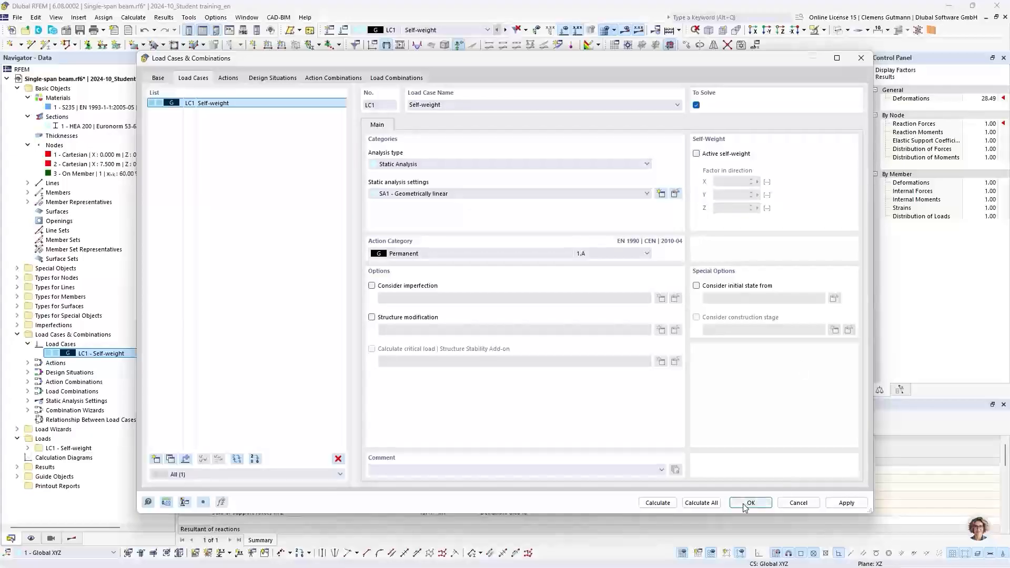
{"action": "left_click", "coordinate": [657, 503]}
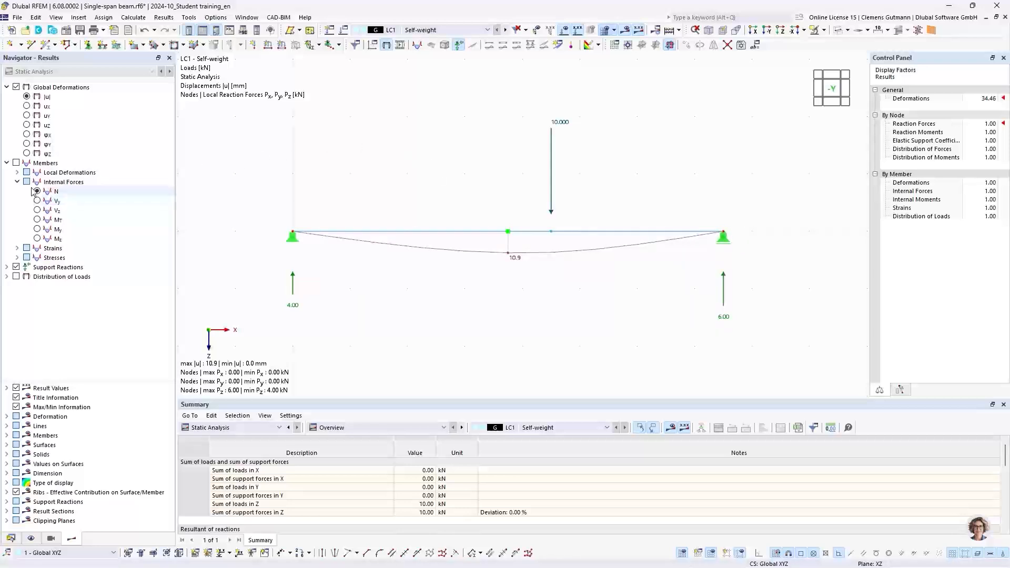
- Display the member bending moment My diagram, followed by the shear force Vz diagram
{"action": "left_click", "coordinate": [40, 229]}
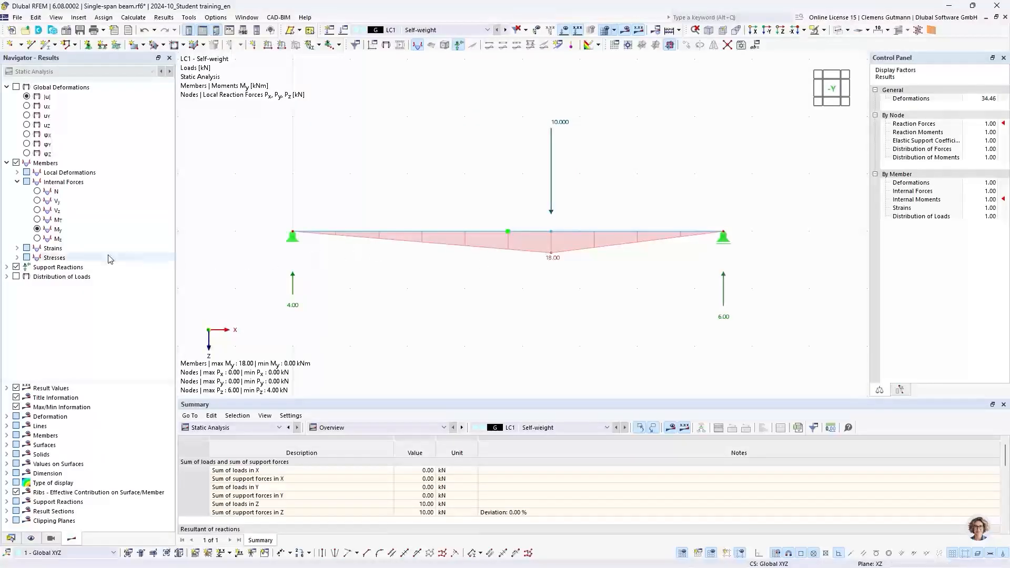
{"action": "left_click", "coordinate": [37, 211]}
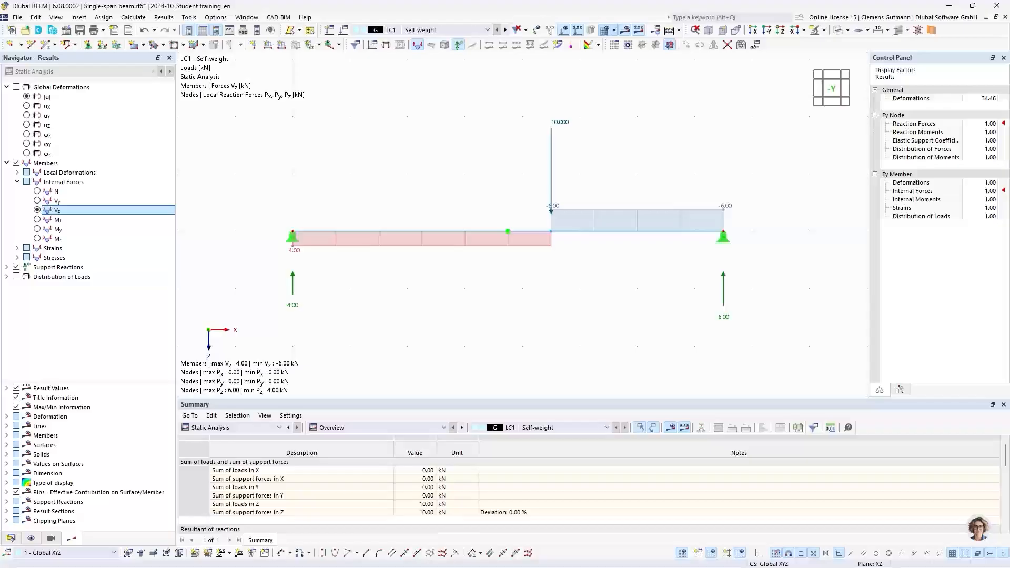
- Consult the two-span beam task slide in PowerPoint, and create a blank 2D | XZ | Plane Stress model named "Two-span beam" in RFEM
{"action": "key", "text": "alt+Tab"}
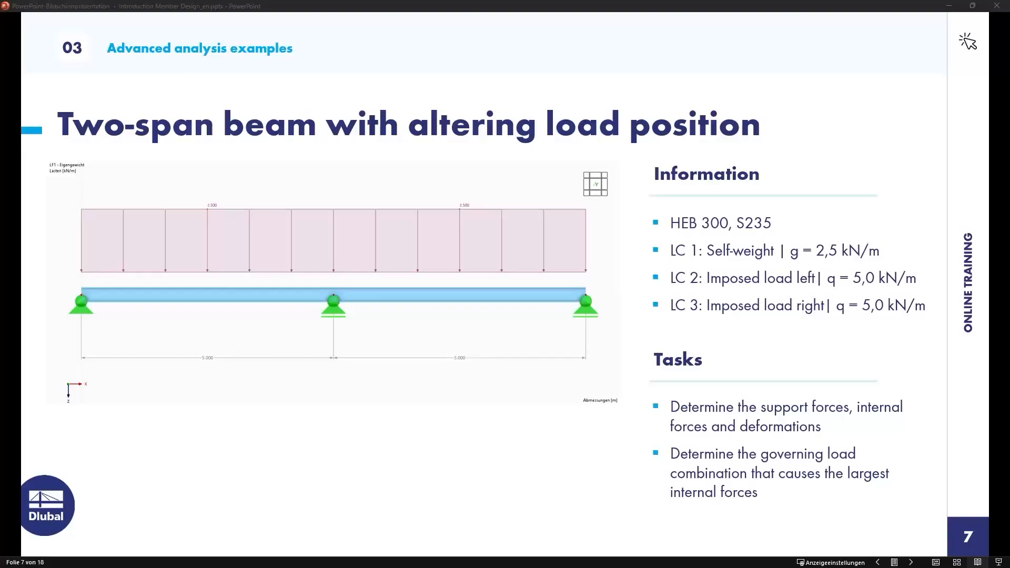
{"action": "key", "text": "alt+Tab"}
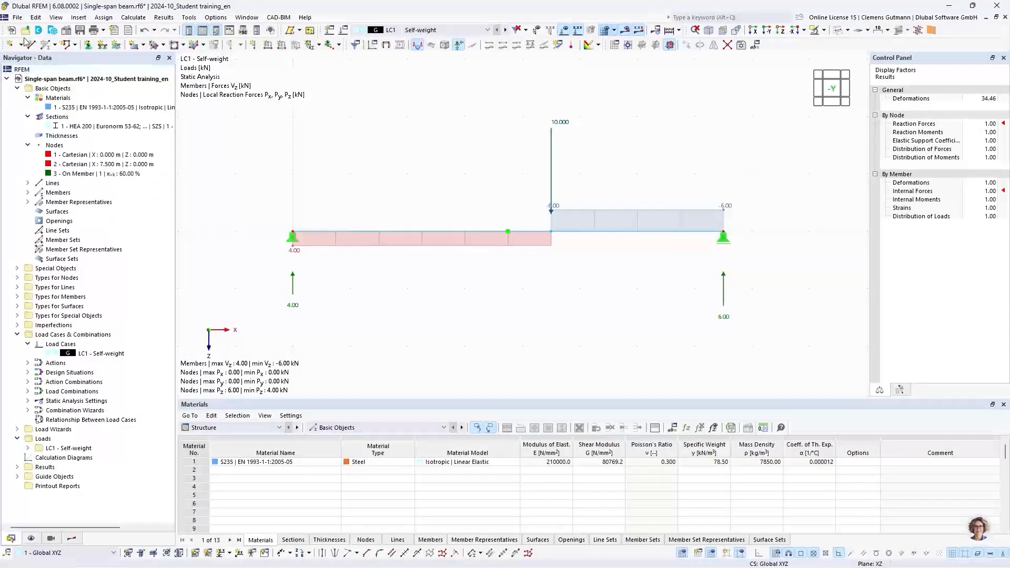
{"action": "left_click", "coordinate": [12, 30]}
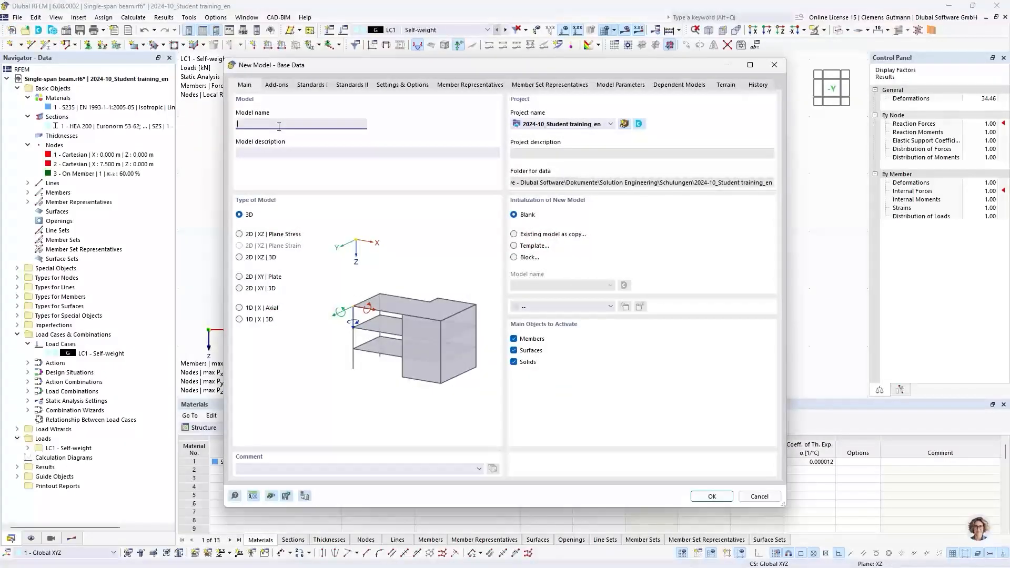
{"action": "type", "text": "Two-span beam"}
{"action": "key", "text": "Tab"}
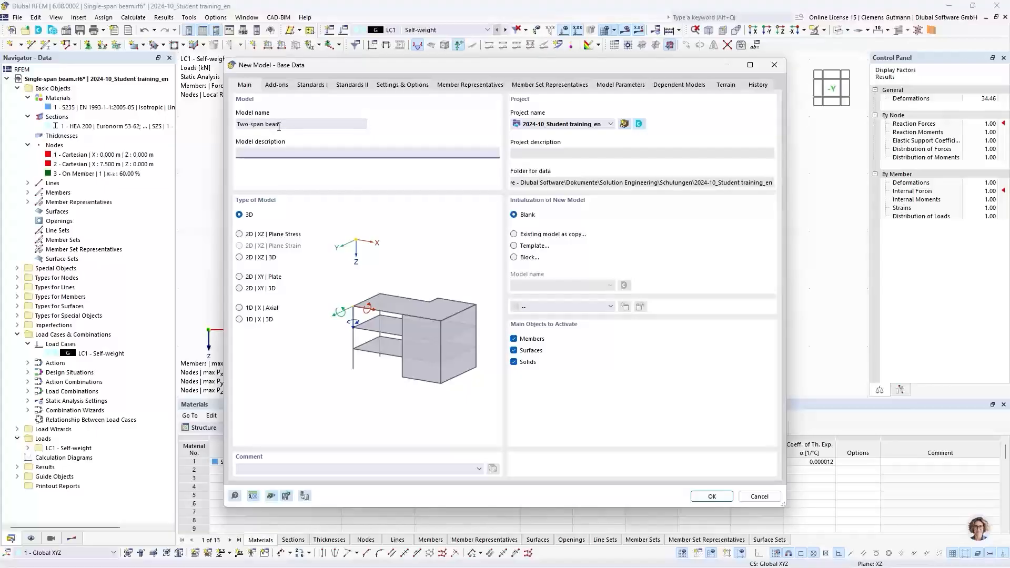
{"action": "left_click", "coordinate": [239, 234]}
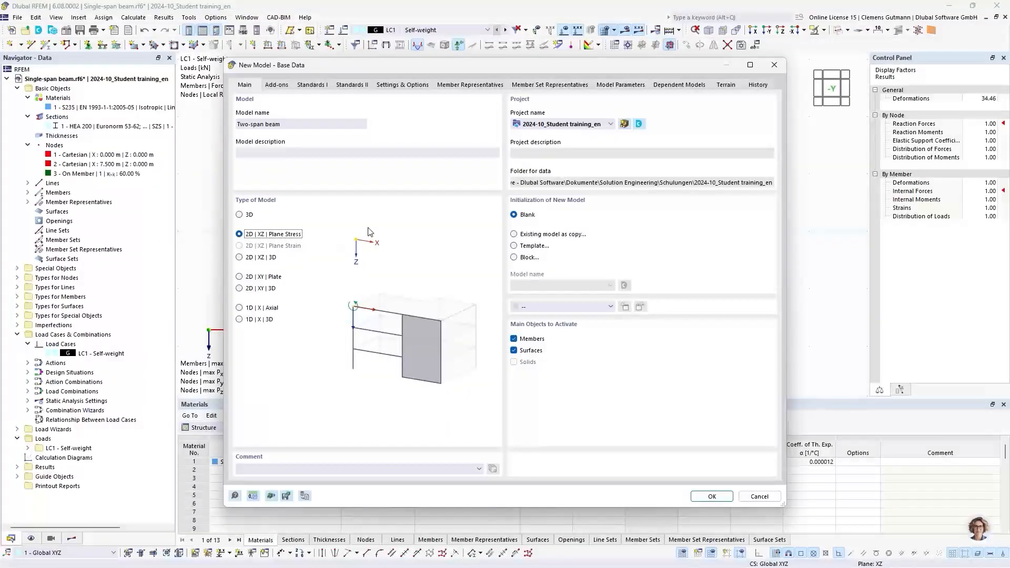
{"action": "left_click", "coordinate": [710, 497]}
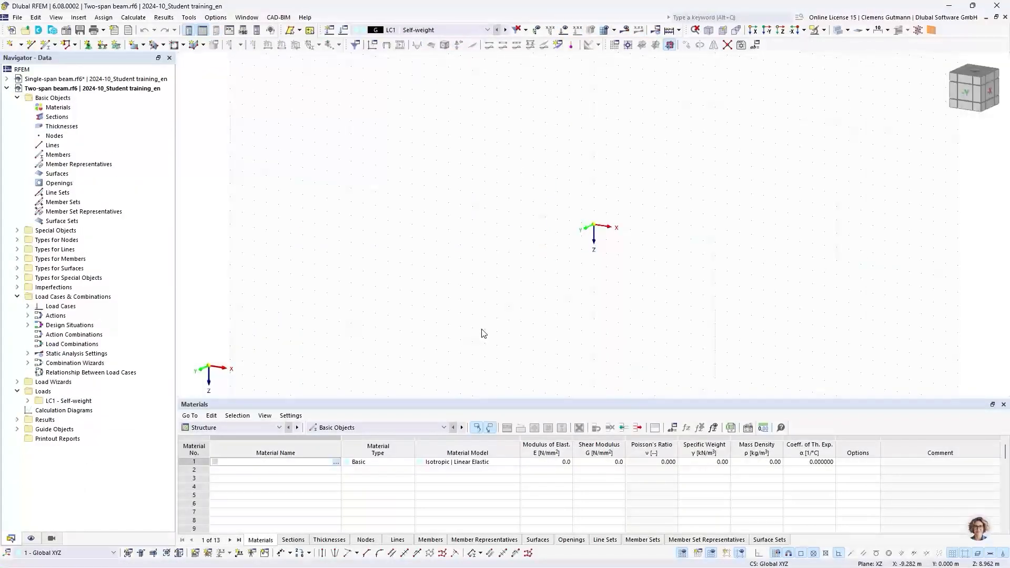
- Set the view against the Y-axis and create the steel material S235 | EN 1993-1-1:2005-05 as material 1
{"action": "left_click", "coordinate": [966, 92]}
{"action": "middle_click_drag", "start_coordinate": [684, 249], "coordinate": [450, 243]}
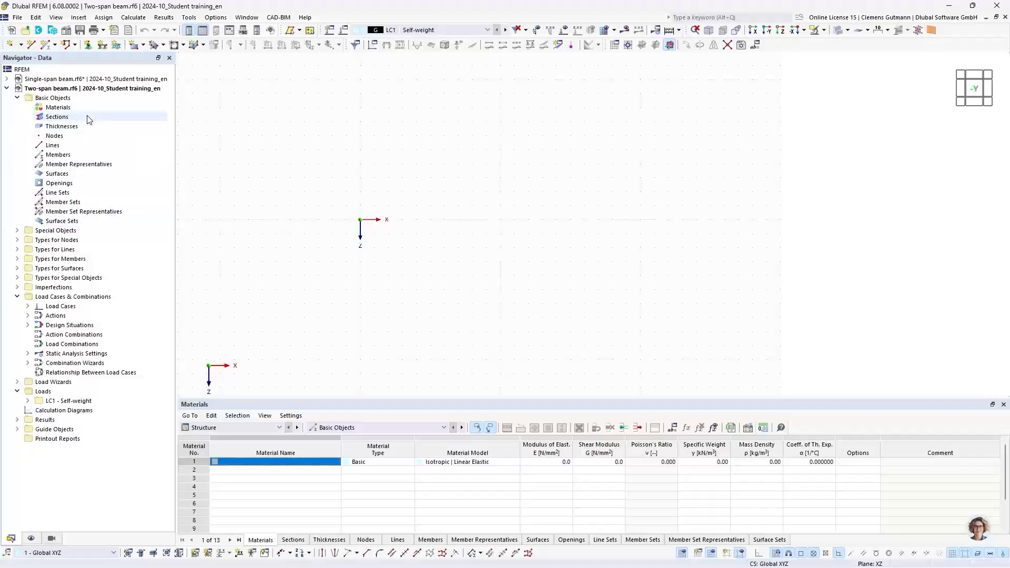
{"action": "right_click", "coordinate": [76, 105]}
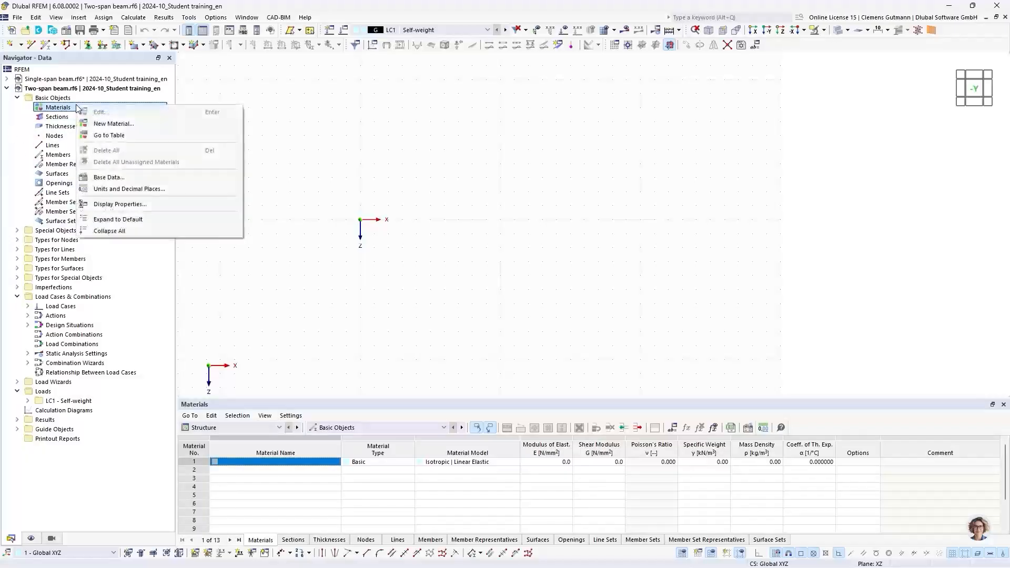
{"action": "left_click", "coordinate": [91, 124]}
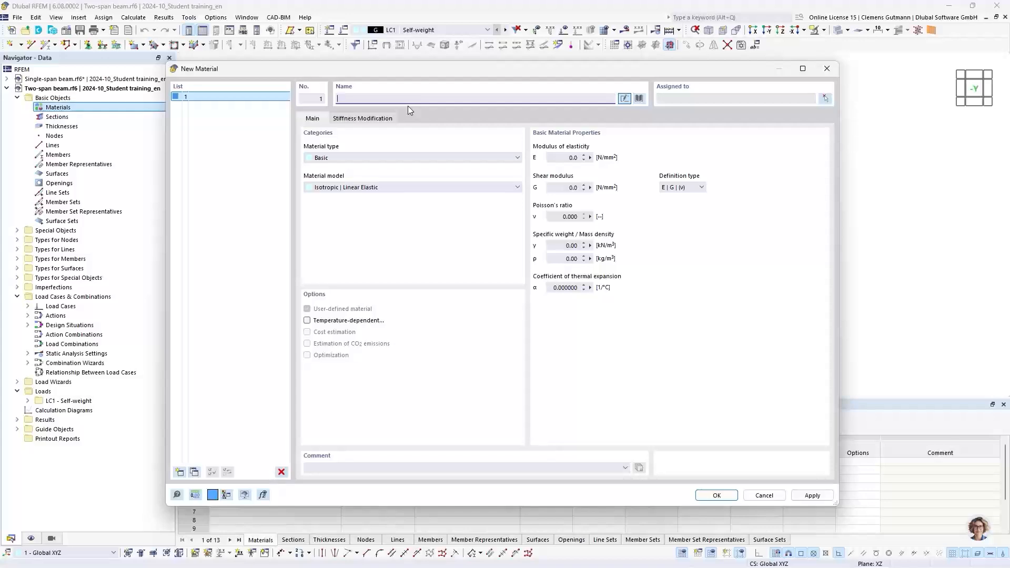
{"action": "type", "text": "S235"}
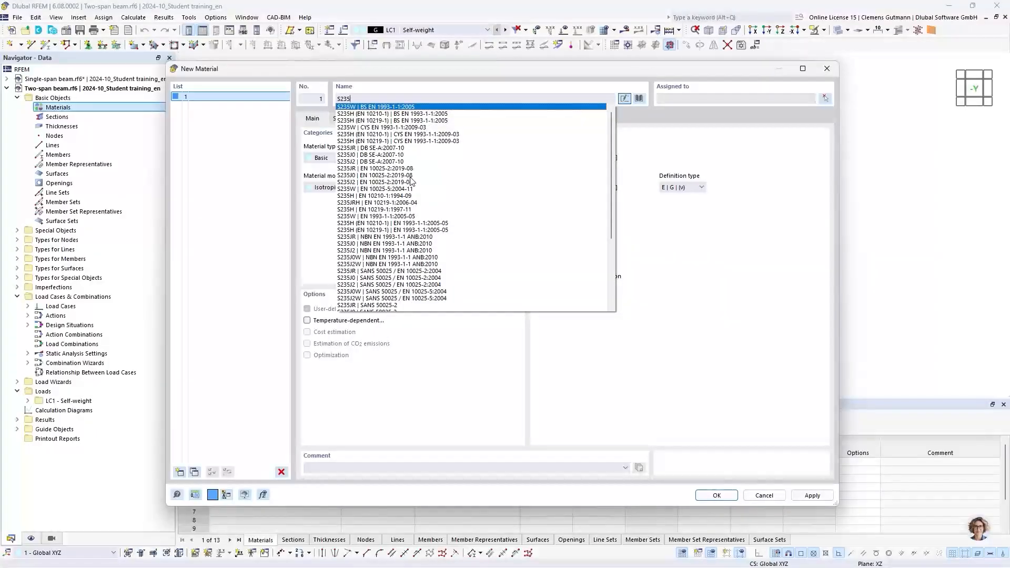
{"action": "scroll", "coordinate": [412, 193], "scroll_direction": "down", "scroll_amount": 5}
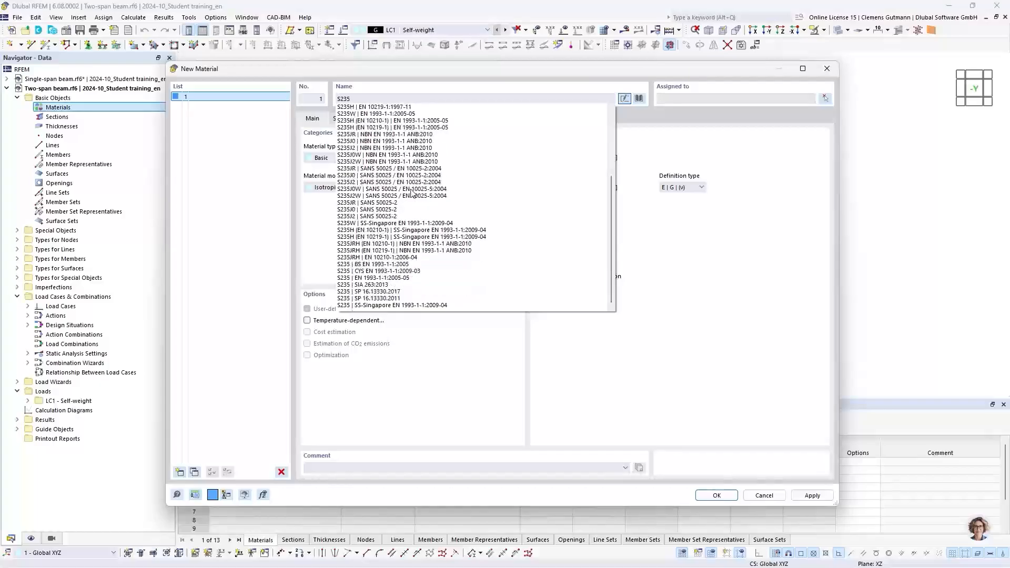
{"action": "scroll", "coordinate": [412, 177], "scroll_direction": "up", "scroll_amount": 4}
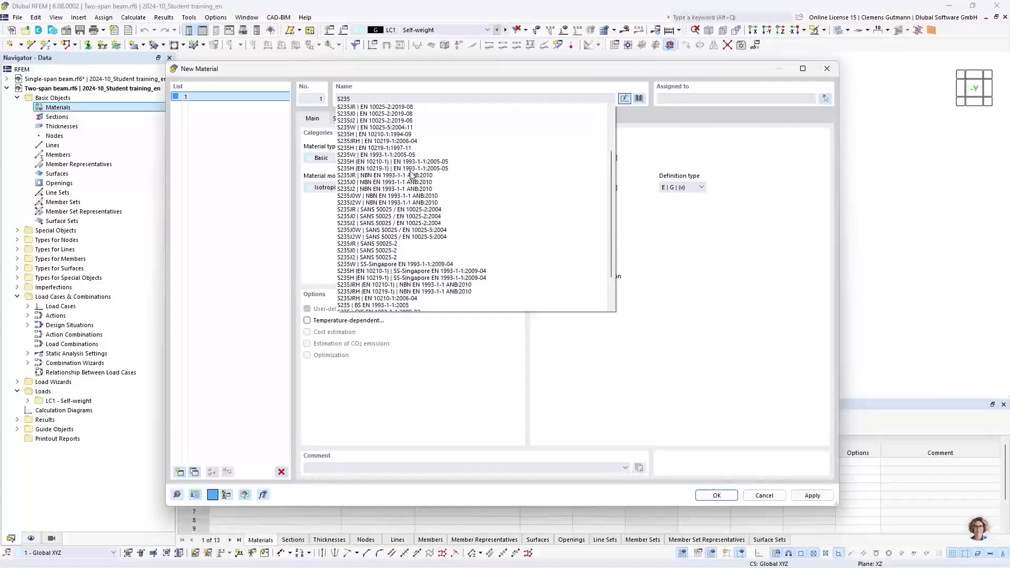
{"action": "scroll", "coordinate": [412, 175], "scroll_direction": "down", "scroll_amount": 4}
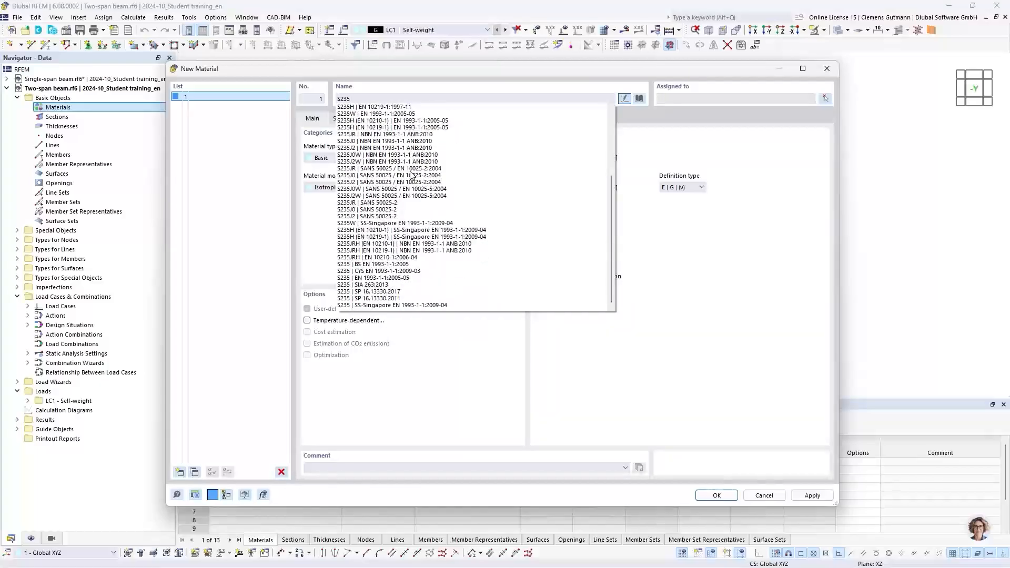
{"action": "left_click", "coordinate": [379, 278]}
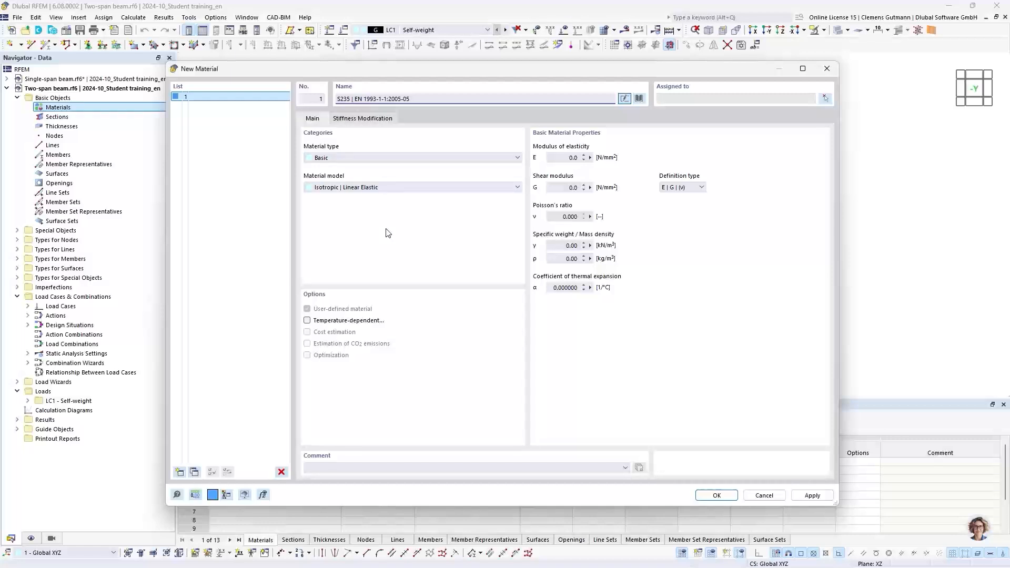
{"action": "key", "text": "Tab"}
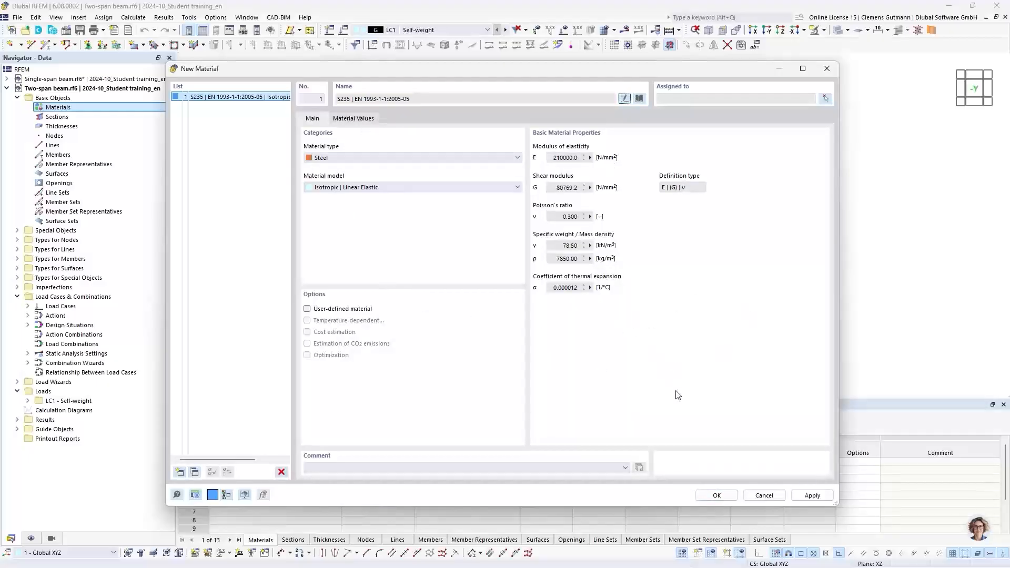
{"action": "left_click", "coordinate": [717, 496]}
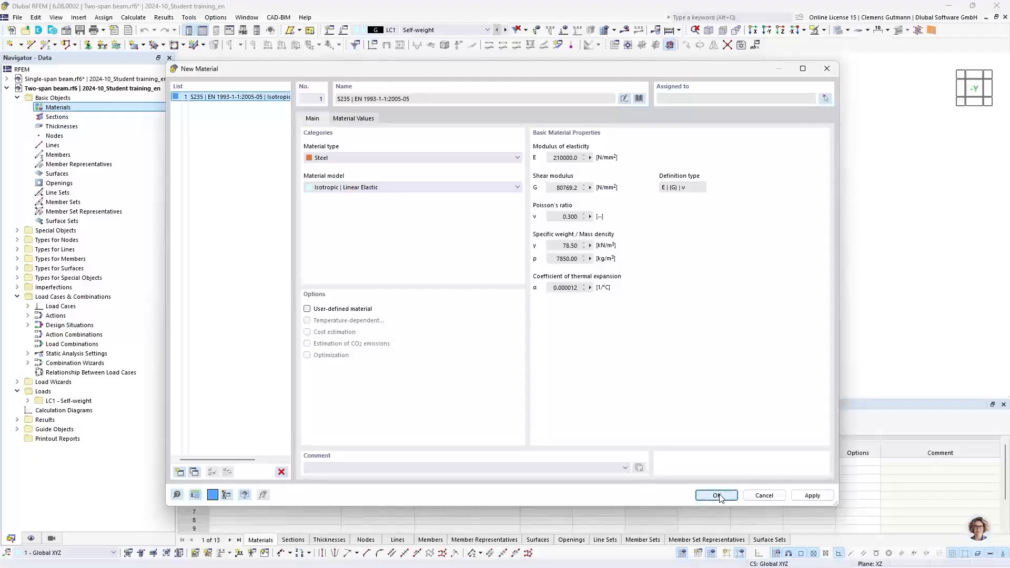
{"action": "left_click", "coordinate": [28, 107]}
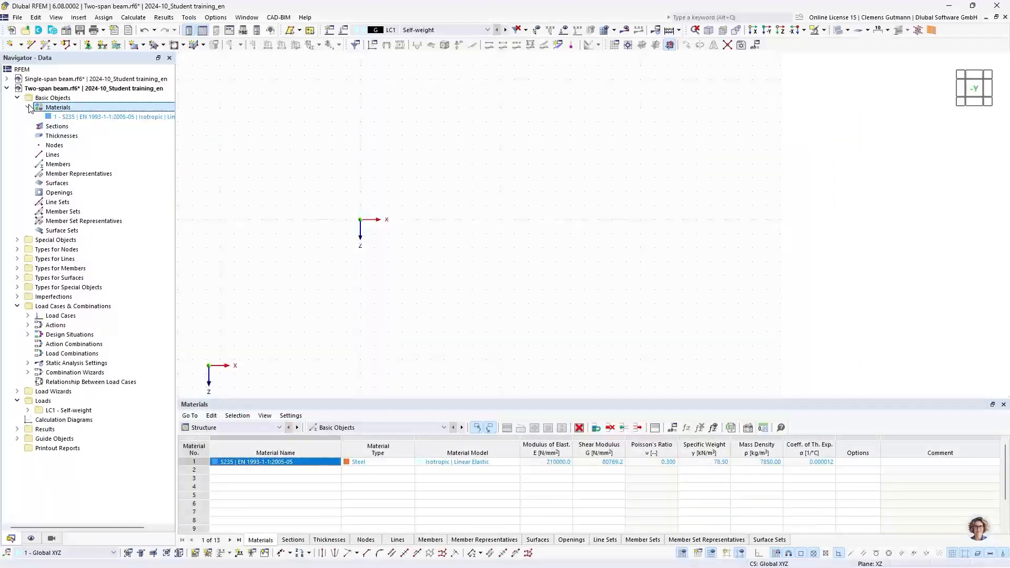
- Create the section HEB 300 | Euronorm 53-62; DIN 1025-2 | SZS using the S235 material
{"action": "right_click", "coordinate": [47, 127]}
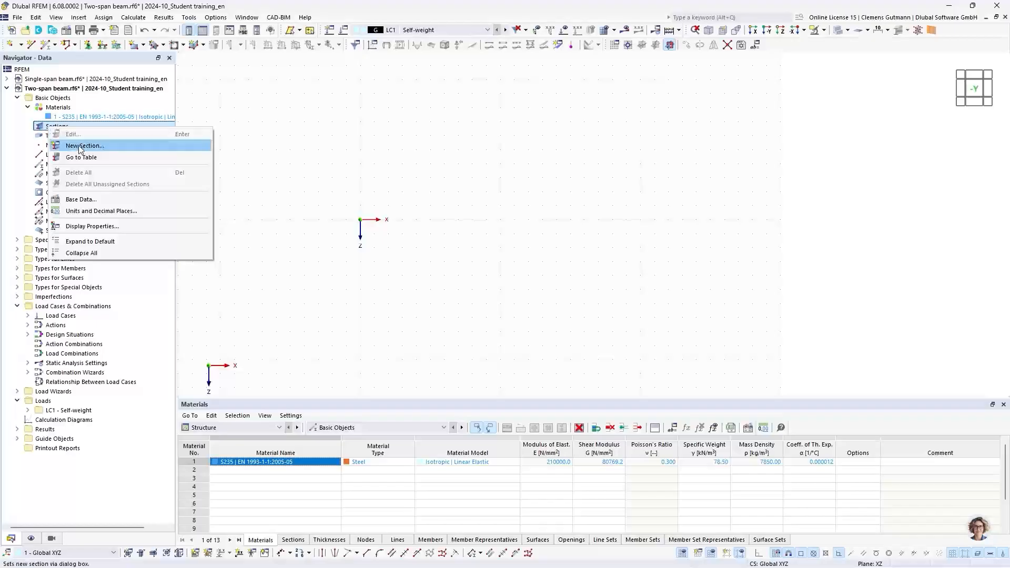
{"action": "left_click", "coordinate": [81, 149]}
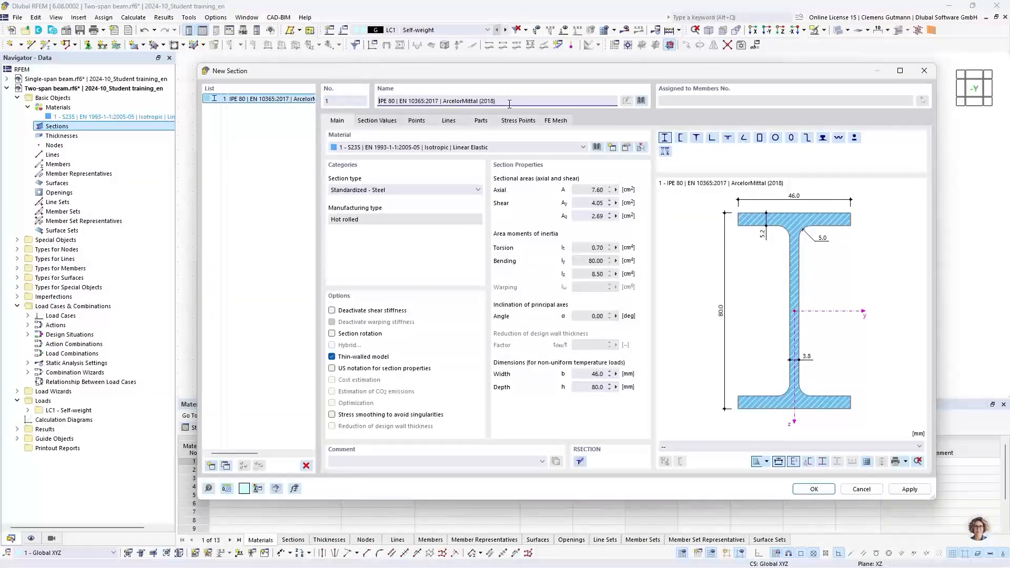
{"action": "left_click_drag", "start_coordinate": [508, 101], "coordinate": [372, 106]}
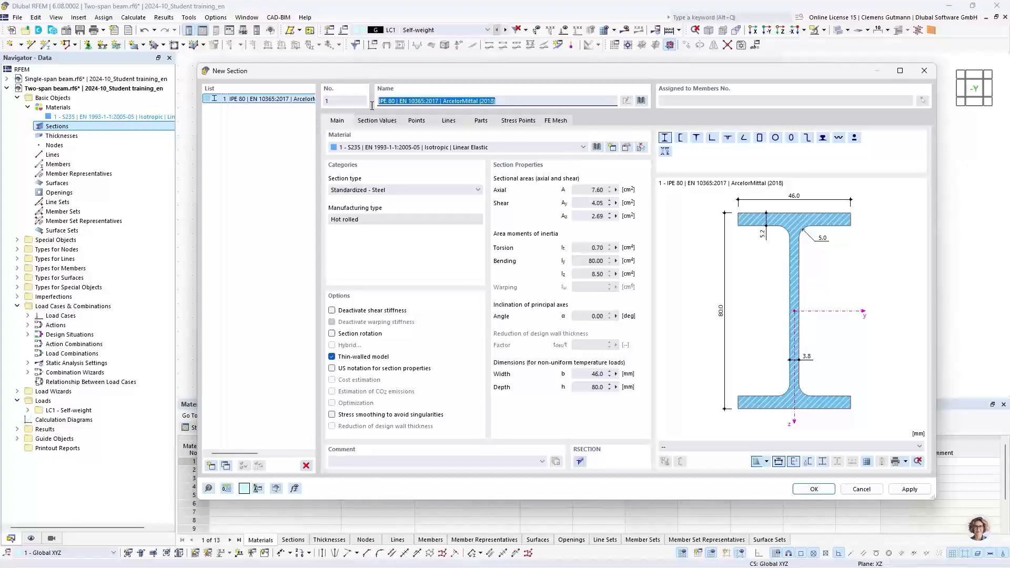
{"action": "key", "text": "BackSpace"}
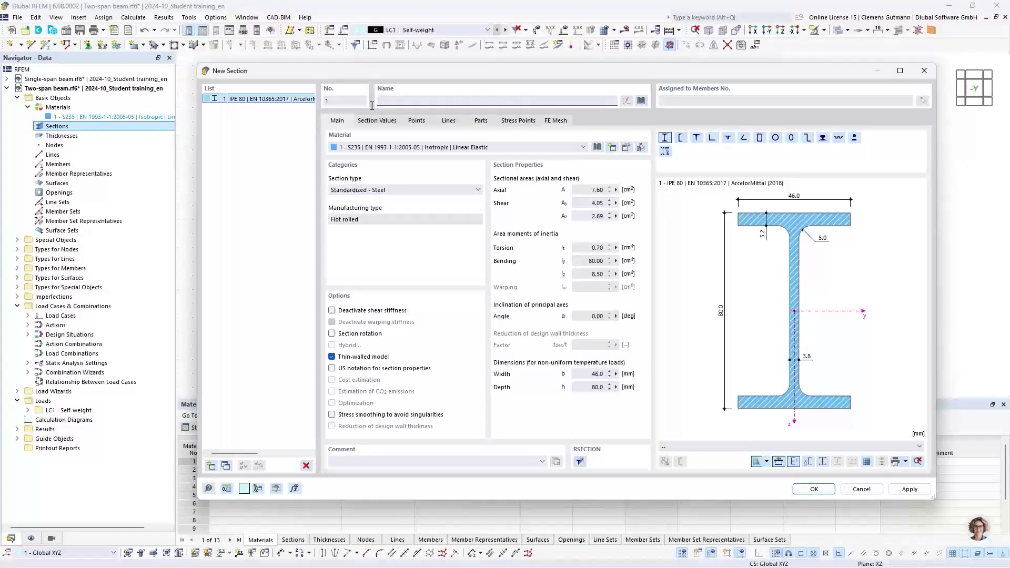
{"action": "type", "text": "HE"}
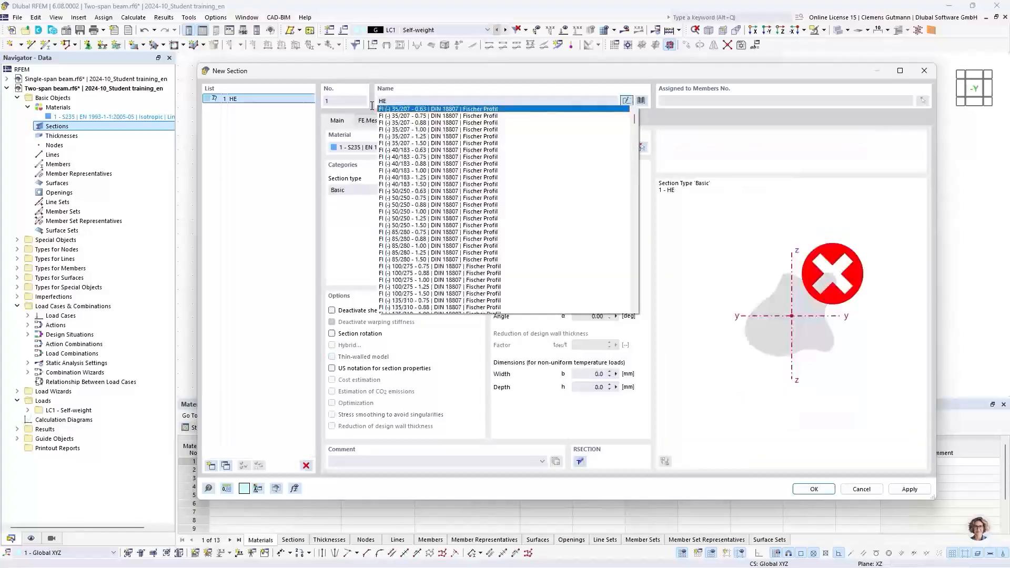
{"action": "type", "text": "B 300"}
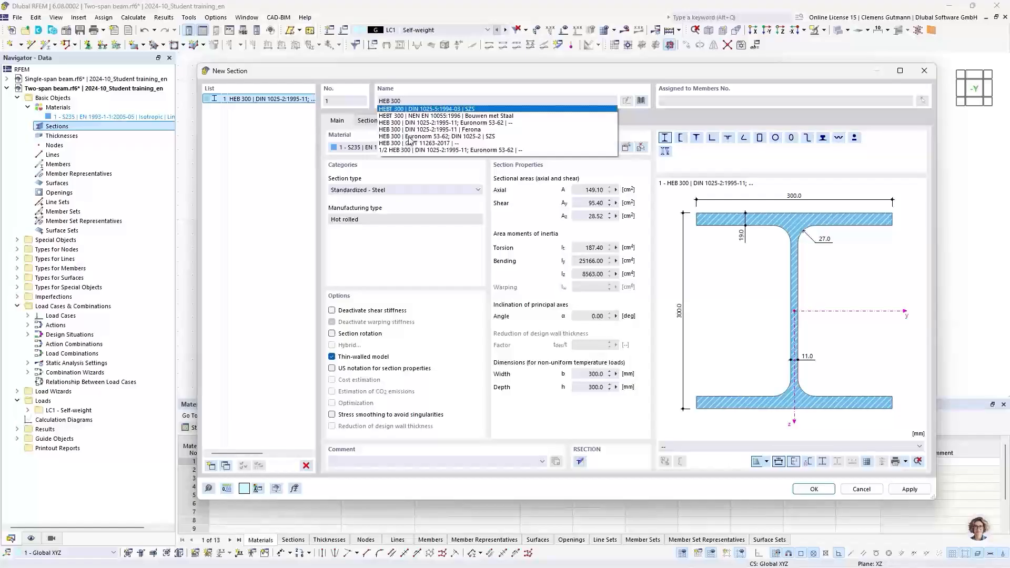
{"action": "left_click", "coordinate": [429, 138]}
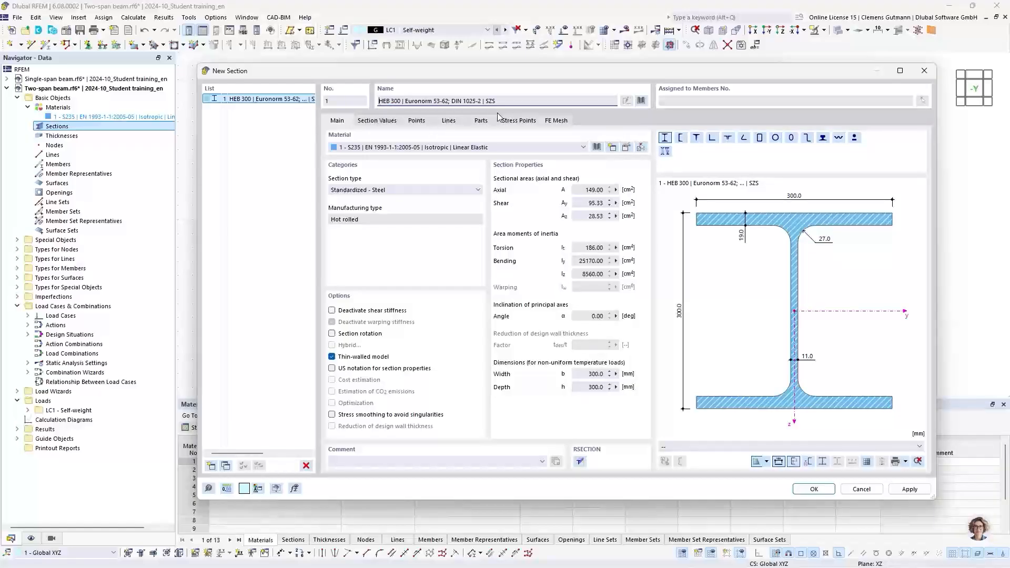
{"action": "key", "text": "Tab"}
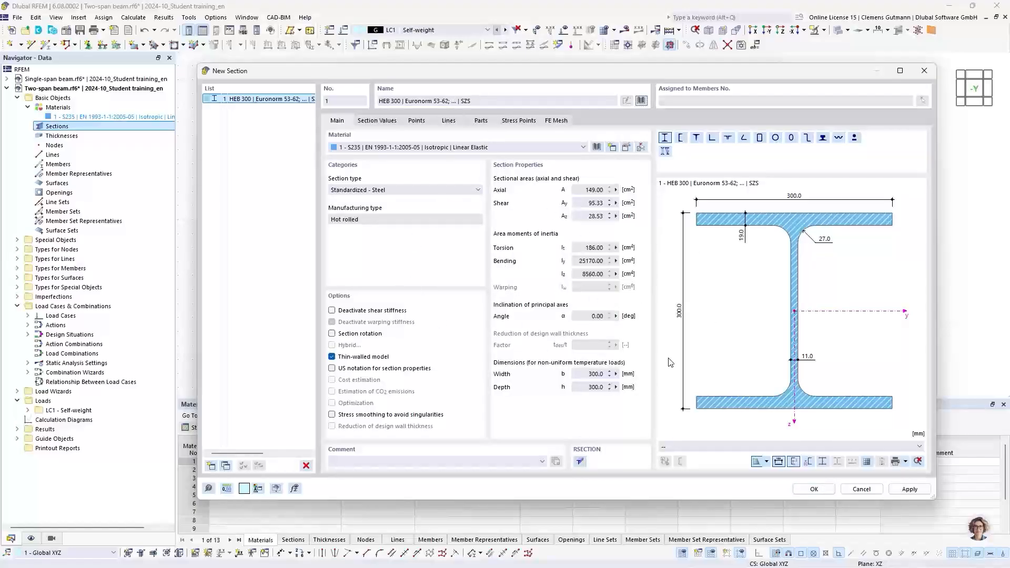
{"action": "left_click", "coordinate": [815, 489]}
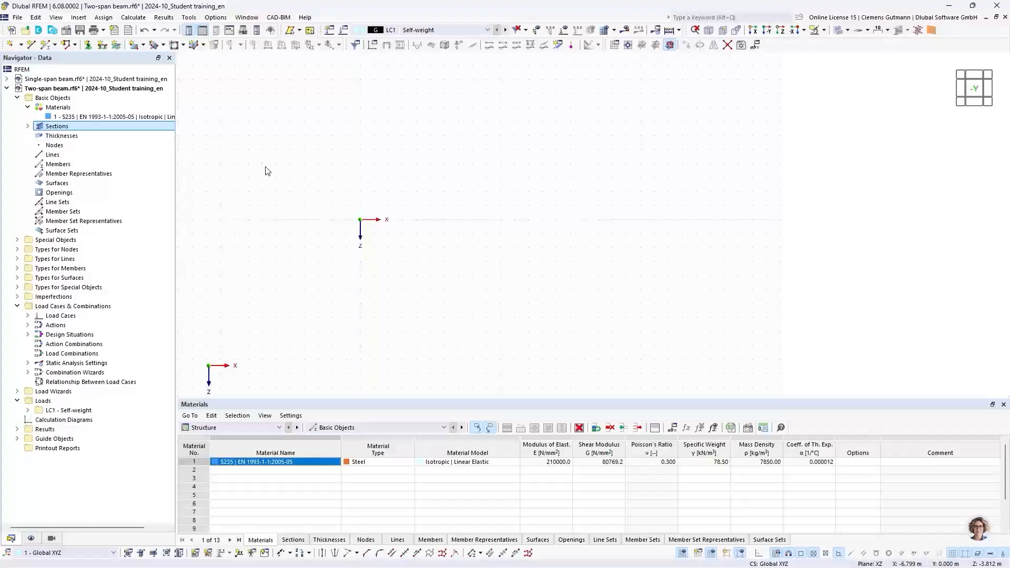
- Model two continuous beam members along X with nodes at 0, 5 and 10 m, and list the resulting members, lines and nodes
{"action": "left_click", "coordinate": [57, 47]}
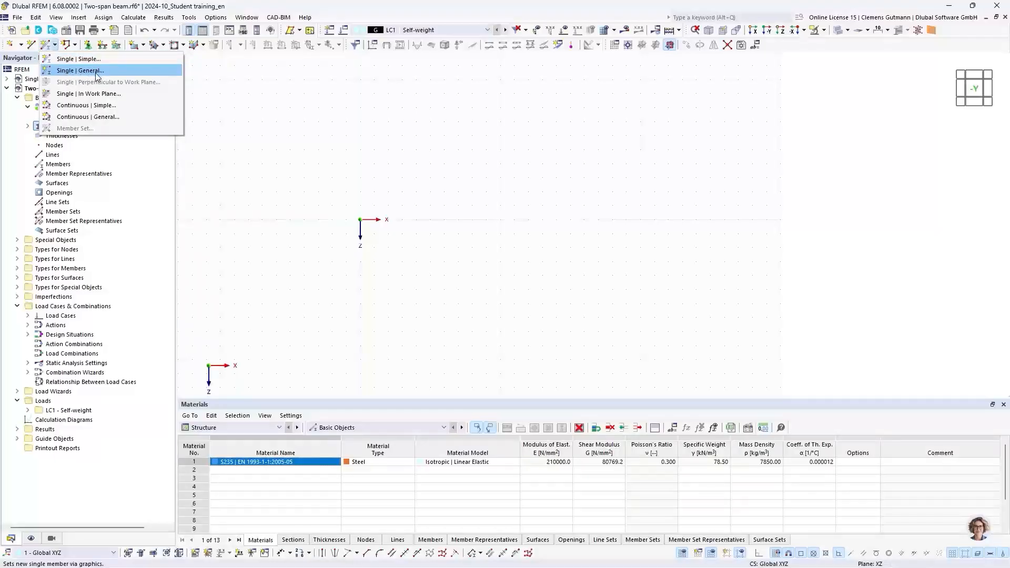
{"action": "left_click", "coordinate": [78, 105]}
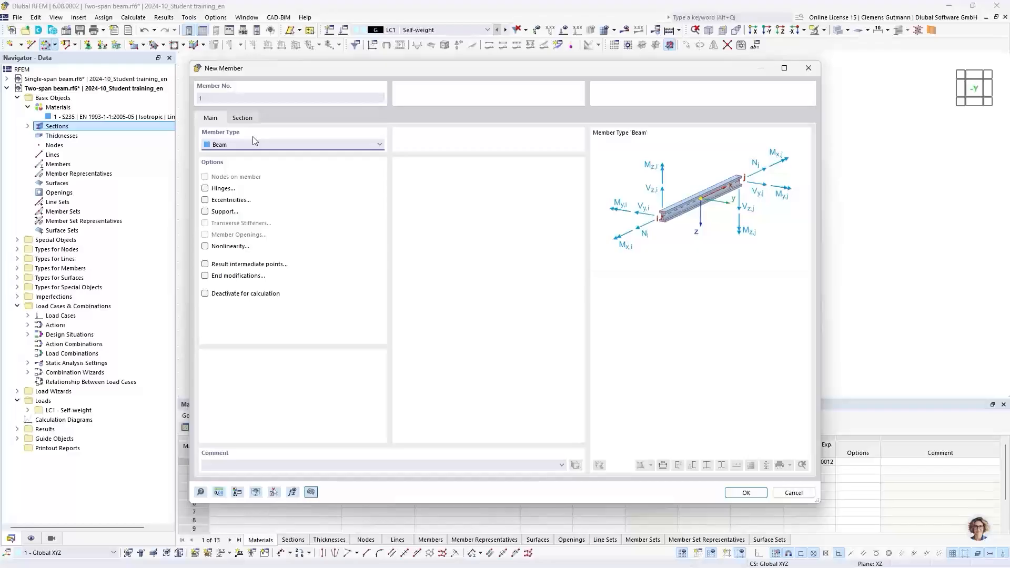
{"action": "left_click", "coordinate": [740, 492]}
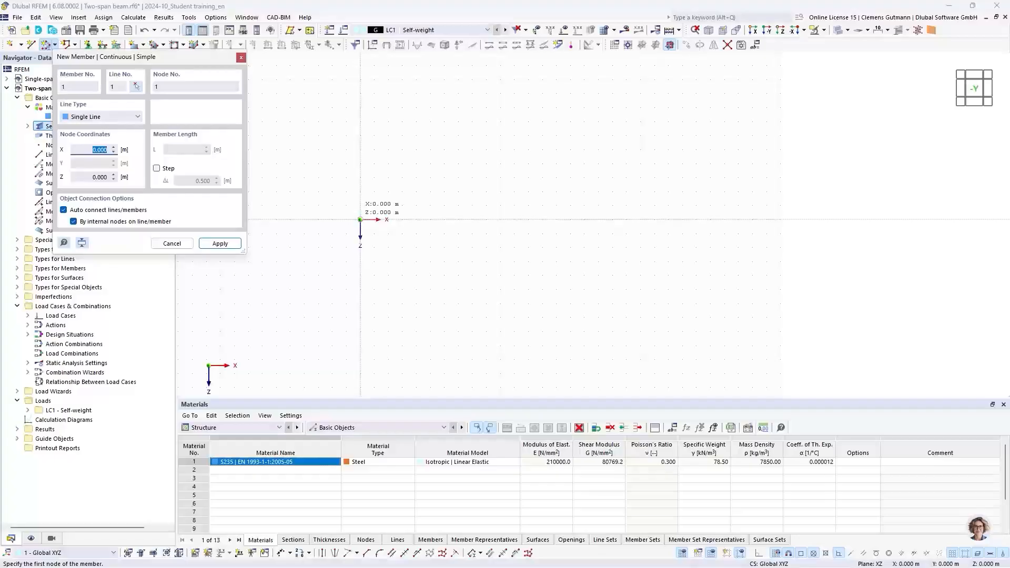
{"action": "left_click", "coordinate": [361, 219]}
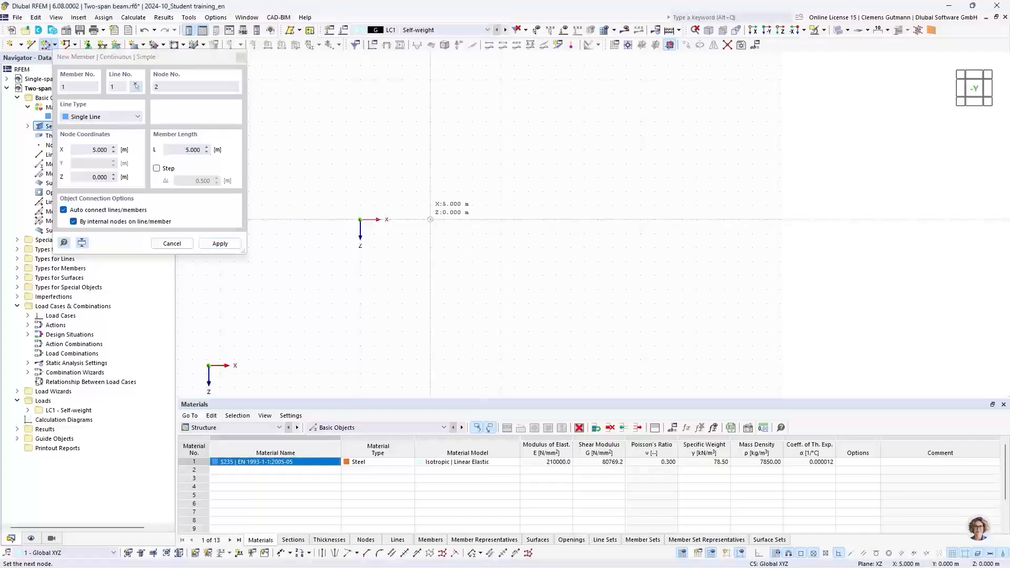
{"action": "left_click", "coordinate": [431, 219]}
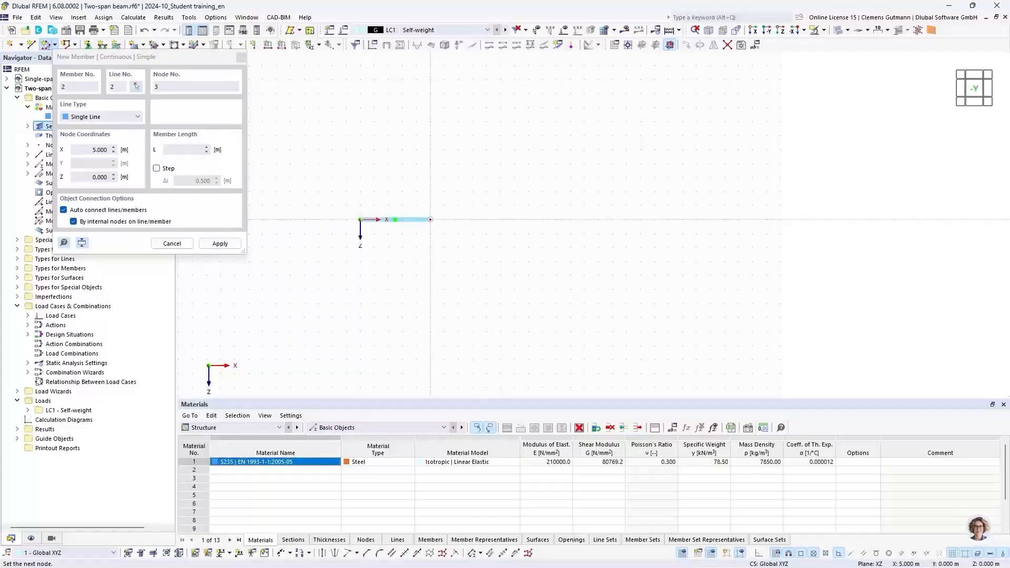
{"action": "left_click", "coordinate": [500, 219]}
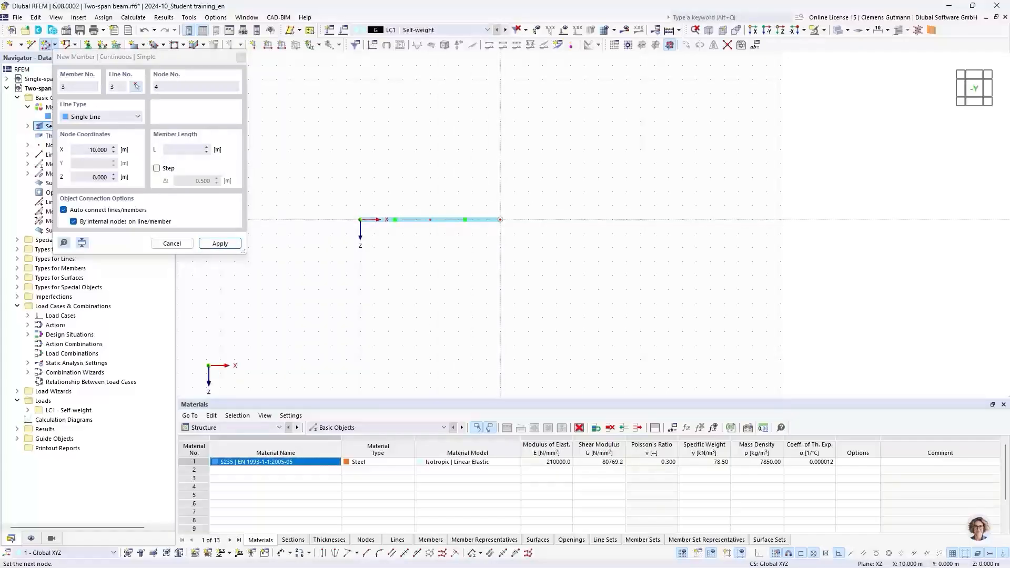
{"action": "left_click", "coordinate": [188, 243]}
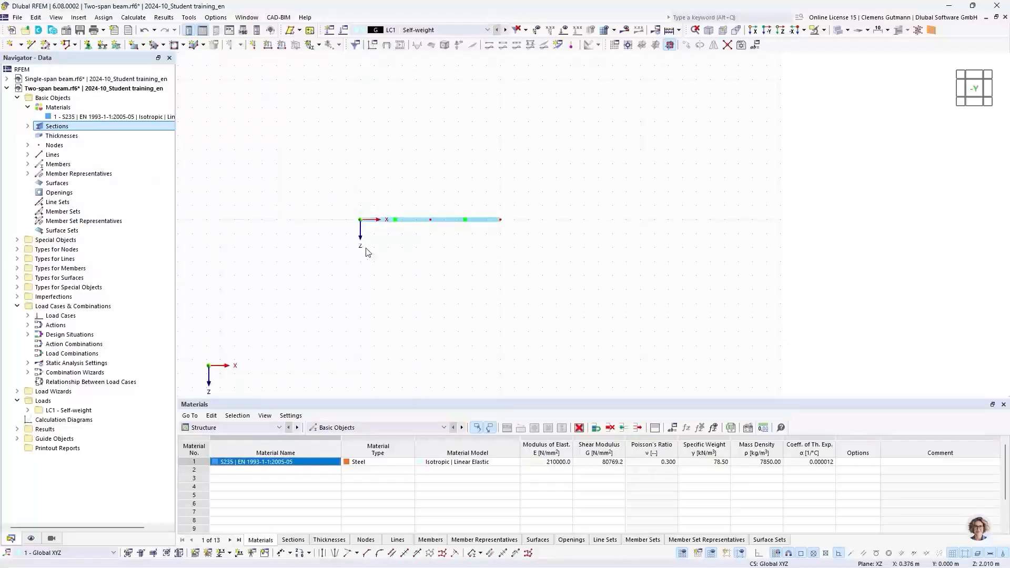
{"action": "scroll", "coordinate": [418, 231], "scroll_direction": "up", "scroll_amount": 1}
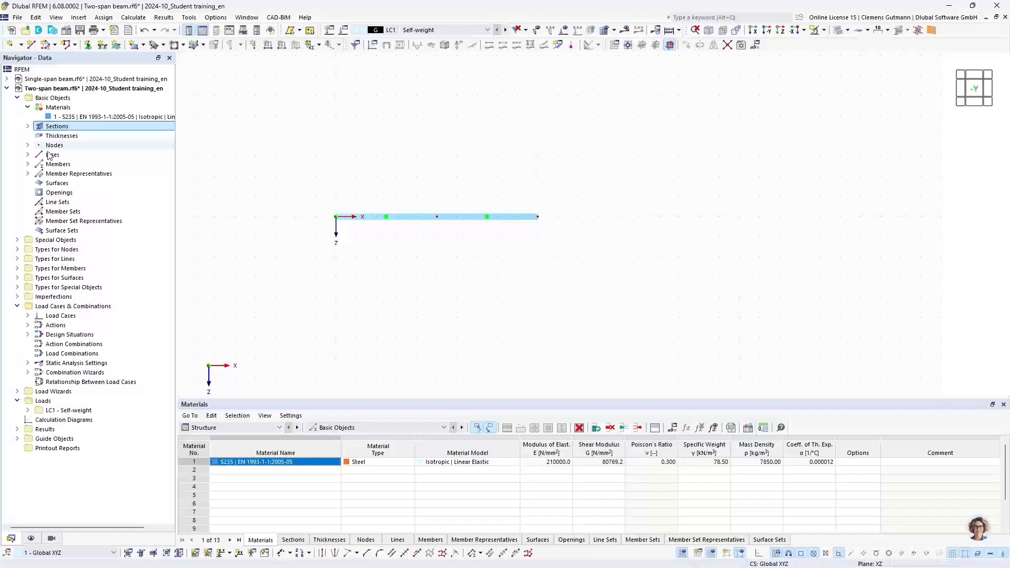
{"action": "left_click", "coordinate": [28, 164]}
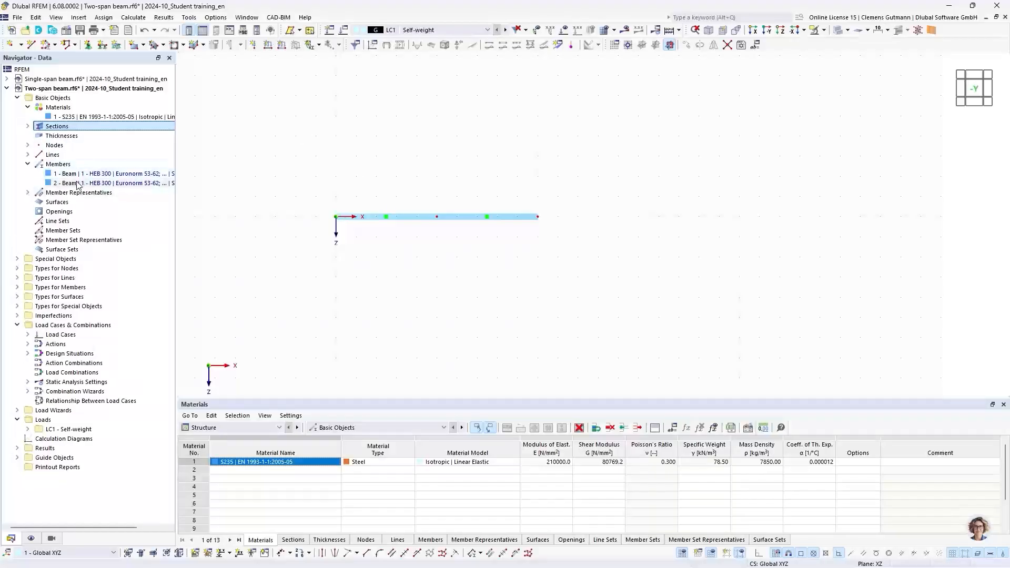
{"action": "left_click", "coordinate": [28, 155]}
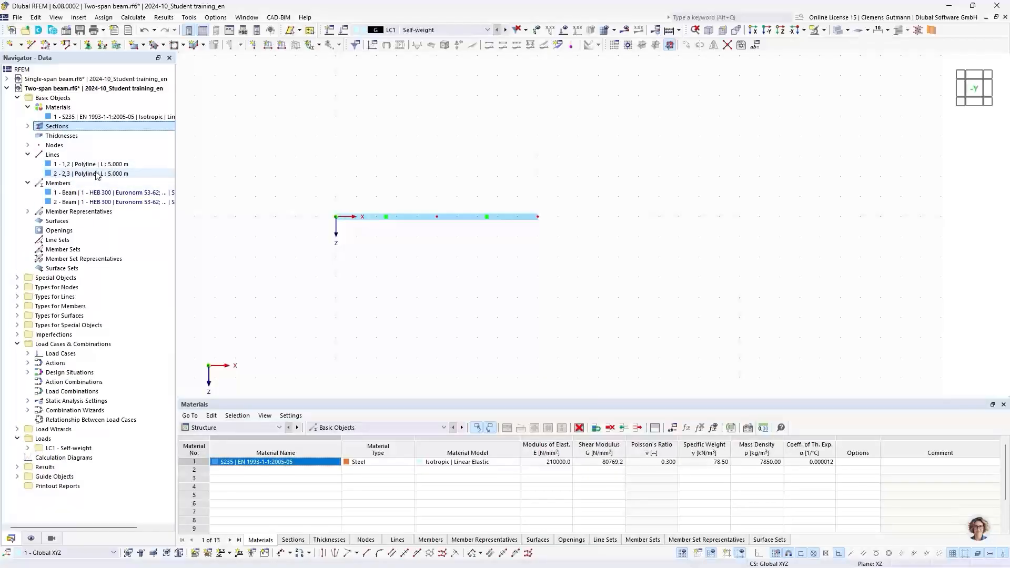
{"action": "left_click", "coordinate": [28, 145]}
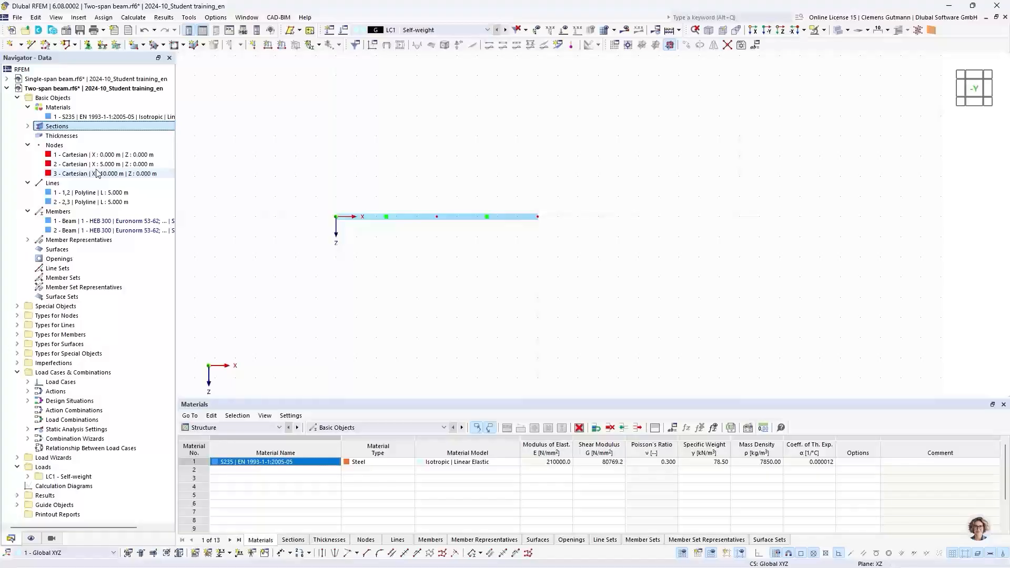
- Assign the hinged nodal support graphically to node 1 at the beam's start
{"action": "left_click", "coordinate": [18, 307]}
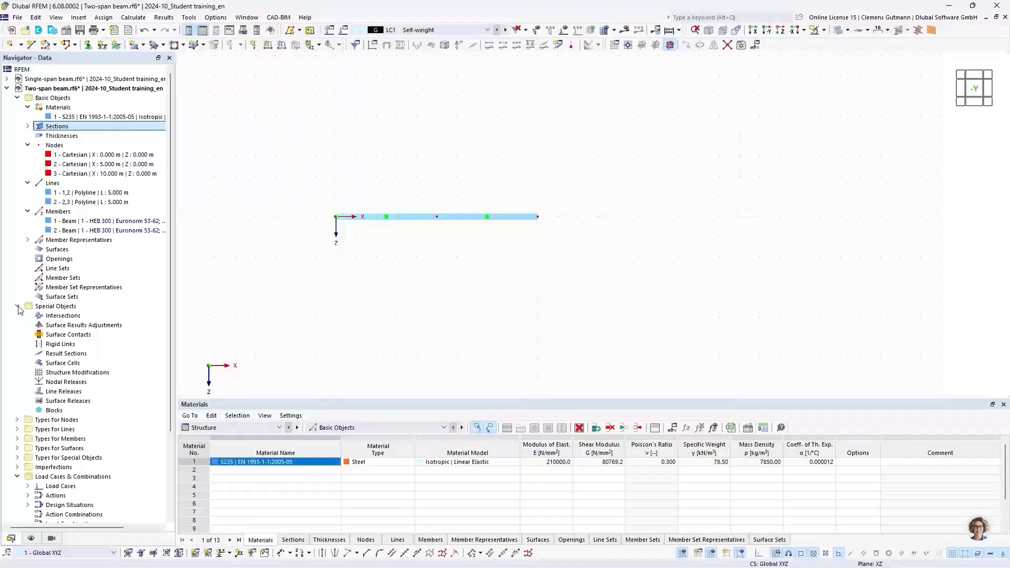
{"action": "left_click", "coordinate": [18, 307]}
{"action": "left_click", "coordinate": [17, 316]}
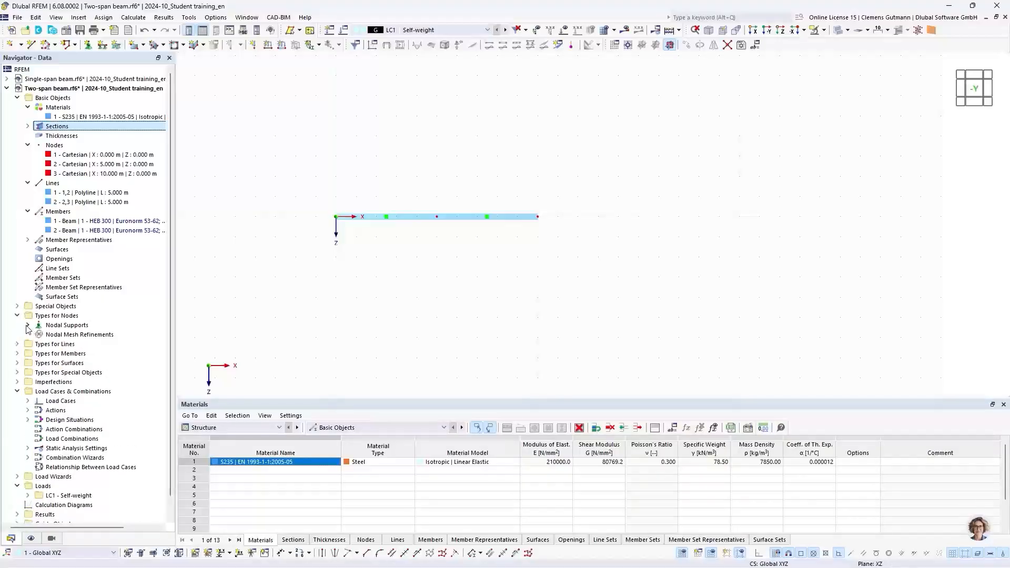
{"action": "left_click", "coordinate": [28, 326]}
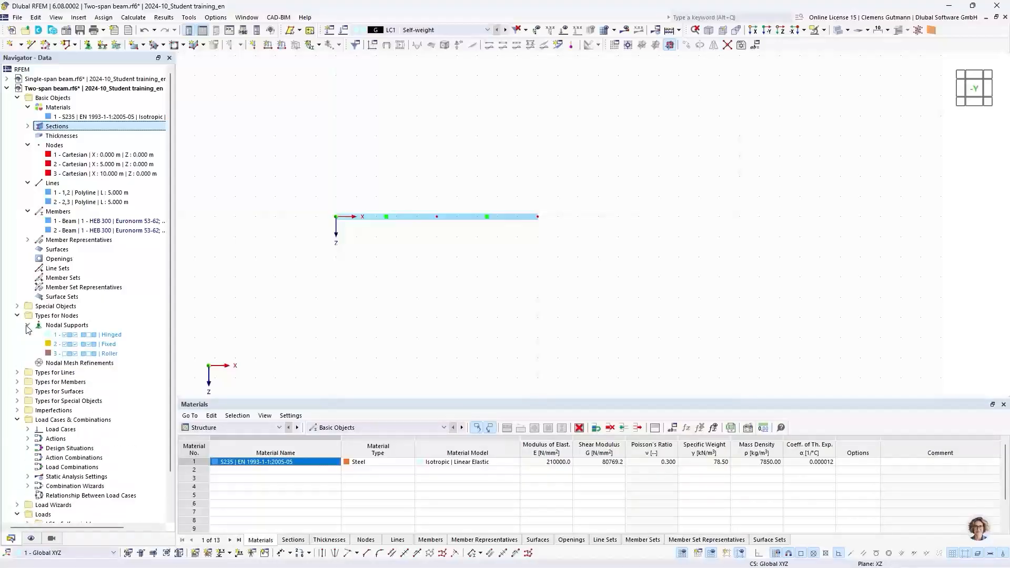
{"action": "right_click", "coordinate": [75, 338]}
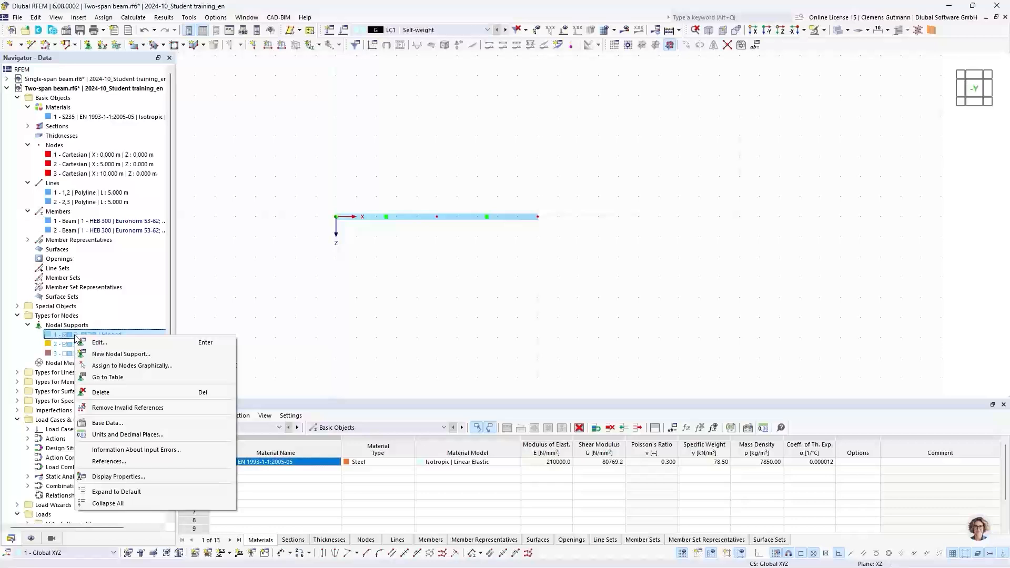
{"action": "left_click", "coordinate": [108, 366]}
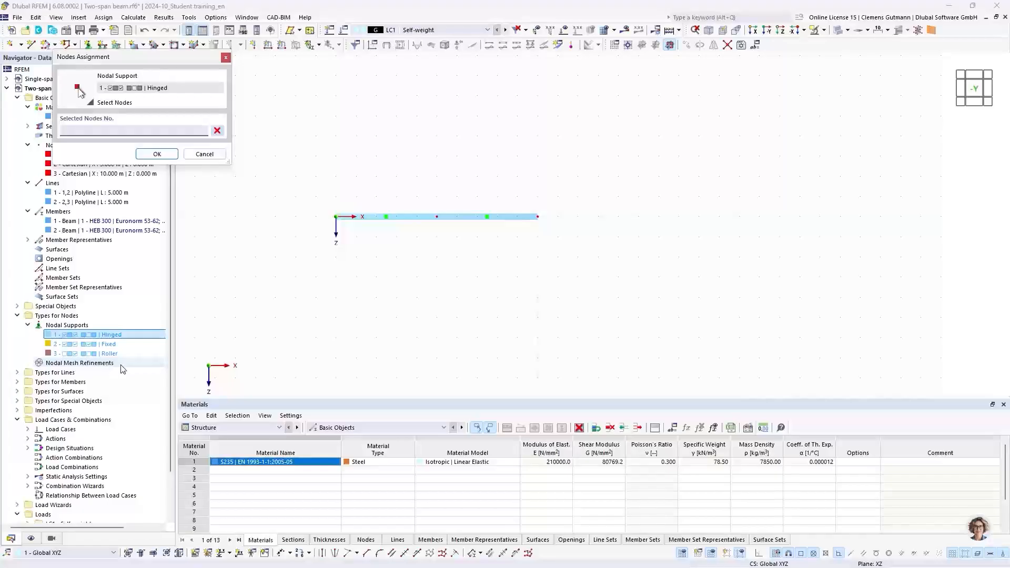
{"action": "left_click", "coordinate": [336, 216]}
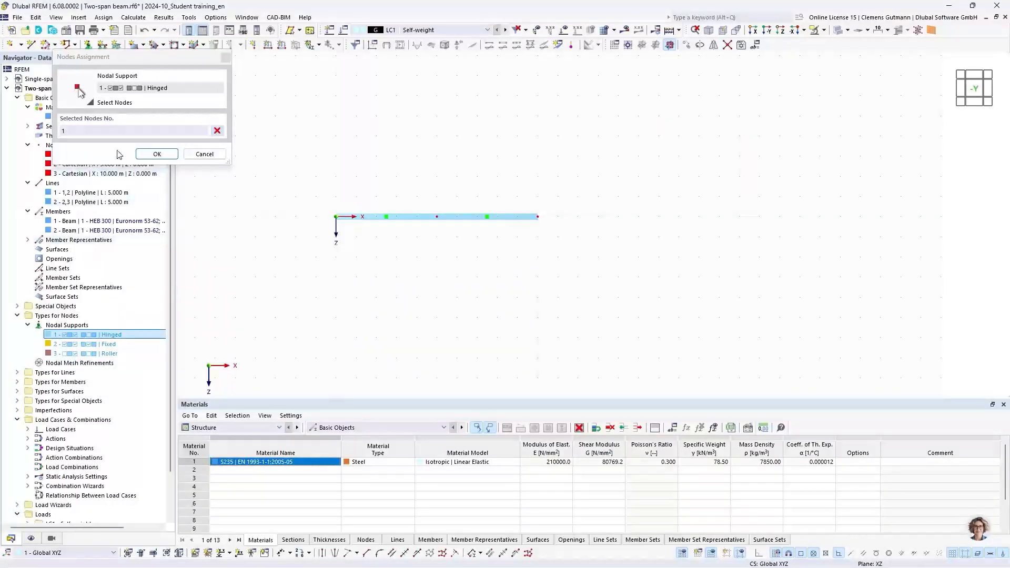
{"action": "left_click", "coordinate": [156, 154]}
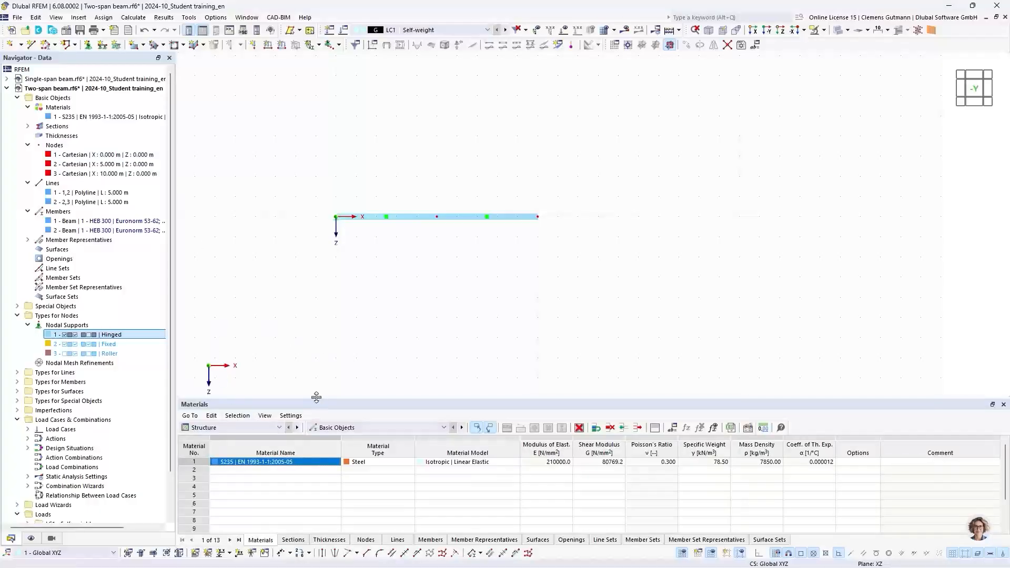
- Assign the roller nodal support to nodes 2 and 3 in the enlarged nodal supports table
{"action": "left_click_drag", "start_coordinate": [316, 397], "coordinate": [297, 298]}
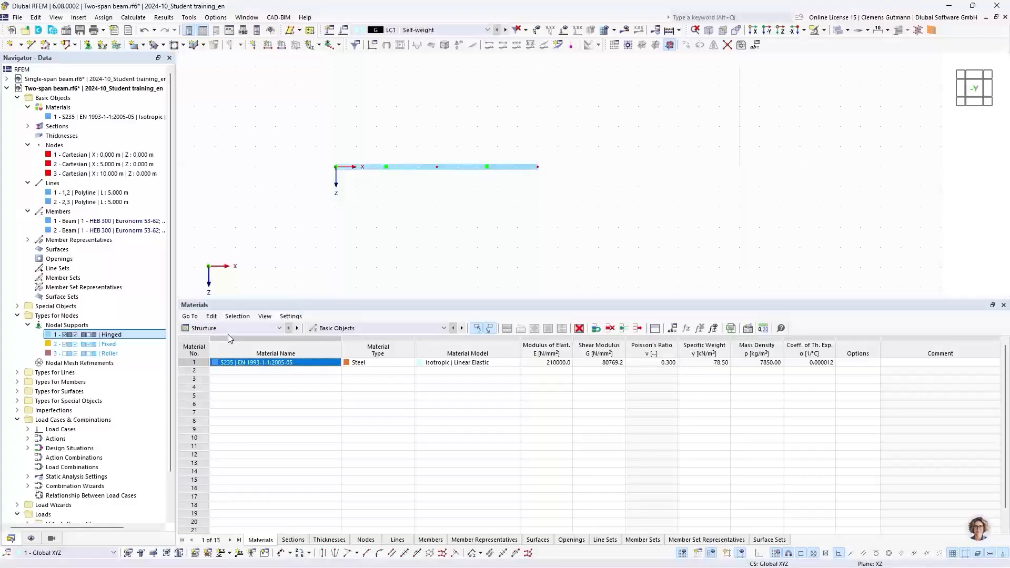
{"action": "left_click", "coordinate": [333, 328]}
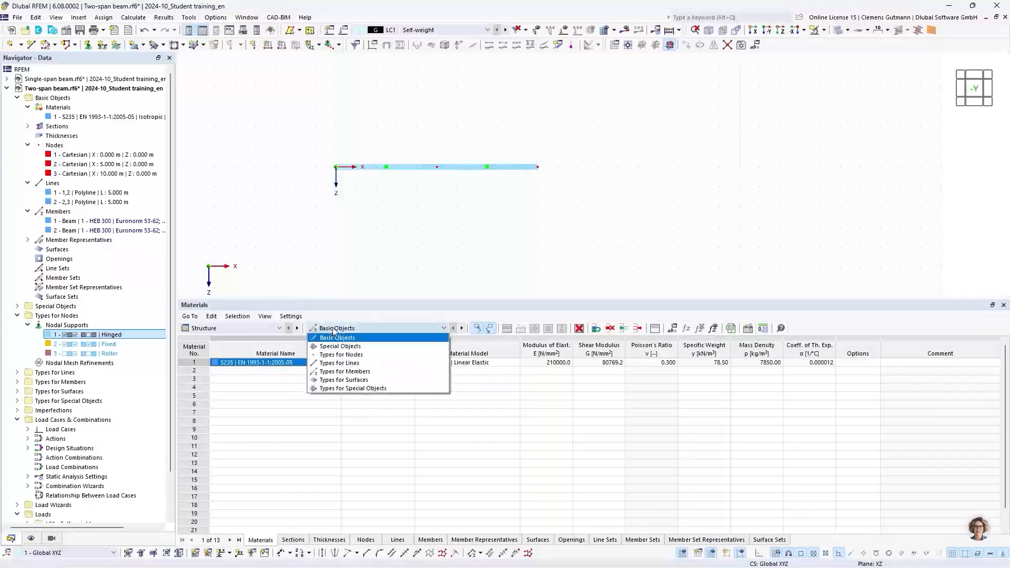
{"action": "left_click", "coordinate": [351, 356]}
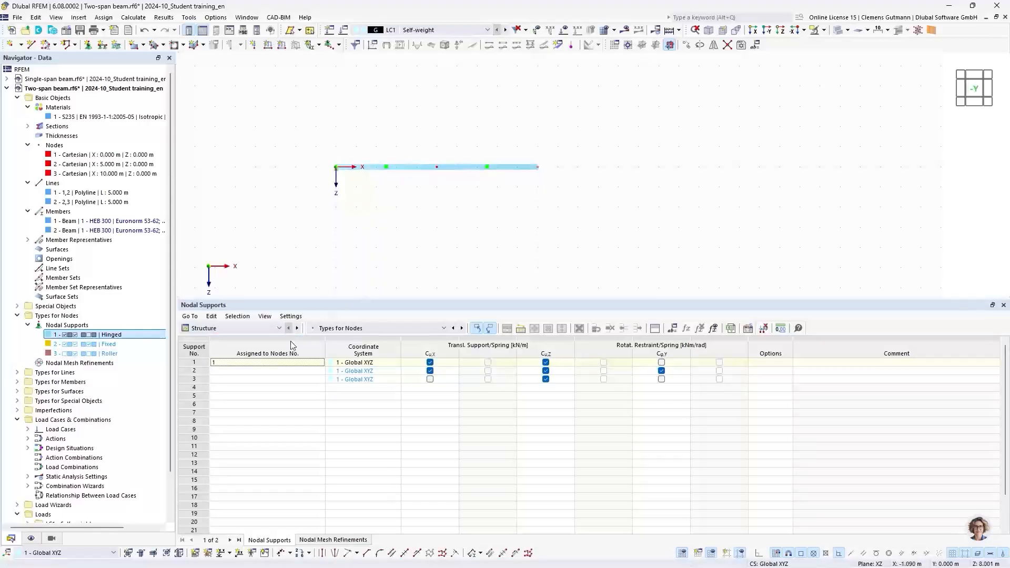
{"action": "left_click", "coordinate": [243, 380]}
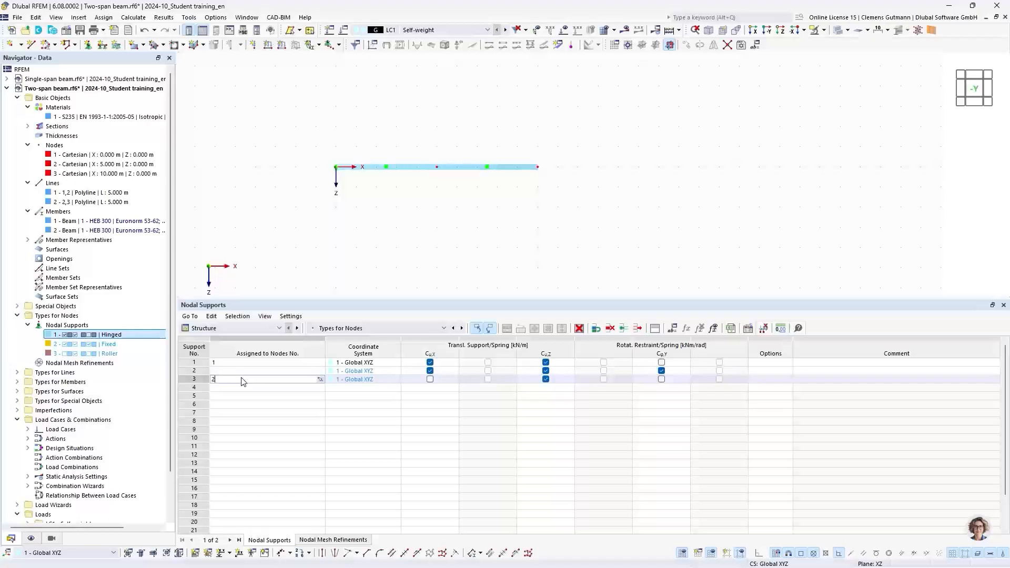
{"action": "type", "text": "2,3"}
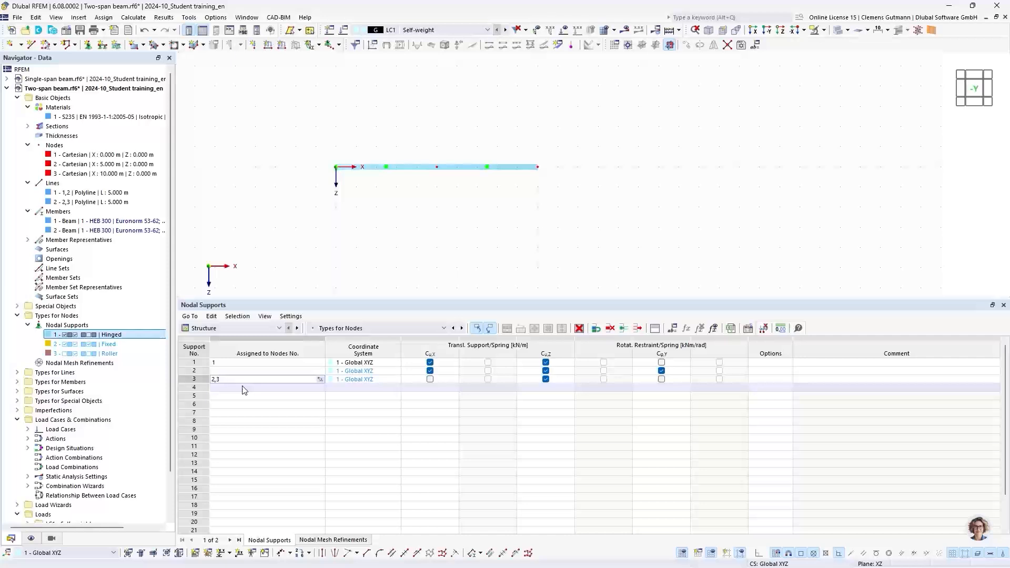
{"action": "left_click", "coordinate": [244, 388]}
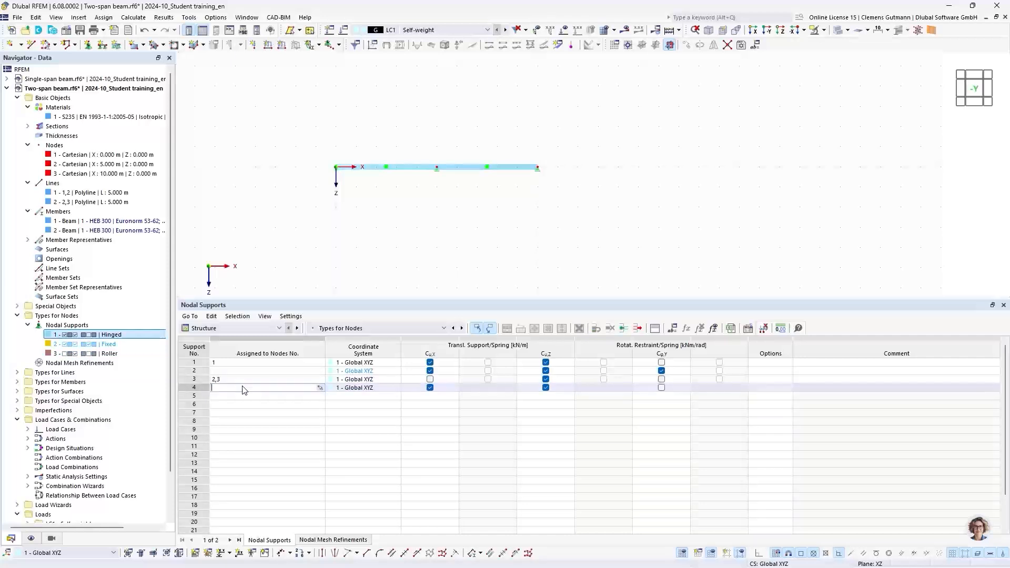
- Enlarge the nodal support symbols displayed on the beam
{"action": "scroll", "coordinate": [462, 166], "scroll_direction": "up", "scroll_amount": 3}
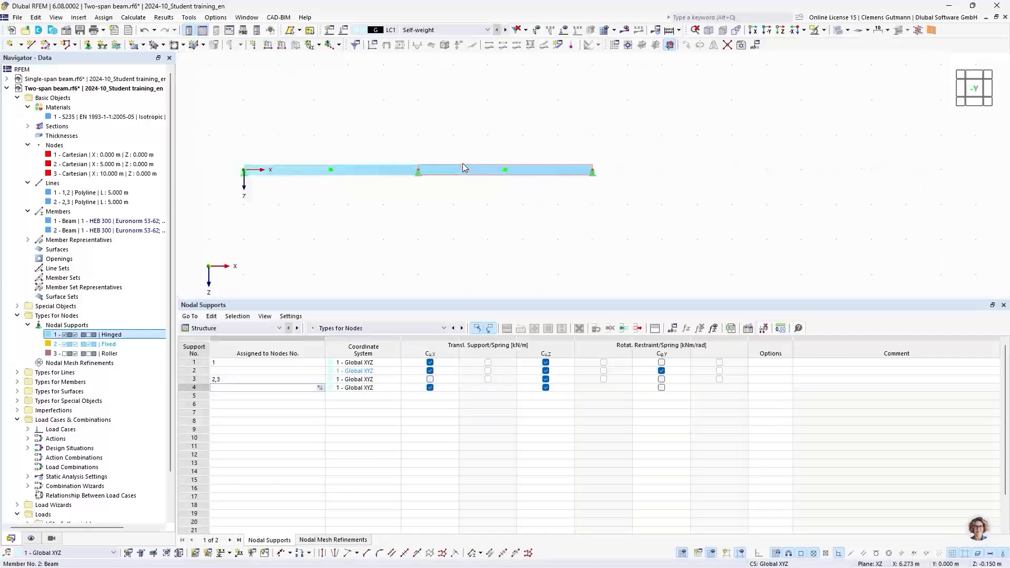
{"action": "scroll", "coordinate": [462, 164], "scroll_direction": "up", "scroll_amount": 1}
{"action": "middle_click_drag", "start_coordinate": [411, 232], "coordinate": [458, 244]}
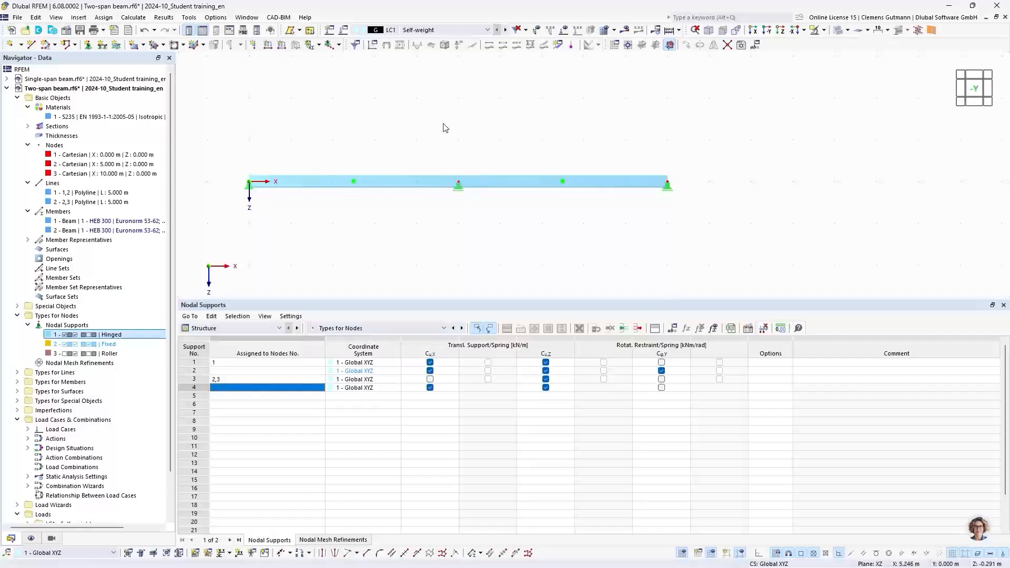
{"action": "right_click", "coordinate": [458, 194]}
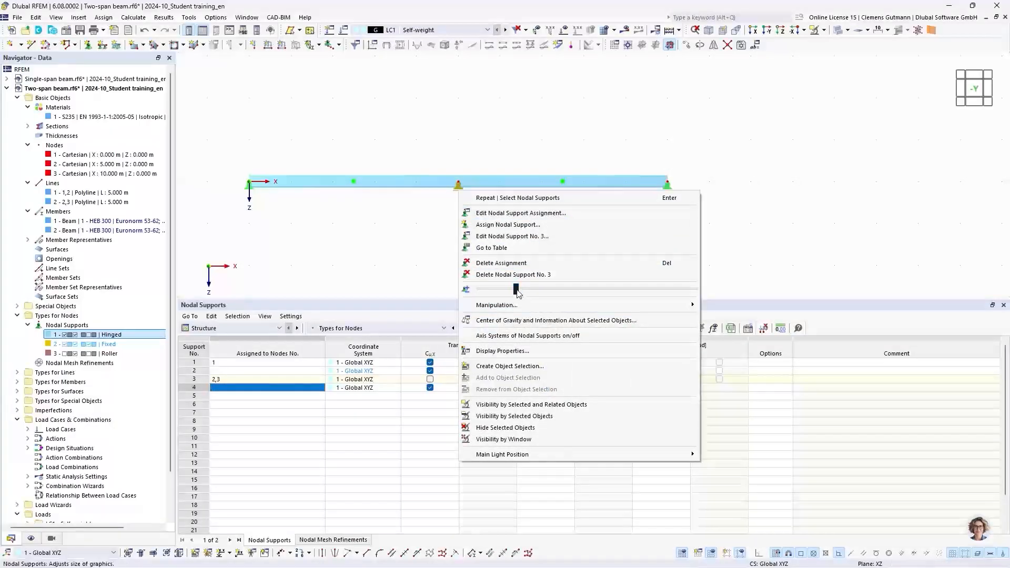
{"action": "left_click_drag", "start_coordinate": [516, 289], "coordinate": [574, 291]}
{"action": "left_click", "coordinate": [435, 243]}
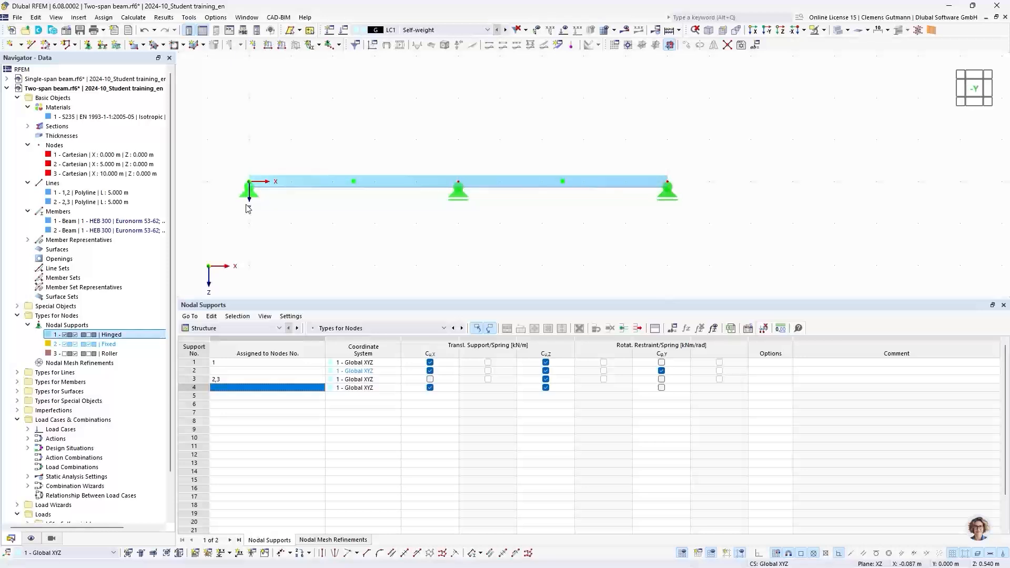
- Open the load cases and combinations settings and review the base standard and combination wizard options
{"action": "scroll", "coordinate": [59, 348], "scroll_direction": "down", "scroll_amount": 2}
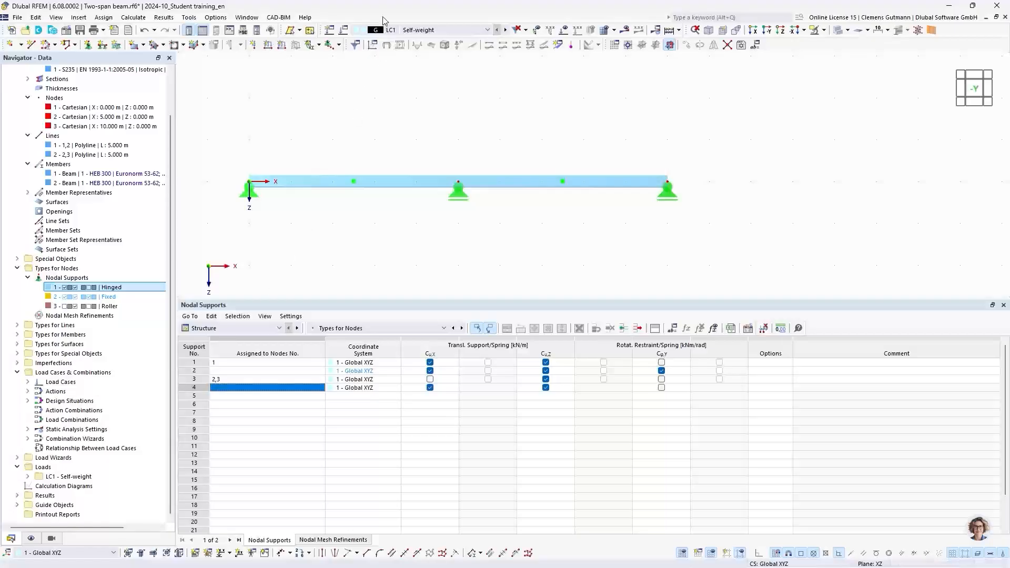
{"action": "left_click", "coordinate": [344, 31]}
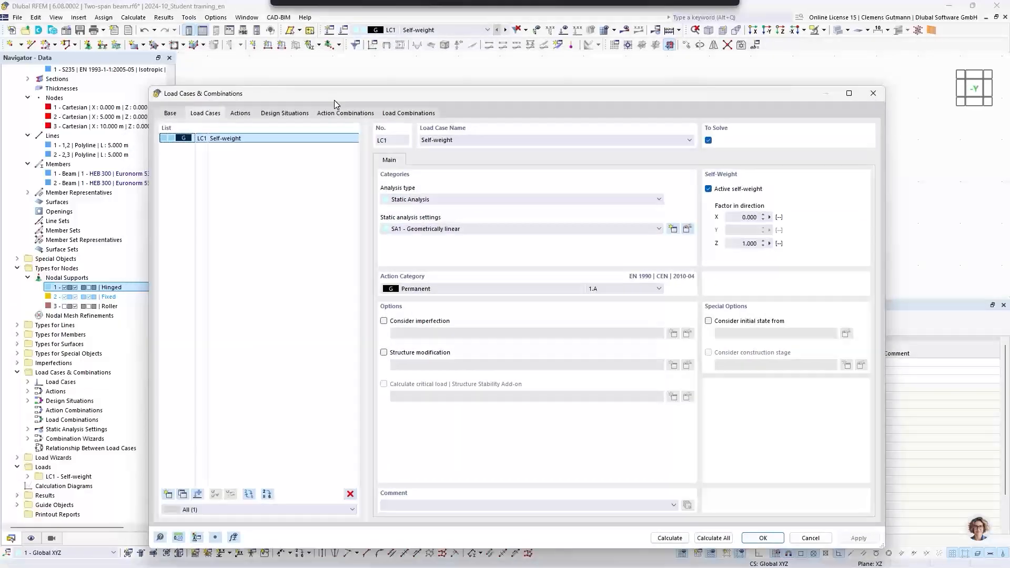
{"action": "left_click_drag", "start_coordinate": [334, 100], "coordinate": [321, 80]}
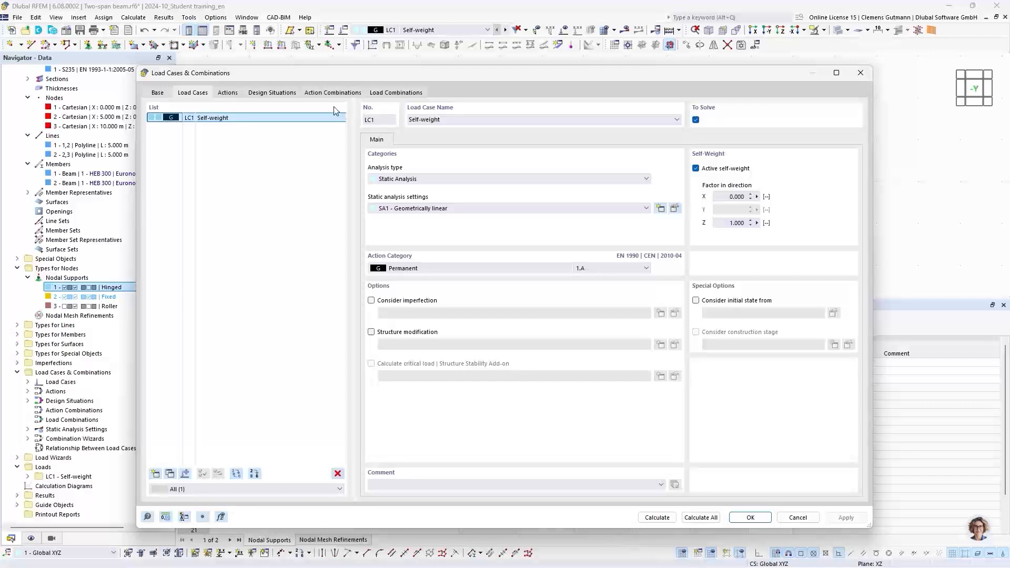
{"action": "left_click", "coordinate": [158, 93]}
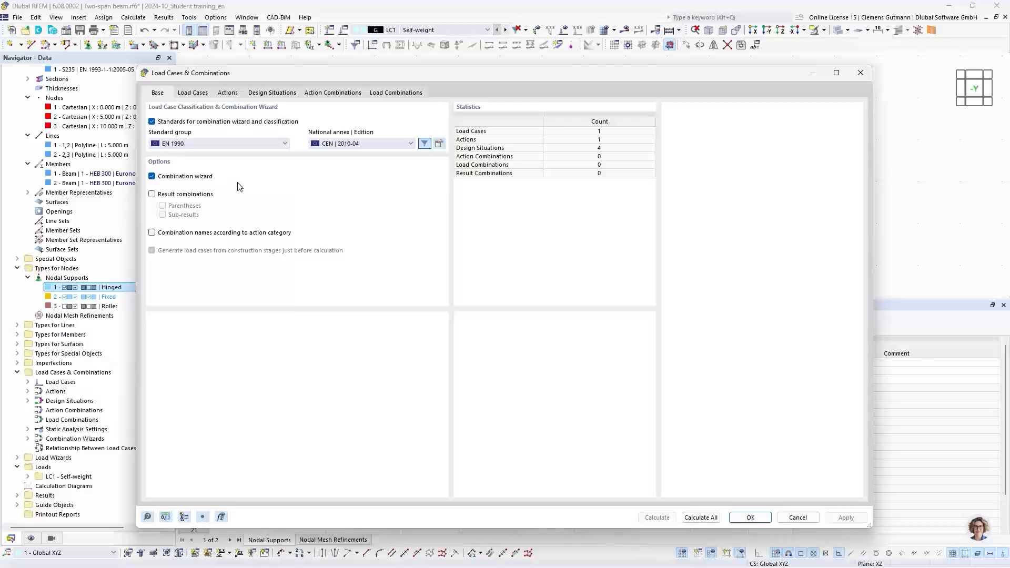
{"action": "left_click", "coordinate": [199, 95]}
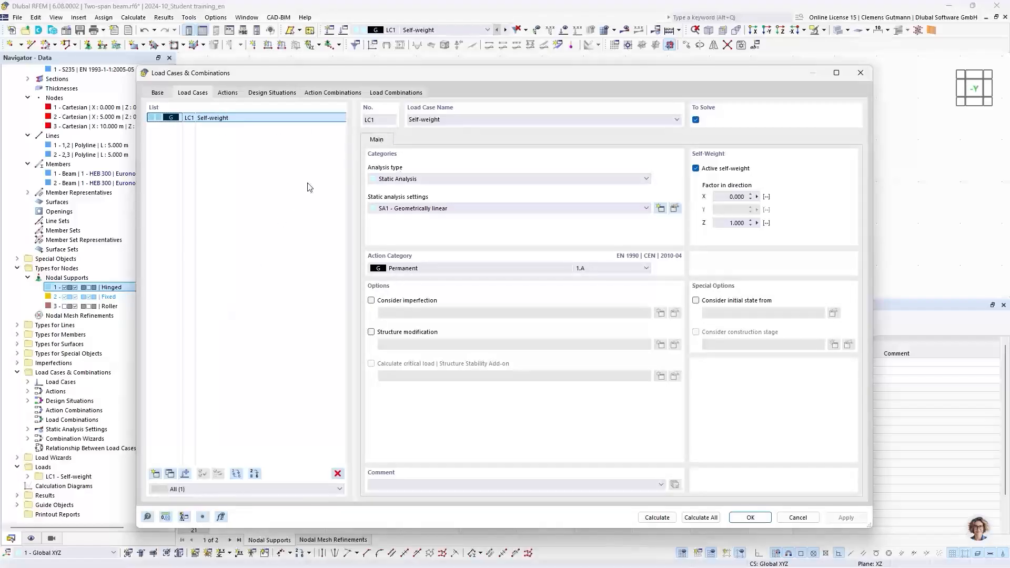
- Create load case LC2 named "Imposed load left" with action category Imposed loads - category A: domestic, residential areas
{"action": "left_click", "coordinate": [156, 475]}
{"action": "left_click", "coordinate": [421, 120]}
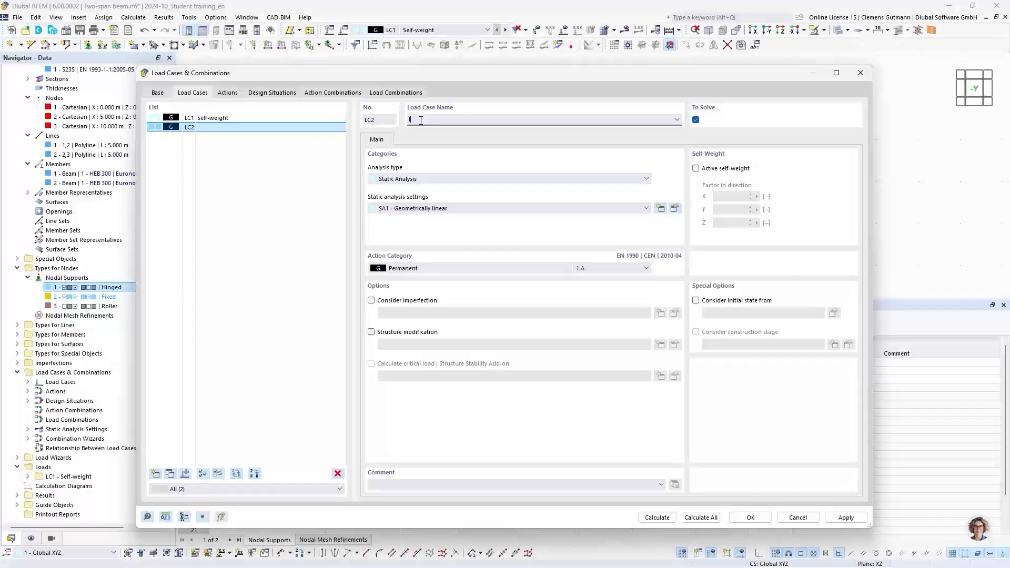
{"action": "type", "text": "Impl"}
{"action": "type", "text": "osed"}
{"action": "type", "text": " load"}
{"action": "type", "text": " left"}
{"action": "key", "text": "Tab"}
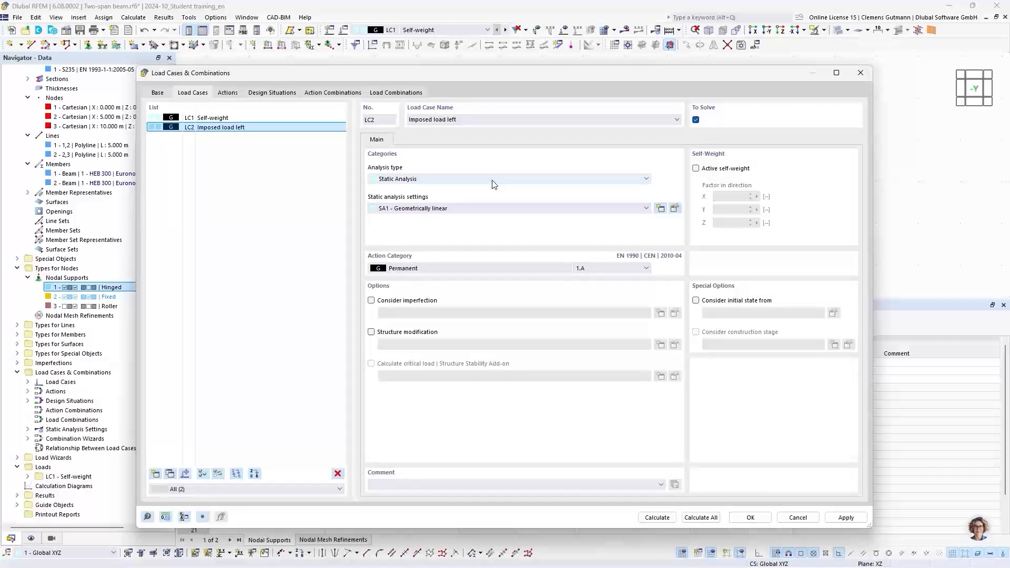
{"action": "left_click", "coordinate": [413, 269]}
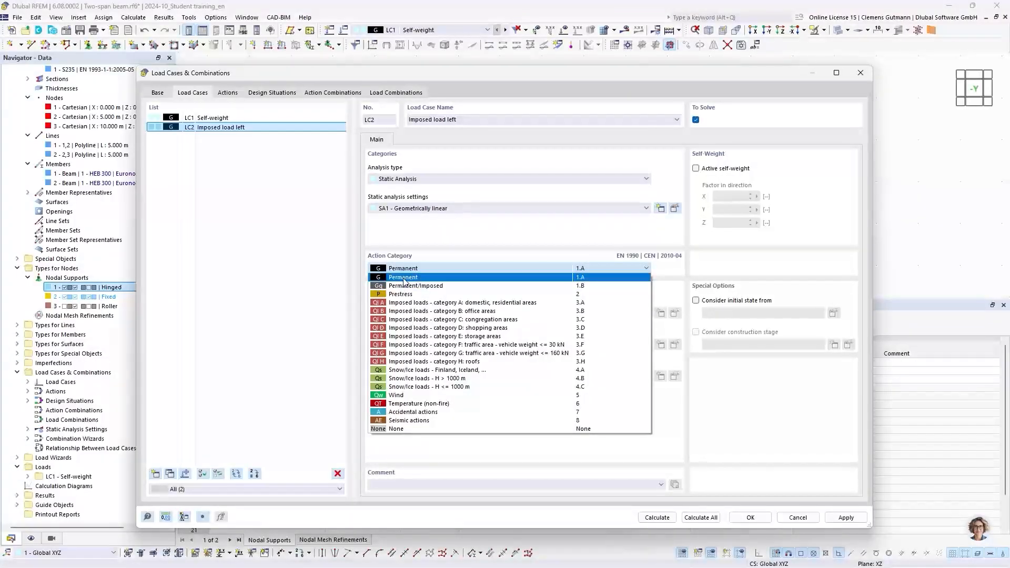
{"action": "left_click", "coordinate": [414, 303]}
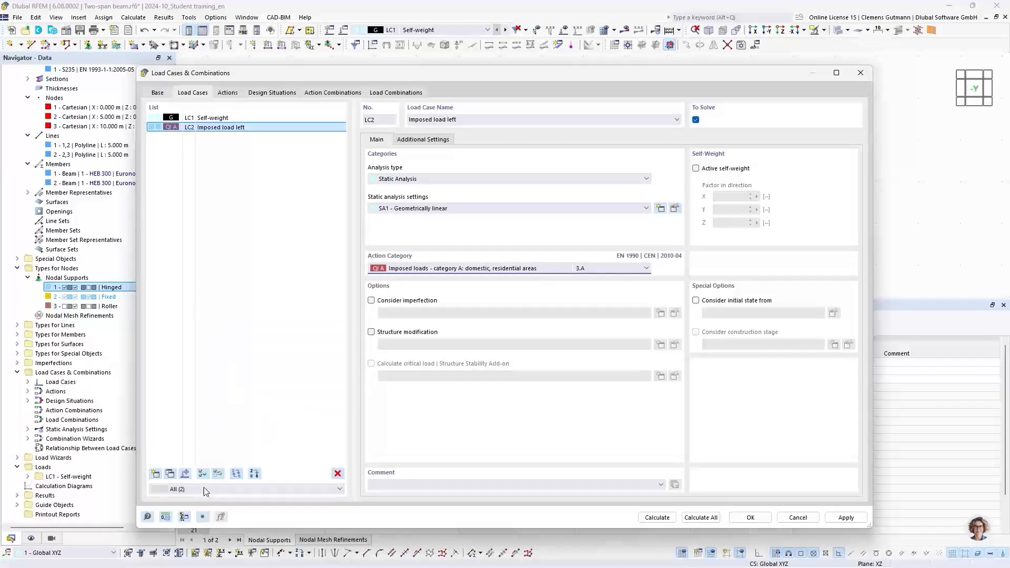
- Copy load case LC2 as LC3 and rename the copy "Imposed load right"
{"action": "left_click", "coordinate": [170, 474]}
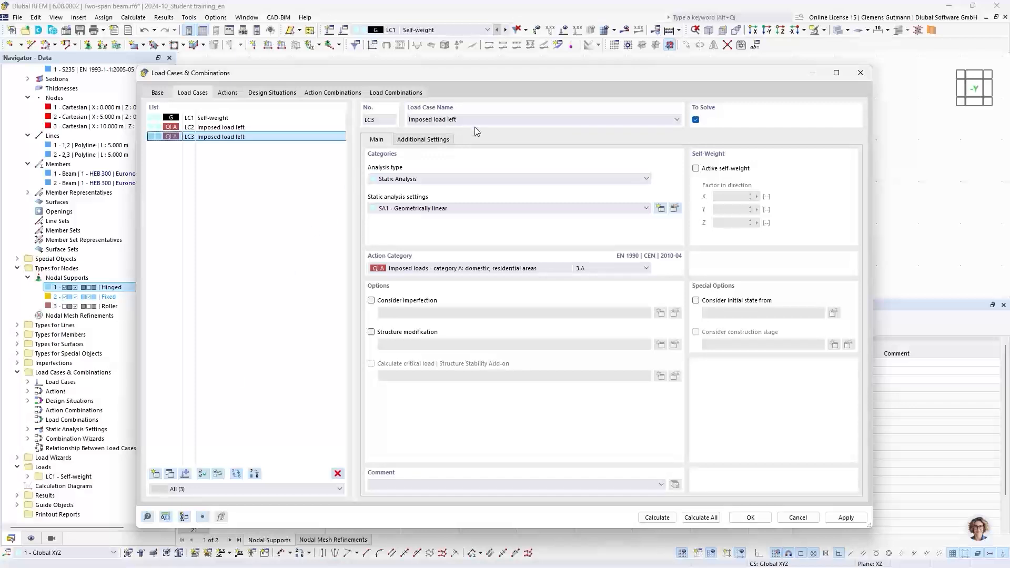
{"action": "double_click", "coordinate": [453, 120]}
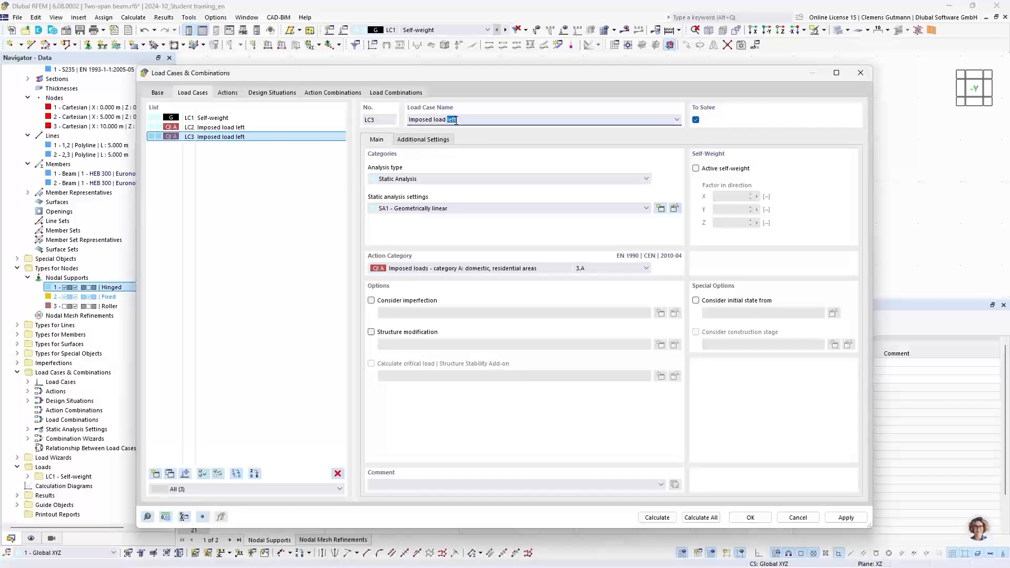
{"action": "type", "text": "right"}
{"action": "key", "text": "Tab"}
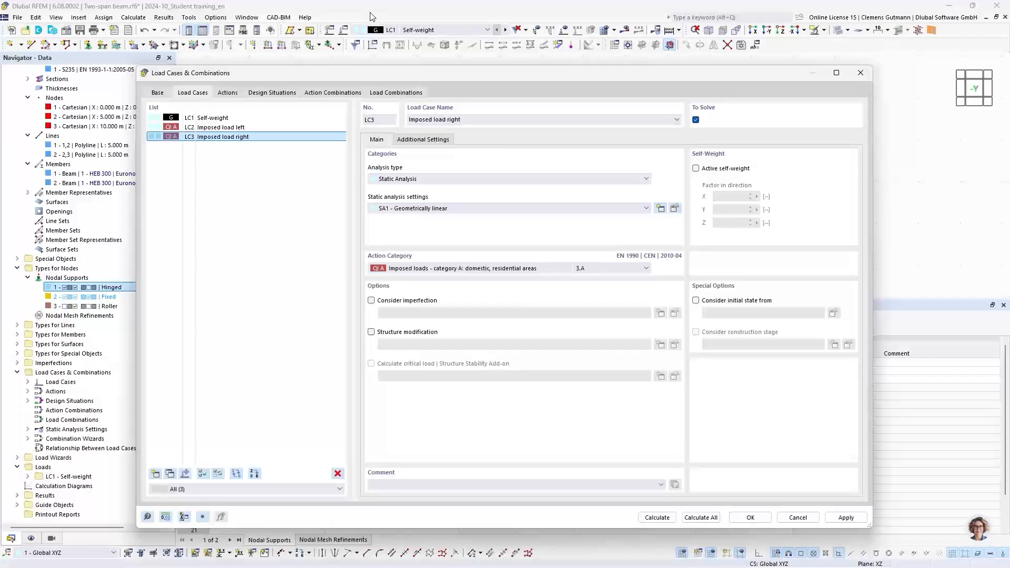
- Examine actions A1 Permanent and A2 Imposed loads - category A, including their settings and assigned load cases
{"action": "left_click", "coordinate": [227, 94]}
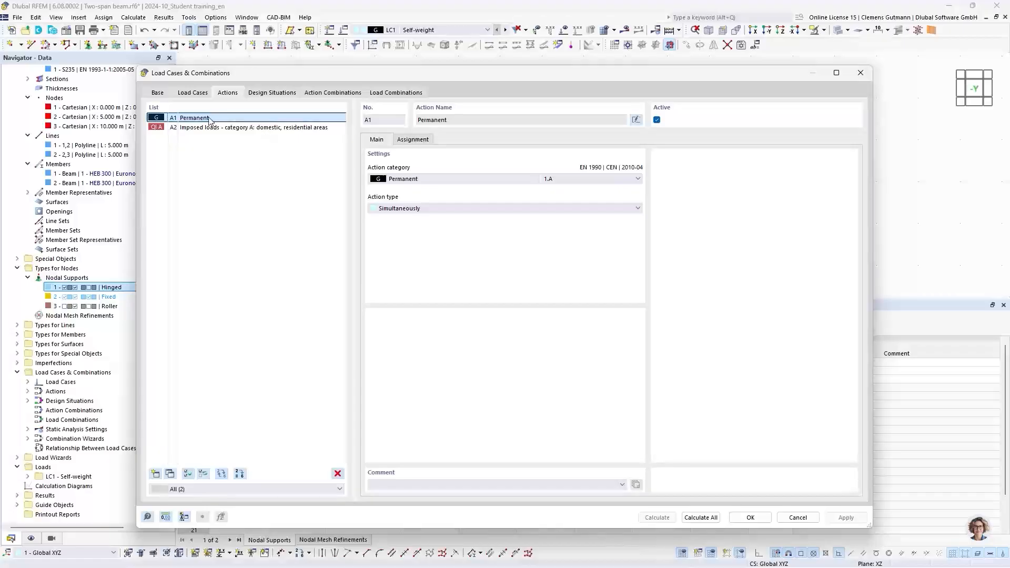
{"action": "left_click", "coordinate": [411, 140]}
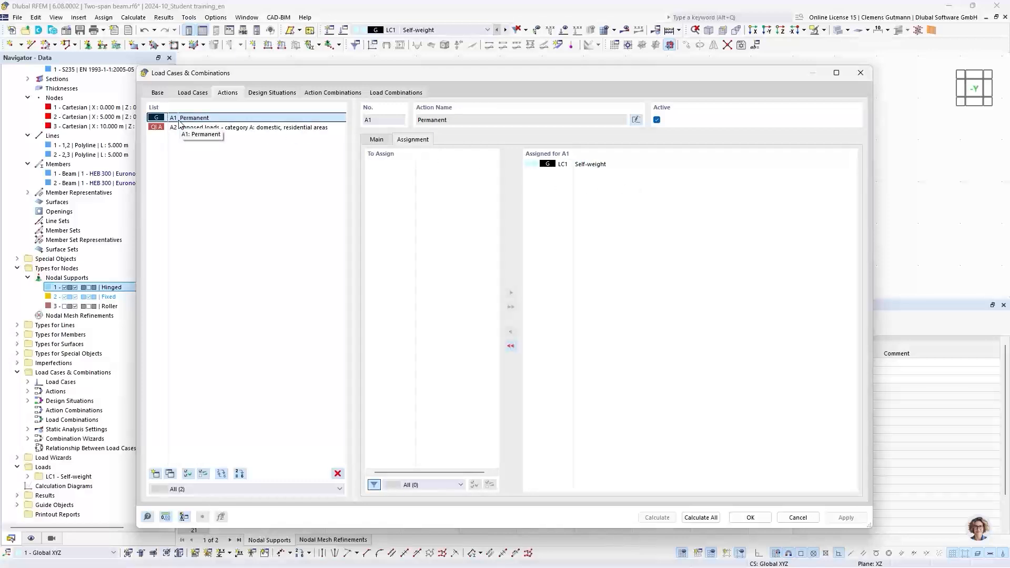
{"action": "left_click", "coordinate": [194, 128]}
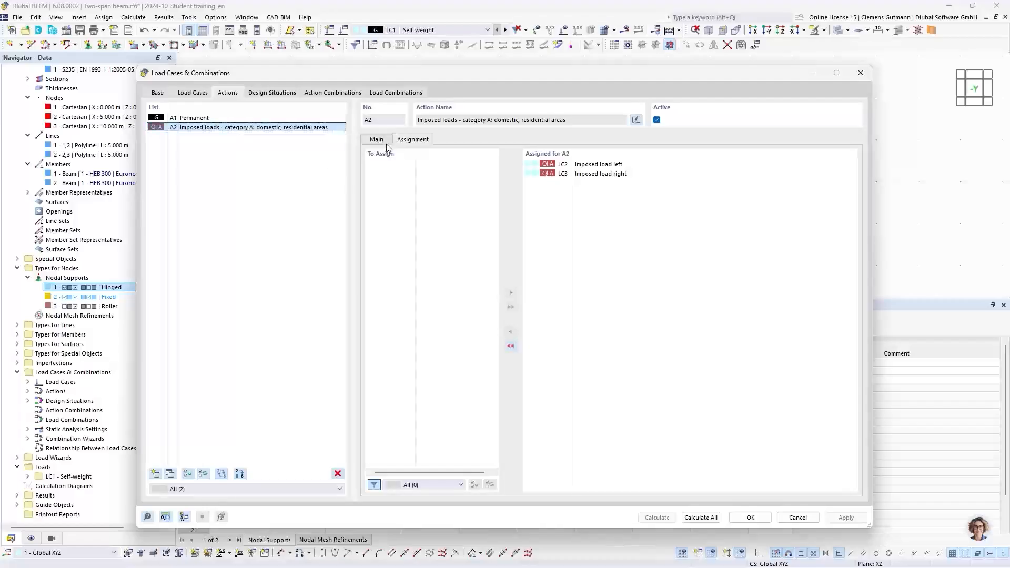
{"action": "left_click", "coordinate": [383, 143]}
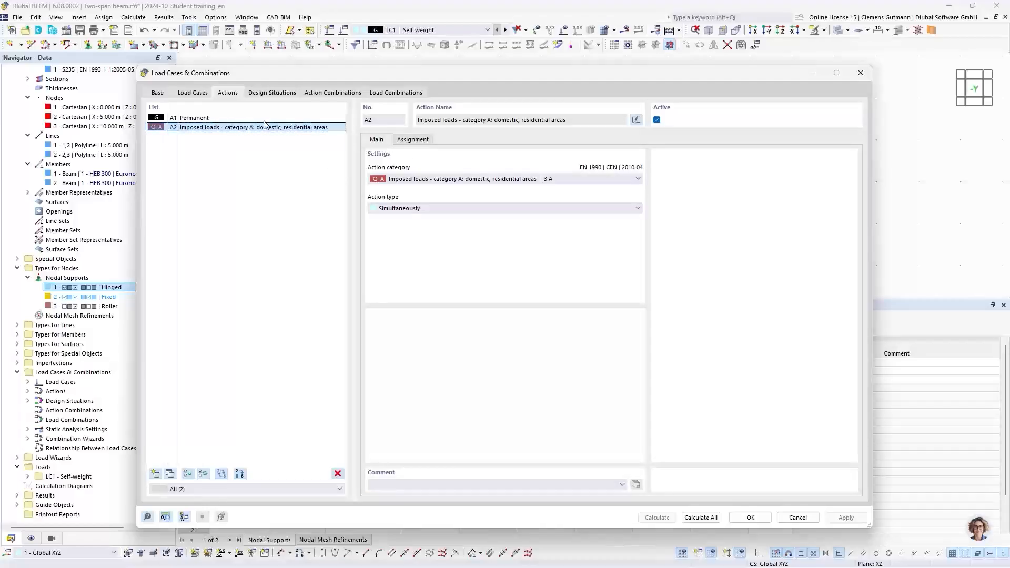
{"action": "left_click", "coordinate": [211, 120]}
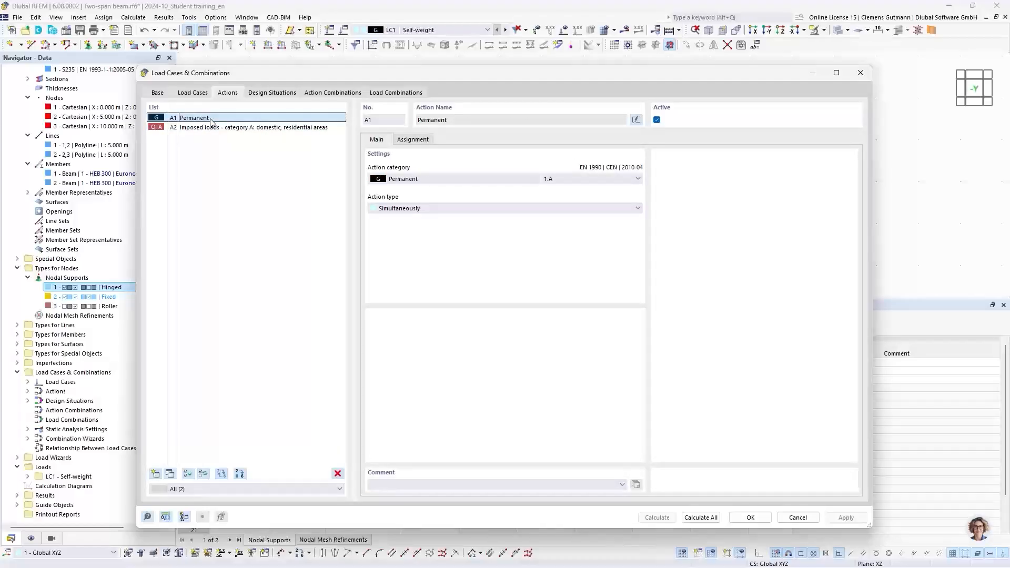
- Review the available action types for action A1 Permanent and keep Simultaneously
{"action": "left_click", "coordinate": [405, 210]}
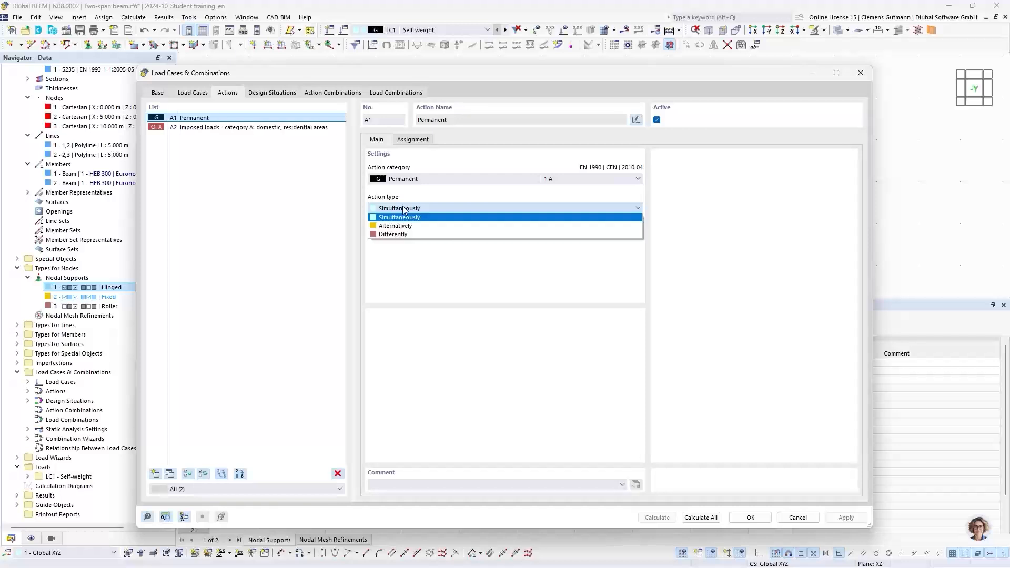
{"action": "left_click", "coordinate": [403, 209]}
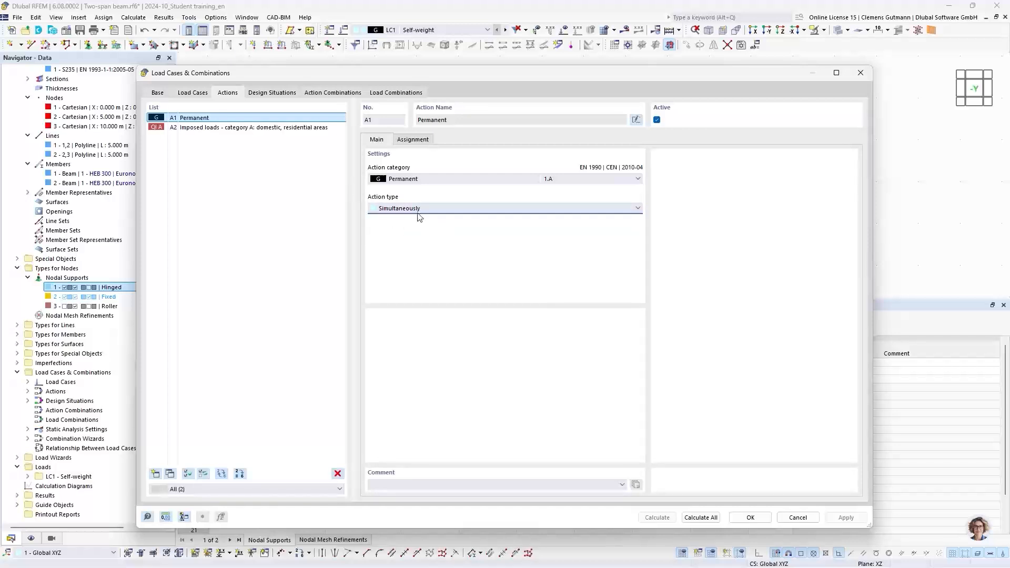
{"action": "left_click", "coordinate": [415, 211]}
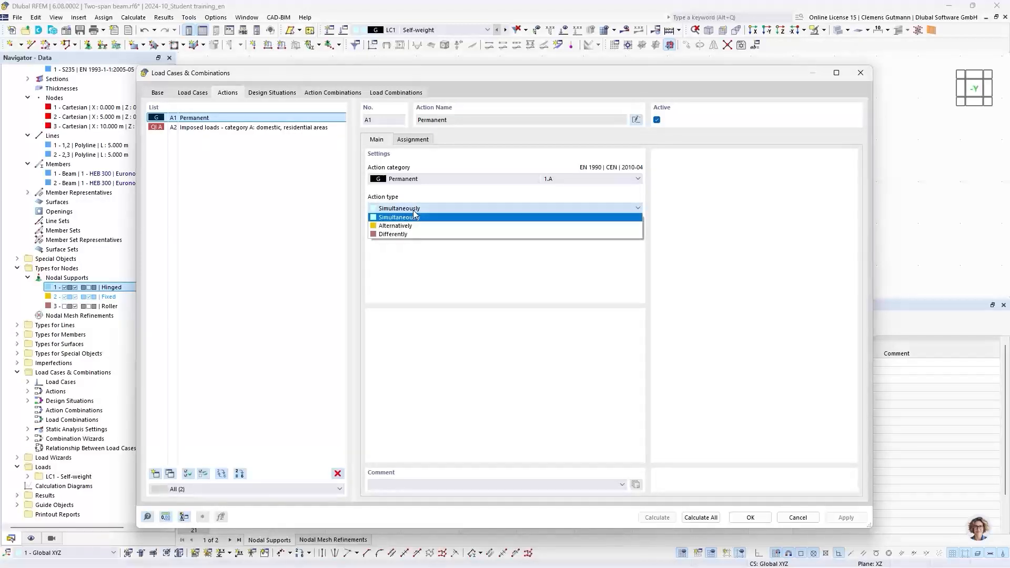
{"action": "left_click", "coordinate": [415, 216]}
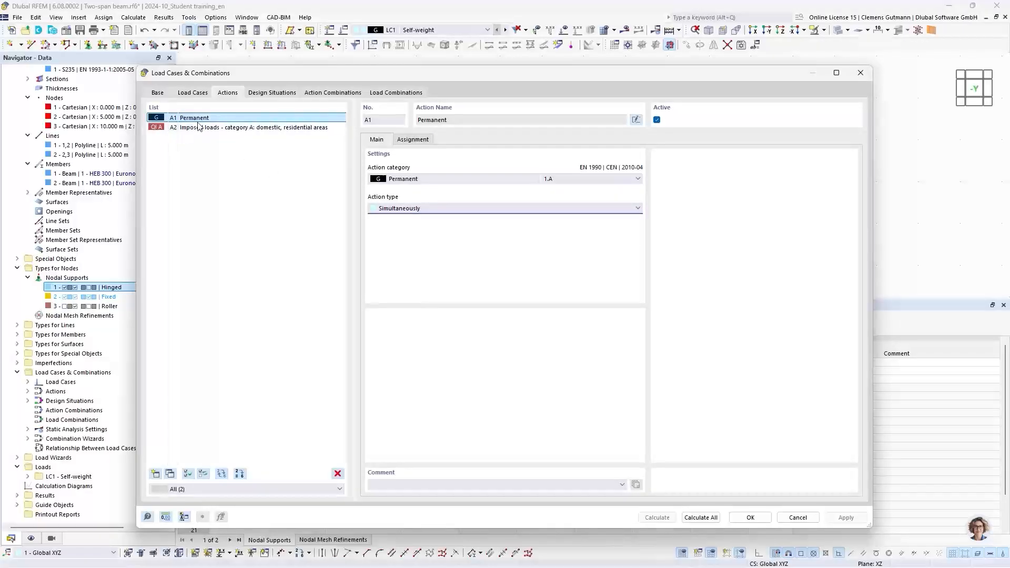
- Compare the load cases assigned to A1 and A2, and keep the action type of A2 as Simultaneously
{"action": "left_click", "coordinate": [413, 140]}
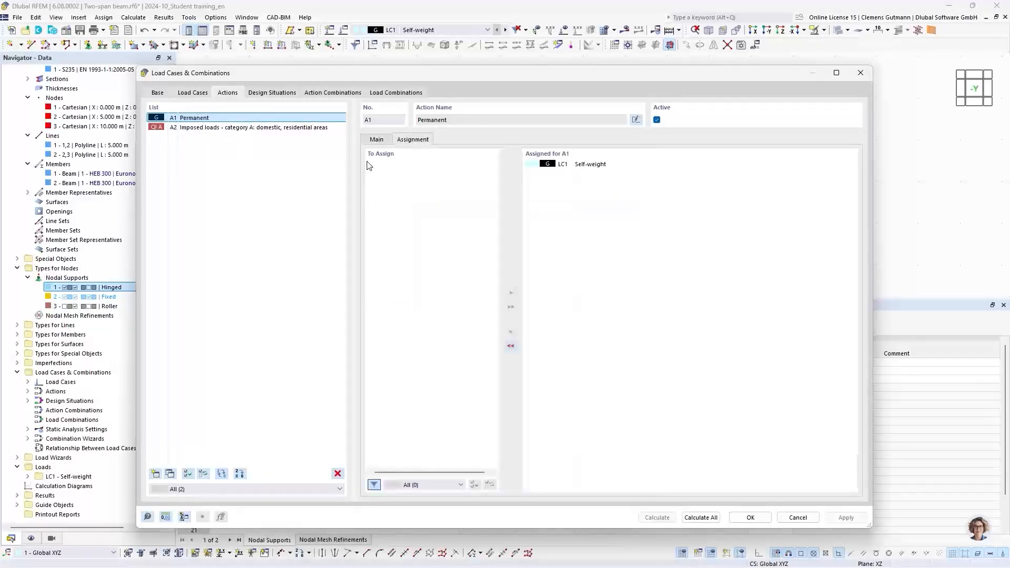
{"action": "left_click", "coordinate": [203, 127]}
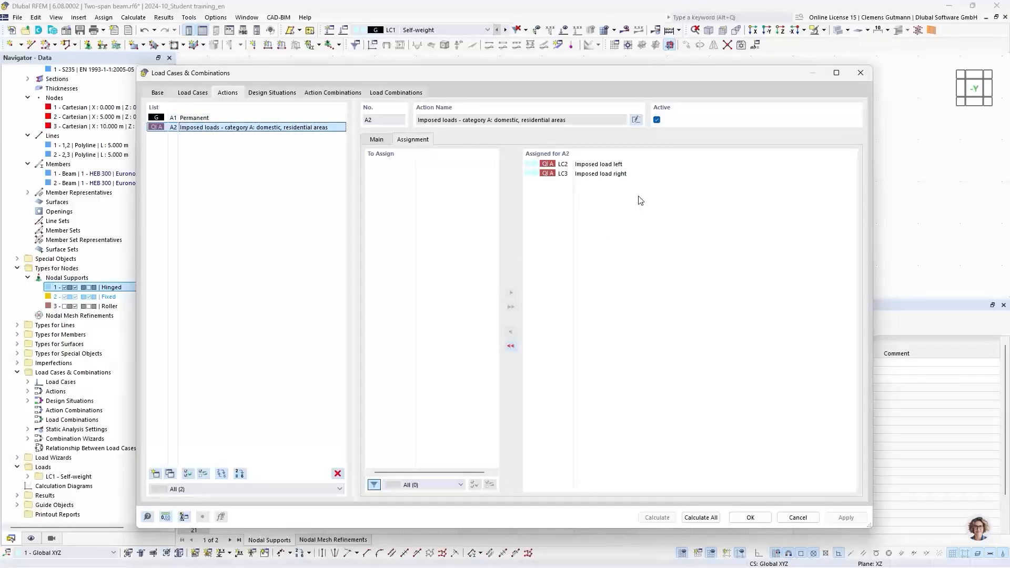
{"action": "left_click", "coordinate": [386, 140]}
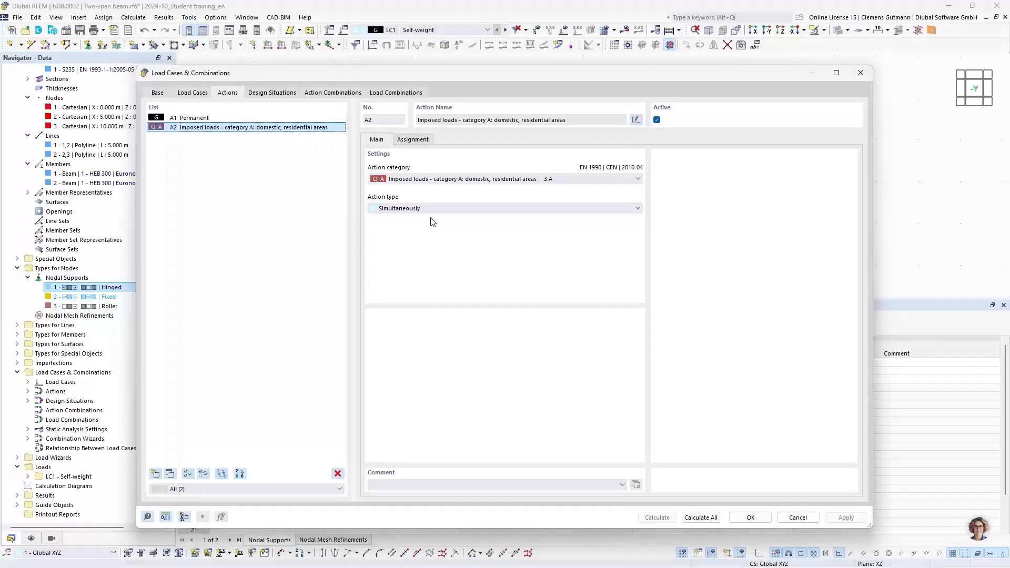
{"action": "left_click", "coordinate": [441, 209]}
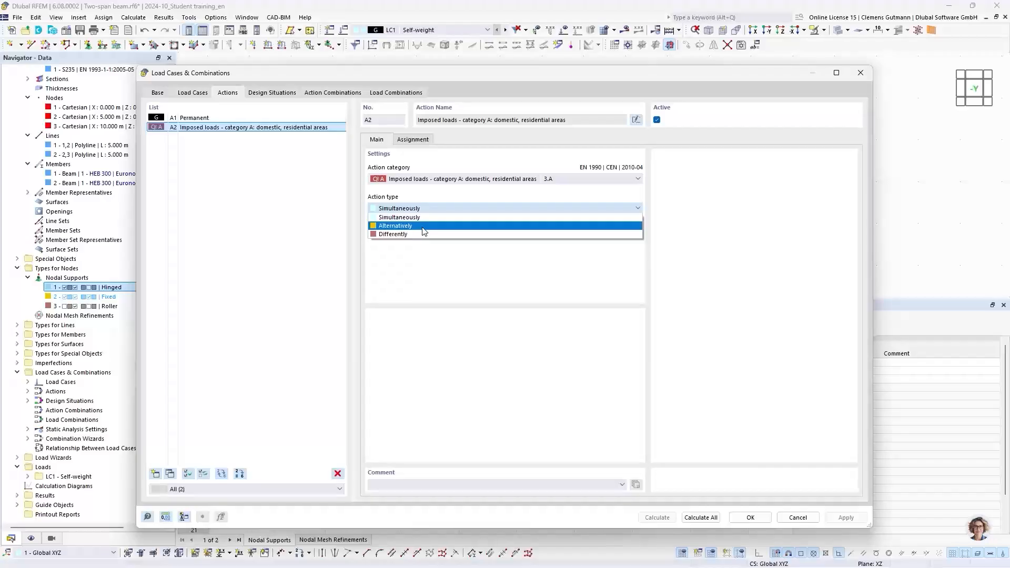
{"action": "left_click", "coordinate": [434, 218]}
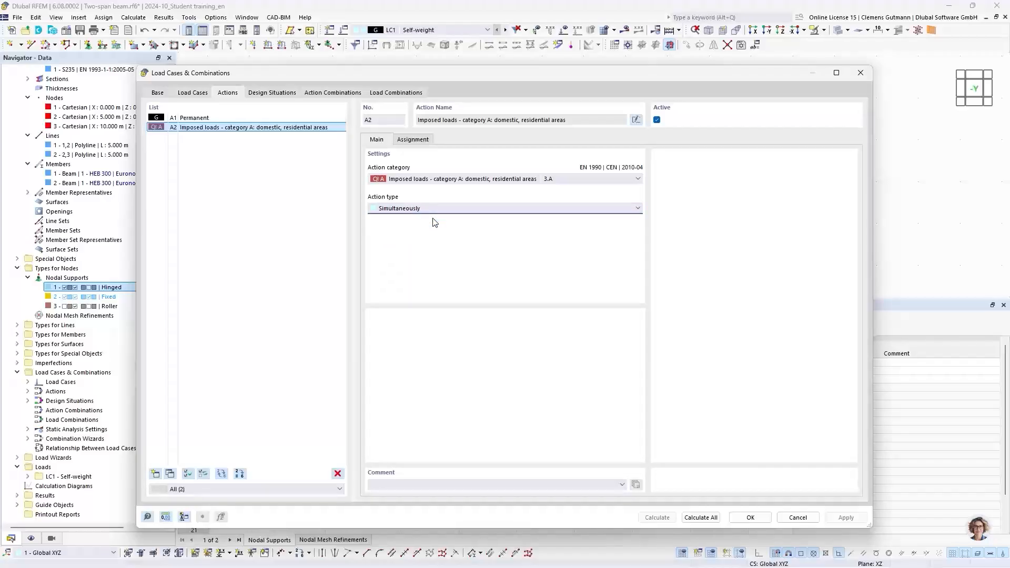
- Review the design situations and the generated action combinations, including AC3 of the SLS characteristic situation
{"action": "left_click", "coordinate": [272, 93]}
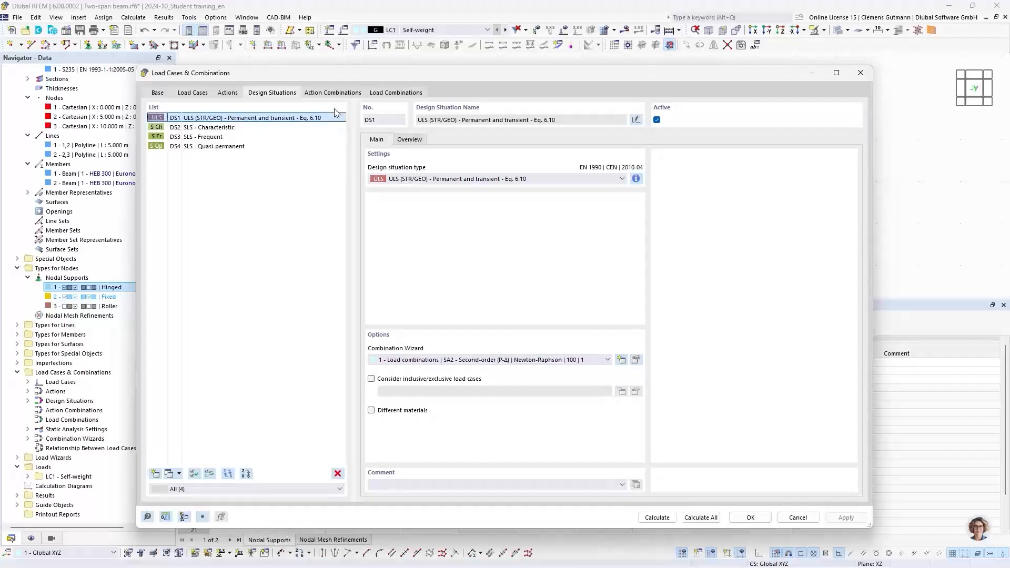
{"action": "left_click", "coordinate": [341, 95]}
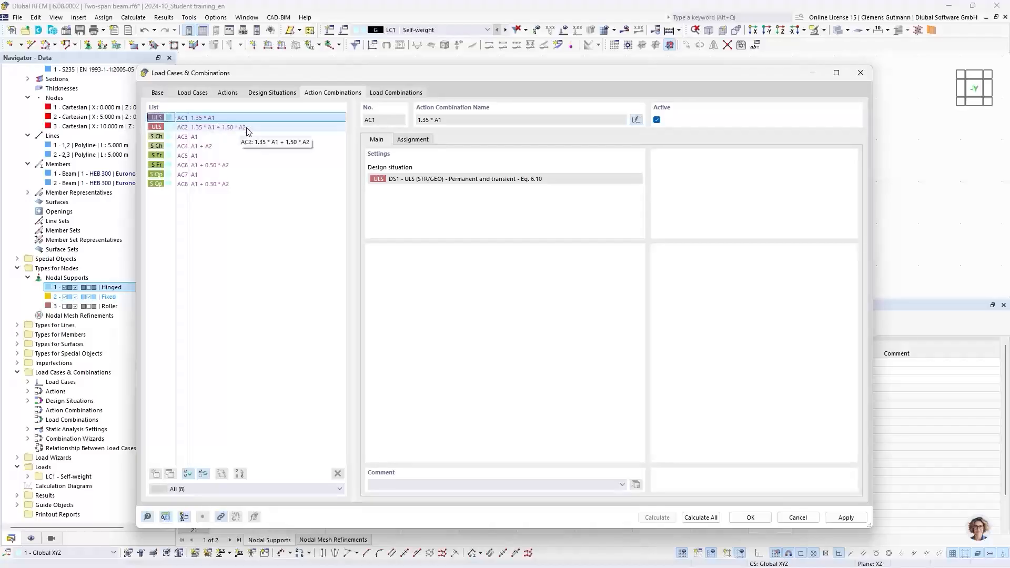
{"action": "left_click", "coordinate": [196, 137]}
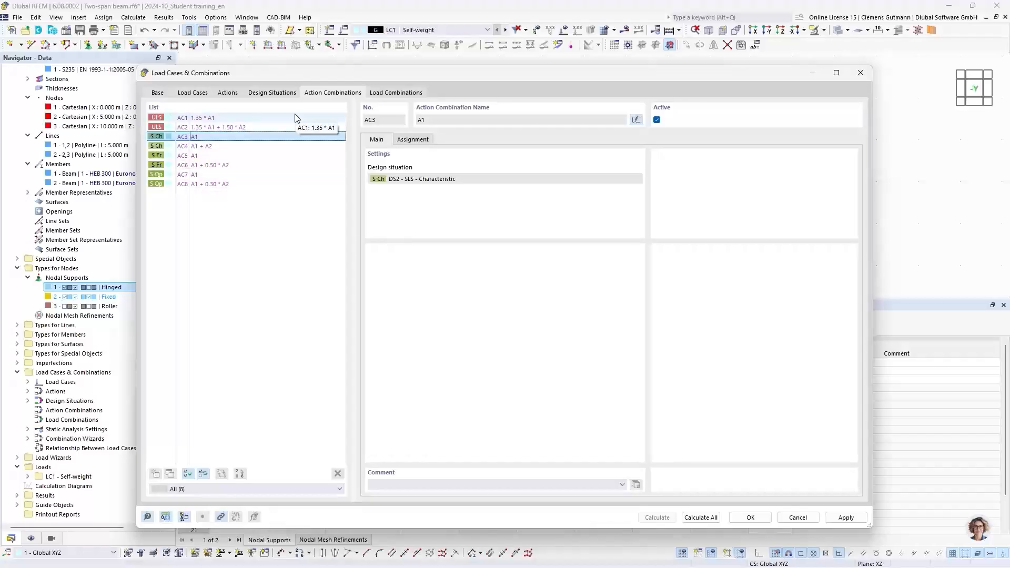
- Examine the load cases and factors assigned to load combinations CO1 through CO4
{"action": "left_click", "coordinate": [392, 94]}
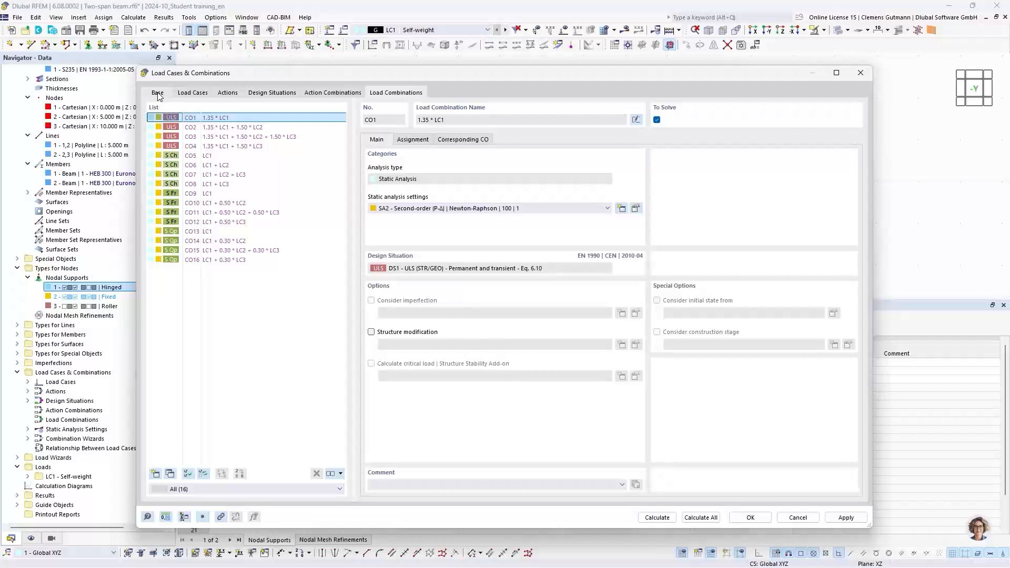
{"action": "left_click", "coordinate": [413, 140]}
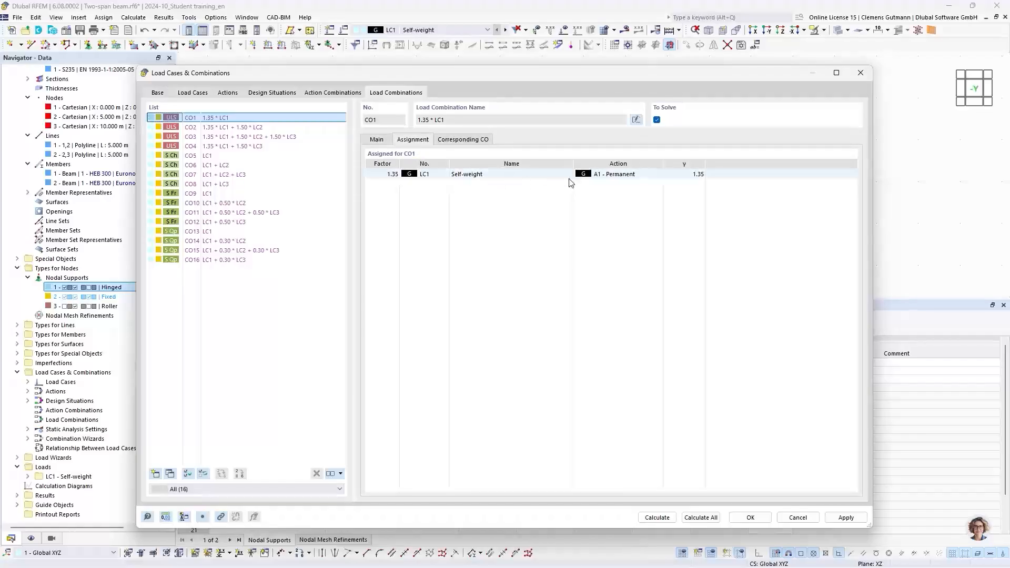
{"action": "left_click", "coordinate": [232, 132]}
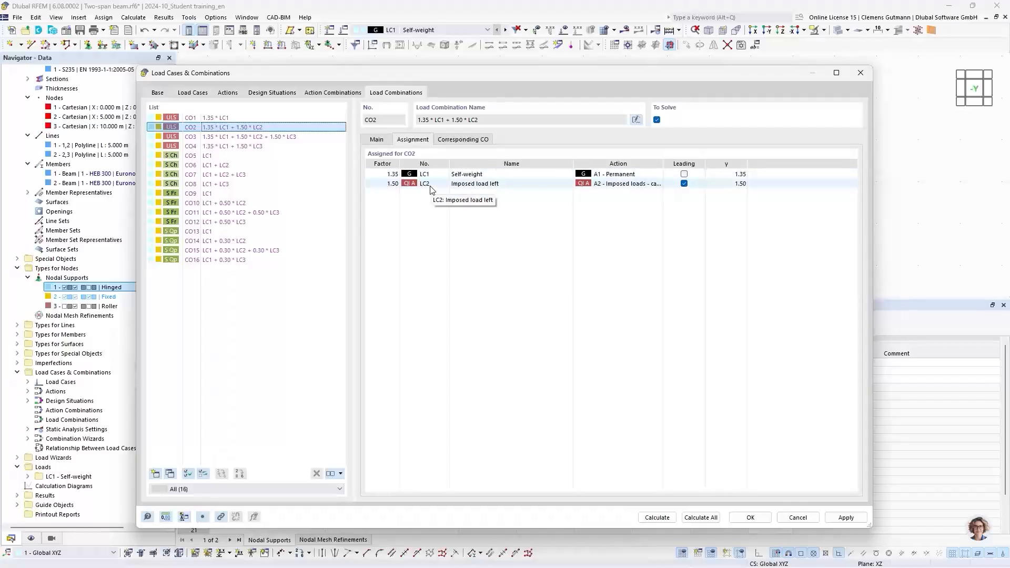
{"action": "left_click", "coordinate": [237, 141]}
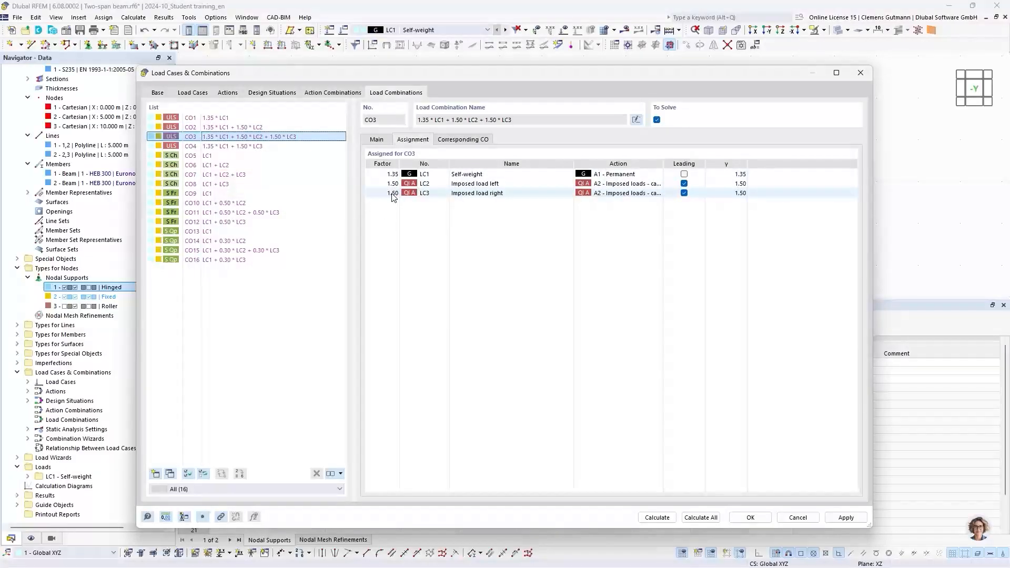
{"action": "left_click", "coordinate": [256, 147]}
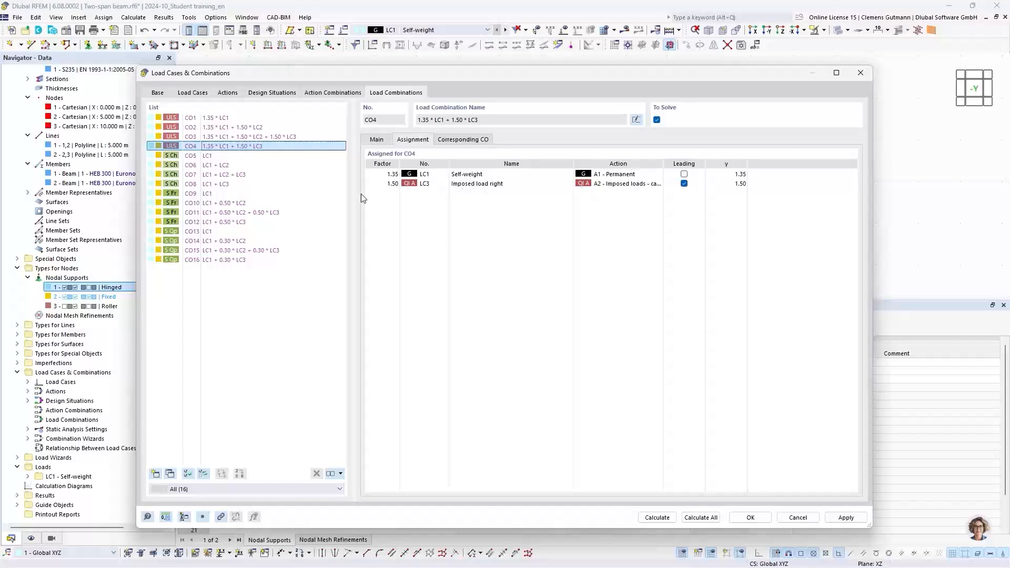
- Set the action type of A2 to Alternatively and check how the load combinations are formed, including the assignment of CO2
{"action": "left_click", "coordinate": [228, 93]}
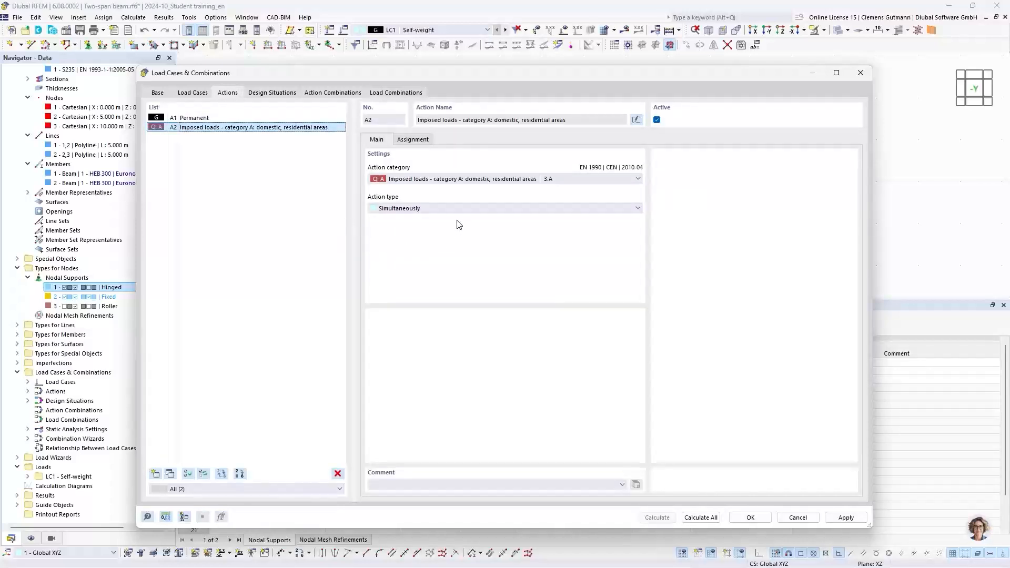
{"action": "left_click", "coordinate": [403, 210]}
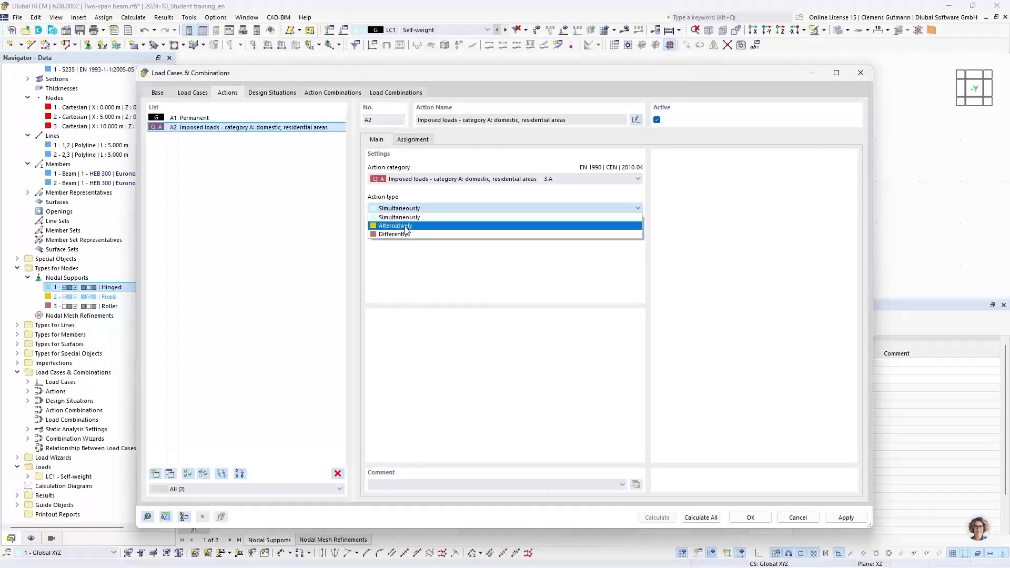
{"action": "left_click", "coordinate": [406, 226]}
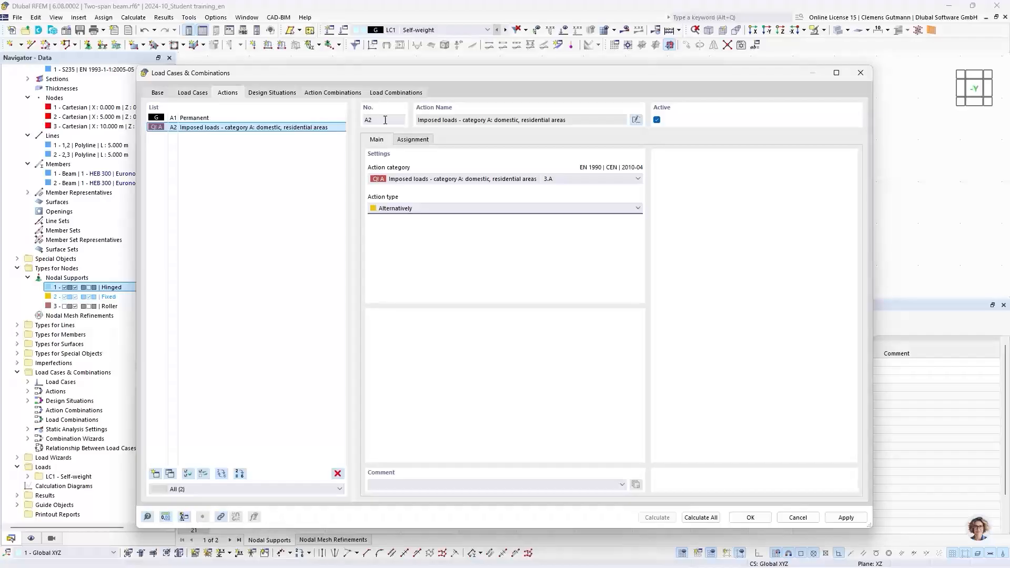
{"action": "left_click", "coordinate": [378, 93]}
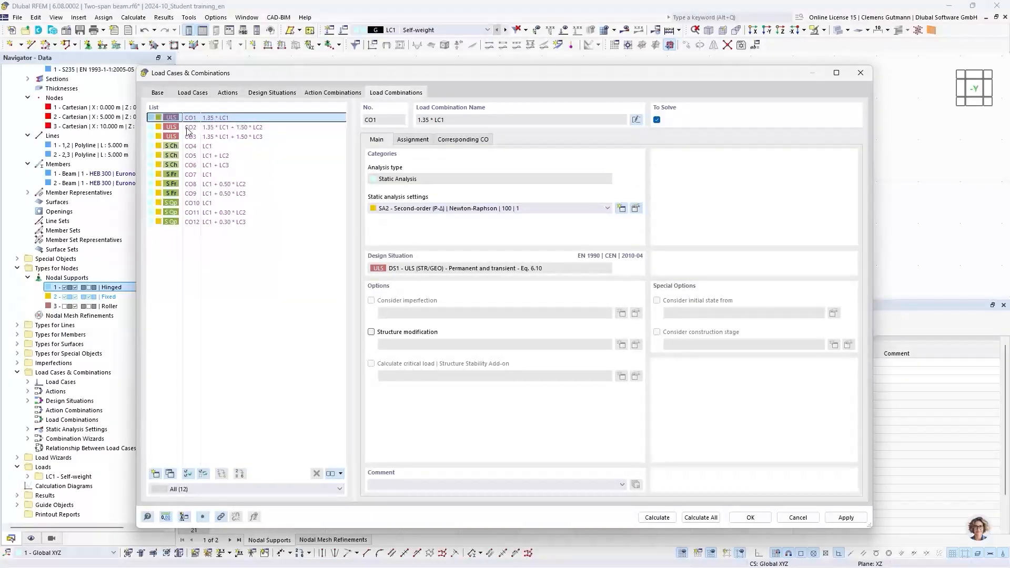
{"action": "left_click", "coordinate": [252, 127]}
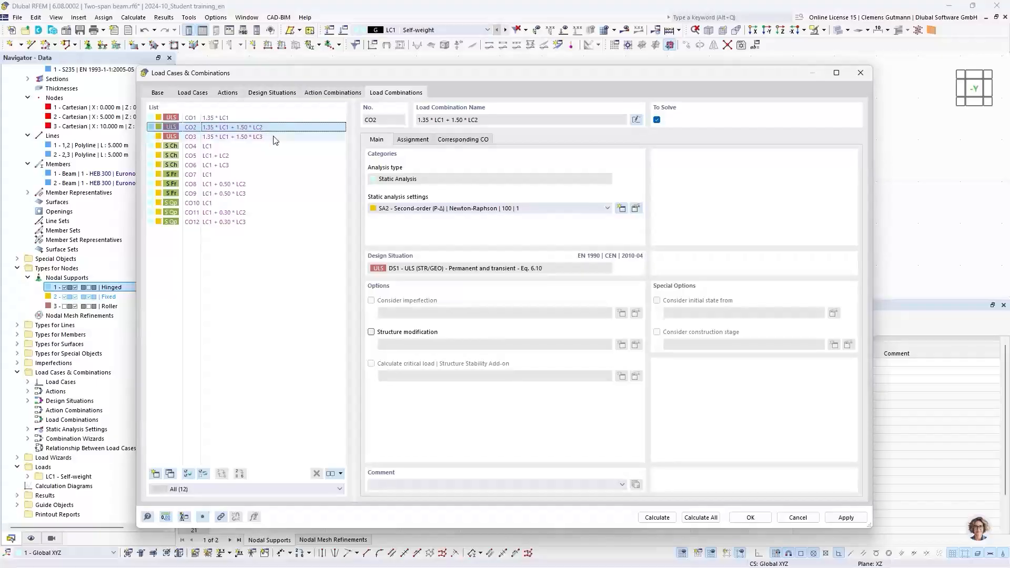
{"action": "left_click", "coordinate": [413, 140]}
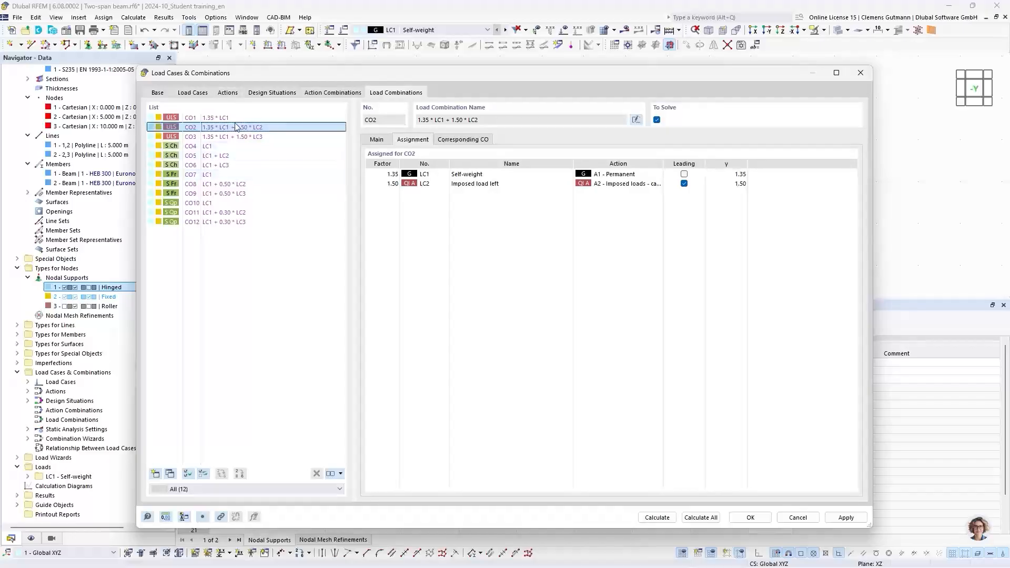
- Set the action type of A2 Imposed loads back to Simultaneously
{"action": "left_click", "coordinate": [228, 92]}
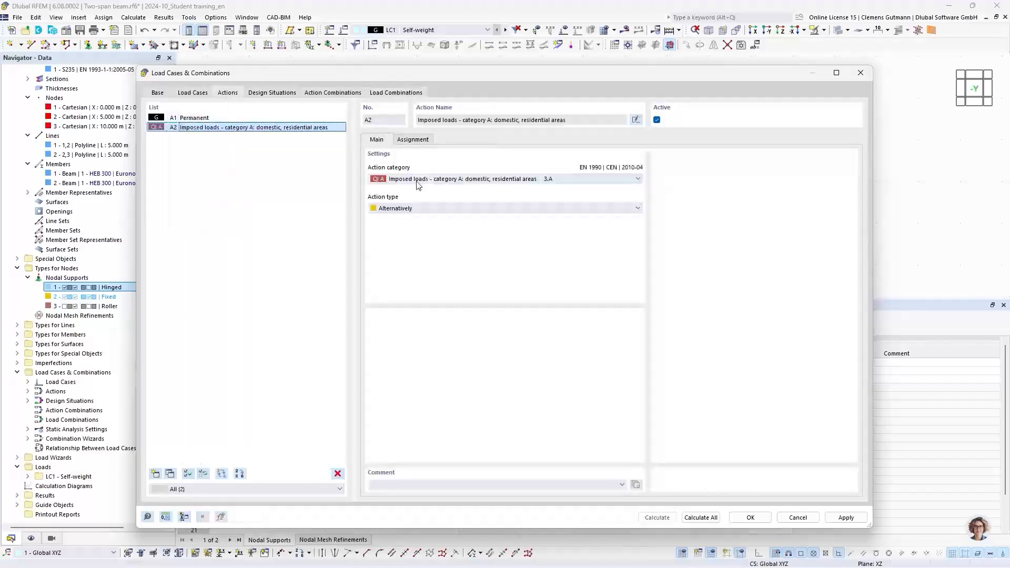
{"action": "left_click", "coordinate": [420, 208]}
{"action": "left_click", "coordinate": [400, 226]}
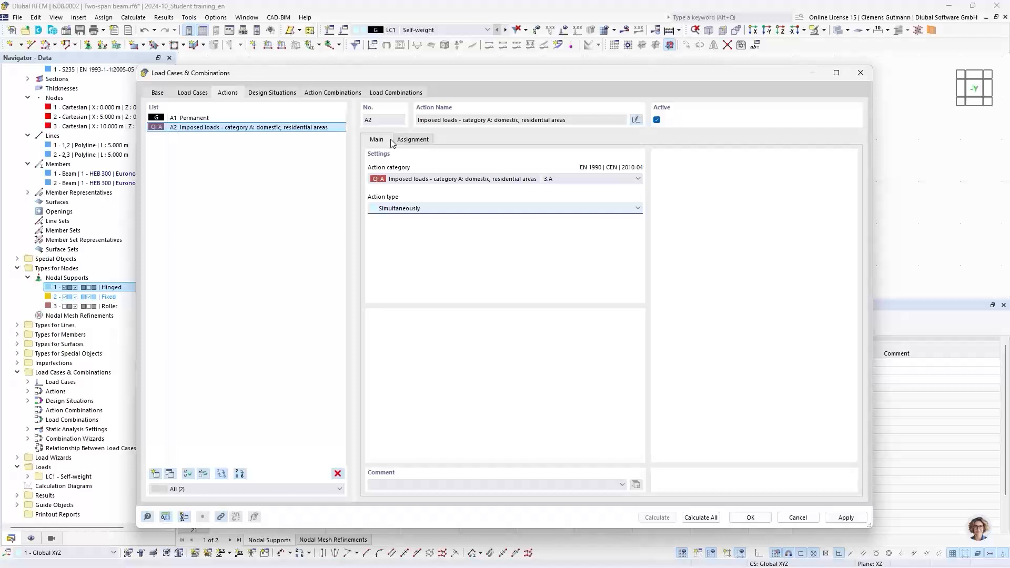
- Regenerate and review load combinations CO1 to CO4, and accept the load case and combination settings
{"action": "left_click", "coordinate": [396, 92]}
{"action": "left_click", "coordinate": [279, 137]}
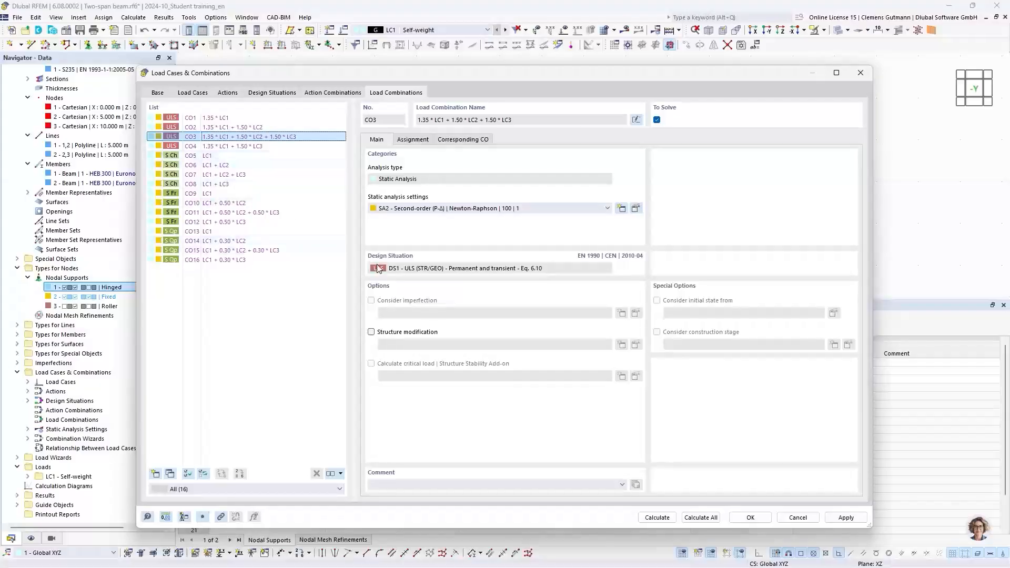
{"action": "left_click", "coordinate": [214, 119]}
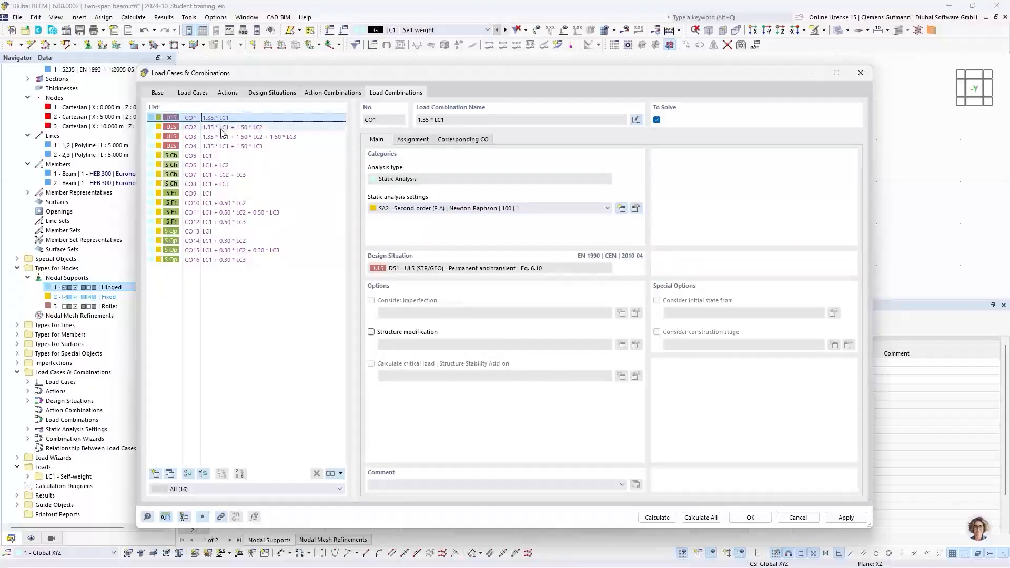
{"action": "left_click", "coordinate": [221, 127]}
{"action": "left_click", "coordinate": [225, 138]}
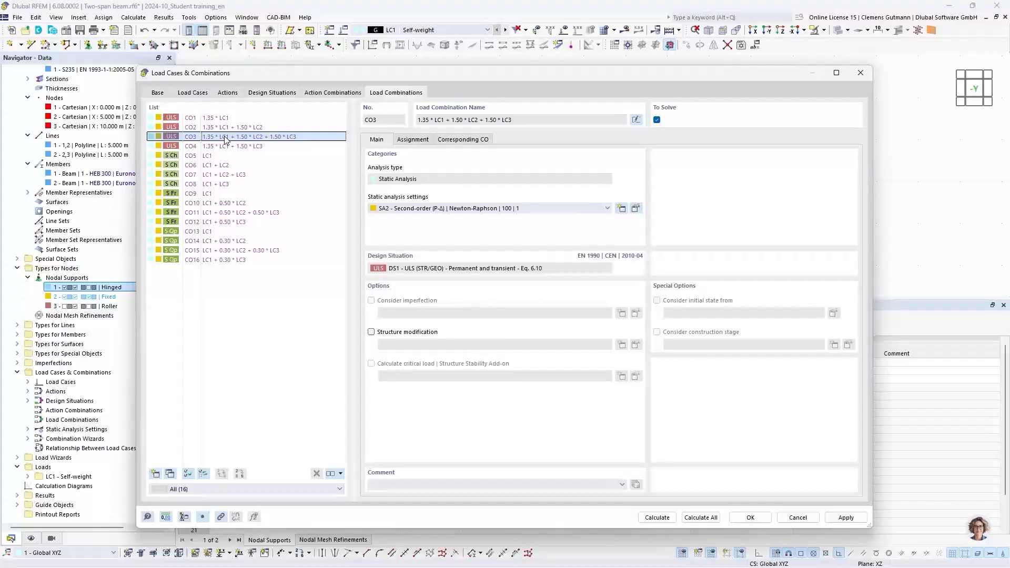
{"action": "left_click", "coordinate": [232, 147]}
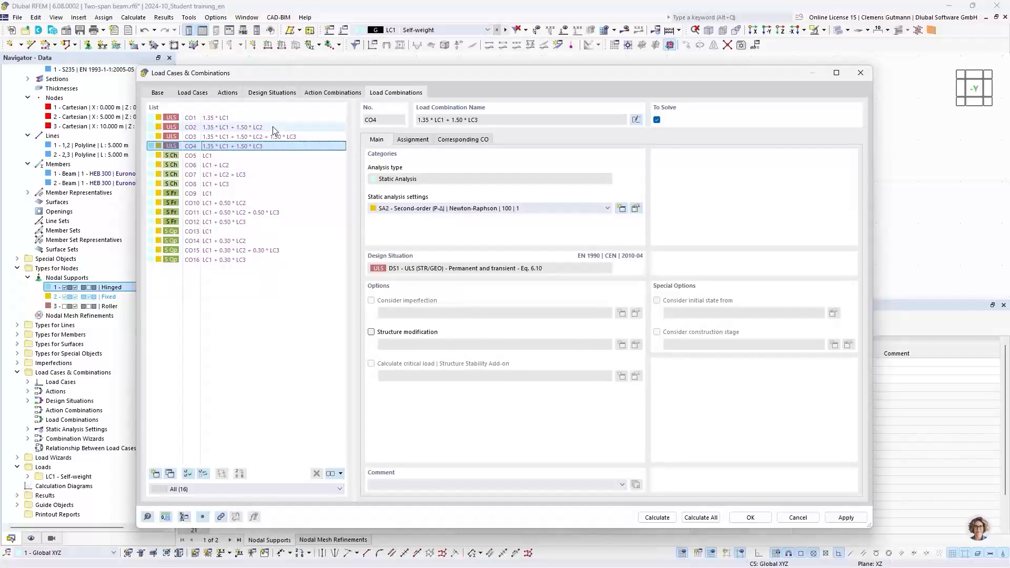
{"action": "left_click", "coordinate": [751, 518]}
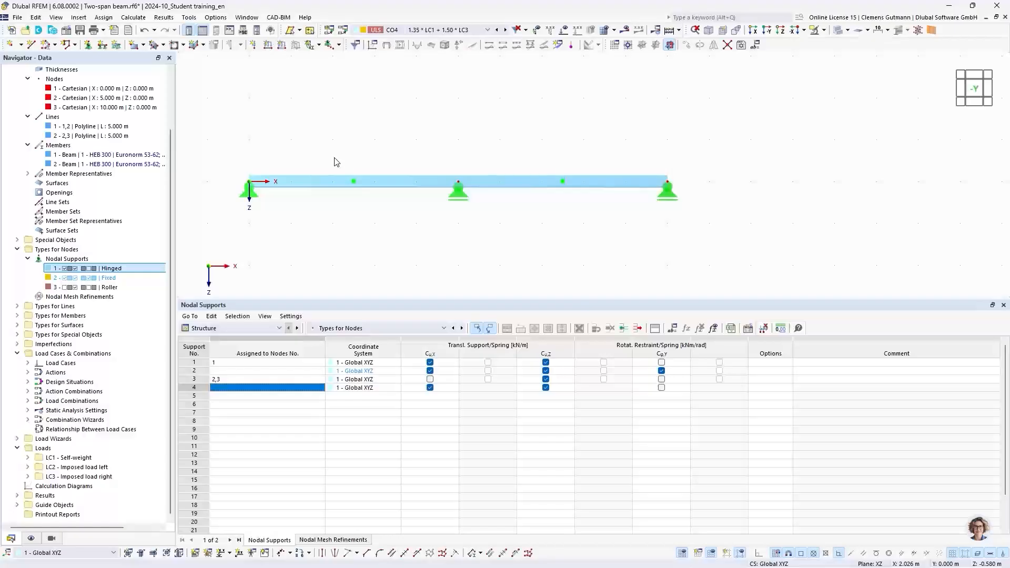
- Start a new uniform force member load in LC1 - Self-weight and assign it to members 1 and 2
{"action": "left_click", "coordinate": [282, 45]}
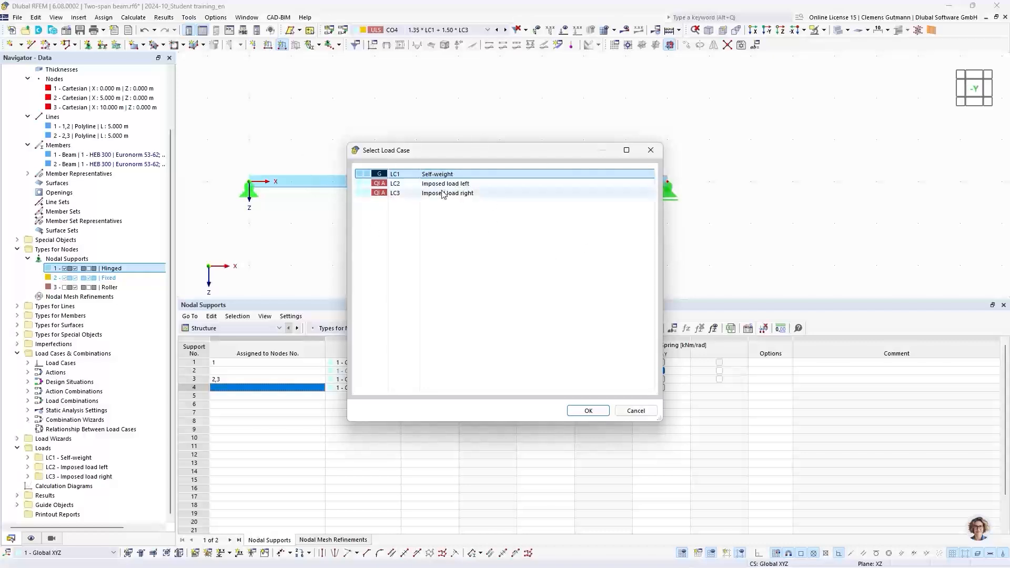
{"action": "left_click", "coordinate": [589, 410]}
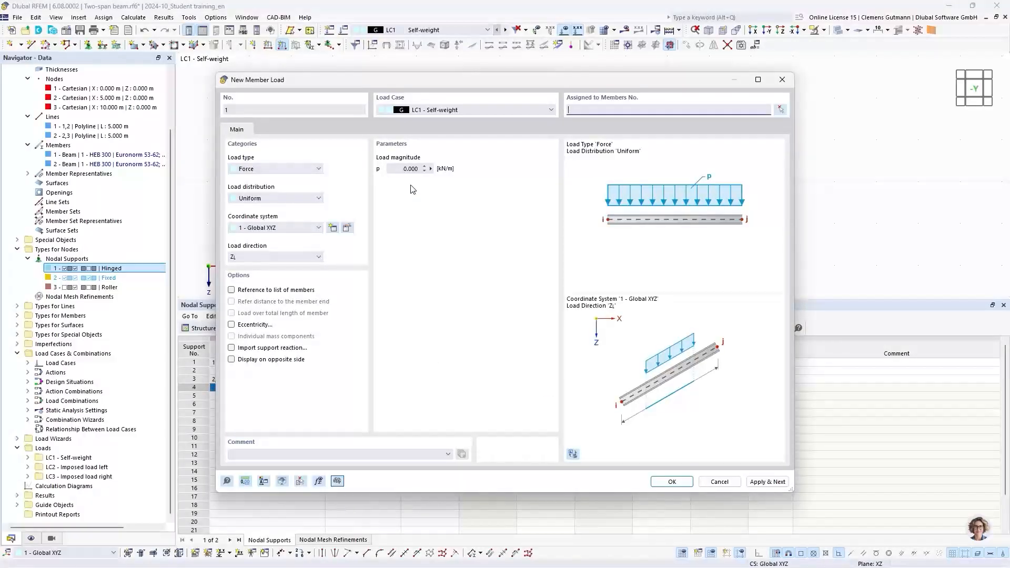
{"action": "left_click_drag", "start_coordinate": [606, 82], "coordinate": [461, 220]}
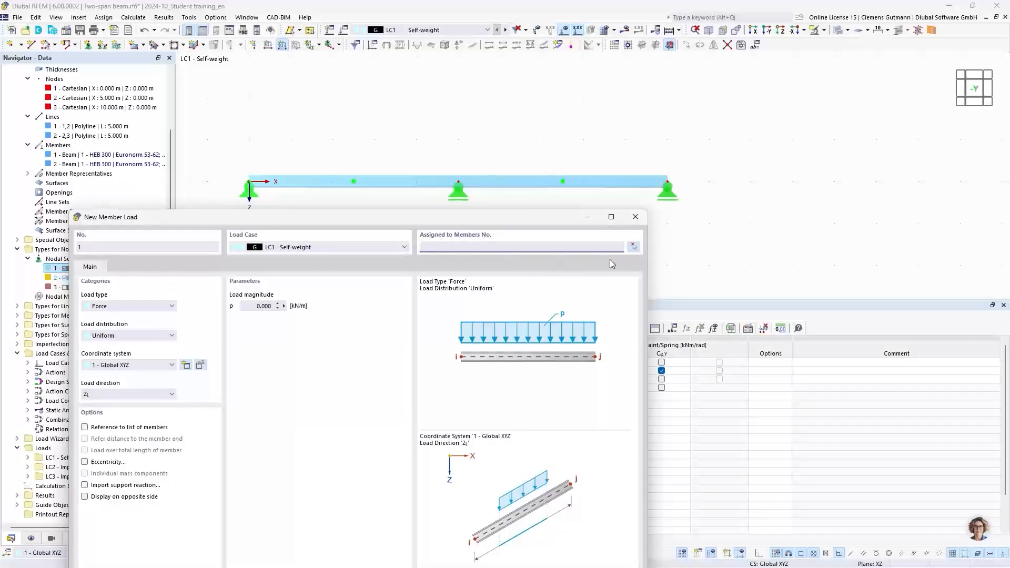
{"action": "left_click", "coordinate": [637, 251]}
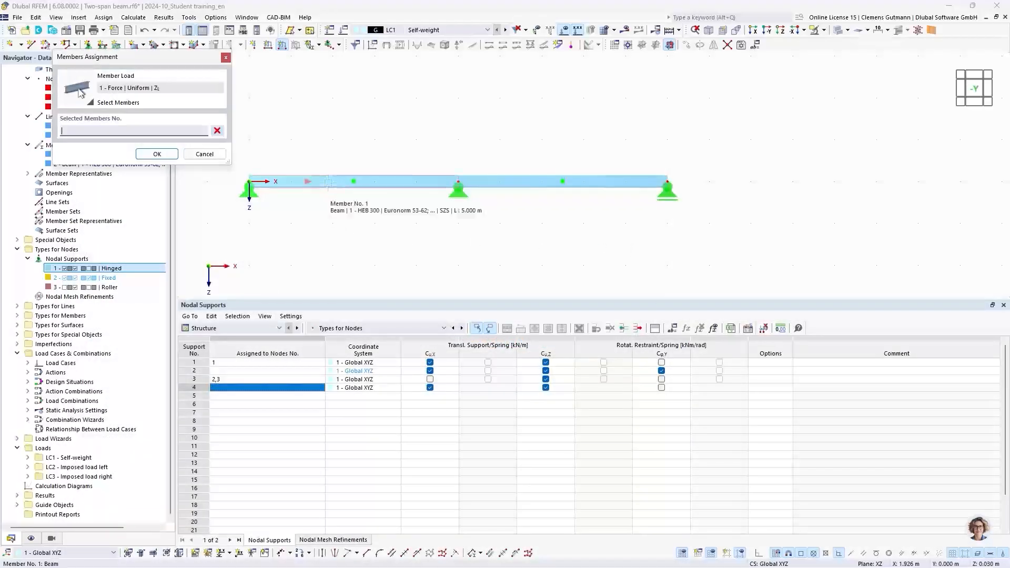
{"action": "left_click", "coordinate": [328, 182]}
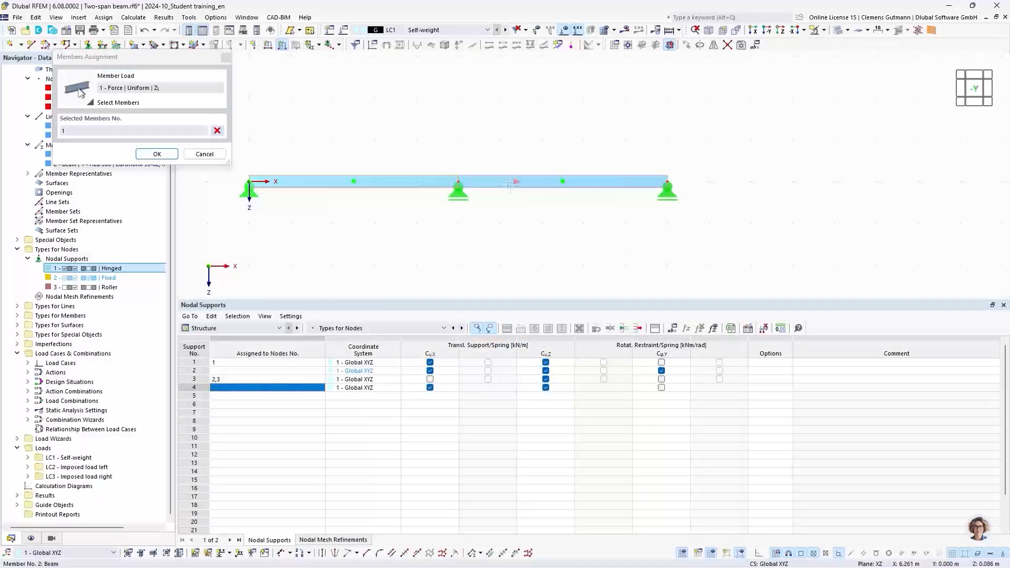
{"action": "left_click", "coordinate": [510, 183]}
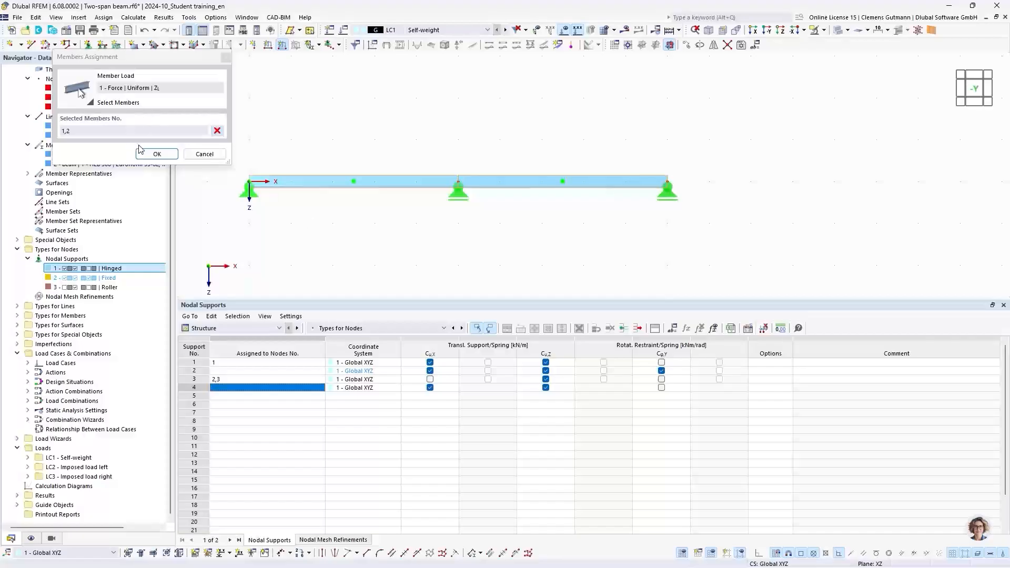
{"action": "left_click", "coordinate": [156, 154]}
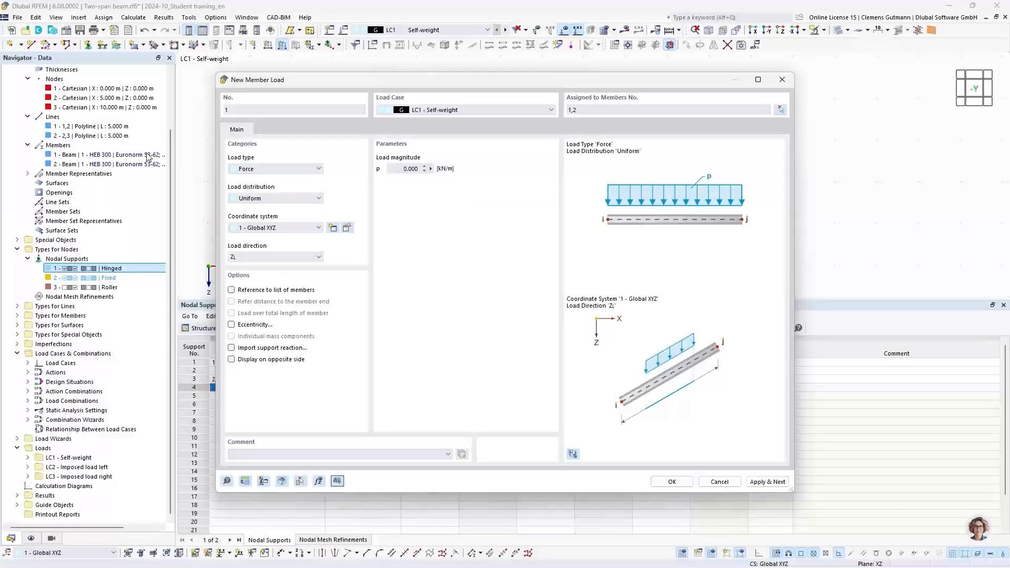
- Set the self-weight load magnitude to 2.5 kN/m and apply it, continuing with another member load
{"action": "left_click", "coordinate": [395, 169]}
{"action": "type", "text": "2.5"}
{"action": "key", "text": "Tab"}
{"action": "left_click", "coordinate": [767, 483]}
- Set the new member load to LC2 - Imposed load left with a magnitude of 5 kN/m and start its graphical member selection
{"action": "left_click", "coordinate": [443, 111]}
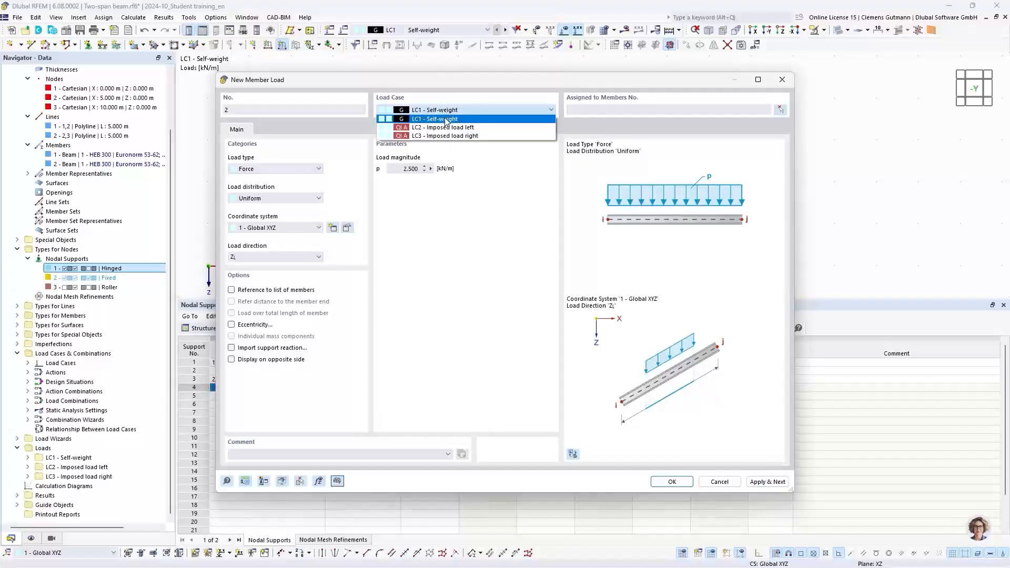
{"action": "left_click", "coordinate": [450, 128]}
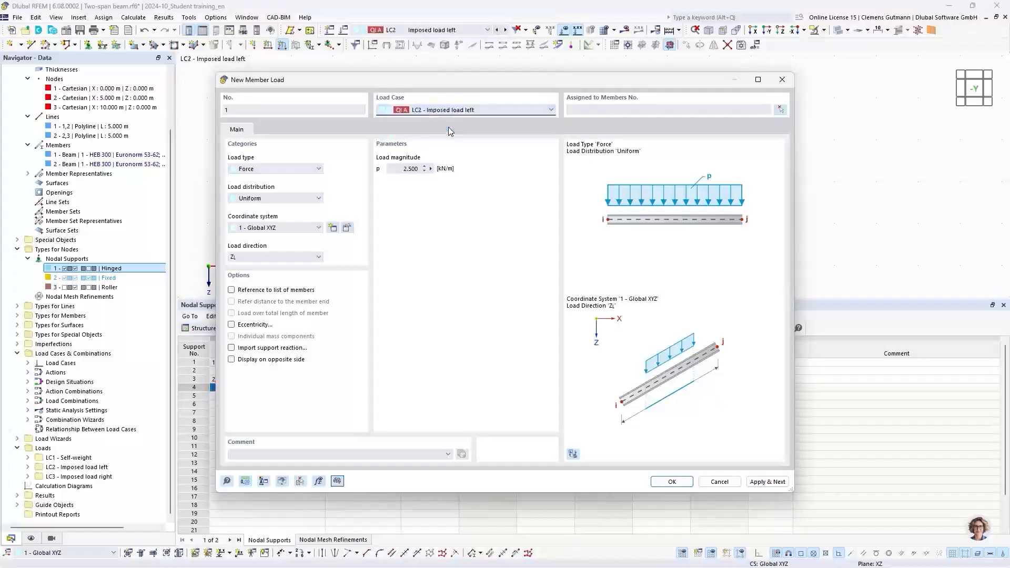
{"action": "left_click", "coordinate": [409, 169]}
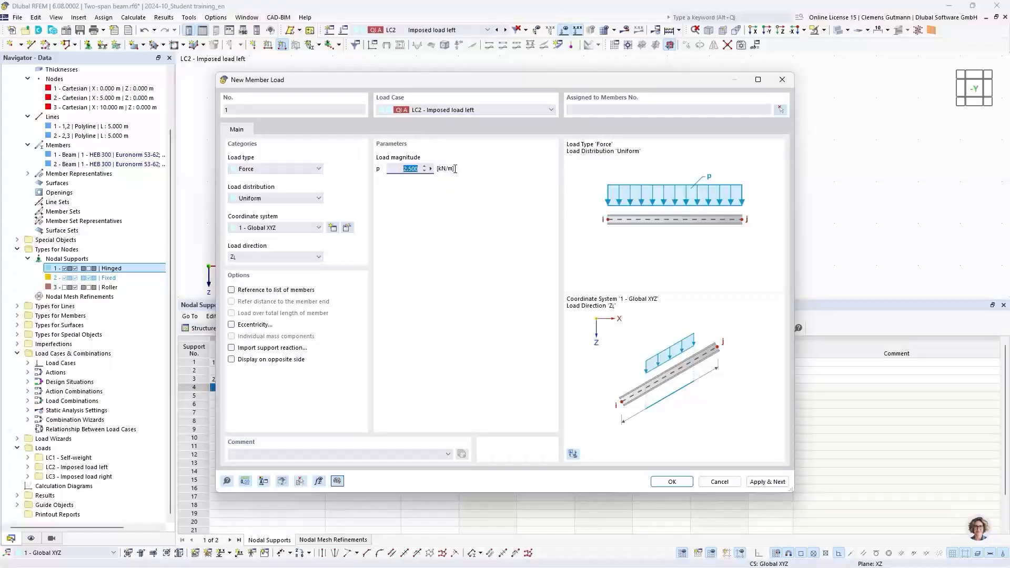
{"action": "type", "text": "5"}
{"action": "key", "text": "Tab"}
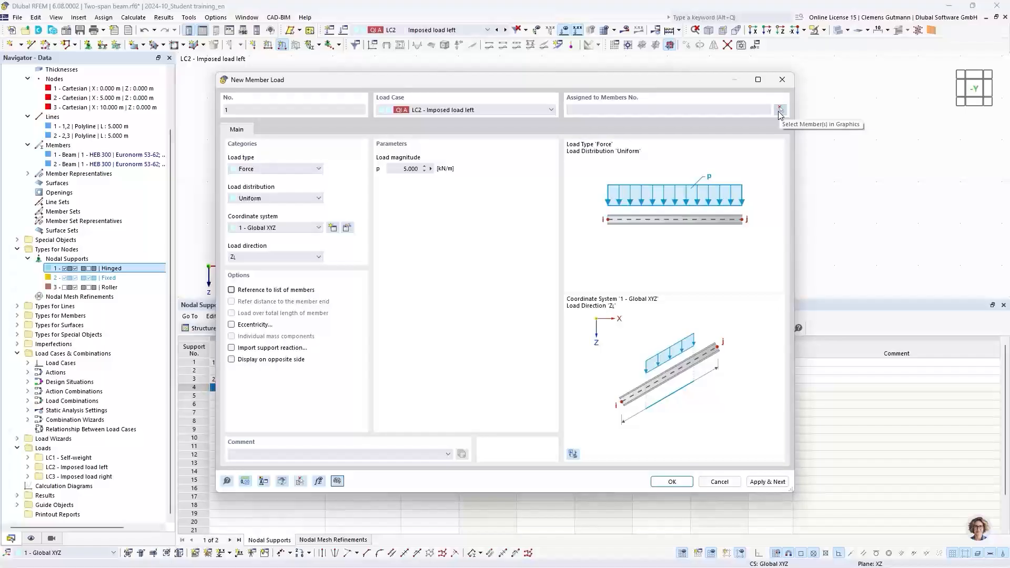
{"action": "left_click", "coordinate": [779, 112]}
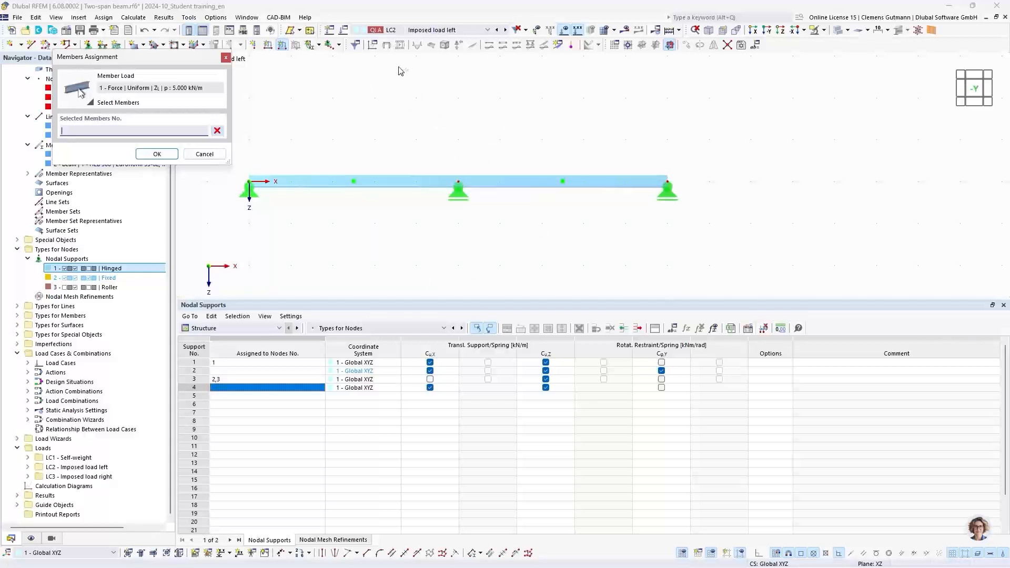
- Try window selections around the beam's right span in both directions, clearing the selected members in between
{"action": "mouse_move", "coordinate": [421, 98]}
{"action": "left_mouse_down"}
{"action": "mouse_move", "coordinate": [541, 224]}
{"action": "mouse_move", "coordinate": [617, 283]}
{"action": "mouse_move", "coordinate": [722, 273]}
{"action": "mouse_move", "coordinate": [736, 261]}
{"action": "mouse_move", "coordinate": [475, 75]}
{"action": "mouse_move", "coordinate": [370, 91]}
{"action": "mouse_move", "coordinate": [332, 132]}
{"action": "mouse_move", "coordinate": [258, 158]}
{"action": "mouse_move", "coordinate": [294, 137]}
{"action": "mouse_move", "coordinate": [463, 101]}
{"action": "mouse_move", "coordinate": [685, 180]}
{"action": "mouse_move", "coordinate": [688, 167]}
{"action": "left_mouse_up"}
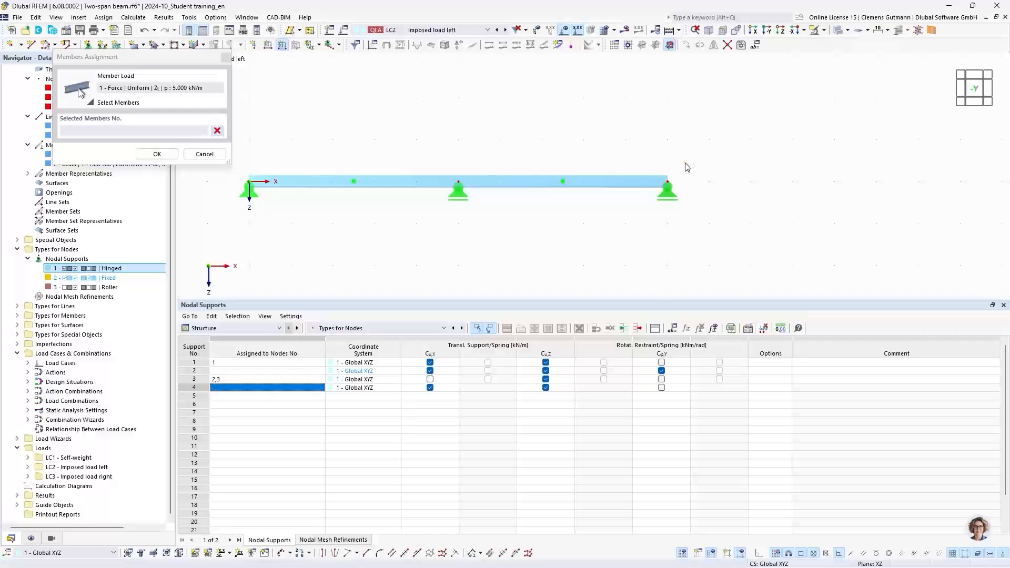
{"action": "left_click_drag", "start_coordinate": [761, 249], "coordinate": [566, 129]}
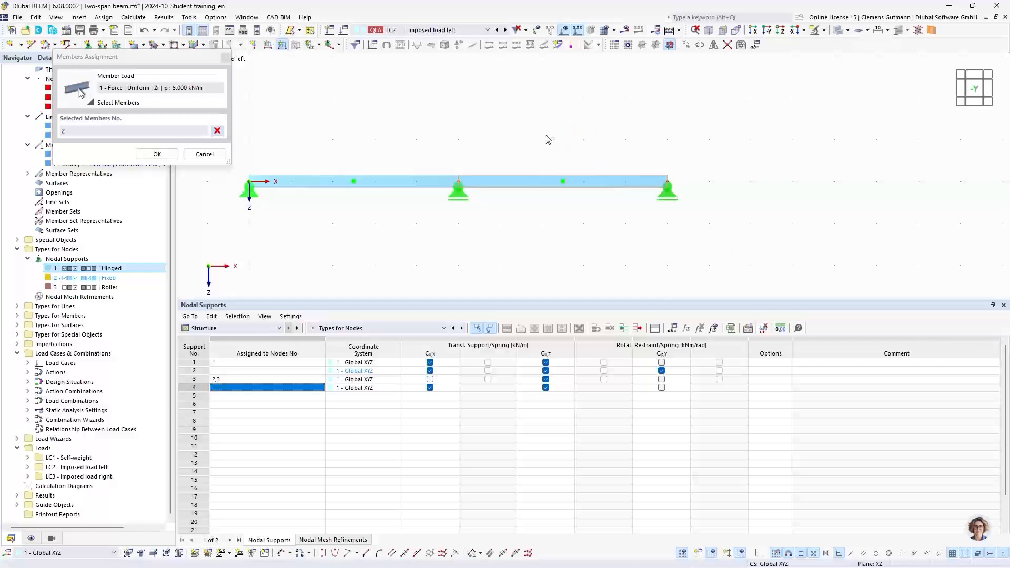
{"action": "left_click", "coordinate": [216, 130]}
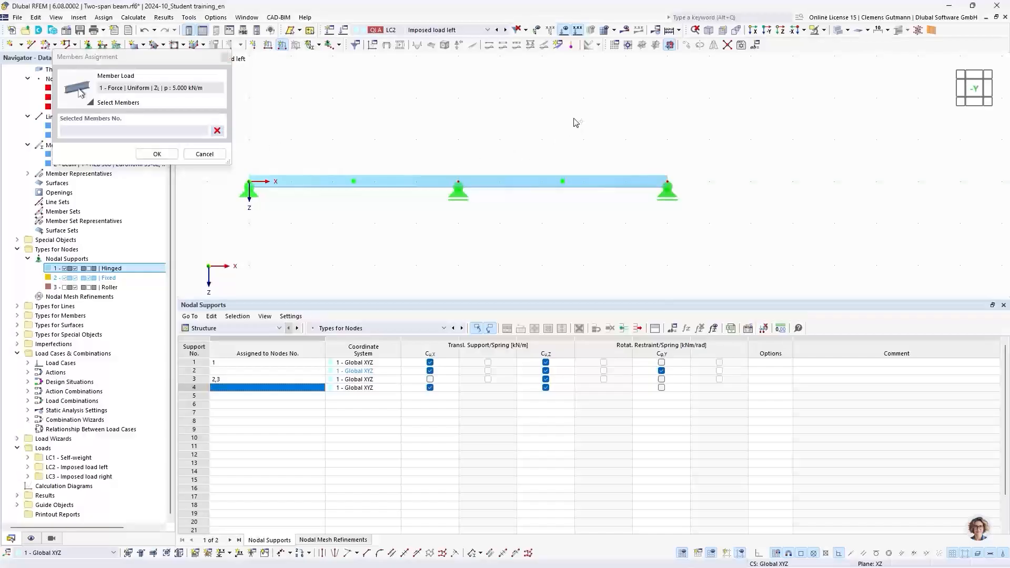
{"action": "left_click_drag", "start_coordinate": [573, 118], "coordinate": [809, 260]}
{"action": "left_click_drag", "start_coordinate": [514, 80], "coordinate": [769, 247]}
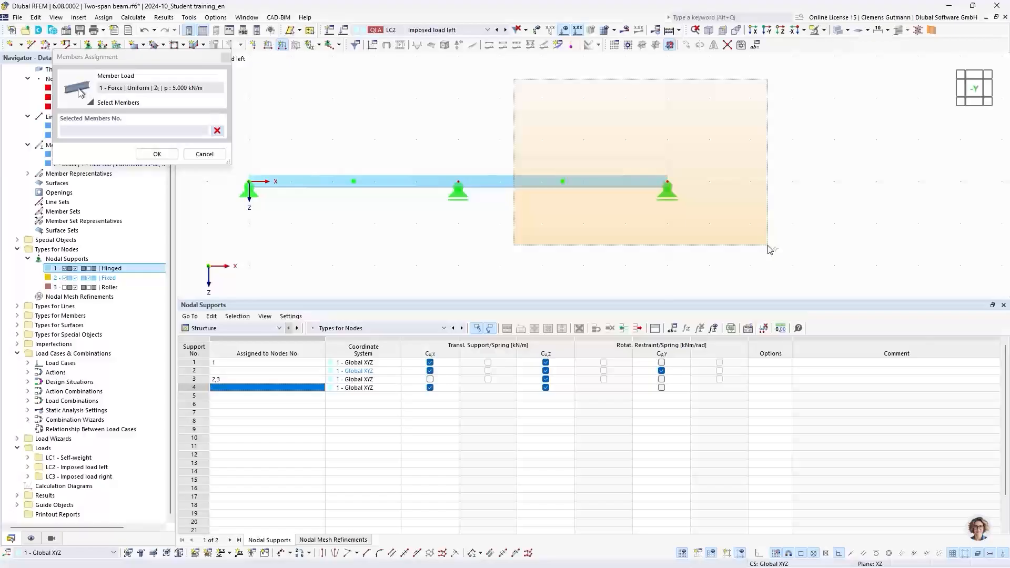
{"action": "left_click_drag", "start_coordinate": [770, 249], "coordinate": [771, 250]}
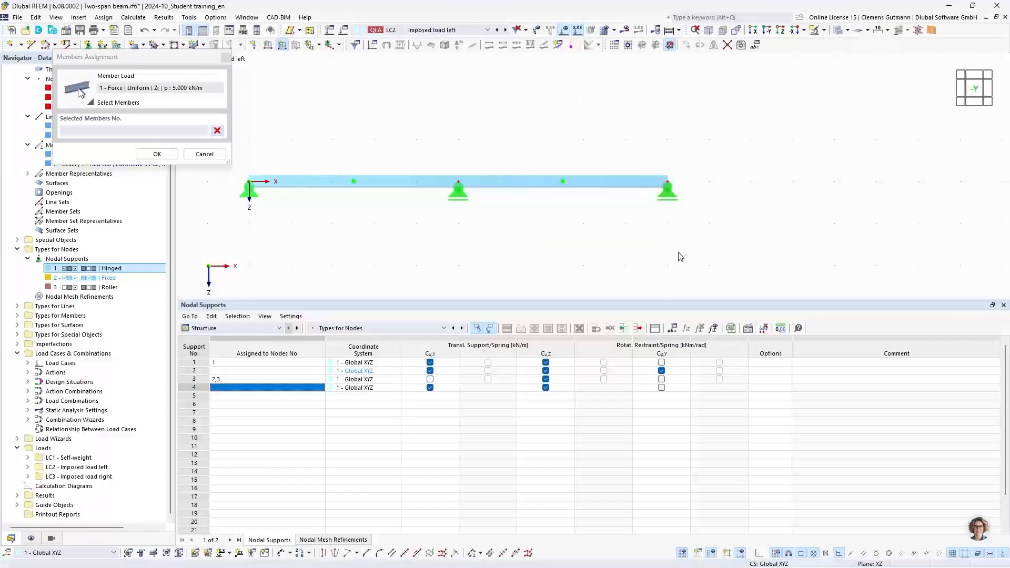
{"action": "left_click_drag", "start_coordinate": [770, 270], "coordinate": [550, 109]}
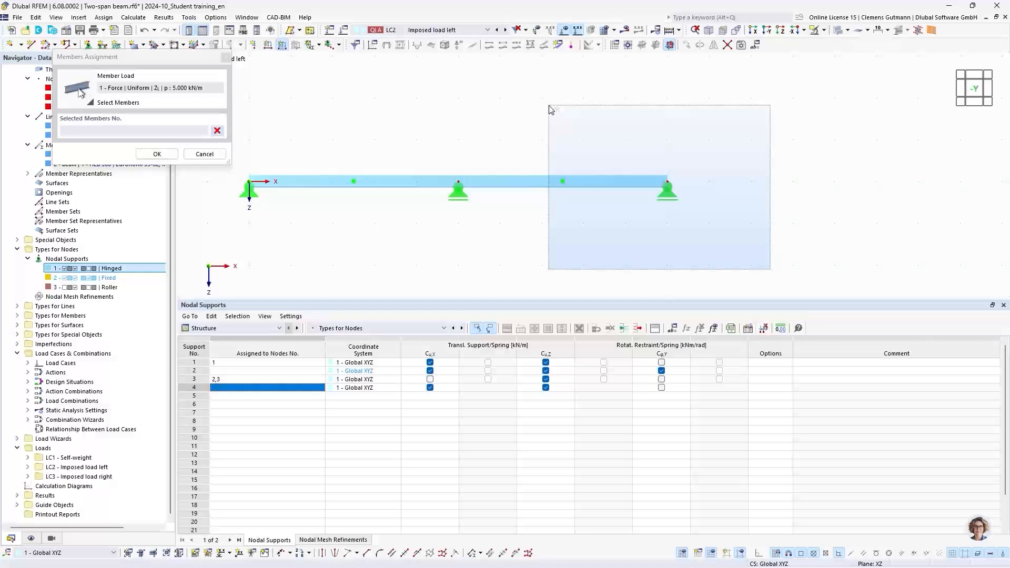
{"action": "left_click_drag", "start_coordinate": [549, 109], "coordinate": [550, 110]}
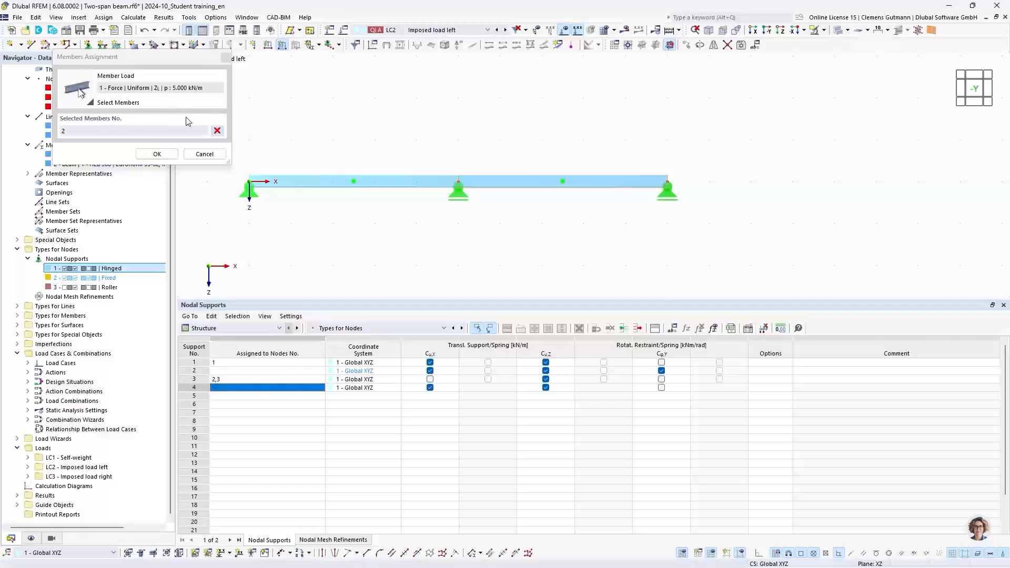
- Clear the member selection, assign the LC2 load to member 1 instead, and apply it, continuing with another load
{"action": "left_click", "coordinate": [217, 131]}
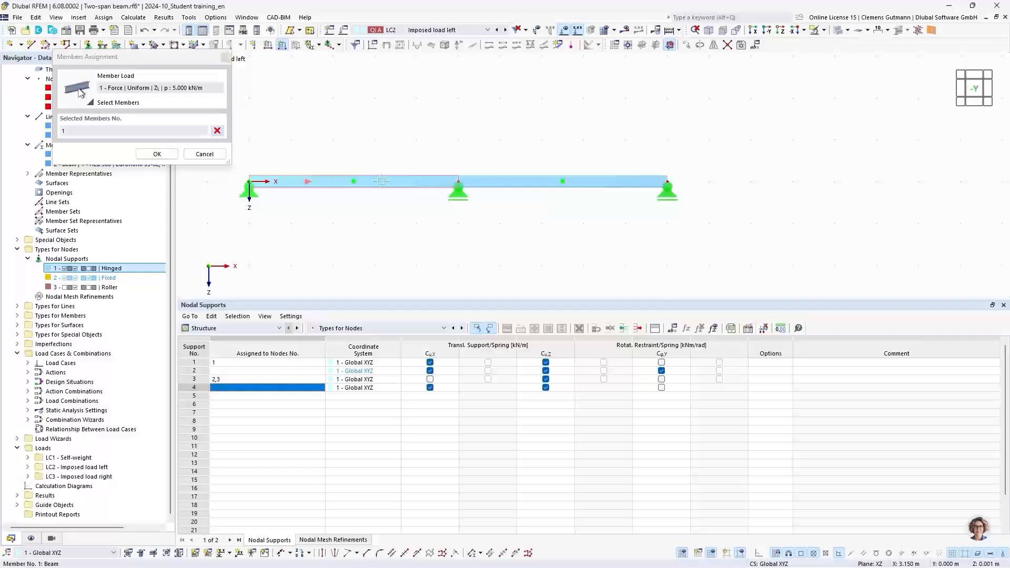
{"action": "left_click", "coordinate": [158, 153]}
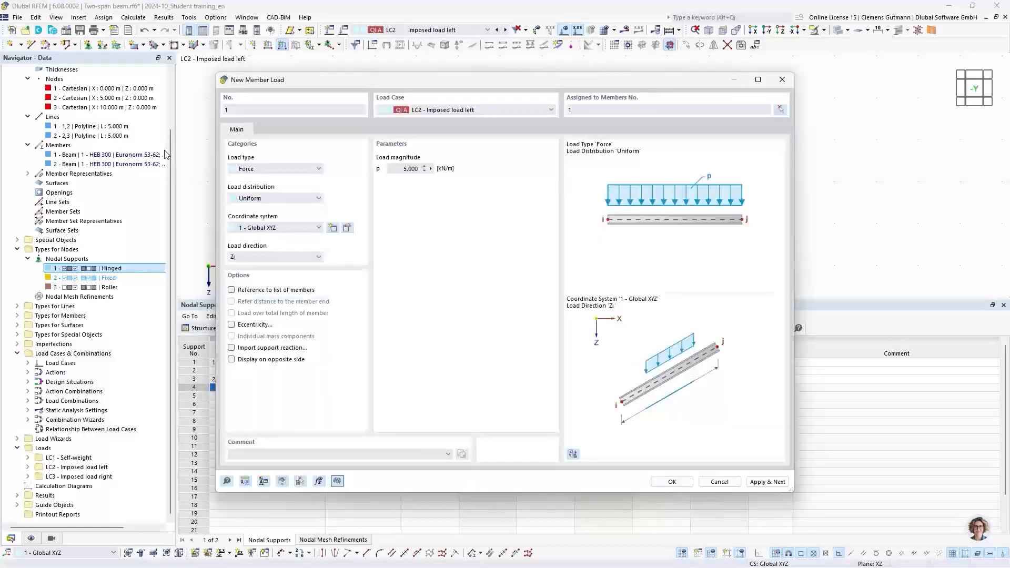
{"action": "left_click", "coordinate": [767, 482]}
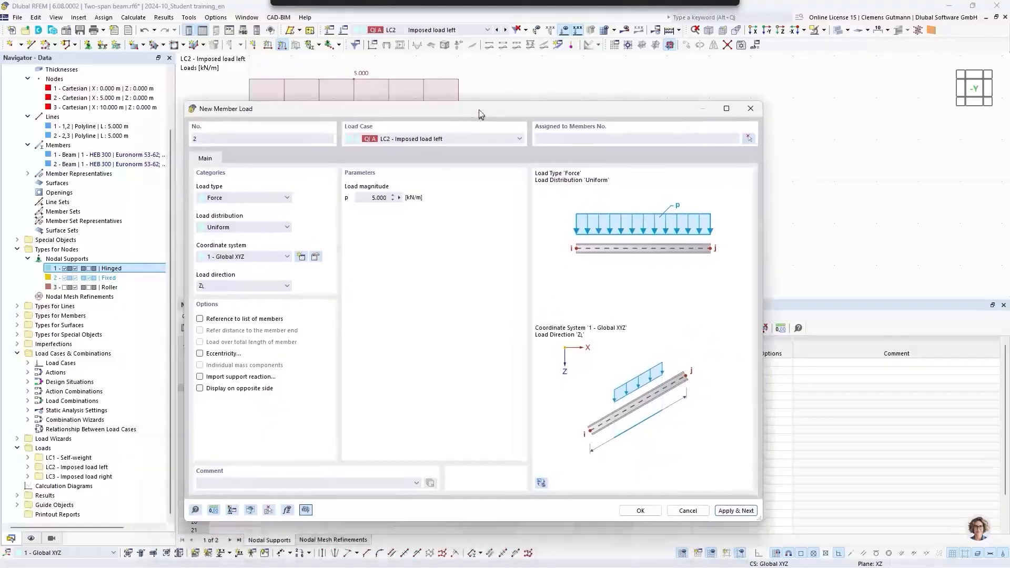
- Add a 5 kN/m uniform member load to member 2 in LC3 - Imposed load right and finish load entry
{"action": "left_click", "coordinate": [466, 139]}
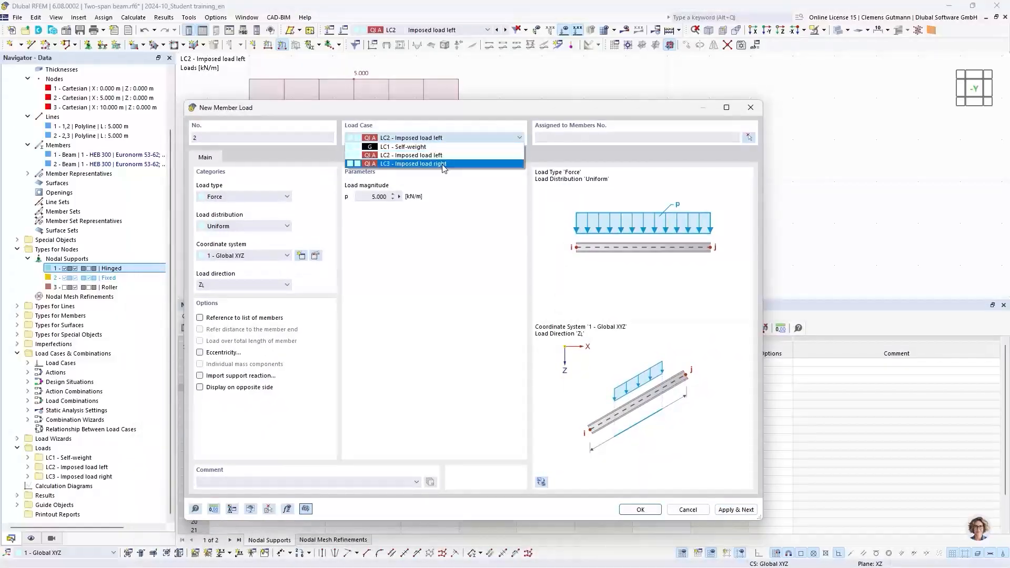
{"action": "left_click", "coordinate": [453, 164]}
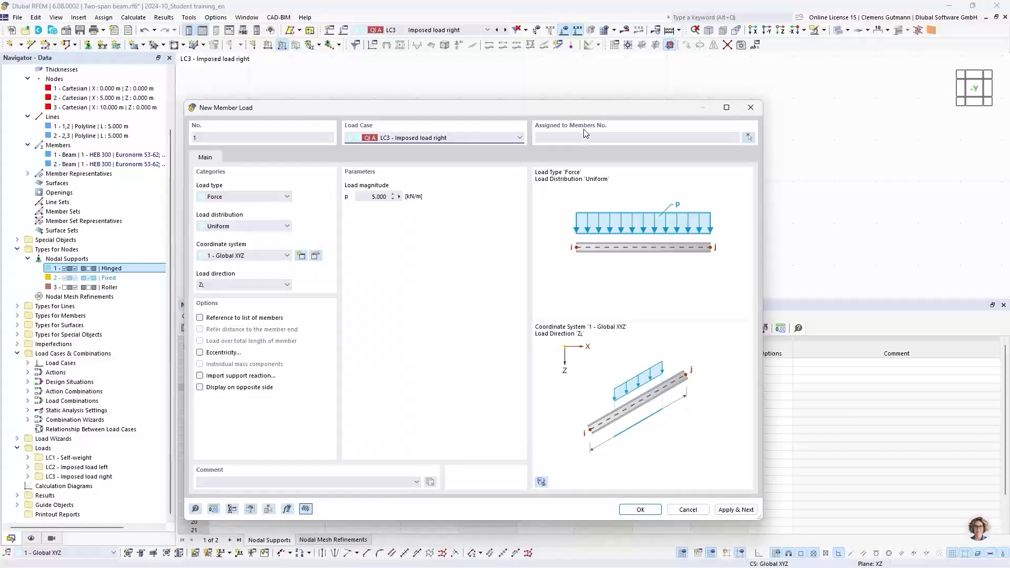
{"action": "left_click_drag", "start_coordinate": [585, 113], "coordinate": [561, 273]}
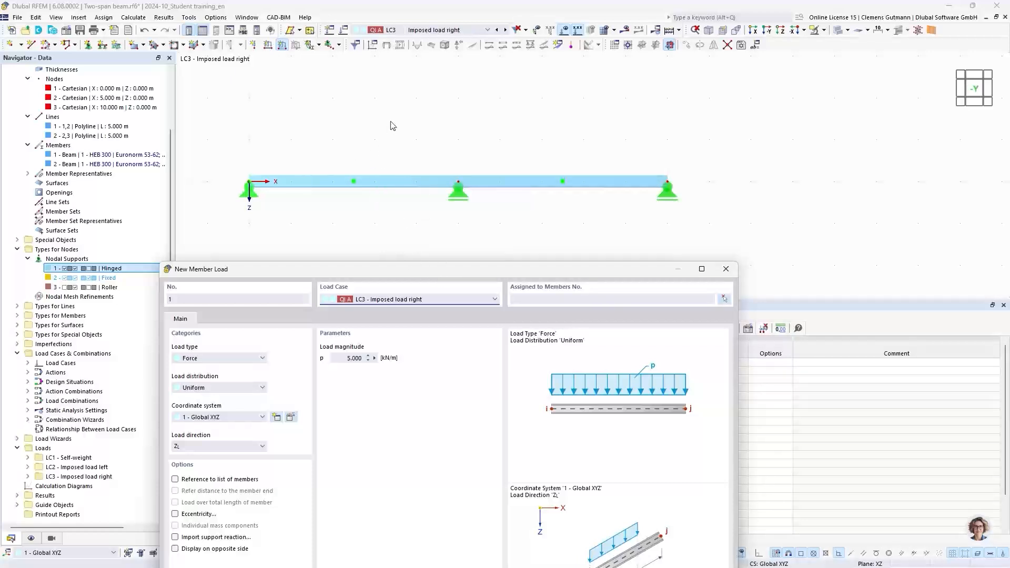
{"action": "left_click_drag", "start_coordinate": [515, 264], "coordinate": [511, 108]}
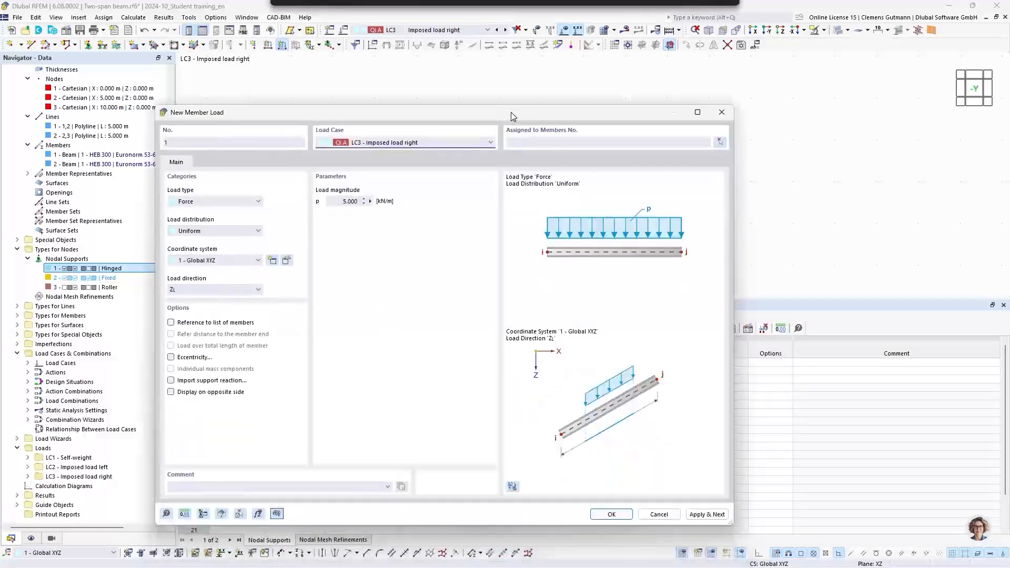
{"action": "left_click", "coordinate": [533, 139]}
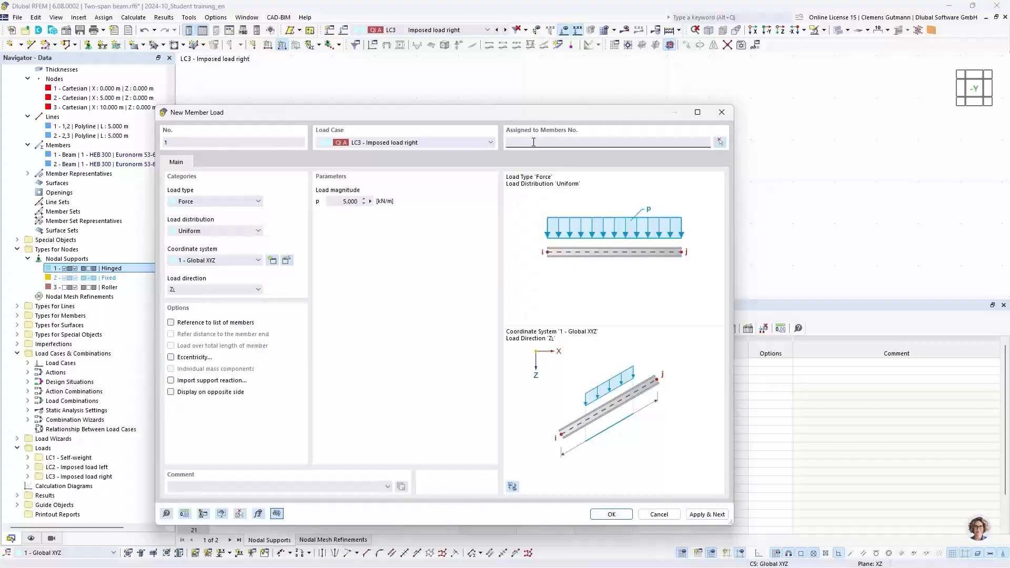
{"action": "type", "text": "2"}
{"action": "left_click", "coordinate": [342, 203]}
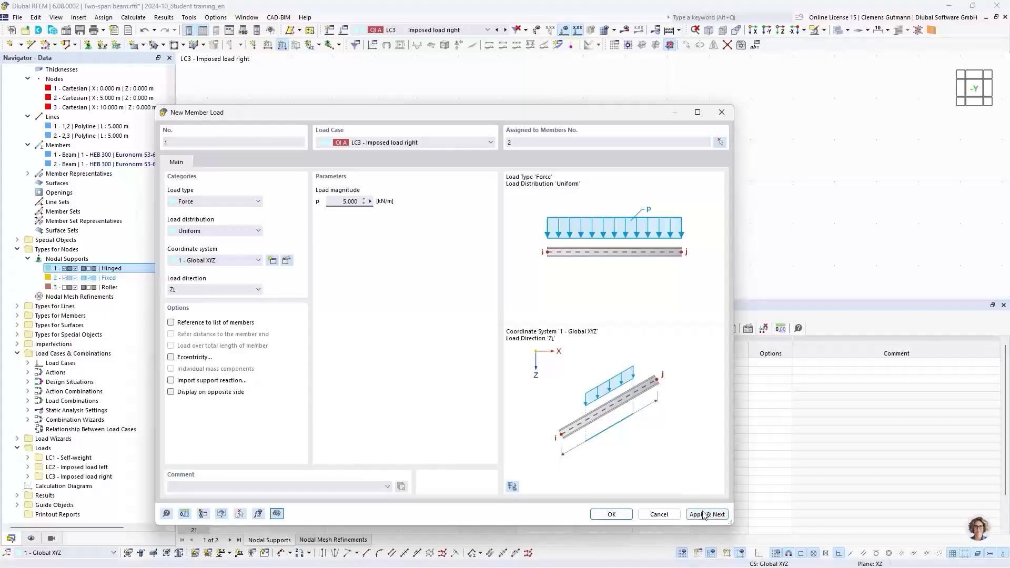
{"action": "left_click", "coordinate": [622, 517]}
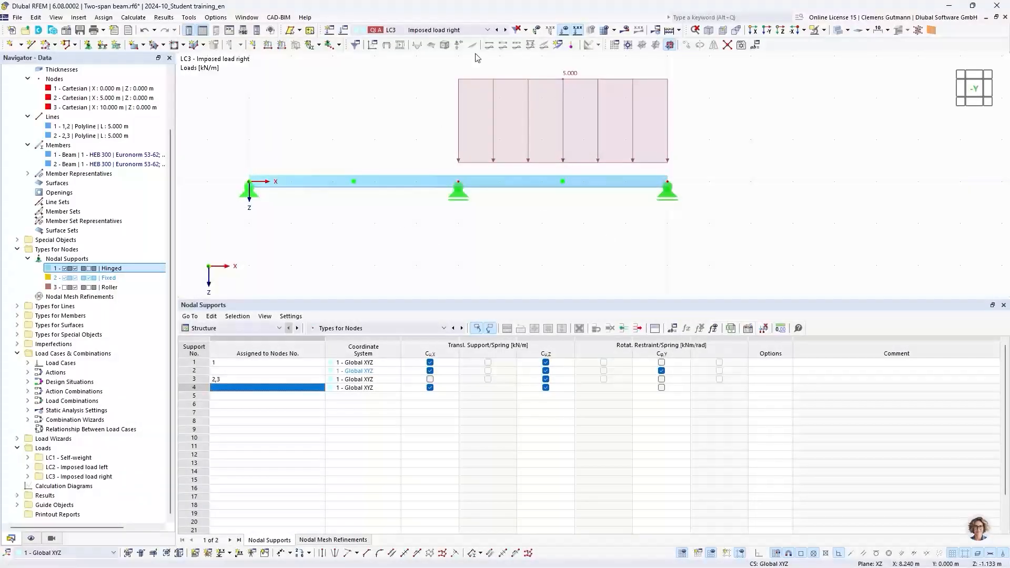
- Review the loads of each load case back to LC1 - Self-weight and run the calculation
{"action": "scroll", "coordinate": [435, 229], "scroll_direction": "down", "scroll_amount": 2}
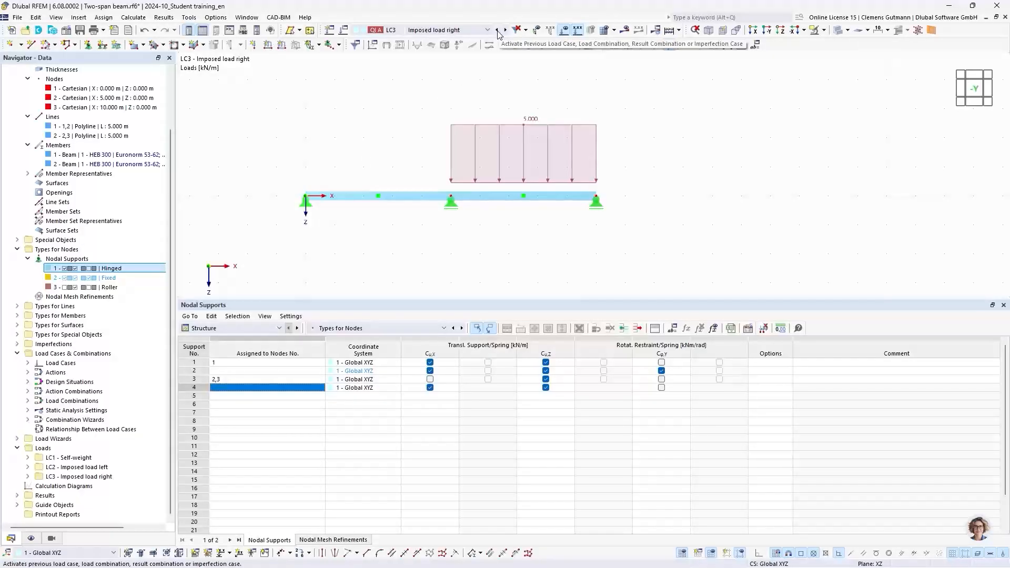
{"action": "left_click", "coordinate": [497, 30]}
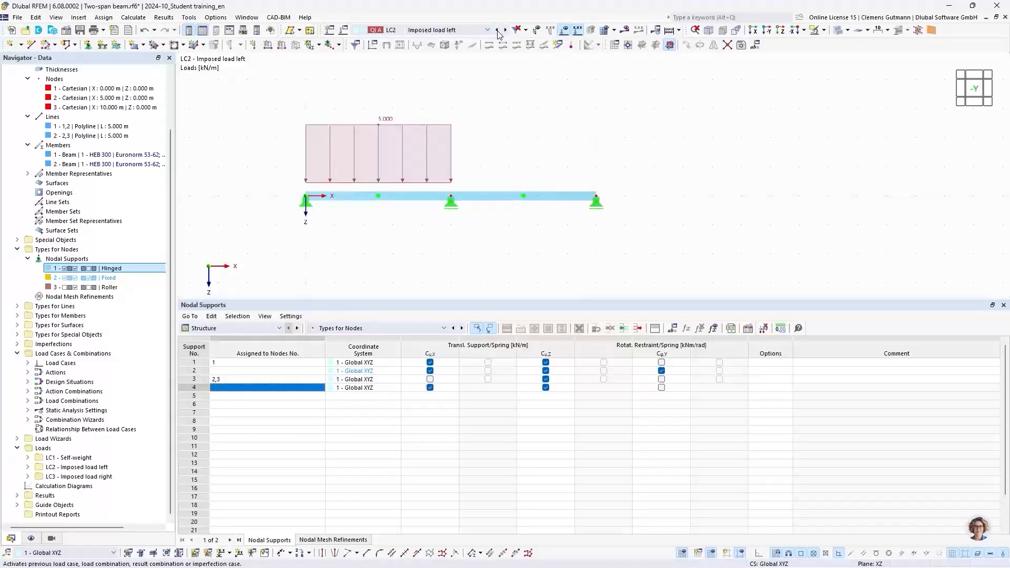
{"action": "left_click", "coordinate": [497, 30]}
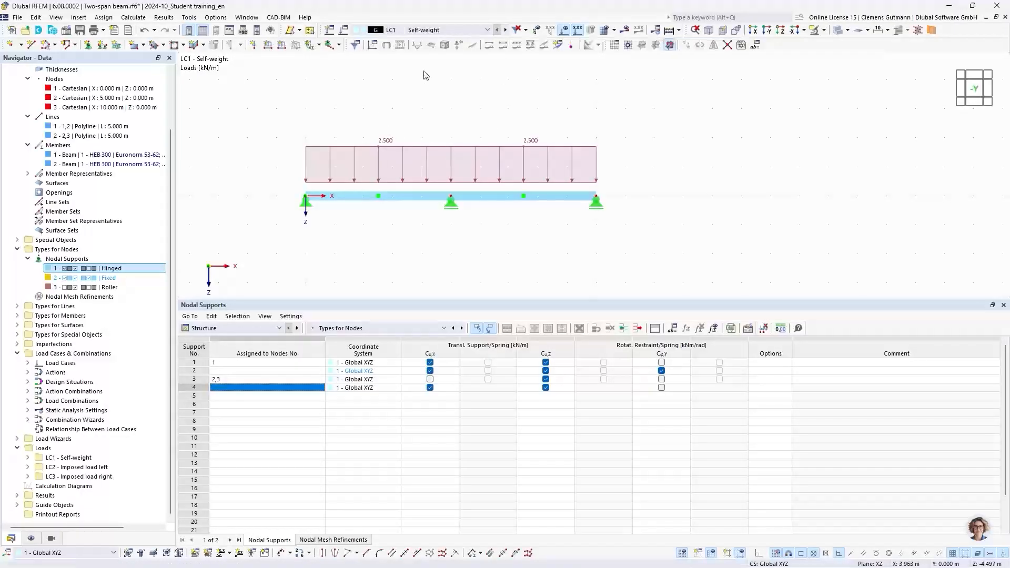
{"action": "middle_click_drag", "start_coordinate": [429, 86], "coordinate": [454, 106]}
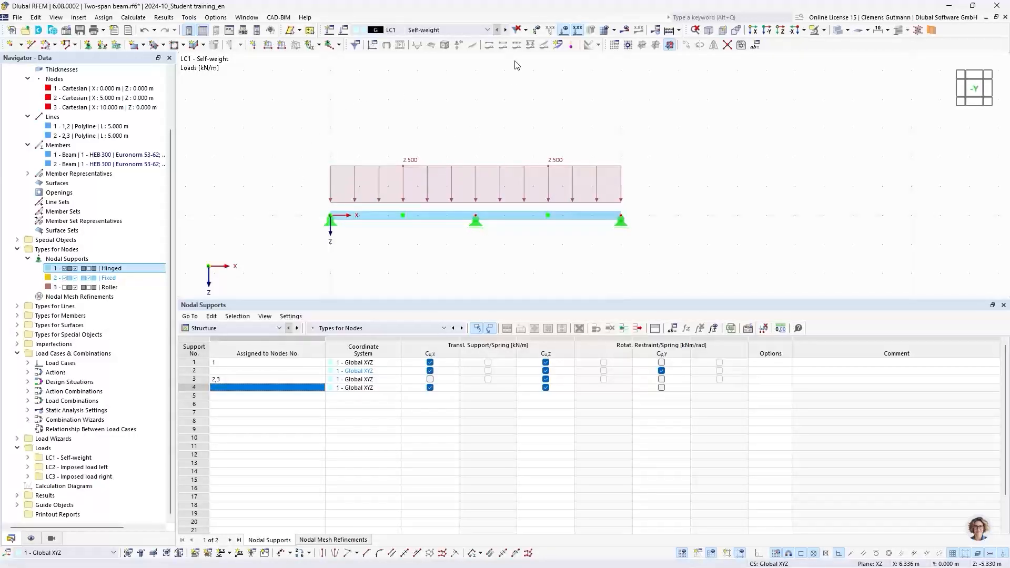
{"action": "left_click", "coordinate": [669, 33]}
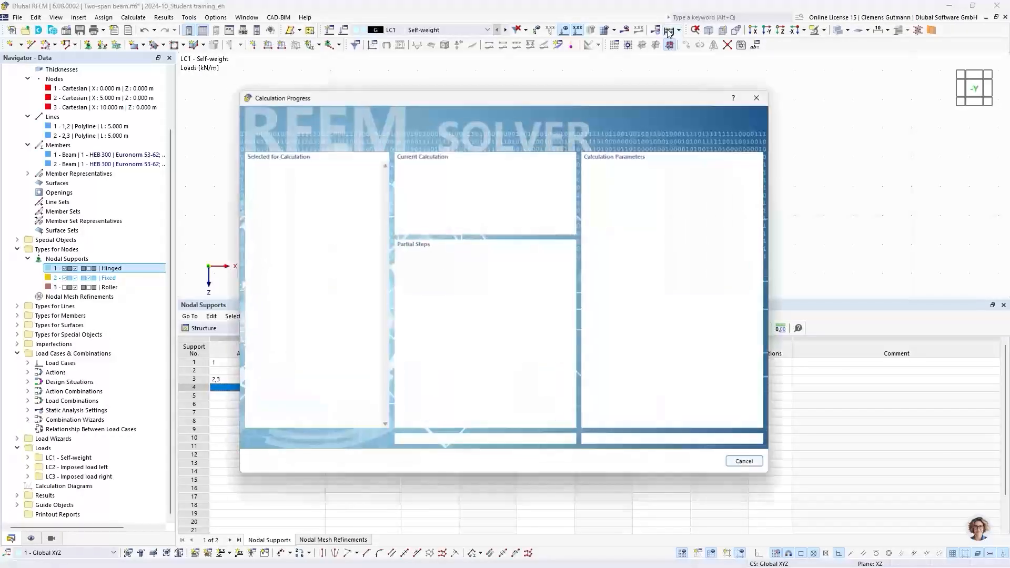
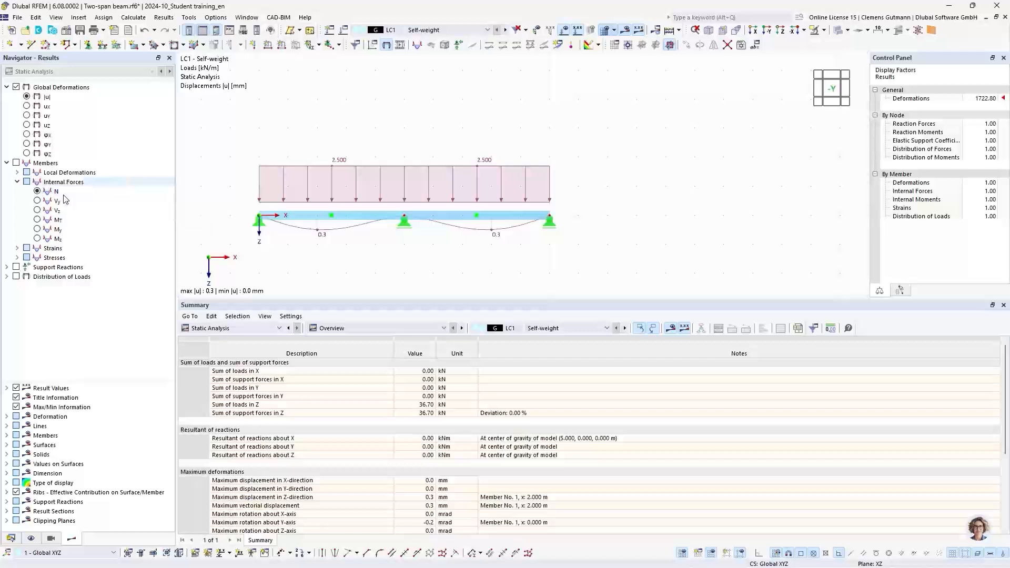
- Display the member bending moments My for LC1 with the loads hidden and the beam shown as a line model in an enlarged view
{"action": "left_click", "coordinate": [36, 229]}
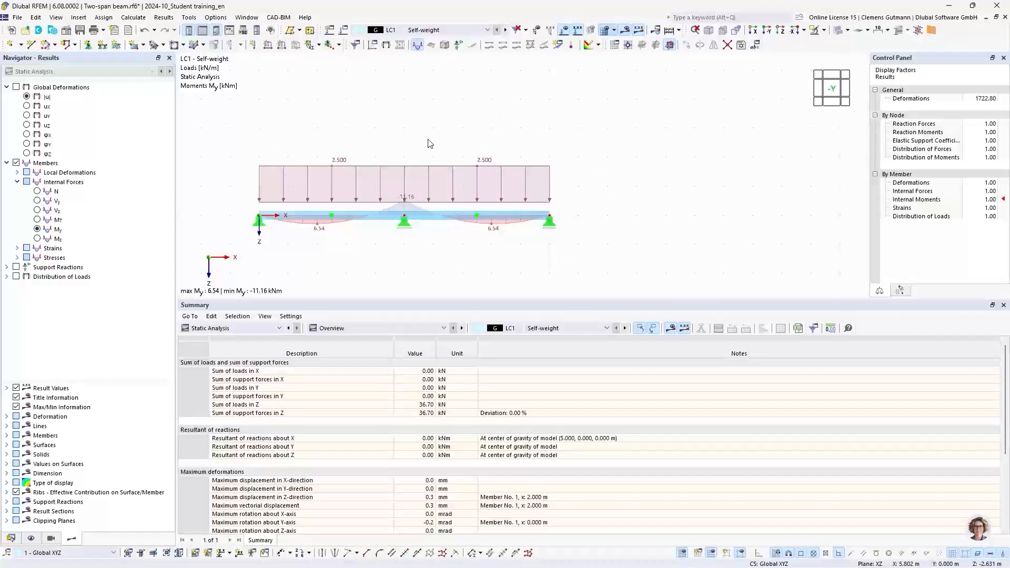
{"action": "left_click", "coordinate": [566, 34]}
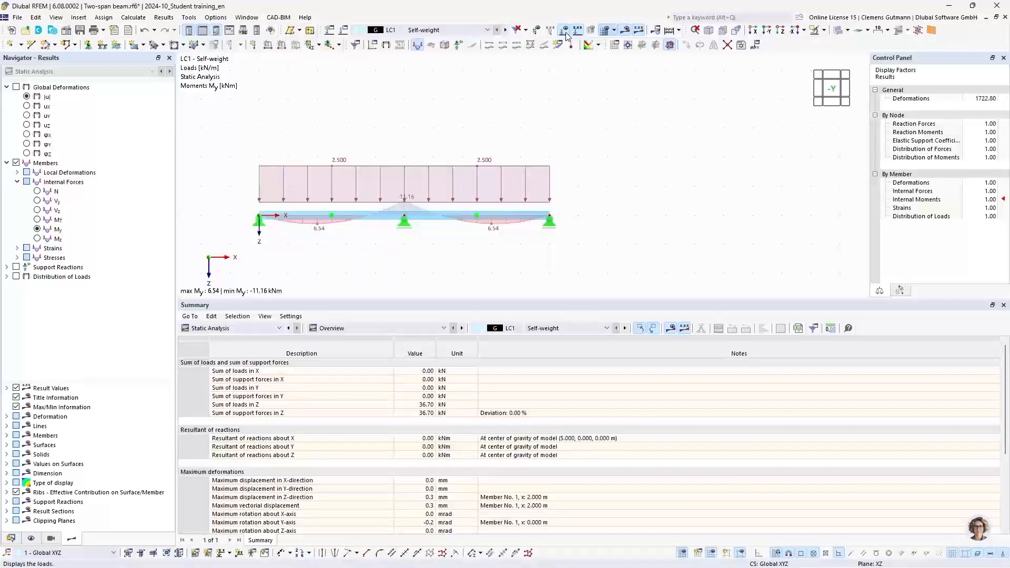
{"action": "left_click", "coordinate": [842, 86]}
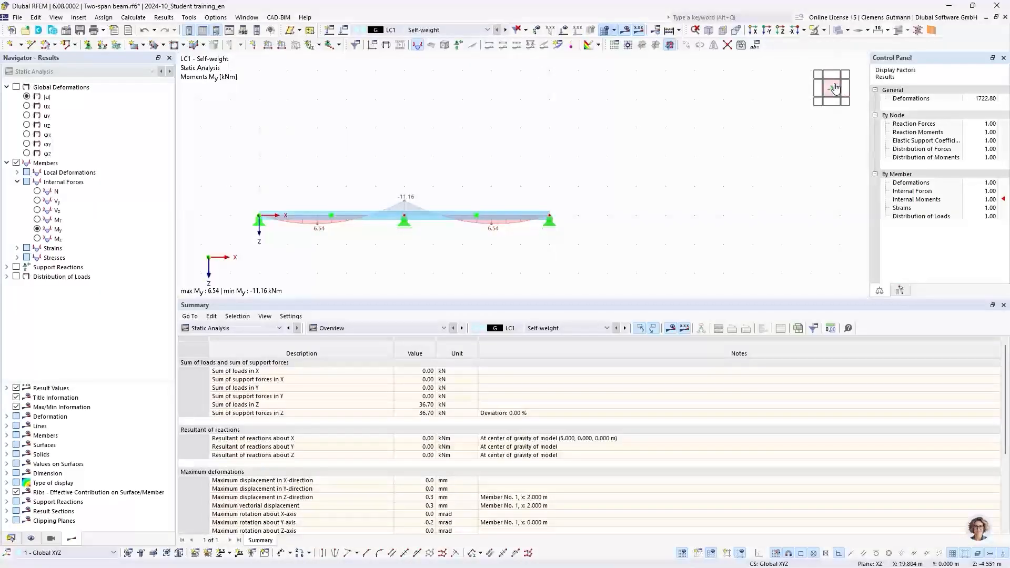
{"action": "left_click_drag", "start_coordinate": [540, 299], "coordinate": [550, 448]}
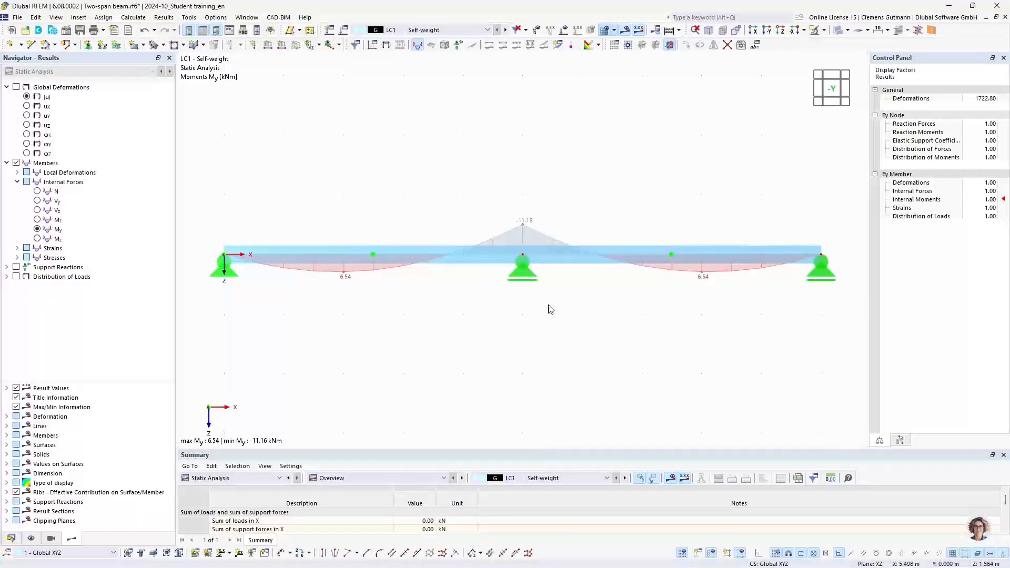
{"action": "left_click", "coordinate": [838, 30]}
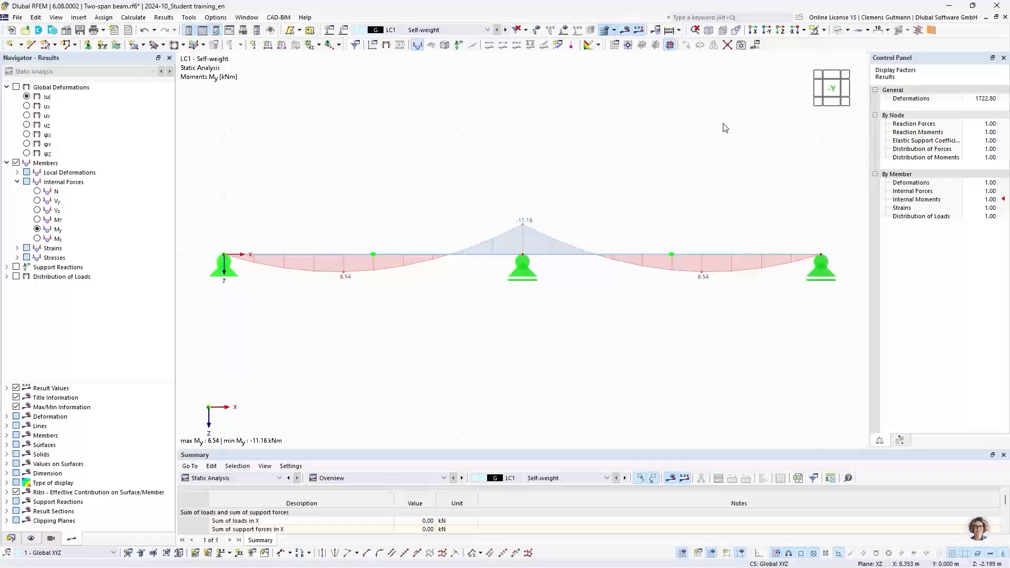
- Switch the My results to design situation DS1 - ULS (STR/GEO) and look over its load combinations
{"action": "left_click", "coordinate": [434, 32]}
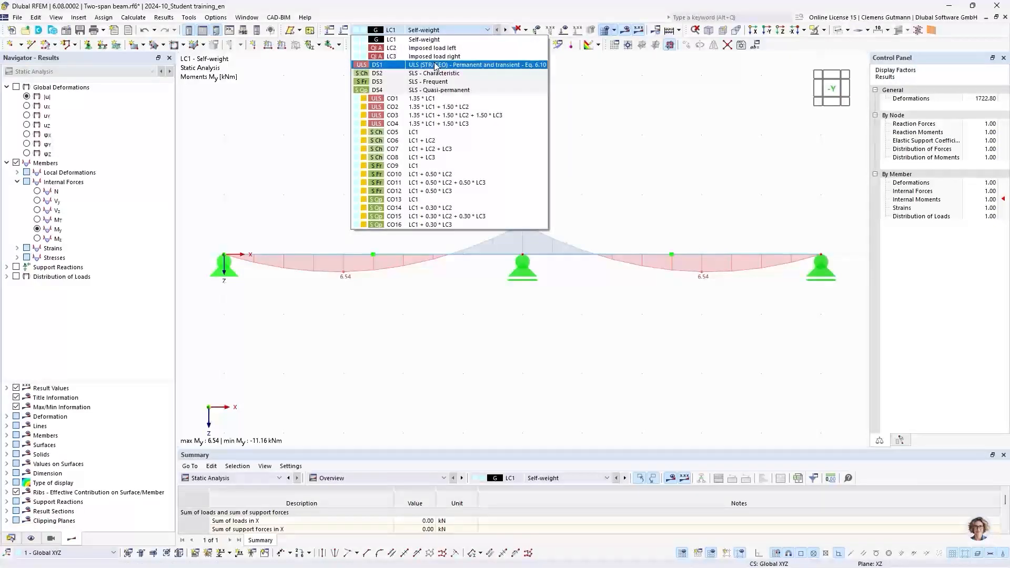
{"action": "left_click", "coordinate": [374, 65]}
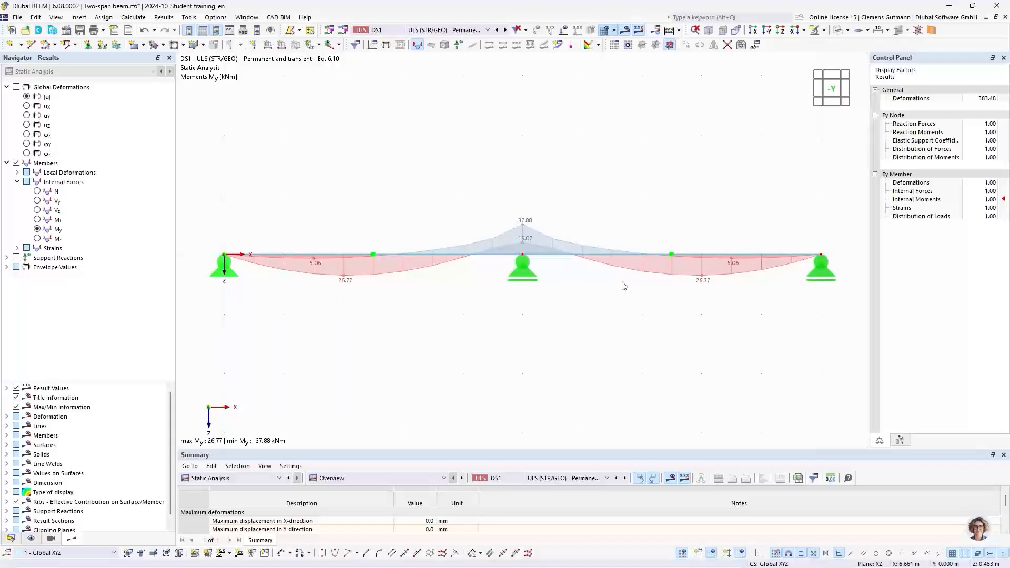
{"action": "left_click", "coordinate": [386, 33]}
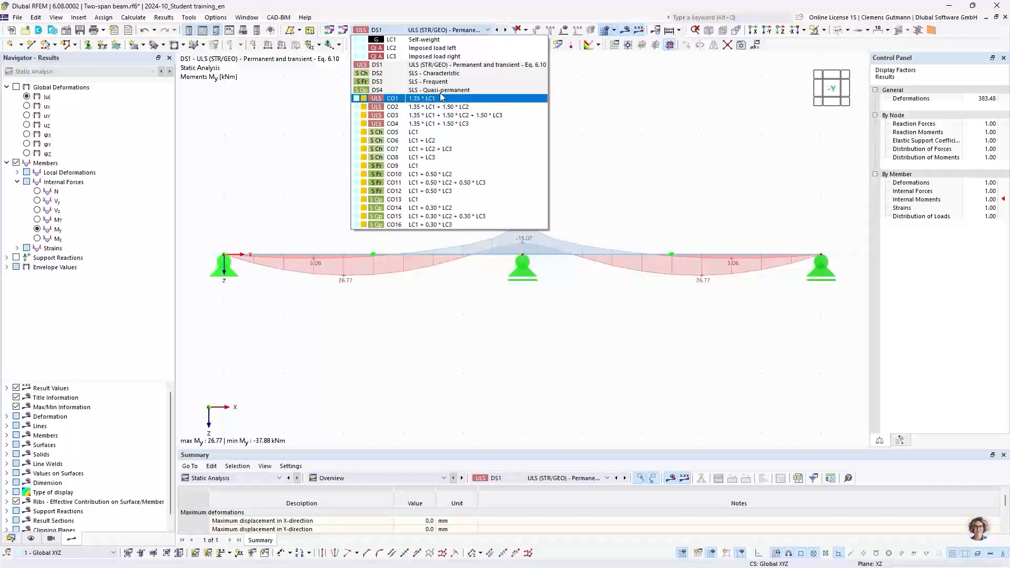
{"action": "left_click", "coordinate": [392, 68]}
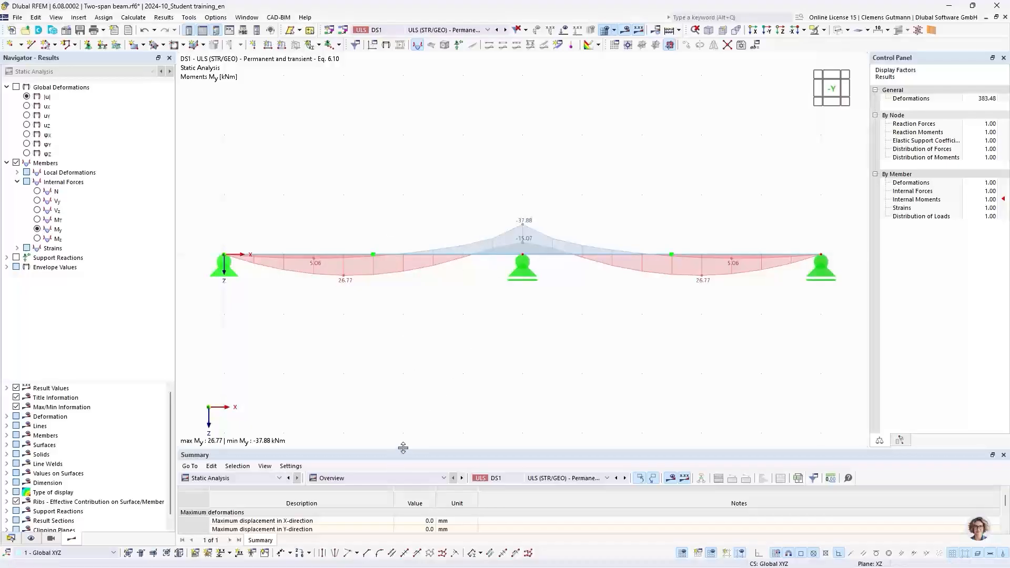
- Show the internal forces table of the results by member in an enlarged area and examine the extreme values for both members
{"action": "left_click_drag", "start_coordinate": [403, 447], "coordinate": [420, 331]}
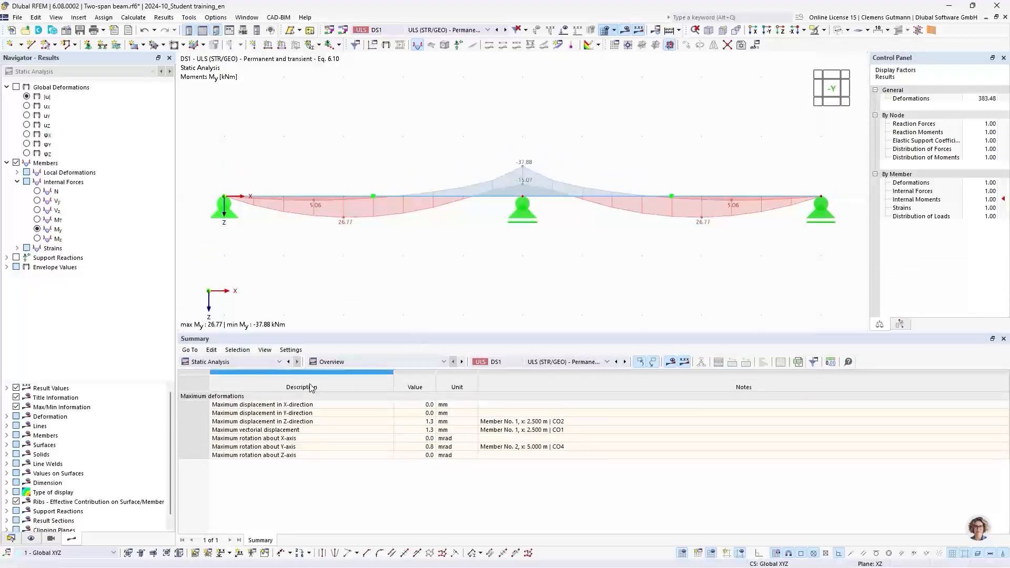
{"action": "left_click", "coordinate": [335, 364]}
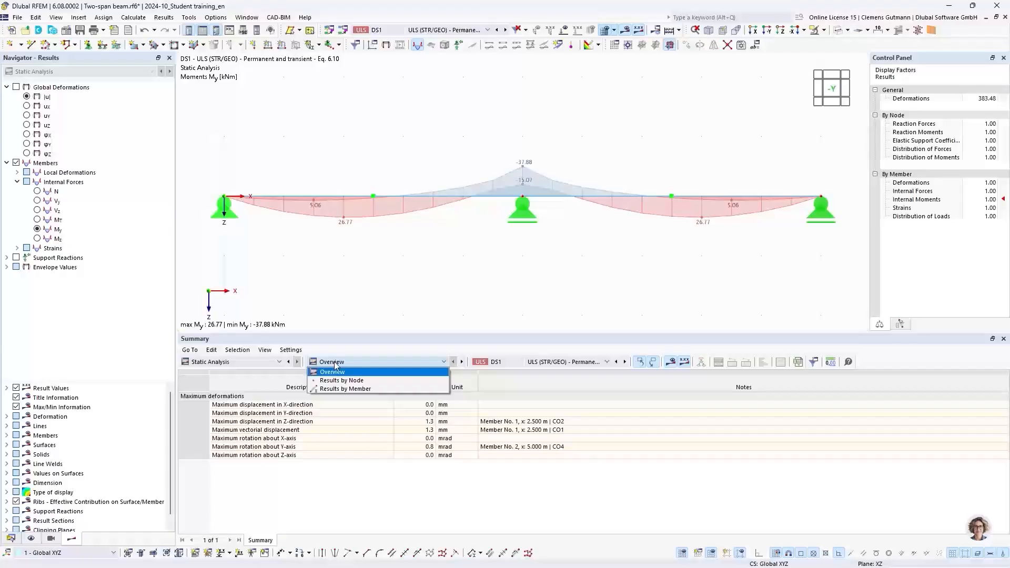
{"action": "left_click", "coordinate": [343, 388]}
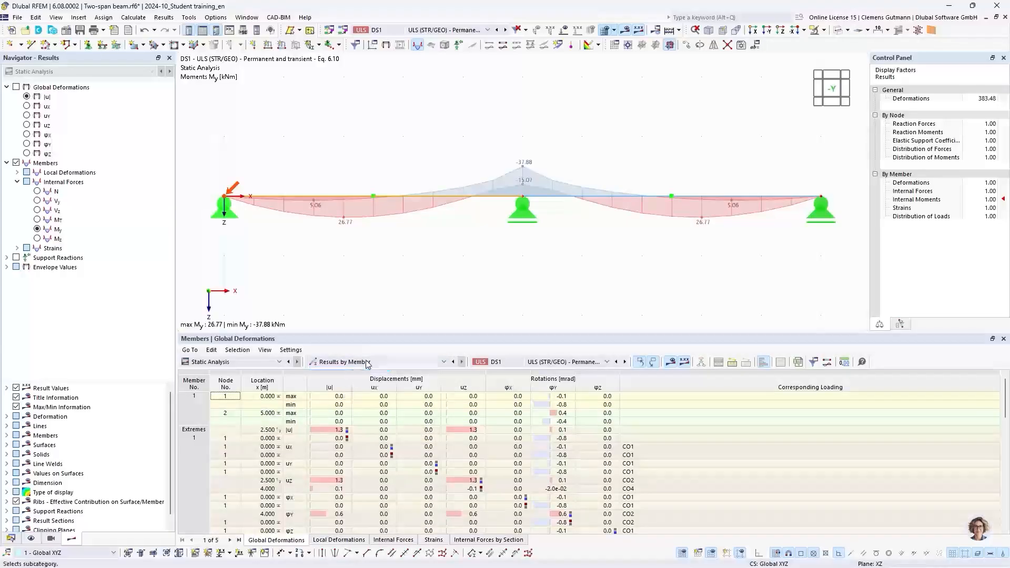
{"action": "left_click", "coordinate": [403, 542]}
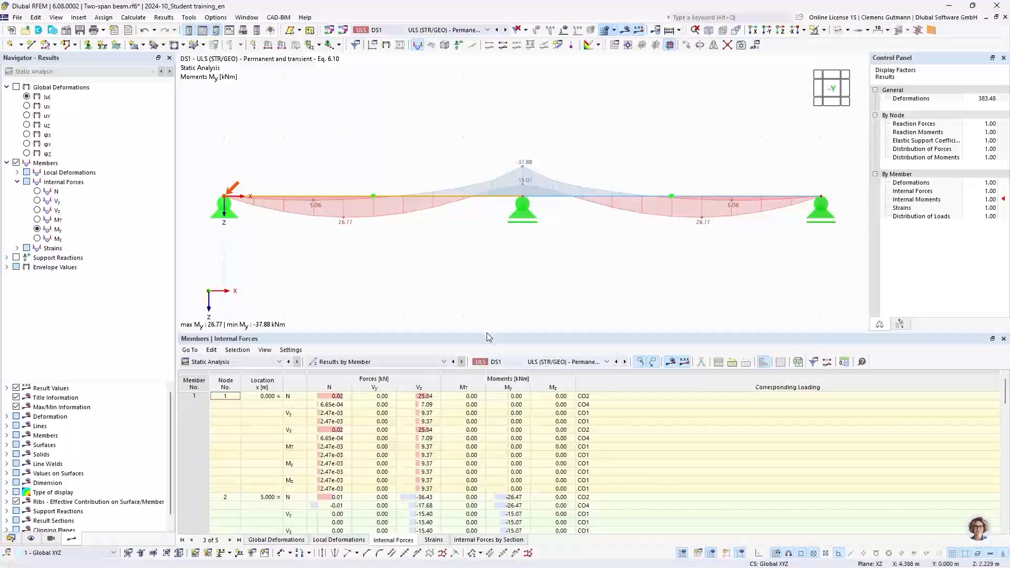
{"action": "left_click_drag", "start_coordinate": [488, 334], "coordinate": [489, 243]}
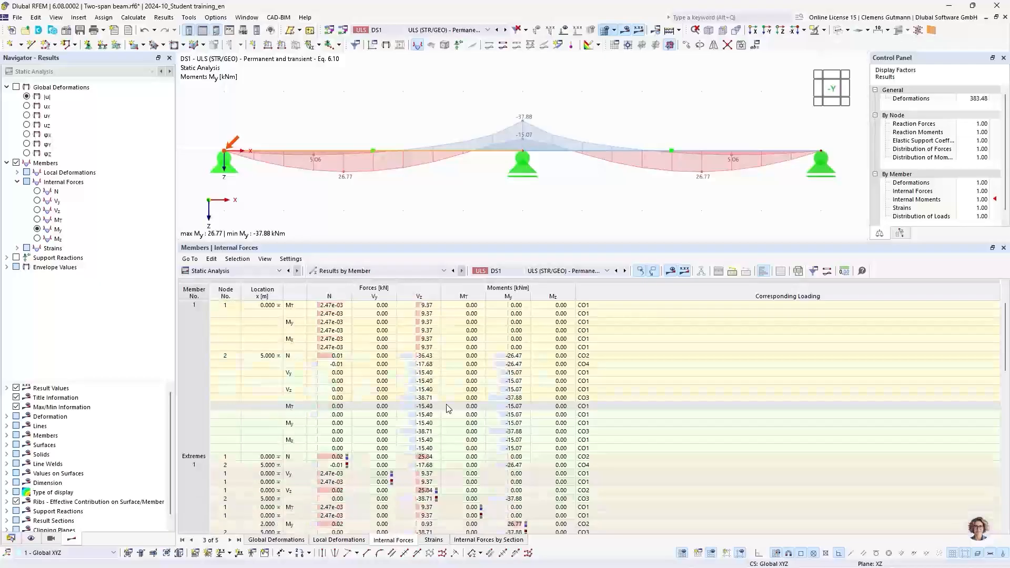
{"action": "scroll", "coordinate": [448, 409], "scroll_direction": "down", "scroll_amount": 12}
{"action": "scroll", "coordinate": [447, 409], "scroll_direction": "down", "scroll_amount": 6}
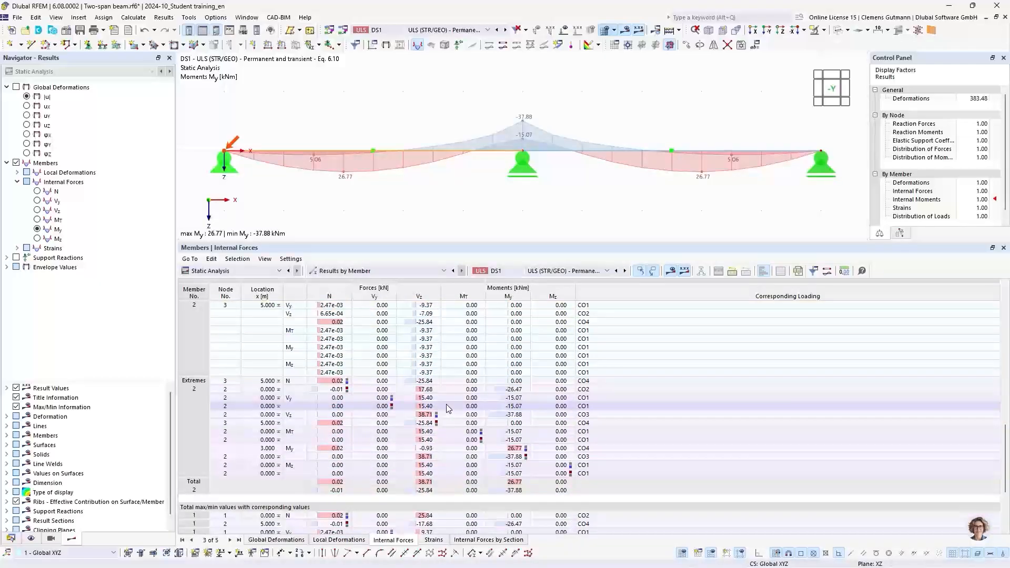
{"action": "scroll", "coordinate": [448, 408], "scroll_direction": "up", "scroll_amount": 10}
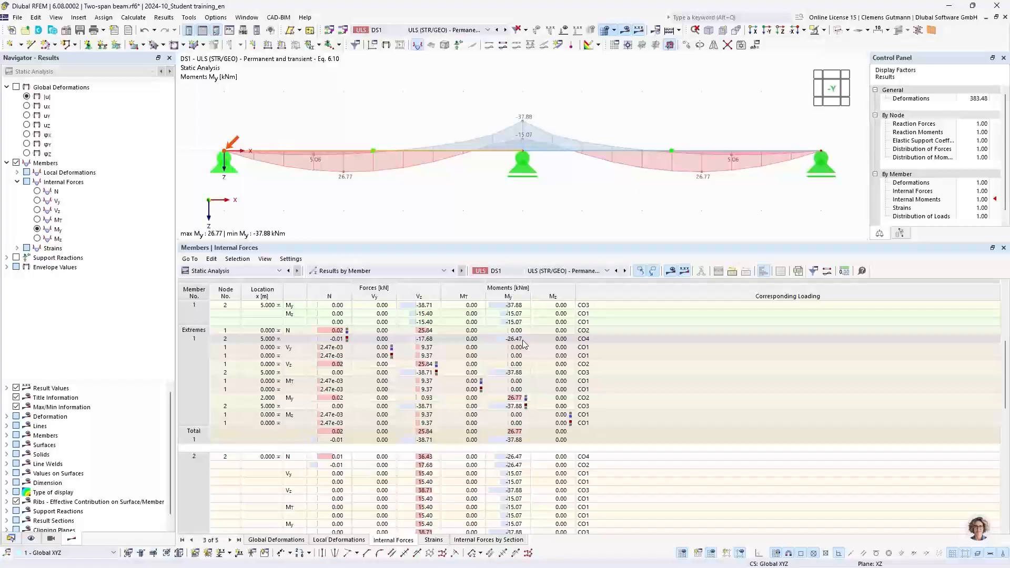
- Locate member 1's minimum My in the table, inspect its governing combination CO3, and return to DS1
{"action": "left_click", "coordinate": [517, 376]}
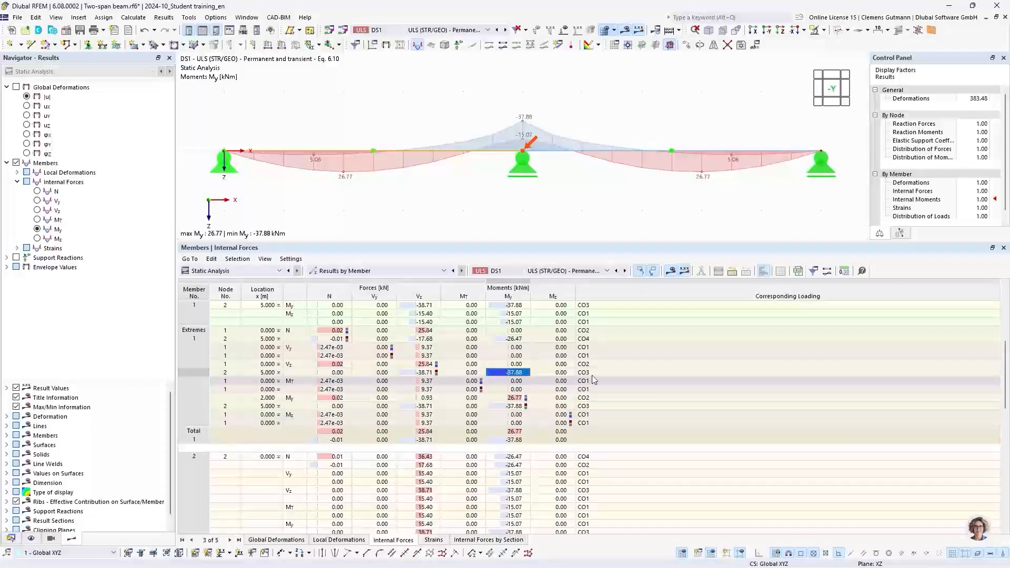
{"action": "left_click", "coordinate": [446, 32]}
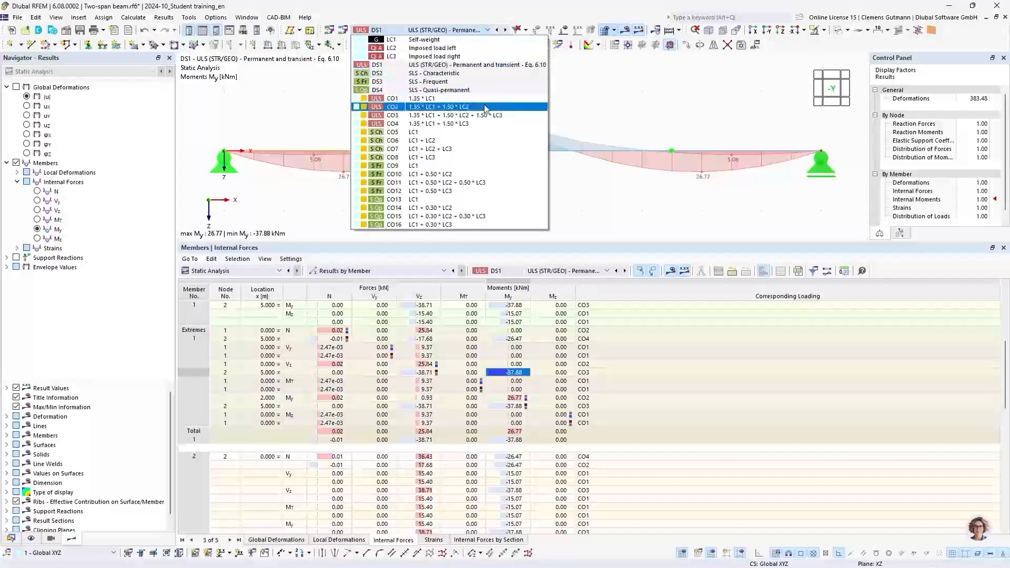
{"action": "left_click", "coordinate": [391, 117]}
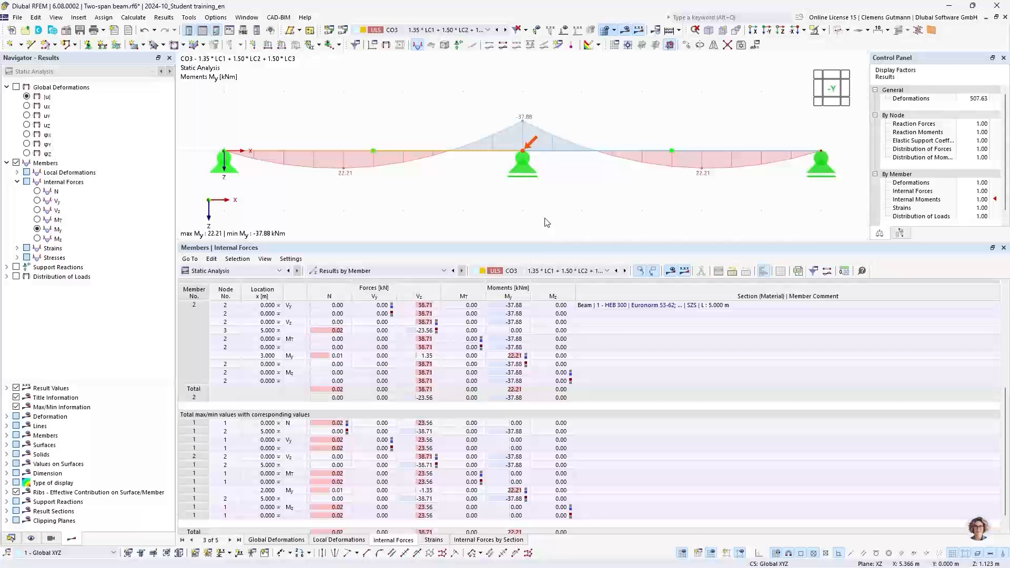
{"action": "left_click", "coordinate": [444, 30]}
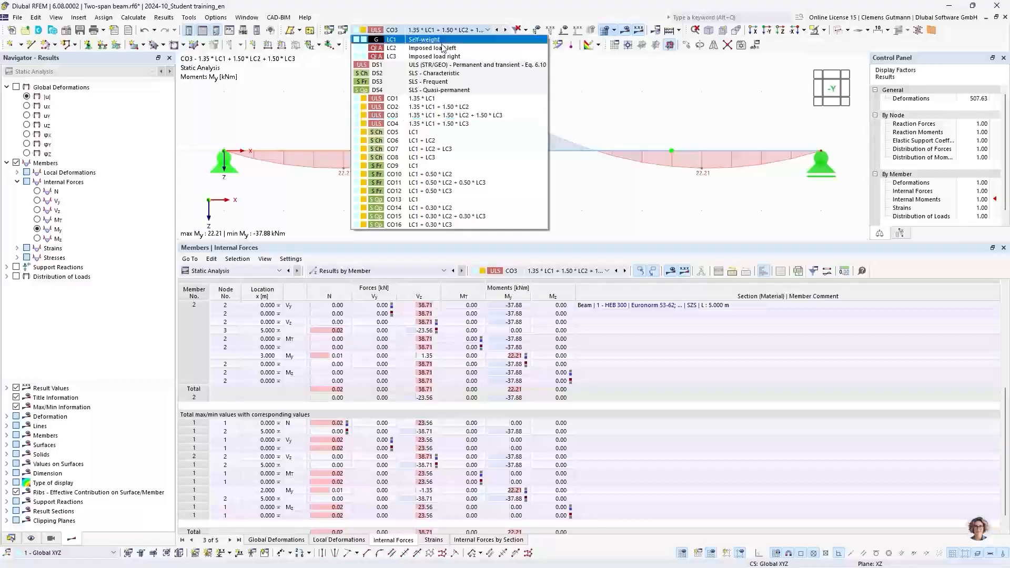
{"action": "left_click", "coordinate": [430, 66]}
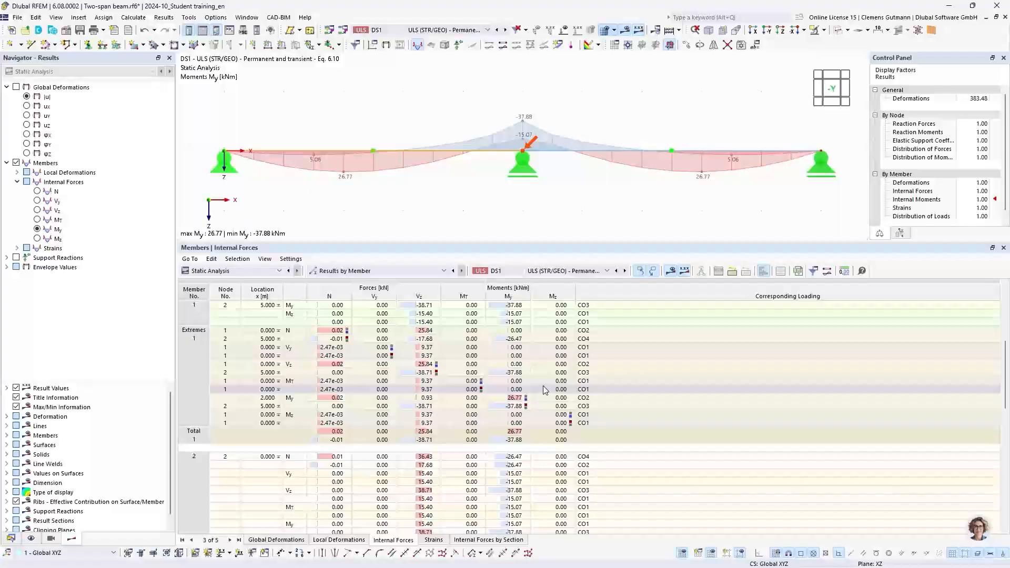
- Locate member 1's maximum My in the extremes and display the moment diagram of its governing combination CO2
{"action": "left_click", "coordinate": [513, 398]}
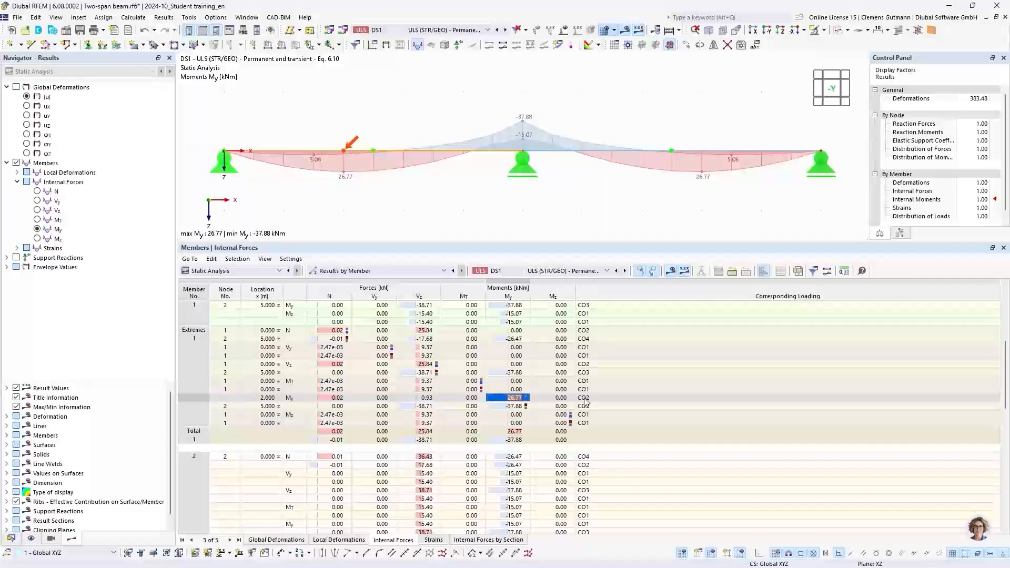
{"action": "left_click", "coordinate": [413, 32]}
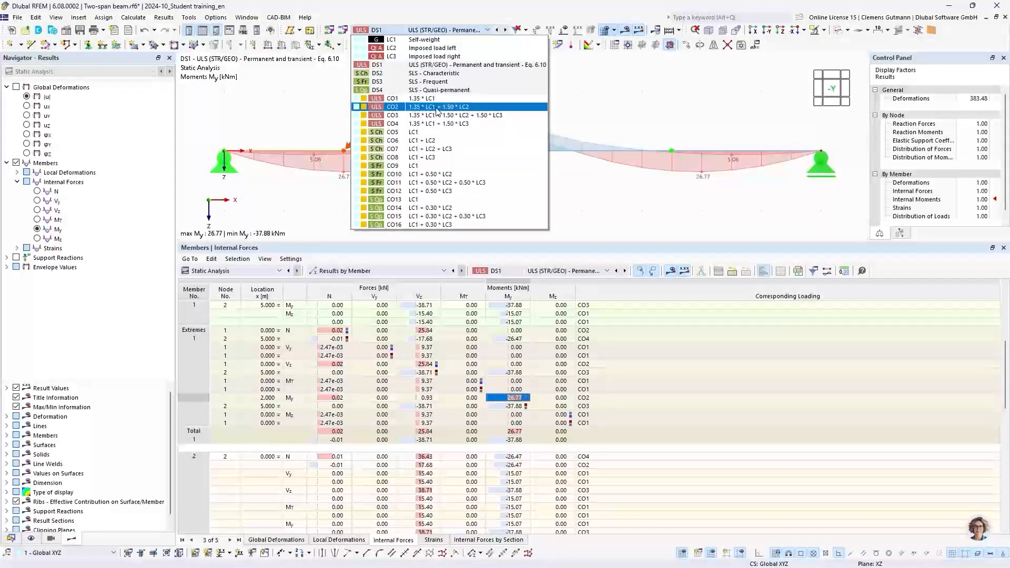
{"action": "left_click", "coordinate": [436, 107]}
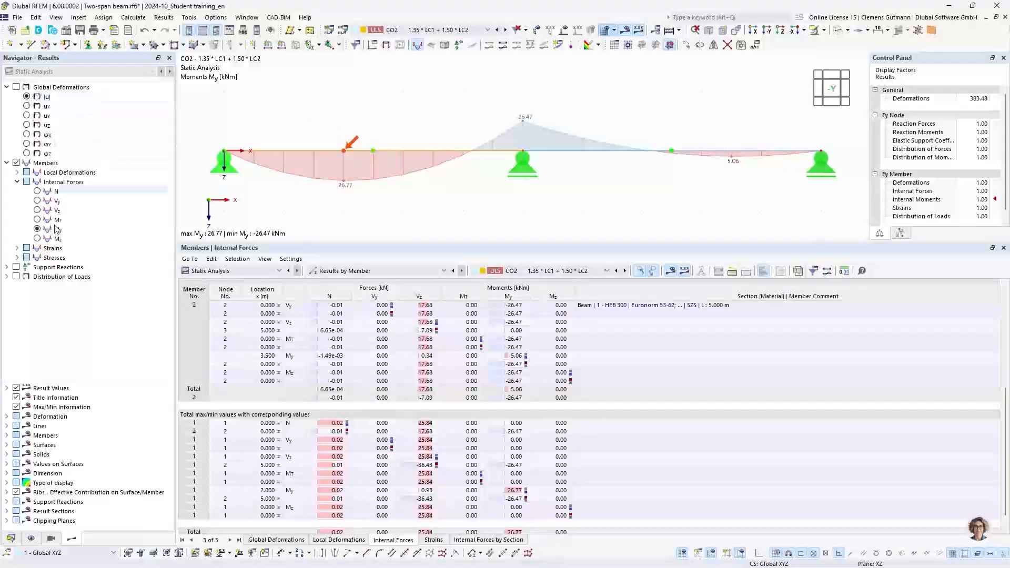
- Display the support reactions together with the moments for DS1 and enlarge the graphics area to fit them
{"action": "left_click", "coordinate": [17, 268]}
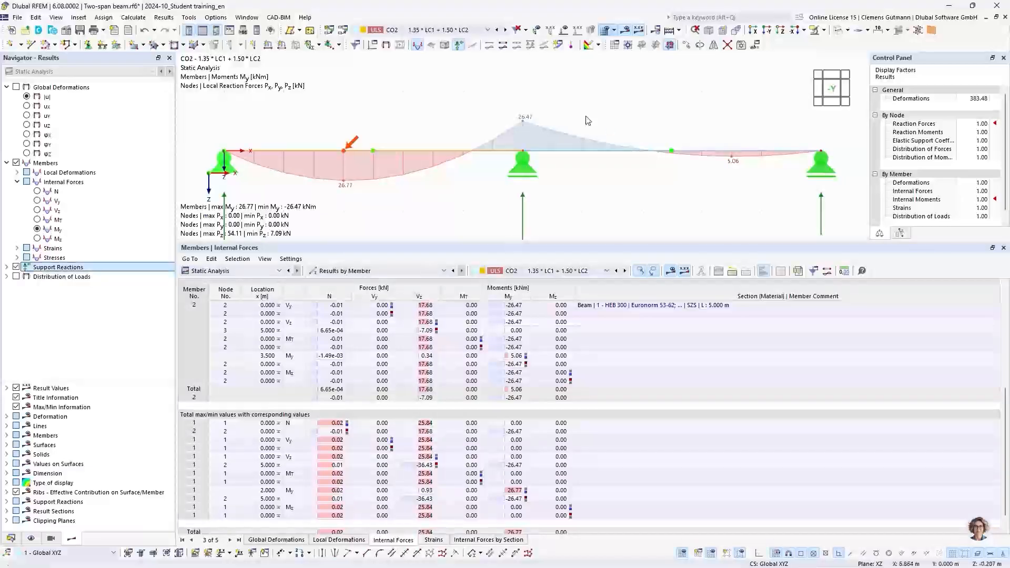
{"action": "scroll", "coordinate": [496, 117], "scroll_direction": "down", "scroll_amount": 4}
{"action": "left_click", "coordinate": [431, 29]}
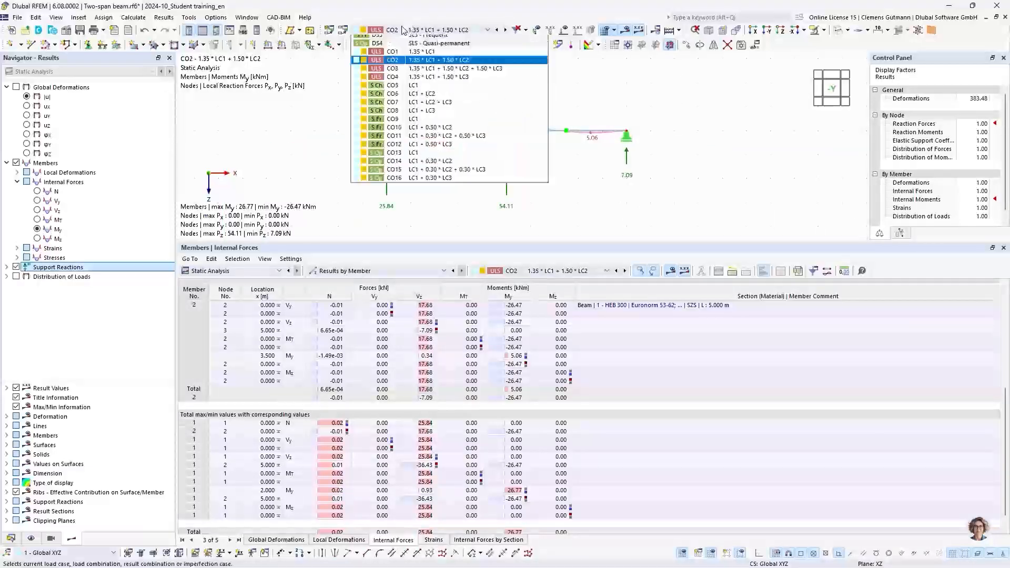
{"action": "left_click", "coordinate": [429, 65]}
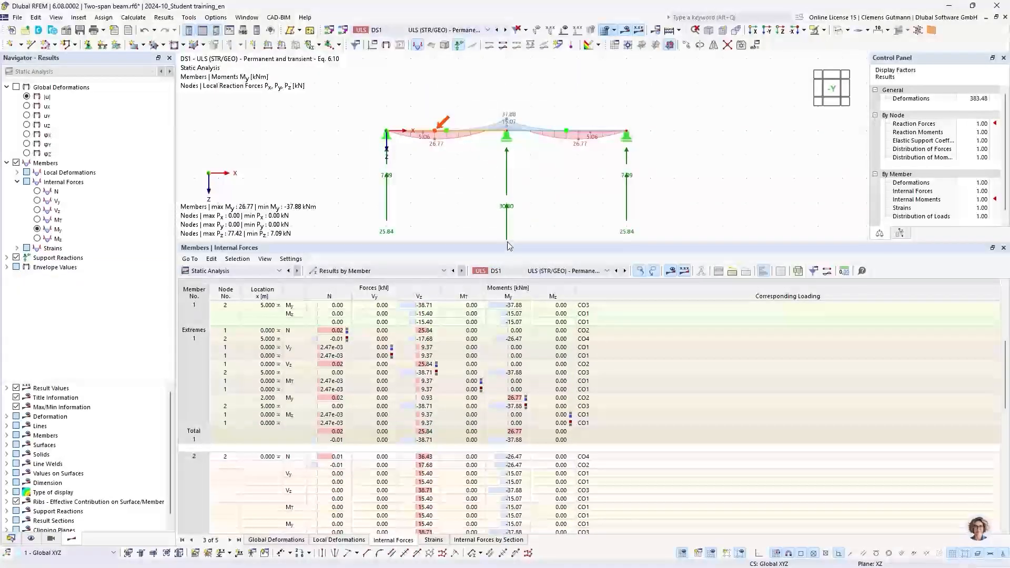
{"action": "left_click_drag", "start_coordinate": [509, 244], "coordinate": [513, 333]}
{"action": "scroll", "coordinate": [525, 266], "scroll_direction": "up", "scroll_amount": 2}
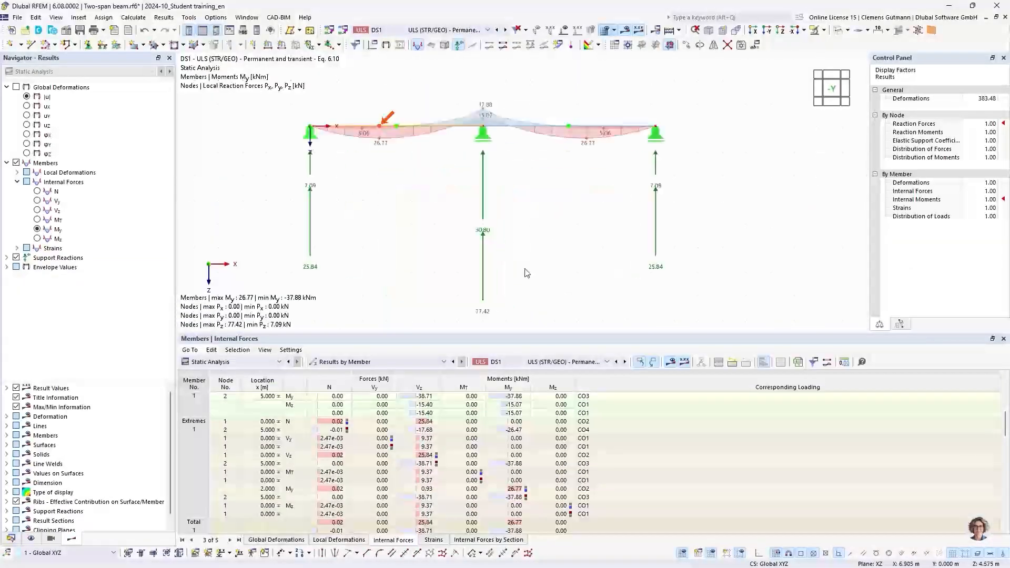
{"action": "middle_click_drag", "start_coordinate": [525, 266], "coordinate": [510, 261]}
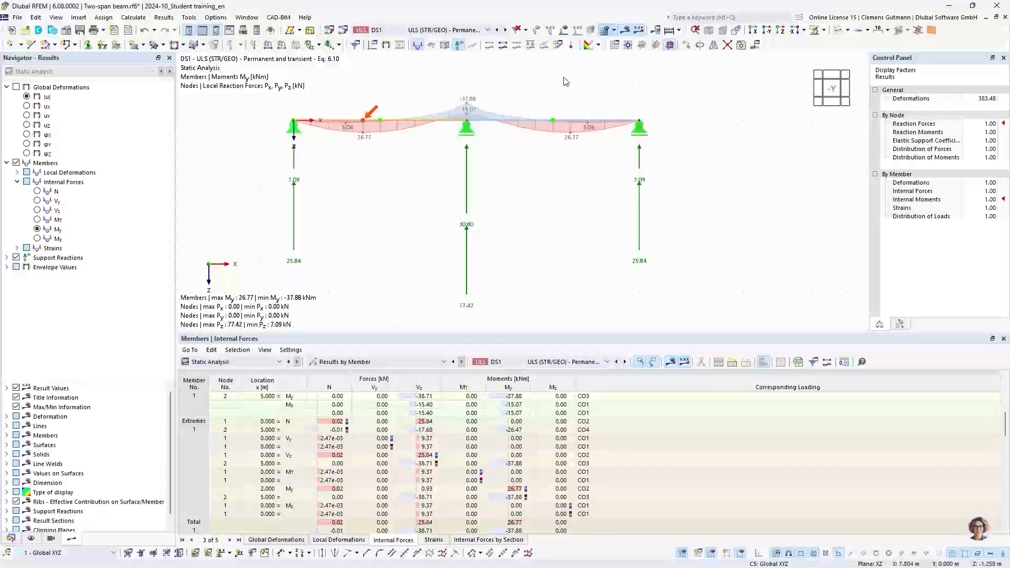
- Turn on the load display, inspect the loads and support reactions of CO3, and return to DS1
{"action": "left_click", "coordinate": [566, 32]}
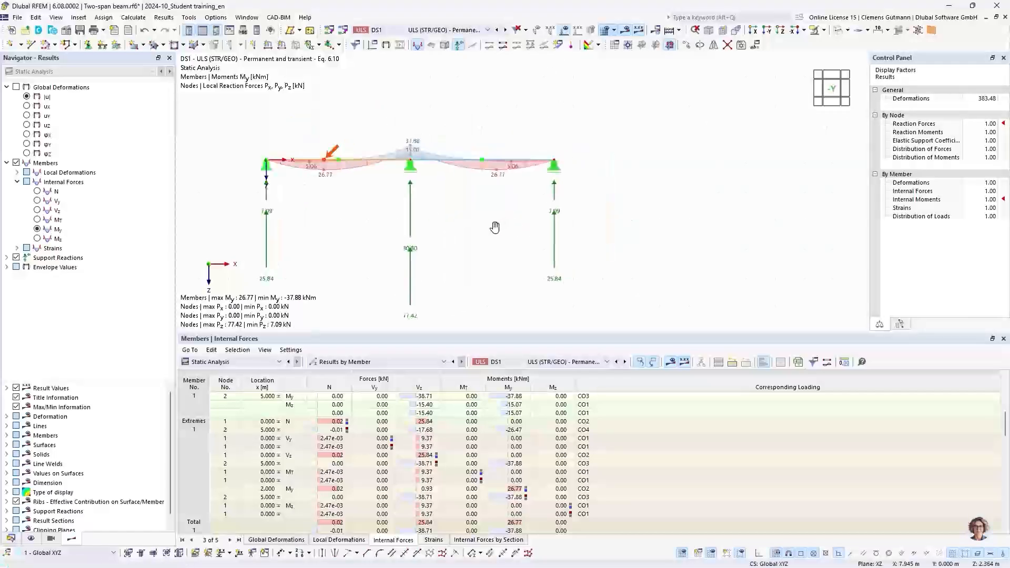
{"action": "left_click", "coordinate": [487, 30]}
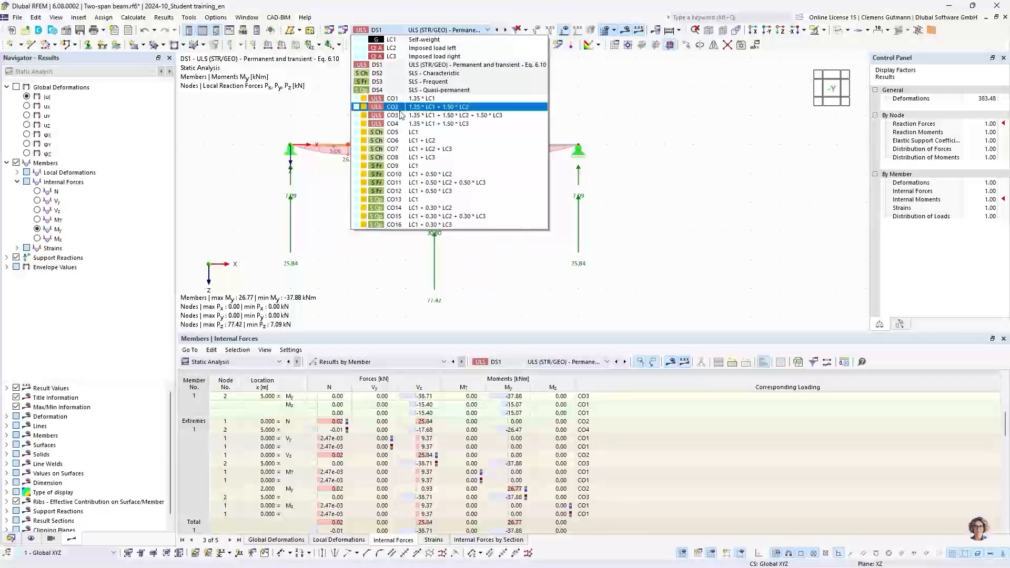
{"action": "key", "text": "Escape"}
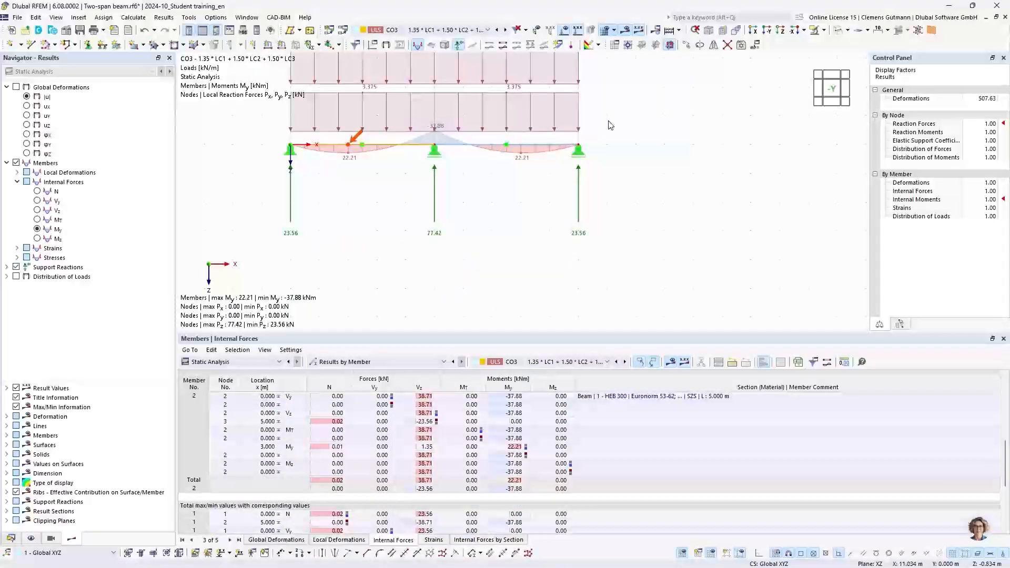
{"action": "middle_click_drag", "start_coordinate": [609, 122], "coordinate": [644, 175]}
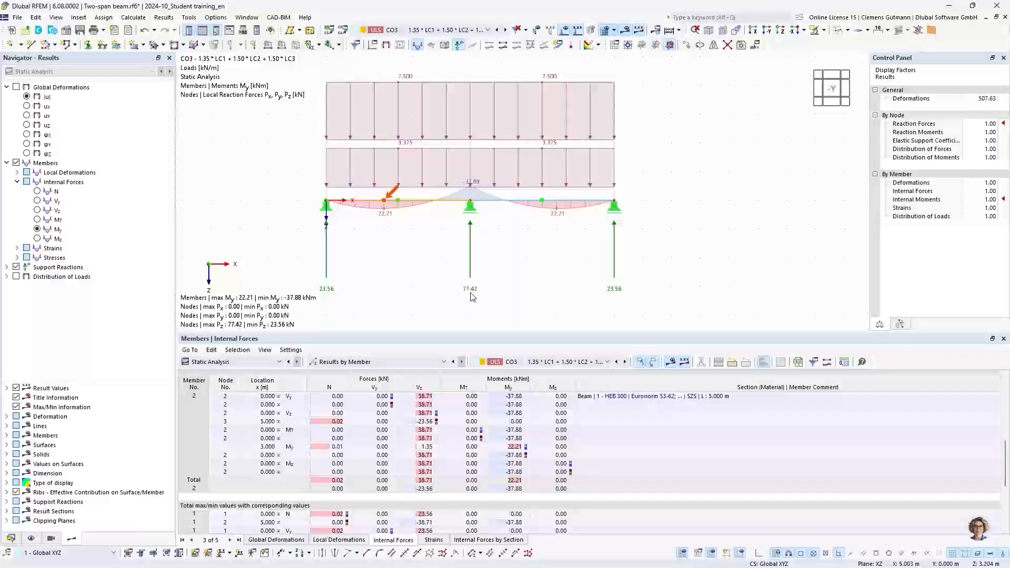
{"action": "left_click", "coordinate": [438, 31]}
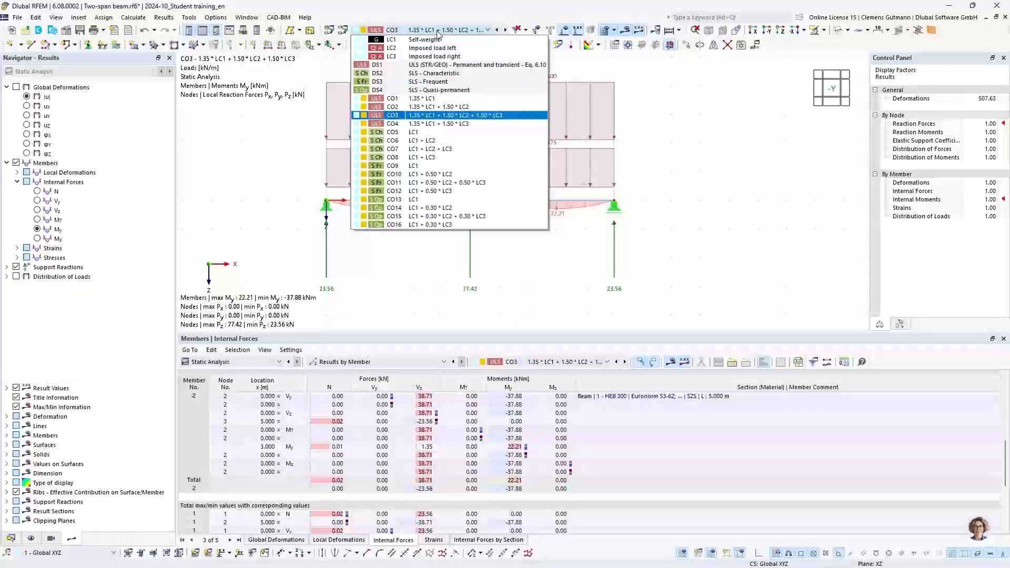
{"action": "left_click", "coordinate": [391, 66]}
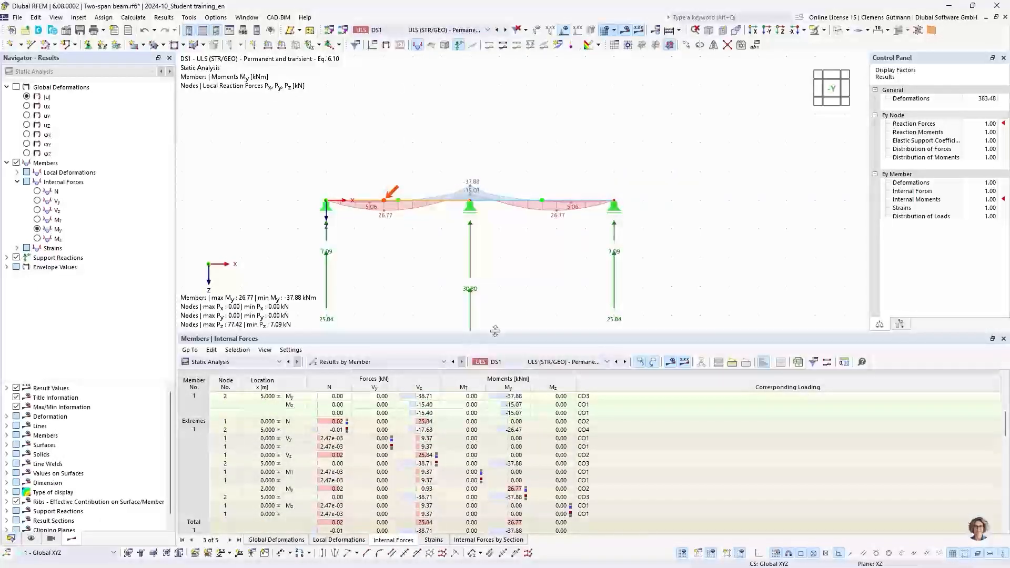
- Show the results by node and open the support forces table for DS1
{"action": "left_click", "coordinate": [363, 361]}
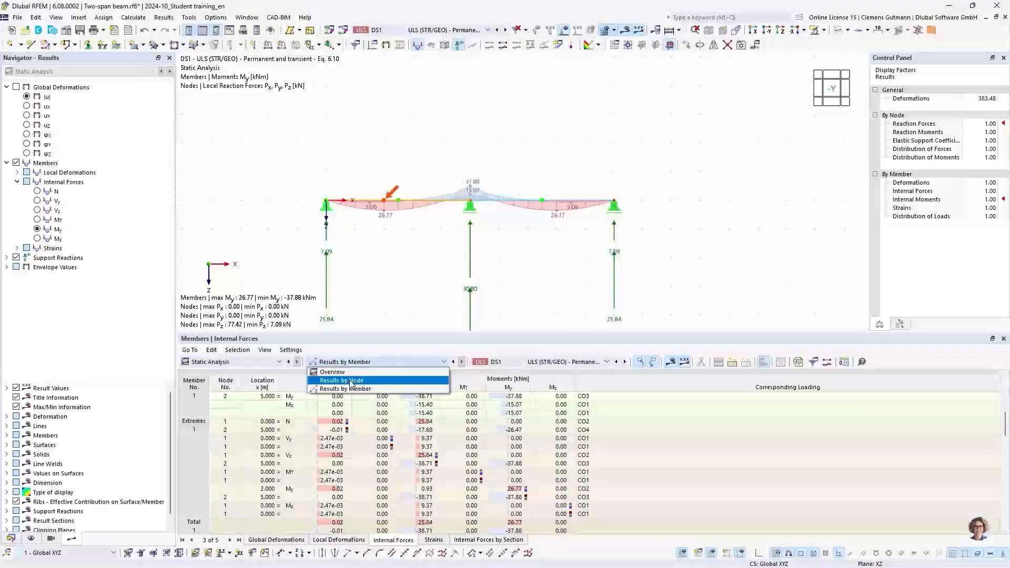
{"action": "left_click", "coordinate": [350, 381]}
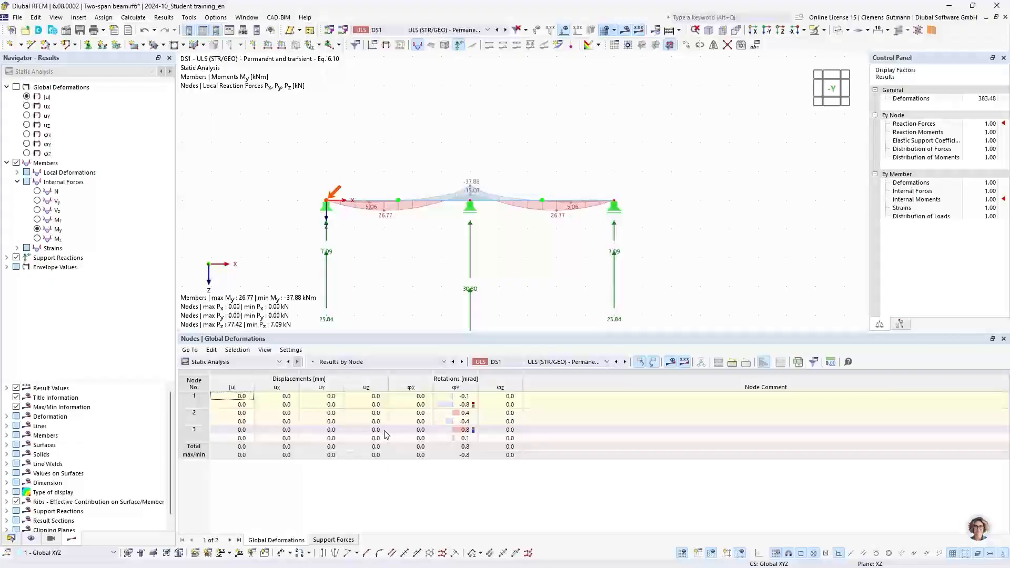
{"action": "left_click", "coordinate": [322, 540]}
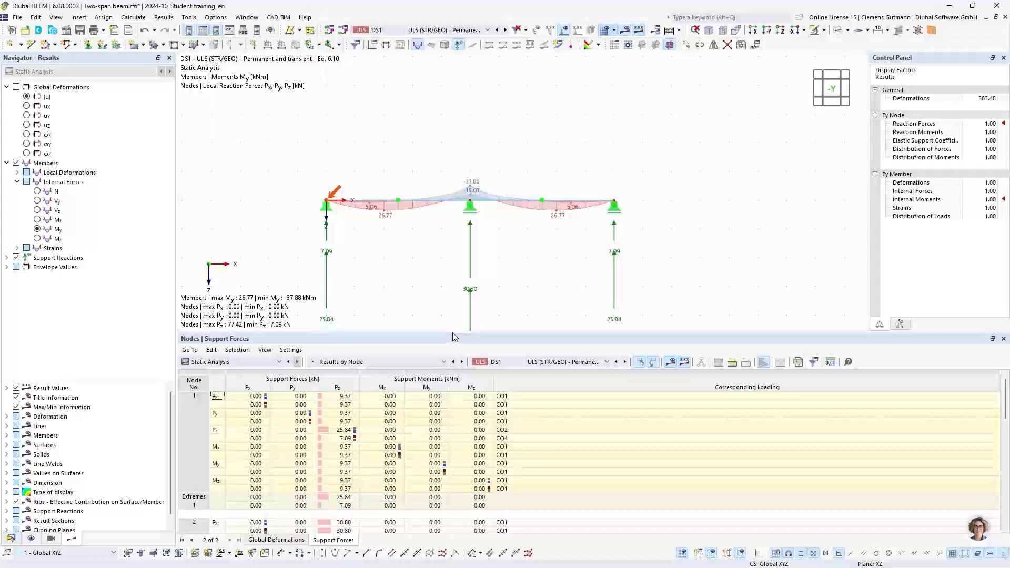
- Locate node 2's maximum Pz in the support forces table and identify its corresponding load combination
{"action": "left_click_drag", "start_coordinate": [455, 337], "coordinate": [454, 244]}
{"action": "scroll", "coordinate": [353, 443], "scroll_direction": "down", "scroll_amount": 2}
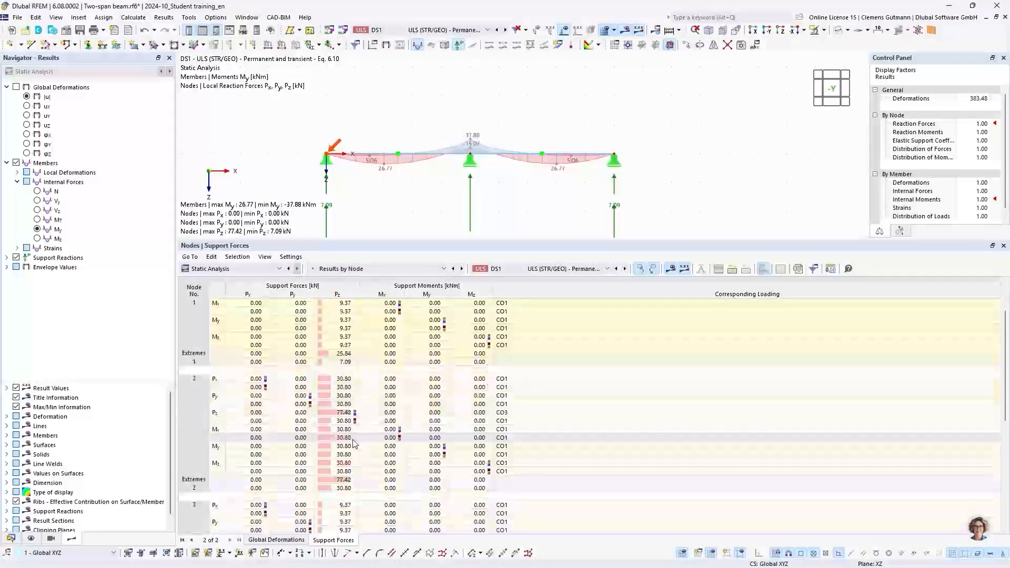
{"action": "left_click", "coordinate": [340, 413]}
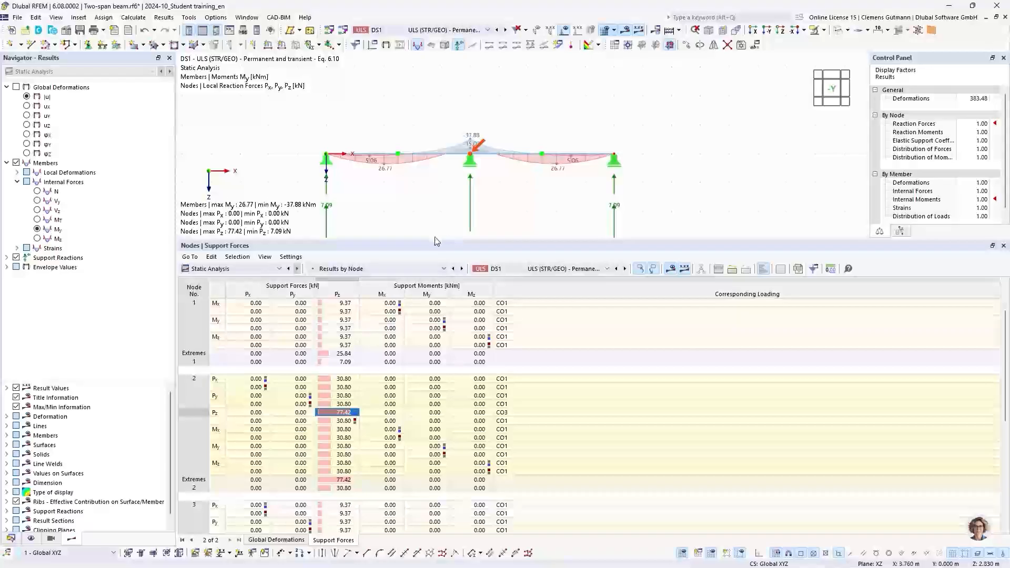
{"action": "left_click_drag", "start_coordinate": [436, 241], "coordinate": [436, 312]}
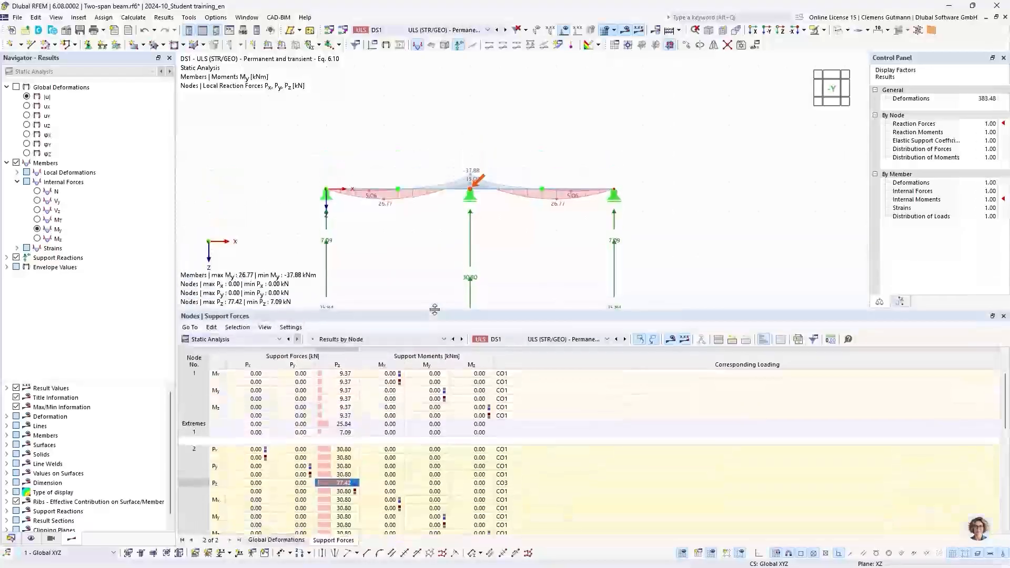
{"action": "left_click", "coordinate": [502, 483]}
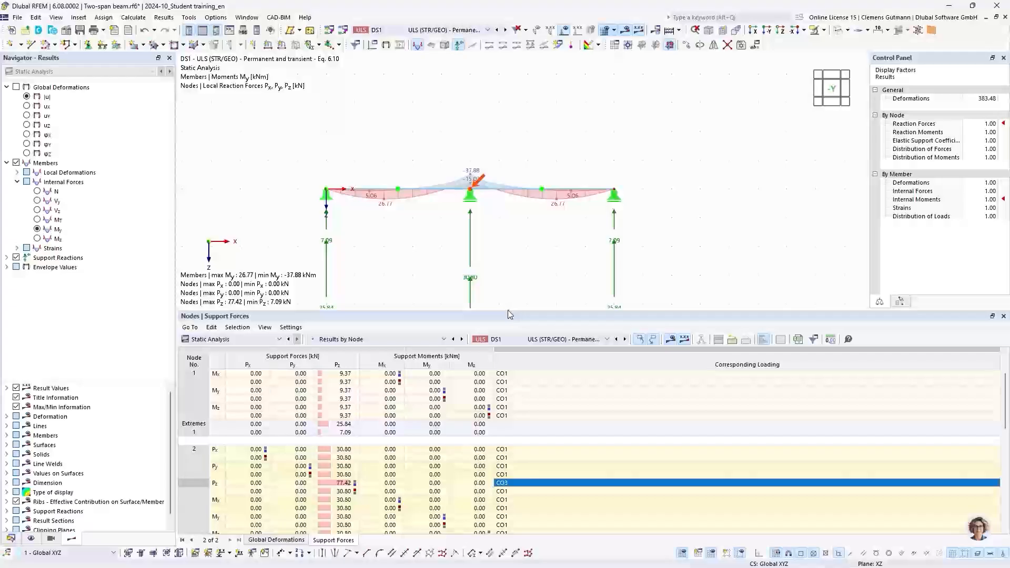
- Enlarge the graphics area to fit all support reactions and switch to the PowerPoint training slides
{"action": "left_click_drag", "start_coordinate": [508, 311], "coordinate": [509, 355]}
{"action": "middle_click_drag", "start_coordinate": [500, 297], "coordinate": [517, 251]}
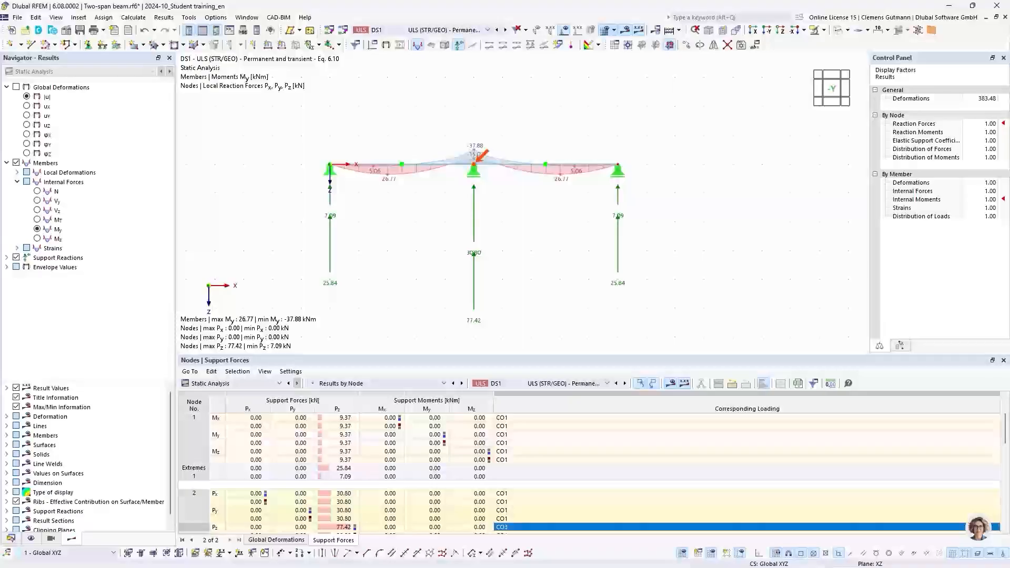
{"action": "key", "text": "alt+Tab"}
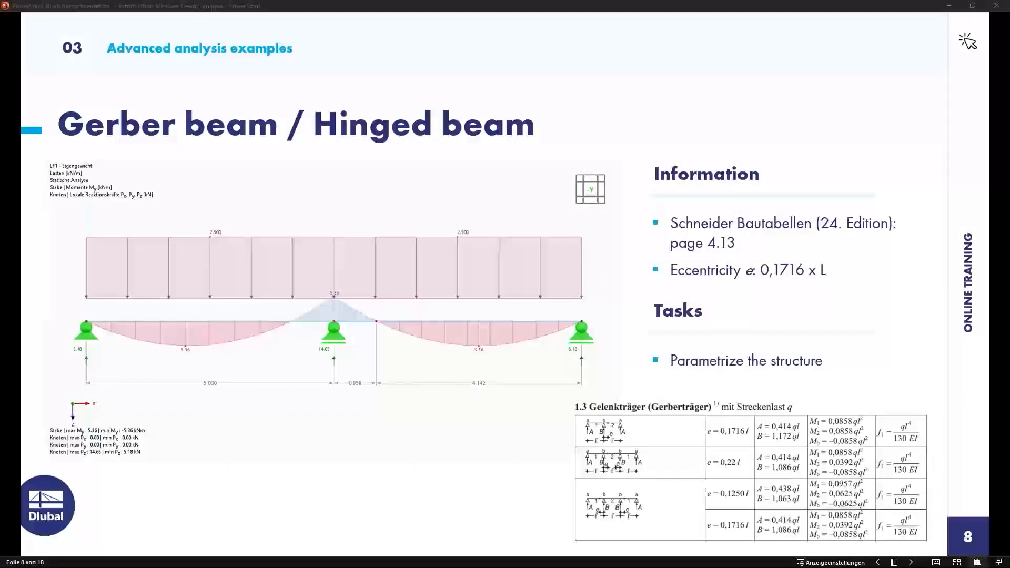
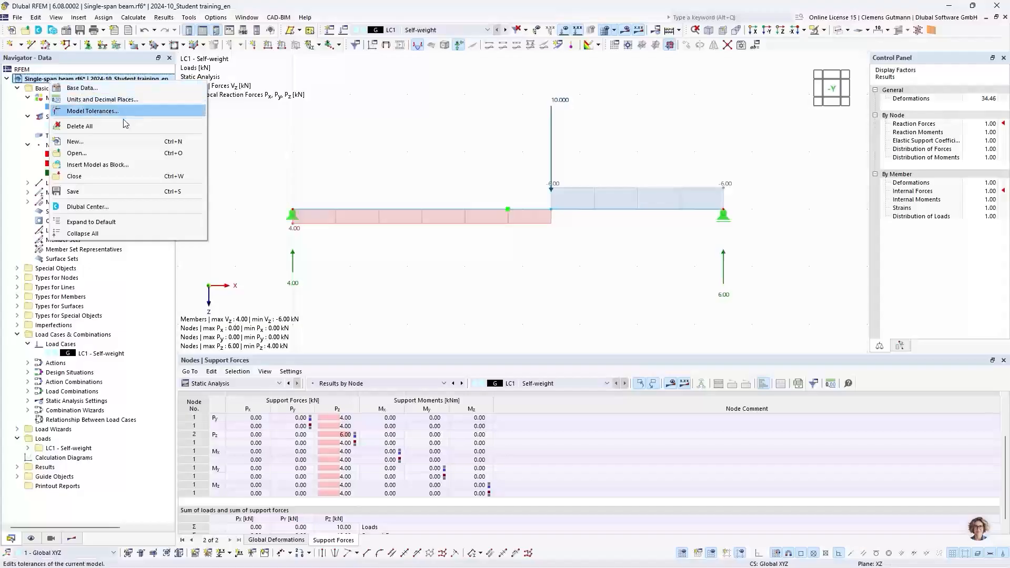
- Close the Single-span beam model and save its changes
{"action": "left_click", "coordinate": [74, 176]}
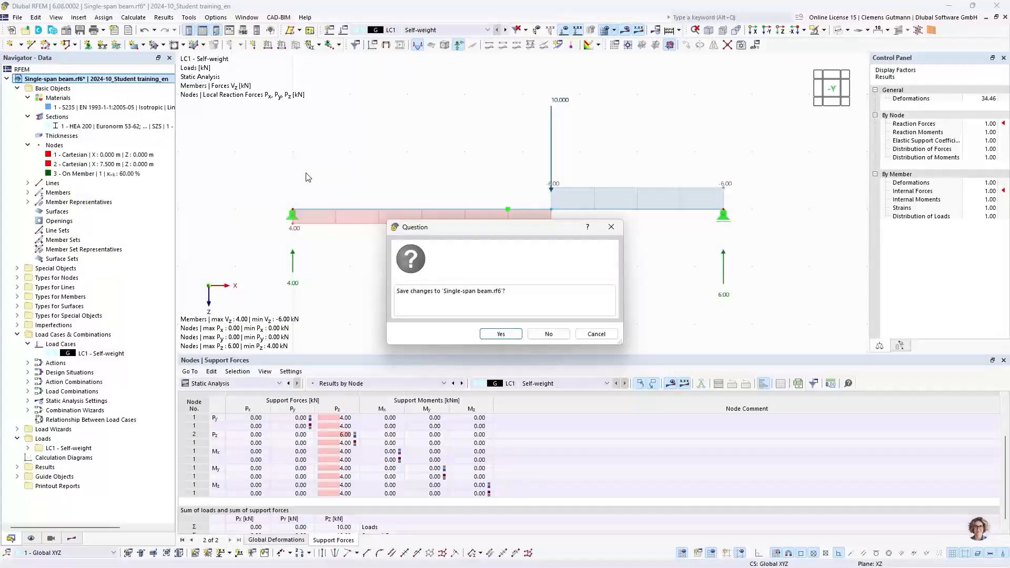
{"action": "left_click", "coordinate": [509, 335]}
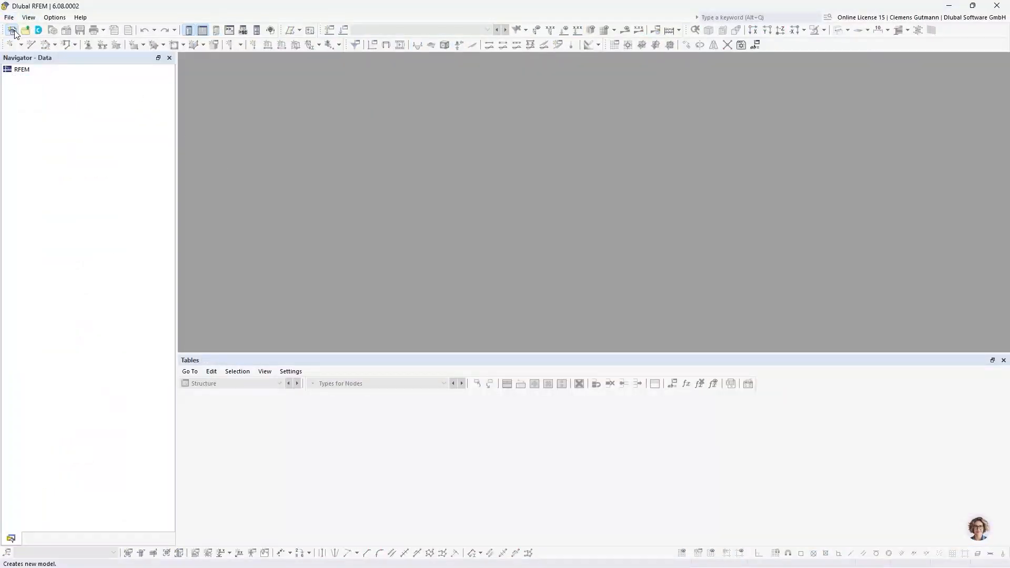
{"action": "left_click", "coordinate": [14, 32]}
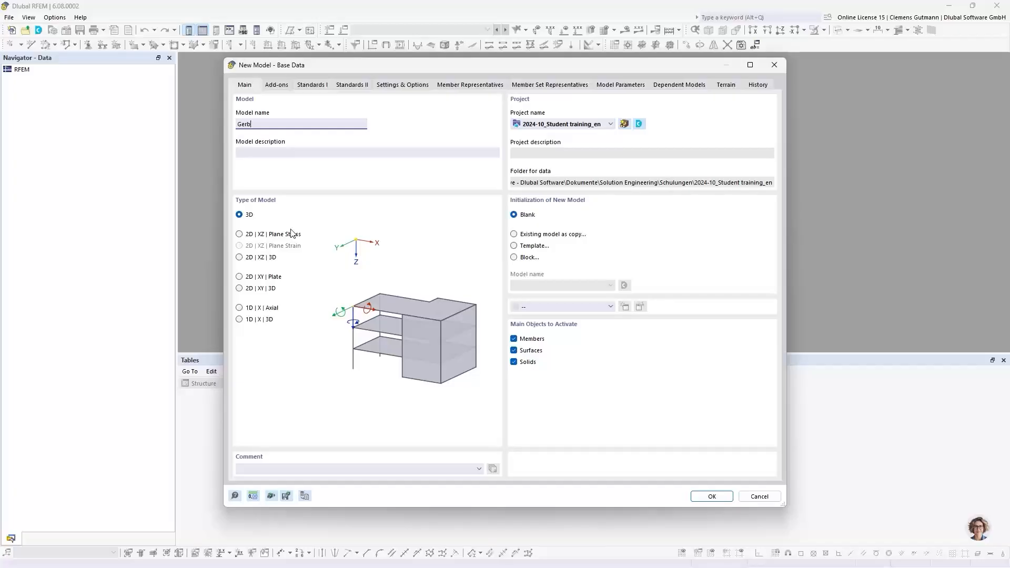
{"action": "type", "text": "er beam"}
{"action": "key", "text": "Tab"}
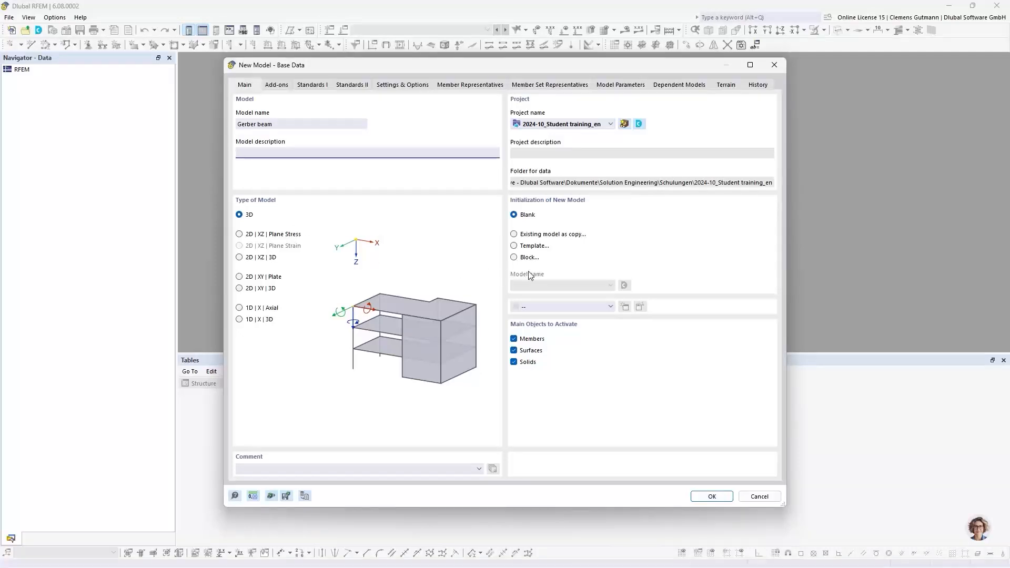
{"action": "left_click", "coordinate": [514, 235]}
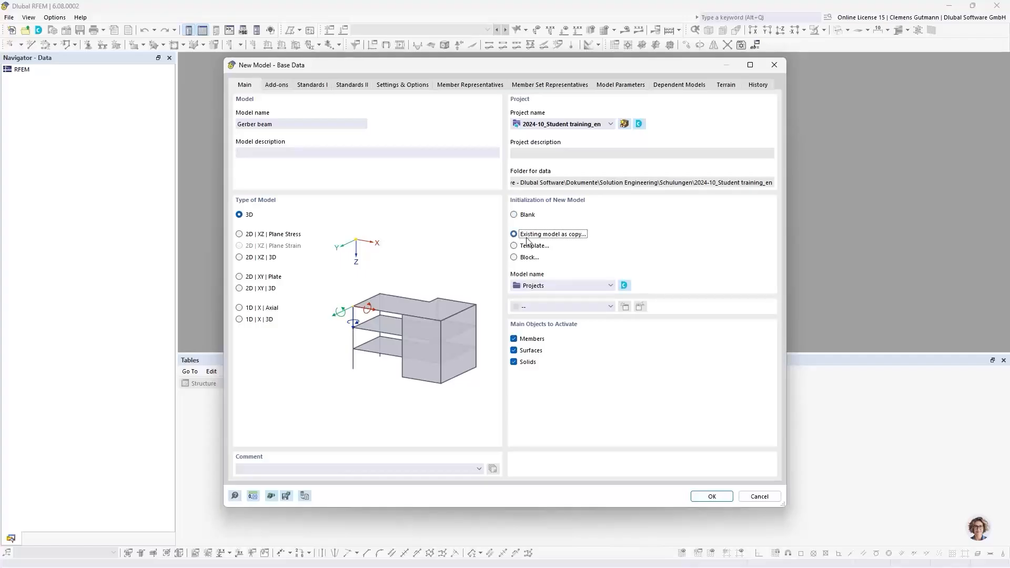
{"action": "left_click", "coordinate": [610, 286]}
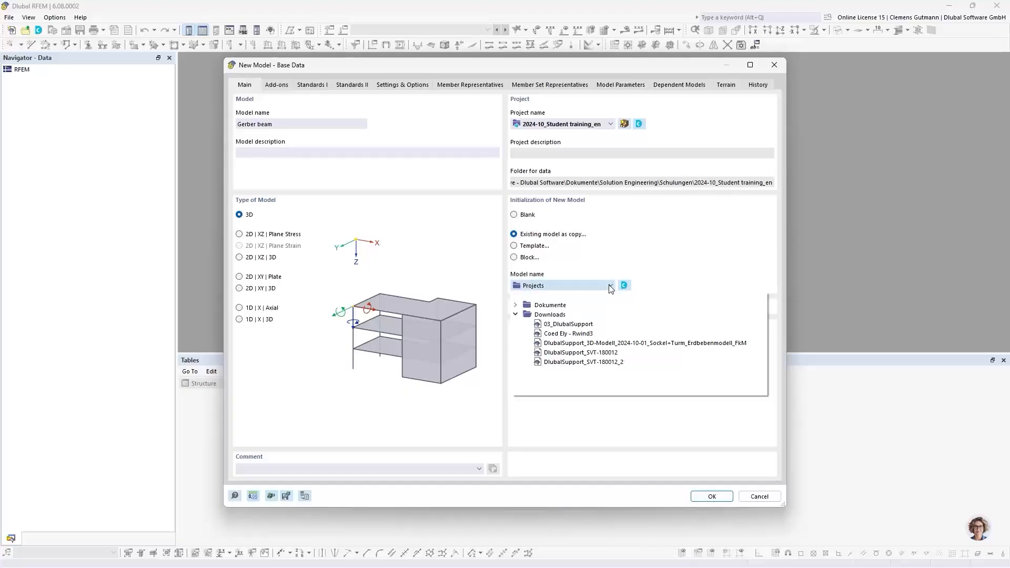
{"action": "left_click", "coordinate": [516, 305]}
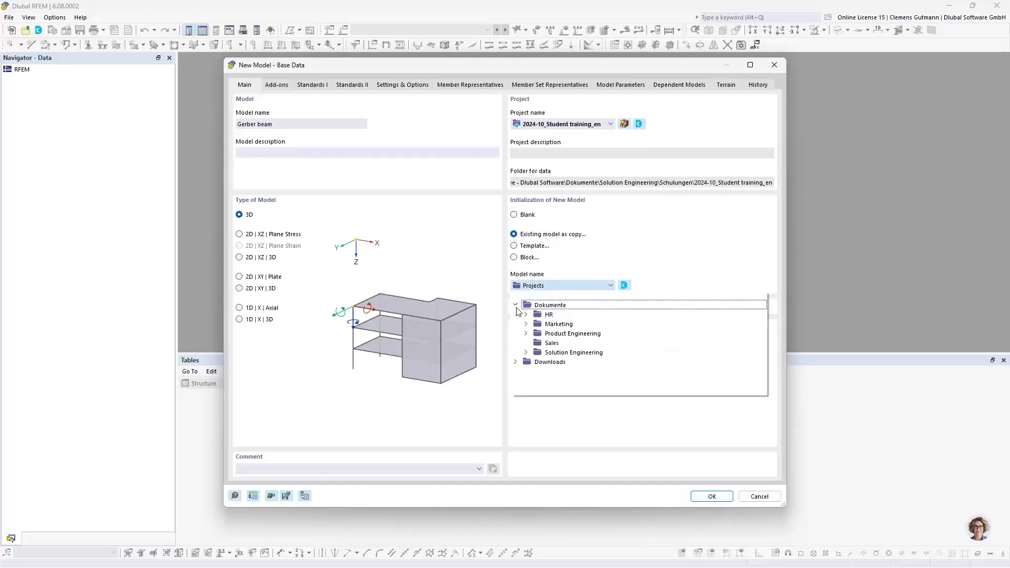
{"action": "left_click", "coordinate": [525, 352]}
{"action": "scroll", "coordinate": [540, 386], "scroll_direction": "down", "scroll_amount": 2}
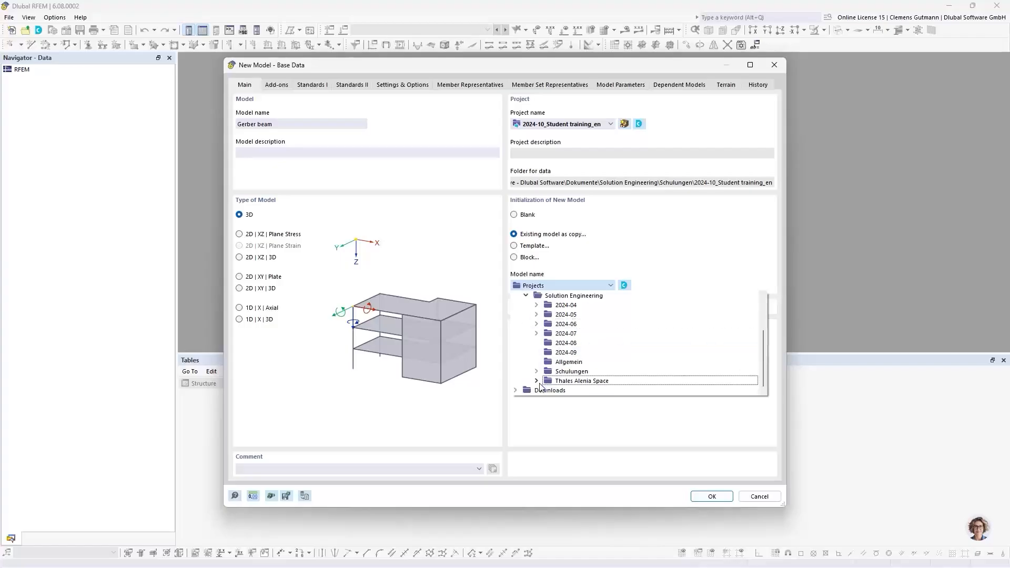
{"action": "left_click", "coordinate": [536, 371]}
{"action": "scroll", "coordinate": [545, 369], "scroll_direction": "down", "scroll_amount": 1}
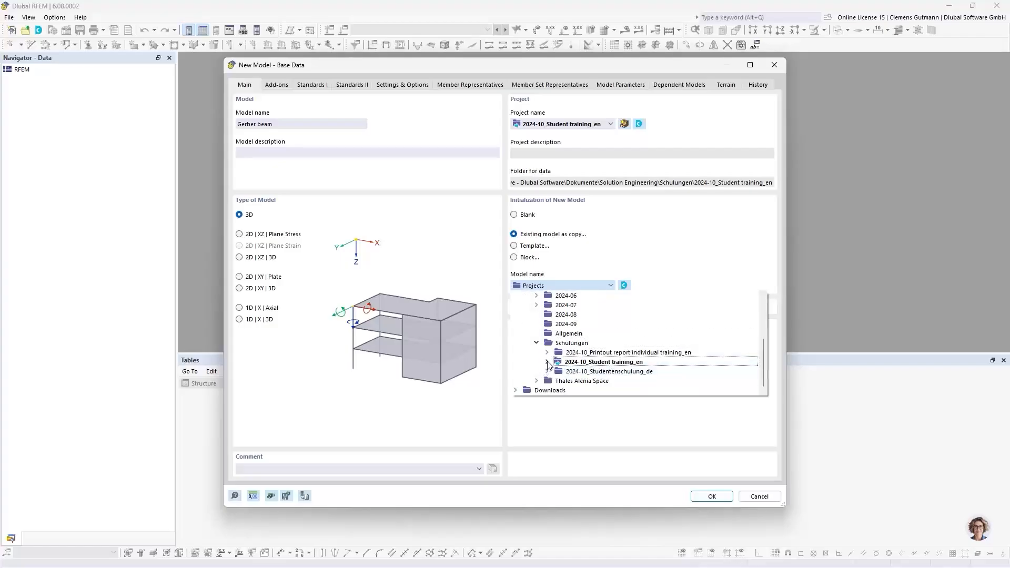
{"action": "left_click", "coordinate": [547, 362]}
{"action": "scroll", "coordinate": [631, 363], "scroll_direction": "down", "scroll_amount": 1}
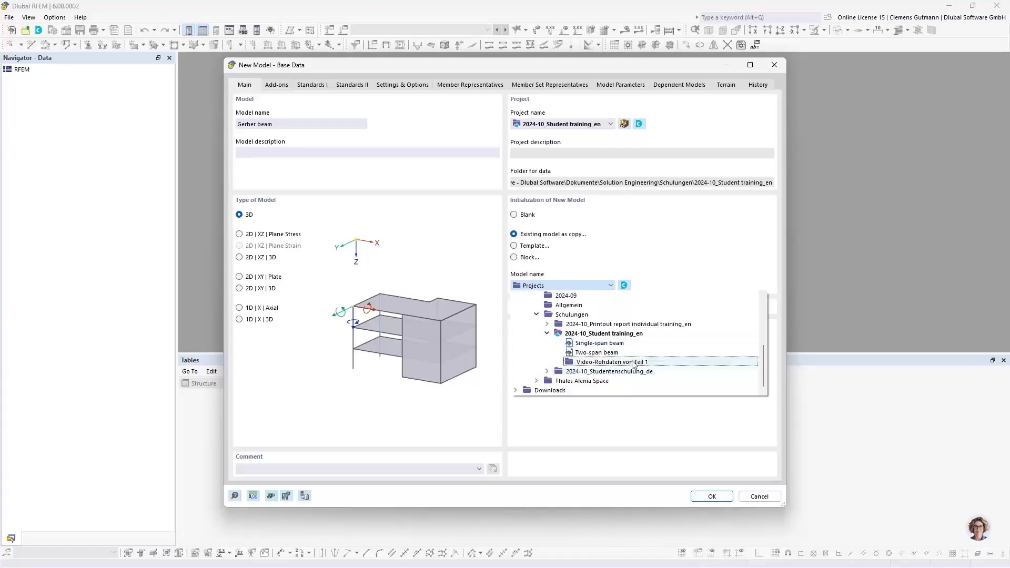
{"action": "left_click", "coordinate": [590, 354]}
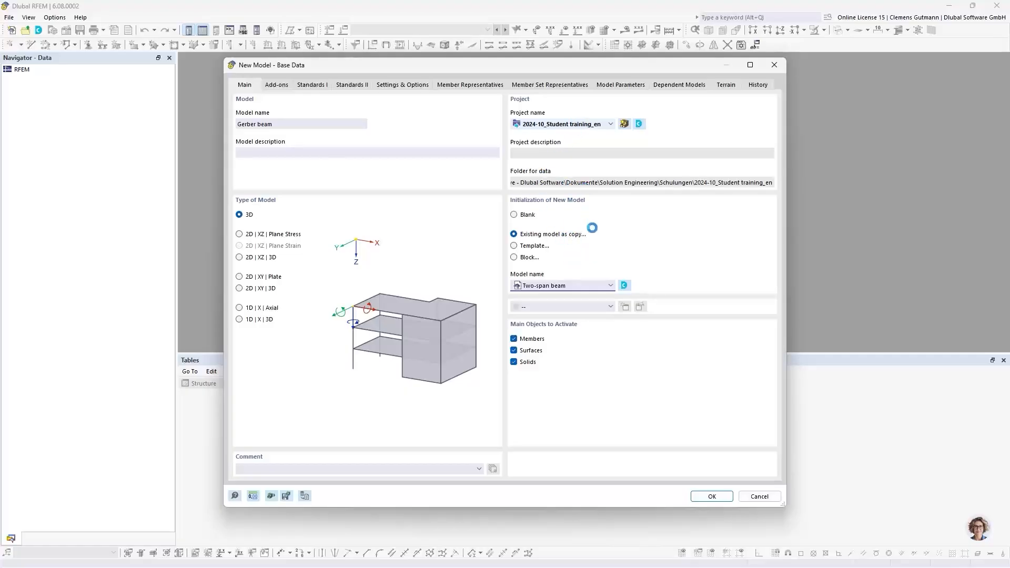
{"action": "left_click", "coordinate": [611, 124]}
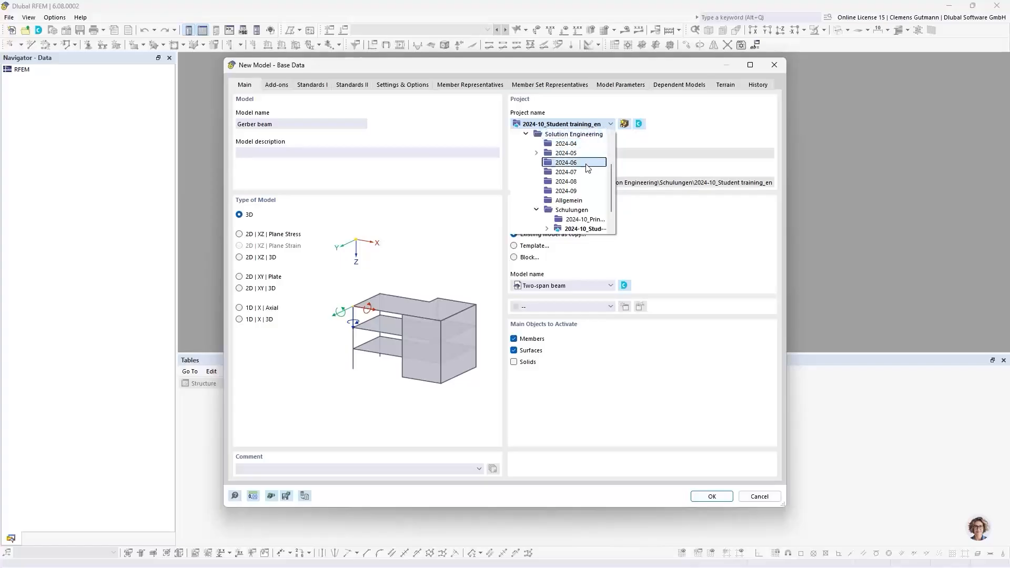
{"action": "left_click", "coordinate": [547, 123]}
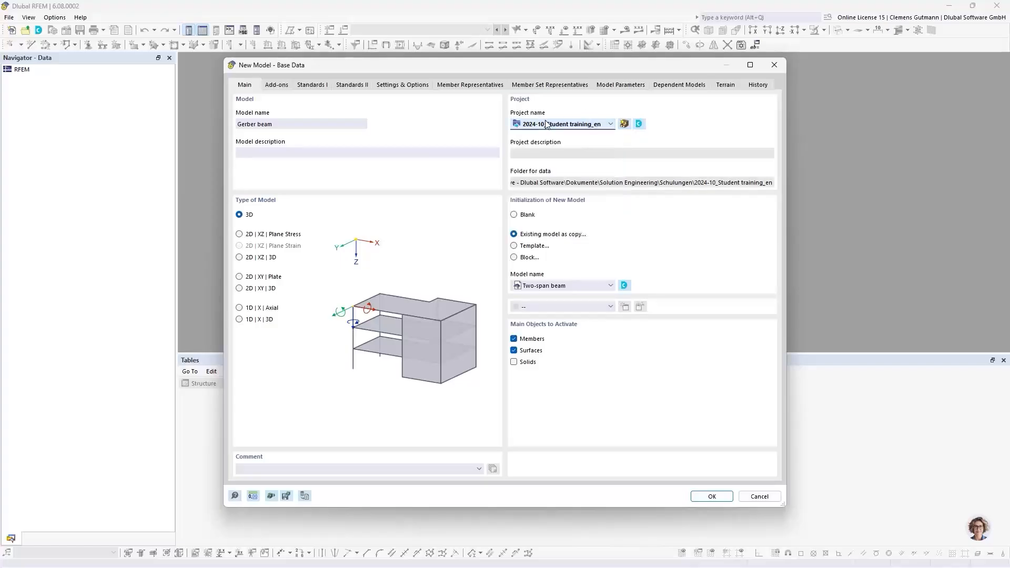
{"action": "left_click", "coordinate": [593, 290]}
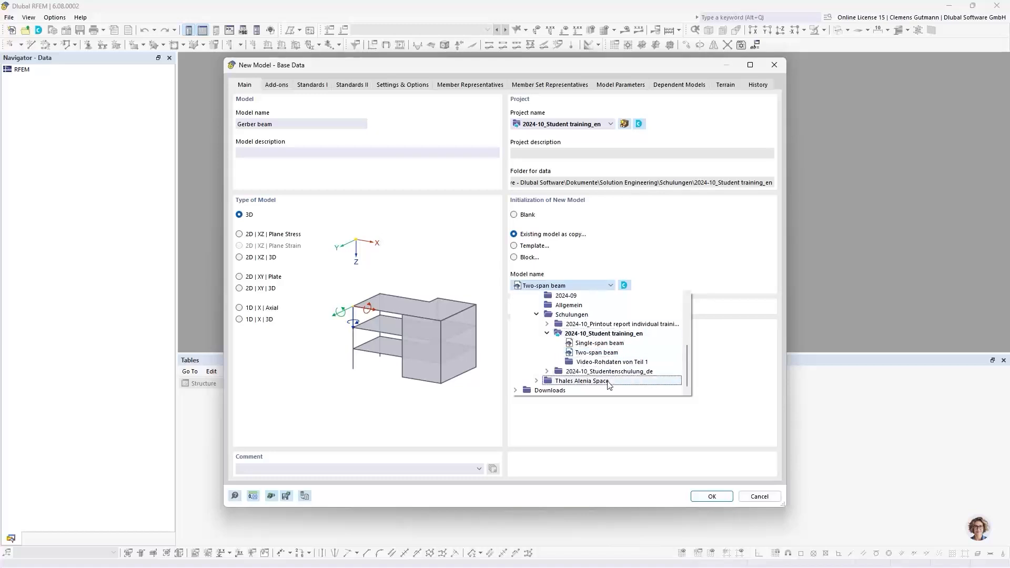
{"action": "left_click", "coordinate": [669, 262]}
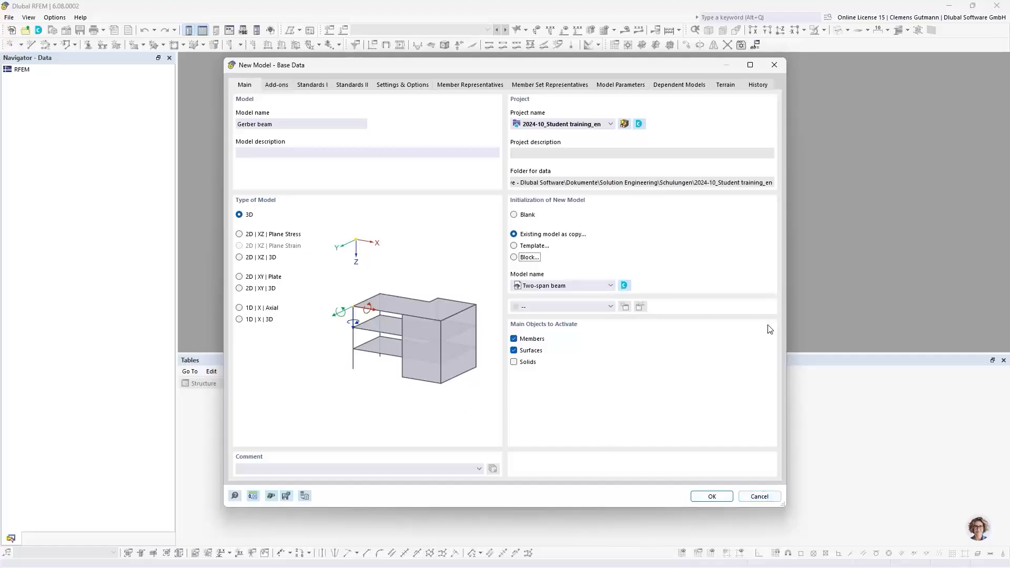
{"action": "left_click", "coordinate": [756, 497]}
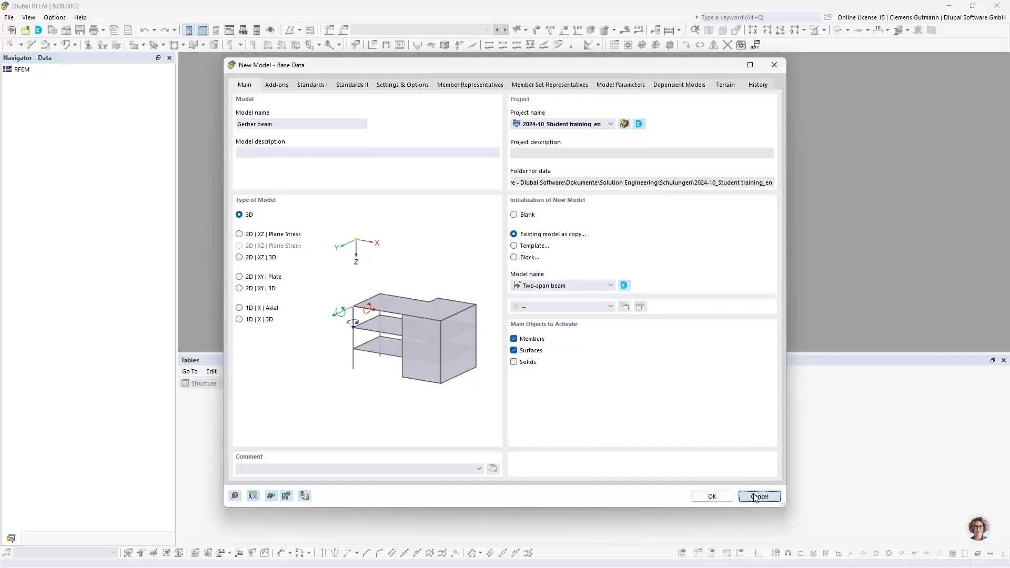
- Open the Dlubal Center and examine the project folder tree around the 2024-10_Student training_en project
{"action": "left_click", "coordinate": [41, 33]}
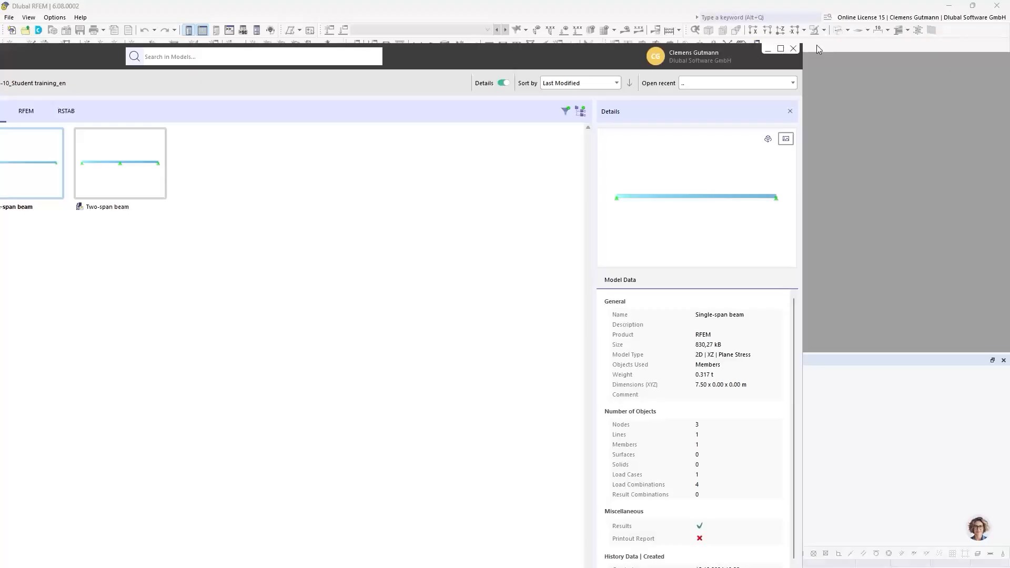
{"action": "left_click_drag", "start_coordinate": [803, 45], "coordinate": [571, 209]}
{"action": "left_click_drag", "start_coordinate": [330, 226], "coordinate": [754, 44]}
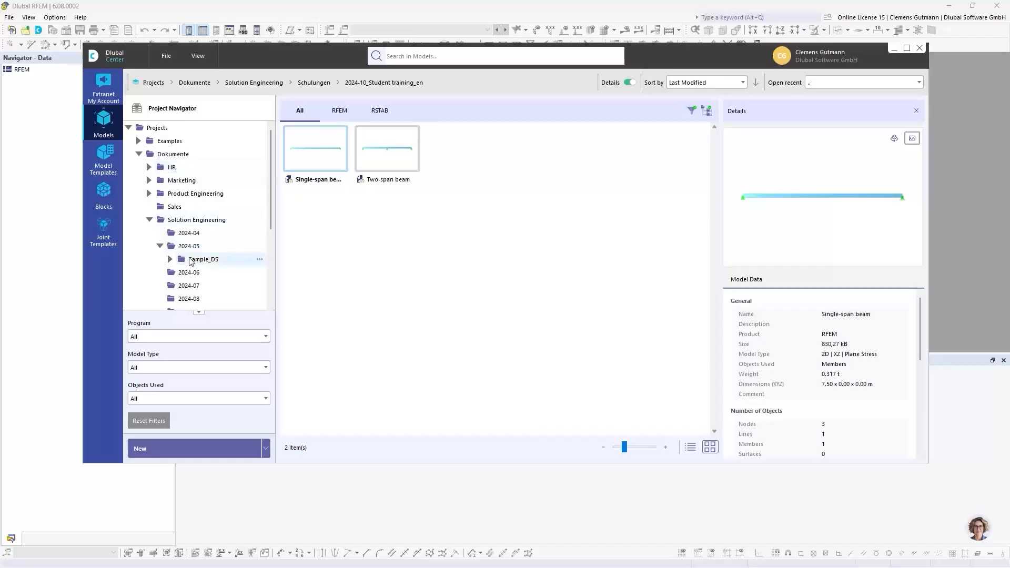
{"action": "scroll", "coordinate": [191, 262], "scroll_direction": "down", "scroll_amount": 3}
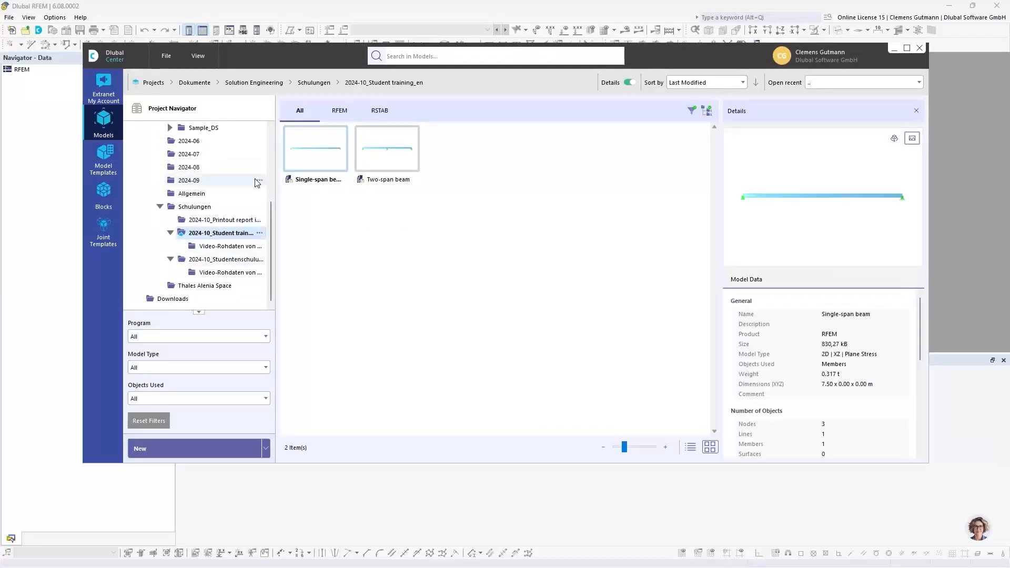
{"action": "scroll", "coordinate": [159, 137], "scroll_direction": "up", "scroll_amount": 3}
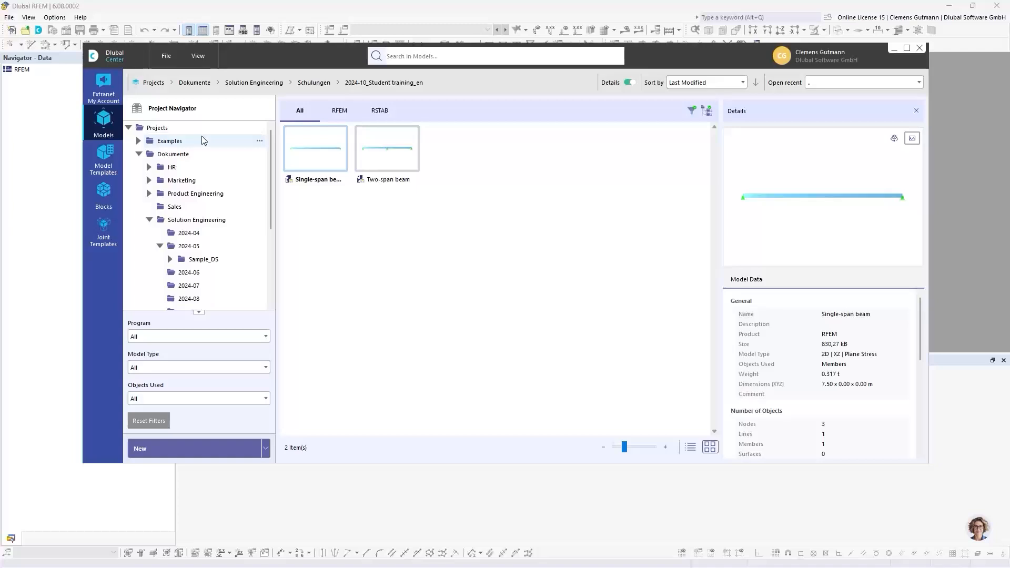
{"action": "scroll", "coordinate": [199, 219], "scroll_direction": "down", "scroll_amount": 3}
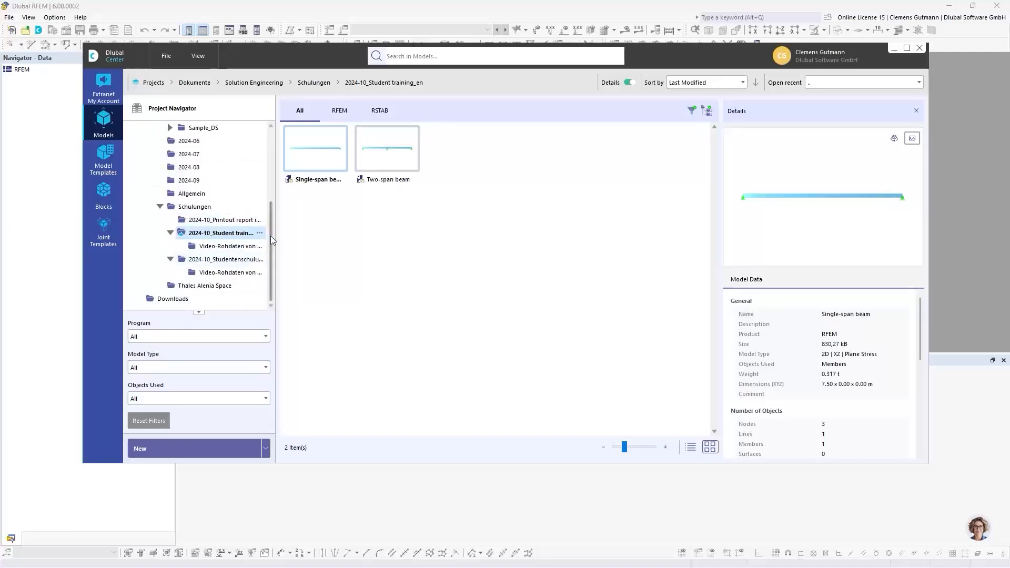
{"action": "left_click_drag", "start_coordinate": [276, 230], "coordinate": [341, 230]}
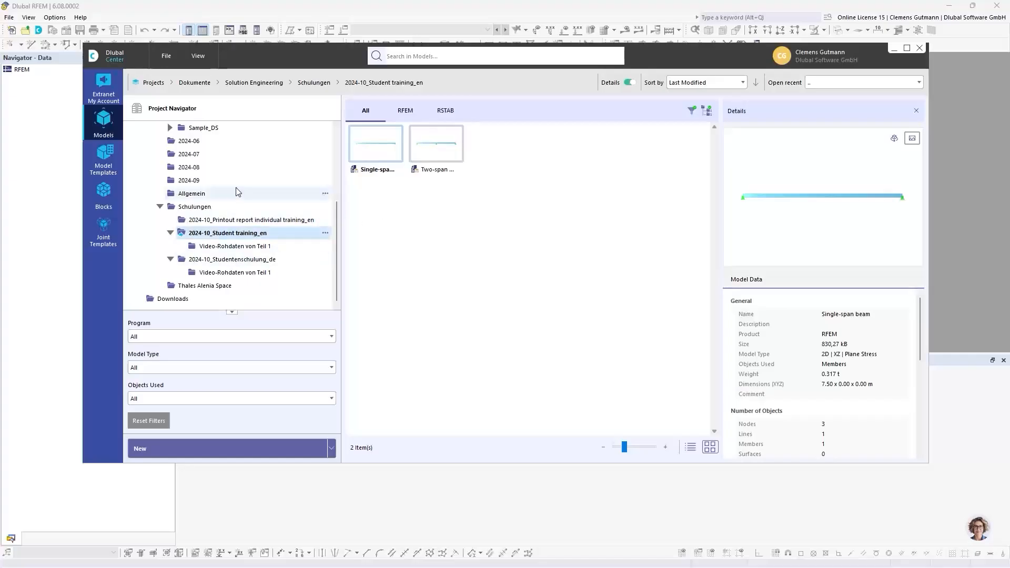
{"action": "scroll", "coordinate": [221, 190], "scroll_direction": "up", "scroll_amount": 4}
{"action": "scroll", "coordinate": [178, 176], "scroll_direction": "down", "scroll_amount": 4}
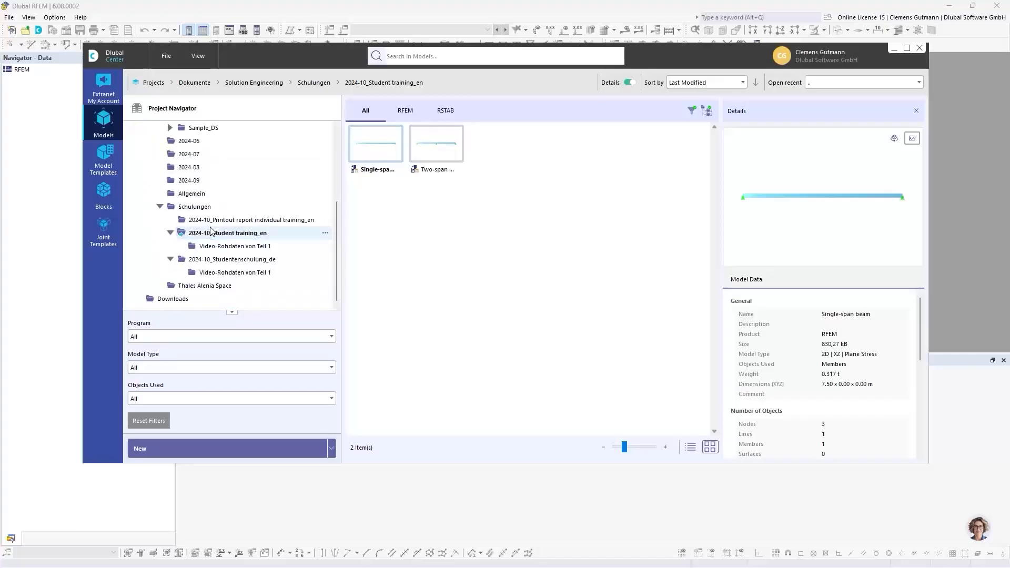
{"action": "scroll", "coordinate": [198, 230], "scroll_direction": "up", "scroll_amount": 4}
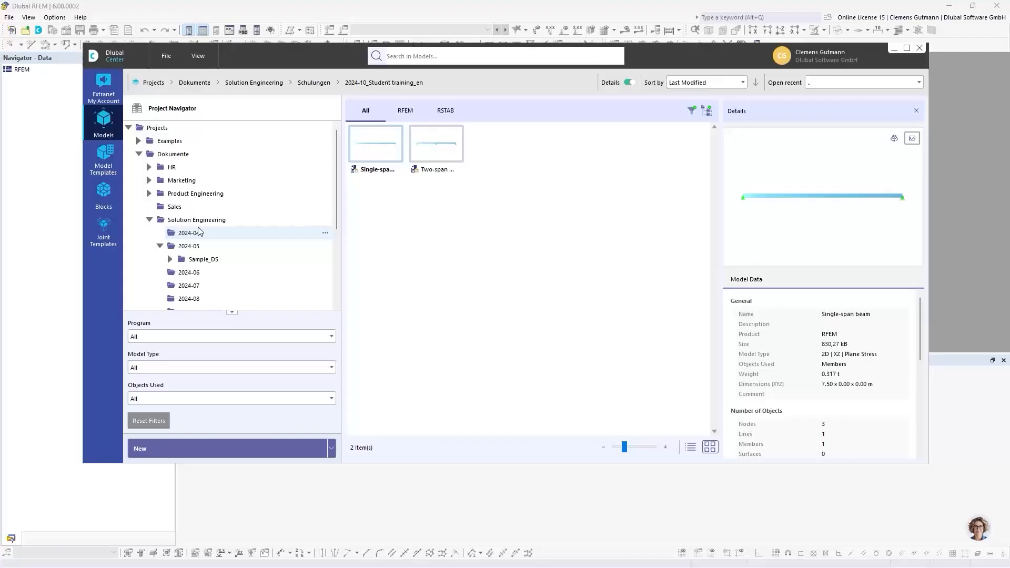
{"action": "right_click", "coordinate": [158, 131]}
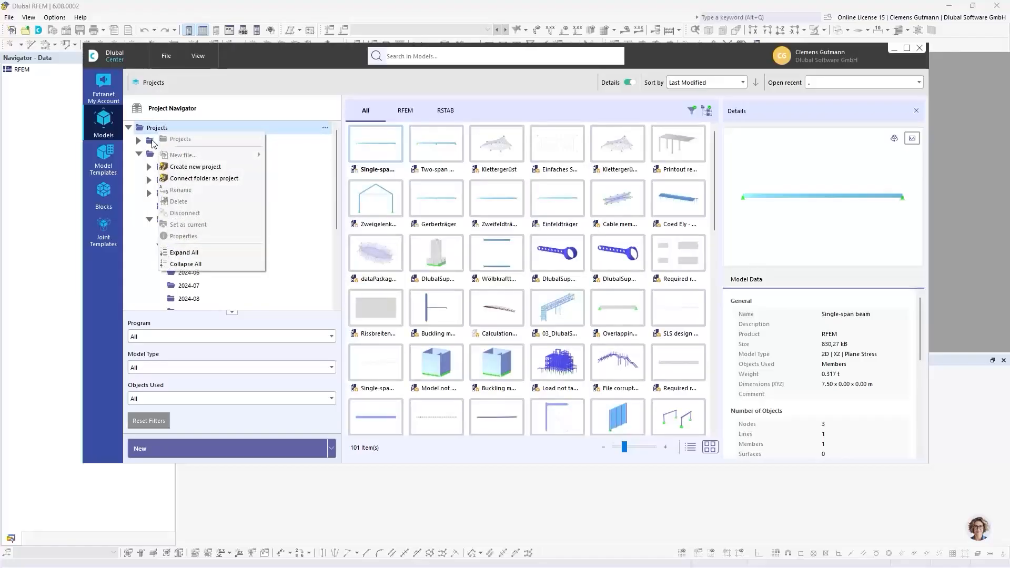
{"action": "left_click", "coordinate": [207, 179]}
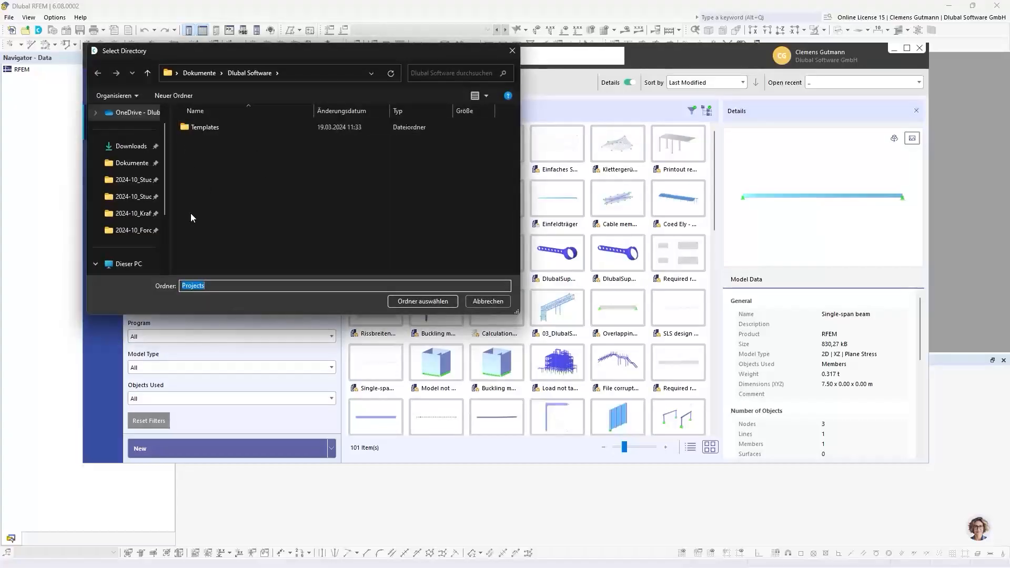
{"action": "scroll", "coordinate": [166, 178], "scroll_direction": "up", "scroll_amount": 2}
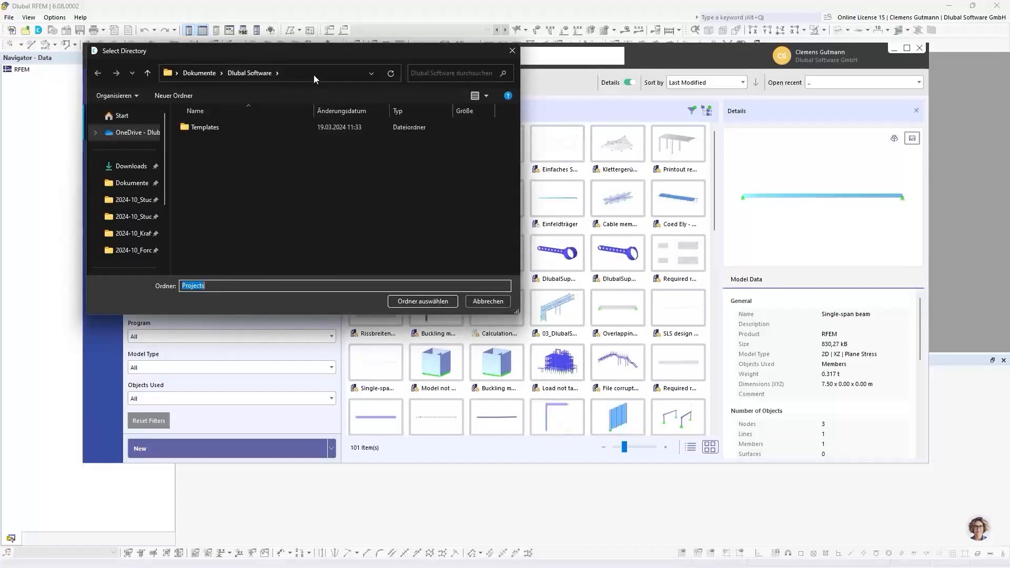
{"action": "left_click_drag", "start_coordinate": [365, 50], "coordinate": [393, 87]}
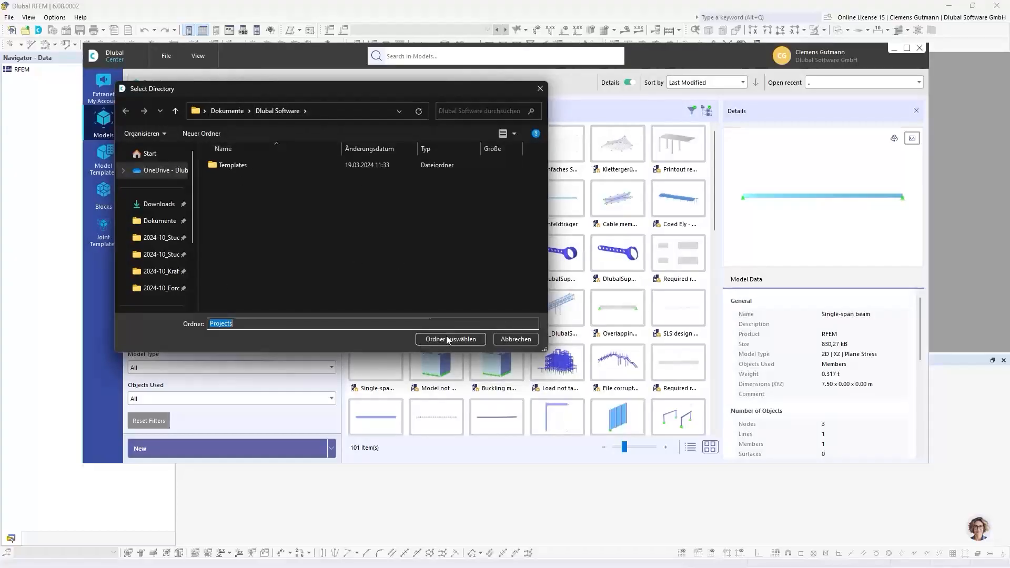
{"action": "left_click", "coordinate": [516, 340]}
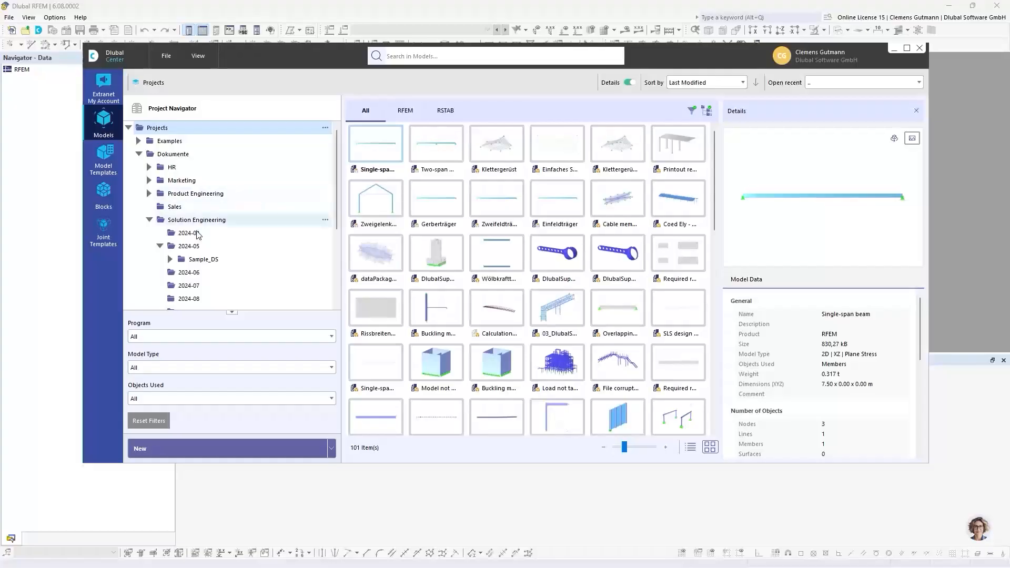
- Look over the folders in the project tree and close the Dlubal Center
{"action": "scroll", "coordinate": [198, 234], "scroll_direction": "down", "scroll_amount": 1}
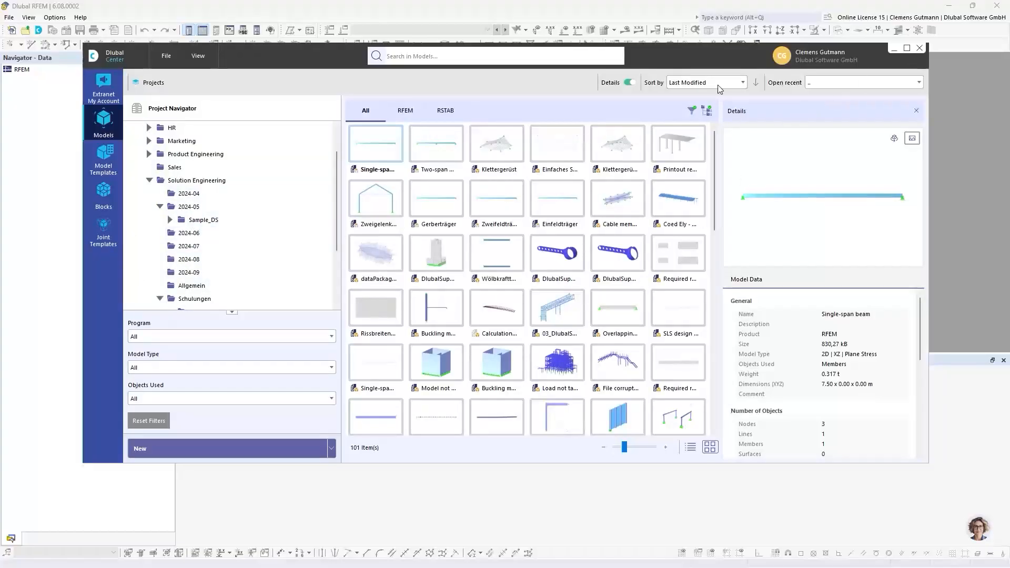
{"action": "scroll", "coordinate": [250, 158], "scroll_direction": "up", "scroll_amount": 1}
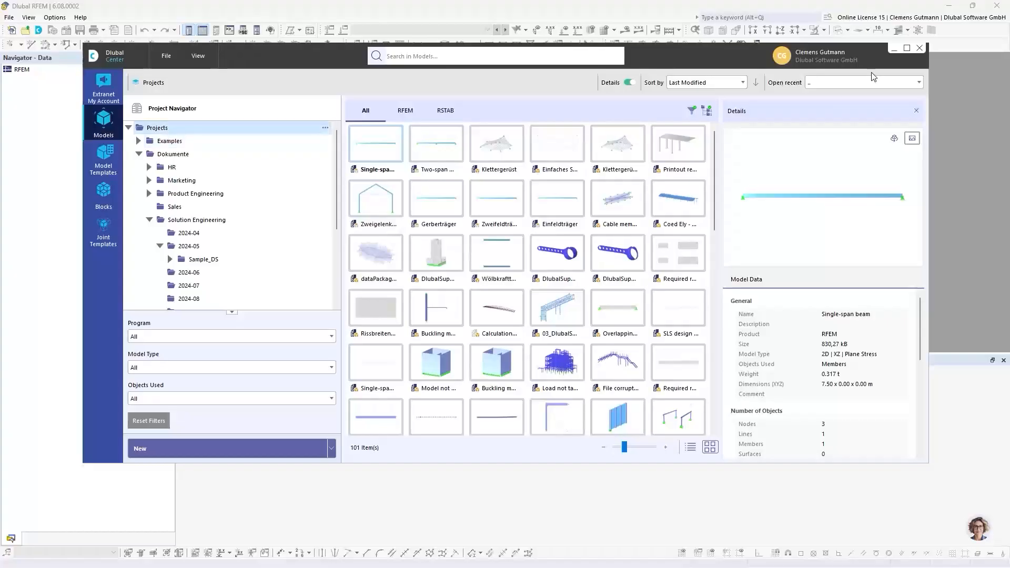
{"action": "left_click", "coordinate": [919, 50]}
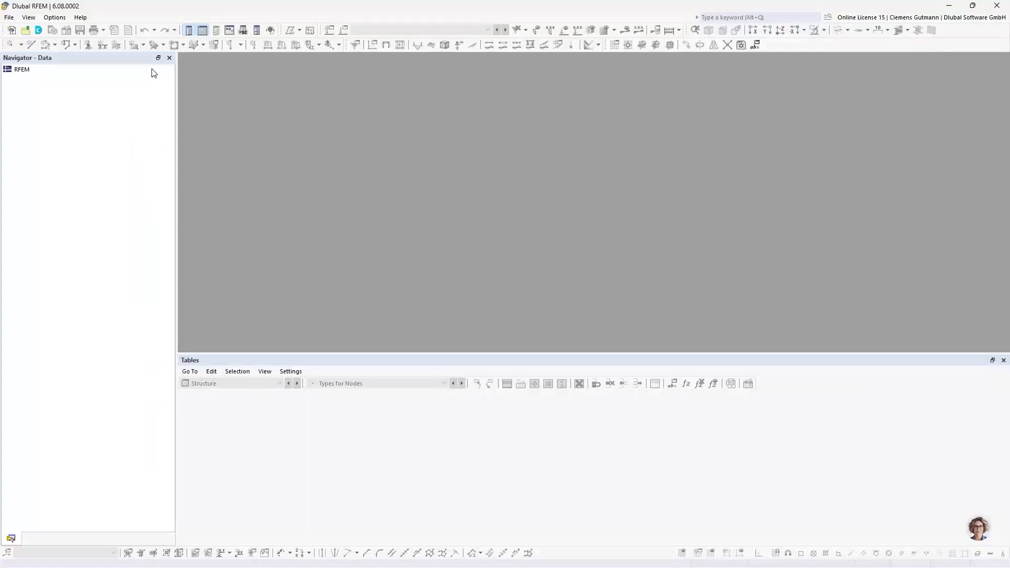
- Start a new model in the 2024-10_Student training_en project and name it Gerber beam
{"action": "left_click", "coordinate": [9, 18]}
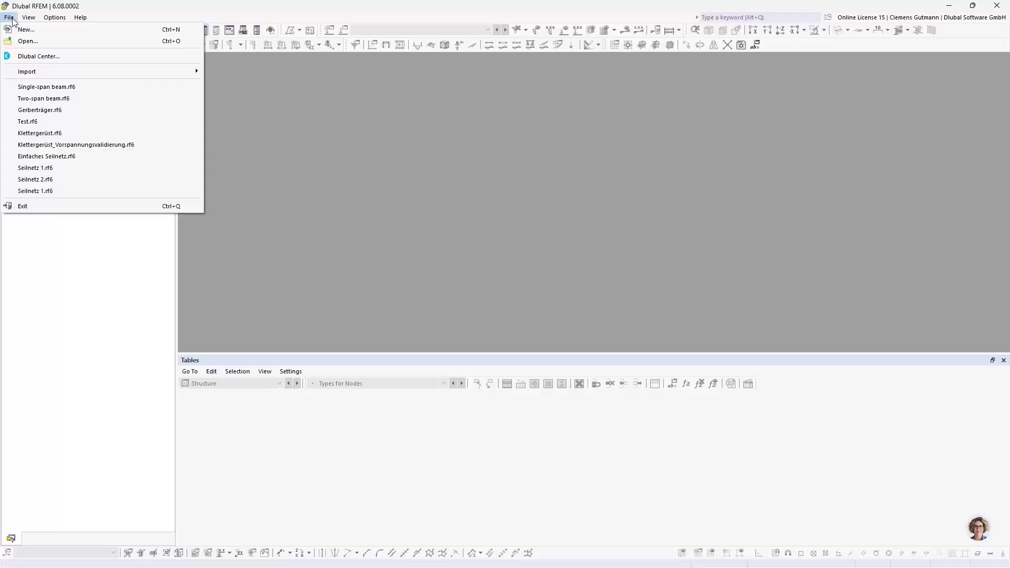
{"action": "left_click", "coordinate": [18, 31]}
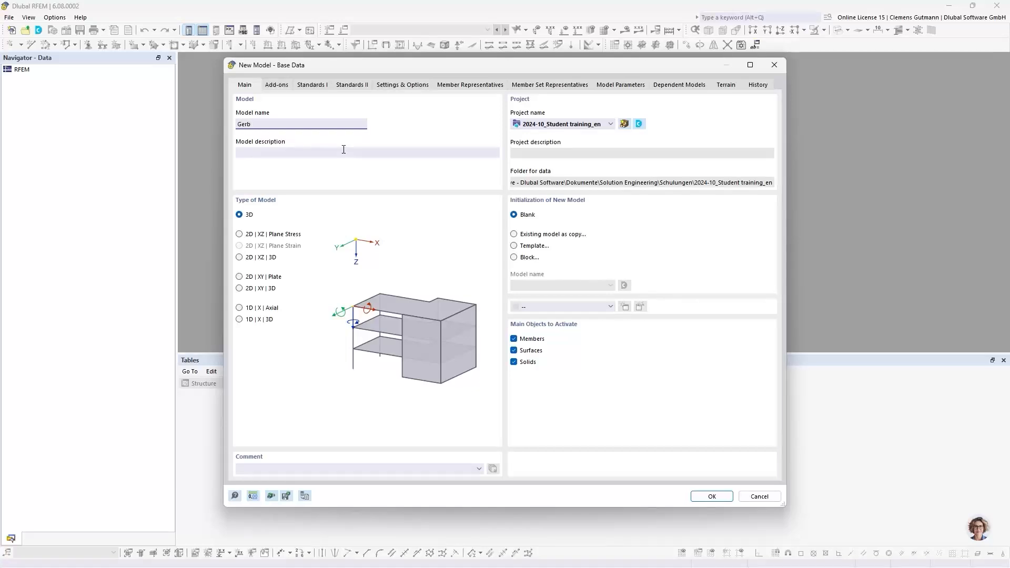
{"action": "type", "text": "beam"}
{"action": "left_click", "coordinate": [343, 152]}
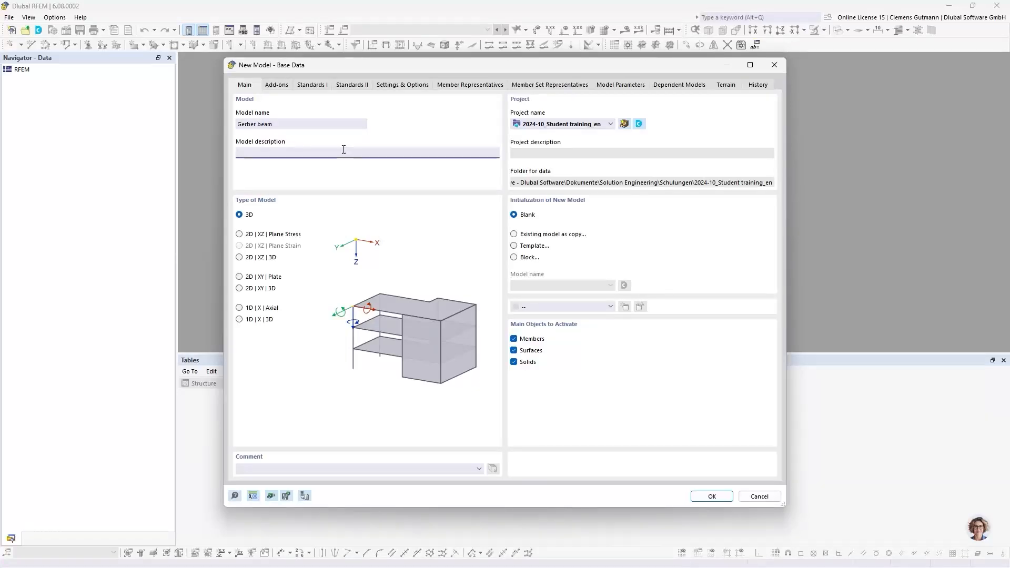
- Create the model as a copy of Two-span beam from the 2024-10_Student training_en project, with type 2D | XZ | Plane Stress
{"action": "left_click", "coordinate": [540, 237]}
{"action": "left_click", "coordinate": [591, 286]}
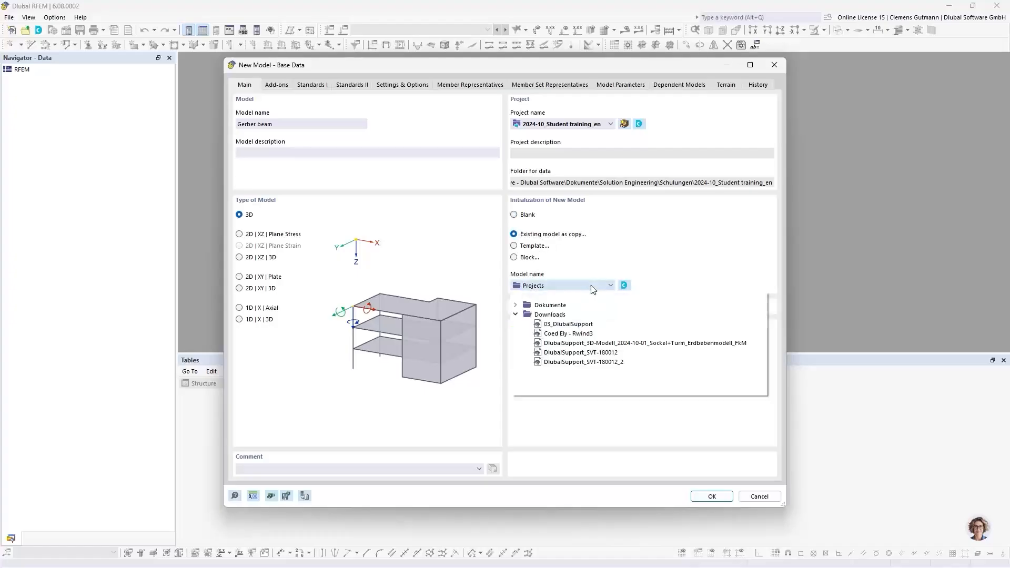
{"action": "left_click", "coordinate": [516, 305]}
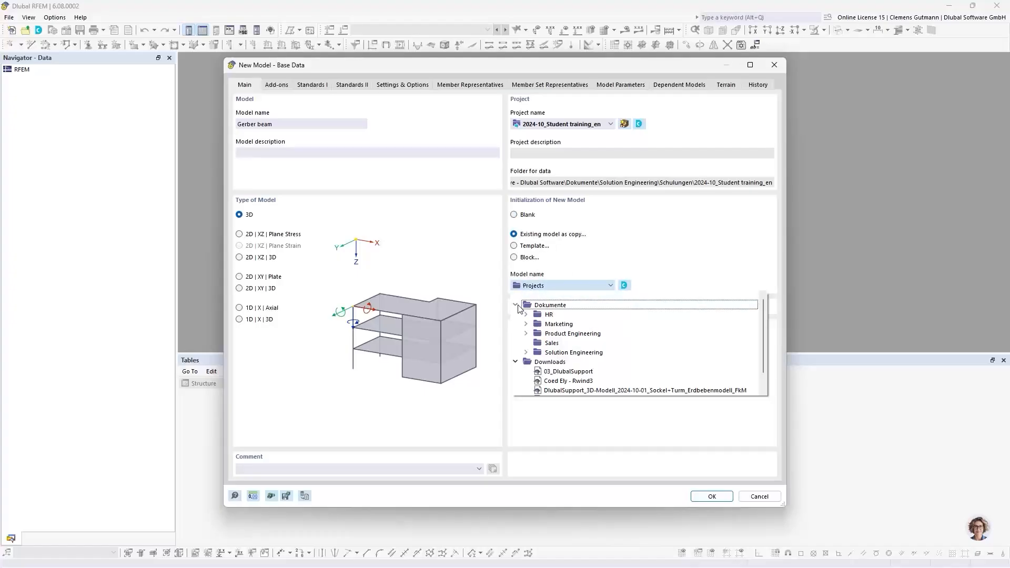
{"action": "left_click", "coordinate": [526, 352]}
{"action": "scroll", "coordinate": [535, 364], "scroll_direction": "down", "scroll_amount": 3}
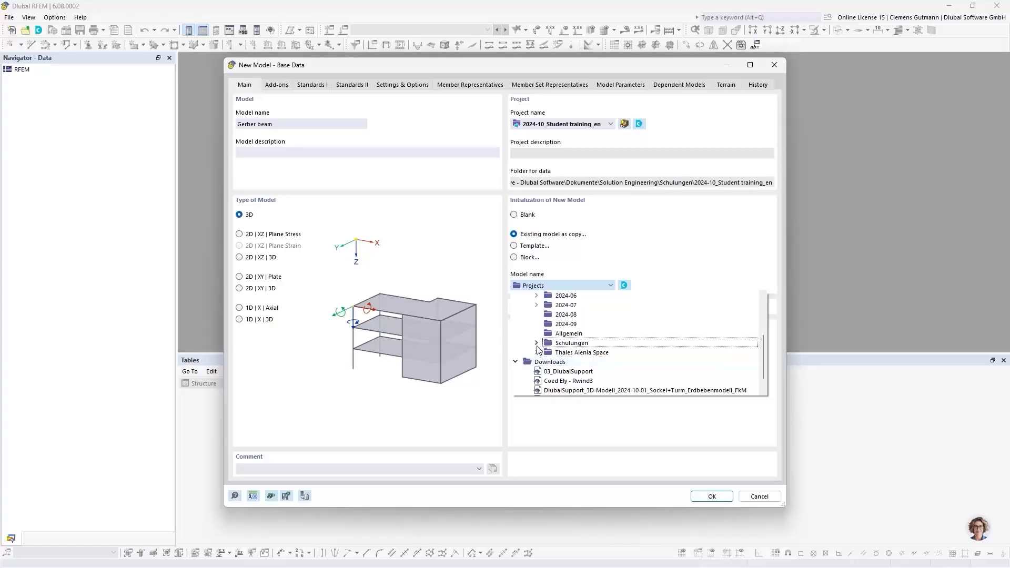
{"action": "left_click", "coordinate": [537, 343]}
{"action": "left_click", "coordinate": [548, 362]}
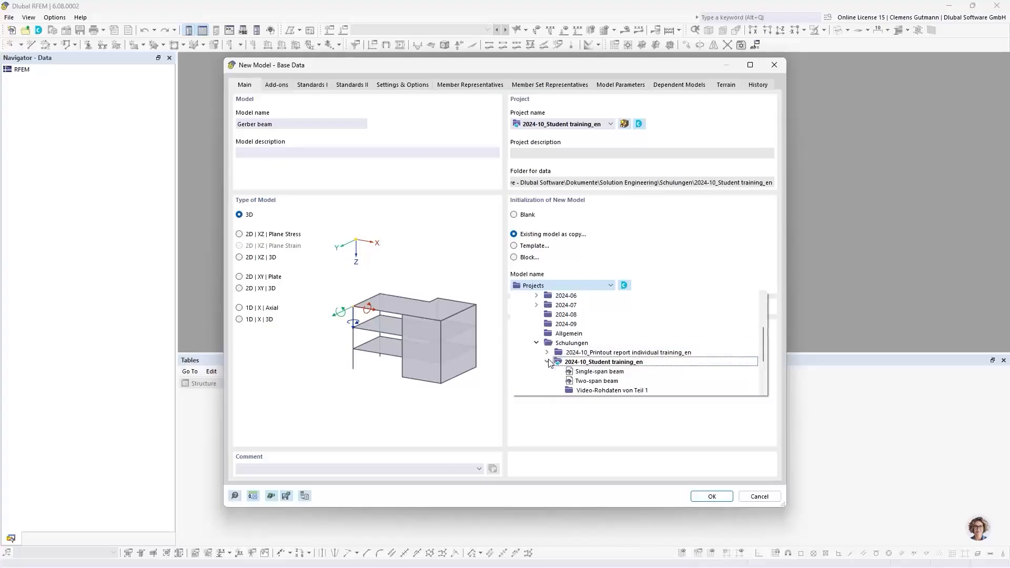
{"action": "left_click", "coordinate": [597, 381]}
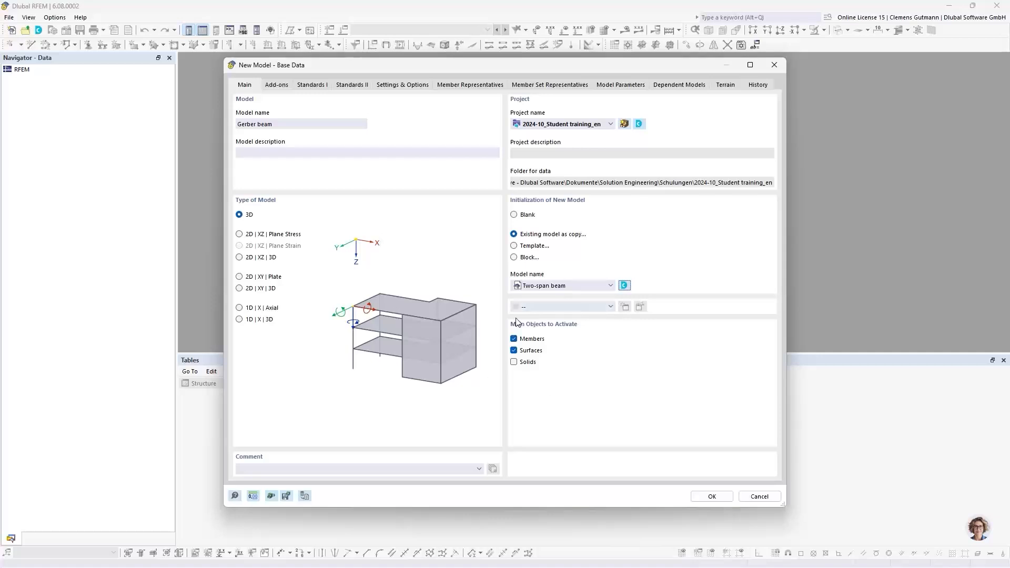
{"action": "left_click", "coordinate": [239, 235]}
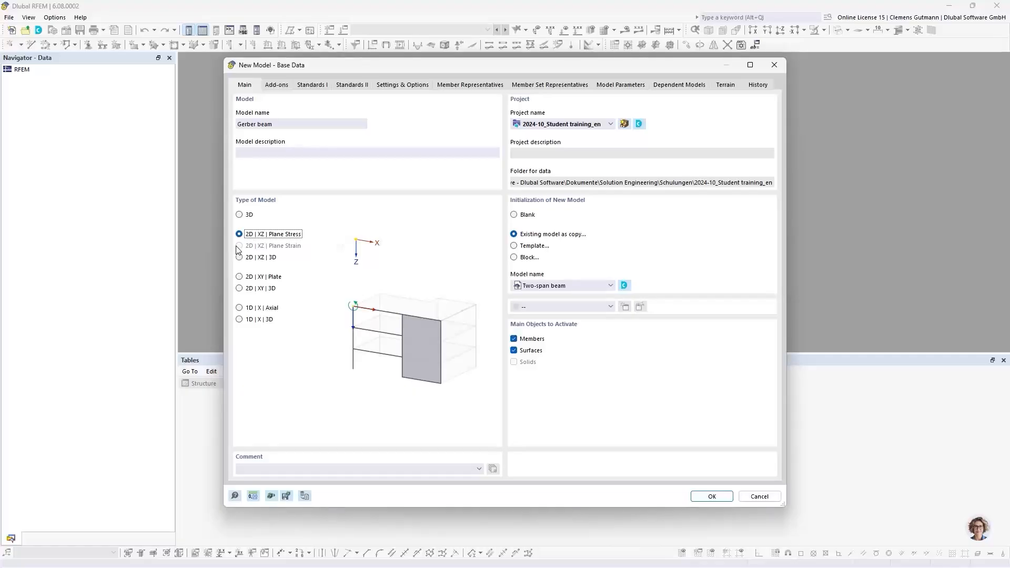
{"action": "left_click", "coordinate": [712, 497]}
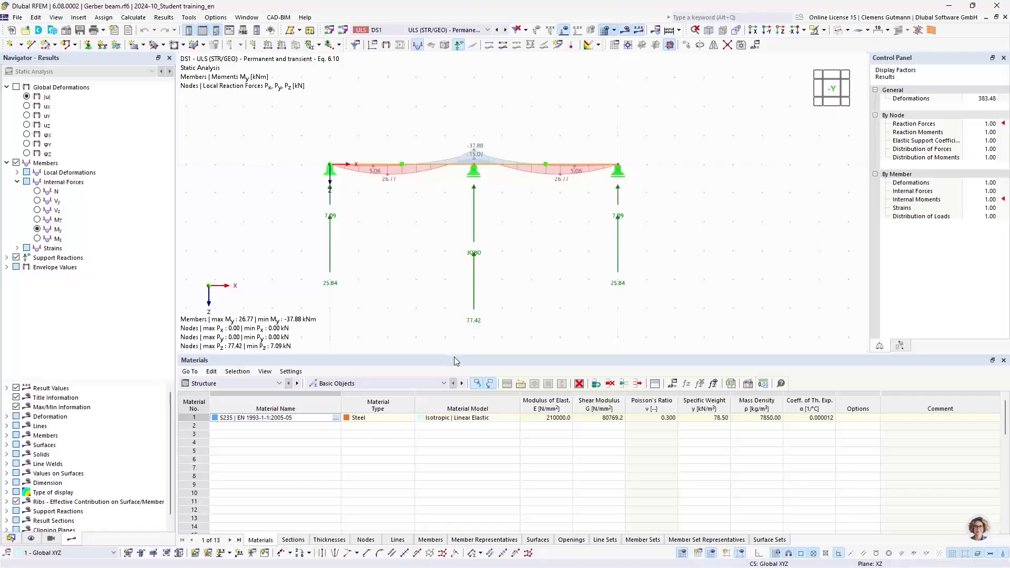
- Enlarge the model view and show the model data in the navigator with the calculation results hidden
{"action": "left_click_drag", "start_coordinate": [456, 353], "coordinate": [456, 433]}
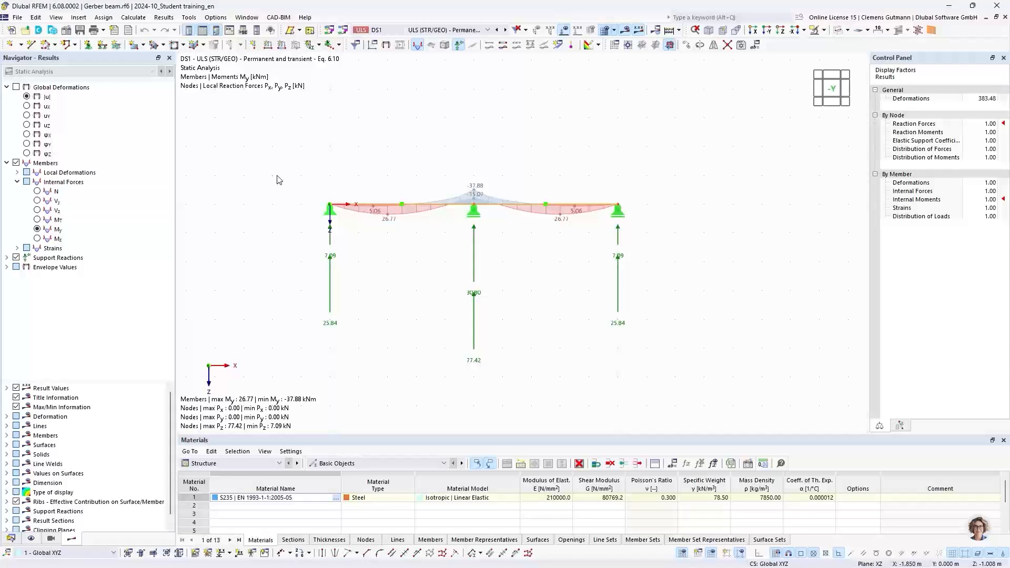
{"action": "left_click", "coordinate": [11, 539]}
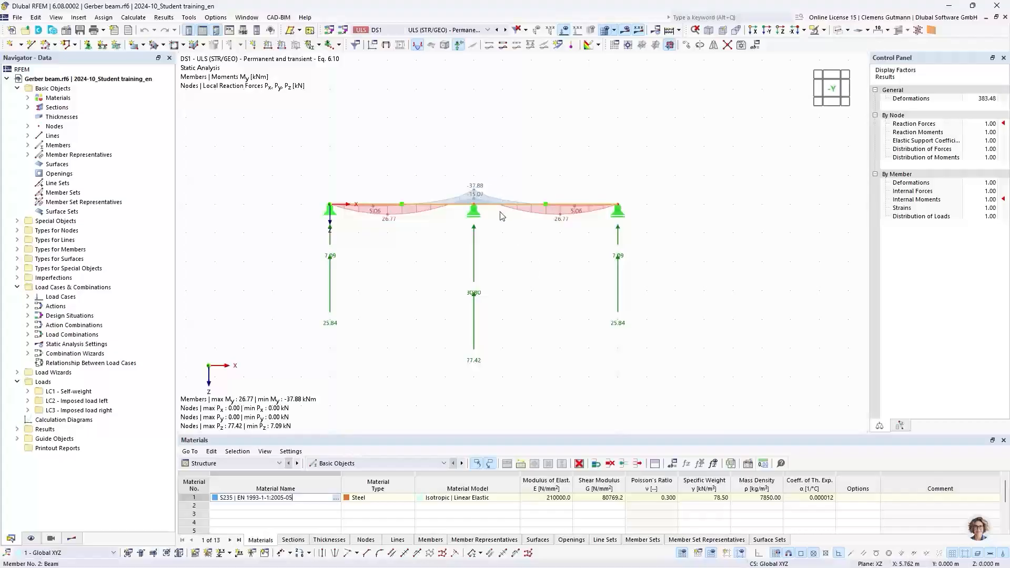
{"action": "scroll", "coordinate": [503, 201], "scroll_direction": "up", "scroll_amount": 2}
{"action": "left_click", "coordinate": [625, 30]}
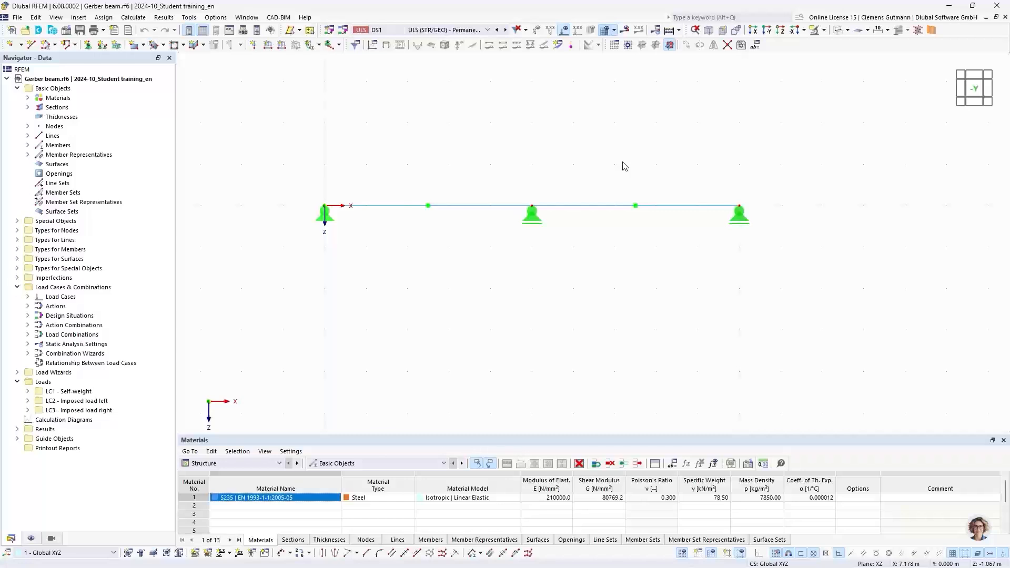
{"action": "middle_click_drag", "start_coordinate": [623, 165], "coordinate": [608, 183]}
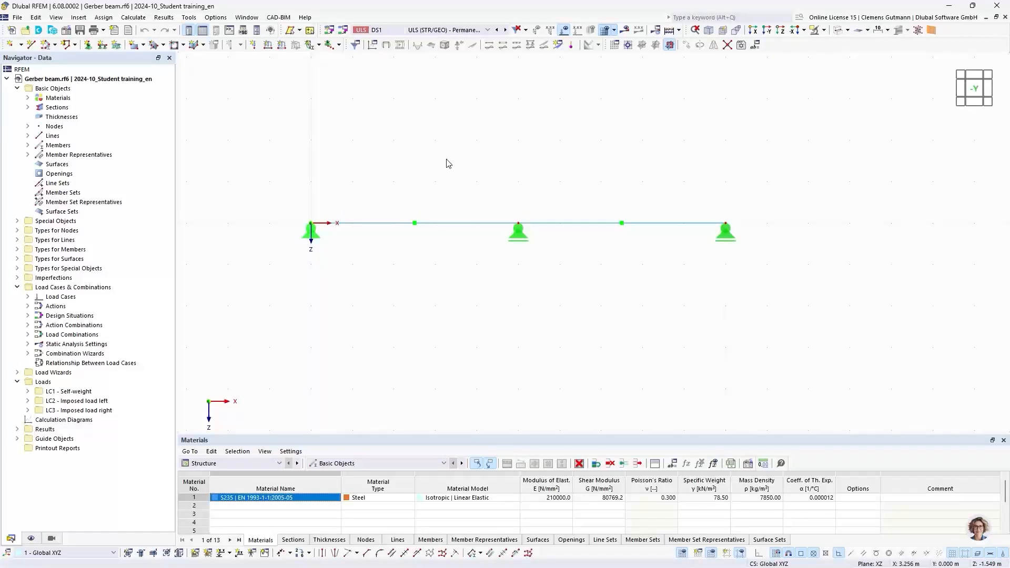
- Add a global parameter named FieldLength in the Lengths unit group with a value of 5 m
{"action": "left_click", "coordinate": [36, 18]}
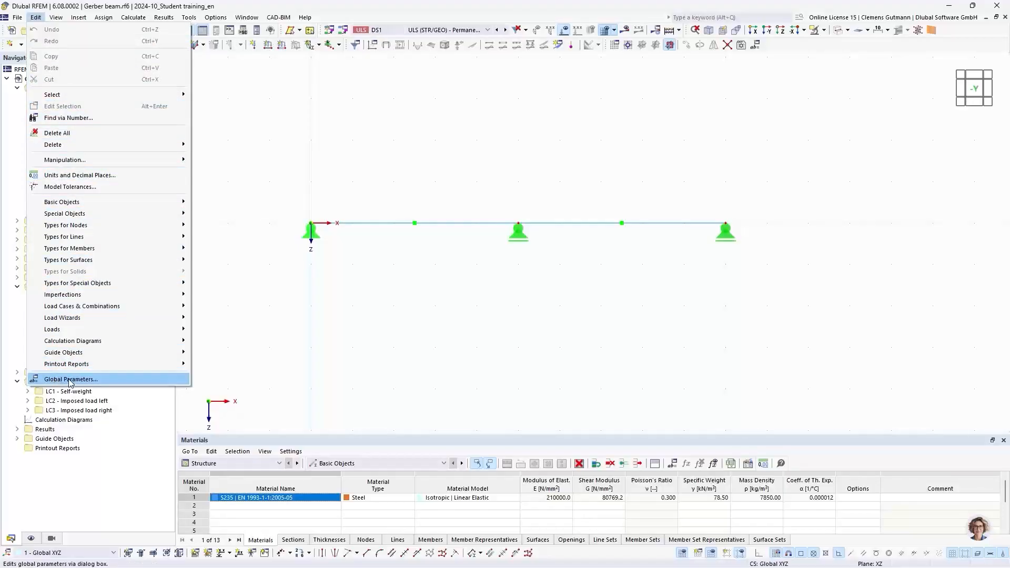
{"action": "left_click", "coordinate": [117, 386]}
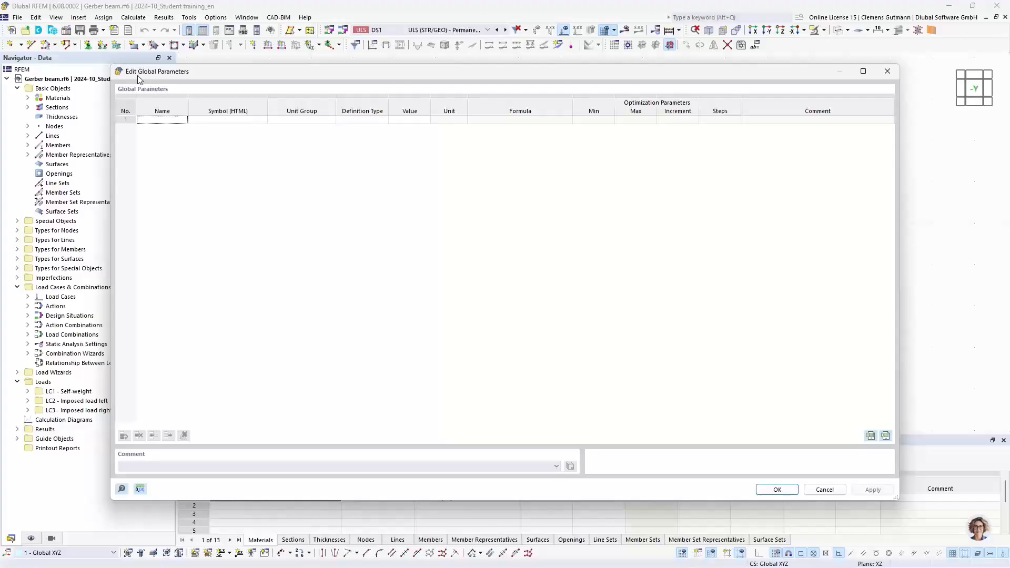
{"action": "left_click", "coordinate": [139, 120]}
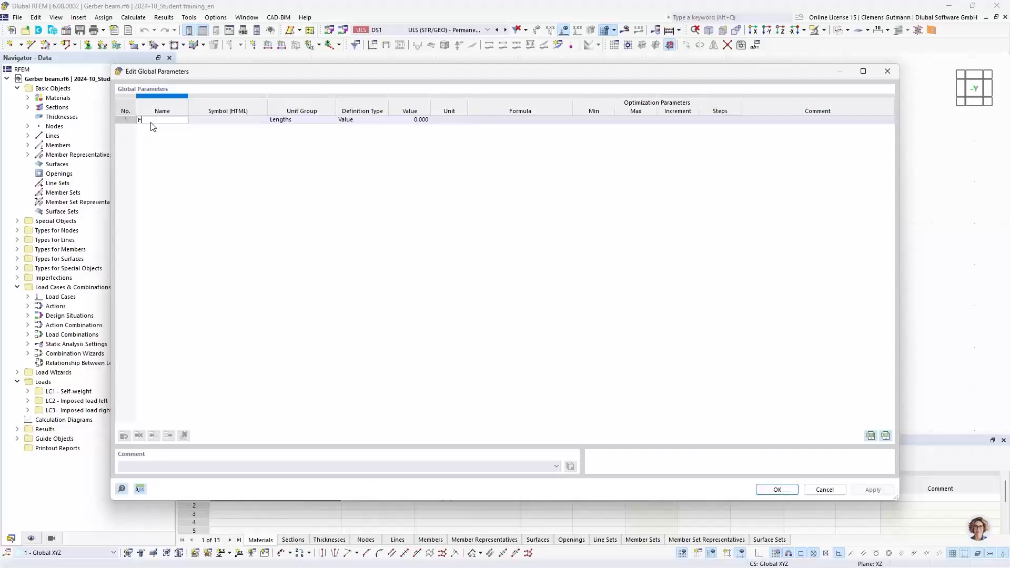
{"action": "type", "text": "dLength"}
{"action": "key", "text": "BackSpace"}
{"action": "key", "text": "BackSpace"}
{"action": "key", "text": "BackSpace"}
{"action": "key", "text": "BackSpace"}
{"action": "key", "text": "BackSpace"}
{"action": "type", "text": "ength"}
{"action": "key", "text": "Tab"}
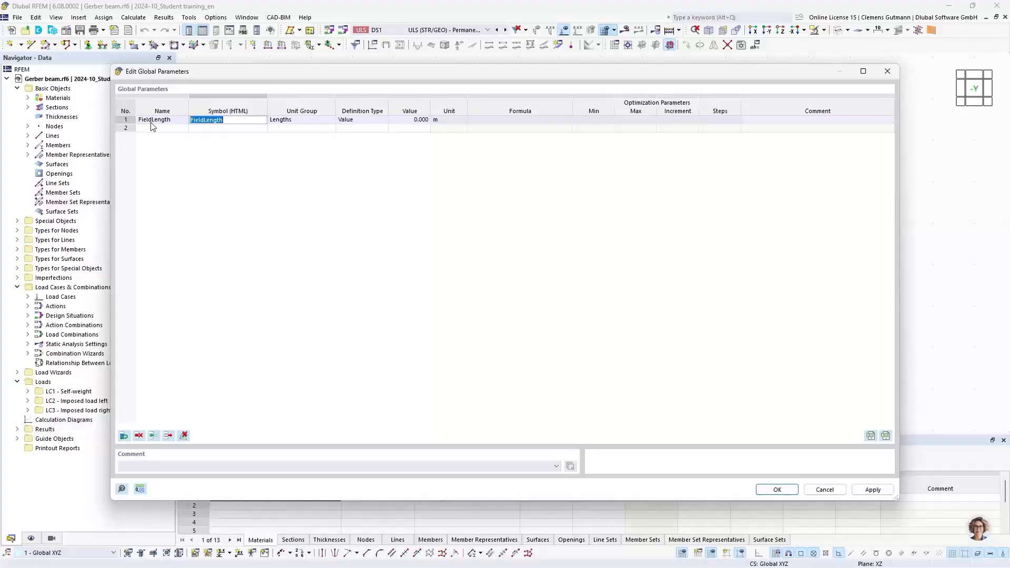
{"action": "key", "text": "Tab"}
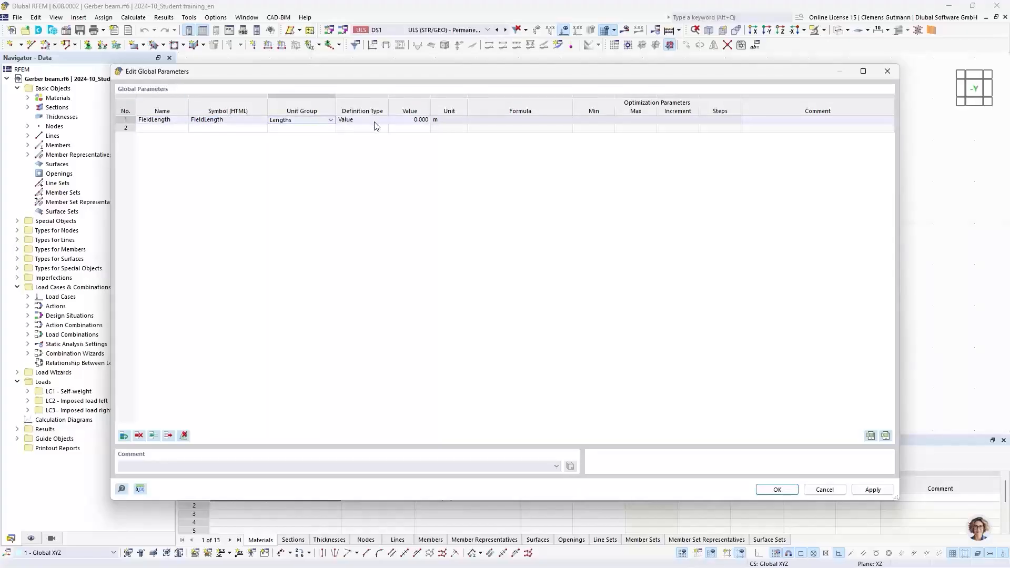
{"action": "left_click", "coordinate": [426, 121]}
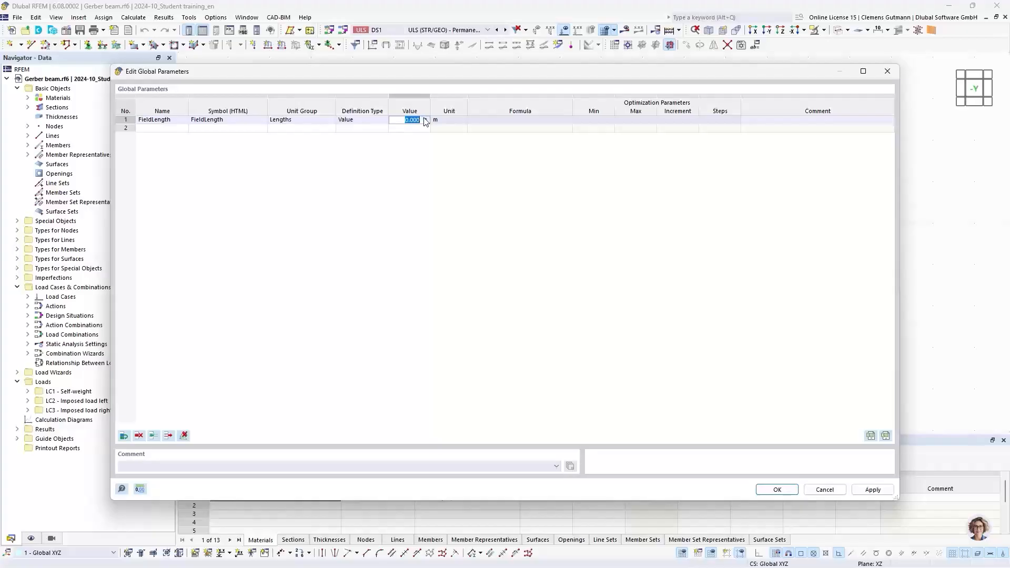
{"action": "type", "text": "5"}
{"action": "key", "text": "Tab"}
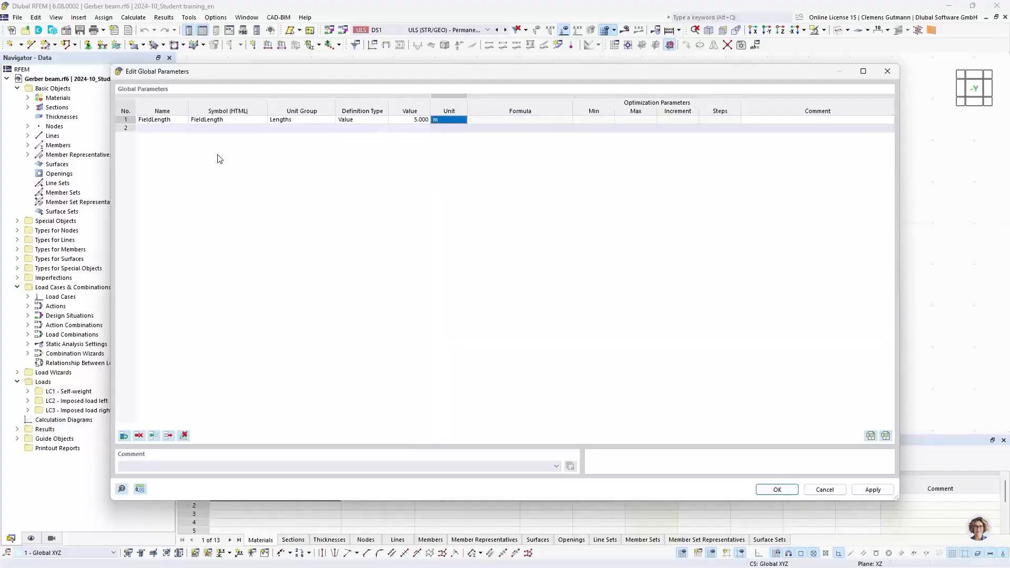
- Add a second global parameter named GerberFactor and assign it the Float unit group of the Model category
{"action": "left_click", "coordinate": [171, 128]}
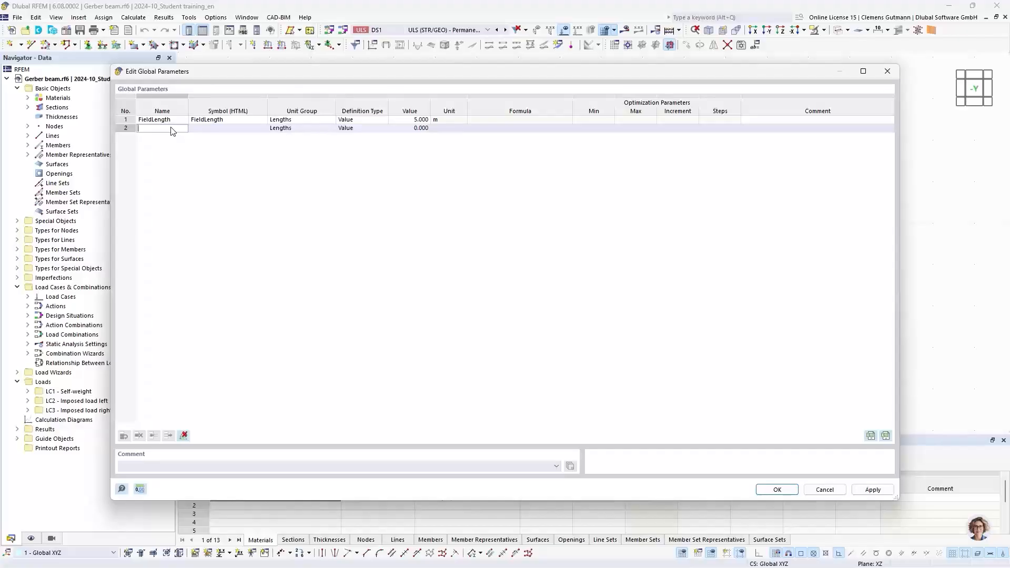
{"action": "type", "text": "Gerberfac"}
{"action": "key", "text": "BackSpace"}
{"action": "key", "text": "BackSpace"}
{"action": "type", "text": "Factor"}
{"action": "key", "text": "Tab"}
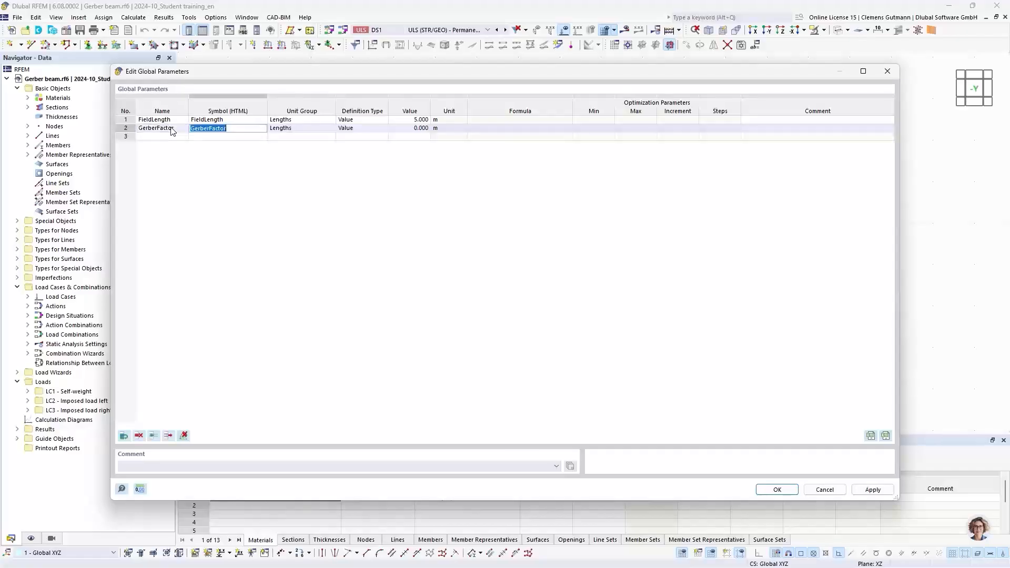
{"action": "left_click", "coordinate": [289, 131]}
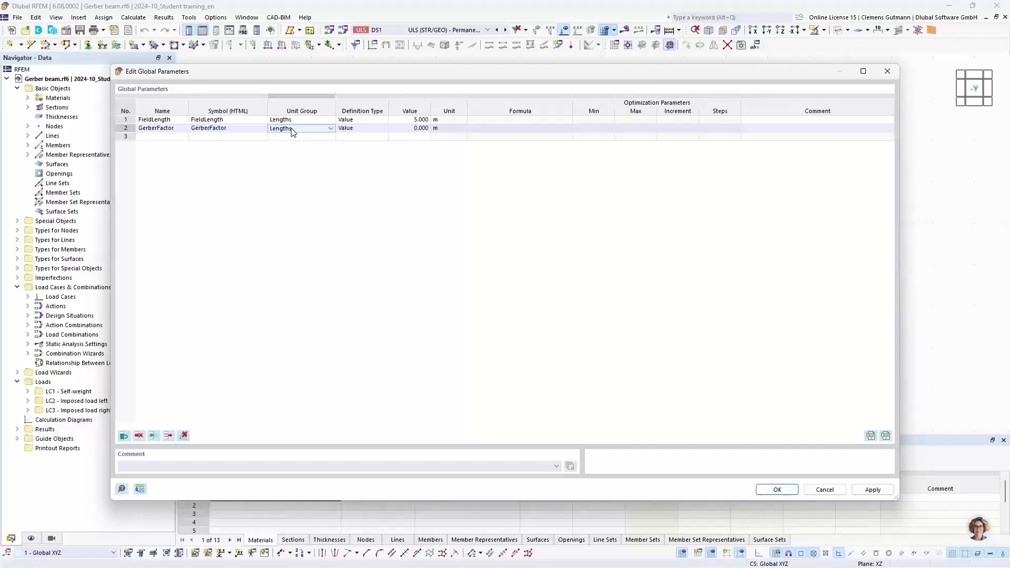
{"action": "left_click", "coordinate": [293, 132]}
{"action": "scroll", "coordinate": [314, 258], "scroll_direction": "down", "scroll_amount": 3}
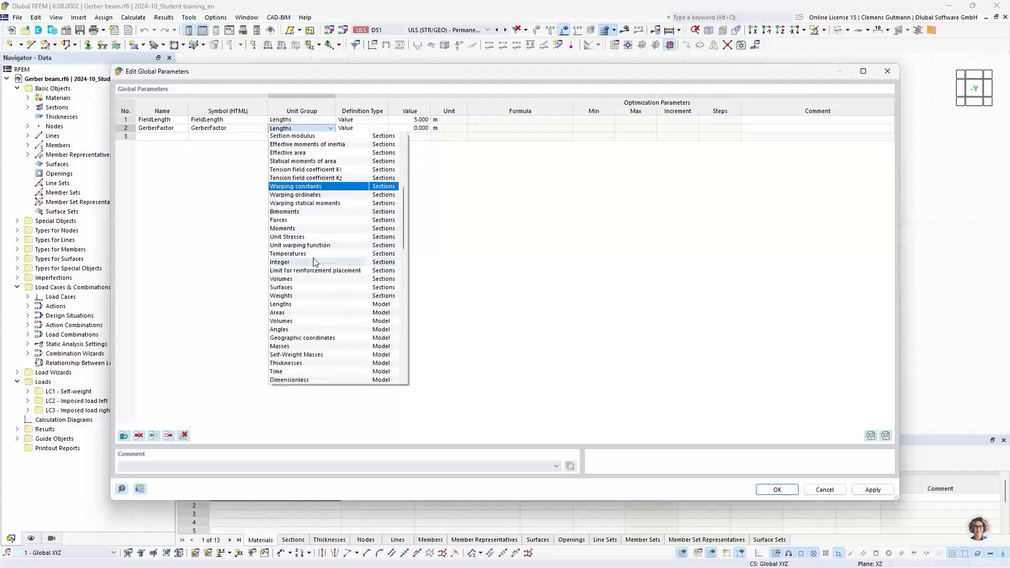
{"action": "scroll", "coordinate": [312, 279], "scroll_direction": "down", "scroll_amount": 3}
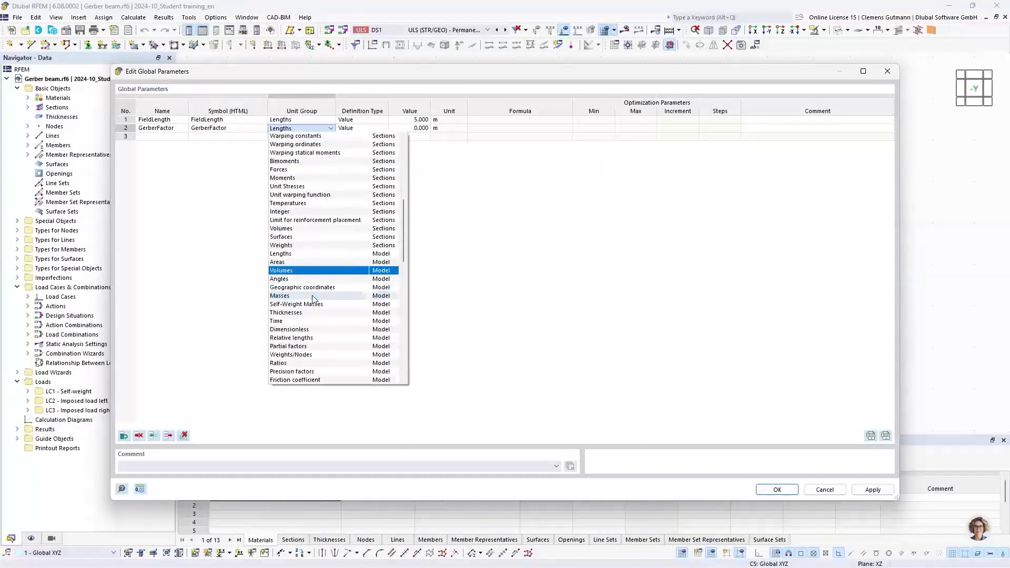
{"action": "scroll", "coordinate": [297, 375], "scroll_direction": "down", "scroll_amount": 2}
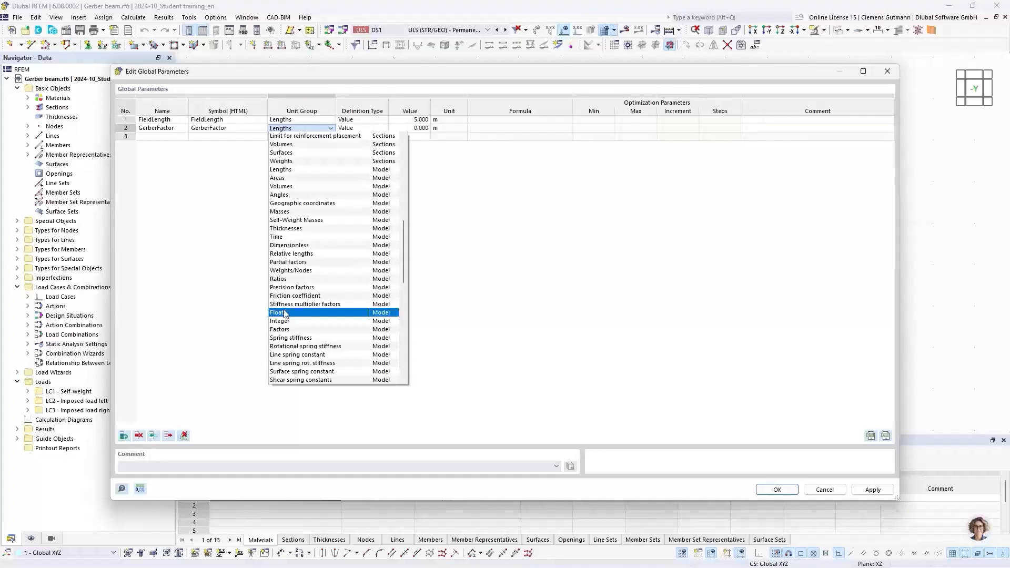
{"action": "left_click", "coordinate": [286, 314]}
- Set the value of the GerberFactor parameter to 0.1716
{"action": "left_click", "coordinate": [410, 128]}
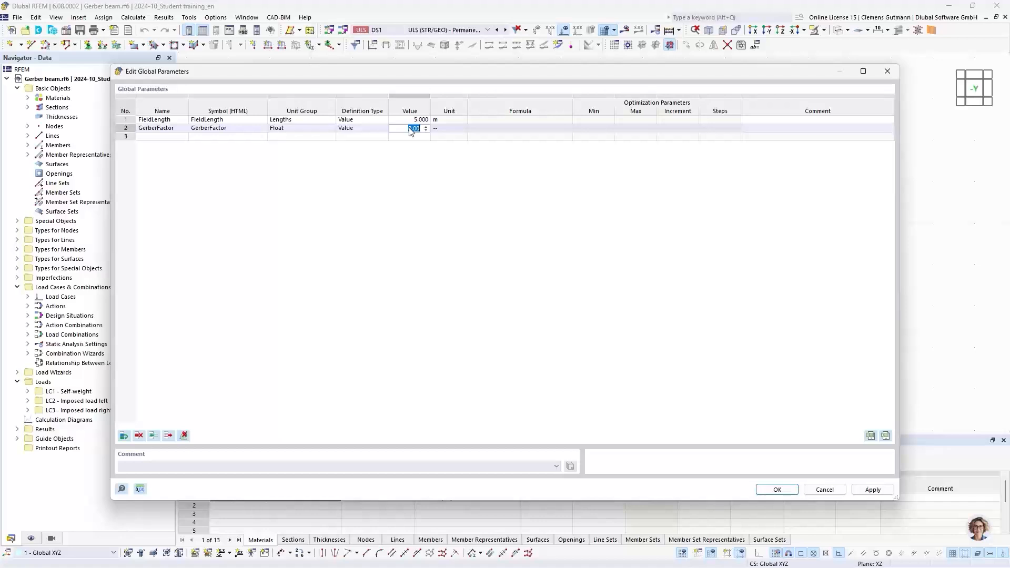
{"action": "type", "text": "0"}
{"action": "type", "text": ".17"}
{"action": "type", "text": "171"}
{"action": "type", "text": "6"}
{"action": "key", "text": "Return"}
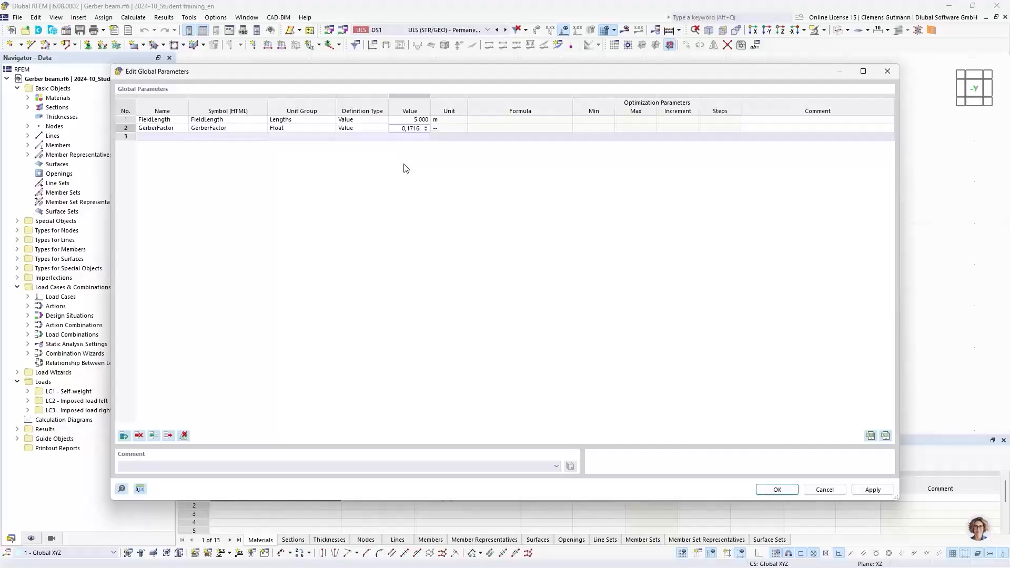
{"action": "left_click", "coordinate": [418, 137]}
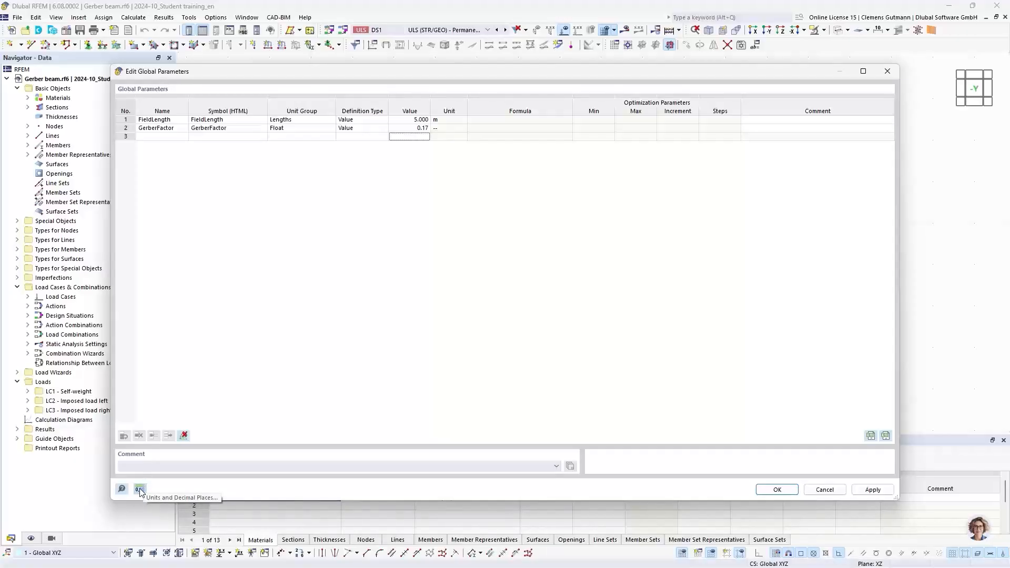
- Set the Float quantity of the model units to 4 decimal places and accept the global parameters
{"action": "left_click", "coordinate": [140, 489]}
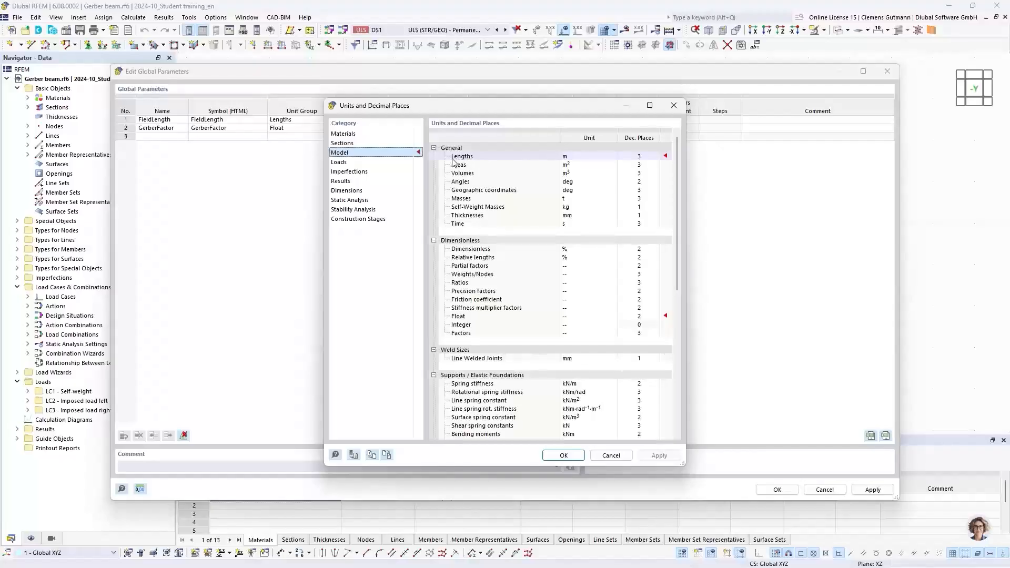
{"action": "left_click_drag", "start_coordinate": [484, 111], "coordinate": [470, 147]}
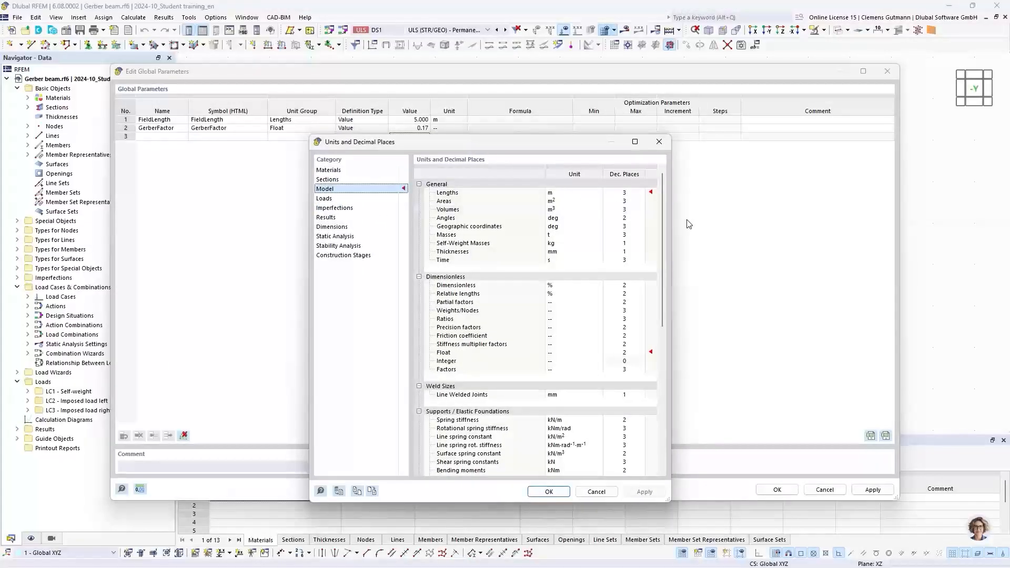
{"action": "left_click", "coordinate": [626, 355]}
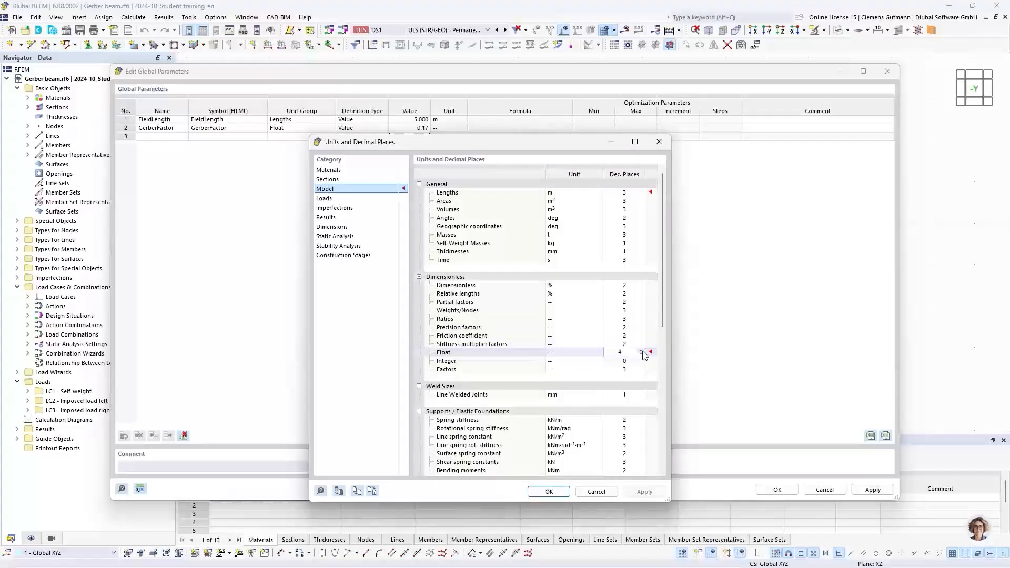
{"action": "left_click", "coordinate": [549, 492]}
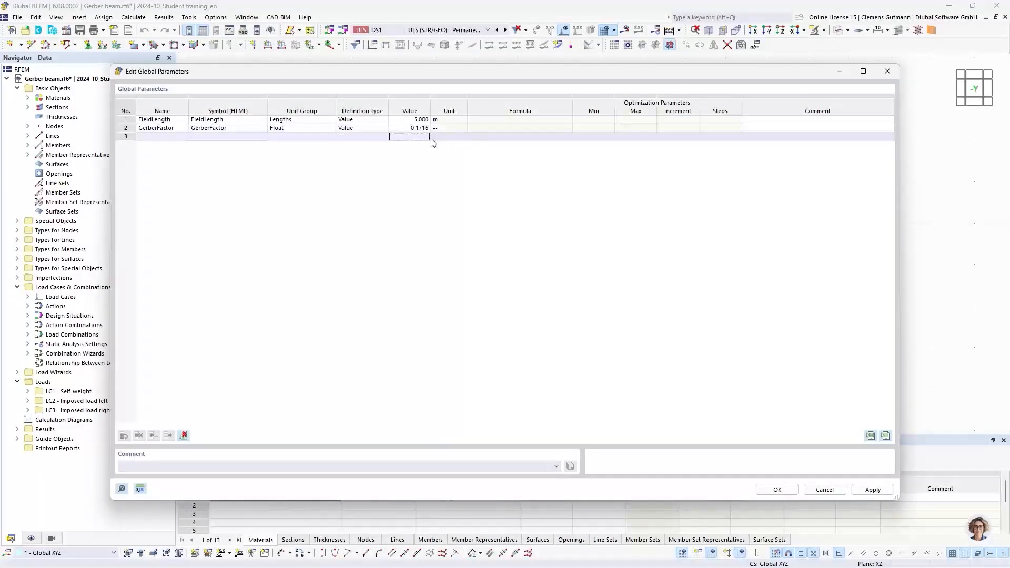
{"action": "left_click", "coordinate": [779, 491]}
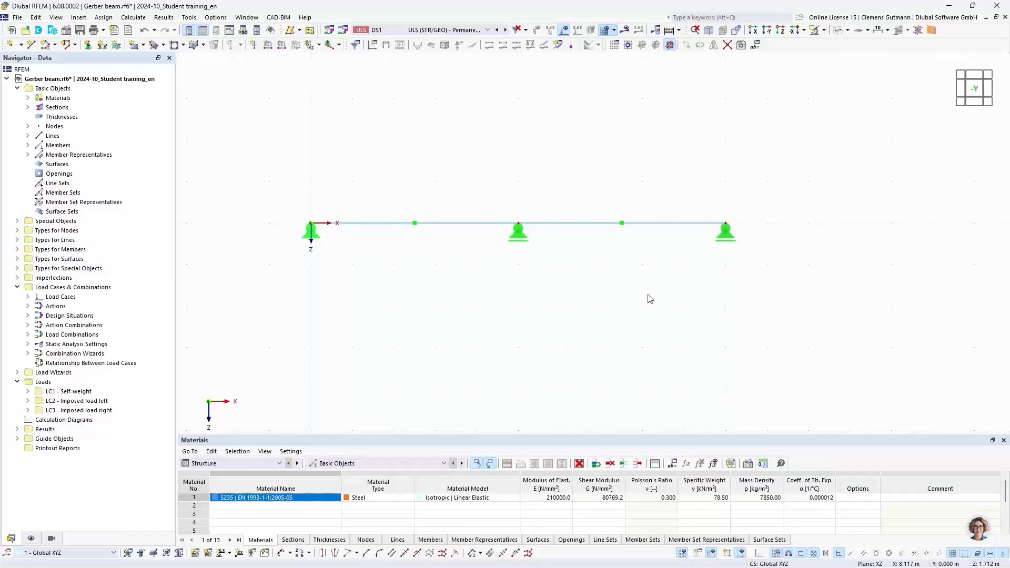
{"action": "left_click", "coordinate": [35, 17]}
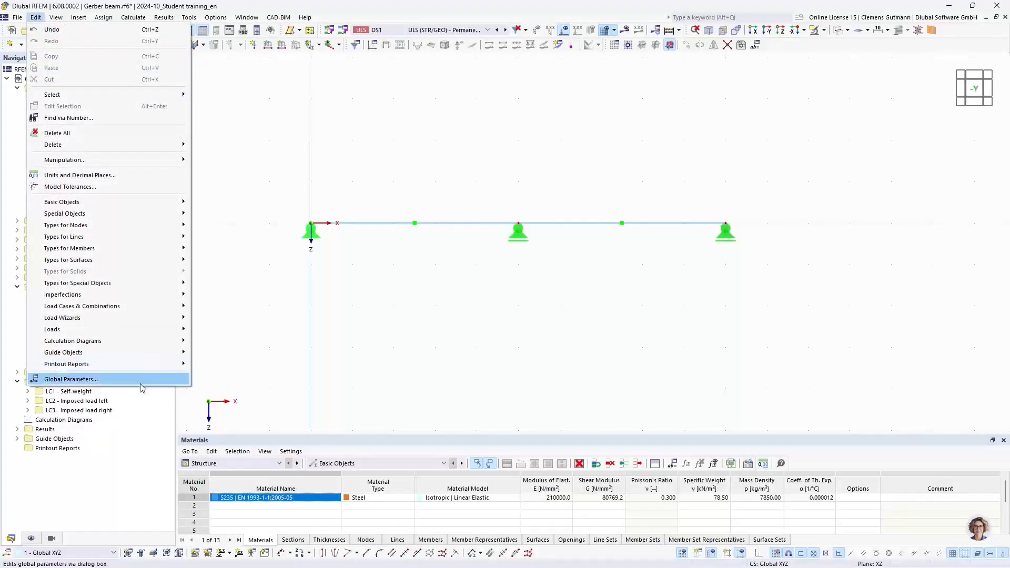
{"action": "left_click", "coordinate": [36, 17]}
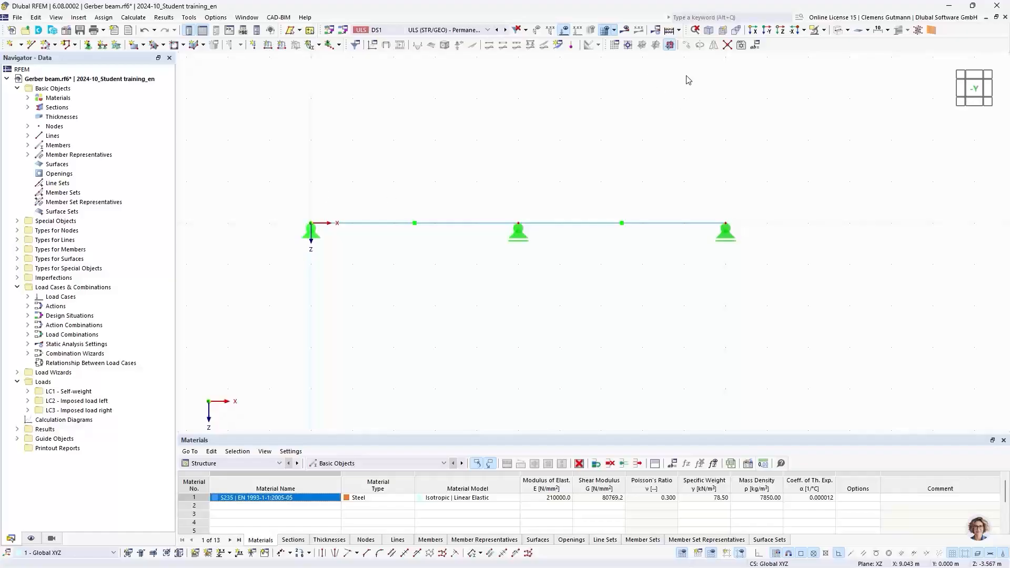
- Search the commands for "global" and view the defined global parameters without changing them
{"action": "left_click", "coordinate": [690, 17]}
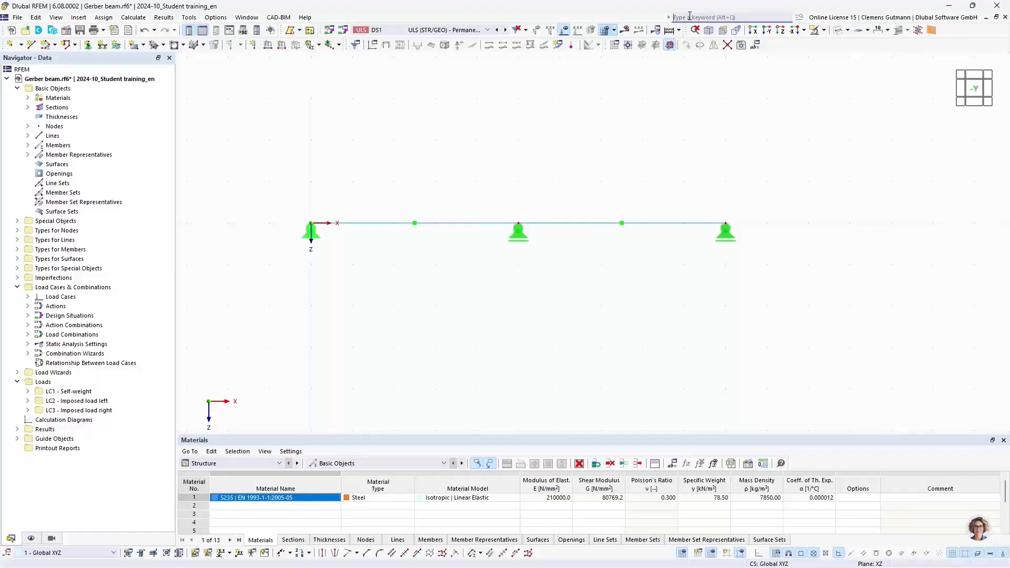
{"action": "type", "text": "global"}
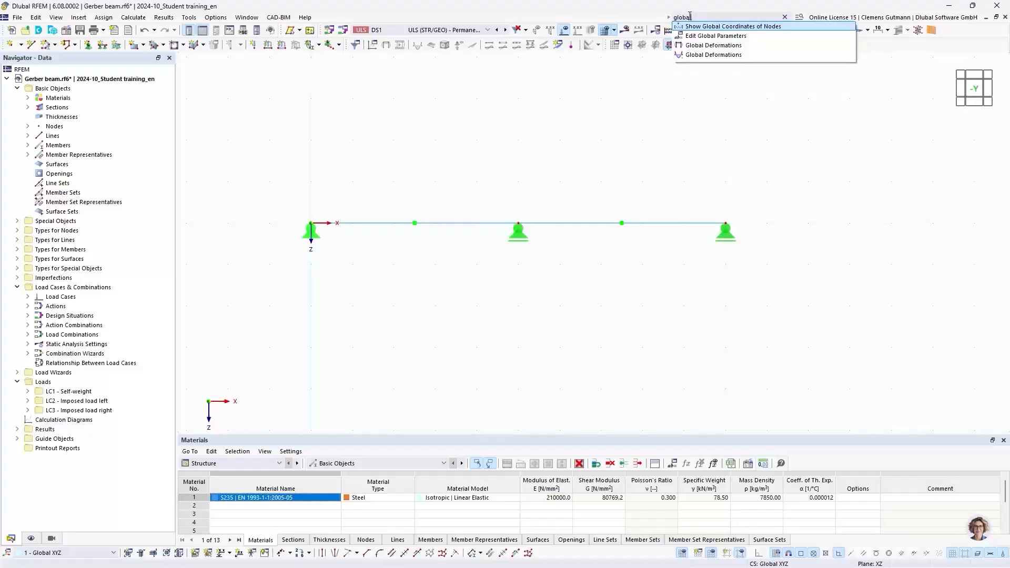
{"action": "left_click", "coordinate": [715, 36]}
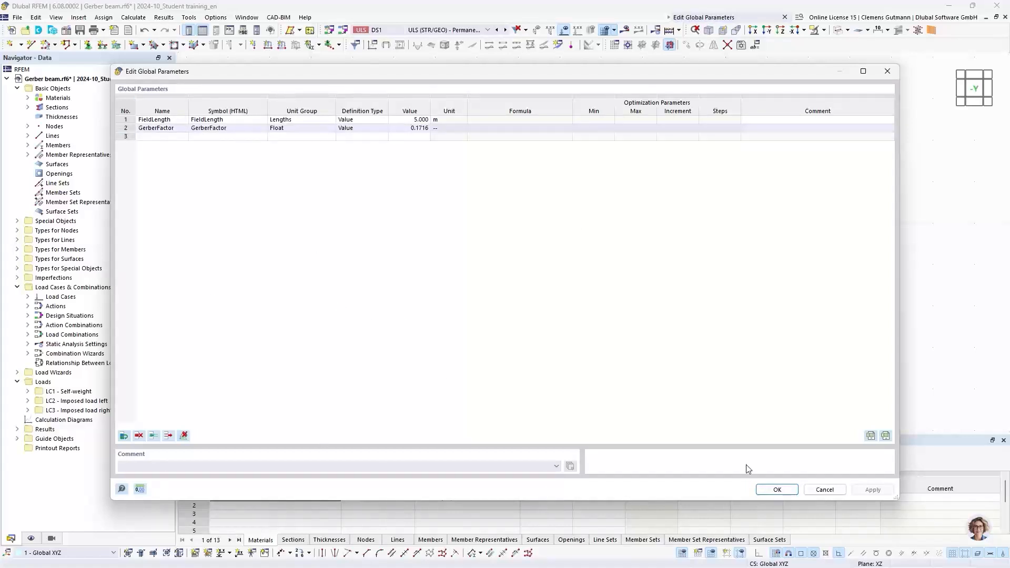
{"action": "left_click", "coordinate": [824, 489]}
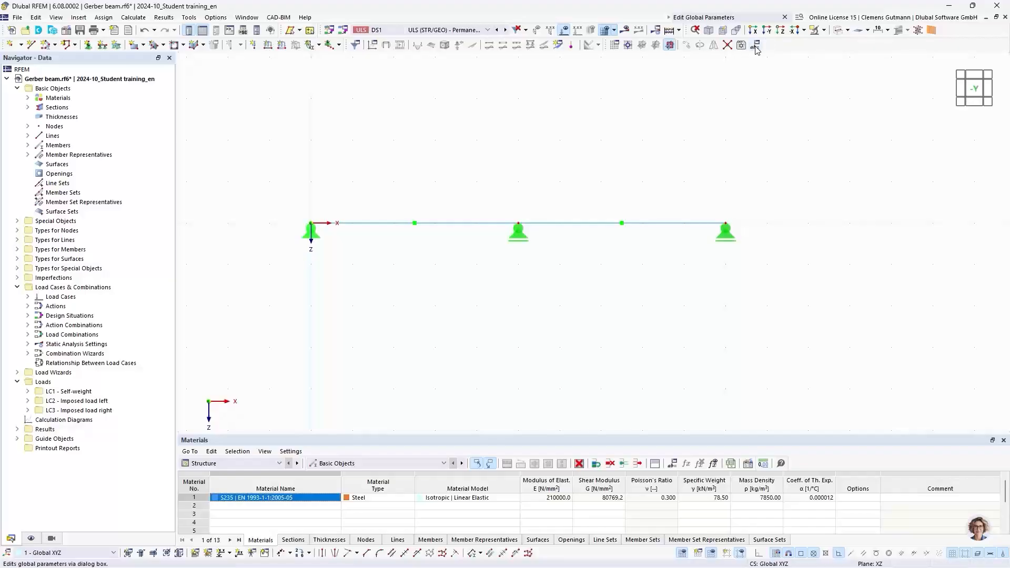
- Reset the menus and toolbars to their default configuration
{"action": "right_click", "coordinate": [777, 48]}
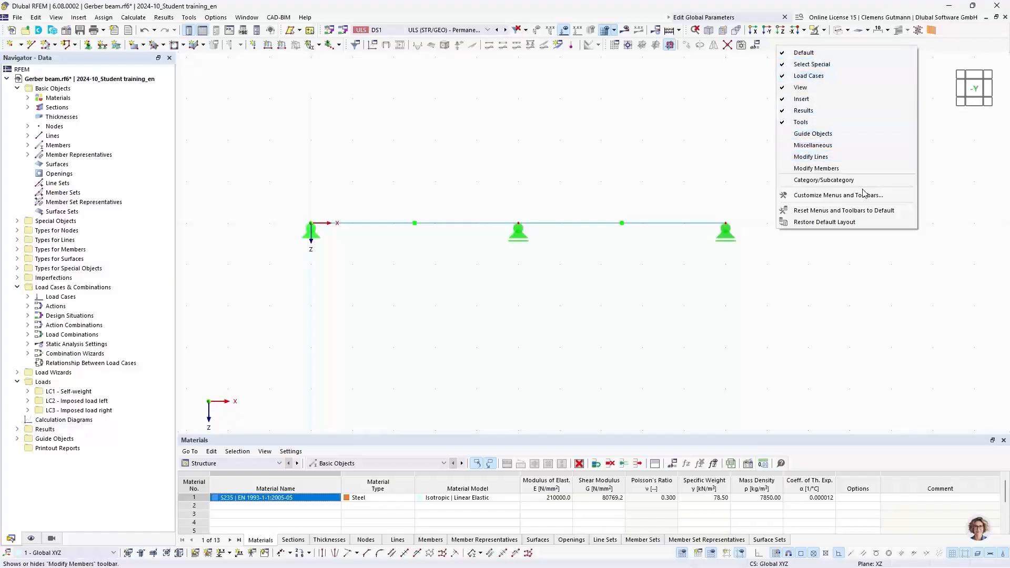
{"action": "left_click", "coordinate": [797, 214]}
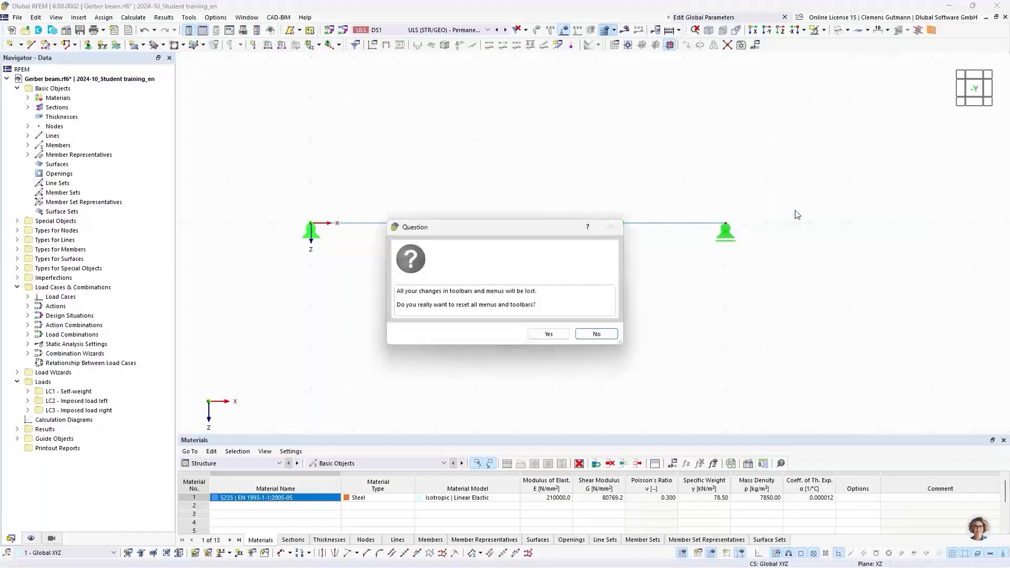
{"action": "left_click", "coordinate": [547, 336]}
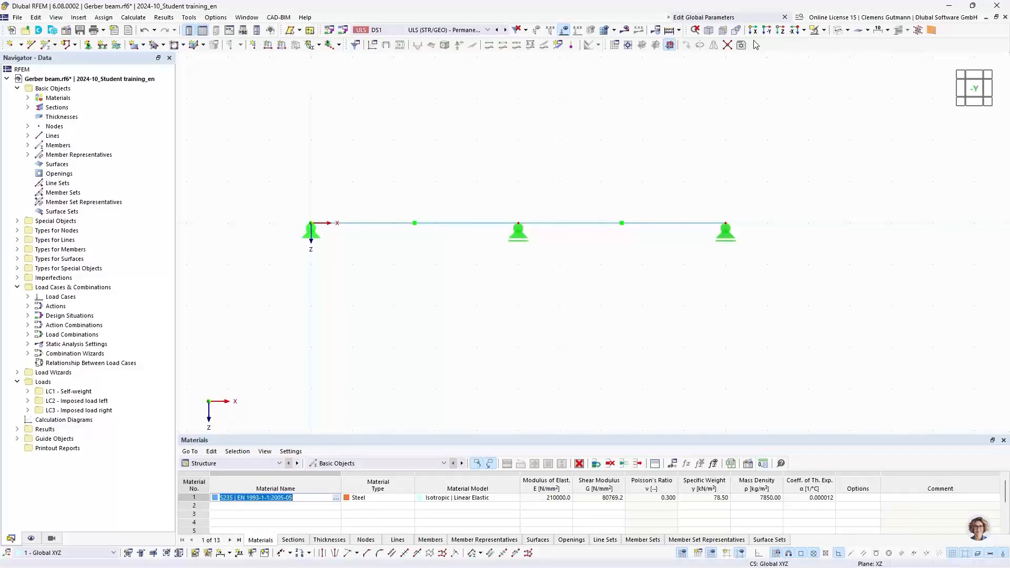
- Customize the toolbar by adding the Edit Global Parameters command at its end, and test it by opening the parameter list
{"action": "left_click", "coordinate": [114, 20]}
{"action": "mouse_move", "coordinate": [62, 19]}
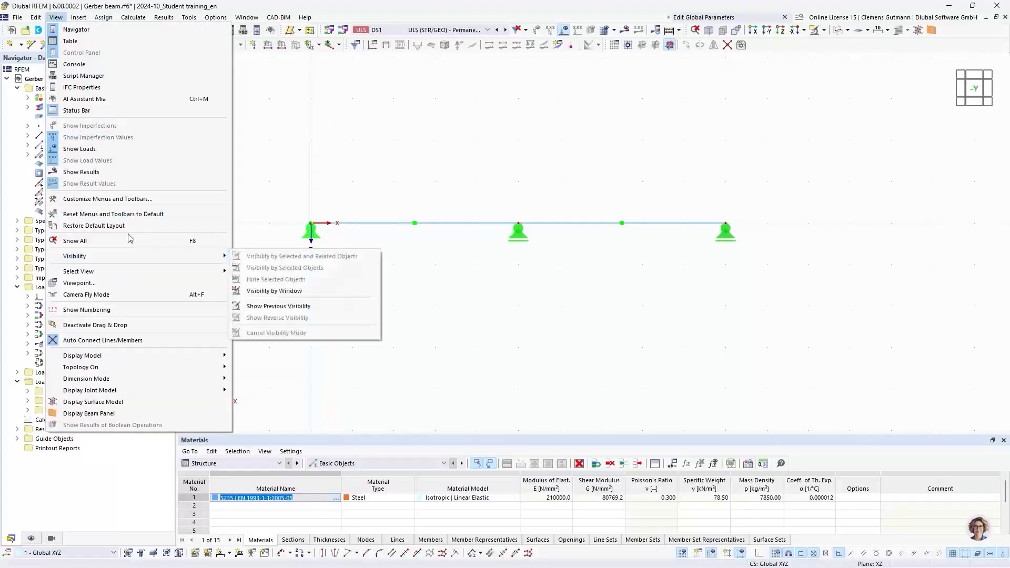
{"action": "left_click", "coordinate": [92, 200]}
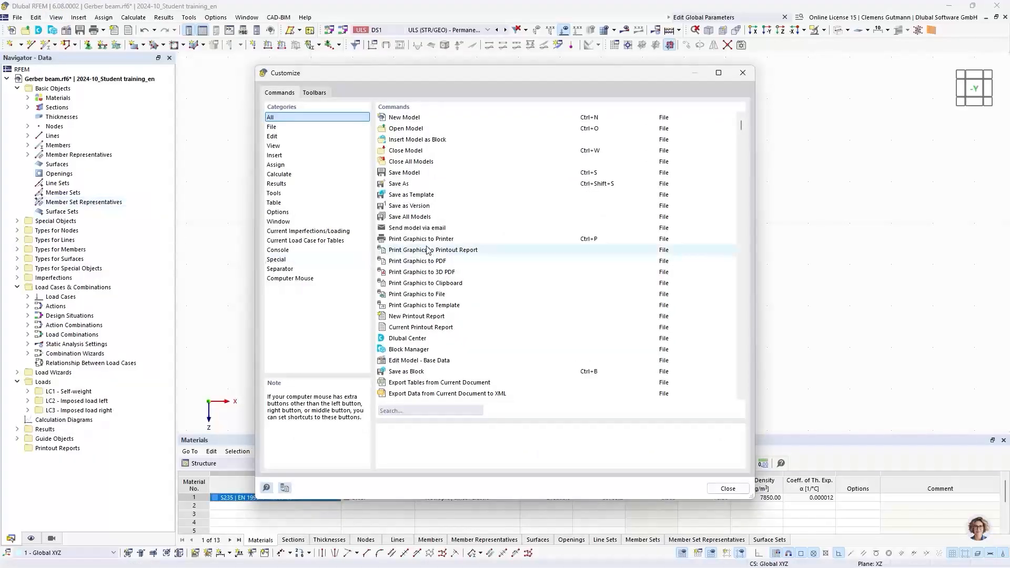
{"action": "left_click", "coordinate": [402, 410]}
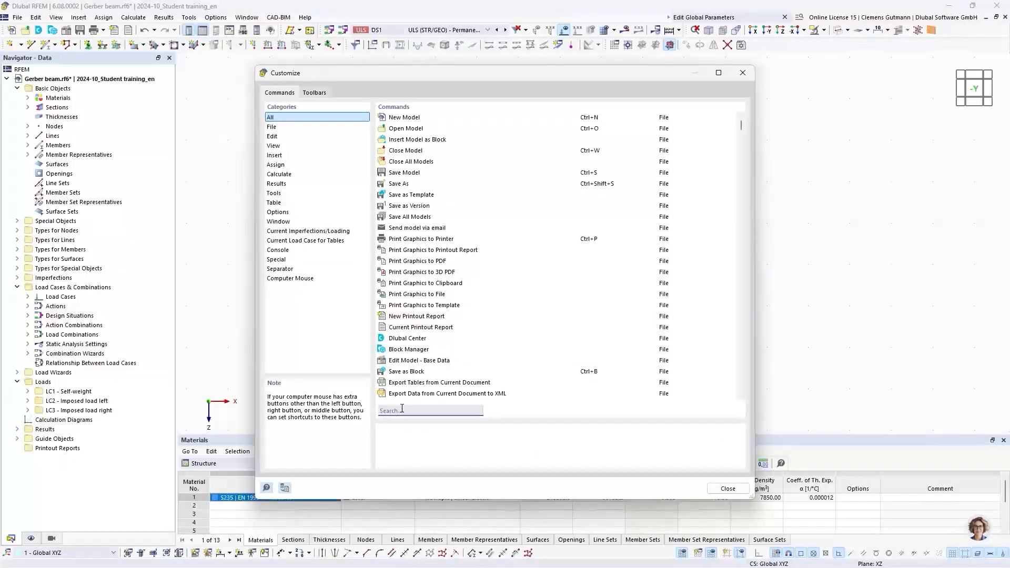
{"action": "type", "text": "global"}
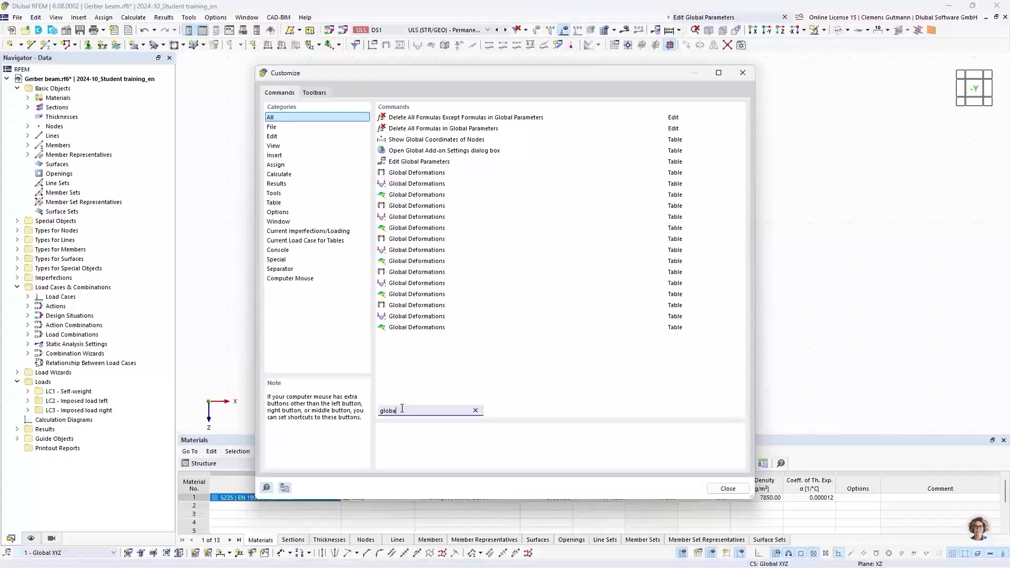
{"action": "left_click", "coordinate": [411, 164]}
{"action": "mouse_move", "coordinate": [411, 166]}
{"action": "left_mouse_down"}
{"action": "mouse_move", "coordinate": [582, 166]}
{"action": "mouse_move", "coordinate": [767, 72]}
{"action": "mouse_move", "coordinate": [761, 48]}
{"action": "mouse_move", "coordinate": [690, 119]}
{"action": "mouse_move", "coordinate": [480, 410]}
{"action": "mouse_move", "coordinate": [530, 485]}
{"action": "mouse_move", "coordinate": [552, 560]}
{"action": "mouse_move", "coordinate": [776, 390]}
{"action": "mouse_move", "coordinate": [743, 72]}
{"action": "mouse_move", "coordinate": [756, 47]}
{"action": "left_mouse_up"}
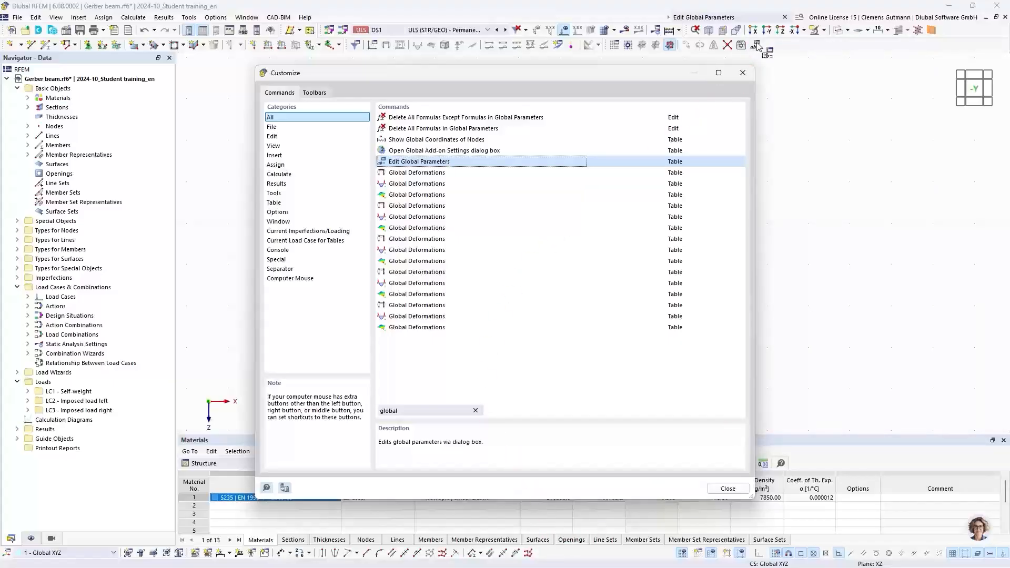
{"action": "left_click", "coordinate": [728, 488]}
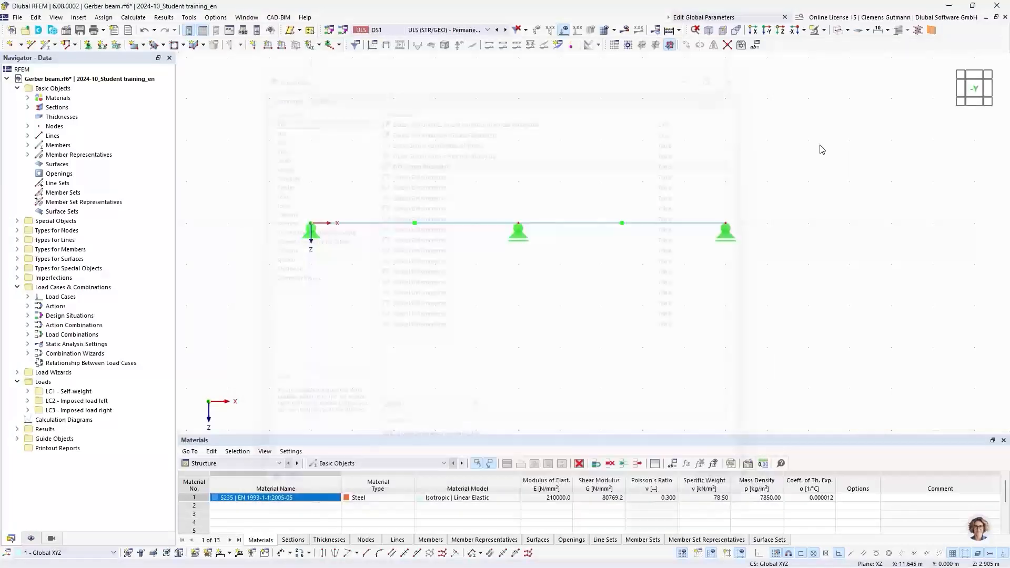
{"action": "left_click", "coordinate": [756, 46]}
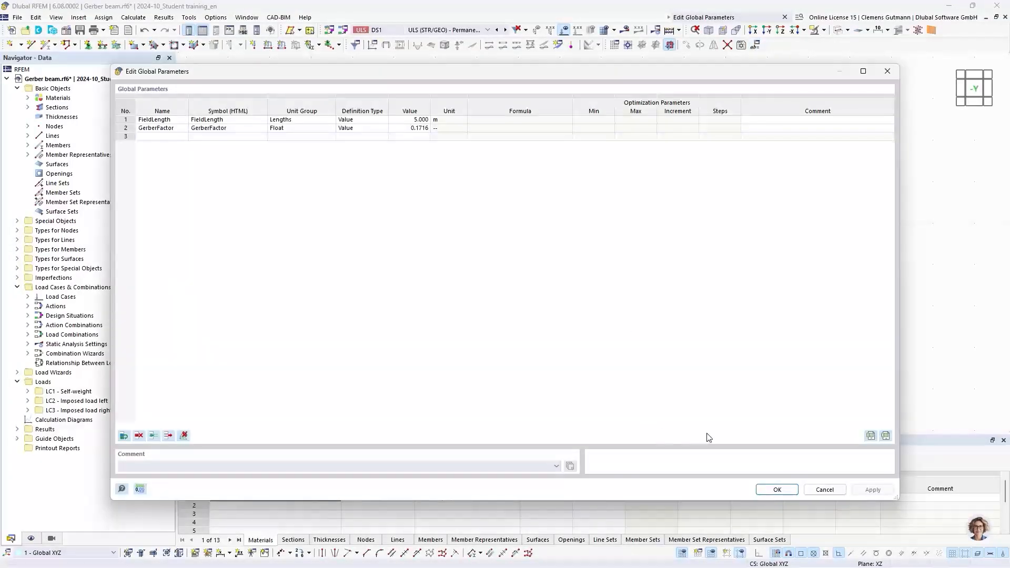
{"action": "left_click", "coordinate": [777, 489]}
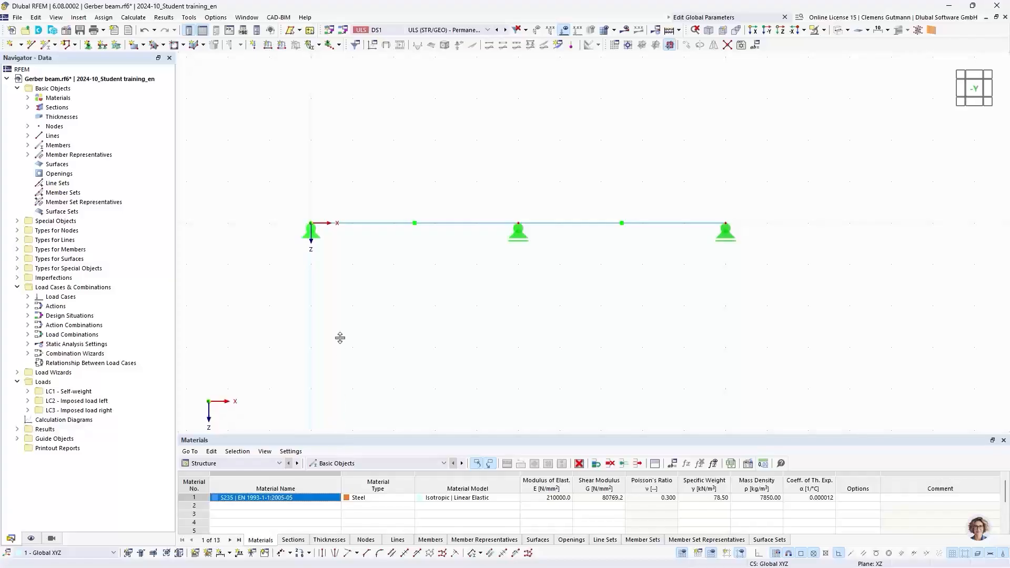
- Enlarge the table area below the model and show the table of nodes
{"action": "left_click_drag", "start_coordinate": [340, 338], "coordinate": [343, 311]}
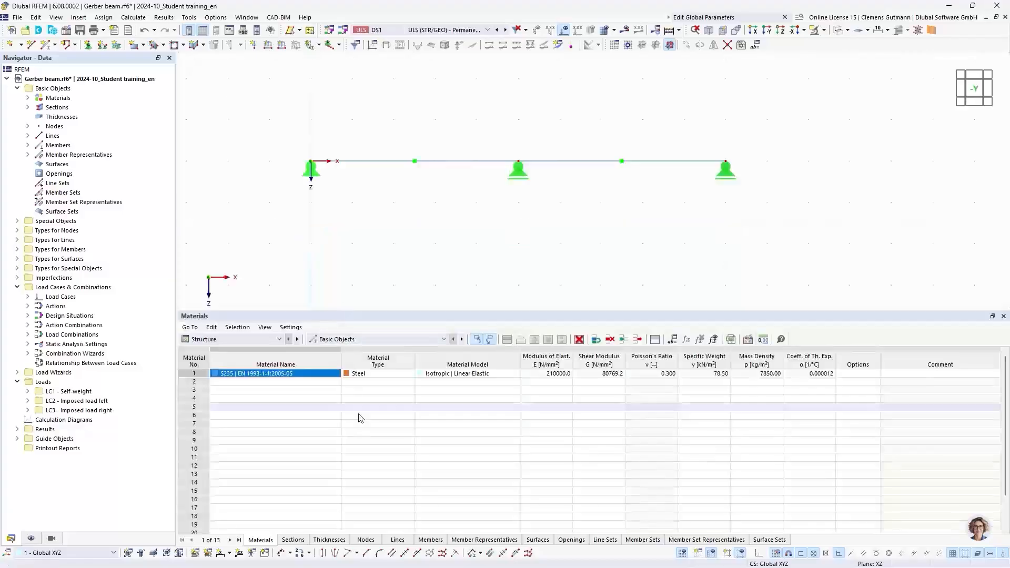
{"action": "left_click", "coordinate": [367, 540]}
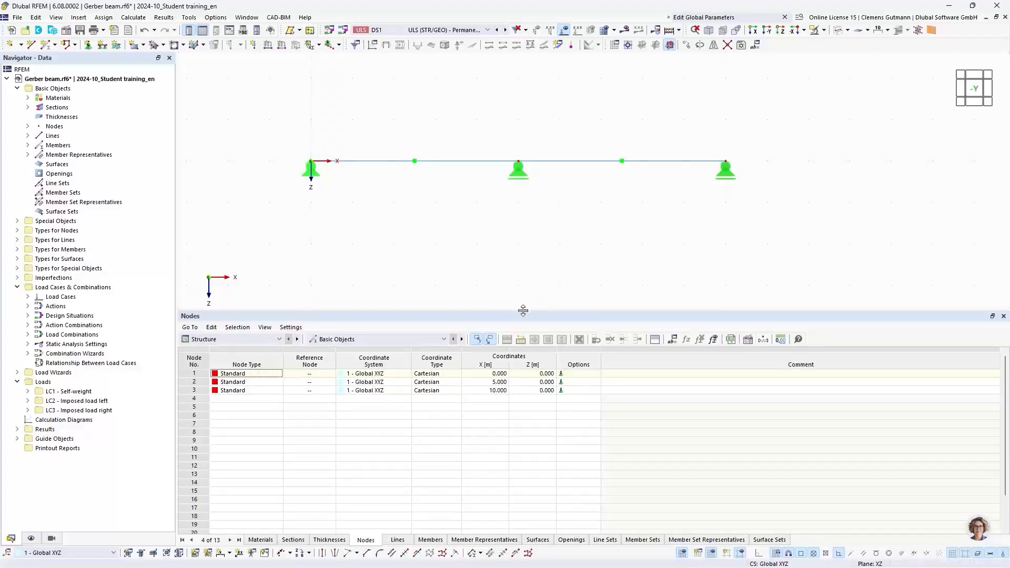
{"action": "left_click_drag", "start_coordinate": [530, 310], "coordinate": [536, 359]}
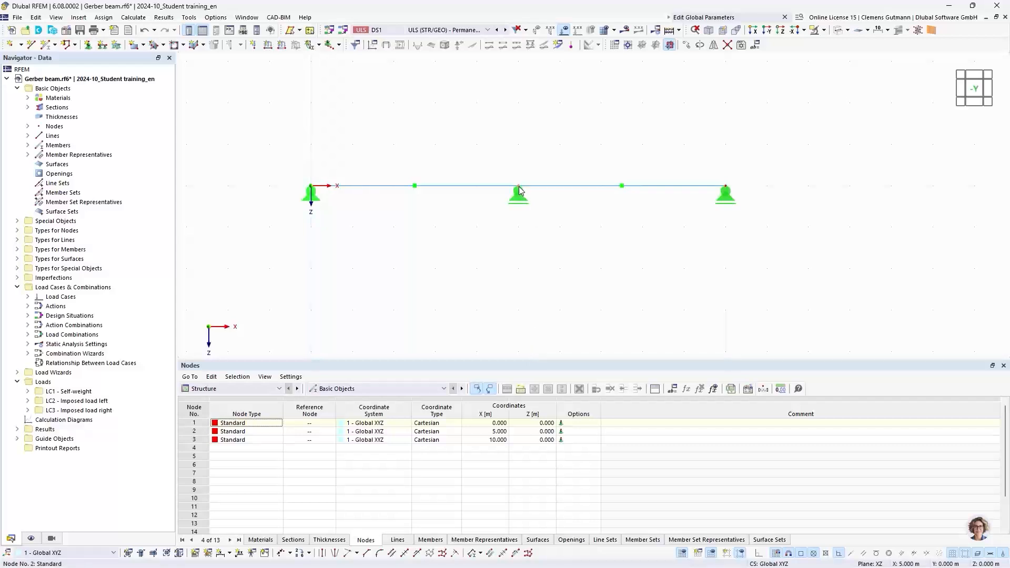
- Link the X coordinate of node 2 at the middle support to the global parameter FieldLength
{"action": "mouse_move", "coordinate": [519, 189]}
{"action": "double_click", "coordinate": [519, 190]}
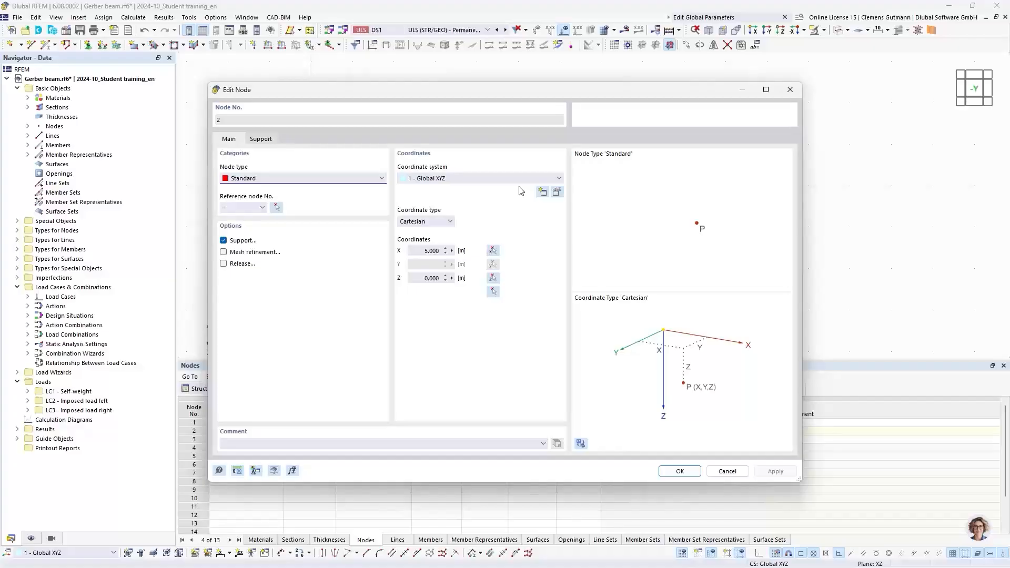
{"action": "left_click", "coordinate": [452, 251]}
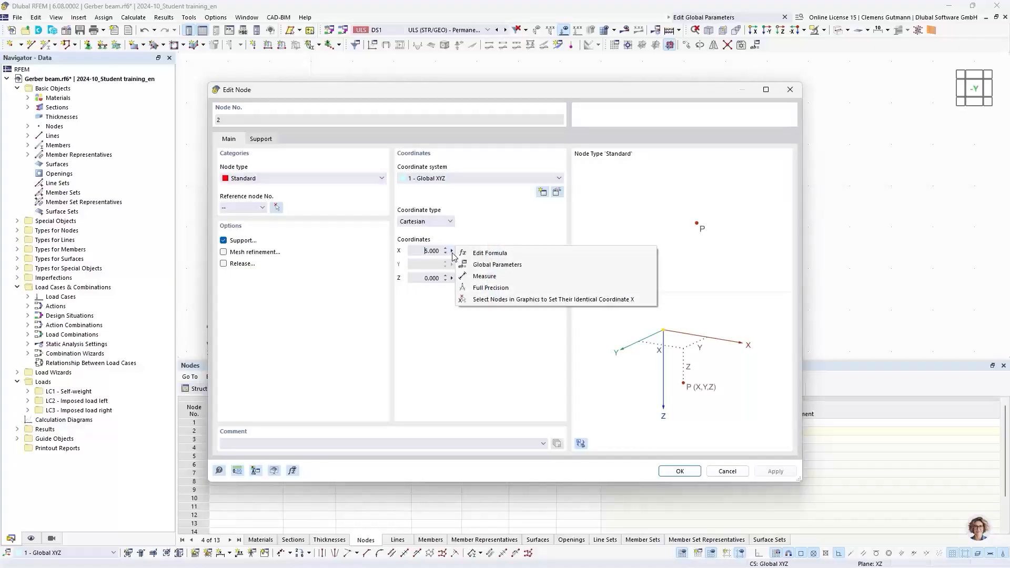
{"action": "left_click", "coordinate": [498, 270]}
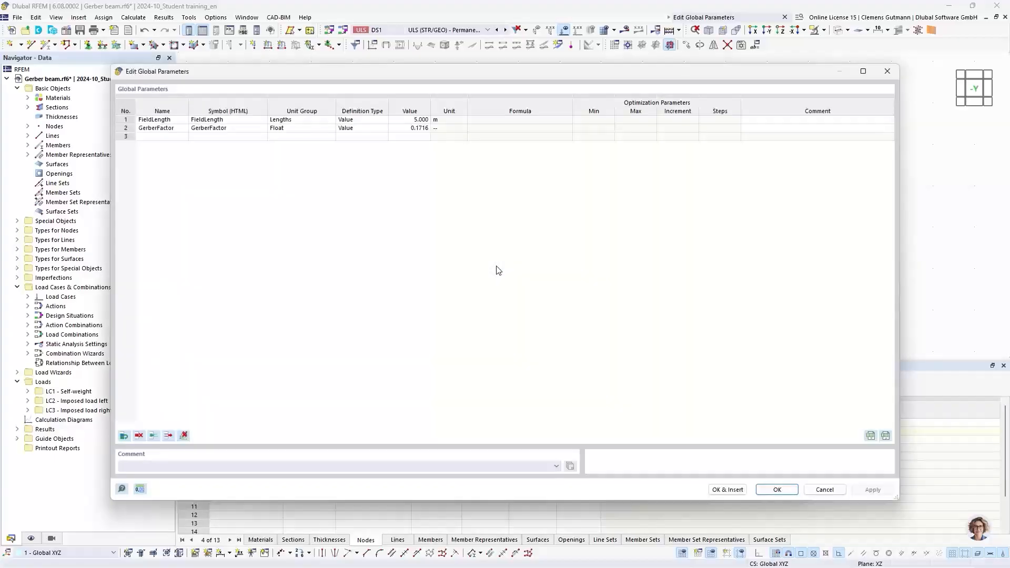
{"action": "double_click", "coordinate": [169, 120]}
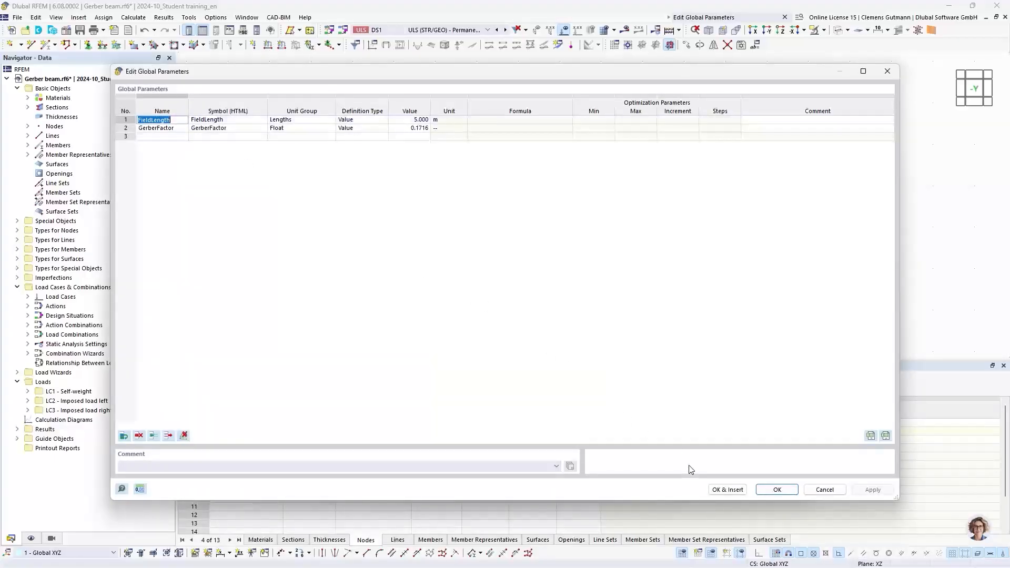
{"action": "left_click", "coordinate": [716, 490]}
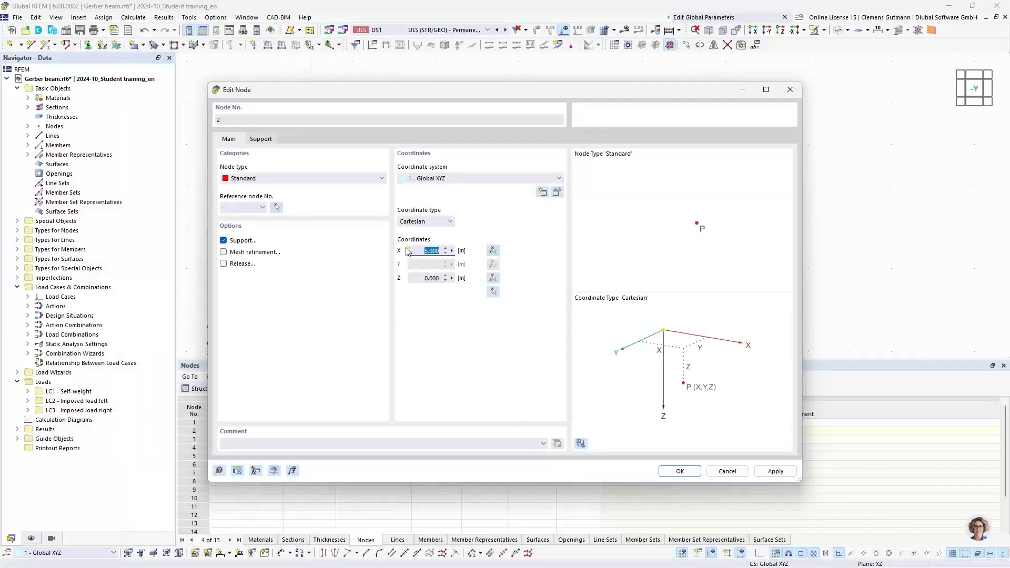
{"action": "mouse_move", "coordinate": [408, 251]}
{"action": "left_click", "coordinate": [452, 251]}
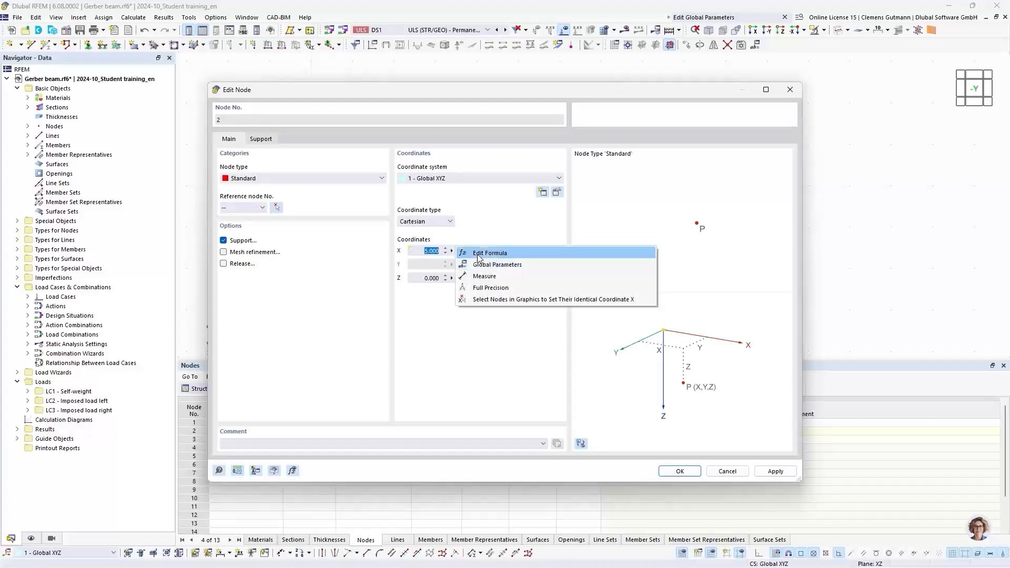
{"action": "left_click", "coordinate": [483, 233]}
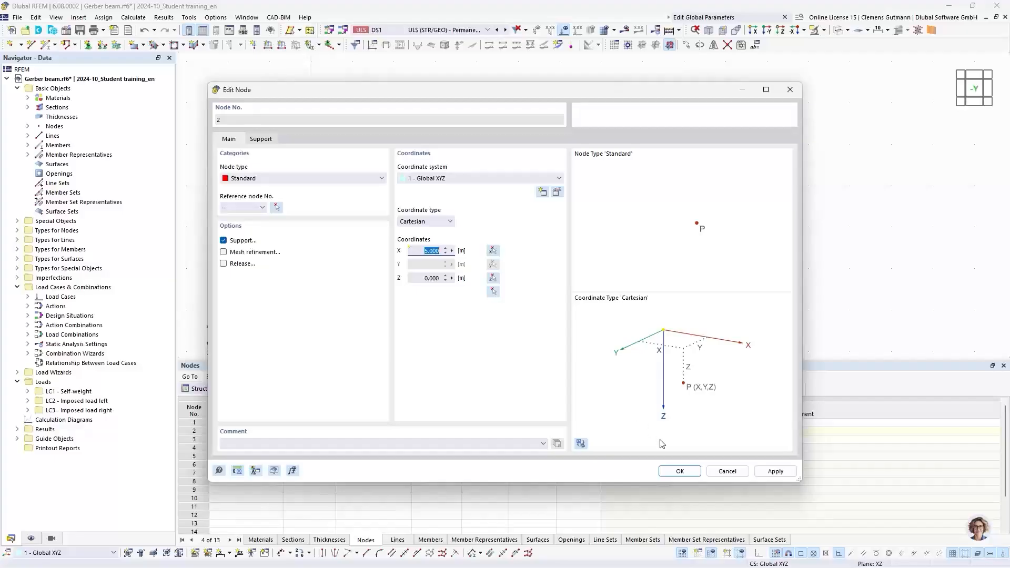
{"action": "left_click", "coordinate": [680, 471]}
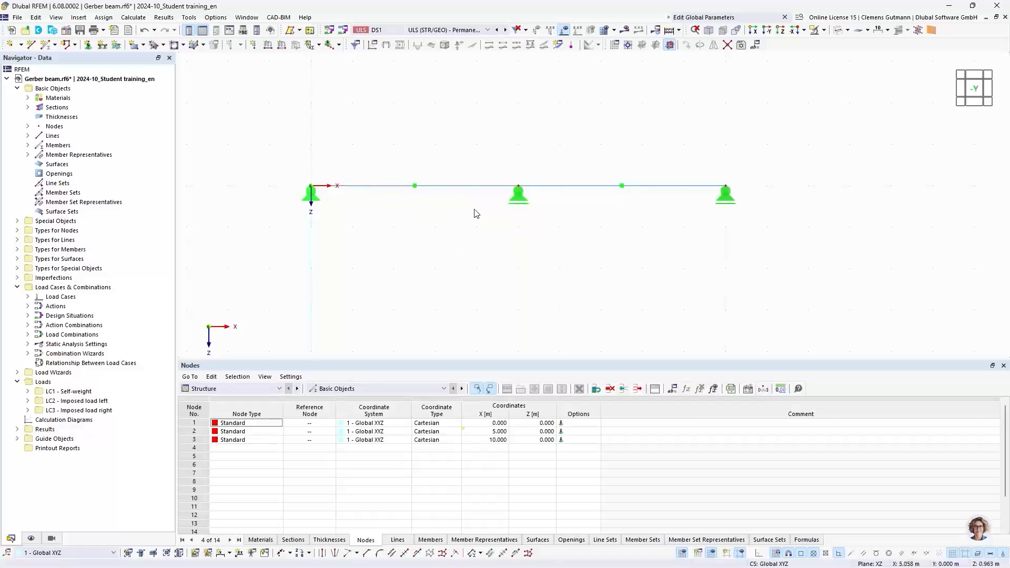
{"action": "double_click", "coordinate": [518, 189]}
{"action": "left_click", "coordinate": [725, 472]}
- Define the X coordinate of node 3 at the beam's right end support with the formula 2*FieldLength
{"action": "double_click", "coordinate": [726, 189]}
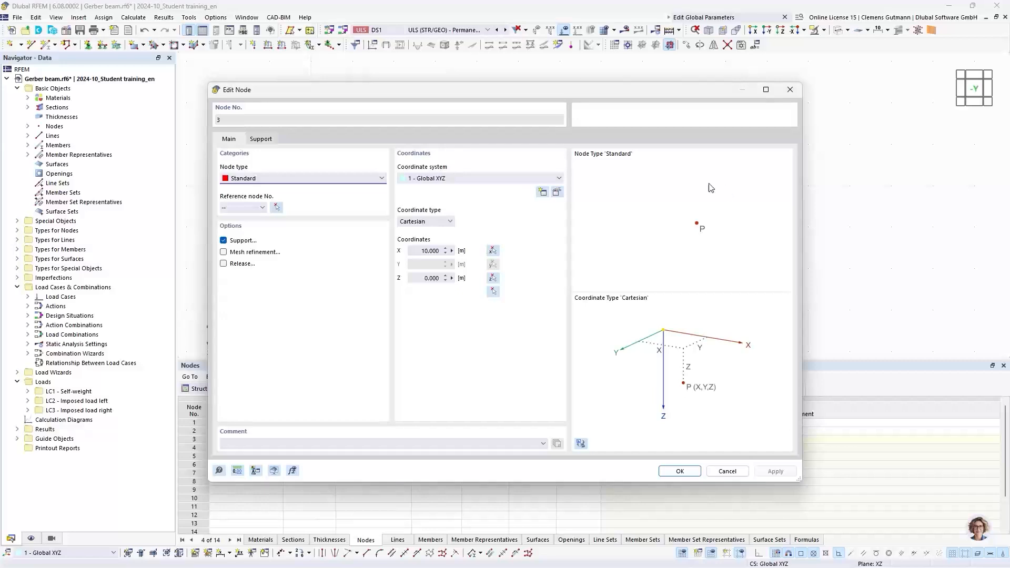
{"action": "left_click", "coordinate": [452, 252]}
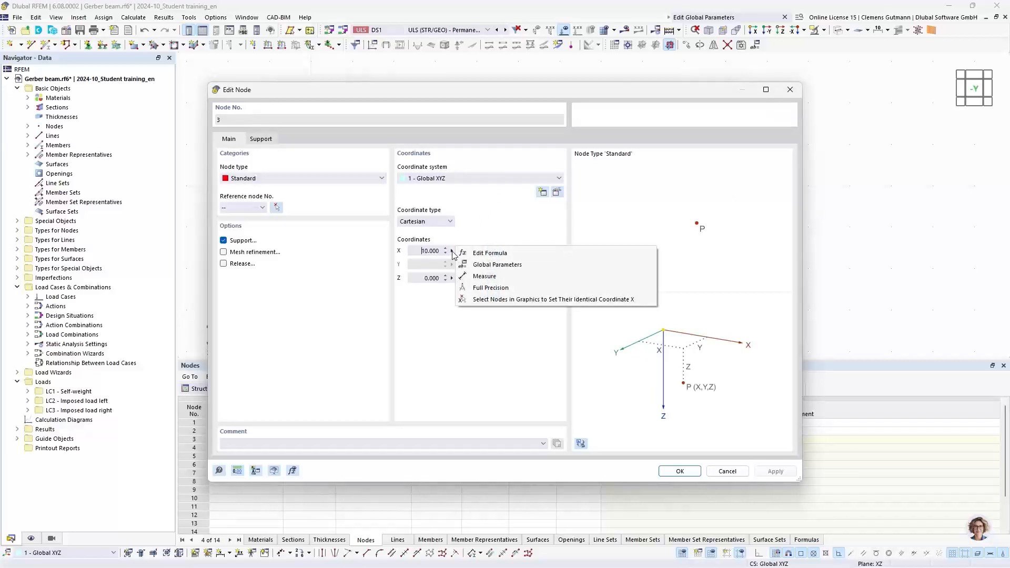
{"action": "left_click", "coordinate": [463, 253]}
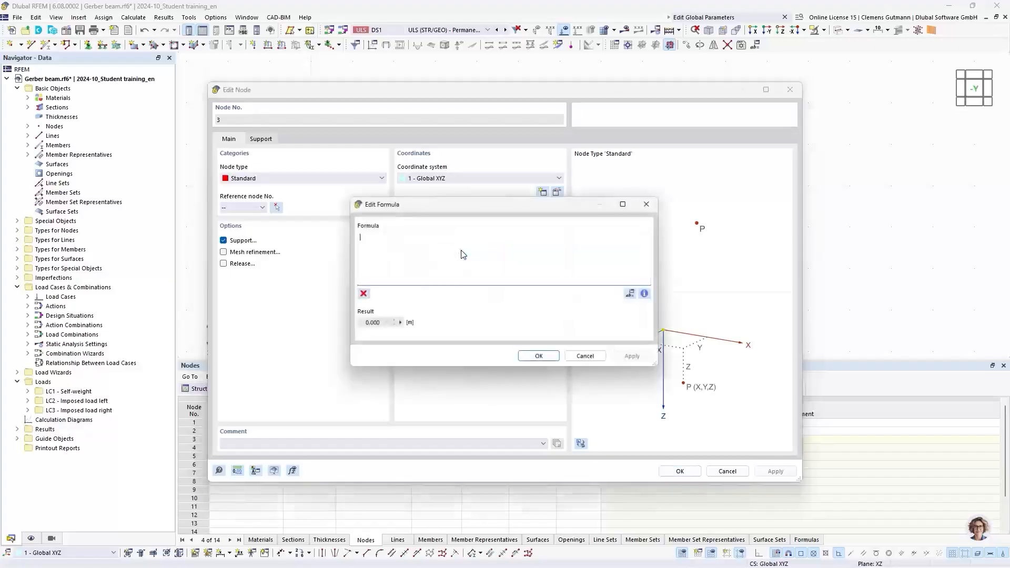
{"action": "left_click_drag", "start_coordinate": [473, 220], "coordinate": [608, 231]}
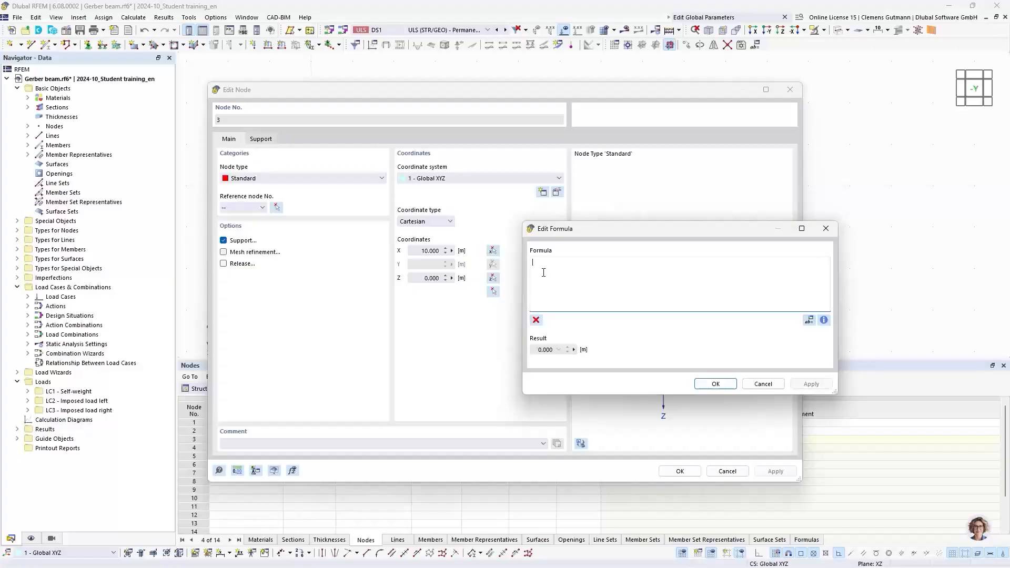
{"action": "type", "text": "2*f"}
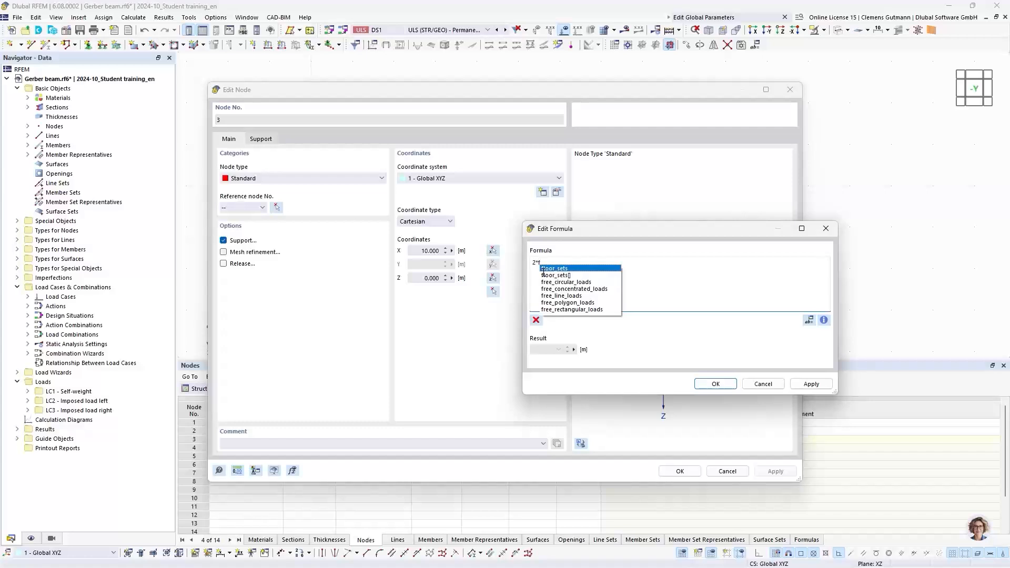
{"action": "type", "text": "ie"}
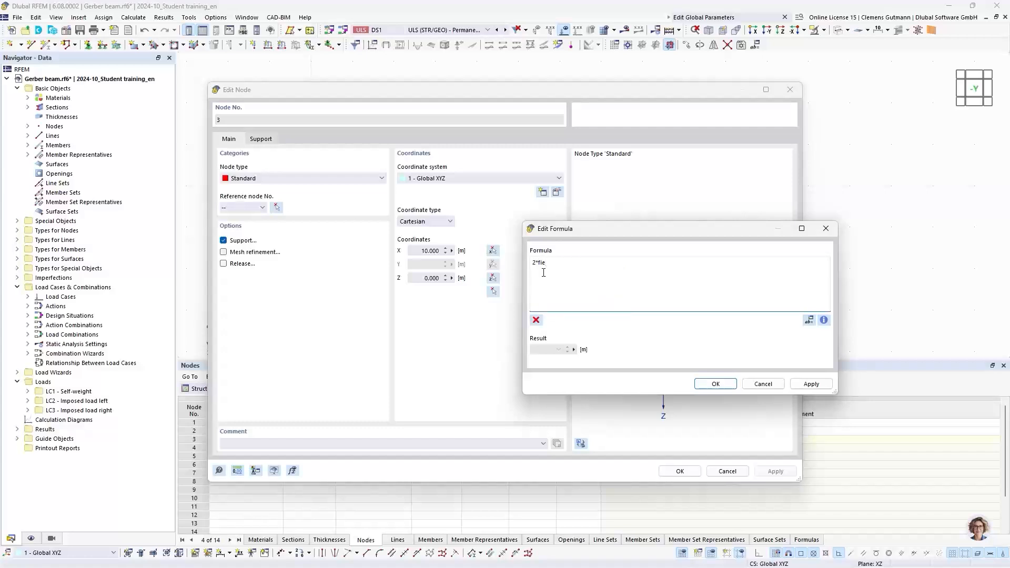
{"action": "key", "text": "BackSpace"}
{"action": "key", "text": "BackSpace"}
{"action": "key", "text": "BackSpace"}
{"action": "type", "text": "Fi"}
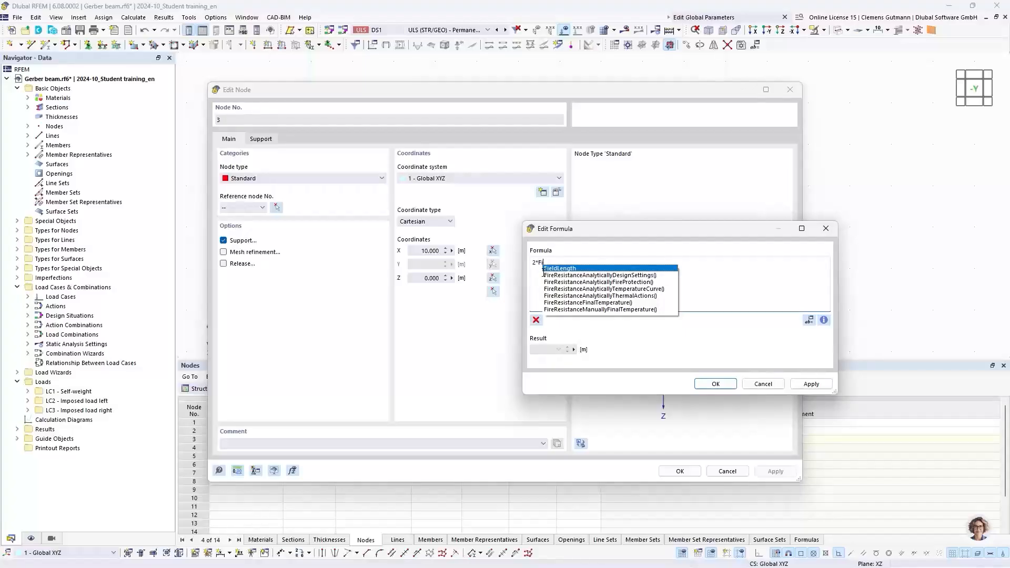
{"action": "type", "text": "e"}
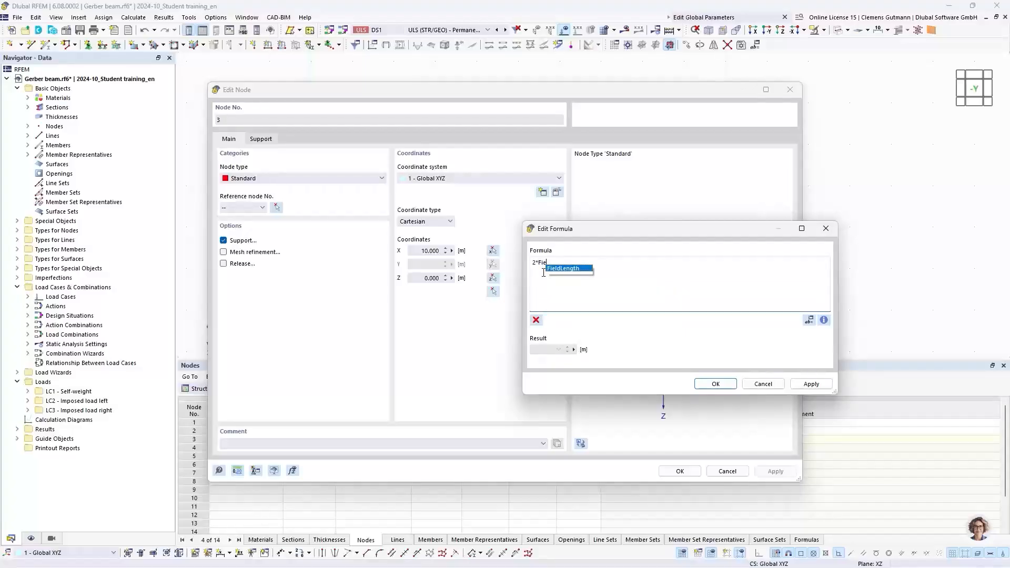
{"action": "left_click", "coordinate": [577, 270]}
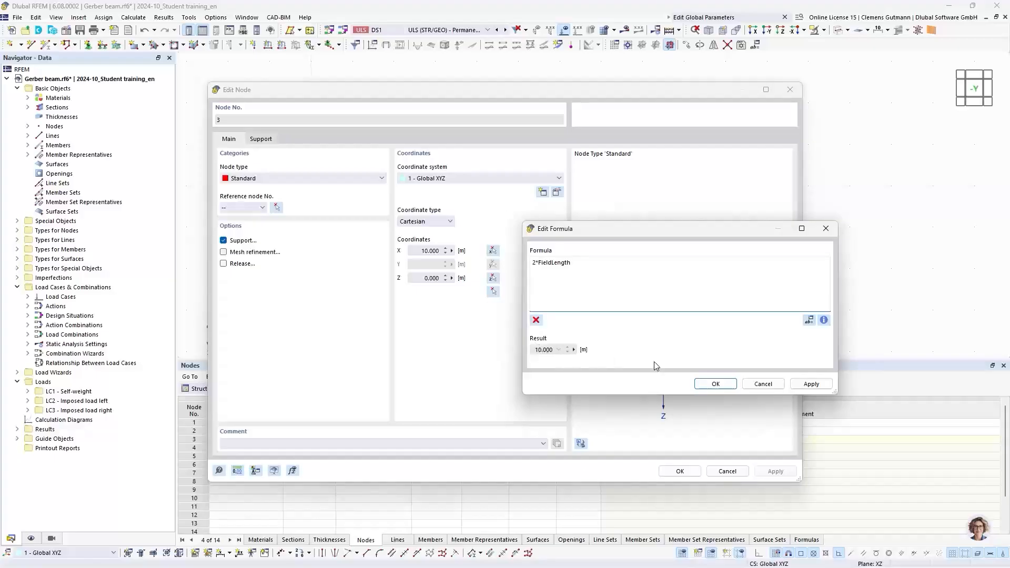
{"action": "left_click", "coordinate": [706, 388]}
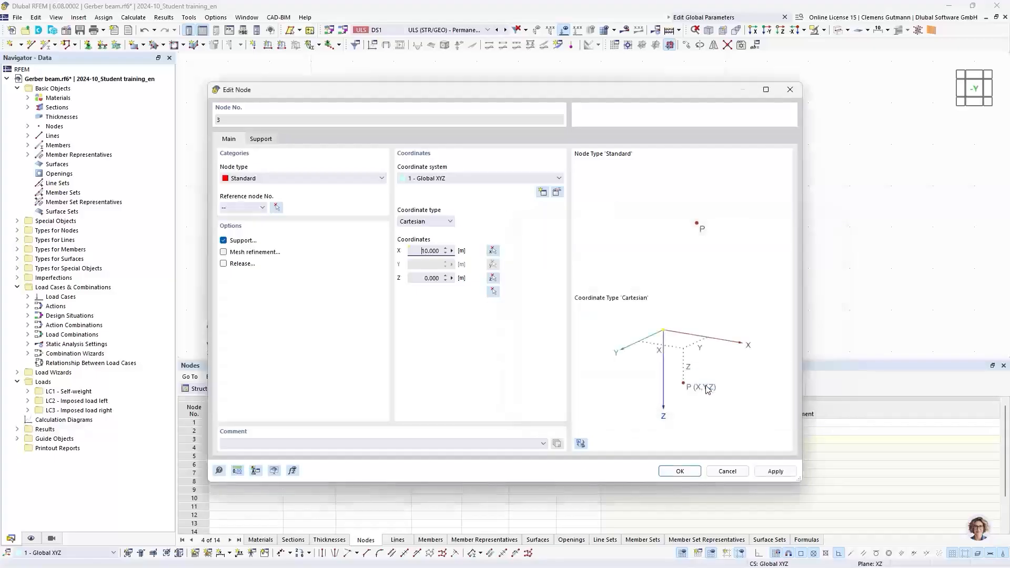
{"action": "left_click", "coordinate": [682, 472]}
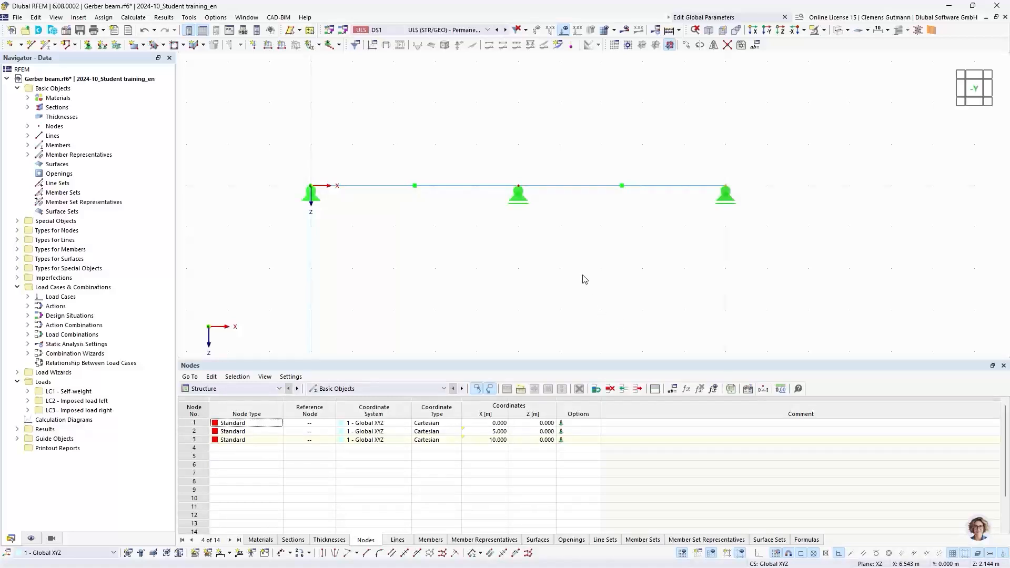
- Divide the right-hand member by distance, placing the new node 1 m from the member start
{"action": "right_click", "coordinate": [573, 190]}
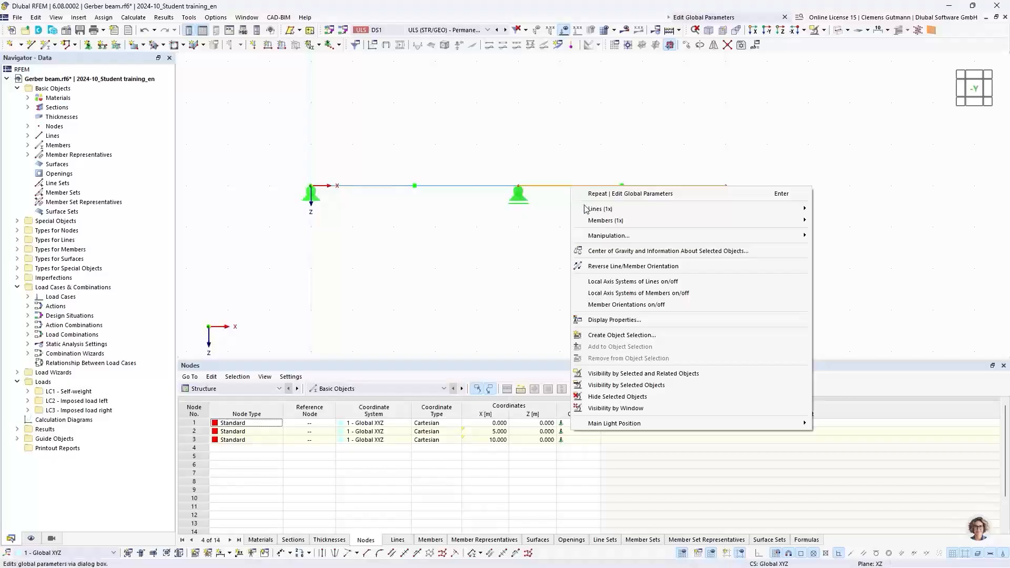
{"action": "mouse_move", "coordinate": [677, 222]}
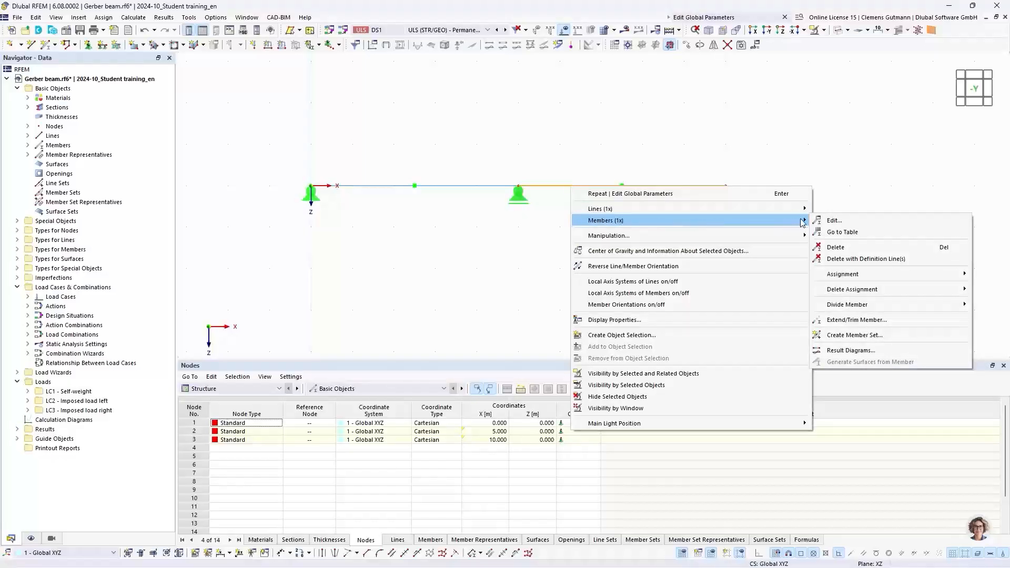
{"action": "mouse_move", "coordinate": [844, 305]}
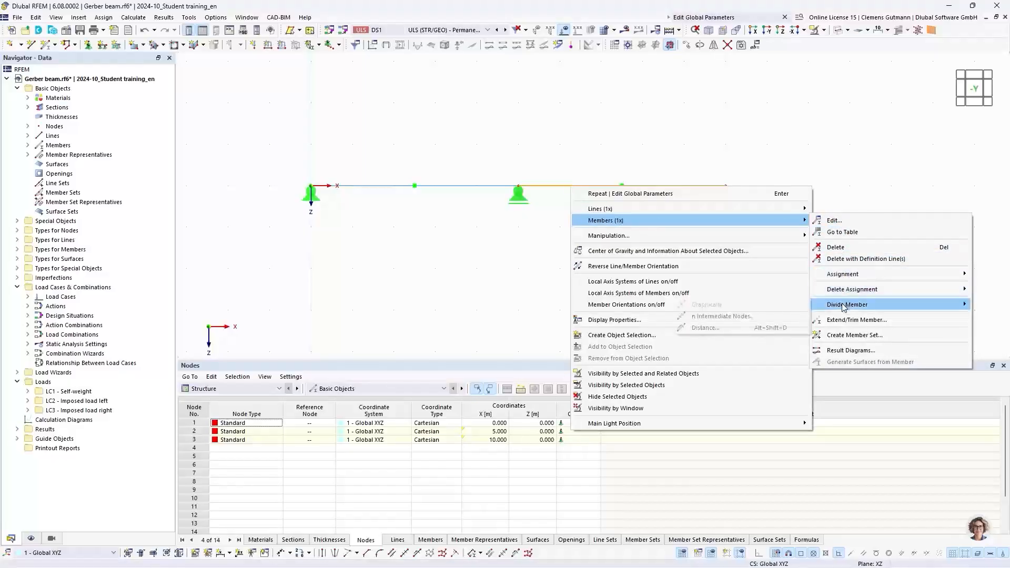
{"action": "left_click", "coordinate": [706, 327]}
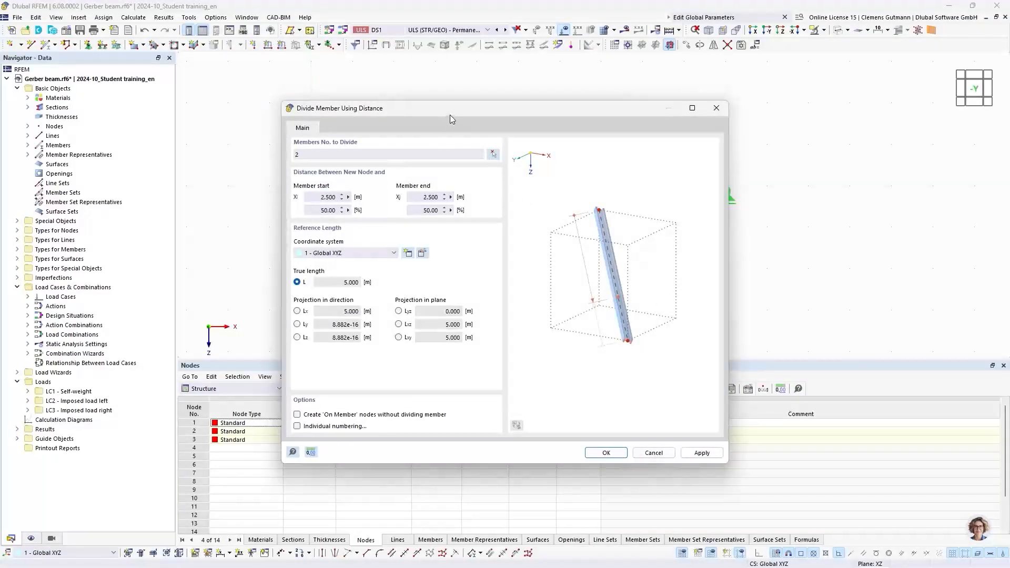
{"action": "left_click_drag", "start_coordinate": [454, 109], "coordinate": [389, 228]}
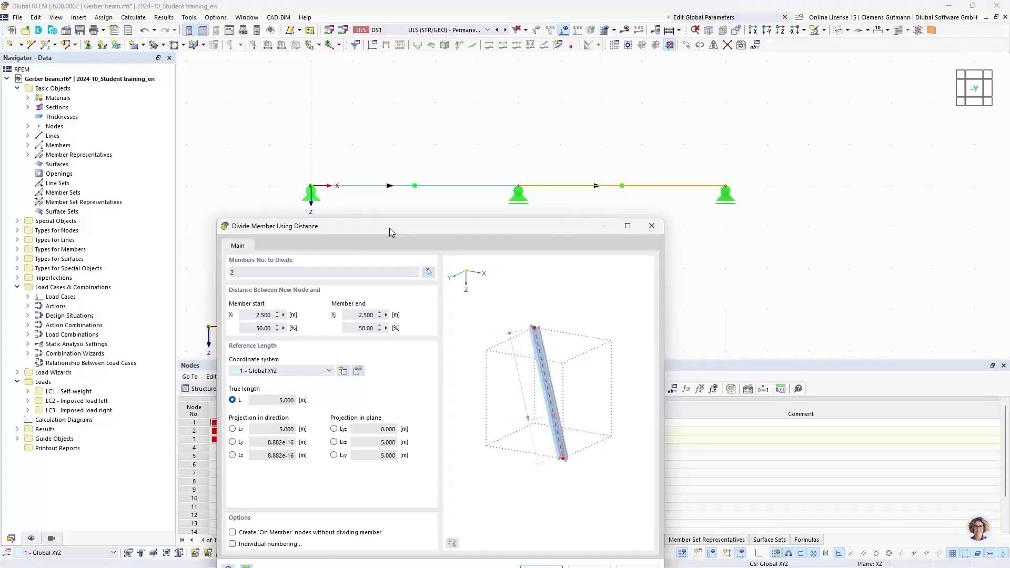
{"action": "left_click", "coordinate": [257, 315]}
{"action": "key", "text": "ctrl+a"}
{"action": "type", "text": "1"}
{"action": "key", "text": "Tab"}
{"action": "left_click_drag", "start_coordinate": [523, 229], "coordinate": [528, 153]}
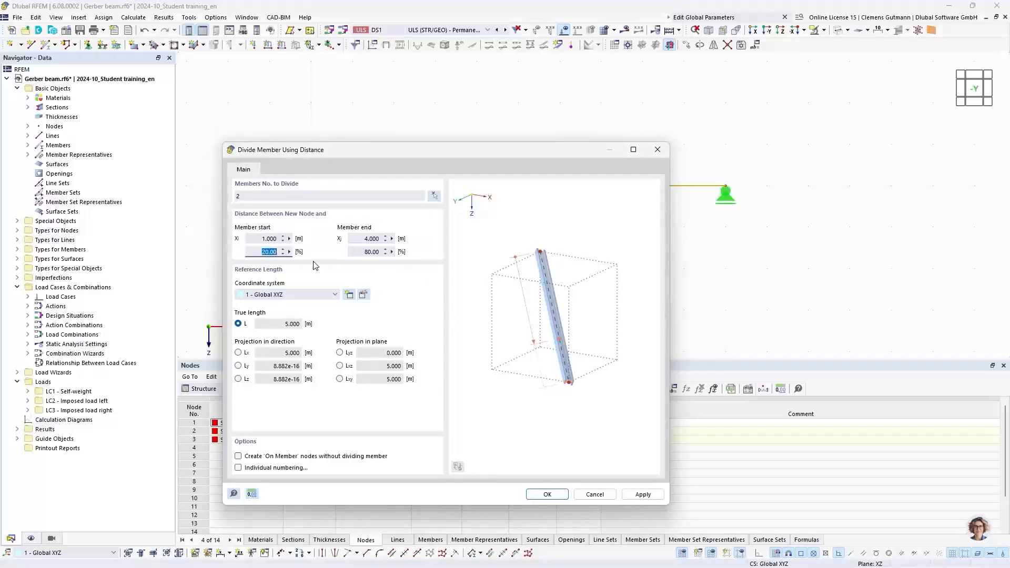
{"action": "left_click", "coordinate": [548, 497]}
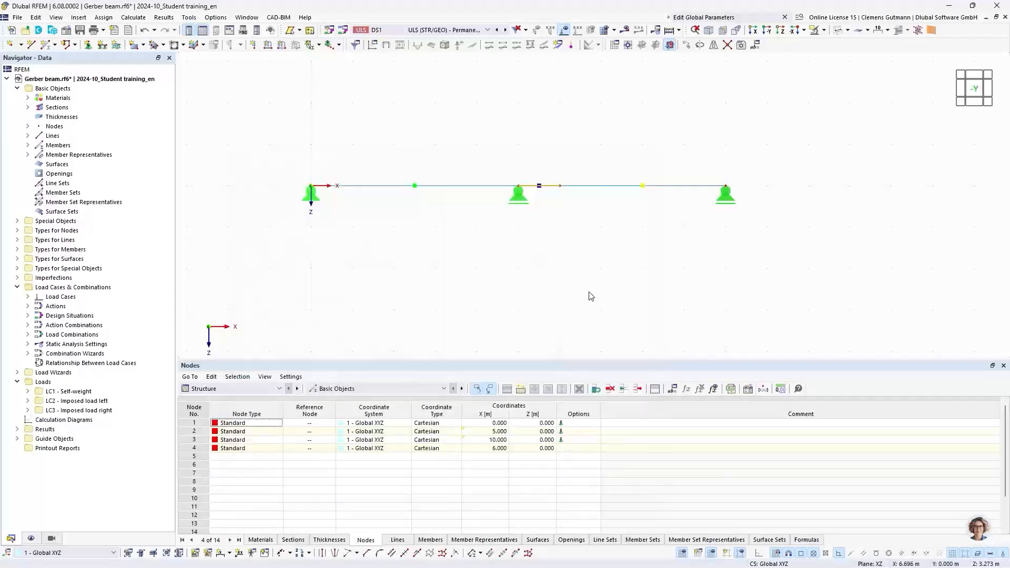
- Define the X coordinate of the new dividing node 4 with the formula (1+GerberFactor)*FieldLength
{"action": "double_click", "coordinate": [560, 190]}
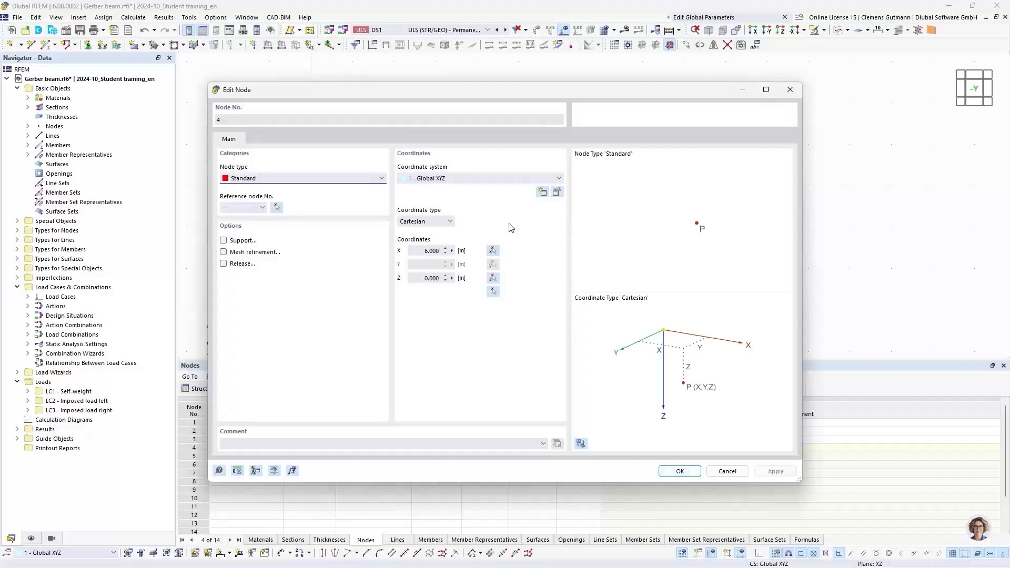
{"action": "left_click", "coordinate": [452, 251]}
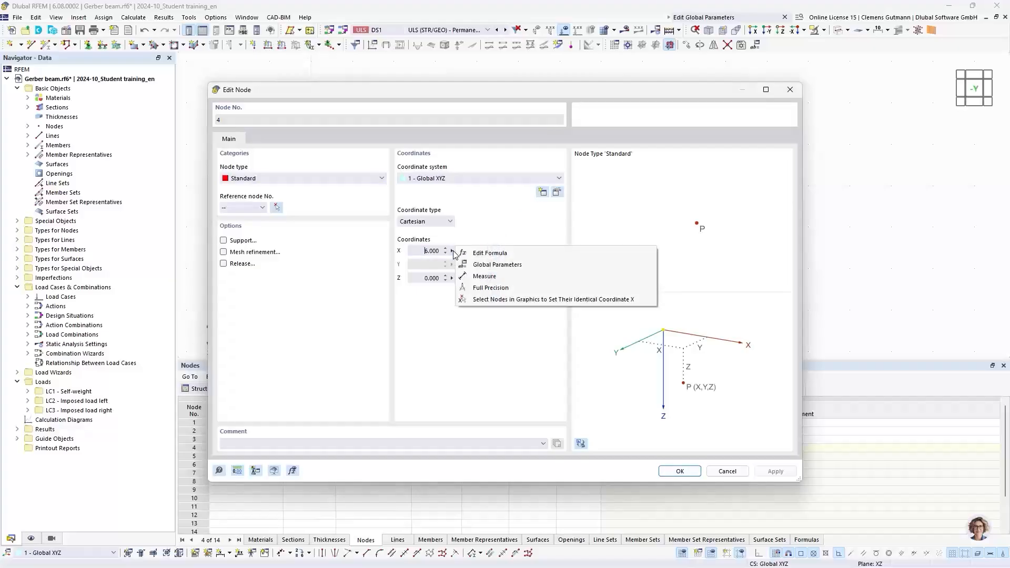
{"action": "left_click", "coordinate": [513, 257]}
{"action": "left_click_drag", "start_coordinate": [475, 207], "coordinate": [648, 253]}
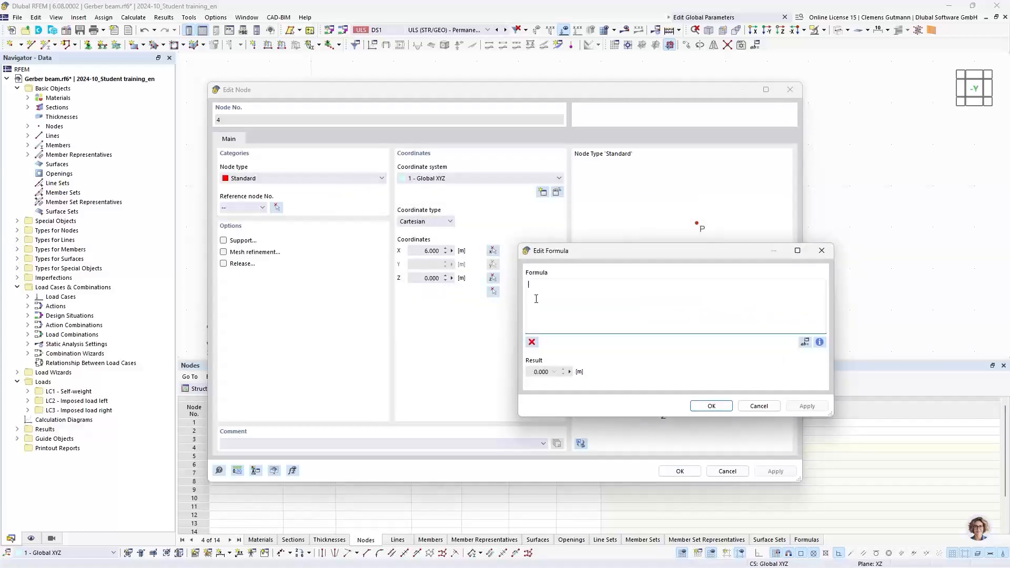
{"action": "type", "text": "(1+Ger"}
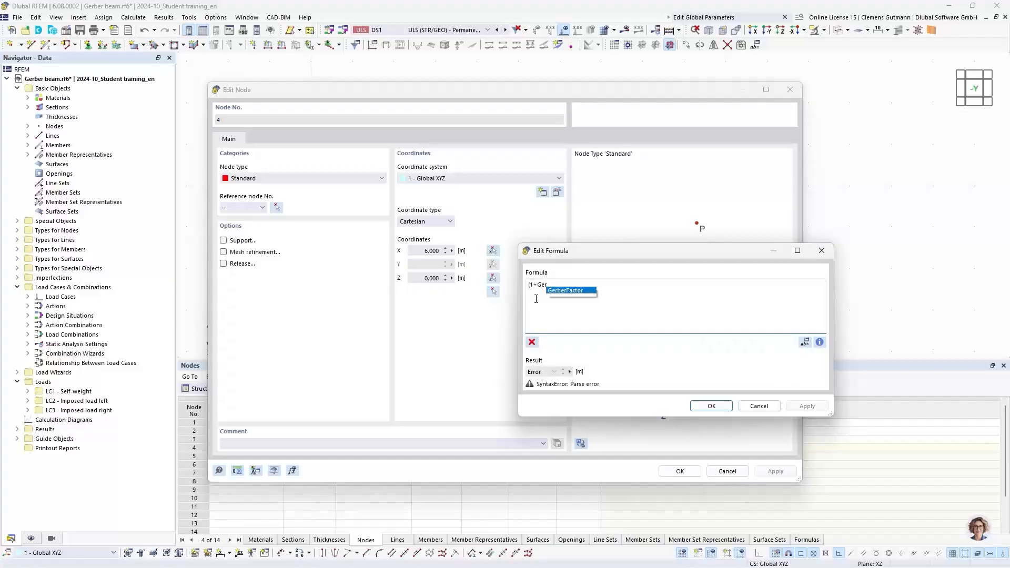
{"action": "key", "text": "Return"}
{"action": "type", "text": ")"}
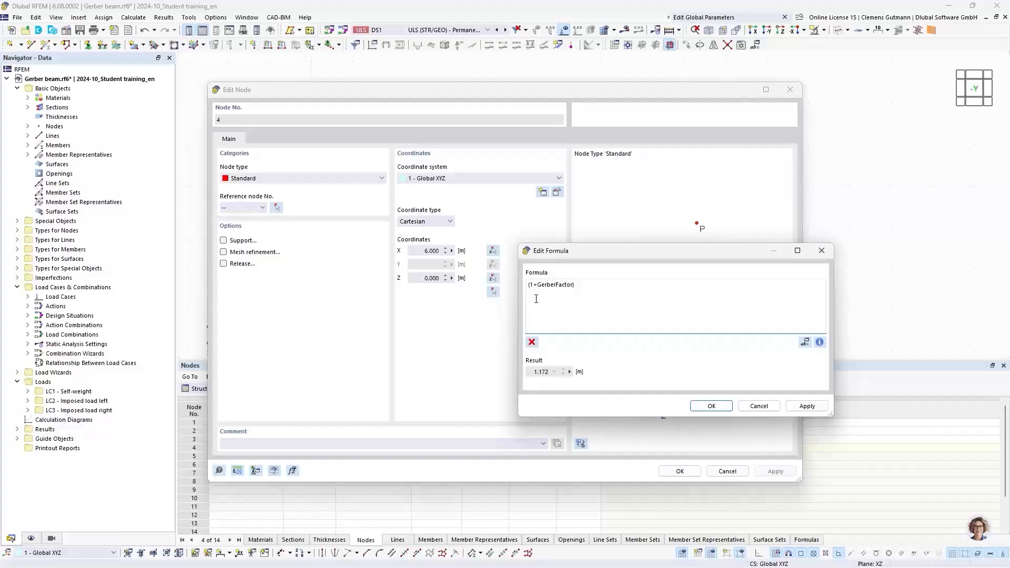
{"action": "type", "text": "*Fi"}
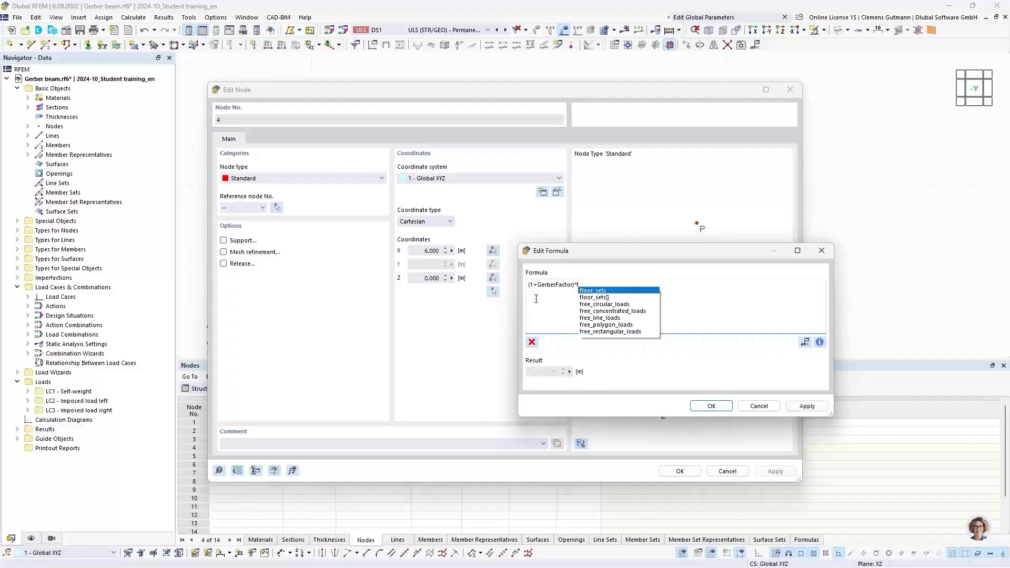
{"action": "type", "text": "e"}
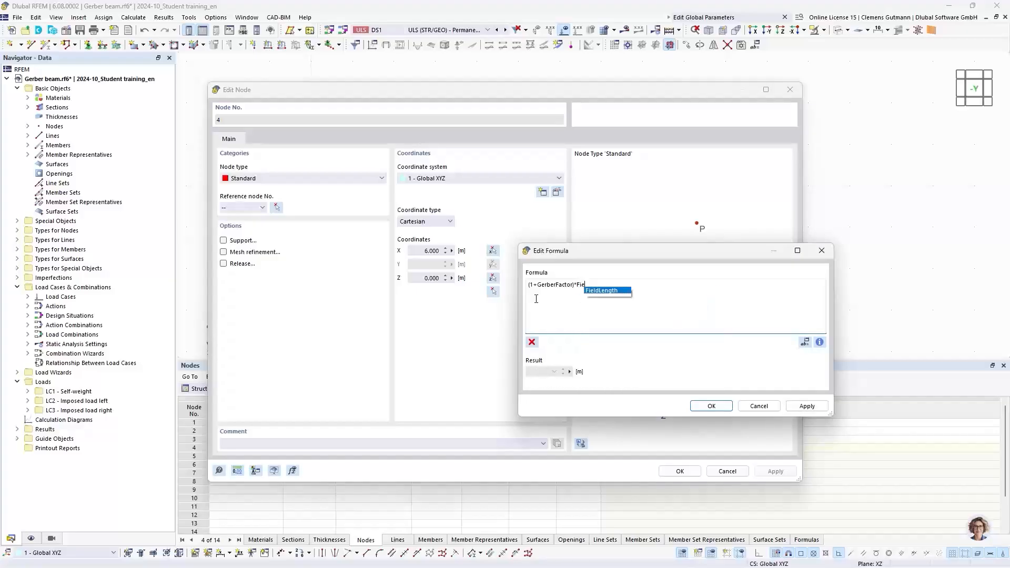
{"action": "key", "text": "Return"}
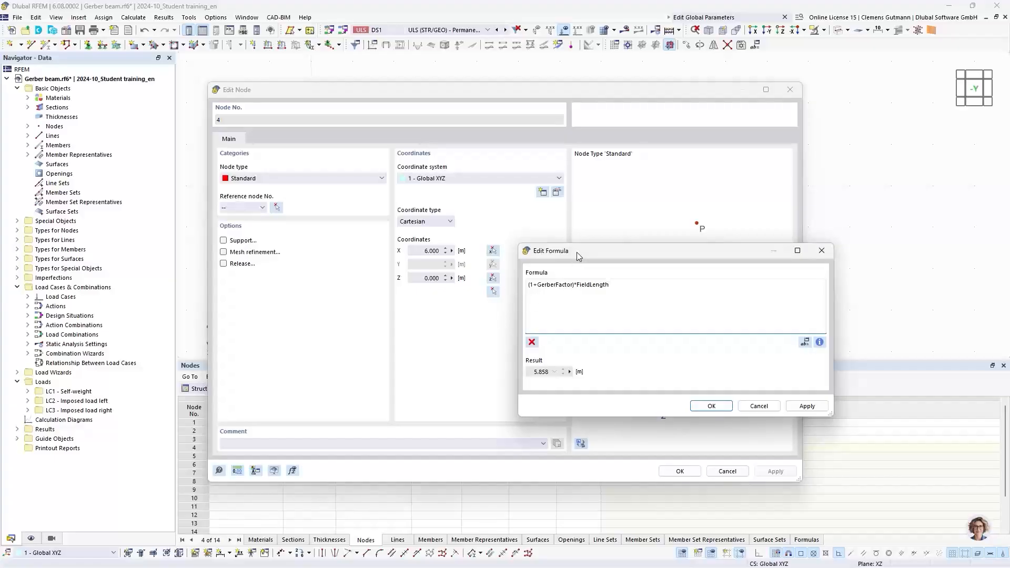
{"action": "left_click_drag", "start_coordinate": [577, 255], "coordinate": [537, 222]}
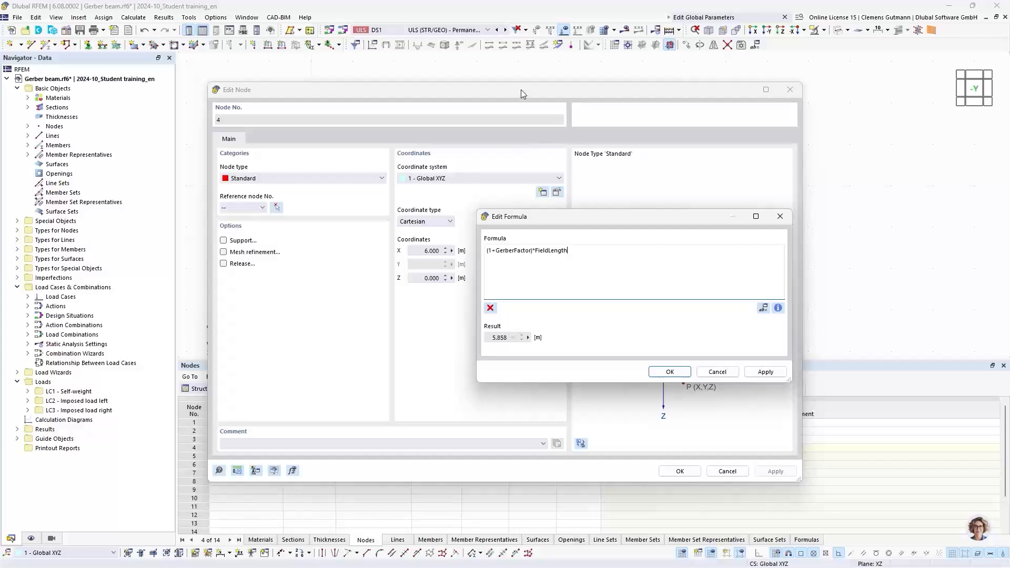
- Recheck node 4's X formula against the Gerber beam slide in PowerPoint, and accept the node's changes in RFEM
{"action": "left_click_drag", "start_coordinate": [525, 90], "coordinate": [708, 123]}
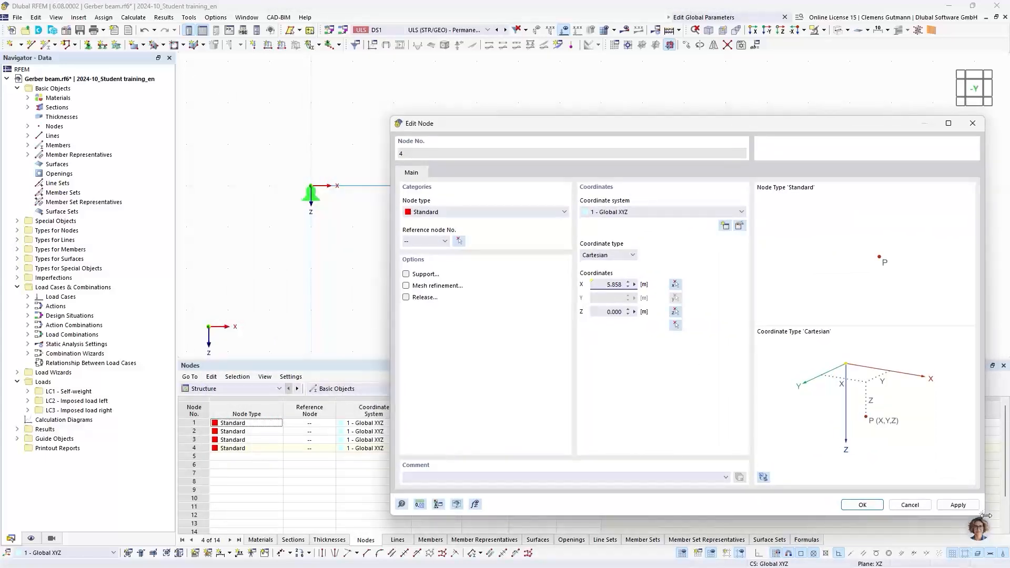
{"action": "left_click_drag", "start_coordinate": [984, 515], "coordinate": [916, 485]}
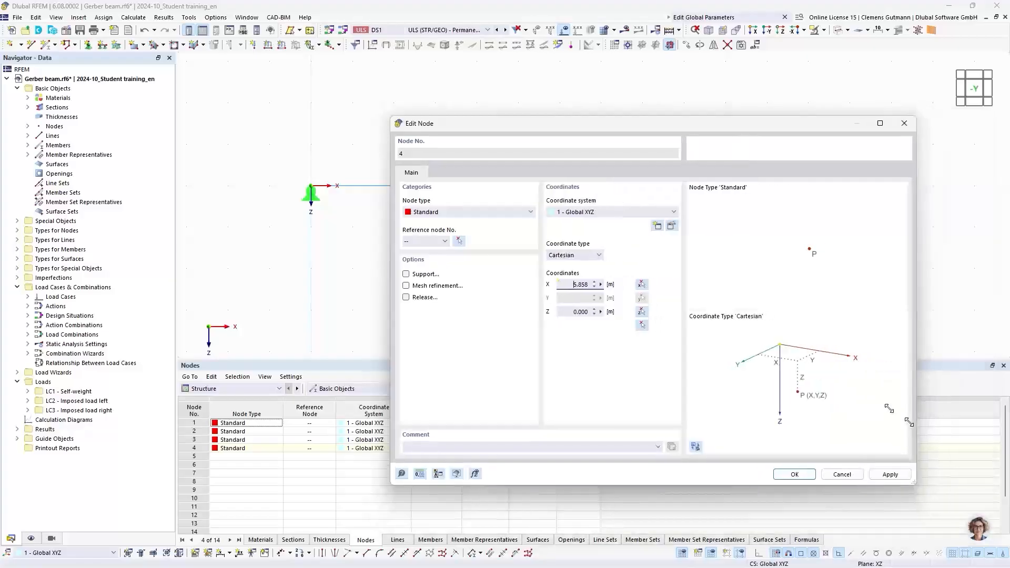
{"action": "left_click_drag", "start_coordinate": [608, 127], "coordinate": [474, 223]}
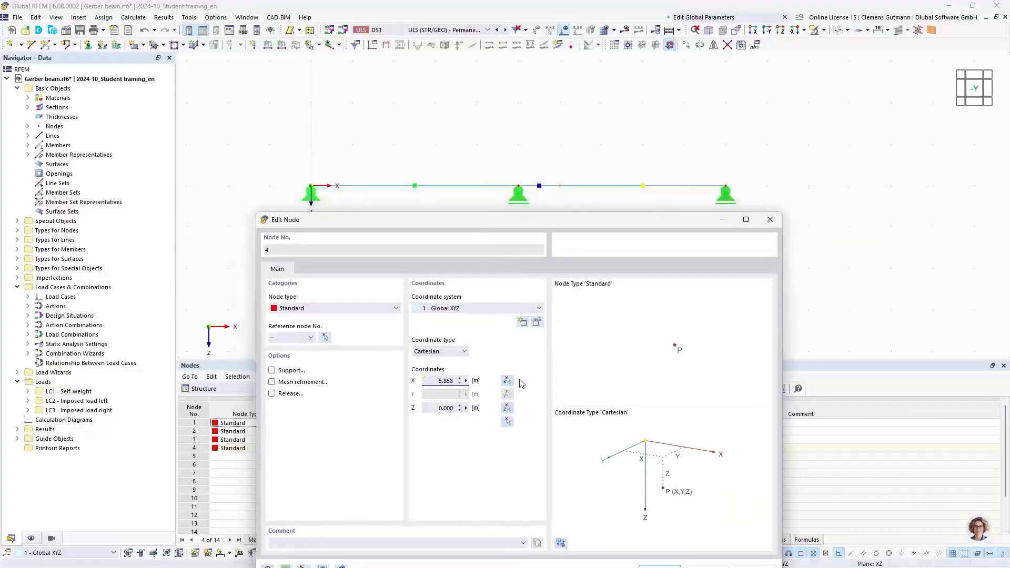
{"action": "right_click", "coordinate": [464, 381]}
{"action": "left_click", "coordinate": [505, 383]}
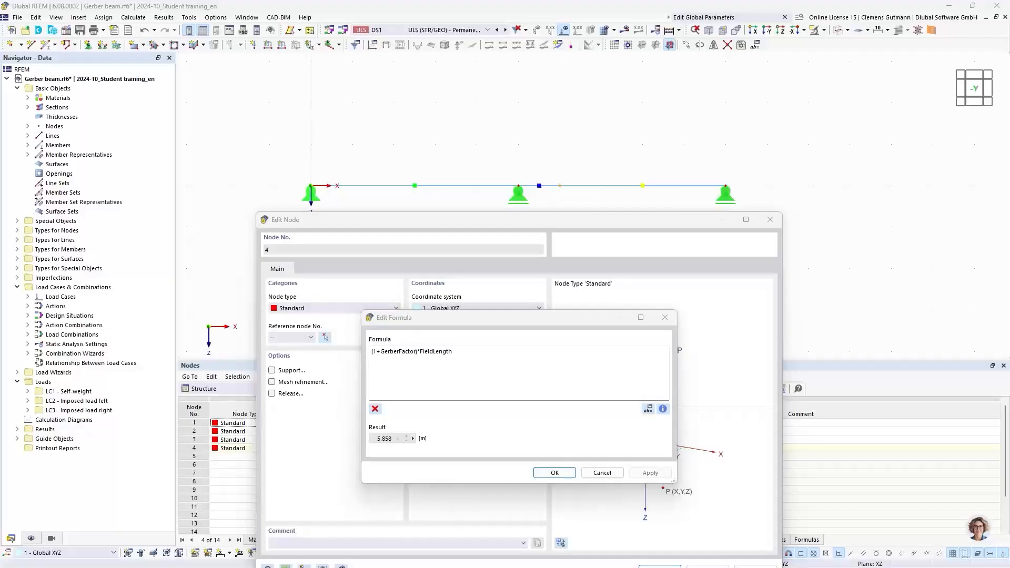
{"action": "key", "text": "alt+Tab"}
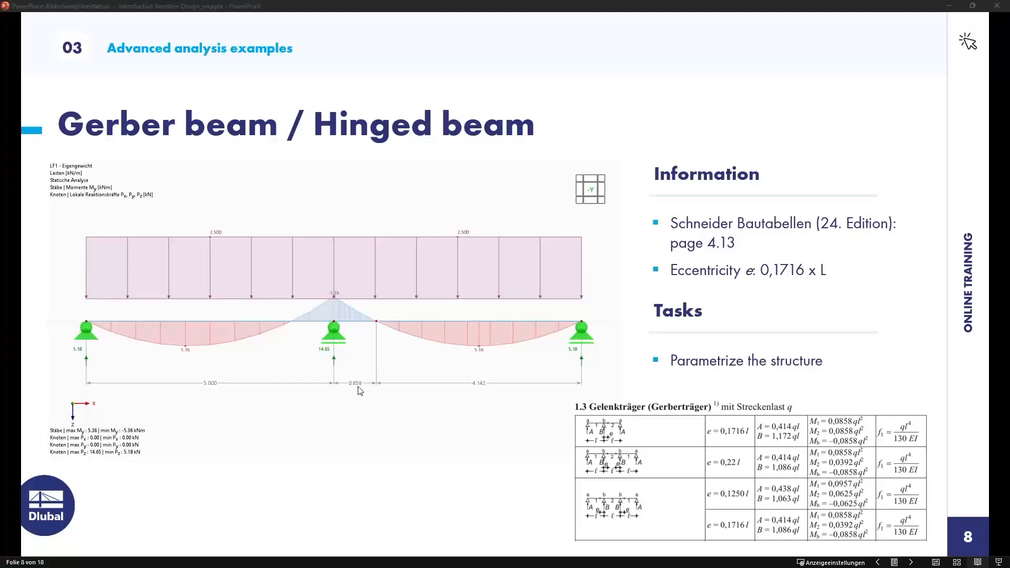
{"action": "key", "text": "alt+Tab"}
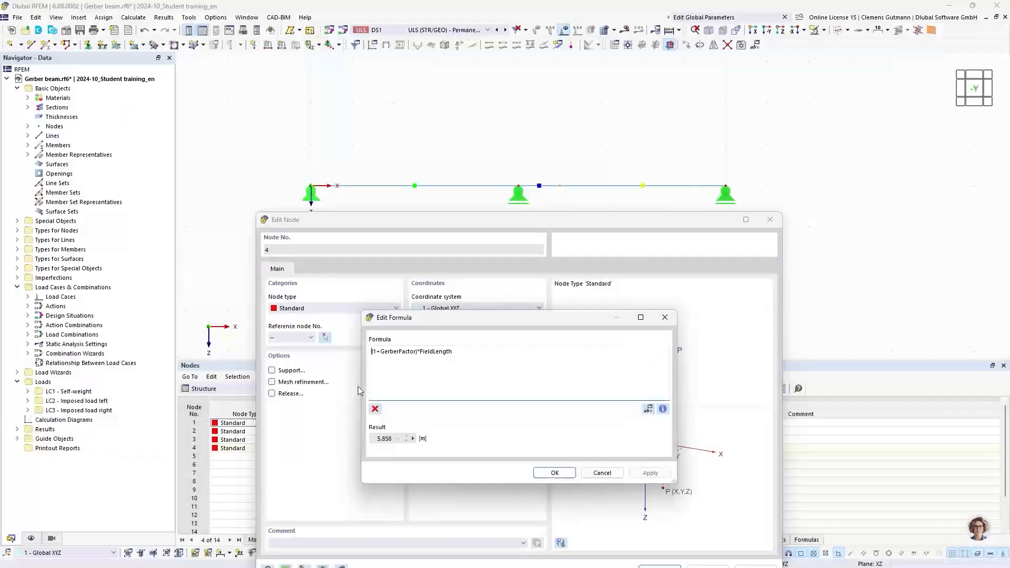
{"action": "left_click", "coordinate": [550, 473]}
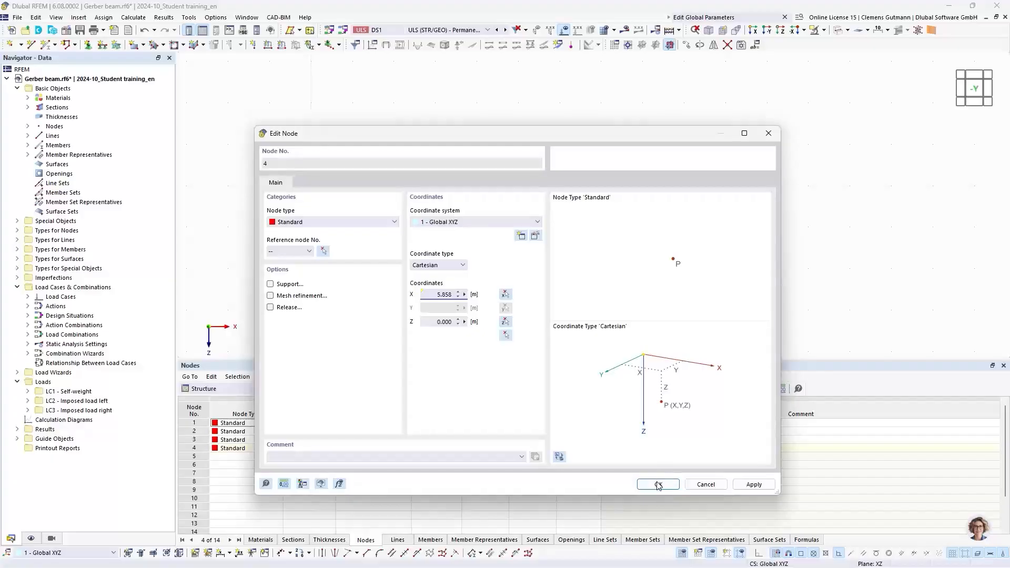
{"action": "left_click", "coordinate": [658, 484]}
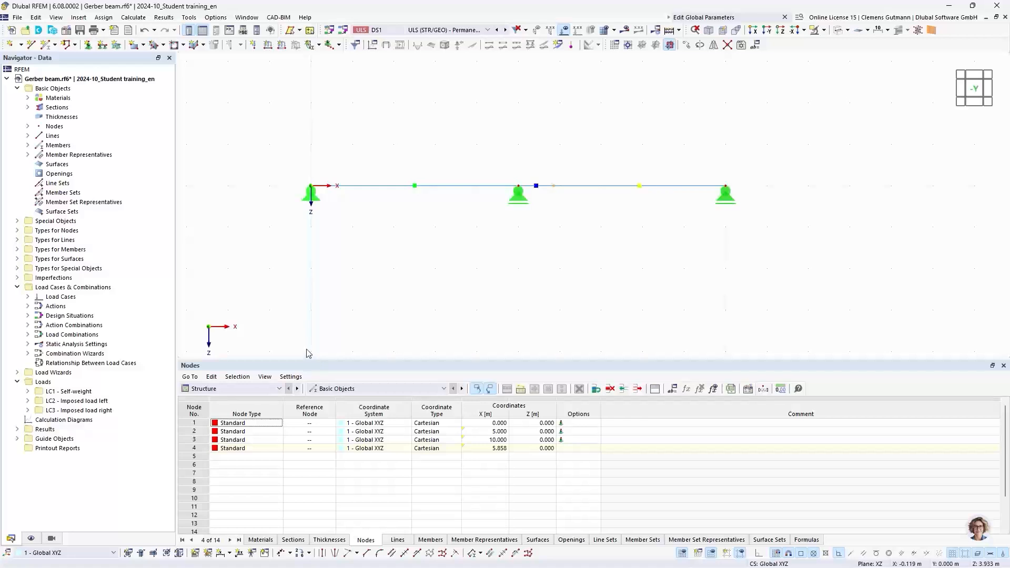
- Add a linear dimension chain in the second plane across all four beam nodes, offset about 1.3 m below the beam
{"action": "left_click", "coordinate": [230, 554]}
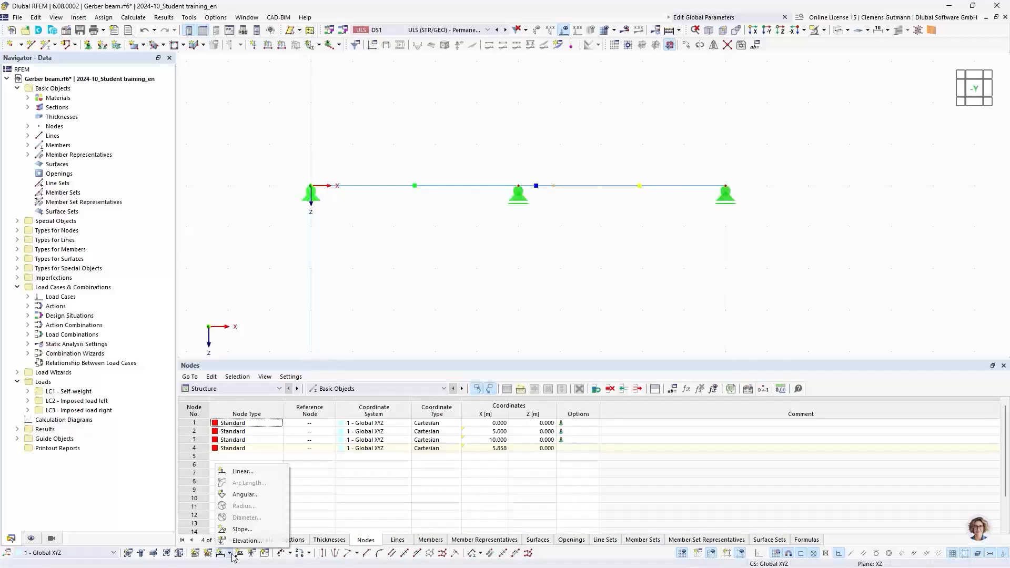
{"action": "left_click", "coordinate": [234, 472]}
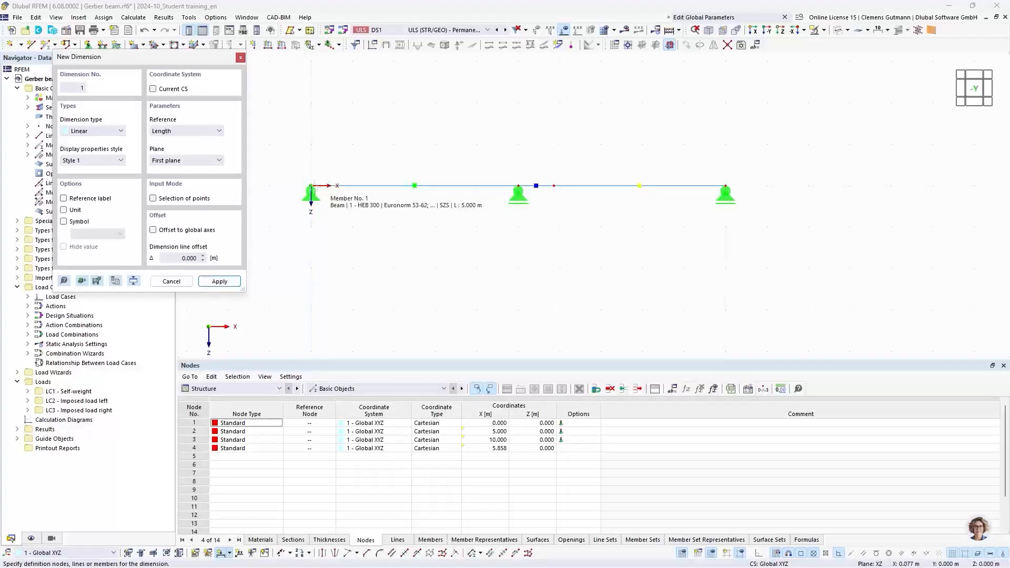
{"action": "left_click", "coordinate": [311, 186]}
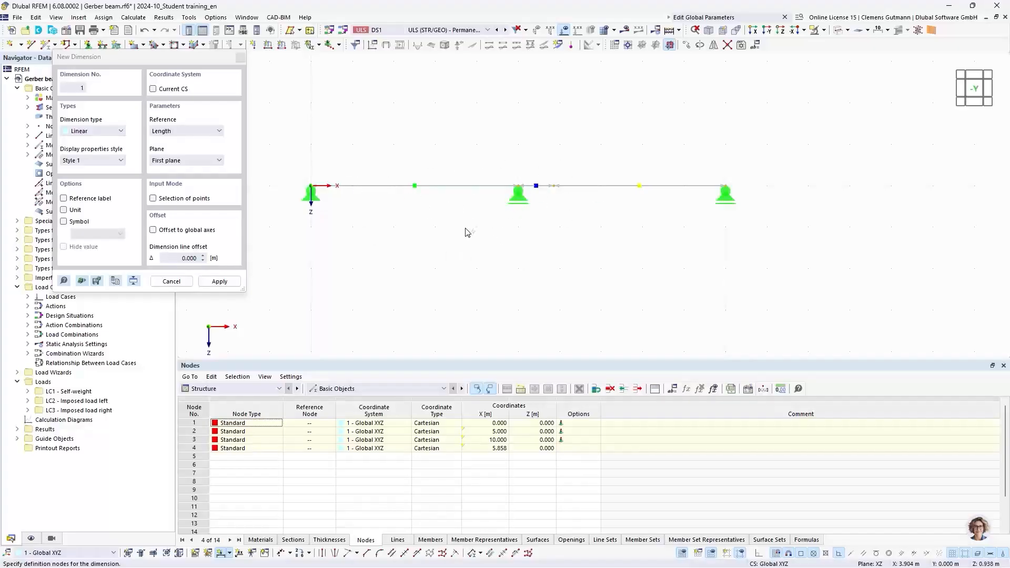
{"action": "left_click", "coordinate": [215, 161]}
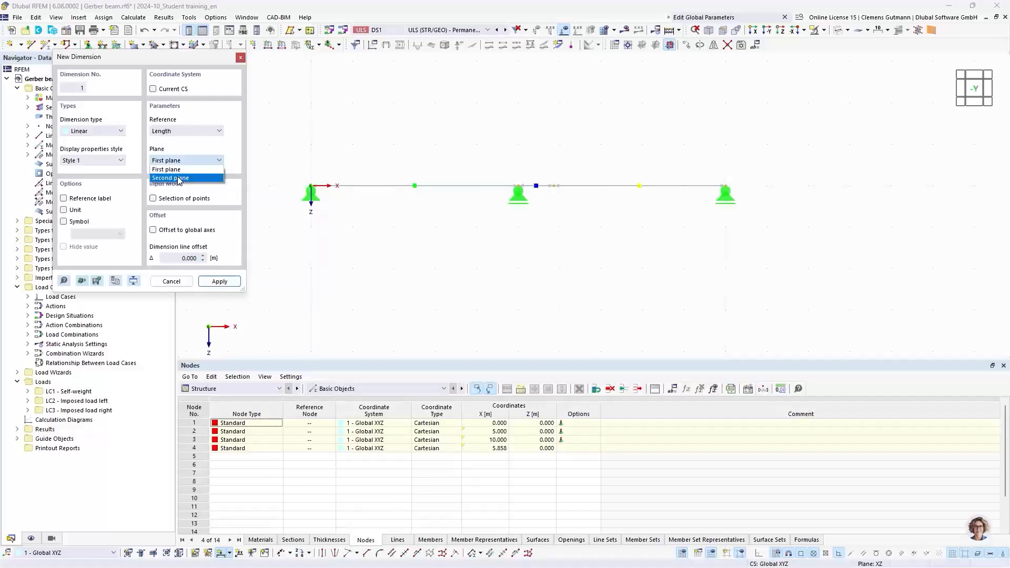
{"action": "left_click", "coordinate": [178, 179]}
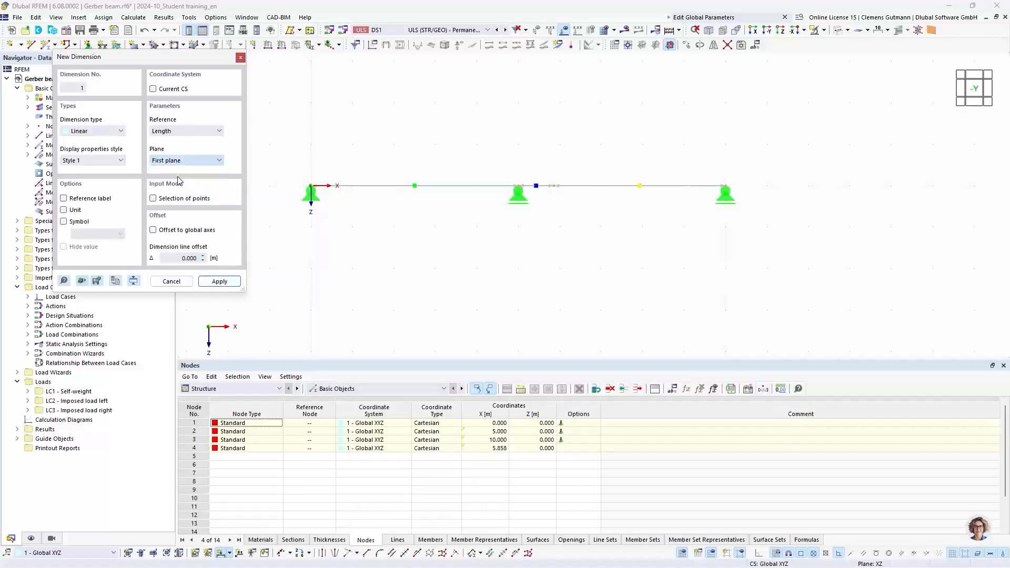
{"action": "left_click", "coordinate": [423, 242]}
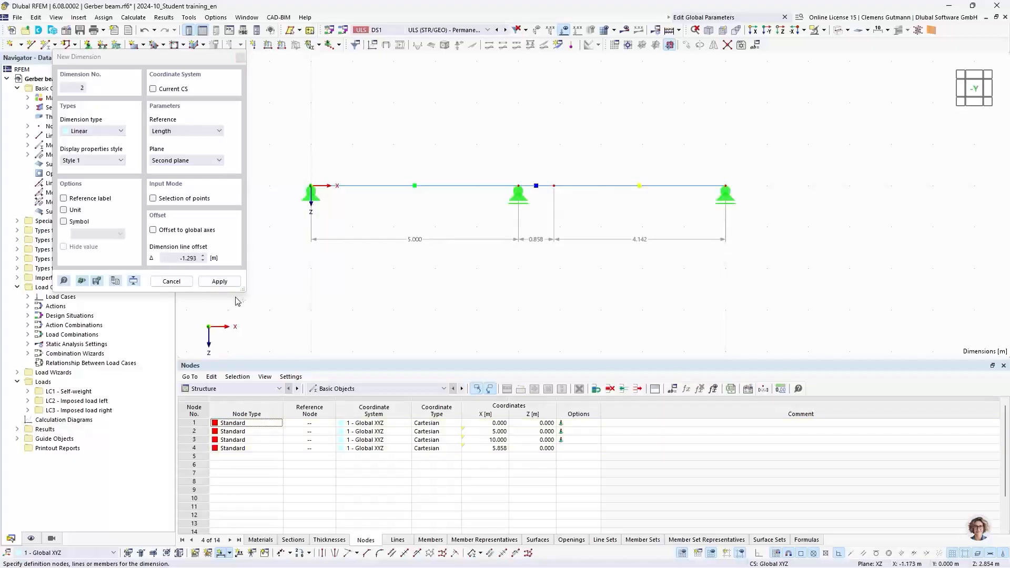
{"action": "left_click", "coordinate": [181, 281]}
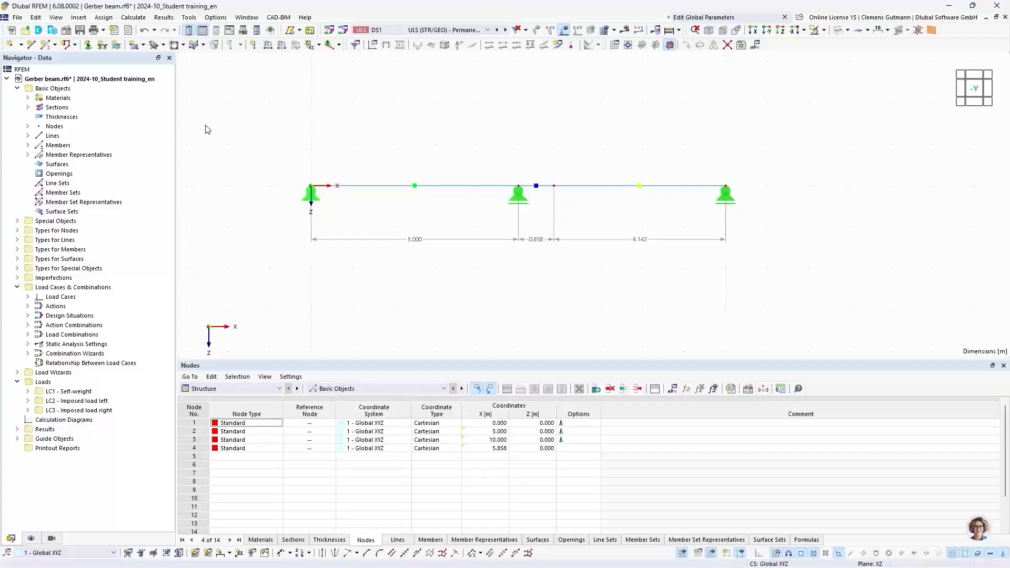
- Set the global parameter FieldLength to 4 m and apply it to the model
{"action": "left_click", "coordinate": [756, 46]}
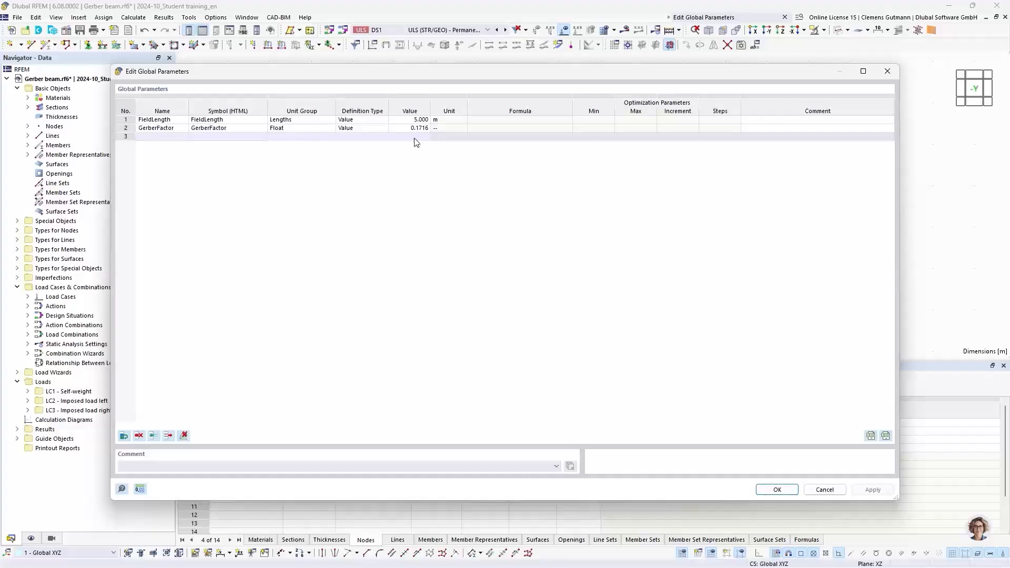
{"action": "double_click", "coordinate": [417, 120]}
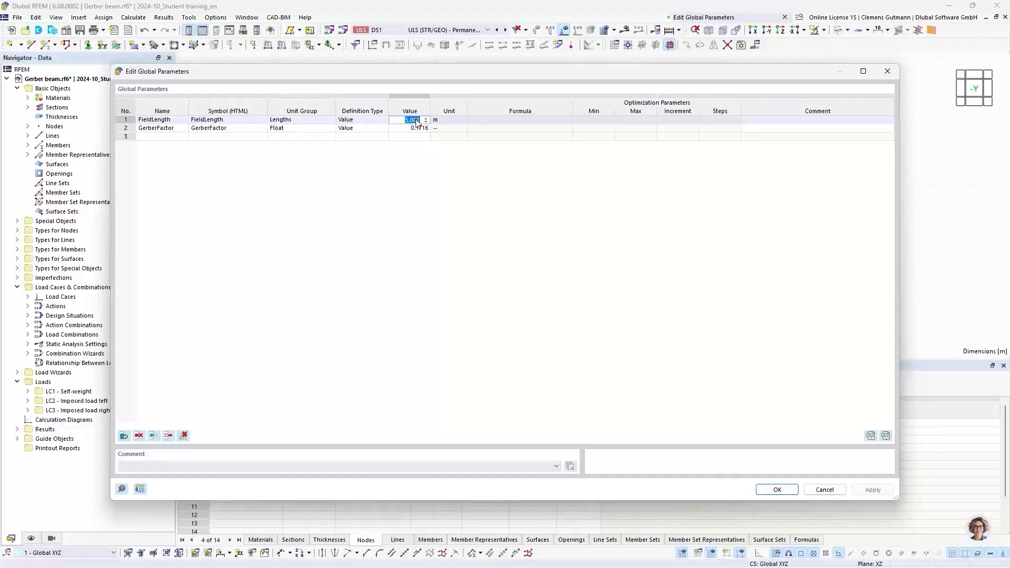
{"action": "key", "text": "BackSpace"}
{"action": "type", "text": "4"}
{"action": "key", "text": "Tab"}
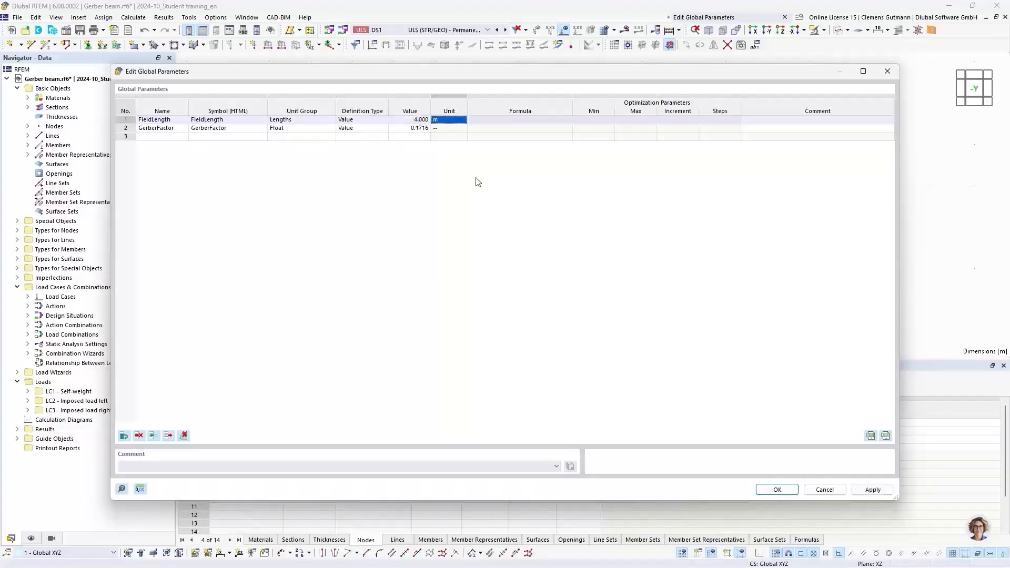
{"action": "left_click", "coordinate": [787, 492]}
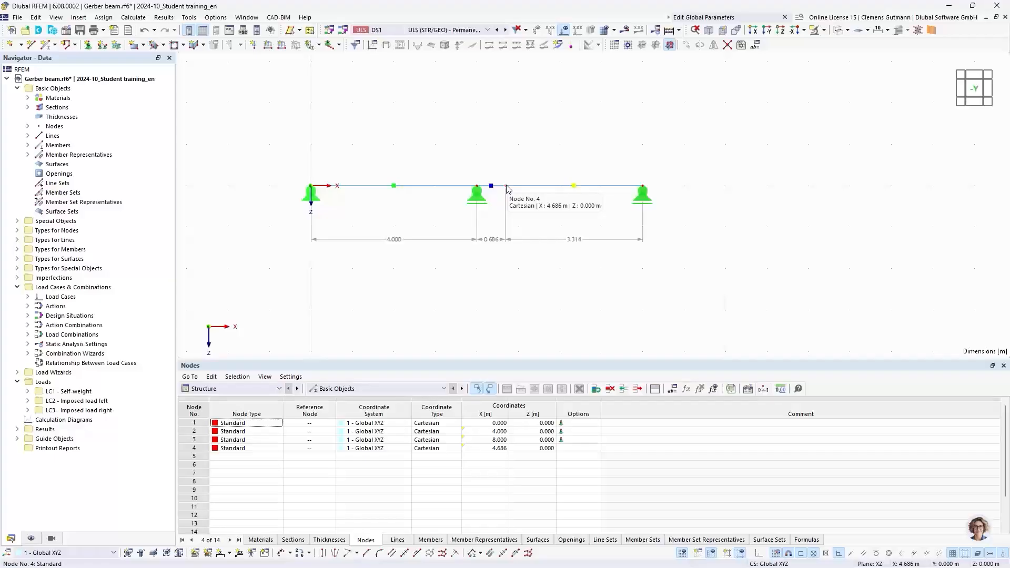
- Check the X coordinate and its formula options for node 4 in the node's properties
{"action": "scroll", "coordinate": [490, 248], "scroll_direction": "up", "scroll_amount": 1}
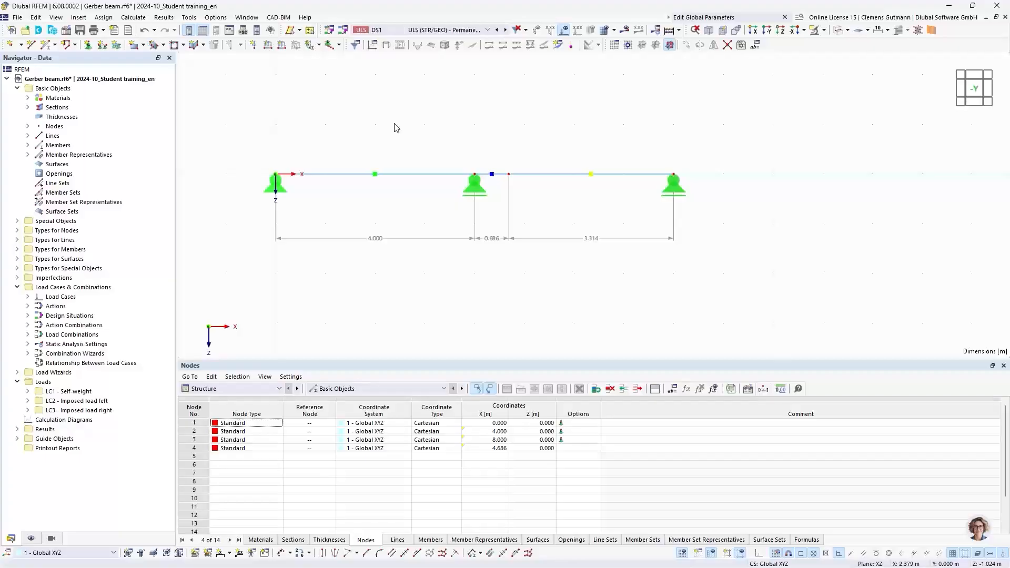
{"action": "double_click", "coordinate": [509, 175]}
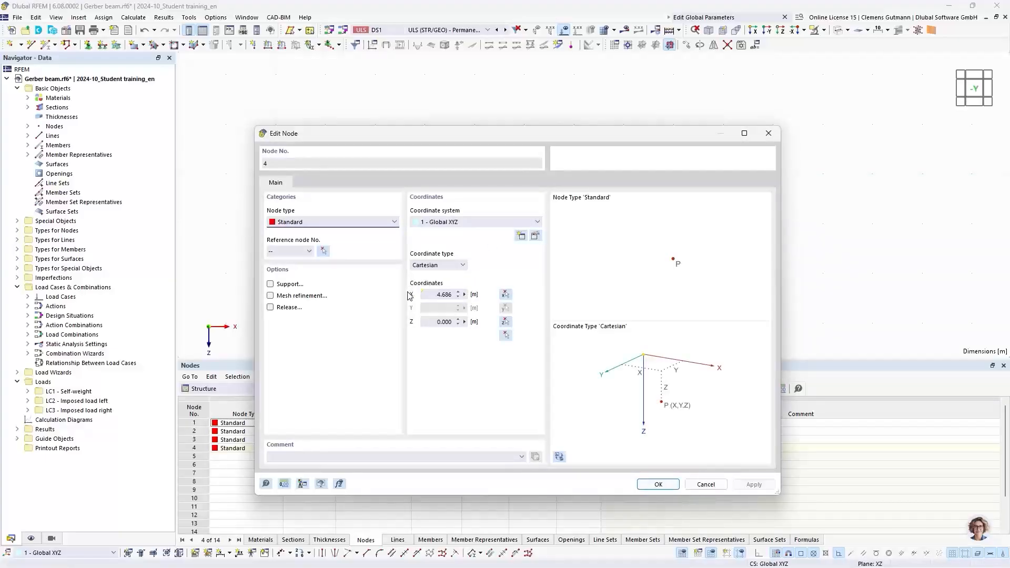
{"action": "left_click", "coordinate": [465, 295]}
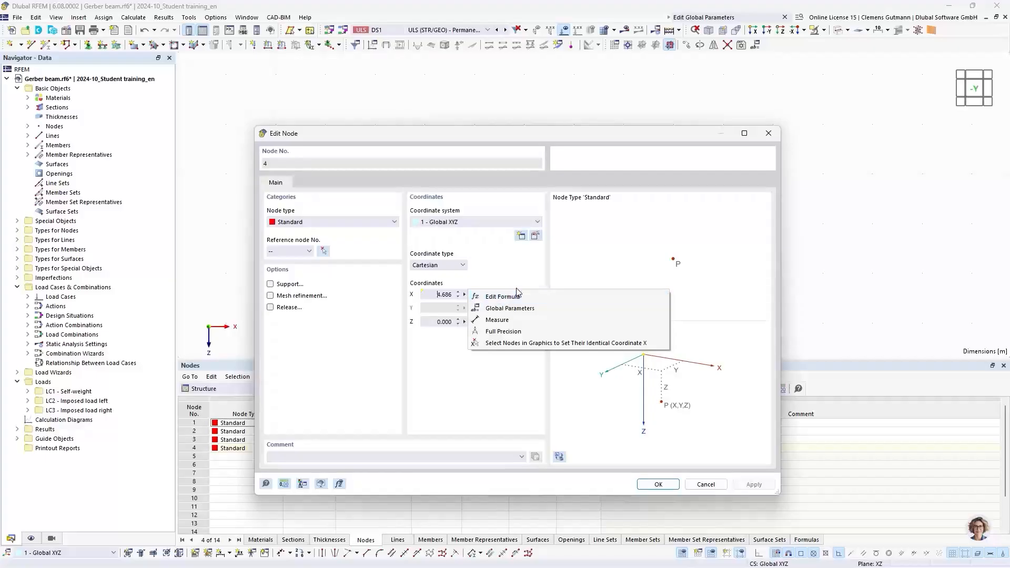
{"action": "left_click", "coordinate": [521, 369]}
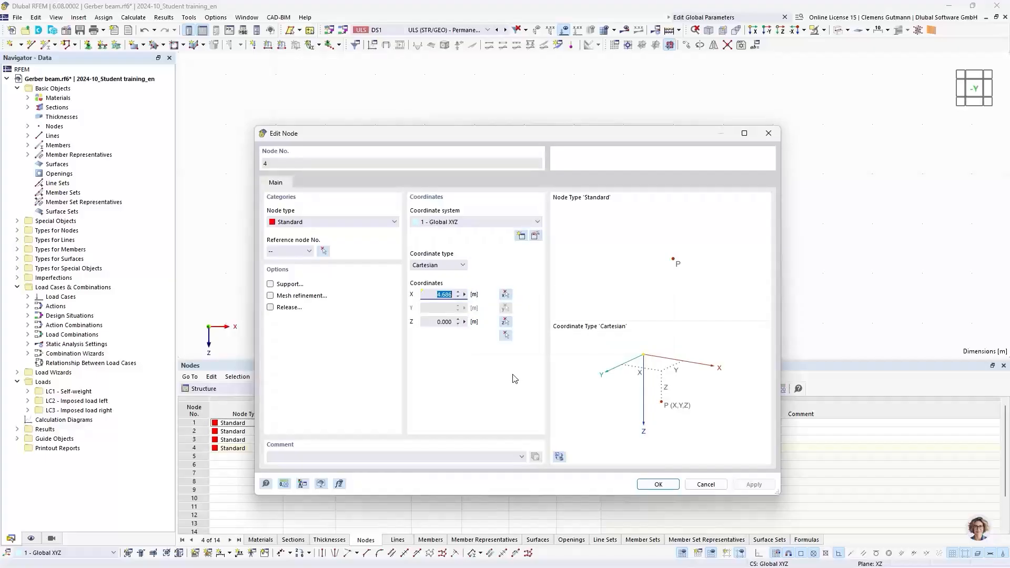
{"action": "left_click", "coordinate": [659, 485]}
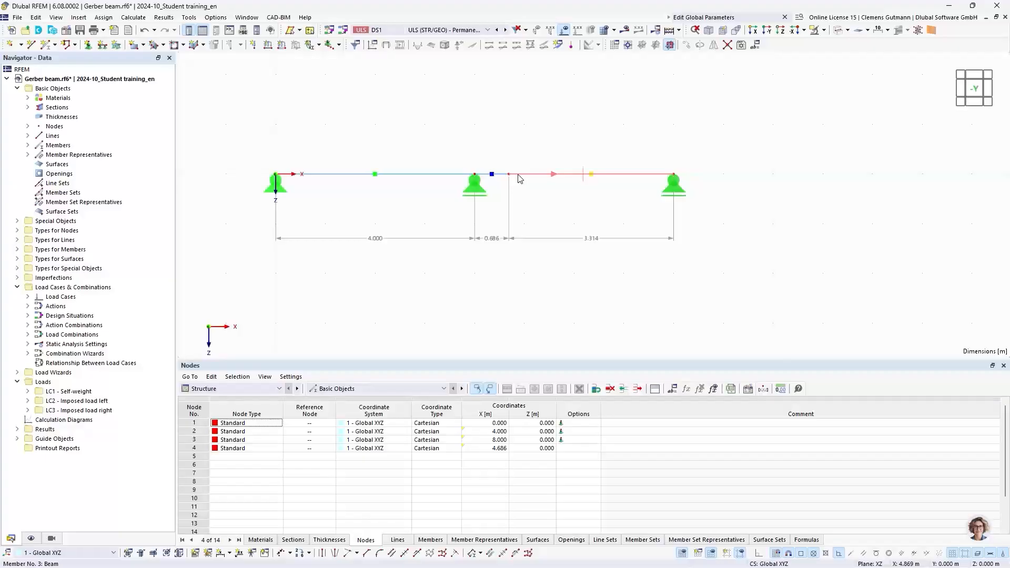
- Enable hinges for member 3 between node 4 and the last support, and open its hinge assignment
{"action": "right_click", "coordinate": [518, 179]}
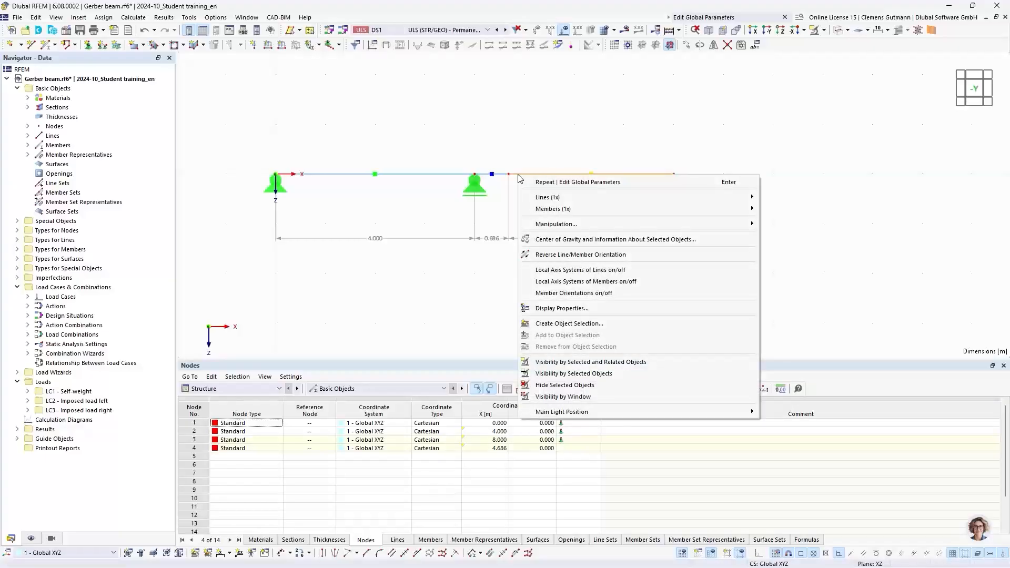
{"action": "left_click", "coordinate": [530, 169]}
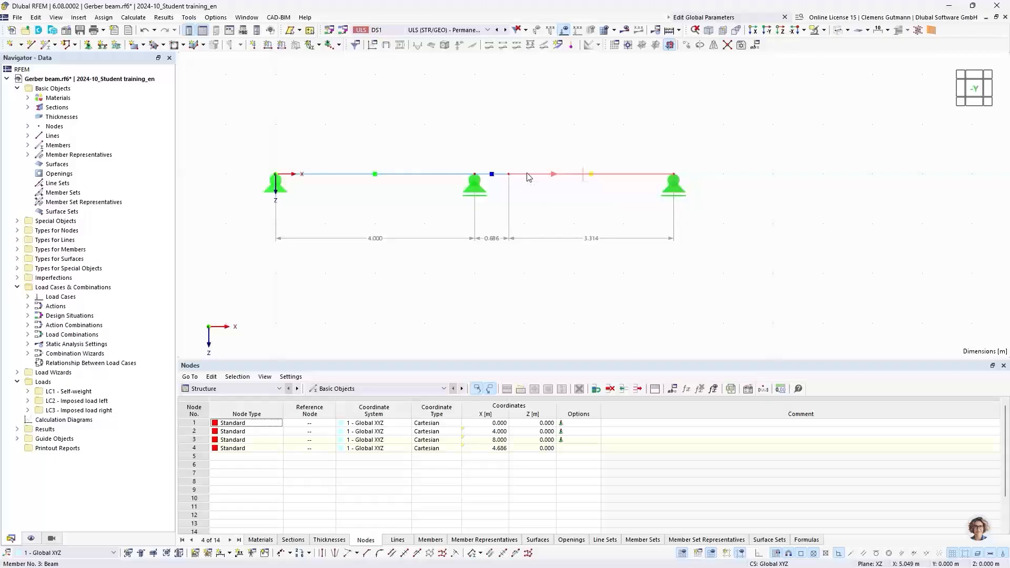
{"action": "double_click", "coordinate": [529, 178]}
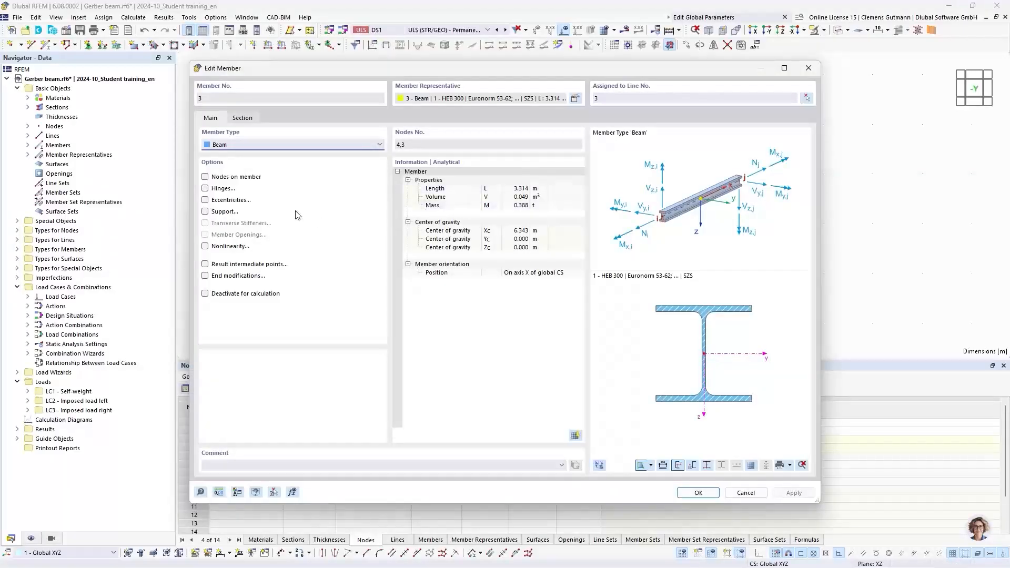
{"action": "left_click", "coordinate": [206, 189]}
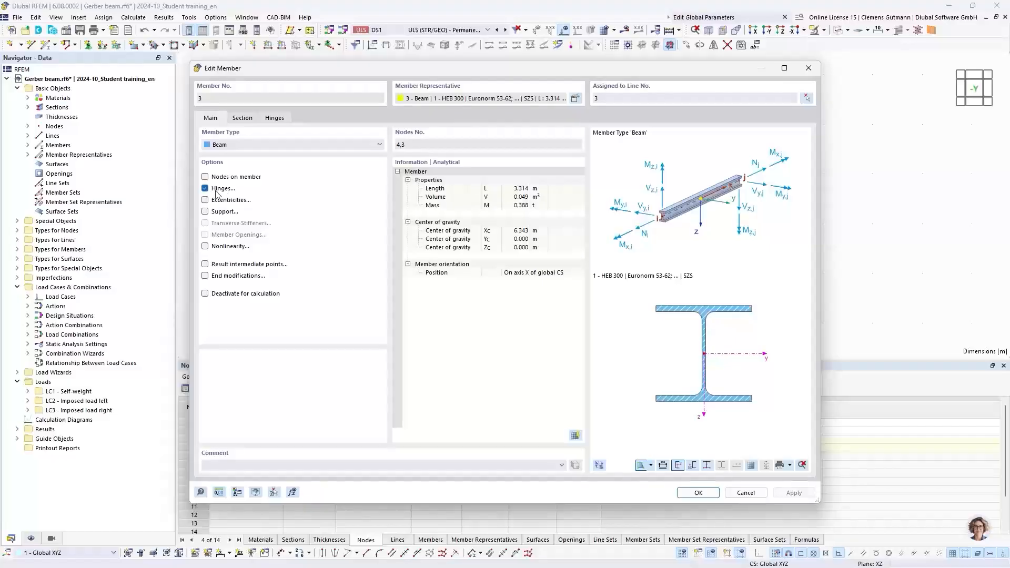
{"action": "left_click_drag", "start_coordinate": [429, 71], "coordinate": [456, 113]}
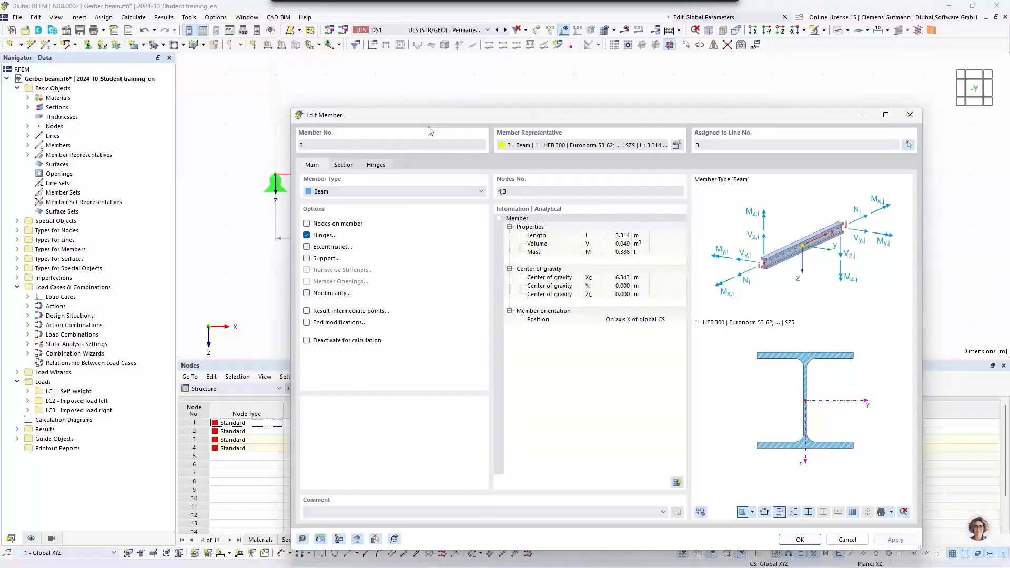
{"action": "left_click", "coordinate": [375, 165]}
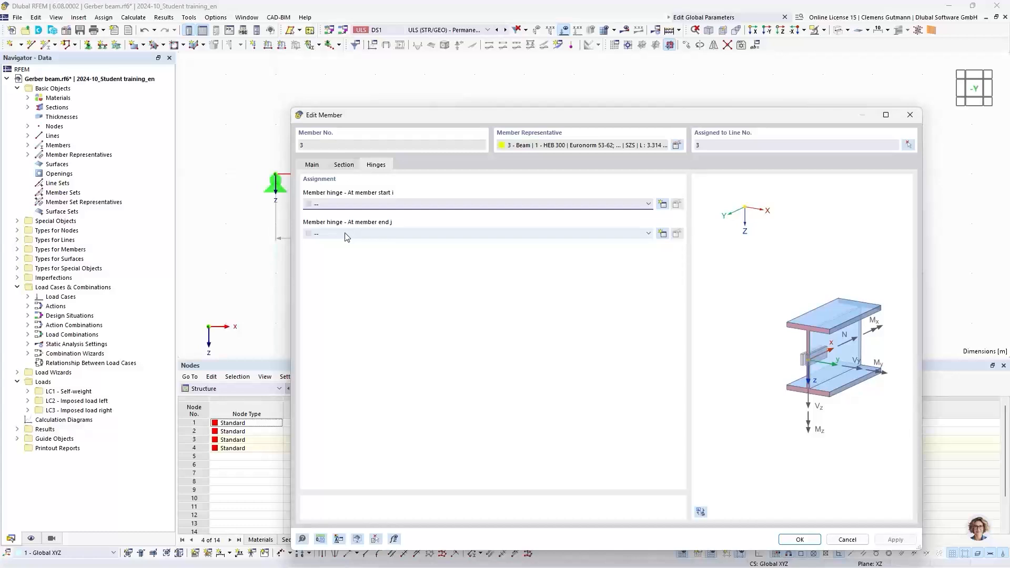
- Examine member 3 in the model and the rendered preview to identify which end is the member start
{"action": "left_click_drag", "start_coordinate": [556, 120], "coordinate": [474, 240]}
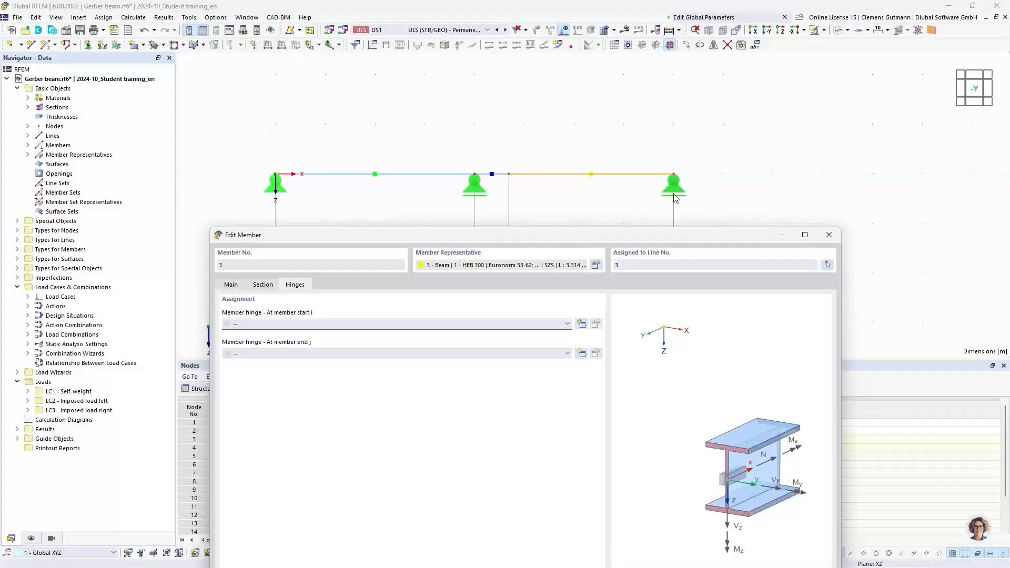
{"action": "left_click_drag", "start_coordinate": [608, 237], "coordinate": [567, 83]}
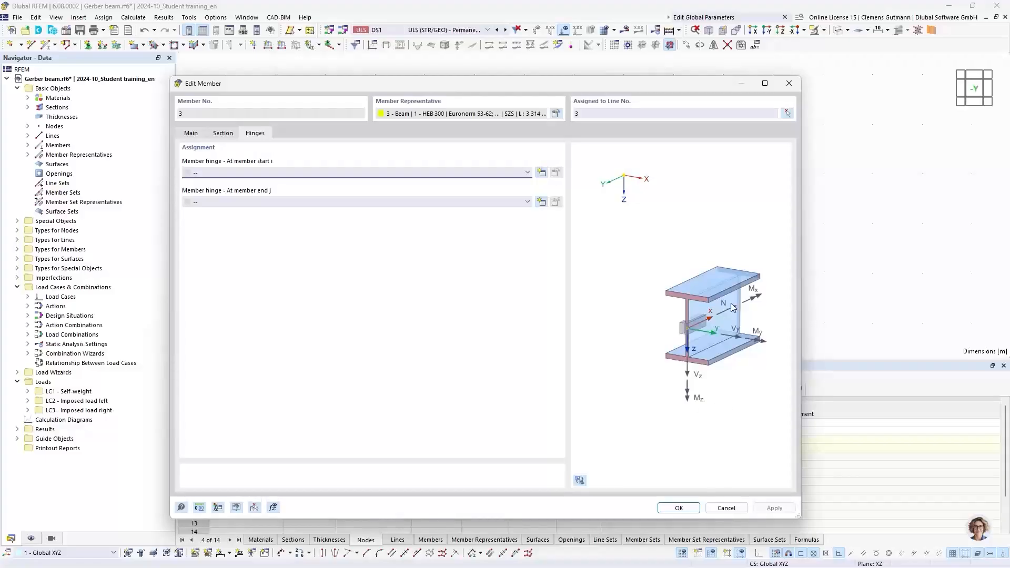
{"action": "left_click", "coordinate": [580, 483]}
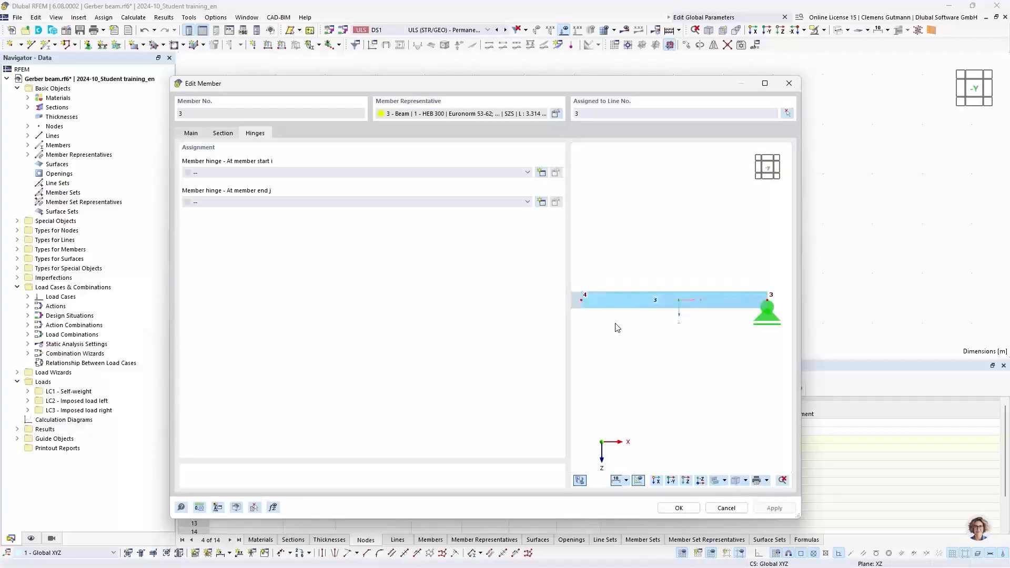
{"action": "middle_click_drag", "start_coordinate": [615, 326], "coordinate": [641, 363], "text": "ctrl"}
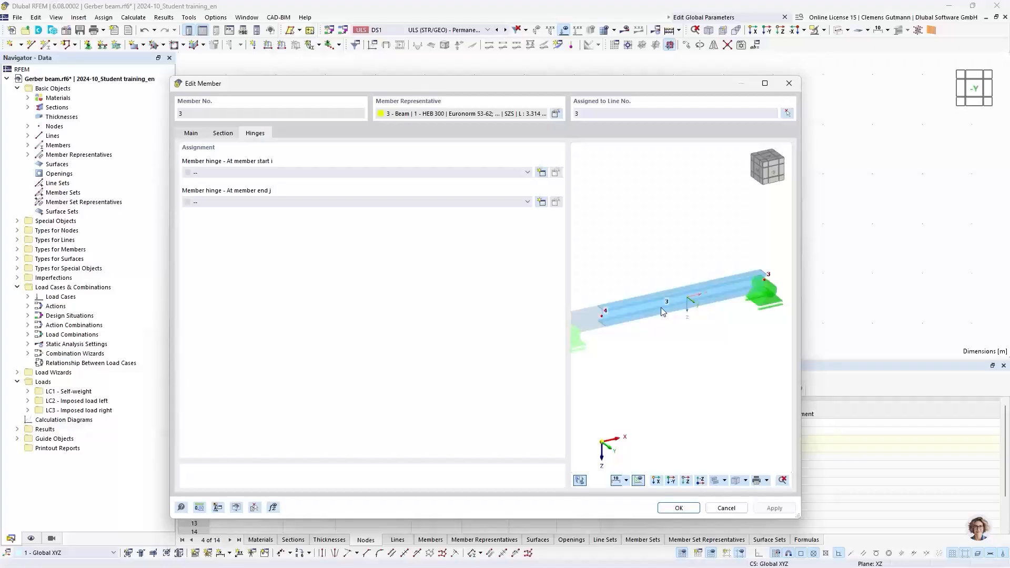
{"action": "scroll", "coordinate": [657, 328], "scroll_direction": "up", "scroll_amount": 4}
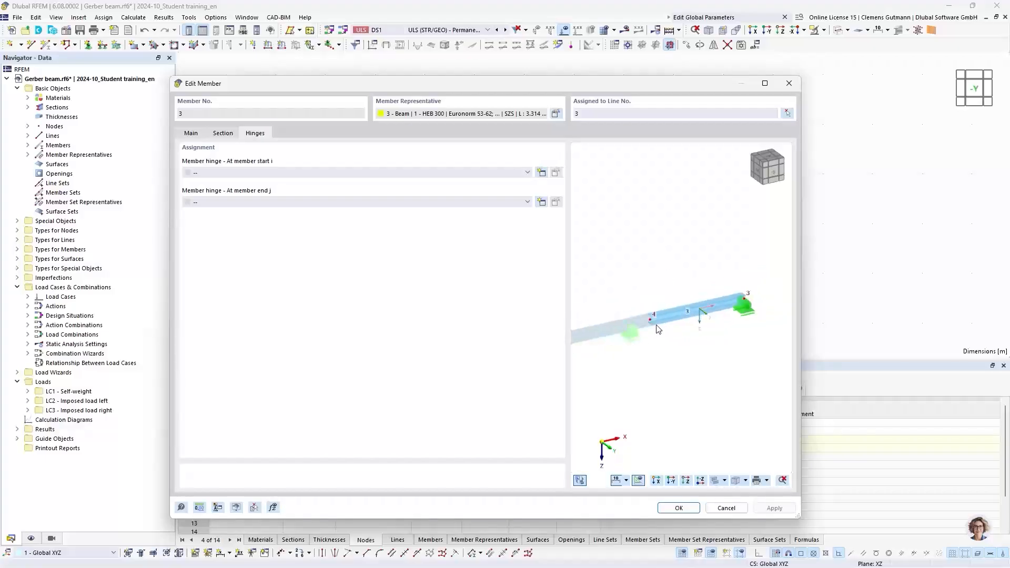
{"action": "middle_click_drag", "start_coordinate": [714, 377], "coordinate": [679, 390], "text": "ctrl"}
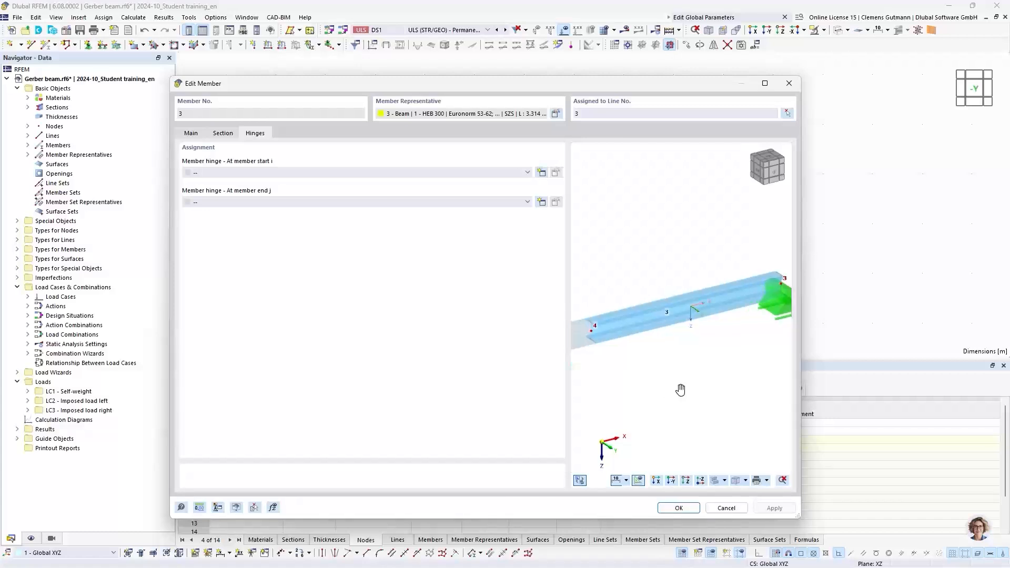
{"action": "scroll", "coordinate": [605, 307], "scroll_direction": "down", "scroll_amount": 1}
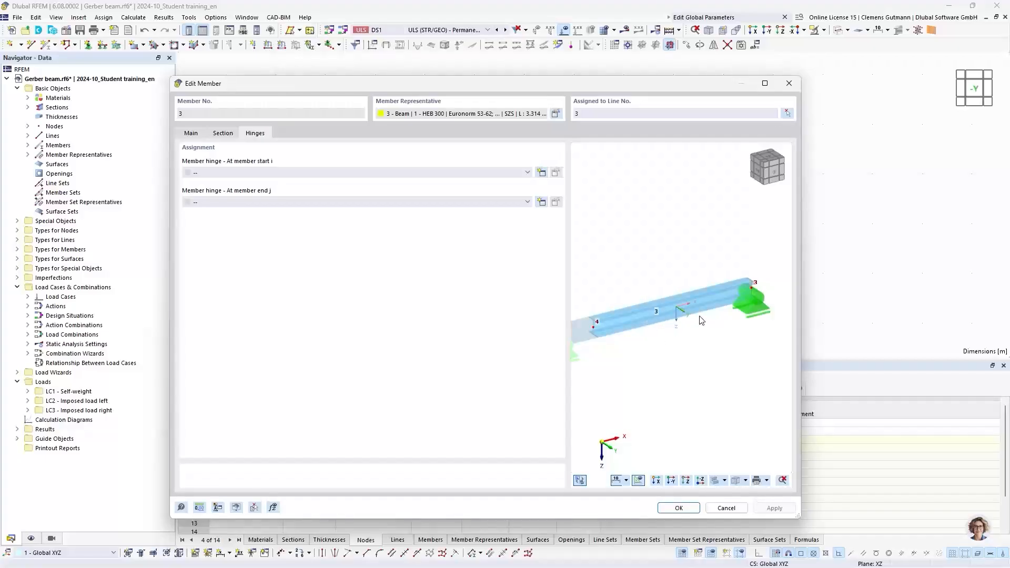
{"action": "scroll", "coordinate": [702, 319], "scroll_direction": "up", "scroll_amount": 1}
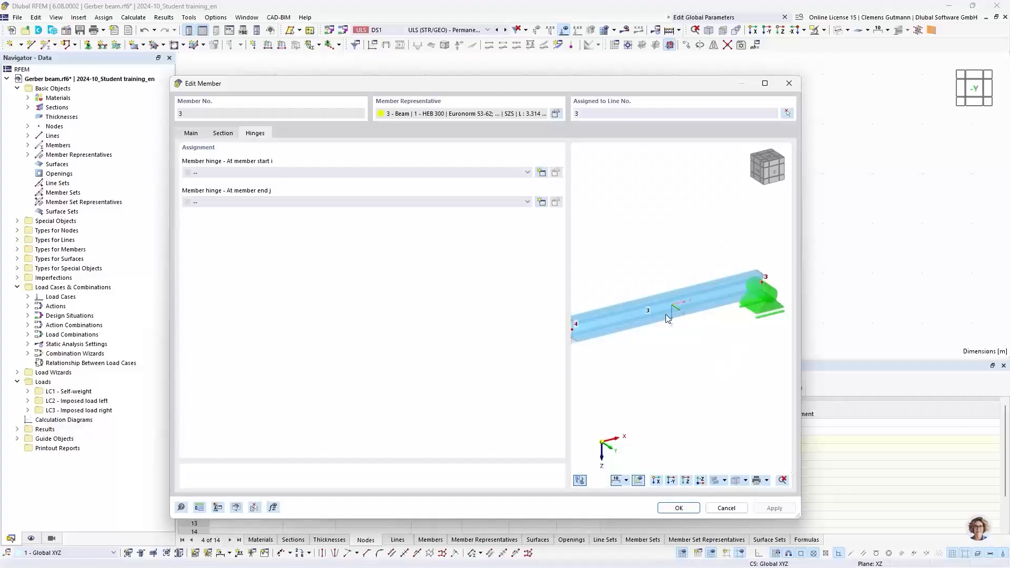
{"action": "mouse_move", "coordinate": [630, 361]}
{"action": "middle_mouse_down"}
{"action": "mouse_move", "coordinate": [645, 350]}
{"action": "mouse_move", "coordinate": [636, 368]}
{"action": "middle_mouse_up"}
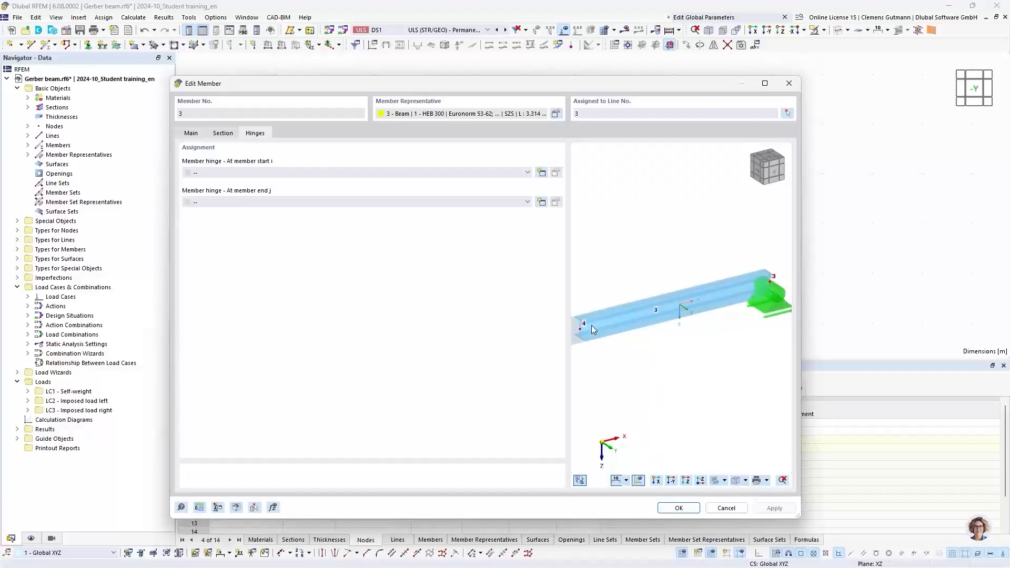
{"action": "middle_click_drag", "start_coordinate": [600, 374], "coordinate": [620, 365]}
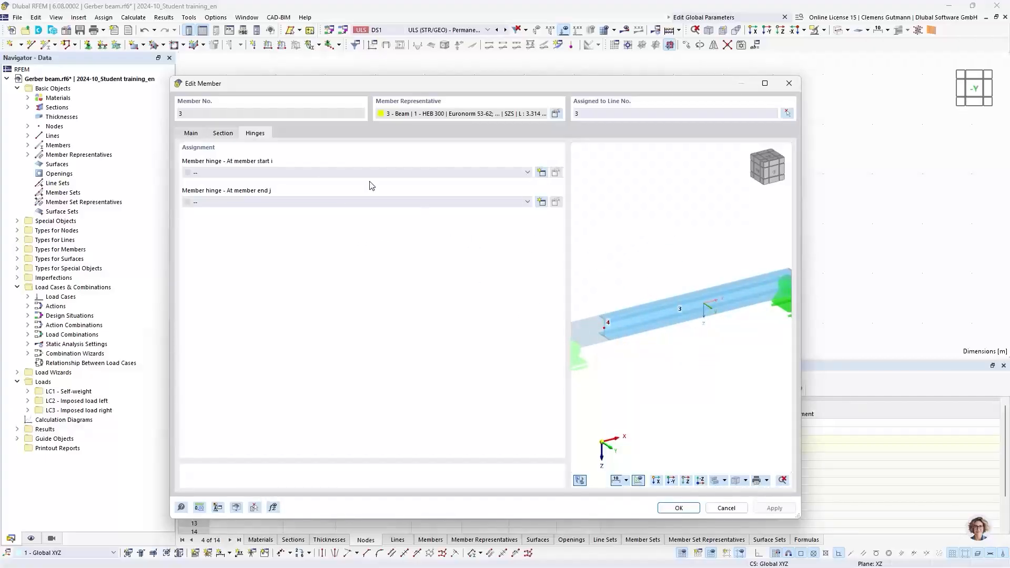
- Create a member hinge in the local xyz system with φy released, assign it to the start of member 3, and accept the member
{"action": "left_click", "coordinate": [542, 174]}
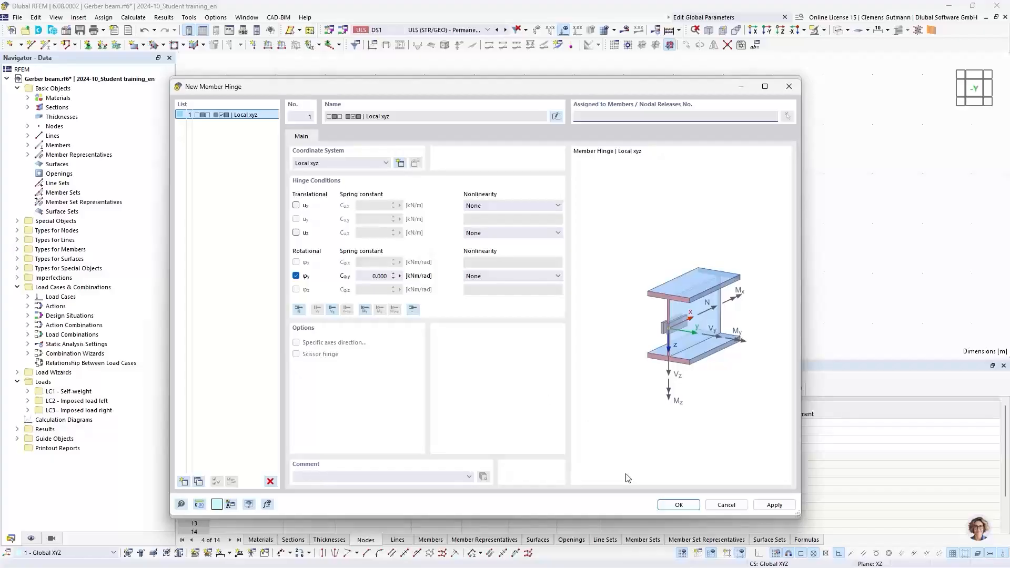
{"action": "left_click", "coordinate": [662, 508]}
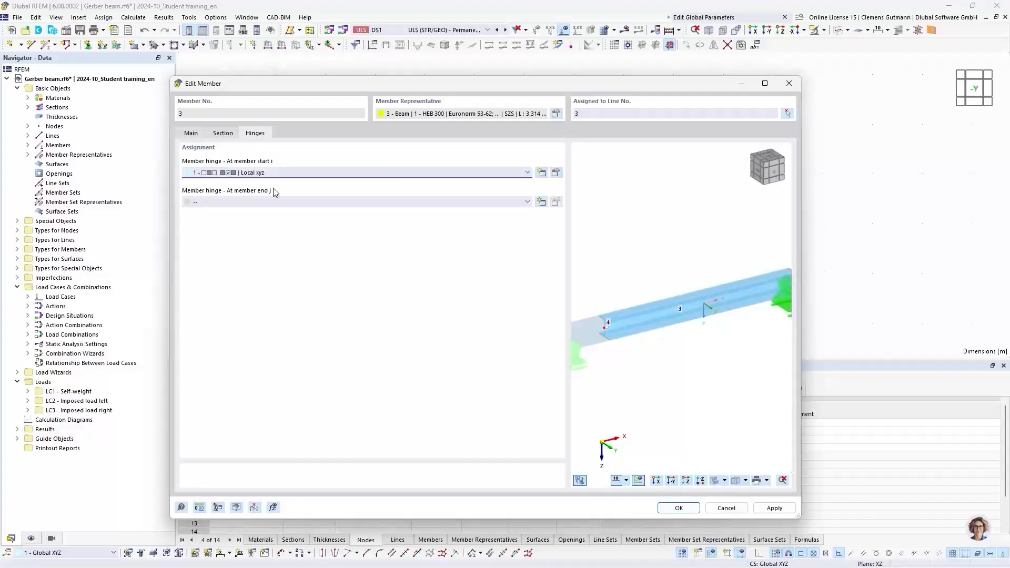
{"action": "left_click", "coordinate": [679, 508]}
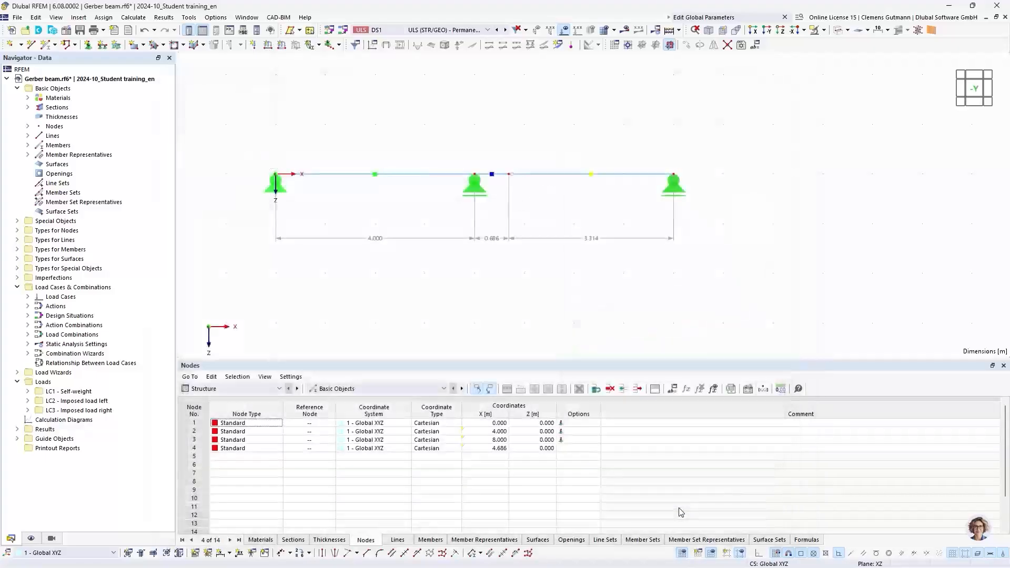
- Enlarge the display size of the member hinge symbol at the dividing node
{"action": "right_click", "coordinate": [513, 180]}
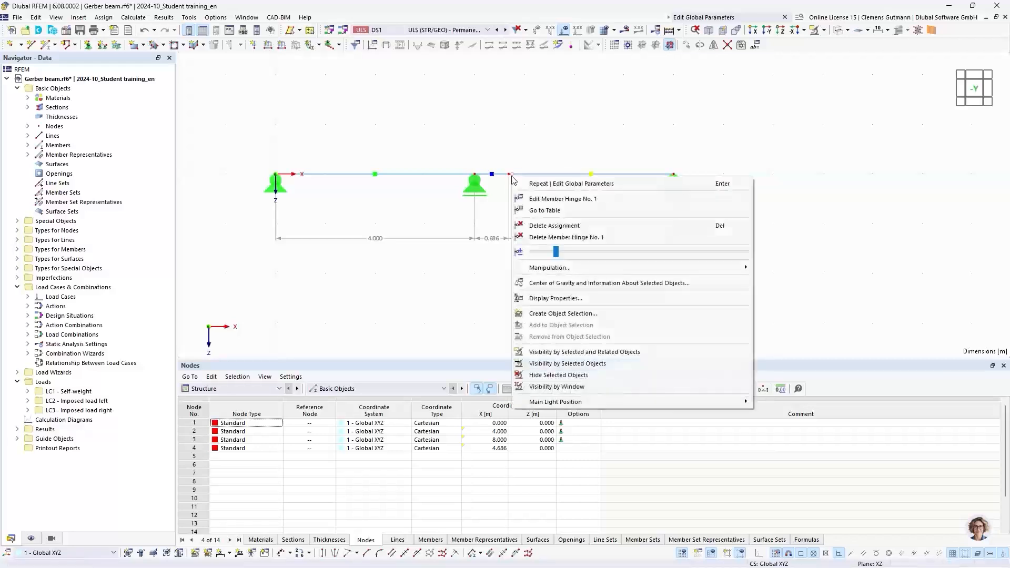
{"action": "left_click_drag", "start_coordinate": [617, 260], "coordinate": [637, 255]}
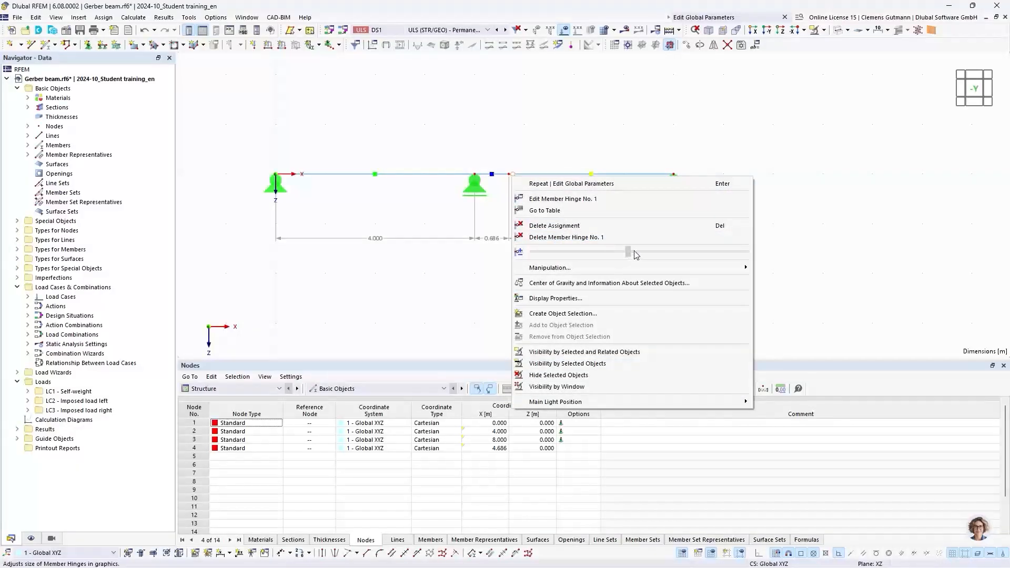
{"action": "left_click", "coordinate": [476, 246]}
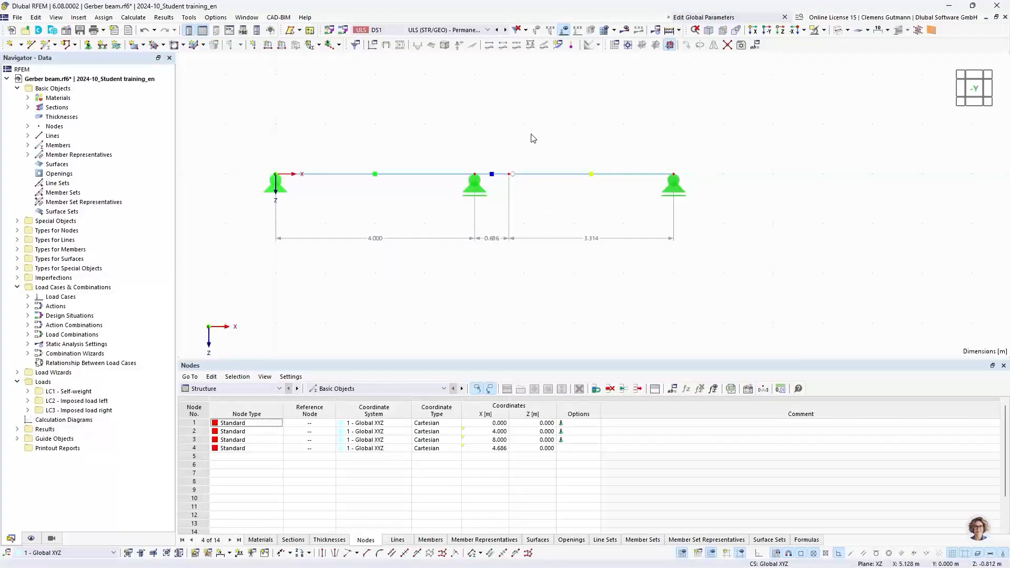
- Calculate the Gerber beam and examine the My moment diagram for load combination CO2 (1.35 * LC1 + 1.50 * LC2)
{"action": "left_click", "coordinate": [672, 32]}
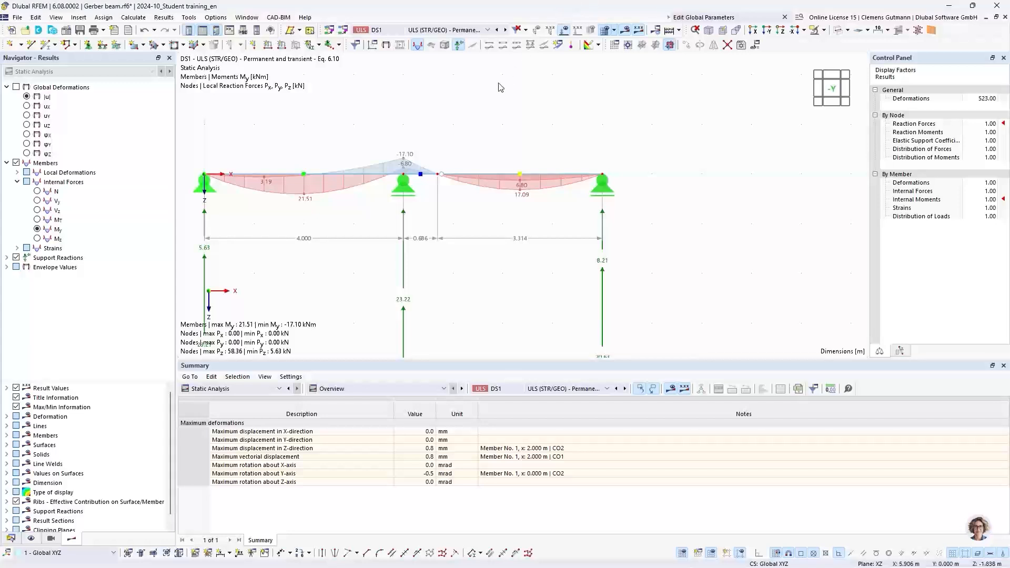
{"action": "left_click", "coordinate": [448, 30]}
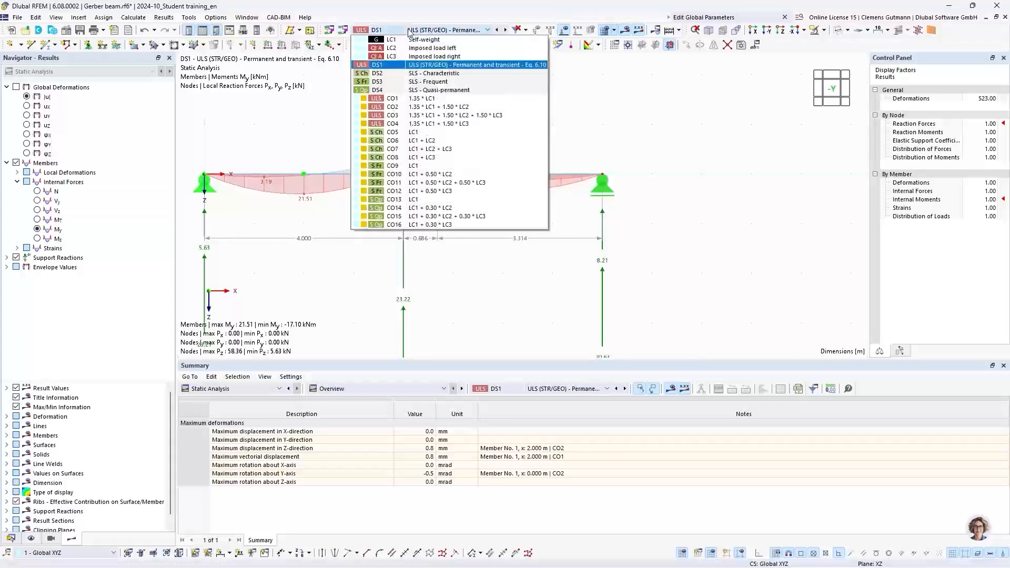
{"action": "left_click", "coordinate": [439, 107]}
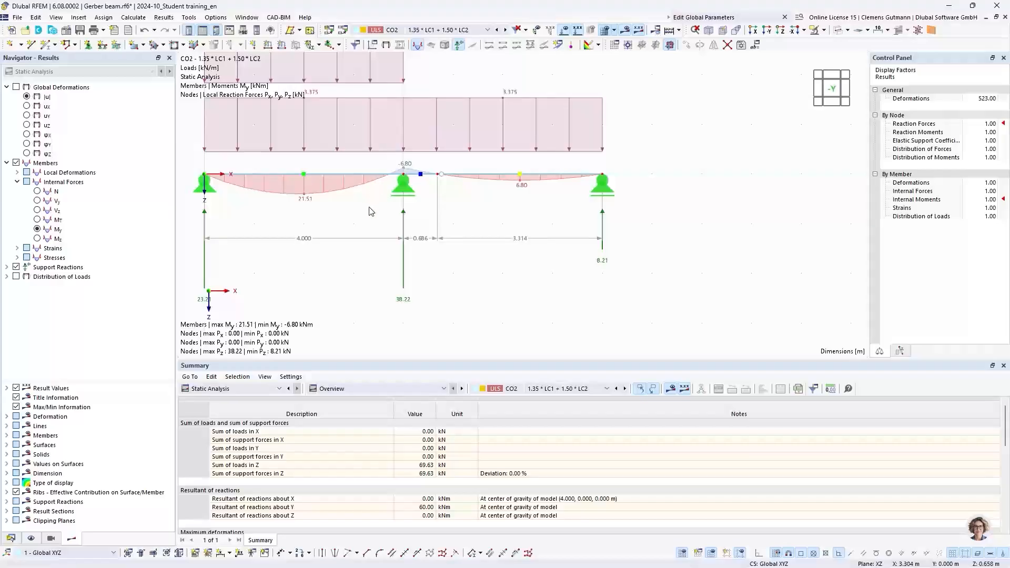
{"action": "scroll", "coordinate": [400, 271], "scroll_direction": "up", "scroll_amount": 2}
{"action": "middle_click_drag", "start_coordinate": [400, 271], "coordinate": [402, 280]}
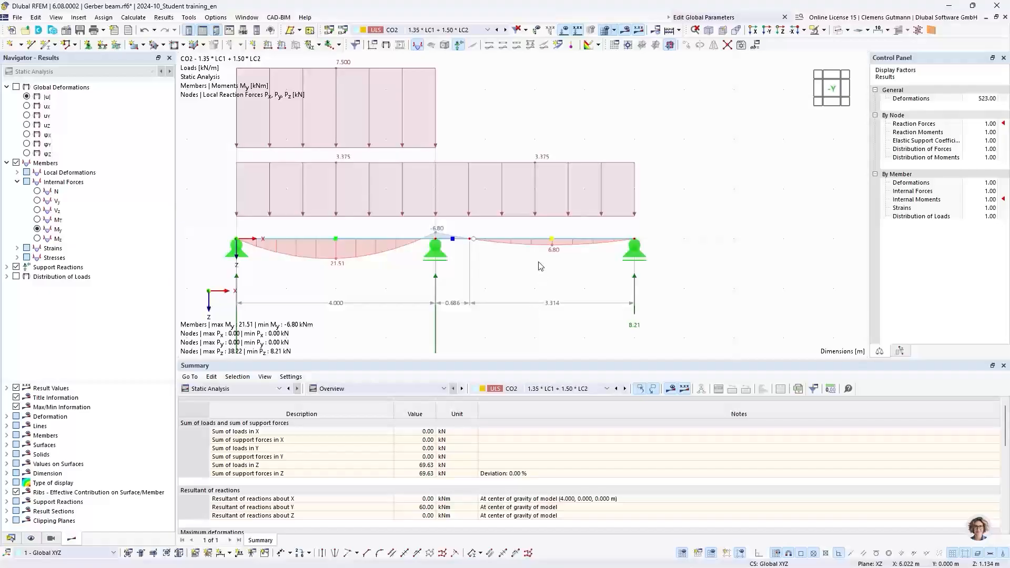
{"action": "middle_click_drag", "start_coordinate": [532, 141], "coordinate": [567, 178]}
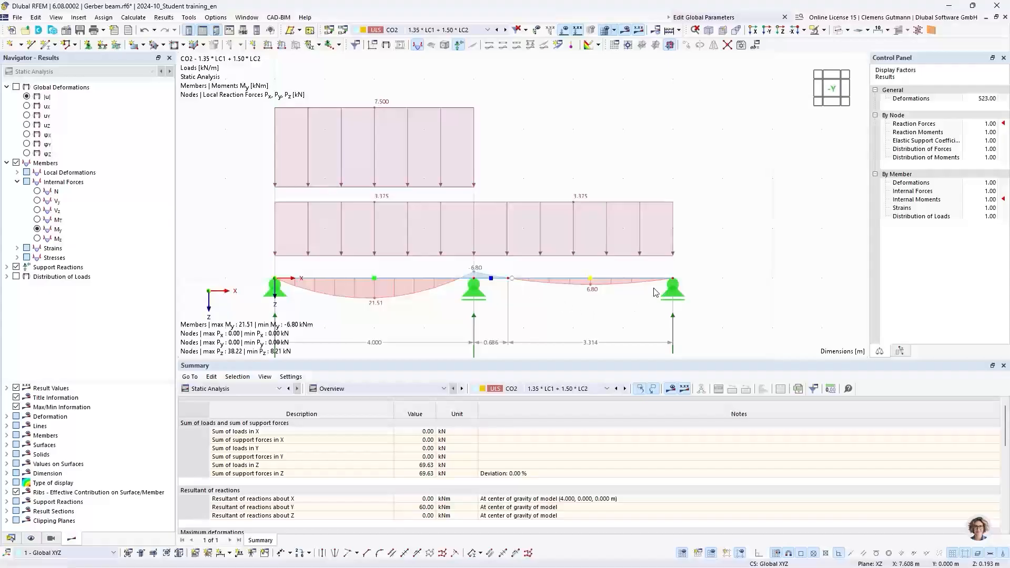
- Examine the My moments and support reactions for load combination CO3 (1.35 * LC1 + 1.50 * LC2 + 1.50 * LC3) with the loads hidden
{"action": "left_click", "coordinate": [467, 30]}
{"action": "left_click", "coordinate": [497, 118]}
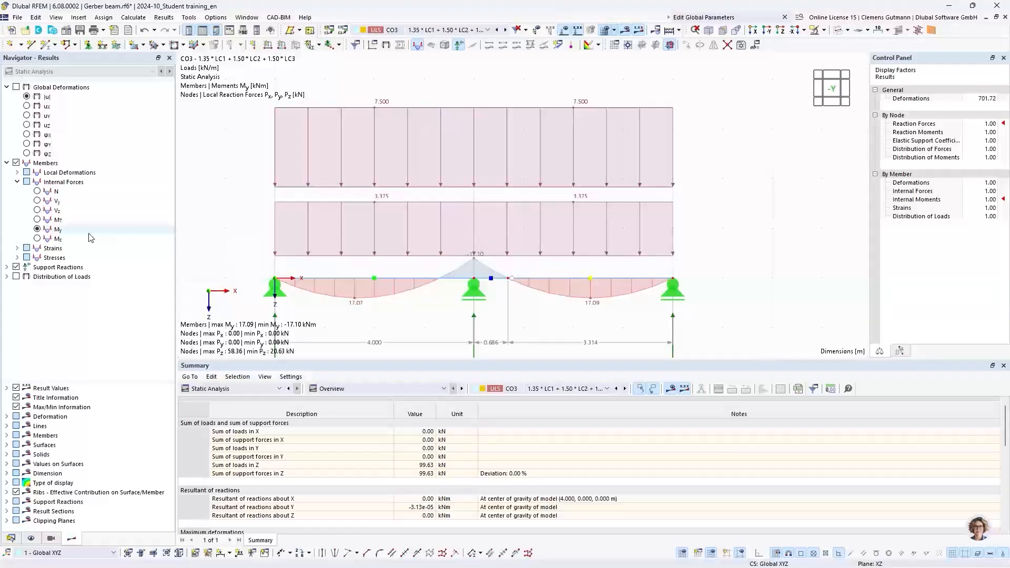
{"action": "left_click", "coordinate": [563, 30]}
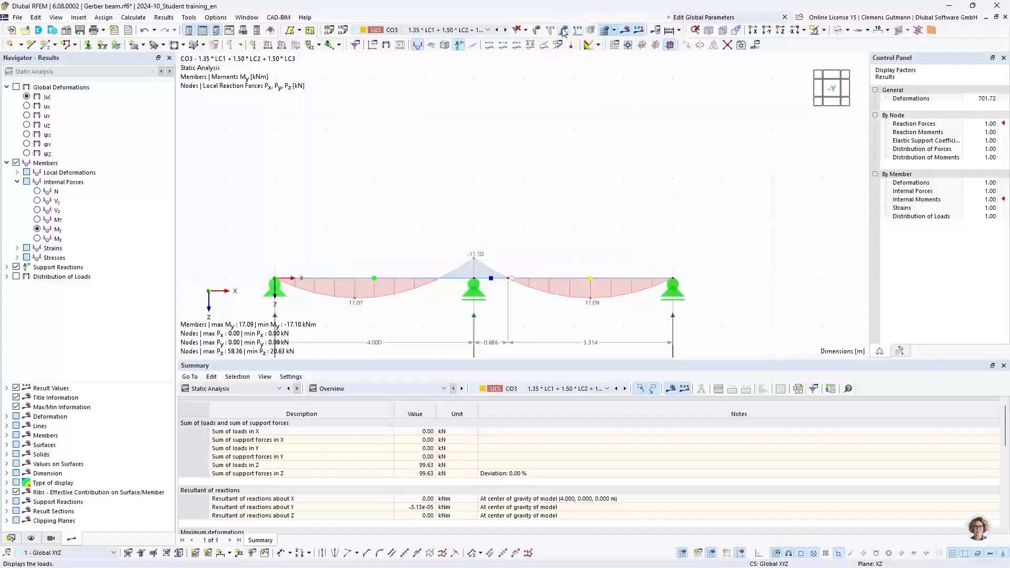
{"action": "scroll", "coordinate": [526, 276], "scroll_direction": "up", "scroll_amount": 3}
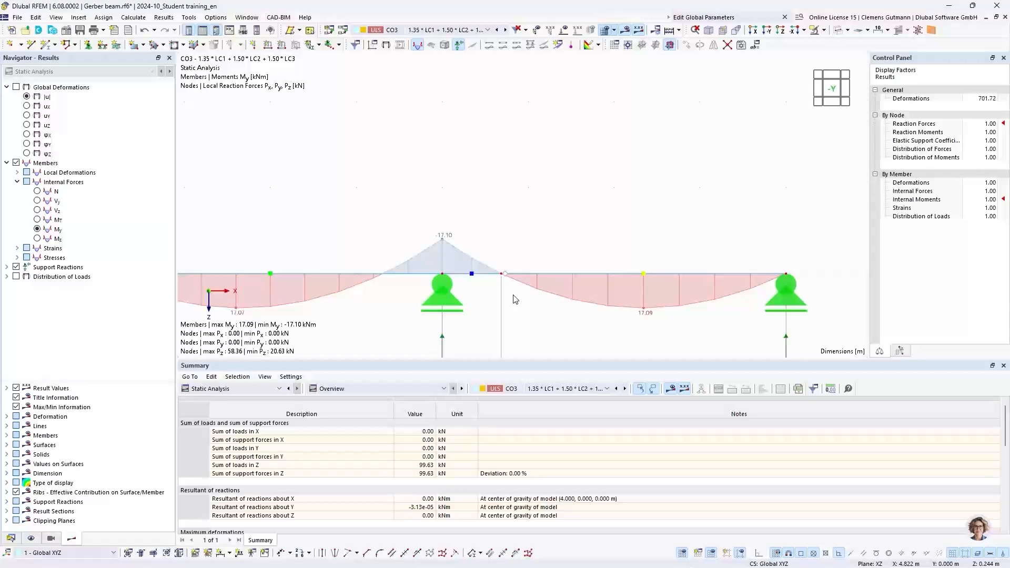
{"action": "scroll", "coordinate": [521, 262], "scroll_direction": "down", "scroll_amount": 3}
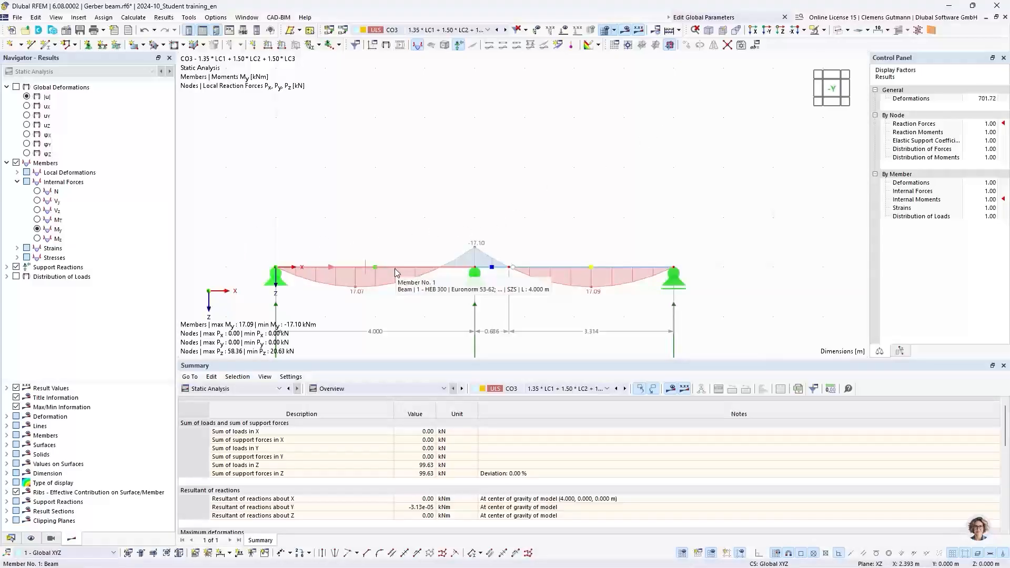
{"action": "middle_click_drag", "start_coordinate": [416, 306], "coordinate": [384, 240]}
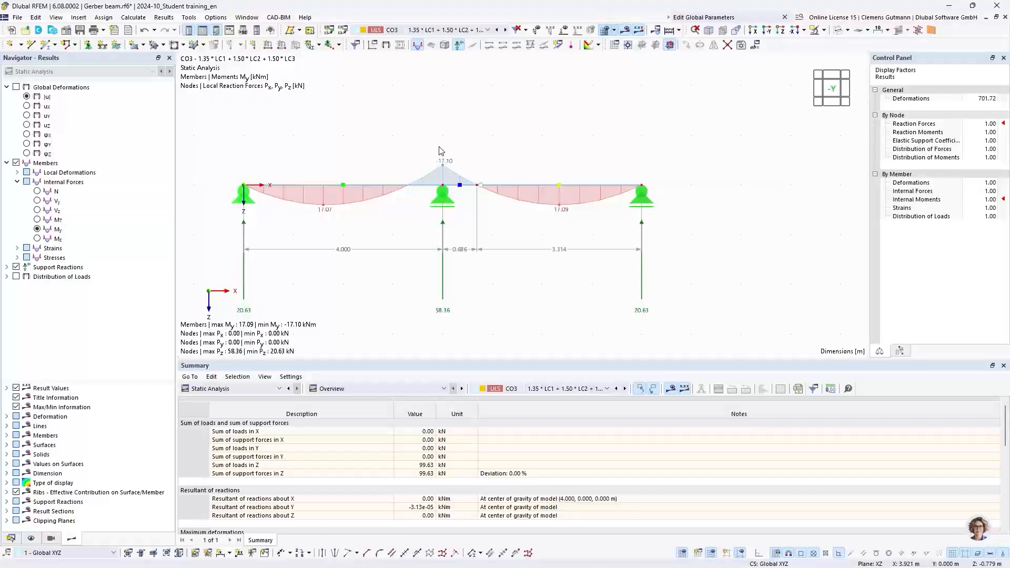
- Set the global parameter FieldLength to 6 m and recalculate the CO3 moment diagram
{"action": "left_click", "coordinate": [755, 47]}
{"action": "left_click", "coordinate": [409, 121]}
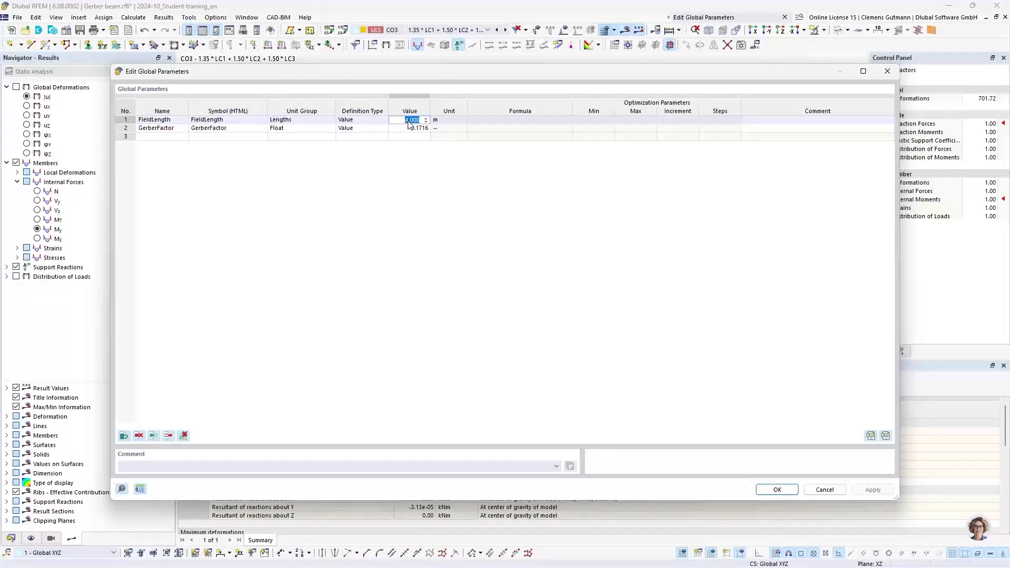
{"action": "type", "text": "6"}
{"action": "key", "text": "Tab"}
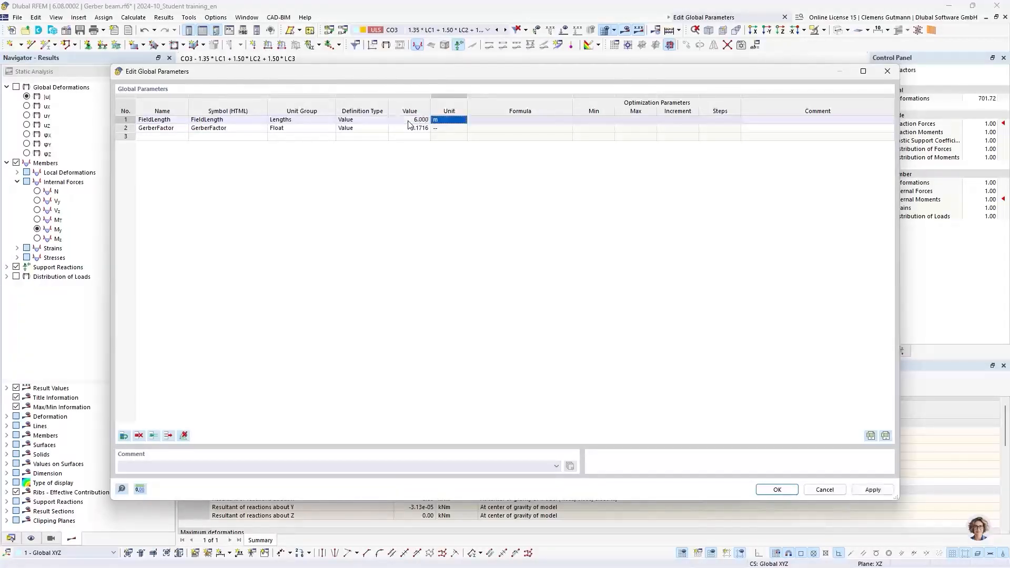
{"action": "left_click", "coordinate": [777, 490]}
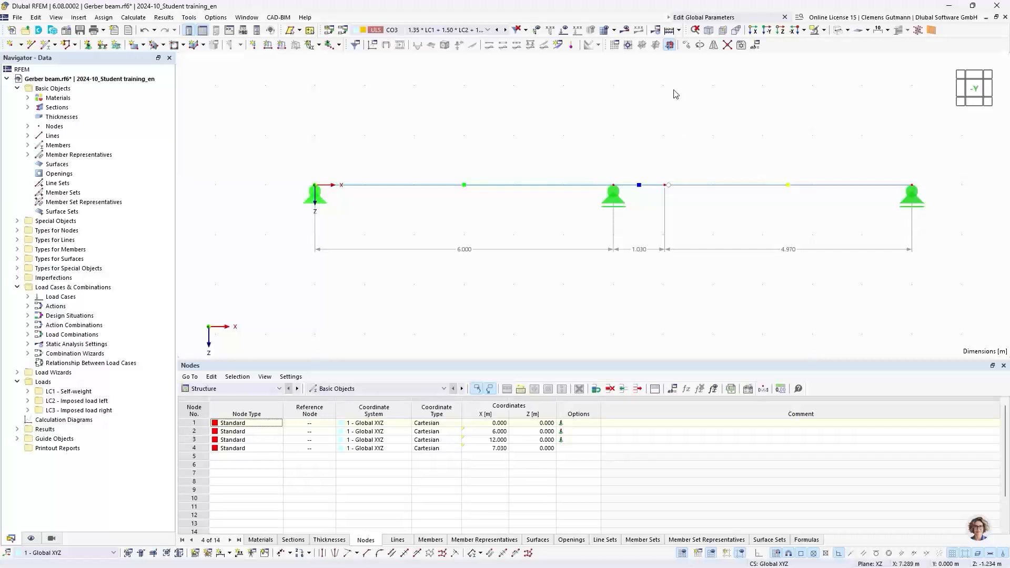
{"action": "left_click", "coordinate": [625, 30]}
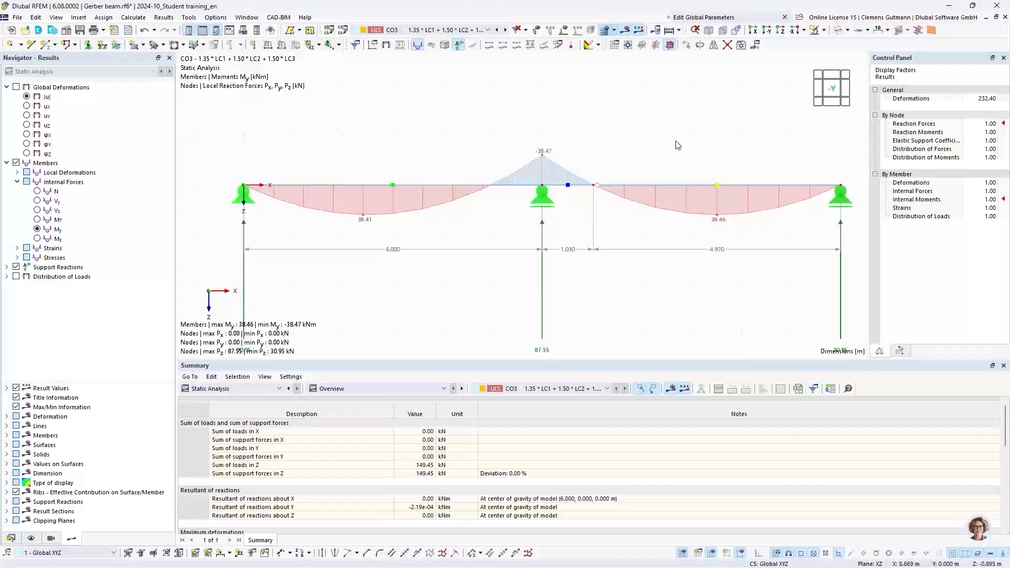
{"action": "middle_click_drag", "start_coordinate": [675, 140], "coordinate": [635, 154]}
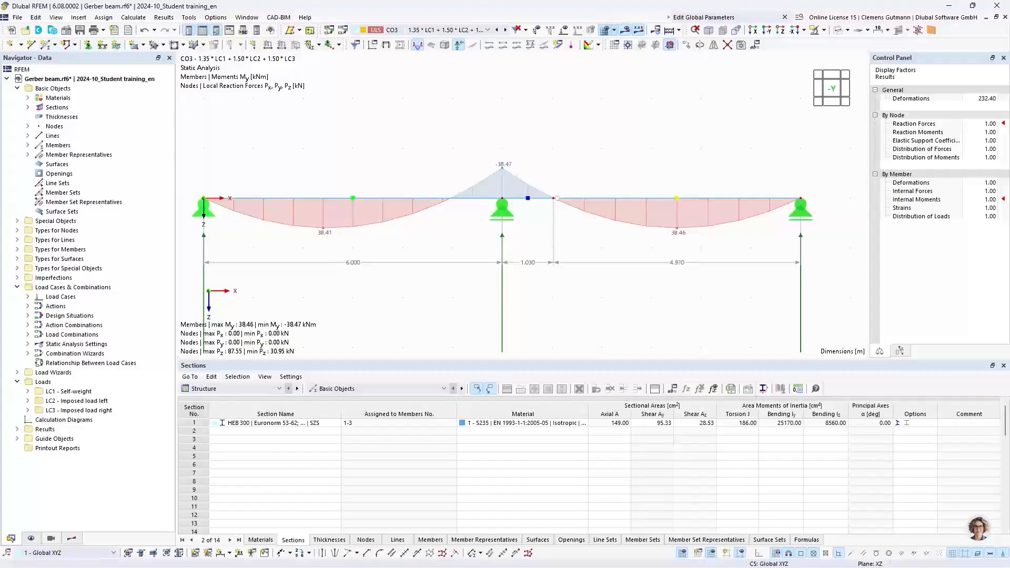
- Create a blank model named Two-hinged frame with the model type 2D | XZ | Plane Stress
{"action": "left_click", "coordinate": [11, 30]}
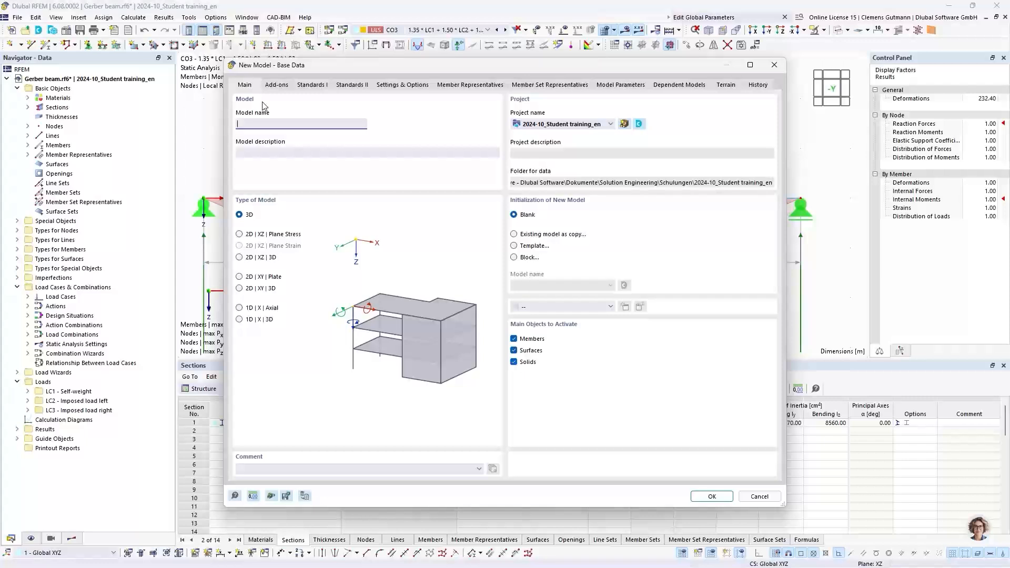
{"action": "type", "text": "Two-hinged f"}
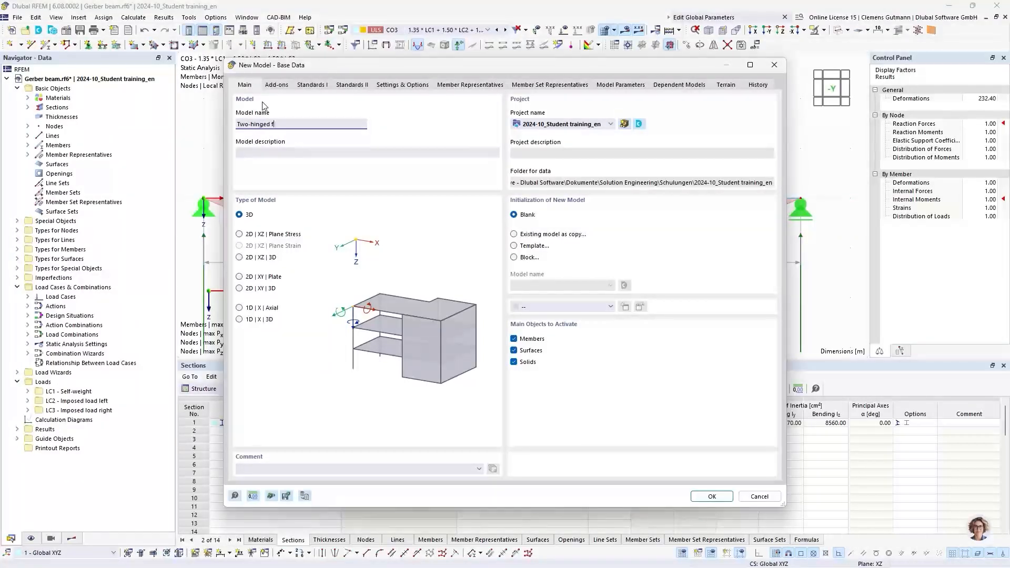
{"action": "type", "text": "rame"}
{"action": "key", "text": "Tab"}
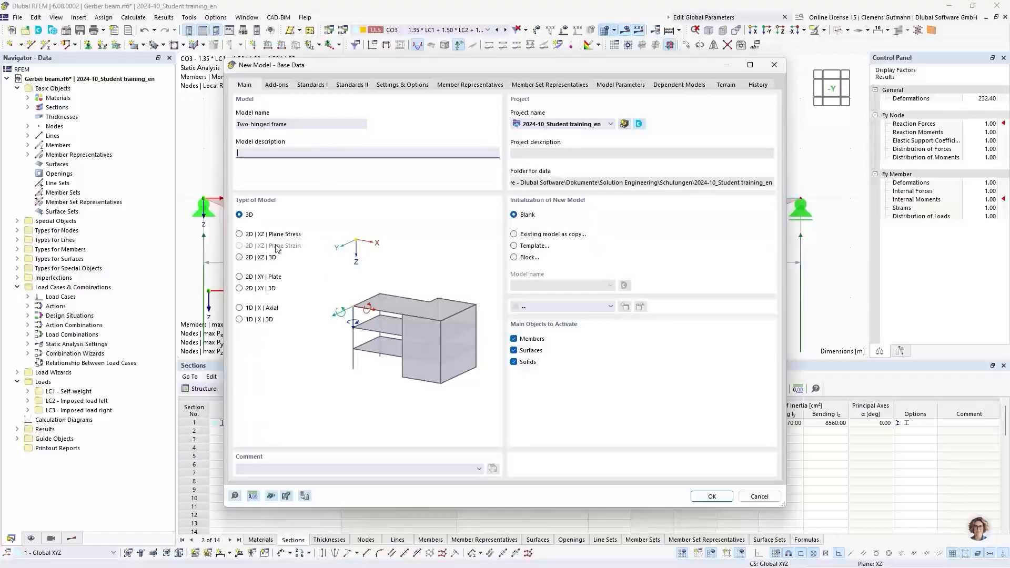
{"action": "left_click", "coordinate": [239, 234]}
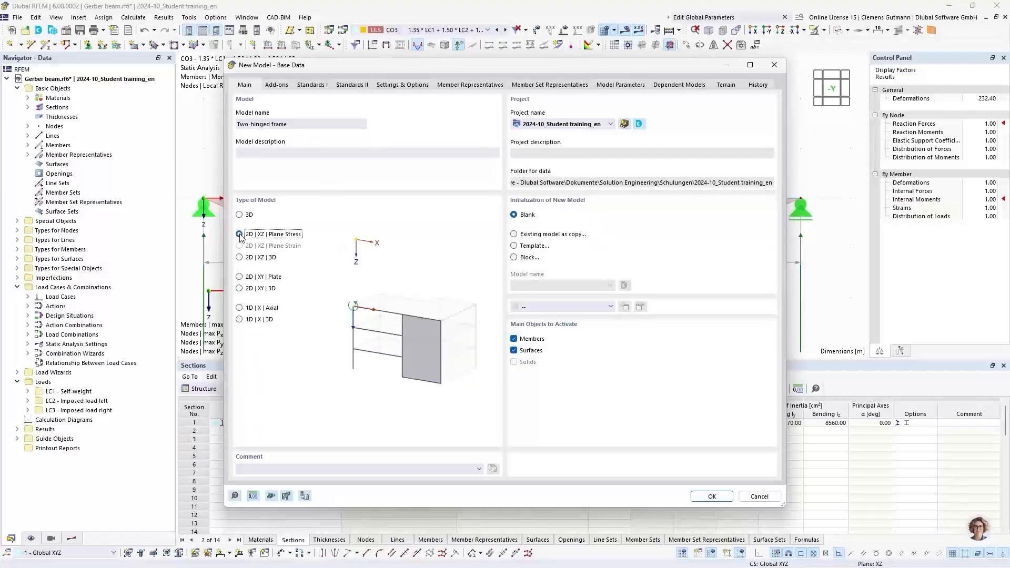
{"action": "left_click", "coordinate": [702, 495]}
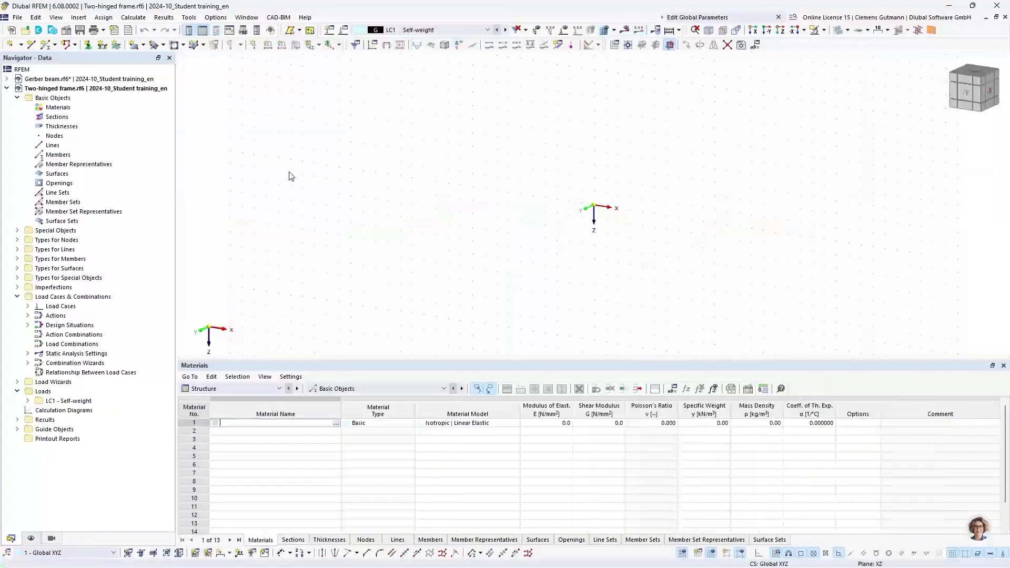
- Define material 1 as S235 | EN 1993-1-1:2005-05
{"action": "left_click", "coordinate": [968, 94]}
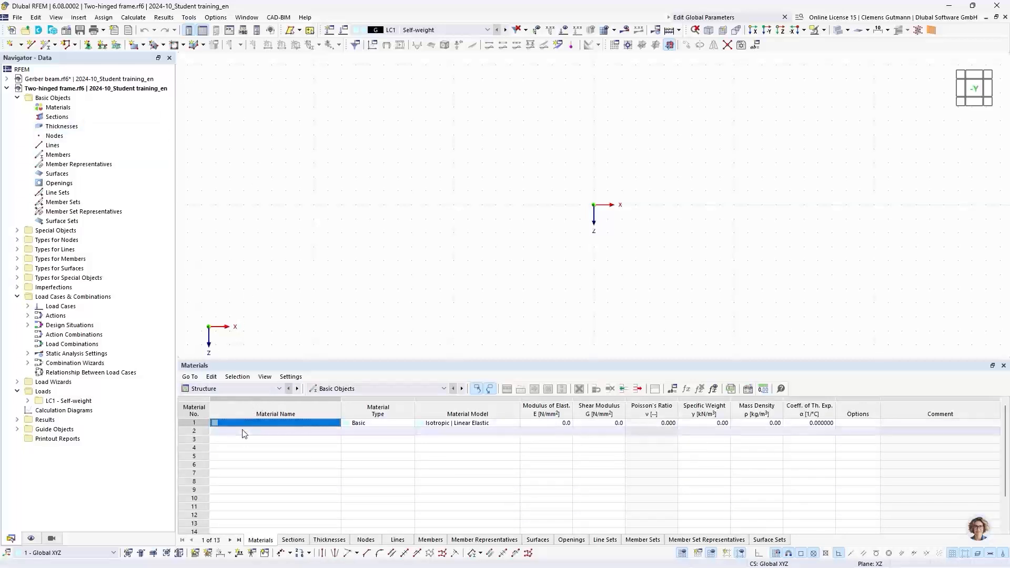
{"action": "left_click", "coordinate": [276, 428]}
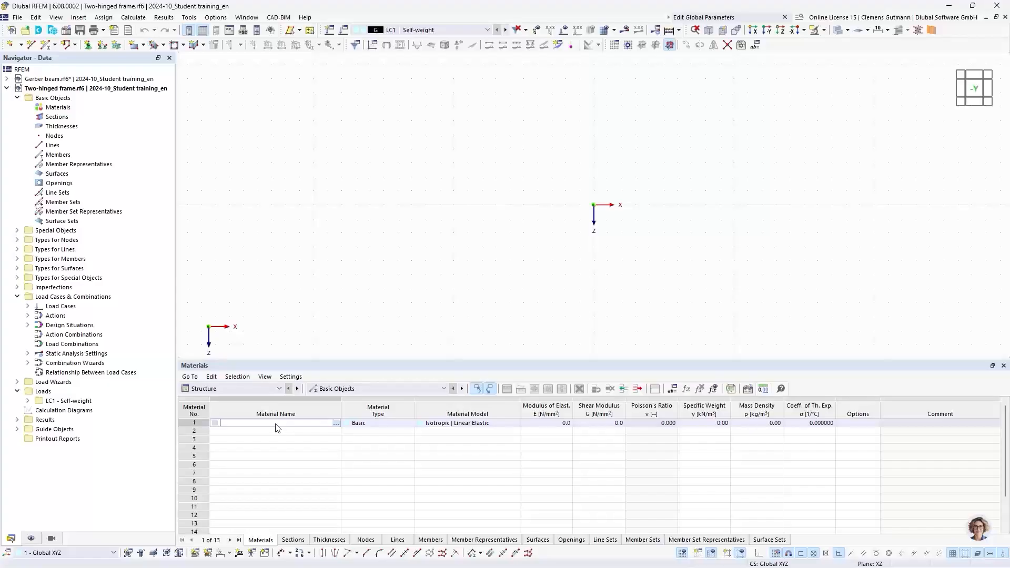
{"action": "type", "text": "S235"}
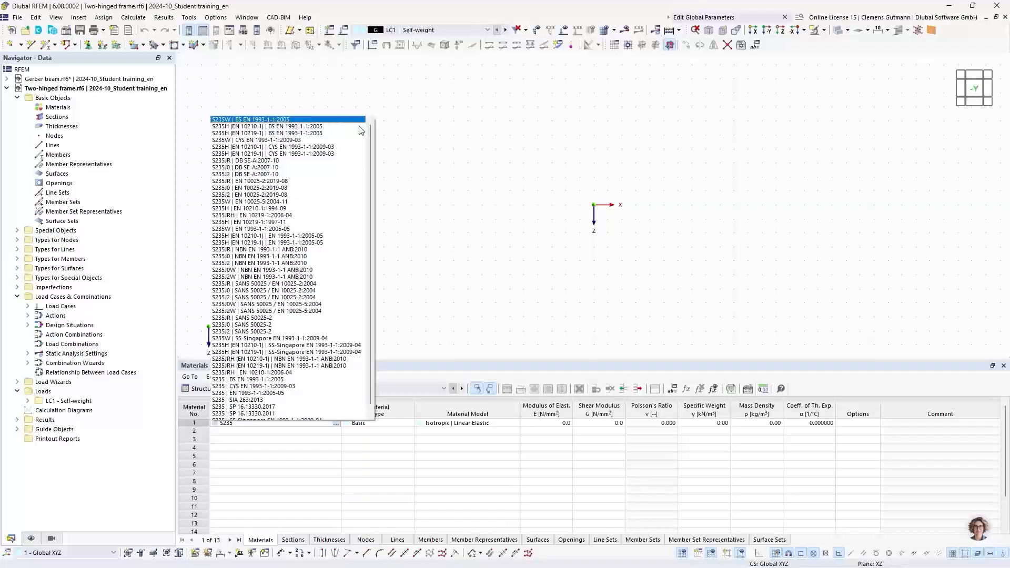
{"action": "scroll", "coordinate": [280, 289], "scroll_direction": "down", "scroll_amount": 1}
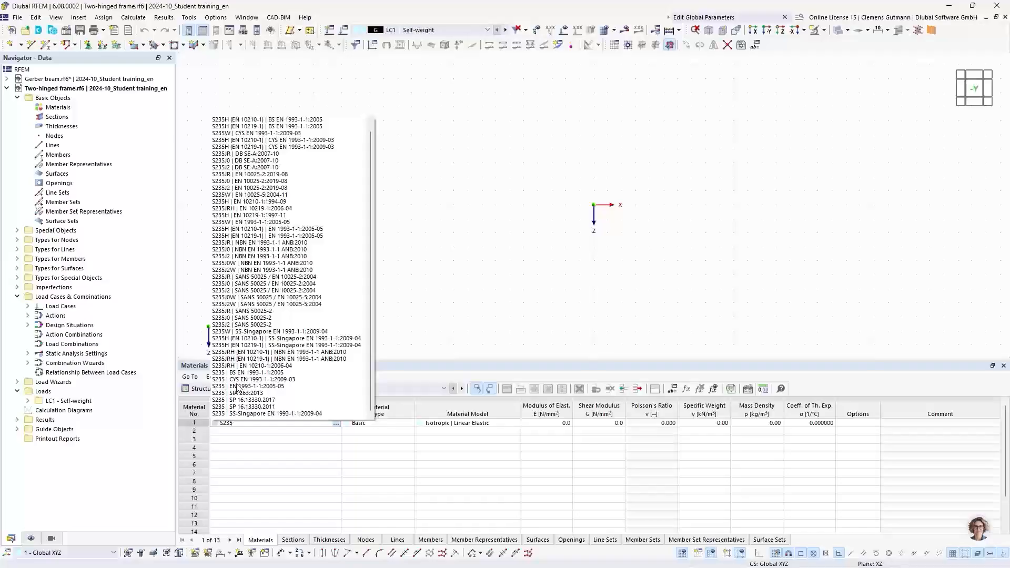
{"action": "left_click", "coordinate": [238, 387]}
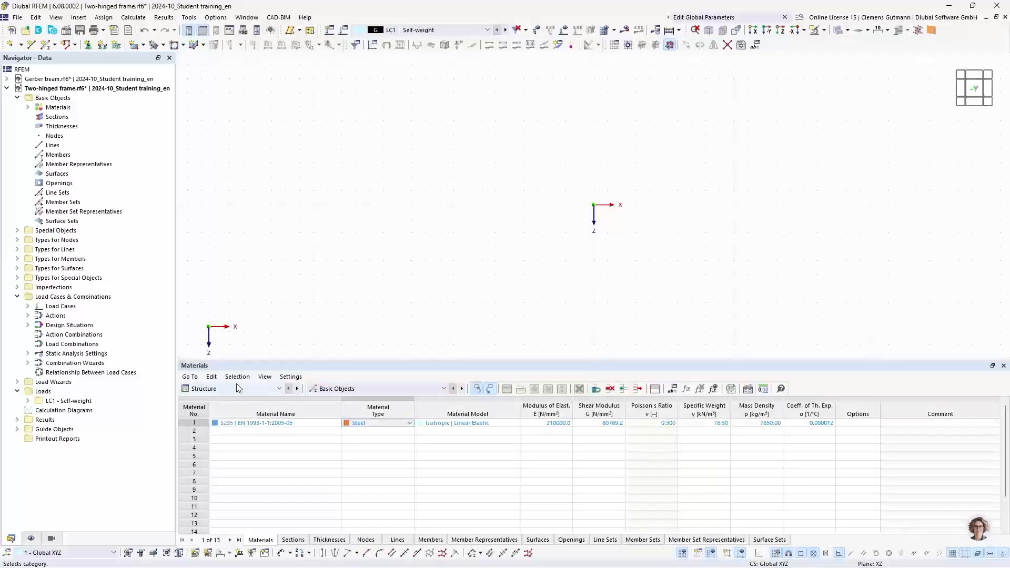
- Define section 1 as HEB 300 | Euronorm 53-62; DIN 1025-2 | SZS in material S235
{"action": "left_click", "coordinate": [293, 540]}
{"action": "left_click", "coordinate": [223, 424]}
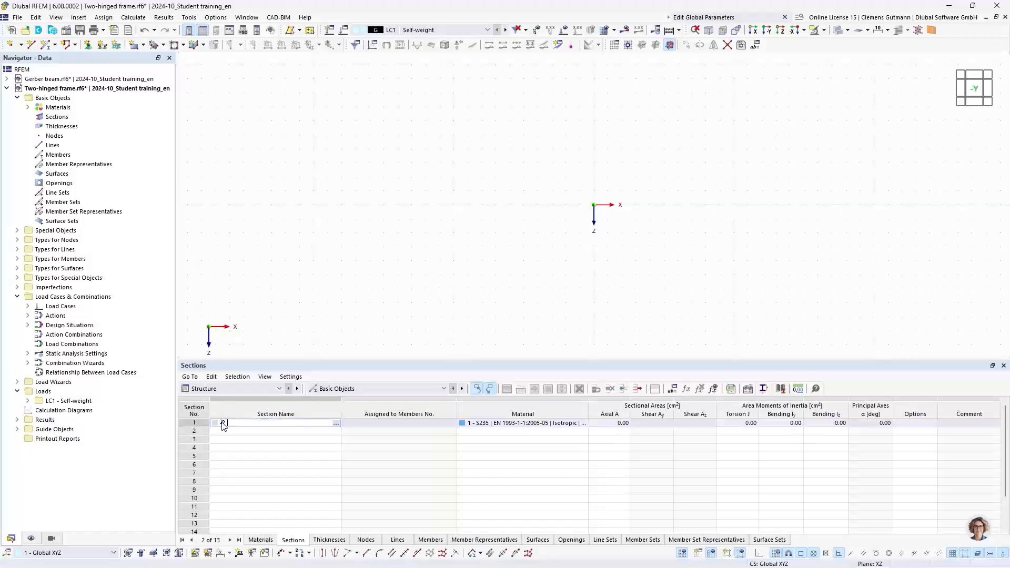
{"action": "type", "text": "H"}
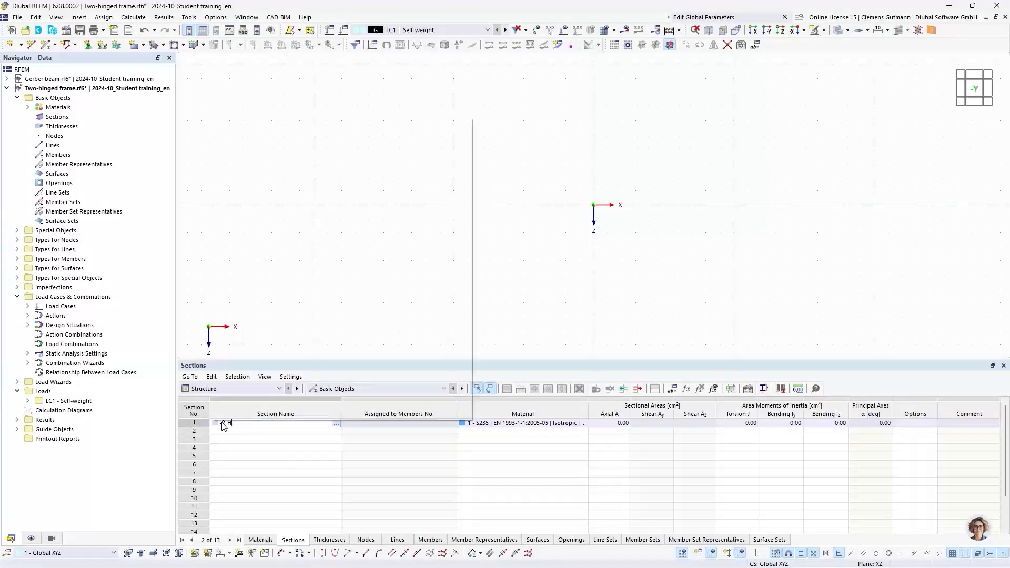
{"action": "type", "text": "EB 300"}
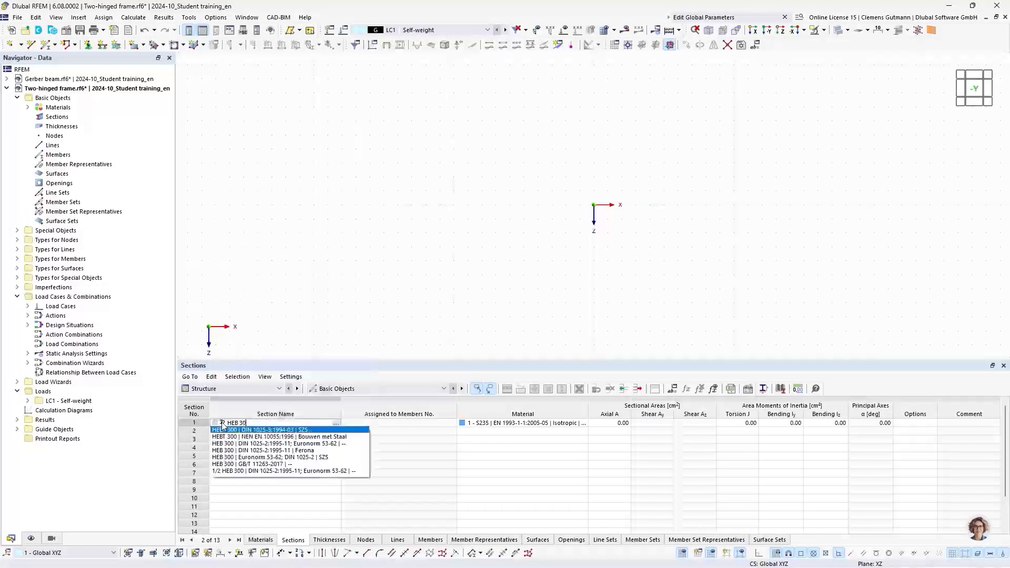
{"action": "left_click", "coordinate": [251, 460]}
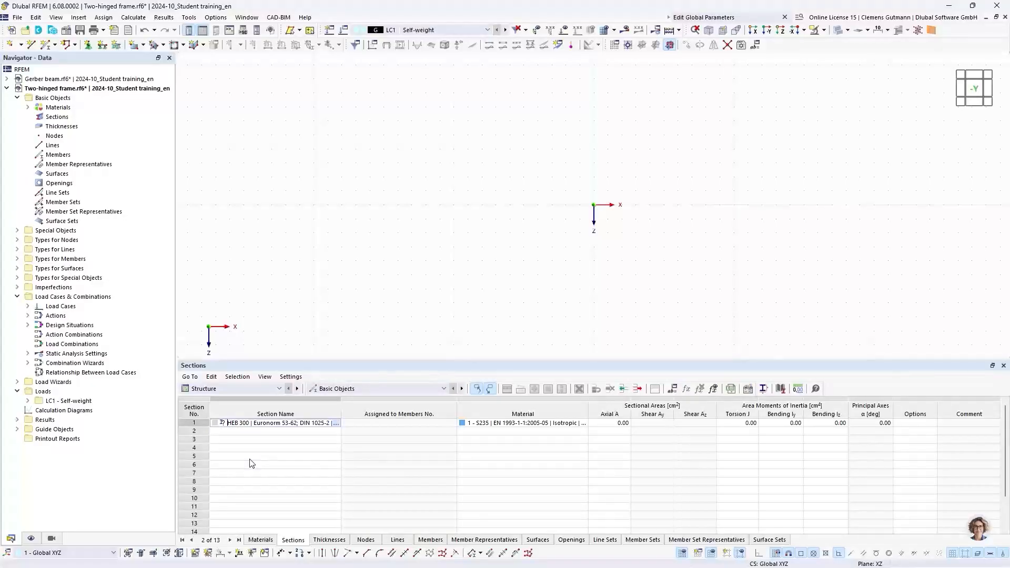
{"action": "key", "text": "Tab"}
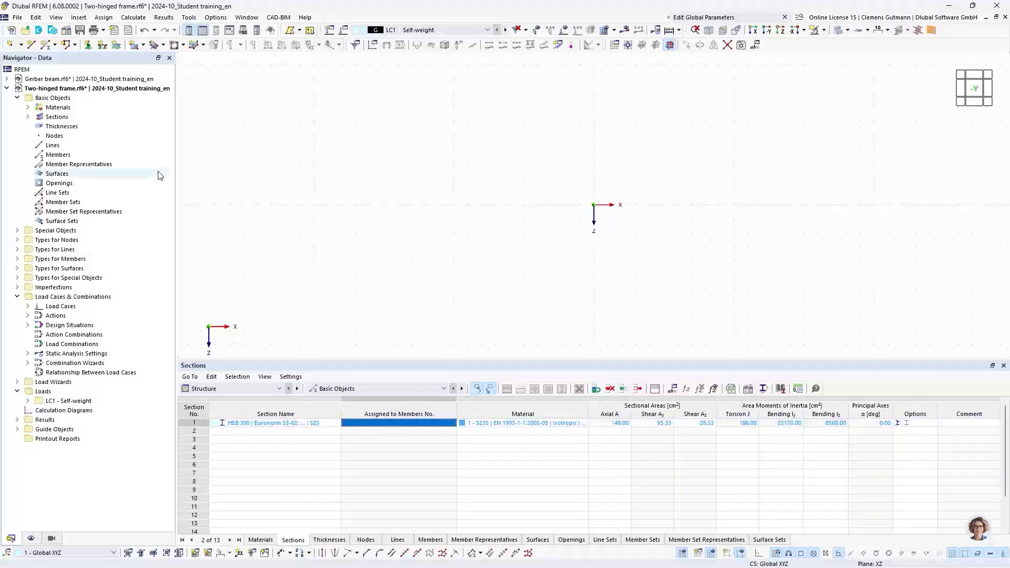
- Define section 2 as a solid round bar with diameter 30 mm (ROUND 30/H) in material S235
{"action": "right_click", "coordinate": [59, 119]}
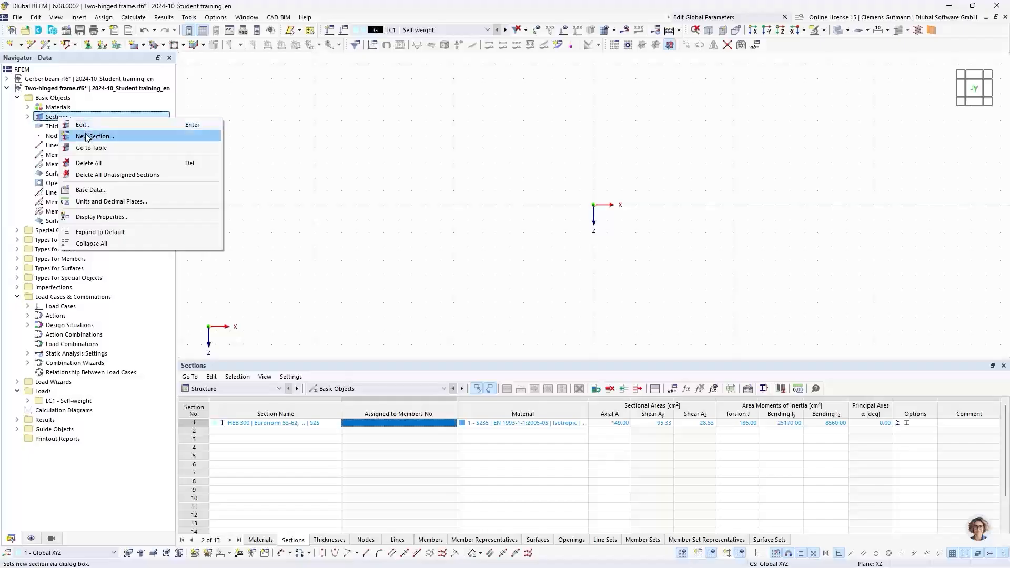
{"action": "left_click", "coordinate": [87, 137]}
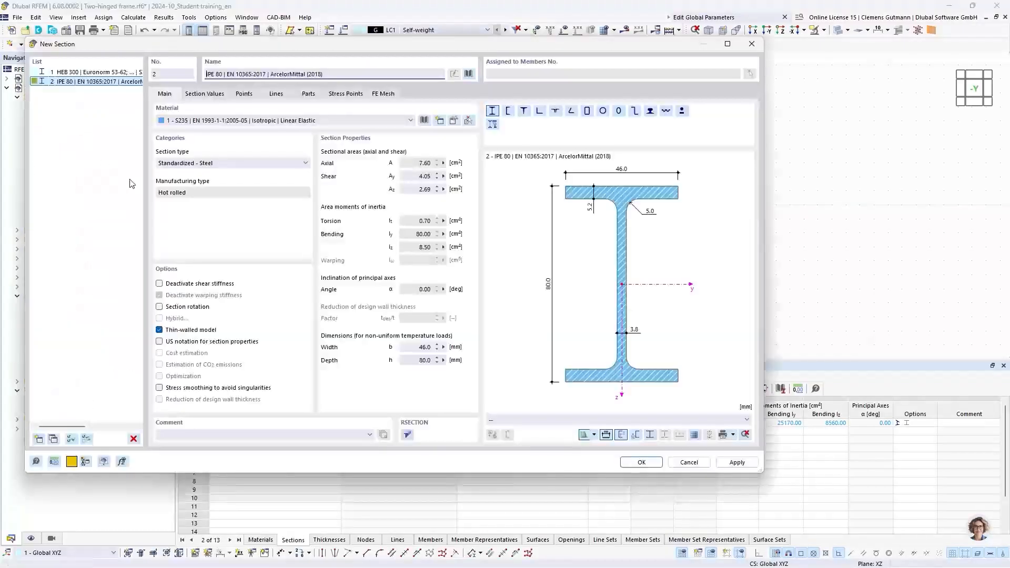
{"action": "left_click", "coordinate": [468, 74]}
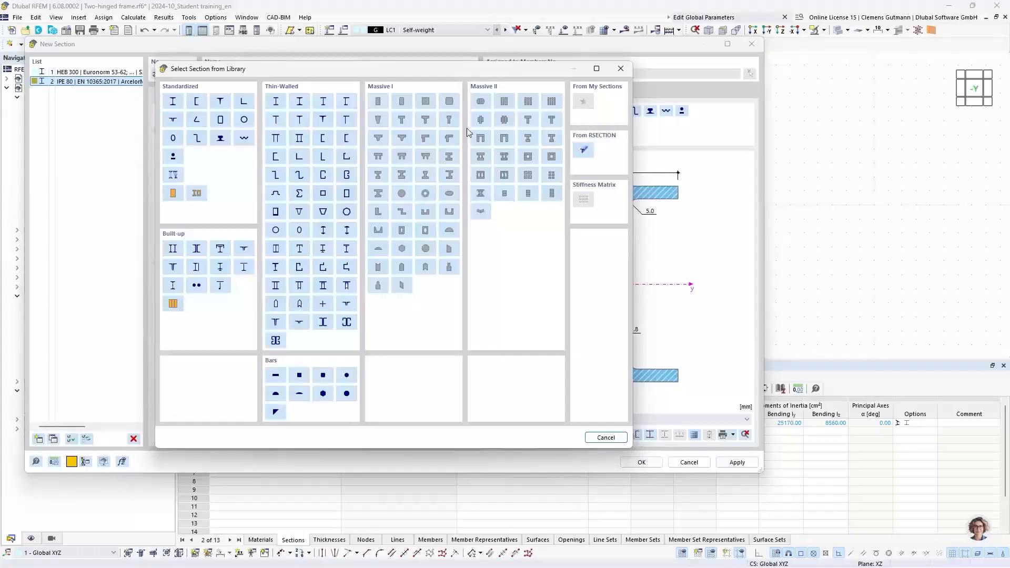
{"action": "left_click", "coordinate": [351, 377]}
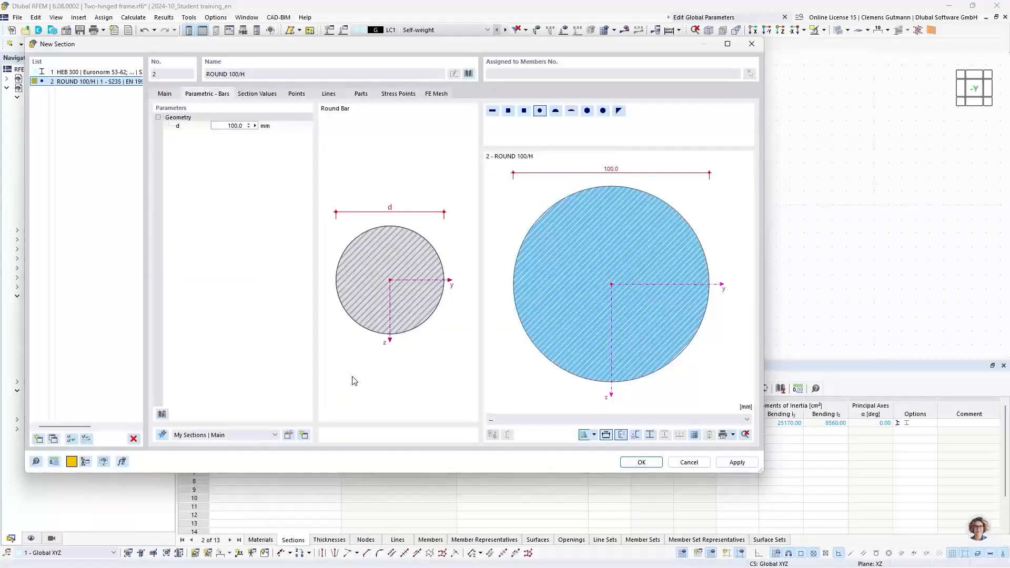
{"action": "key", "text": "Tab"}
{"action": "type", "text": "30"}
{"action": "key", "text": "Return"}
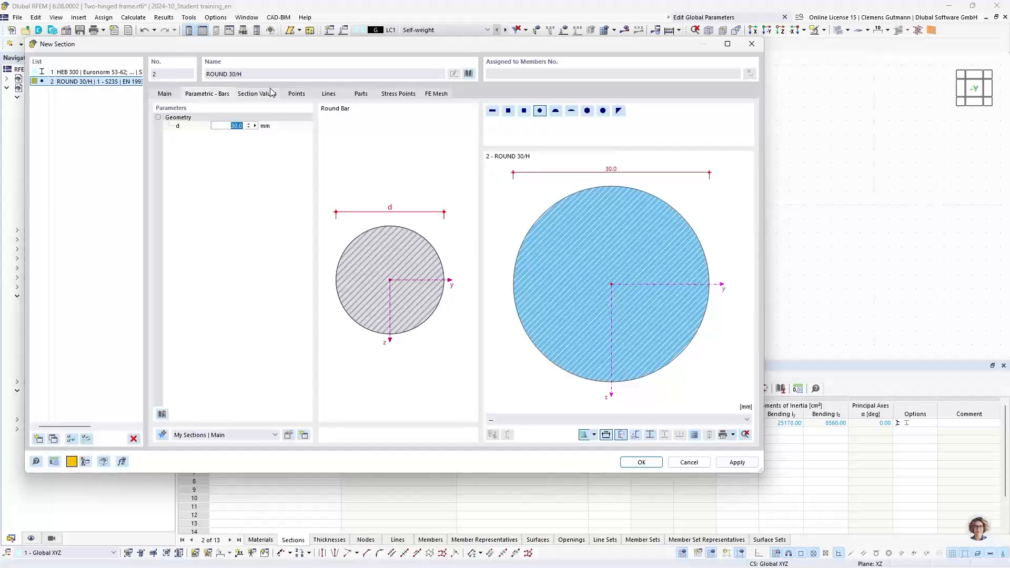
{"action": "left_click", "coordinate": [632, 462]}
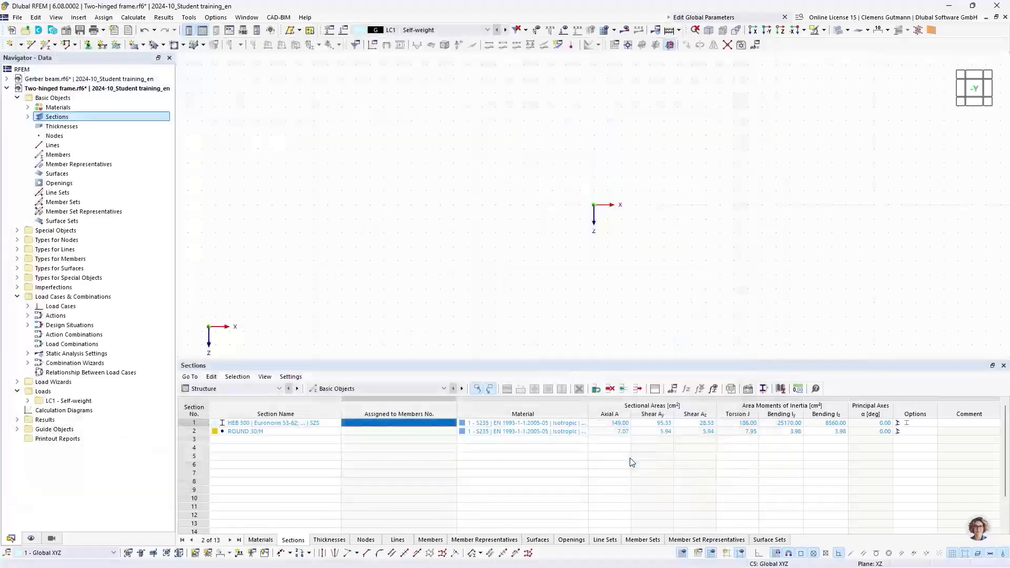
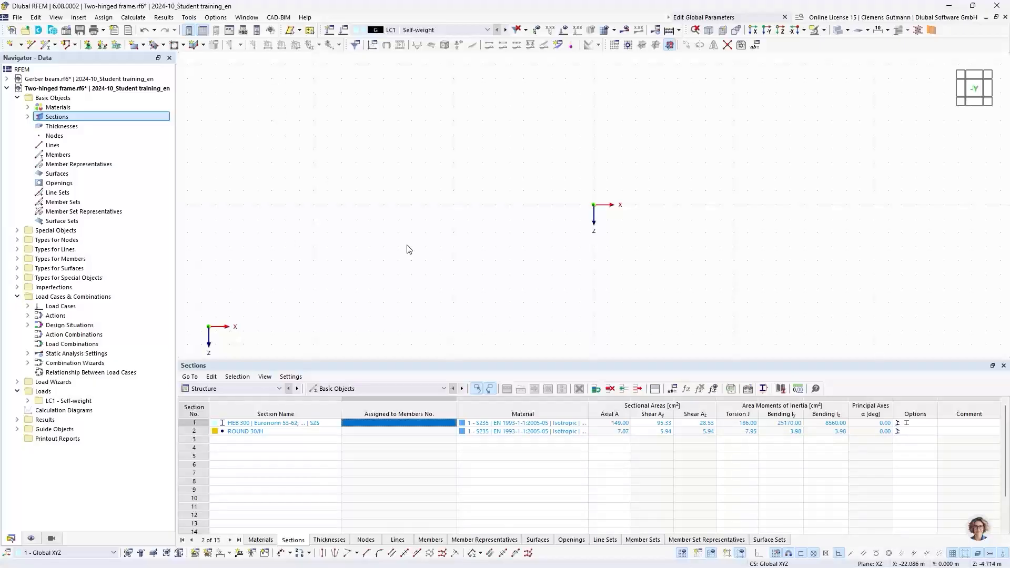
- Draw continuous HEB 300 beam members from the origin to X 0, Z -5 m and on to X 5, Z -8 m
{"action": "middle_click_drag", "start_coordinate": [670, 208], "coordinate": [409, 257]}
{"action": "left_click", "coordinate": [56, 46]}
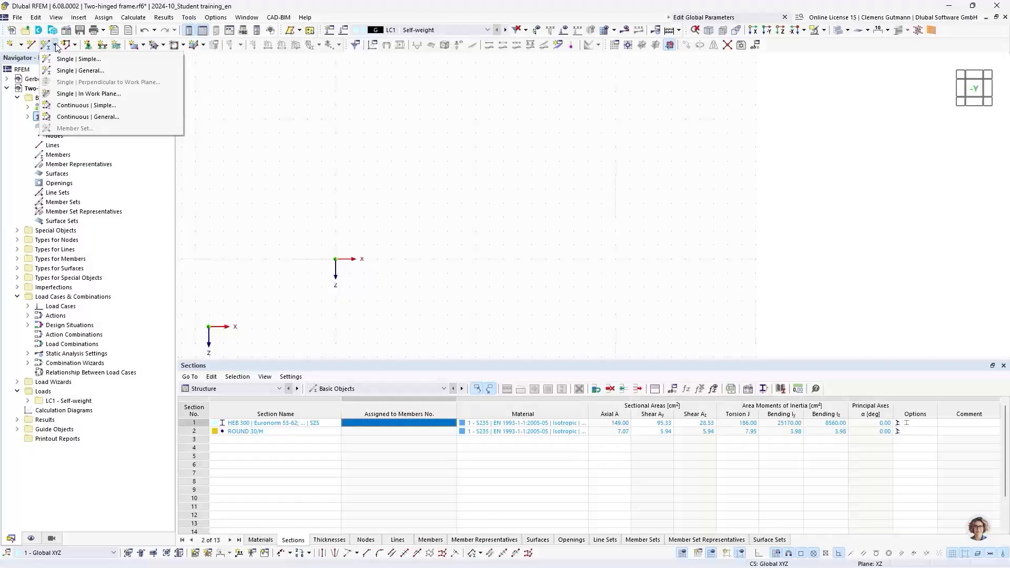
{"action": "left_click", "coordinate": [94, 106]}
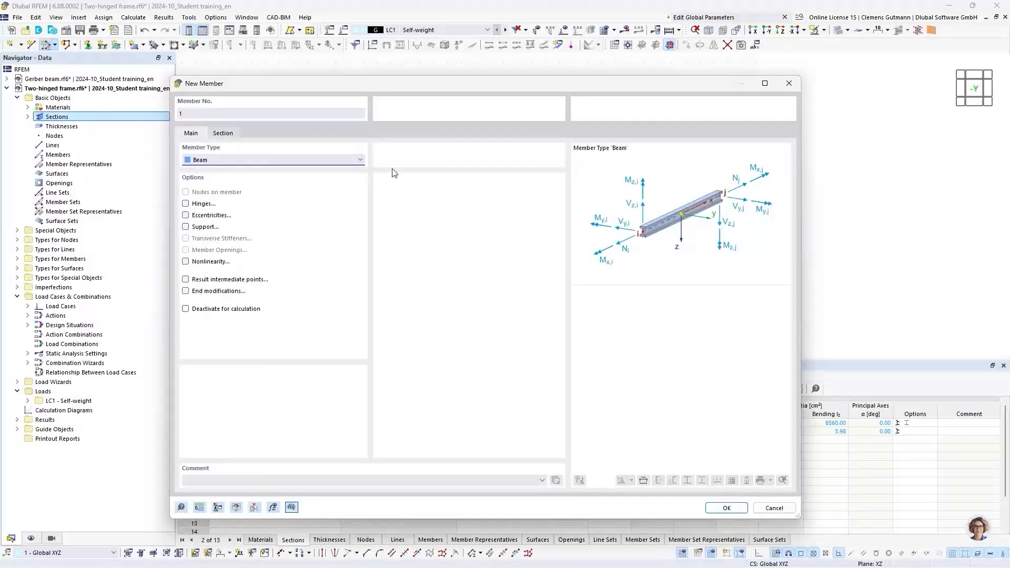
{"action": "left_click", "coordinate": [726, 508]}
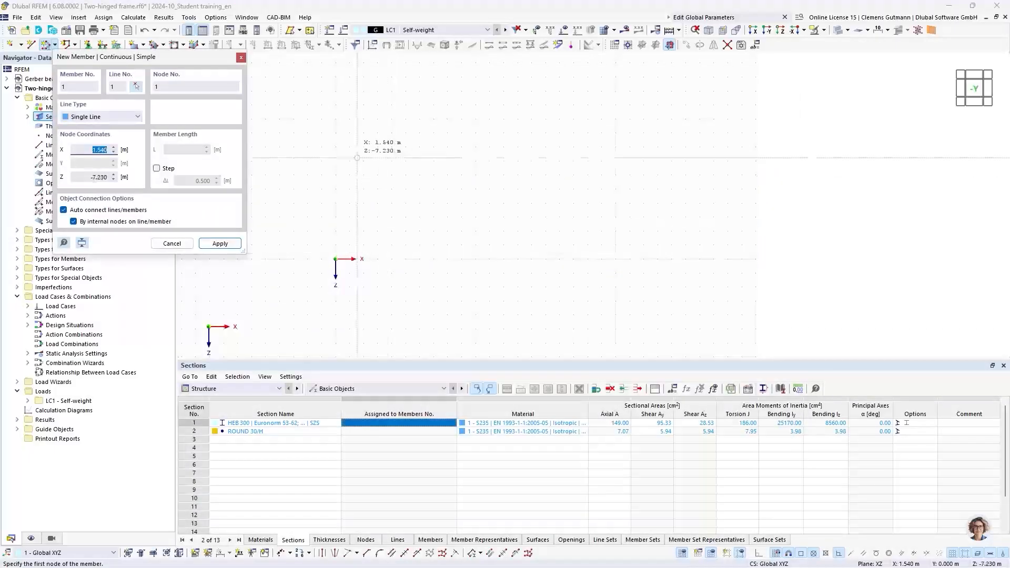
{"action": "middle_click_drag", "start_coordinate": [361, 155], "coordinate": [429, 199]}
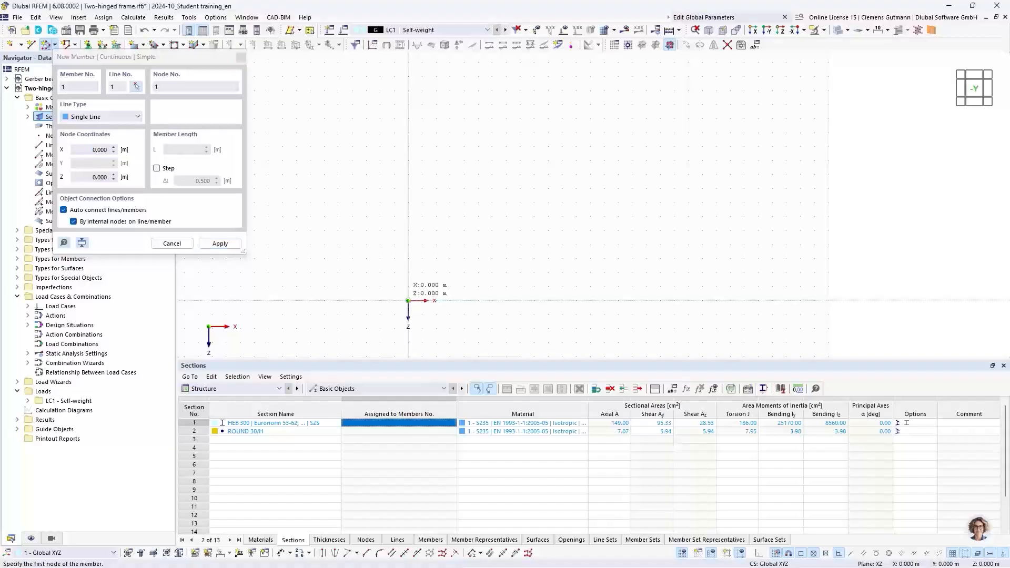
{"action": "left_click", "coordinate": [408, 301]}
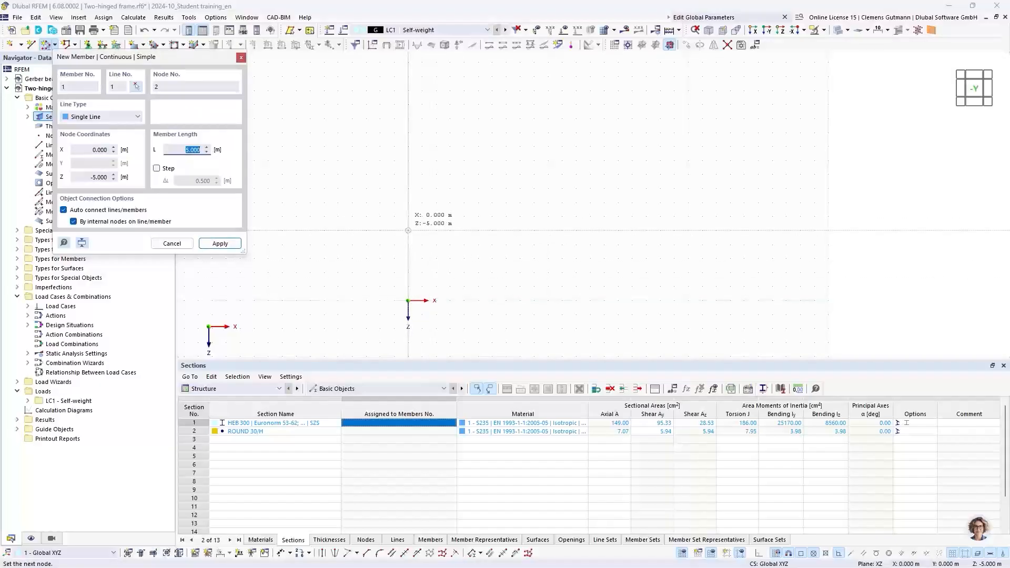
{"action": "left_click", "coordinate": [408, 231]}
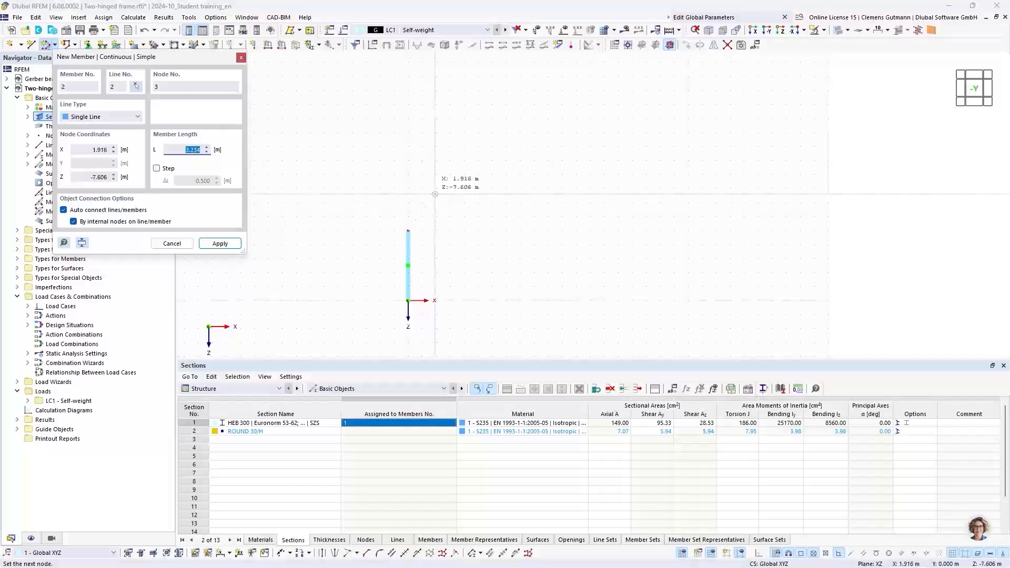
{"action": "left_click", "coordinate": [478, 188]}
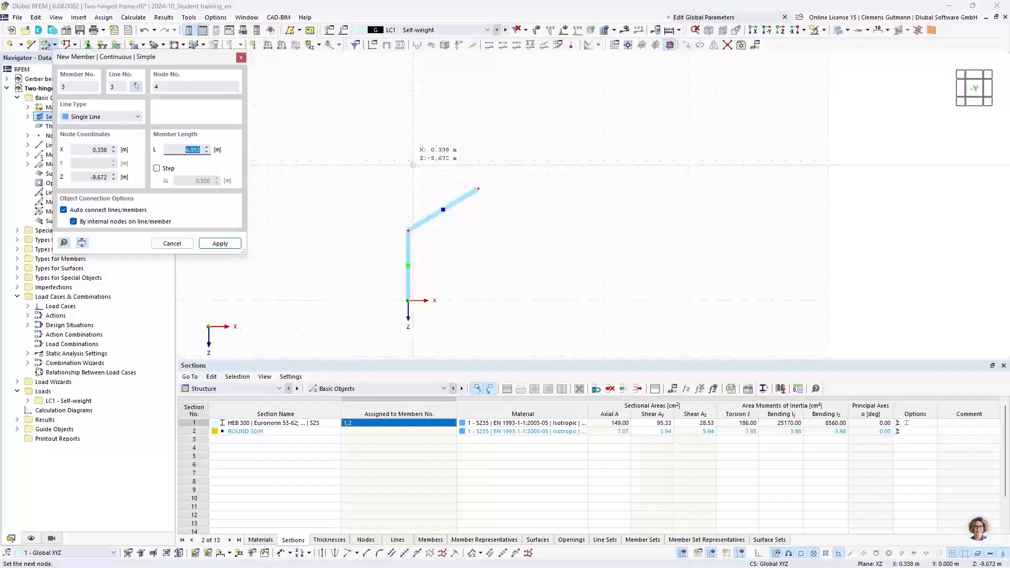
{"action": "key", "text": "Escape"}
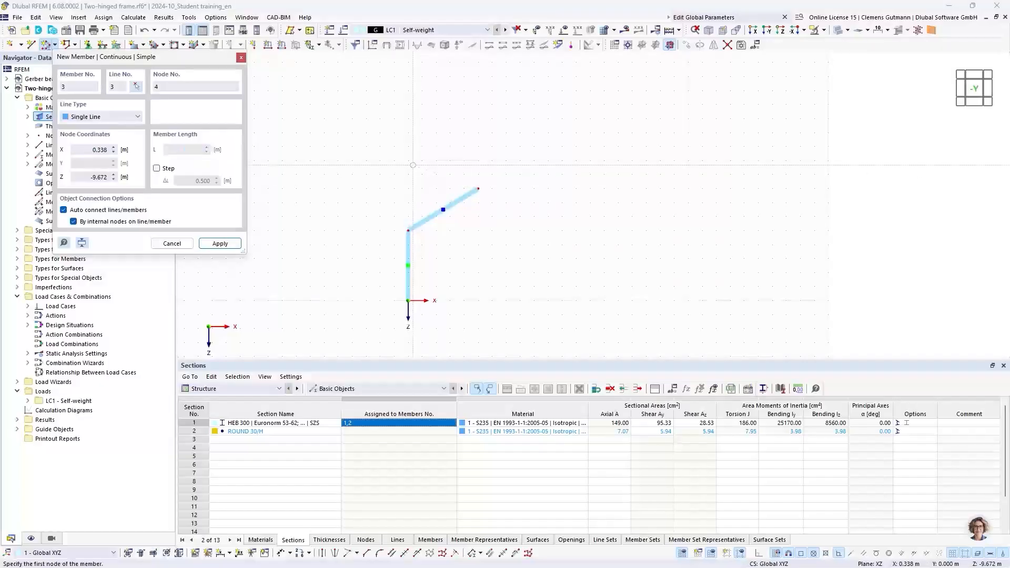
{"action": "key", "text": "Escape"}
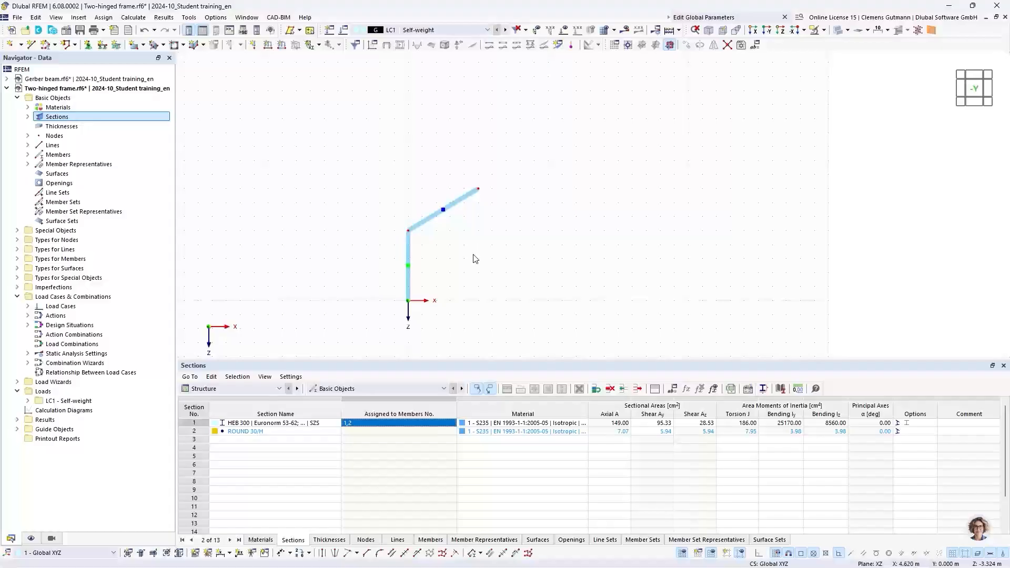
- Mirror the column and rafter as a copy about the YZ plane through the ridge node at X 5, Z -8 m
{"action": "middle_click_drag", "start_coordinate": [474, 257], "coordinate": [430, 230]}
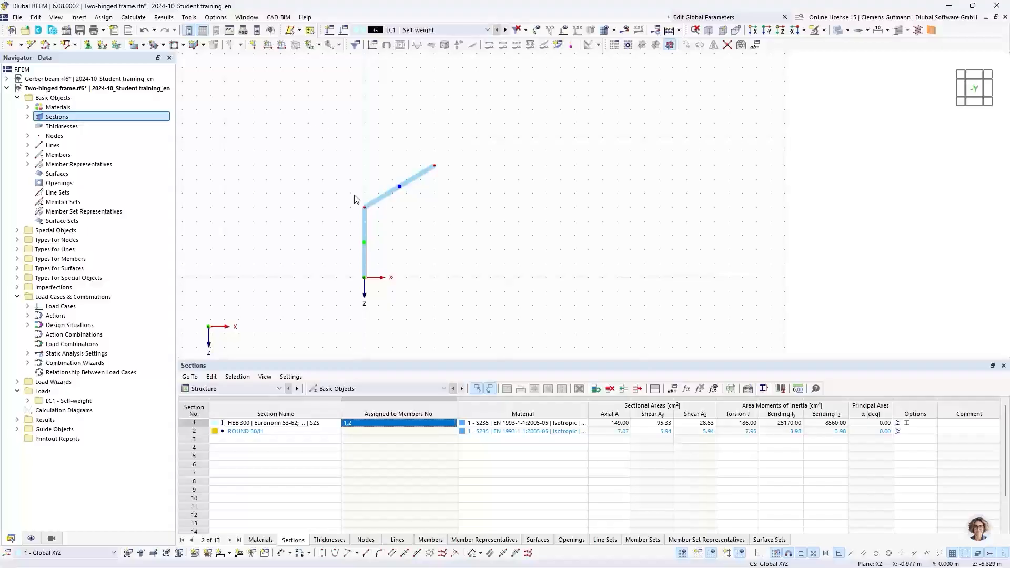
{"action": "left_click_drag", "start_coordinate": [323, 133], "coordinate": [468, 322]}
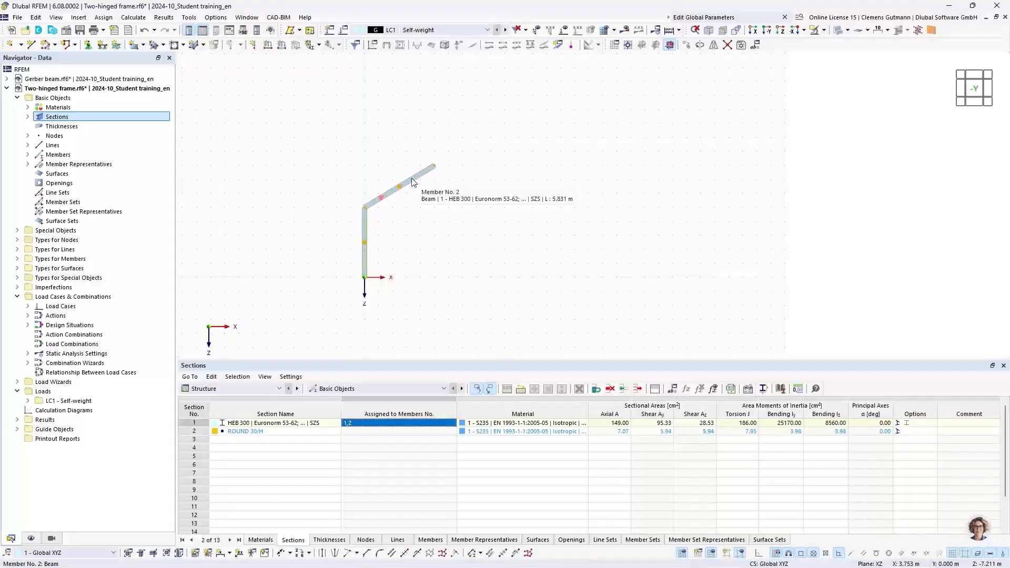
{"action": "left_click", "coordinate": [315, 134]}
{"action": "left_click_drag", "start_coordinate": [308, 117], "coordinate": [487, 321]}
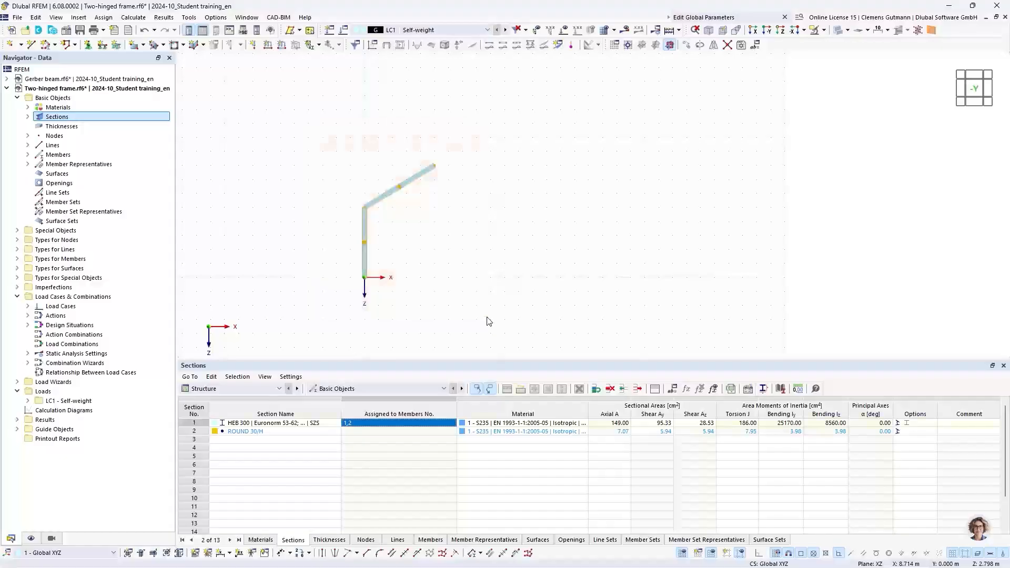
{"action": "right_click", "coordinate": [417, 182]}
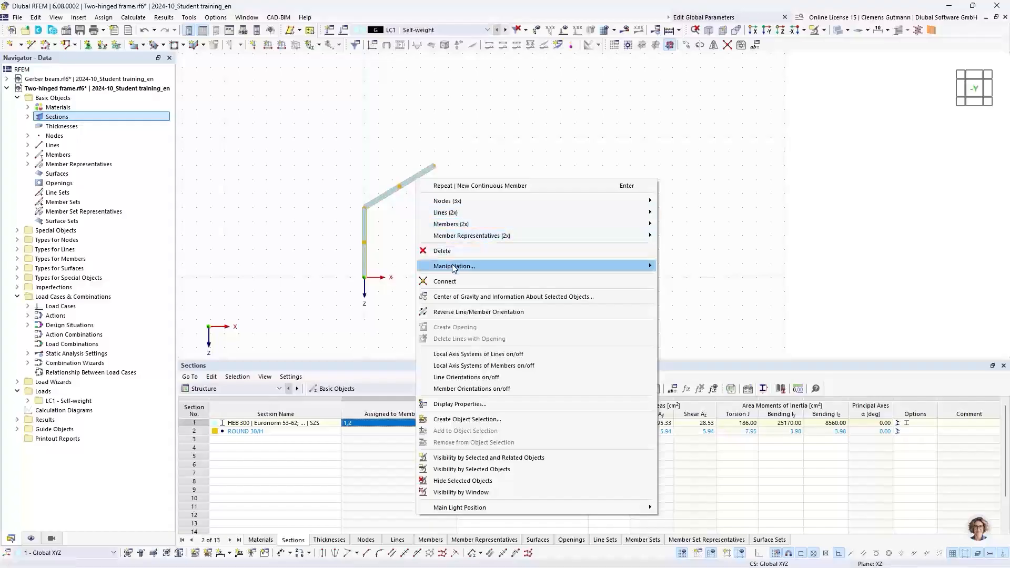
{"action": "mouse_move", "coordinate": [454, 267]}
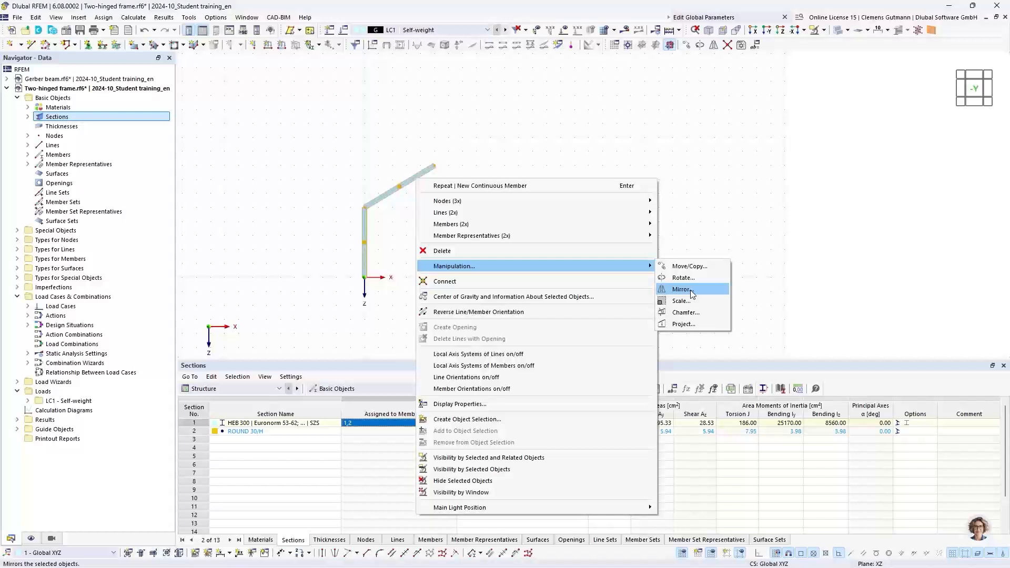
{"action": "left_click", "coordinate": [682, 289]}
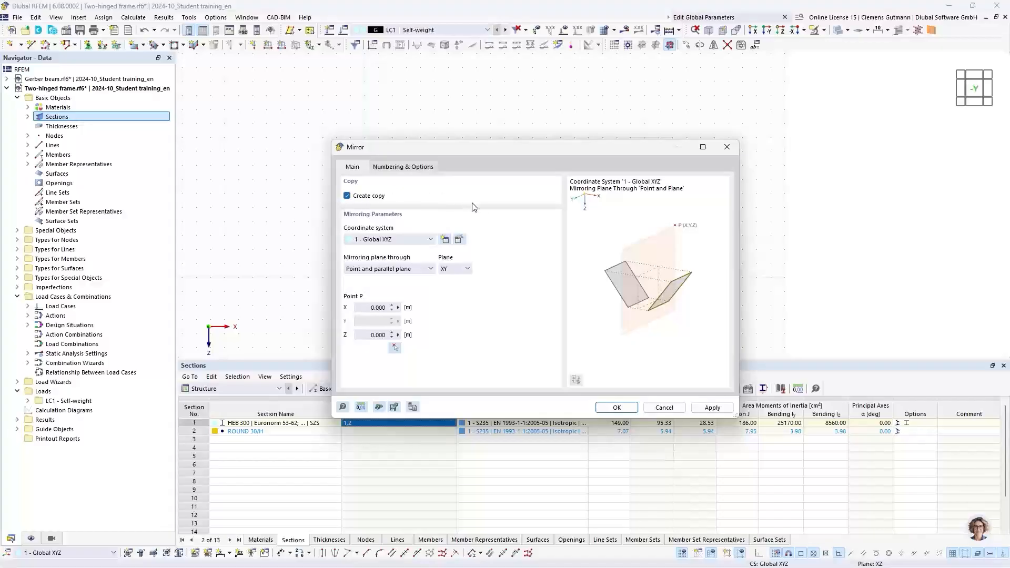
{"action": "left_click", "coordinate": [457, 274]}
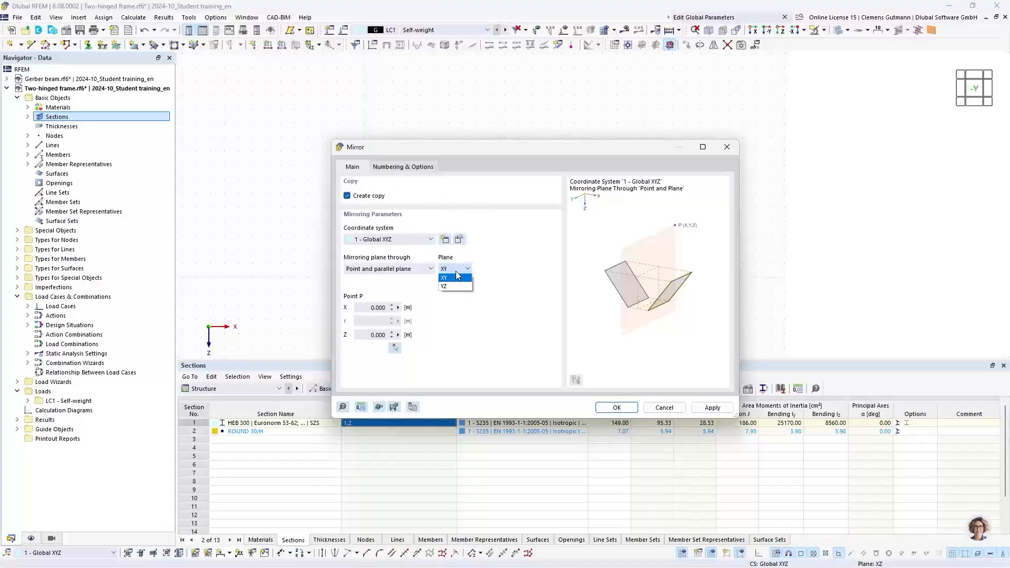
{"action": "left_click", "coordinate": [452, 287]}
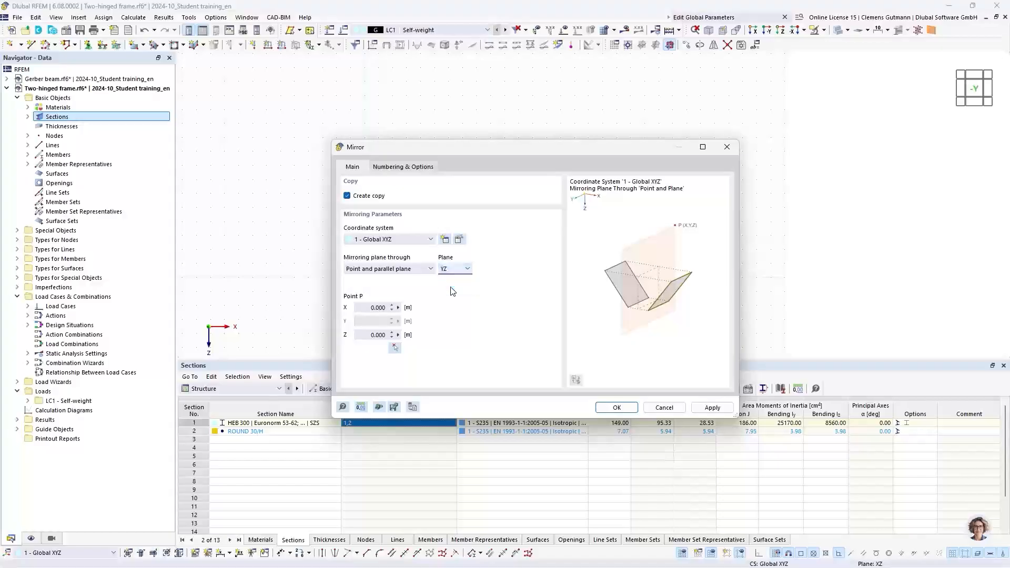
{"action": "left_click", "coordinate": [395, 349]}
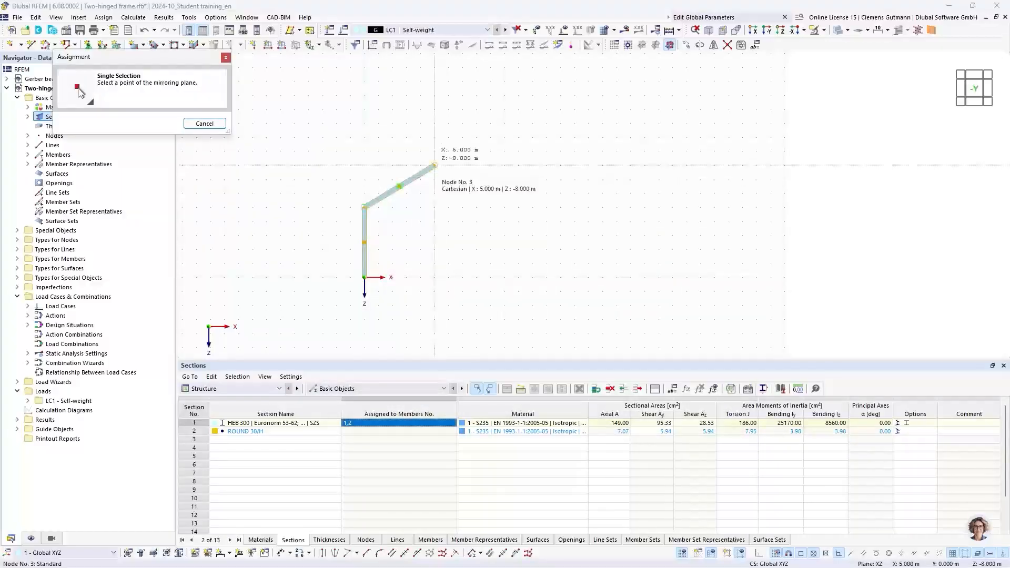
{"action": "left_click", "coordinate": [435, 165]}
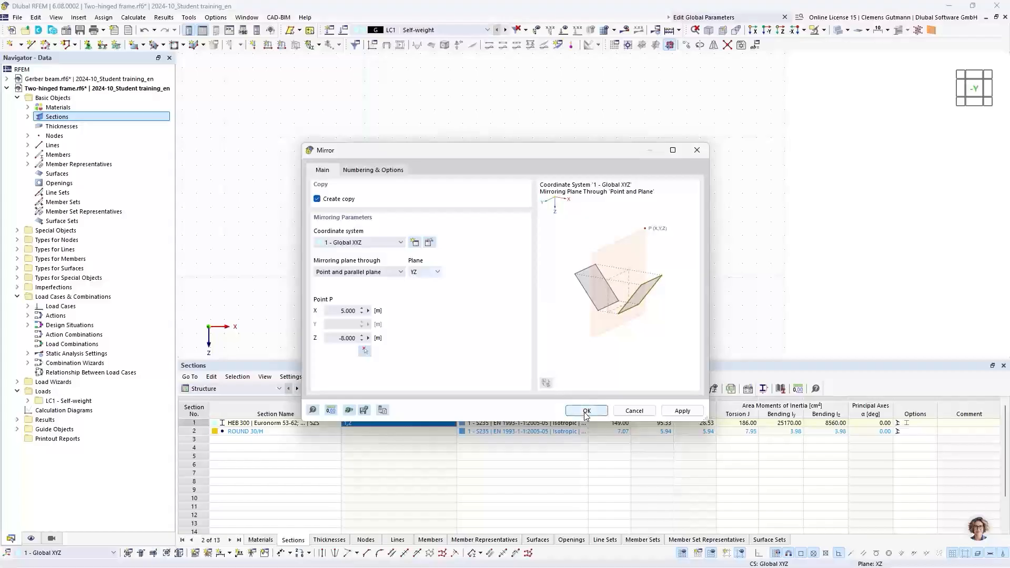
{"action": "left_click", "coordinate": [586, 411]}
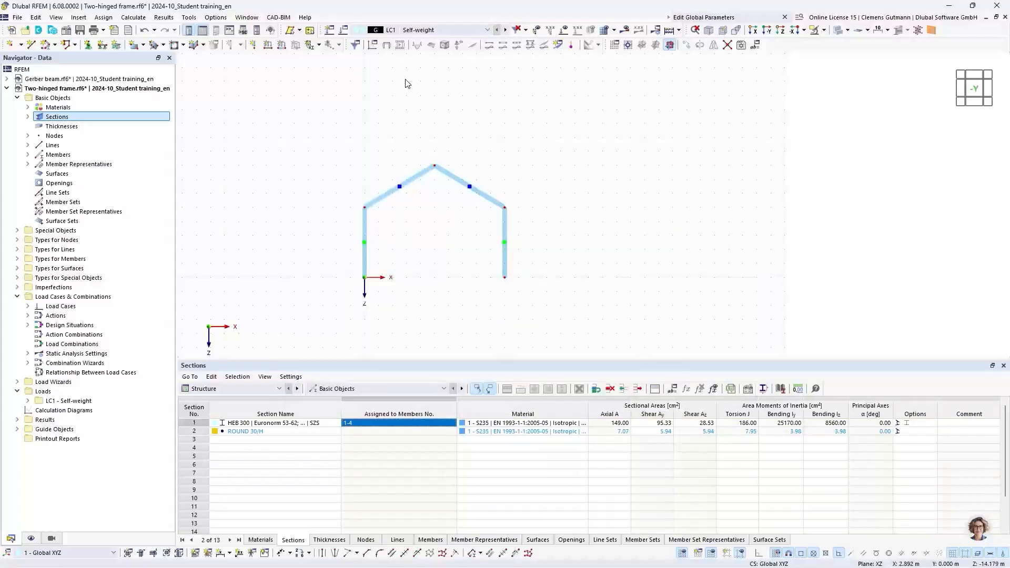
- Draw a single beam member with section ROUND 30/H between the two eaves nodes, from X 0 to X 10 m at Z -5 m
{"action": "mouse_move", "coordinate": [397, 194]}
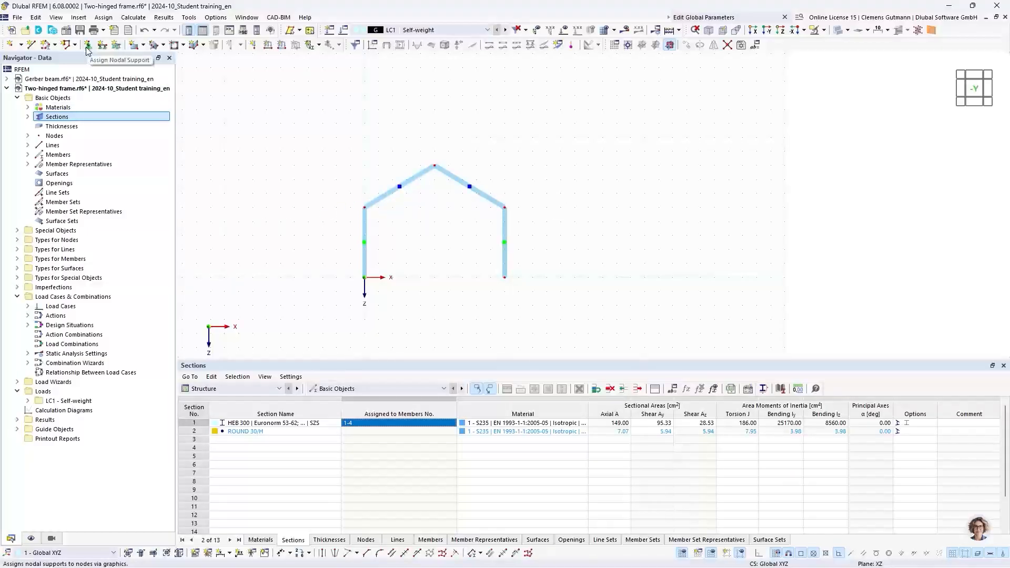
{"action": "left_click", "coordinate": [55, 45]}
{"action": "left_click", "coordinate": [59, 59]}
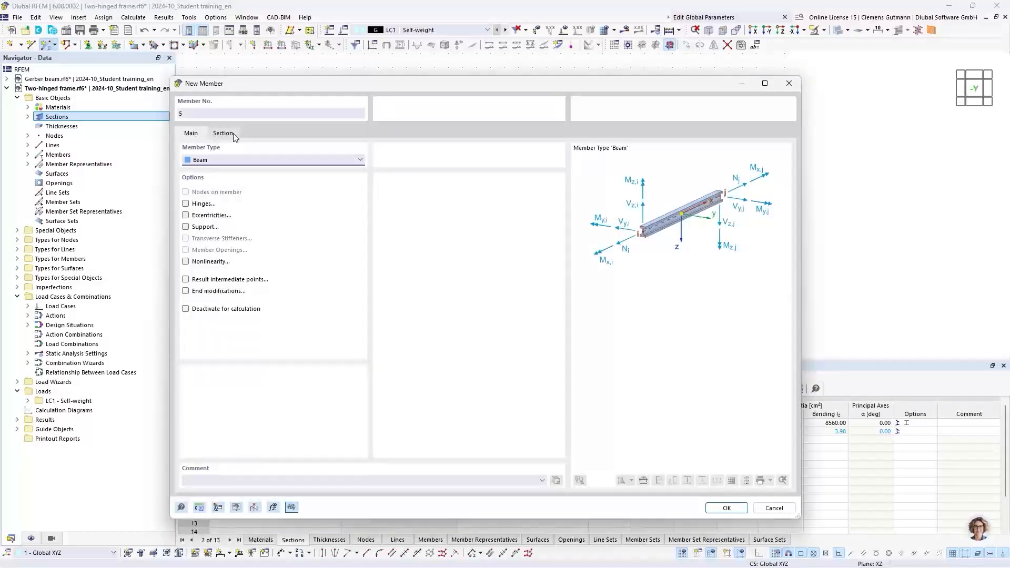
{"action": "left_click", "coordinate": [232, 133]}
{"action": "left_click", "coordinate": [254, 392]}
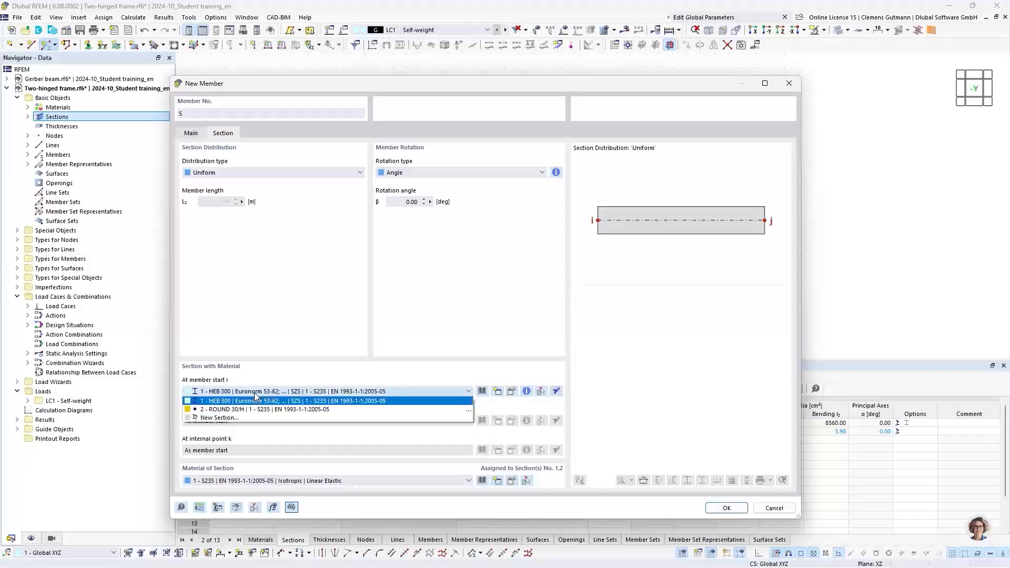
{"action": "left_click", "coordinate": [263, 408]}
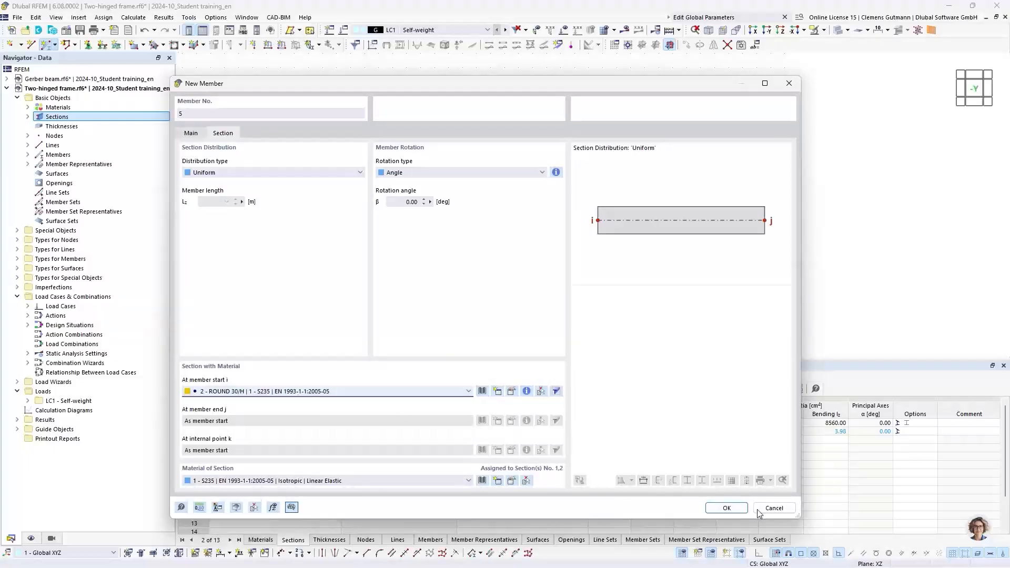
{"action": "left_click", "coordinate": [725, 508]}
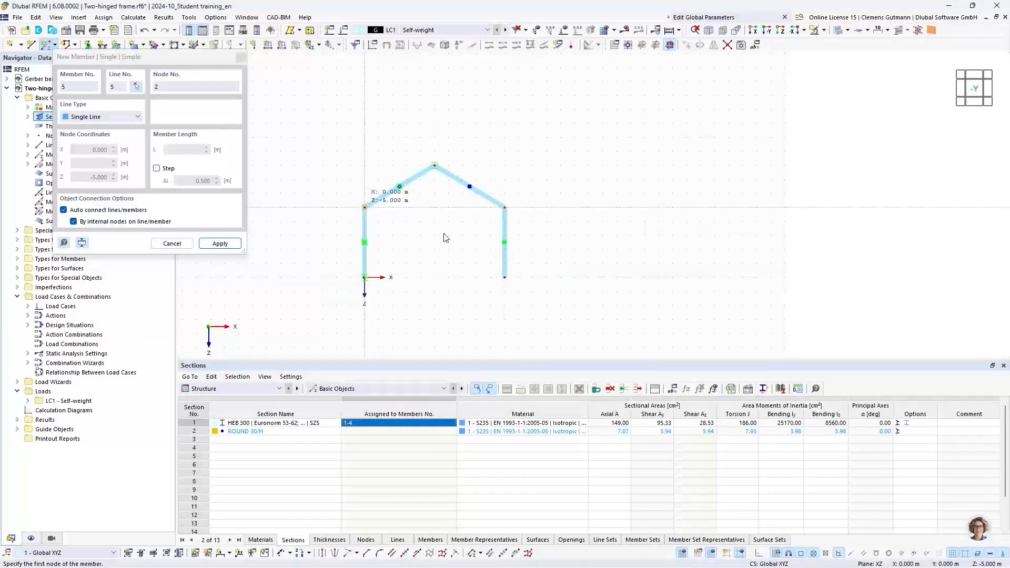
{"action": "left_click", "coordinate": [364, 207]}
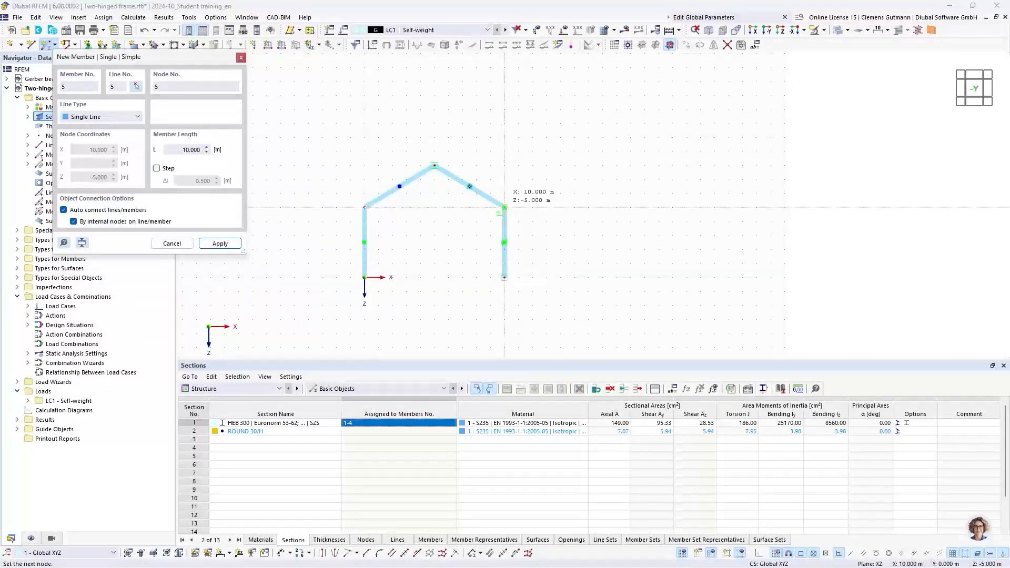
{"action": "left_click", "coordinate": [505, 207]}
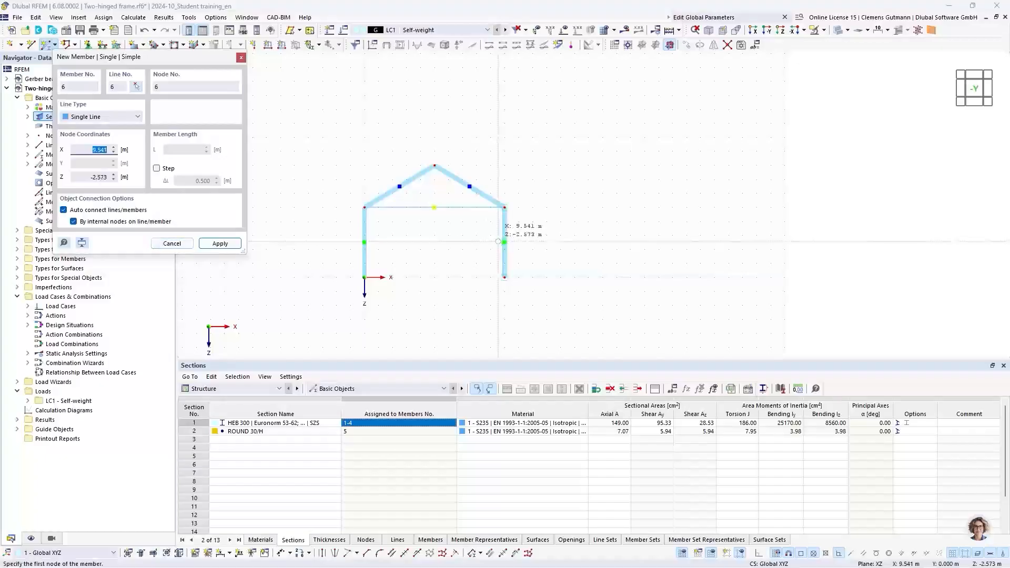
{"action": "key", "text": "Escape"}
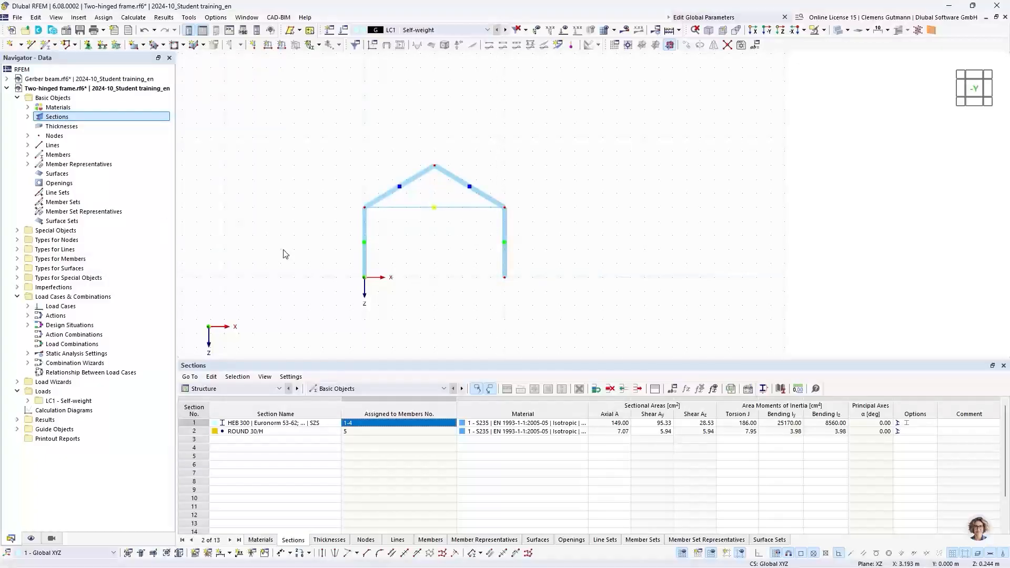
- Assign the Hinged nodal support to the base nodes of both columns
{"action": "left_click", "coordinate": [17, 240]}
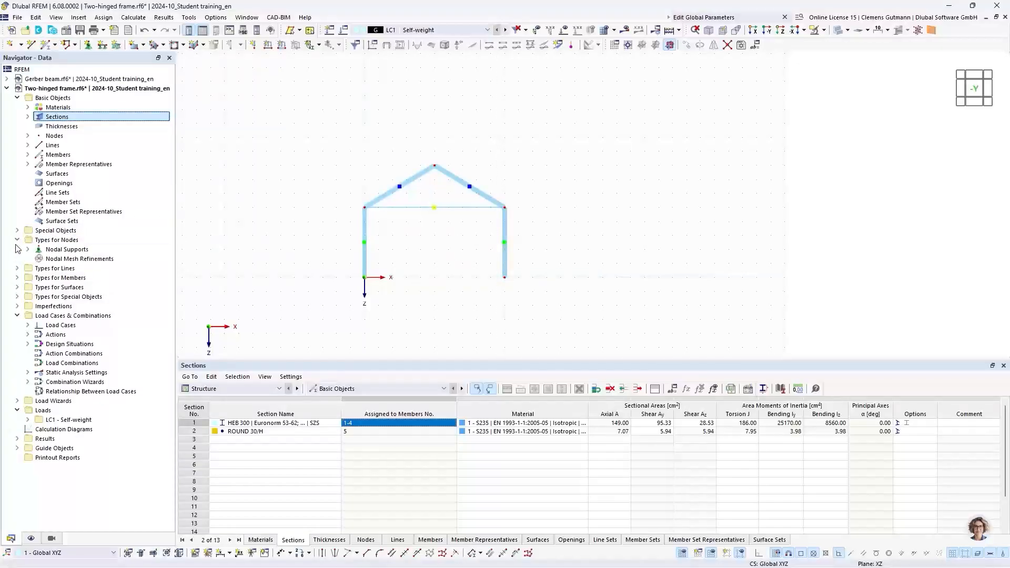
{"action": "left_click", "coordinate": [89, 46]}
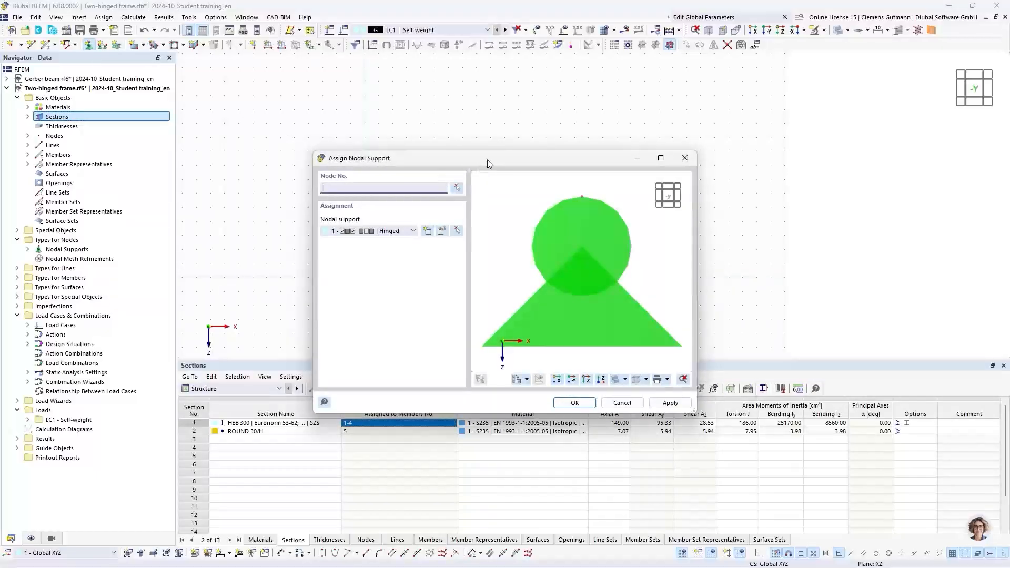
{"action": "left_click_drag", "start_coordinate": [488, 160], "coordinate": [640, 134]}
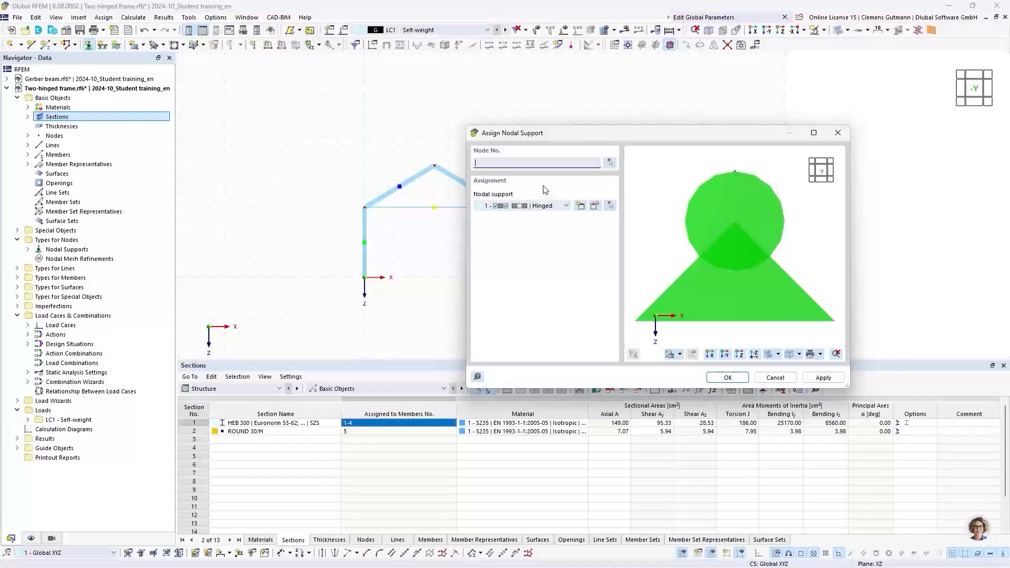
{"action": "left_click", "coordinate": [494, 206]}
{"action": "left_click", "coordinate": [508, 209]}
{"action": "left_click", "coordinate": [611, 162]}
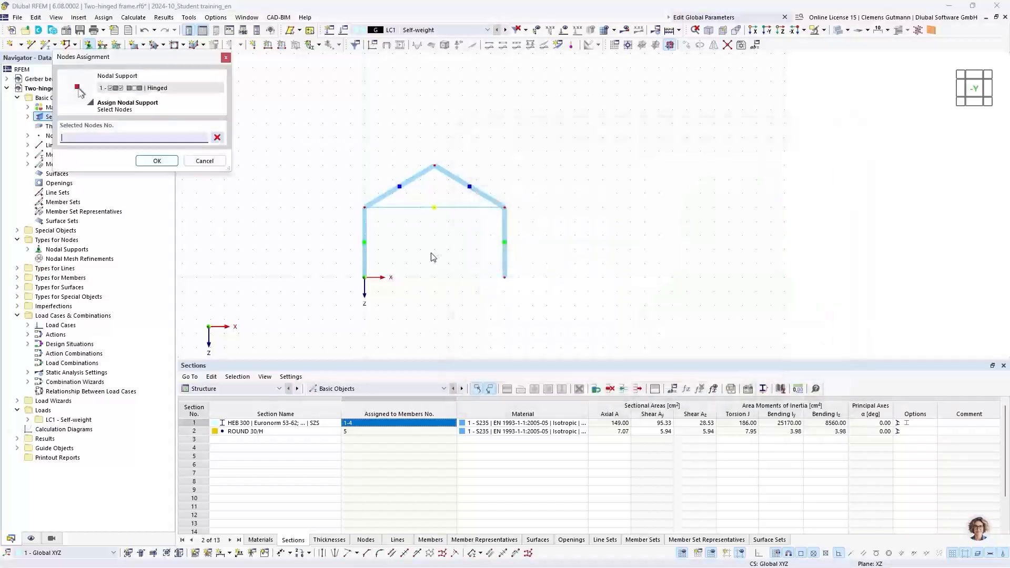
{"action": "left_click_drag", "start_coordinate": [336, 262], "coordinate": [553, 305]}
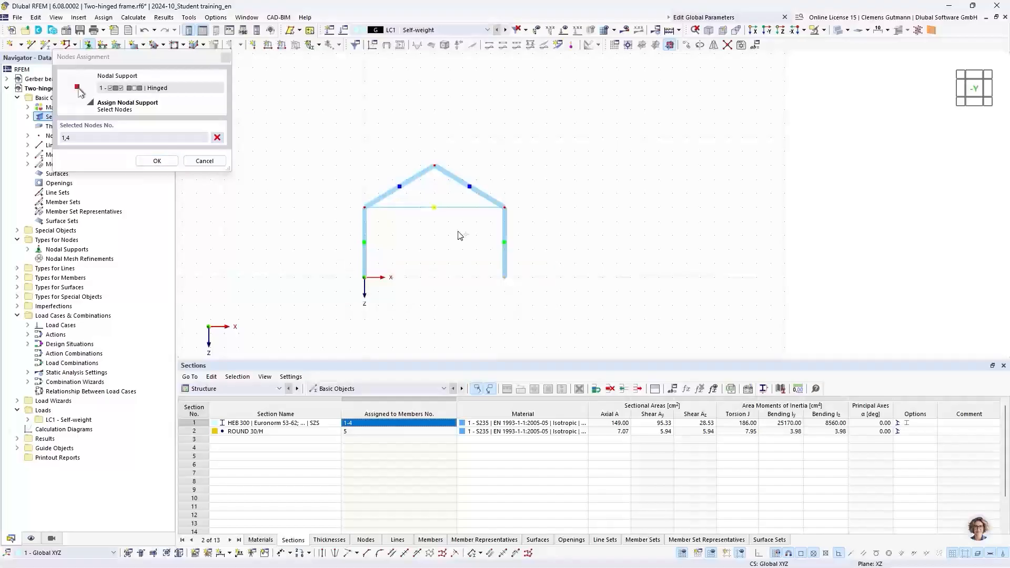
{"action": "left_click", "coordinate": [159, 161]}
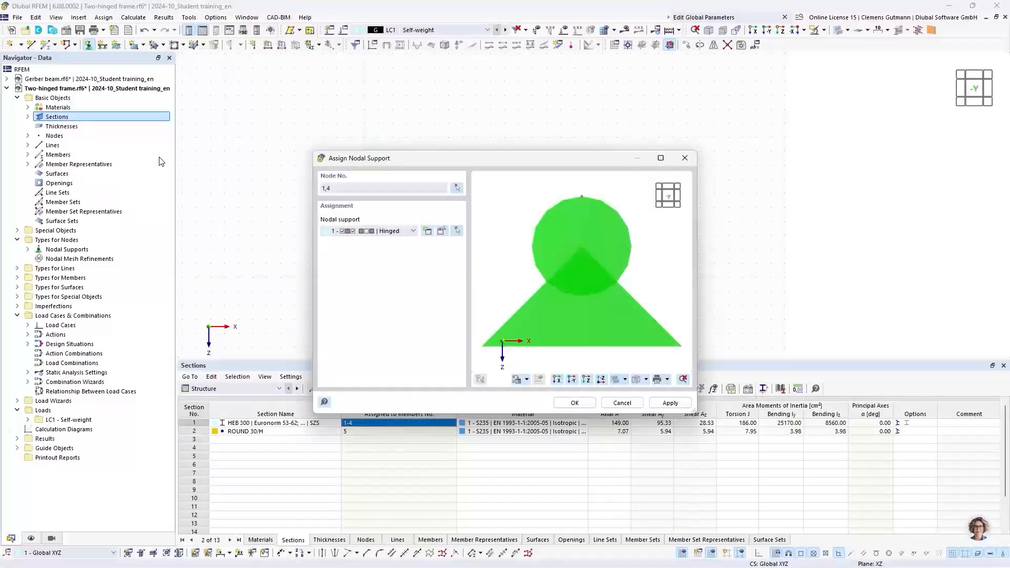
{"action": "left_click", "coordinate": [573, 404]}
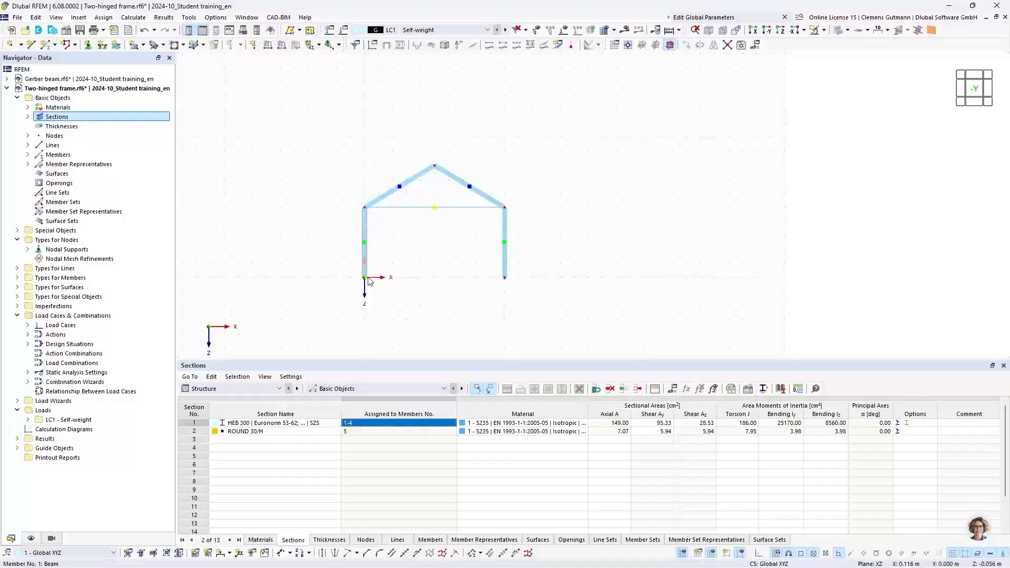
- Change the member type of the horizontal ROUND 30/H tie between the eaves to Tension
{"action": "double_click", "coordinate": [410, 210]}
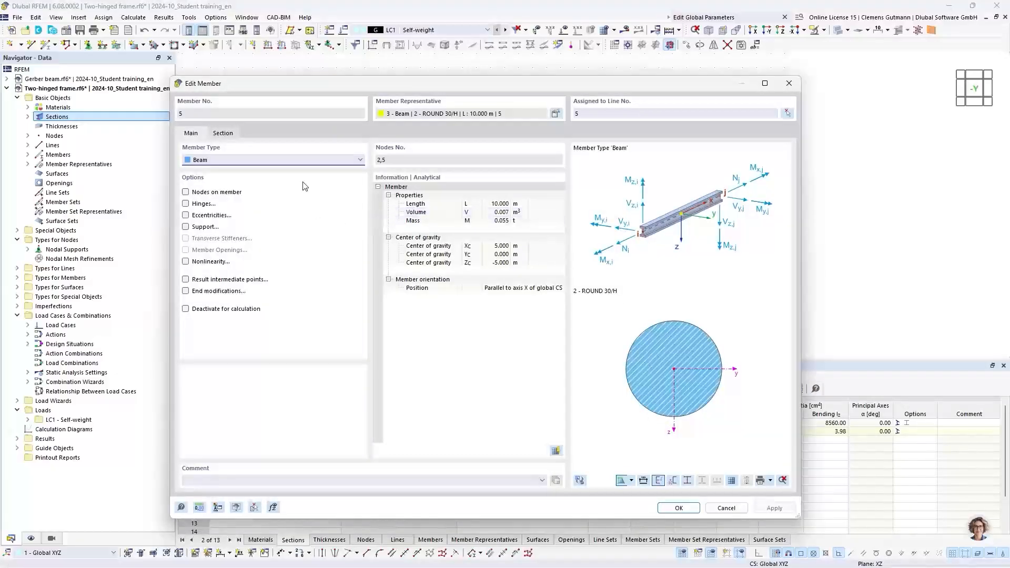
{"action": "left_click", "coordinate": [232, 161]}
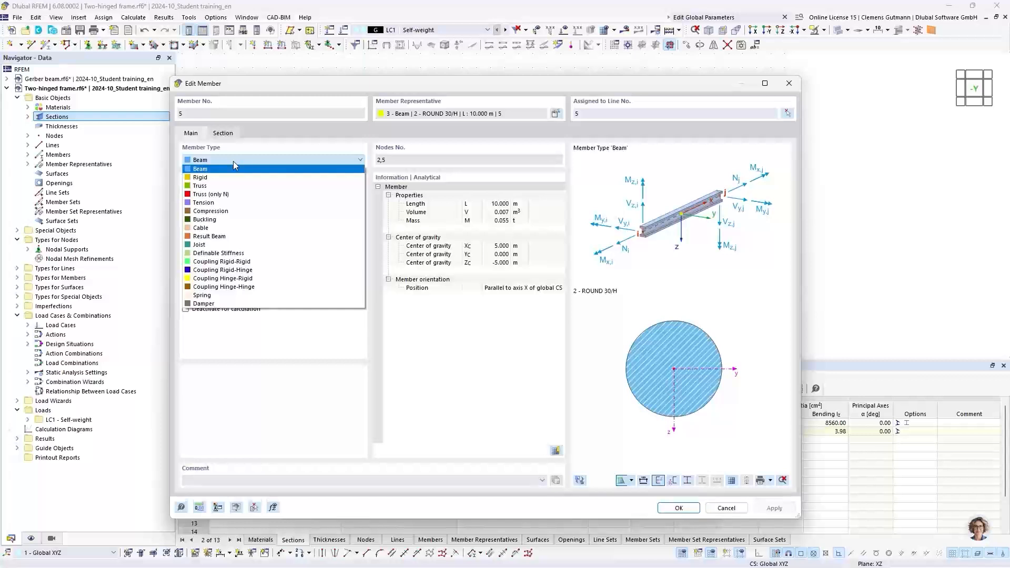
{"action": "left_click", "coordinate": [215, 203]}
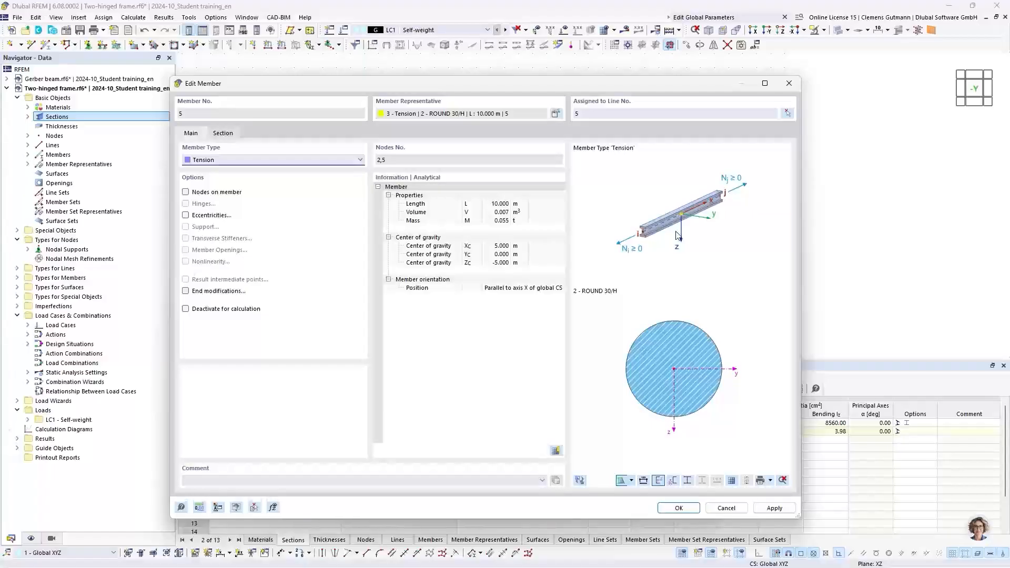
{"action": "left_click", "coordinate": [679, 508]}
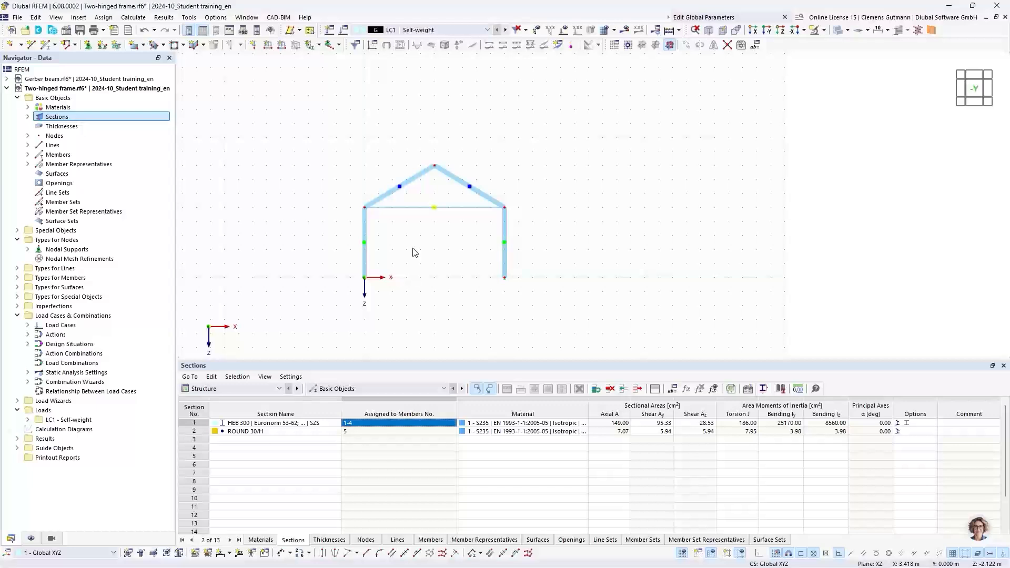
- Enlarge the display size of the nodal support symbols at the column bases
{"action": "scroll", "coordinate": [510, 279], "scroll_direction": "up", "scroll_amount": 1}
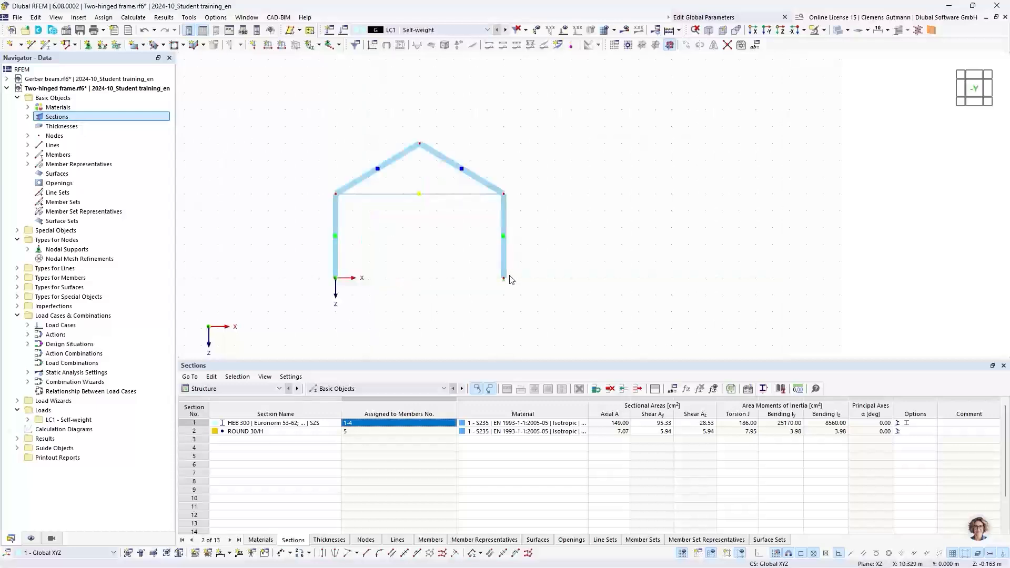
{"action": "scroll", "coordinate": [509, 279], "scroll_direction": "up", "scroll_amount": 8}
{"action": "right_click", "coordinate": [504, 284]}
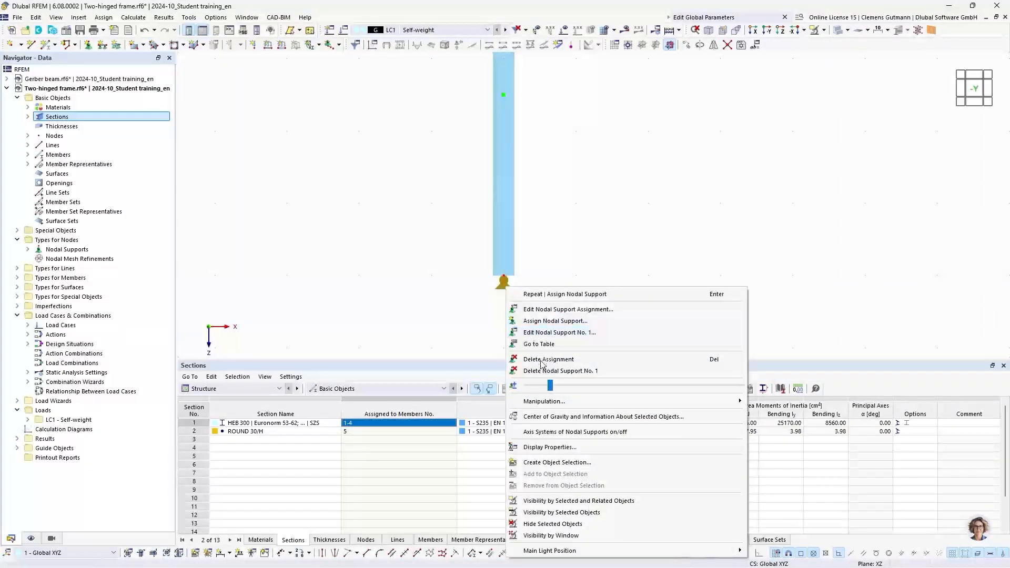
{"action": "left_click_drag", "start_coordinate": [551, 390], "coordinate": [668, 389]}
{"action": "scroll", "coordinate": [667, 270], "scroll_direction": "down", "scroll_amount": 8}
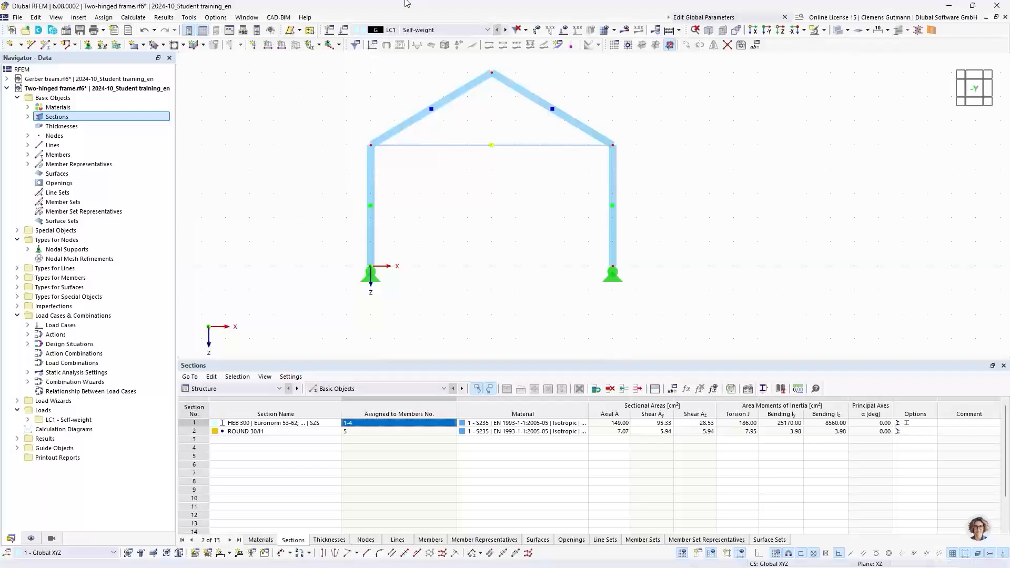
- Turn load case LC1 into "Snow" with self-weight deactivated and action category Snow/Ice loads - H <= 1000 m
{"action": "left_click", "coordinate": [344, 30]}
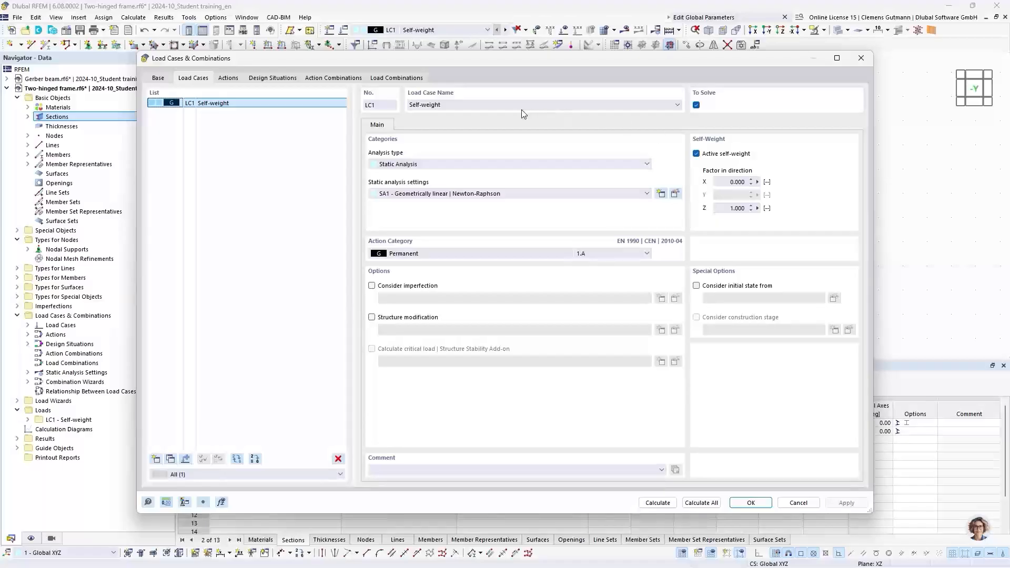
{"action": "left_click", "coordinate": [521, 108]}
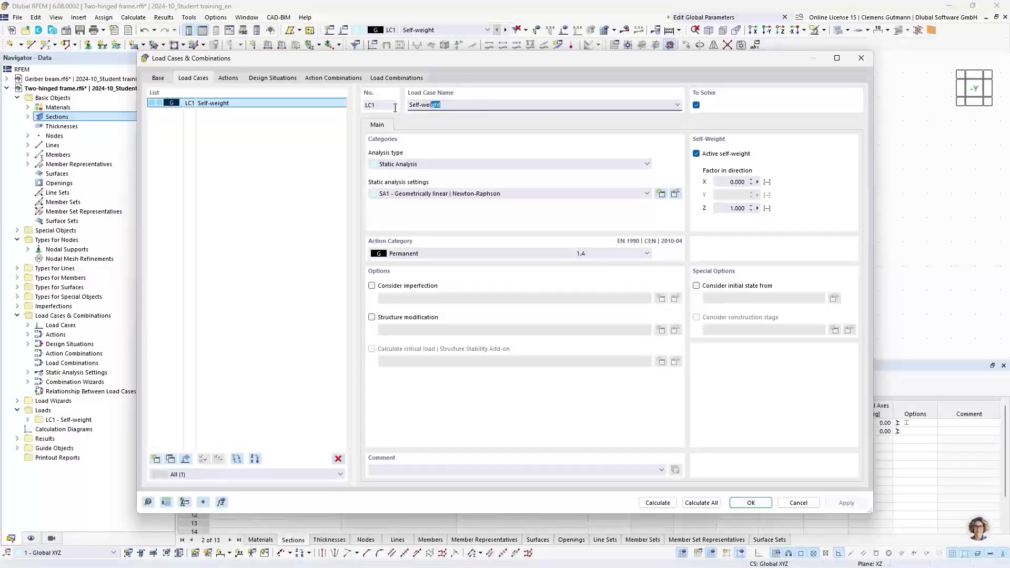
{"action": "left_click", "coordinate": [719, 156]}
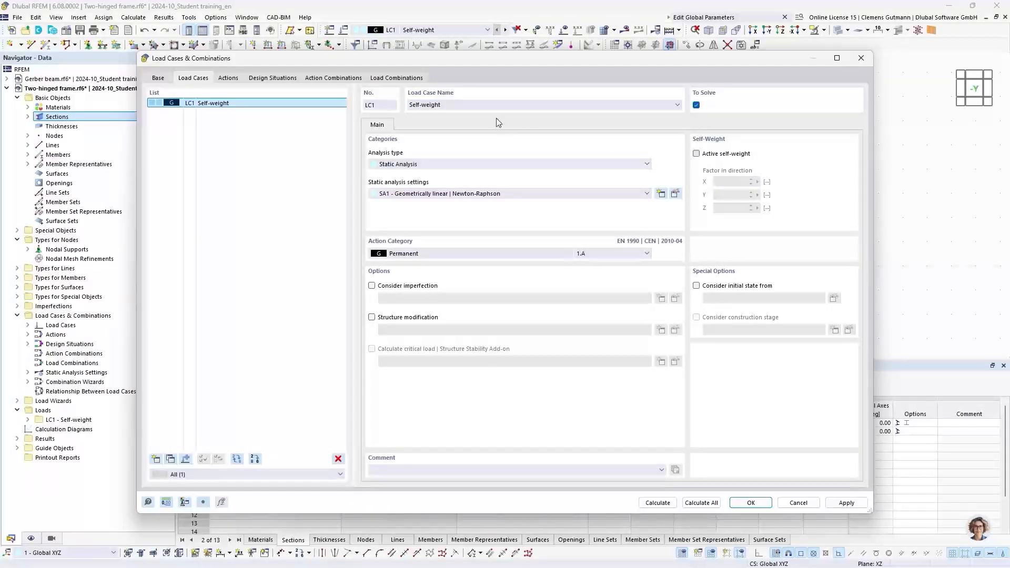
{"action": "left_click", "coordinate": [421, 104]}
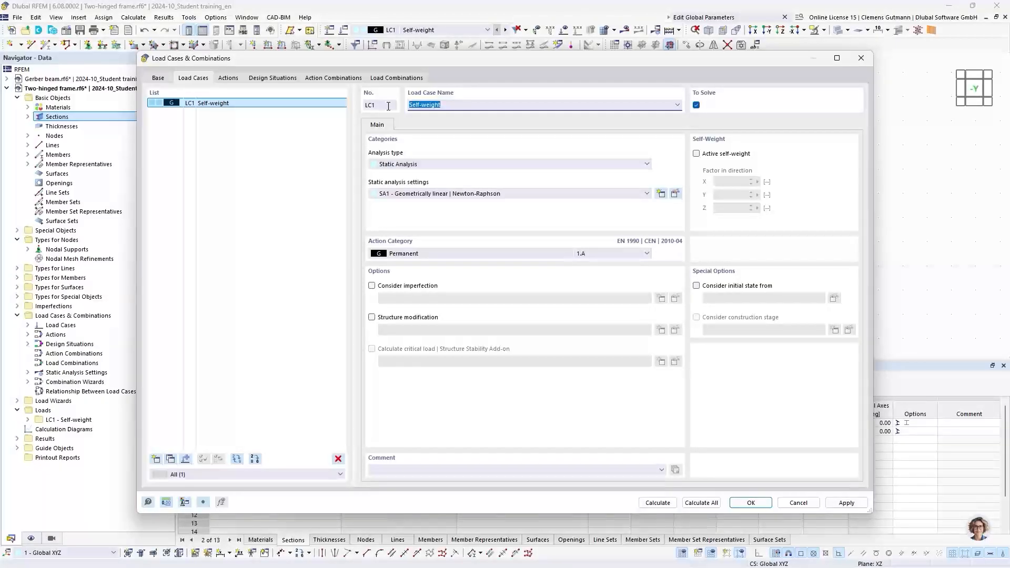
{"action": "type", "text": "Snow"}
{"action": "key", "text": "Tab"}
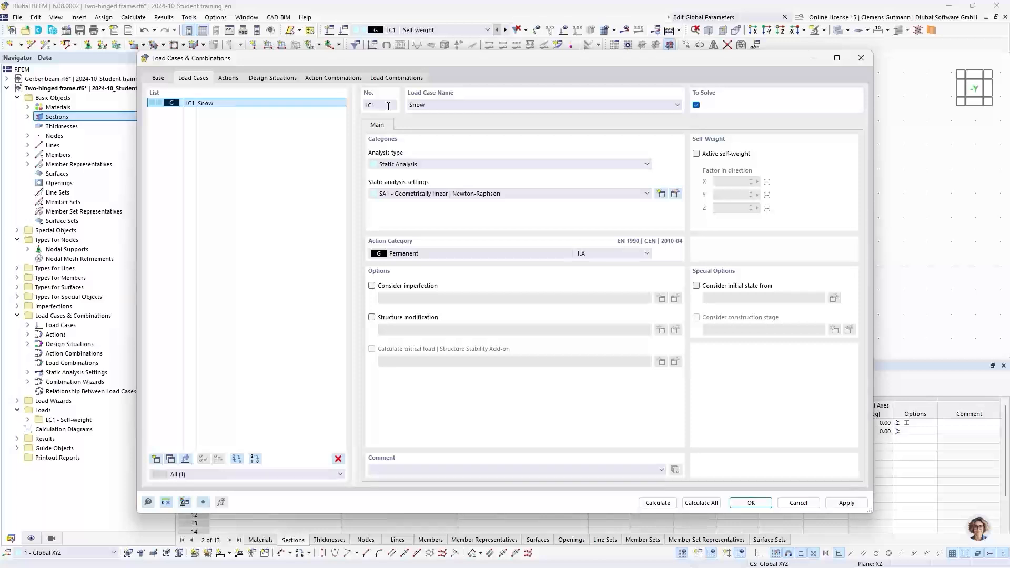
{"action": "left_click", "coordinate": [413, 254]}
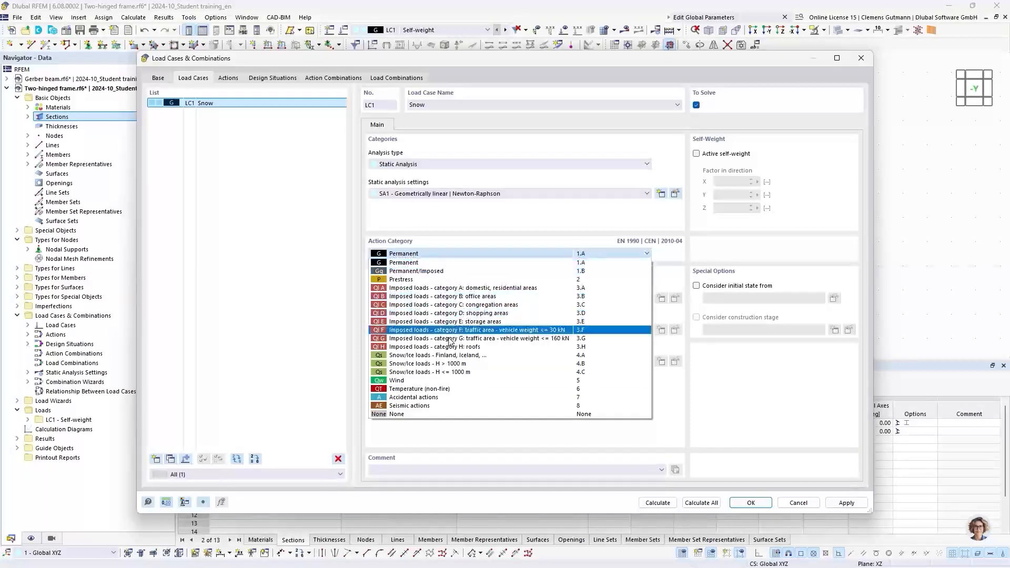
{"action": "left_click", "coordinate": [427, 373]}
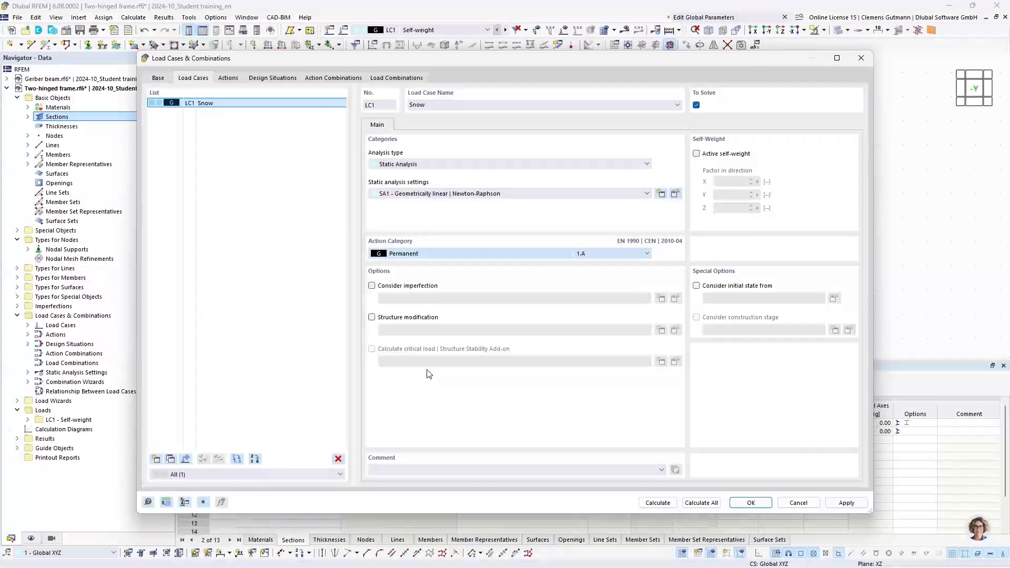
- Add load case LC2 named "Wind" with action category Wind
{"action": "left_click", "coordinate": [156, 459]}
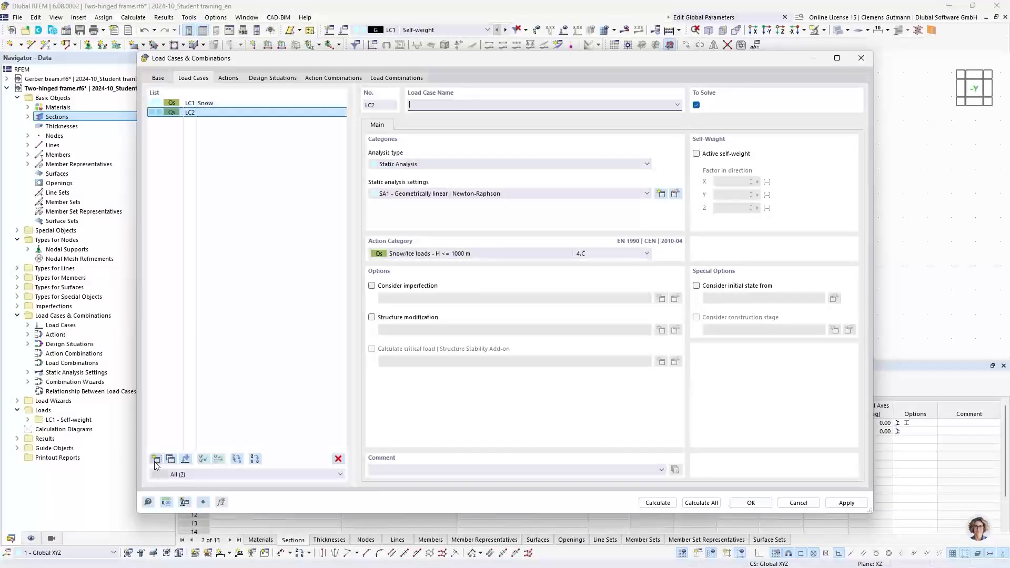
{"action": "left_click", "coordinate": [414, 255]}
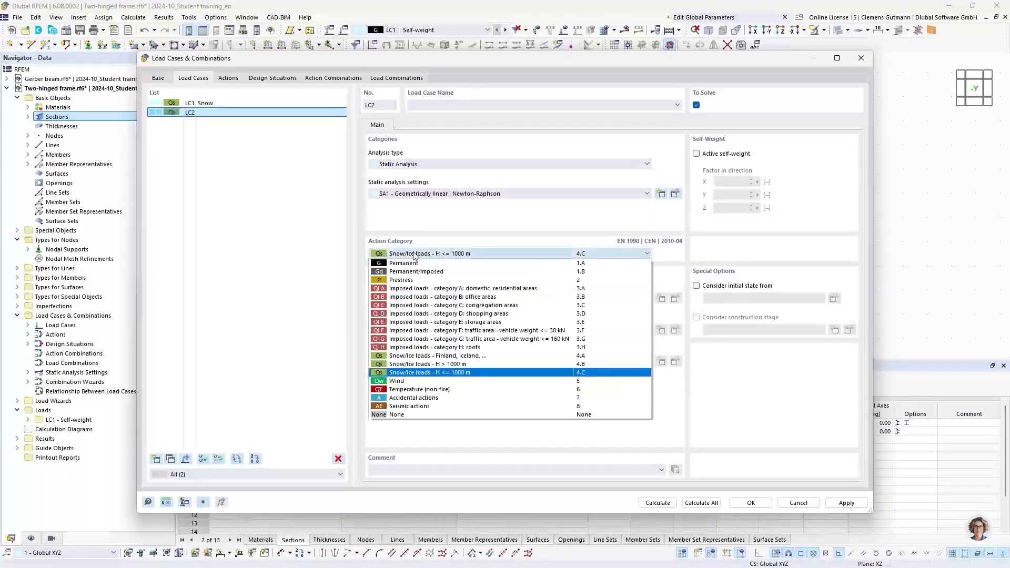
{"action": "left_click", "coordinate": [403, 381]}
{"action": "left_click", "coordinate": [420, 105]}
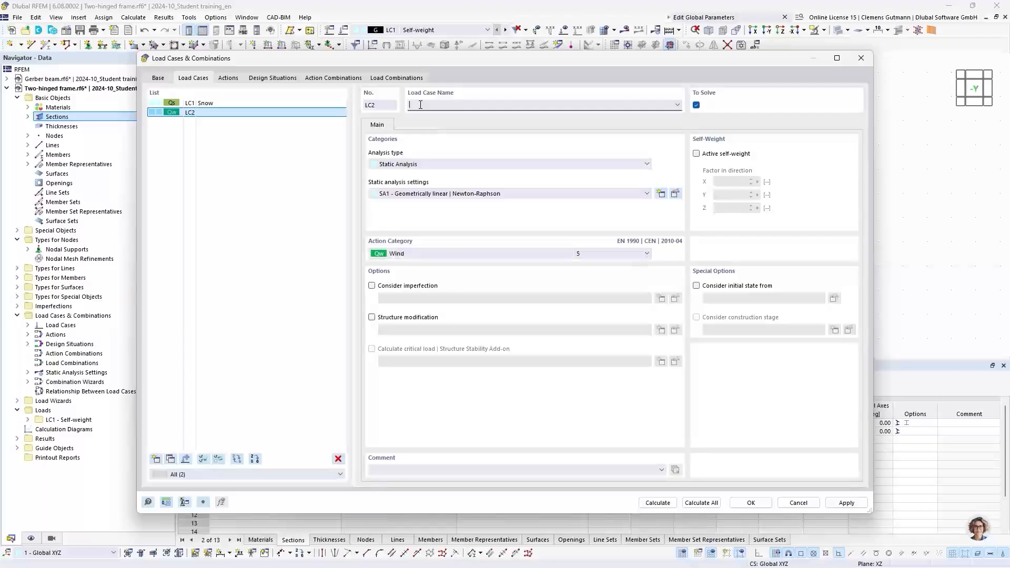
{"action": "type", "text": "Wind"}
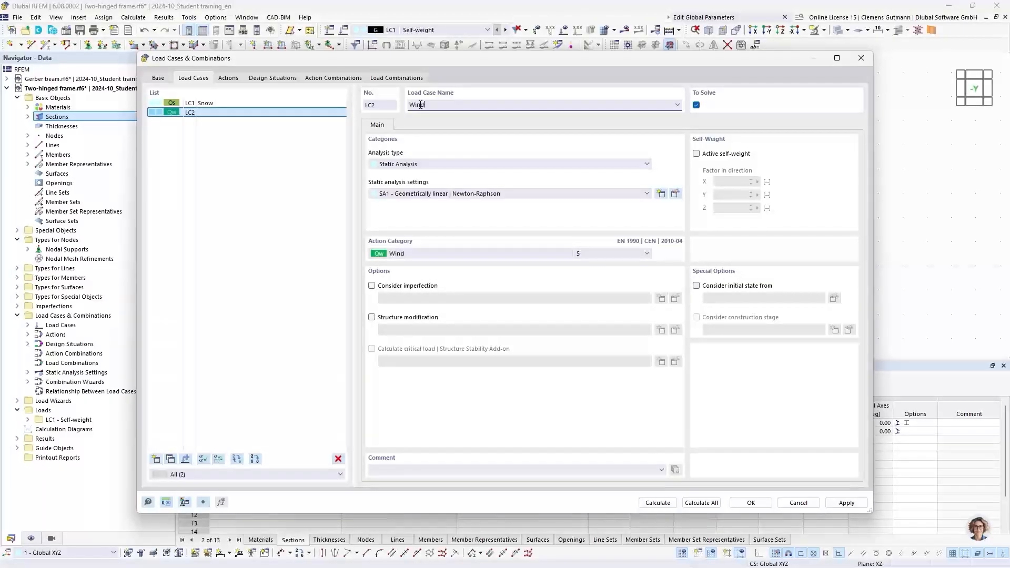
{"action": "key", "text": "Tab"}
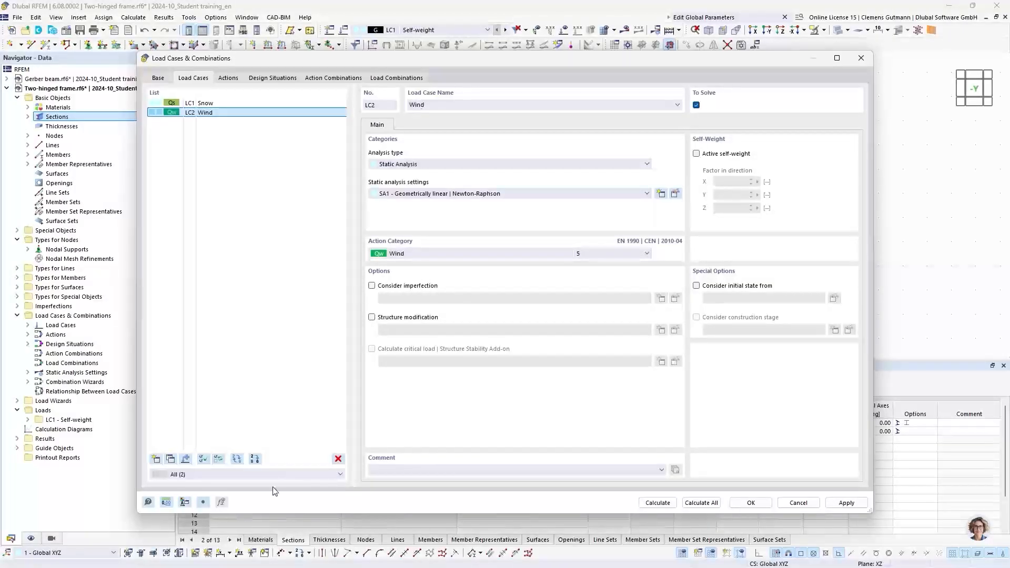
- Add load case LC3 named "Temperature" with action category Temperature (non-fire)
{"action": "left_click", "coordinate": [156, 458]}
{"action": "left_click", "coordinate": [396, 254]}
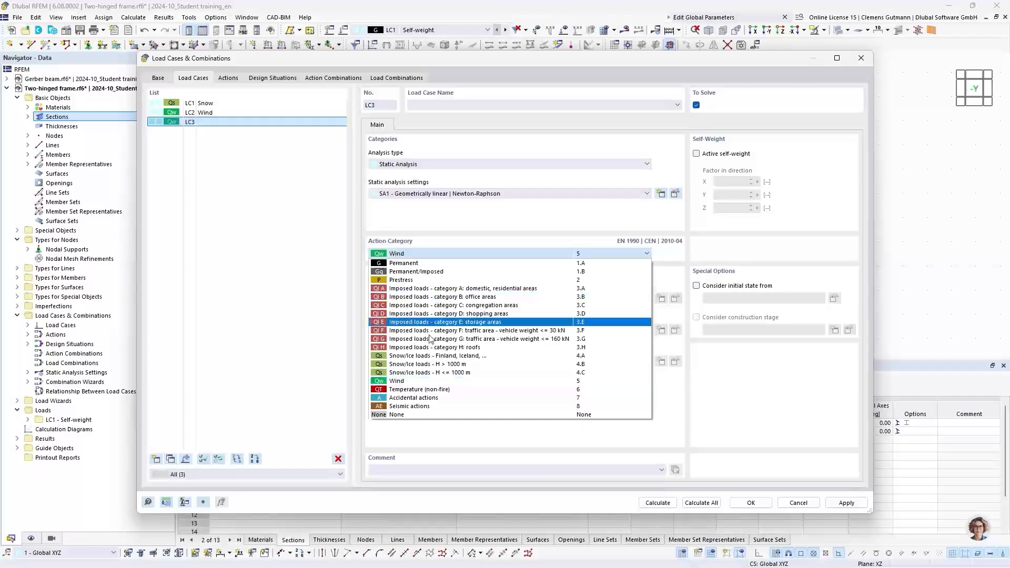
{"action": "left_click", "coordinate": [424, 391]}
{"action": "left_click", "coordinate": [437, 107]}
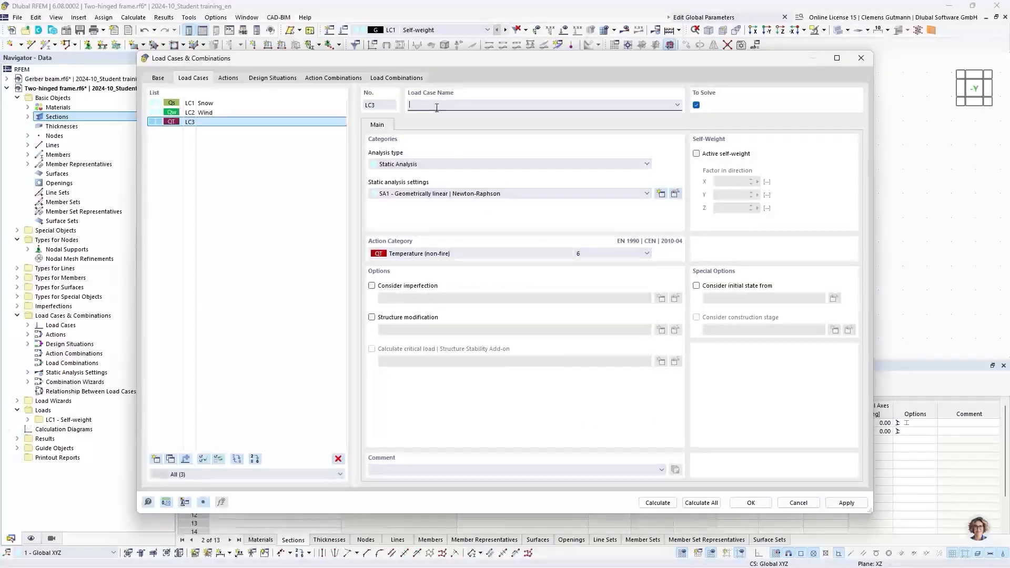
{"action": "type", "text": "Temperatu"}
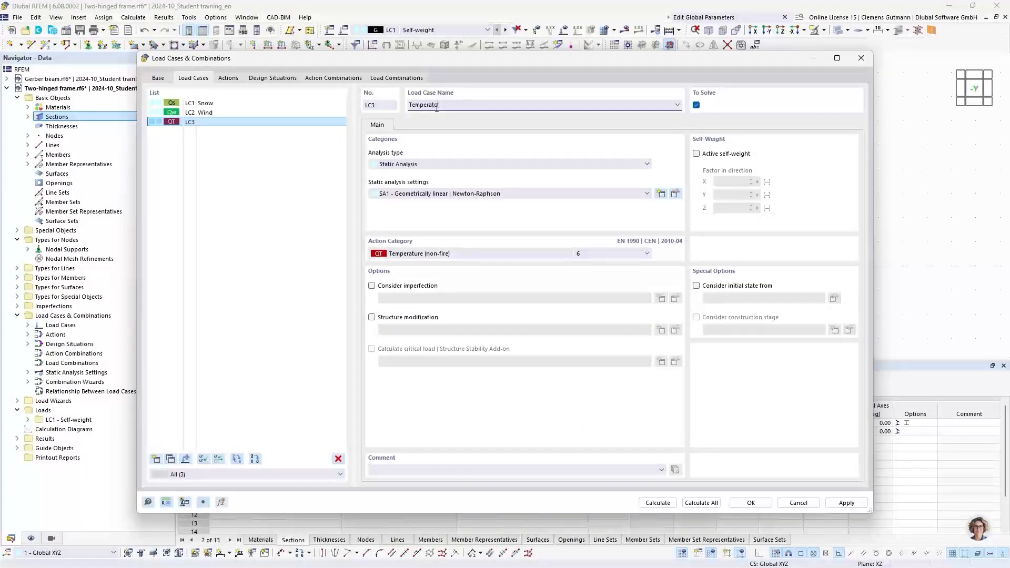
{"action": "type", "text": "re"}
{"action": "left_click", "coordinate": [506, 154]}
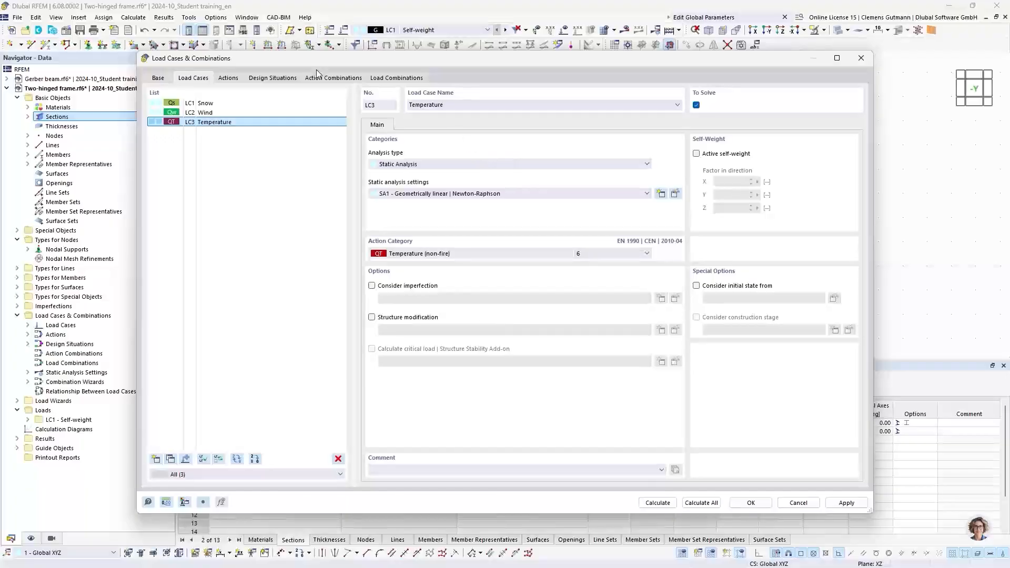
- Review the generated actions, design situations and action combinations, including the details of combination AC25
{"action": "left_click", "coordinate": [228, 78]}
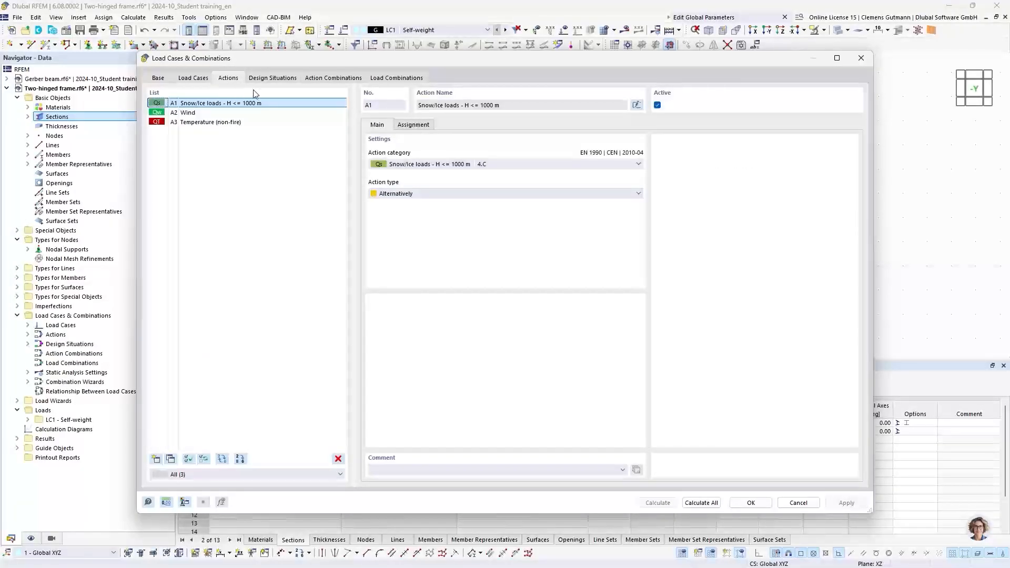
{"action": "left_click", "coordinate": [269, 79]}
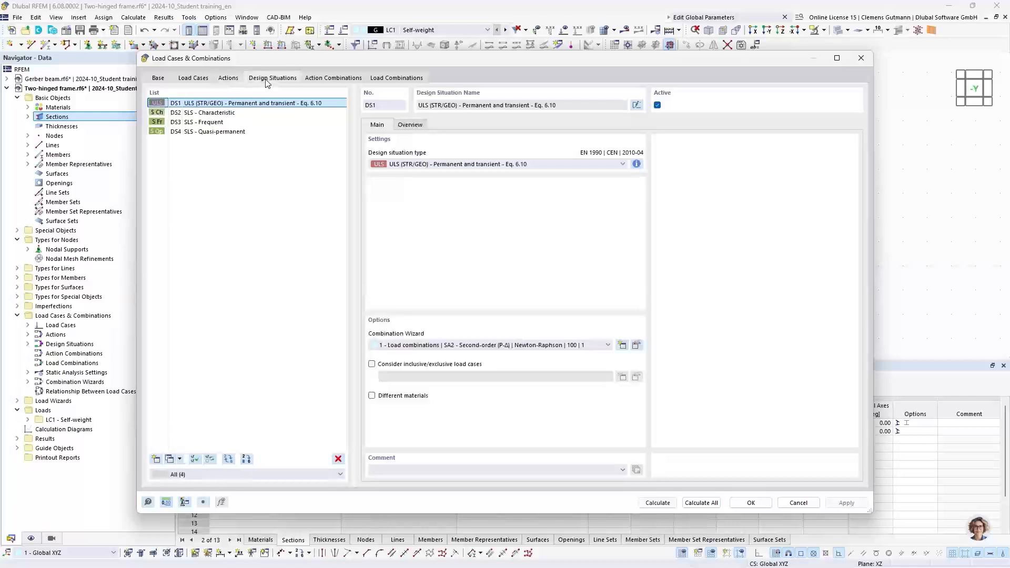
{"action": "left_click", "coordinate": [338, 80]}
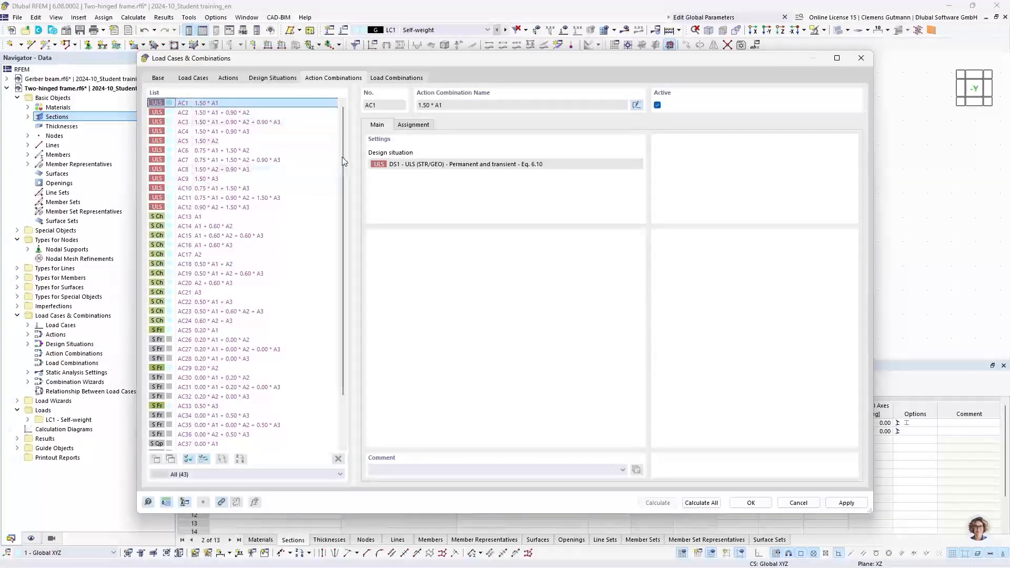
{"action": "scroll", "coordinate": [346, 156], "scroll_direction": "down", "scroll_amount": 2}
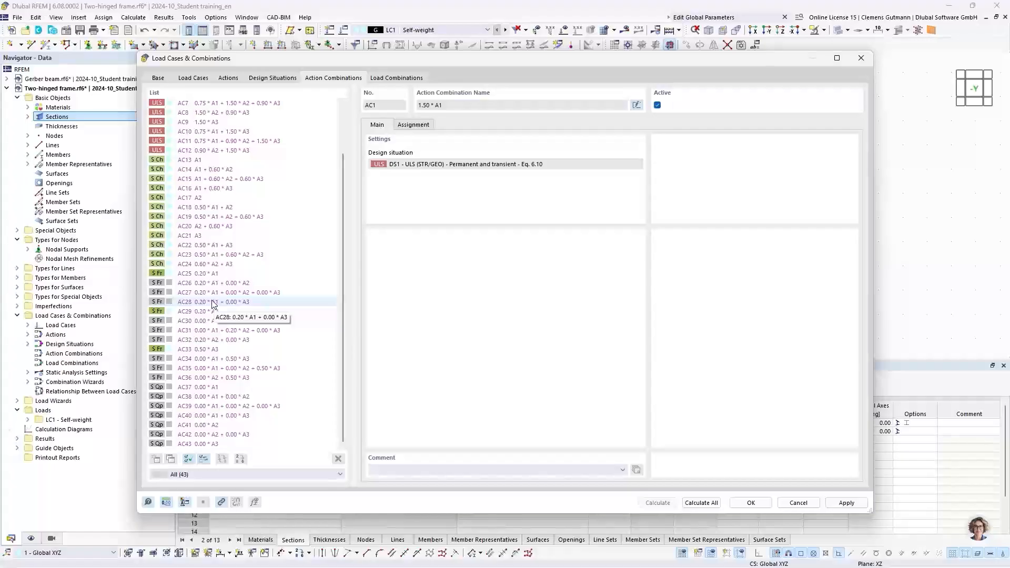
{"action": "left_click", "coordinate": [177, 275]}
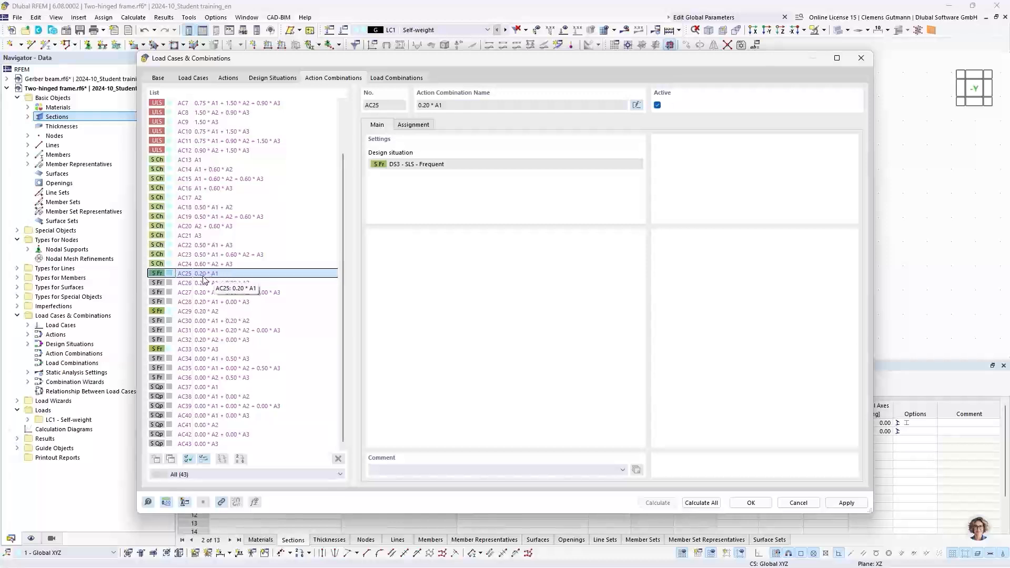
- Examine action combinations AC26 to AC28 and compare the action combination list with the generated load combinations
{"action": "left_click", "coordinate": [177, 283]}
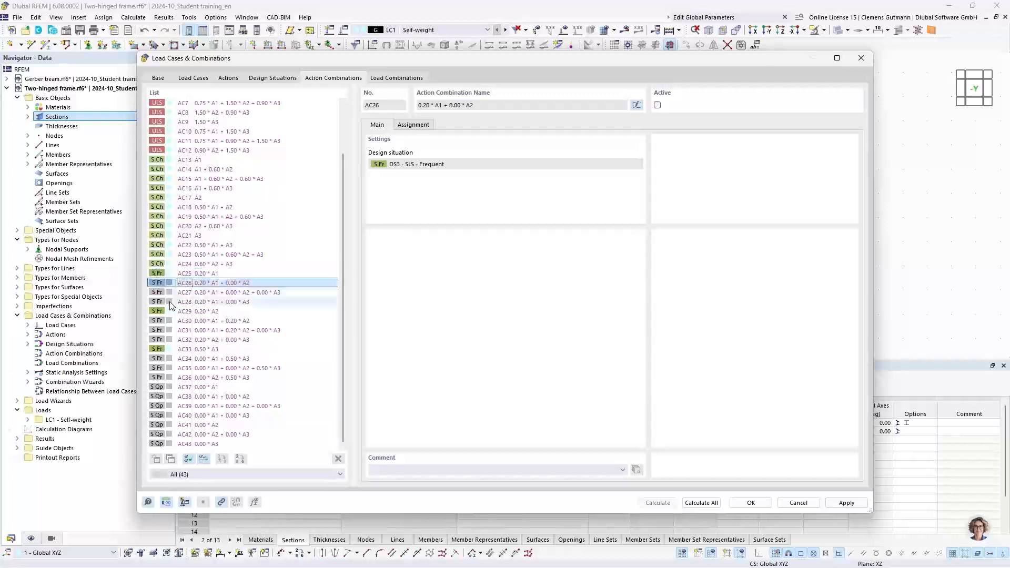
{"action": "left_click", "coordinate": [179, 297]}
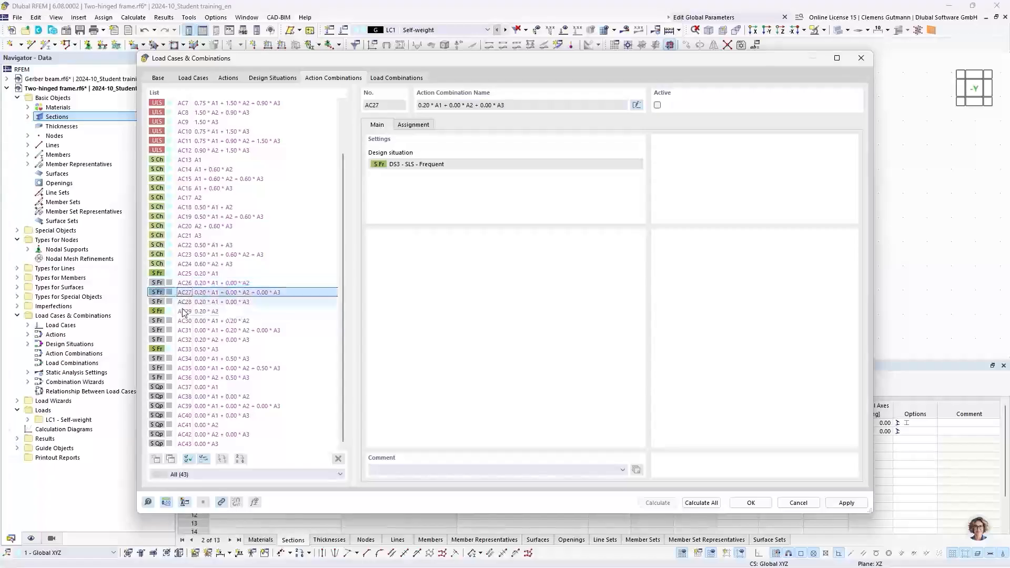
{"action": "left_click", "coordinate": [182, 303]}
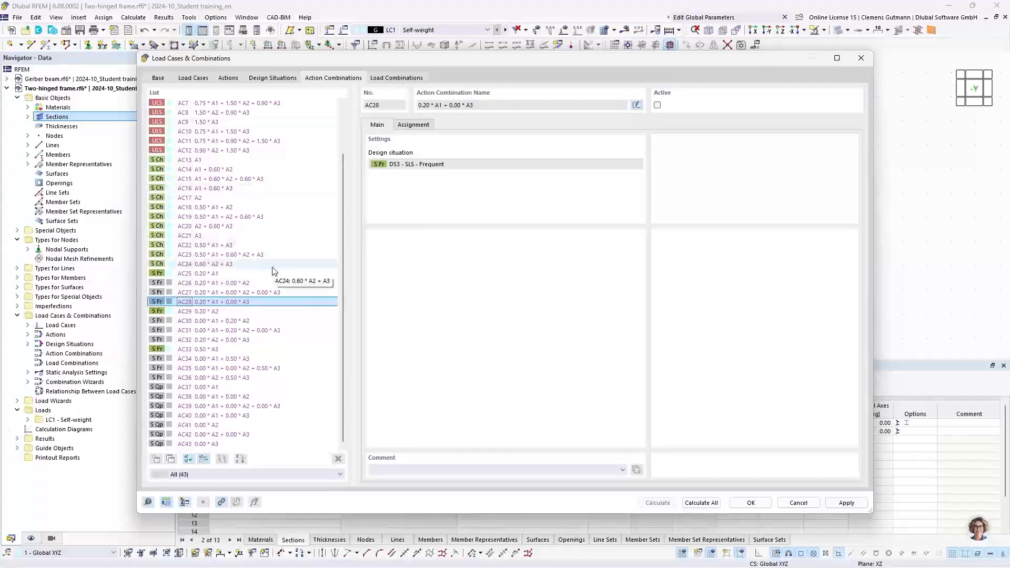
{"action": "scroll", "coordinate": [272, 264], "scroll_direction": "up", "scroll_amount": 2}
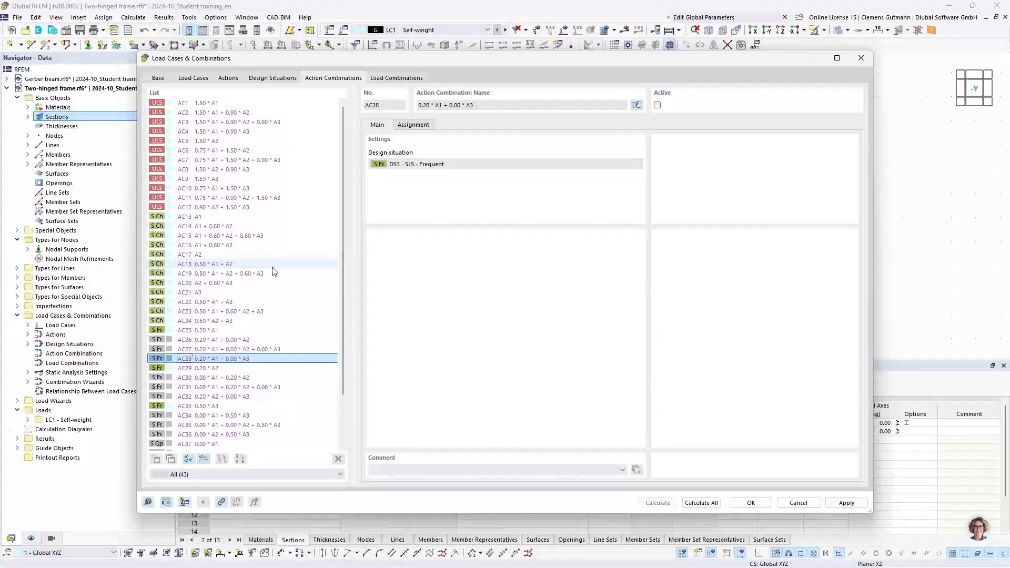
{"action": "left_click", "coordinate": [396, 79]}
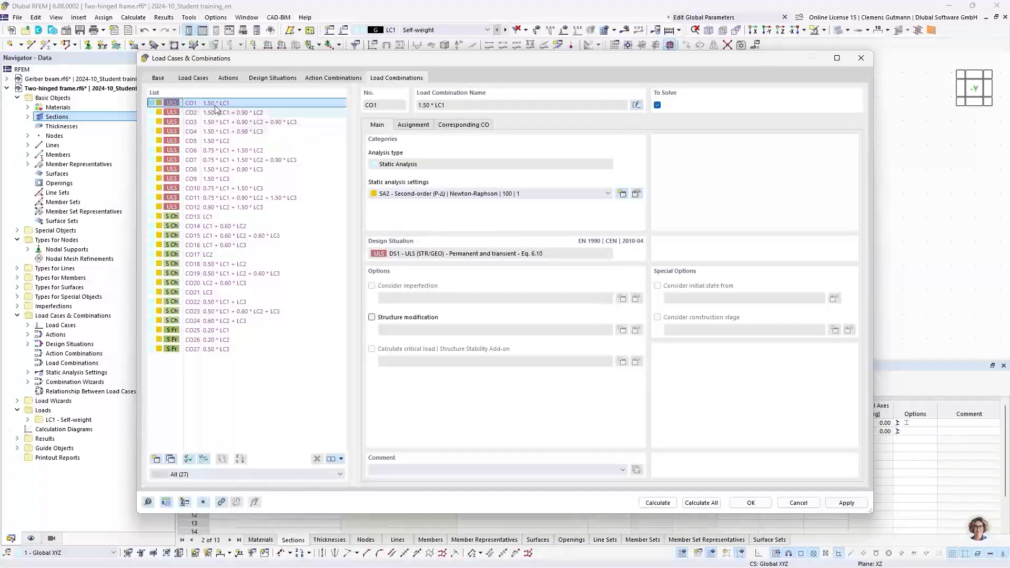
{"action": "left_click", "coordinate": [334, 78]}
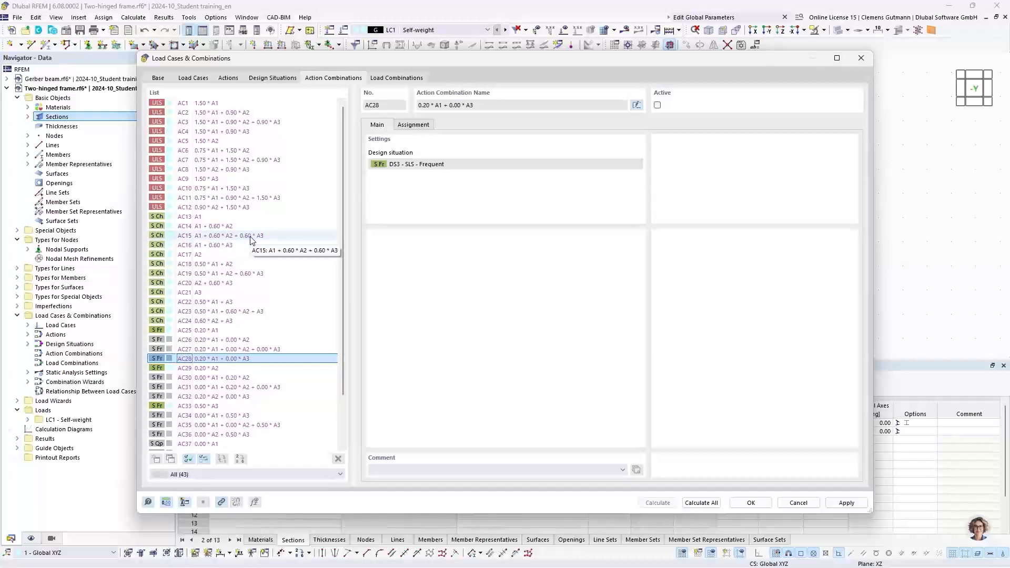
{"action": "left_click", "coordinate": [394, 79]}
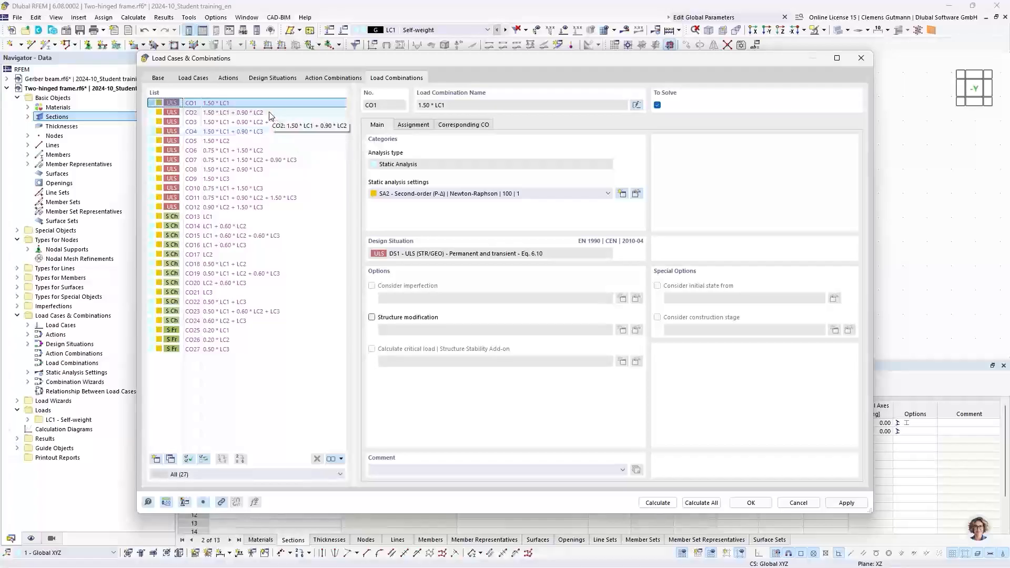
- Examine the factors and leading actions assigned in load combinations CO12, CO3, CO7 and CO11, and accept the load case and combination definitions
{"action": "left_click", "coordinate": [238, 208]}
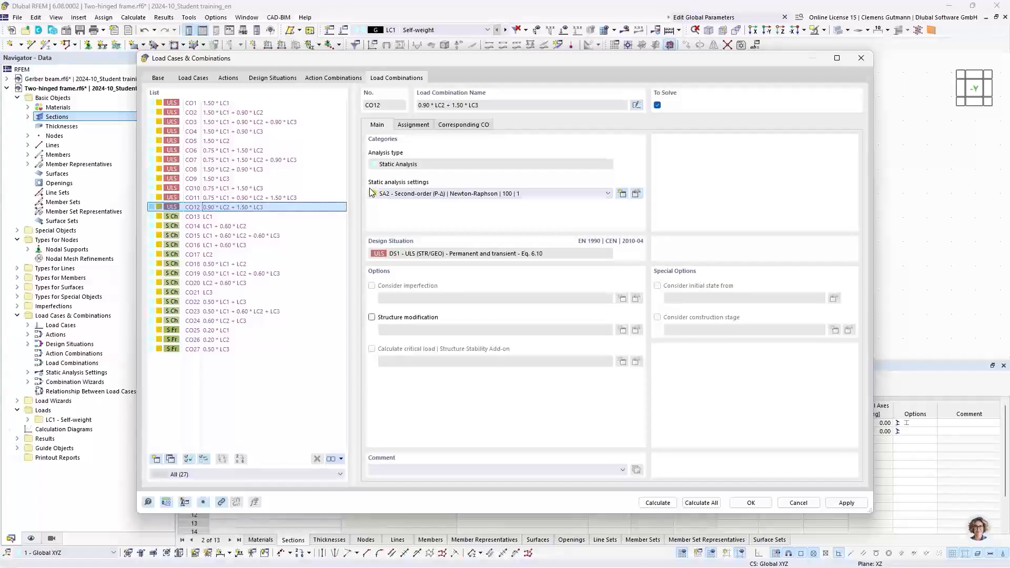
{"action": "left_click", "coordinate": [413, 125]}
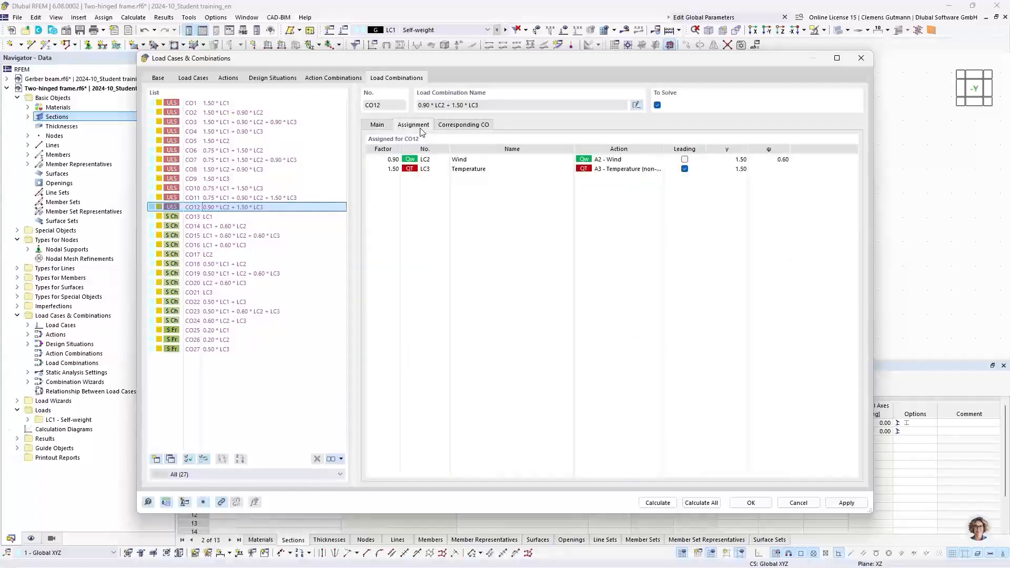
{"action": "left_click", "coordinate": [253, 122]}
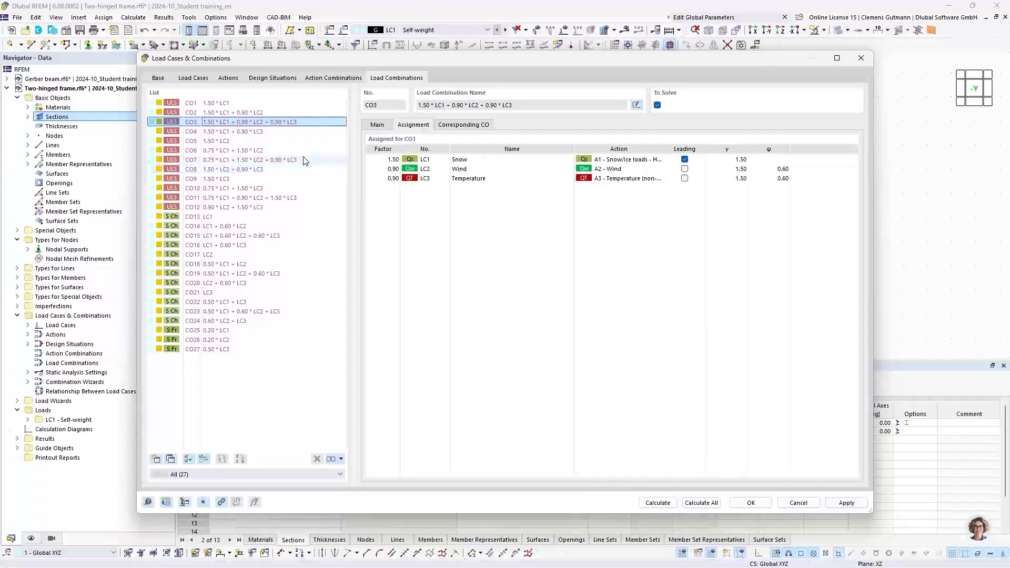
{"action": "left_click", "coordinate": [288, 199]}
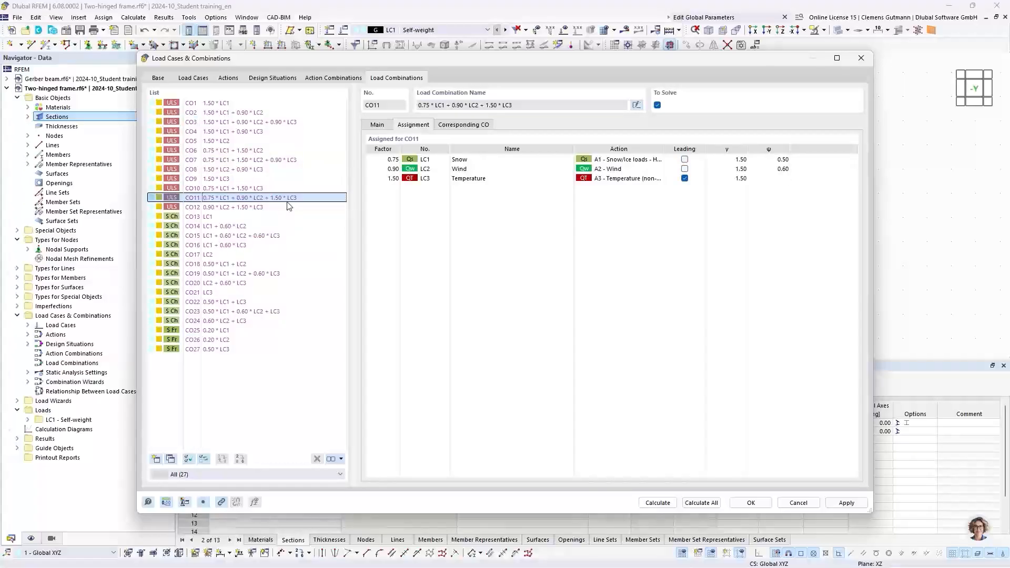
{"action": "left_click", "coordinate": [286, 161]}
{"action": "left_click", "coordinate": [288, 123]}
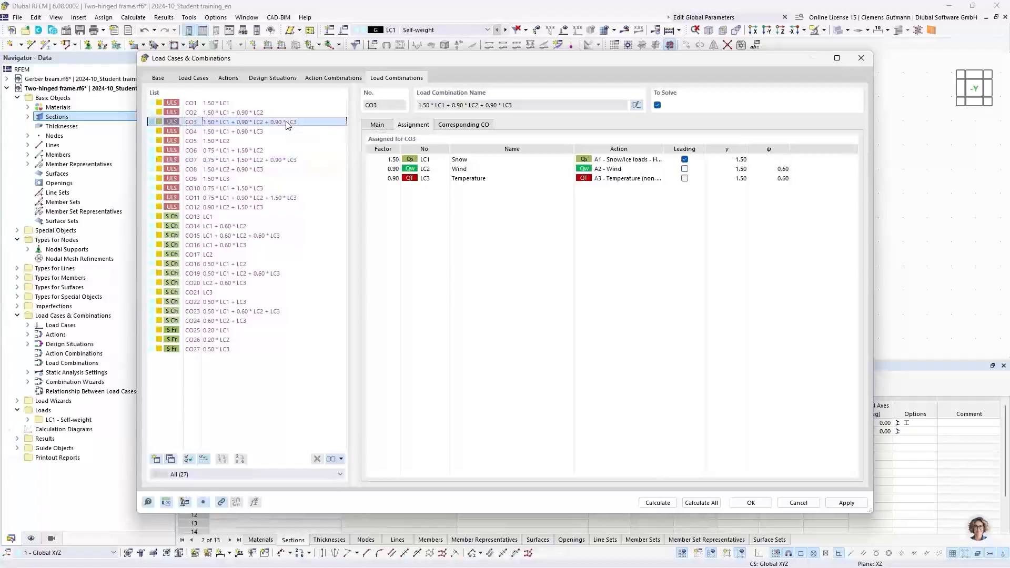
{"action": "left_click", "coordinate": [289, 160]}
{"action": "left_click", "coordinate": [297, 198]}
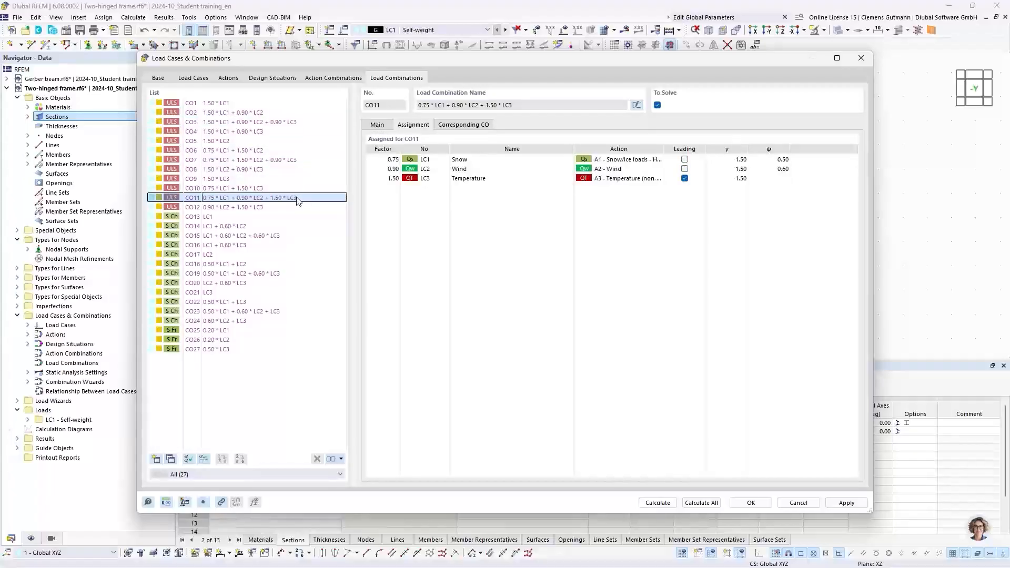
{"action": "left_click", "coordinate": [290, 160]}
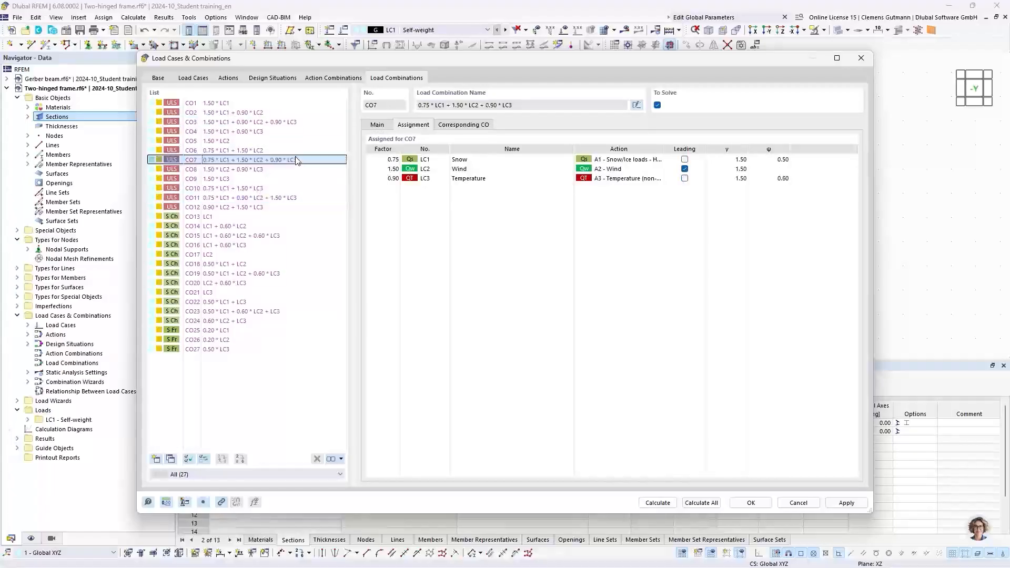
{"action": "left_click", "coordinate": [294, 124]}
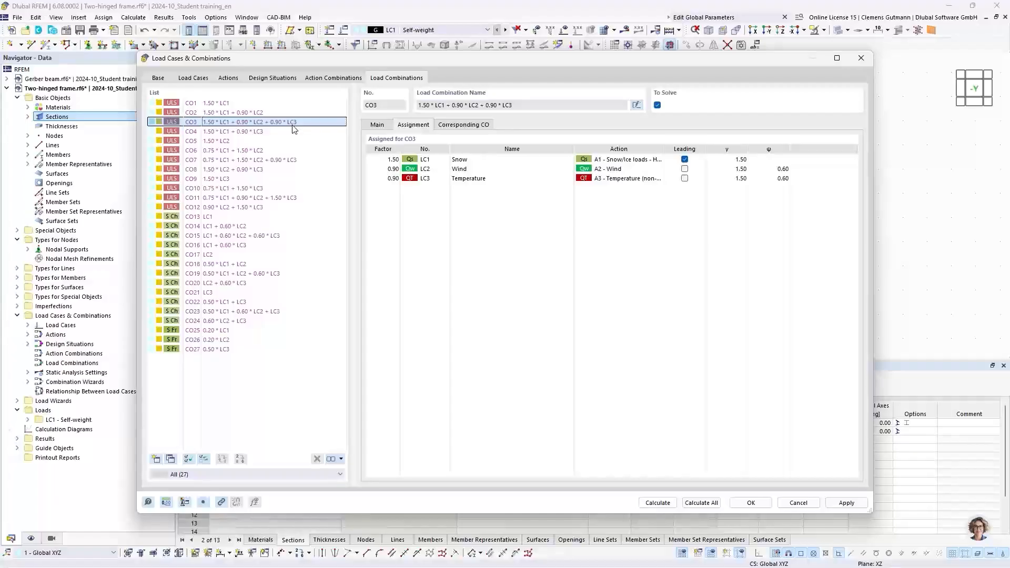
{"action": "left_click", "coordinate": [750, 503]}
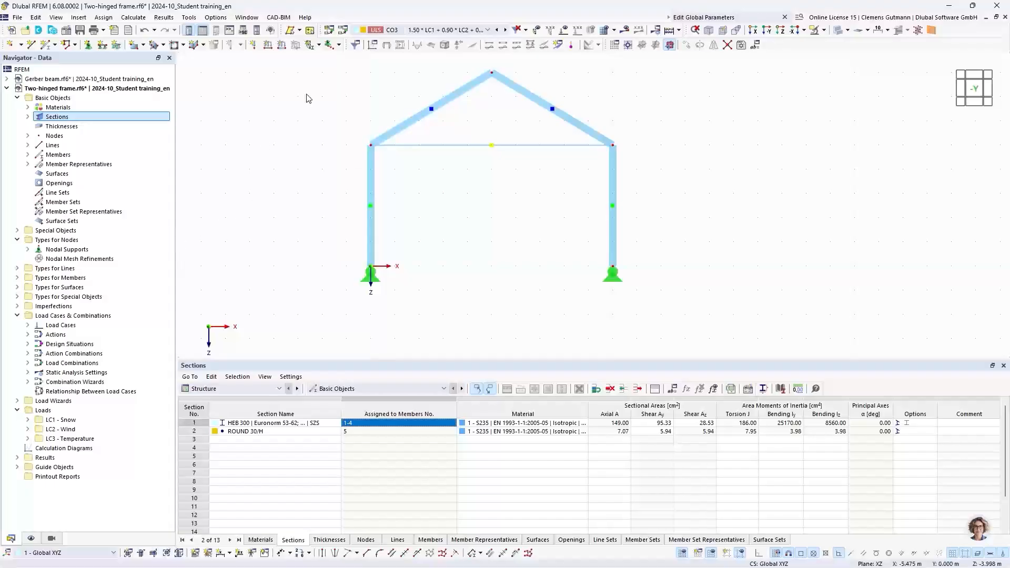
- Define a uniform member force of 1 kN/m in load case LC1 - Snow and assign it to the two rafters, members 2 and 4
{"action": "left_click", "coordinate": [280, 46]}
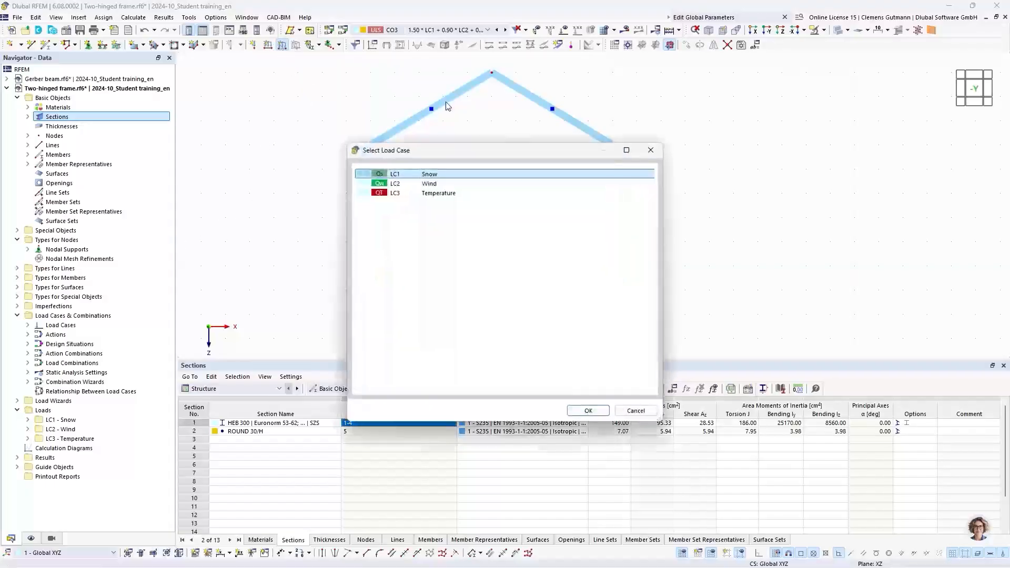
{"action": "left_click", "coordinate": [586, 410]}
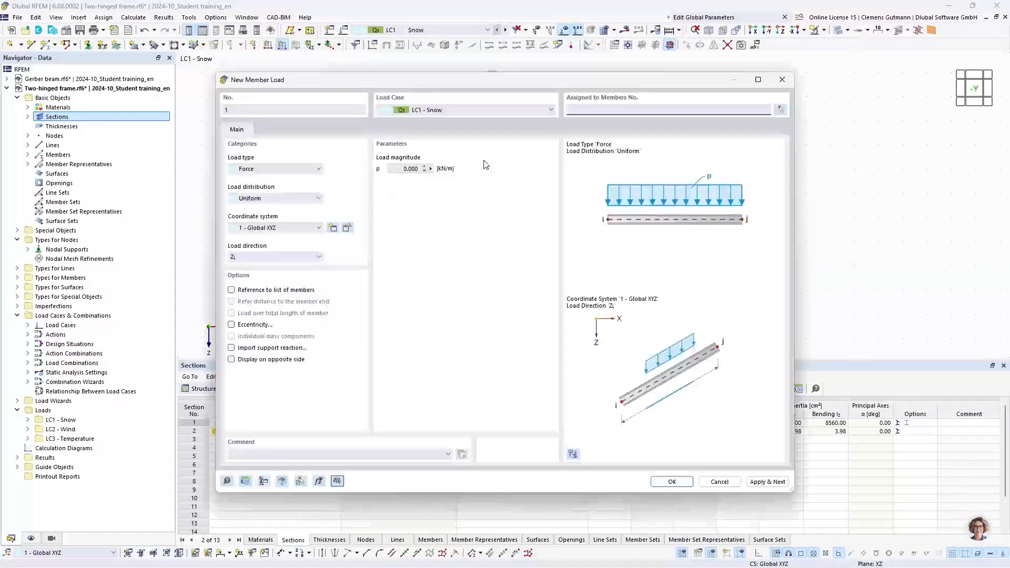
{"action": "left_click", "coordinate": [432, 168]}
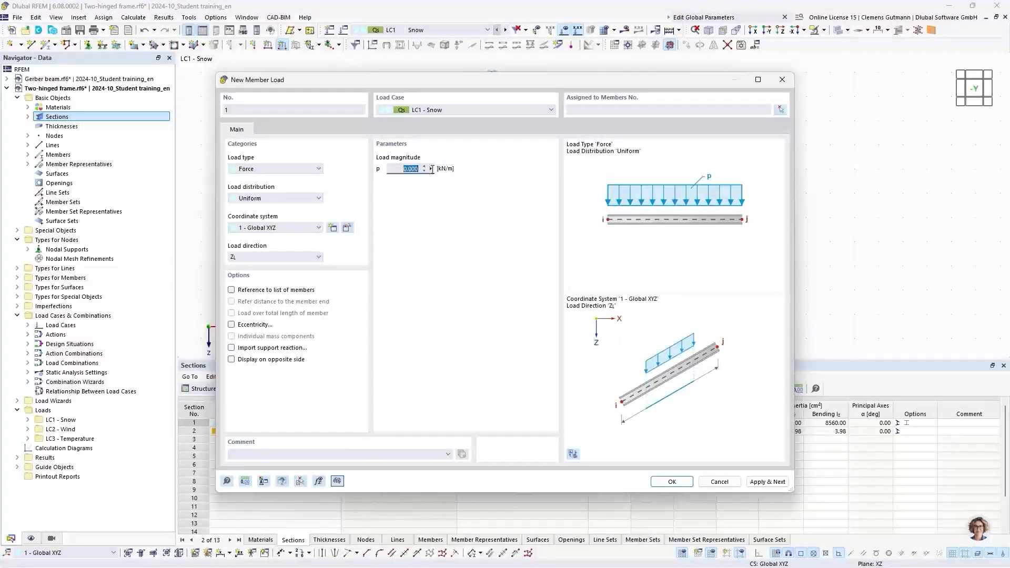
{"action": "type", "text": "1"}
{"action": "key", "text": "Tab"}
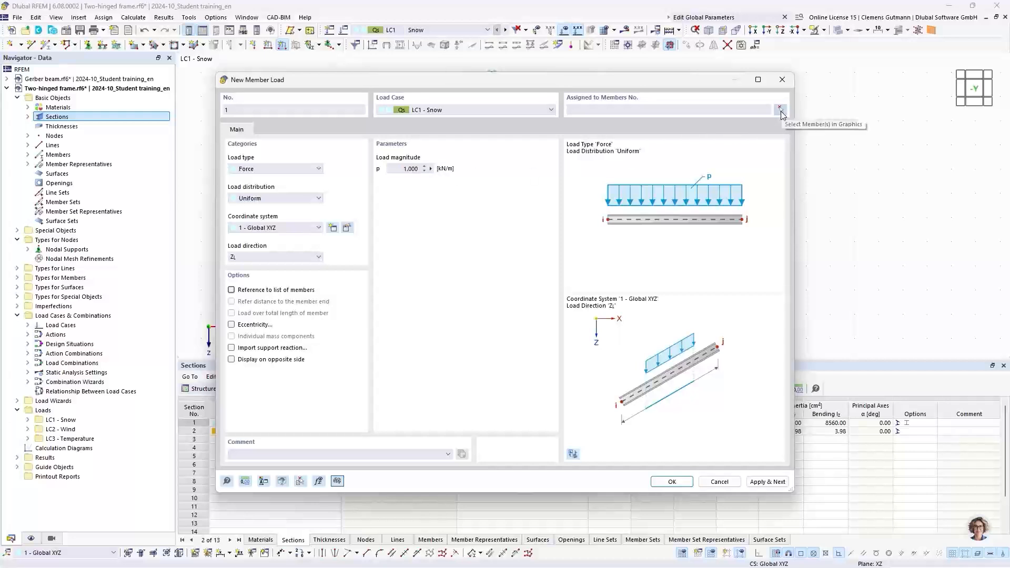
{"action": "left_click", "coordinate": [780, 110]}
{"action": "middle_click_drag", "start_coordinate": [502, 131], "coordinate": [404, 225]}
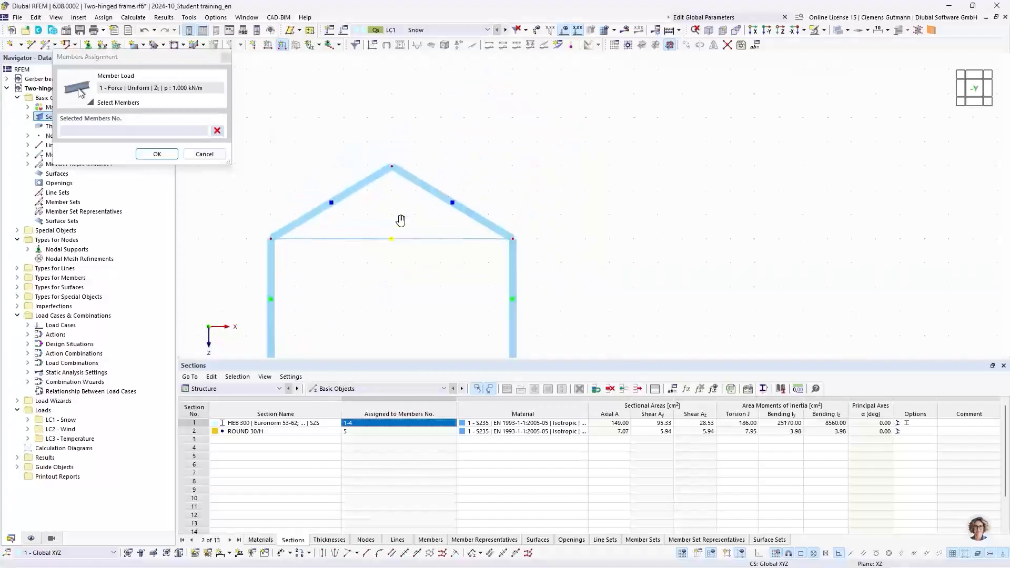
{"action": "left_click_drag", "start_coordinate": [439, 132], "coordinate": [352, 195]}
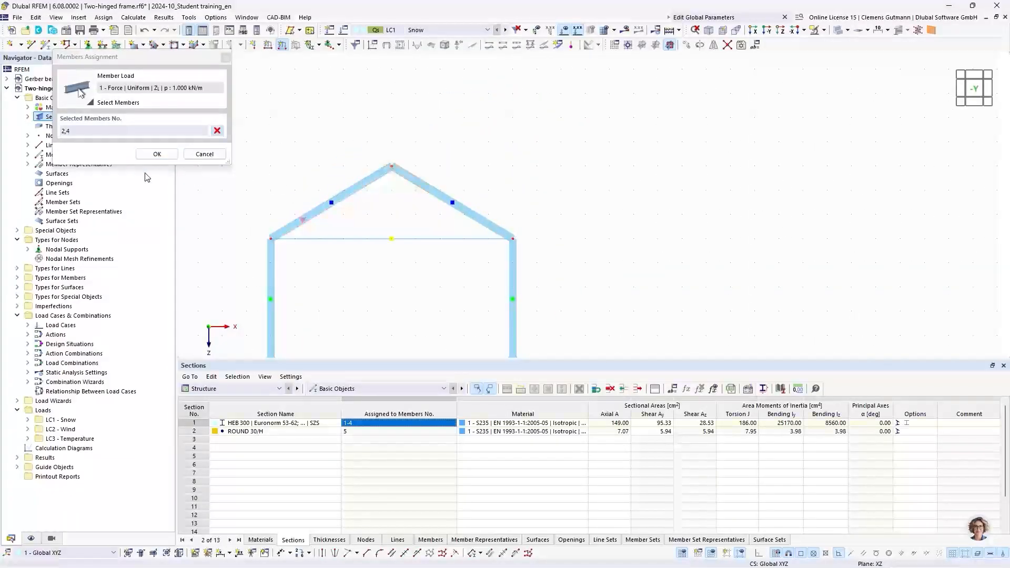
{"action": "left_click", "coordinate": [157, 154]}
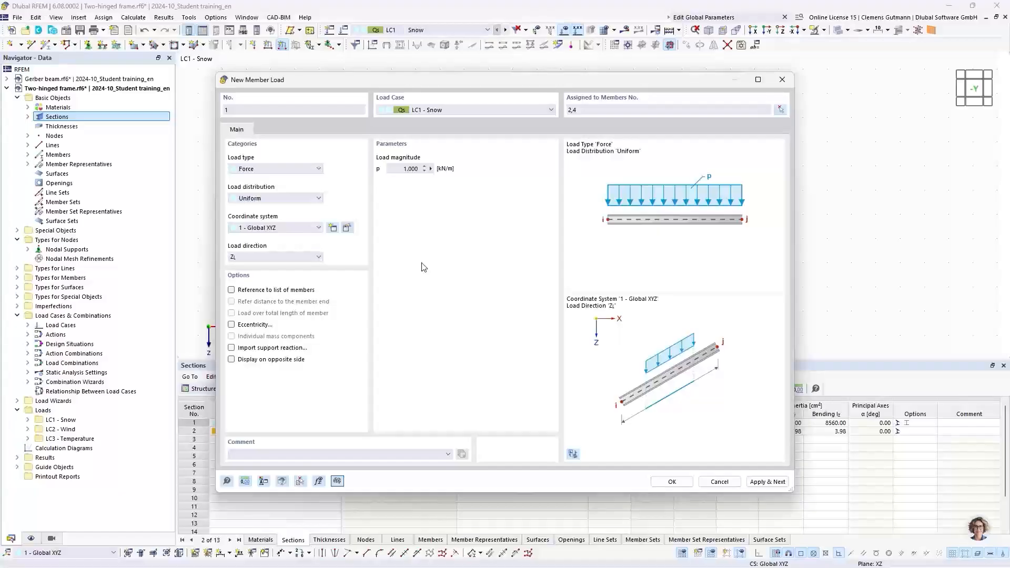
- Set the snow load direction to global Z on projected length and apply the load
{"action": "left_click", "coordinate": [309, 258]}
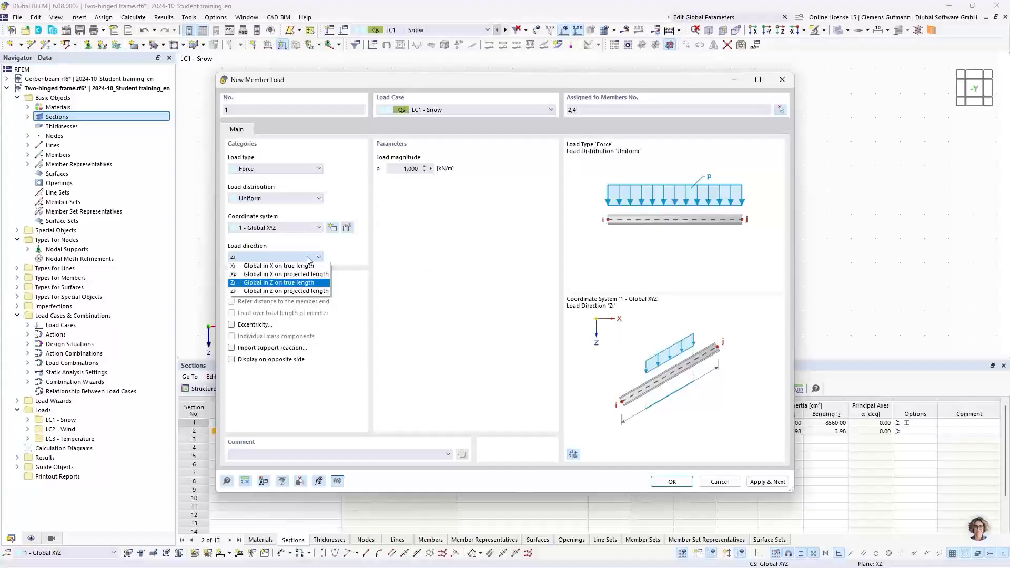
{"action": "left_click", "coordinate": [265, 292]}
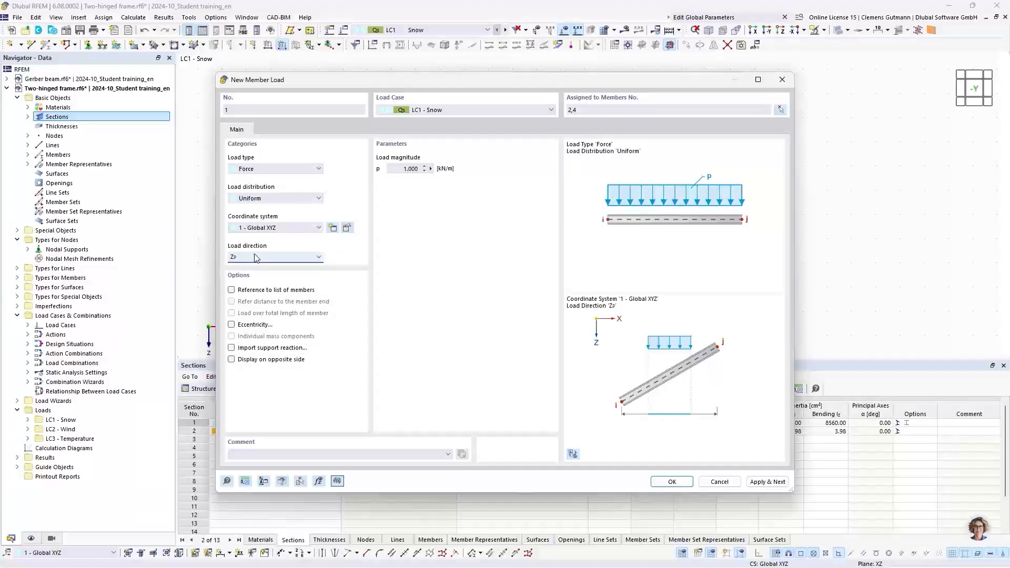
{"action": "left_click", "coordinate": [769, 482]}
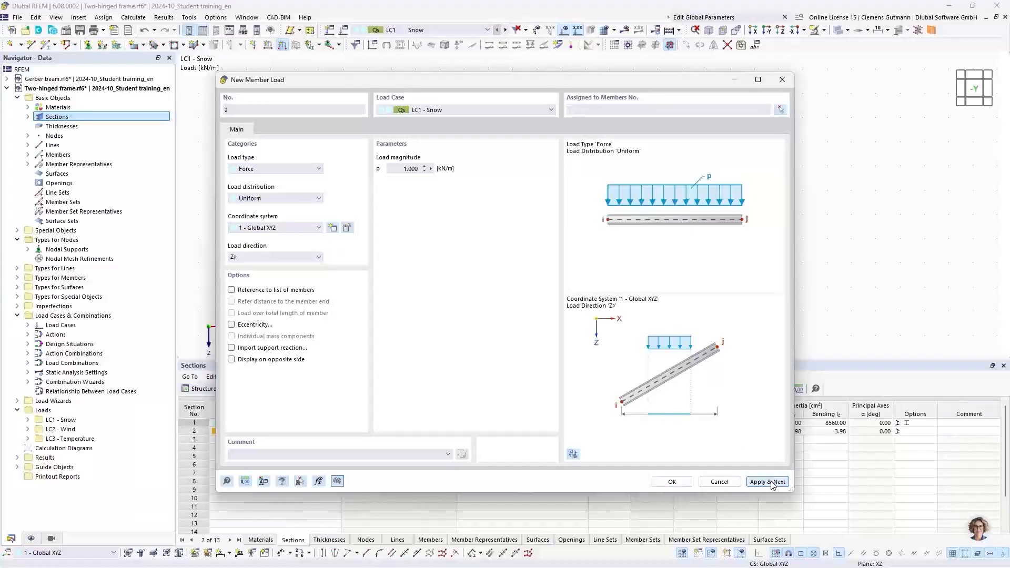
- Set the new member load's load case to LC2 - Wind and assign it to both columns and both rafters, members 1-4
{"action": "left_click", "coordinate": [453, 112]}
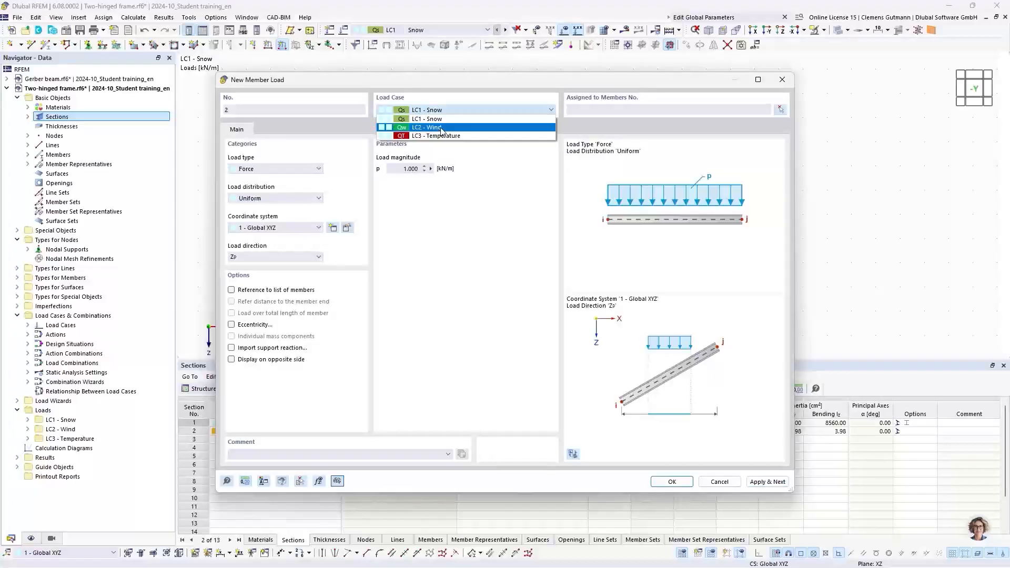
{"action": "left_click", "coordinate": [441, 129]}
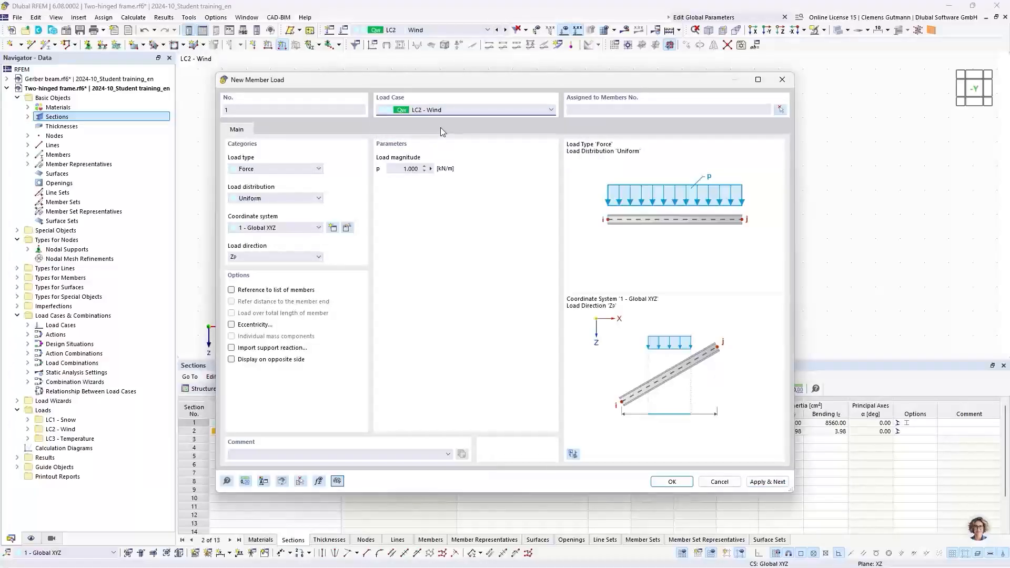
{"action": "left_click", "coordinate": [783, 109]}
{"action": "scroll", "coordinate": [487, 119], "scroll_direction": "down", "scroll_amount": 3}
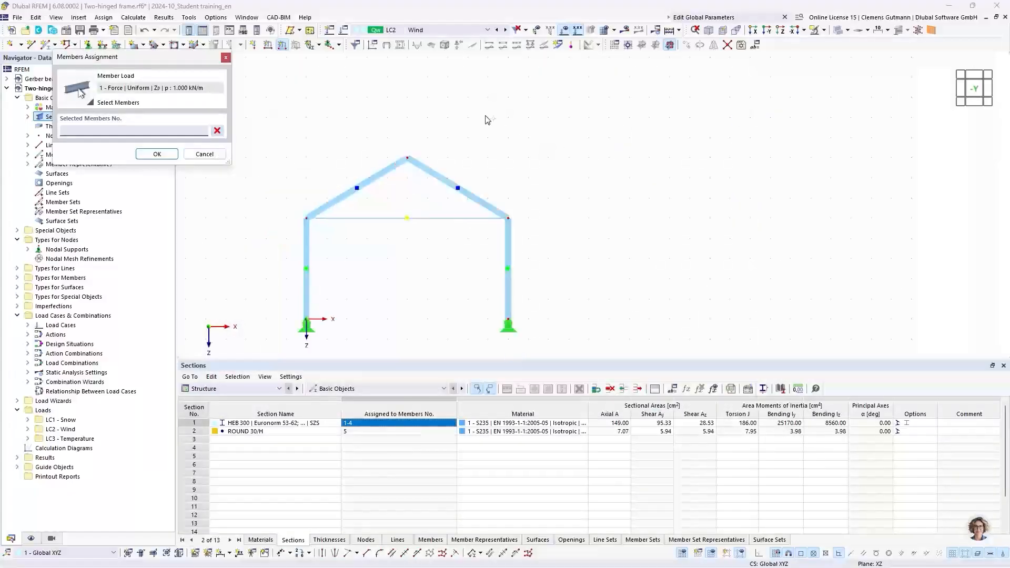
{"action": "left_click_drag", "start_coordinate": [394, 234], "coordinate": [336, 204]}
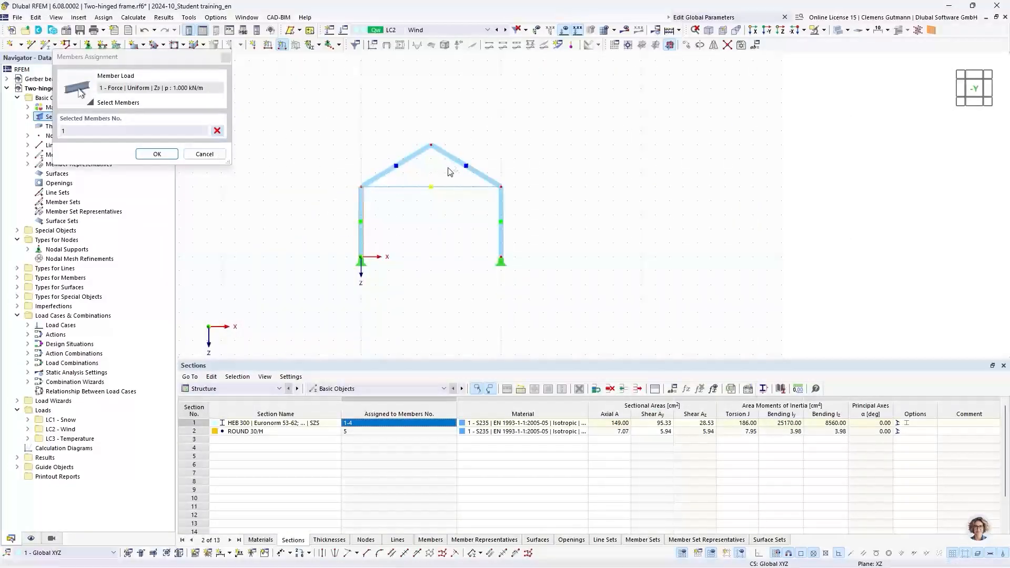
{"action": "left_click_drag", "start_coordinate": [449, 169], "coordinate": [419, 127]}
{"action": "left_click_drag", "start_coordinate": [541, 230], "coordinate": [461, 212]}
{"action": "left_click", "coordinate": [157, 155]}
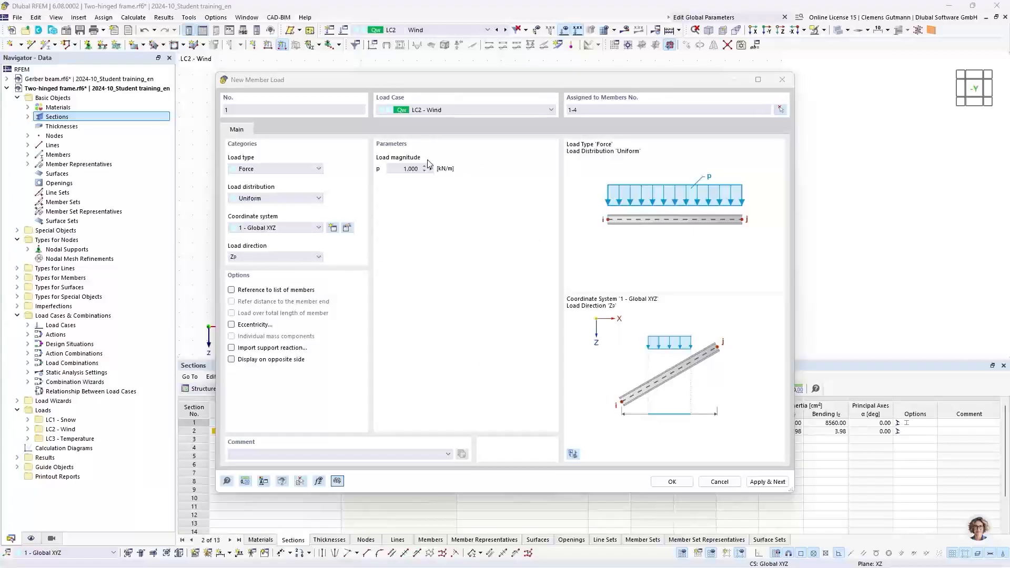
- Set the wind load's coordinate system to Local xyz
{"action": "left_click", "coordinate": [265, 227]}
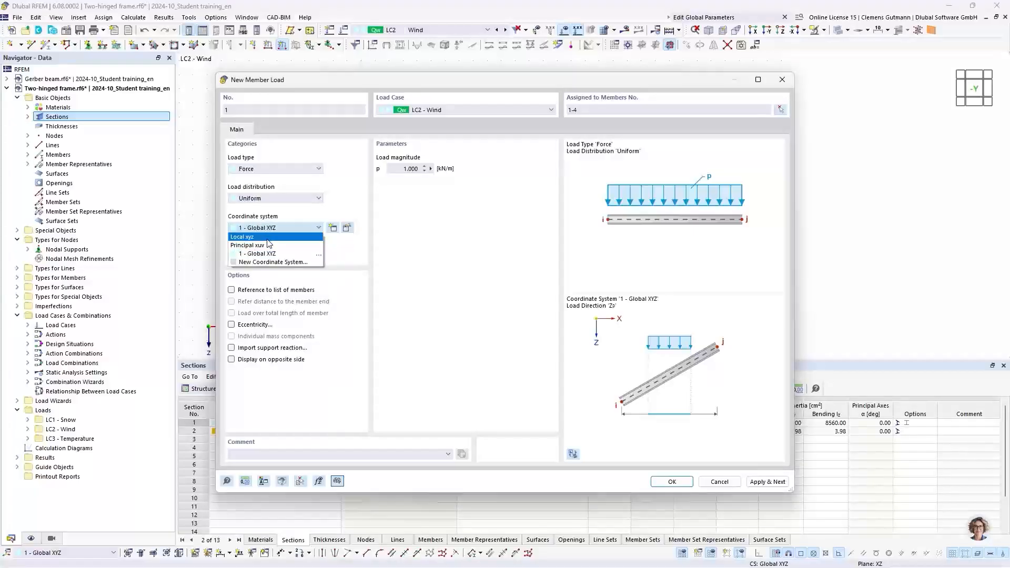
{"action": "left_click", "coordinate": [268, 238]}
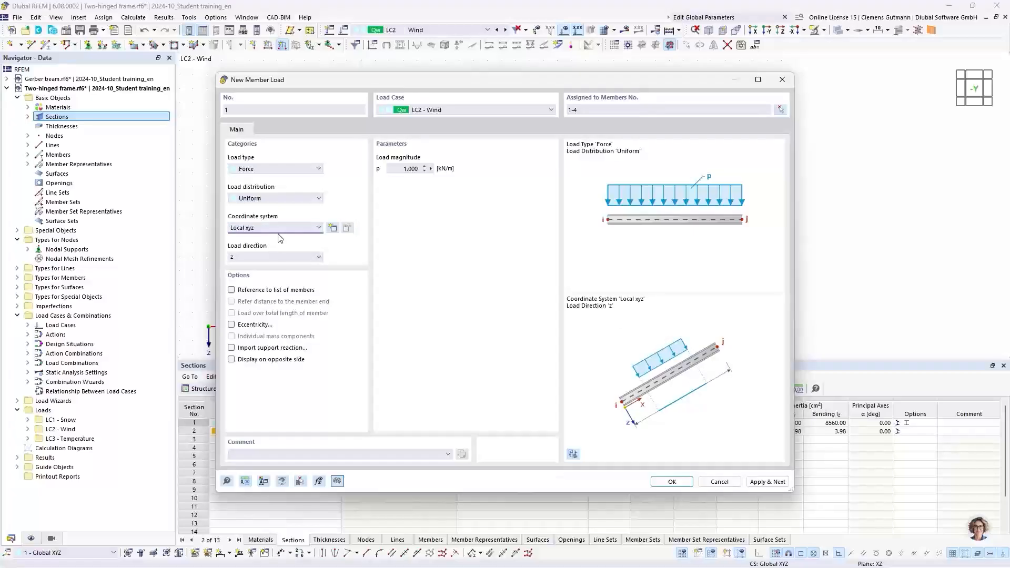
{"action": "left_click", "coordinate": [279, 229]}
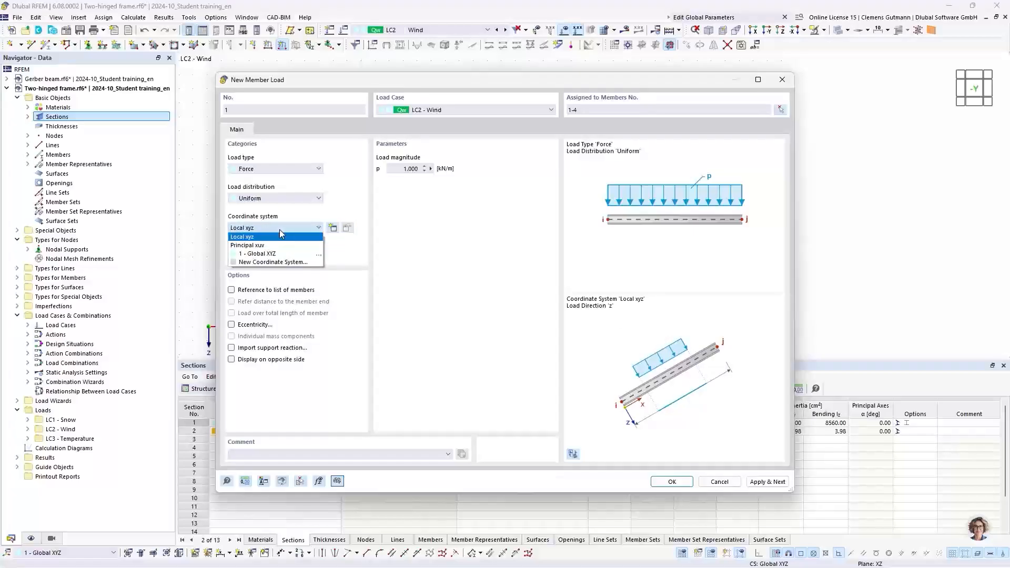
{"action": "left_click", "coordinate": [279, 229]}
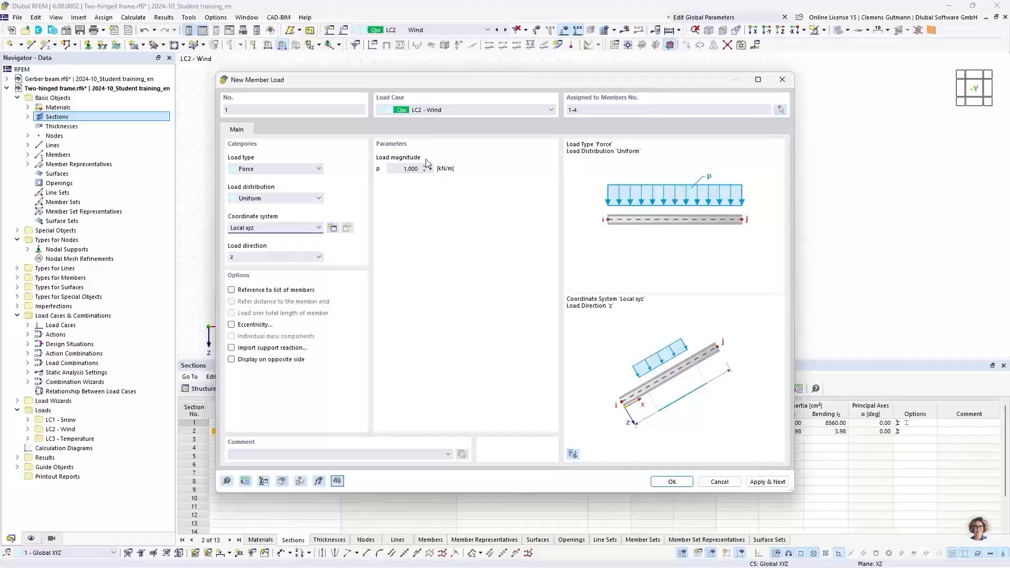
- Apply the wind load and define a Temperature Change member load in LC3 - Temperature with Tc of 35 °C
{"action": "left_click", "coordinate": [758, 482]}
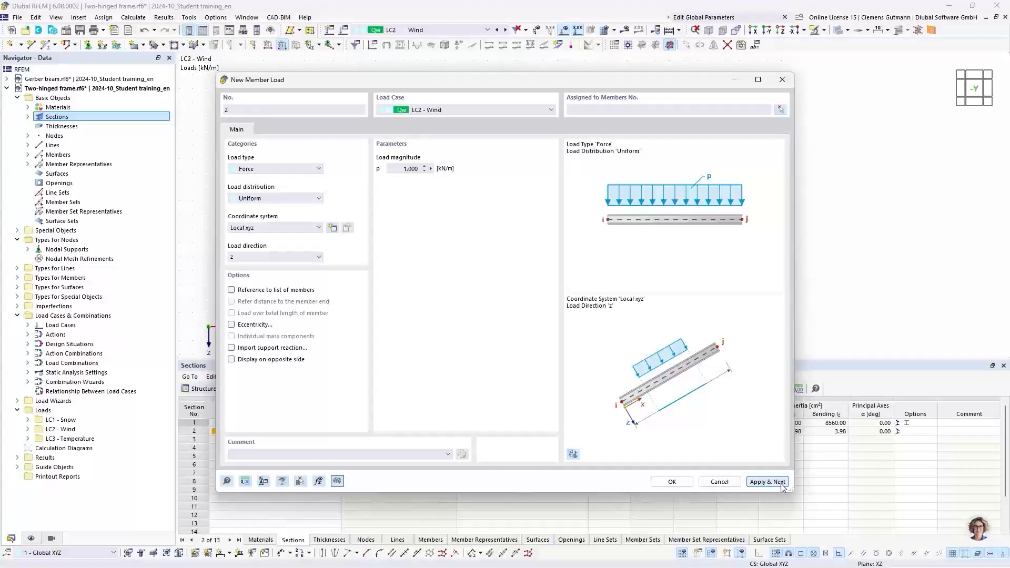
{"action": "left_click", "coordinate": [446, 110]}
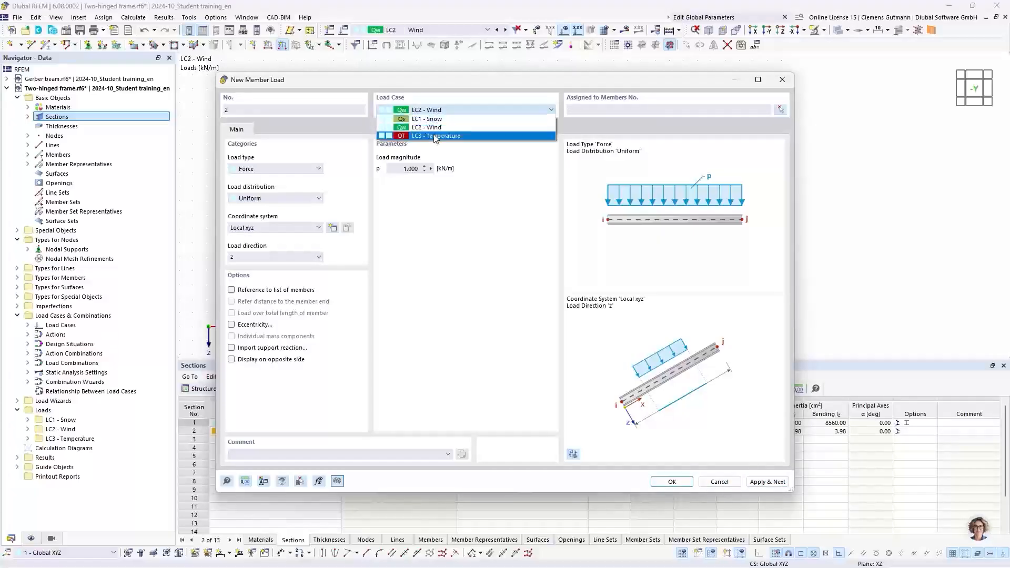
{"action": "left_click", "coordinate": [435, 137]}
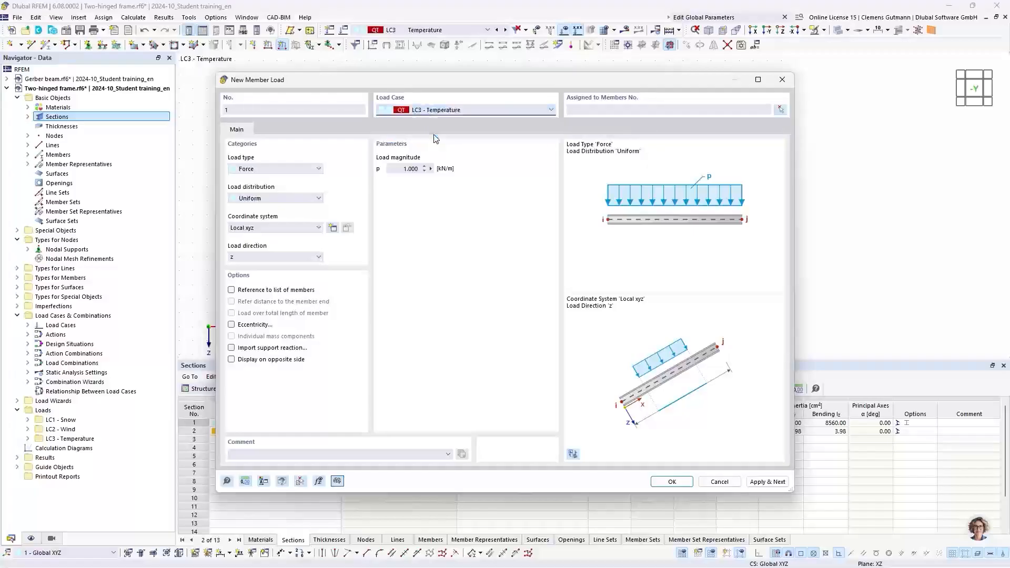
{"action": "left_click", "coordinate": [297, 170]}
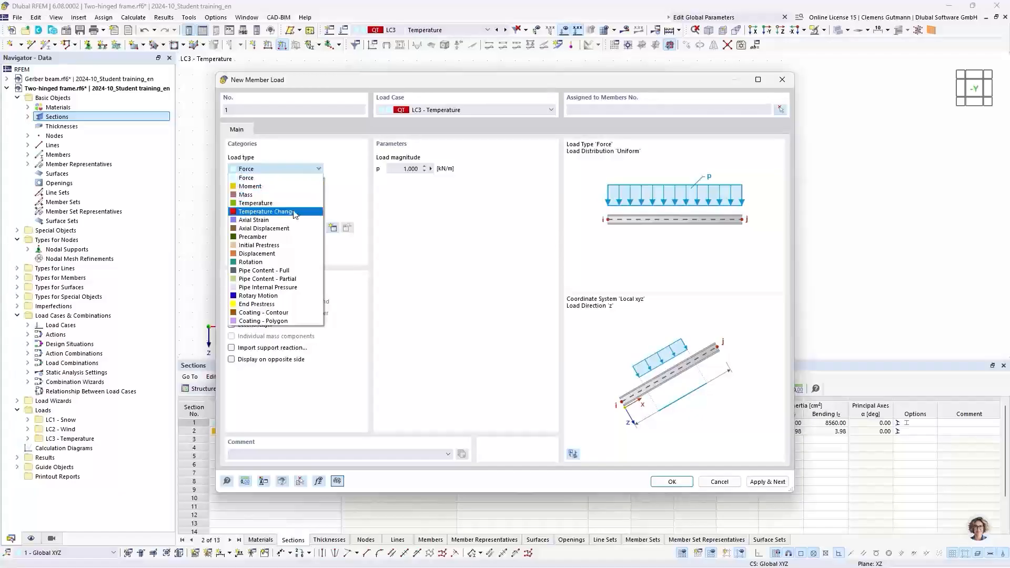
{"action": "left_click", "coordinate": [294, 212]}
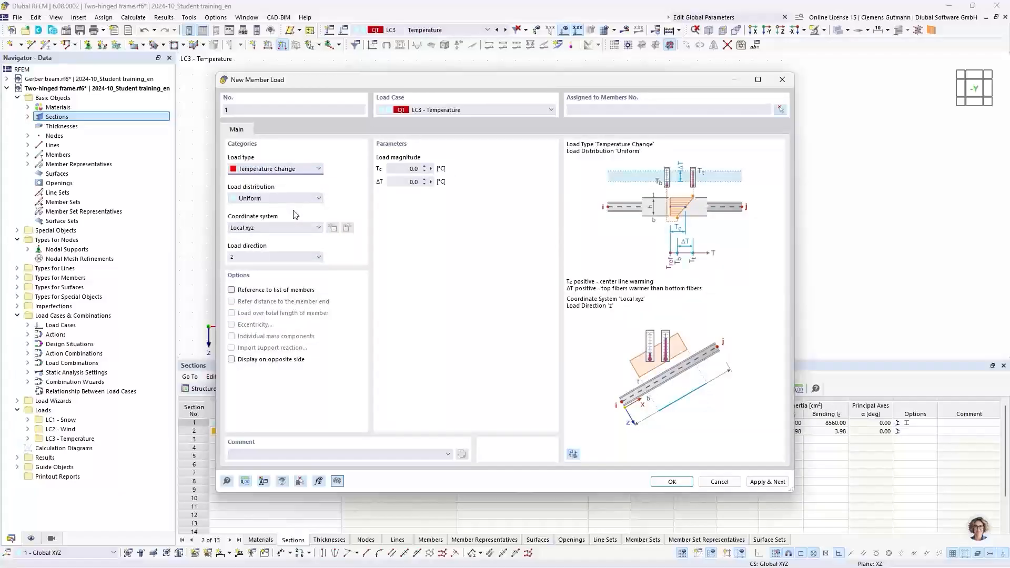
{"action": "left_click", "coordinate": [406, 171]}
{"action": "type", "text": "35"}
{"action": "key", "text": "Tab"}
- Assign the temperature load to both columns and both rafters, members 1-4, and save it
{"action": "left_click", "coordinate": [781, 110]}
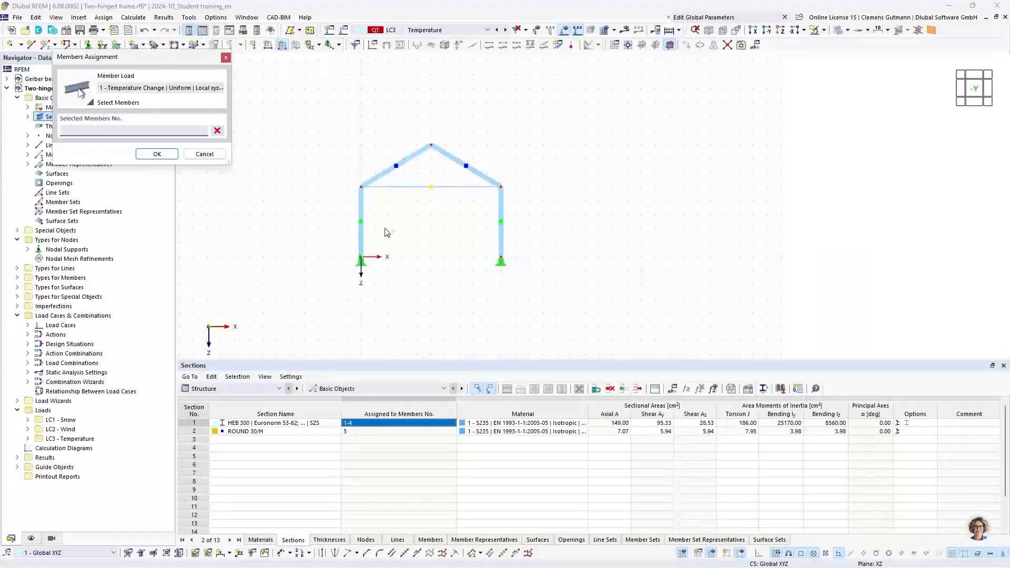
{"action": "left_click_drag", "start_coordinate": [384, 229], "coordinate": [338, 202]}
{"action": "left_click_drag", "start_coordinate": [445, 165], "coordinate": [402, 125]}
{"action": "left_click_drag", "start_coordinate": [534, 228], "coordinate": [478, 211]}
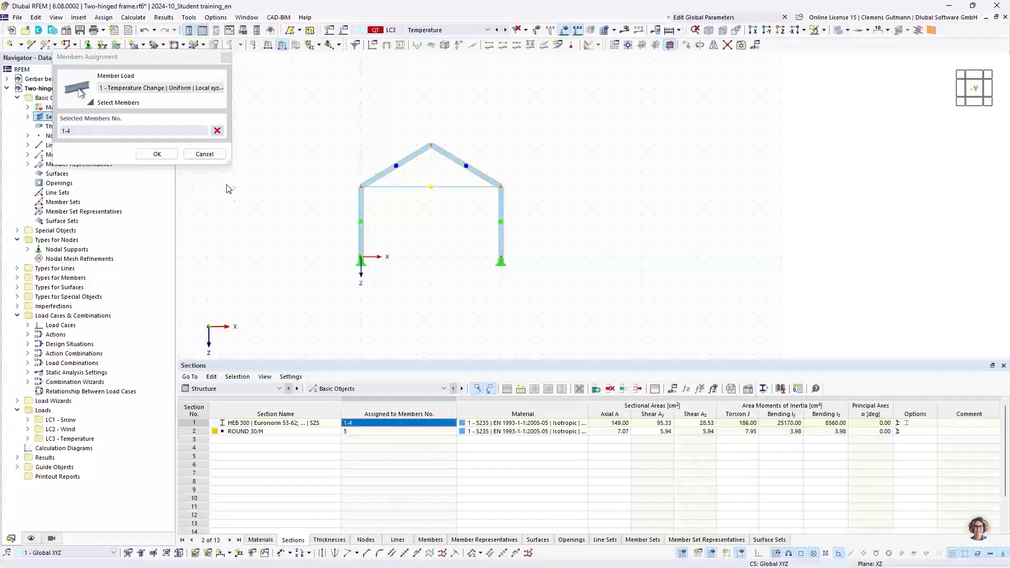
{"action": "left_click", "coordinate": [157, 154]}
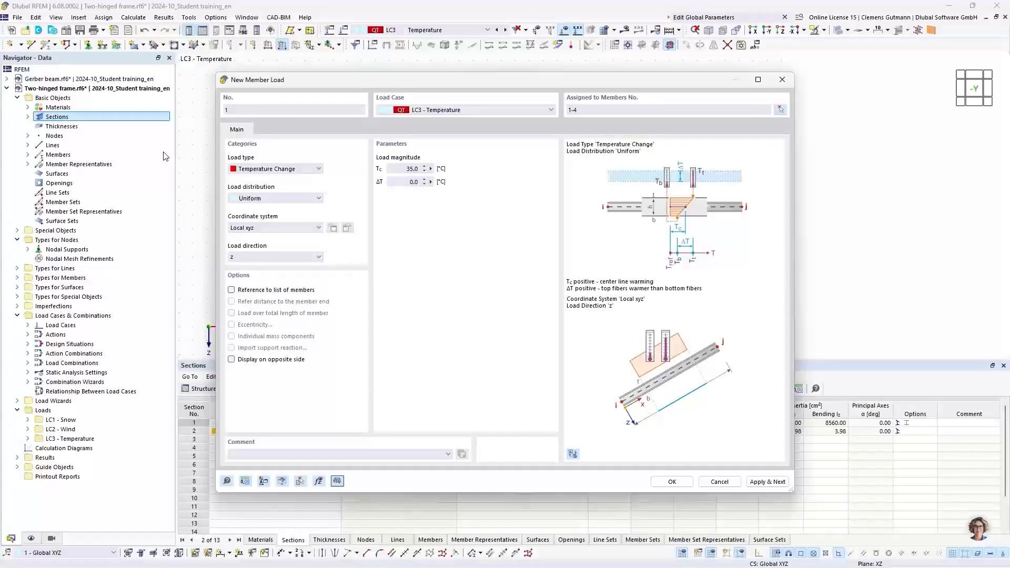
{"action": "left_click", "coordinate": [663, 482]}
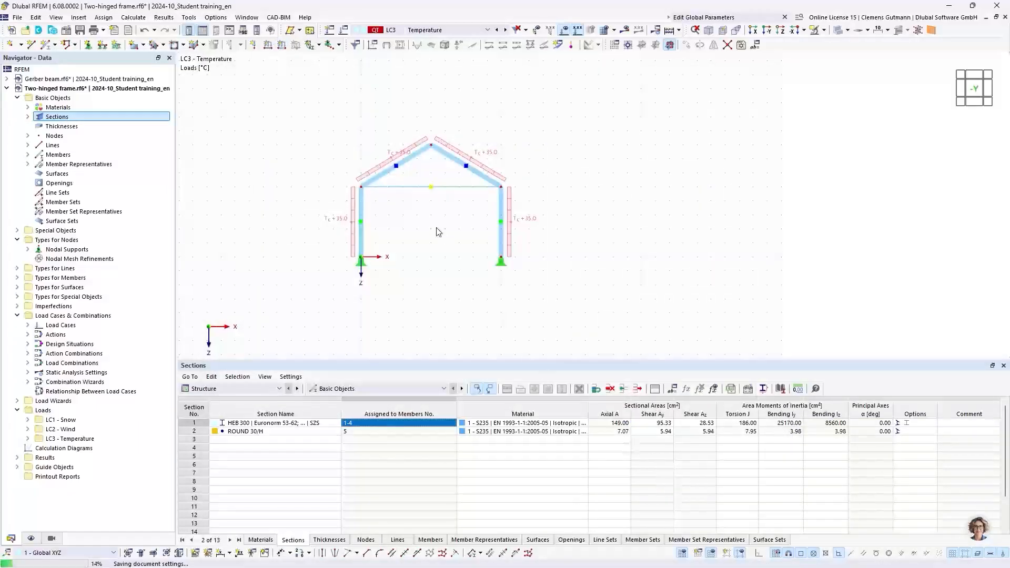
- In the table of member loads for LC2 - Wind, restrict the existing load to members 1 and 2
{"action": "left_click", "coordinate": [497, 30]}
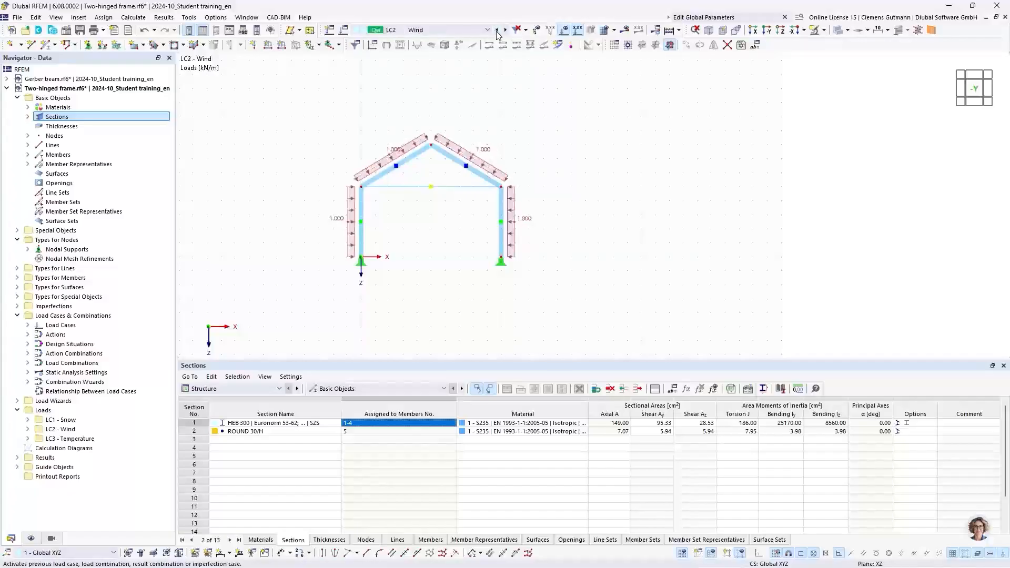
{"action": "scroll", "coordinate": [480, 61], "scroll_direction": "up", "scroll_amount": 1}
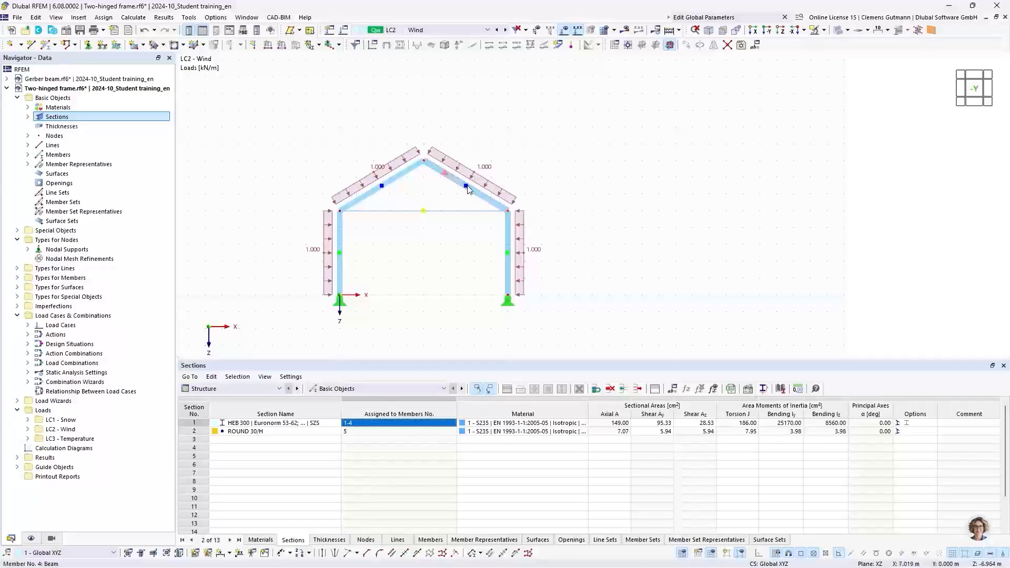
{"action": "scroll", "coordinate": [469, 188], "scroll_direction": "up", "scroll_amount": 1}
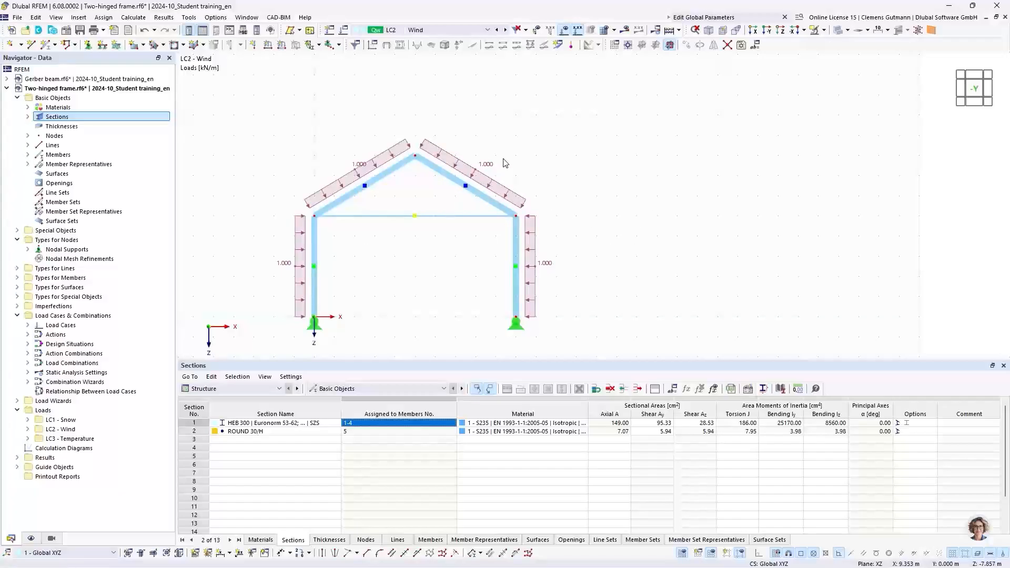
{"action": "mouse_move", "coordinate": [518, 199]}
{"action": "left_click", "coordinate": [275, 395]}
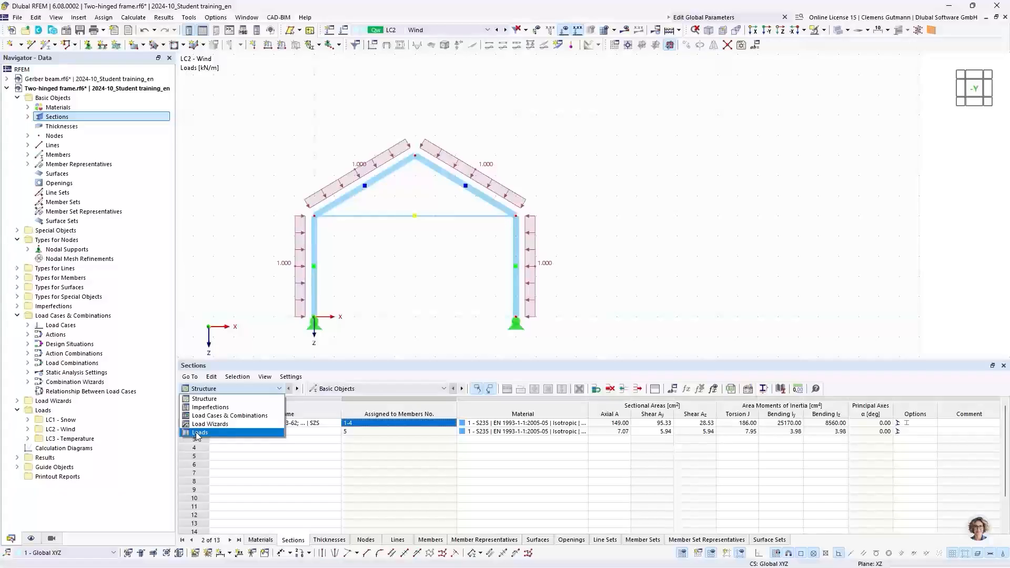
{"action": "left_click", "coordinate": [228, 435]}
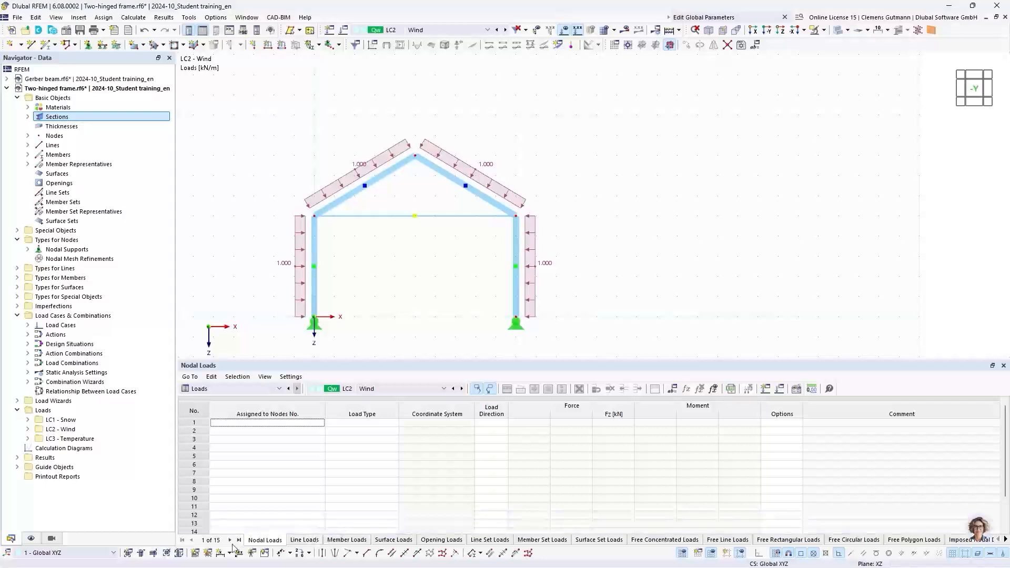
{"action": "left_click", "coordinate": [333, 540]}
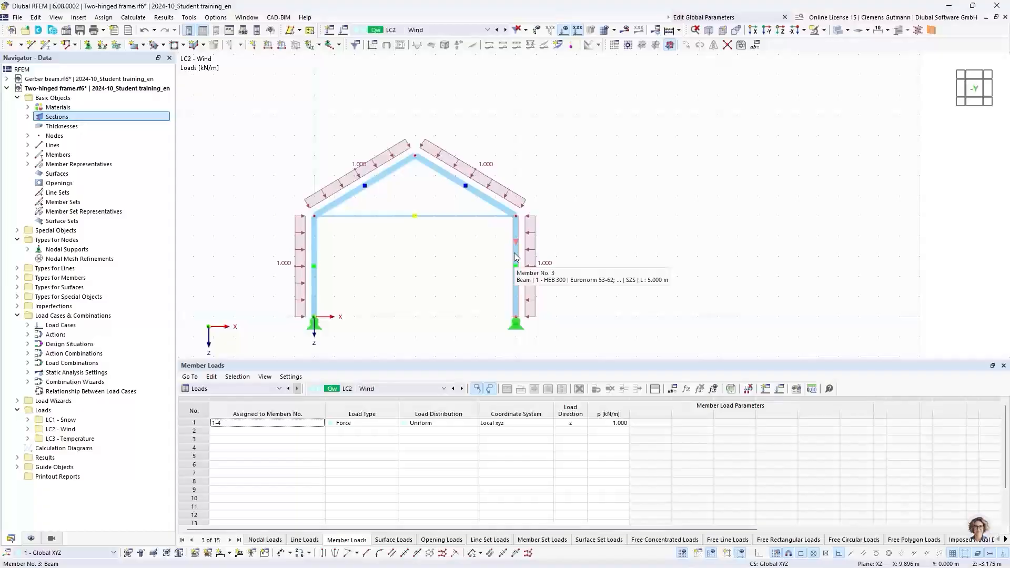
{"action": "left_click", "coordinate": [245, 427]}
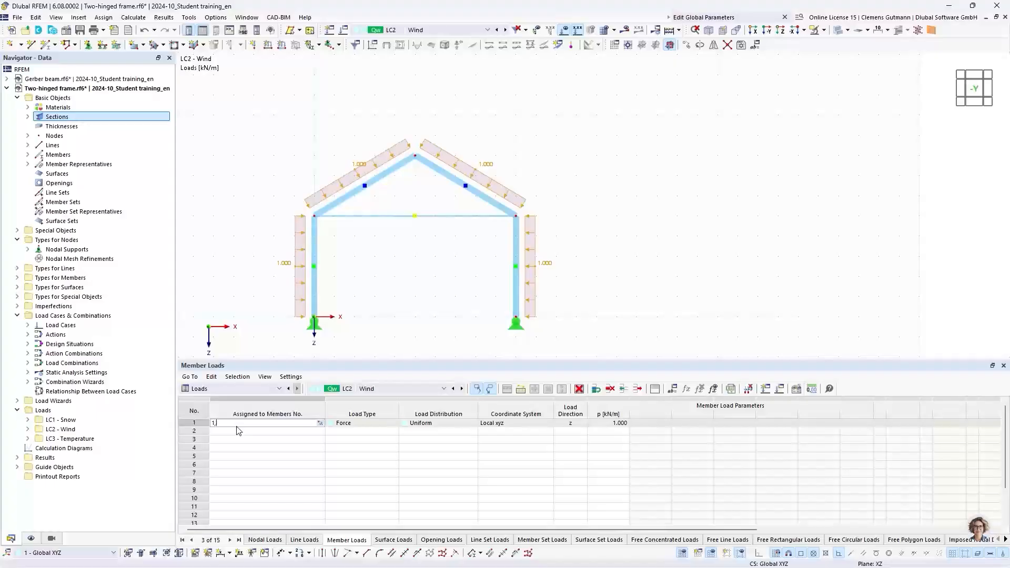
{"action": "type", "text": "1,2"}
- Add a second uniform wind load in LC2 for members 3 and 4 with a magnitude of -1 kN/m
{"action": "left_click", "coordinate": [237, 431]}
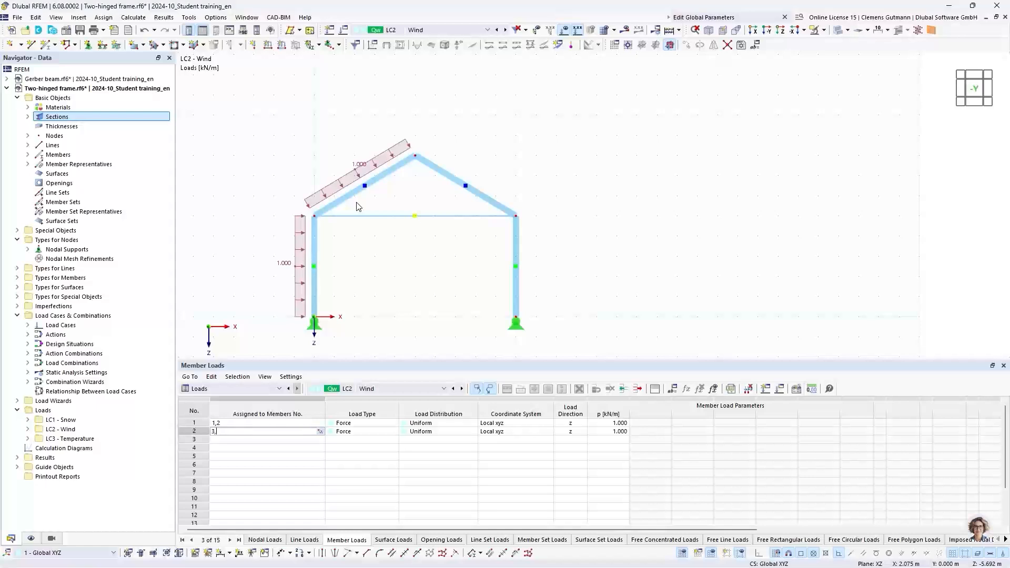
{"action": "key", "text": "Tab"}
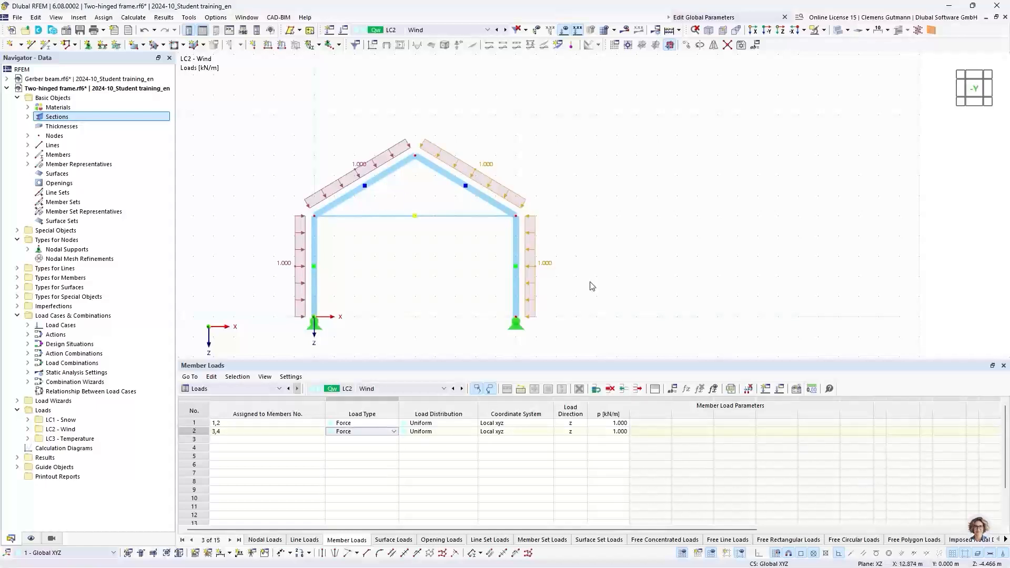
{"action": "left_click", "coordinate": [615, 433]}
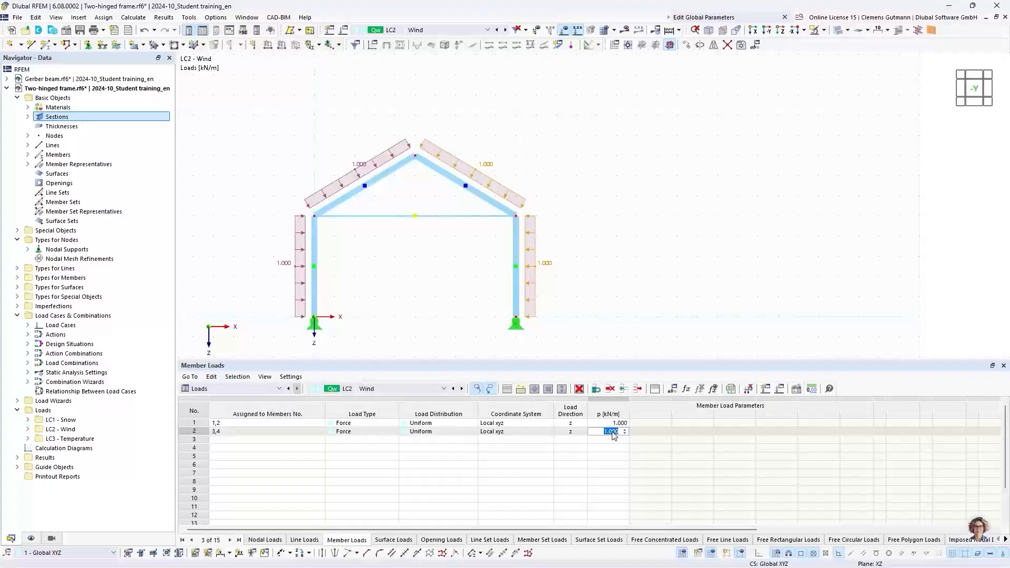
{"action": "type", "text": "-1"}
{"action": "key", "text": "Tab"}
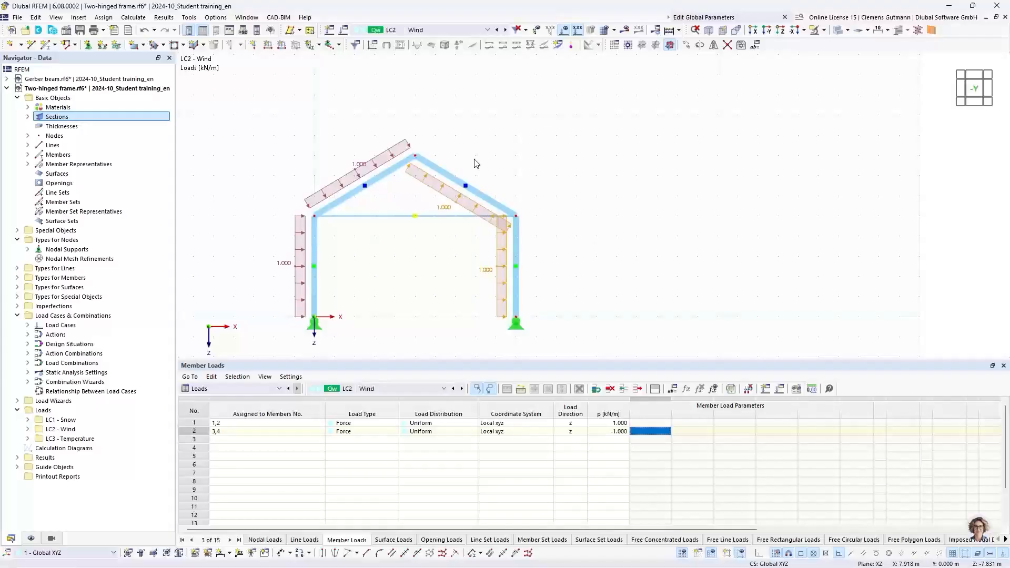
- Set the wind load on members 3 and 4 to display on the opposite side
{"action": "double_click", "coordinate": [191, 433]}
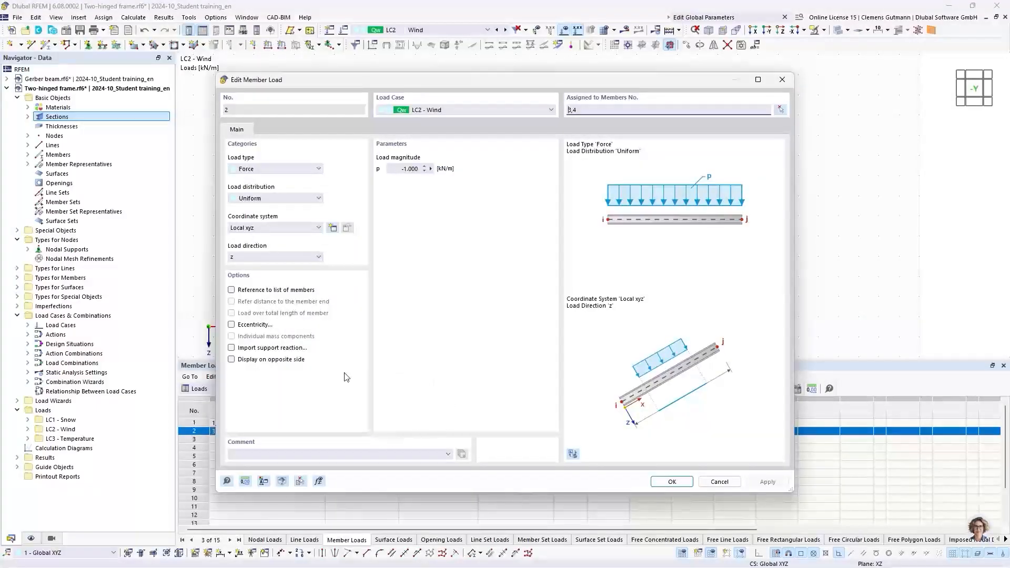
{"action": "left_click", "coordinate": [231, 360]}
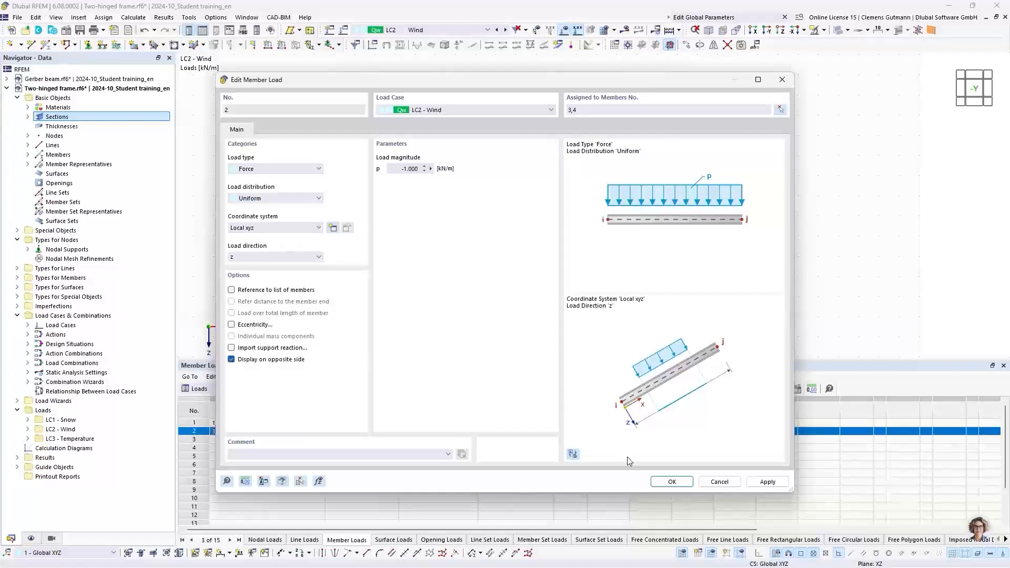
{"action": "left_click", "coordinate": [673, 482]}
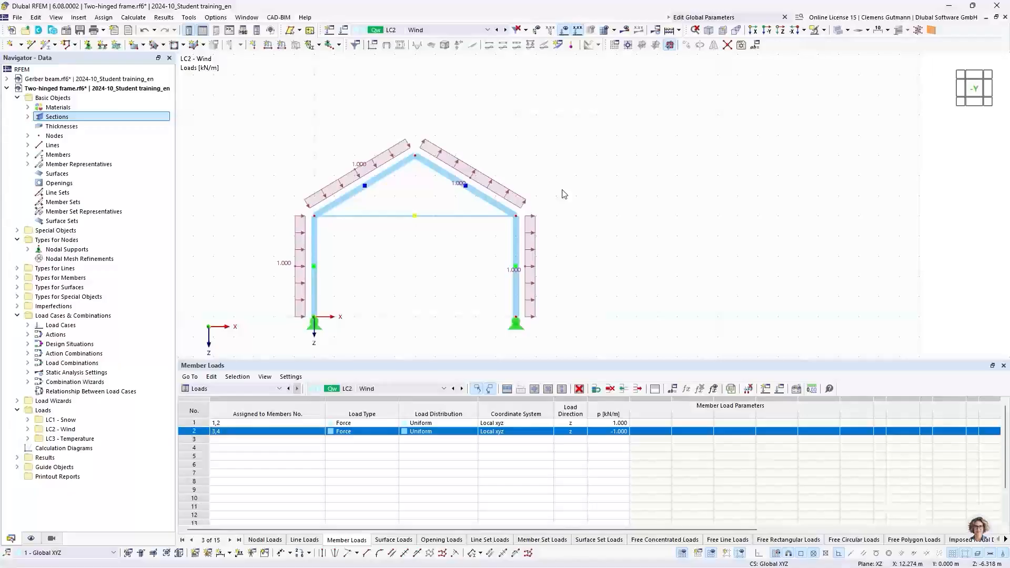
- Calculate all load cases and load combinations of the frame
{"action": "left_click", "coordinate": [670, 30]}
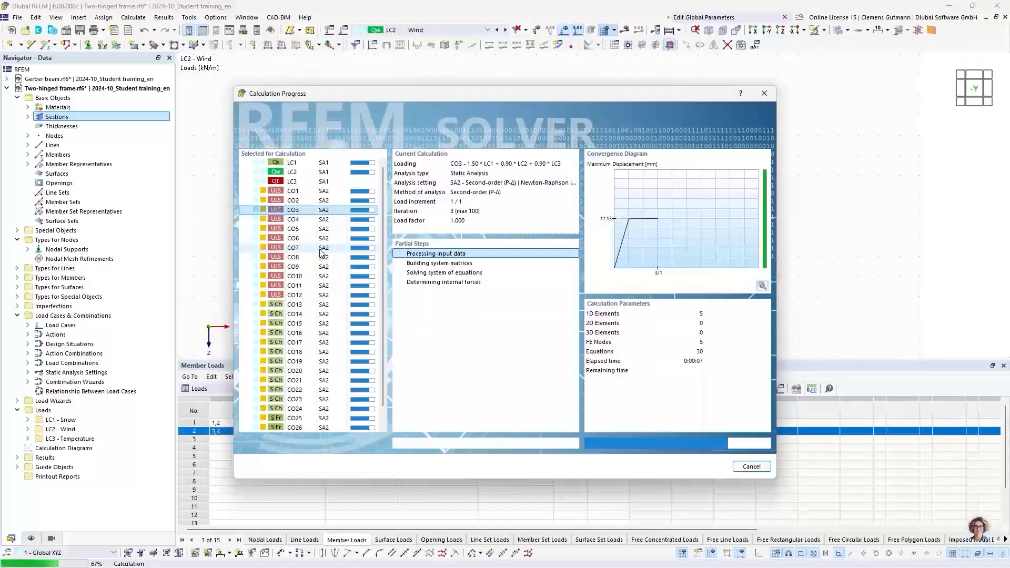
{"action": "scroll", "coordinate": [321, 252], "scroll_direction": "down", "scroll_amount": 1}
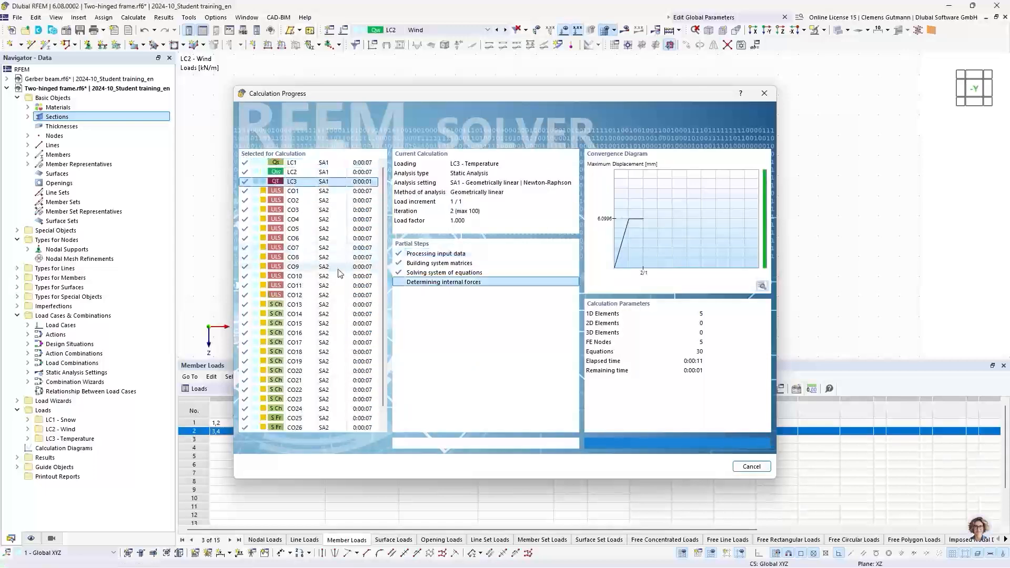
{"action": "middle_click_drag", "start_coordinate": [299, 251], "coordinate": [408, 243]}
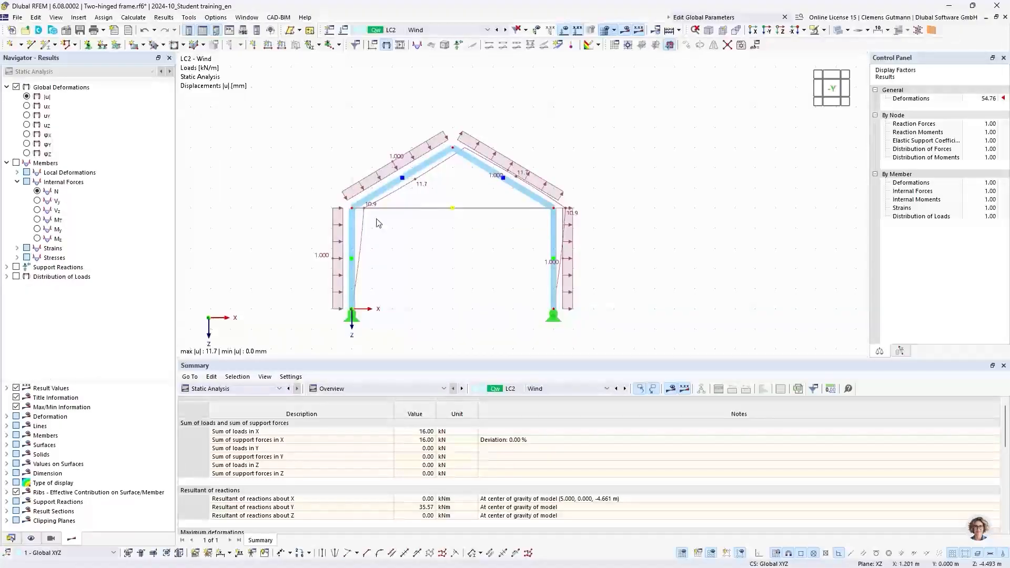
- Examine the LC1 - Snow deformations with the members shown as lines, and display the axial forces N
{"action": "left_click", "coordinate": [451, 31]}
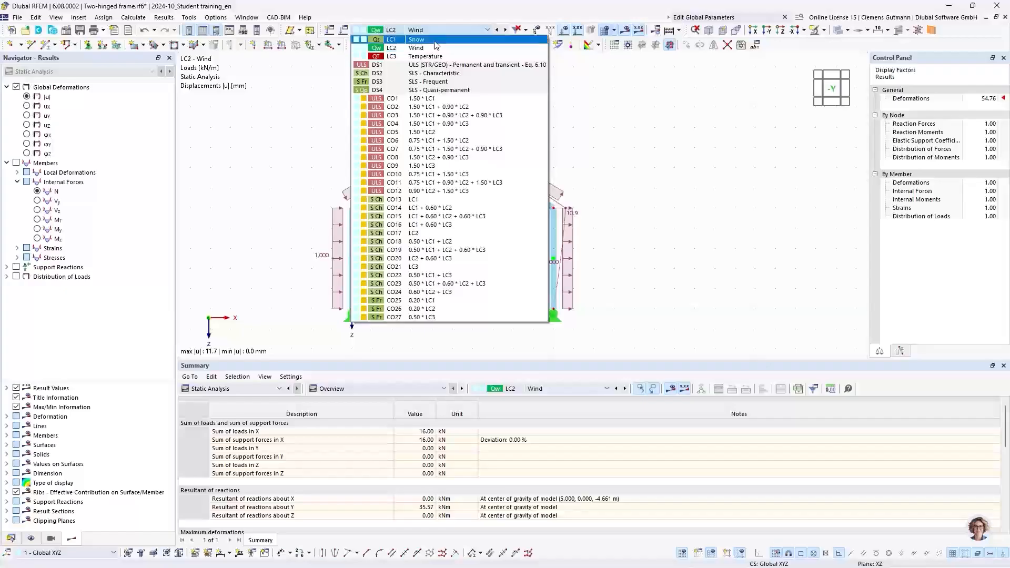
{"action": "left_click", "coordinate": [436, 41]}
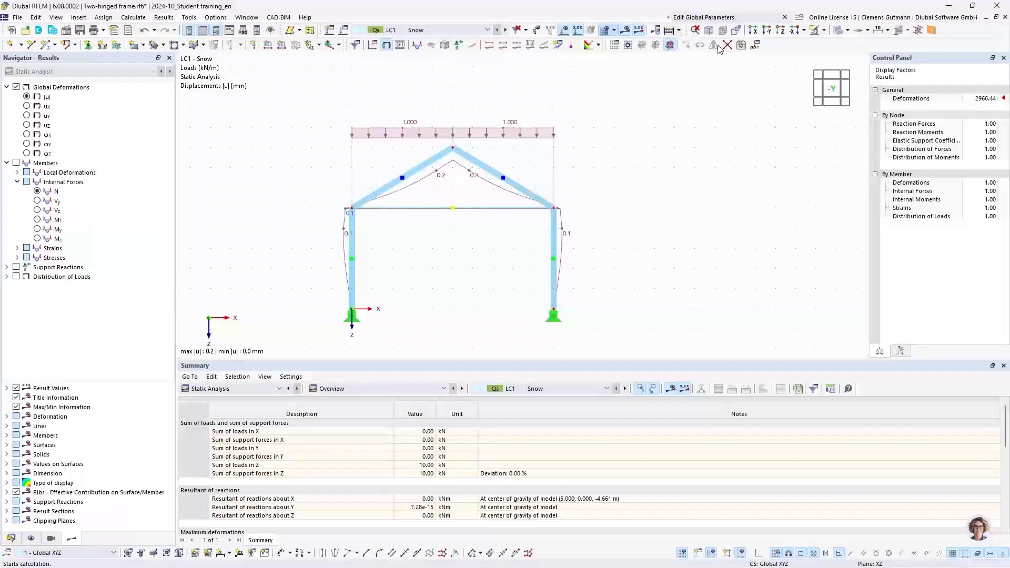
{"action": "left_click", "coordinate": [840, 30]}
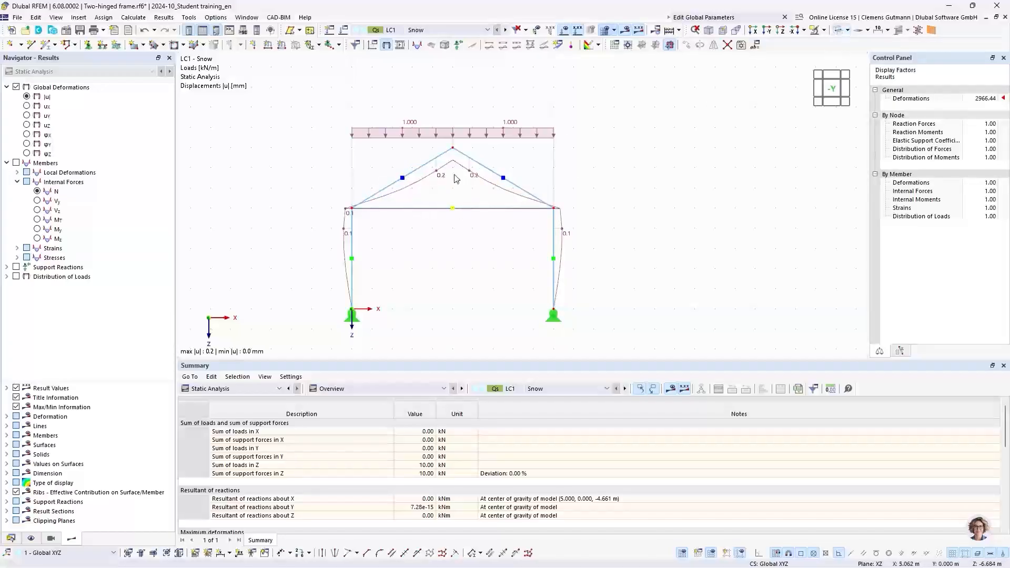
{"action": "scroll", "coordinate": [453, 176], "scroll_direction": "up", "scroll_amount": 2}
{"action": "middle_click_drag", "start_coordinate": [451, 210], "coordinate": [455, 185]}
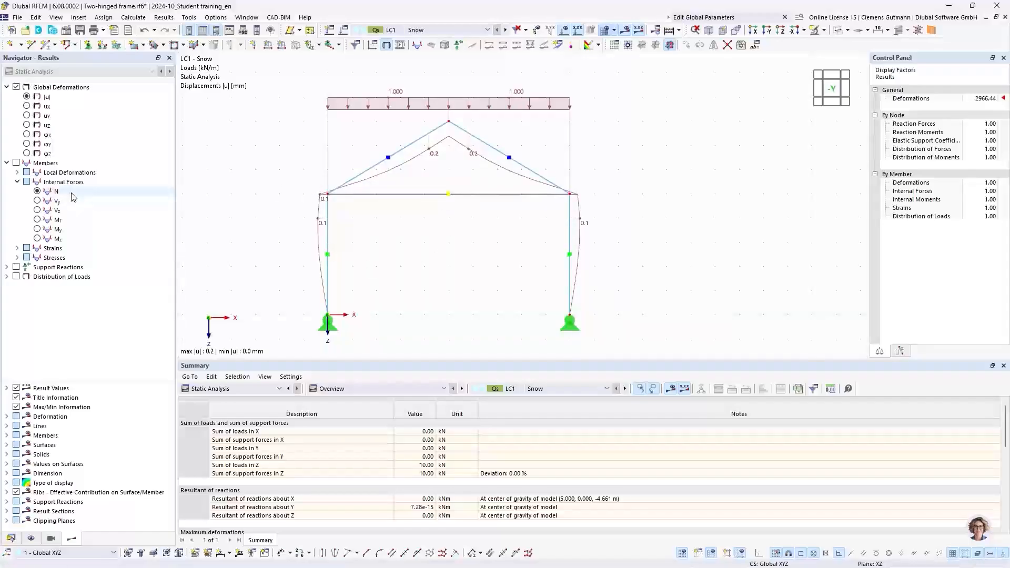
{"action": "left_click", "coordinate": [37, 191]}
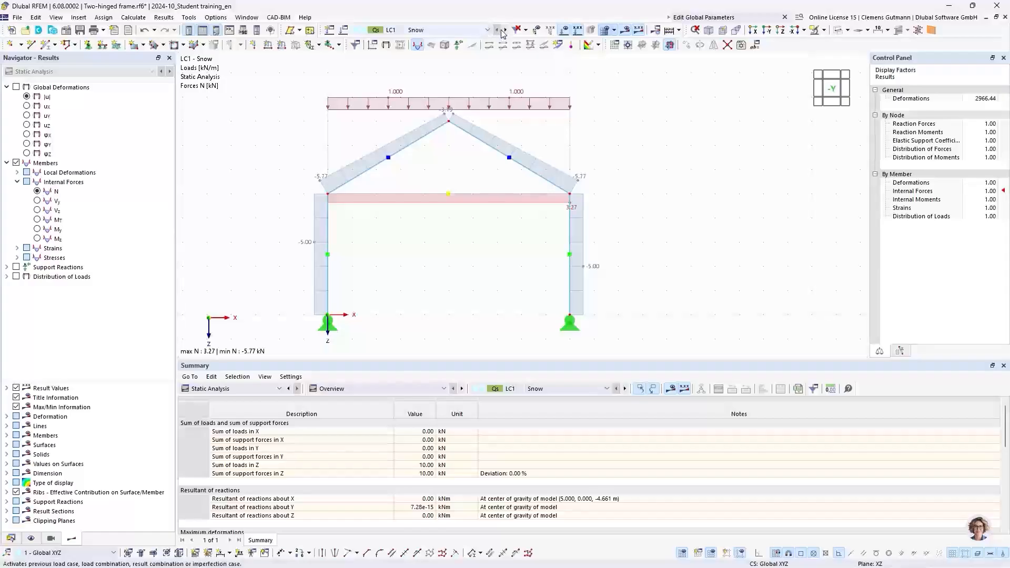
- Examine the LC2 - Wind global deformations |u|, hide the loads and display the axial forces N
{"action": "left_click", "coordinate": [28, 97]}
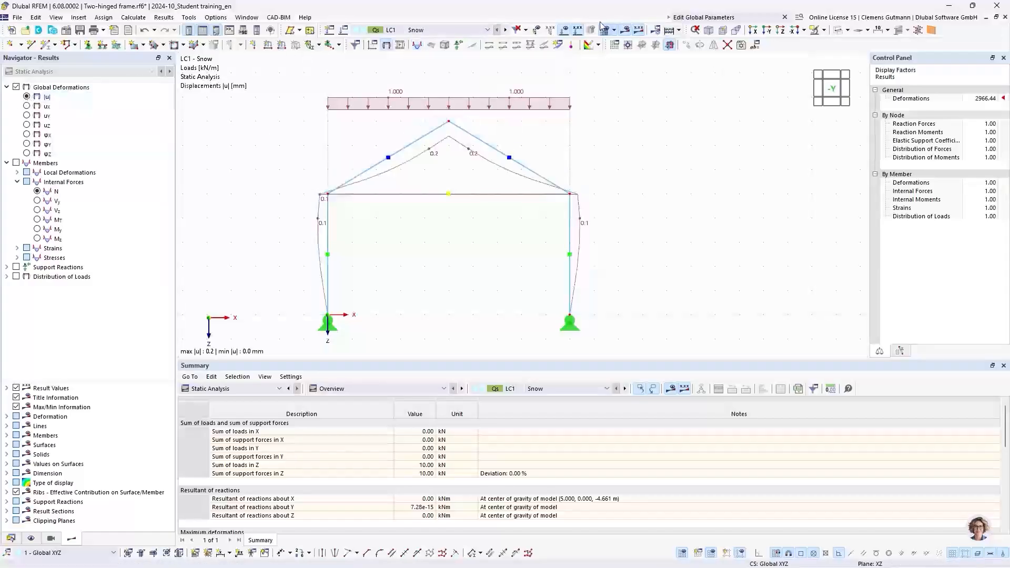
{"action": "left_click", "coordinate": [505, 30]}
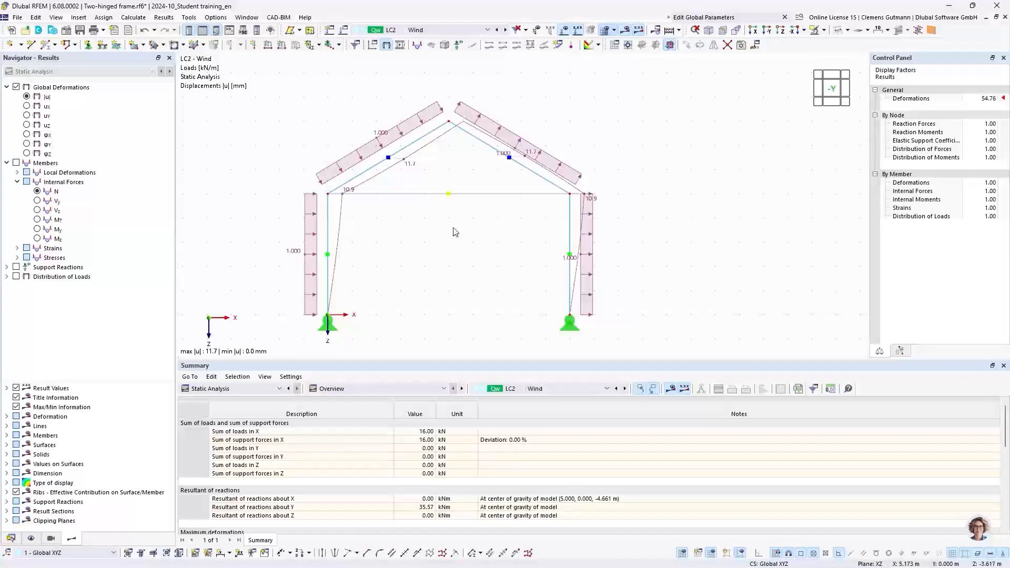
{"action": "left_click", "coordinate": [567, 31]}
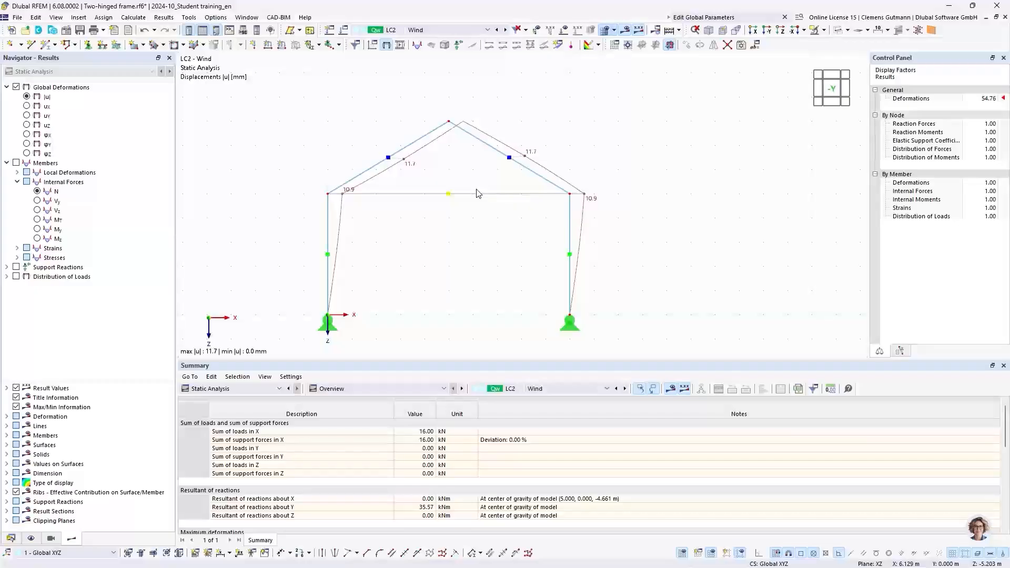
{"action": "left_click", "coordinate": [37, 192]}
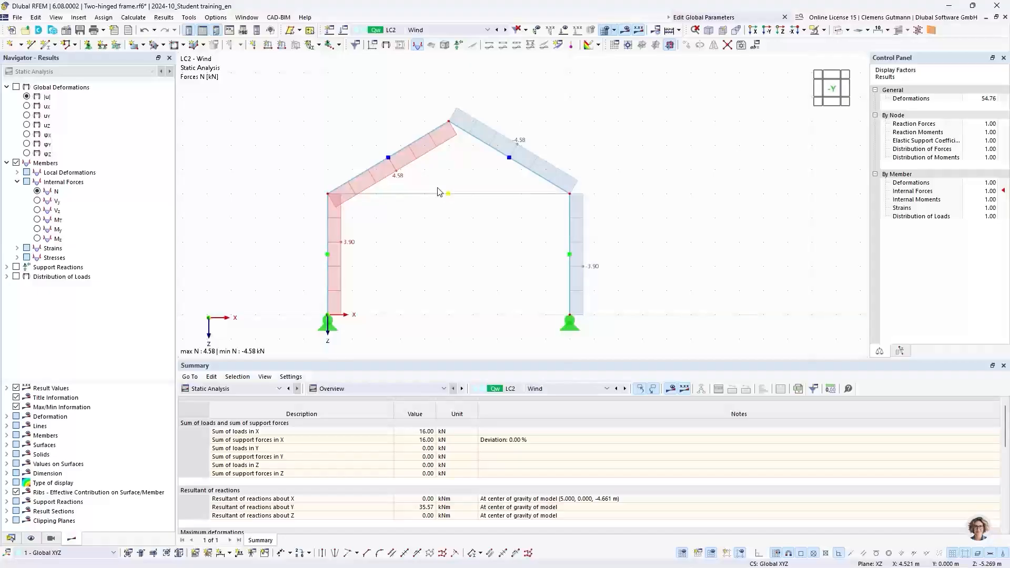
- Examine the LC3 - Temperature axial forces N and global deformations |u|, ending with the axial forces displayed
{"action": "left_click", "coordinate": [442, 30]}
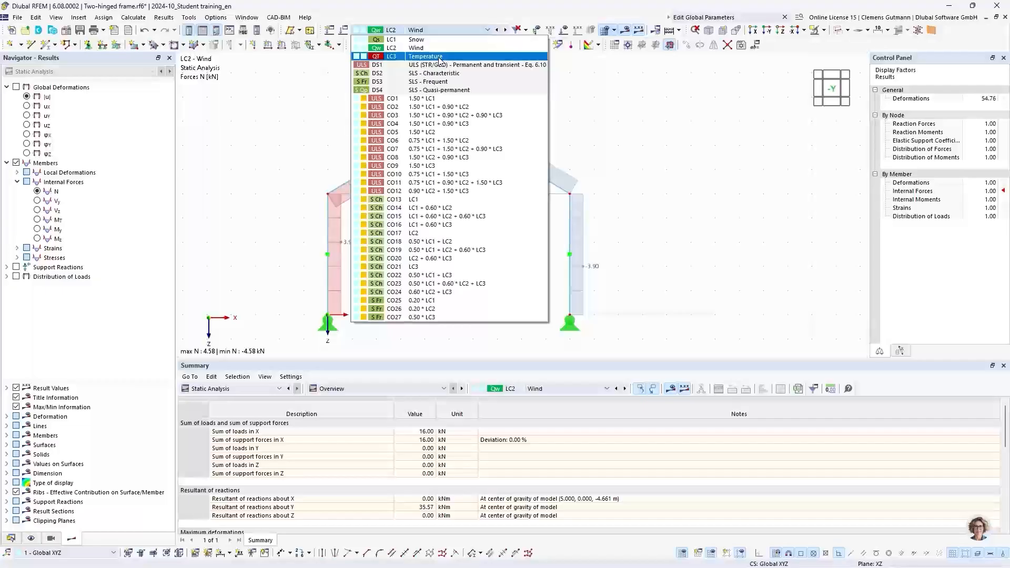
{"action": "left_click", "coordinate": [441, 58]}
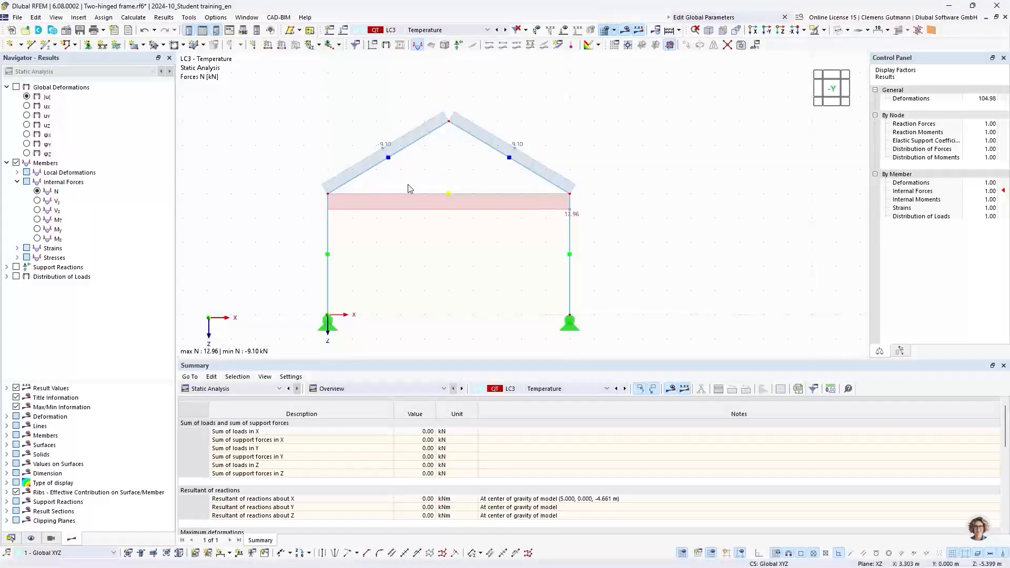
{"action": "left_click", "coordinate": [27, 97]}
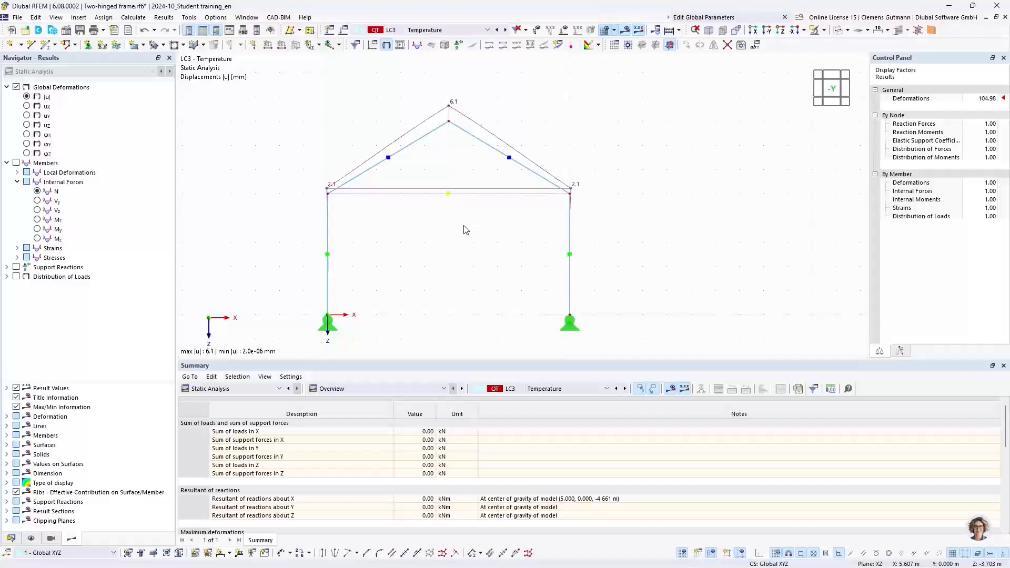
{"action": "left_click", "coordinate": [37, 193]}
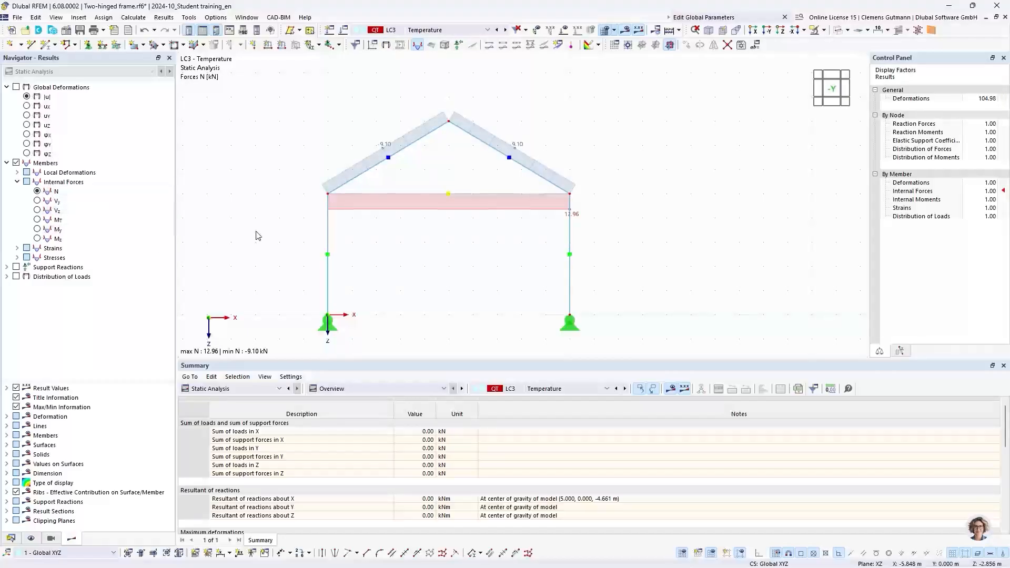
- Display only the support reactions for LC3 - Temperature, with the member results hidden
{"action": "left_click", "coordinate": [17, 267]}
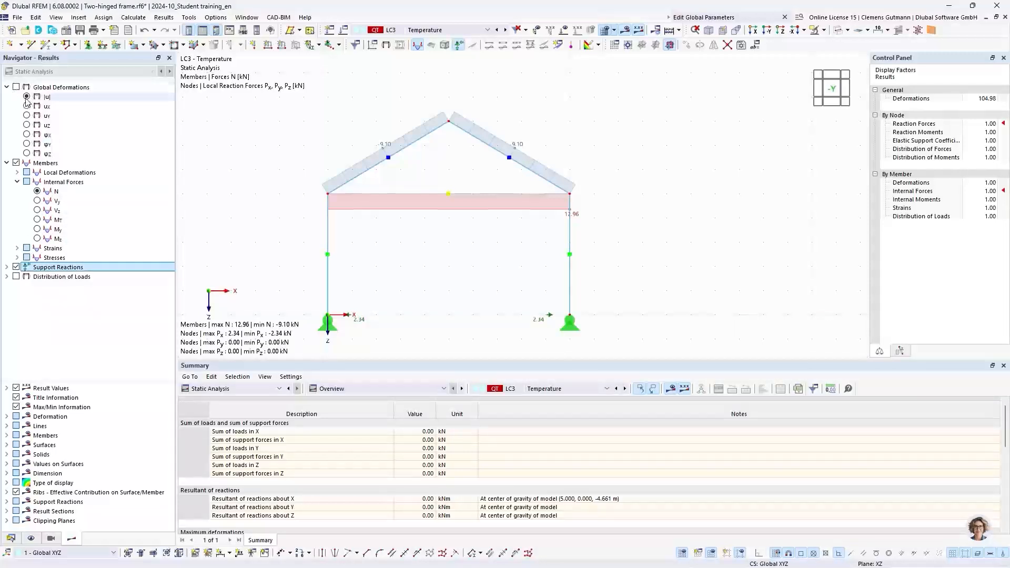
{"action": "left_click", "coordinate": [16, 163]}
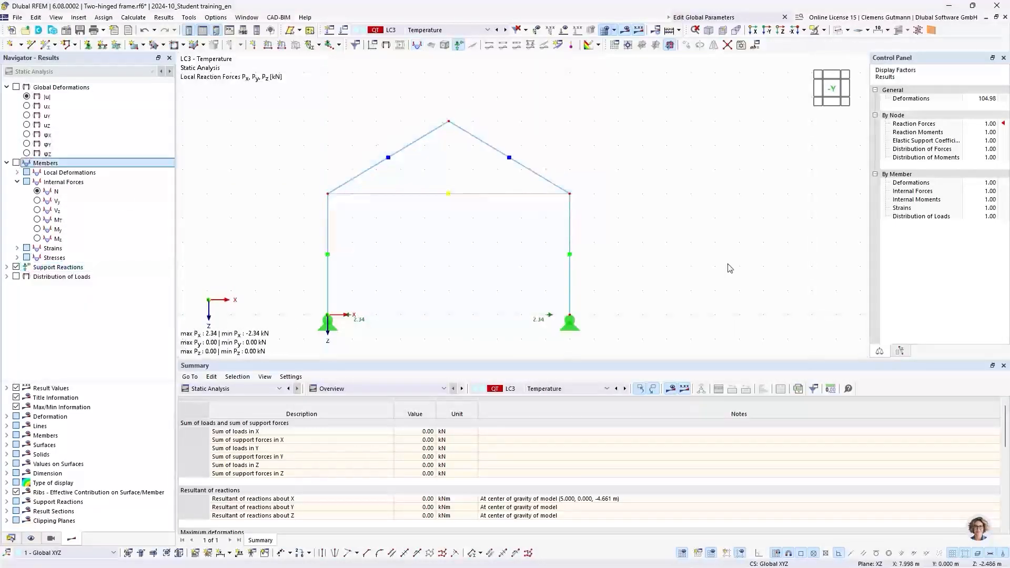
{"action": "middle_click_drag", "start_coordinate": [453, 259], "coordinate": [494, 187]}
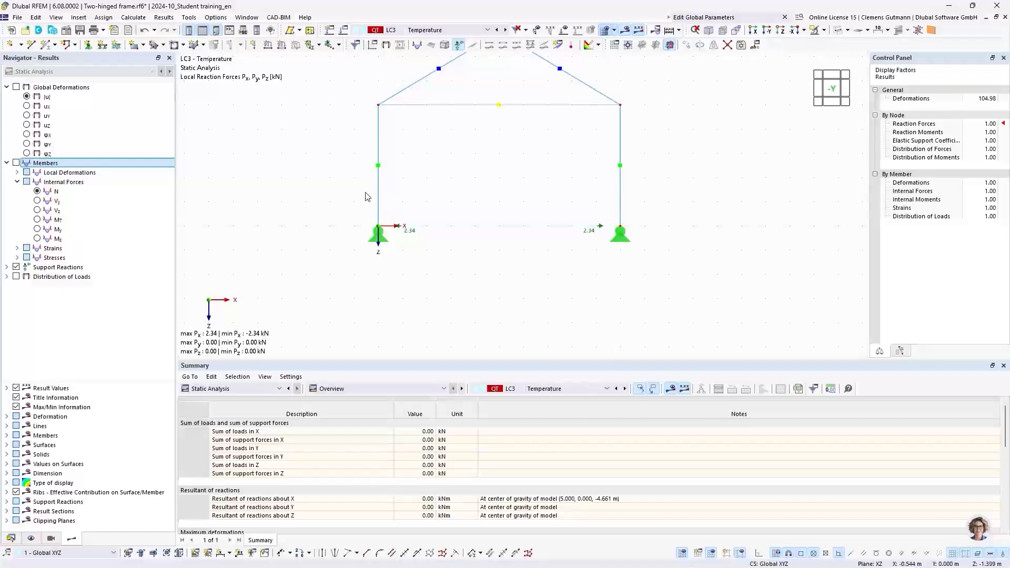
- Examine the LC2 - Wind support reactions together with the displayed loads and the global deformations |u|
{"action": "left_click", "coordinate": [442, 36]}
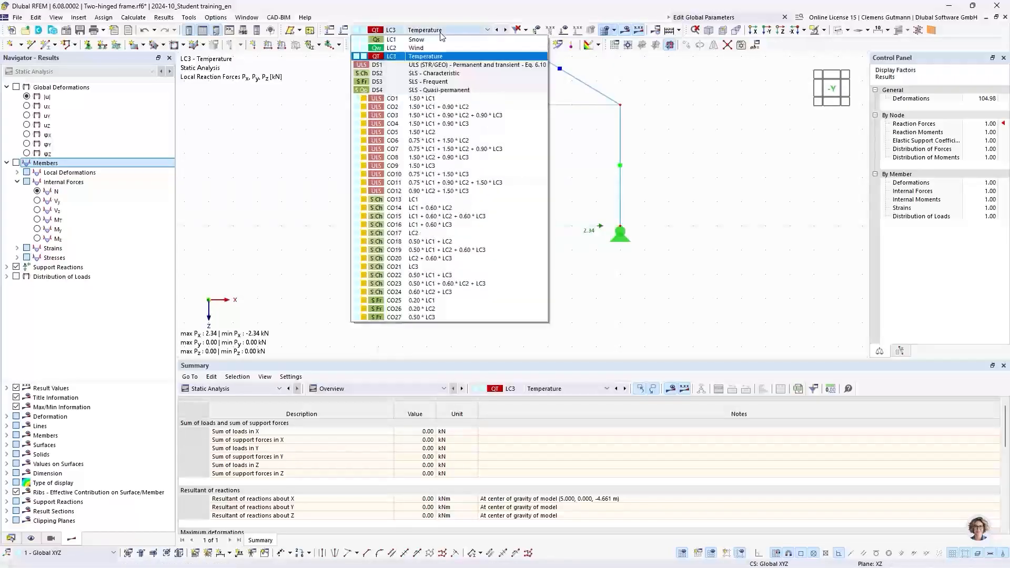
{"action": "left_click", "coordinate": [436, 49]}
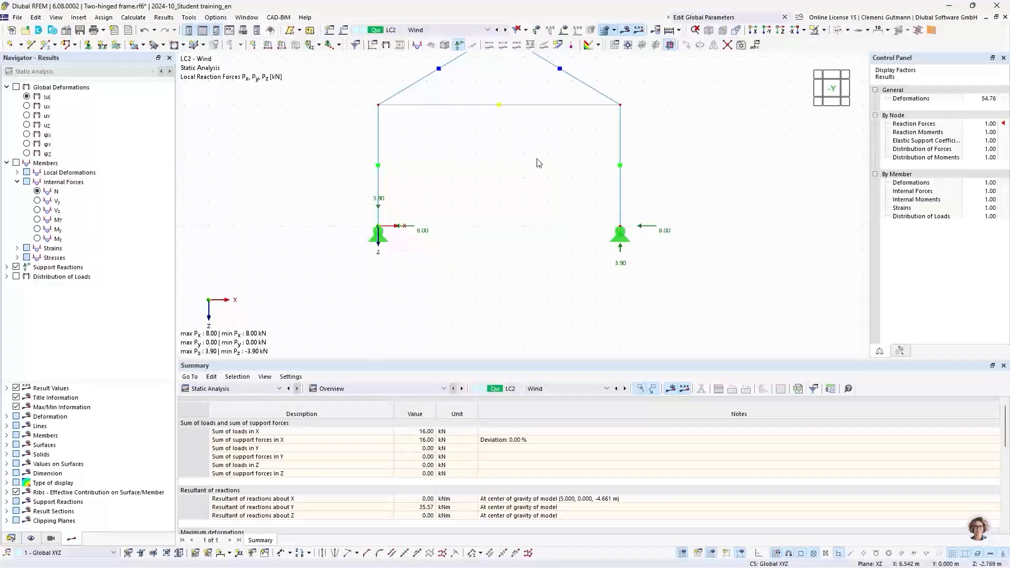
{"action": "middle_click_drag", "start_coordinate": [537, 162], "coordinate": [476, 189]}
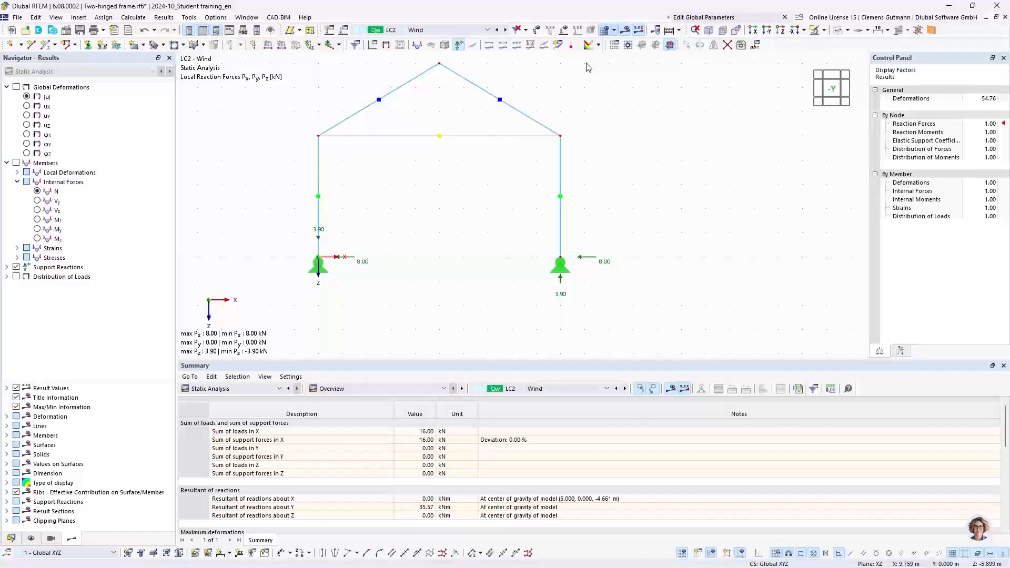
{"action": "left_click", "coordinate": [564, 30]}
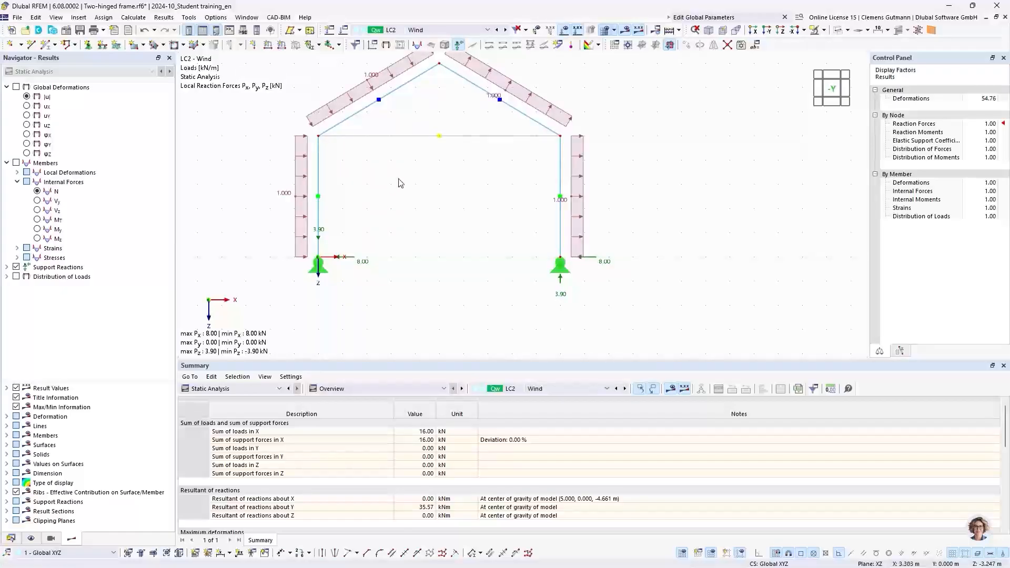
{"action": "middle_click_drag", "start_coordinate": [410, 176], "coordinate": [424, 219]}
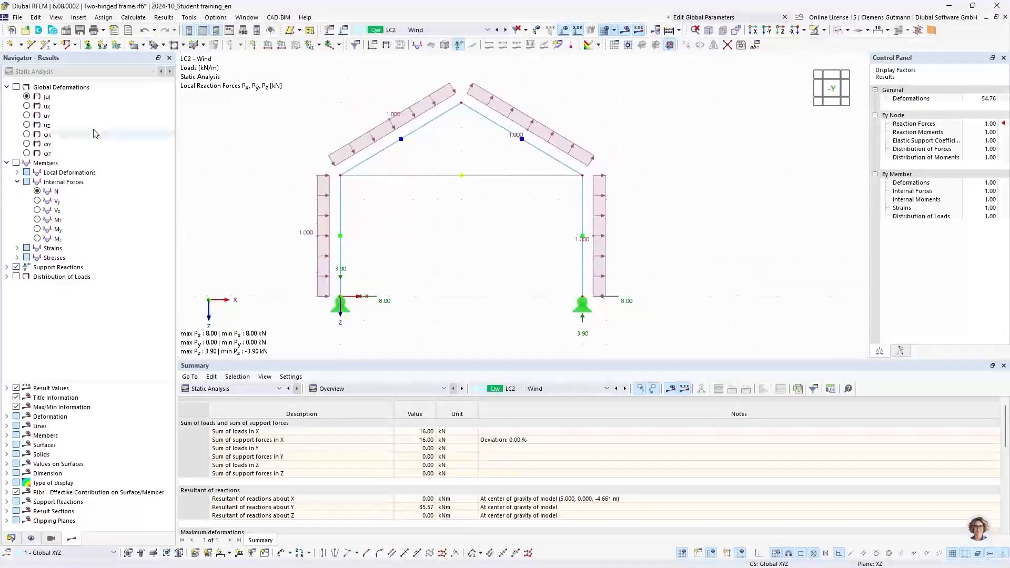
{"action": "left_click", "coordinate": [27, 97]}
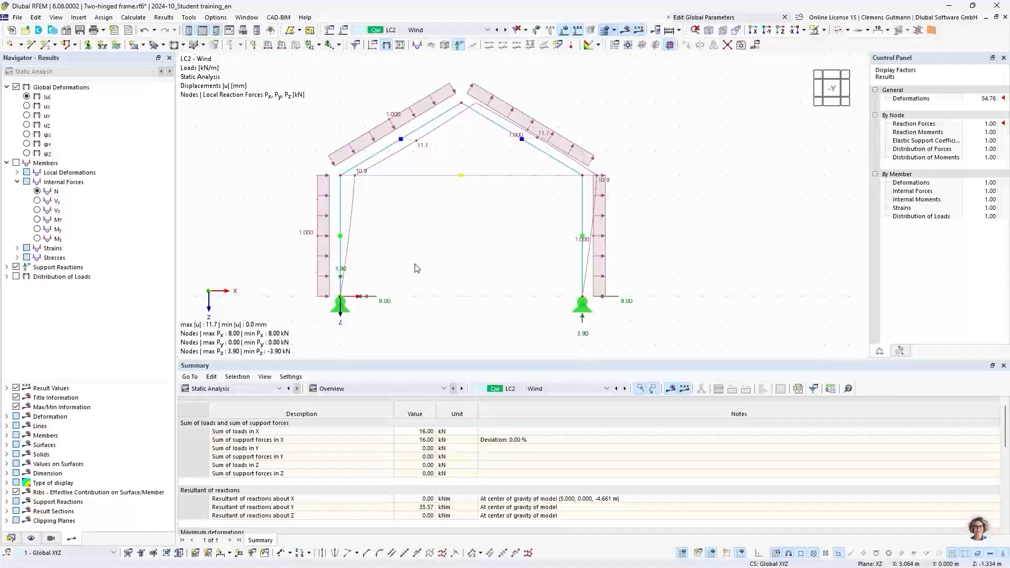
{"action": "middle_click_drag", "start_coordinate": [415, 266], "coordinate": [406, 208]}
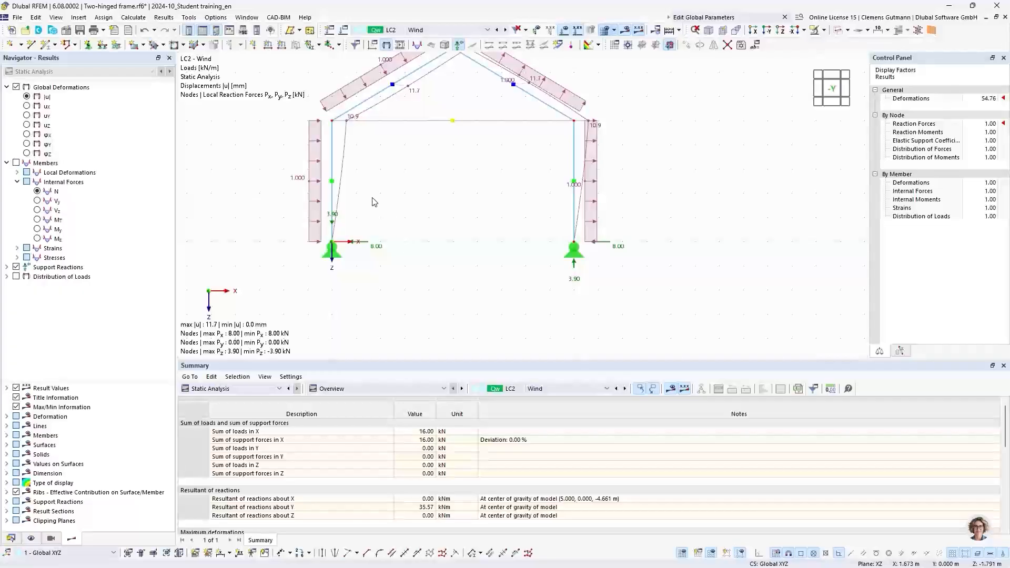
{"action": "mouse_move", "coordinate": [314, 225]}
- Examine the support reactions and deformations of load combination CO2 (1.50 * LC1 + 0.90 * LC2) at both supports
{"action": "left_click", "coordinate": [429, 31]}
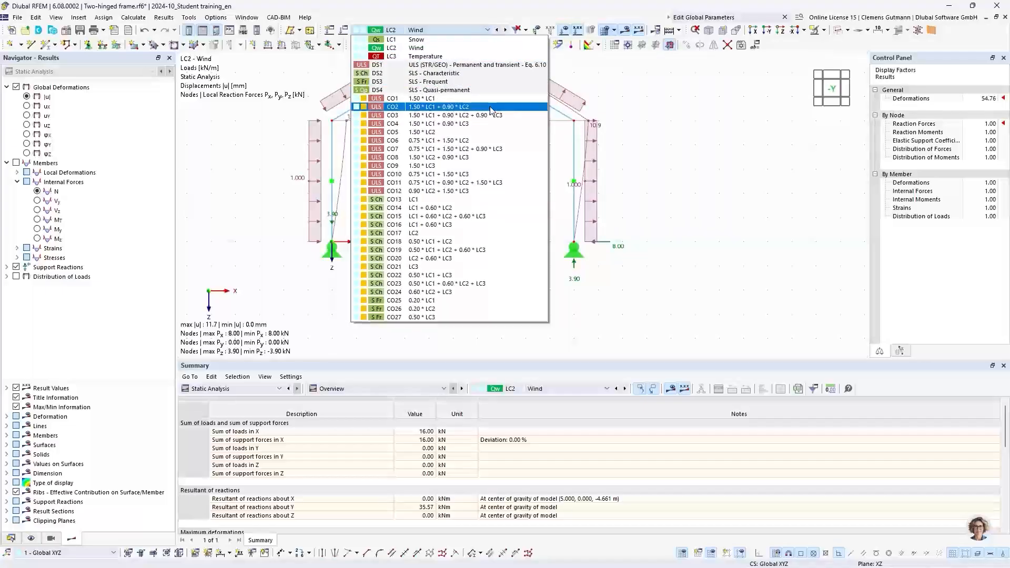
{"action": "left_click", "coordinate": [445, 108]}
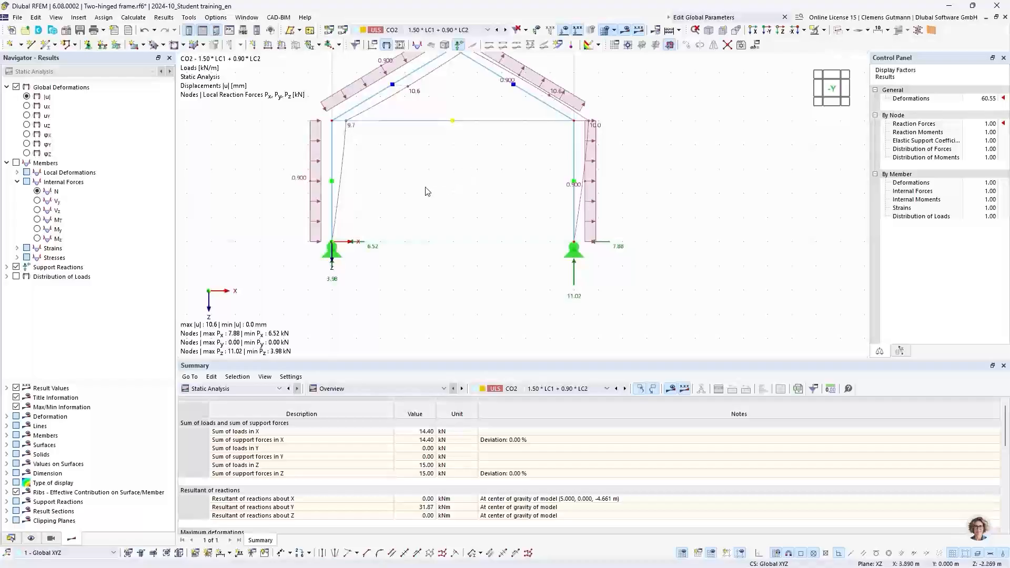
{"action": "mouse_move", "coordinate": [425, 188]}
{"action": "middle_mouse_down"}
{"action": "mouse_move", "coordinate": [315, 216]}
{"action": "mouse_move", "coordinate": [439, 190]}
{"action": "middle_mouse_up"}
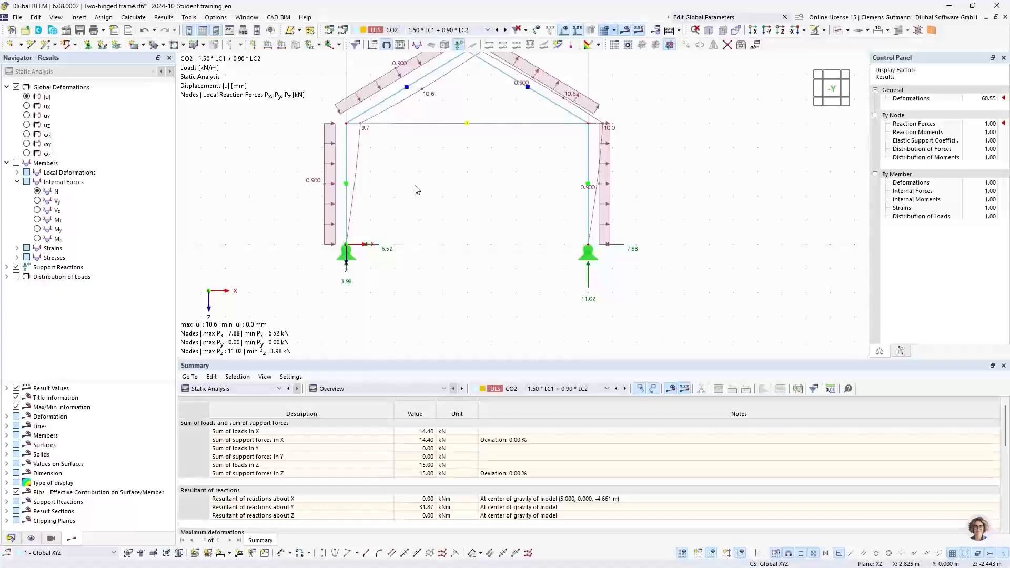
{"action": "scroll", "coordinate": [358, 280], "scroll_direction": "up", "scroll_amount": 3}
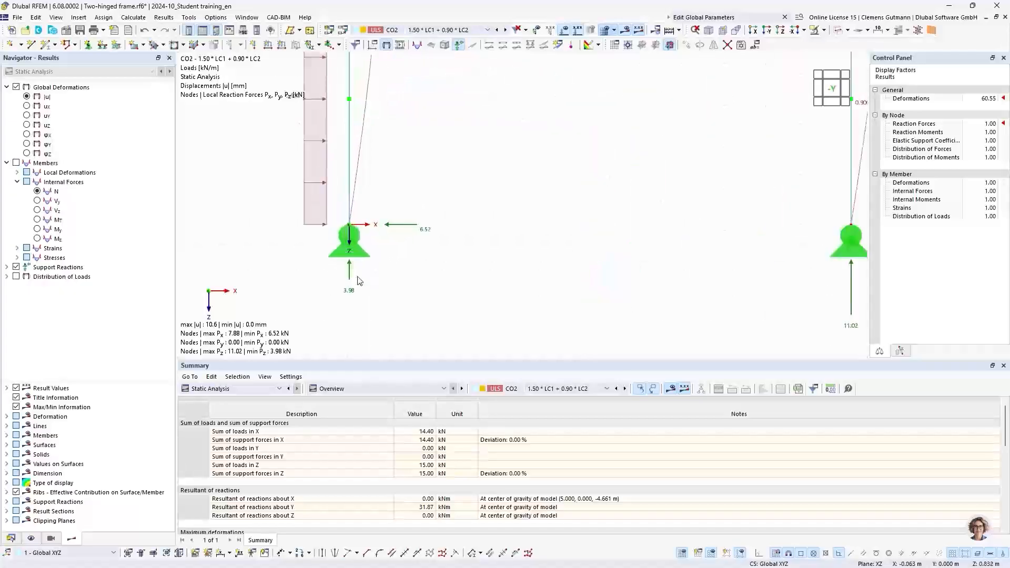
{"action": "scroll", "coordinate": [287, 257], "scroll_direction": "down", "scroll_amount": 2}
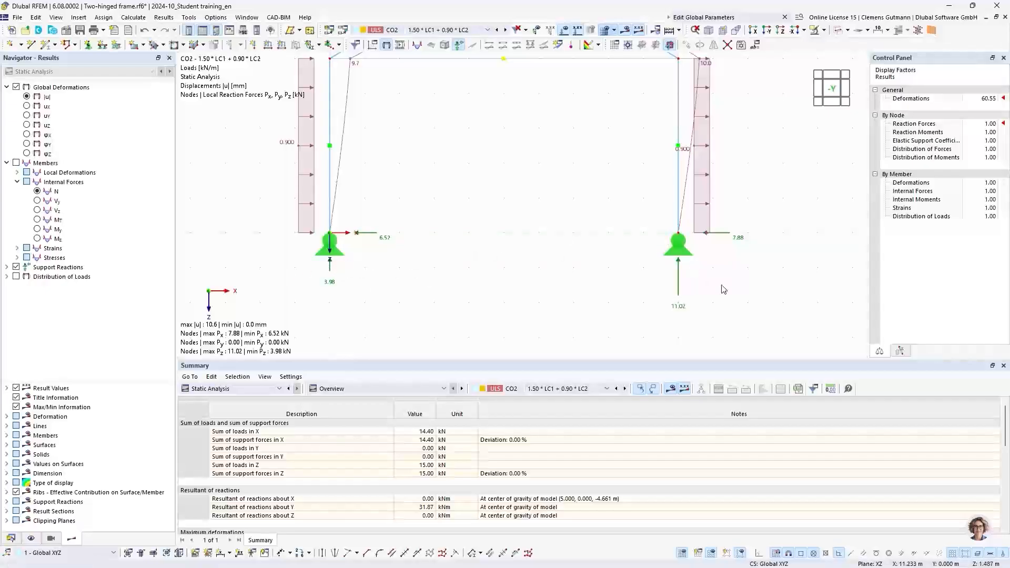
{"action": "middle_click_drag", "start_coordinate": [723, 289], "coordinate": [654, 282]}
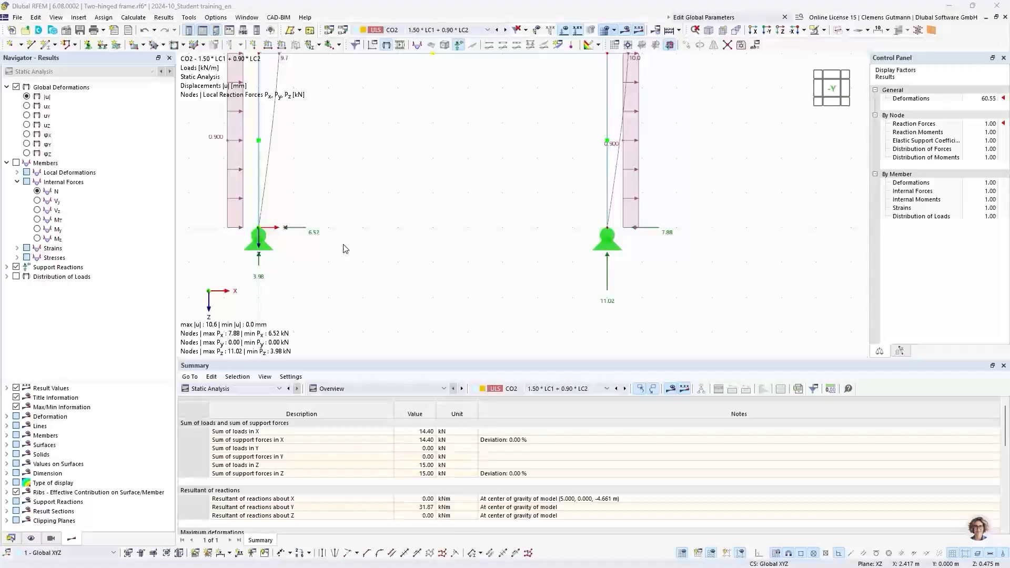
- Switch to the PowerPoint presentation and advance to the Coffee Break slide
{"action": "key", "text": "alt+Tab"}
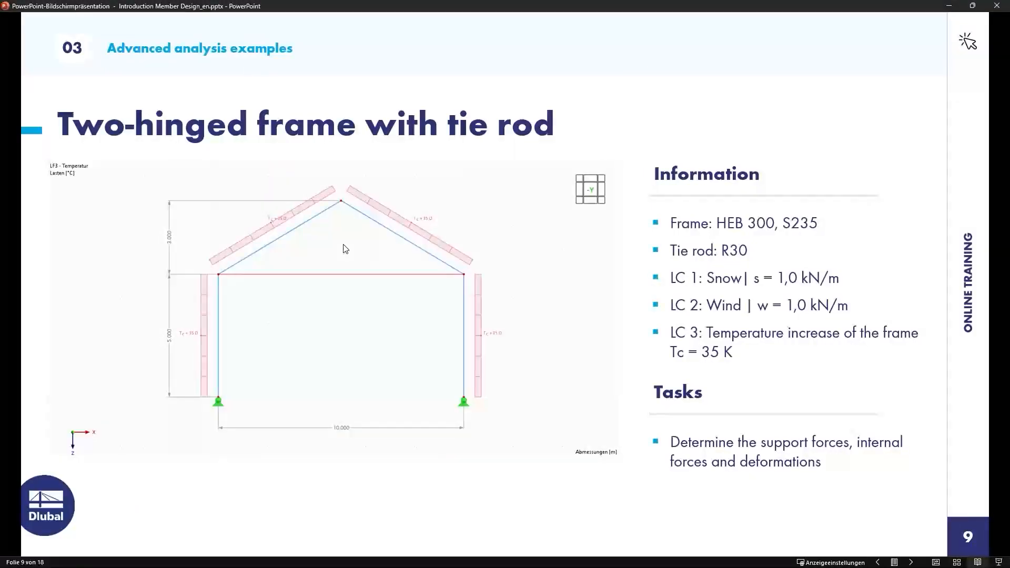
{"action": "key", "text": "Right"}
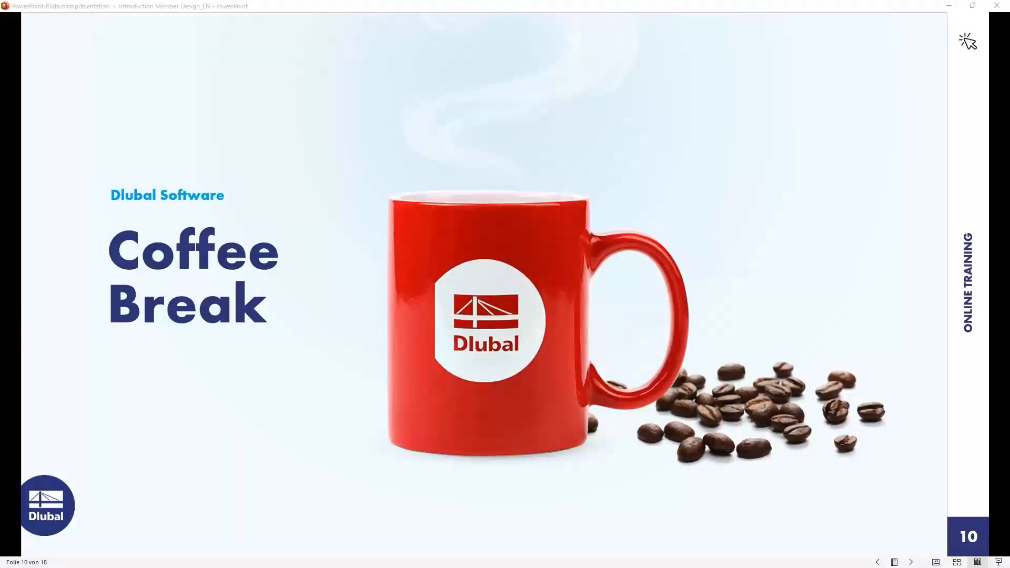
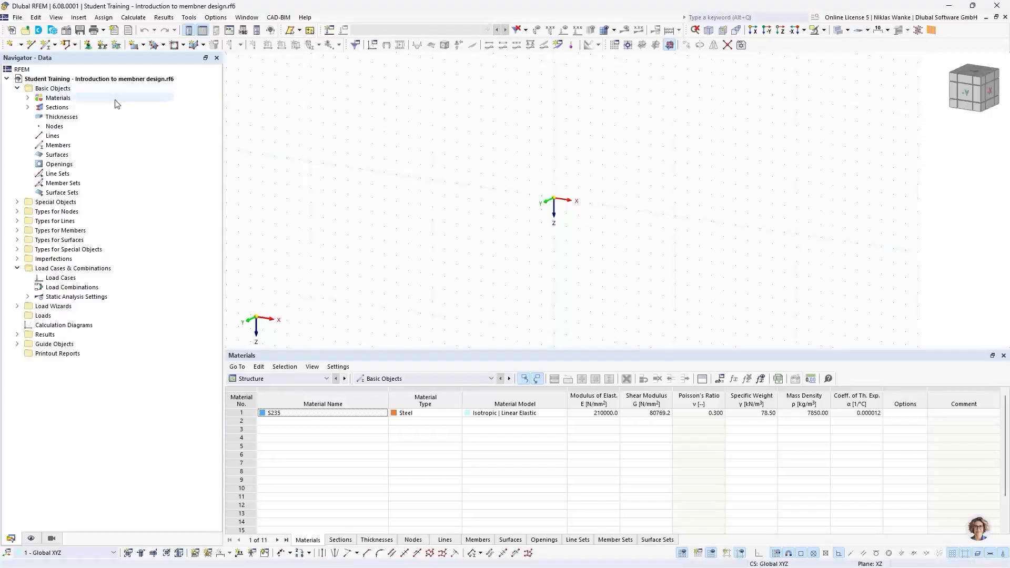
- Review the new model's predefined material and section, and check the model type and add-ons in its base data
{"action": "left_click", "coordinate": [27, 98]}
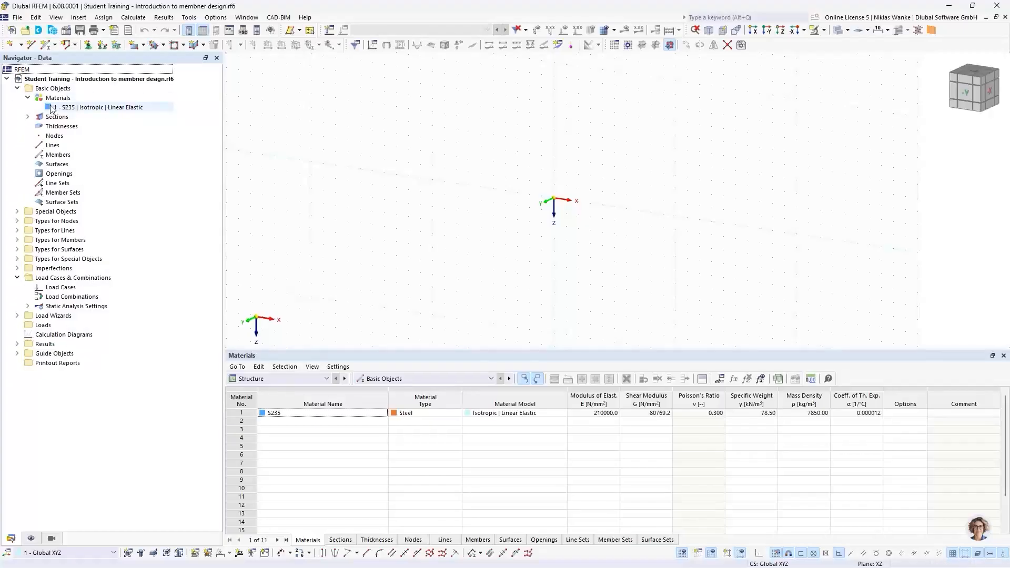
{"action": "left_click", "coordinate": [27, 117]}
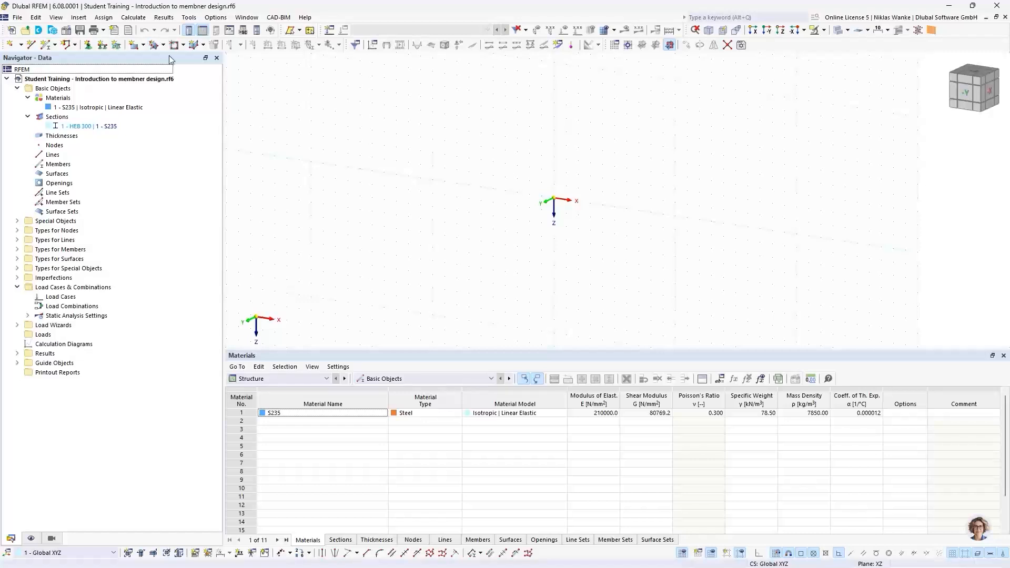
{"action": "left_click", "coordinate": [68, 32]}
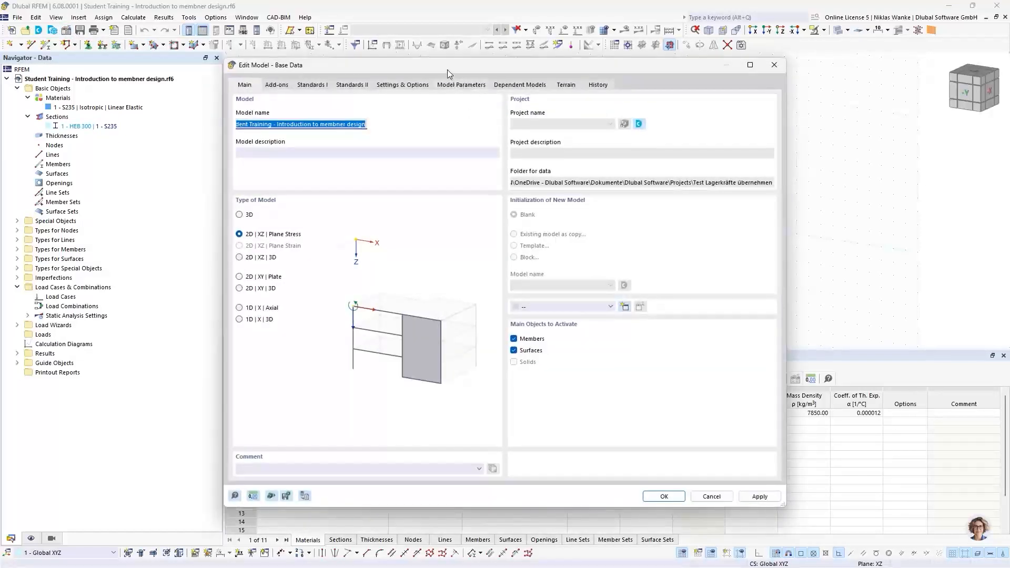
{"action": "left_click_drag", "start_coordinate": [447, 68], "coordinate": [474, 67]}
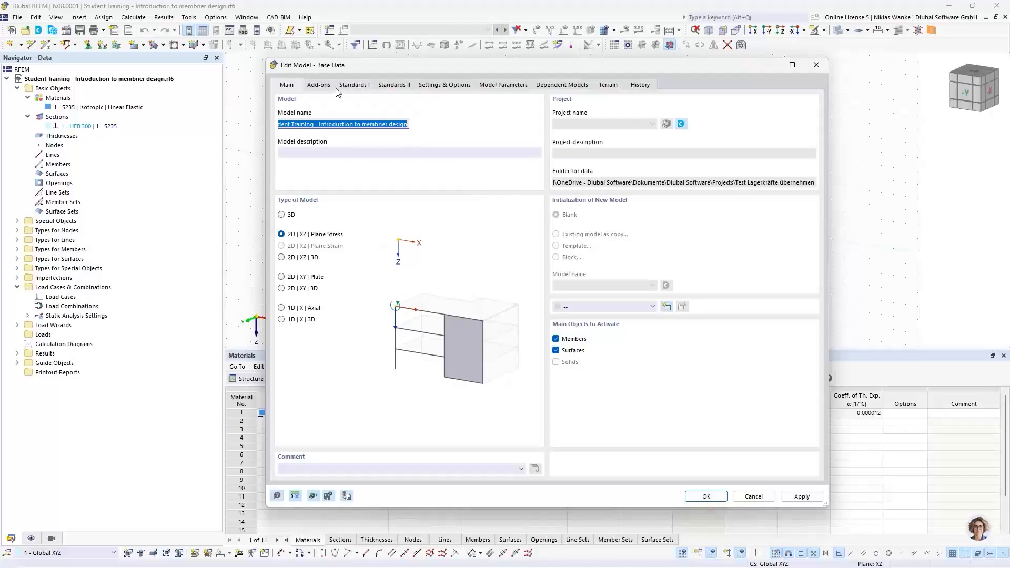
{"action": "left_click", "coordinate": [320, 85]}
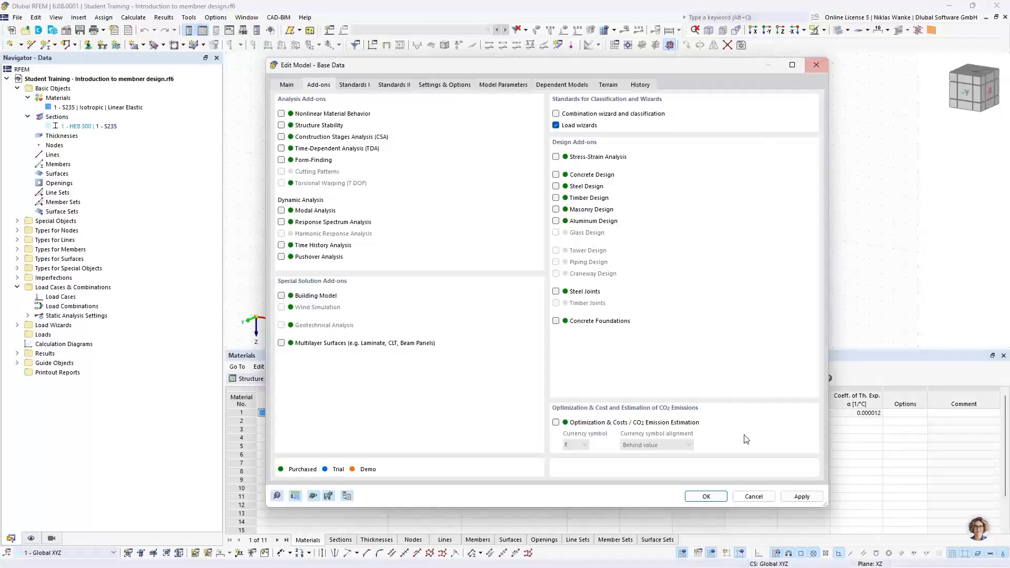
{"action": "left_click", "coordinate": [706, 496]}
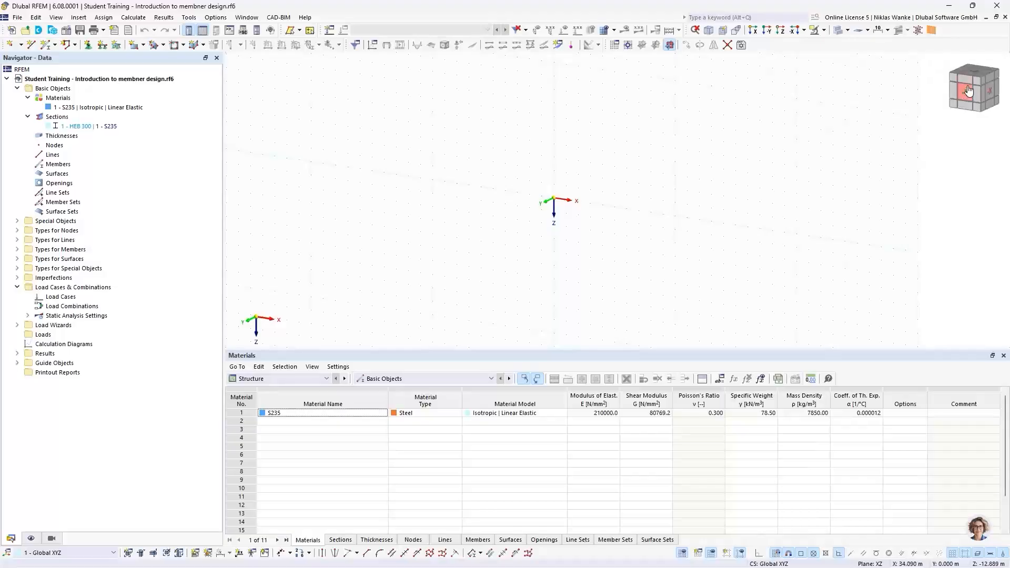
- Set the view in the -Y direction and start a new single member with general settings
{"action": "middle_click_drag", "start_coordinate": [592, 218], "coordinate": [596, 213]}
{"action": "left_click", "coordinate": [965, 97]}
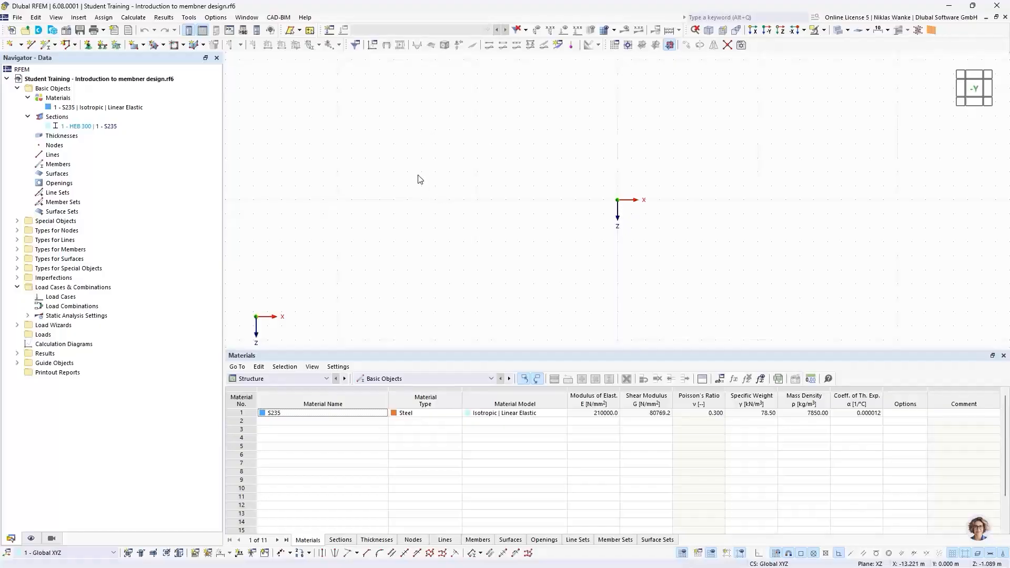
{"action": "left_click", "coordinate": [56, 45]}
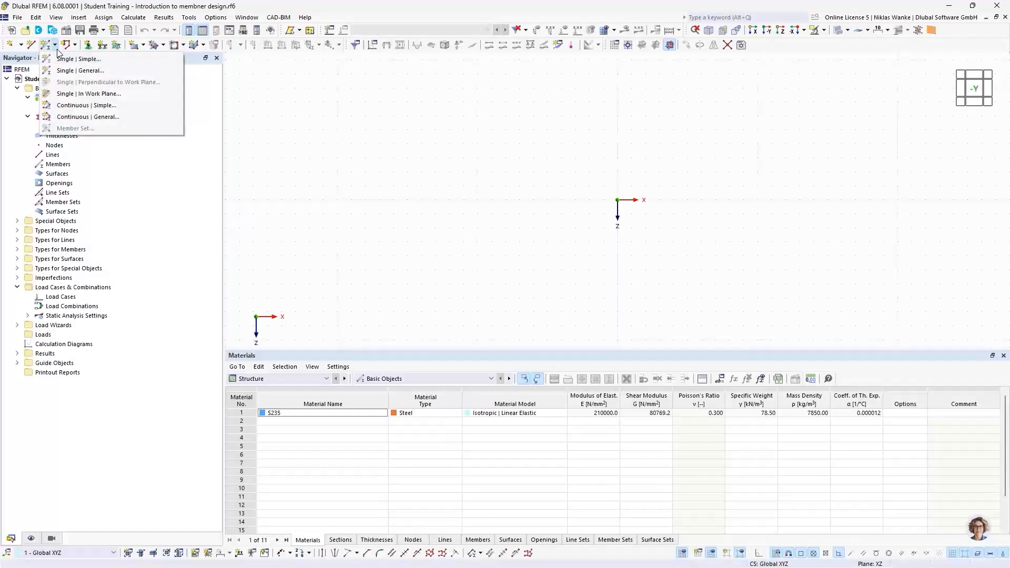
{"action": "left_click", "coordinate": [98, 71]}
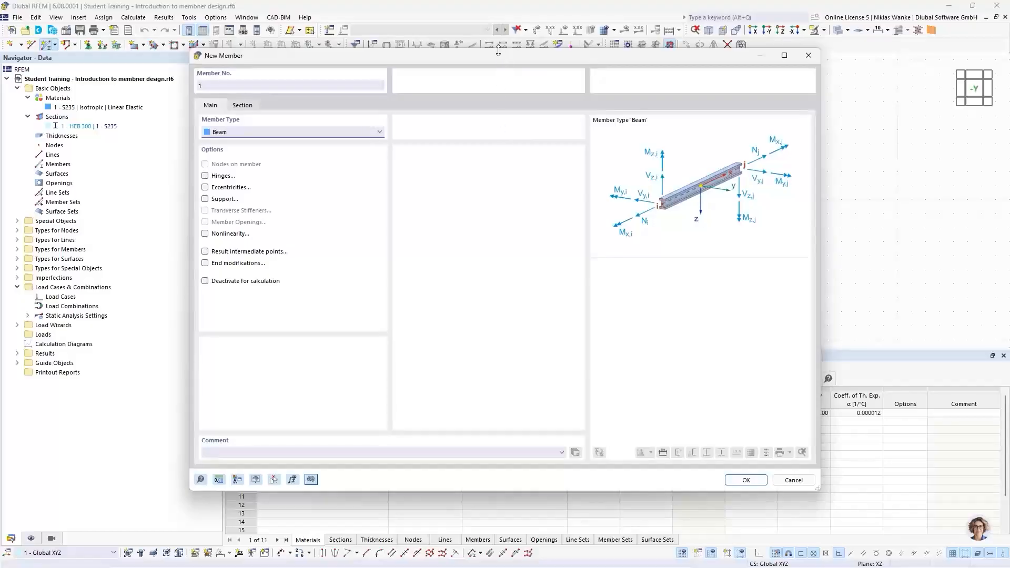
{"action": "left_click_drag", "start_coordinate": [488, 56], "coordinate": [507, 70]}
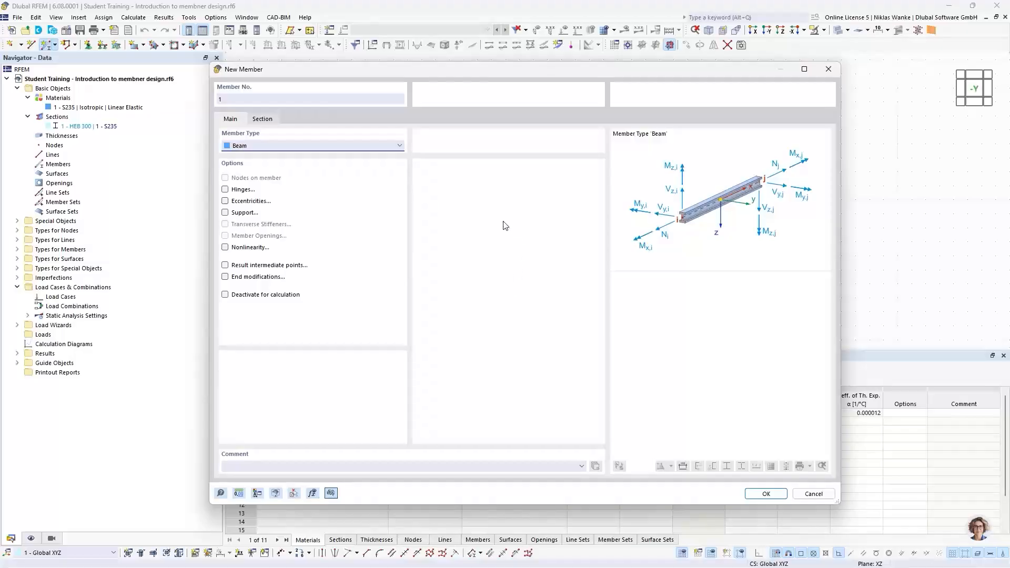
- Compare the Beam and Truss (only N) member types for the new member and examine the other available types
{"action": "left_click", "coordinate": [388, 150]}
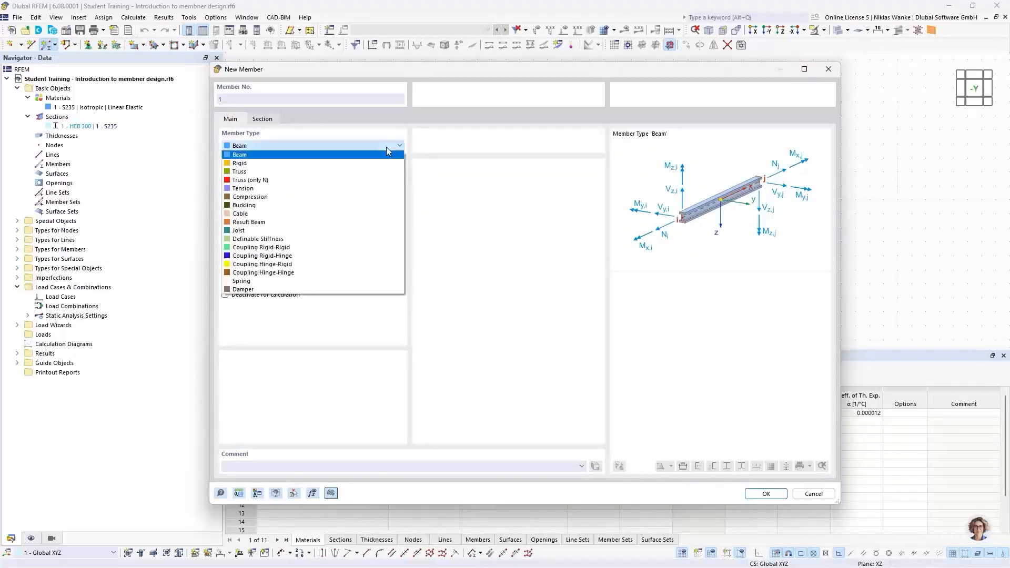
{"action": "left_click", "coordinate": [283, 181]}
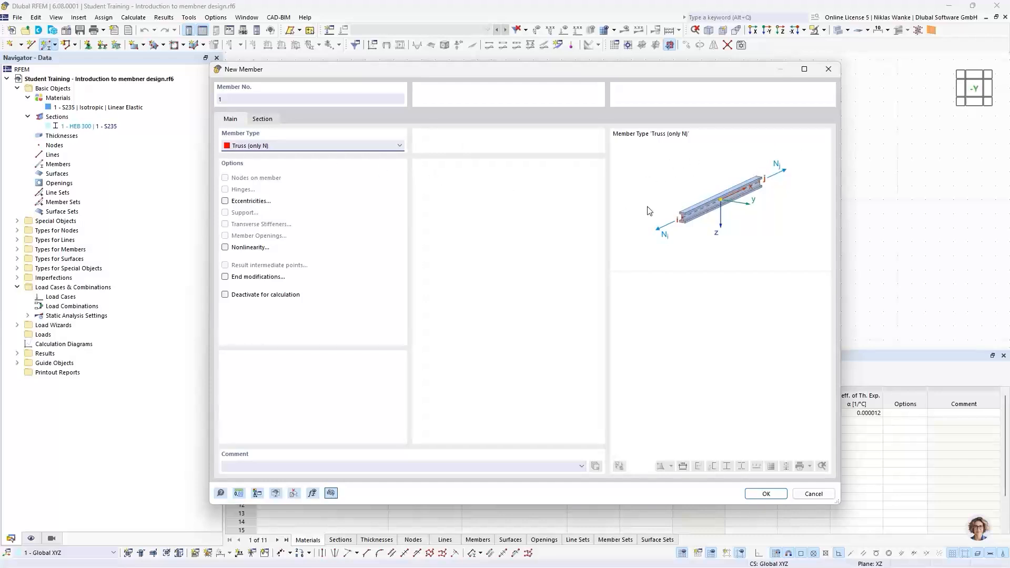
{"action": "left_click", "coordinate": [297, 149]}
{"action": "left_click", "coordinate": [247, 155]}
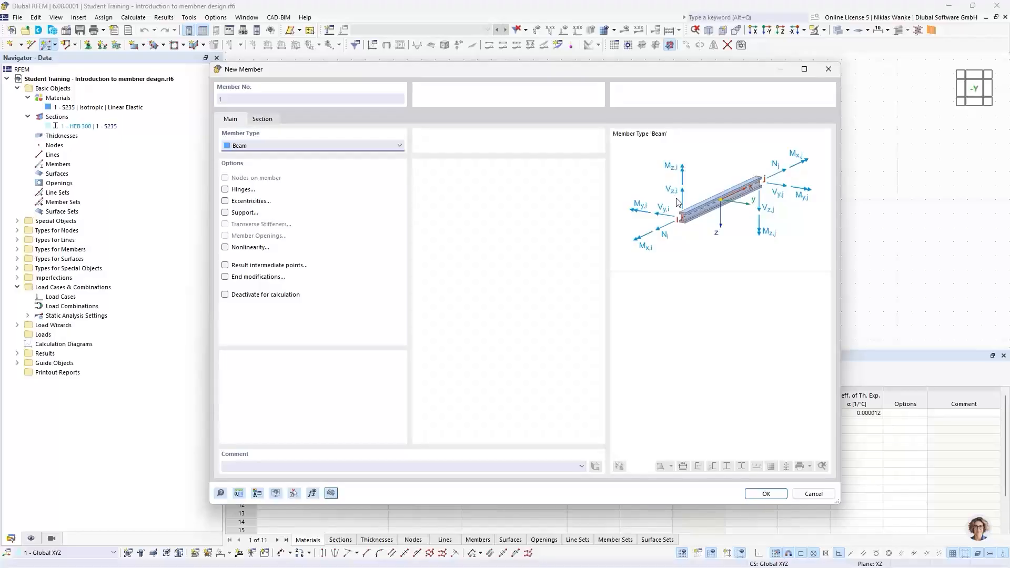
{"action": "left_click", "coordinate": [259, 148]}
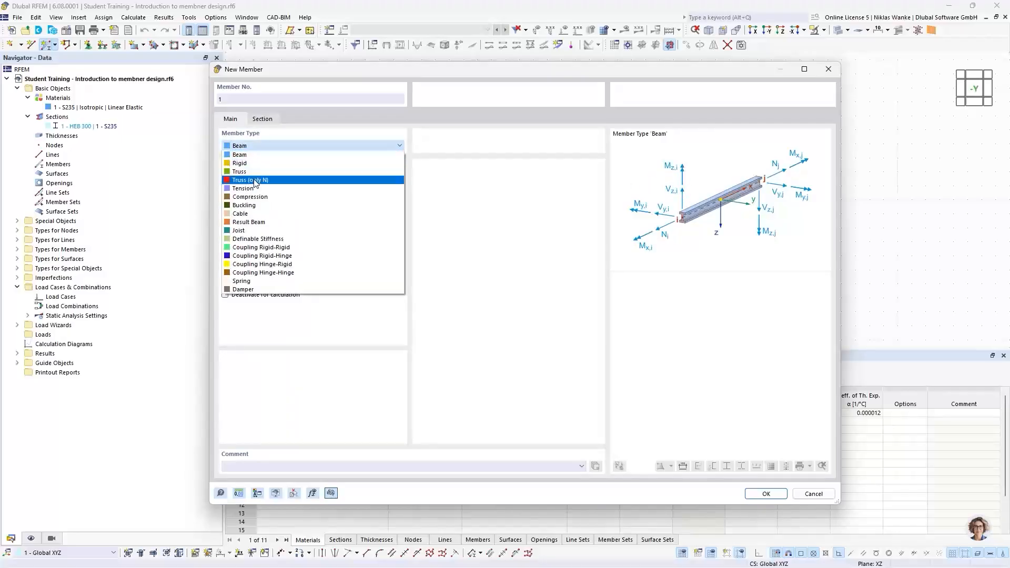
{"action": "left_click", "coordinate": [255, 181]}
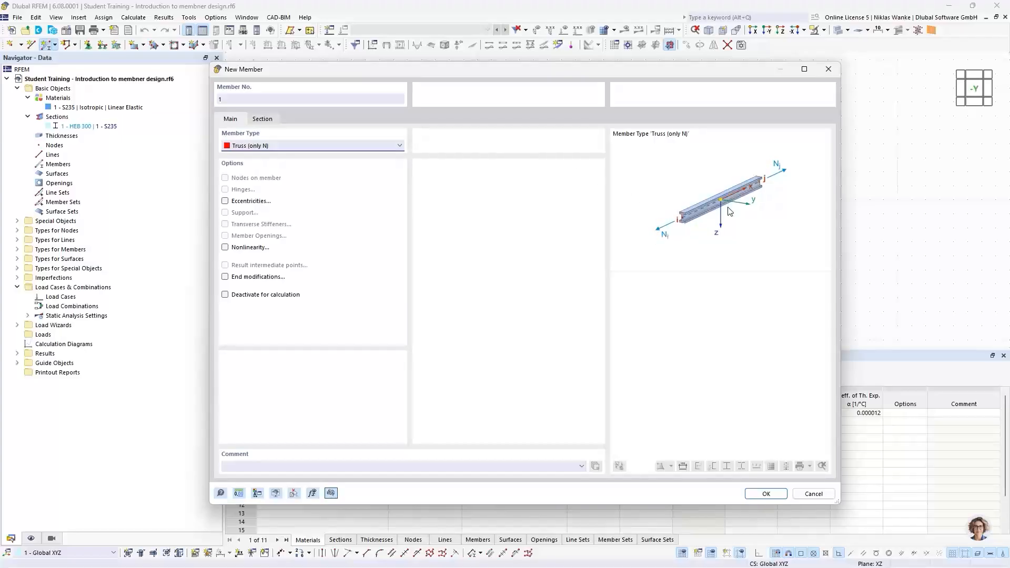
{"action": "left_click", "coordinate": [309, 147]}
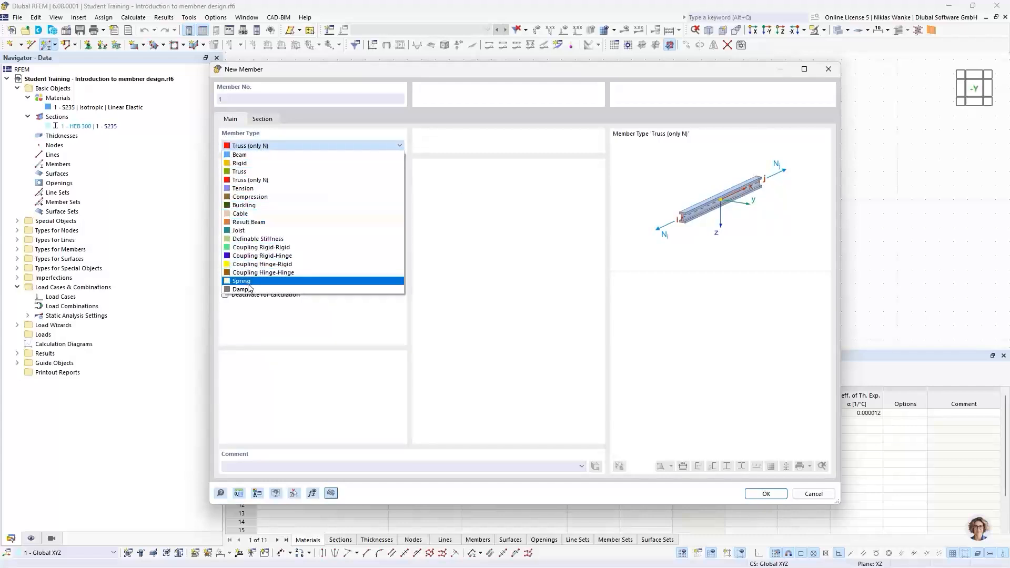
{"action": "left_click", "coordinate": [278, 147]}
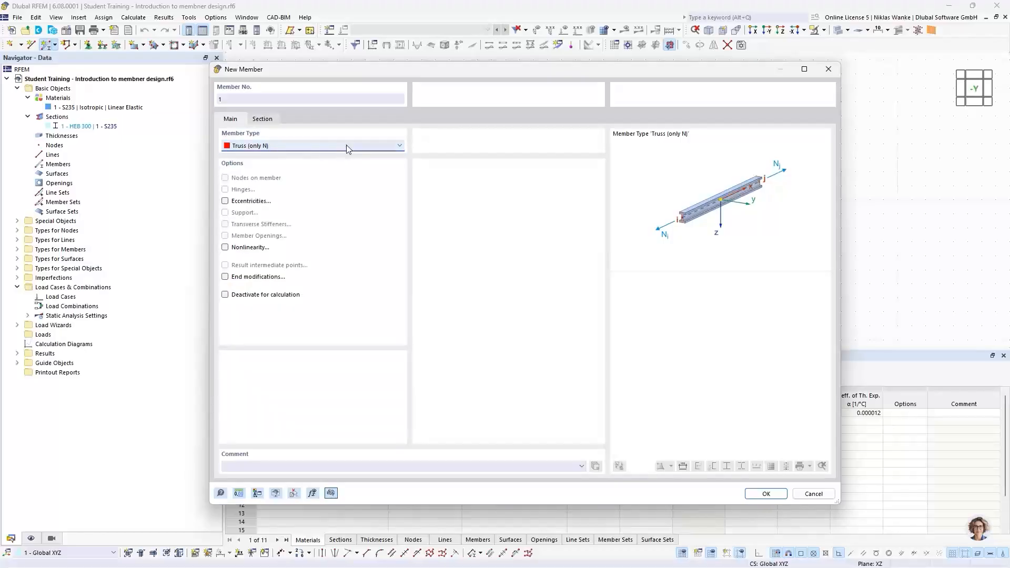
- Open the online manual on member types and read the descriptions through Truss (only N), then return to the New Member dialog in RFEM
{"action": "left_click", "coordinate": [220, 496]}
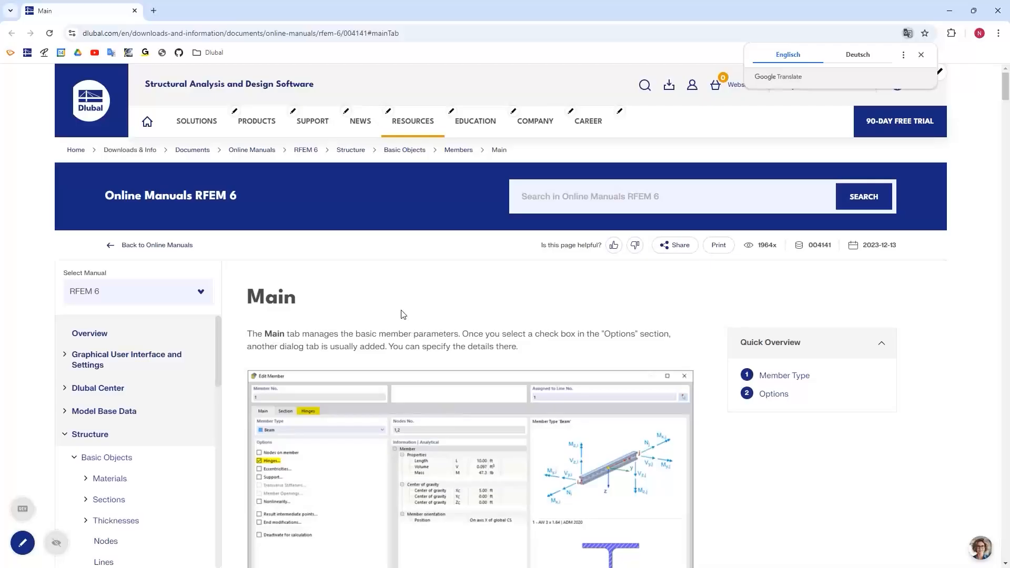
{"action": "scroll", "coordinate": [423, 330], "scroll_direction": "down", "scroll_amount": 4}
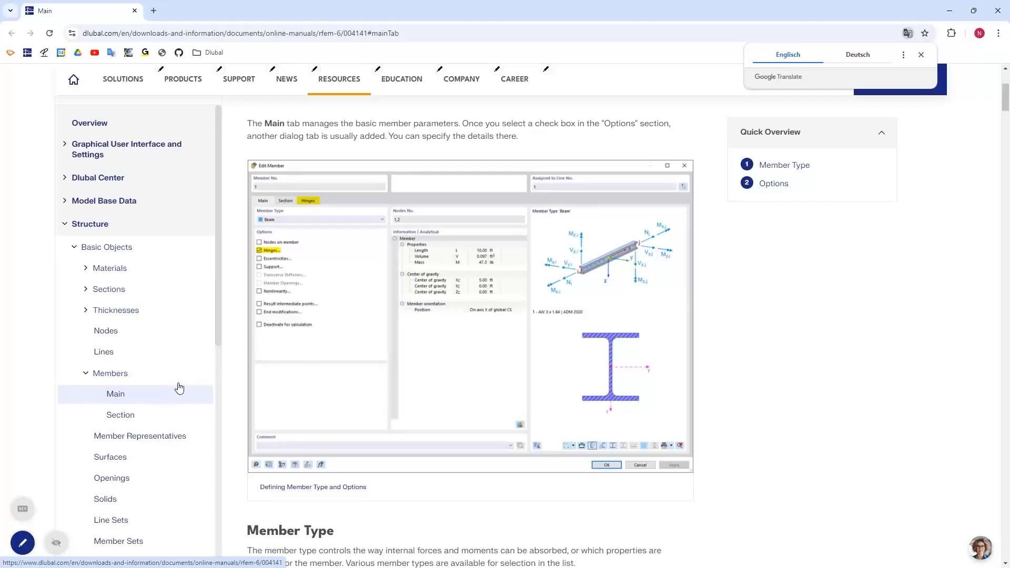
{"action": "scroll", "coordinate": [183, 382], "scroll_direction": "up", "scroll_amount": 2}
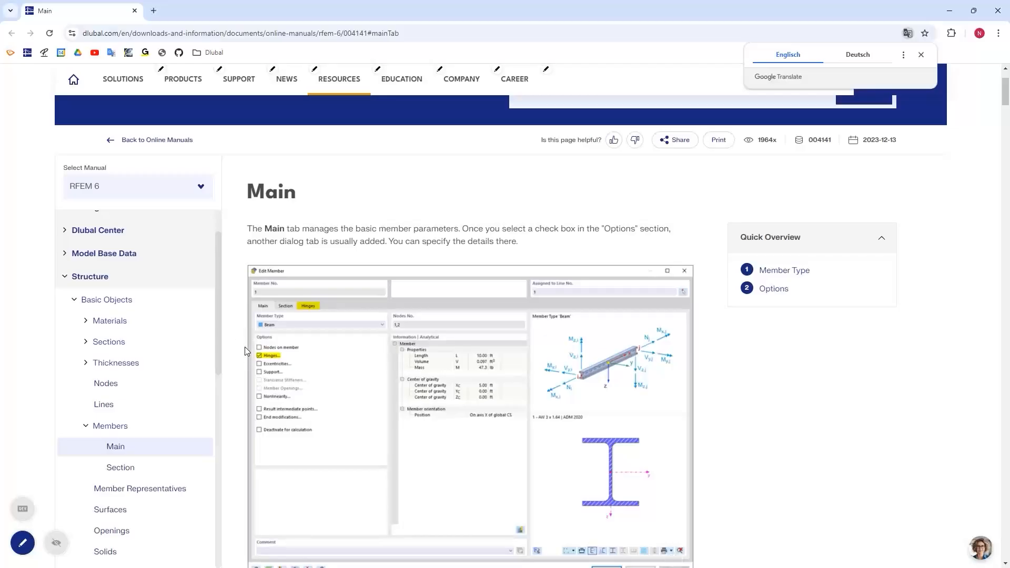
{"action": "scroll", "coordinate": [247, 345], "scroll_direction": "down", "scroll_amount": 5}
{"action": "scroll", "coordinate": [250, 349], "scroll_direction": "down", "scroll_amount": 4}
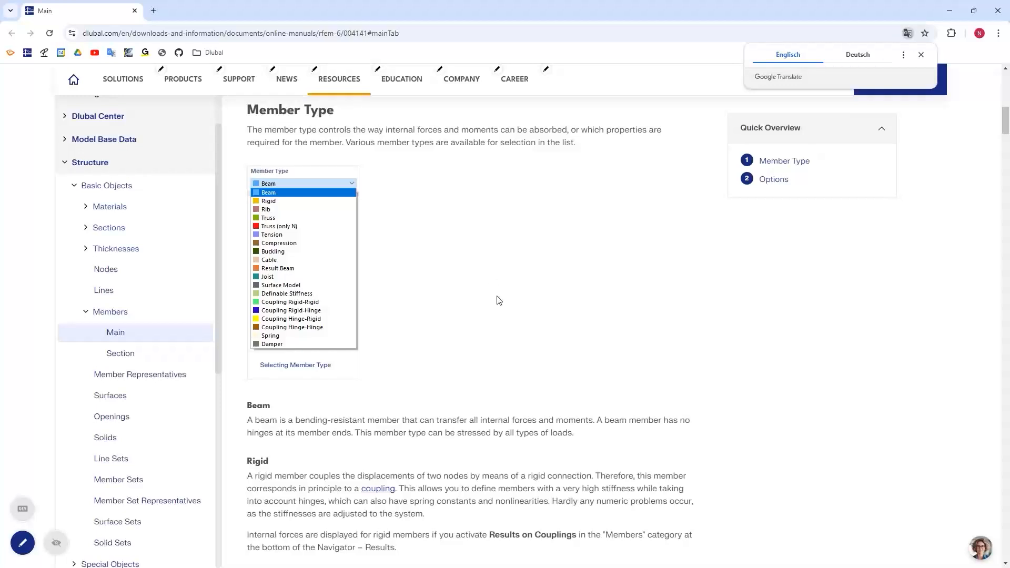
{"action": "scroll", "coordinate": [497, 297], "scroll_direction": "up", "scroll_amount": 1}
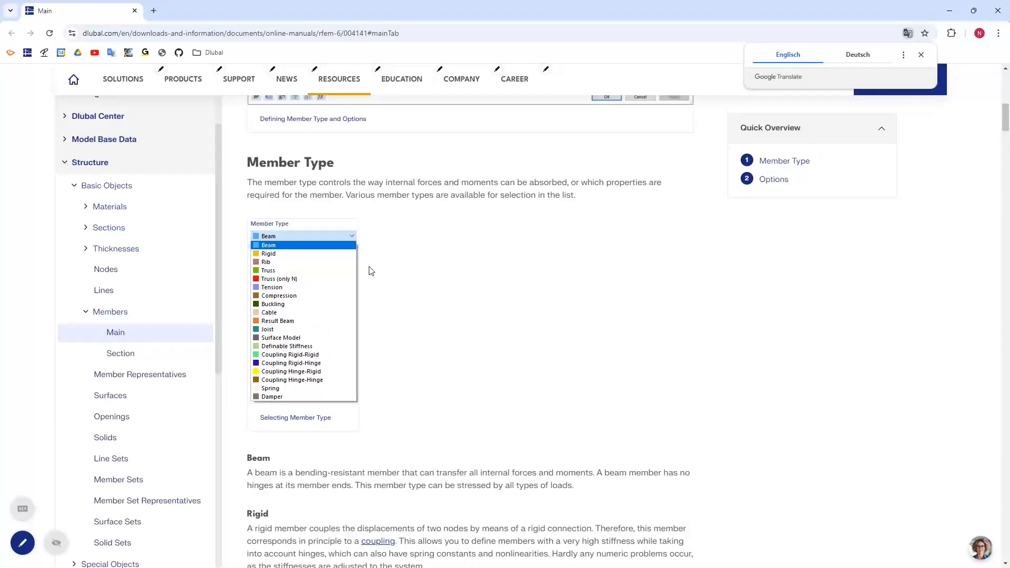
{"action": "scroll", "coordinate": [404, 373], "scroll_direction": "down", "scroll_amount": 3}
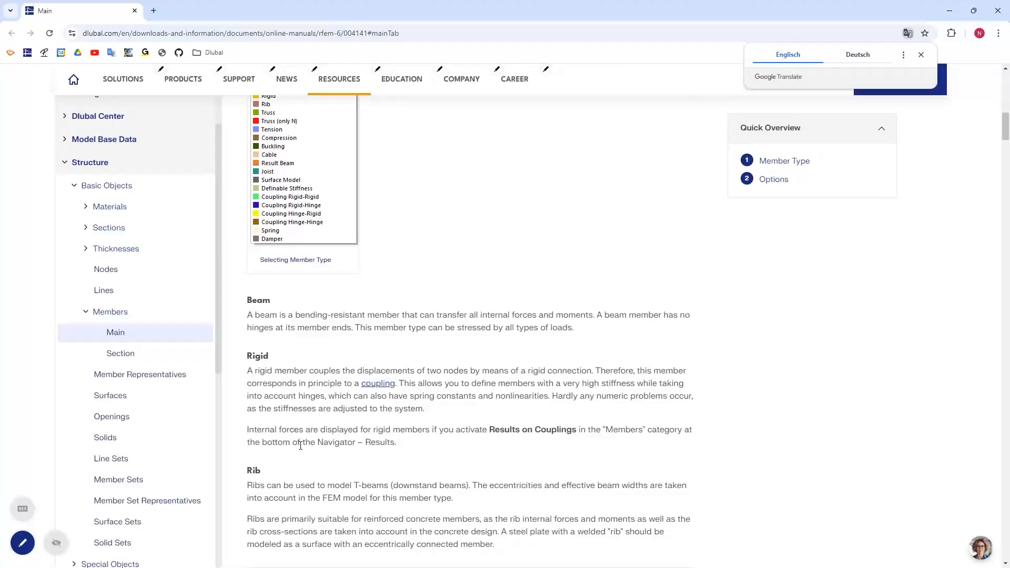
{"action": "scroll", "coordinate": [298, 453], "scroll_direction": "down", "scroll_amount": 5}
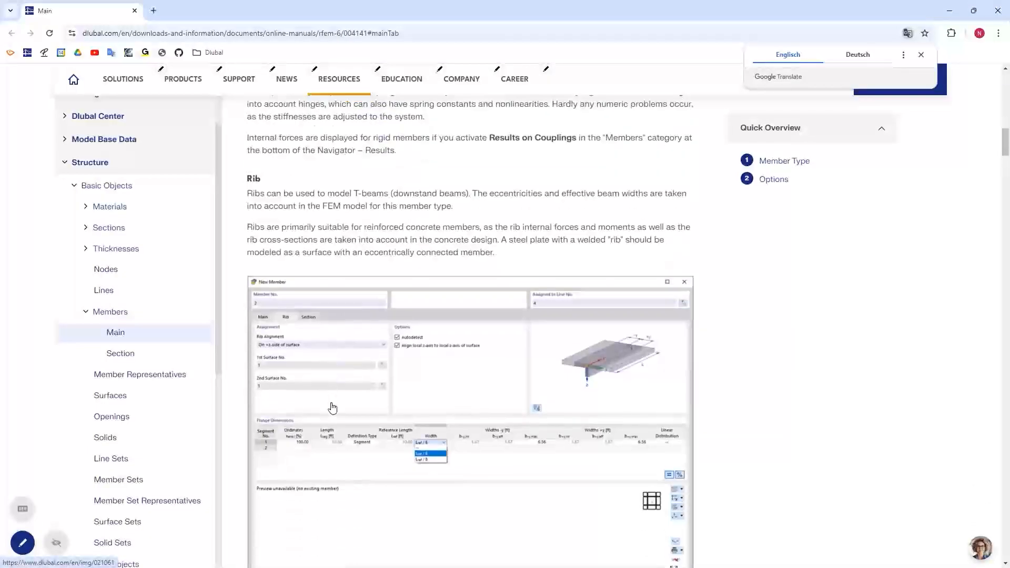
{"action": "scroll", "coordinate": [331, 371], "scroll_direction": "down", "scroll_amount": 15}
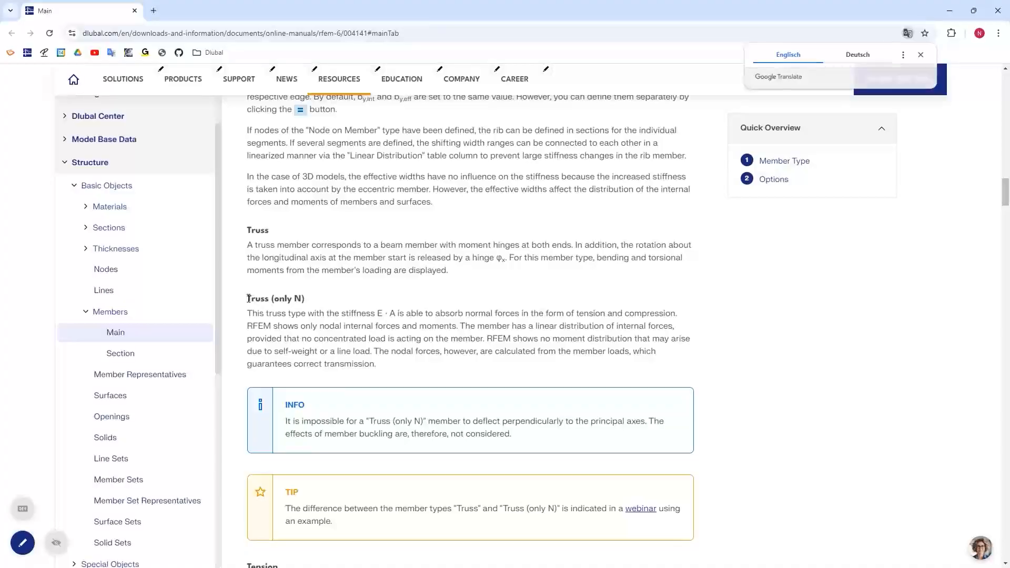
{"action": "left_click_drag", "start_coordinate": [249, 298], "coordinate": [300, 298]}
{"action": "left_click", "coordinate": [359, 297]}
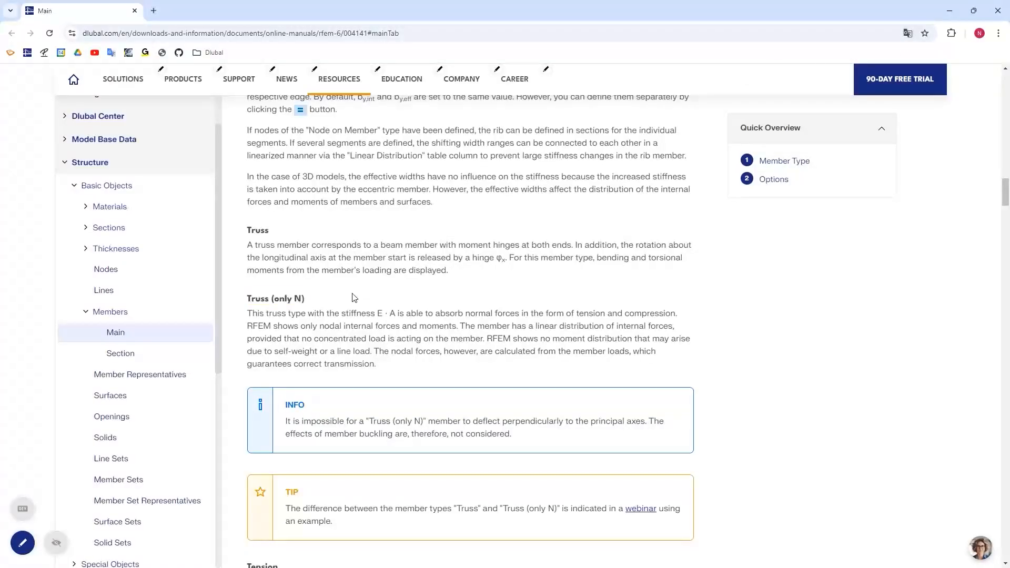
{"action": "scroll", "coordinate": [360, 298], "scroll_direction": "down", "scroll_amount": 3}
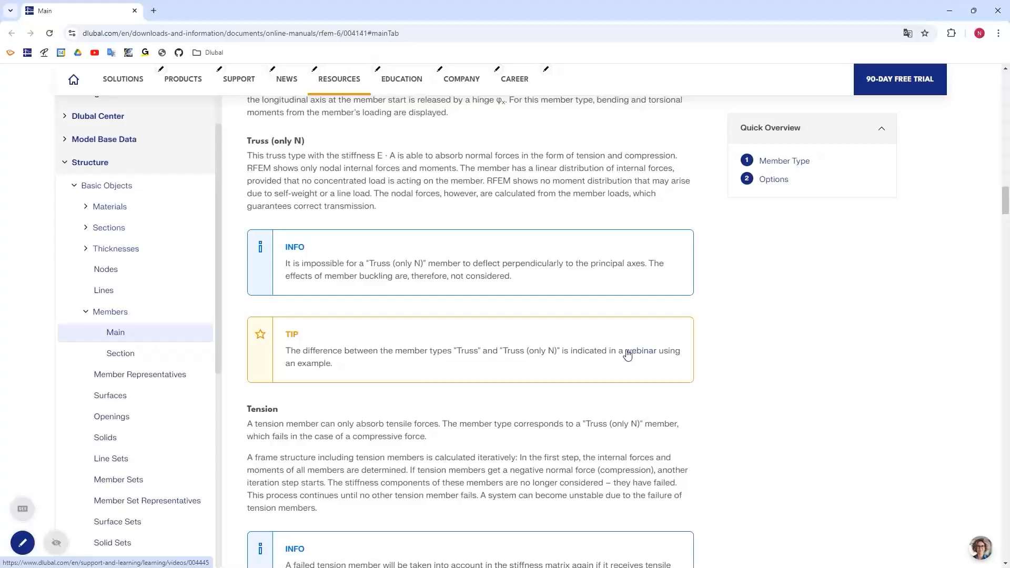
{"action": "left_click", "coordinate": [997, 12]}
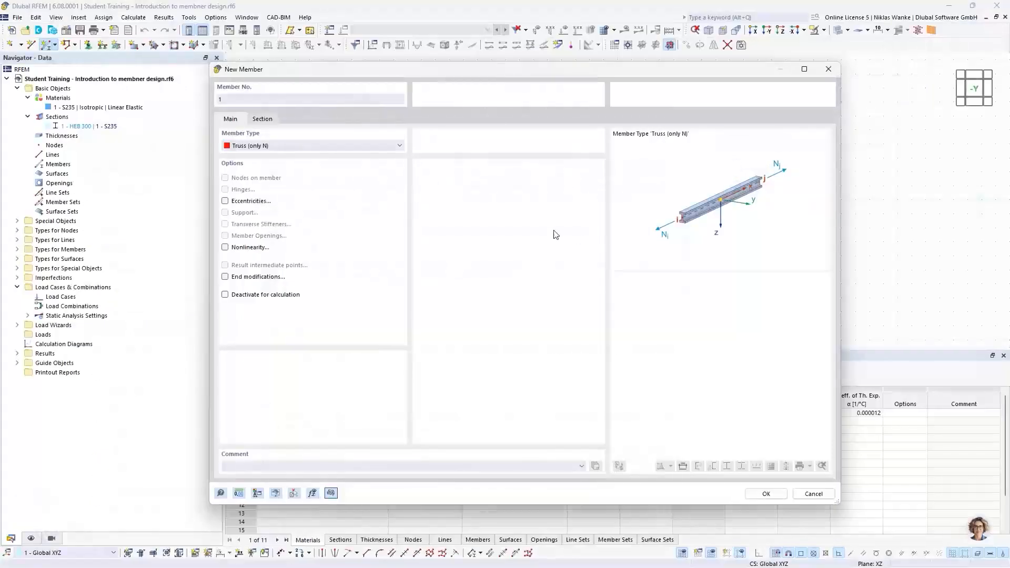
- Keep section HEB 300 in S235 for the start of the Truss (only N) member and accept the member definition
{"action": "left_click_drag", "start_coordinate": [501, 75], "coordinate": [511, 73]}
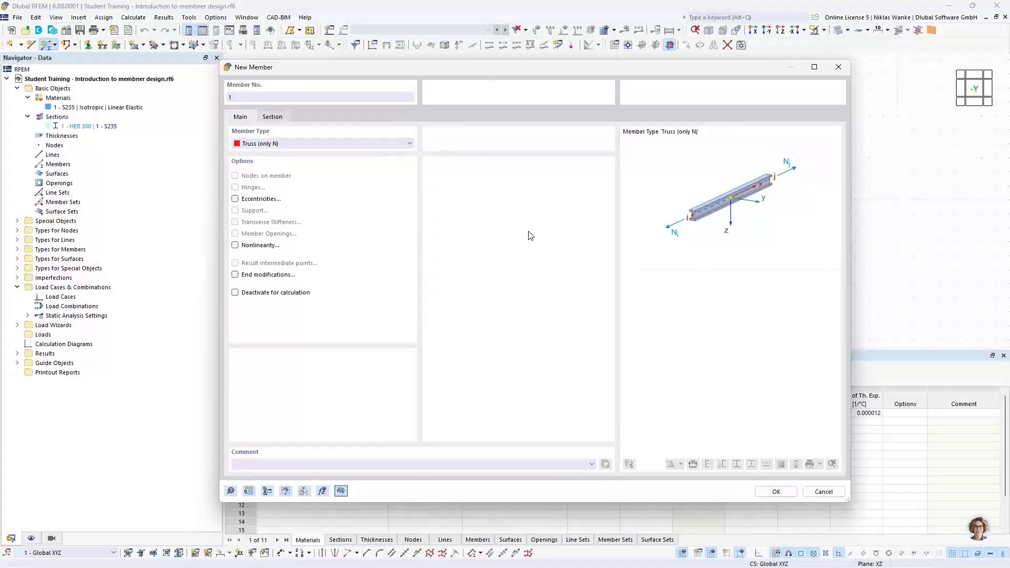
{"action": "left_click", "coordinate": [270, 120]}
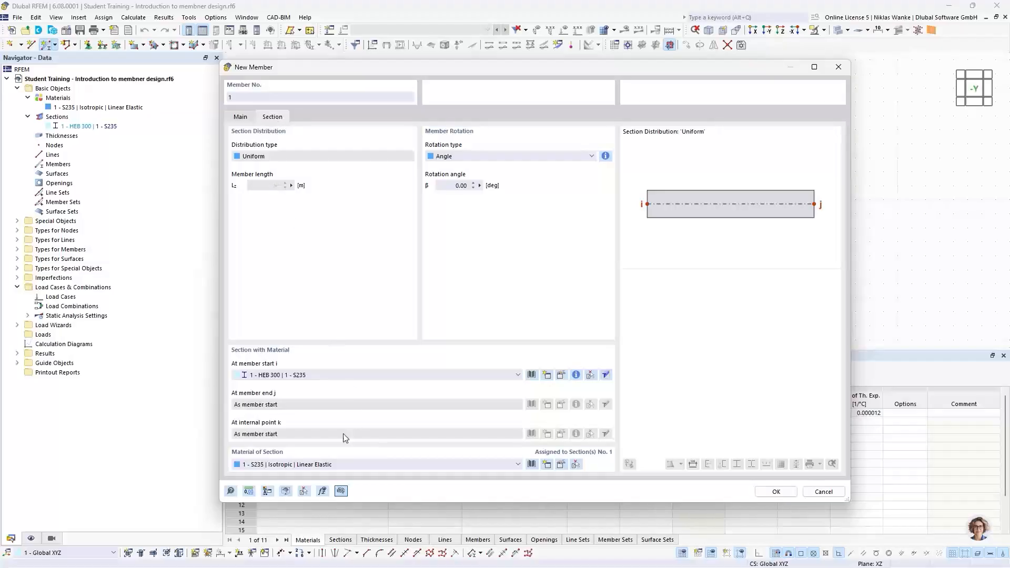
{"action": "left_click", "coordinate": [299, 375]}
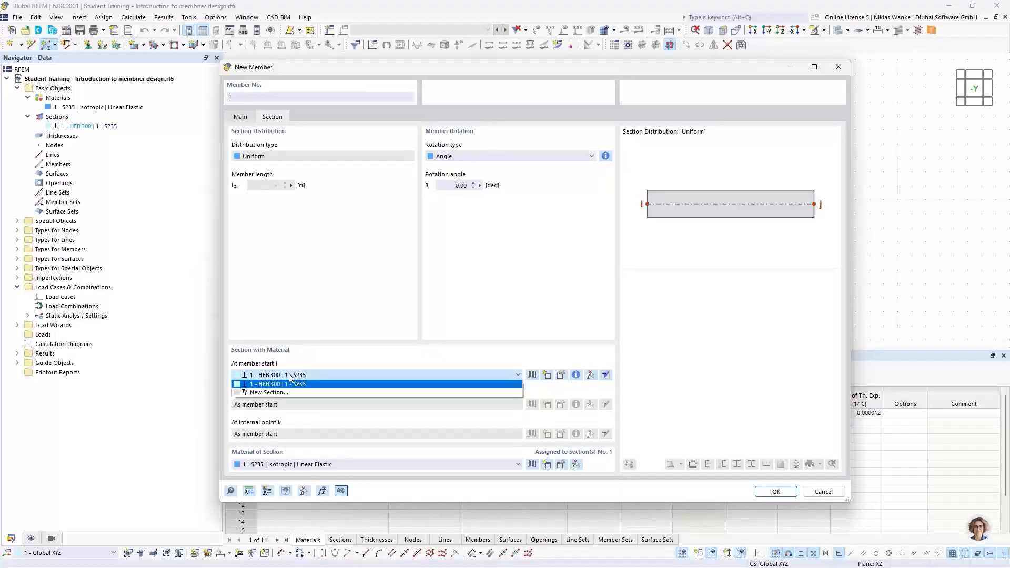
{"action": "left_click", "coordinate": [261, 377]}
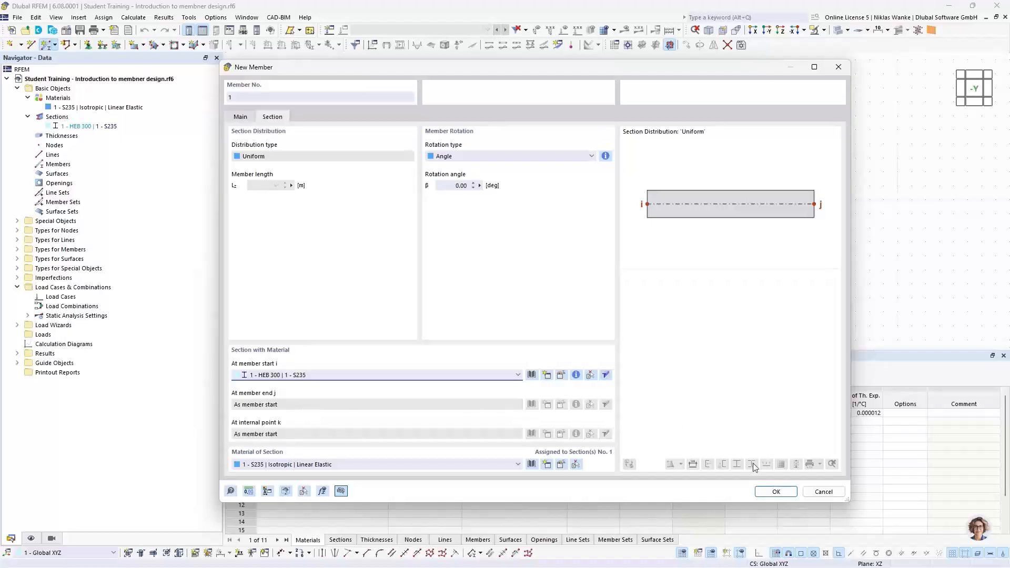
{"action": "left_click", "coordinate": [775, 492]}
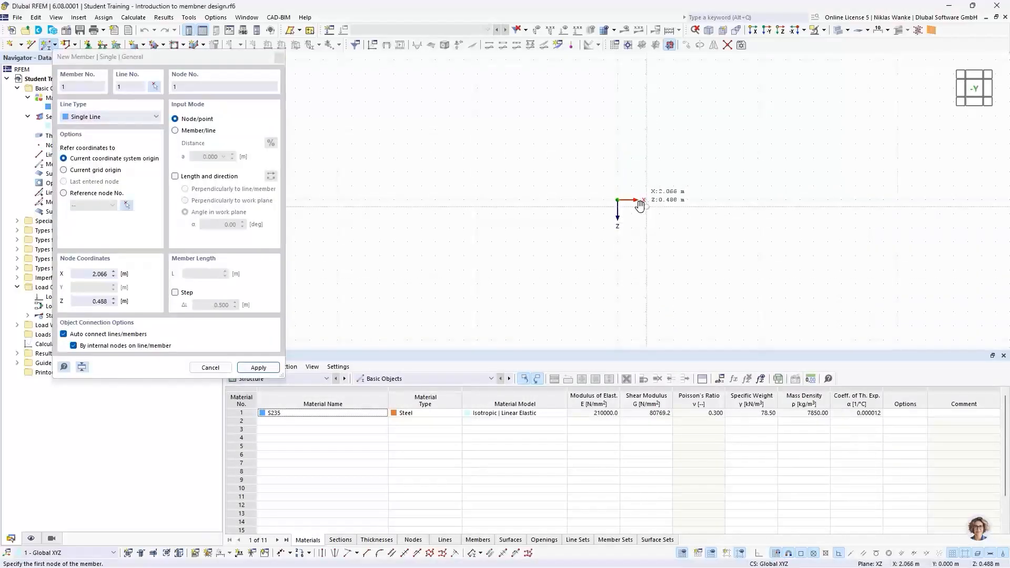
- Define the new member by length and direction, with a length of 3 m and an angle of 150° in the work plane
{"action": "middle_click_drag", "start_coordinate": [640, 205], "coordinate": [613, 210]}
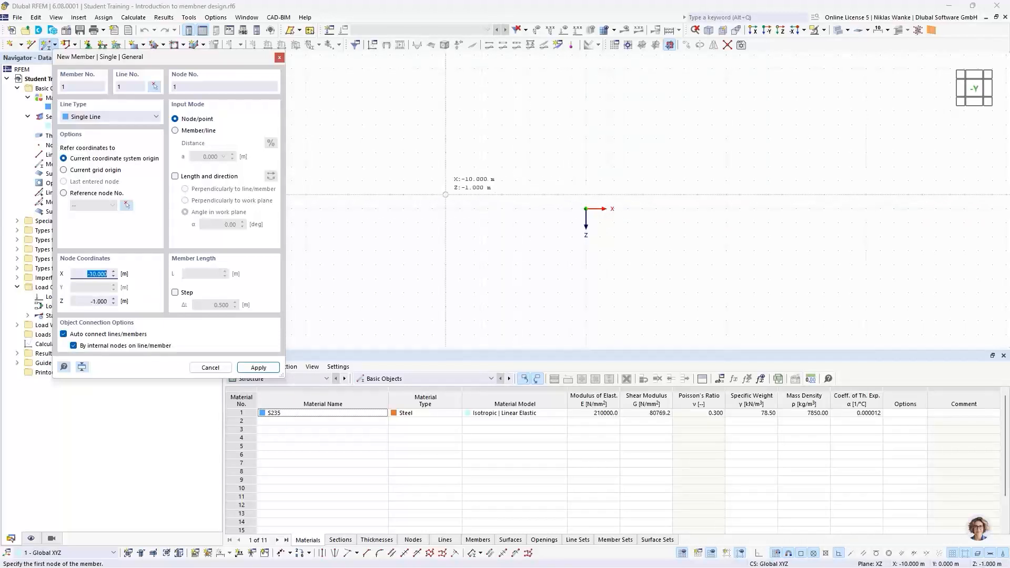
{"action": "left_click", "coordinate": [178, 178]}
{"action": "left_click", "coordinate": [175, 177]}
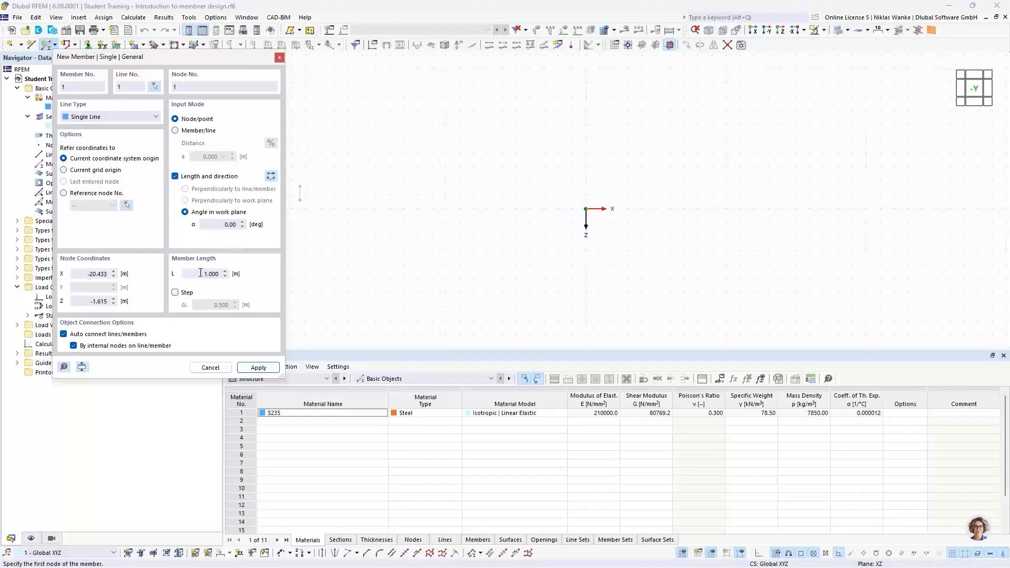
{"action": "left_click_drag", "start_coordinate": [201, 273], "coordinate": [231, 274]}
{"action": "type", "text": "3"}
{"action": "left_click", "coordinate": [217, 224]}
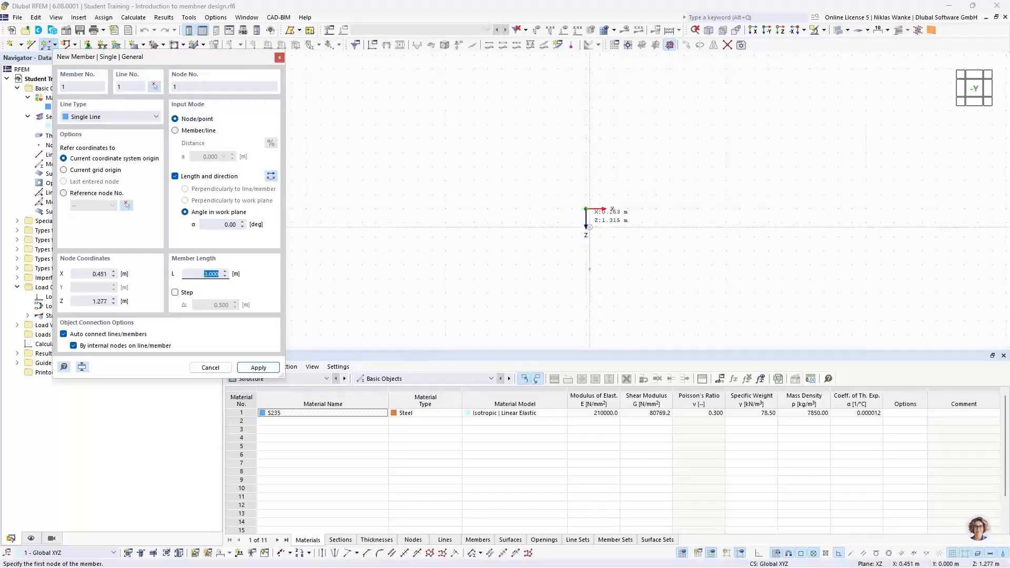
{"action": "left_click", "coordinate": [240, 225]}
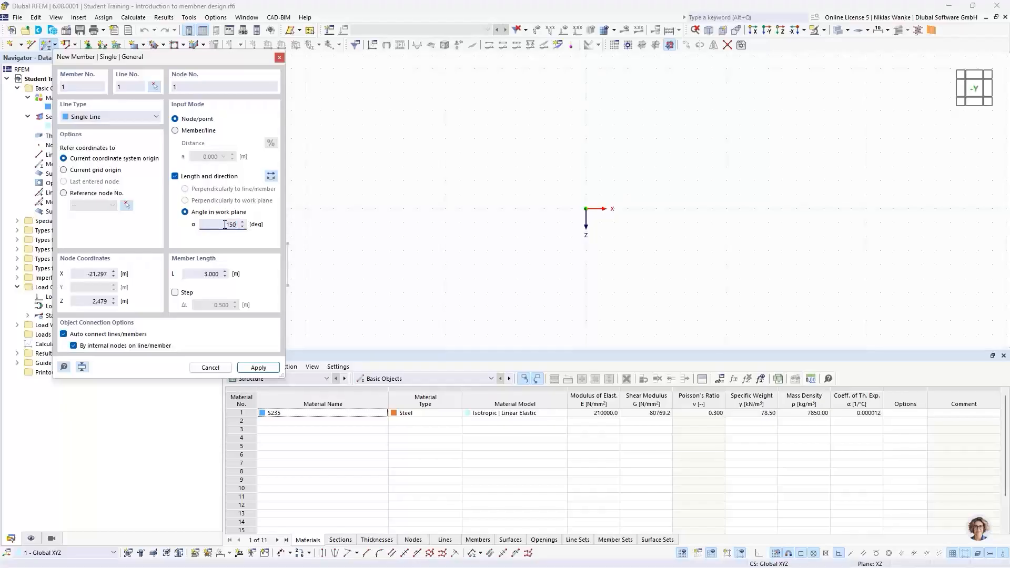
{"action": "type", "text": "150"}
{"action": "key", "text": "Tab"}
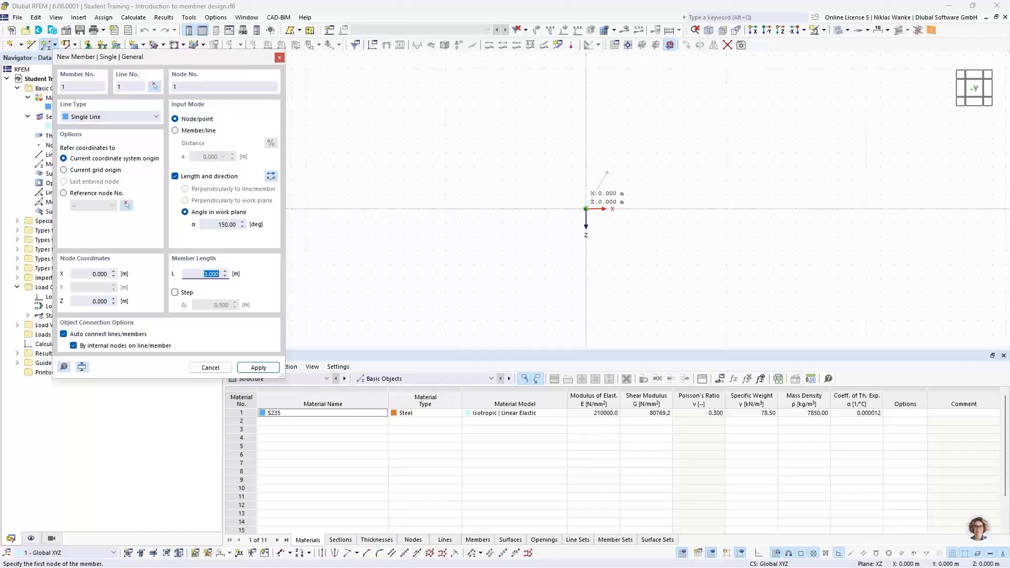
- Place the member with its first node at the coordinate origin and end member input
{"action": "left_click", "coordinate": [585, 209]}
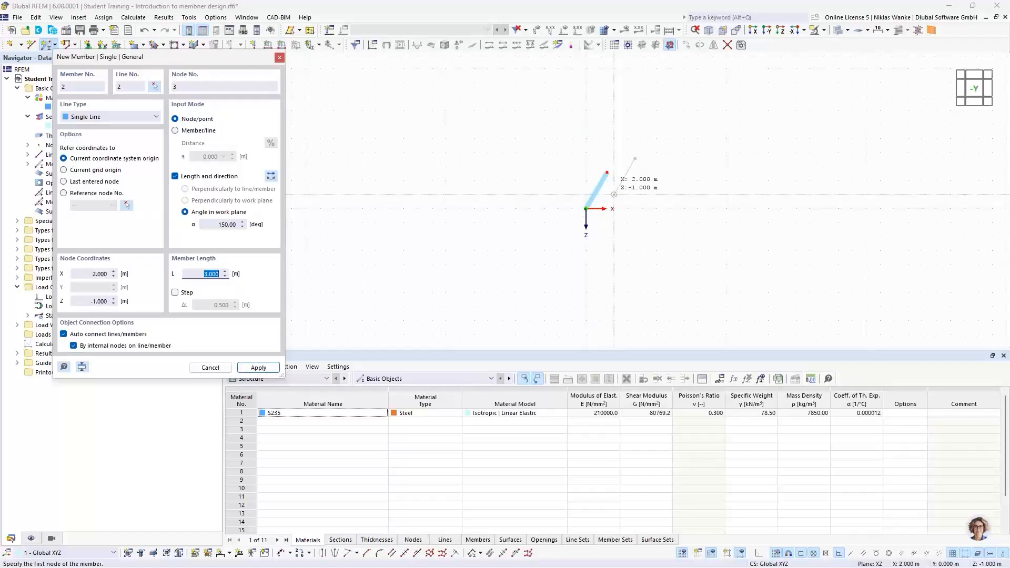
{"action": "key", "text": "Escape"}
{"action": "scroll", "coordinate": [611, 194], "scroll_direction": "up", "scroll_amount": 5}
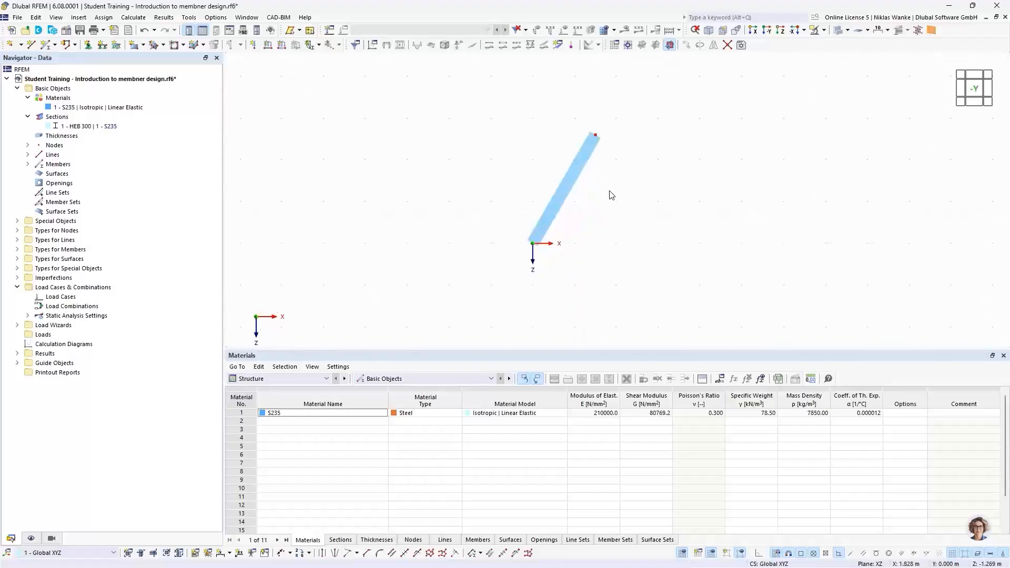
- Rotate one copy of the inclined member by 60° about the Y-axis through its upper end node
{"action": "middle_click_drag", "start_coordinate": [568, 203], "coordinate": [539, 191]}
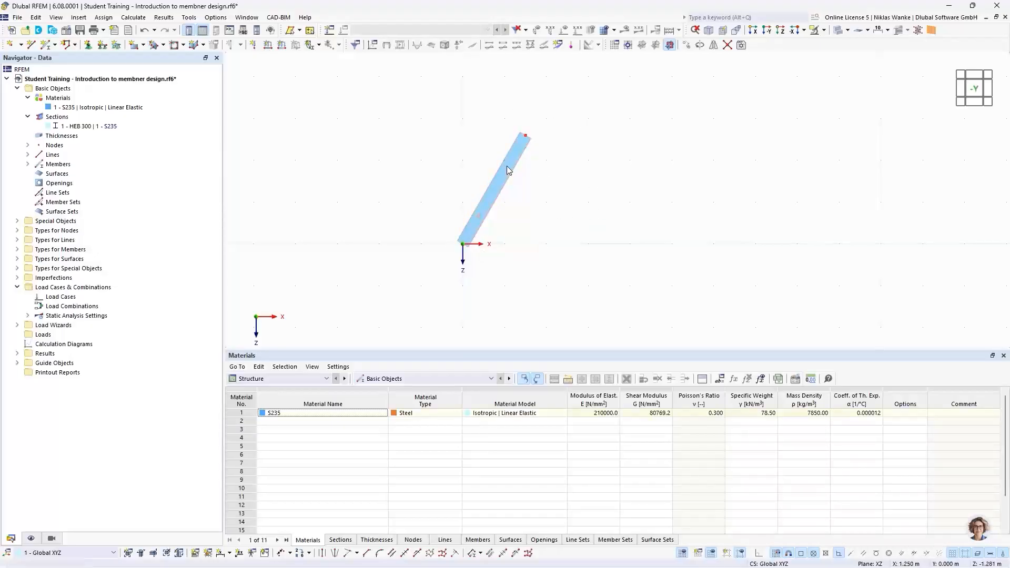
{"action": "left_click", "coordinate": [701, 46]}
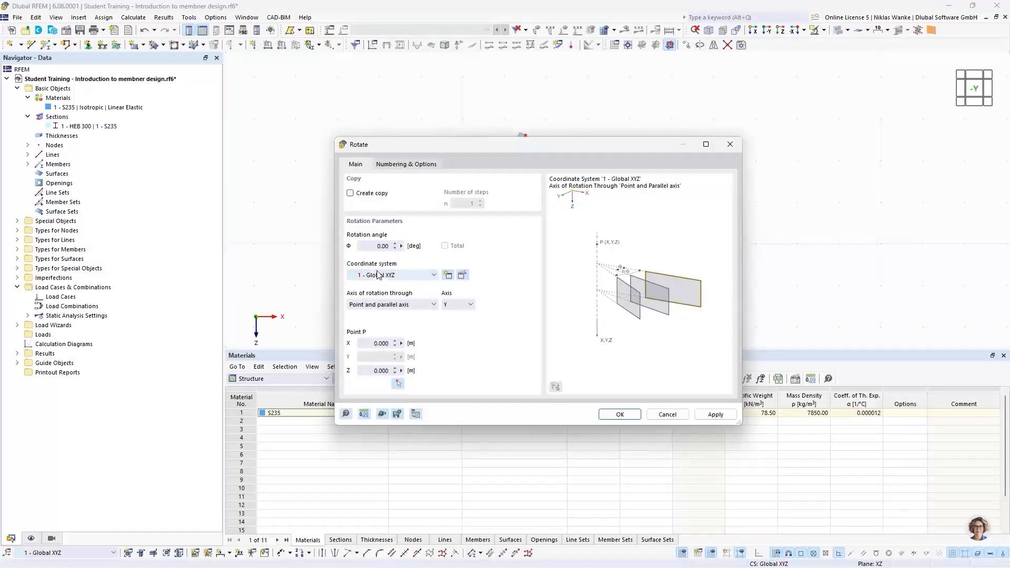
{"action": "left_click", "coordinate": [371, 246]}
{"action": "left_click", "coordinate": [351, 195]}
{"action": "left_click_drag", "start_coordinate": [528, 155], "coordinate": [543, 304]}
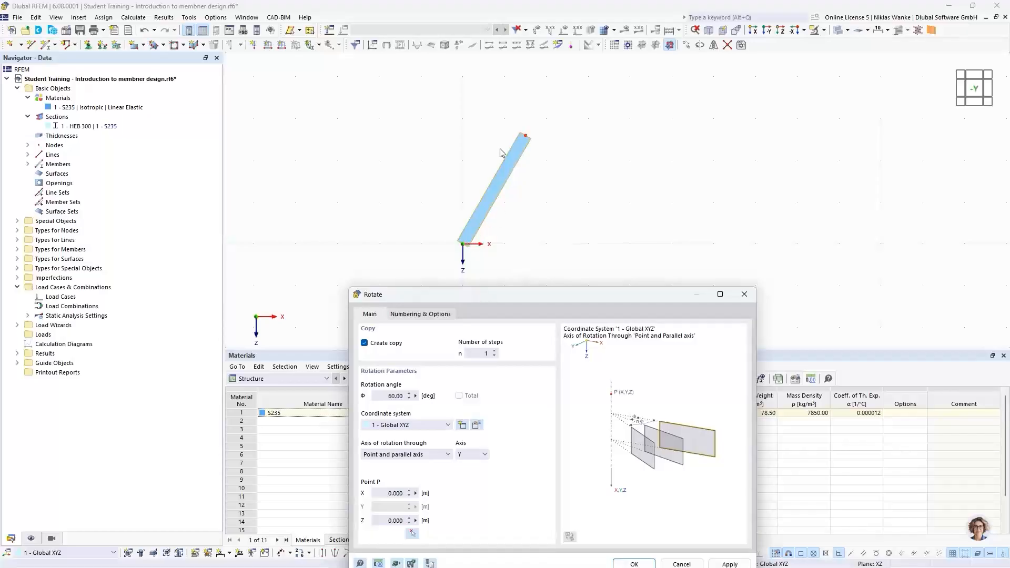
{"action": "left_click_drag", "start_coordinate": [527, 295], "coordinate": [544, 151]}
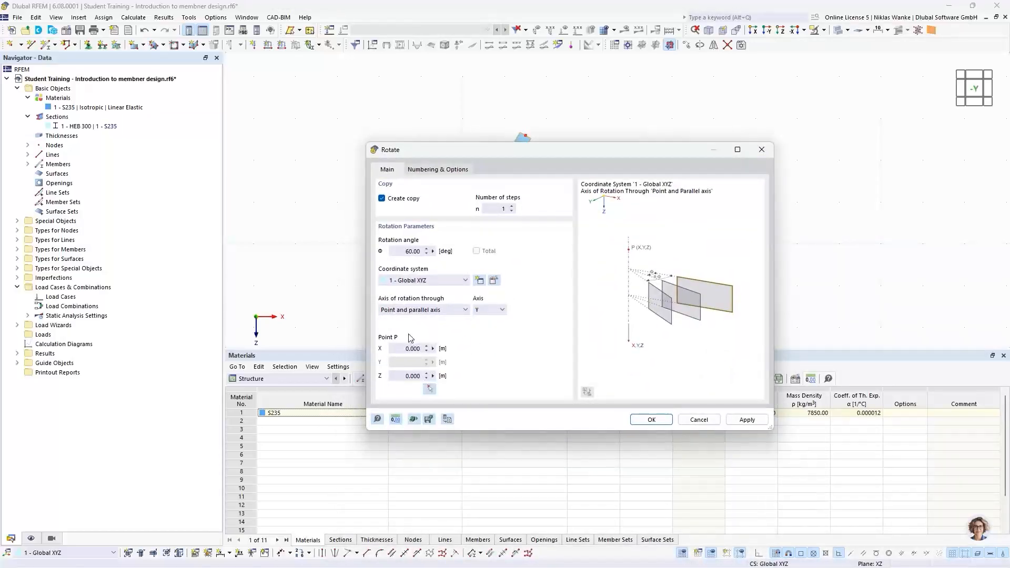
{"action": "left_click", "coordinate": [429, 389]}
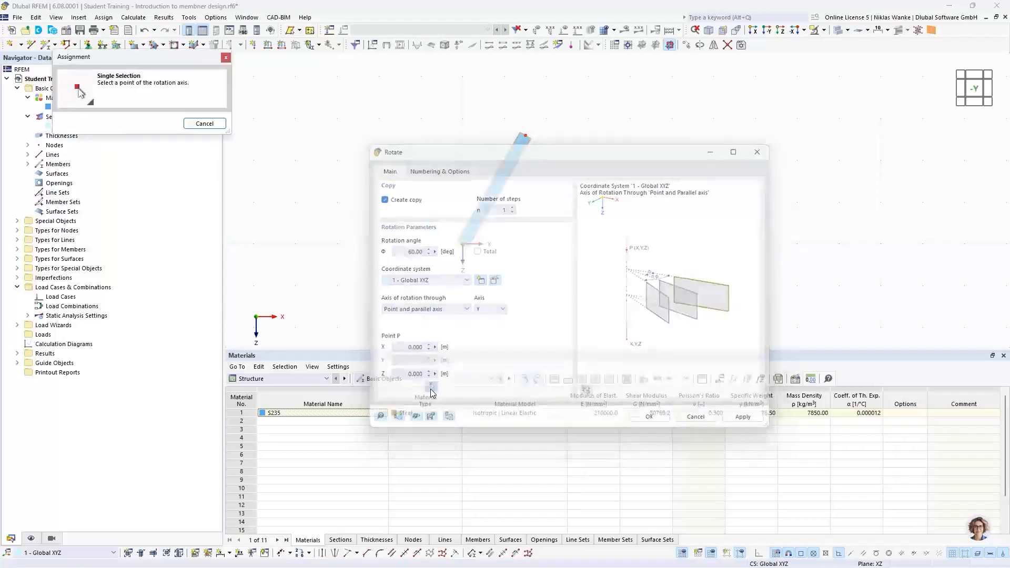
{"action": "left_click", "coordinate": [525, 136]}
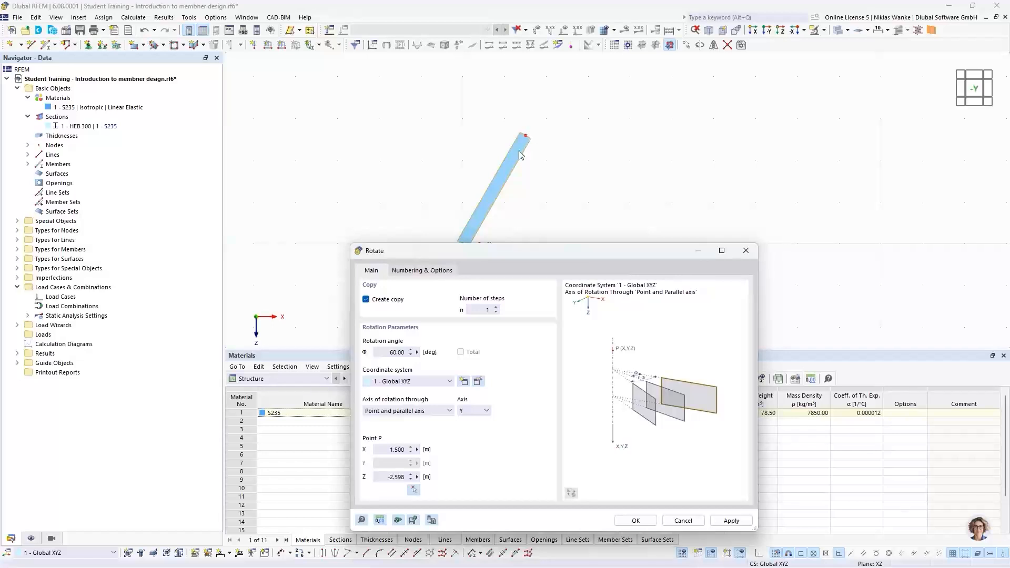
{"action": "left_click_drag", "start_coordinate": [564, 251], "coordinate": [554, 145]}
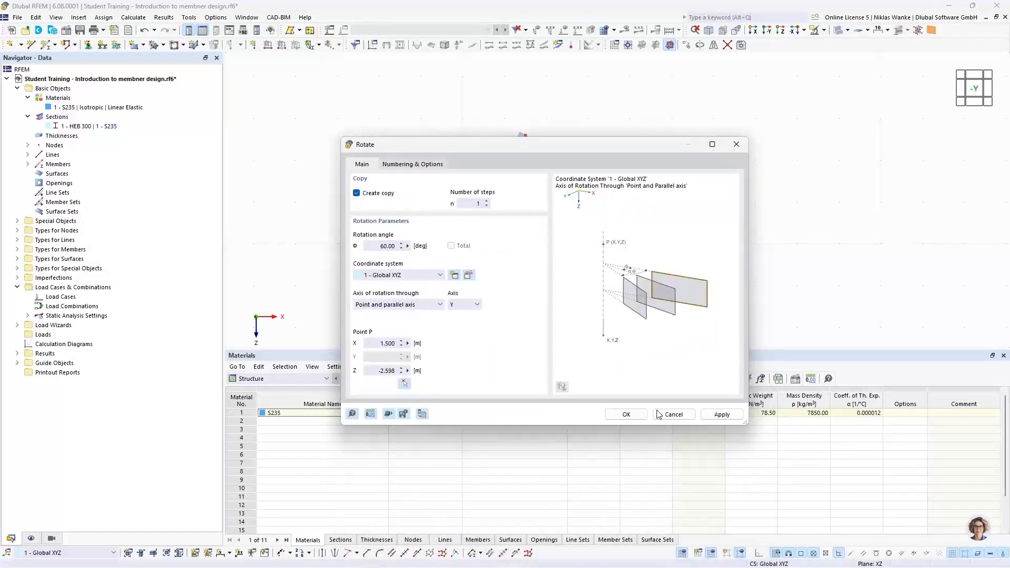
{"action": "left_click", "coordinate": [627, 415]}
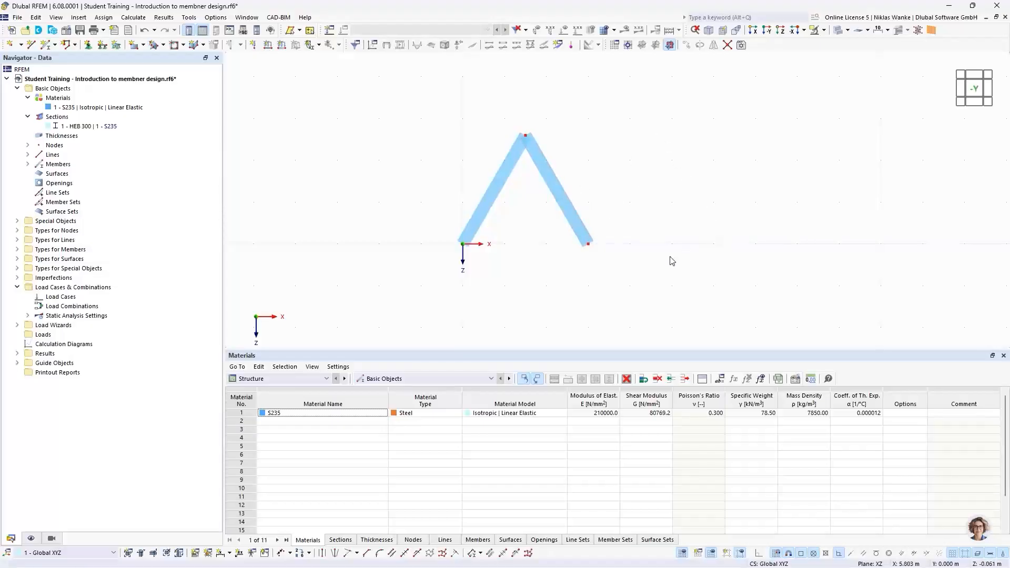
- Select both inclined members and set up Move/Copy to create copies with 2 steps
{"action": "middle_click_drag", "start_coordinate": [672, 232], "coordinate": [610, 252]}
{"action": "scroll", "coordinate": [628, 247], "scroll_direction": "down", "scroll_amount": 1}
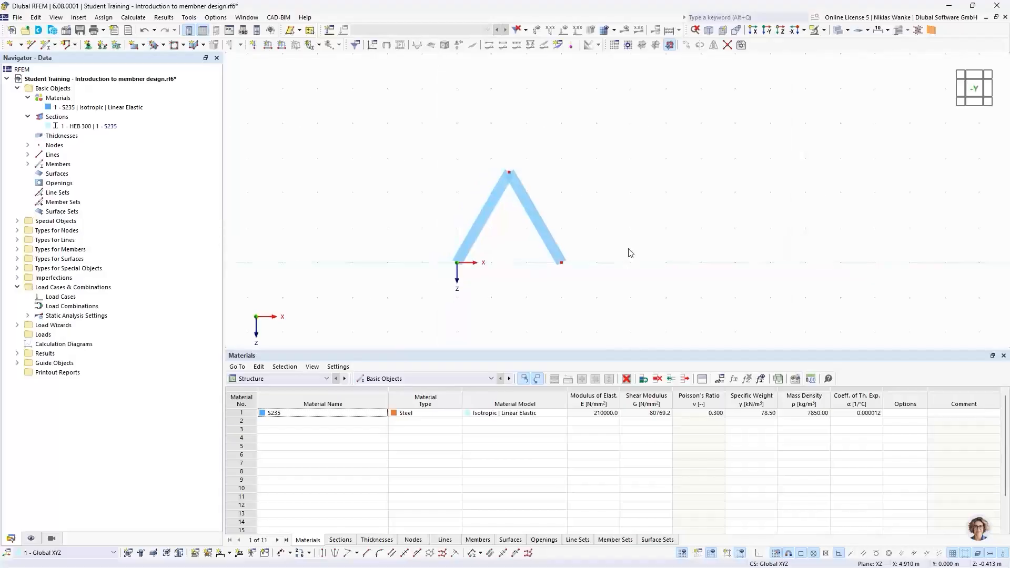
{"action": "left_click_drag", "start_coordinate": [602, 298], "coordinate": [434, 135]}
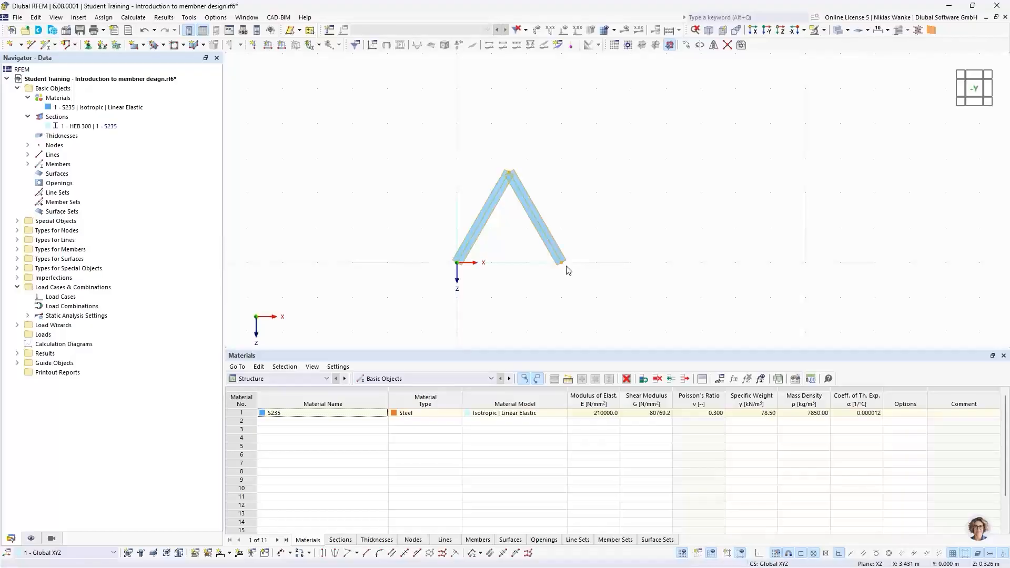
{"action": "left_click", "coordinate": [686, 45]}
{"action": "left_click_drag", "start_coordinate": [474, 150], "coordinate": [471, 293]}
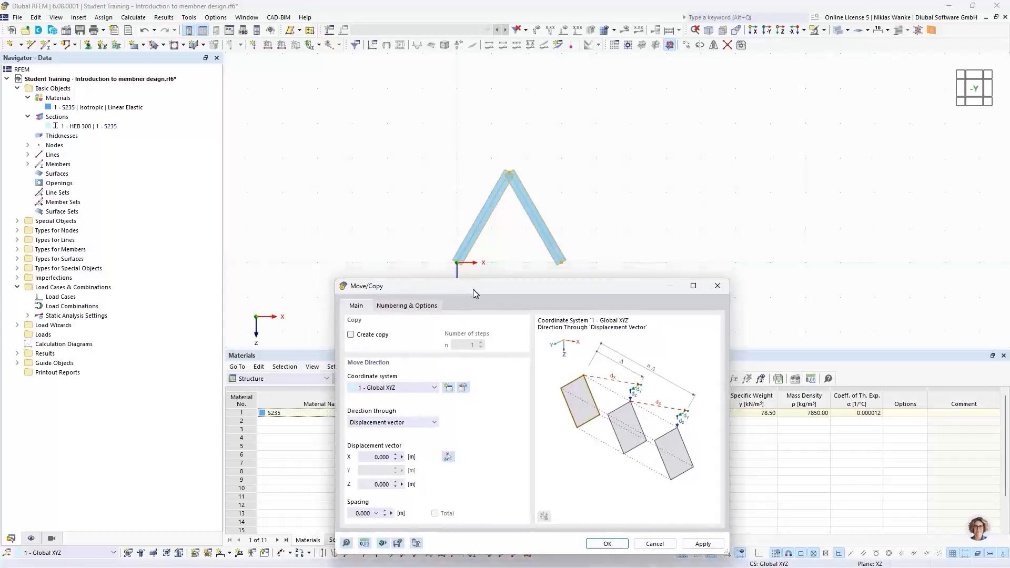
{"action": "left_click", "coordinate": [347, 335]}
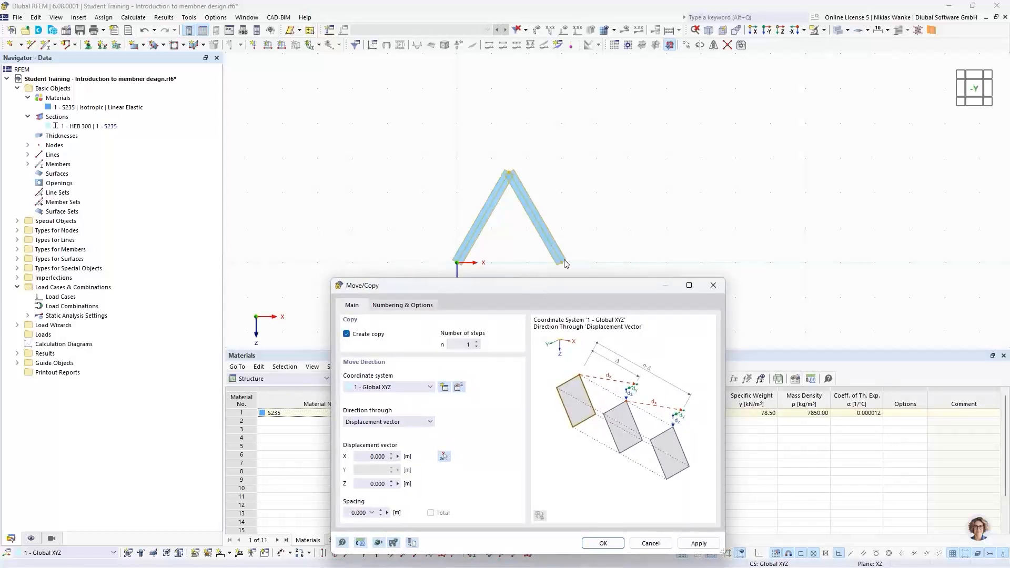
{"action": "left_click", "coordinate": [477, 343]}
{"action": "left_click_drag", "start_coordinate": [599, 287], "coordinate": [635, 154]}
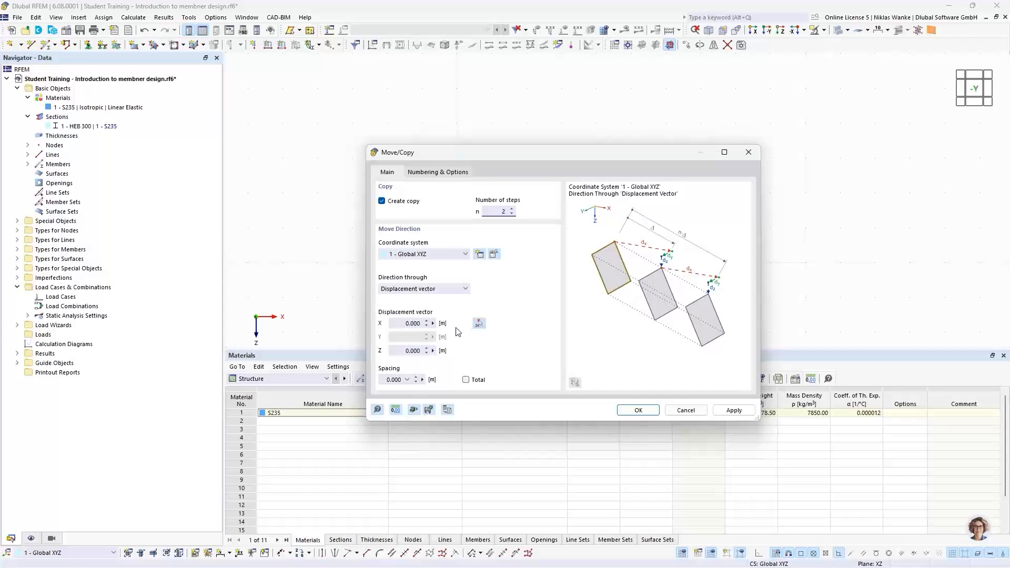
- Define the displacement vector from the triangle's two lower nodes, X = 3.000 m and Z = 0.000 m, and create the copies
{"action": "left_click_drag", "start_coordinate": [398, 323], "coordinate": [427, 323]}
{"action": "left_click_drag", "start_coordinate": [452, 156], "coordinate": [575, 294]}
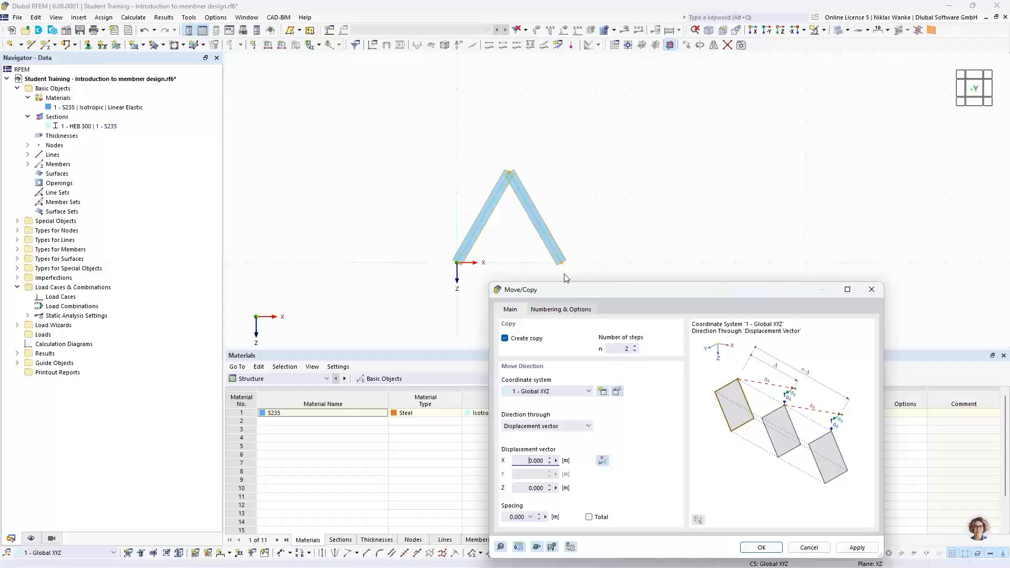
{"action": "left_click_drag", "start_coordinate": [668, 291], "coordinate": [659, 213]}
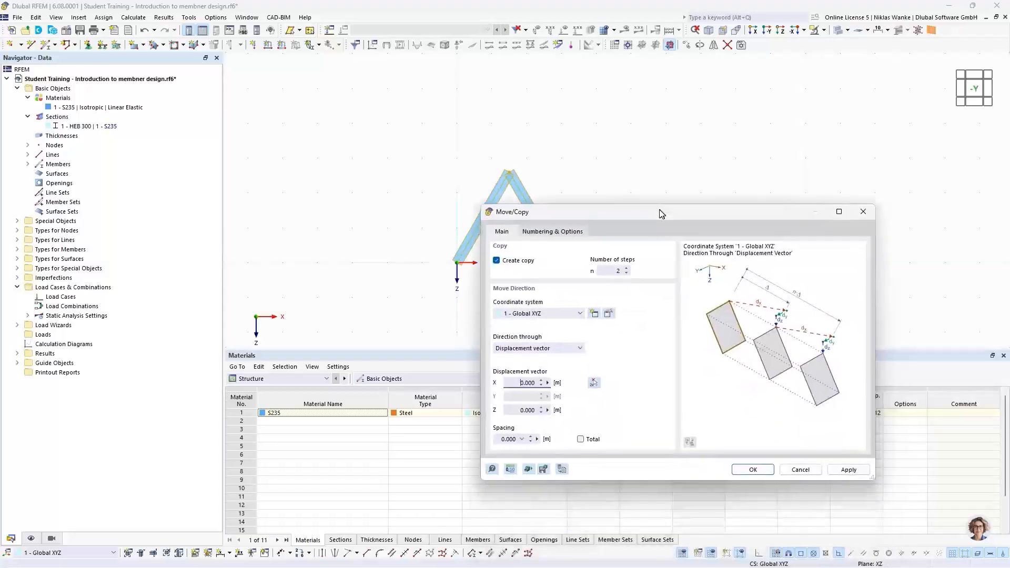
{"action": "left_click", "coordinate": [593, 385]}
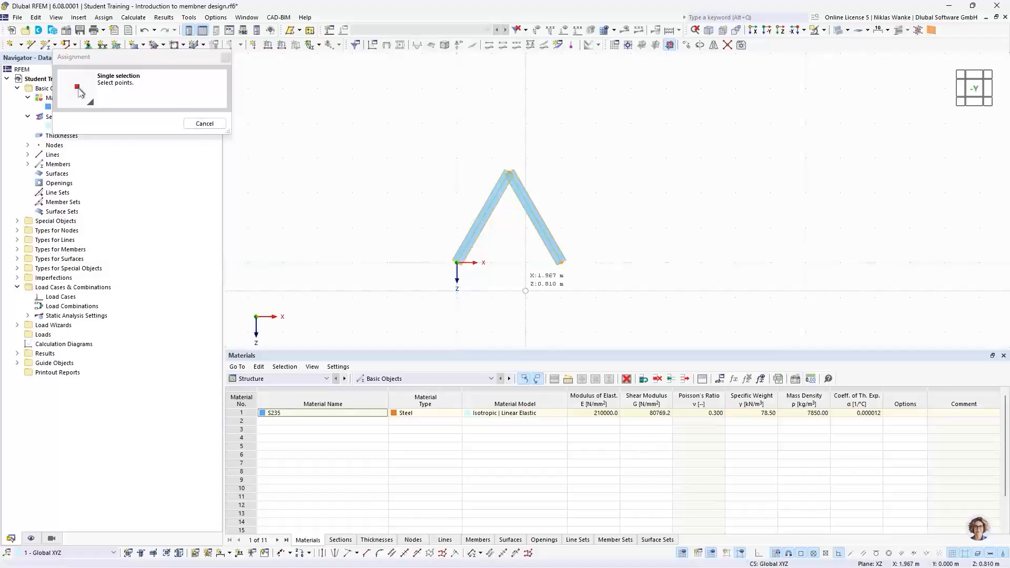
{"action": "left_click", "coordinate": [561, 262]}
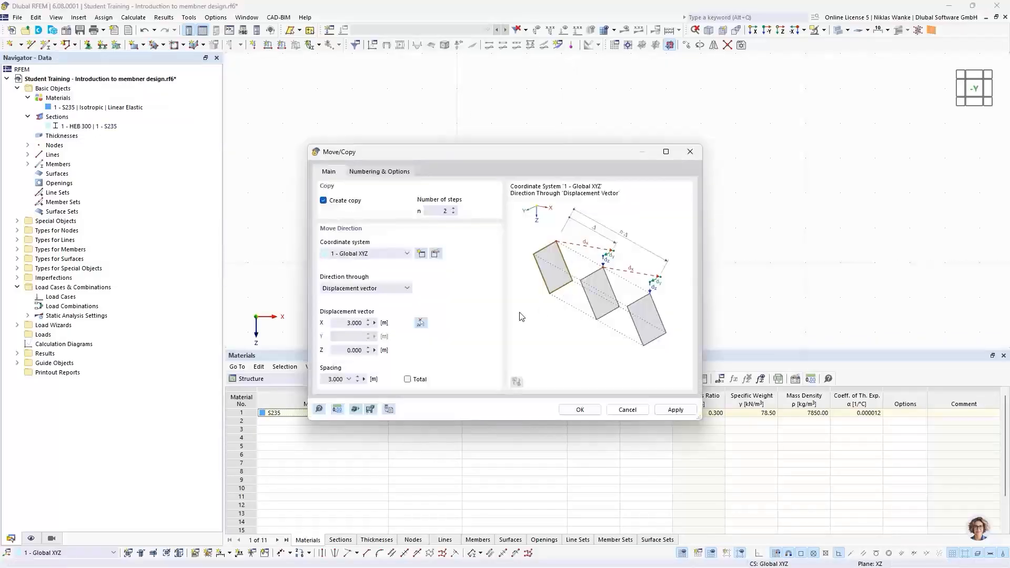
{"action": "left_click", "coordinate": [343, 324]}
{"action": "left_click_drag", "start_coordinate": [345, 323], "coordinate": [379, 323]}
{"action": "left_click", "coordinate": [577, 412]}
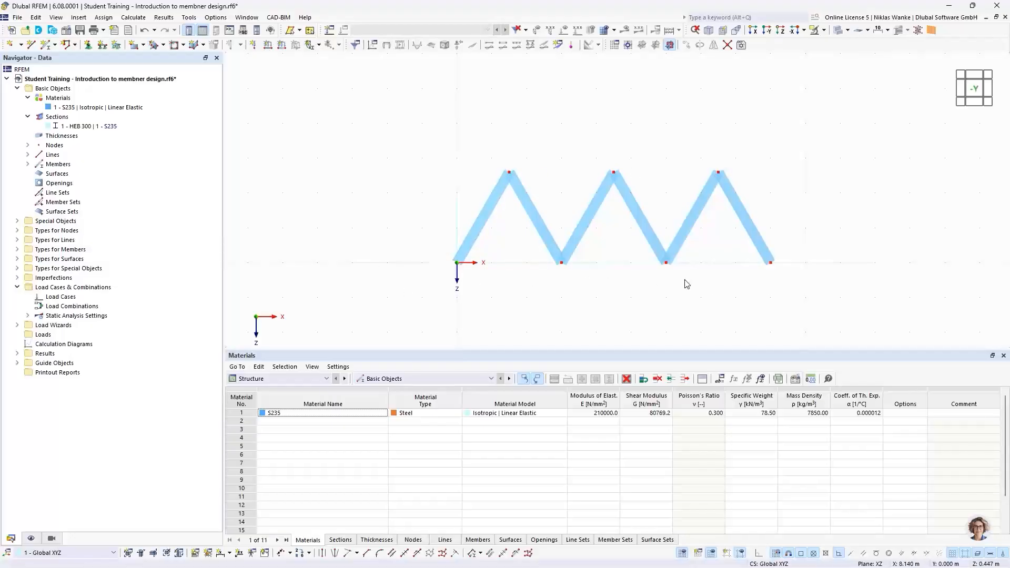
- Define a new single member of type Truss (only N) with section HEB 300 in S235 and accept the definition
{"action": "left_click", "coordinate": [54, 44]}
{"action": "left_click", "coordinate": [67, 60]}
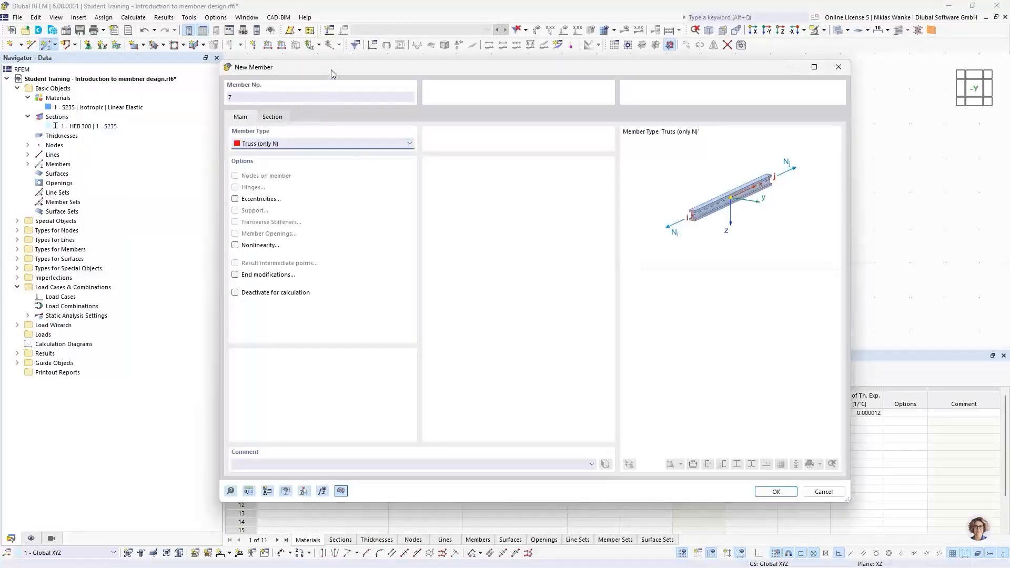
{"action": "left_click_drag", "start_coordinate": [331, 69], "coordinate": [345, 82]}
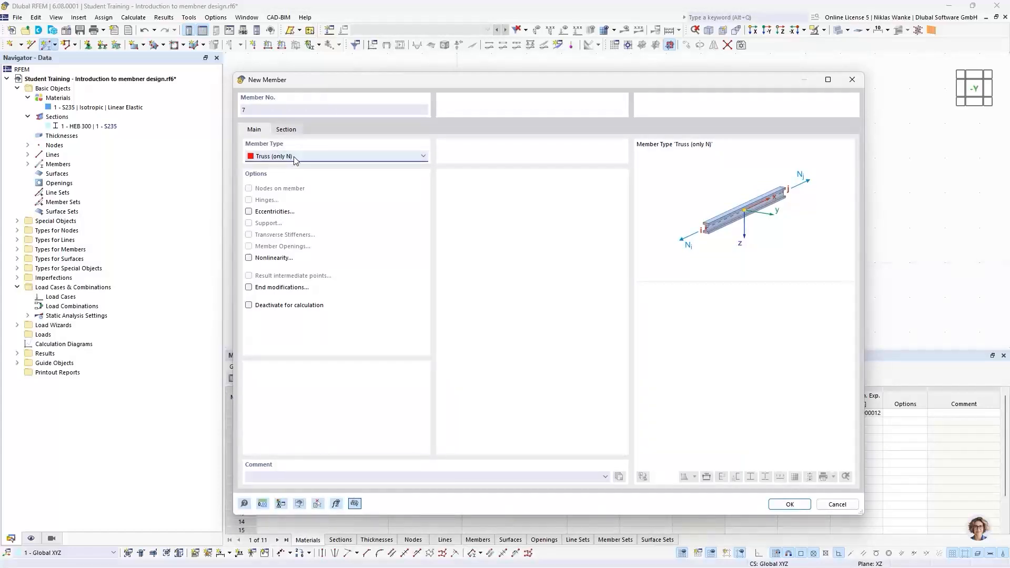
{"action": "left_click", "coordinate": [289, 132]}
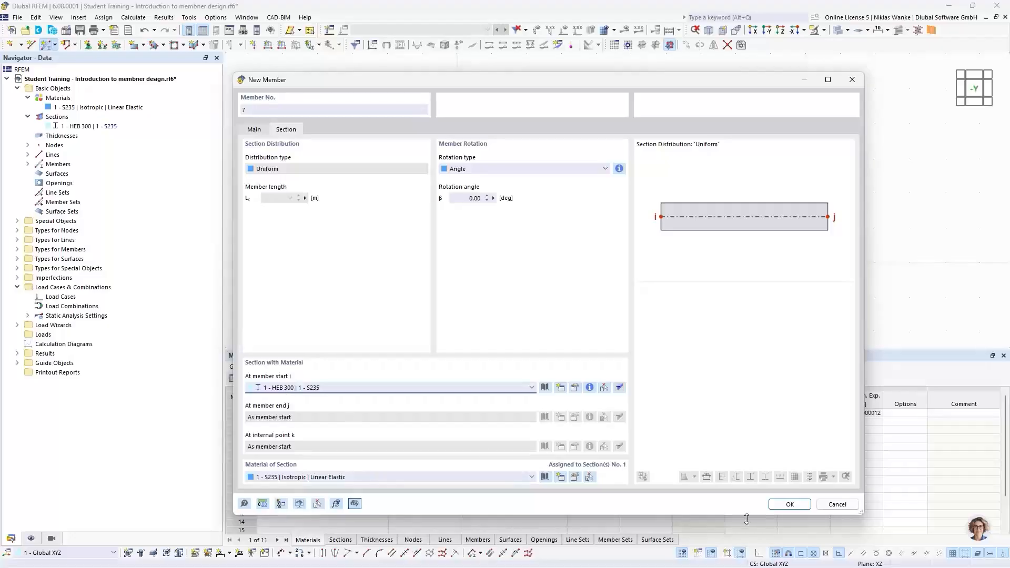
{"action": "left_click", "coordinate": [791, 504]}
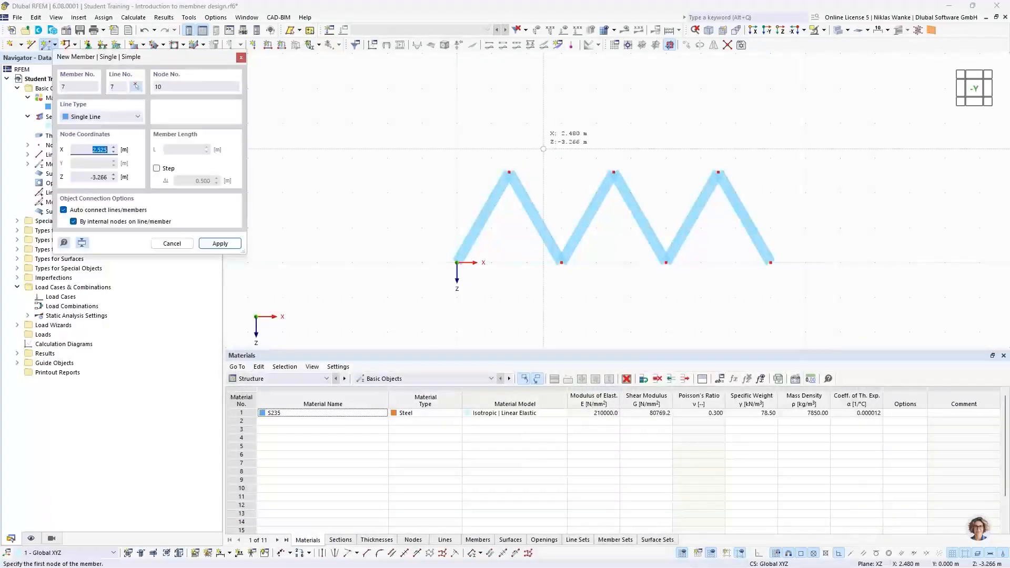
- Place the top chord between the outermost upper nodes and the bottom chord from the origin to the last lower node, and end member input
{"action": "left_click", "coordinate": [509, 172]}
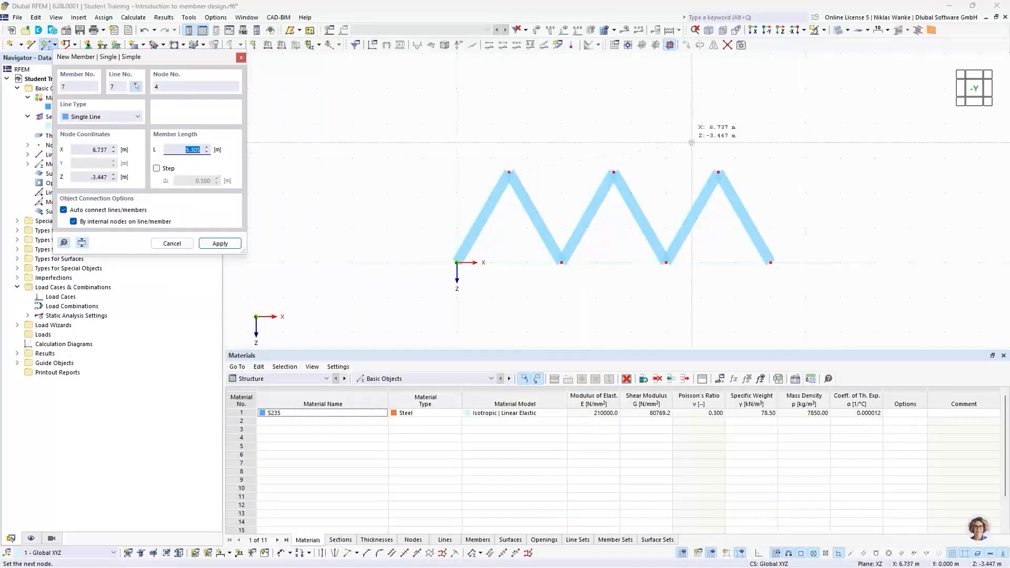
{"action": "left_click", "coordinate": [719, 172]}
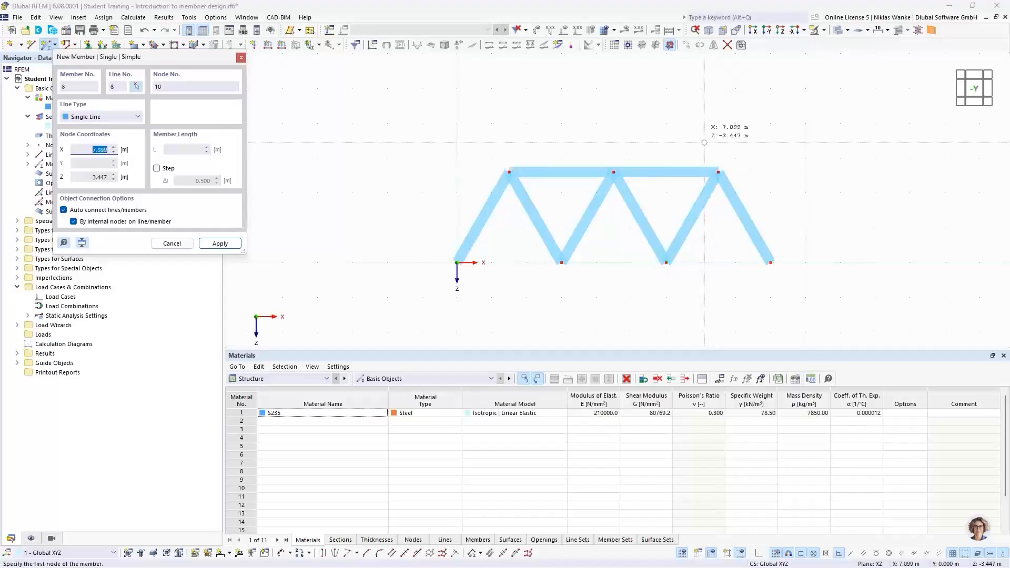
{"action": "left_click", "coordinate": [456, 263]}
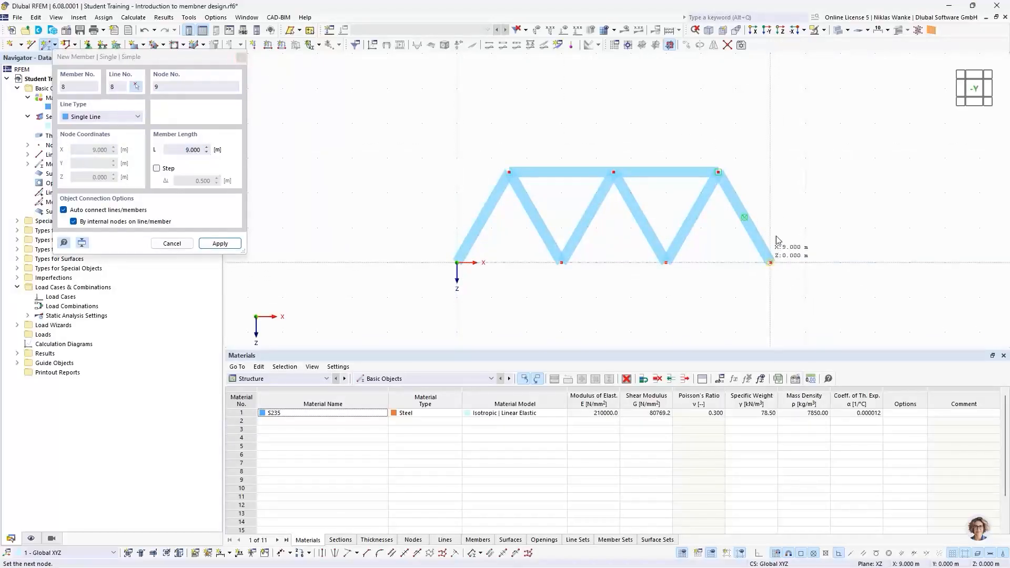
{"action": "left_click", "coordinate": [770, 263]}
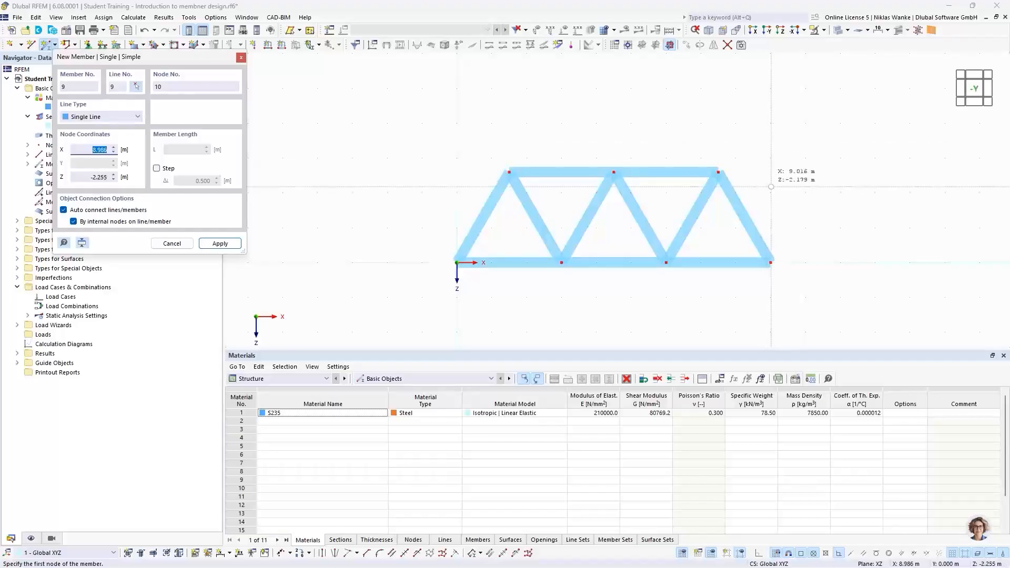
{"action": "key", "text": "Escape"}
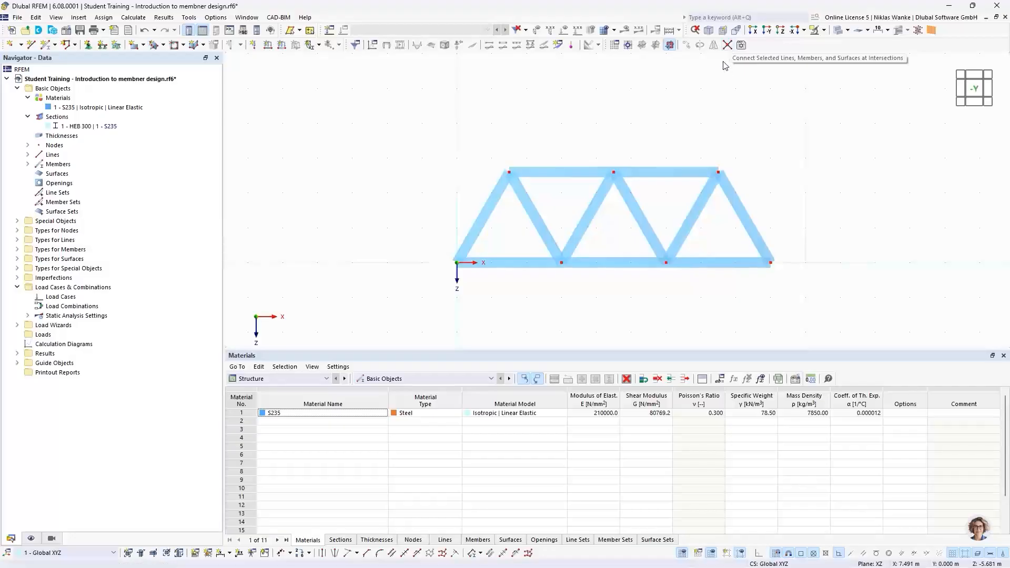
- Connect all lines and members of the truss at their intersections by enclosing the whole structure
{"action": "left_click", "coordinate": [727, 45]}
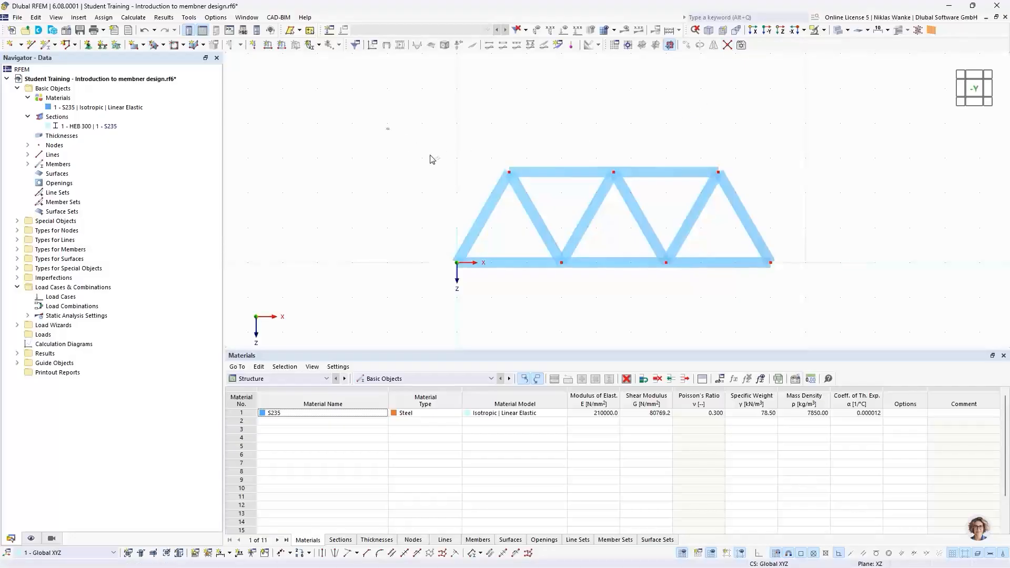
{"action": "left_click_drag", "start_coordinate": [431, 159], "coordinate": [851, 297]}
{"action": "middle_click_drag", "start_coordinate": [440, 219], "coordinate": [409, 203]}
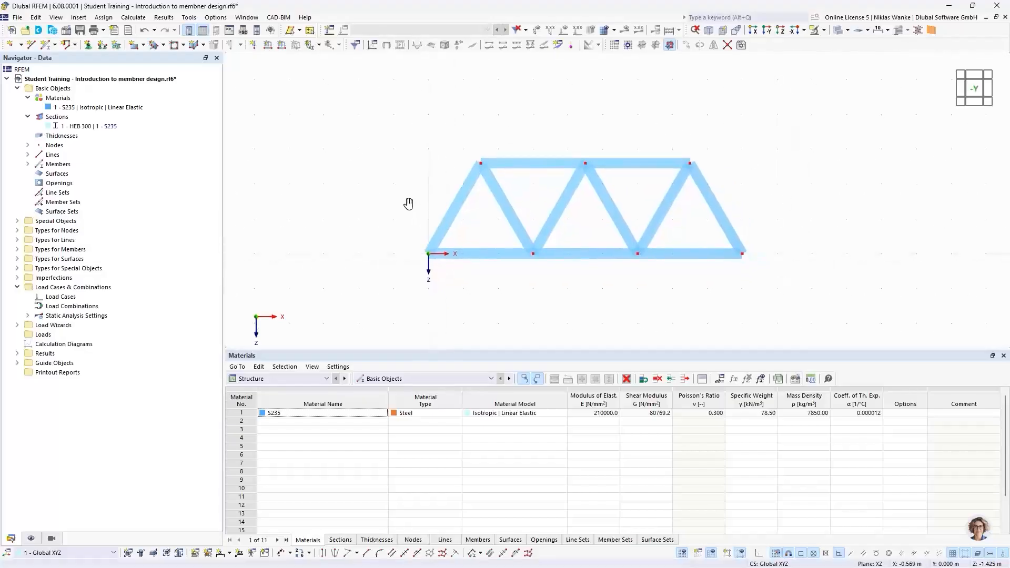
- Add a linear length dimension in the second plane to the first inclined member, offset outward by about 0.9 m
{"action": "left_click", "coordinate": [230, 554]}
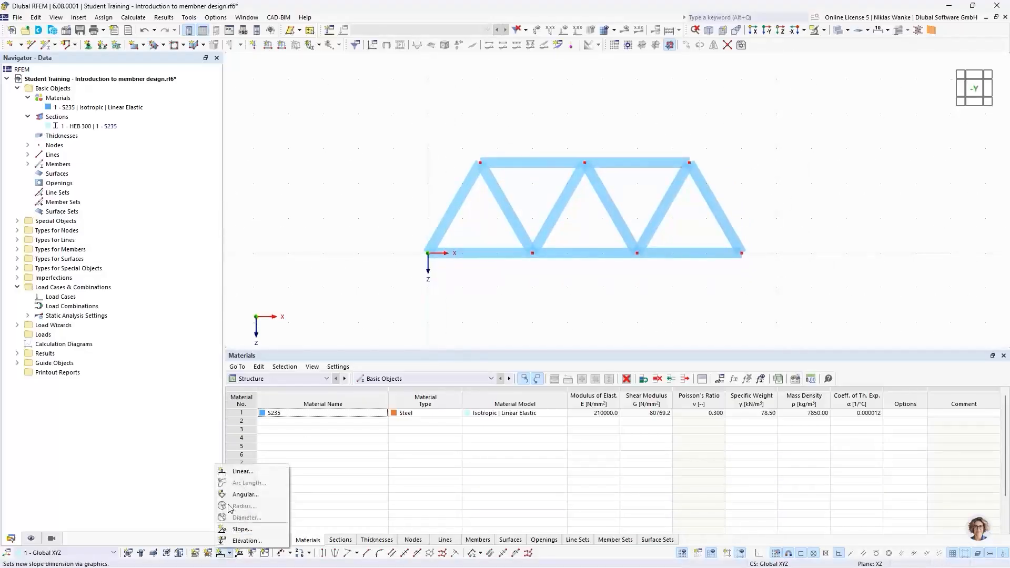
{"action": "left_click", "coordinate": [239, 472]}
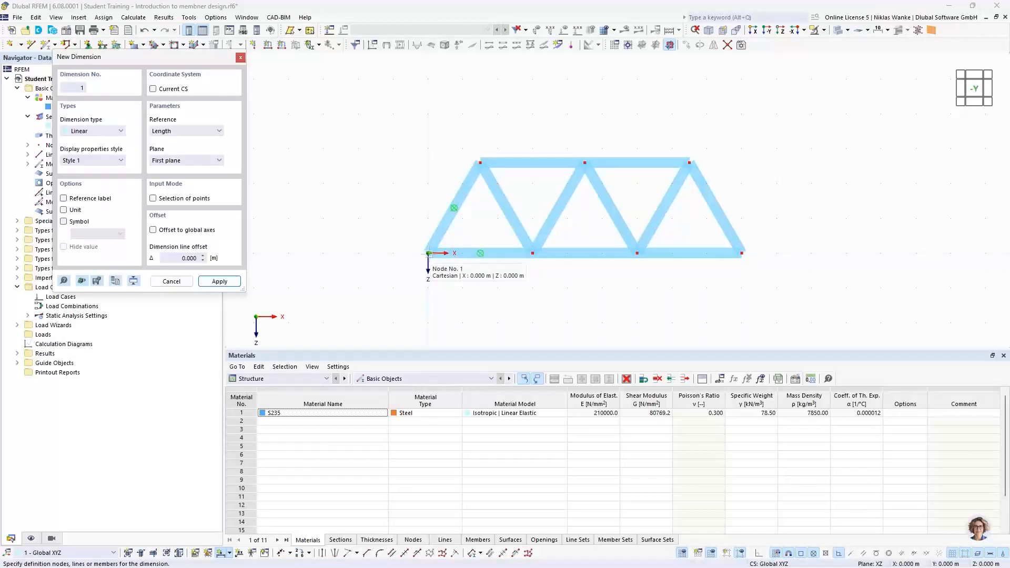
{"action": "left_click", "coordinate": [447, 221]}
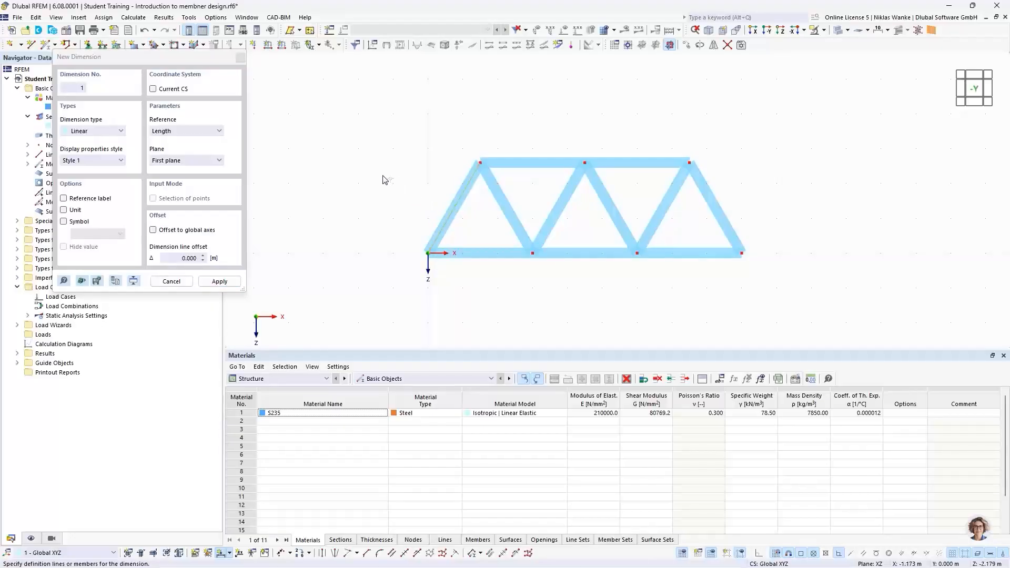
{"action": "left_click", "coordinate": [155, 158]}
{"action": "left_click", "coordinate": [173, 178]}
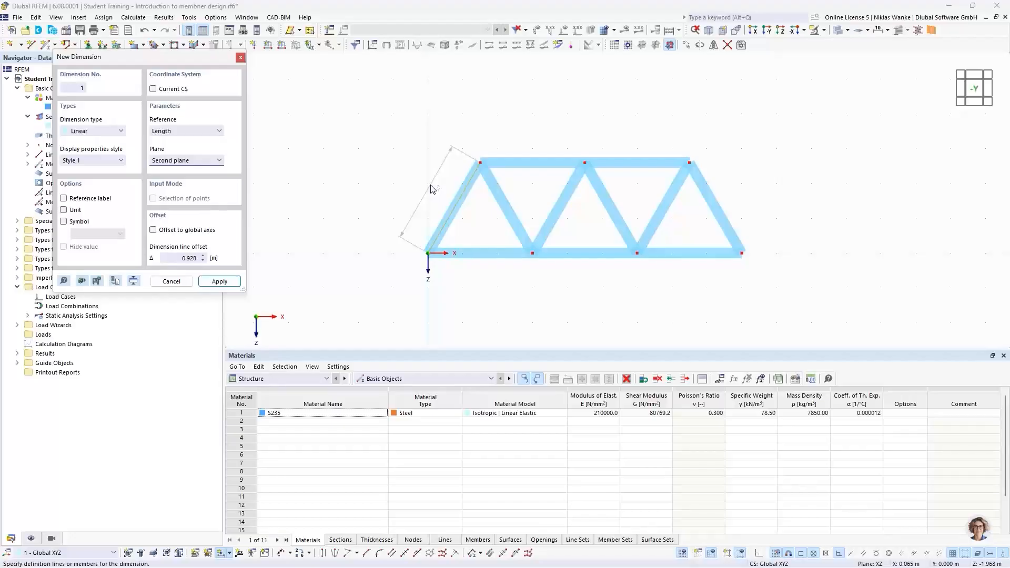
{"action": "left_click", "coordinate": [430, 191]}
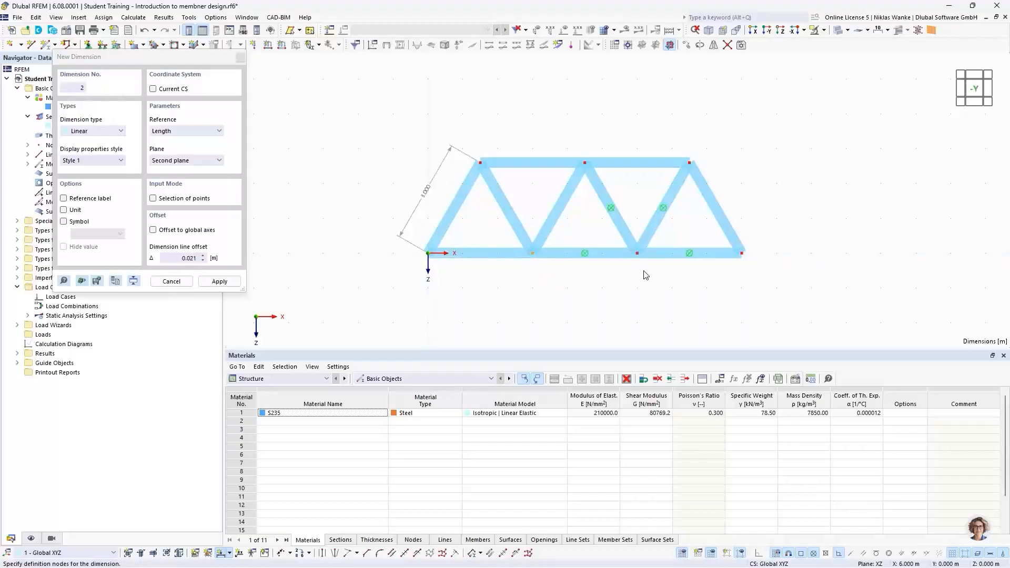
- Dimension the three bottom-chord bays between their nodes, with the dimension line about 0.9 m below the chord
{"action": "left_click", "coordinate": [637, 253]}
{"action": "left_click", "coordinate": [742, 253]}
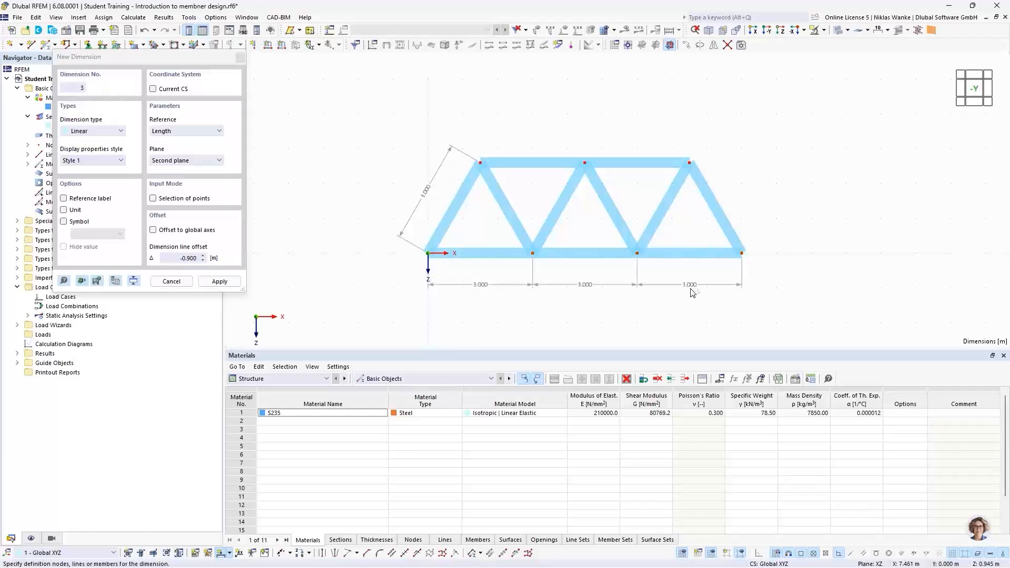
{"action": "left_click", "coordinate": [495, 284]}
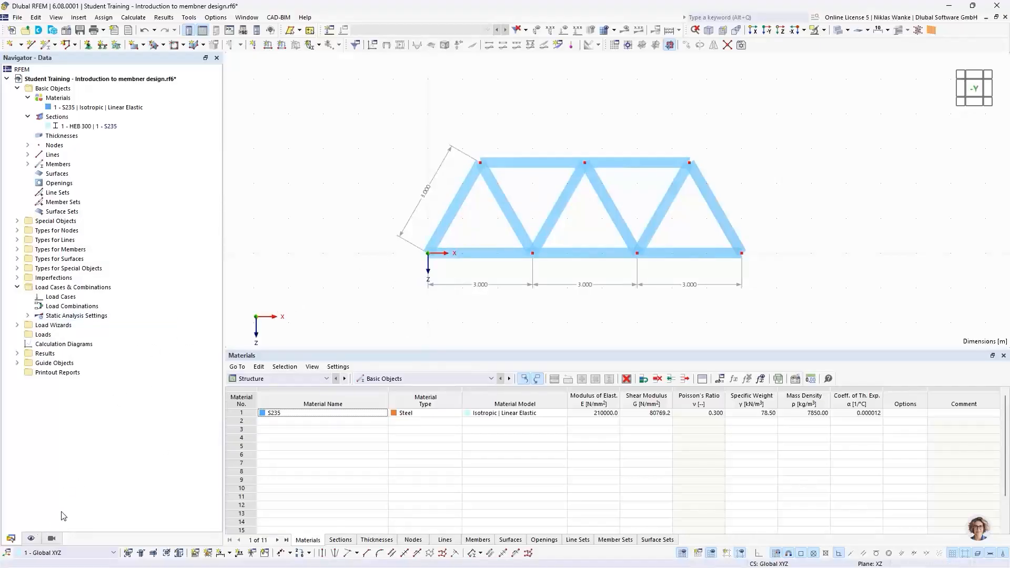
- Hide the Global Coordinate System X, Y, Z (in zero point) in the axis system display settings
{"action": "left_click", "coordinate": [33, 538]}
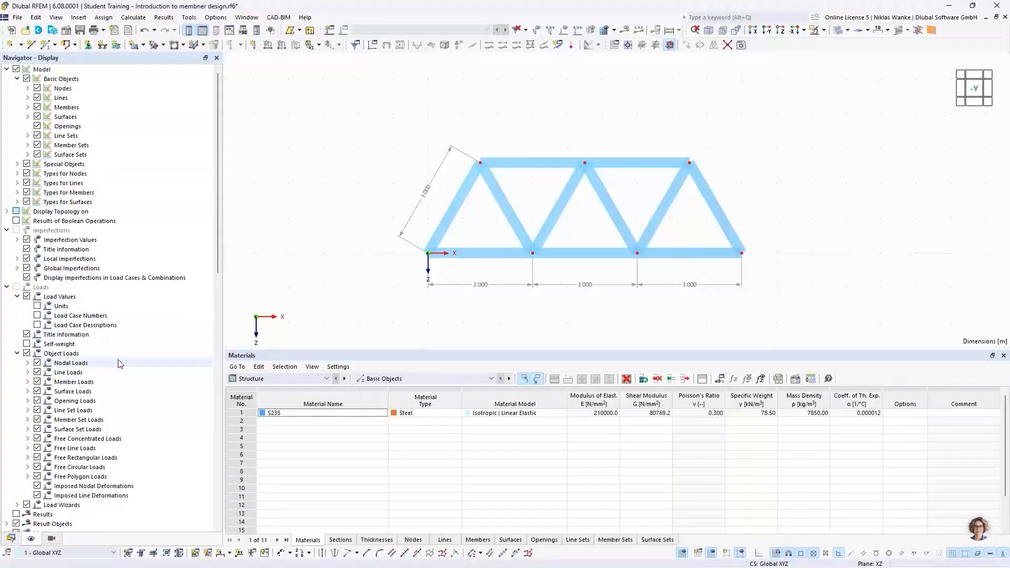
{"action": "mouse_move", "coordinate": [217, 196]}
{"action": "left_mouse_down"}
{"action": "mouse_move", "coordinate": [218, 214]}
{"action": "mouse_move", "coordinate": [218, 198]}
{"action": "left_mouse_up"}
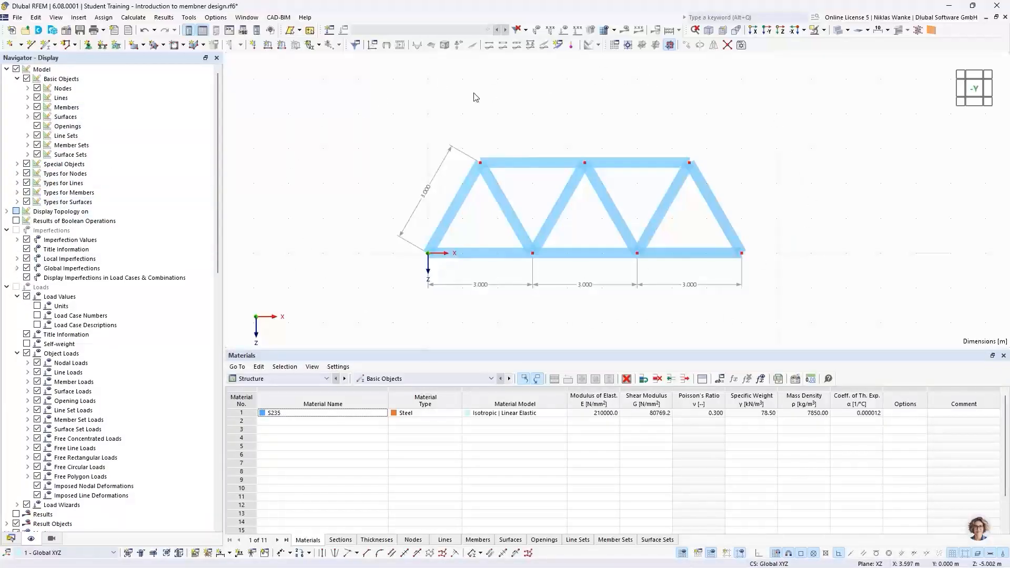
{"action": "scroll", "coordinate": [100, 338], "scroll_direction": "down", "scroll_amount": 11}
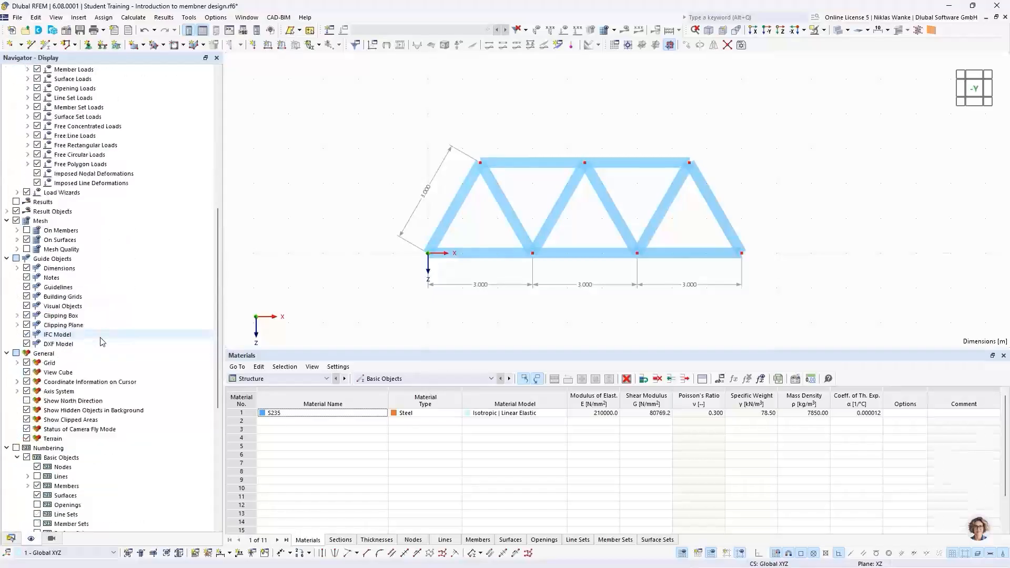
{"action": "scroll", "coordinate": [102, 342], "scroll_direction": "down", "scroll_amount": 4}
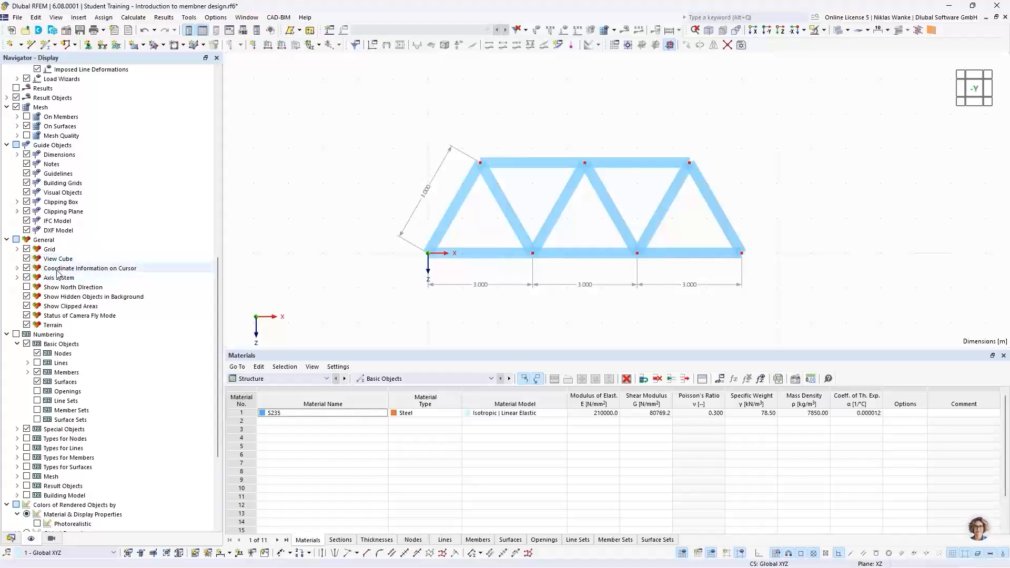
{"action": "left_click", "coordinate": [19, 270]}
{"action": "left_click", "coordinate": [19, 269]}
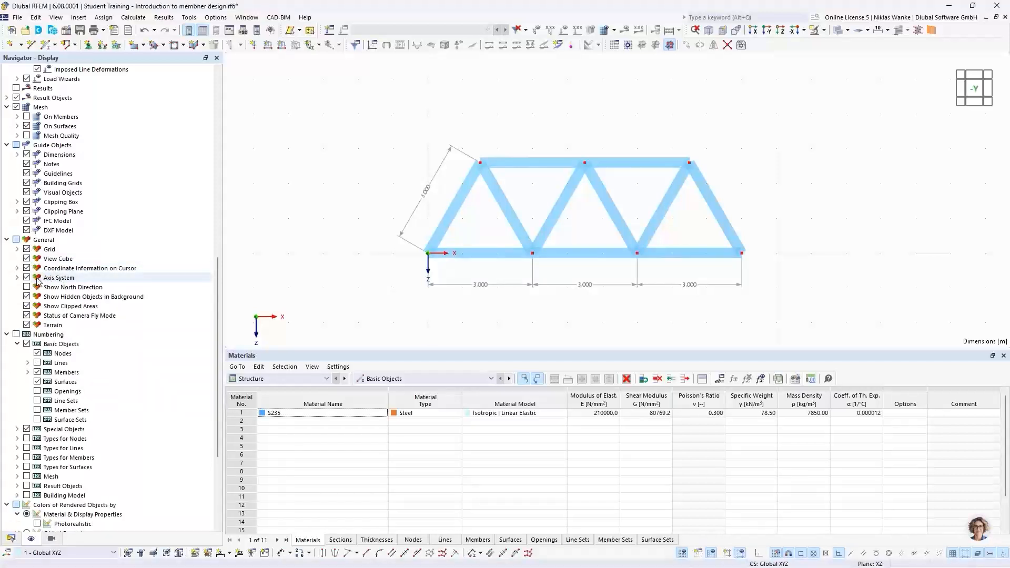
{"action": "left_click", "coordinate": [18, 278]}
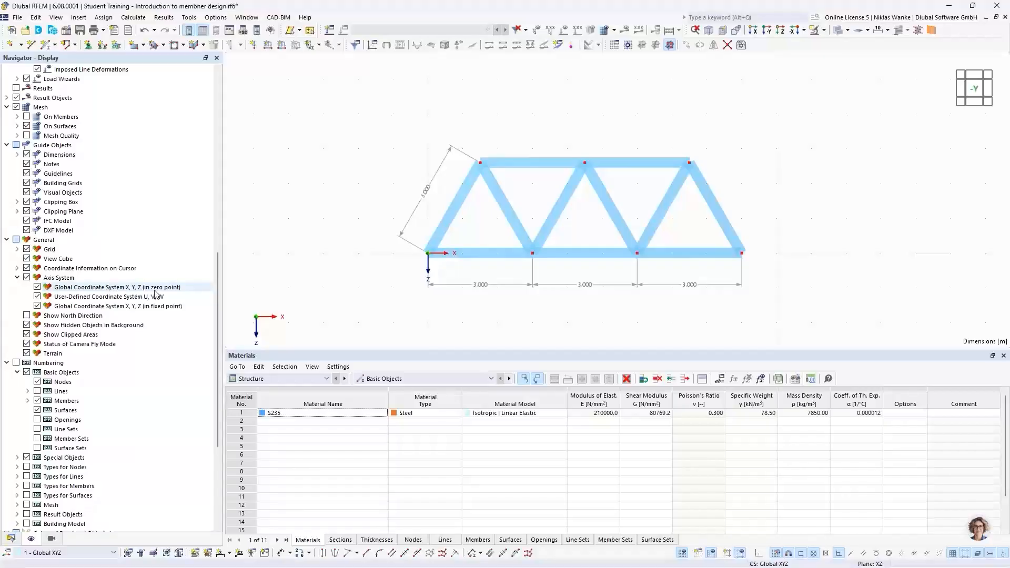
{"action": "left_click", "coordinate": [37, 288]}
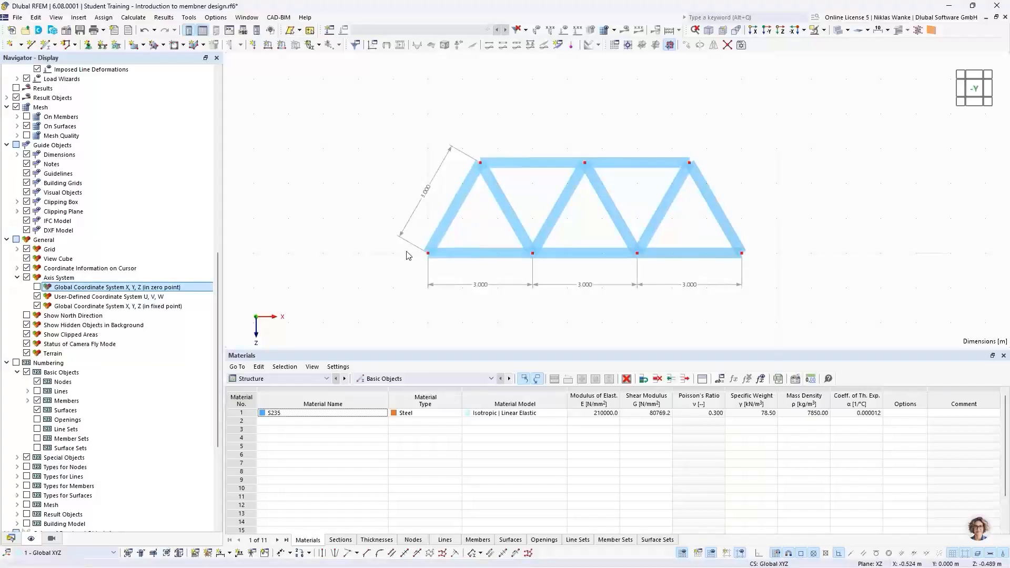
- Assign the hinged nodal support type Gelenkig to the two end nodes of the truss's bottom chord
{"action": "left_click", "coordinate": [37, 288]}
{"action": "left_click", "coordinate": [89, 46]}
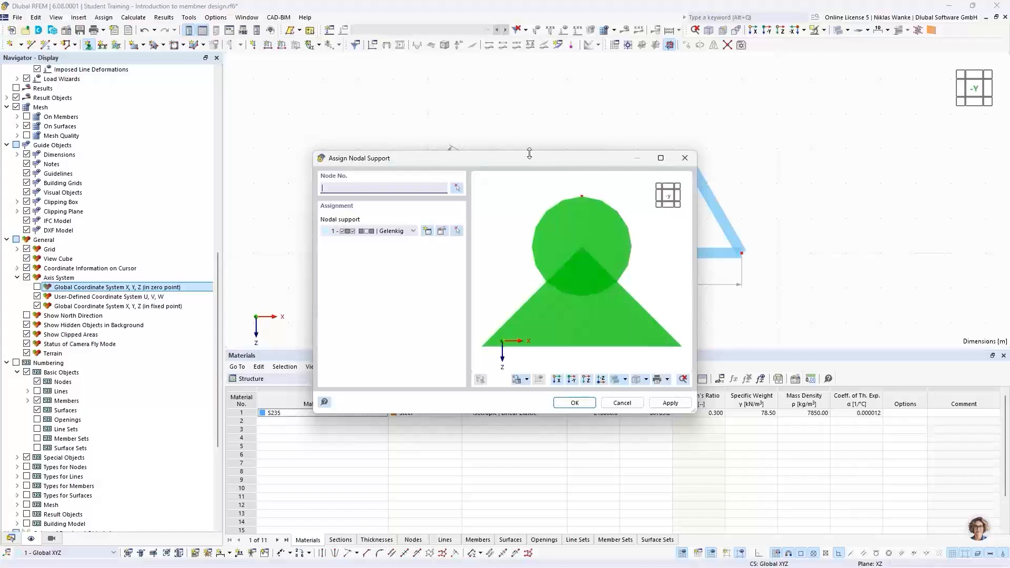
{"action": "left_click", "coordinate": [403, 232]}
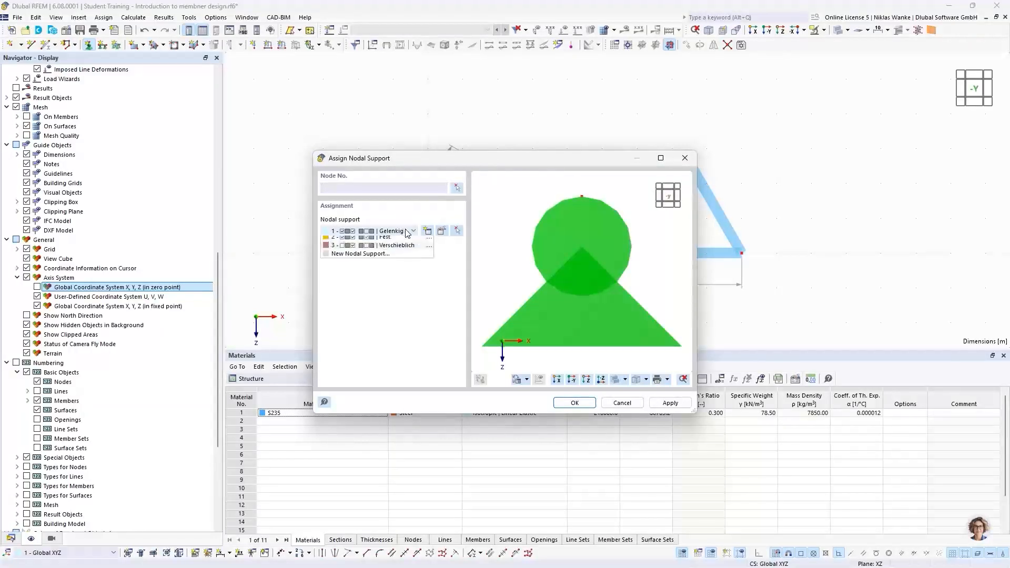
{"action": "left_click", "coordinate": [400, 233]}
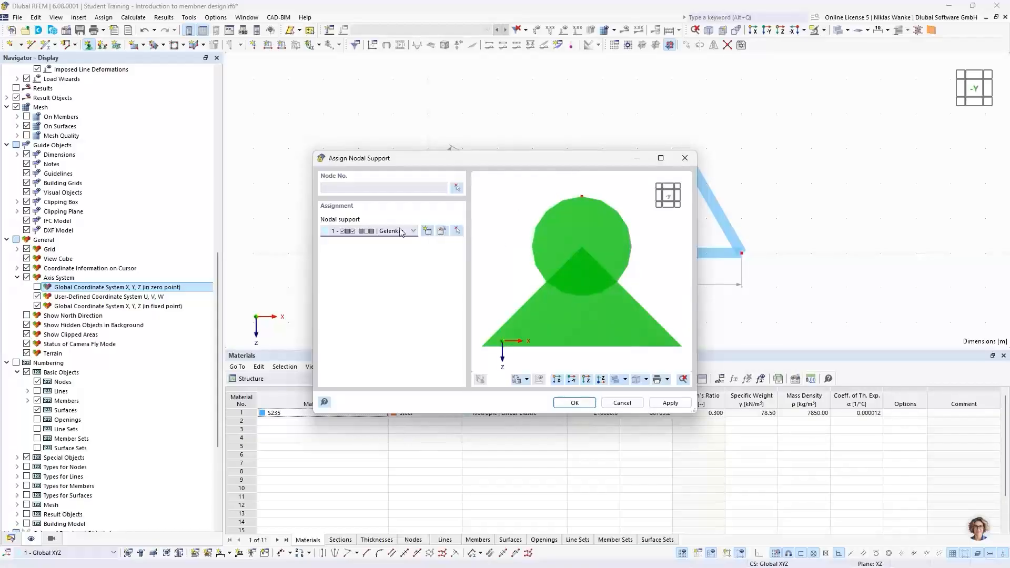
{"action": "left_click", "coordinate": [441, 231]}
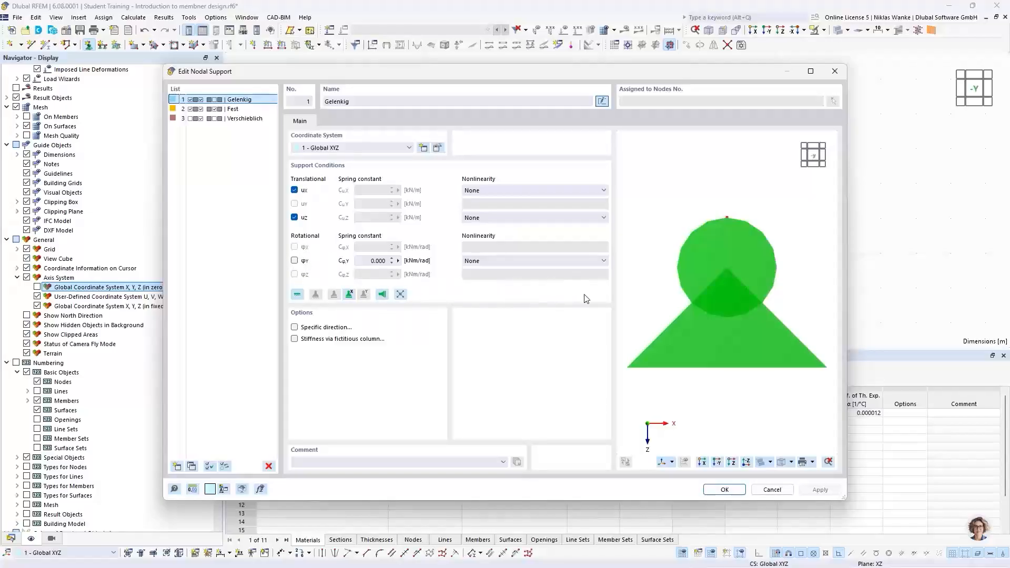
{"action": "left_click", "coordinate": [714, 489]}
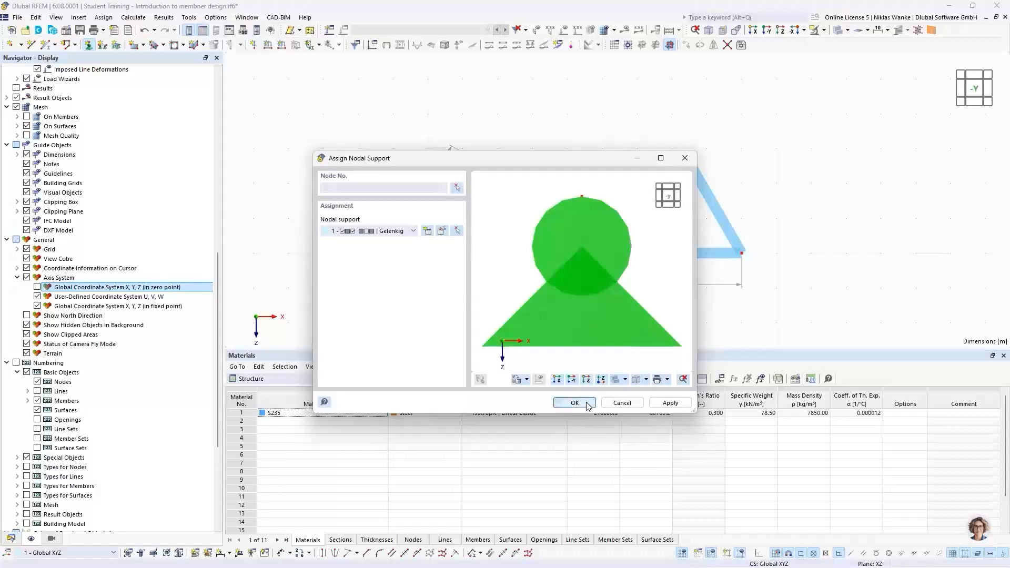
{"action": "left_click", "coordinate": [562, 403]}
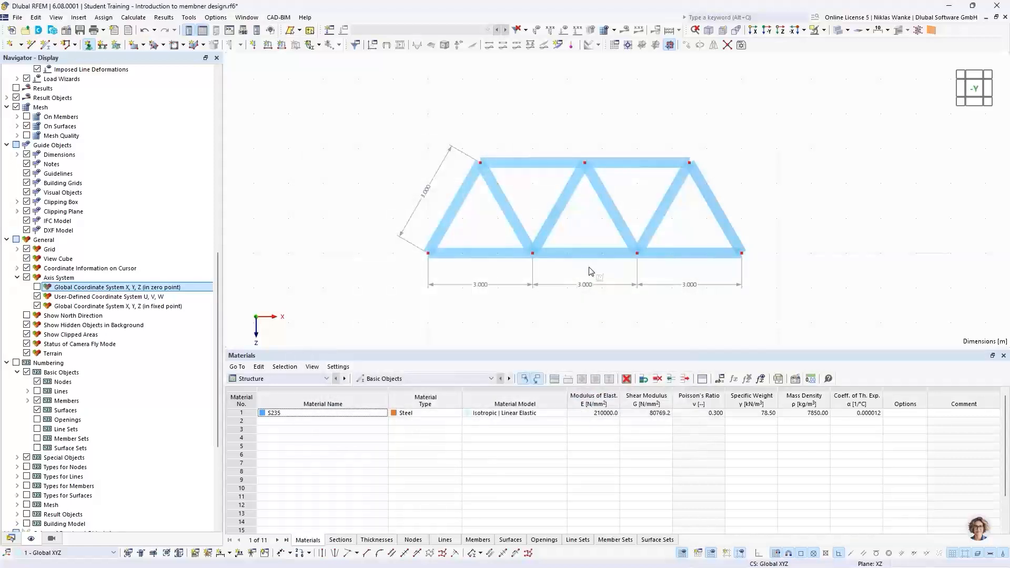
{"action": "left_click", "coordinate": [428, 253]}
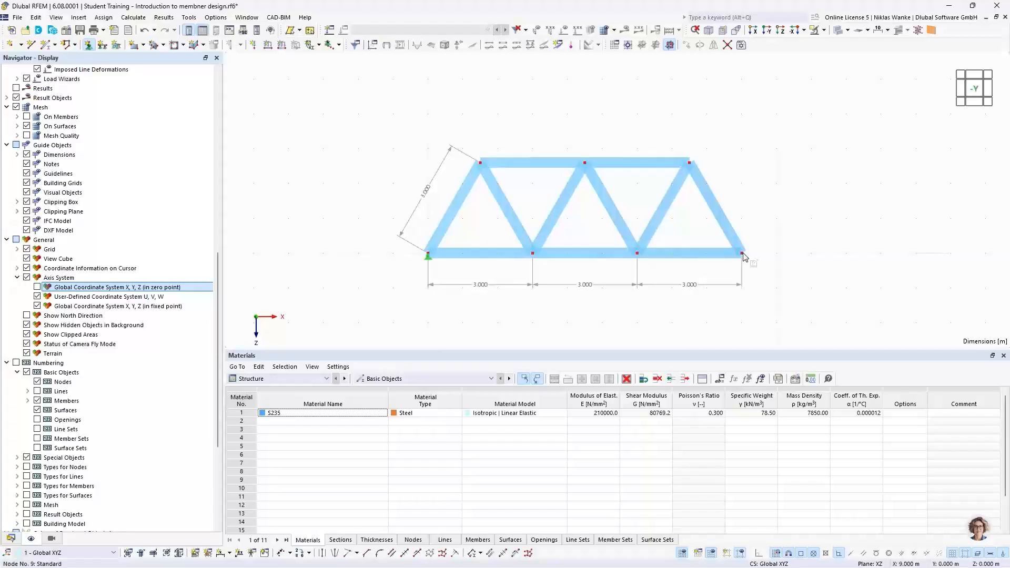
{"action": "left_click", "coordinate": [741, 253]}
{"action": "key", "text": "Escape"}
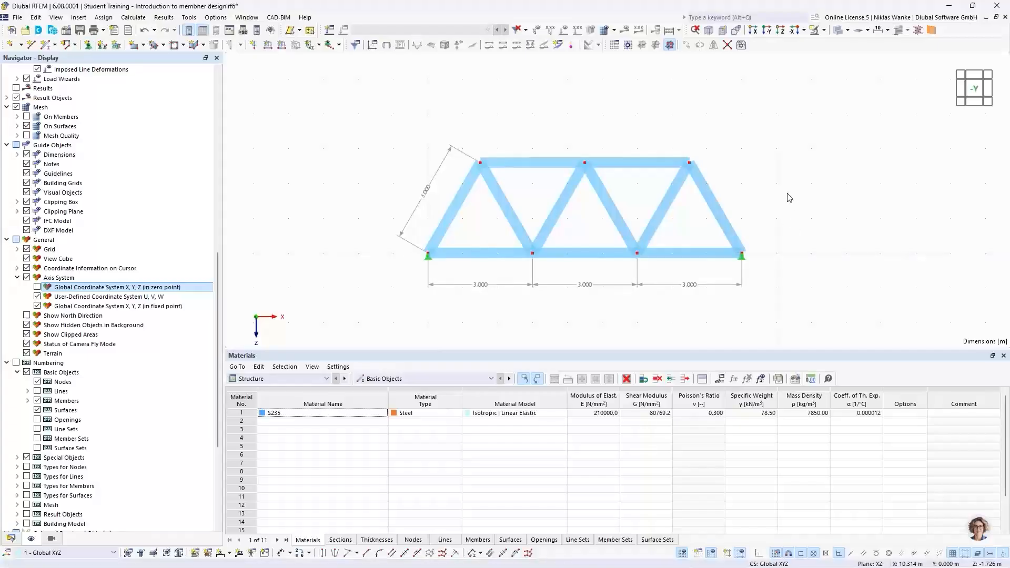
- Enlarge the graphic display size of the nodal support symbols
{"action": "right_click", "coordinate": [747, 260]}
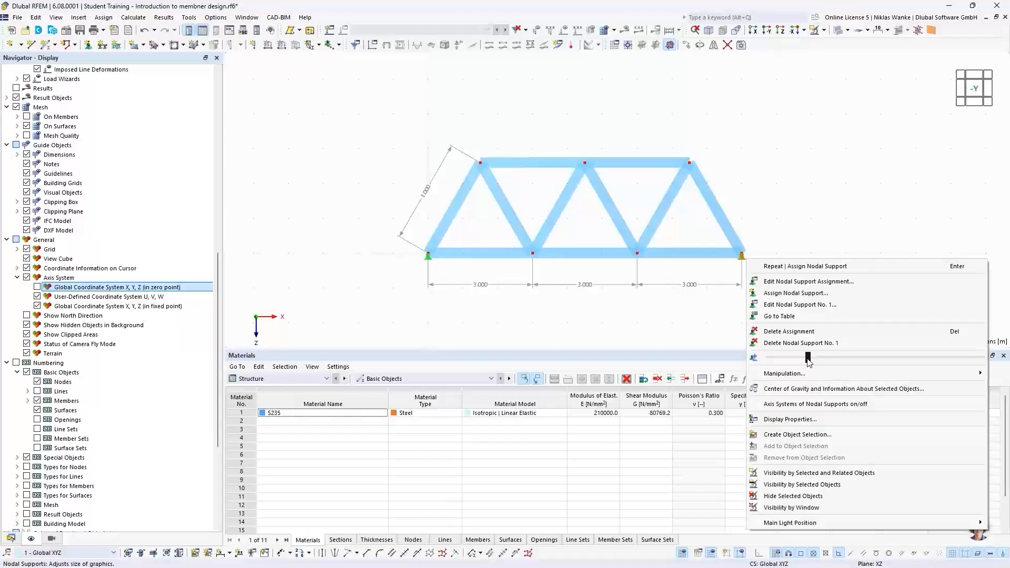
{"action": "left_click_drag", "start_coordinate": [809, 362], "coordinate": [850, 366]}
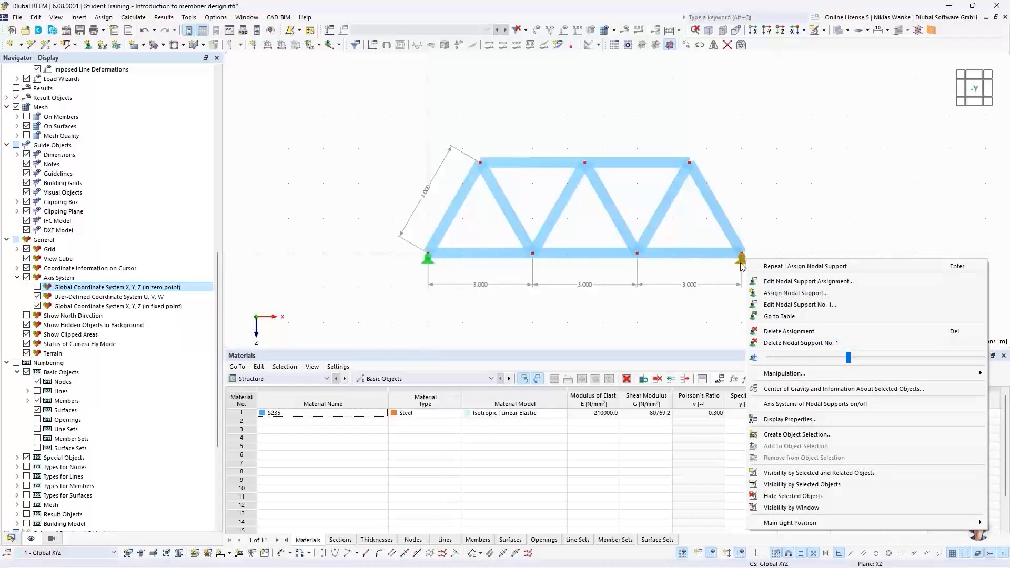
{"action": "left_click_drag", "start_coordinate": [849, 359], "coordinate": [916, 363]}
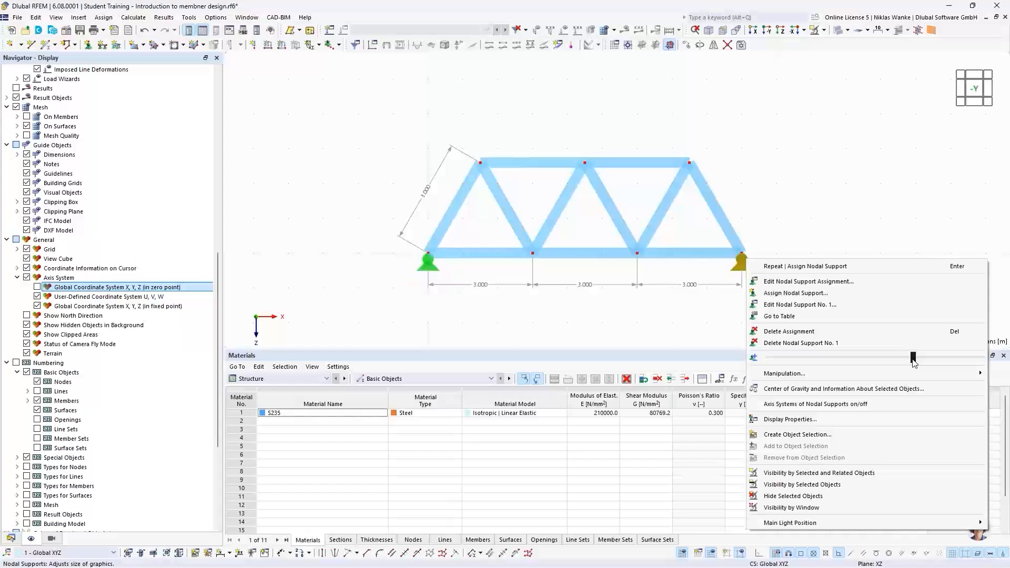
{"action": "left_click", "coordinate": [769, 204]}
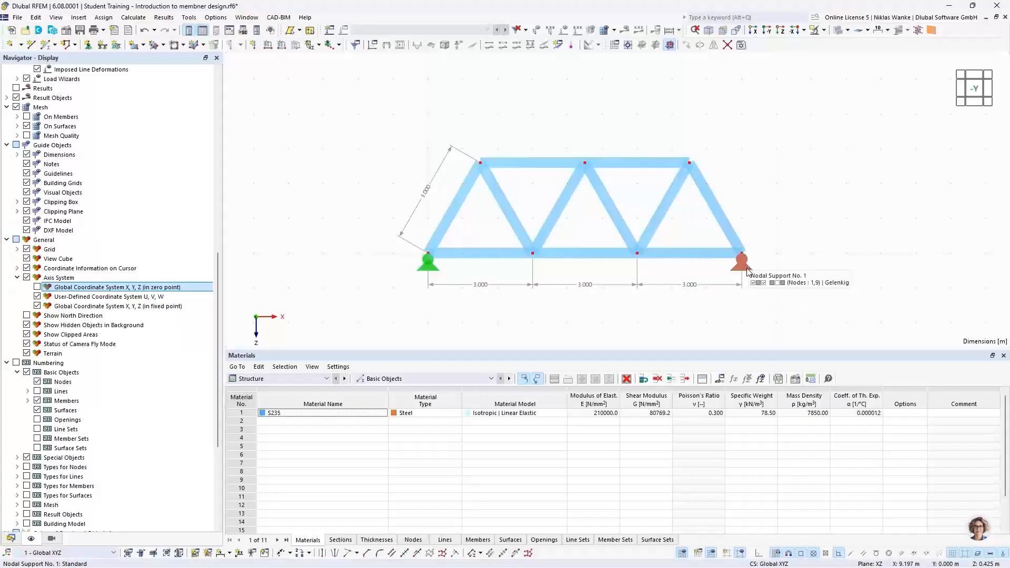
- Replace the support at the bottom chord's right end node 9 with a new nodal support that frees uX and restrains uZ
{"action": "double_click", "coordinate": [748, 271]}
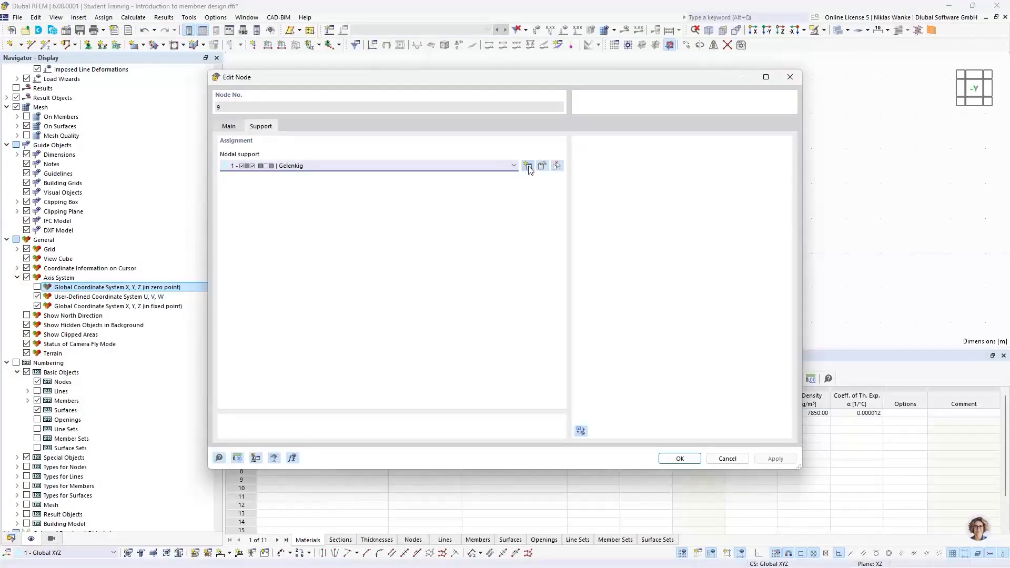
{"action": "left_click", "coordinate": [511, 166]}
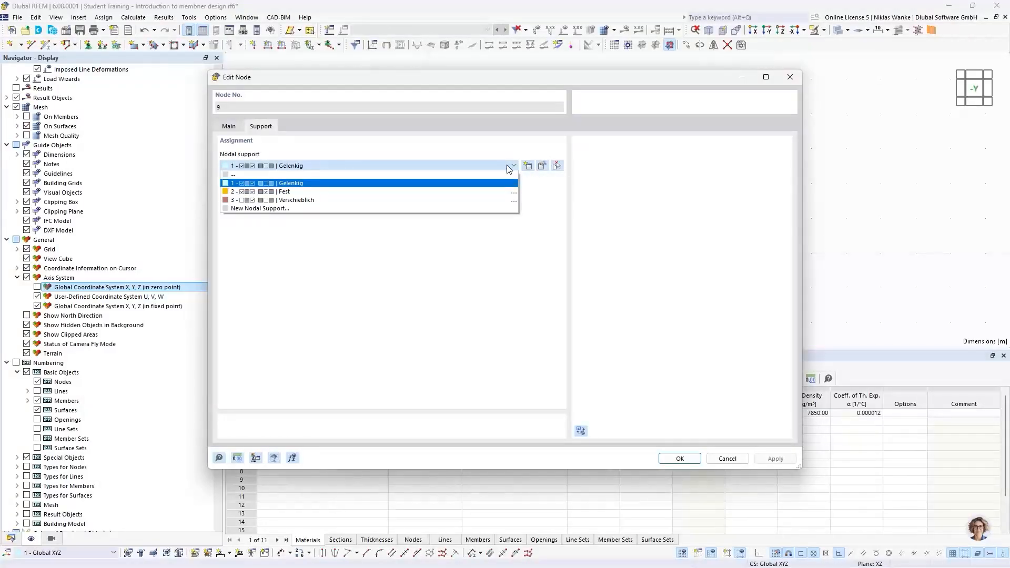
{"action": "left_click", "coordinate": [508, 166]}
{"action": "left_click", "coordinate": [529, 168]}
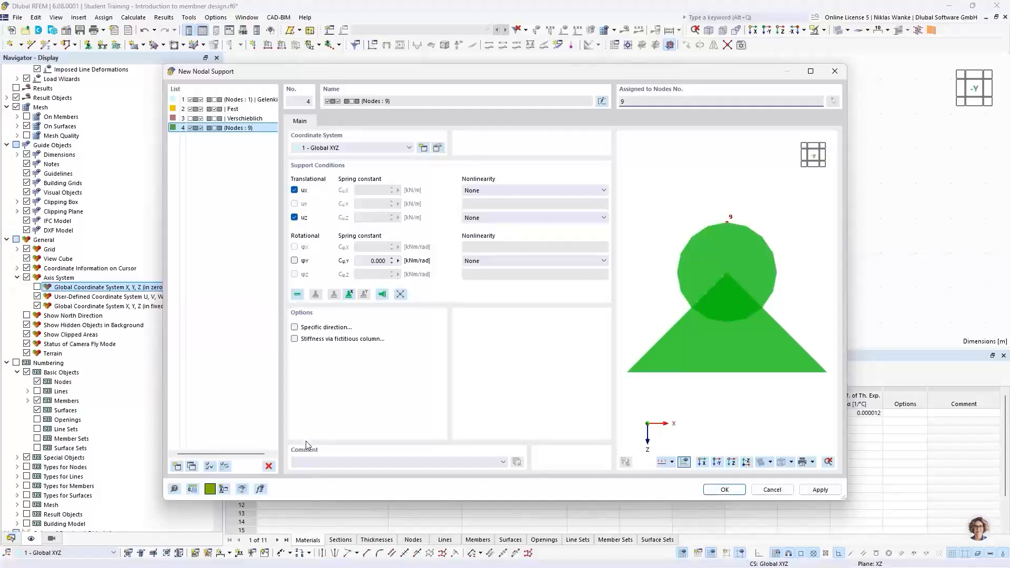
{"action": "left_click_drag", "start_coordinate": [432, 74], "coordinate": [477, 55]}
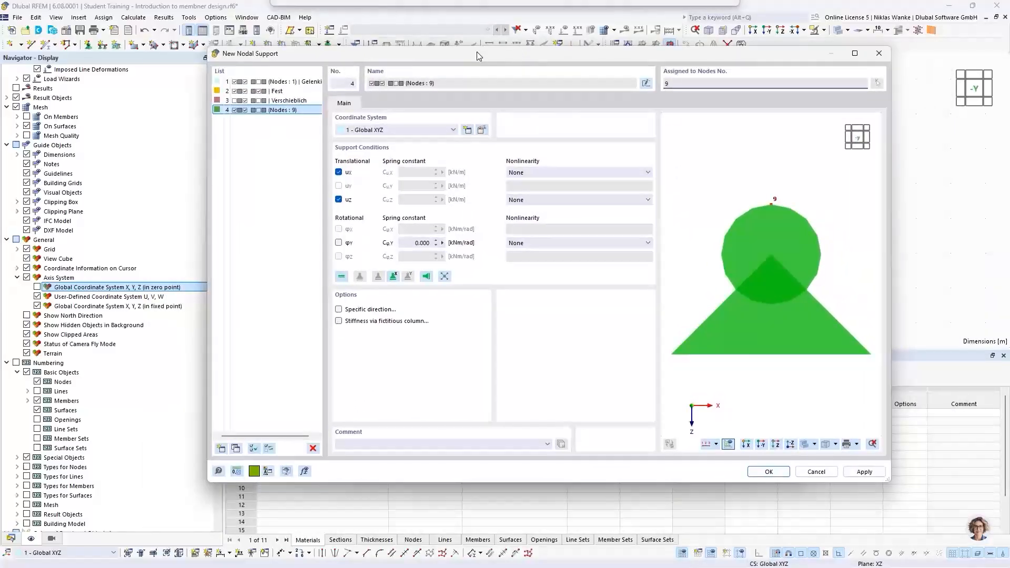
{"action": "left_click", "coordinate": [338, 172]}
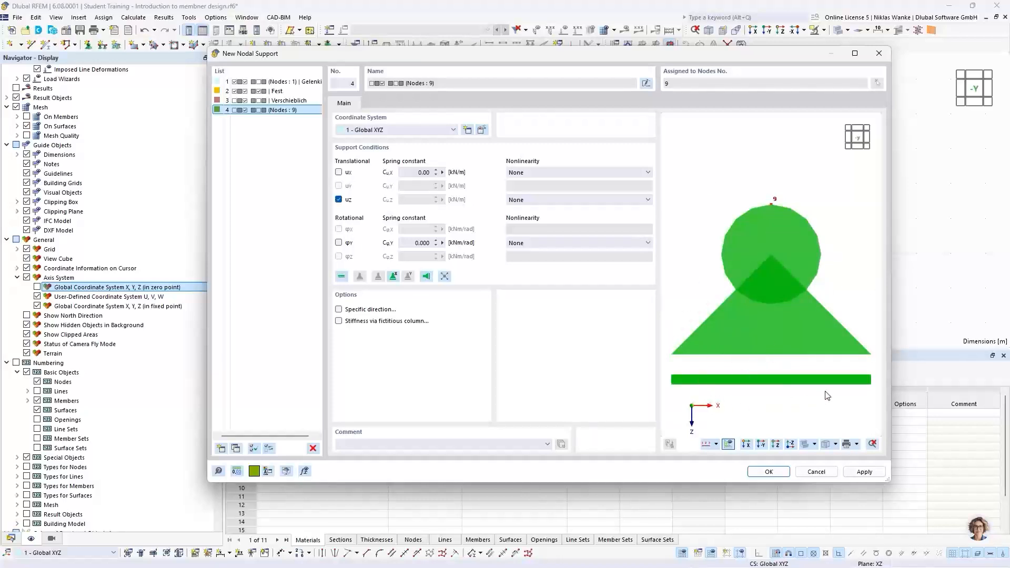
{"action": "middle_click_drag", "start_coordinate": [763, 361], "coordinate": [762, 320]}
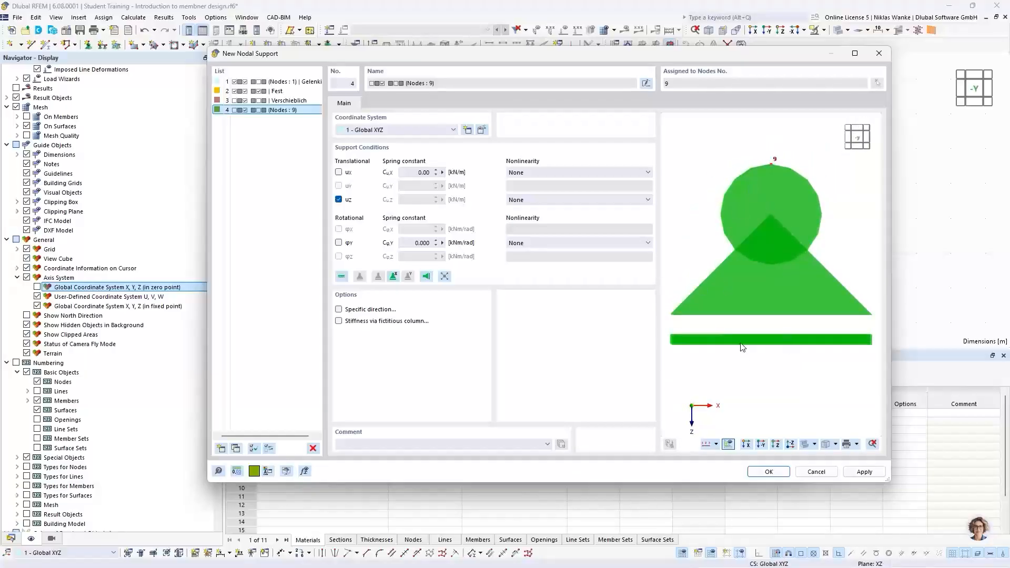
{"action": "left_click", "coordinate": [769, 472]}
{"action": "left_click", "coordinate": [681, 458]}
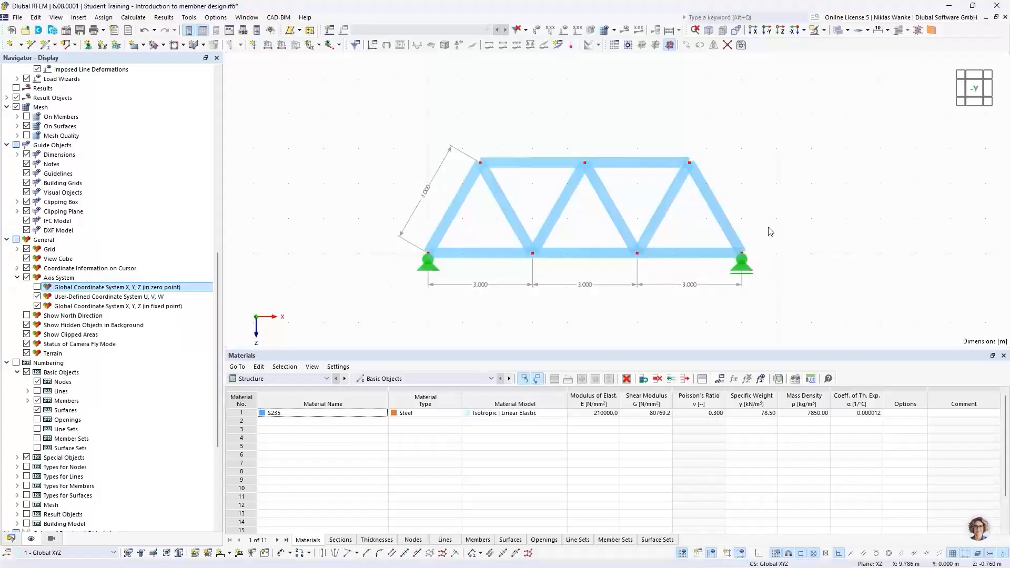
- Create a new static analysis load case LC1 named Design Loads
{"action": "scroll", "coordinate": [748, 191], "scroll_direction": "down", "scroll_amount": 1}
{"action": "middle_click_drag", "start_coordinate": [749, 192], "coordinate": [758, 252]}
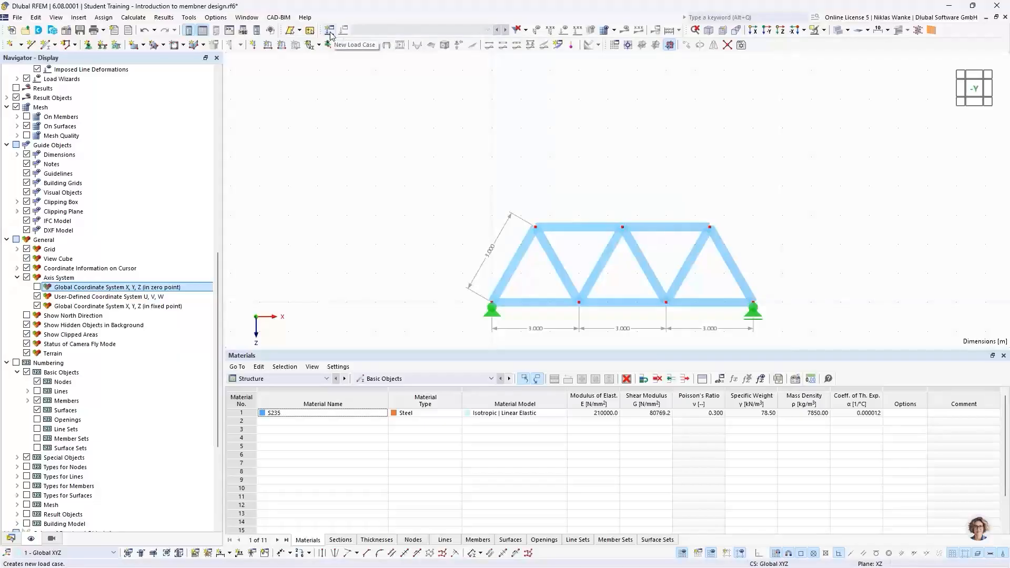
{"action": "left_click", "coordinate": [12, 539]}
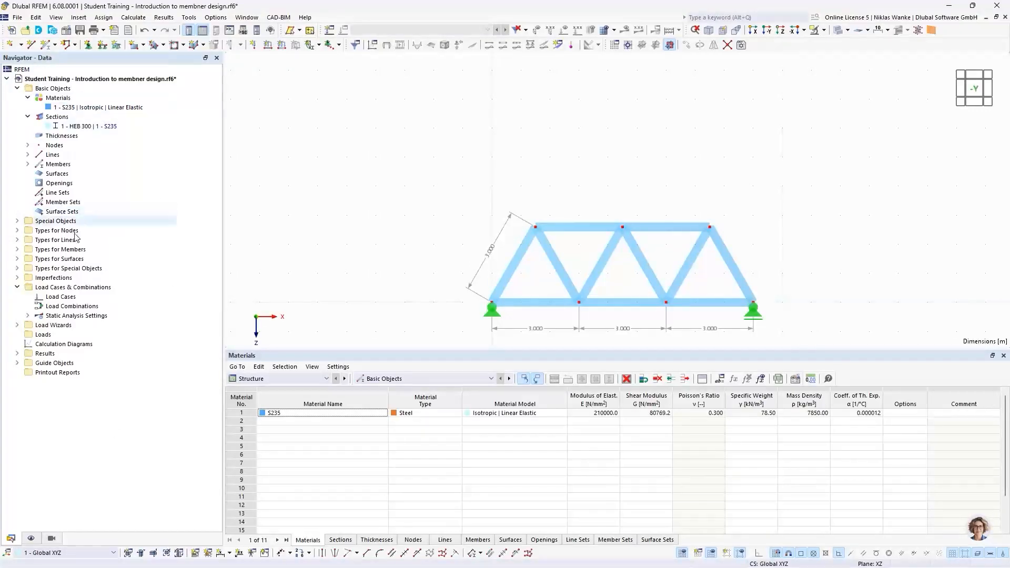
{"action": "right_click", "coordinate": [66, 298]}
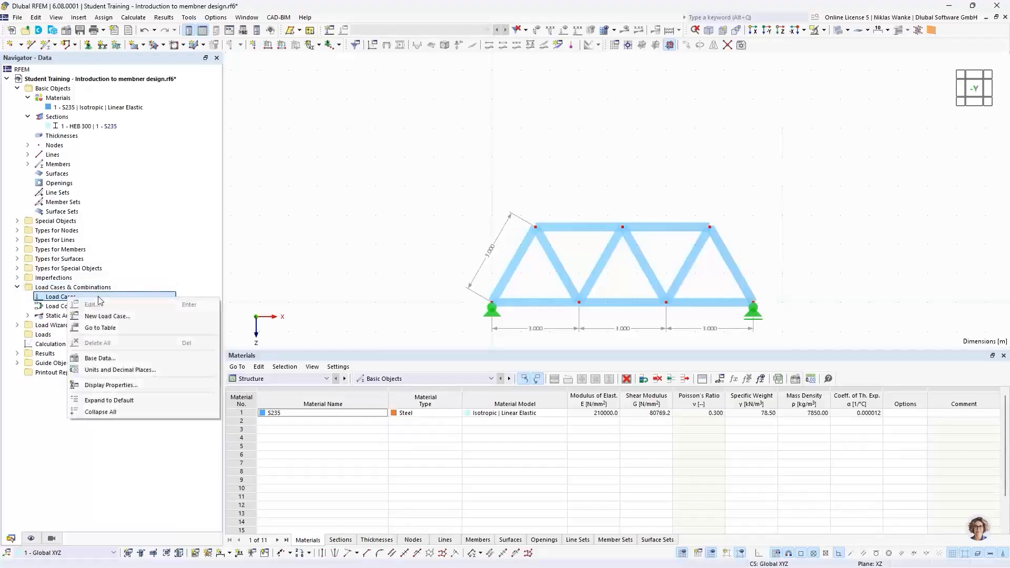
{"action": "left_click", "coordinate": [131, 316]}
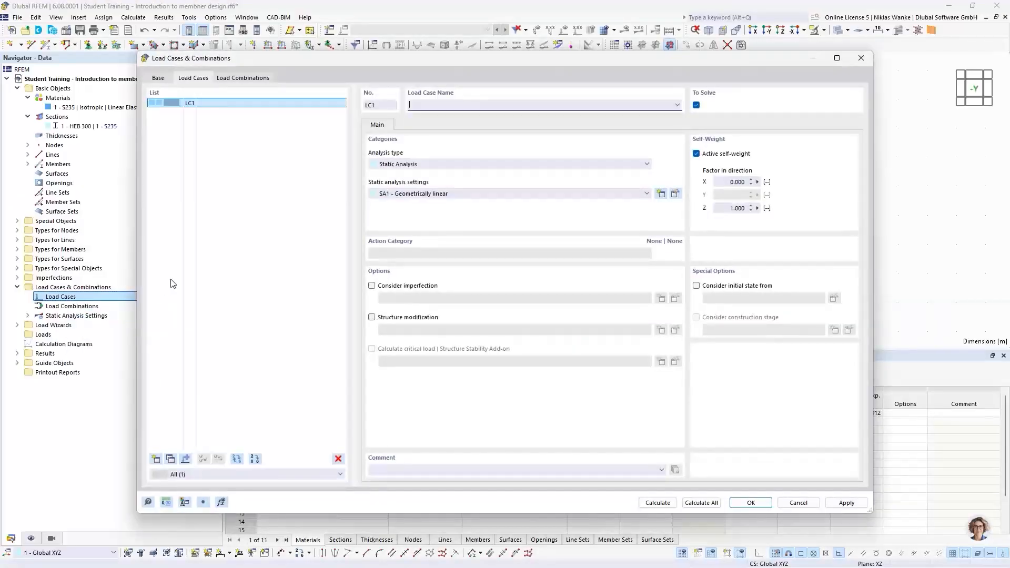
{"action": "left_click", "coordinate": [257, 143]}
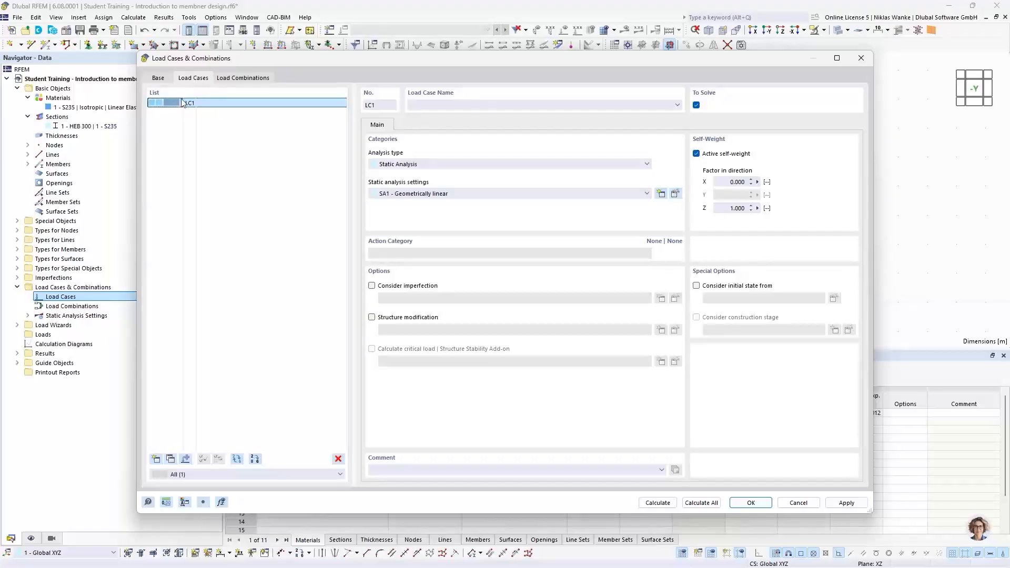
{"action": "left_click_drag", "start_coordinate": [189, 64], "coordinate": [186, 67]}
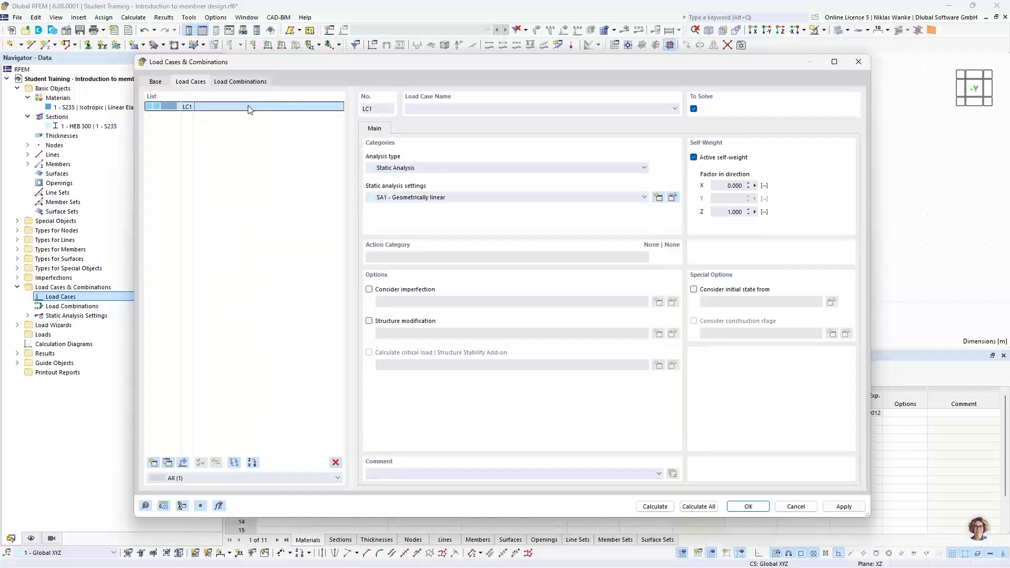
{"action": "left_click", "coordinate": [450, 109]}
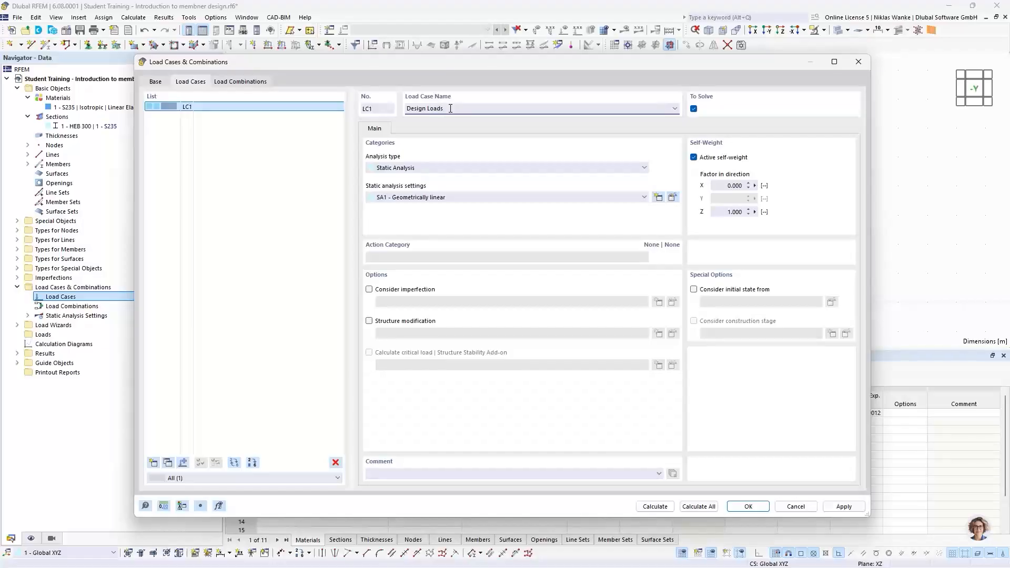
- Deactivate the self-weight in load case LC1 and accept the load case settings
{"action": "left_click_drag", "start_coordinate": [481, 64], "coordinate": [581, 70]}
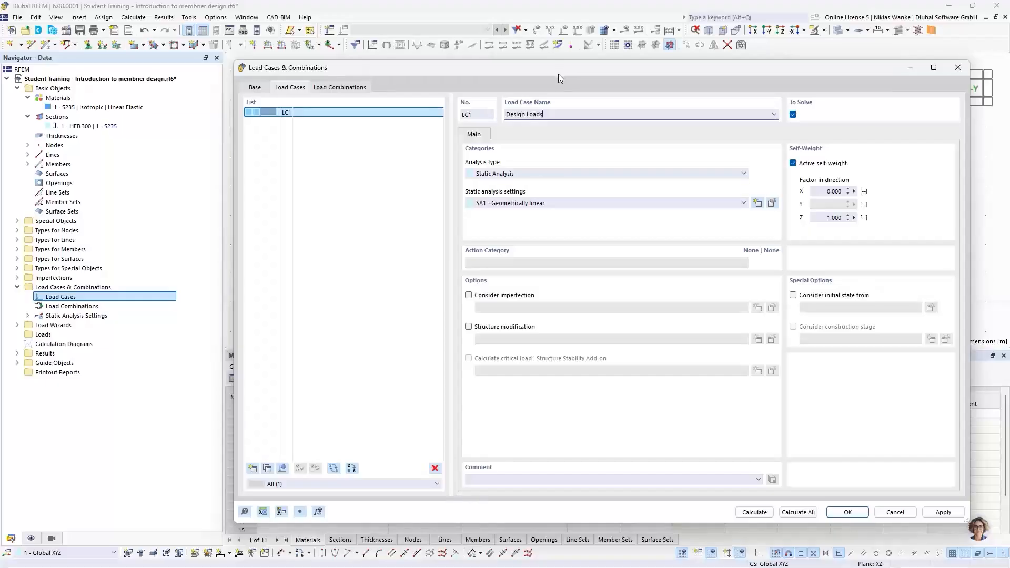
{"action": "mouse_move", "coordinate": [558, 72]}
{"action": "left_mouse_down"}
{"action": "mouse_move", "coordinate": [558, 84]}
{"action": "mouse_move", "coordinate": [556, 70]}
{"action": "left_mouse_up"}
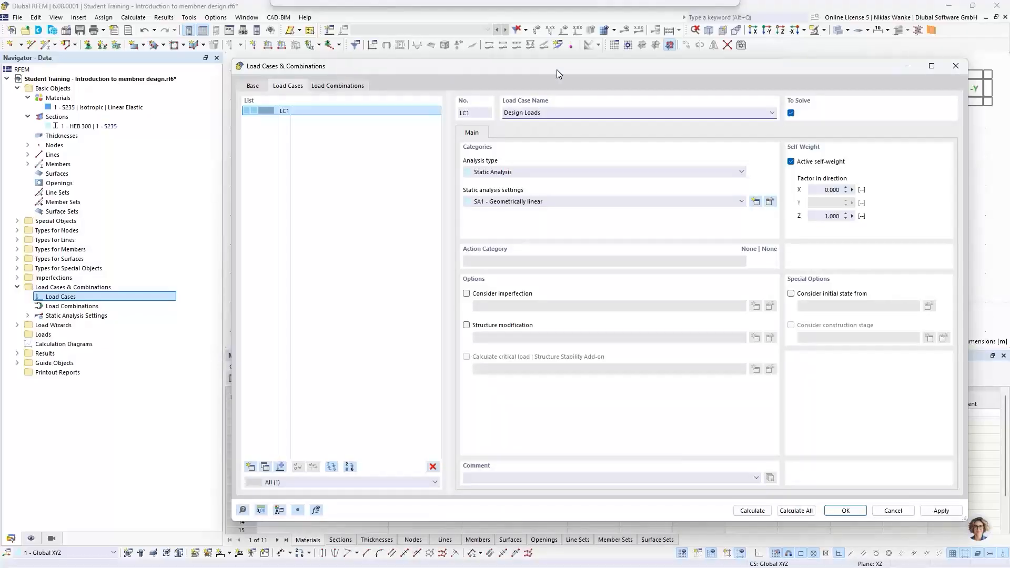
{"action": "left_click_drag", "start_coordinate": [557, 69], "coordinate": [558, 71]}
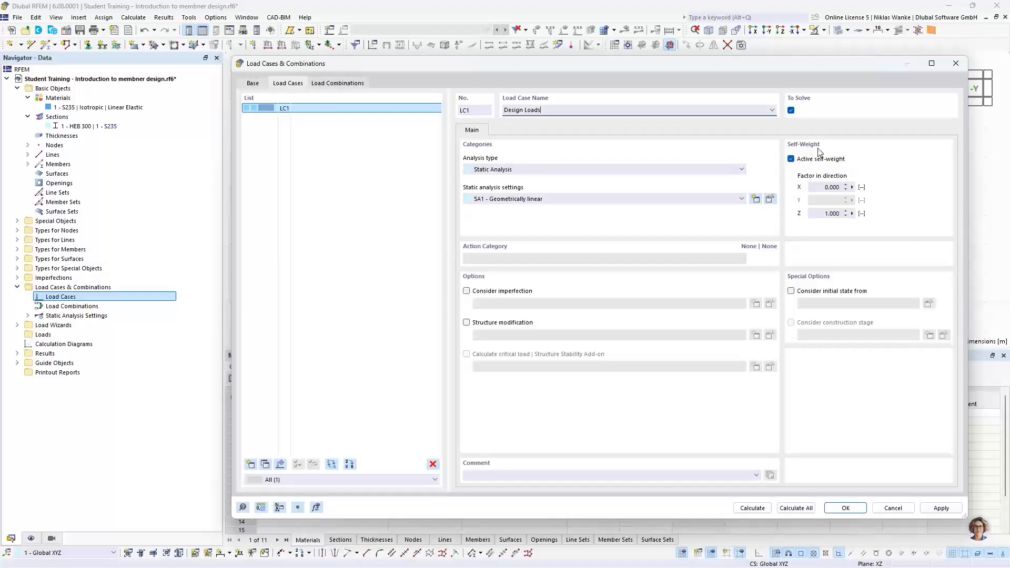
{"action": "left_click", "coordinate": [792, 159]}
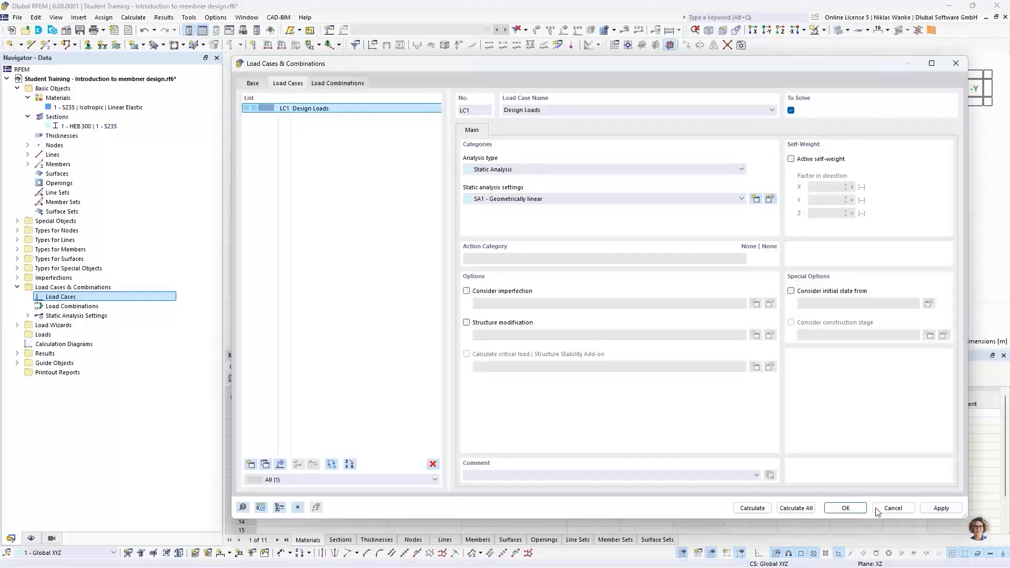
{"action": "left_click", "coordinate": [845, 508]}
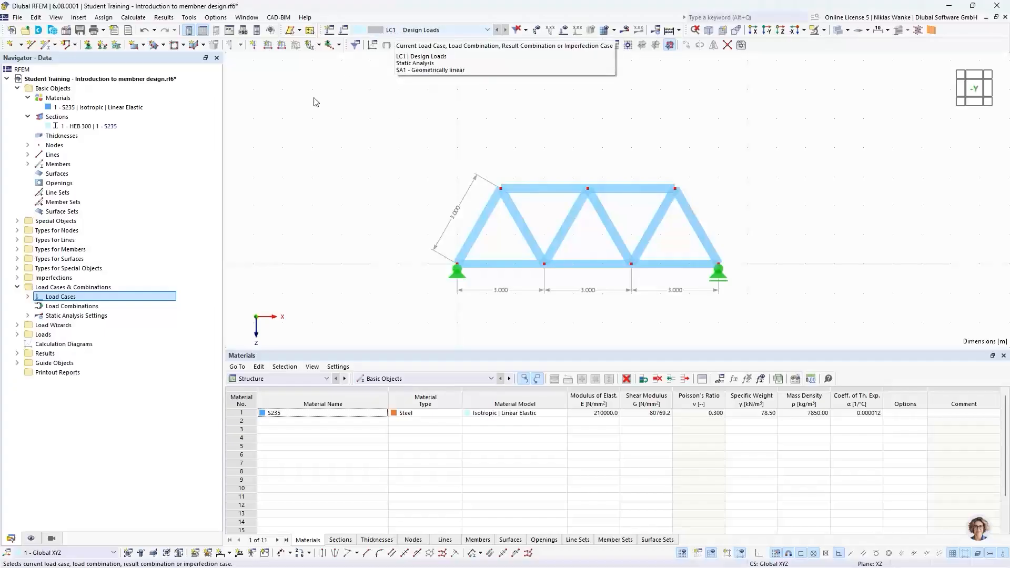
- Apply a 10 kN nodal force in global Z to the top chord's left and middle nodes 2 and 5 in load case LC1
{"action": "left_click", "coordinate": [253, 46]}
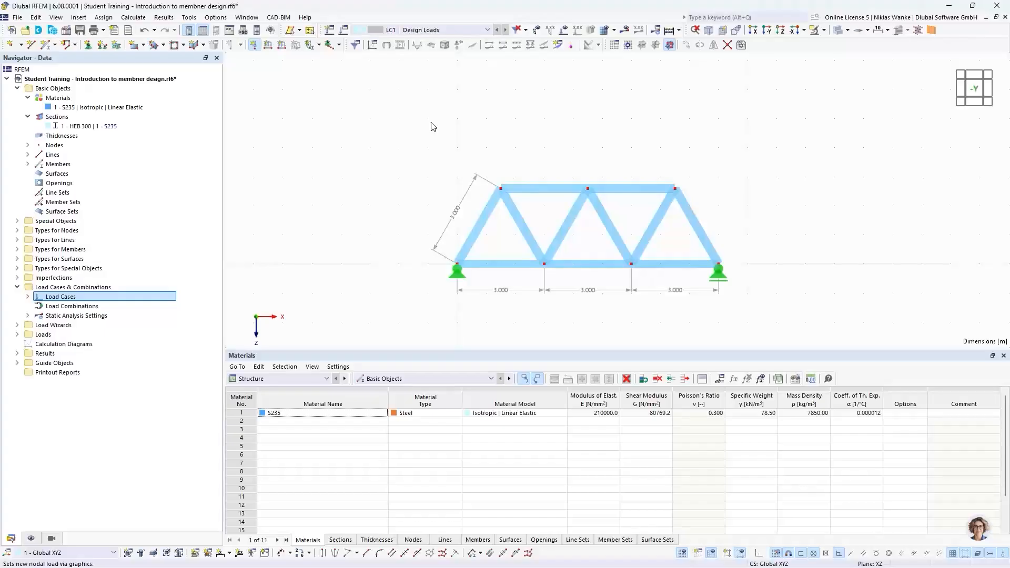
{"action": "left_click_drag", "start_coordinate": [435, 107], "coordinate": [441, 100]}
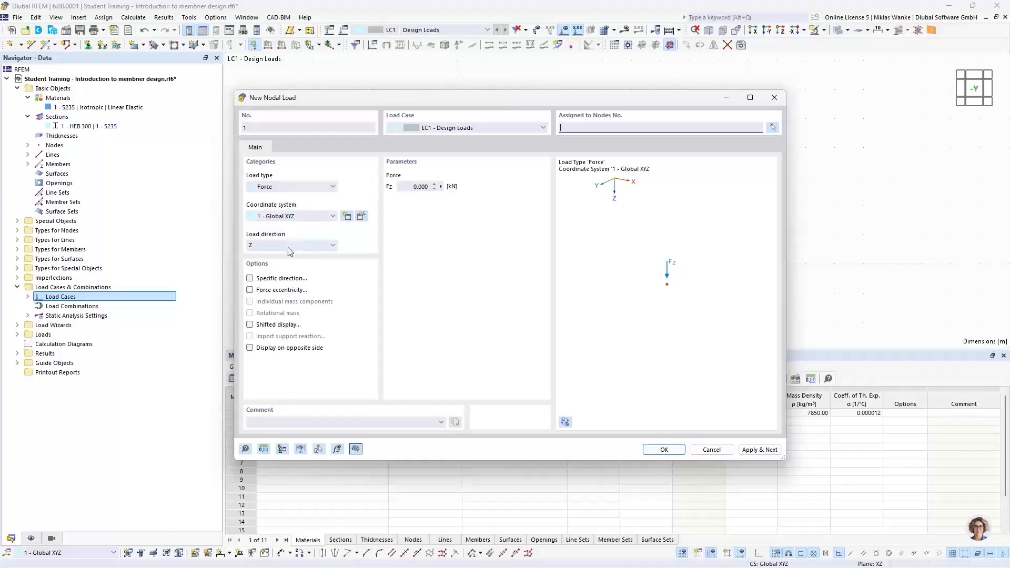
{"action": "left_click_drag", "start_coordinate": [421, 99], "coordinate": [507, 95]}
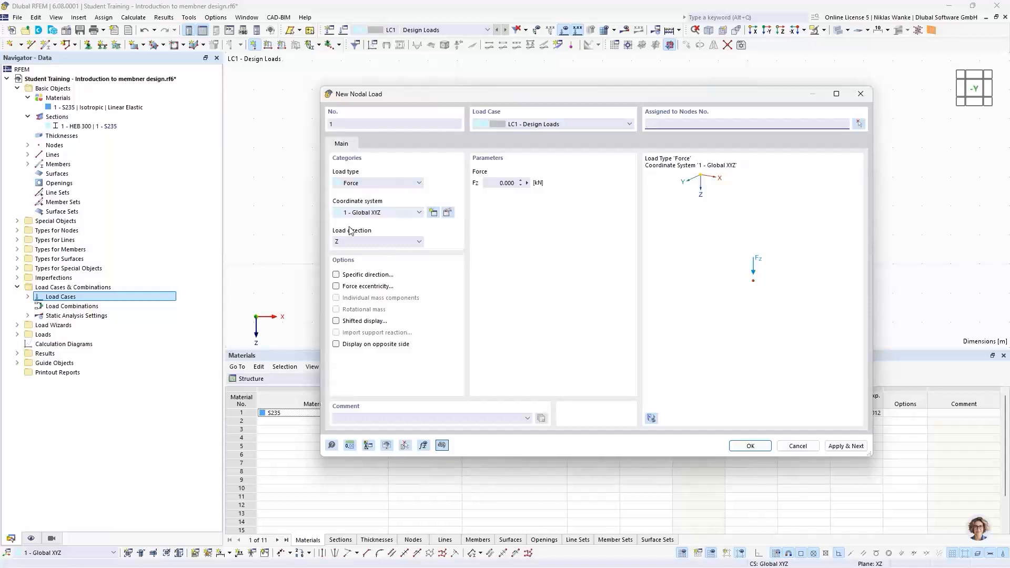
{"action": "left_click", "coordinate": [493, 183]}
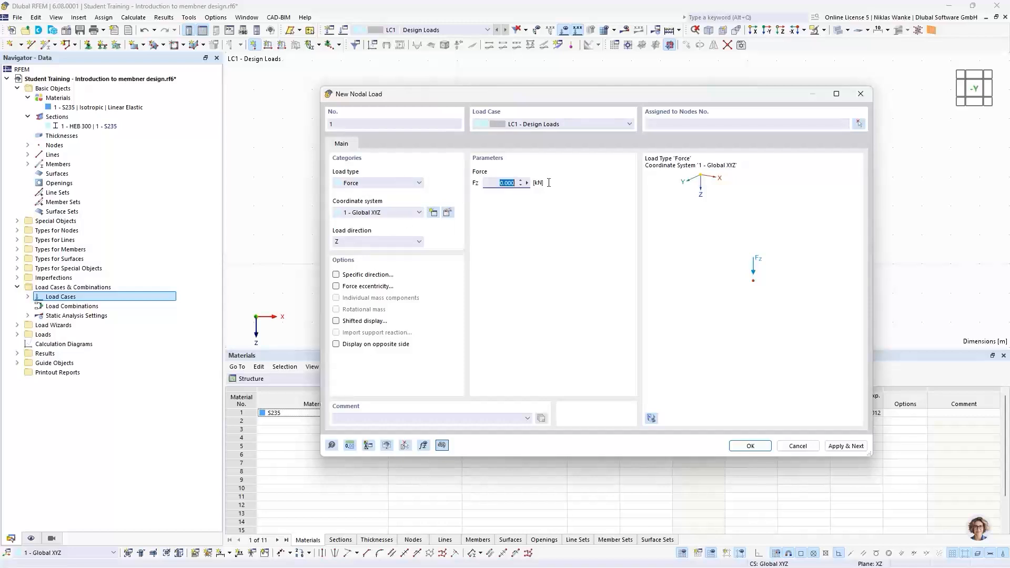
{"action": "type", "text": "10"}
{"action": "left_click_drag", "start_coordinate": [775, 102], "coordinate": [721, 114]}
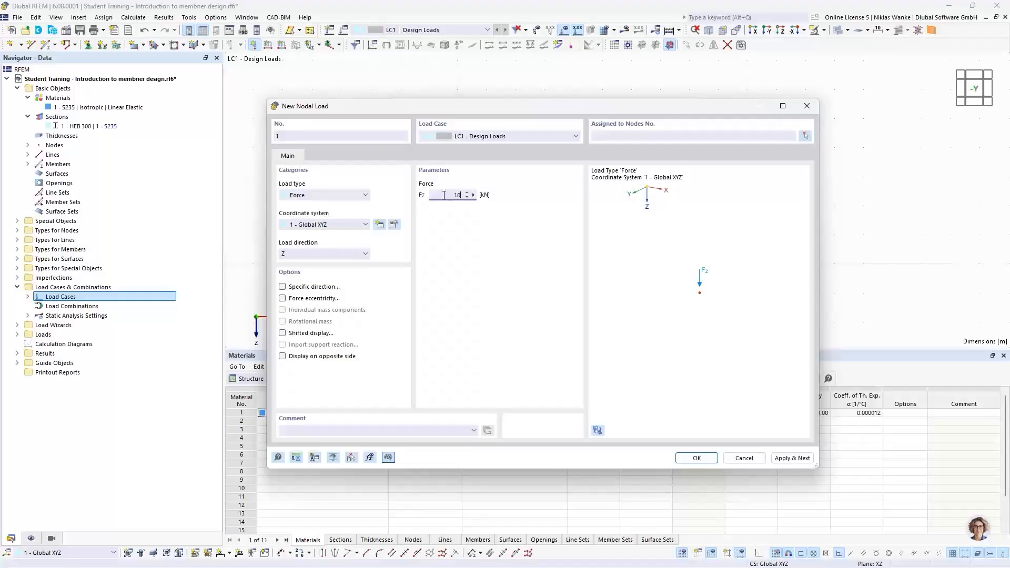
{"action": "left_click", "coordinate": [805, 137]}
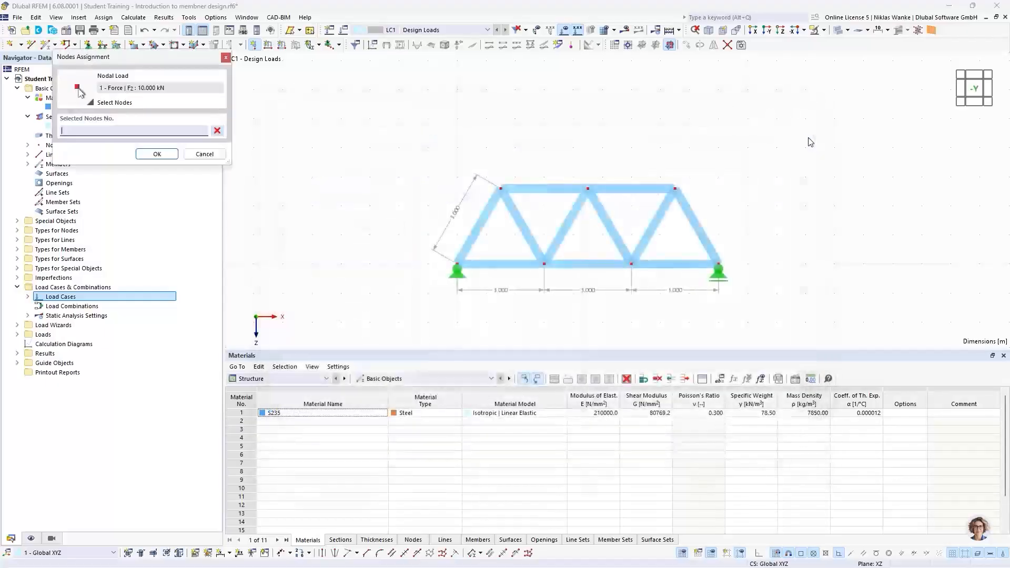
{"action": "left_click", "coordinate": [500, 189]}
{"action": "left_click", "coordinate": [587, 188]}
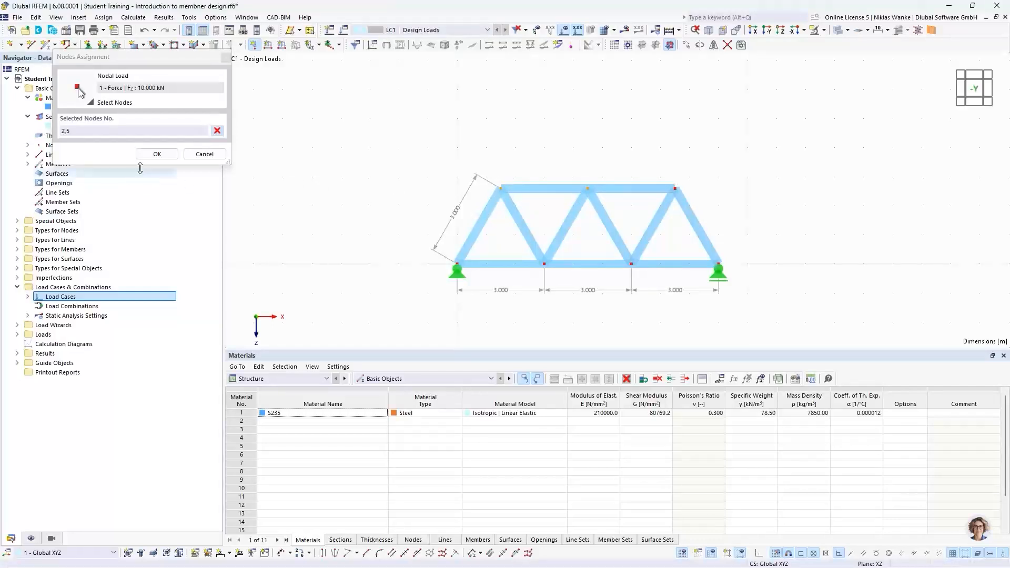
{"action": "left_click", "coordinate": [158, 154]}
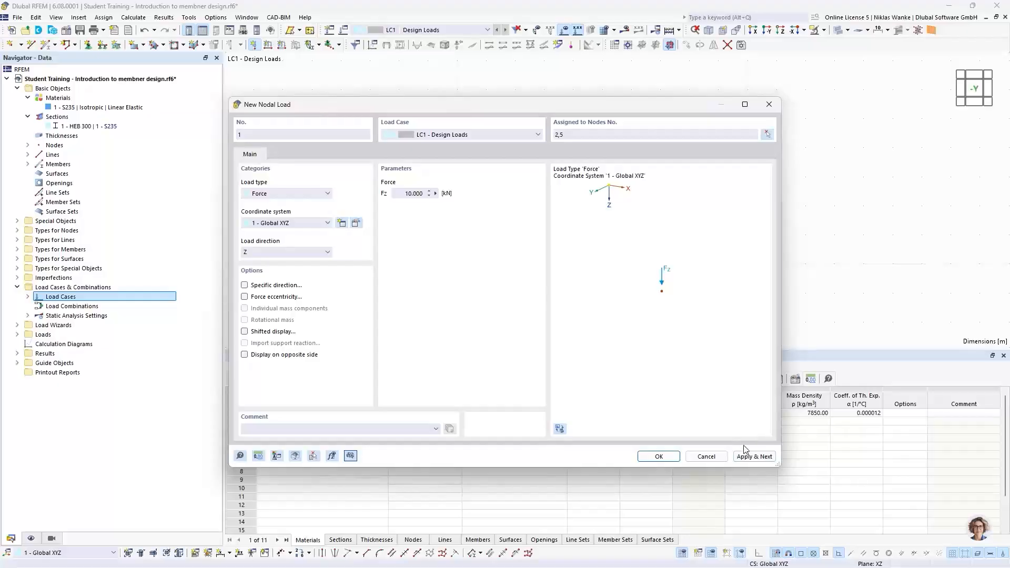
{"action": "left_click", "coordinate": [756, 457]}
- Add a second nodal force of 20 kN in global Z at the top chord's right node 8
{"action": "mouse_move", "coordinate": [577, 103]}
{"action": "left_mouse_down"}
{"action": "mouse_move", "coordinate": [635, 188]}
{"action": "mouse_move", "coordinate": [639, 215]}
{"action": "left_mouse_up"}
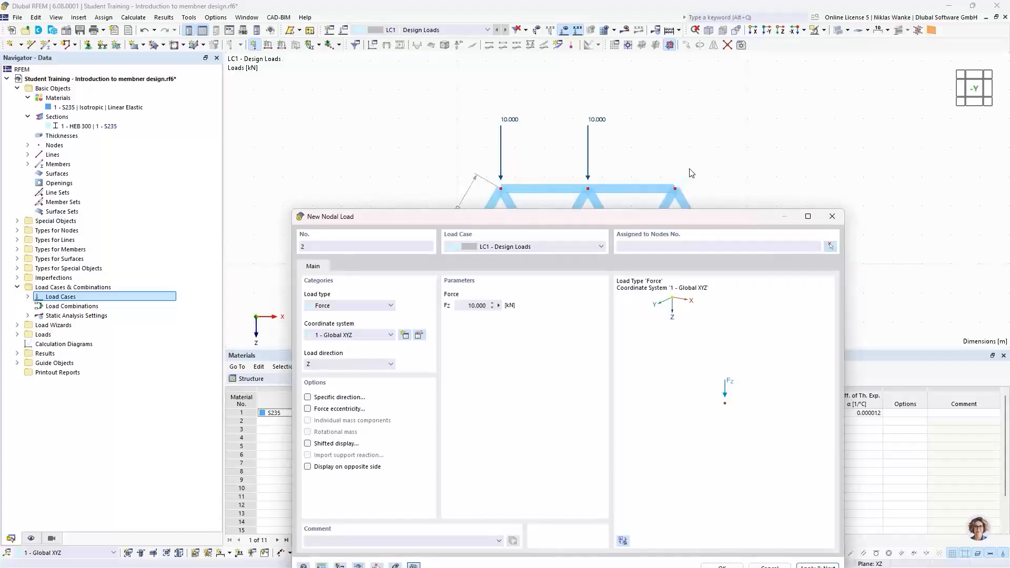
{"action": "left_click_drag", "start_coordinate": [661, 224], "coordinate": [662, 237]}
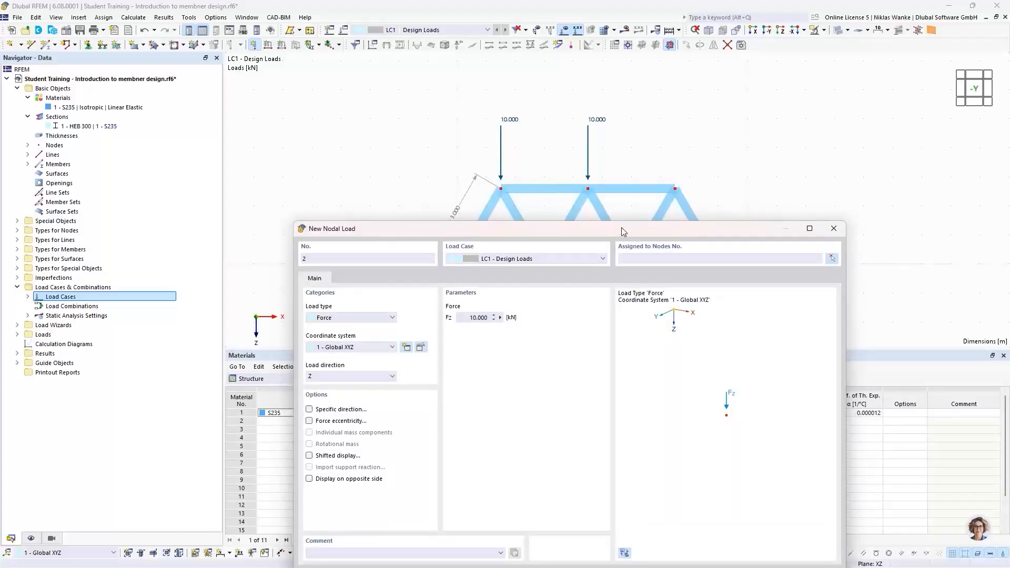
{"action": "left_click_drag", "start_coordinate": [623, 232], "coordinate": [622, 117]}
{"action": "double_click", "coordinate": [476, 203]}
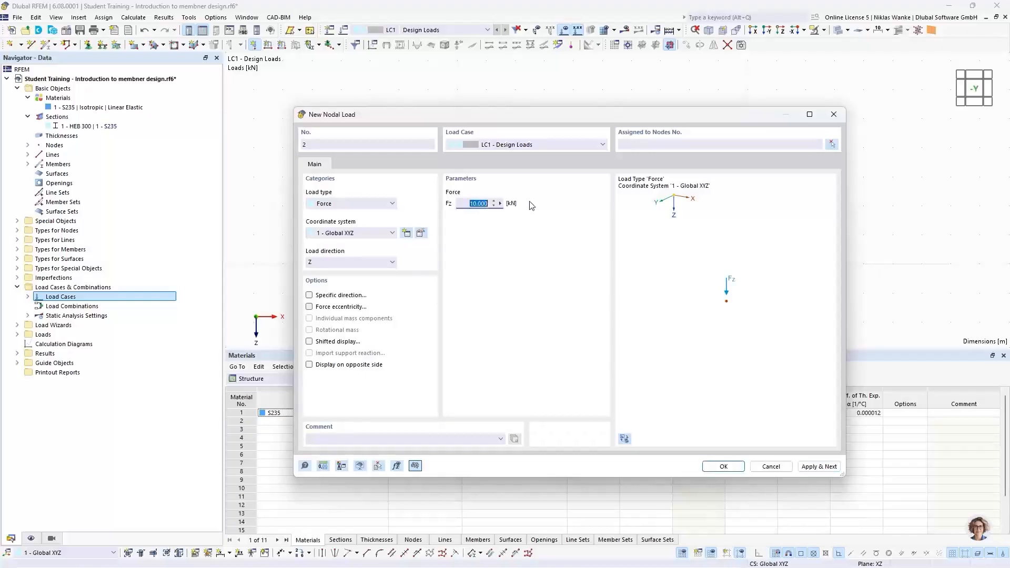
{"action": "type", "text": "20"}
{"action": "mouse_move", "coordinate": [681, 116]}
{"action": "left_mouse_down"}
{"action": "mouse_move", "coordinate": [658, 174]}
{"action": "mouse_move", "coordinate": [662, 217]}
{"action": "mouse_move", "coordinate": [664, 111]}
{"action": "left_mouse_up"}
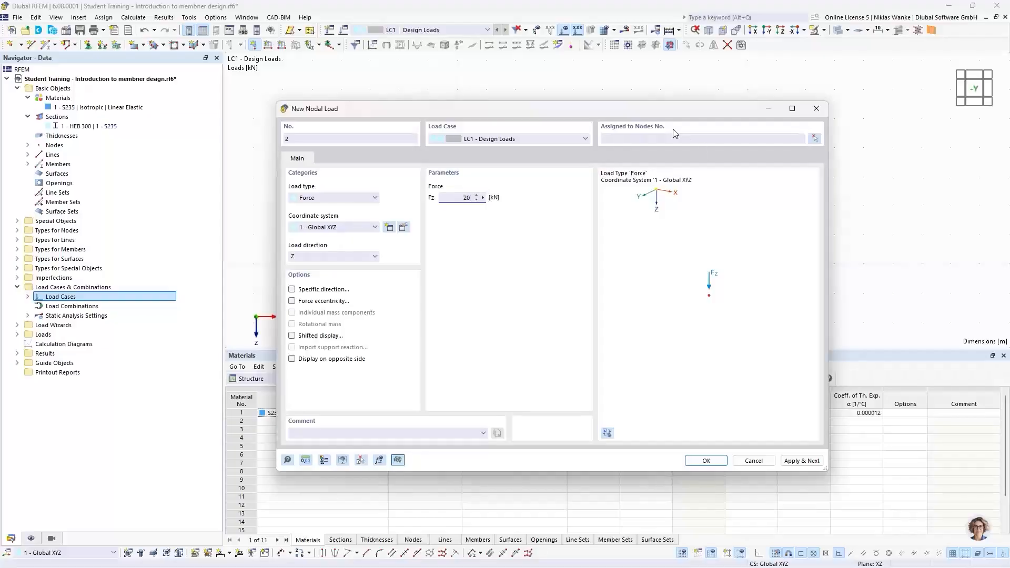
{"action": "left_click", "coordinate": [706, 461]}
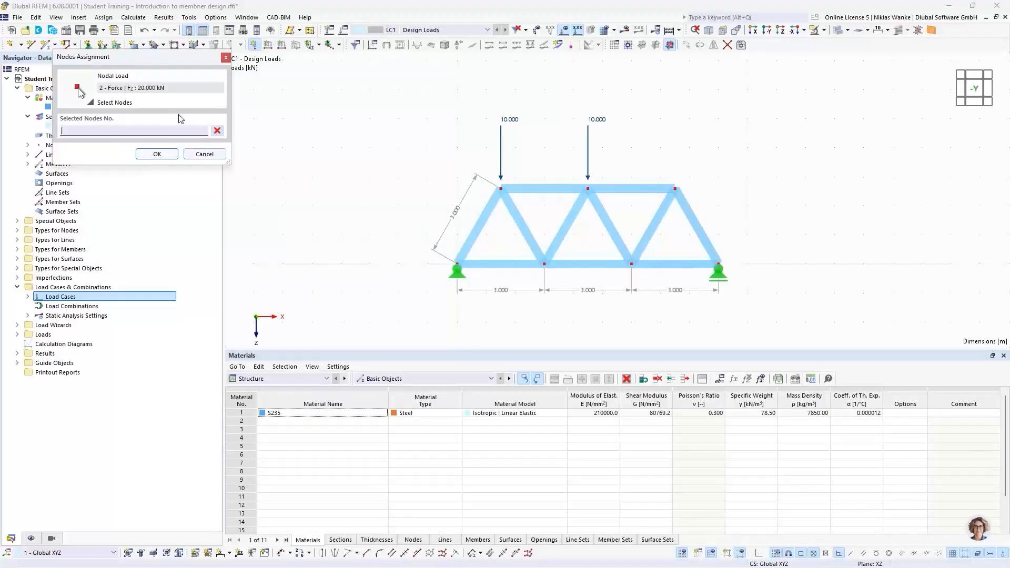
{"action": "left_click", "coordinate": [676, 189]}
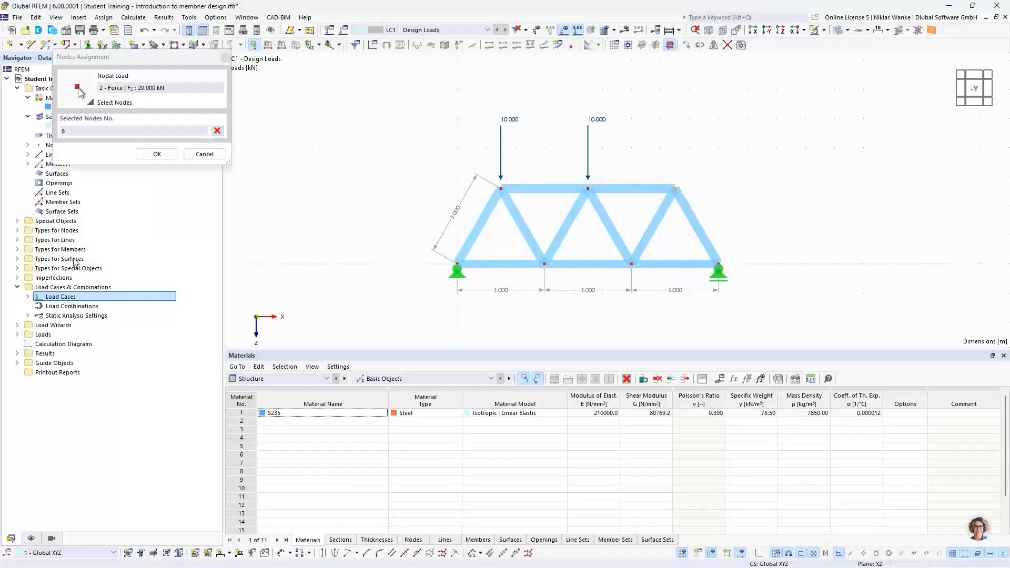
{"action": "left_click", "coordinate": [156, 155]}
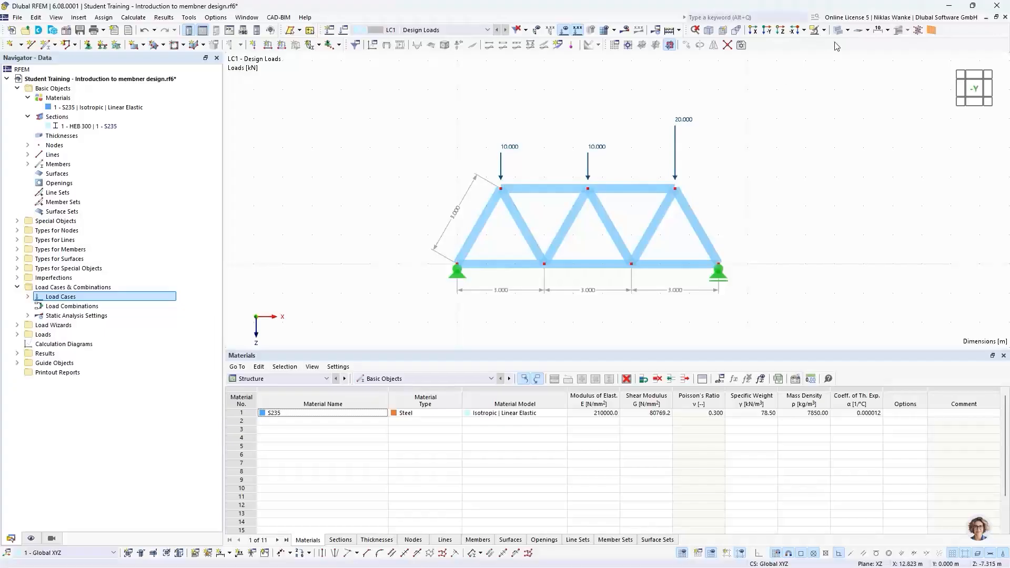
- Switch the truss display to the wireframe model
{"action": "left_click", "coordinate": [847, 30]}
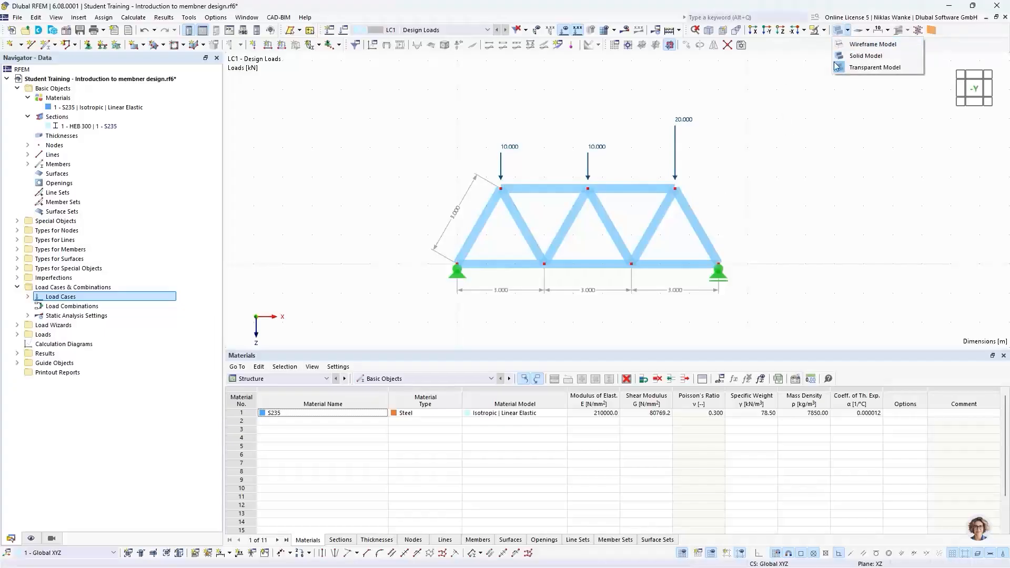
{"action": "left_click", "coordinate": [855, 44]}
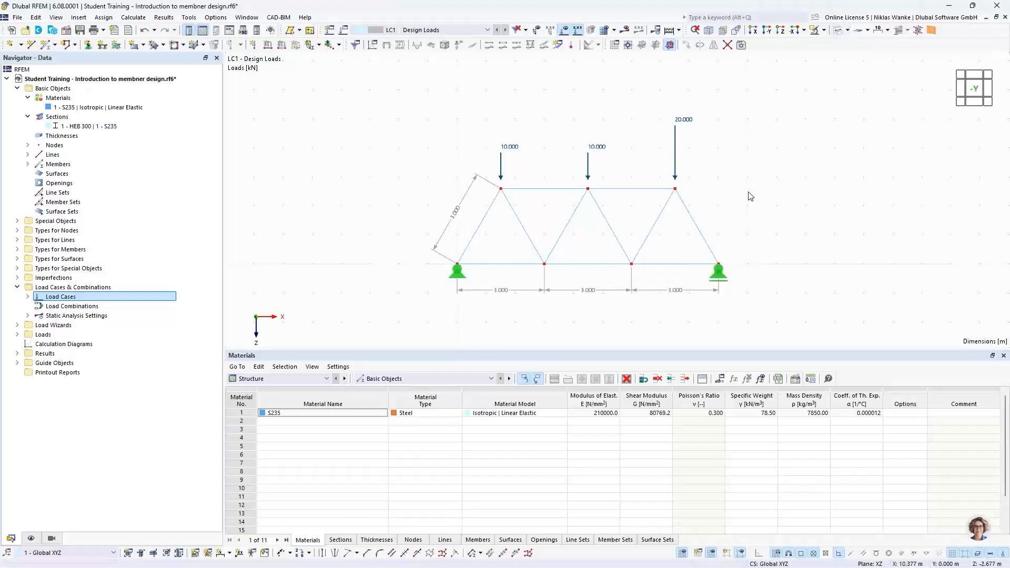
{"action": "scroll", "coordinate": [705, 242], "scroll_direction": "up", "scroll_amount": 3}
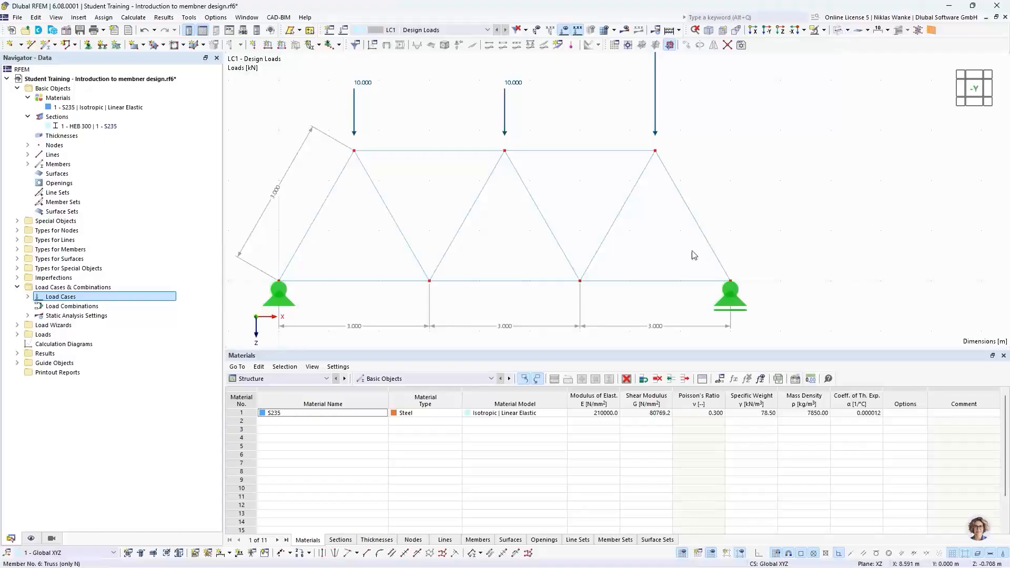
{"action": "scroll", "coordinate": [779, 195], "scroll_direction": "down", "scroll_amount": 2}
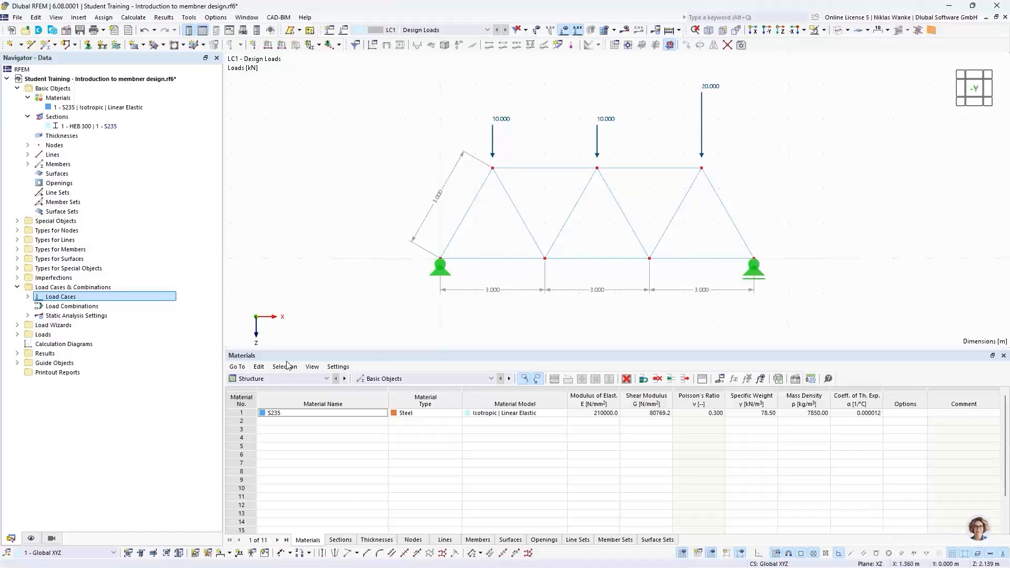
- Hide the dimension guide objects in the model view
{"action": "left_click", "coordinate": [31, 539]}
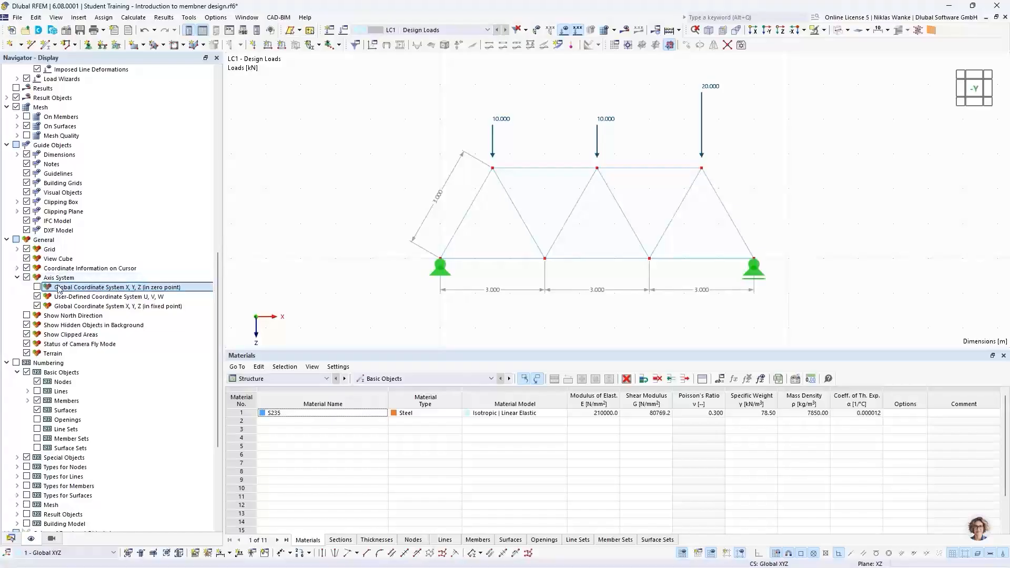
{"action": "scroll", "coordinate": [85, 337], "scroll_direction": "up", "scroll_amount": 1}
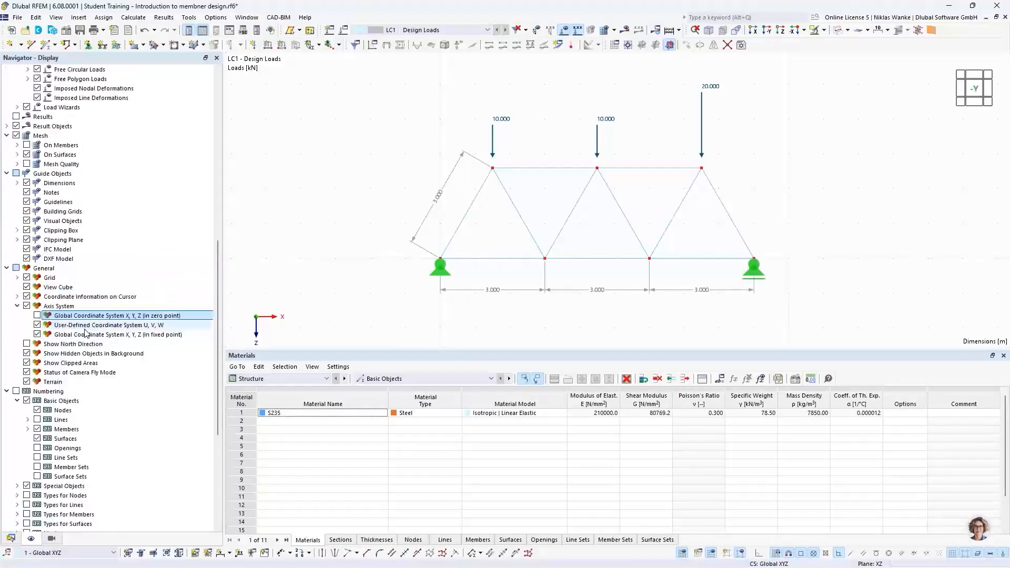
{"action": "scroll", "coordinate": [81, 321], "scroll_direction": "up", "scroll_amount": 1}
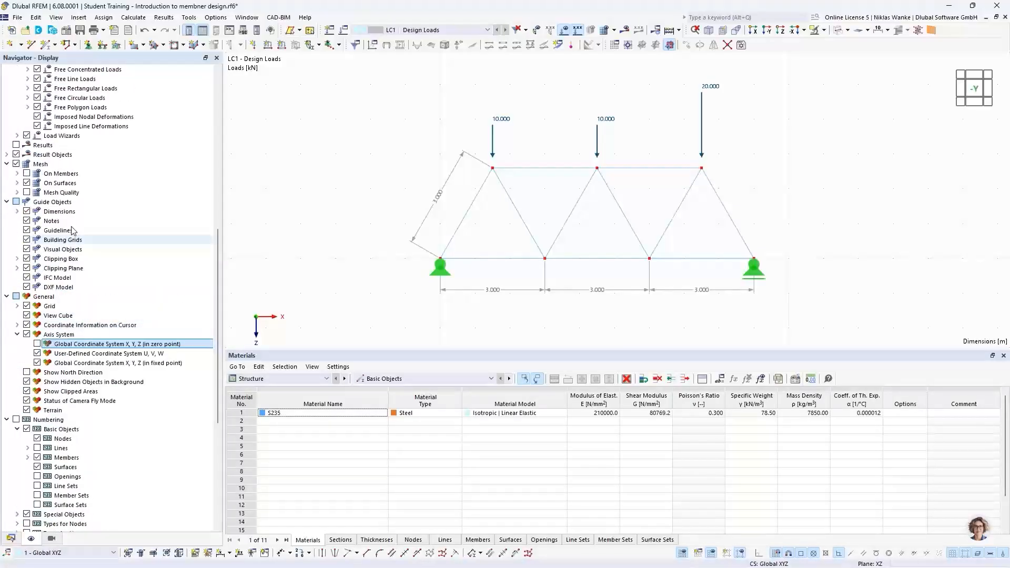
{"action": "left_click", "coordinate": [27, 212]}
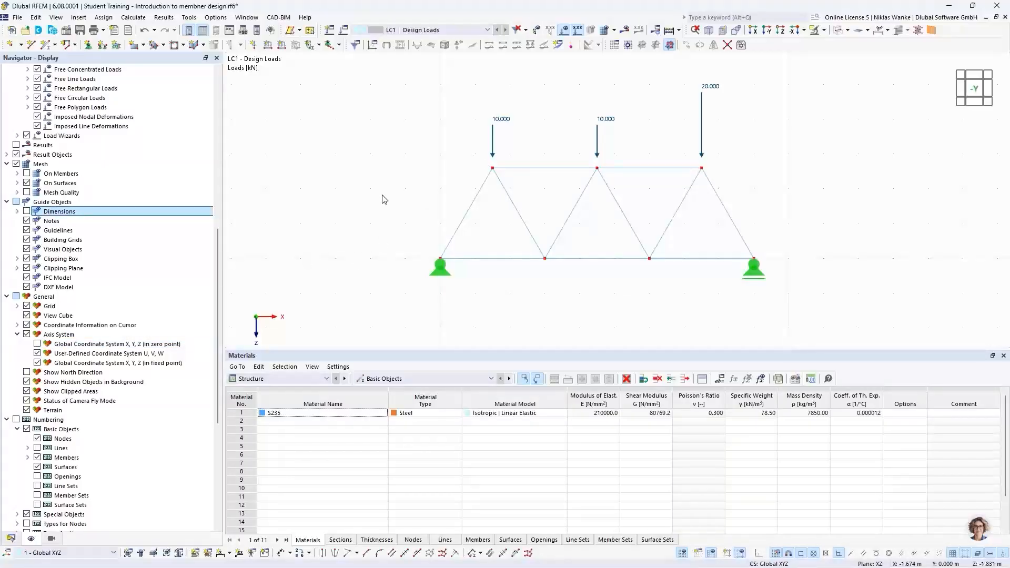
{"action": "scroll", "coordinate": [400, 212], "scroll_direction": "down", "scroll_amount": 1}
{"action": "middle_click_drag", "start_coordinate": [400, 212], "coordinate": [374, 241]}
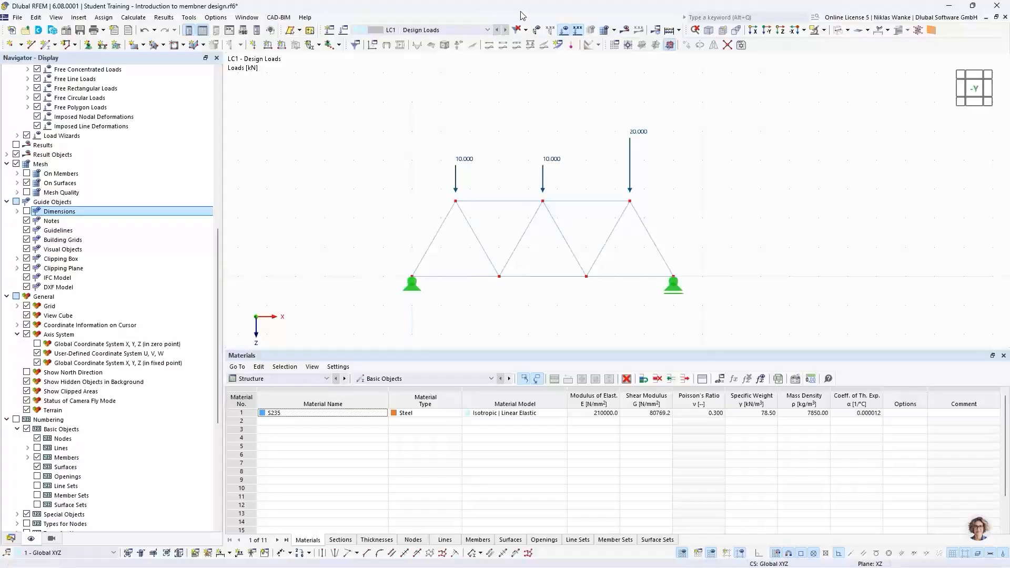
- Run the calculation for all load cases and show the truss's global deformations
{"action": "left_click", "coordinate": [141, 20]}
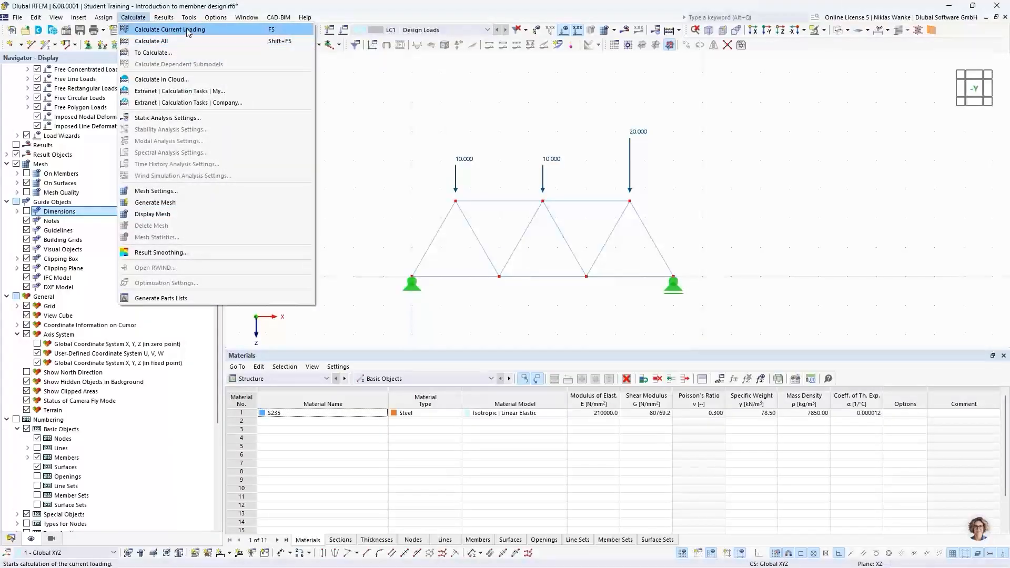
{"action": "left_click", "coordinate": [166, 41]}
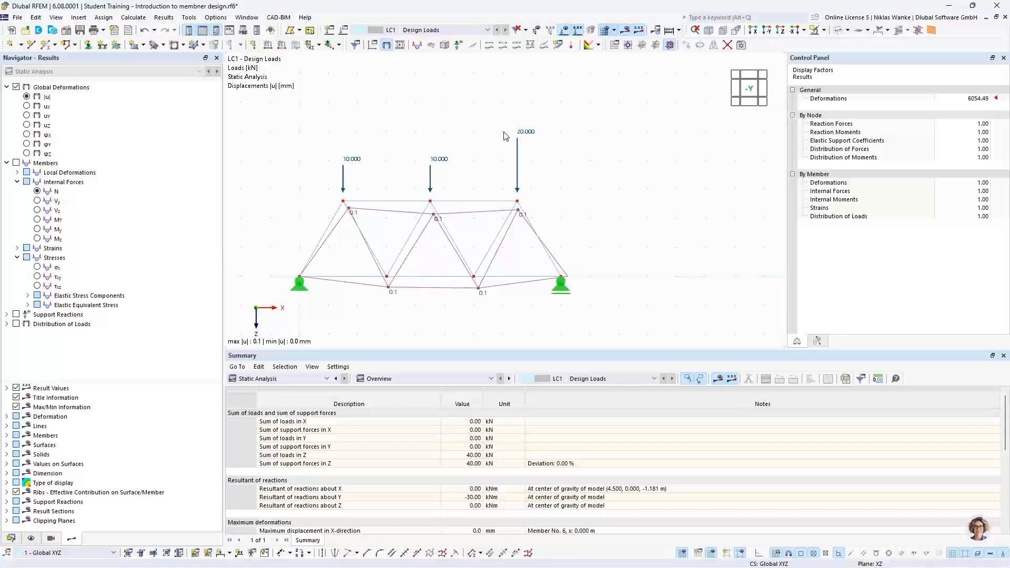
{"action": "middle_click_drag", "start_coordinate": [480, 144], "coordinate": [542, 123]}
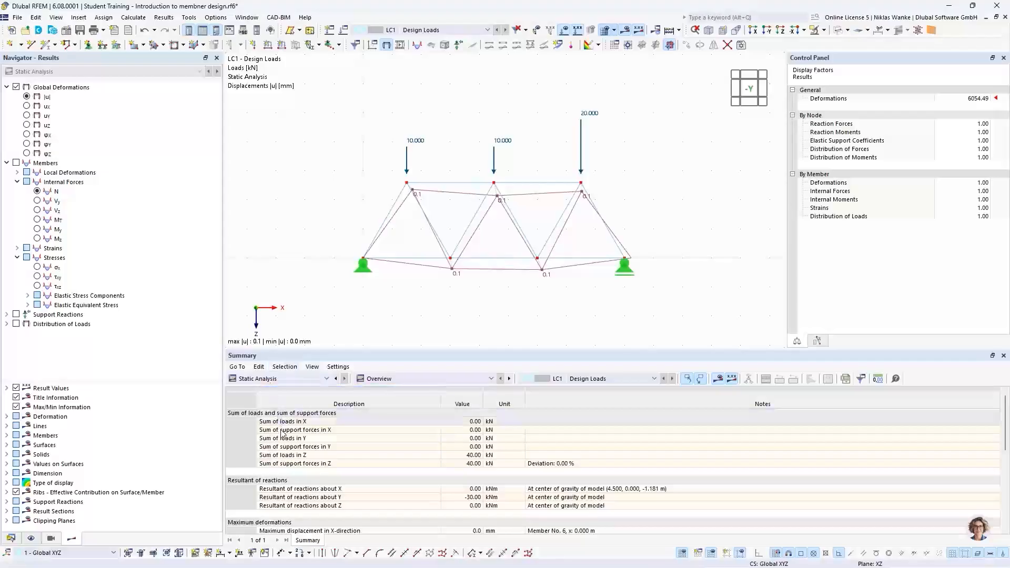
- Check the sums of loads and support forces in the static analysis overview for LC1, looking through the available result categories
{"action": "left_click", "coordinate": [260, 380]}
{"action": "left_click", "coordinate": [238, 383]}
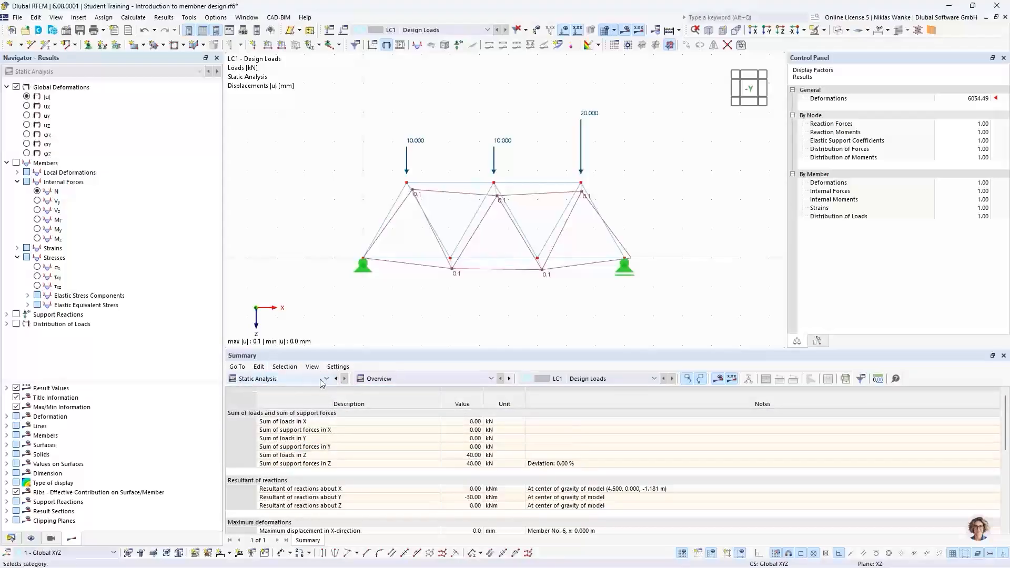
{"action": "left_click", "coordinate": [413, 379]}
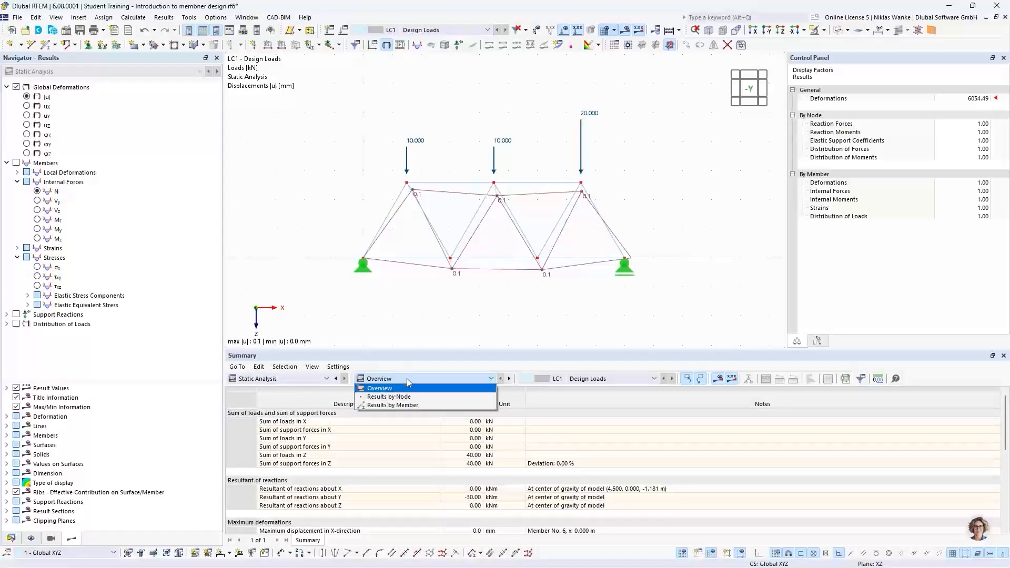
{"action": "left_click", "coordinate": [406, 377]}
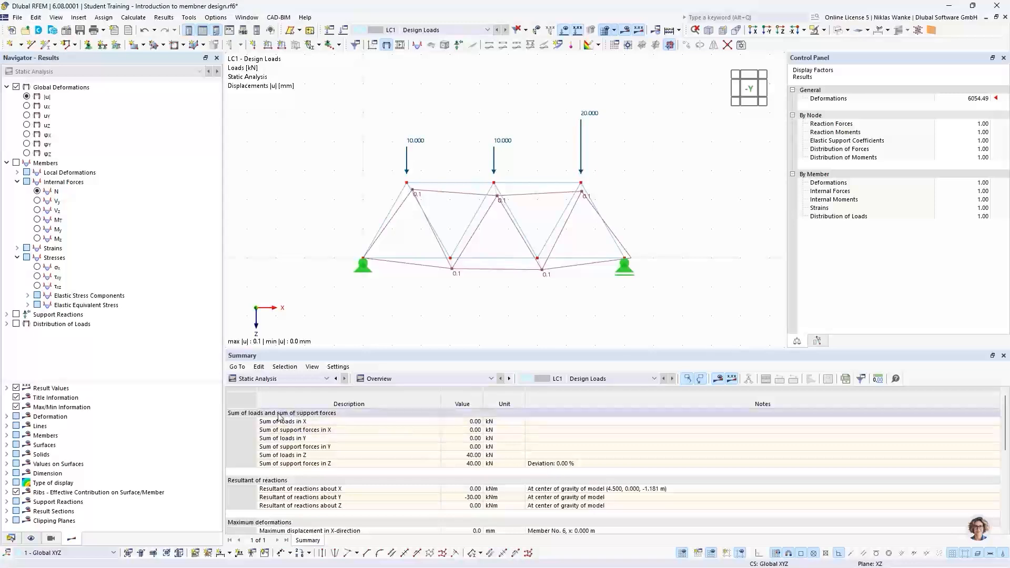
{"action": "left_click", "coordinate": [244, 414]}
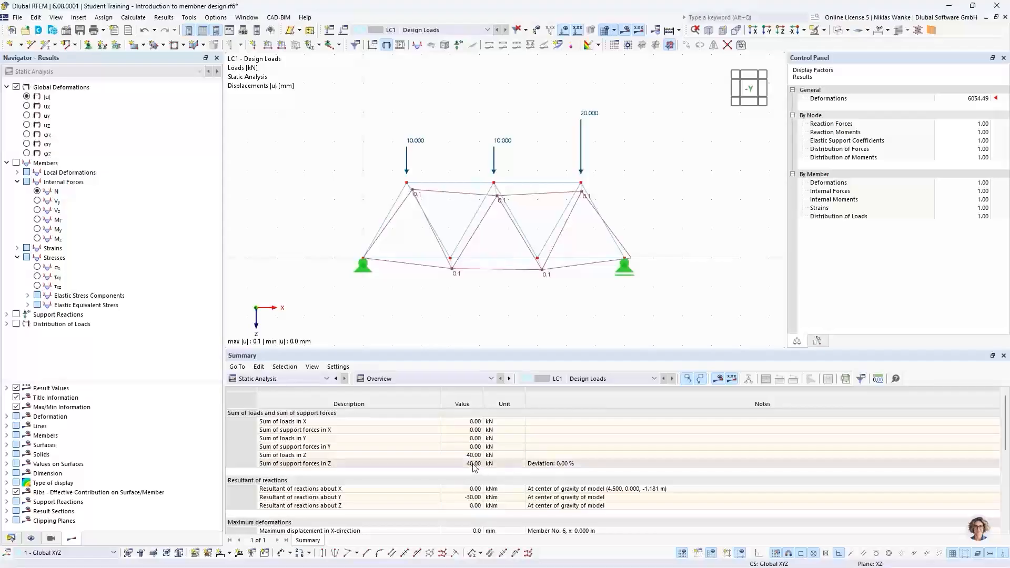
- Display the support reactions at both truss supports together with the deformations
{"action": "middle_click_drag", "start_coordinate": [556, 302], "coordinate": [546, 241]}
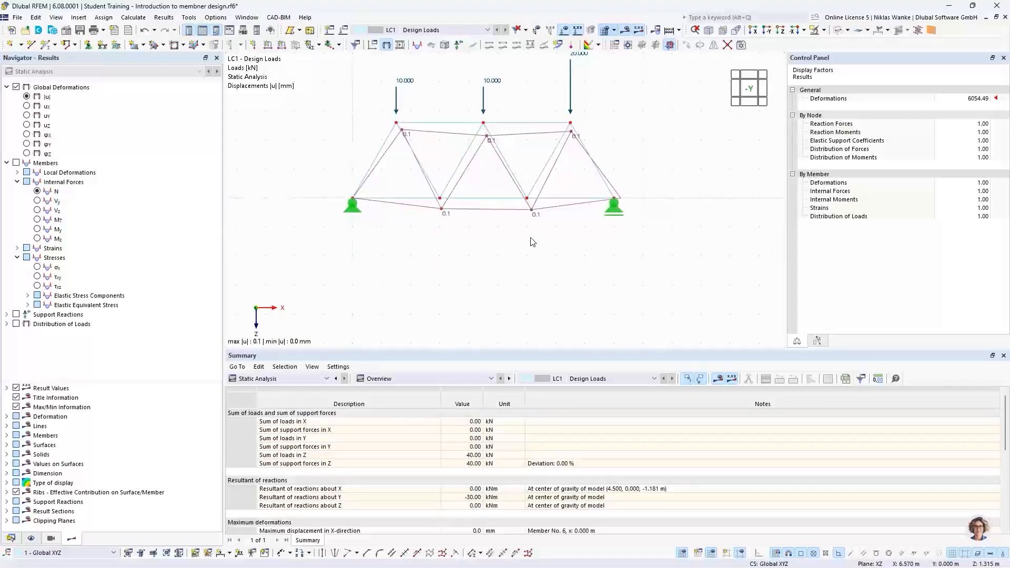
{"action": "left_click", "coordinate": [16, 315]}
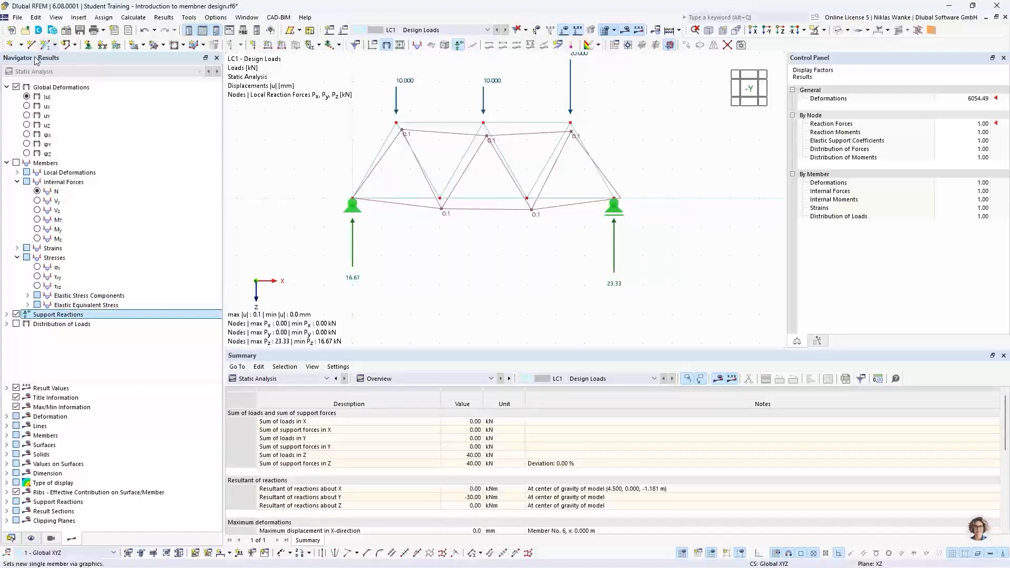
{"action": "middle_click_drag", "start_coordinate": [490, 274], "coordinate": [497, 271]}
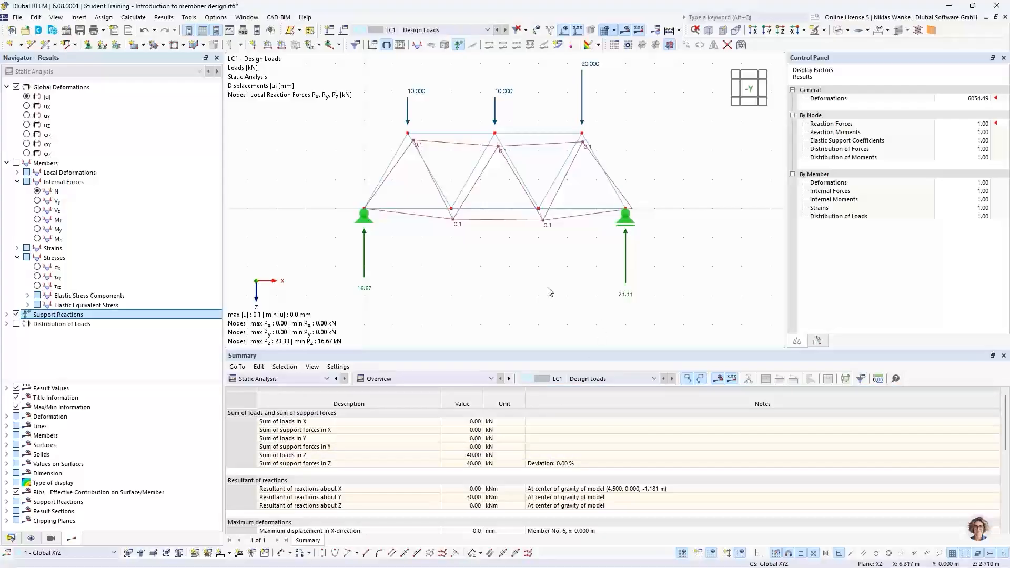
{"action": "scroll", "coordinate": [529, 285], "scroll_direction": "down", "scroll_amount": 2}
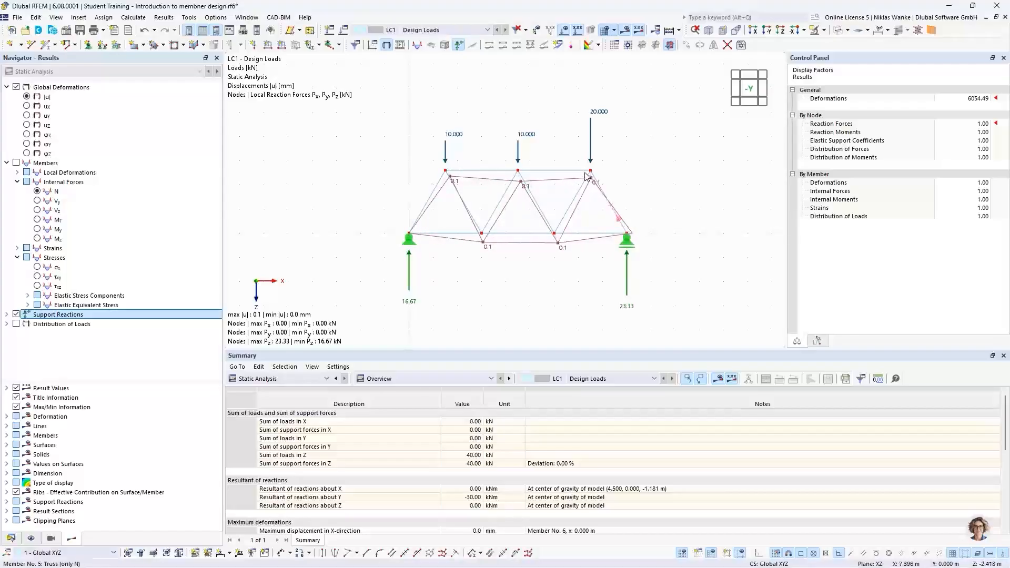
- Set the general display factor for deformations to 1
{"action": "scroll", "coordinate": [452, 182], "scroll_direction": "up", "scroll_amount": 2}
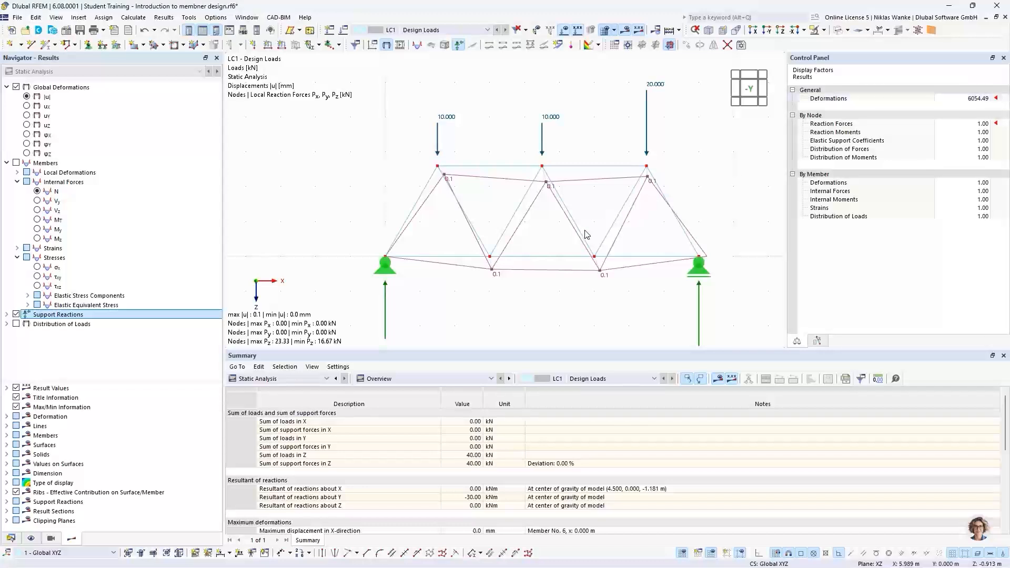
{"action": "left_click", "coordinate": [963, 99]}
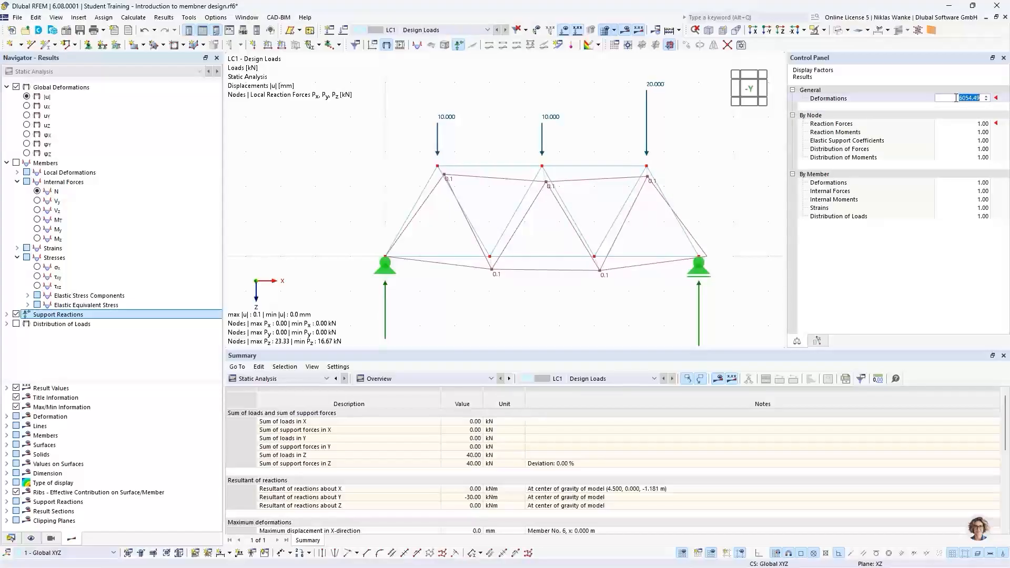
{"action": "left_click", "coordinate": [956, 98]}
{"action": "type", "text": "1"}
{"action": "key", "text": "Tab"}
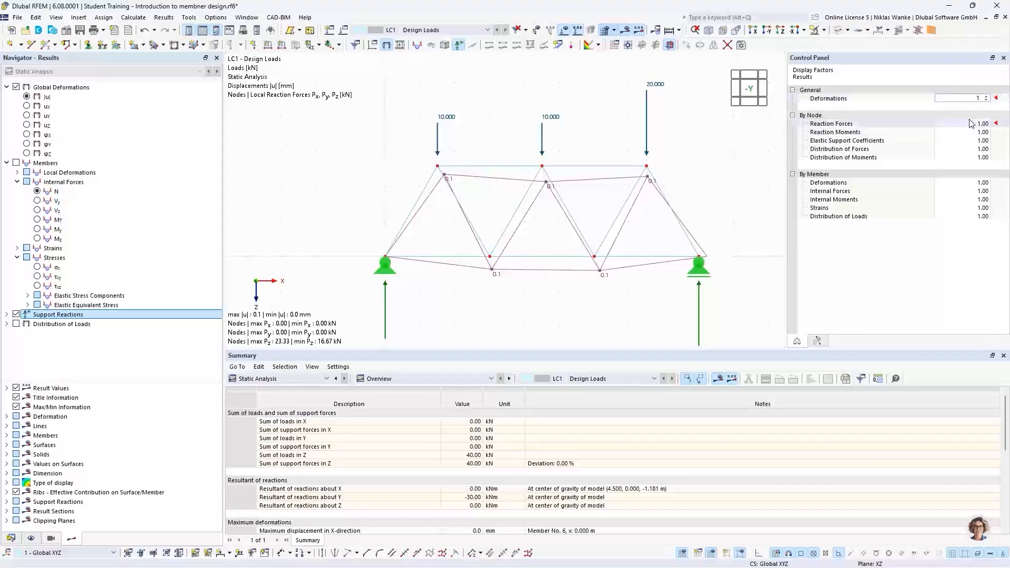
{"action": "left_click", "coordinate": [971, 99]}
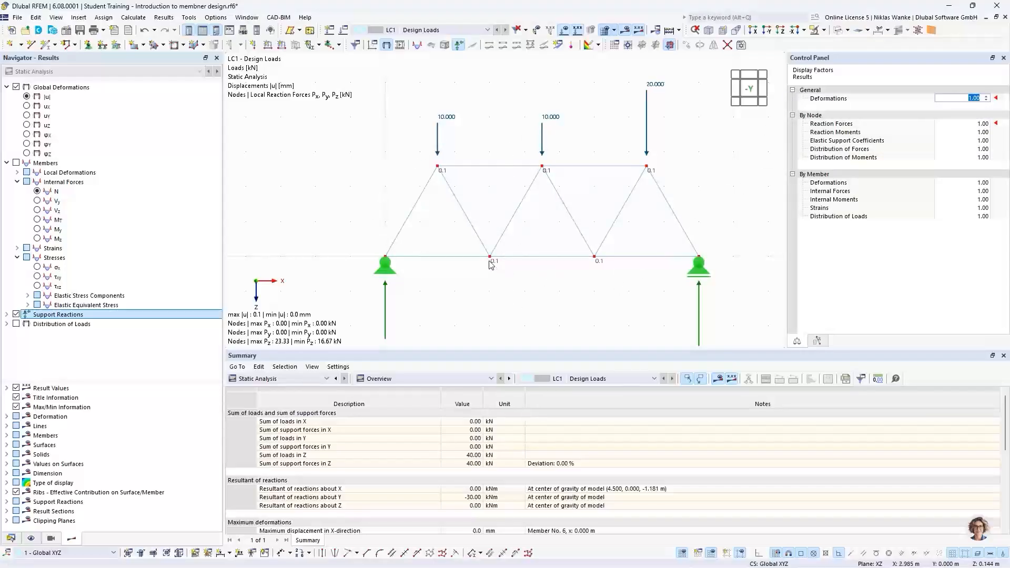
- Examine the true-scale displacement of the lower chord node at X = 3 m close up
{"action": "scroll", "coordinate": [491, 263], "scroll_direction": "up", "scroll_amount": 4}
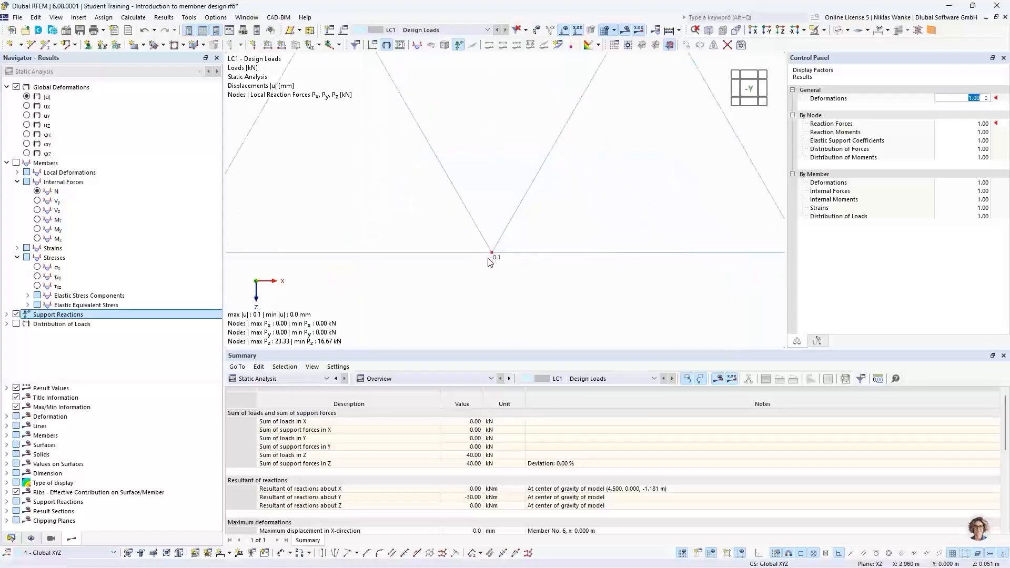
{"action": "scroll", "coordinate": [492, 261], "scroll_direction": "up", "scroll_amount": 3}
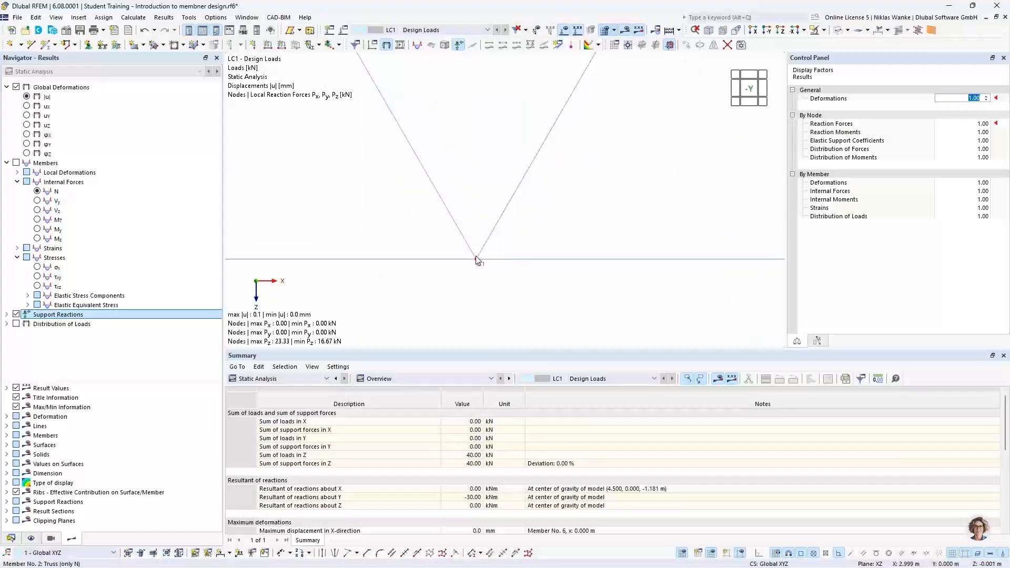
{"action": "scroll", "coordinate": [480, 266], "scroll_direction": "up", "scroll_amount": 10}
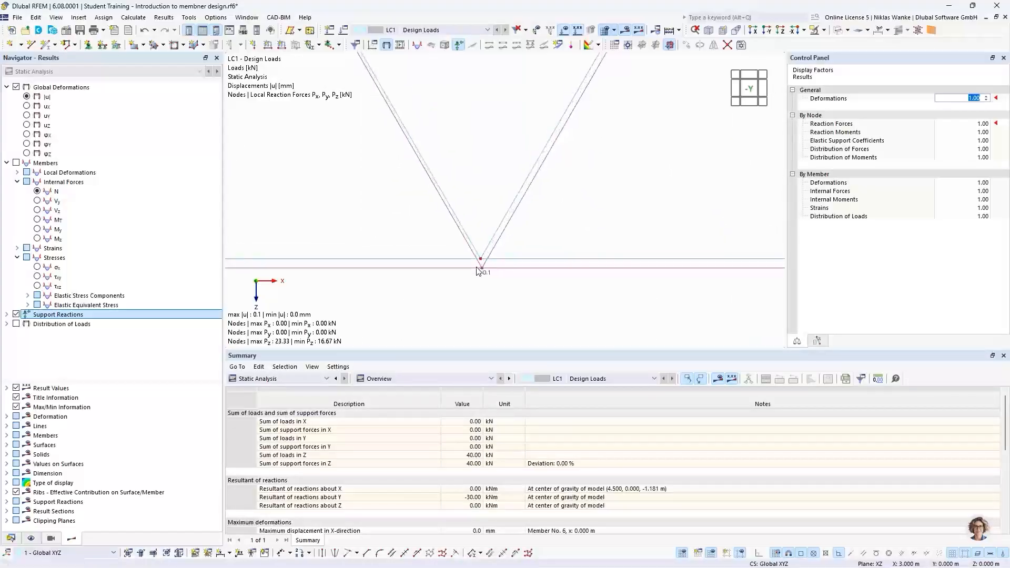
{"action": "scroll", "coordinate": [488, 263], "scroll_direction": "up", "scroll_amount": 5}
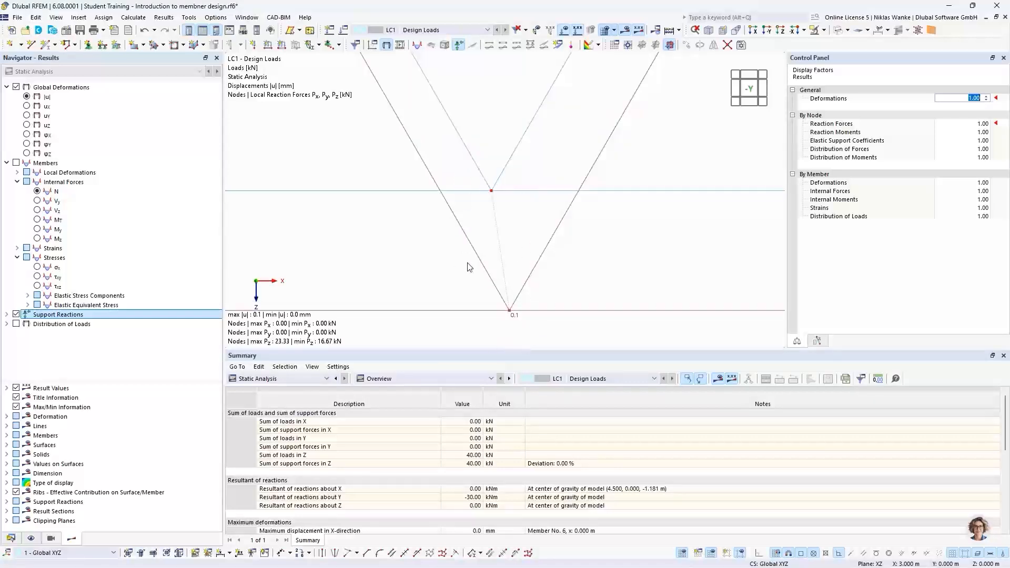
{"action": "scroll", "coordinate": [486, 288], "scroll_direction": "down", "scroll_amount": 4}
{"action": "scroll", "coordinate": [484, 287], "scroll_direction": "down", "scroll_amount": 5}
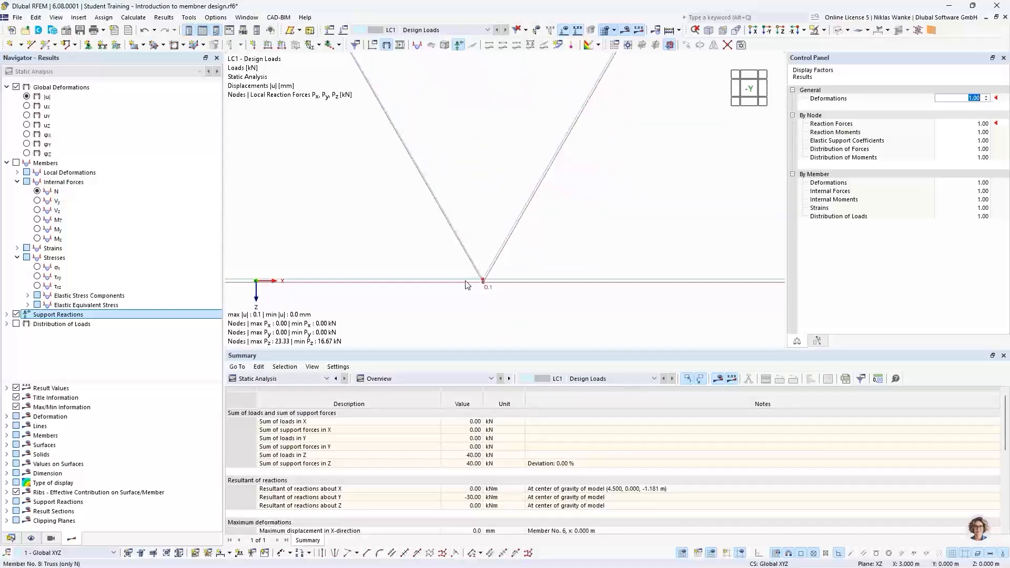
{"action": "scroll", "coordinate": [463, 279], "scroll_direction": "down", "scroll_amount": 3}
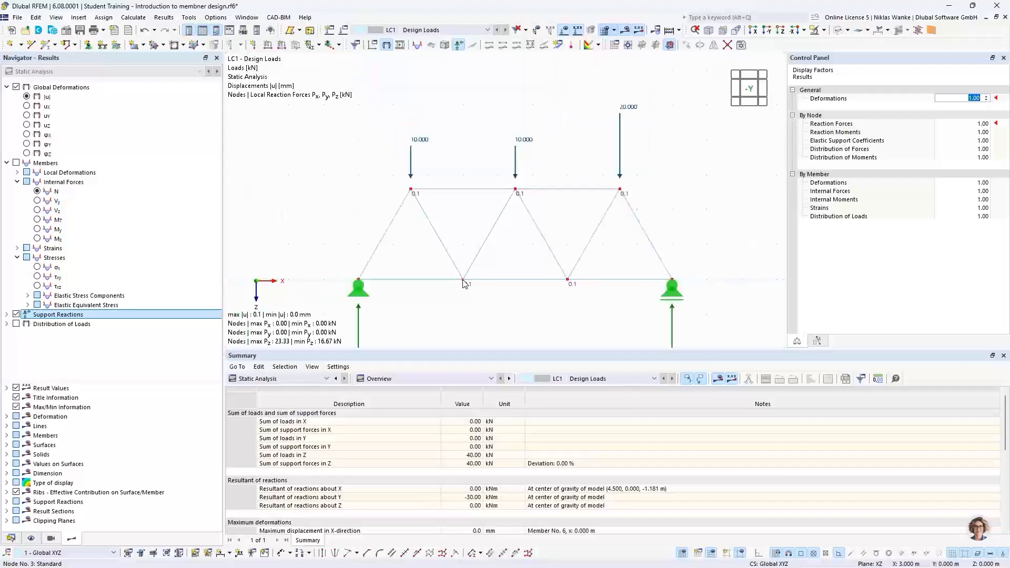
{"action": "scroll", "coordinate": [491, 276], "scroll_direction": "down", "scroll_amount": 2}
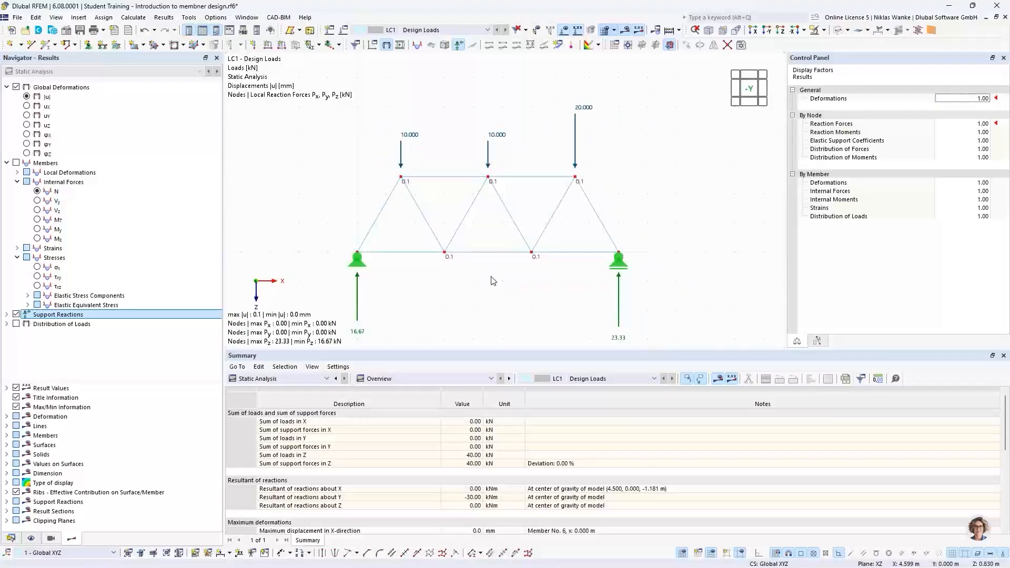
- Set the general display factor for deformations to 6000
{"action": "left_click", "coordinate": [973, 98]}
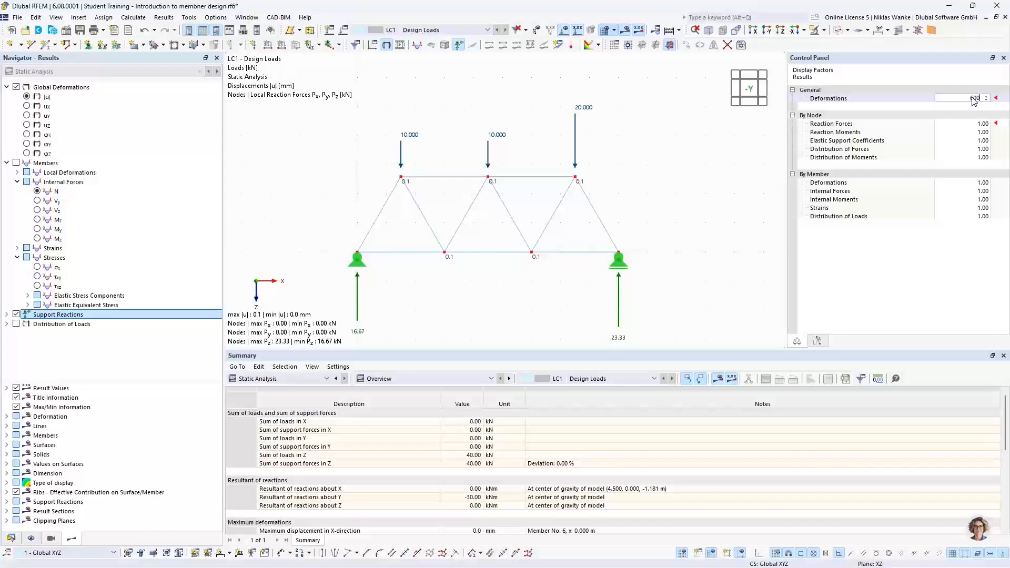
{"action": "type", "text": "6000"}
{"action": "left_click", "coordinate": [974, 124]}
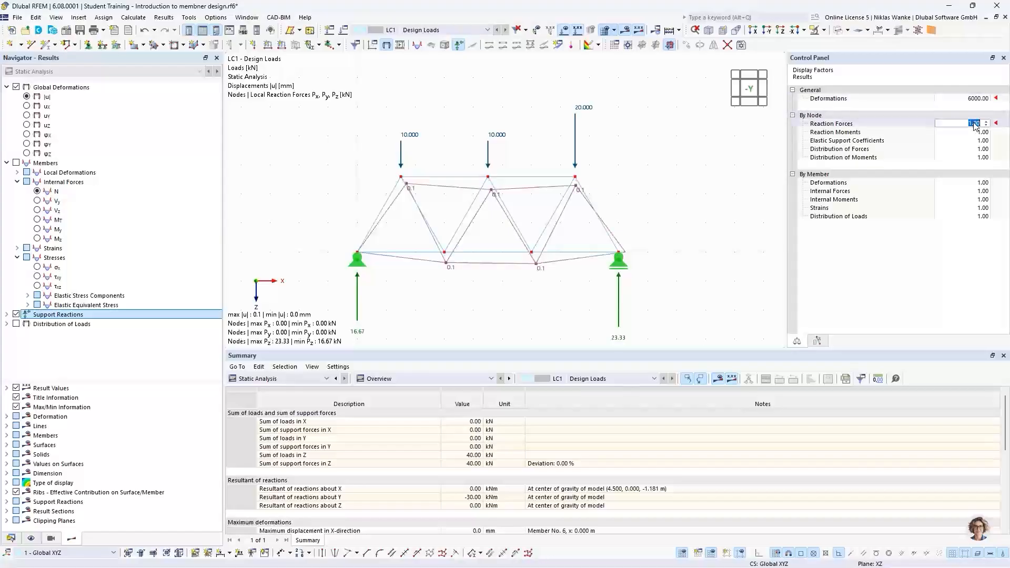
{"action": "left_click", "coordinate": [612, 180]}
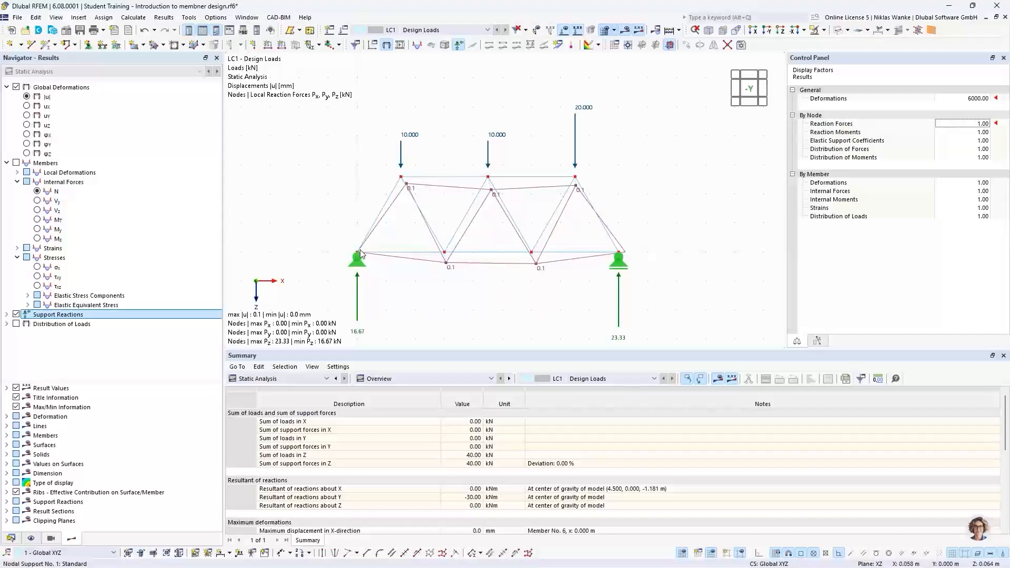
- Examine how the deformed truss moves at the fixed support and at the sliding support compared with its original shape
{"action": "scroll", "coordinate": [360, 253], "scroll_direction": "up", "scroll_amount": 5}
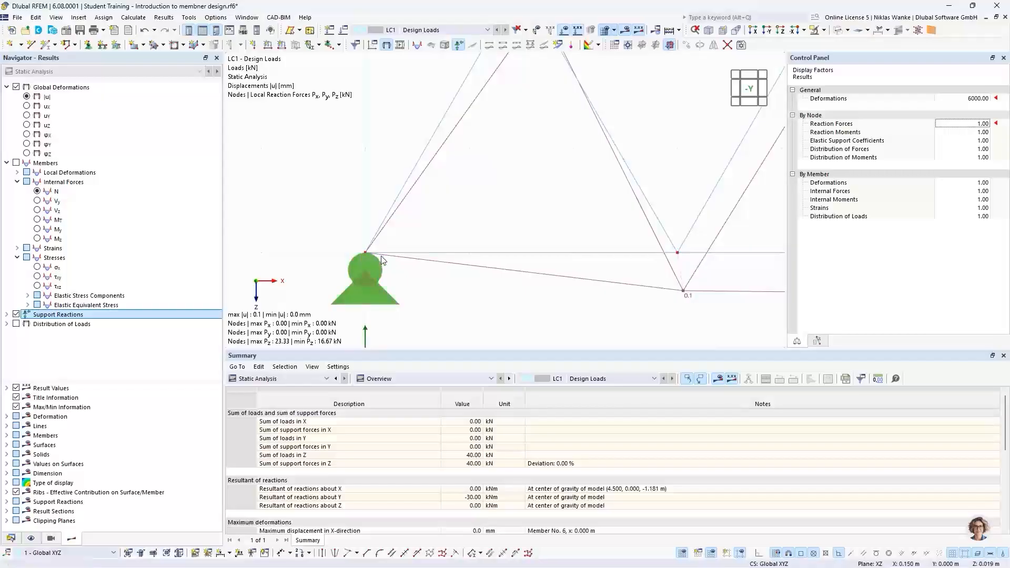
{"action": "scroll", "coordinate": [383, 260], "scroll_direction": "up", "scroll_amount": 3}
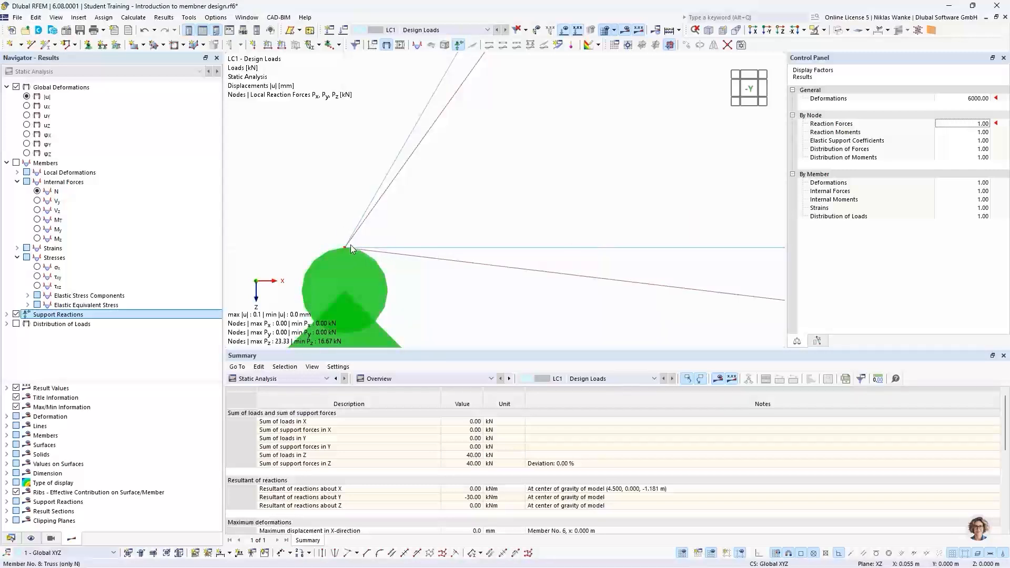
{"action": "scroll", "coordinate": [373, 230], "scroll_direction": "down", "scroll_amount": 1}
{"action": "scroll", "coordinate": [373, 230], "scroll_direction": "down", "scroll_amount": 3}
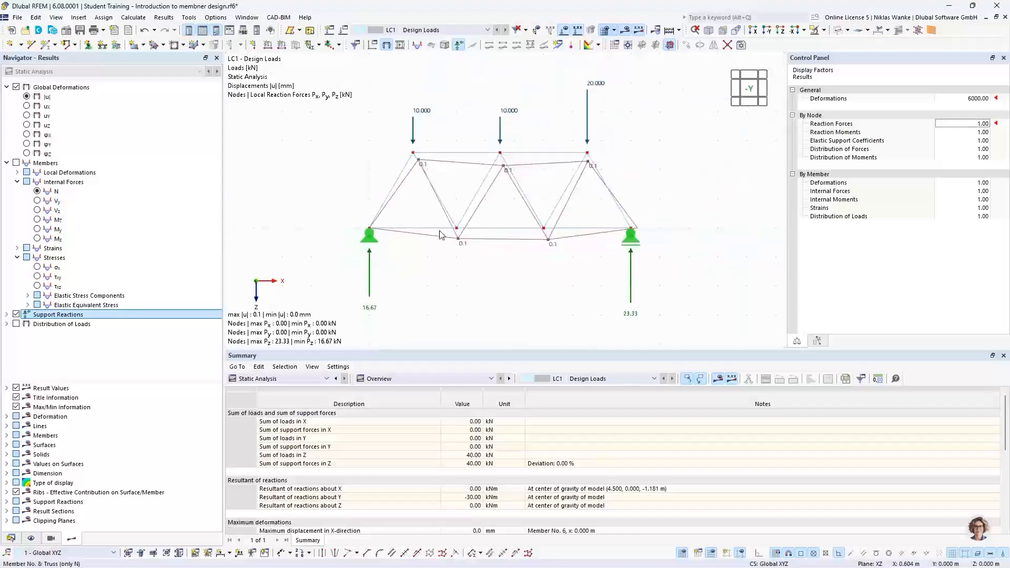
{"action": "scroll", "coordinate": [535, 236], "scroll_direction": "up", "scroll_amount": 4}
{"action": "scroll", "coordinate": [537, 241], "scroll_direction": "up", "scroll_amount": 2}
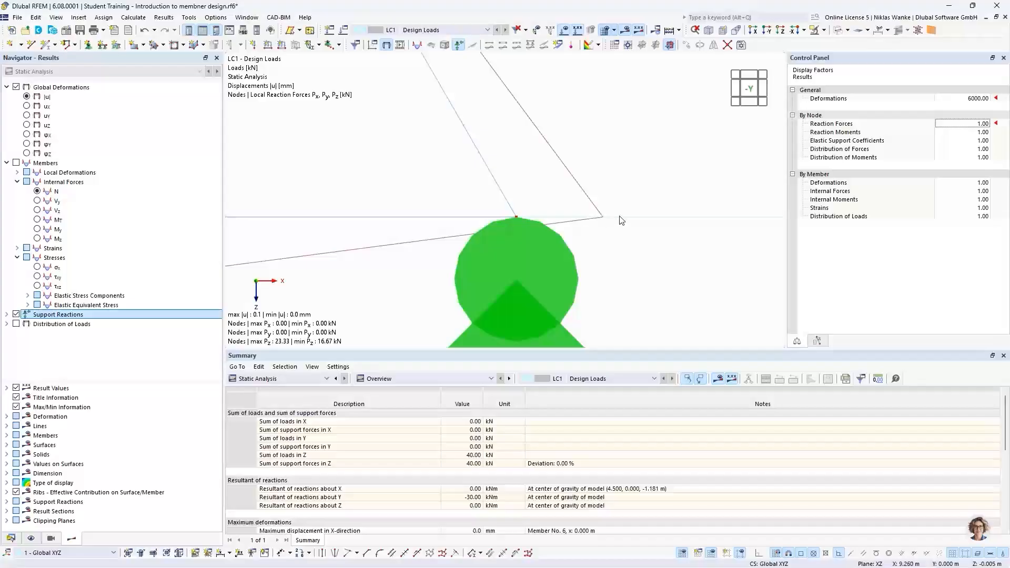
{"action": "scroll", "coordinate": [620, 224], "scroll_direction": "down", "scroll_amount": 12}
{"action": "middle_click_drag", "start_coordinate": [624, 227], "coordinate": [692, 237]}
{"action": "scroll", "coordinate": [693, 237], "scroll_direction": "down", "scroll_amount": 2}
{"action": "scroll", "coordinate": [544, 253], "scroll_direction": "down", "scroll_amount": 1}
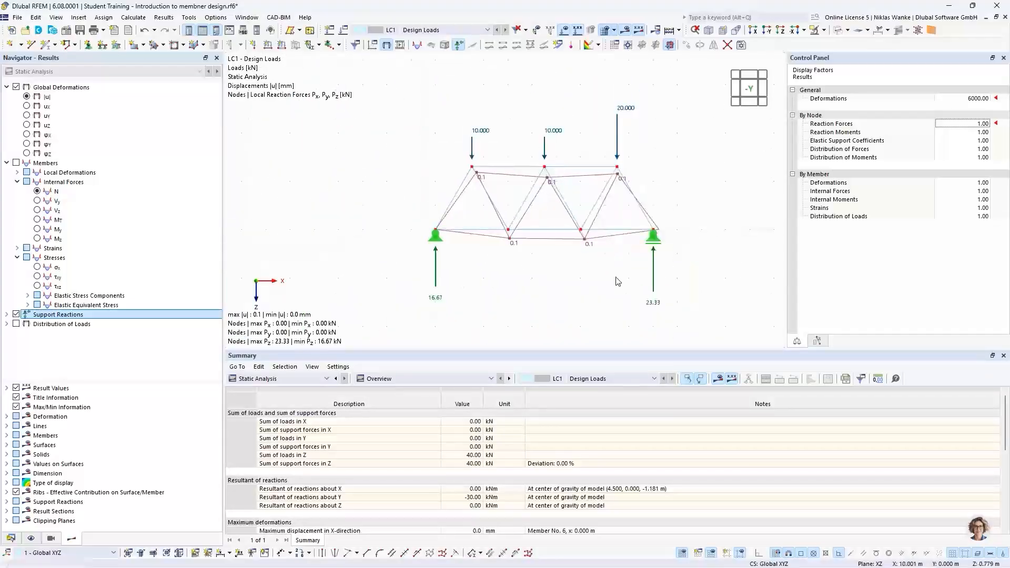
{"action": "middle_click_drag", "start_coordinate": [543, 260], "coordinate": [517, 247]}
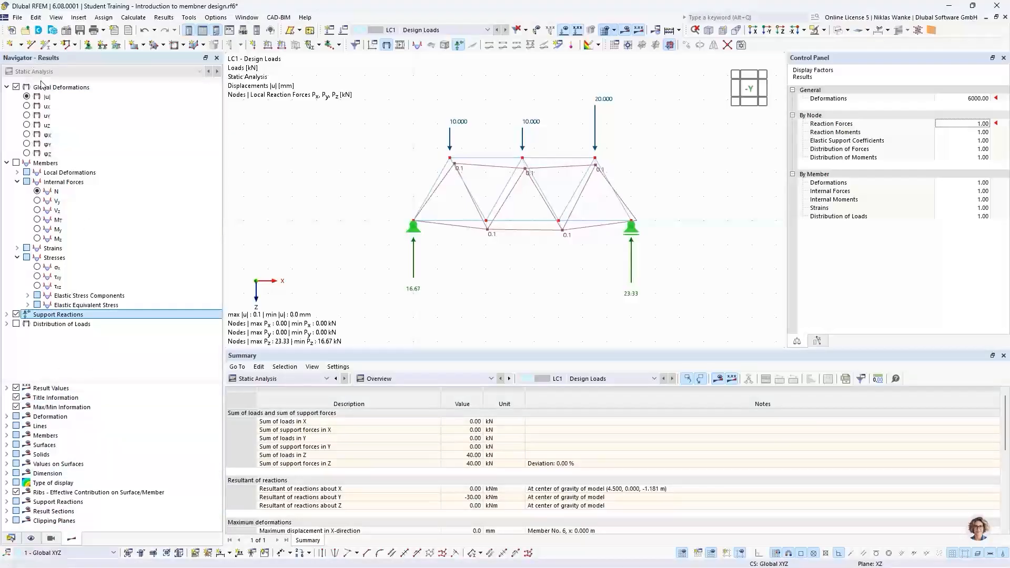
- Display the member deformations as Section Colored and show the color scale for the global deformations
{"action": "left_click", "coordinate": [7, 417]}
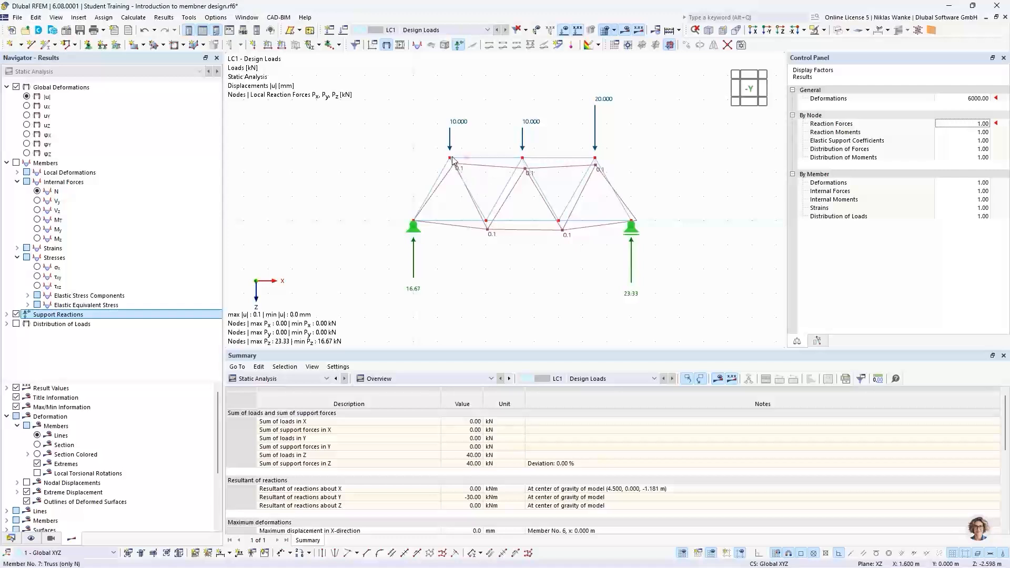
{"action": "left_click", "coordinate": [37, 454]}
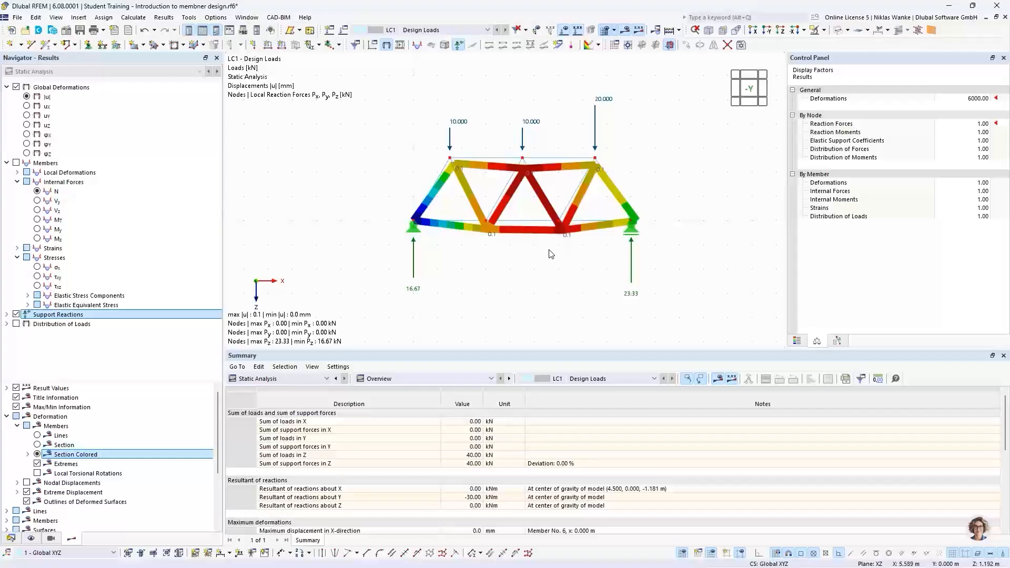
{"action": "scroll", "coordinate": [537, 206], "scroll_direction": "up", "scroll_amount": 2}
{"action": "middle_click_drag", "start_coordinate": [540, 205], "coordinate": [528, 227]}
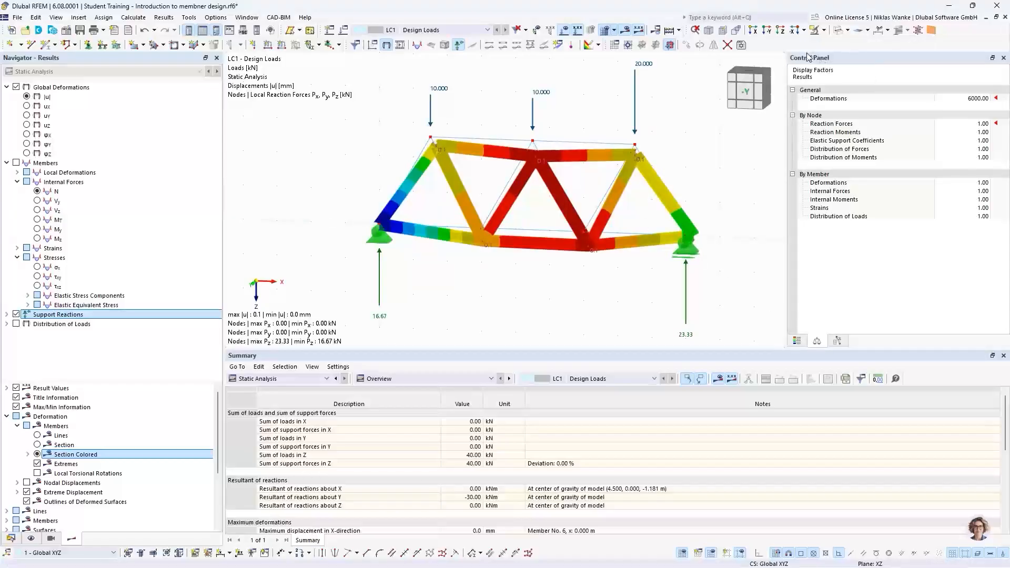
{"action": "left_click", "coordinate": [798, 341]}
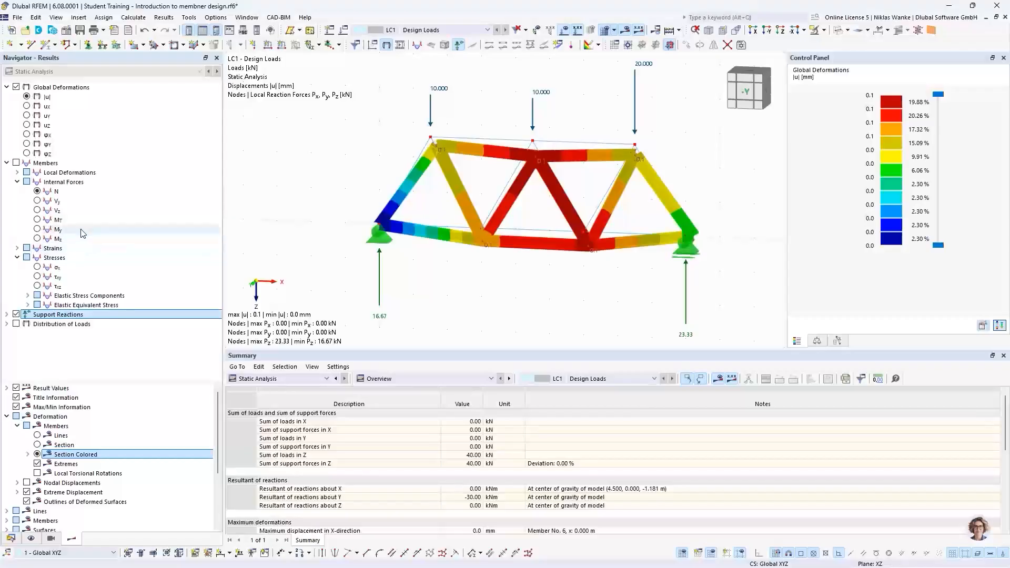
- Display the members' axial forces N on the truss in the -Y view
{"action": "left_click", "coordinate": [37, 192]}
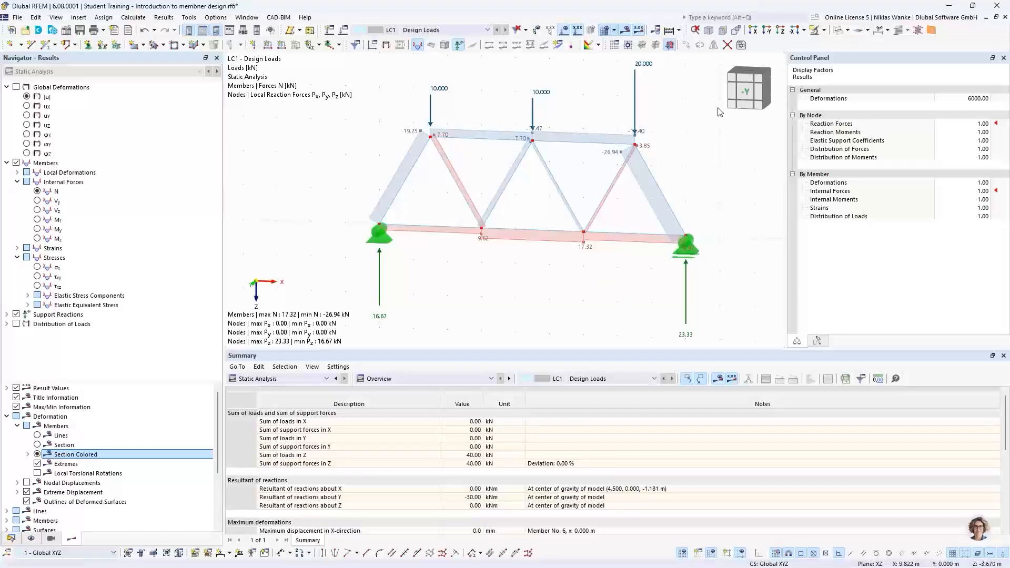
{"action": "left_click", "coordinate": [746, 95]}
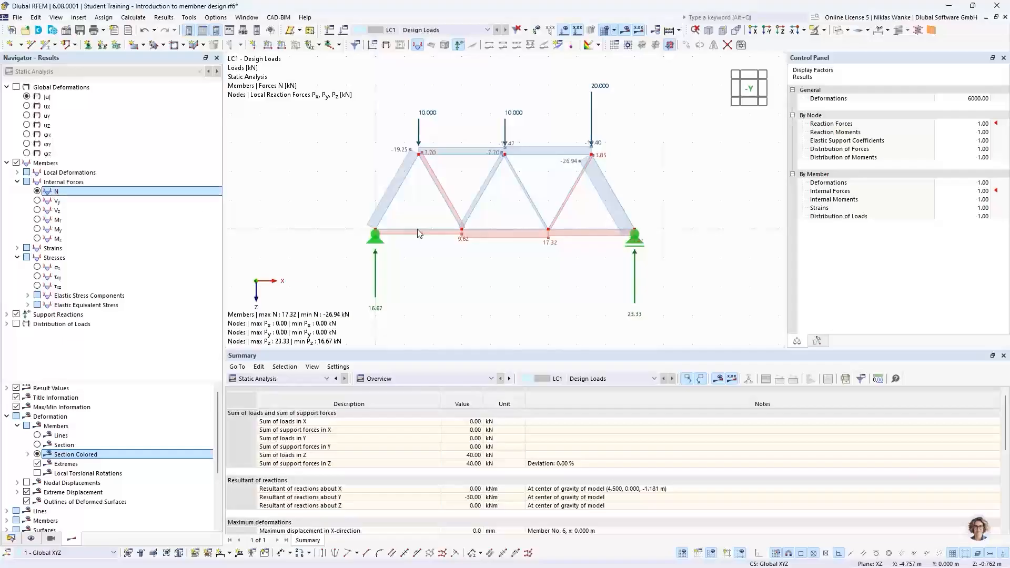
{"action": "scroll", "coordinate": [510, 205], "scroll_direction": "up", "scroll_amount": 2}
{"action": "middle_click_drag", "start_coordinate": [510, 205], "coordinate": [520, 204]}
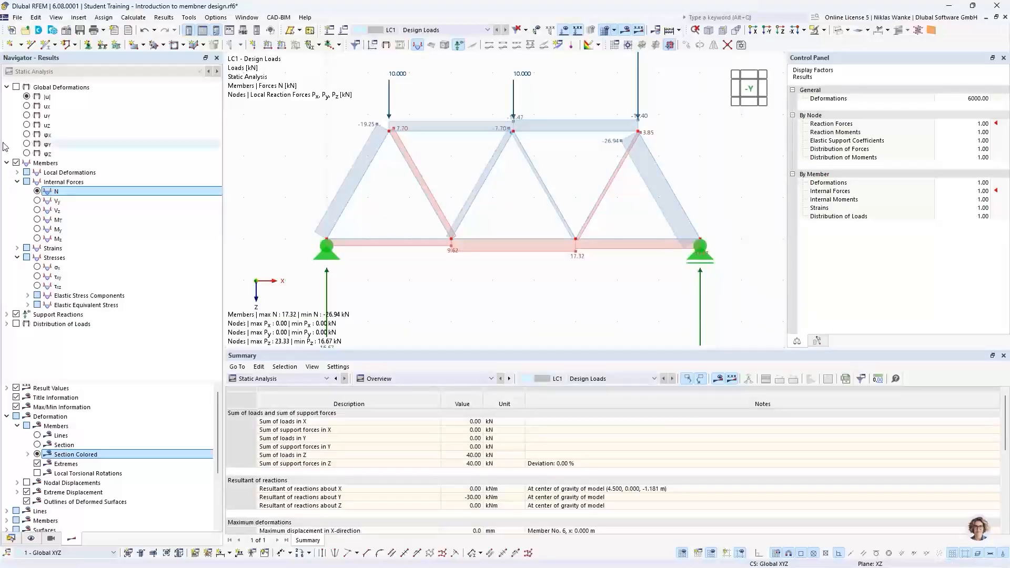
- Check the member shear forces Vy and Vz and the moments MT, My and Mz one after another
{"action": "left_click", "coordinate": [38, 202]}
{"action": "middle_click_drag", "start_coordinate": [453, 216], "coordinate": [389, 260], "text": "ctrl"}
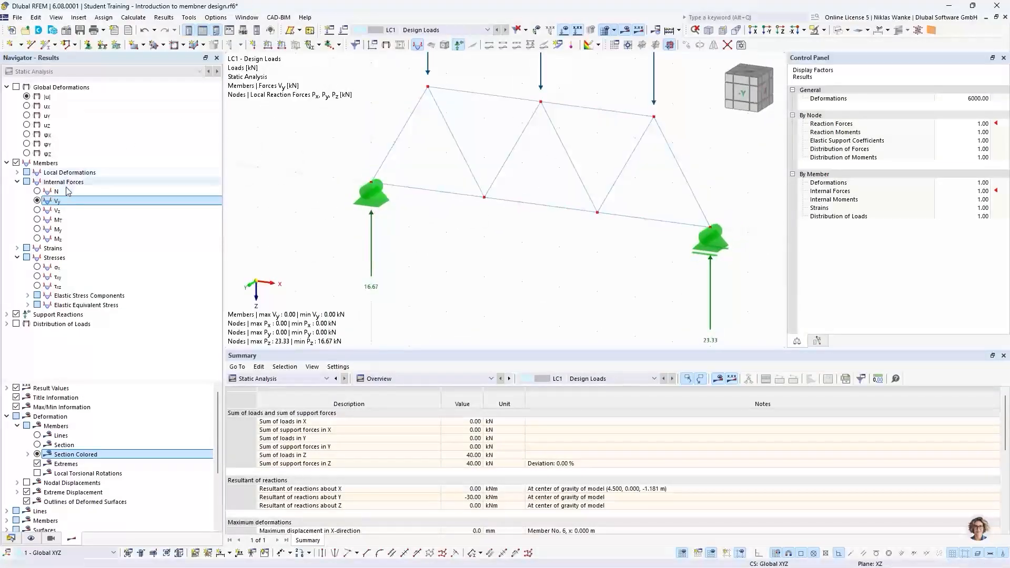
{"action": "left_click", "coordinate": [38, 211]}
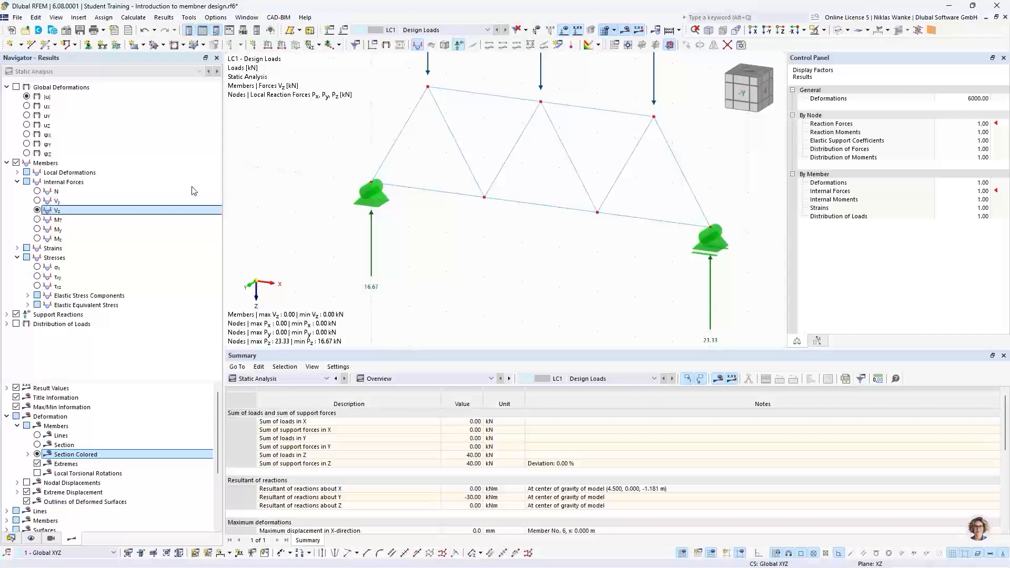
{"action": "left_click", "coordinate": [37, 220]}
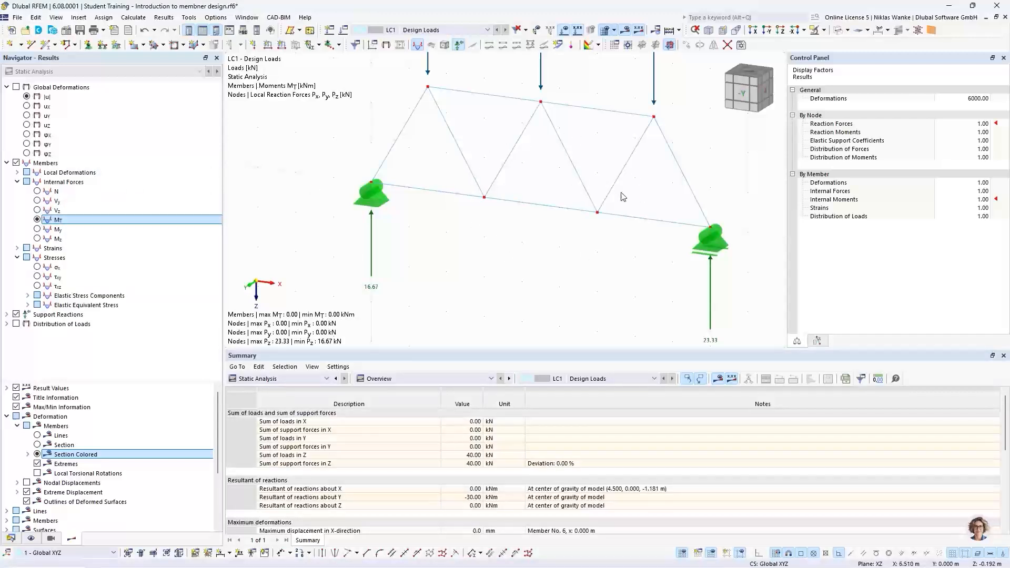
{"action": "left_click", "coordinate": [37, 230]}
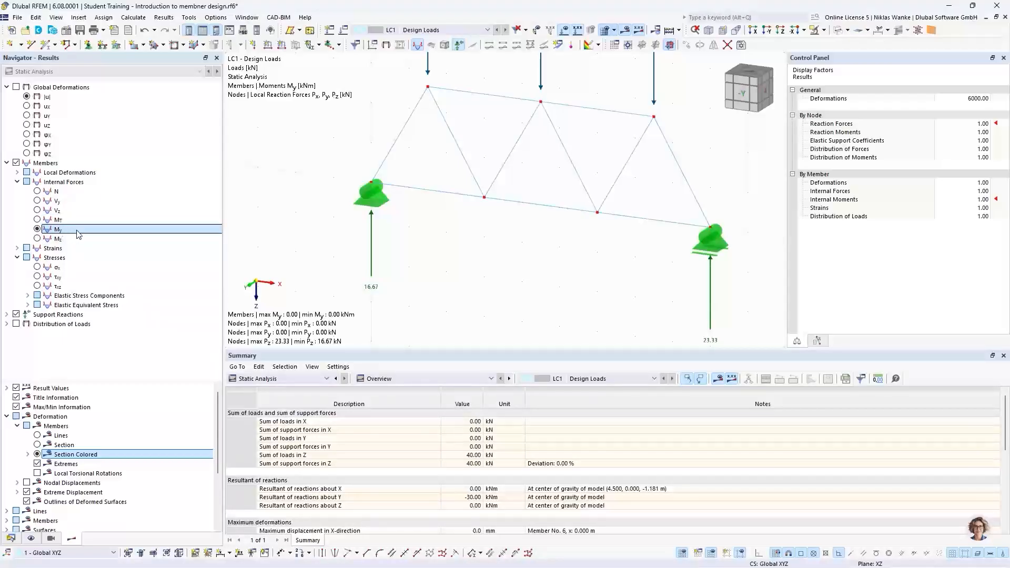
{"action": "left_click", "coordinate": [37, 239]}
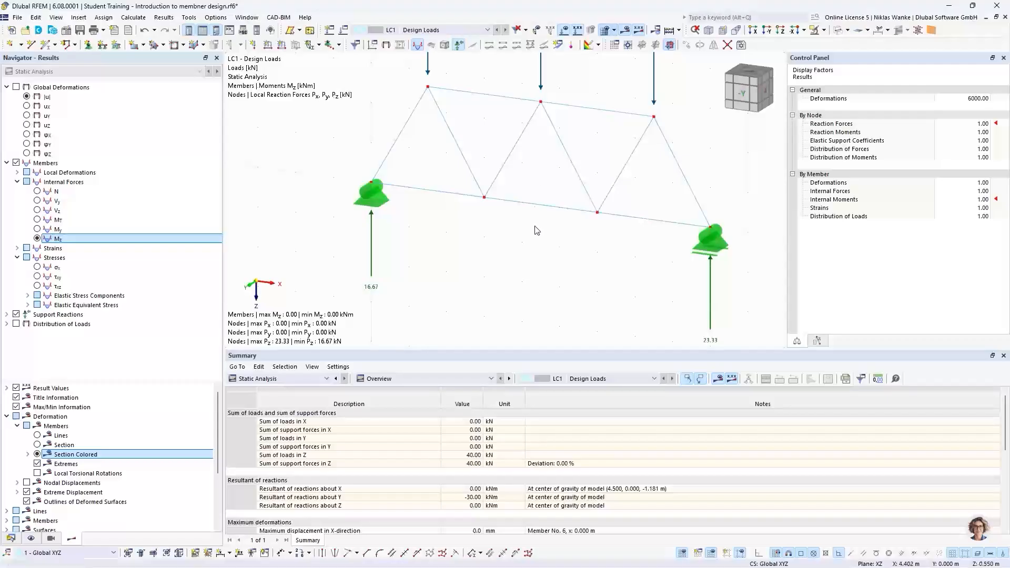
- Switch the member results back to axial forces N and restore the straight -Y view of the truss
{"action": "left_click", "coordinate": [38, 192]}
{"action": "middle_click_drag", "start_coordinate": [627, 230], "coordinate": [608, 251]}
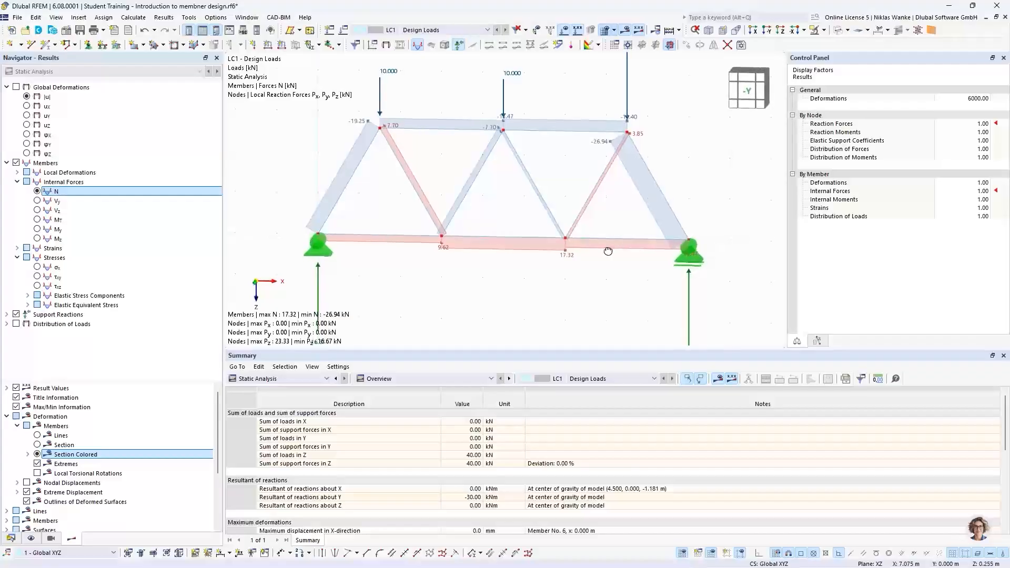
{"action": "left_click", "coordinate": [750, 101]}
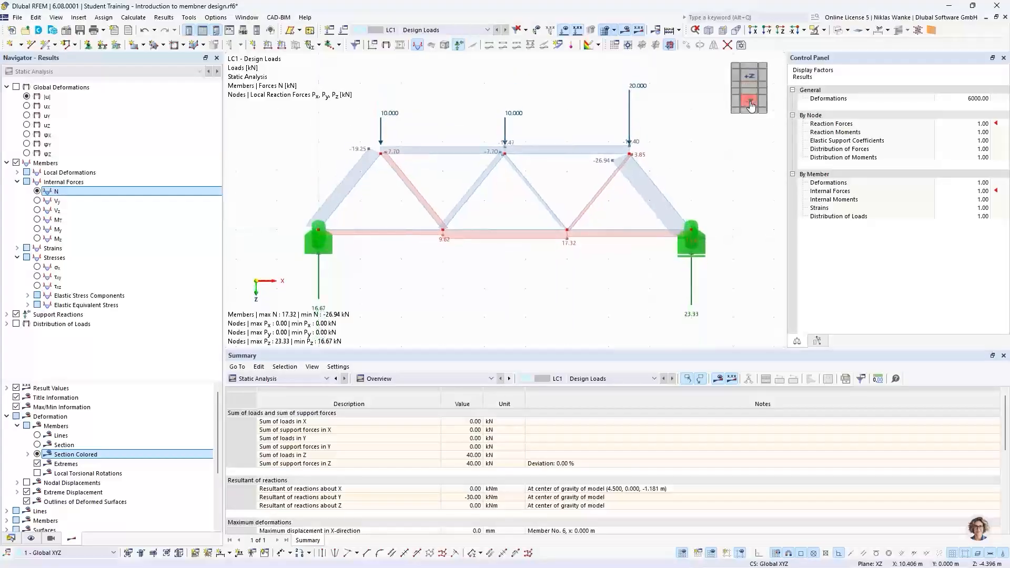
{"action": "left_click", "coordinate": [751, 102]}
{"action": "scroll", "coordinate": [505, 194], "scroll_direction": "up", "scroll_amount": 2}
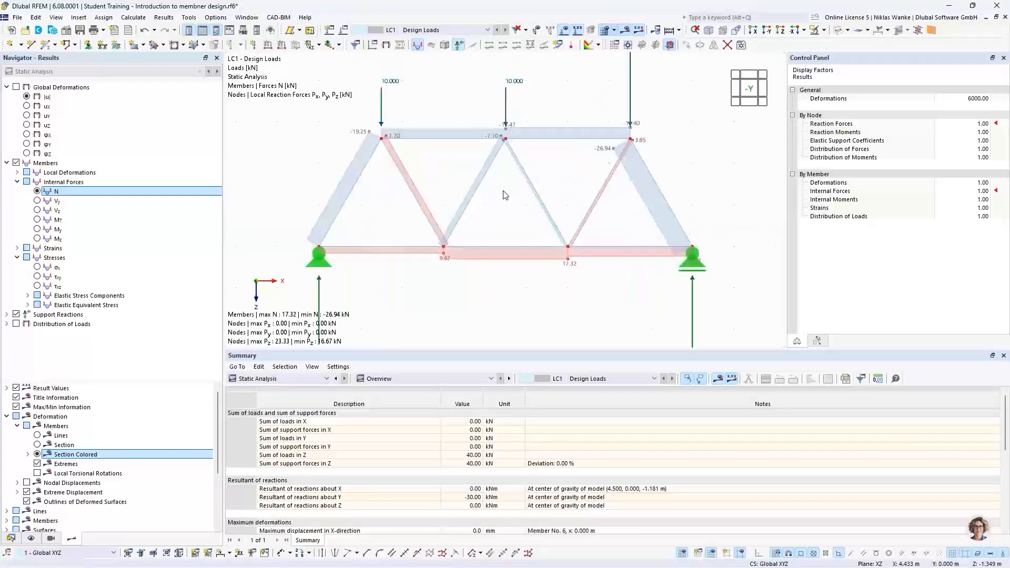
- Examine the axial forces N in the members meeting at the truss's middle top node
{"action": "middle_click_drag", "start_coordinate": [504, 191], "coordinate": [531, 197]}
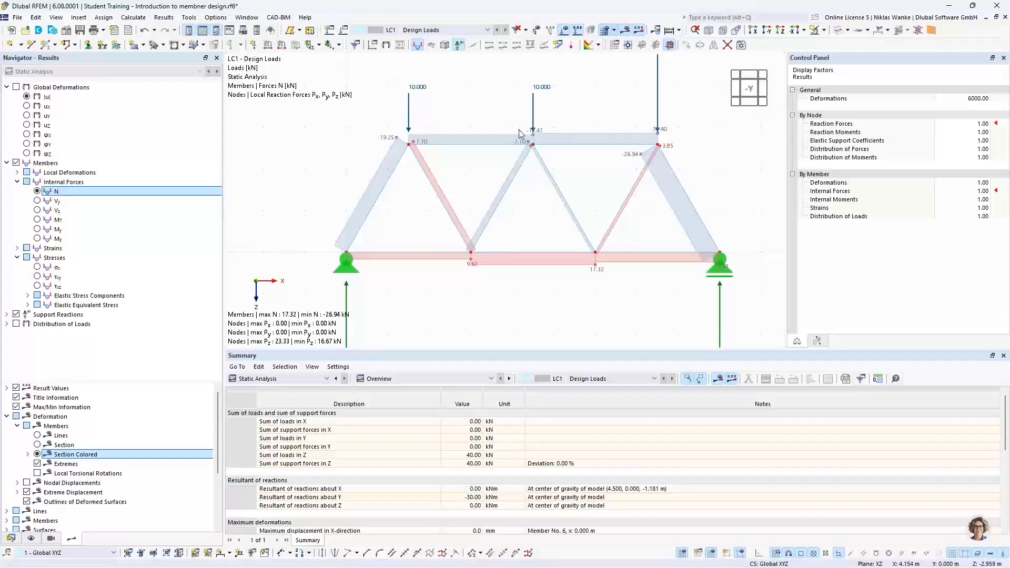
{"action": "scroll", "coordinate": [536, 131], "scroll_direction": "up", "scroll_amount": 3}
{"action": "scroll", "coordinate": [517, 151], "scroll_direction": "up", "scroll_amount": 1}
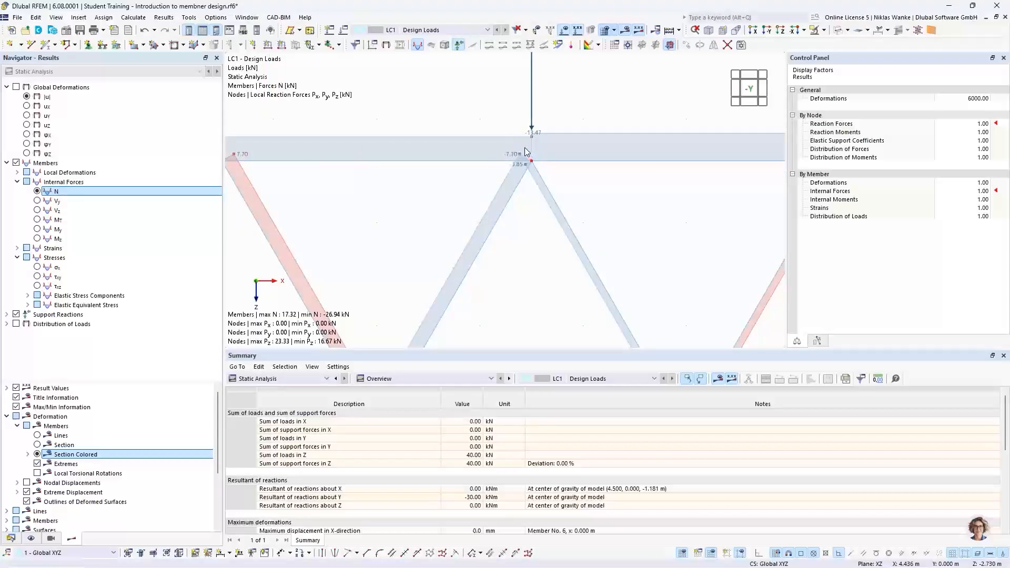
{"action": "scroll", "coordinate": [525, 148], "scroll_direction": "down", "scroll_amount": 3}
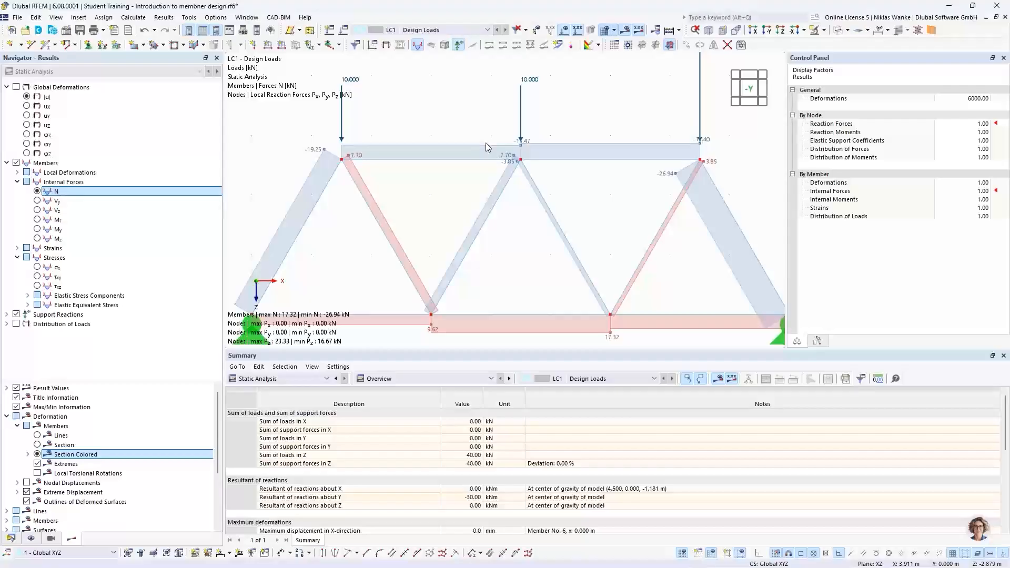
{"action": "scroll", "coordinate": [485, 143], "scroll_direction": "down", "scroll_amount": 3}
{"action": "mouse_move", "coordinate": [485, 143]}
{"action": "middle_mouse_down"}
{"action": "mouse_move", "coordinate": [498, 160]}
{"action": "mouse_move", "coordinate": [500, 152]}
{"action": "middle_mouse_up"}
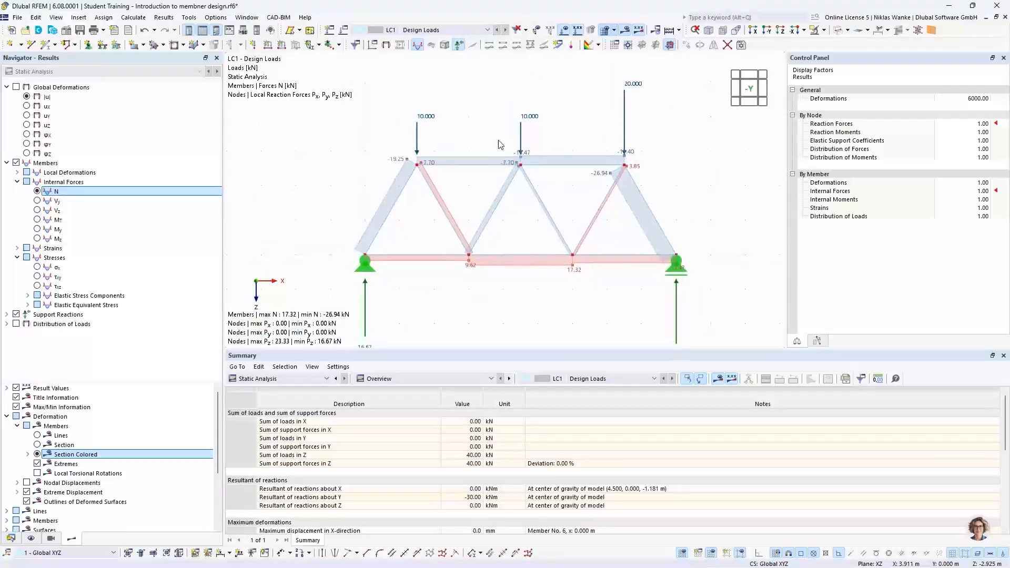
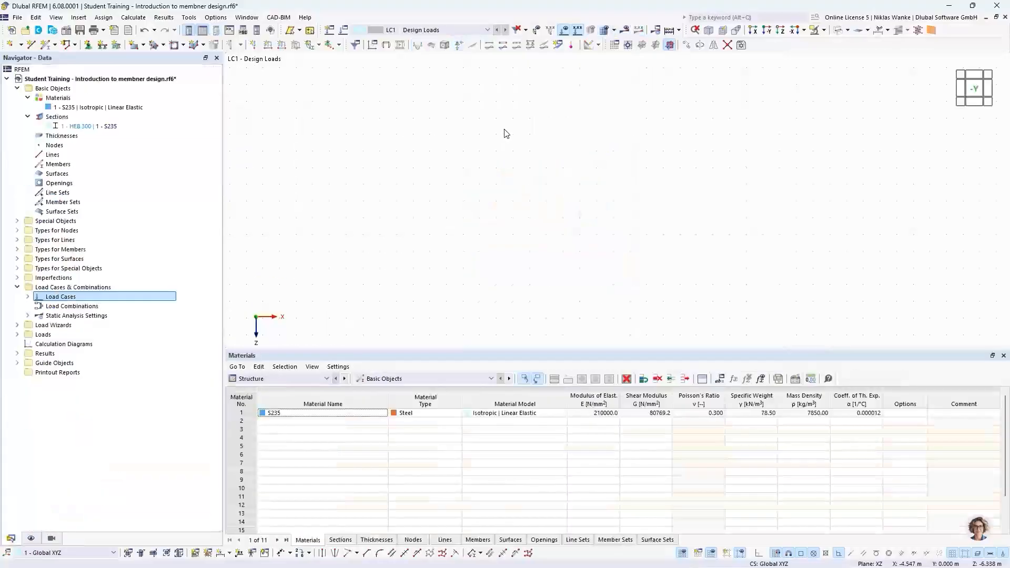
- Turn on the display of the Global Coordinate System X, Y, Z in the zero point and of Dimensions
{"action": "middle_click_drag", "start_coordinate": [569, 228], "coordinate": [572, 219]}
{"action": "scroll", "coordinate": [568, 228], "scroll_direction": "down", "scroll_amount": 2}
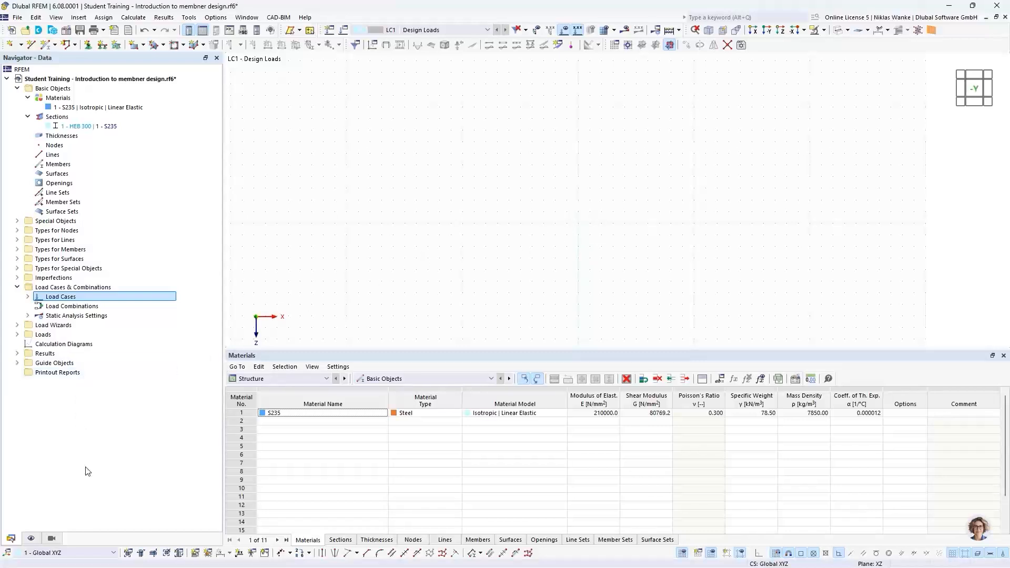
{"action": "left_click", "coordinate": [31, 538]}
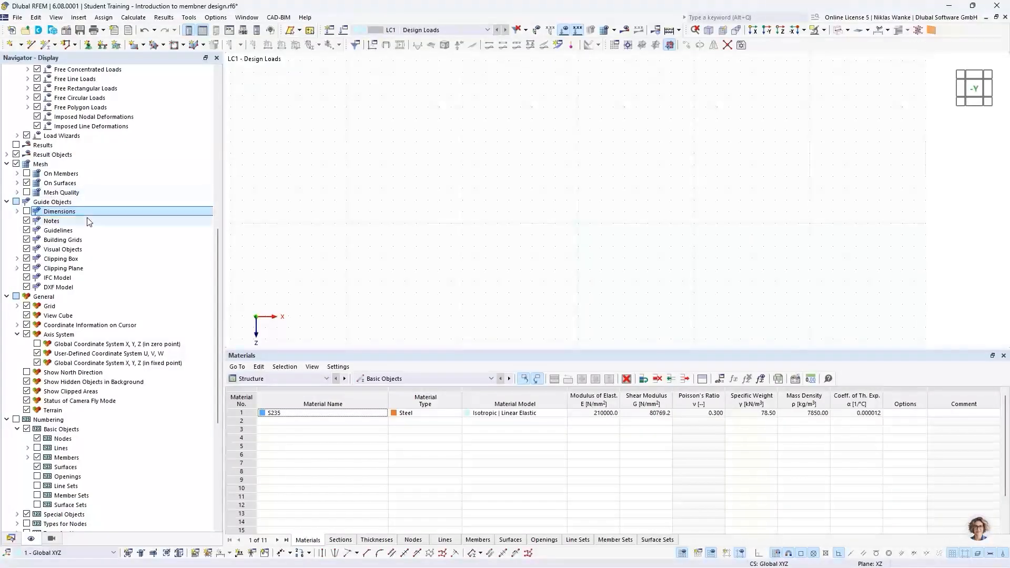
{"action": "left_click", "coordinate": [37, 345]}
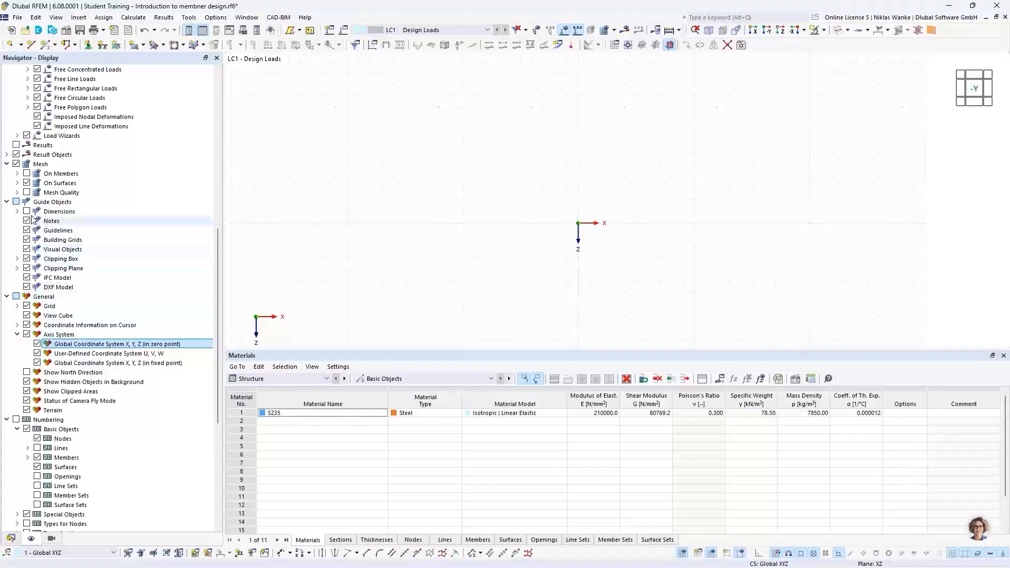
{"action": "left_click", "coordinate": [26, 212]}
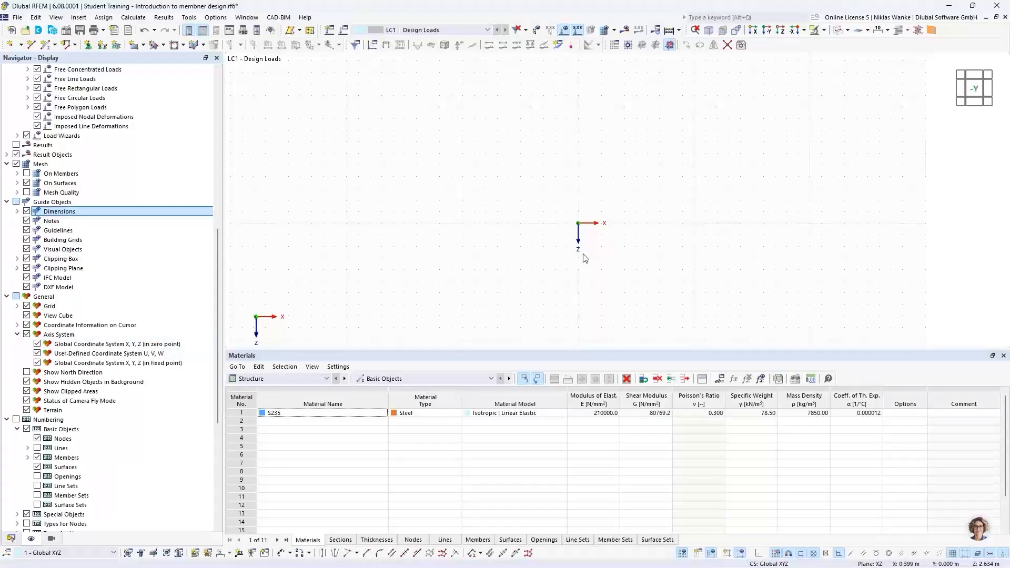
- Check the grid point spacing and snap settings of the XZ work plane
{"action": "scroll", "coordinate": [596, 248], "scroll_direction": "up", "scroll_amount": 1}
{"action": "middle_click_drag", "start_coordinate": [602, 240], "coordinate": [396, 229]}
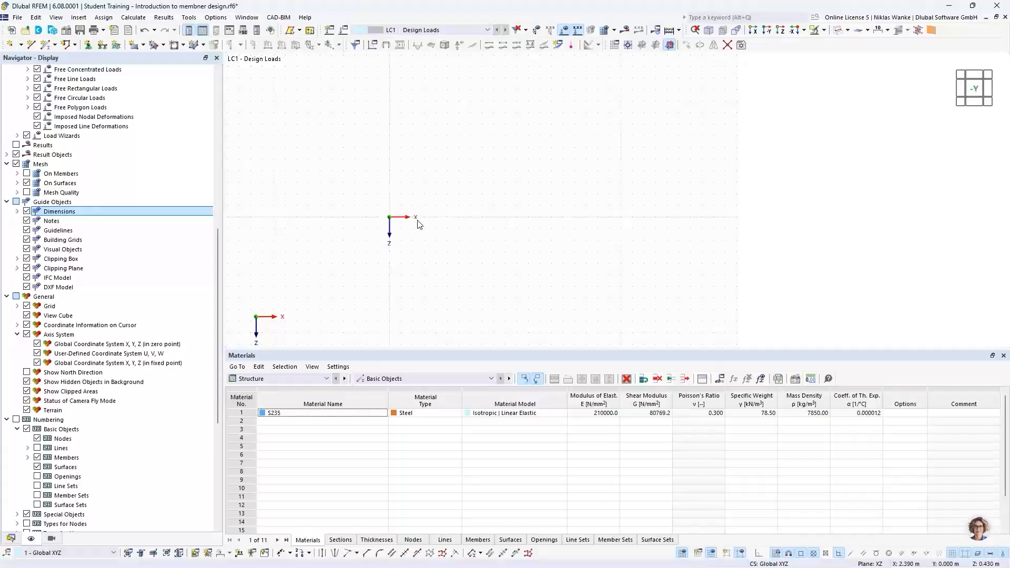
{"action": "scroll", "coordinate": [446, 223], "scroll_direction": "up", "scroll_amount": 1}
{"action": "left_click", "coordinate": [615, 44]}
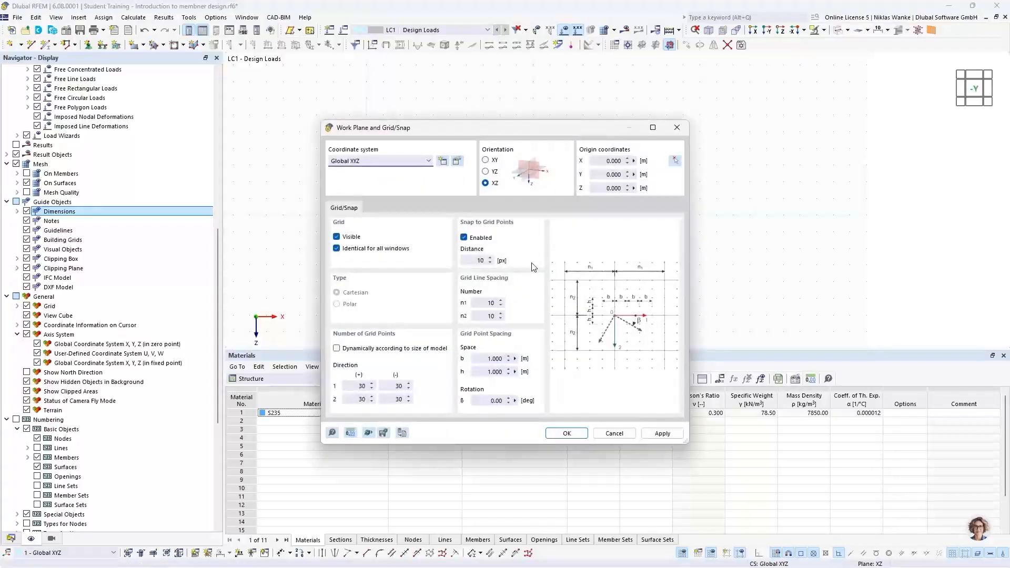
{"action": "left_click", "coordinate": [484, 359]}
{"action": "left_click", "coordinate": [668, 128]}
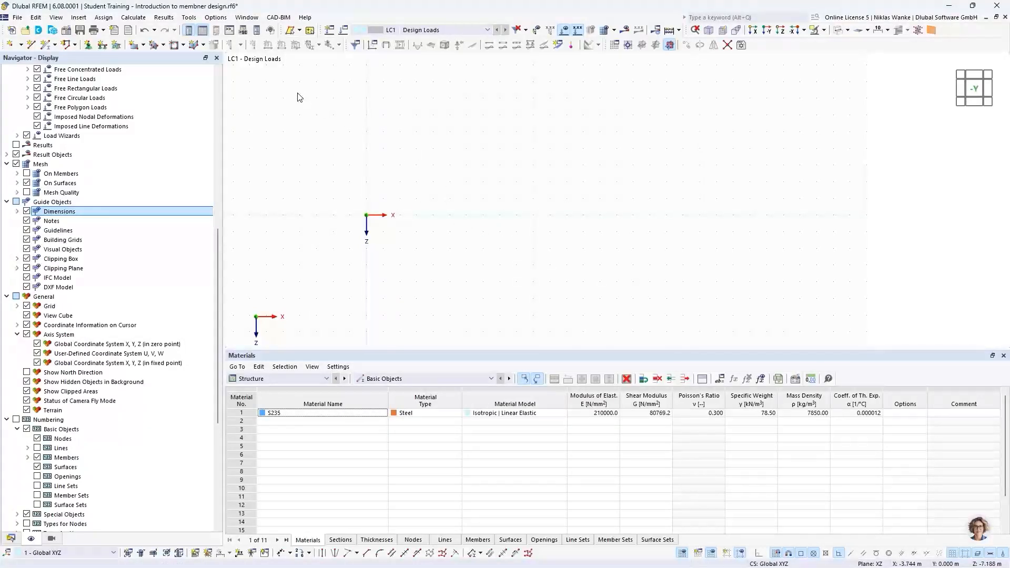
- Set up a new single member of type Beam with the uniform section HEB 300 in S235
{"action": "left_click", "coordinate": [46, 45]}
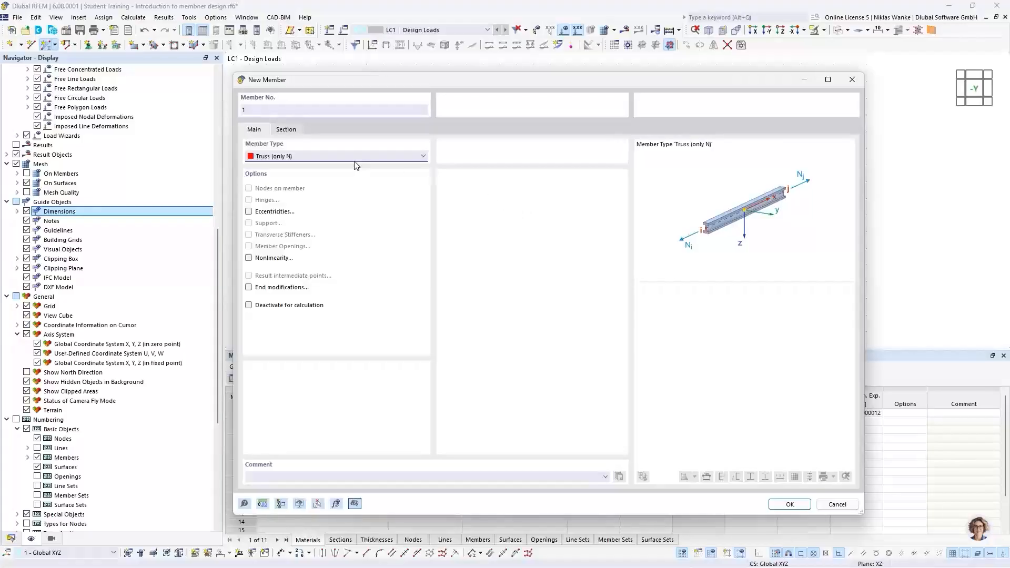
{"action": "left_click", "coordinate": [346, 158]}
{"action": "scroll", "coordinate": [326, 174], "scroll_direction": "up", "scroll_amount": 1}
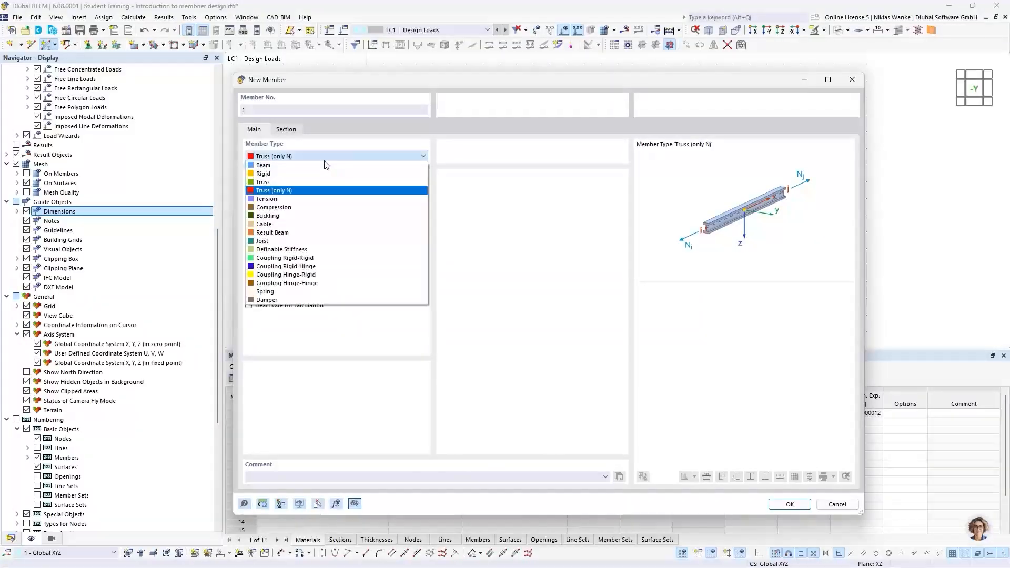
{"action": "left_click", "coordinate": [273, 169]}
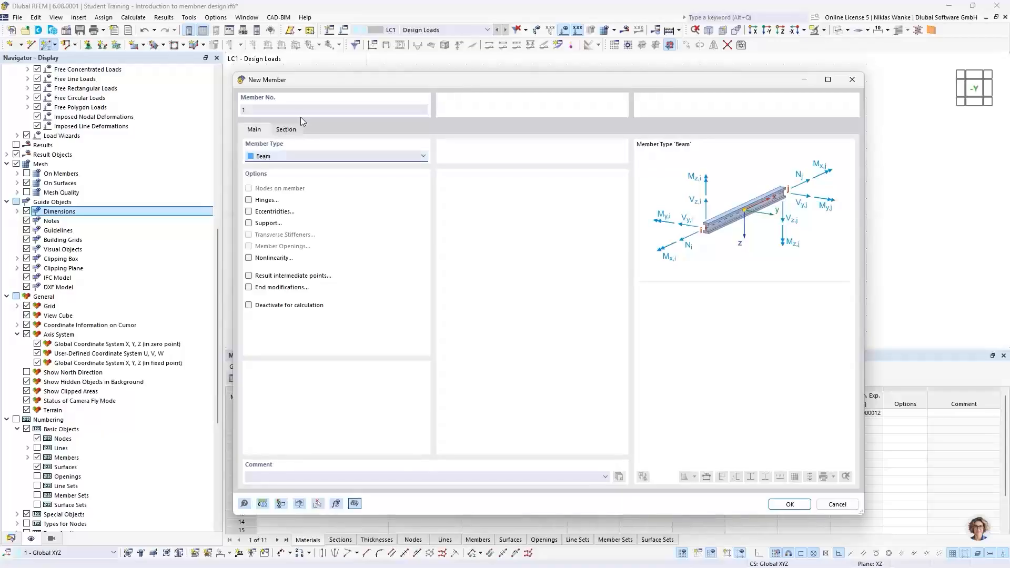
{"action": "left_click", "coordinate": [291, 130]}
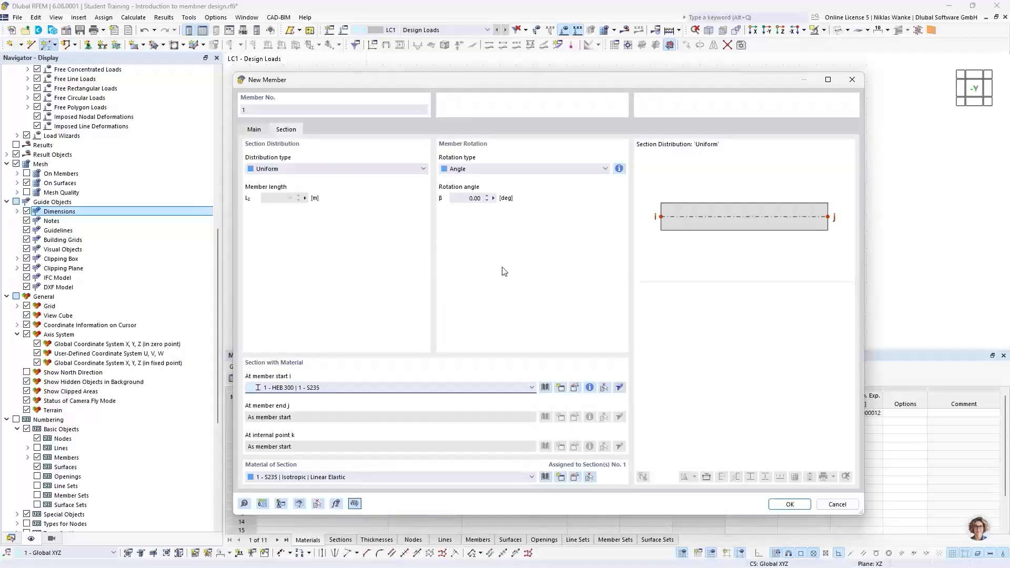
{"action": "left_click", "coordinate": [776, 505]}
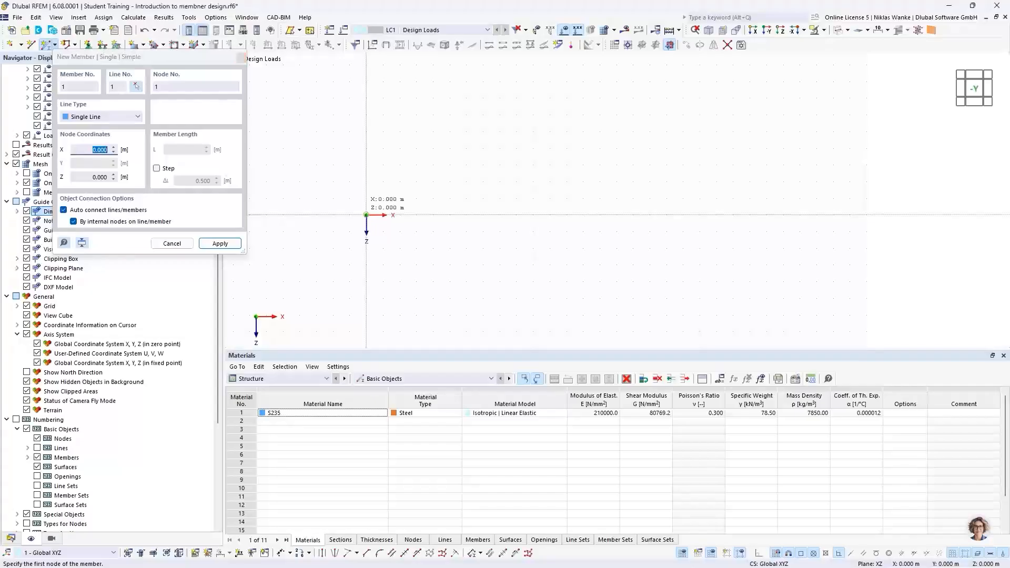
- Place the beam horizontally from the origin to the grid point at X 2.000 m, Z 0.000 m
{"action": "left_click", "coordinate": [366, 215]}
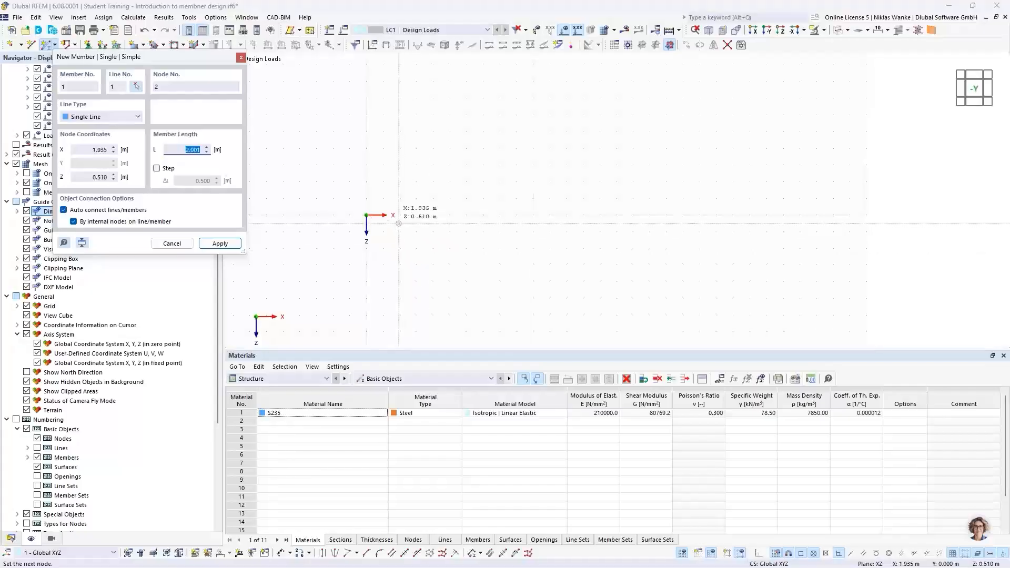
{"action": "left_click", "coordinate": [399, 223]}
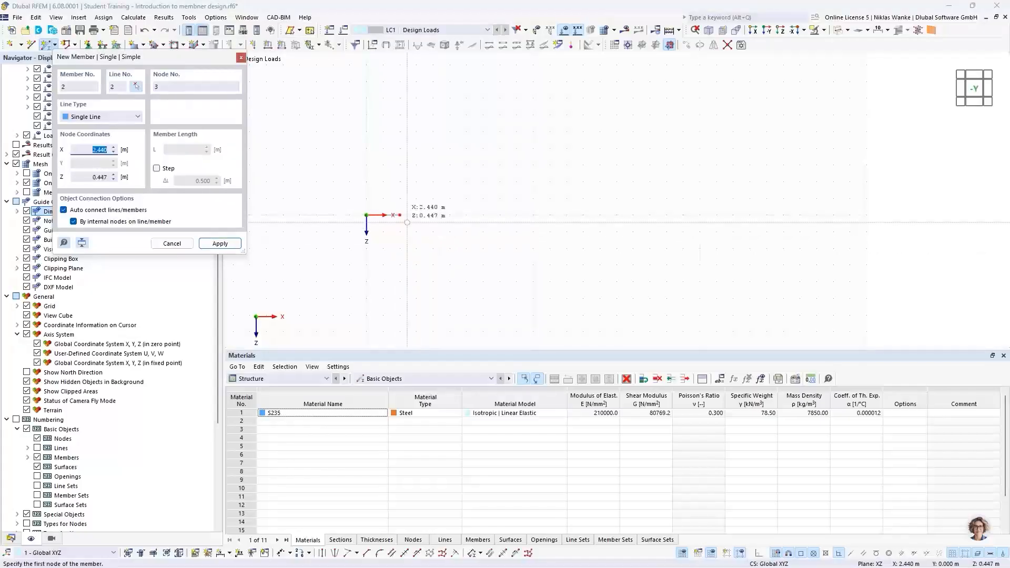
{"action": "key", "text": "Escape"}
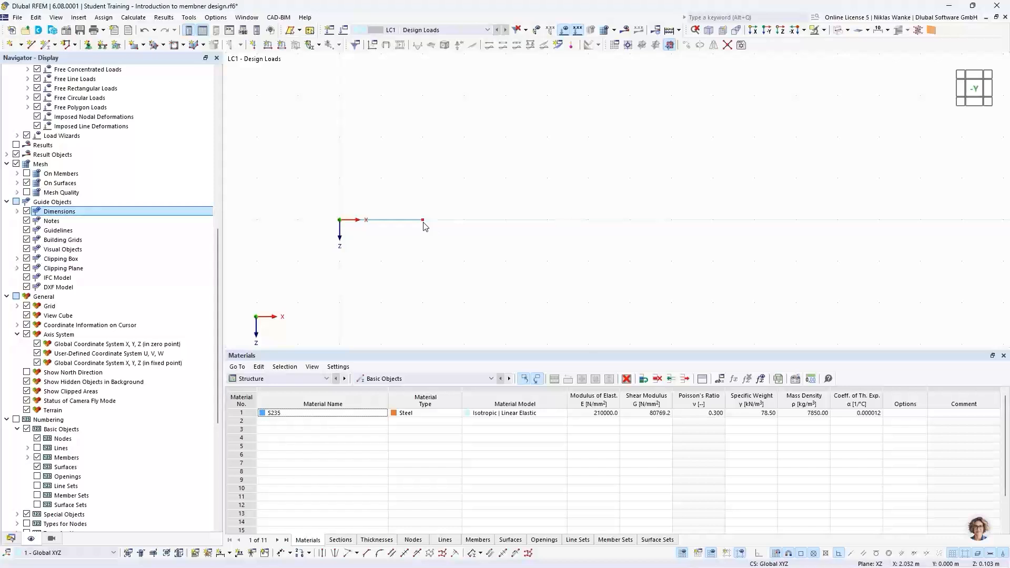
- Set the X coordinate of the beam's end node to 16.5 m
{"action": "mouse_move", "coordinate": [425, 223]}
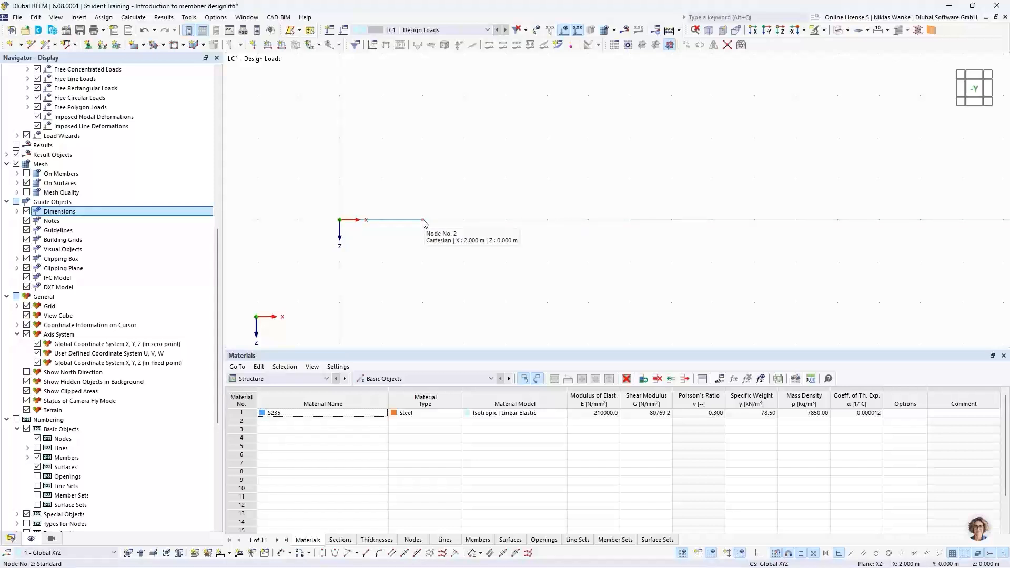
{"action": "double_click", "coordinate": [425, 223]}
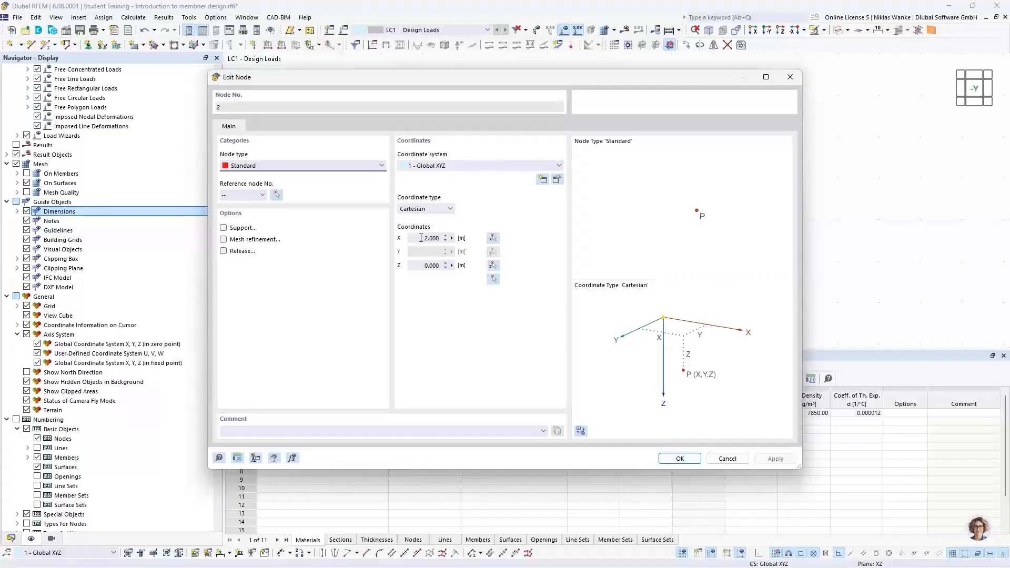
{"action": "double_click", "coordinate": [431, 238]}
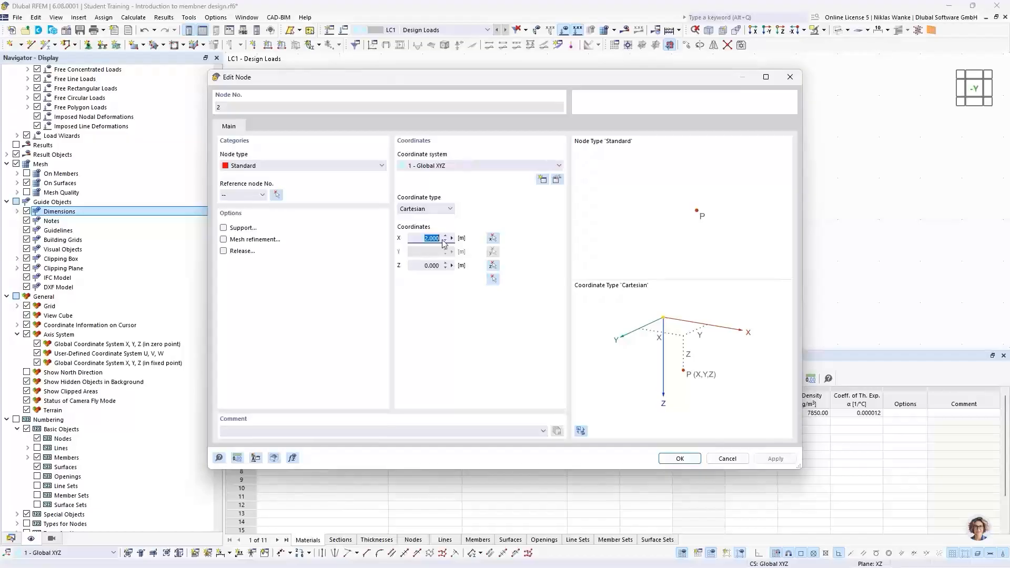
{"action": "type", "text": "16,5"}
{"action": "left_click", "coordinate": [678, 458]}
{"action": "scroll", "coordinate": [420, 246], "scroll_direction": "down", "scroll_amount": 3}
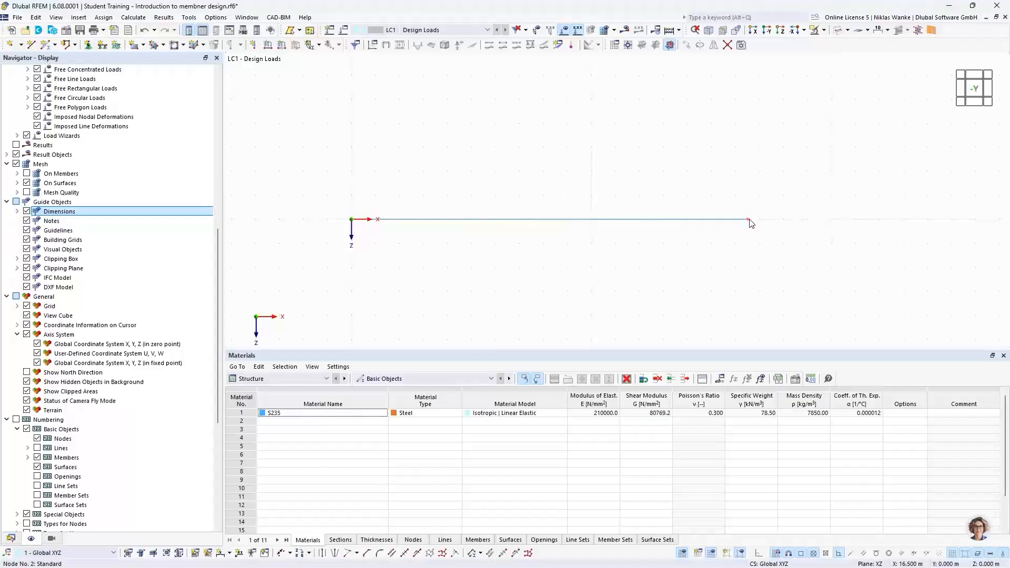
{"action": "mouse_move", "coordinate": [751, 224]}
{"action": "left_click_drag", "start_coordinate": [613, 241], "coordinate": [561, 189]}
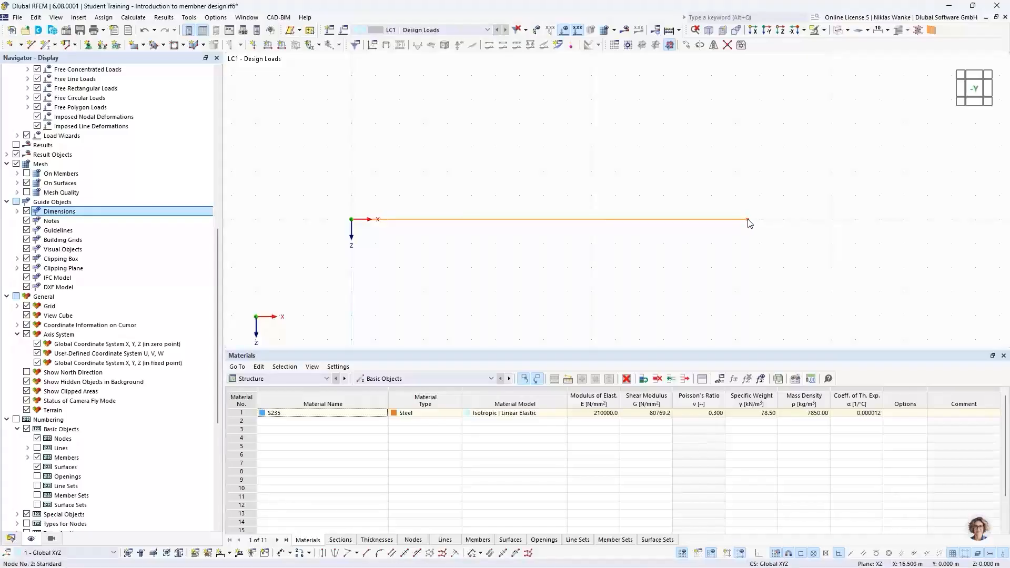
{"action": "left_click", "coordinate": [701, 185]}
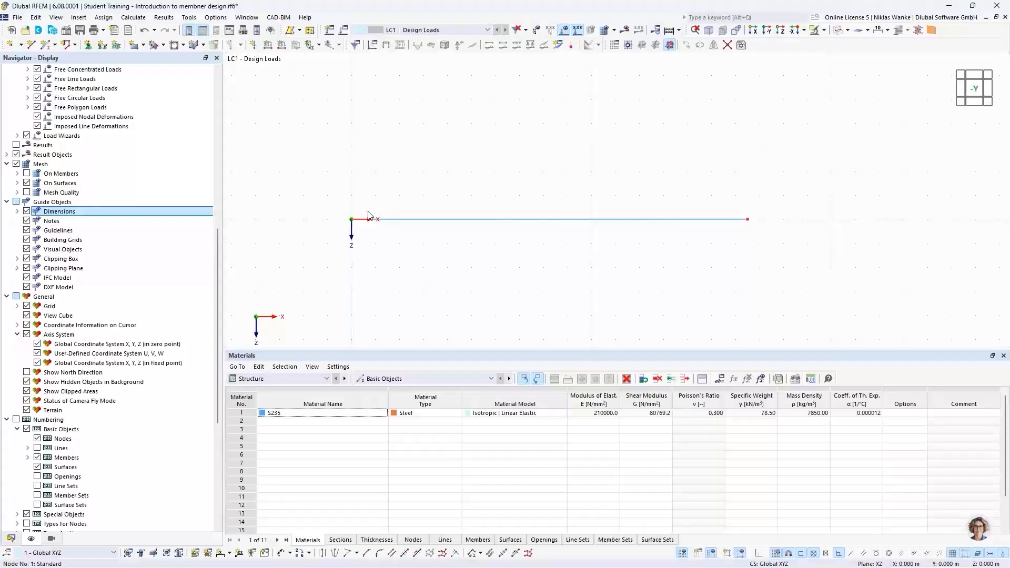
- Start dividing the beam with n intermediate nodes and set the number of intermediate nodes to 2
{"action": "mouse_move", "coordinate": [750, 225]}
{"action": "left_click", "coordinate": [609, 220]}
{"action": "right_click", "coordinate": [609, 223]}
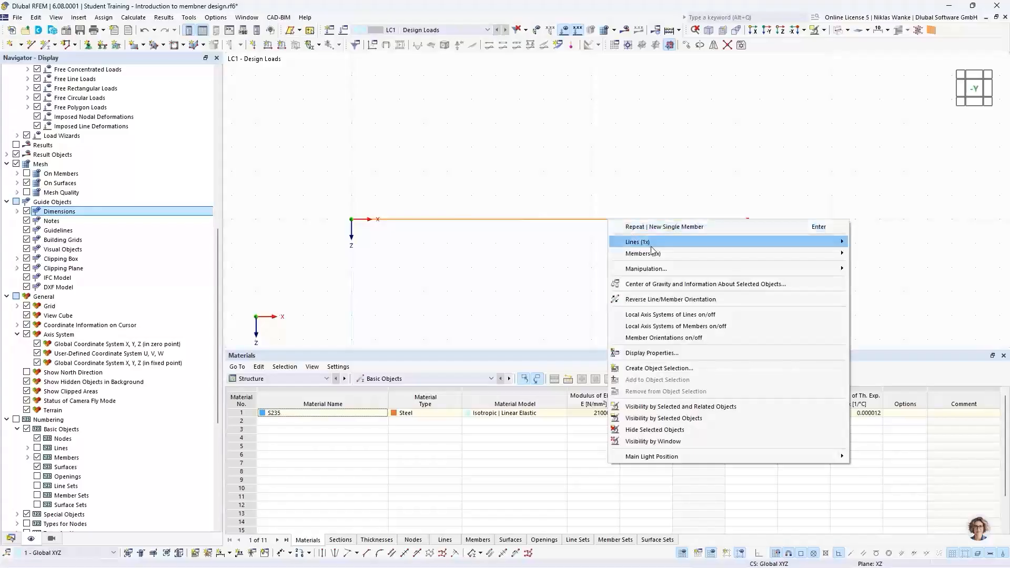
{"action": "mouse_move", "coordinate": [777, 256]}
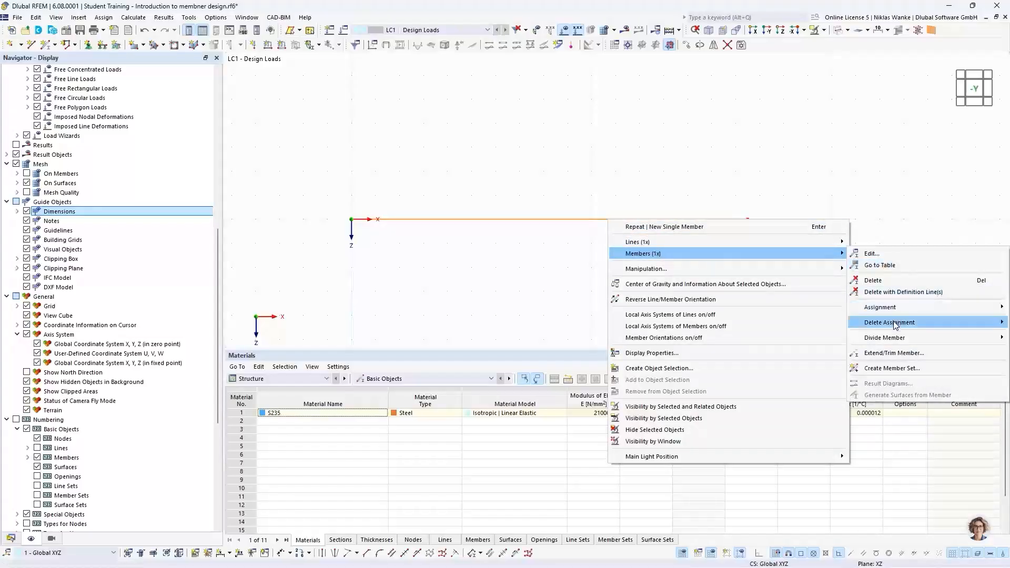
{"action": "mouse_move", "coordinate": [884, 339]}
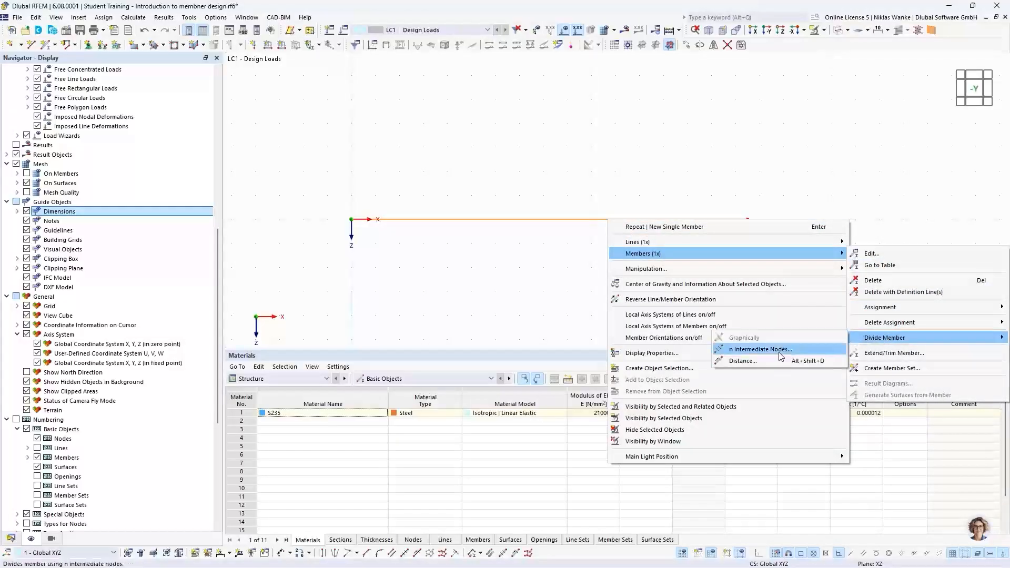
{"action": "left_click", "coordinate": [752, 350]}
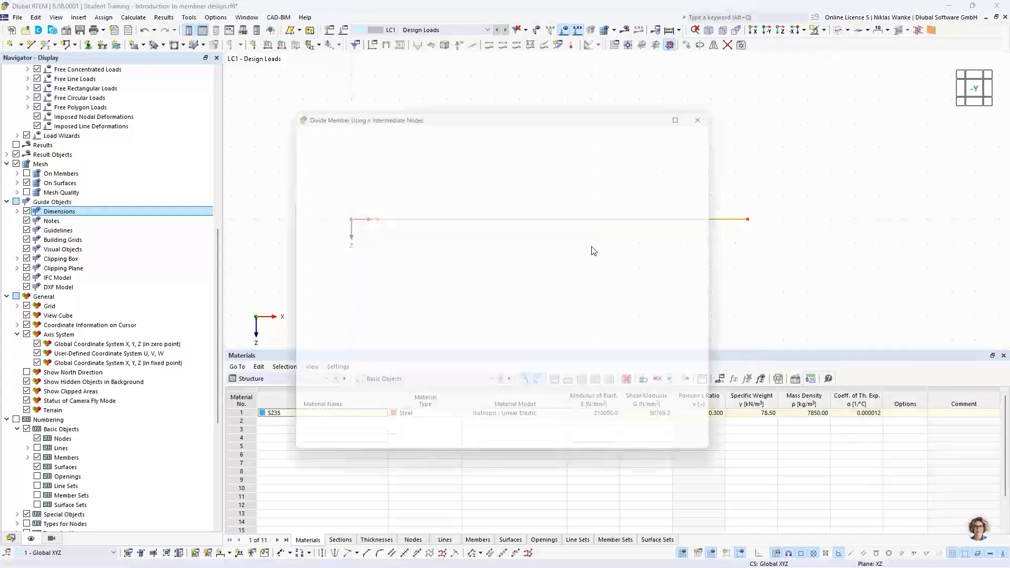
{"action": "left_click_drag", "start_coordinate": [548, 110], "coordinate": [606, 247]}
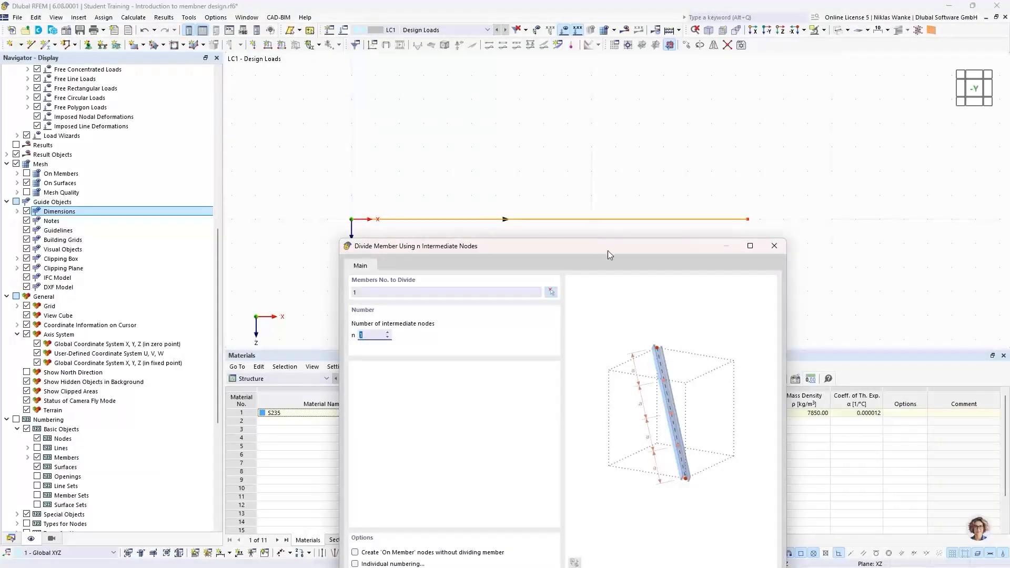
{"action": "left_click_drag", "start_coordinate": [633, 247], "coordinate": [648, 137]}
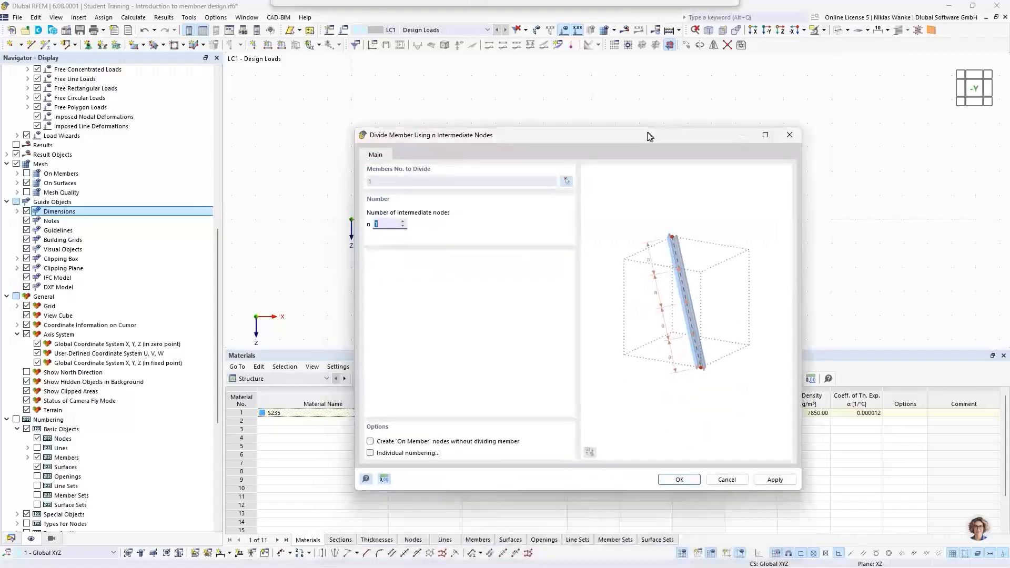
{"action": "left_click", "coordinate": [403, 222]}
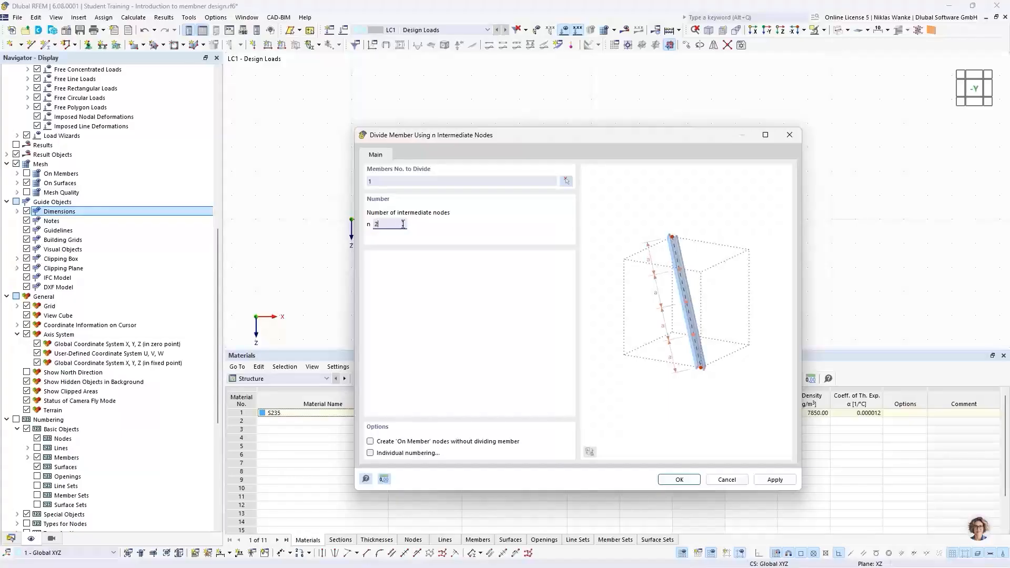
- Create the intermediate nodes as 'On Member' nodes without dividing the member
{"action": "left_click_drag", "start_coordinate": [575, 138], "coordinate": [573, 103]}
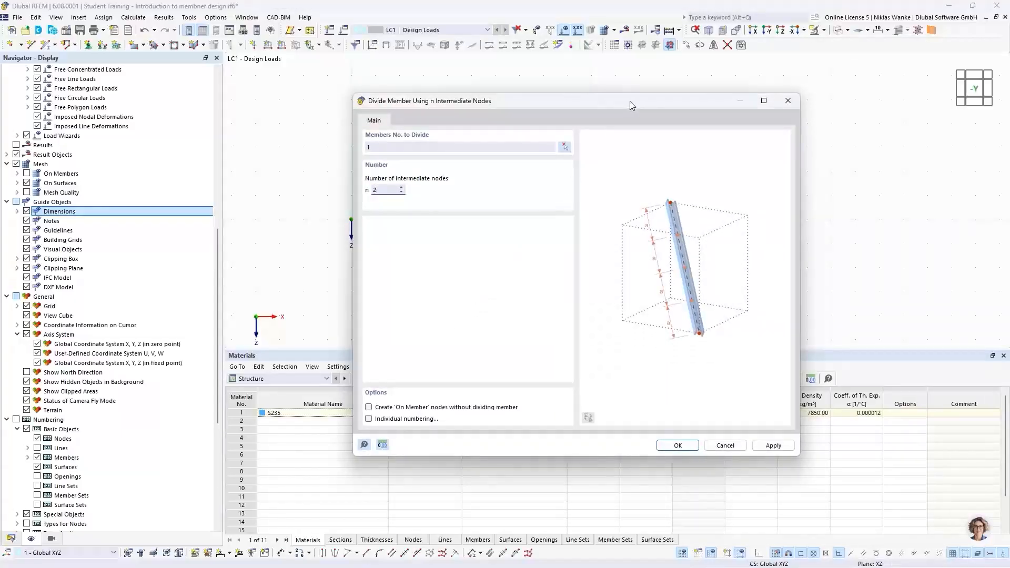
{"action": "left_click_drag", "start_coordinate": [630, 101], "coordinate": [614, 271]}
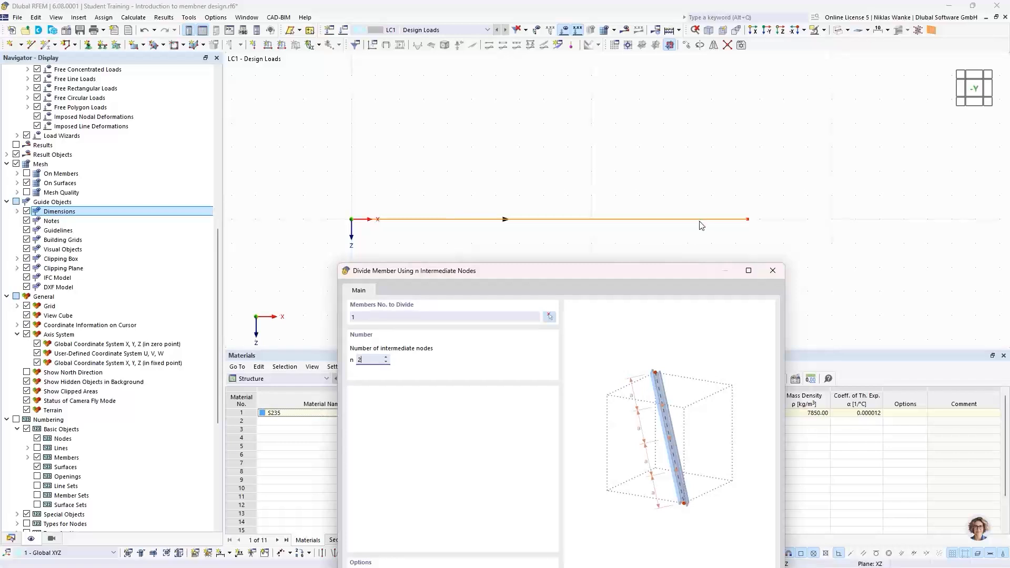
{"action": "left_click_drag", "start_coordinate": [581, 276], "coordinate": [575, 257]}
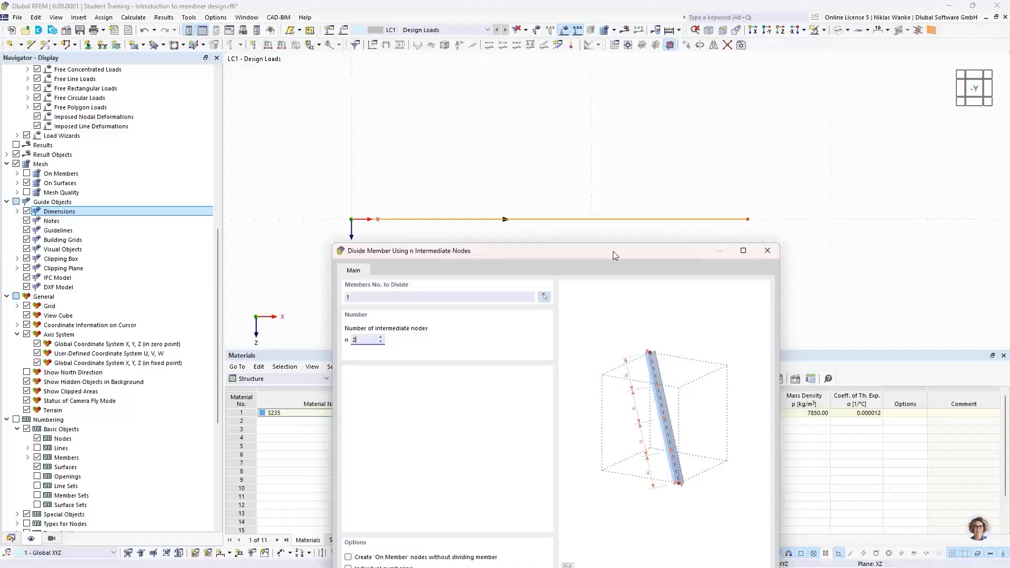
{"action": "left_click_drag", "start_coordinate": [613, 251], "coordinate": [636, 130]}
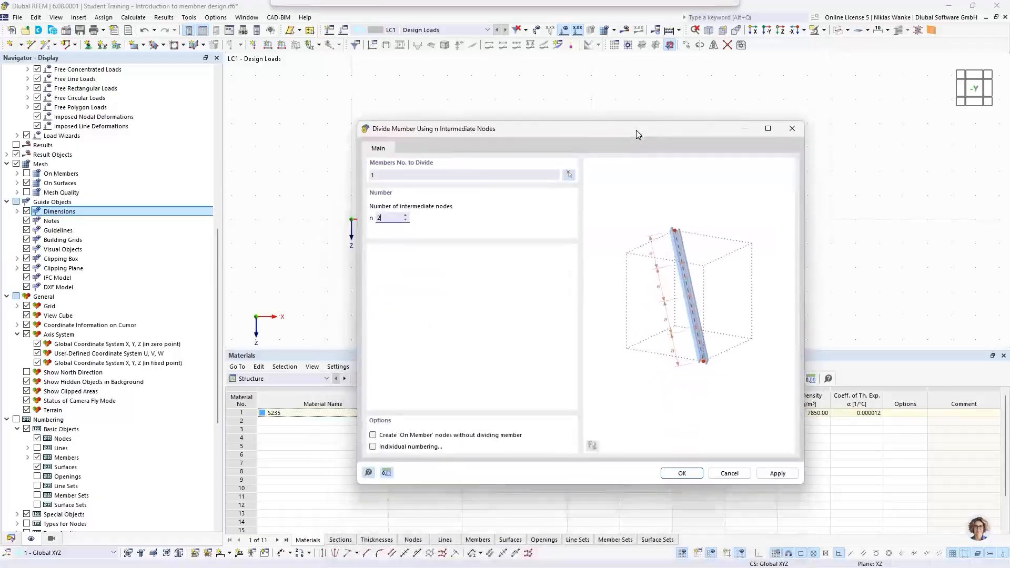
{"action": "left_click", "coordinate": [372, 435]}
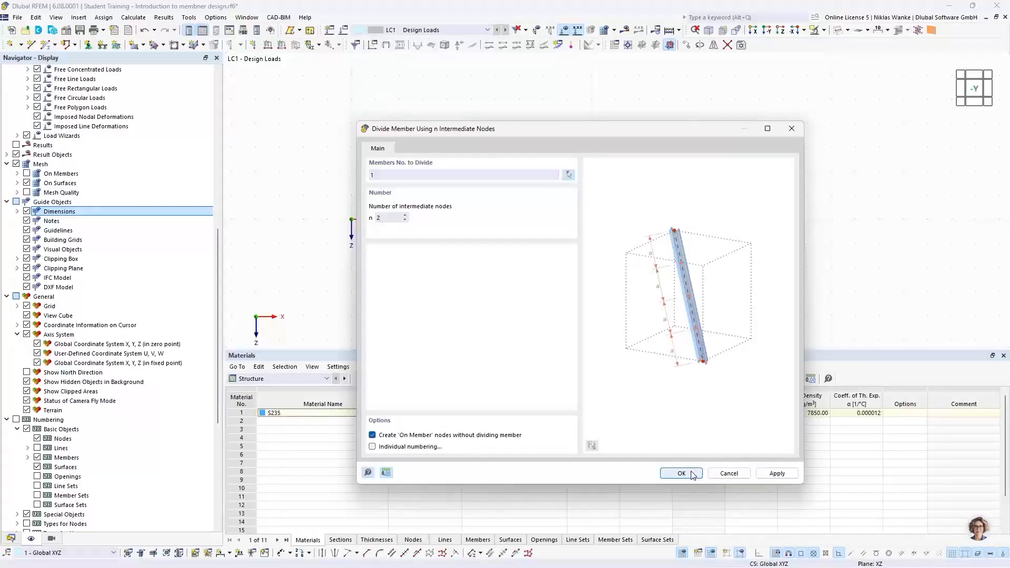
{"action": "left_click", "coordinate": [673, 474]}
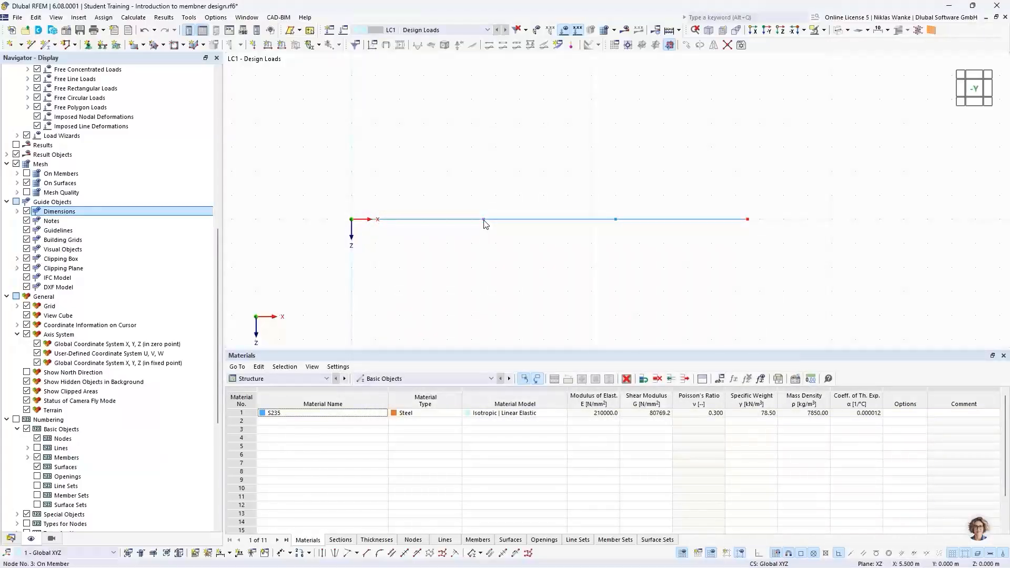
- Check the first intermediate node's member distances, coordinates and available node types without changing them
{"action": "mouse_move", "coordinate": [485, 224]}
{"action": "double_click", "coordinate": [484, 219]}
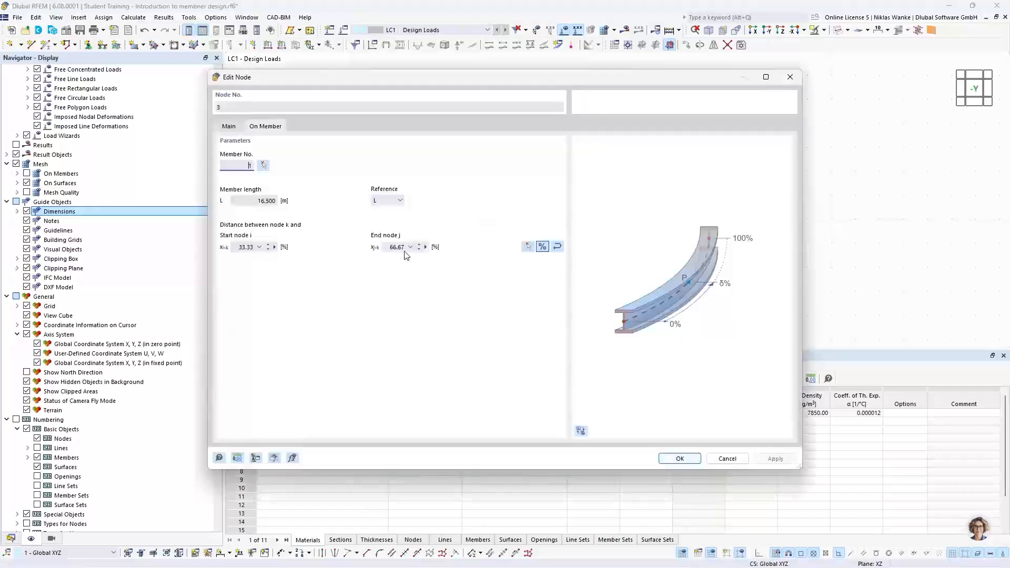
{"action": "left_click", "coordinate": [231, 127]}
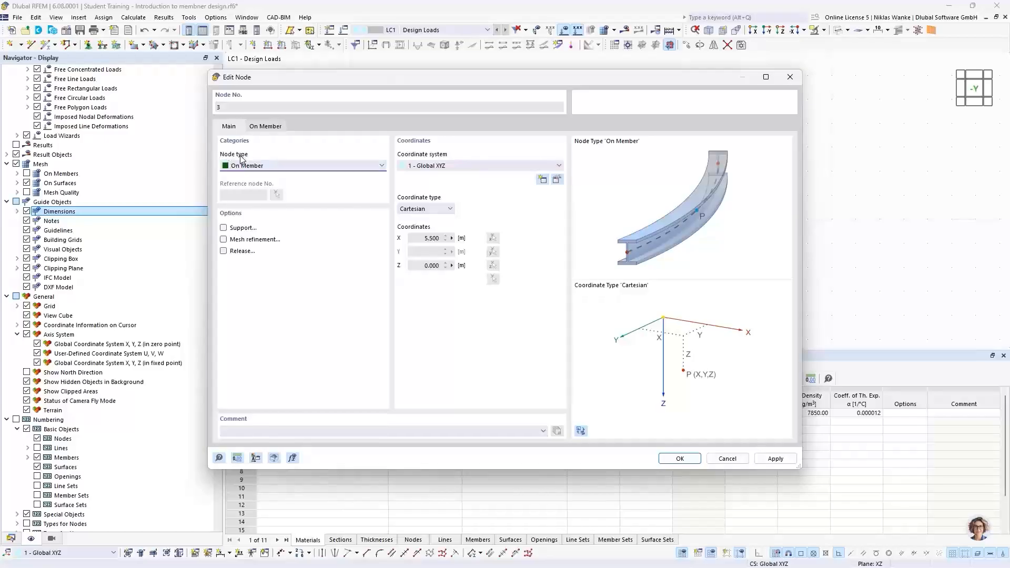
{"action": "left_click", "coordinate": [251, 167]}
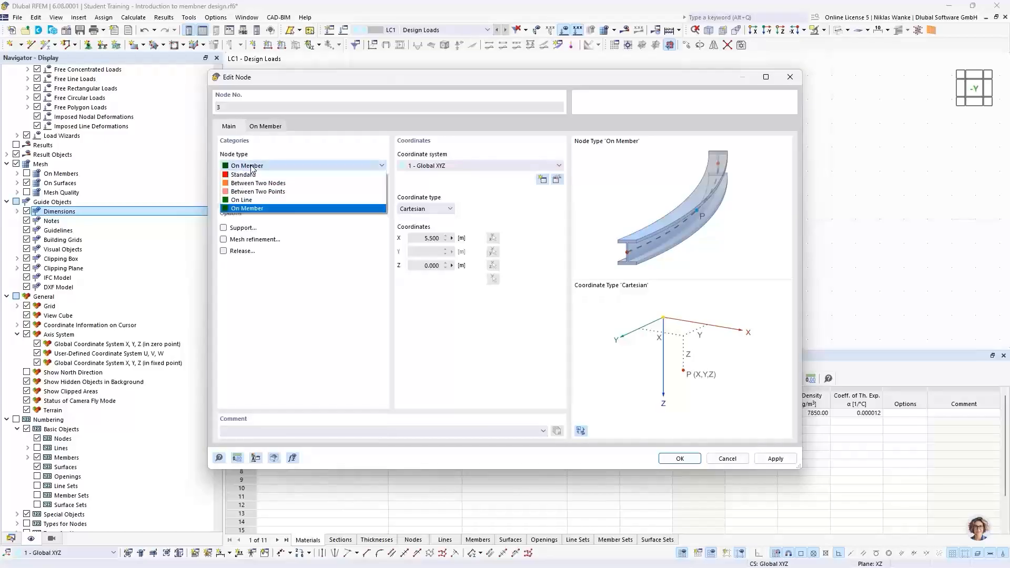
{"action": "left_click", "coordinate": [346, 152]}
{"action": "left_click", "coordinate": [790, 76]}
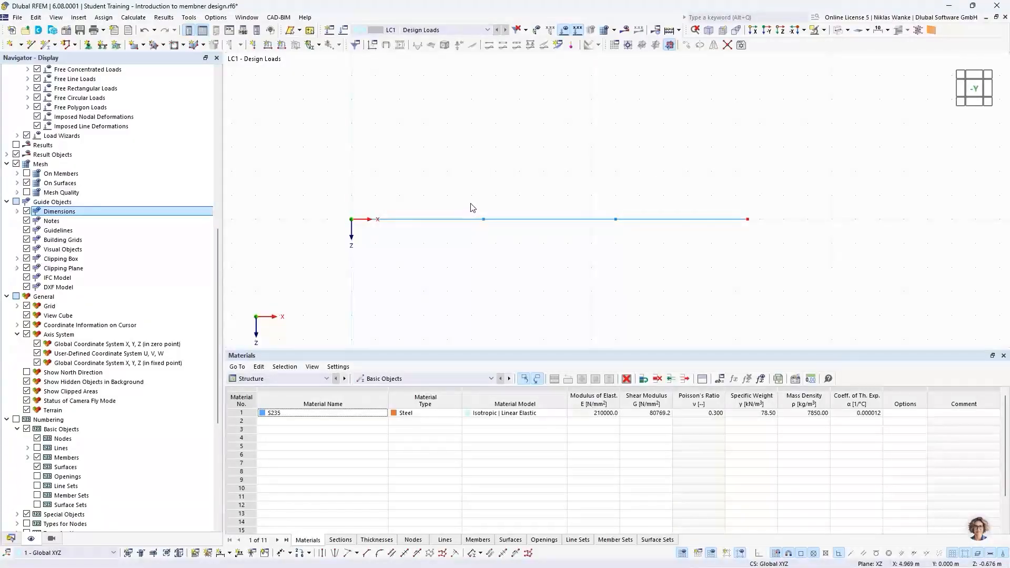
{"action": "left_click_drag", "start_coordinate": [475, 206], "coordinate": [493, 235]}
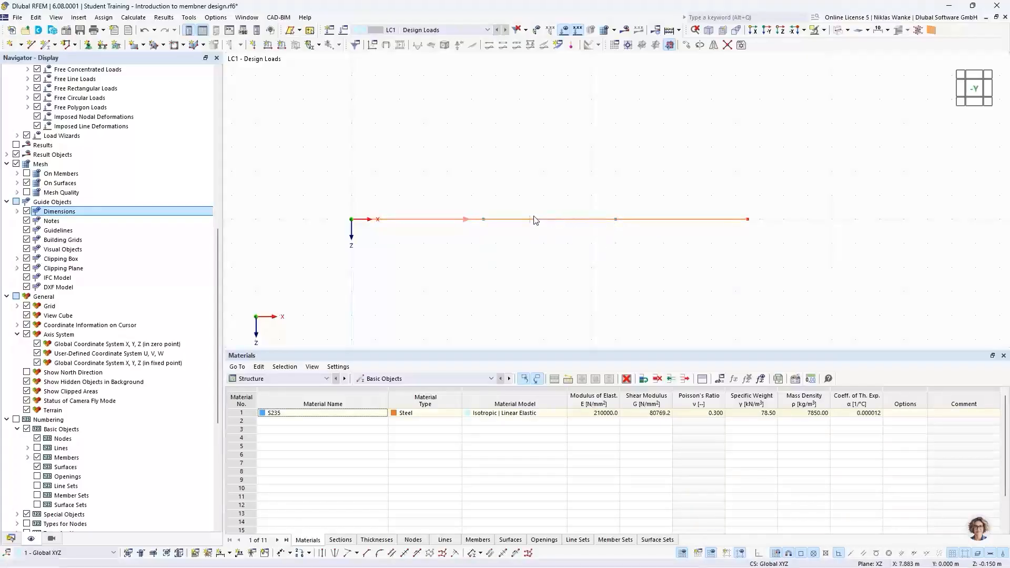
{"action": "left_click", "coordinate": [510, 239]}
{"action": "left_click_drag", "start_coordinate": [573, 244], "coordinate": [545, 176]}
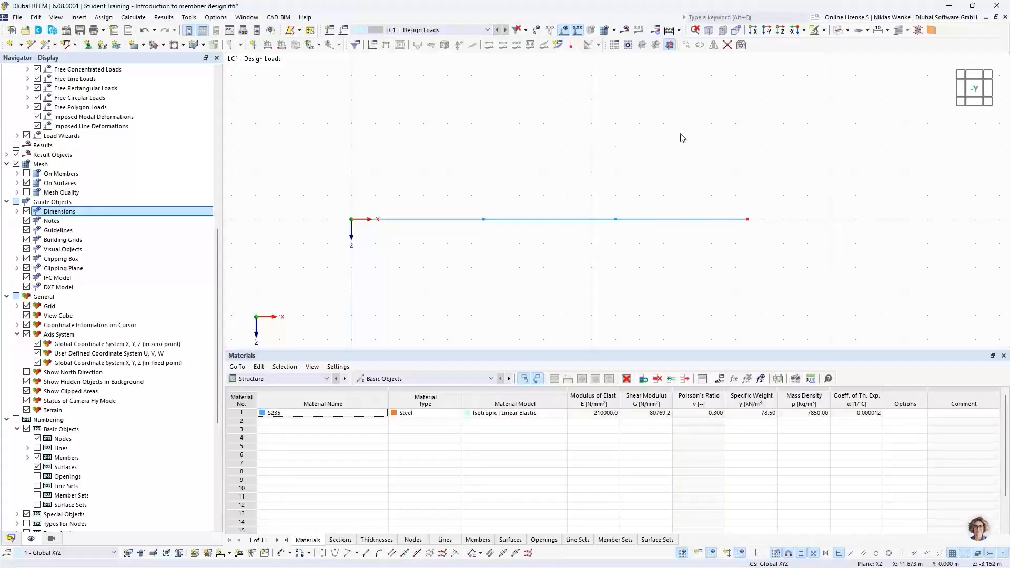
- Switch the model display to Solid Model and look at the beam in 3D
{"action": "left_click", "coordinate": [848, 30]}
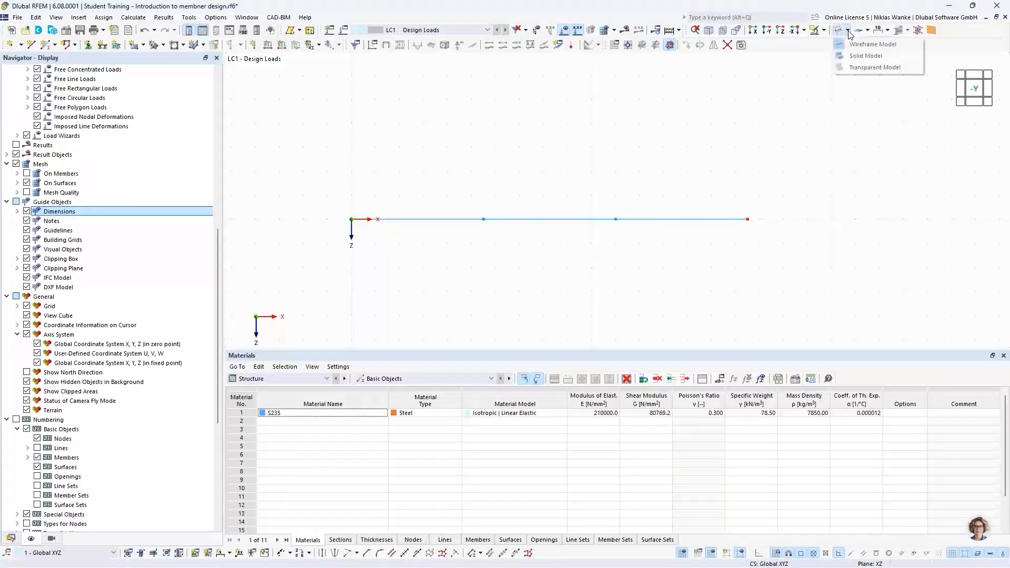
{"action": "left_click", "coordinate": [861, 57]}
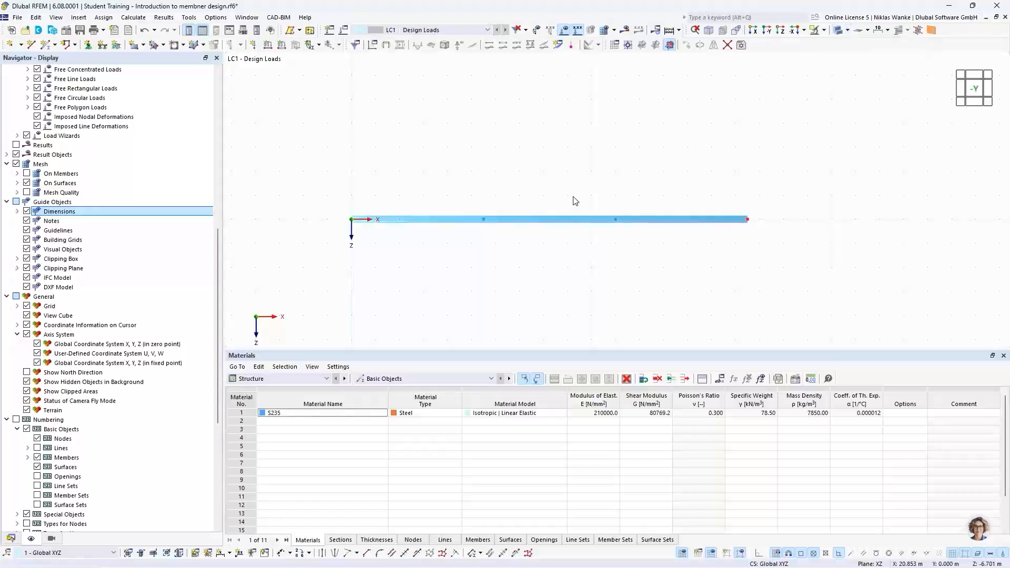
{"action": "scroll", "coordinate": [730, 232], "scroll_direction": "up", "scroll_amount": 1}
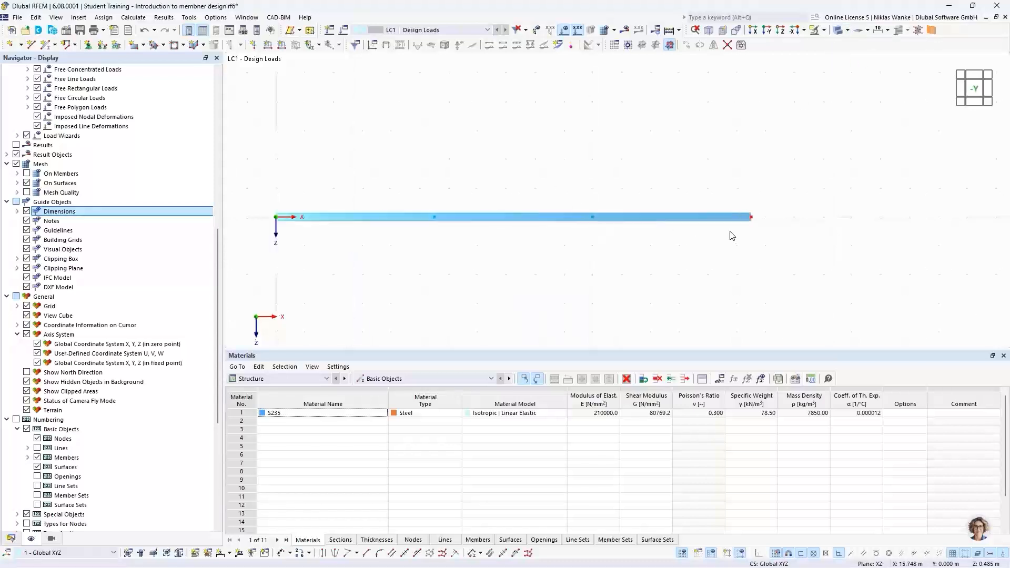
{"action": "middle_click_drag", "start_coordinate": [730, 232], "coordinate": [698, 231]}
{"action": "scroll", "coordinate": [743, 215], "scroll_direction": "up", "scroll_amount": 4}
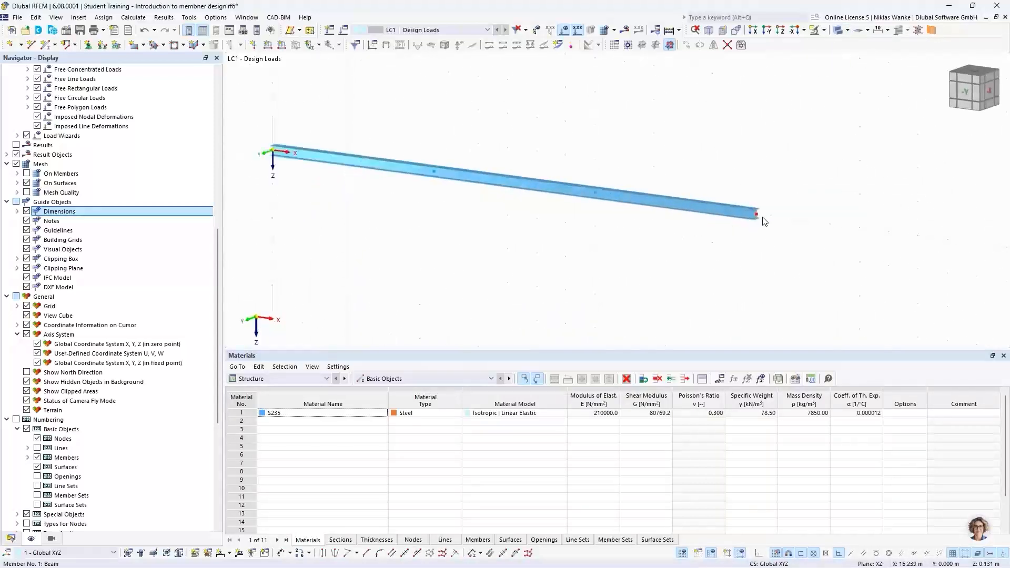
{"action": "scroll", "coordinate": [744, 214], "scroll_direction": "down", "scroll_amount": 2}
{"action": "scroll", "coordinate": [743, 213], "scroll_direction": "down", "scroll_amount": 4}
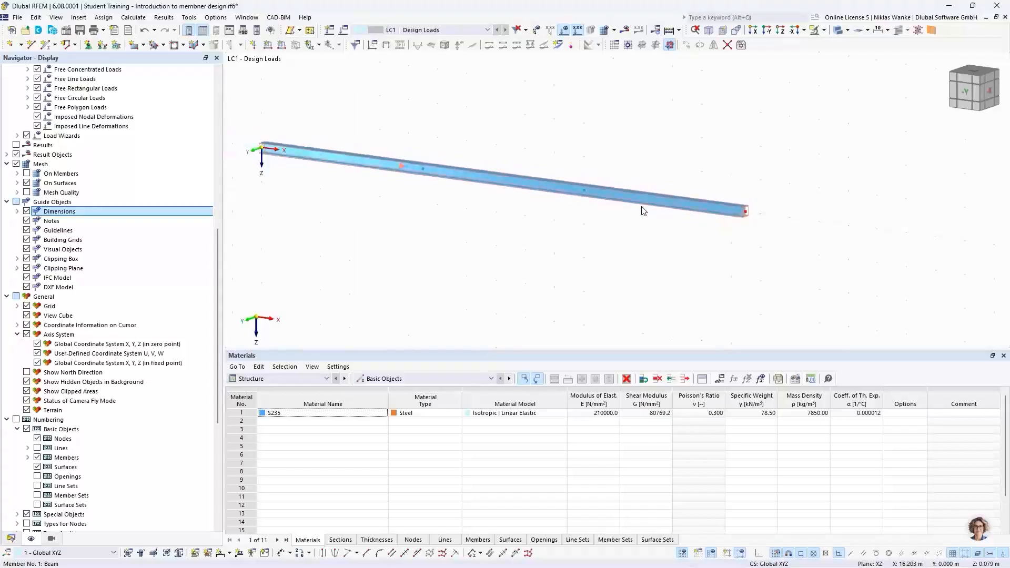
{"action": "scroll", "coordinate": [544, 217], "scroll_direction": "down", "scroll_amount": 1}
{"action": "middle_click_drag", "start_coordinate": [544, 216], "coordinate": [570, 232]}
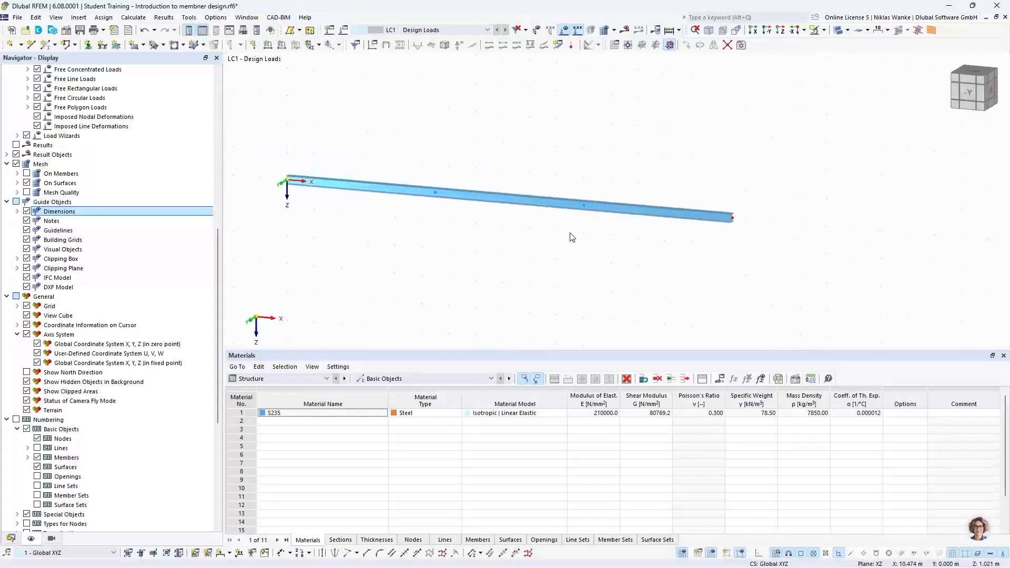
- Set up a Move/Copy of the two intermediate nodes as a copy with 1 step
{"action": "left_click", "coordinate": [968, 92]}
{"action": "scroll", "coordinate": [633, 260], "scroll_direction": "down", "scroll_amount": 1}
{"action": "middle_click_drag", "start_coordinate": [633, 259], "coordinate": [600, 253]}
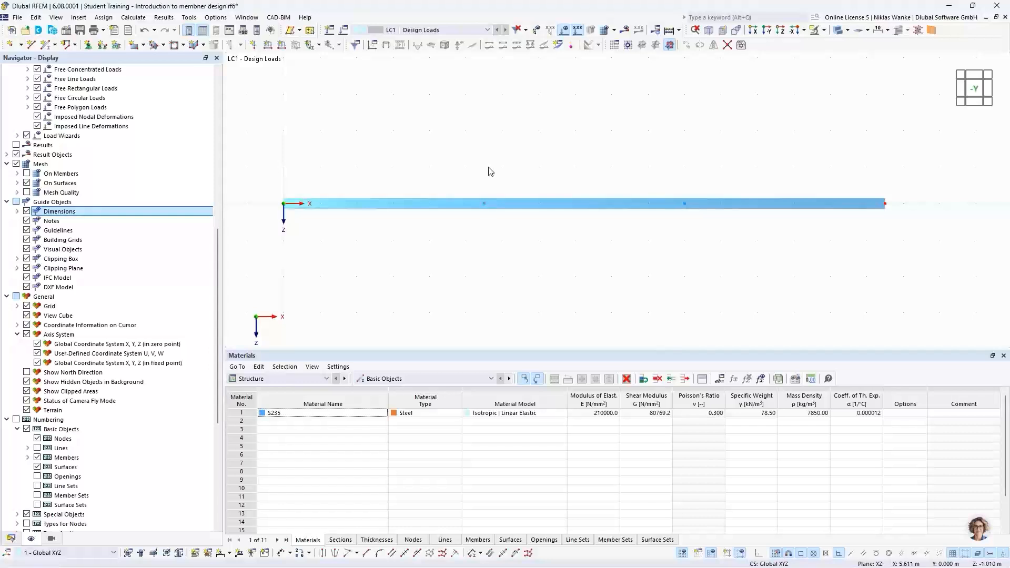
{"action": "left_click", "coordinate": [484, 203]}
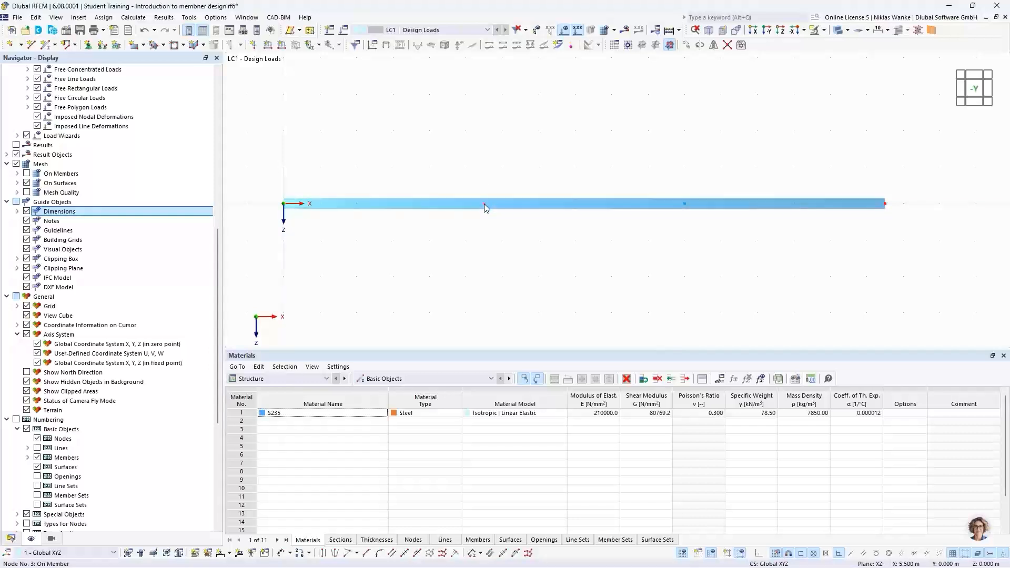
{"action": "left_click", "coordinate": [685, 205], "text": "ctrl"}
{"action": "left_click", "coordinate": [687, 45]}
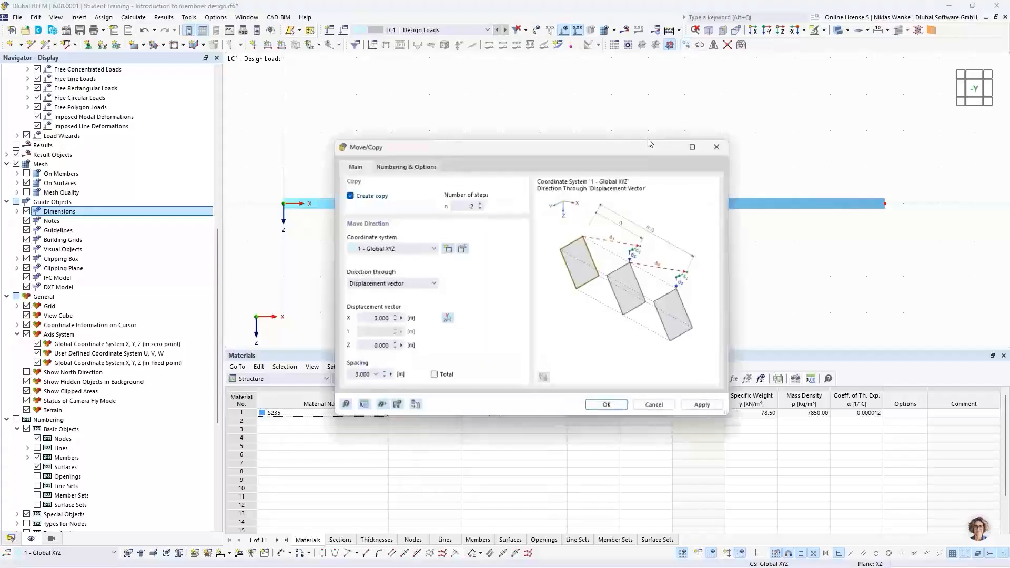
{"action": "left_click_drag", "start_coordinate": [585, 152], "coordinate": [681, 131]}
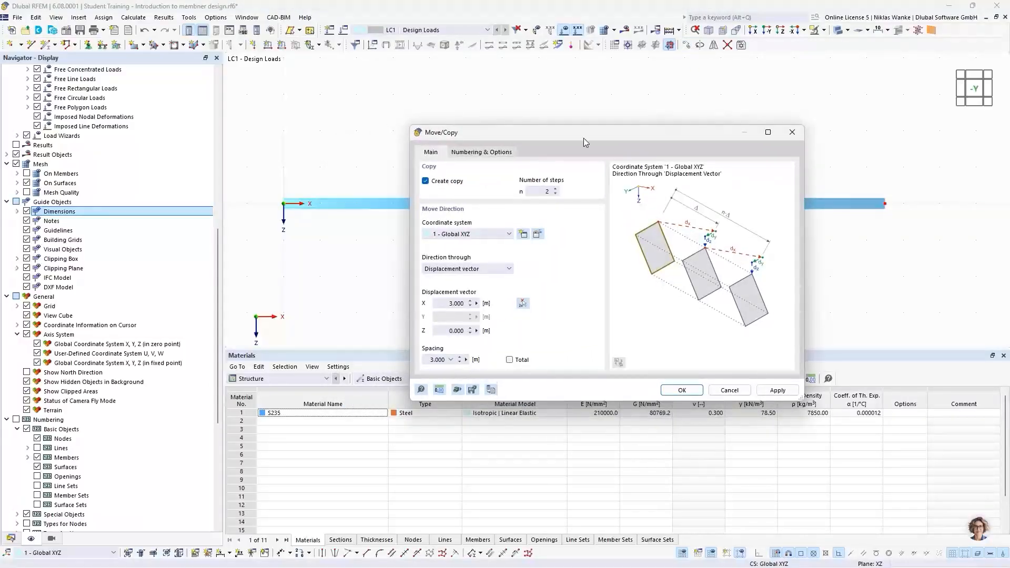
{"action": "left_click_drag", "start_coordinate": [583, 138], "coordinate": [676, 137]}
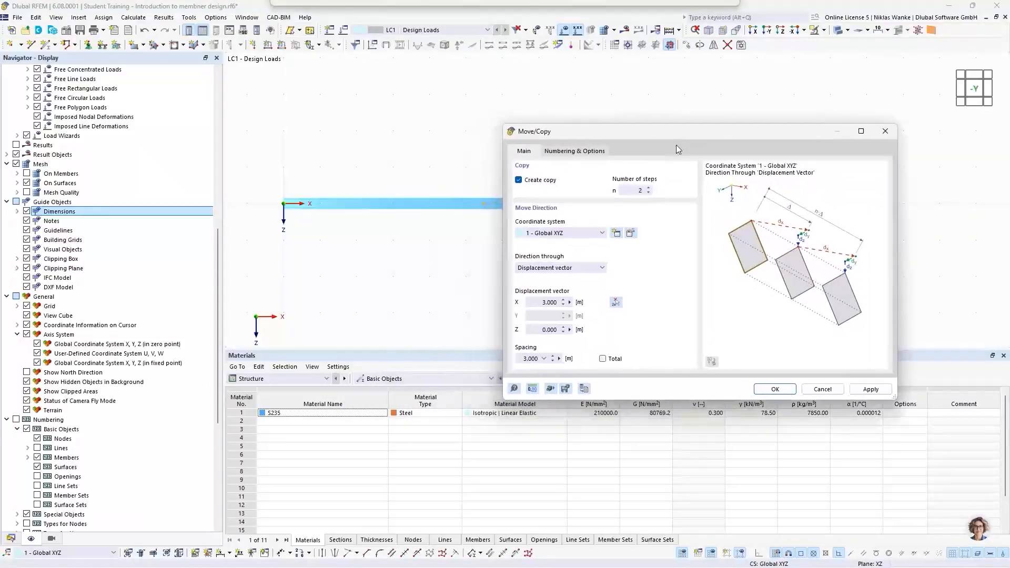
{"action": "left_click", "coordinate": [648, 192]}
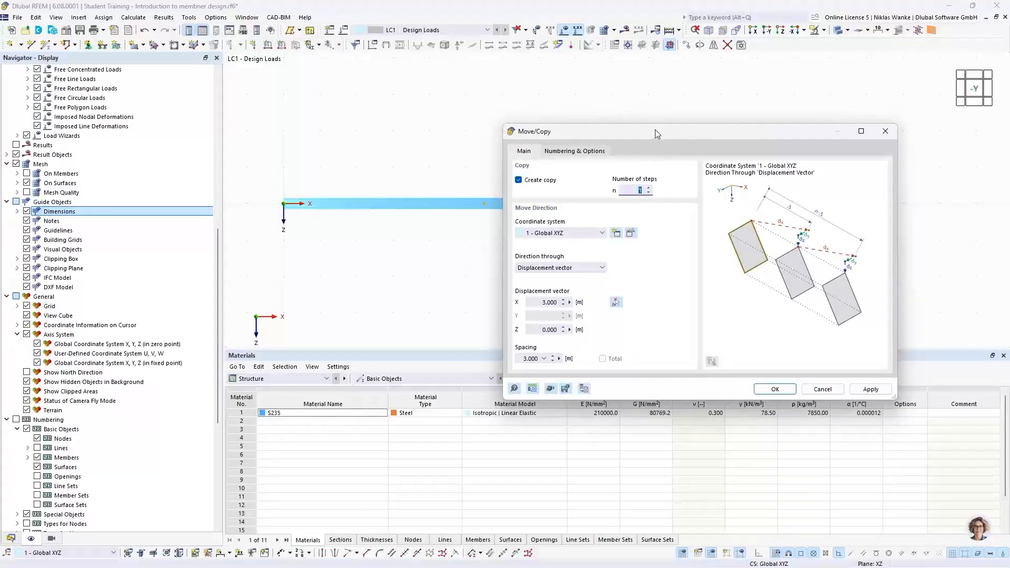
{"action": "mouse_move", "coordinate": [655, 130]}
{"action": "left_mouse_down"}
{"action": "mouse_move", "coordinate": [657, 115]}
{"action": "mouse_move", "coordinate": [655, 125]}
{"action": "left_mouse_up"}
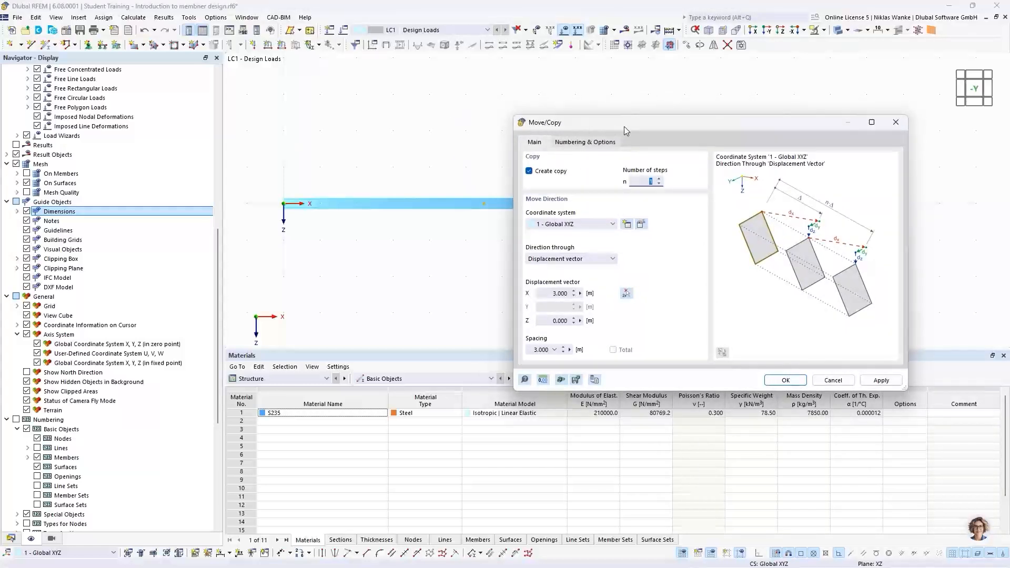
{"action": "left_click_drag", "start_coordinate": [635, 131], "coordinate": [500, 234]}
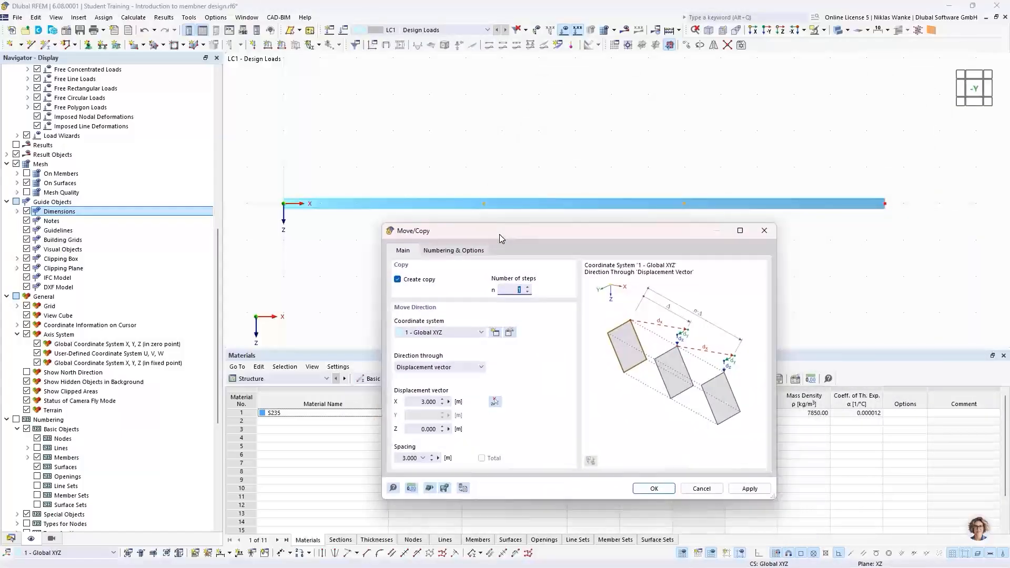
- Activate step links for the copy, linking the nodes with a new template member of type Truss
{"action": "left_click", "coordinate": [463, 249]}
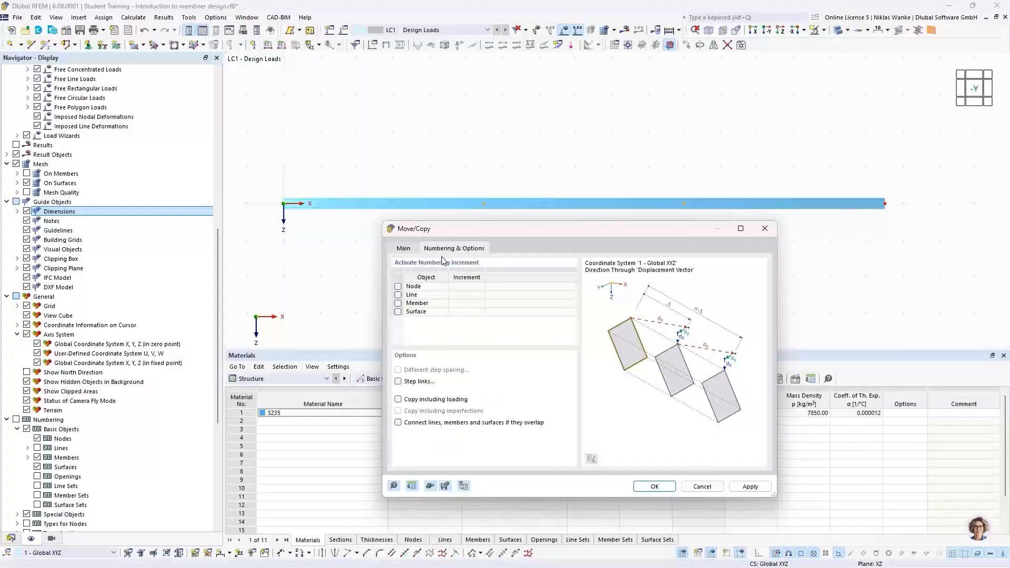
{"action": "left_click", "coordinate": [398, 382]}
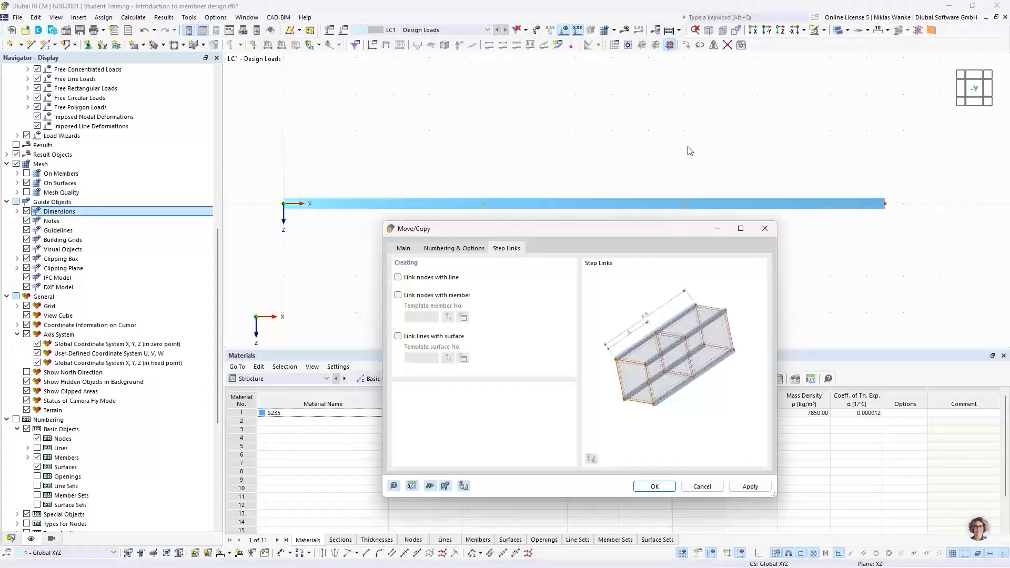
{"action": "left_click", "coordinate": [398, 295]}
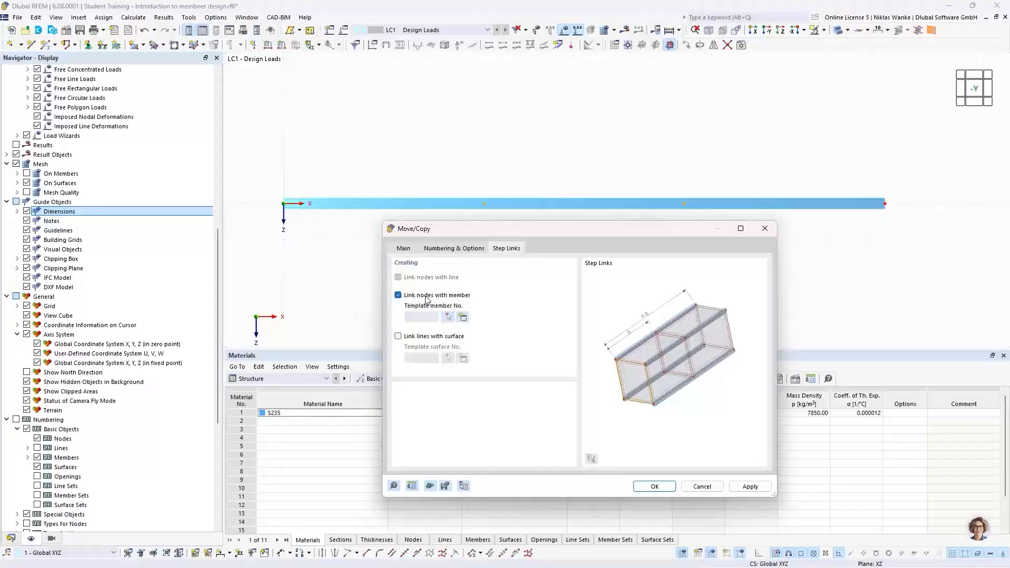
{"action": "left_click", "coordinate": [448, 317]}
{"action": "left_click", "coordinate": [463, 317]}
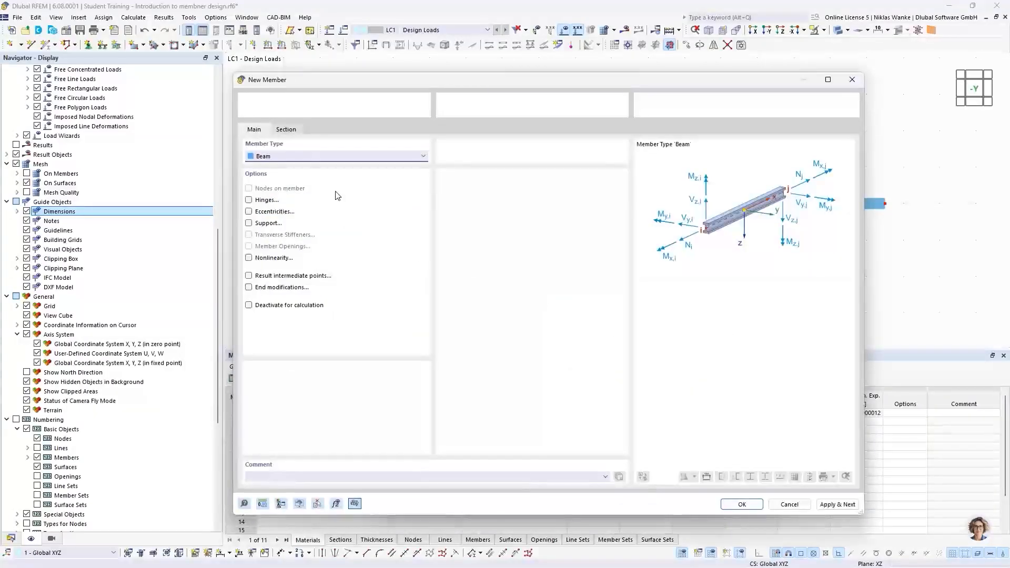
{"action": "left_click", "coordinate": [336, 159]}
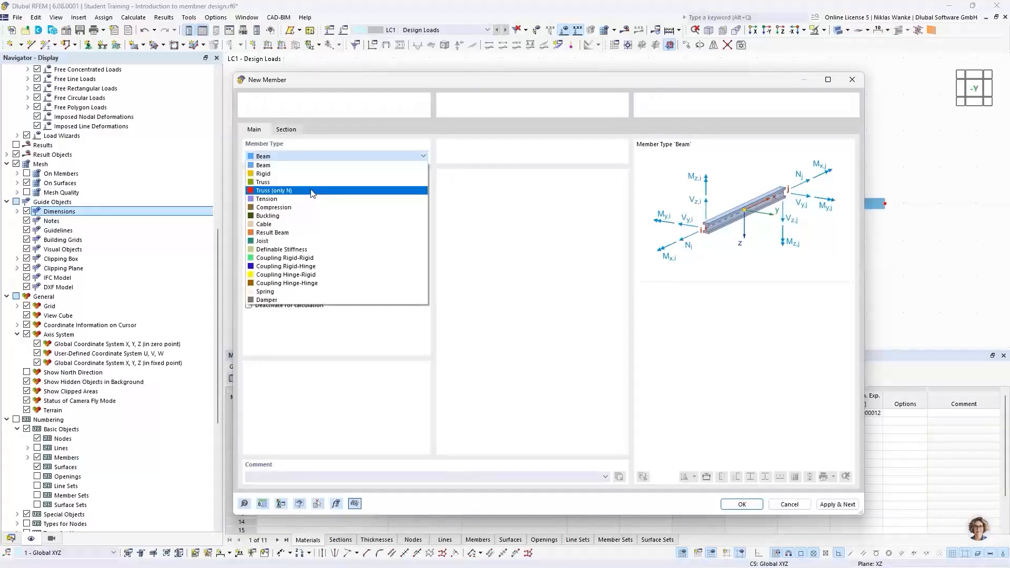
{"action": "left_click", "coordinate": [261, 183]}
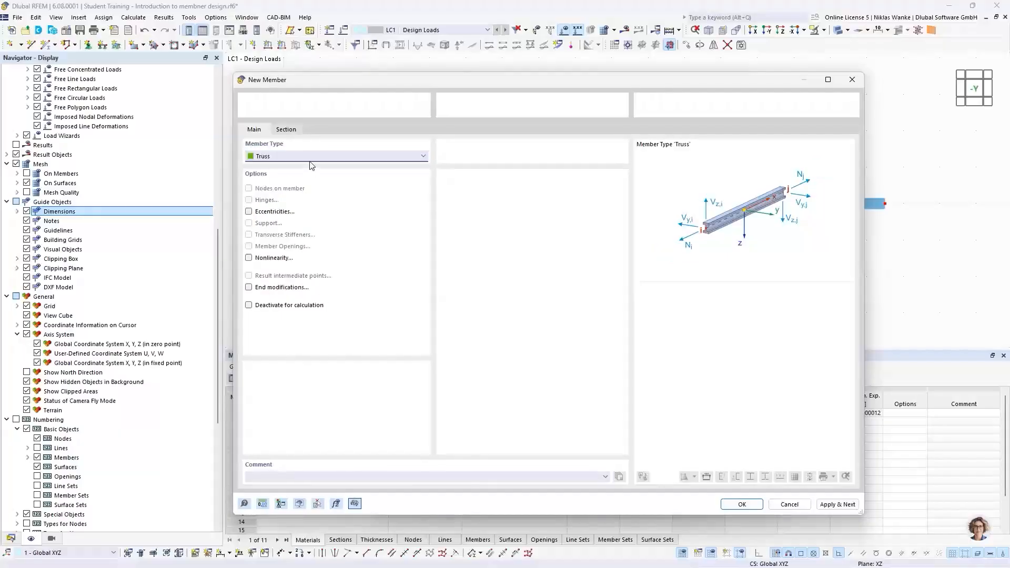
- Assign a new IPE 200 British Steel section in S235 to the template member and accept the member
{"action": "left_click", "coordinate": [287, 129]}
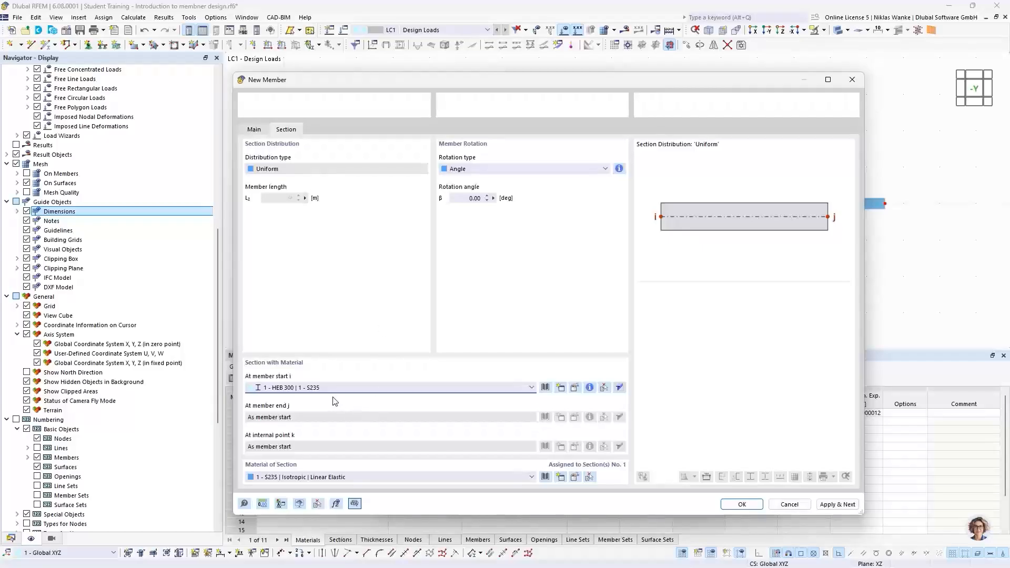
{"action": "left_click", "coordinate": [305, 388]}
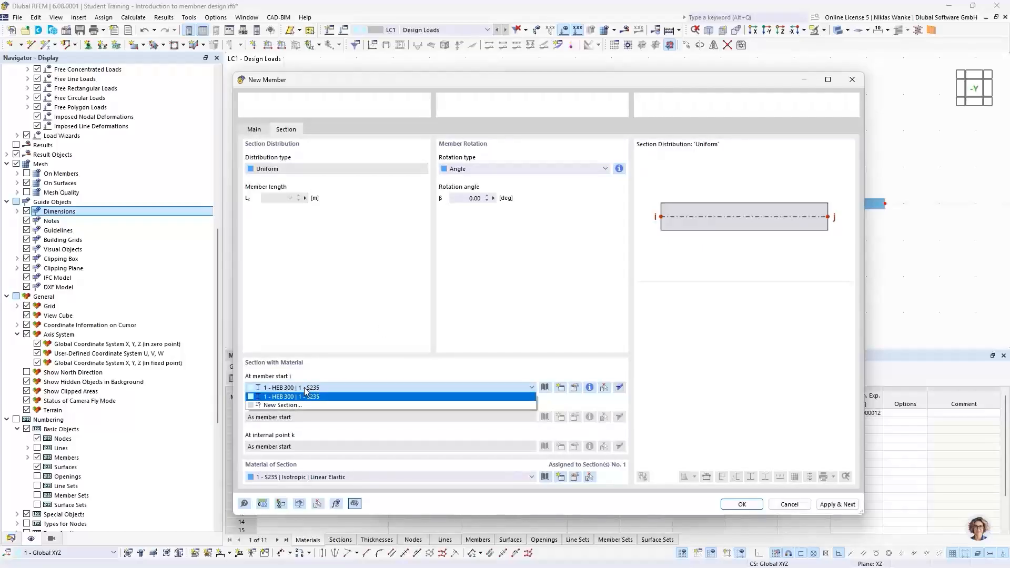
{"action": "left_click", "coordinate": [285, 406]}
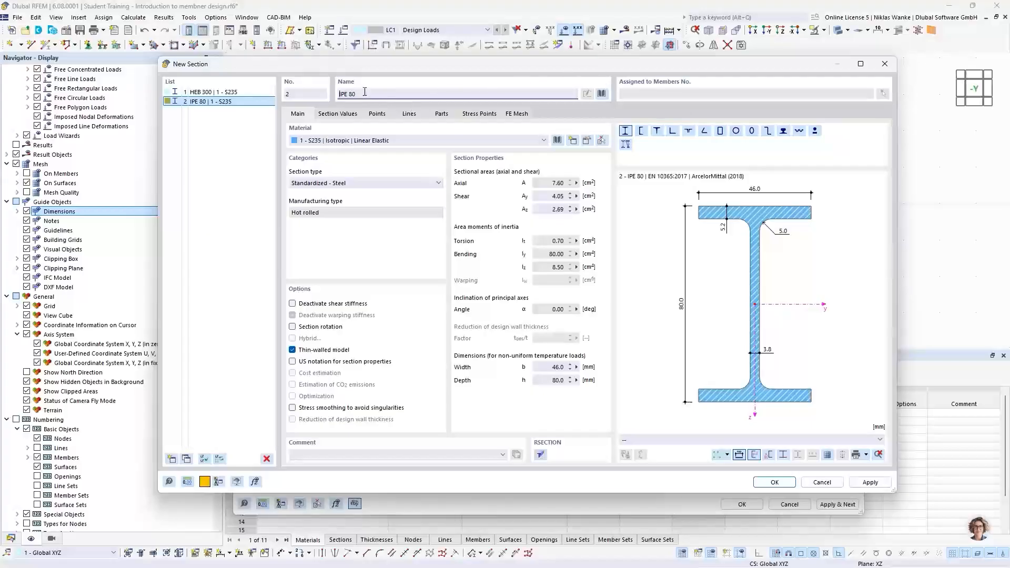
{"action": "key", "text": "BackSpace"}
{"action": "key", "text": "BackSpace"}
{"action": "key", "text": "BackSpace"}
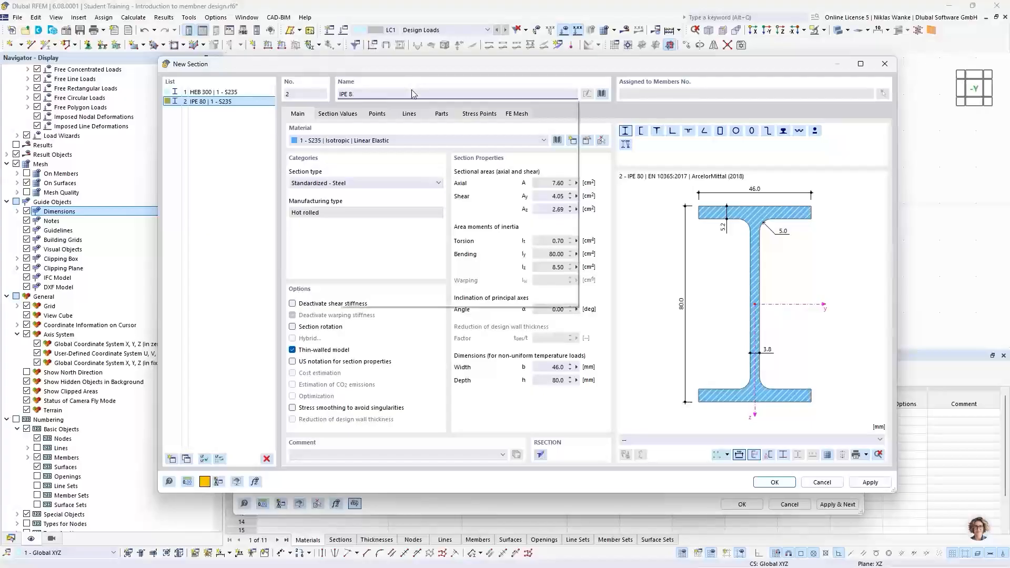
{"action": "type", "text": "200"}
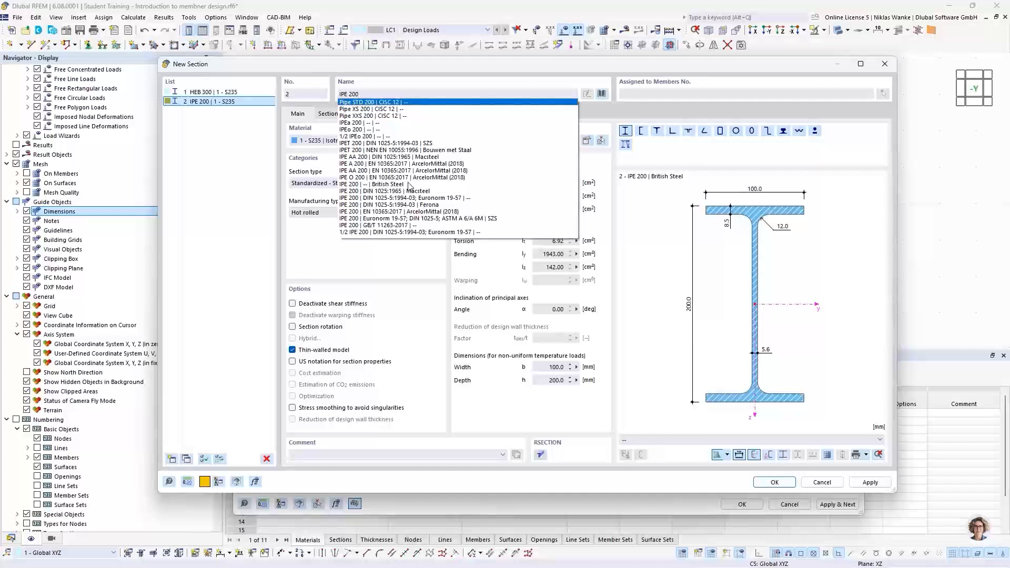
{"action": "left_click", "coordinate": [392, 185]}
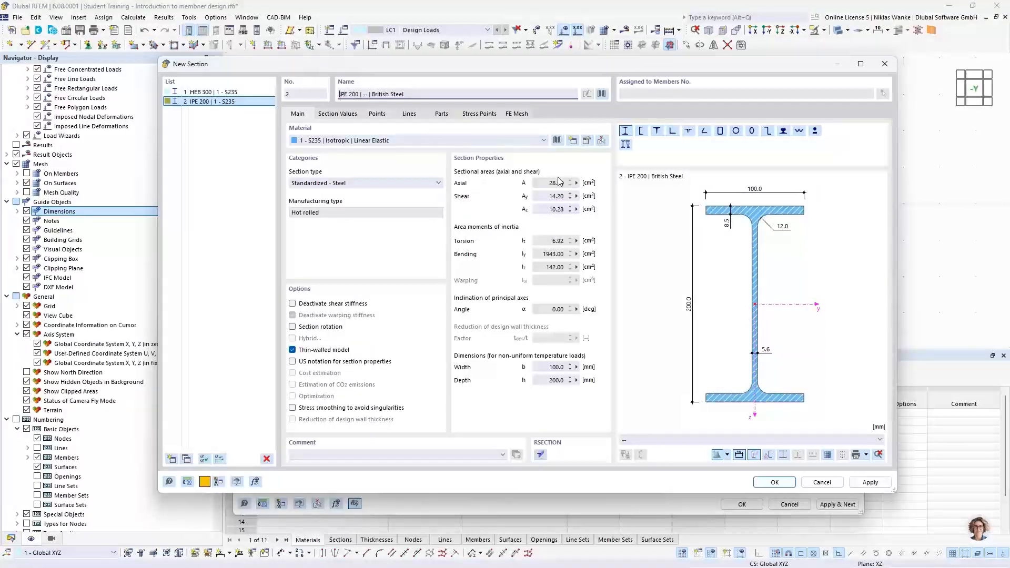
{"action": "left_click", "coordinate": [785, 484]}
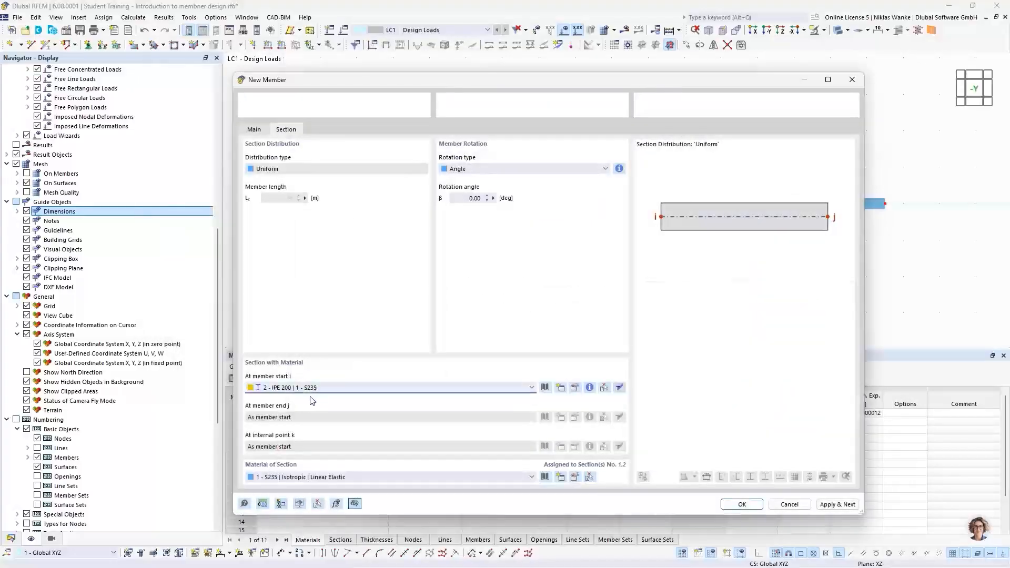
{"action": "left_click", "coordinate": [742, 504]}
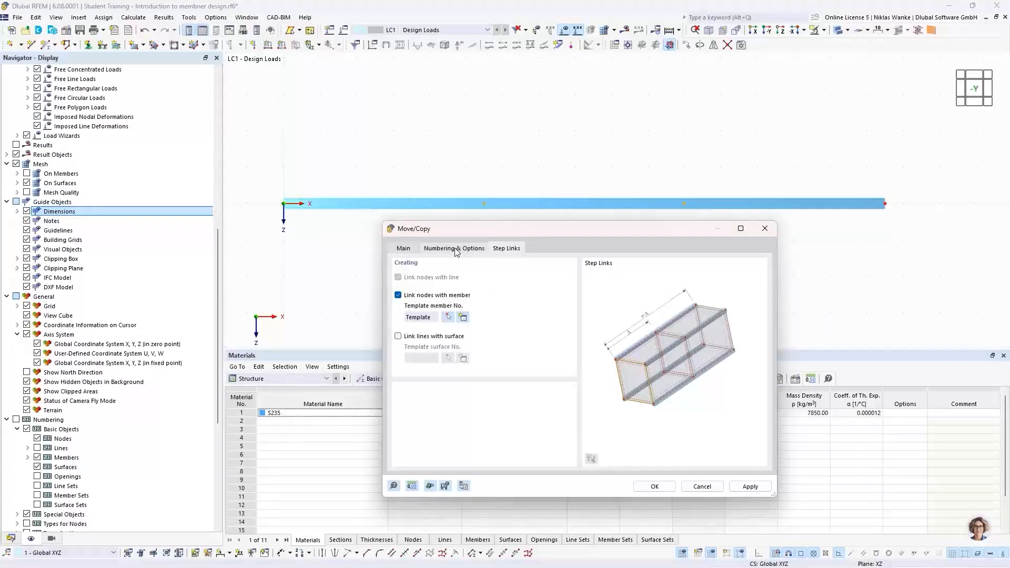
- Copy the two intermediate nodes by a displacement of X 0 and Z -1.4 m to create the linked posts
{"action": "left_click", "coordinate": [404, 249]}
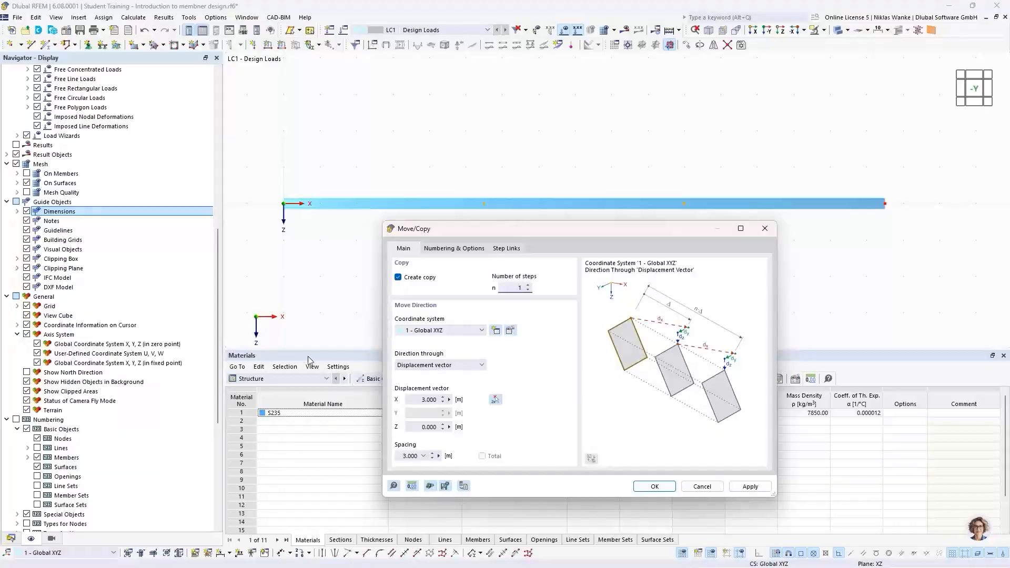
{"action": "double_click", "coordinate": [419, 399]}
{"action": "type", "text": "0"}
{"action": "key", "text": "Tab"}
{"action": "type", "text": "-"}
{"action": "left_click", "coordinate": [655, 486]}
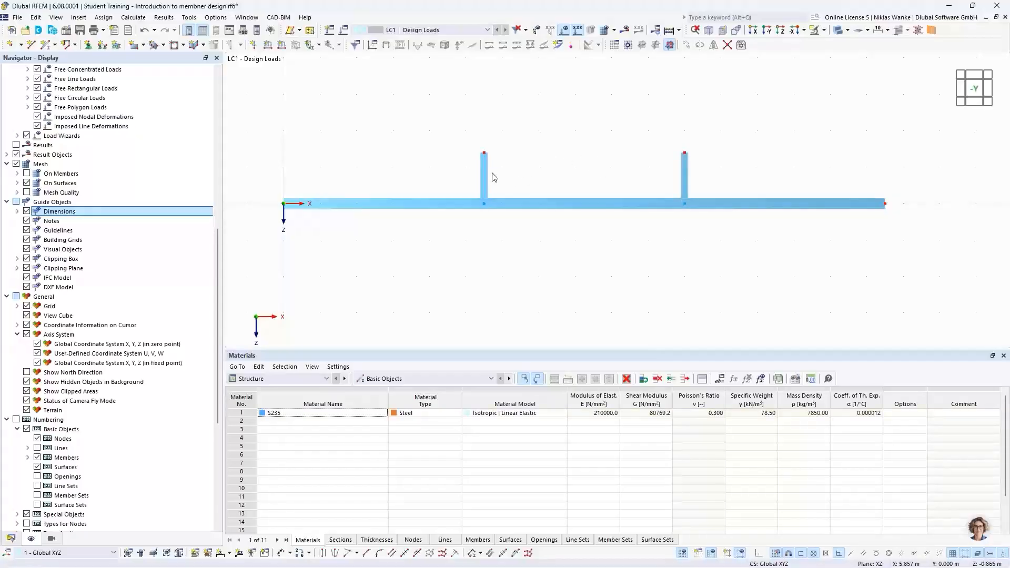
- Copy the beam's two end nodes by Z -2.3 m with step links switched off
{"action": "middle_click_drag", "start_coordinate": [577, 178], "coordinate": [594, 232]}
{"action": "scroll", "coordinate": [581, 227], "scroll_direction": "down", "scroll_amount": 2}
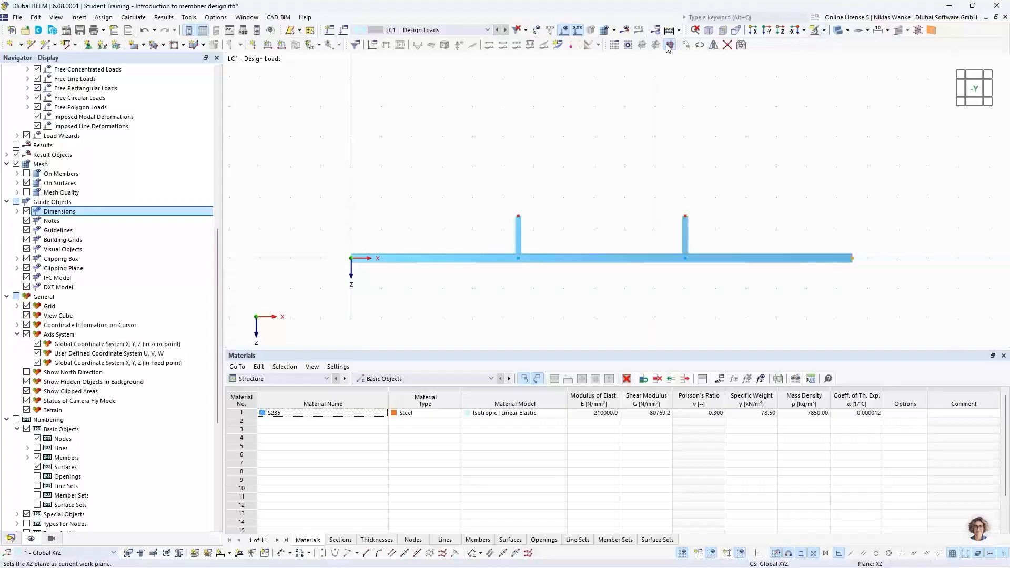
{"action": "left_click", "coordinate": [688, 46]}
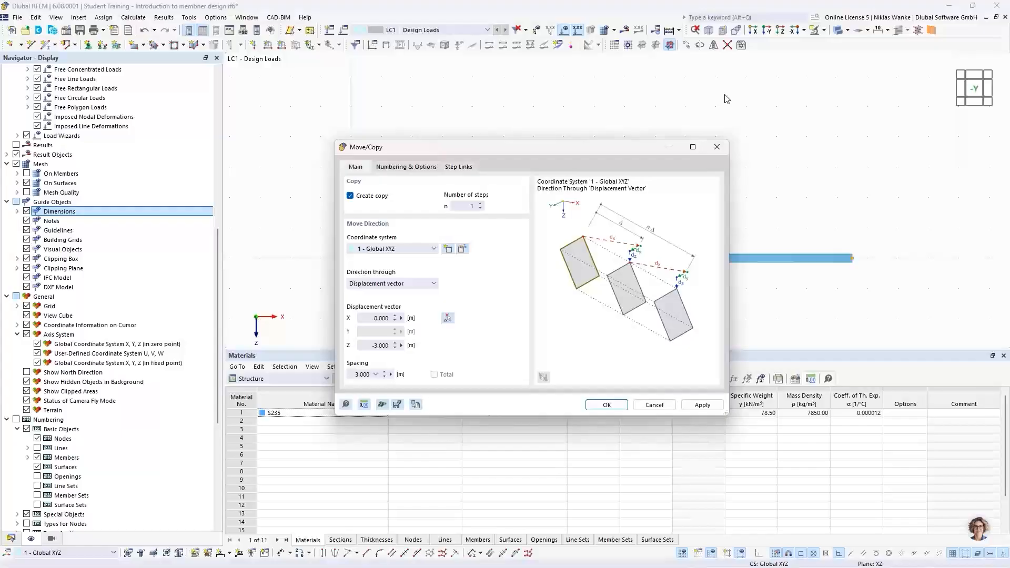
{"action": "left_click_drag", "start_coordinate": [551, 147], "coordinate": [574, 129]}
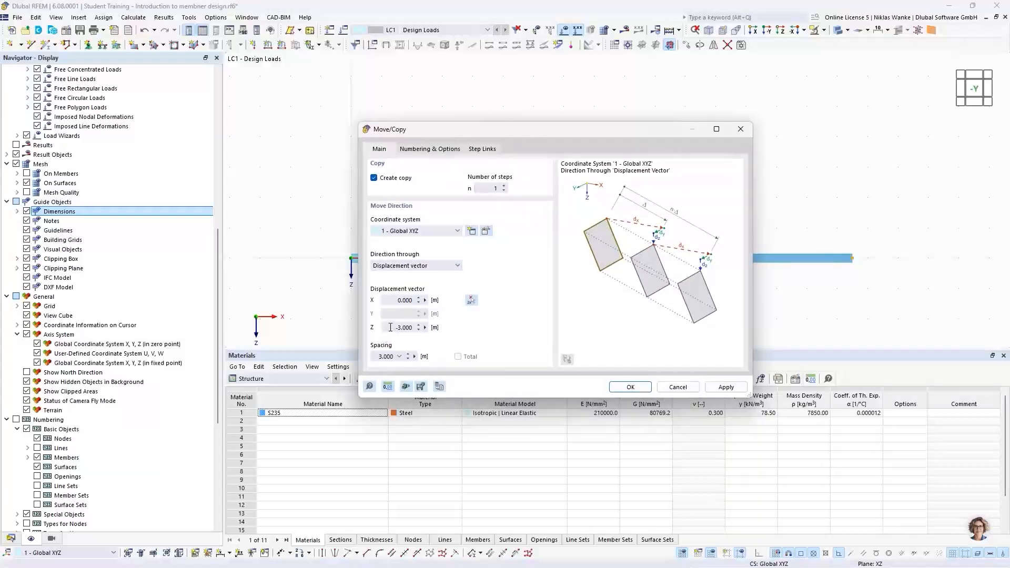
{"action": "left_click_drag", "start_coordinate": [390, 327], "coordinate": [420, 327]}
{"action": "type", "text": "2,3"}
{"action": "left_click", "coordinate": [441, 150]}
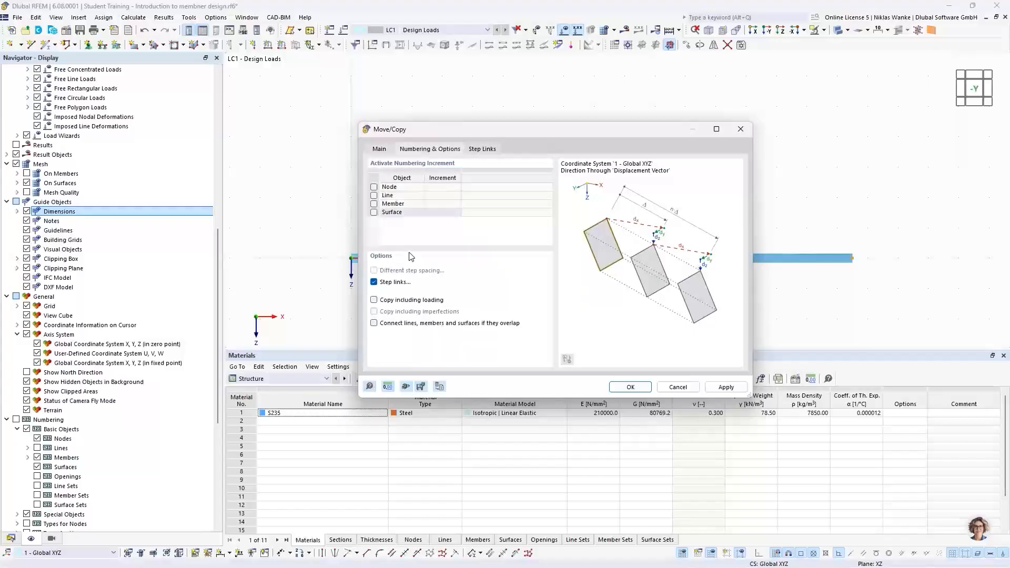
{"action": "left_click", "coordinate": [375, 283]}
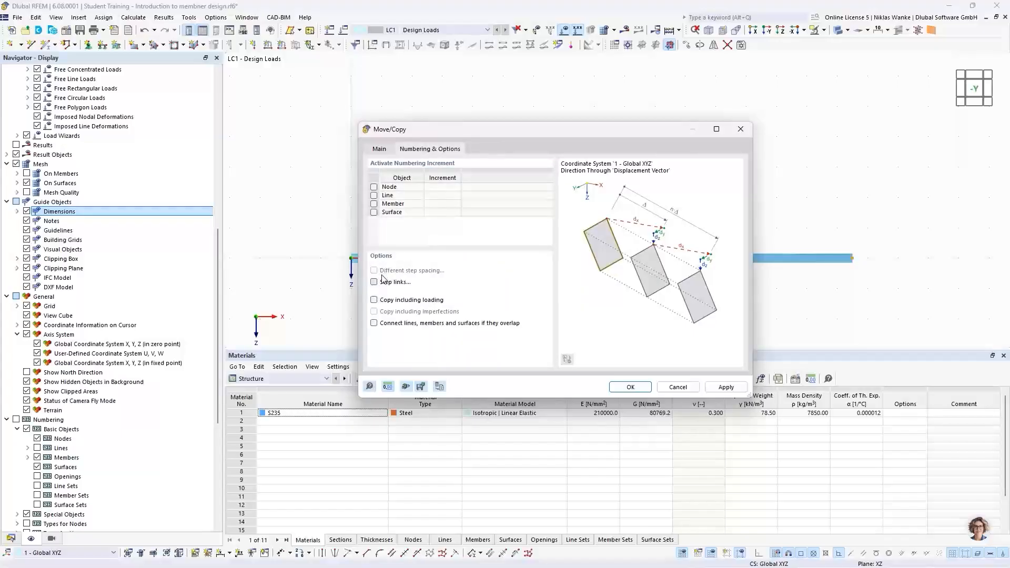
{"action": "left_click", "coordinate": [643, 388]}
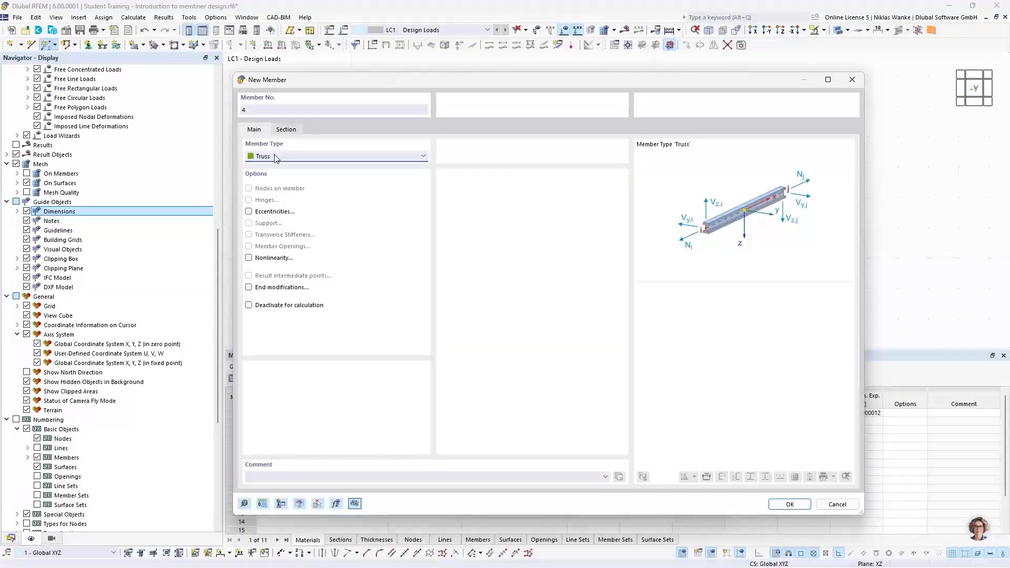
- Draw three IPE 200 Truss members joining the upper end nodes through the tops of both posts
{"action": "left_click", "coordinate": [287, 130]}
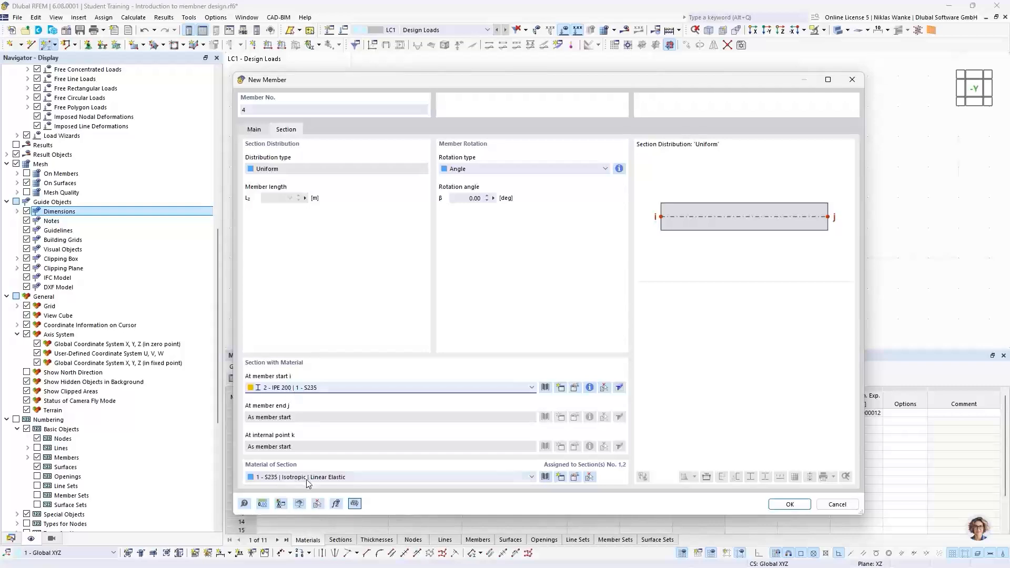
{"action": "left_click", "coordinate": [789, 505]}
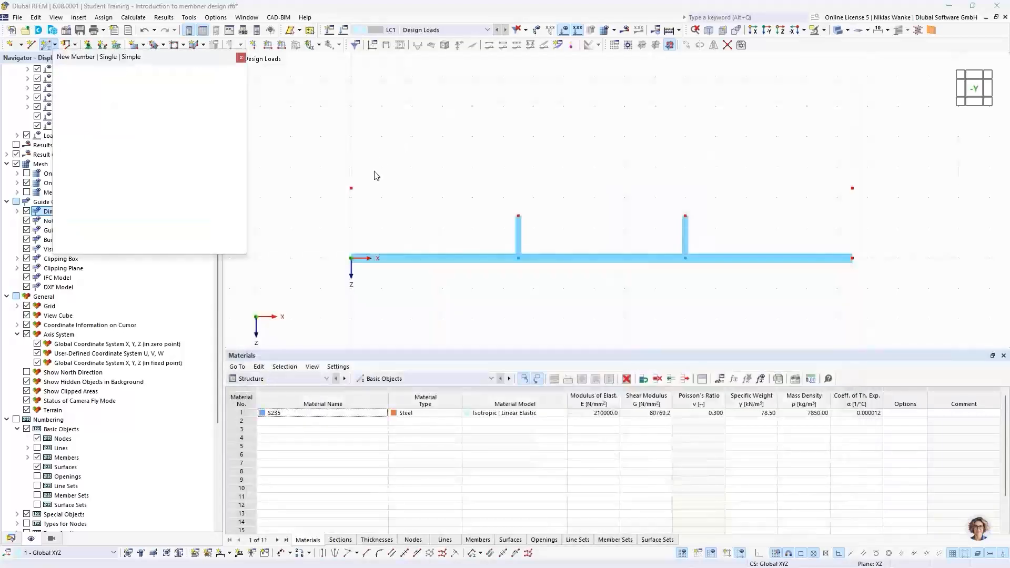
{"action": "left_click", "coordinate": [351, 188]}
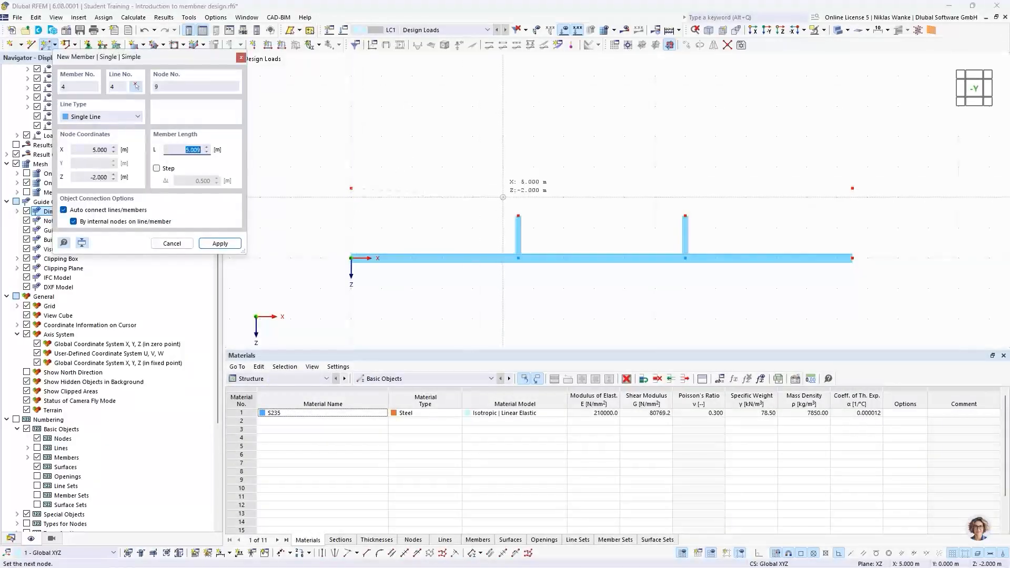
{"action": "left_click", "coordinate": [518, 216]}
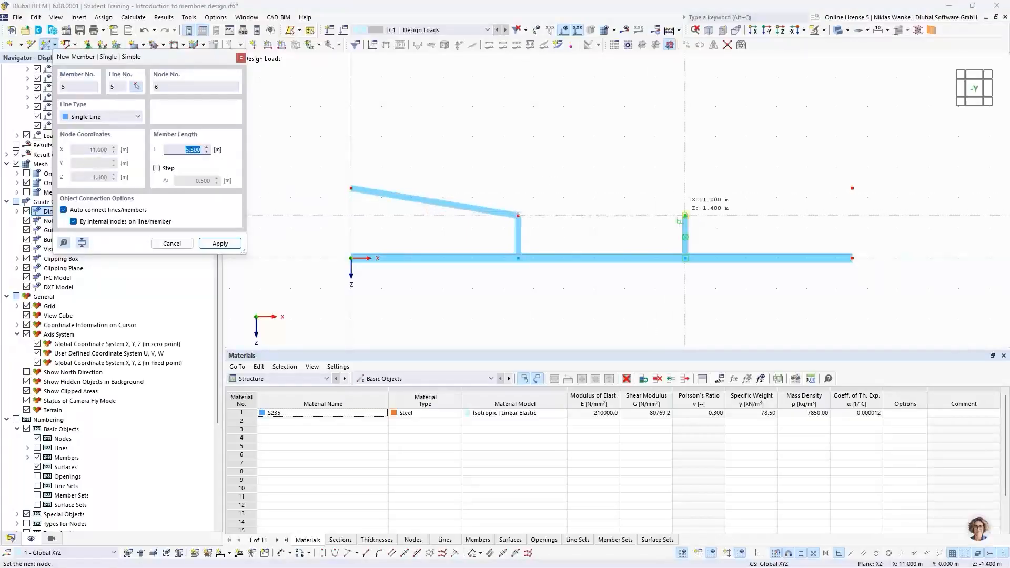
{"action": "left_click", "coordinate": [685, 213]}
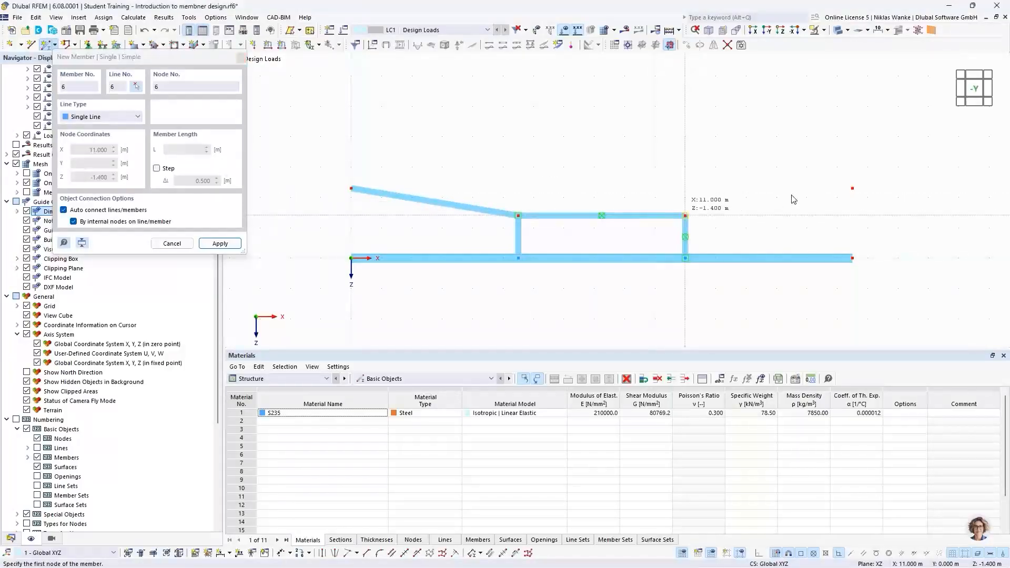
{"action": "left_click", "coordinate": [685, 215]}
{"action": "left_click", "coordinate": [852, 188]}
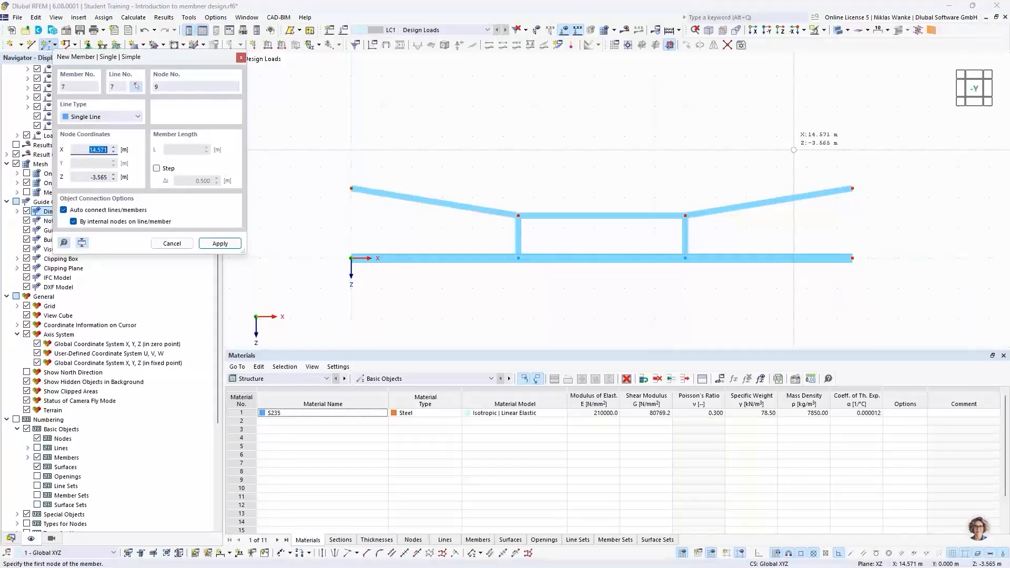
{"action": "key", "text": "Escape"}
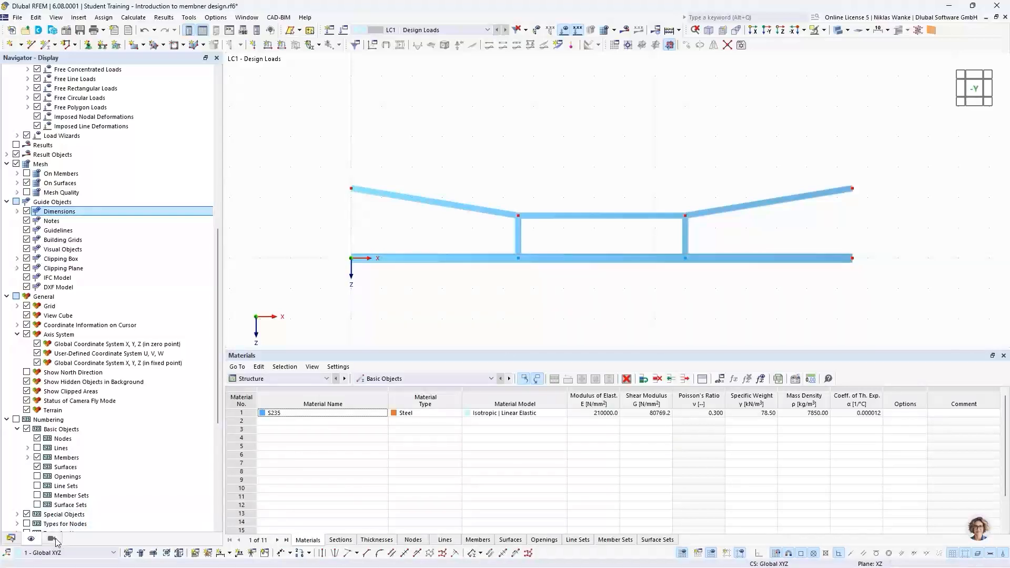
- Color the rendered objects by object property, with members distinguished by section
{"action": "scroll", "coordinate": [58, 497], "scroll_direction": "down", "scroll_amount": 6}
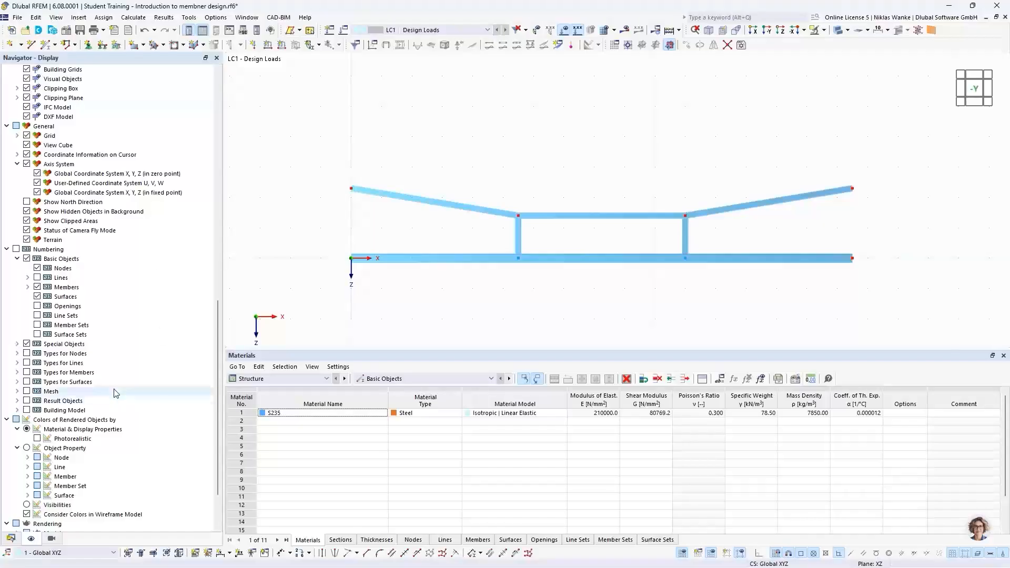
{"action": "scroll", "coordinate": [82, 413], "scroll_direction": "down", "scroll_amount": 3}
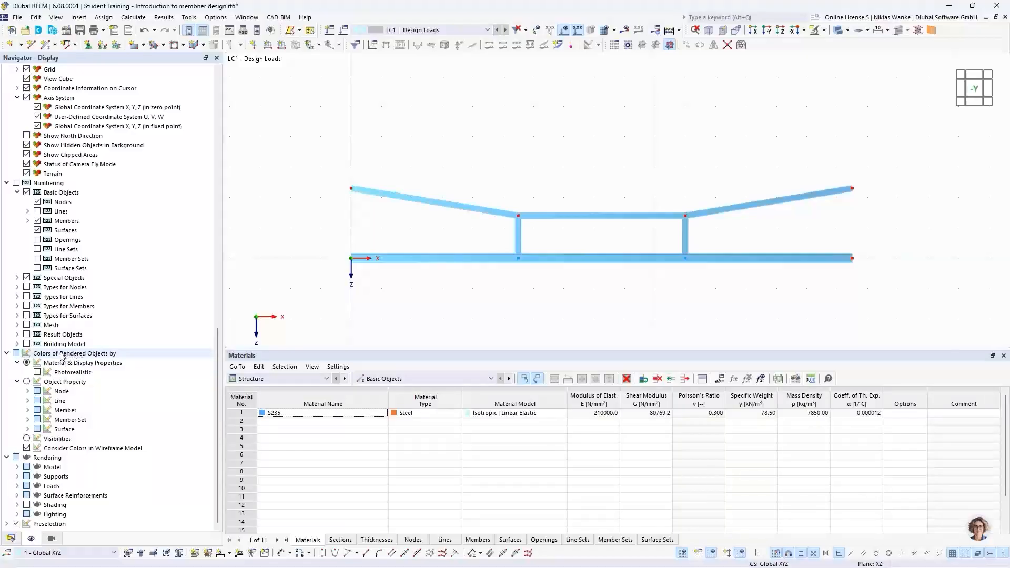
{"action": "left_click", "coordinate": [26, 362]}
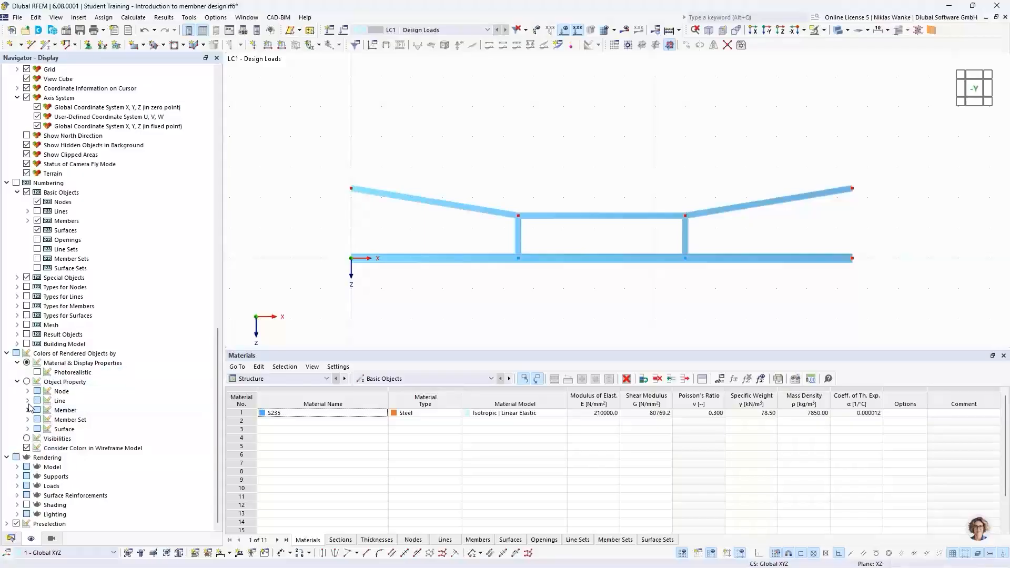
{"action": "left_click", "coordinate": [26, 381]}
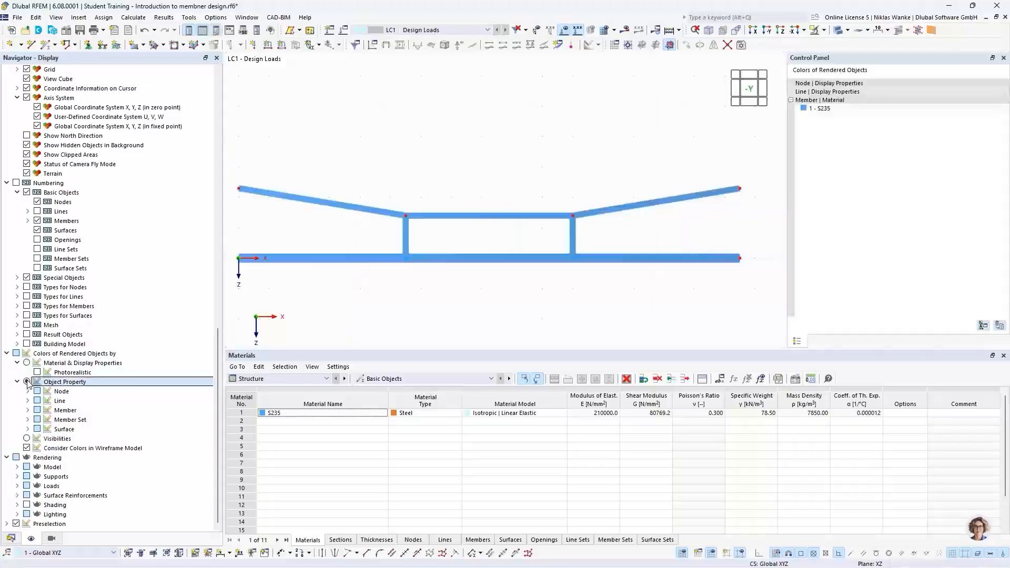
{"action": "left_click", "coordinate": [28, 410]}
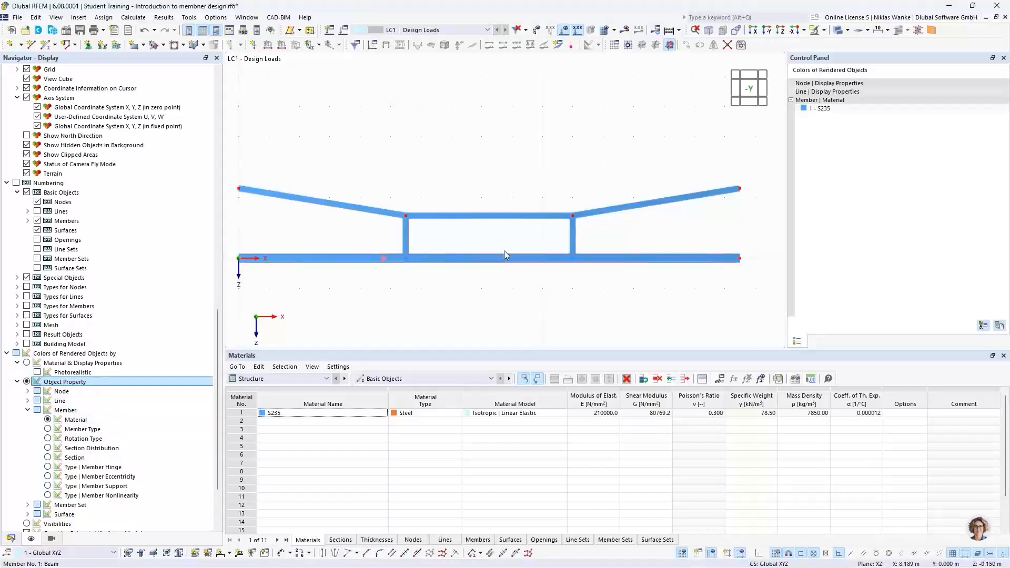
{"action": "scroll", "coordinate": [490, 203], "scroll_direction": "down", "scroll_amount": 1}
{"action": "middle_click_drag", "start_coordinate": [489, 203], "coordinate": [510, 212]}
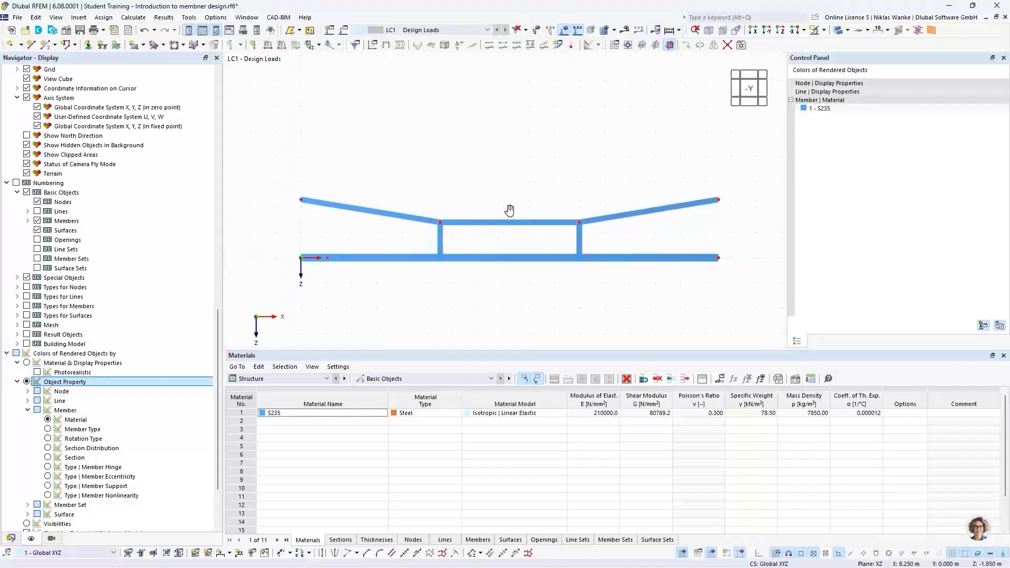
{"action": "left_click", "coordinate": [48, 457]}
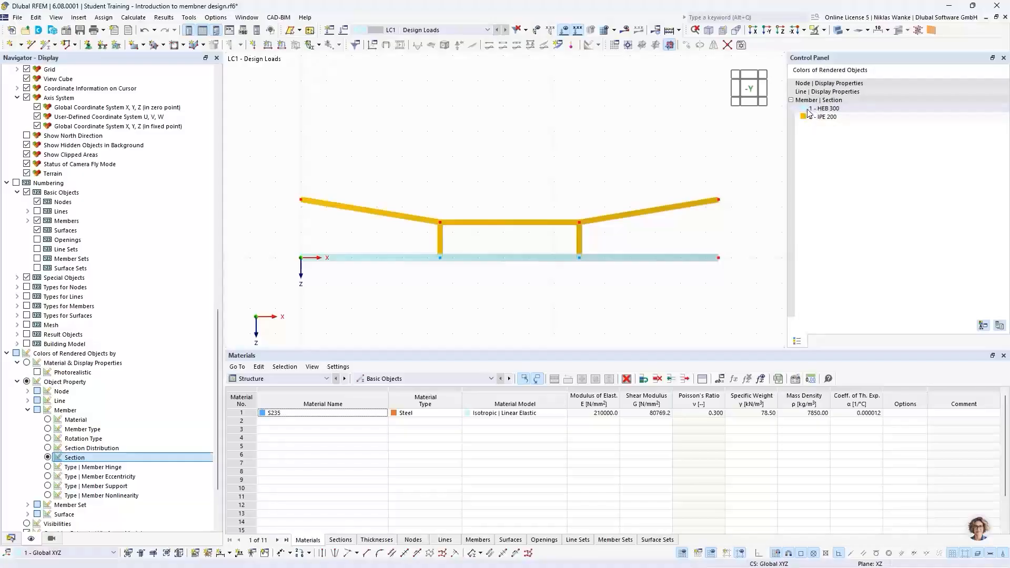
{"action": "left_click", "coordinate": [854, 112]}
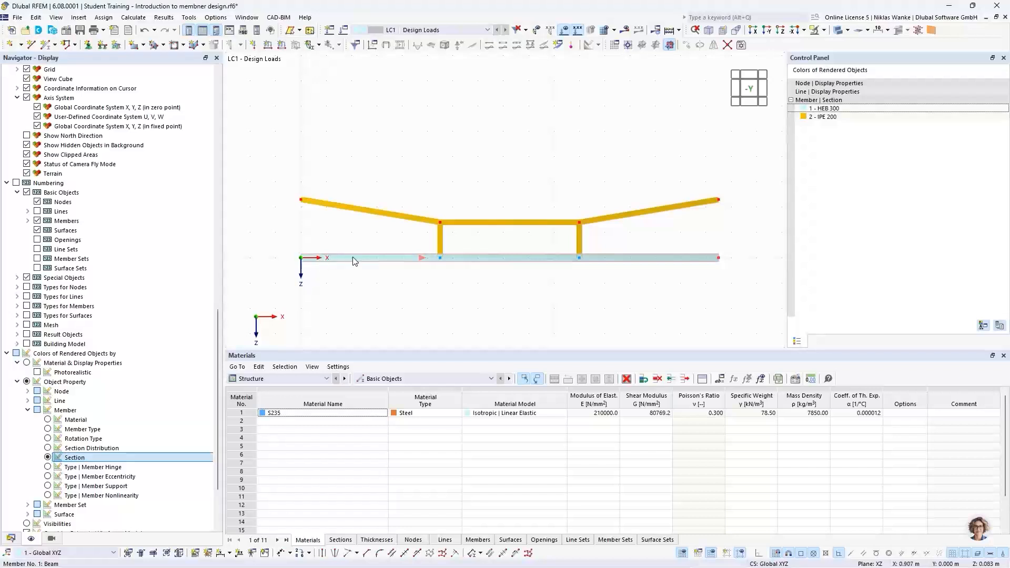
{"action": "left_click", "coordinate": [829, 119]}
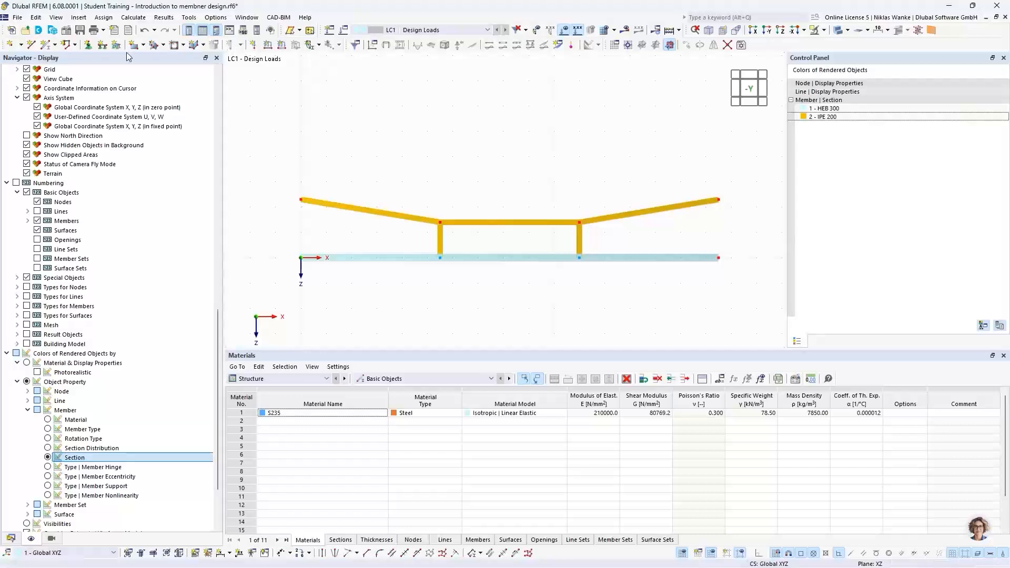
- Assign the existing Gelenkig nodal support to both outer end nodes of the upper truss members
{"action": "left_click", "coordinate": [88, 45]}
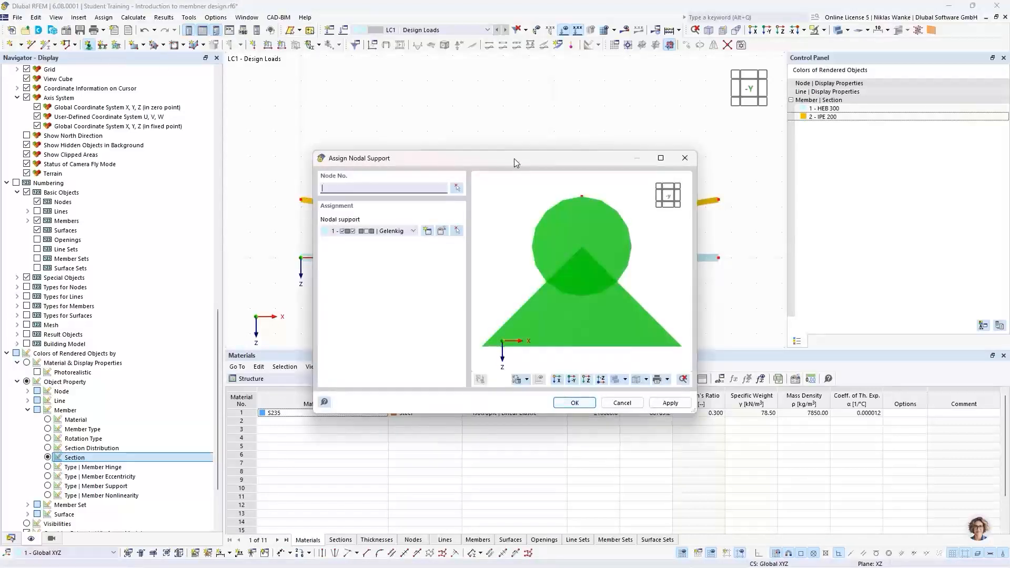
{"action": "left_click_drag", "start_coordinate": [513, 159], "coordinate": [532, 147]}
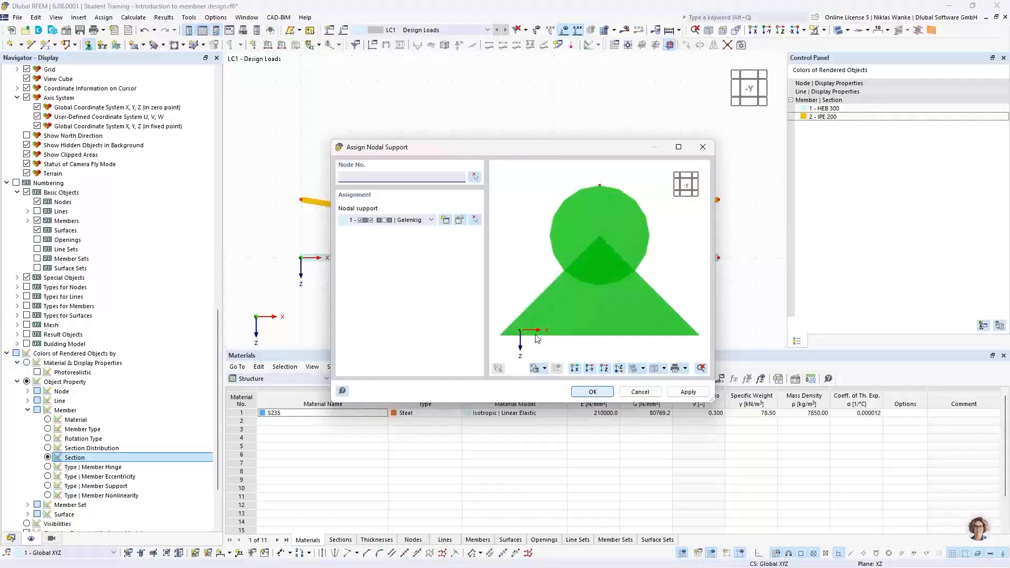
{"action": "left_click", "coordinate": [595, 394]}
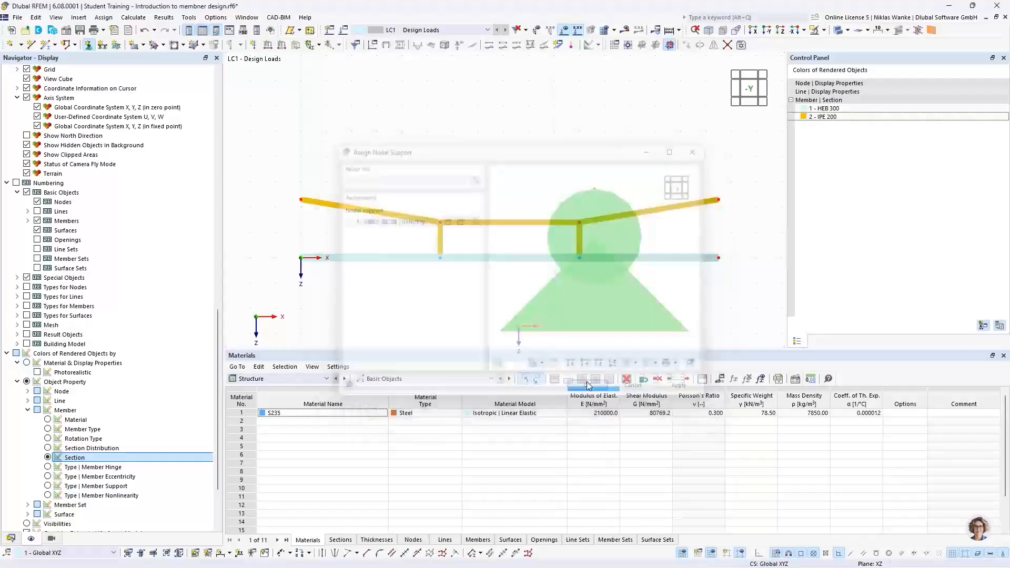
{"action": "left_click", "coordinate": [300, 200]}
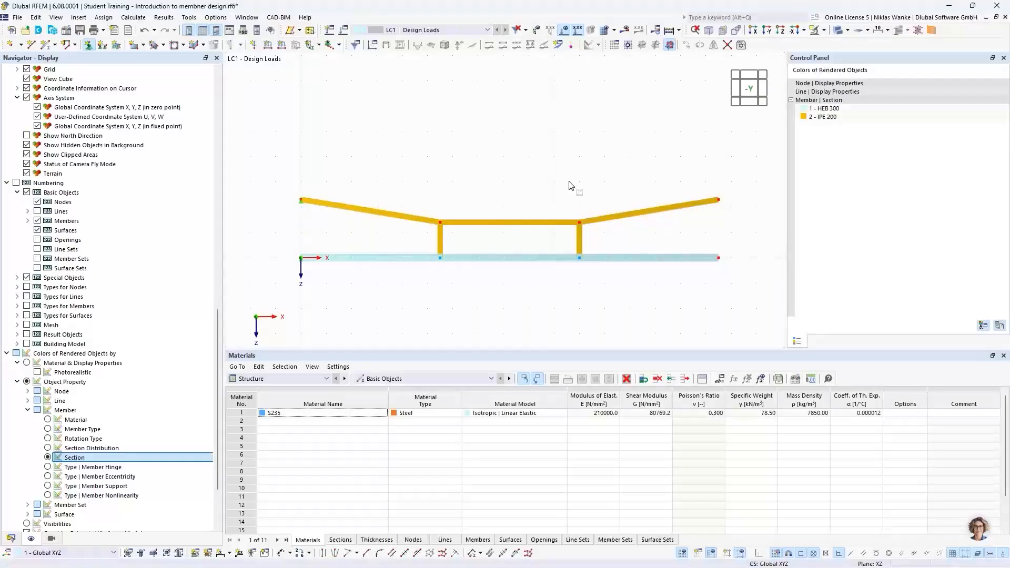
{"action": "left_click", "coordinate": [719, 200]}
- Enlarge the display size of the nodal support symbols
{"action": "right_click", "coordinate": [720, 205]}
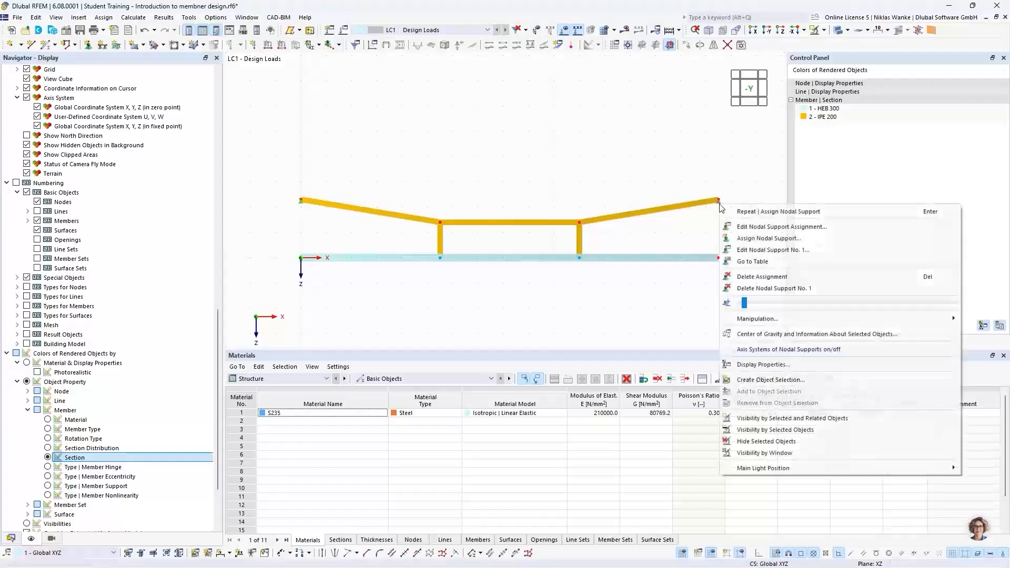
{"action": "left_click_drag", "start_coordinate": [747, 303], "coordinate": [827, 304]}
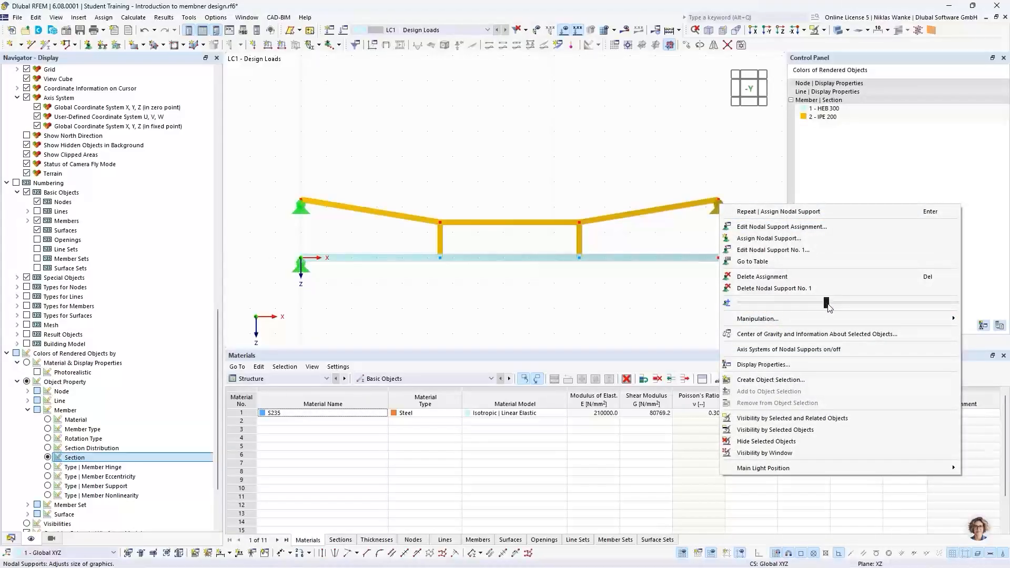
{"action": "left_click", "coordinate": [684, 136]}
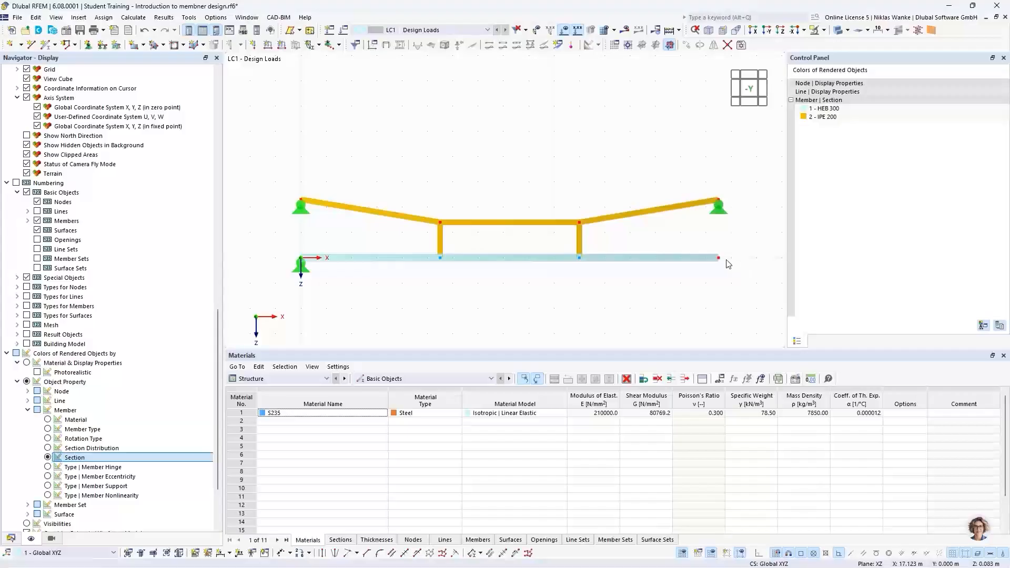
- Create a nodal support with uX released and uZ fixed, and assign it to the beam's right end node
{"action": "left_click", "coordinate": [88, 45]}
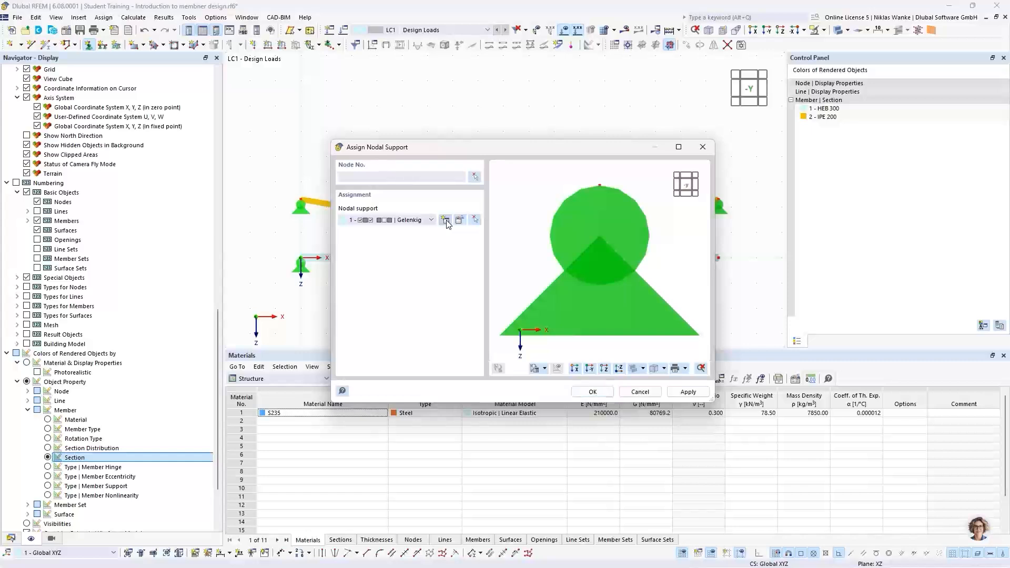
{"action": "left_click", "coordinate": [445, 220]}
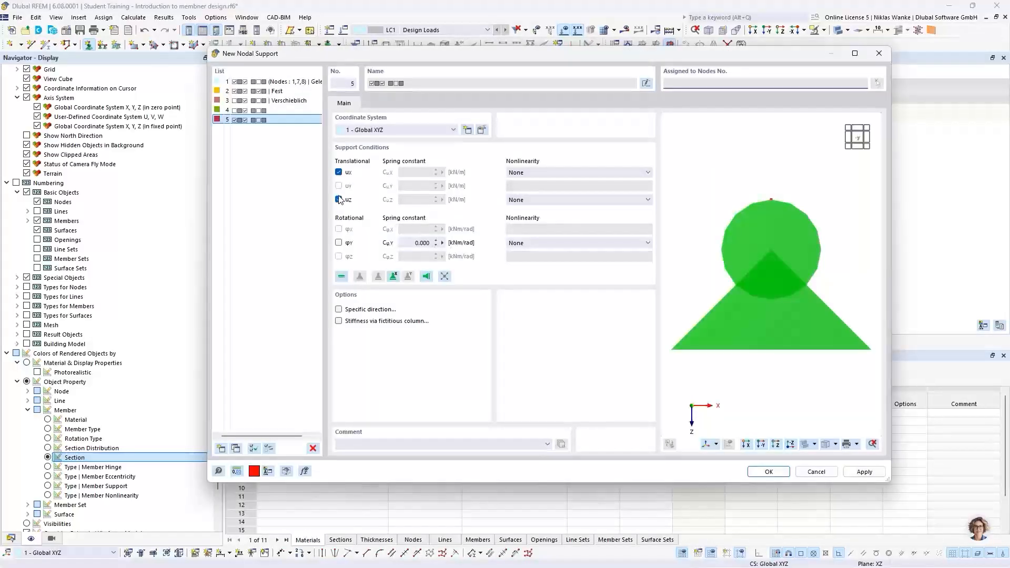
{"action": "left_click", "coordinate": [339, 200]}
{"action": "left_click", "coordinate": [339, 173]}
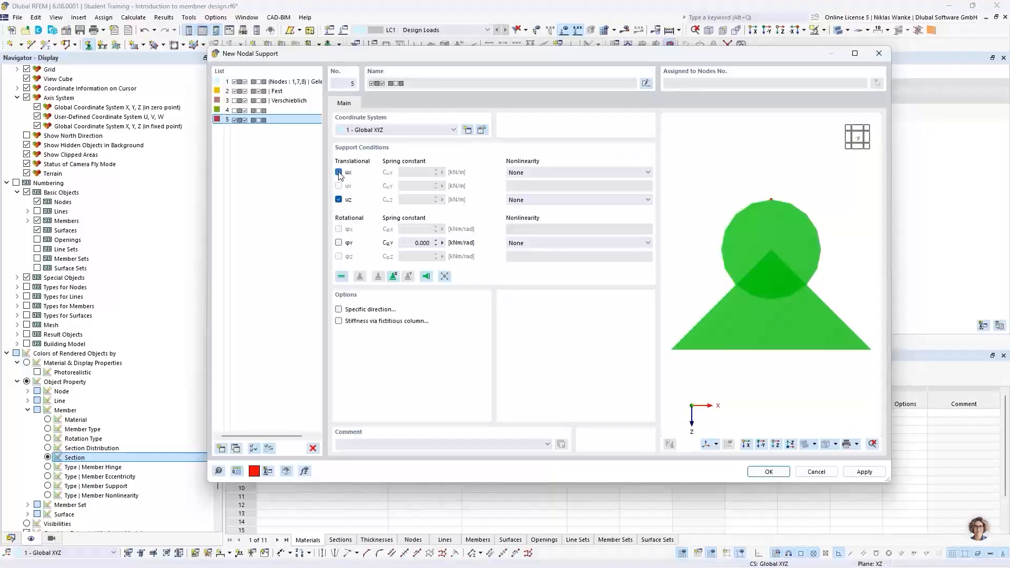
{"action": "left_click", "coordinate": [339, 173]}
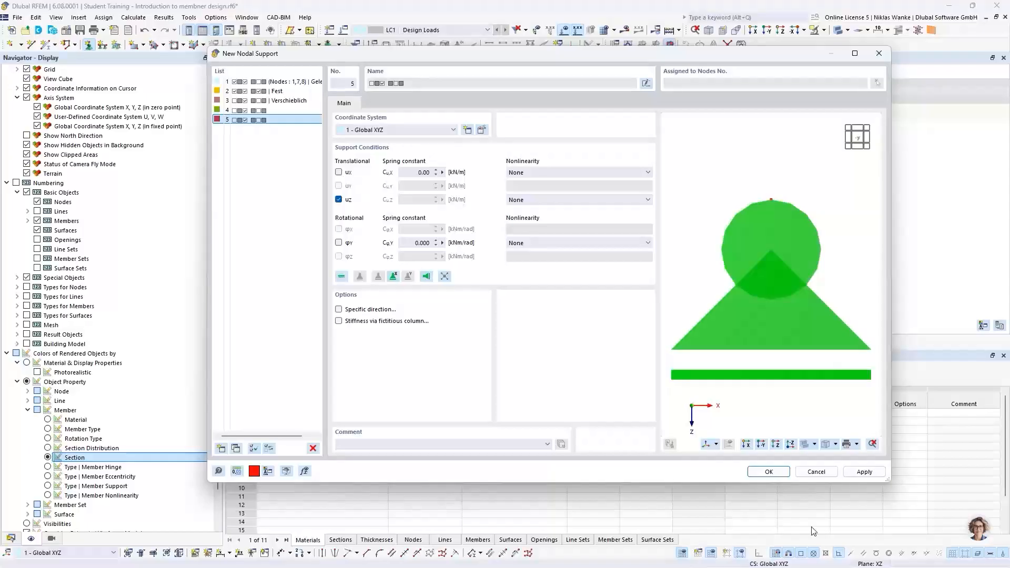
{"action": "left_click", "coordinate": [771, 470]}
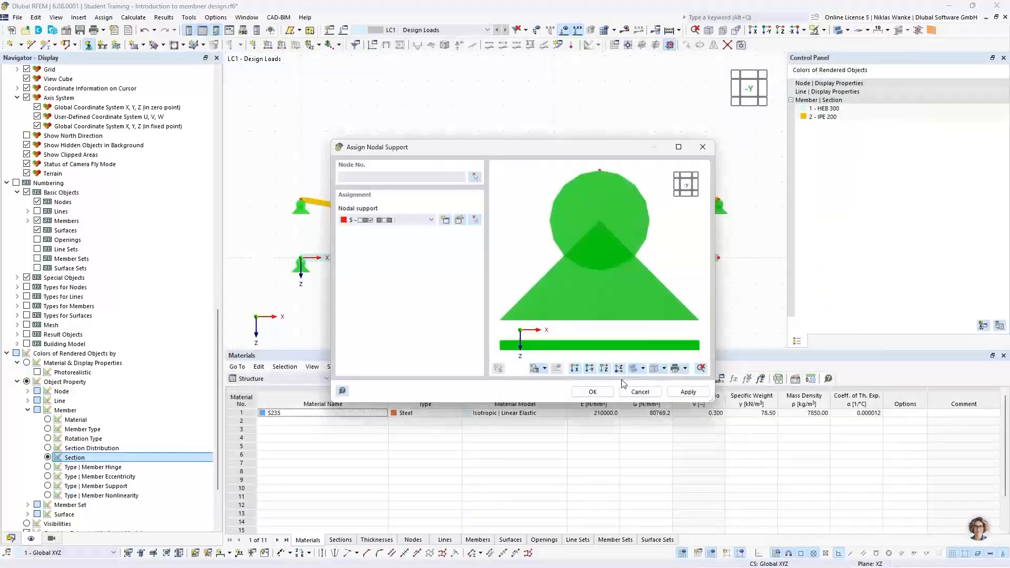
{"action": "left_click", "coordinate": [593, 393]}
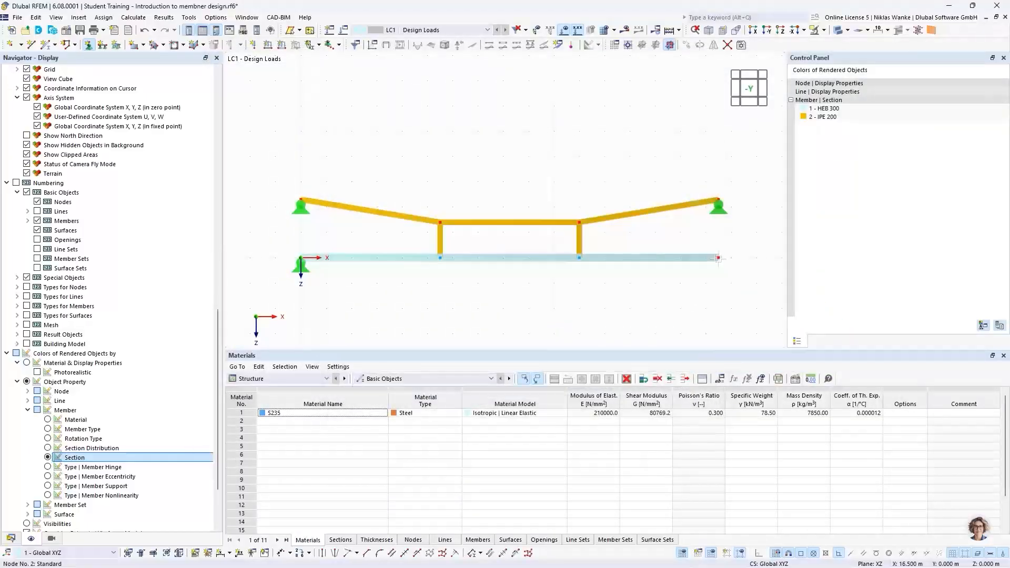
{"action": "left_click", "coordinate": [719, 257]}
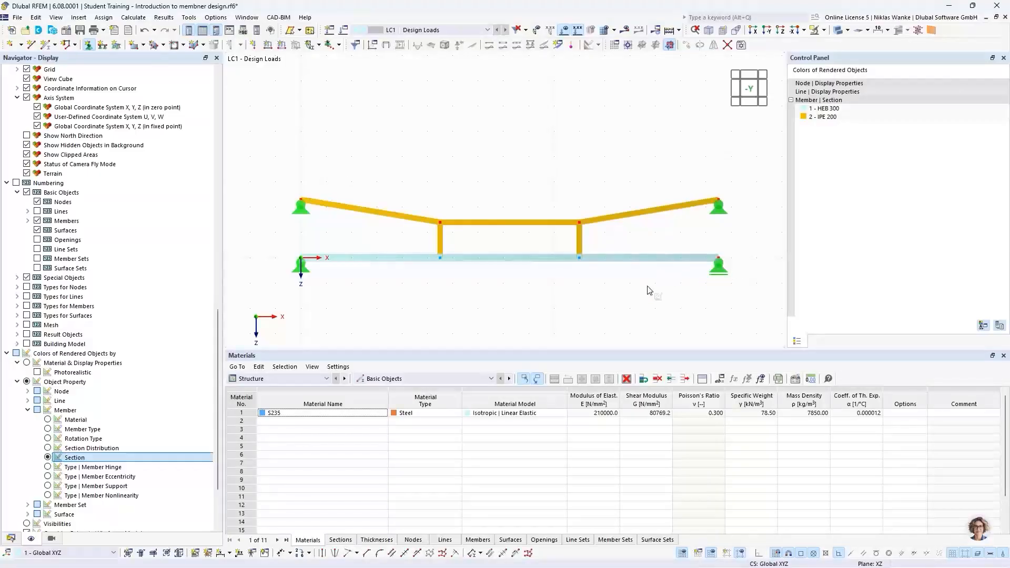
- Start a new member load in LC1 - Design Loads and review the load types, keeping Force
{"action": "scroll", "coordinate": [636, 290], "scroll_direction": "down", "scroll_amount": 1}
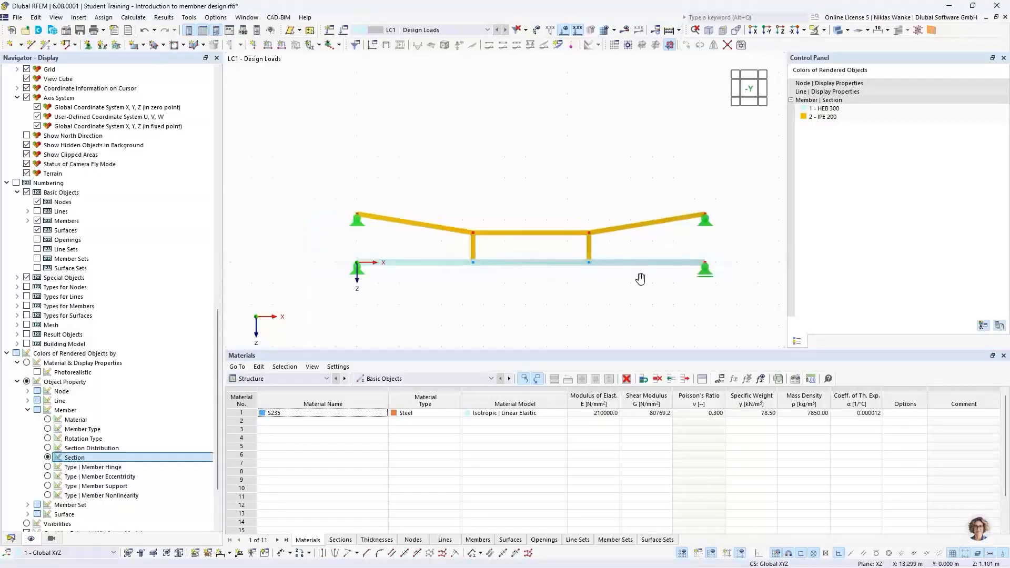
{"action": "middle_click_drag", "start_coordinate": [641, 280], "coordinate": [624, 259]}
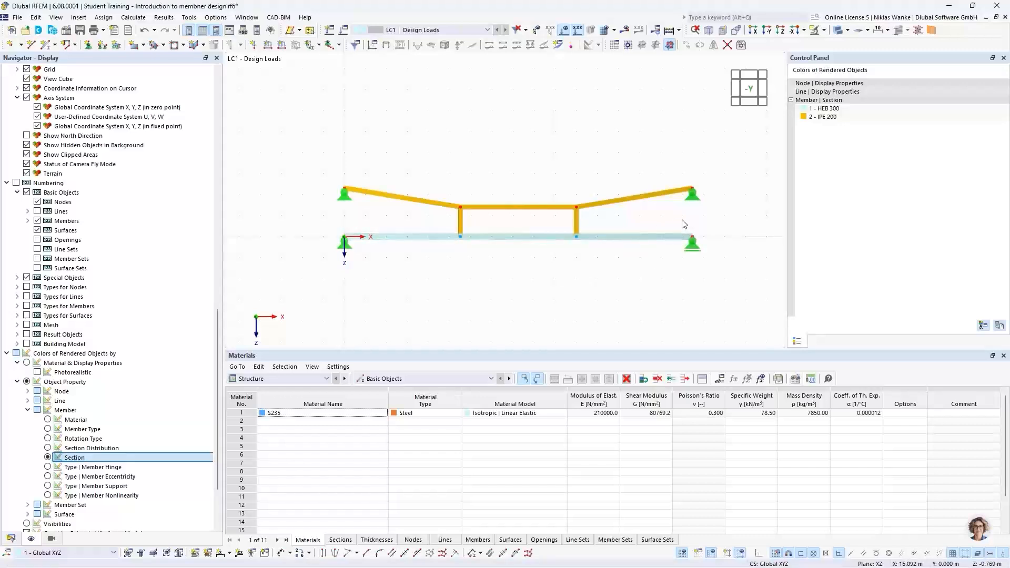
{"action": "left_click", "coordinate": [282, 46]}
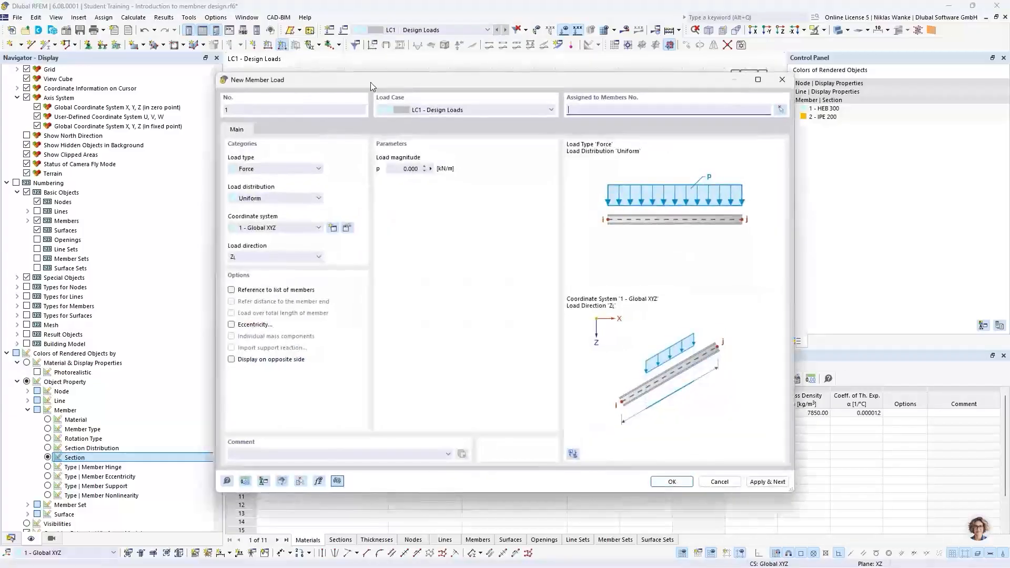
{"action": "left_click_drag", "start_coordinate": [421, 88], "coordinate": [460, 84]}
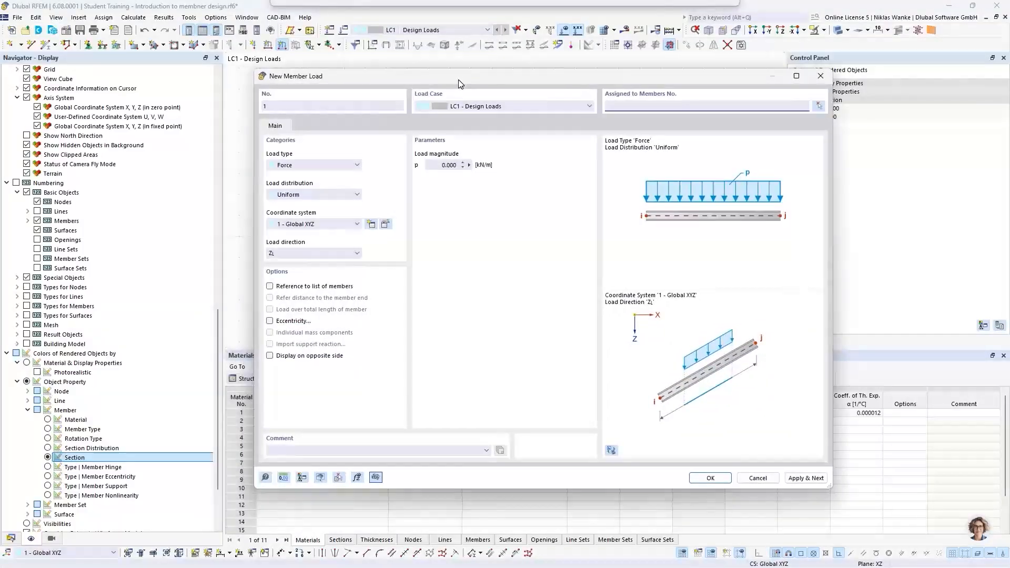
{"action": "left_click", "coordinate": [298, 167]}
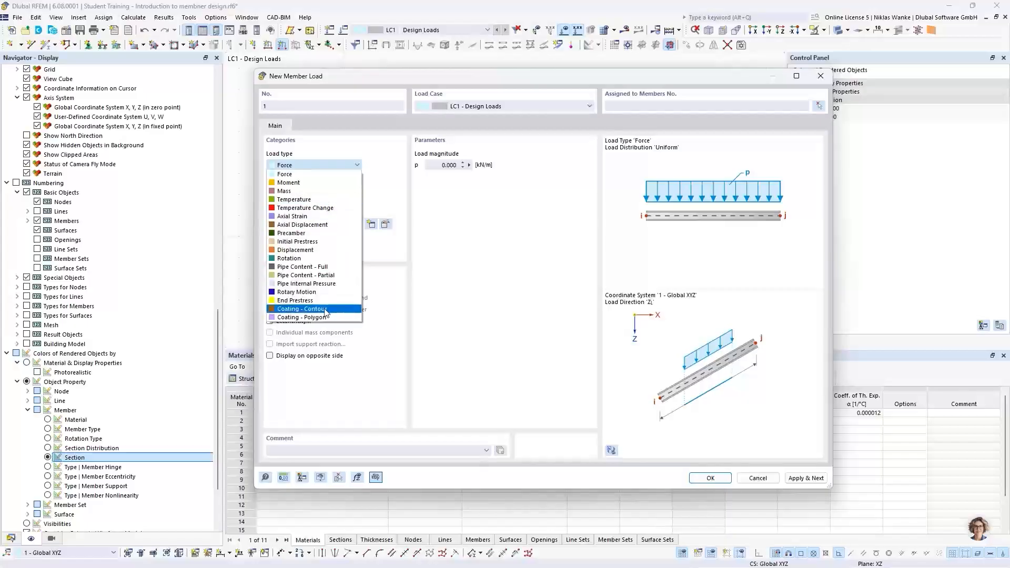
{"action": "left_click", "coordinate": [370, 155]}
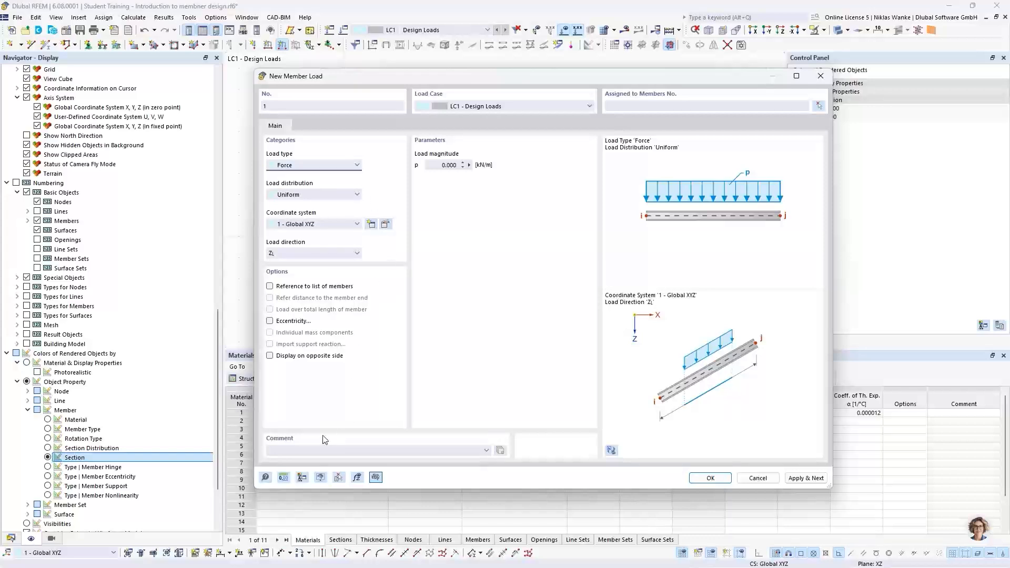
- Open the online manual page for member loads and examine the load type descriptions
{"action": "left_click", "coordinate": [265, 477]}
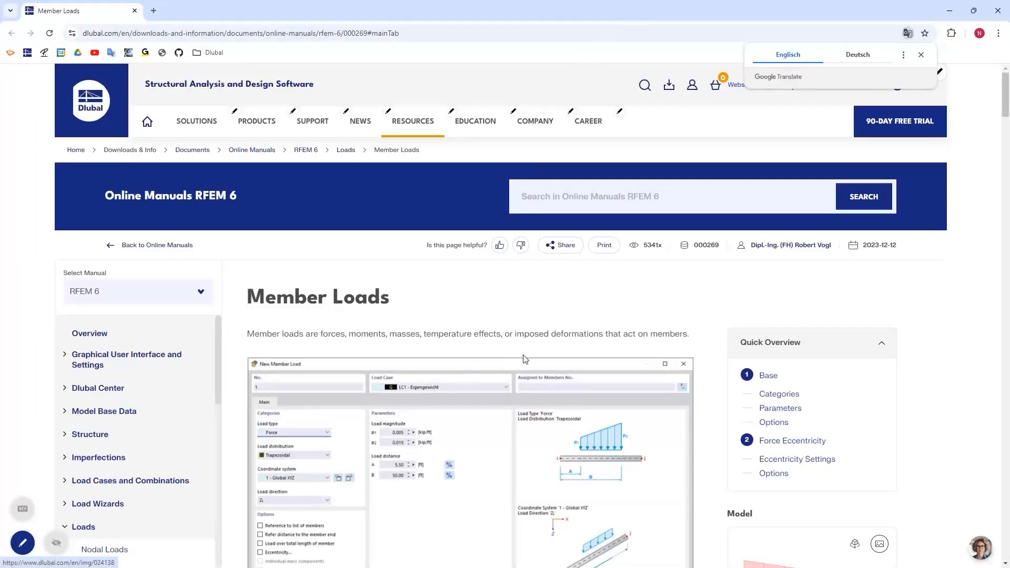
{"action": "scroll", "coordinate": [521, 358], "scroll_direction": "down", "scroll_amount": 1}
{"action": "scroll", "coordinate": [521, 357], "scroll_direction": "down", "scroll_amount": 4}
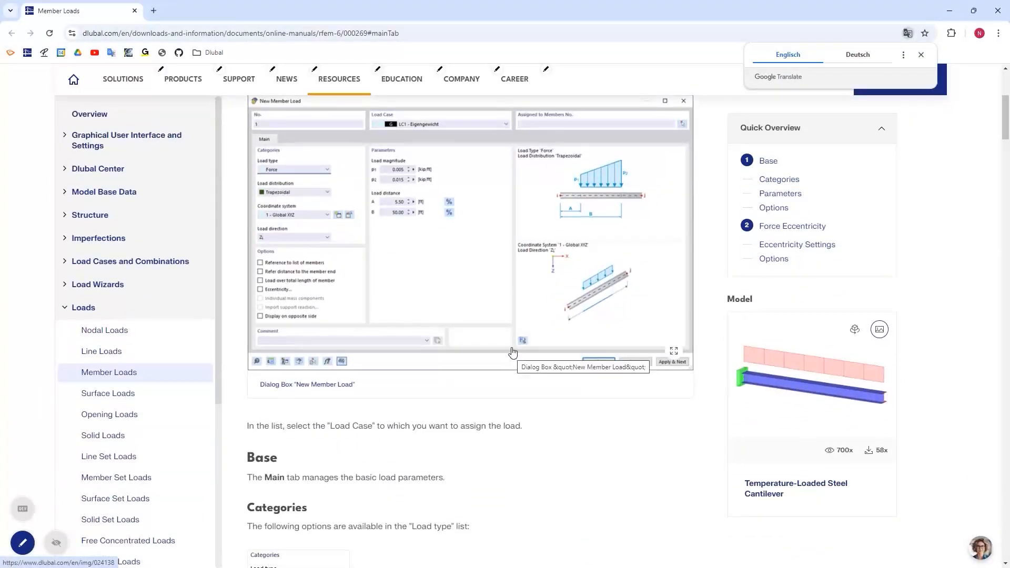
{"action": "scroll", "coordinate": [513, 353], "scroll_direction": "down", "scroll_amount": 8}
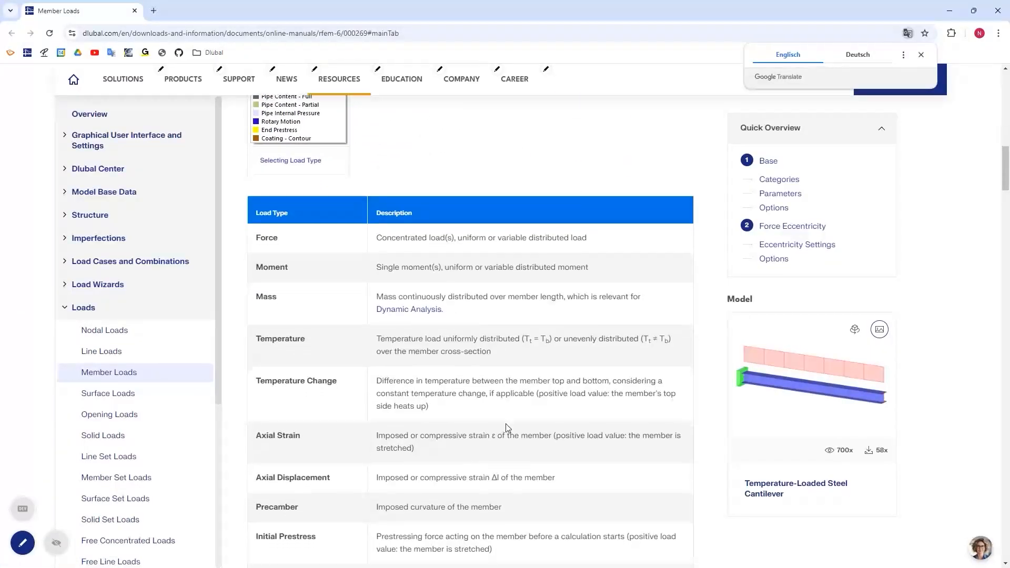
{"action": "scroll", "coordinate": [506, 425], "scroll_direction": "down", "scroll_amount": 4}
{"action": "scroll", "coordinate": [508, 425], "scroll_direction": "down", "scroll_amount": 2}
{"action": "scroll", "coordinate": [505, 413], "scroll_direction": "down", "scroll_amount": 1}
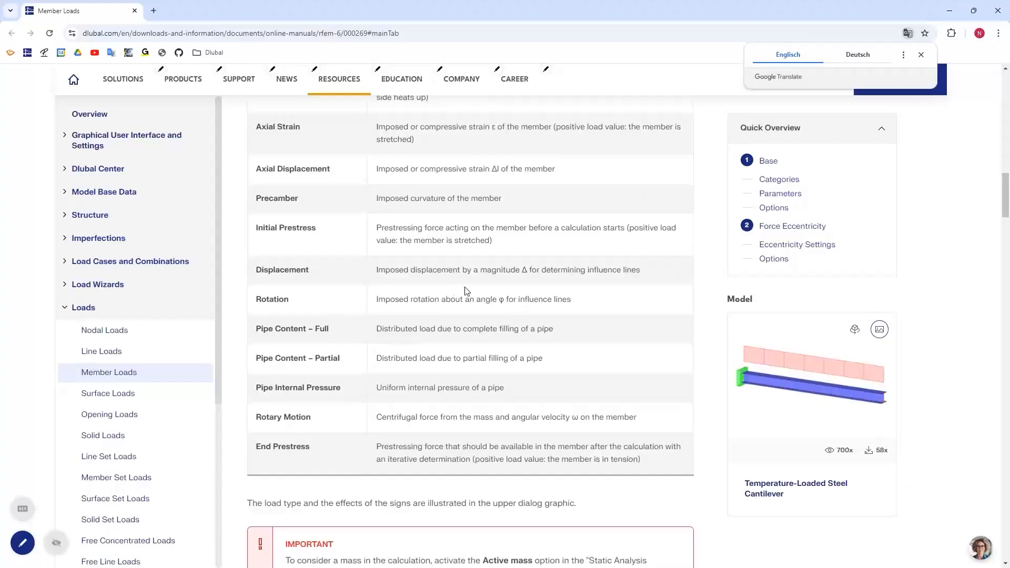
{"action": "scroll", "coordinate": [480, 289], "scroll_direction": "up", "scroll_amount": 20}
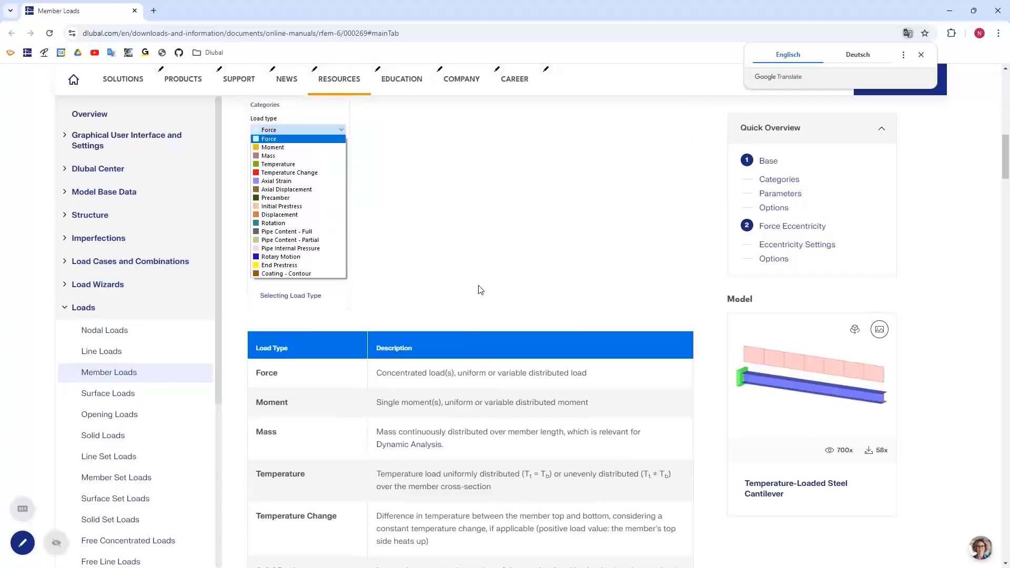
{"action": "scroll", "coordinate": [480, 289], "scroll_direction": "up", "scroll_amount": 3}
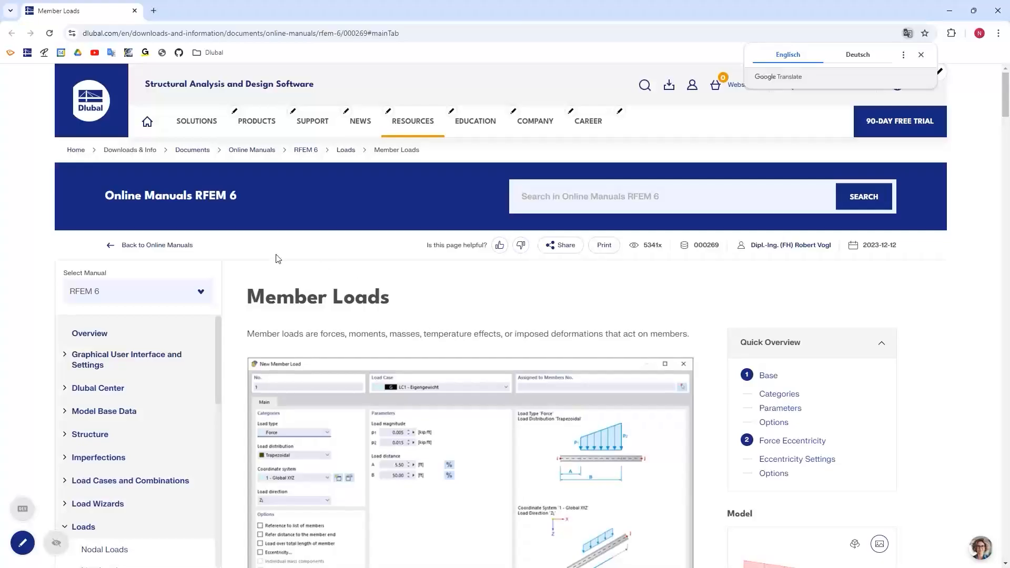
- Close the manual page and review the load direction options of the new member load, keeping ZL
{"action": "left_click", "coordinate": [998, 14]}
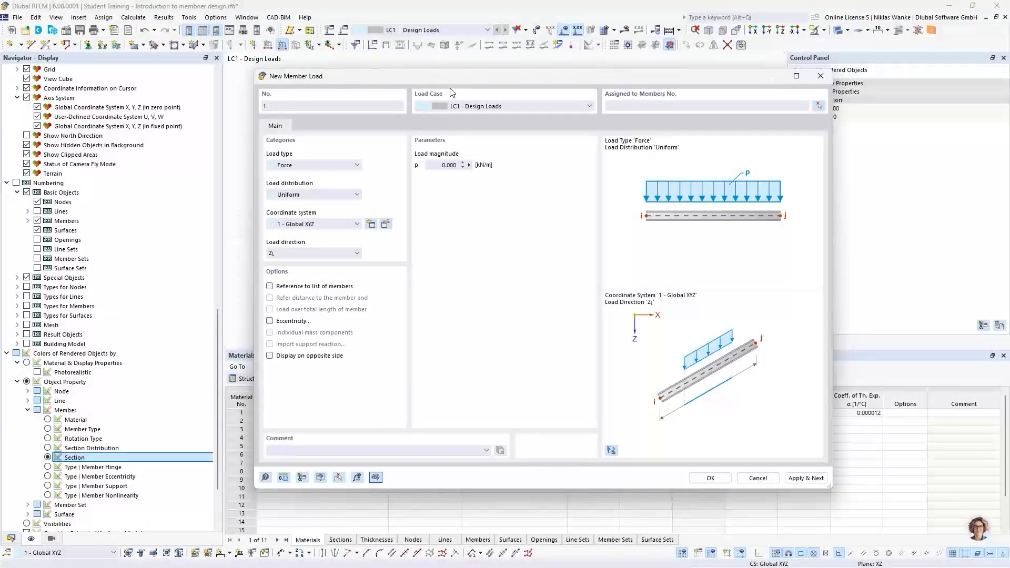
{"action": "left_click_drag", "start_coordinate": [437, 77], "coordinate": [518, 77]}
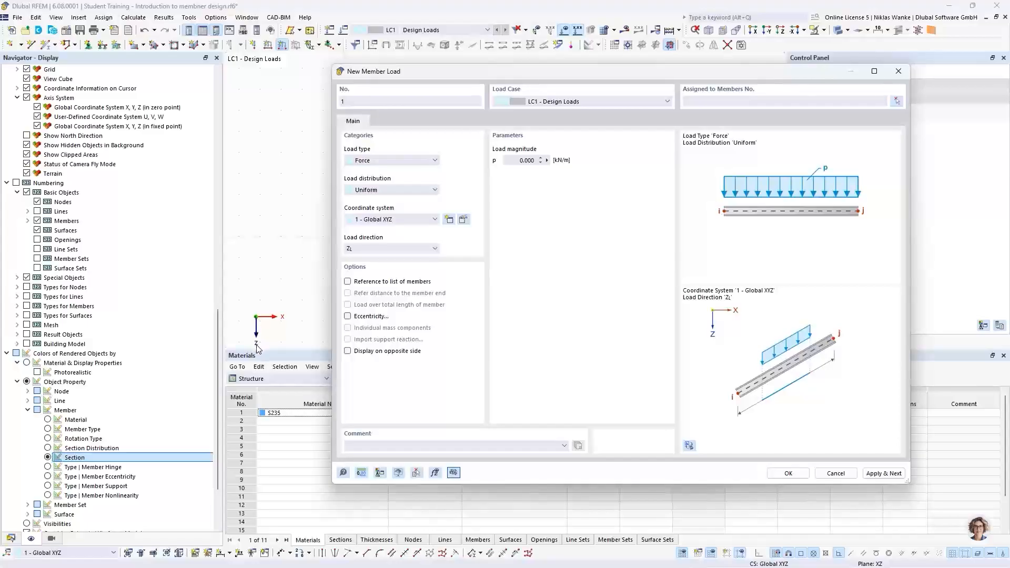
{"action": "left_click", "coordinate": [397, 249]}
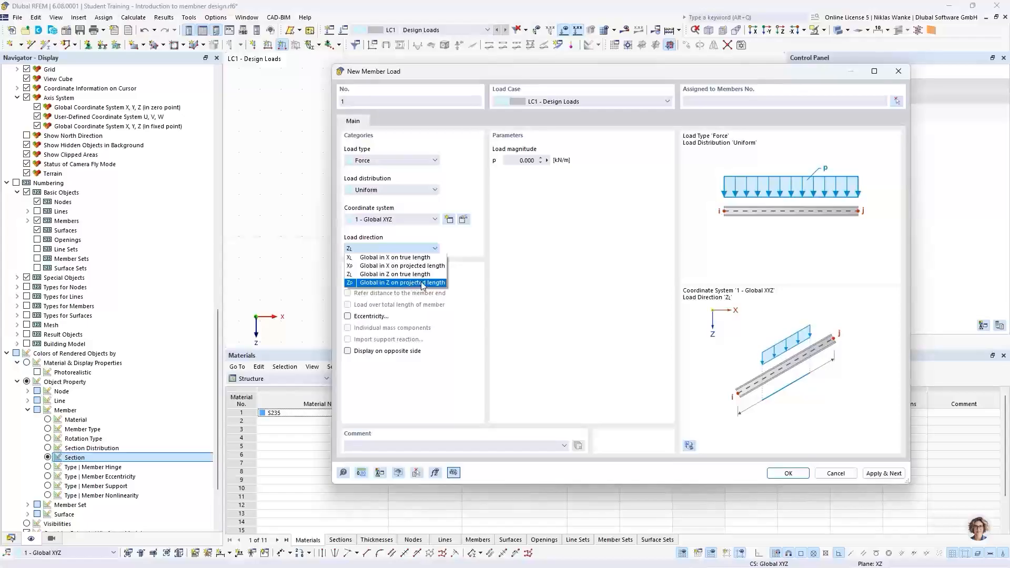
{"action": "left_click_drag", "start_coordinate": [614, 74], "coordinate": [521, 277]}
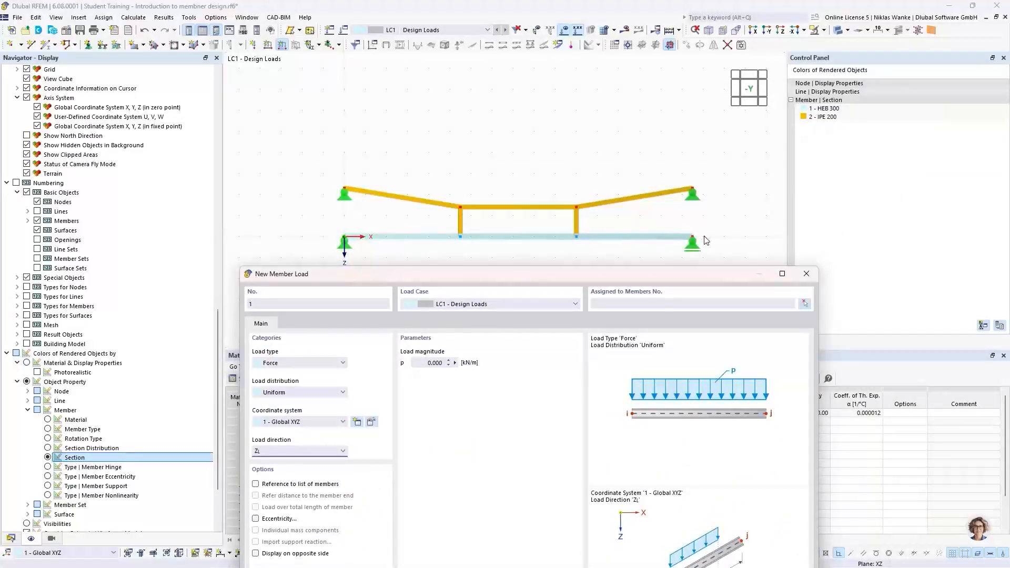
{"action": "left_click_drag", "start_coordinate": [427, 275], "coordinate": [428, 97]}
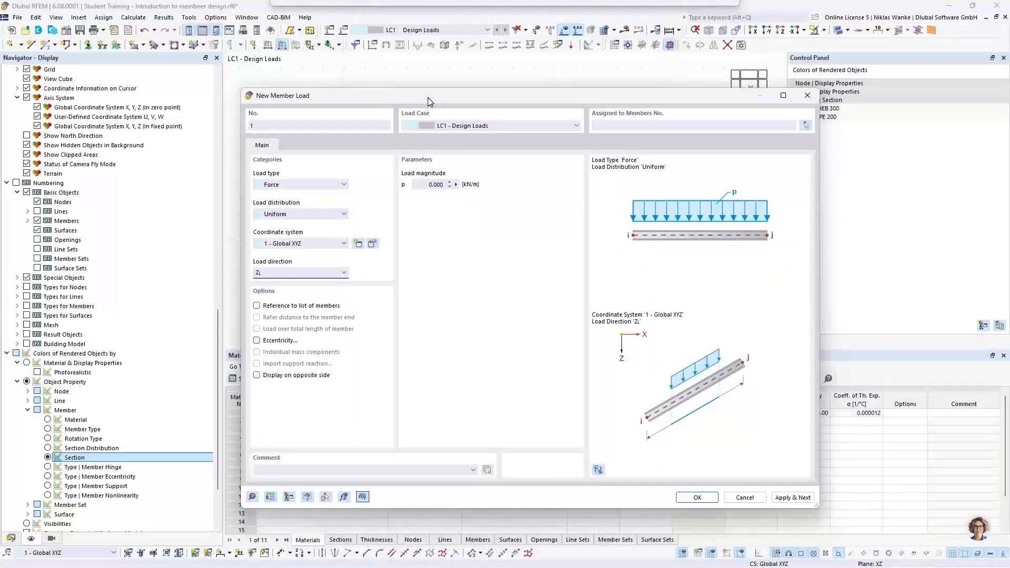
- Set the uniform load magnitude to 15 kN/m, assign it to the horizontal HEB 300 beam and create the member load
{"action": "left_click", "coordinate": [423, 184]}
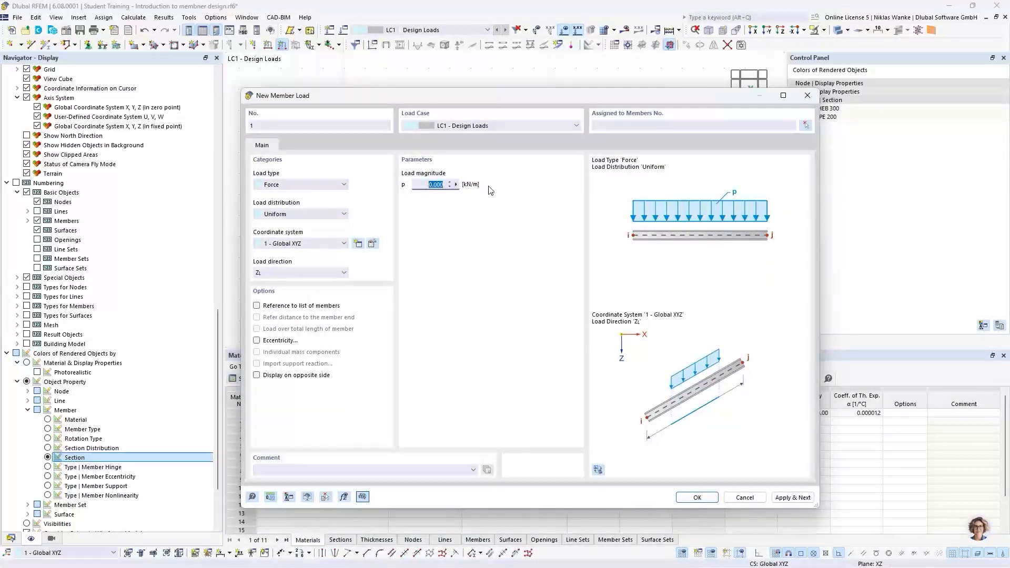
{"action": "type", "text": "15"}
{"action": "left_click", "coordinate": [806, 125]}
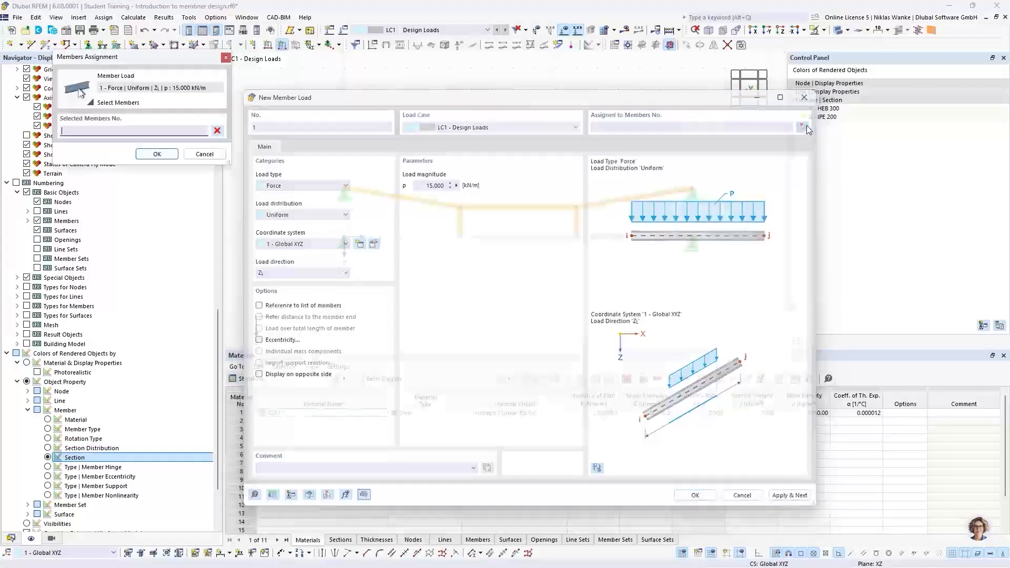
{"action": "left_click", "coordinate": [641, 237]}
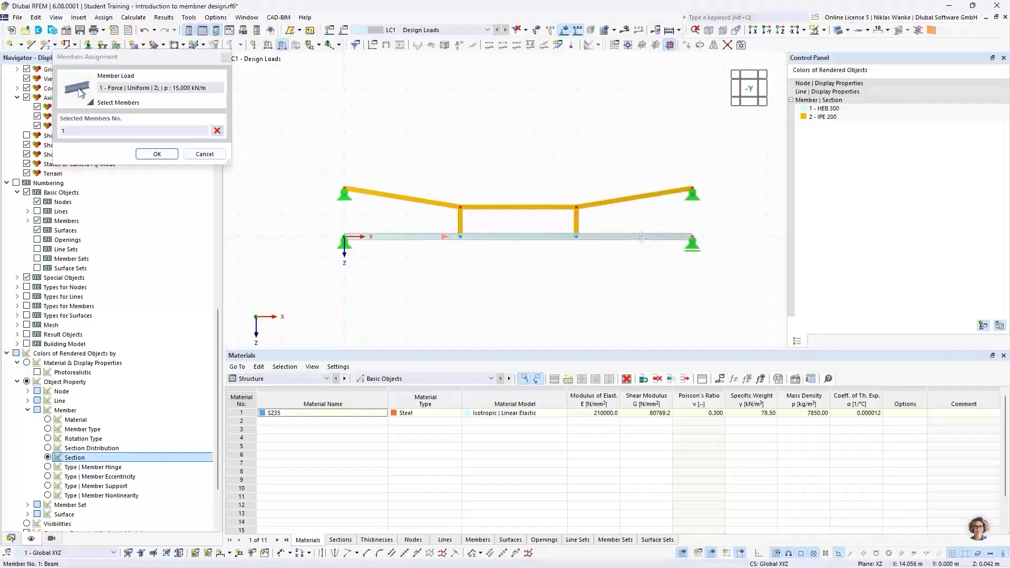
{"action": "left_click", "coordinate": [156, 154]}
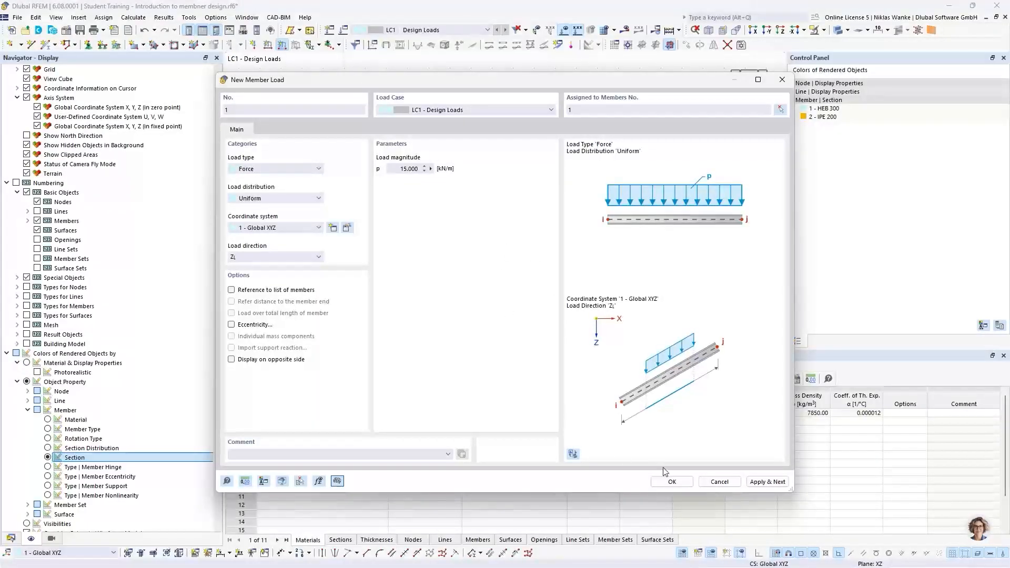
{"action": "left_click", "coordinate": [671, 481]}
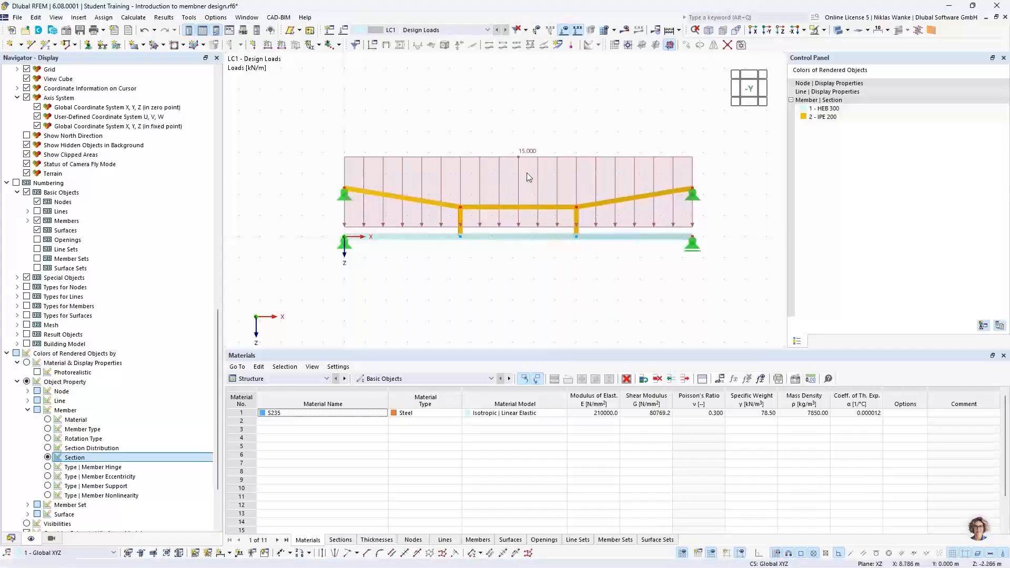
- Reduce the display size of the member load in the graphic
{"action": "right_click", "coordinate": [525, 155]}
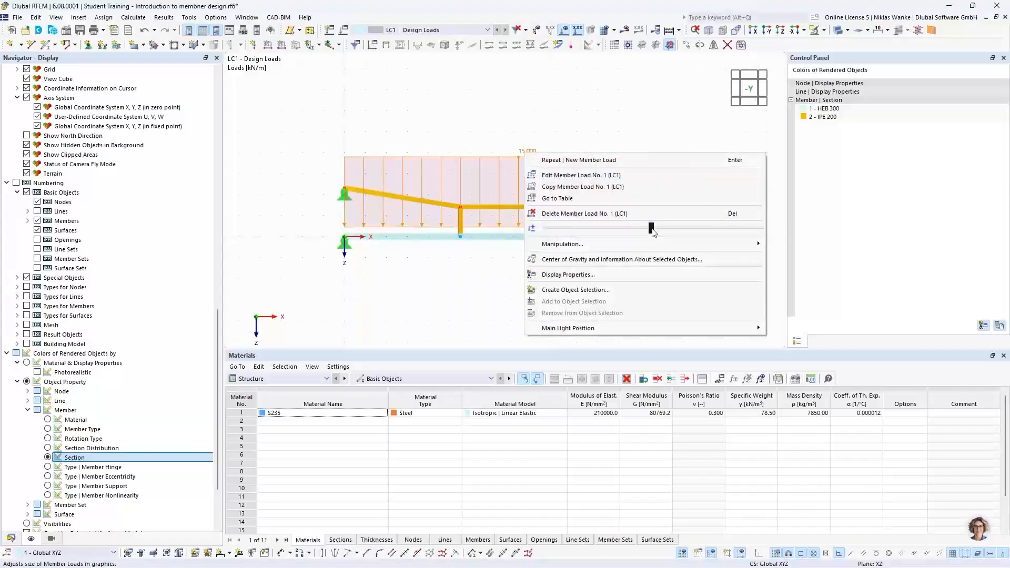
{"action": "left_click_drag", "start_coordinate": [653, 230], "coordinate": [551, 227]}
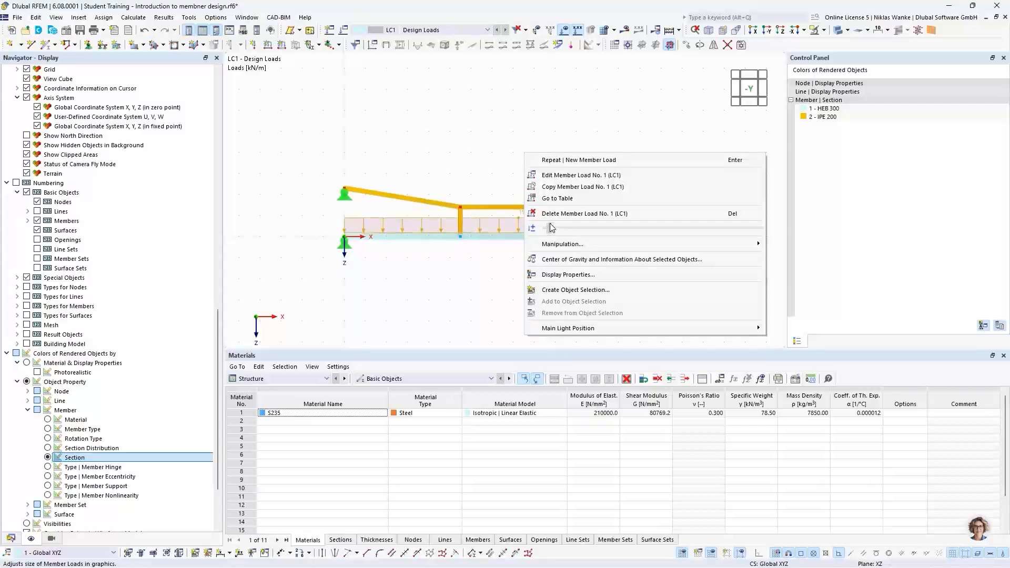
{"action": "left_click", "coordinate": [464, 283]}
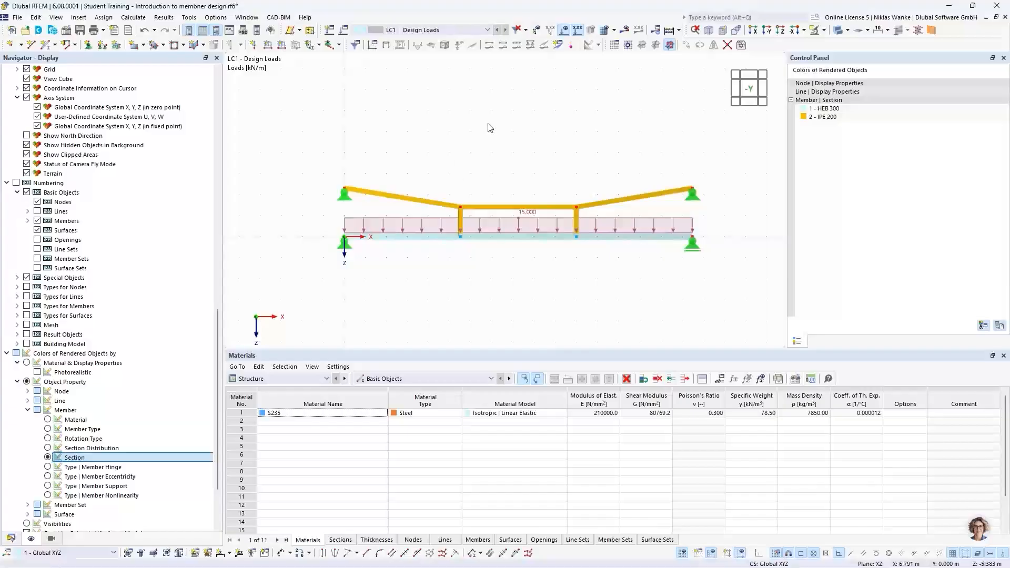
- Calculate LC1 - Design Loads and show its static analysis results on the model
{"action": "mouse_move", "coordinate": [310, 141]}
{"action": "left_mouse_down"}
{"action": "mouse_move", "coordinate": [694, 237]}
{"action": "mouse_move", "coordinate": [718, 283]}
{"action": "left_mouse_up"}
{"action": "left_click", "coordinate": [626, 30]}
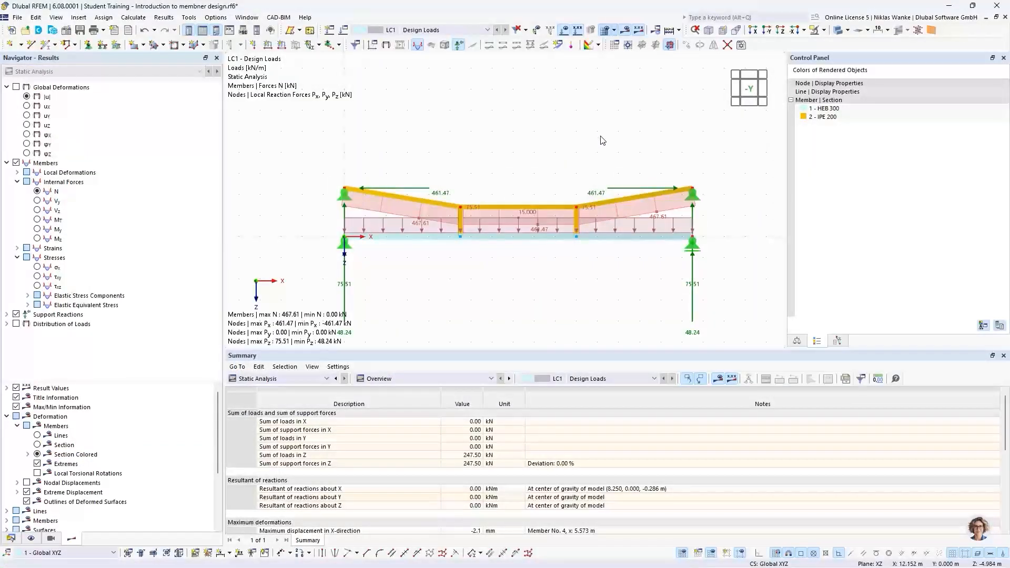
{"action": "scroll", "coordinate": [571, 182], "scroll_direction": "down", "scroll_amount": 1}
{"action": "middle_click_drag", "start_coordinate": [571, 181], "coordinate": [579, 168]}
{"action": "scroll", "coordinate": [541, 179], "scroll_direction": "up", "scroll_amount": 1}
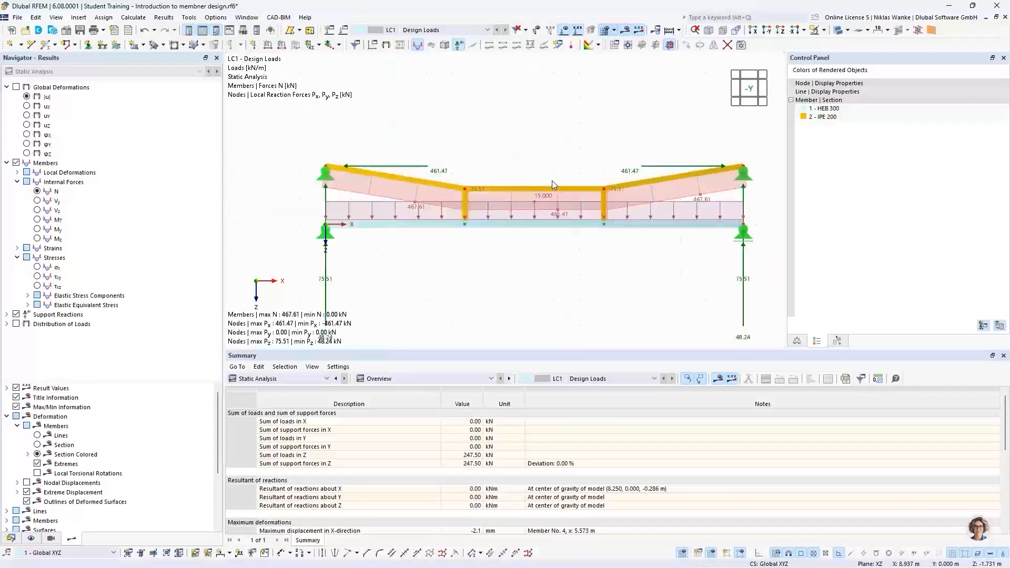
- Display the structure as a wireframe model and hide the loads in the results view
{"action": "left_click", "coordinate": [847, 32]}
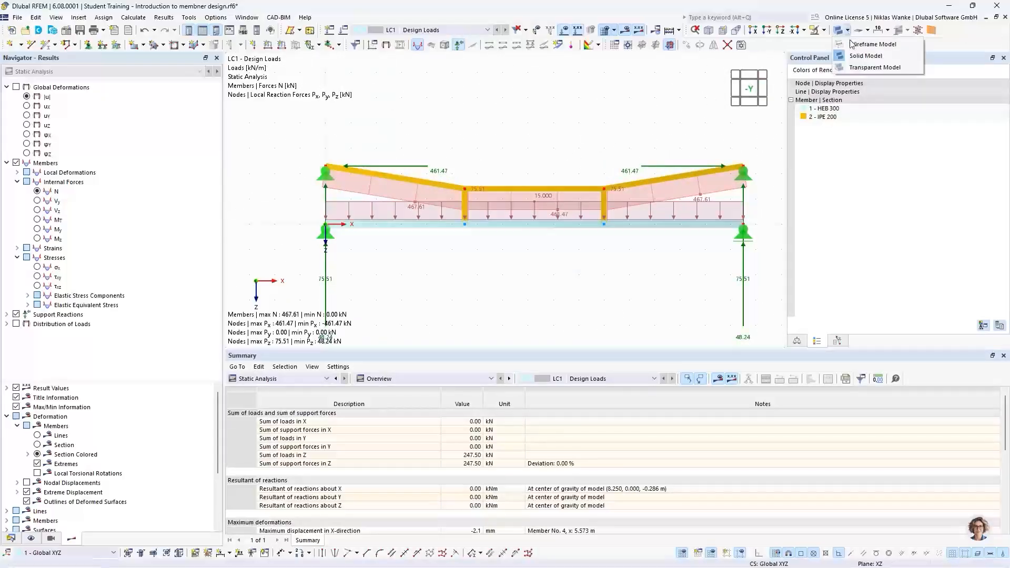
{"action": "left_click", "coordinate": [857, 43]}
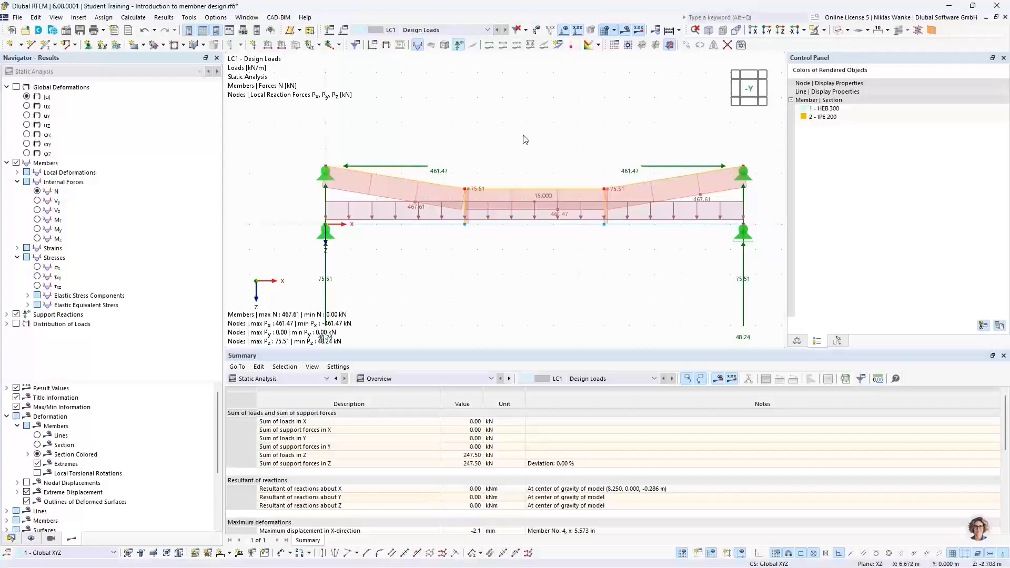
{"action": "left_click", "coordinate": [564, 33]}
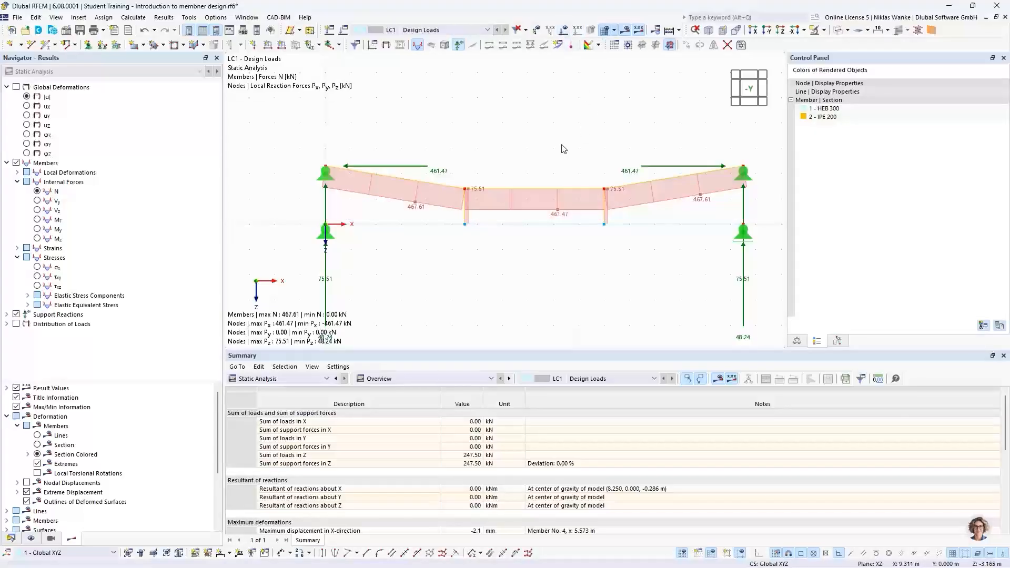
{"action": "scroll", "coordinate": [574, 165], "scroll_direction": "down", "scroll_amount": 1}
{"action": "middle_click_drag", "start_coordinate": [574, 165], "coordinate": [573, 127]}
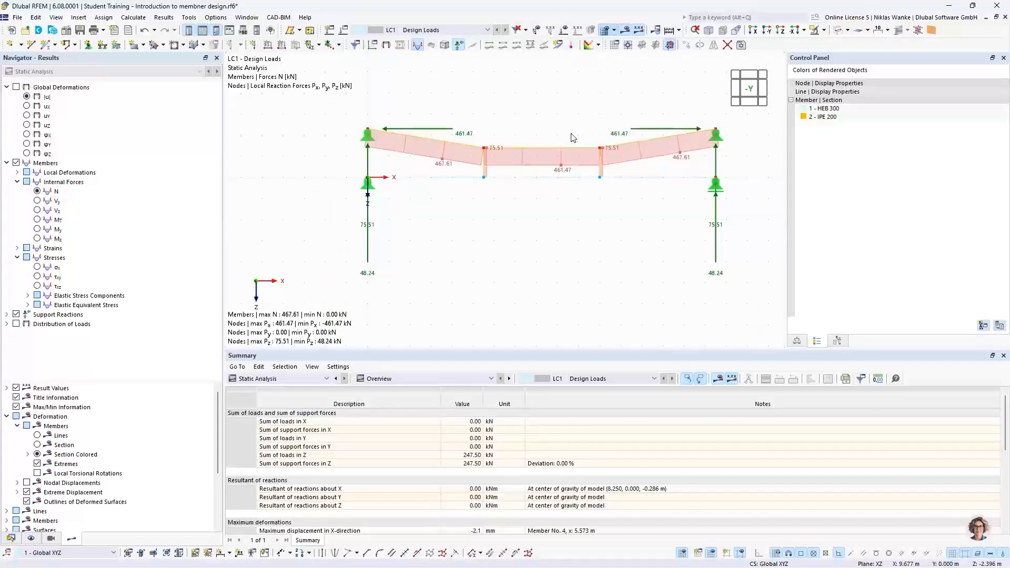
{"action": "scroll", "coordinate": [576, 134], "scroll_direction": "up", "scroll_amount": 1}
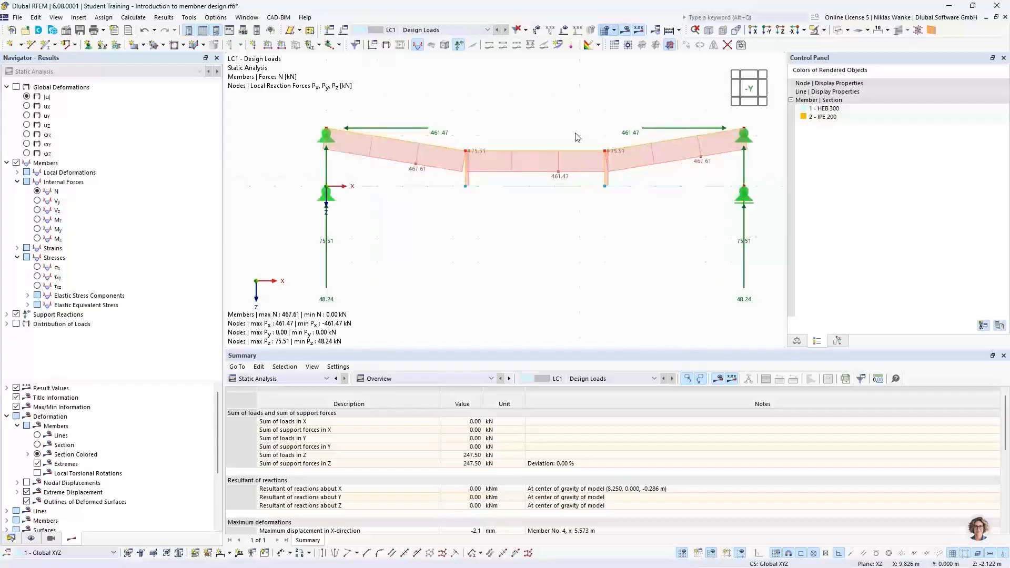
- Show the global deformations |u| and examine the deflected shape and displacement values along the beam and truss members
{"action": "left_click", "coordinate": [27, 96]}
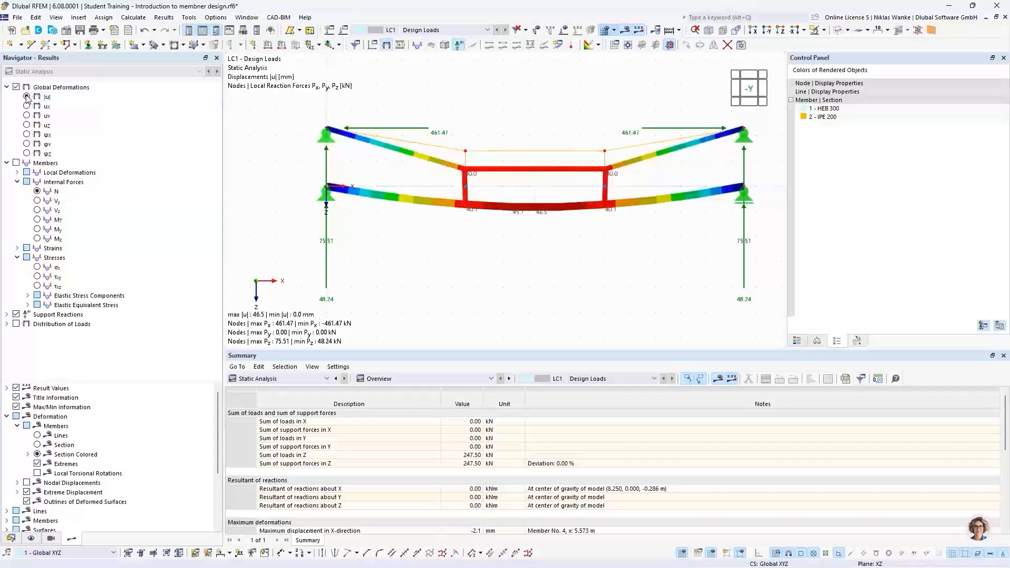
{"action": "scroll", "coordinate": [571, 237], "scroll_direction": "up", "scroll_amount": 1}
{"action": "scroll", "coordinate": [571, 237], "scroll_direction": "down", "scroll_amount": 1}
{"action": "middle_click_drag", "start_coordinate": [572, 236], "coordinate": [536, 242]}
{"action": "scroll", "coordinate": [536, 242], "scroll_direction": "down", "scroll_amount": 1}
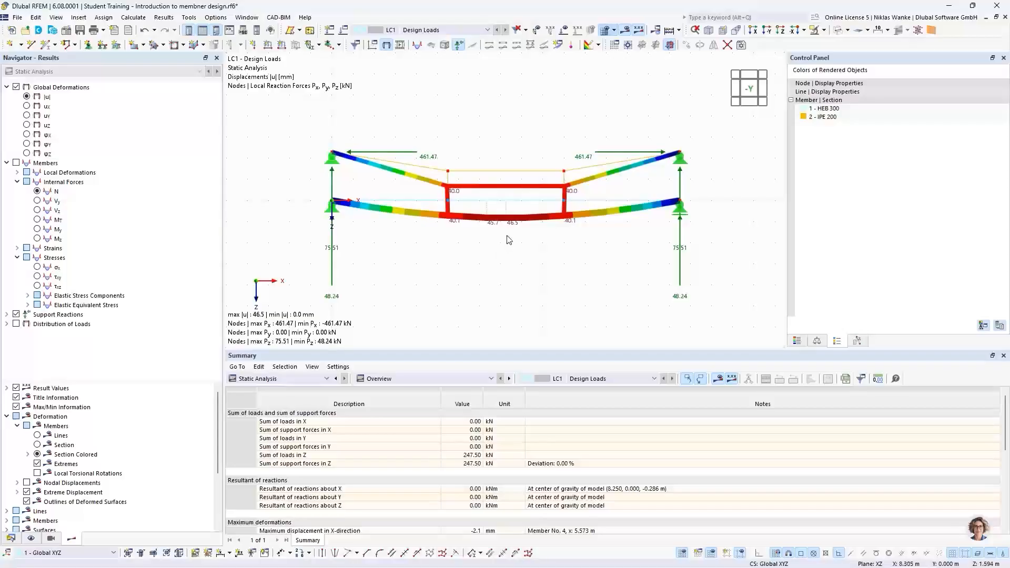
{"action": "scroll", "coordinate": [508, 203], "scroll_direction": "up", "scroll_amount": 1}
{"action": "middle_click_drag", "start_coordinate": [507, 202], "coordinate": [515, 215]}
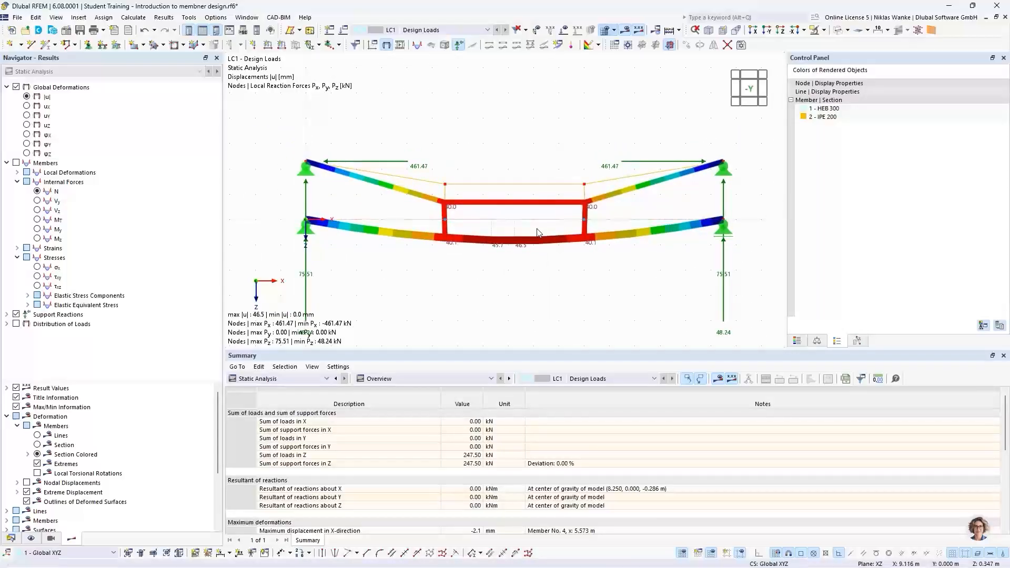
{"action": "scroll", "coordinate": [539, 233], "scroll_direction": "up", "scroll_amount": 1}
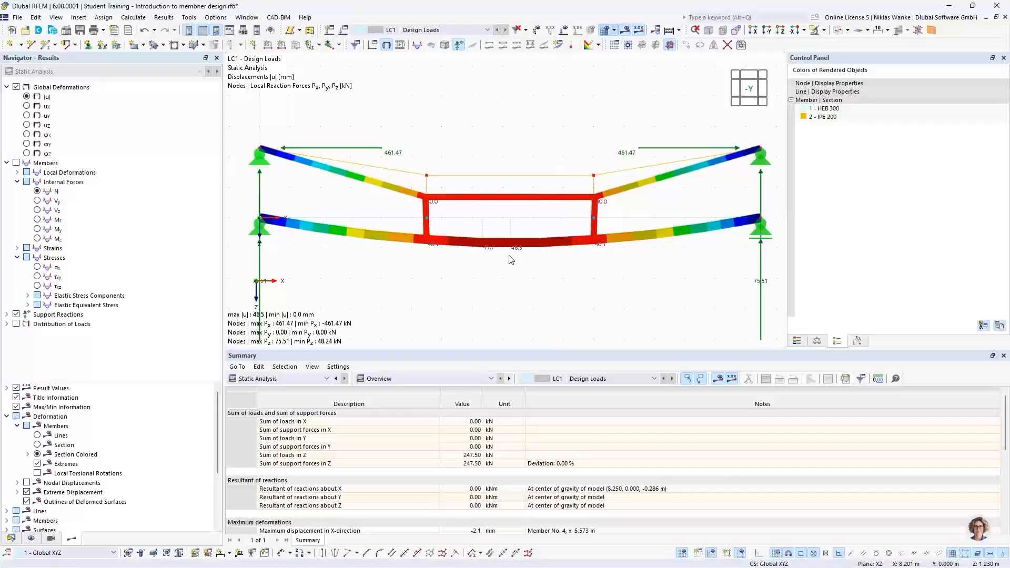
{"action": "middle_click_drag", "start_coordinate": [373, 315], "coordinate": [299, 311]}
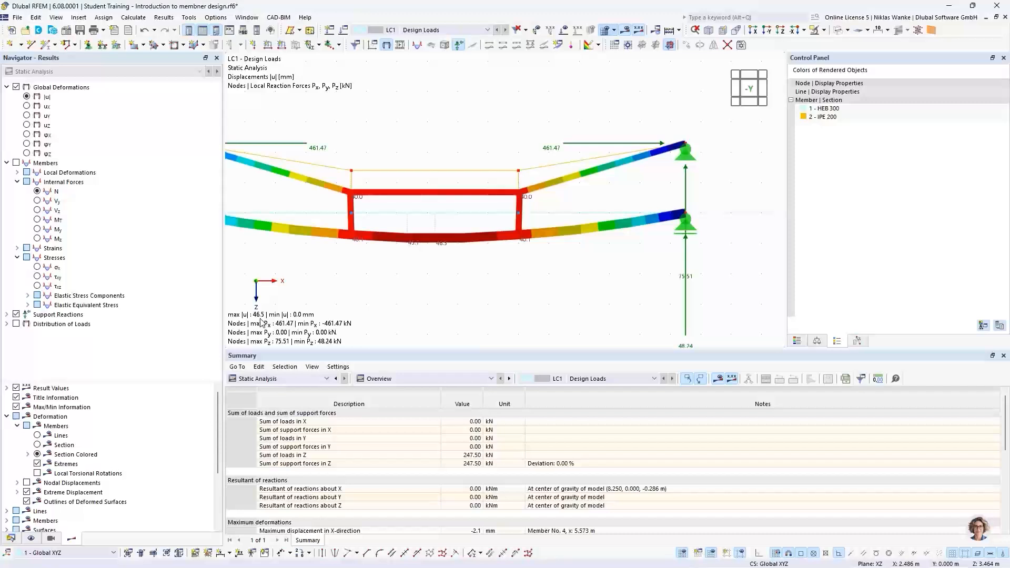
{"action": "scroll", "coordinate": [459, 269], "scroll_direction": "down", "scroll_amount": 1}
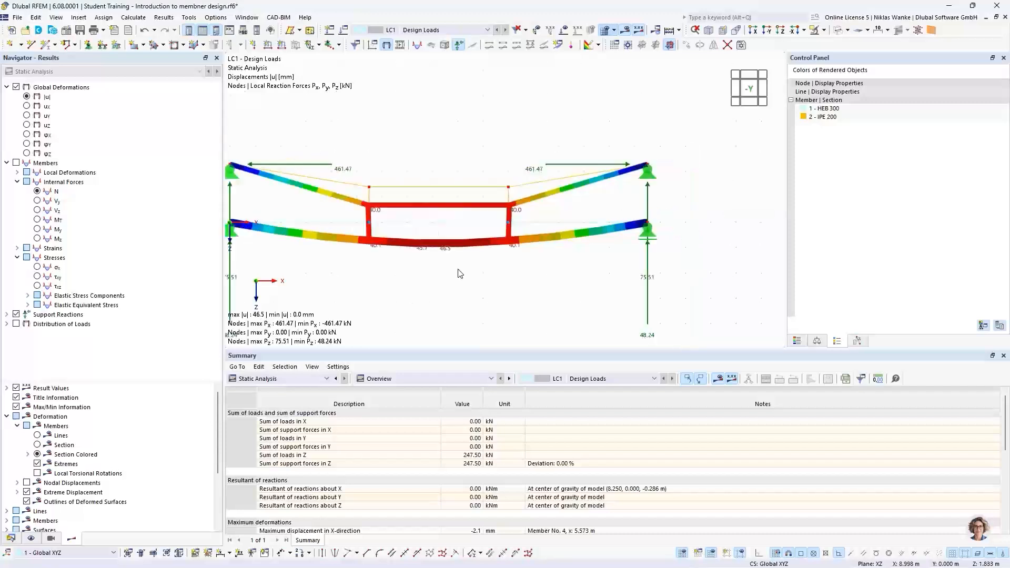
{"action": "middle_click_drag", "start_coordinate": [458, 270], "coordinate": [515, 232]}
{"action": "scroll", "coordinate": [567, 254], "scroll_direction": "down", "scroll_amount": 2}
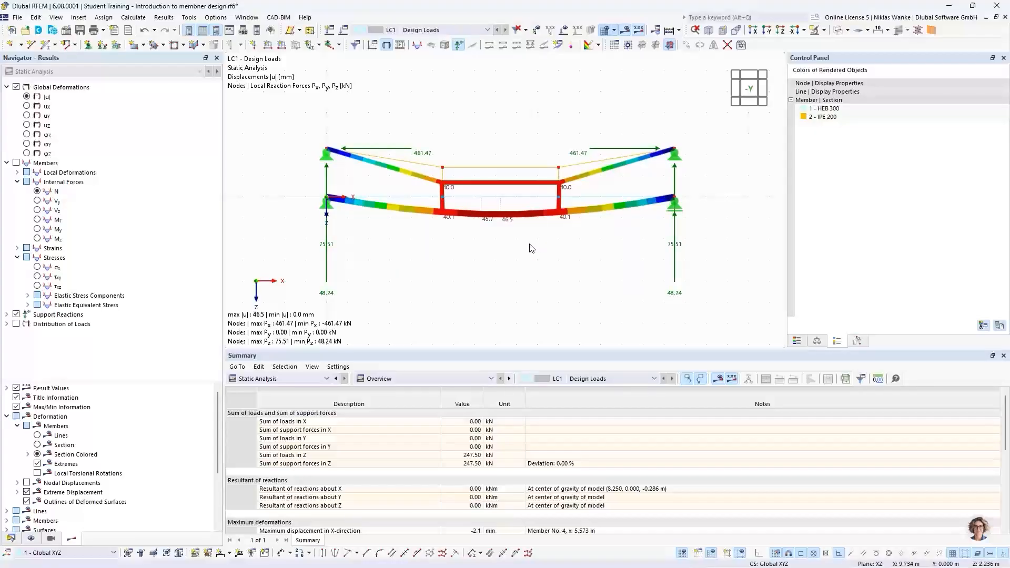
- Show the member axial forces N and examine them together with the horizontal and vertical support reactions
{"action": "left_click", "coordinate": [38, 191]}
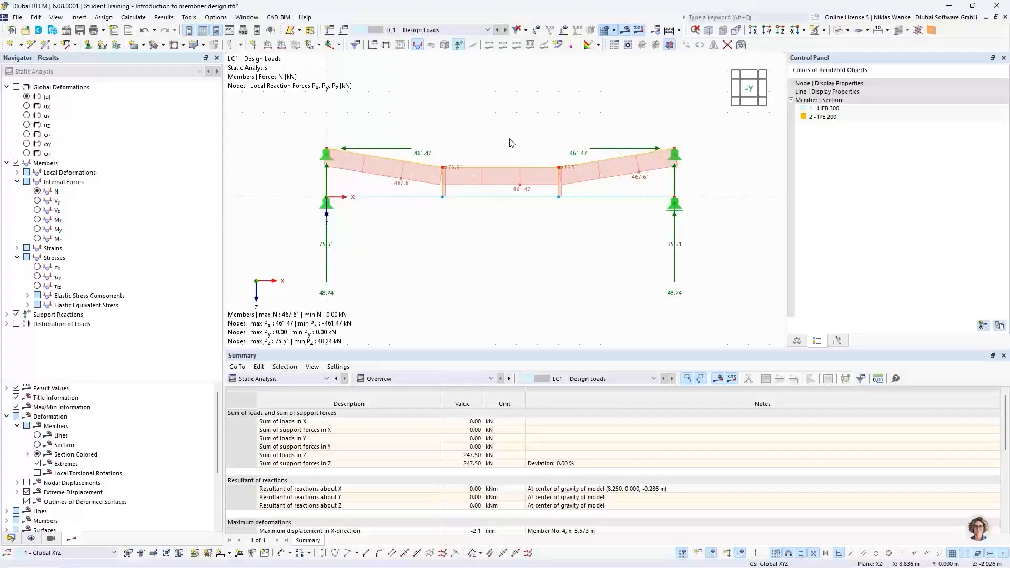
{"action": "scroll", "coordinate": [511, 142], "scroll_direction": "up", "scroll_amount": 3}
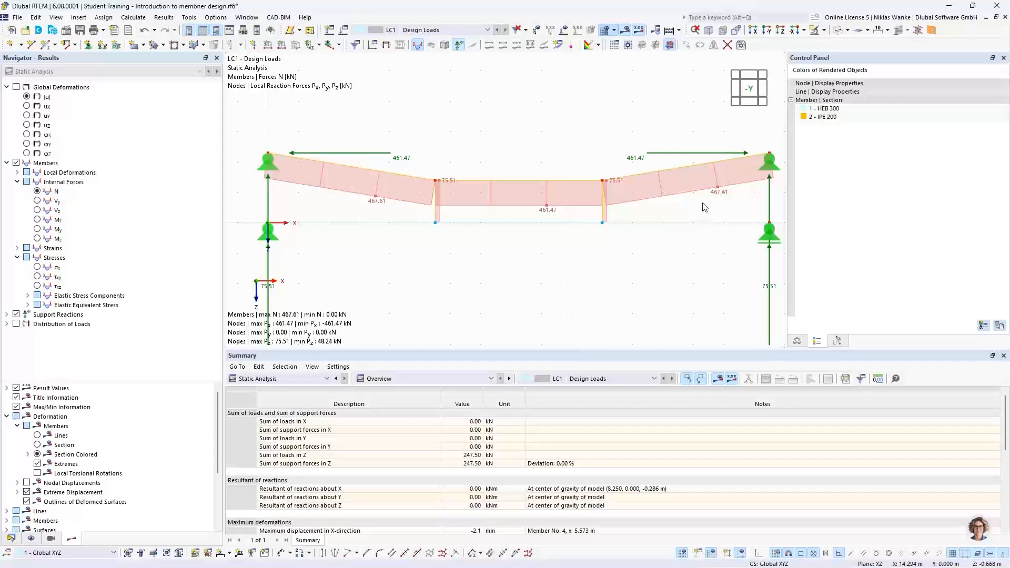
{"action": "middle_click_drag", "start_coordinate": [703, 204], "coordinate": [692, 209]}
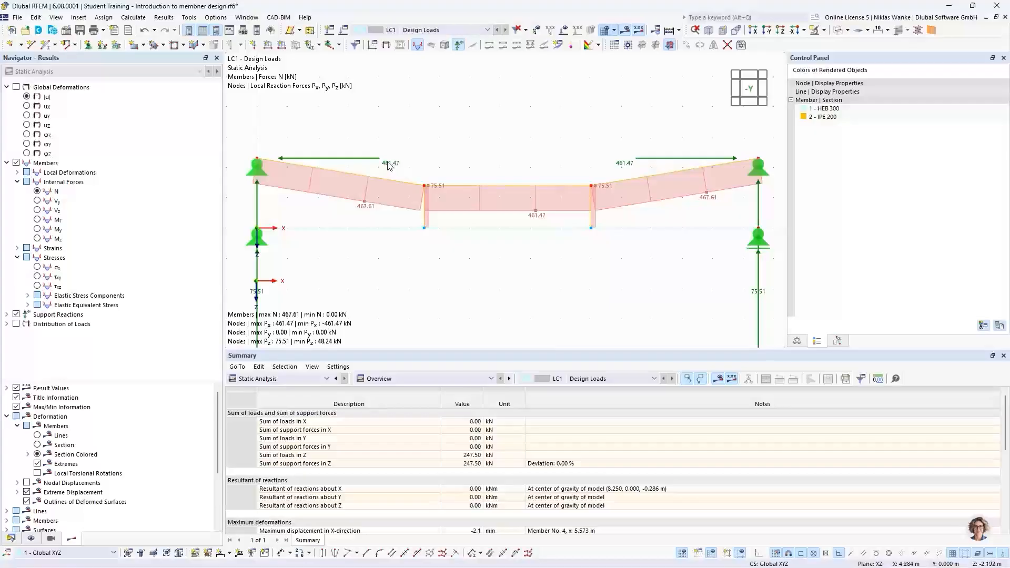
{"action": "scroll", "coordinate": [573, 151], "scroll_direction": "down", "scroll_amount": 2}
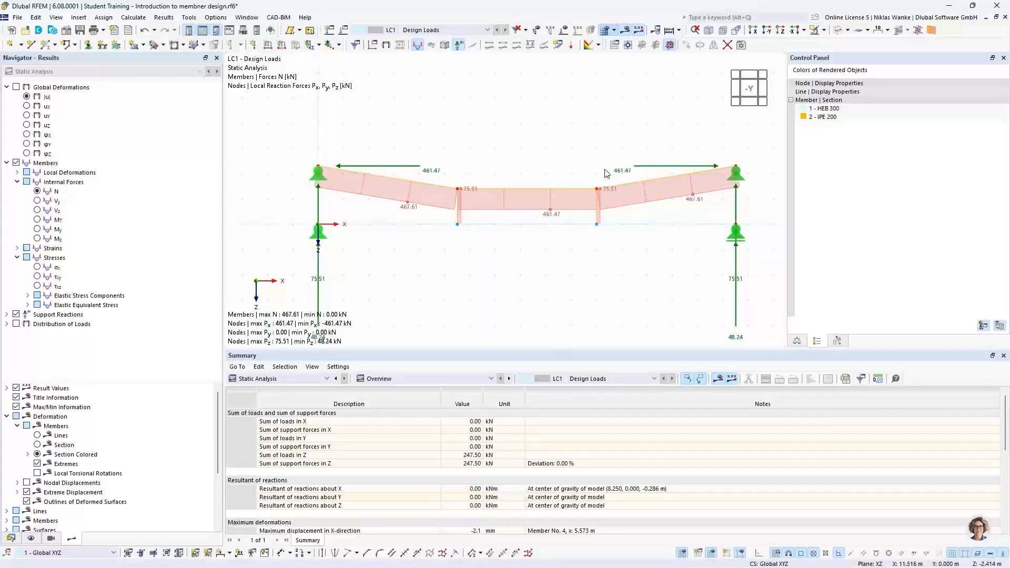
{"action": "scroll", "coordinate": [605, 166], "scroll_direction": "down", "scroll_amount": 1}
{"action": "mouse_move", "coordinate": [573, 161]}
{"action": "middle_mouse_down"}
{"action": "mouse_move", "coordinate": [577, 132]}
{"action": "mouse_move", "coordinate": [572, 150]}
{"action": "middle_mouse_up"}
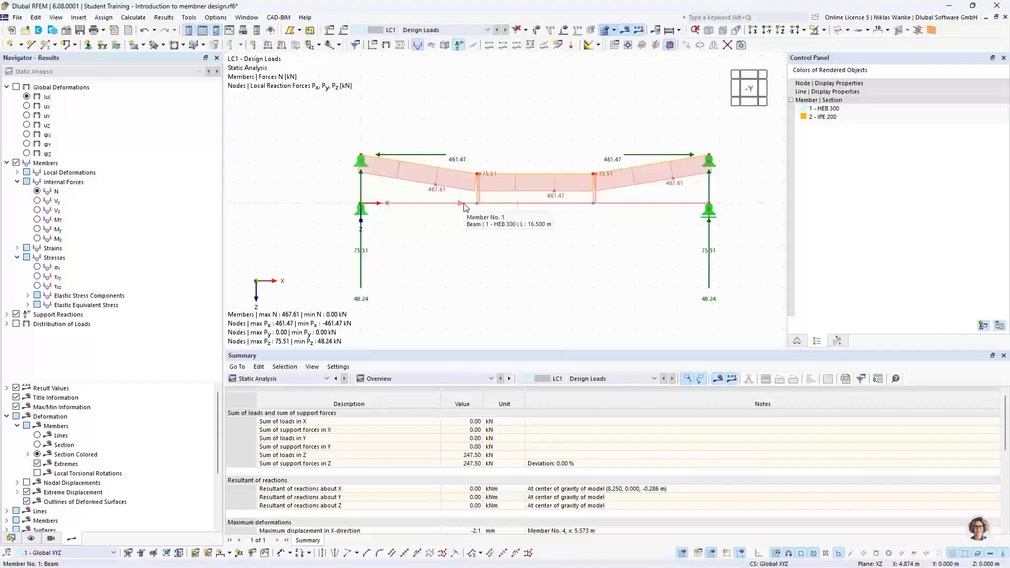
- Show the member shear forces Vz and examine their distribution along the HEB 300 beam
{"action": "left_click", "coordinate": [38, 211]}
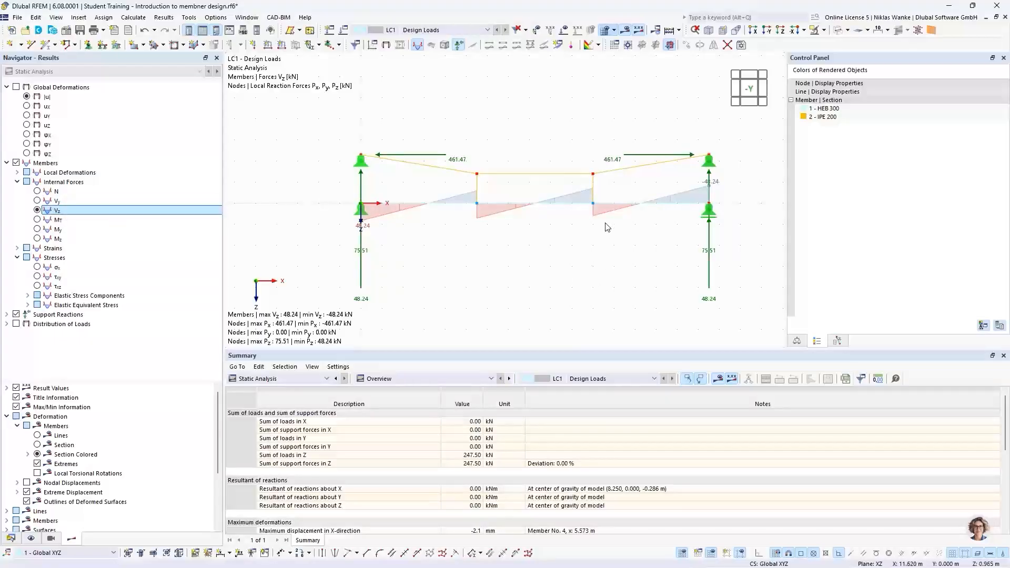
{"action": "scroll", "coordinate": [495, 220], "scroll_direction": "up", "scroll_amount": 1}
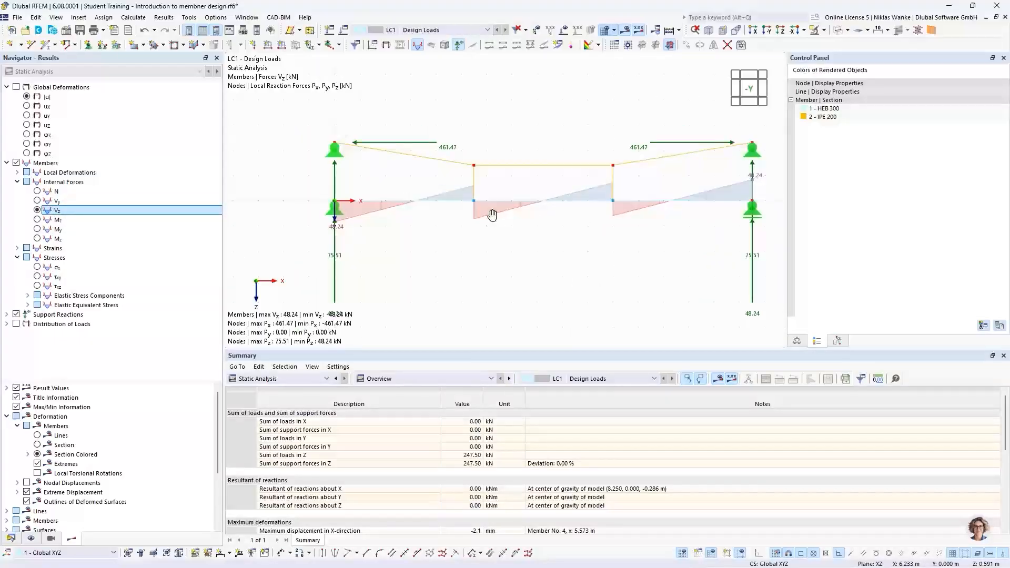
{"action": "scroll", "coordinate": [491, 209], "scroll_direction": "down", "scroll_amount": 1}
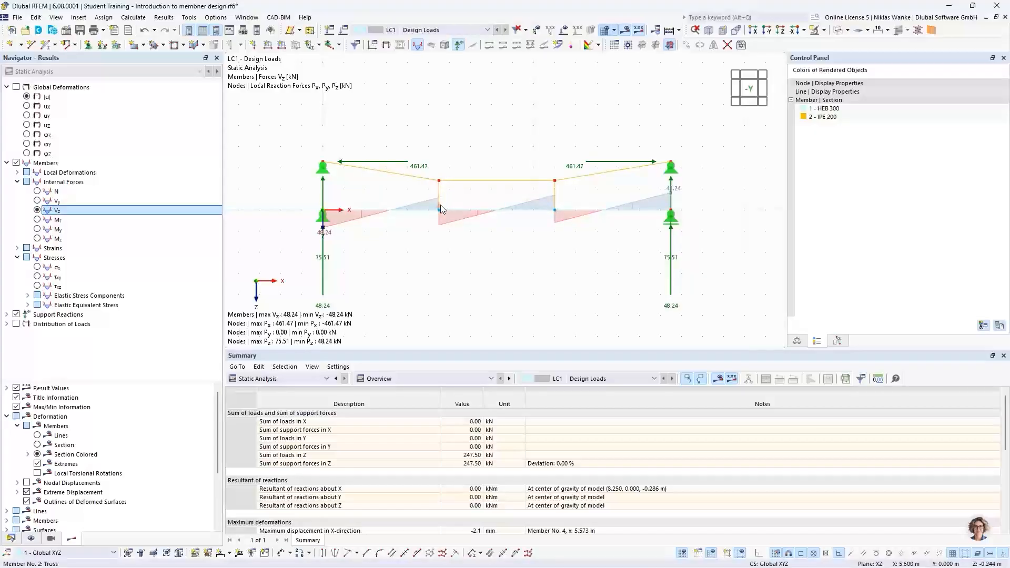
- Turn on All Values for the member result diagrams to label the shear forces Vz along the beam
{"action": "scroll", "coordinate": [441, 204], "scroll_direction": "up", "scroll_amount": 5}
{"action": "middle_click_drag", "start_coordinate": [435, 264], "coordinate": [614, 255]}
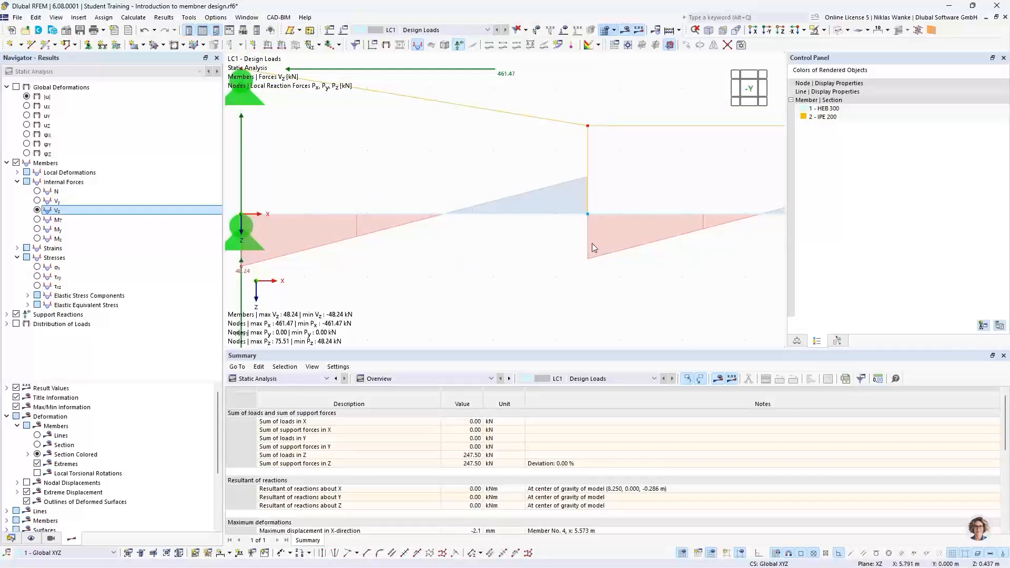
{"action": "scroll", "coordinate": [531, 262], "scroll_direction": "down", "scroll_amount": 5}
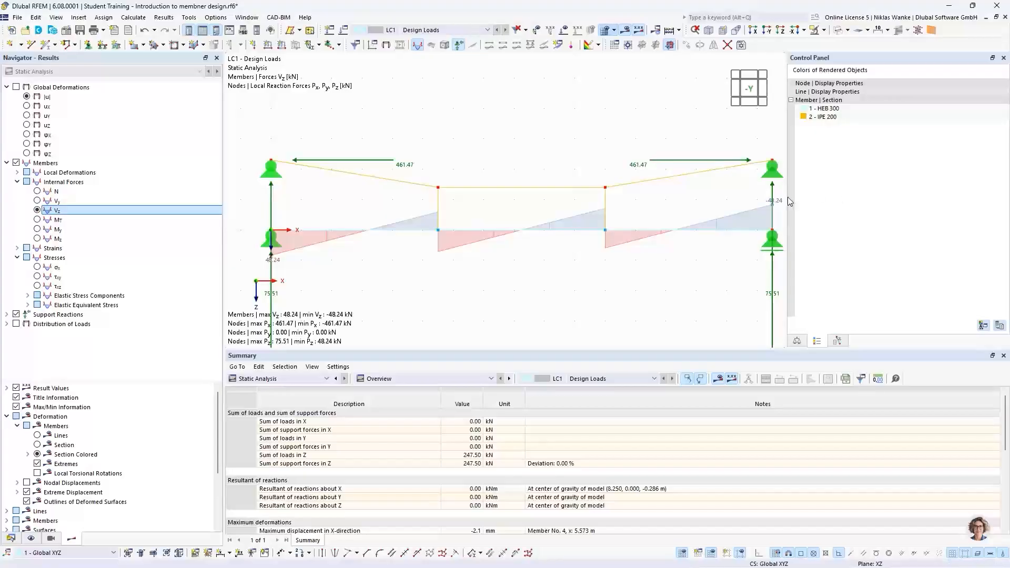
{"action": "scroll", "coordinate": [589, 250], "scroll_direction": "down", "scroll_amount": 2}
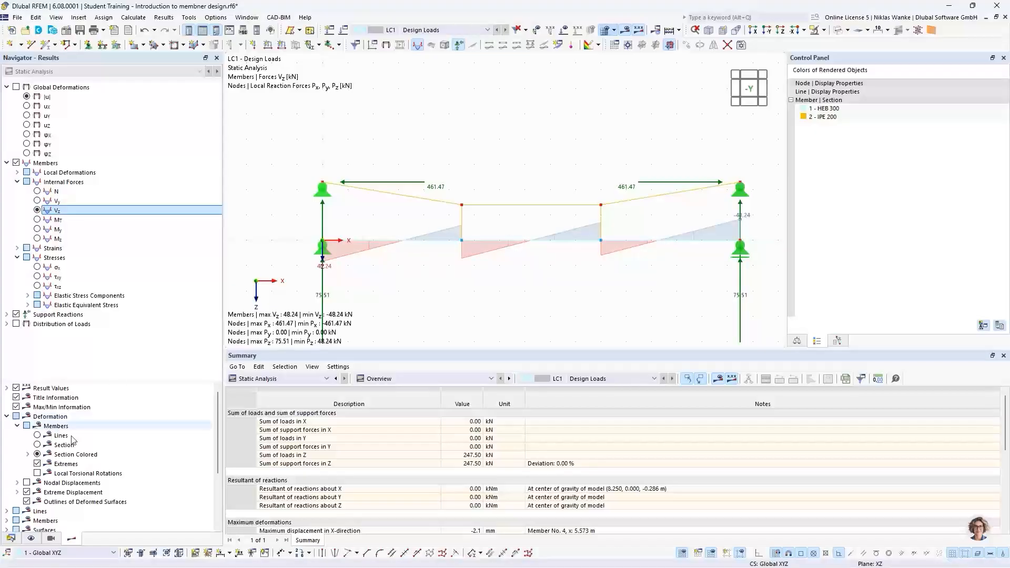
{"action": "scroll", "coordinate": [83, 445], "scroll_direction": "down", "scroll_amount": 2}
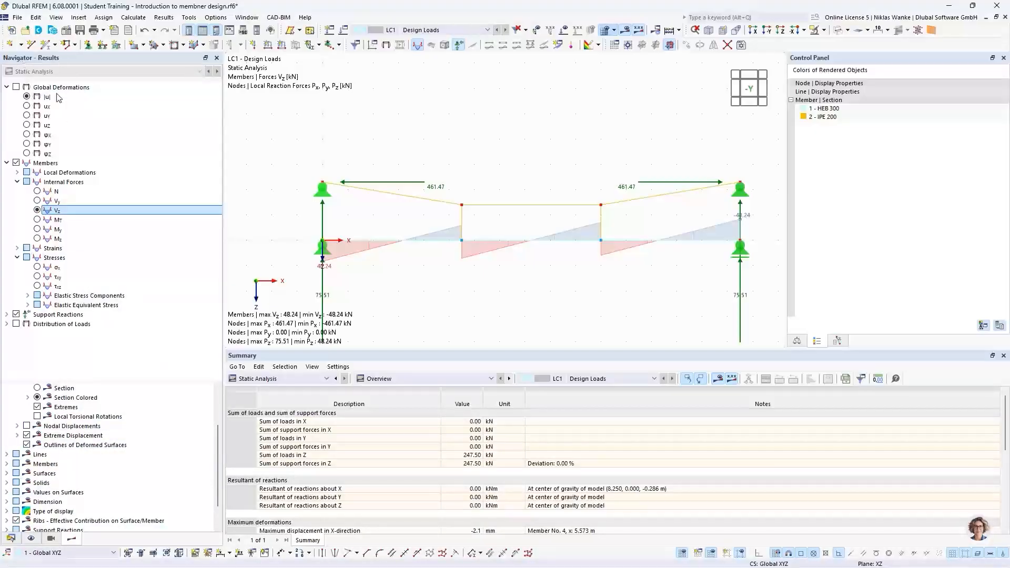
{"action": "left_click", "coordinate": [7, 464]}
{"action": "scroll", "coordinate": [92, 479], "scroll_direction": "down", "scroll_amount": 5}
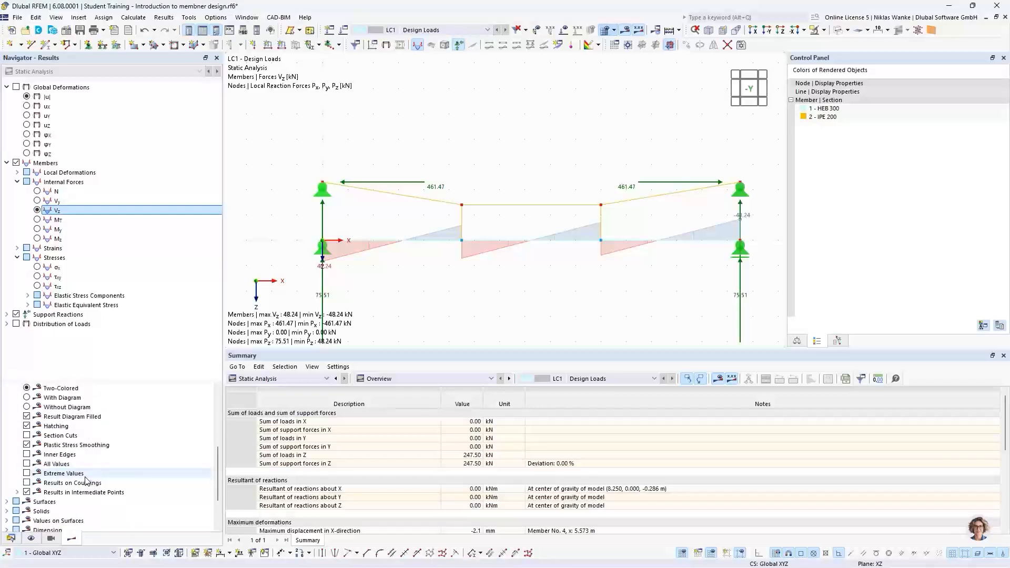
{"action": "left_click", "coordinate": [27, 464]}
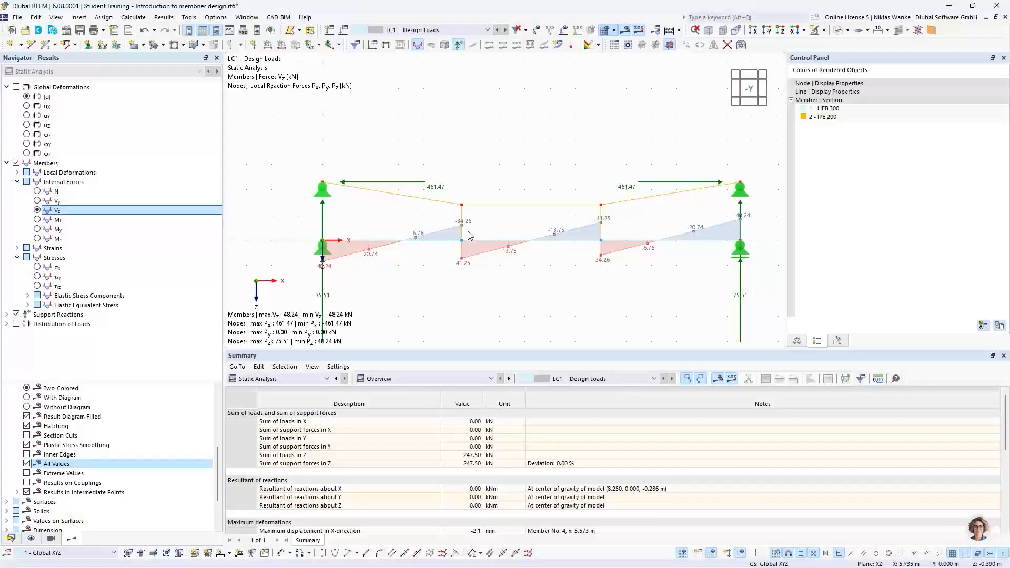
- Examine the shear force Vz values on both sides of the beam's connection to the left vertical truss member
{"action": "scroll", "coordinate": [470, 238], "scroll_direction": "up", "scroll_amount": 3}
{"action": "scroll", "coordinate": [469, 238], "scroll_direction": "up", "scroll_amount": 1}
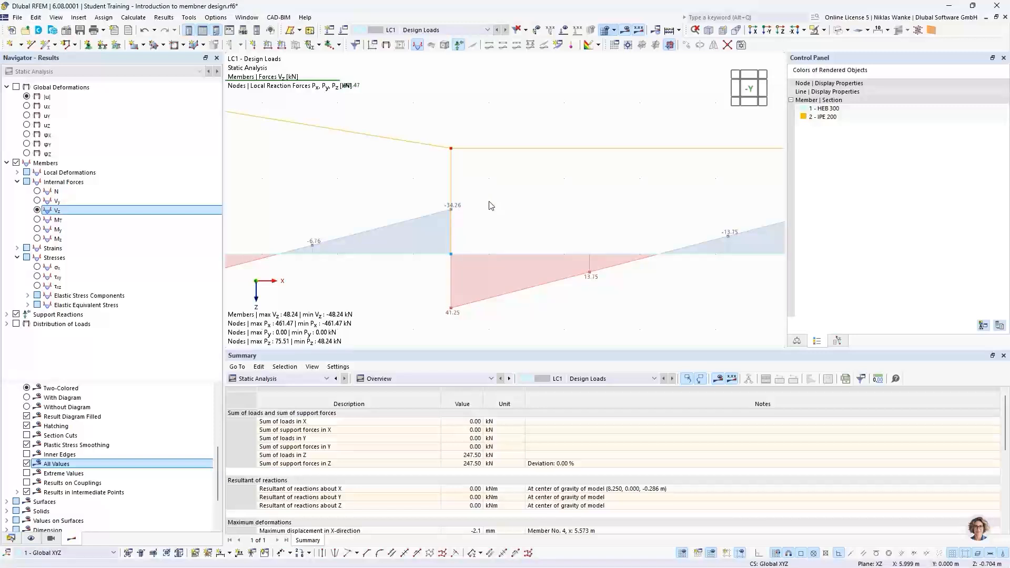
{"action": "scroll", "coordinate": [487, 203], "scroll_direction": "down", "scroll_amount": 2}
{"action": "middle_click_drag", "start_coordinate": [480, 204], "coordinate": [434, 226]}
{"action": "scroll", "coordinate": [484, 231], "scroll_direction": "down", "scroll_amount": 1}
{"action": "scroll", "coordinate": [465, 226], "scroll_direction": "down", "scroll_amount": 2}
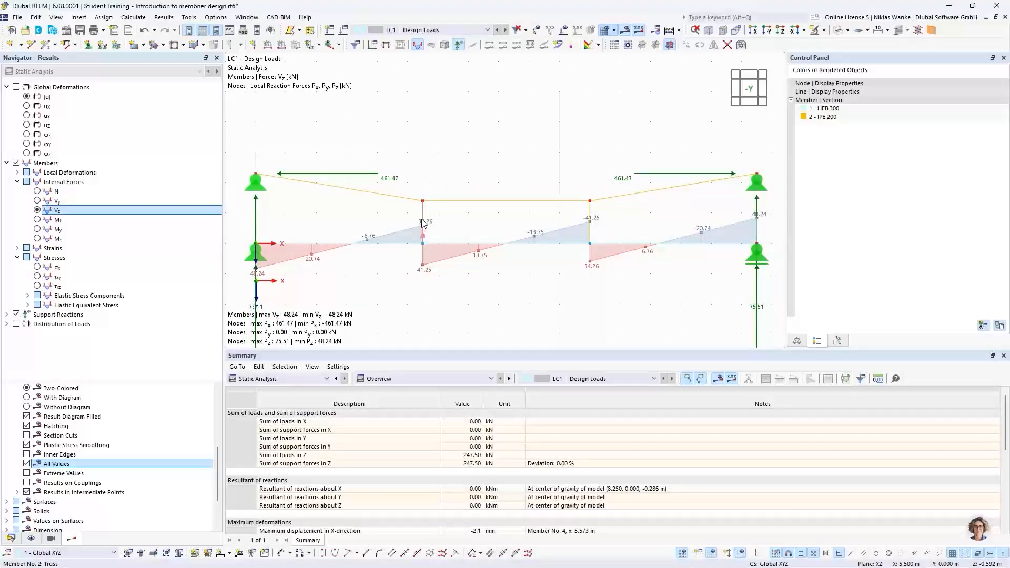
- Show the member axial forces N and examine the values in the vertical truss members and the upper truss members
{"action": "left_click", "coordinate": [37, 191]}
{"action": "scroll", "coordinate": [426, 240], "scroll_direction": "up", "scroll_amount": 5}
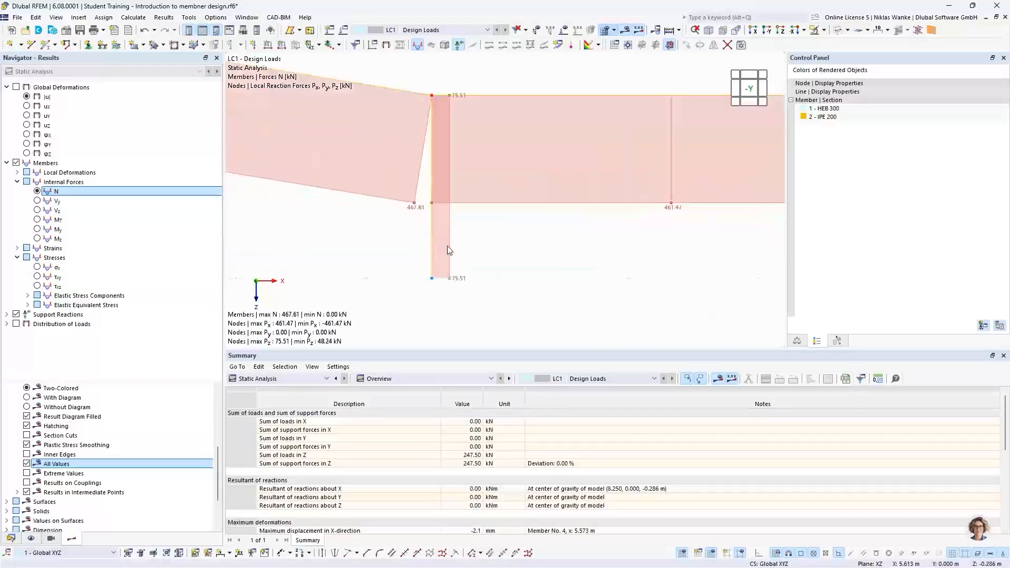
{"action": "scroll", "coordinate": [458, 291], "scroll_direction": "up", "scroll_amount": 3}
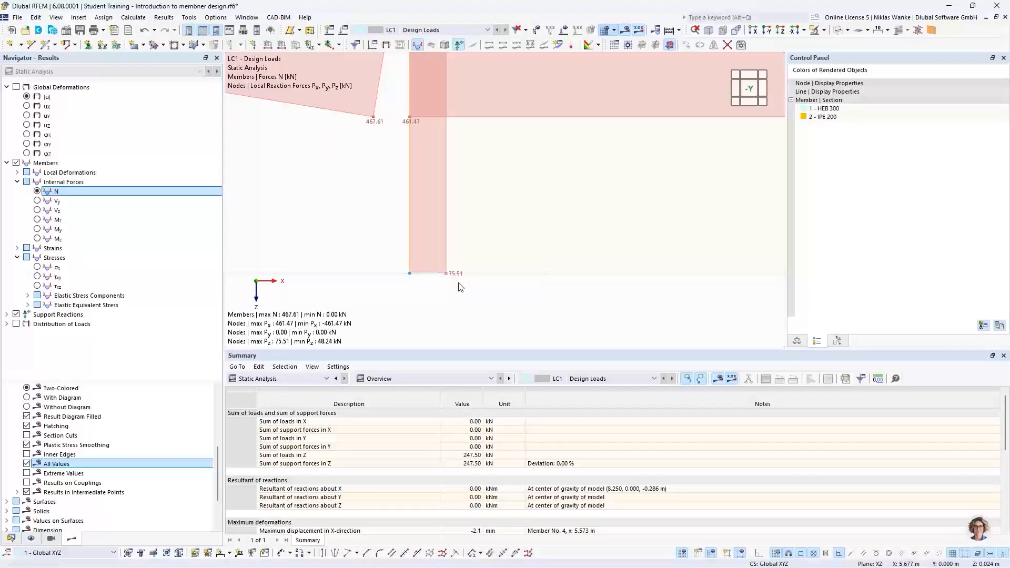
{"action": "scroll", "coordinate": [463, 216], "scroll_direction": "down", "scroll_amount": 6}
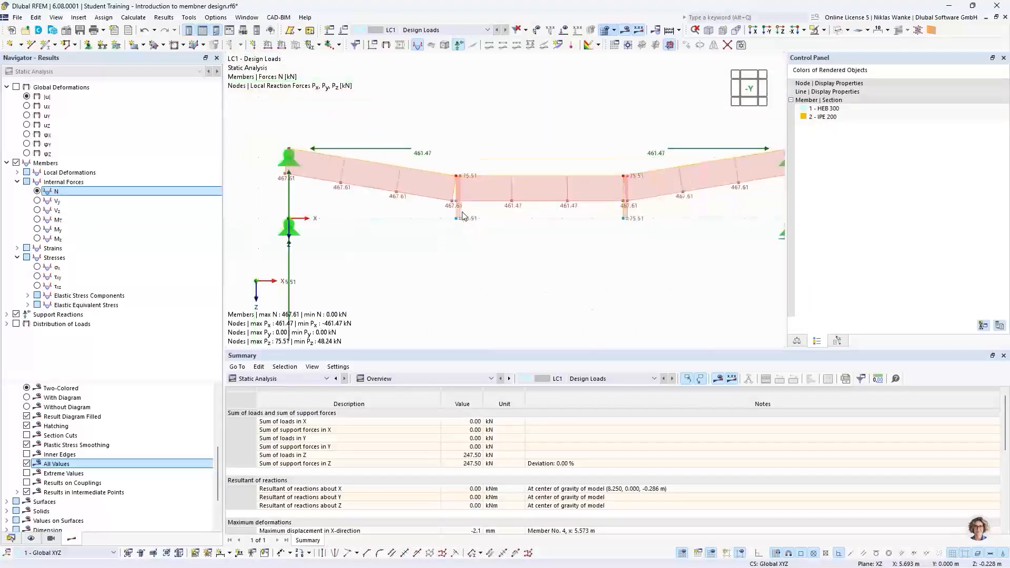
{"action": "middle_click_drag", "start_coordinate": [420, 235], "coordinate": [432, 215]}
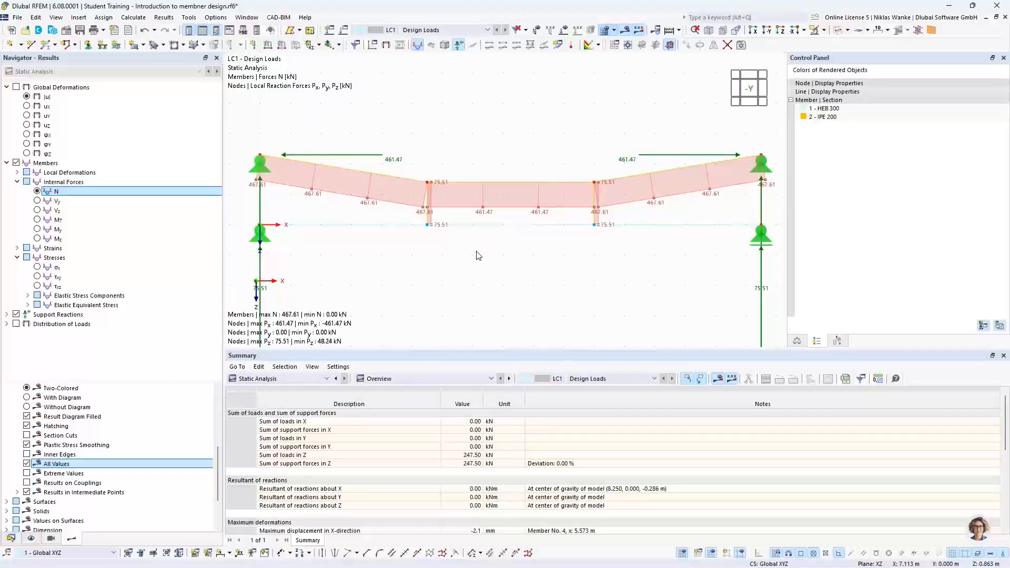
{"action": "scroll", "coordinate": [478, 256], "scroll_direction": "down", "scroll_amount": 3}
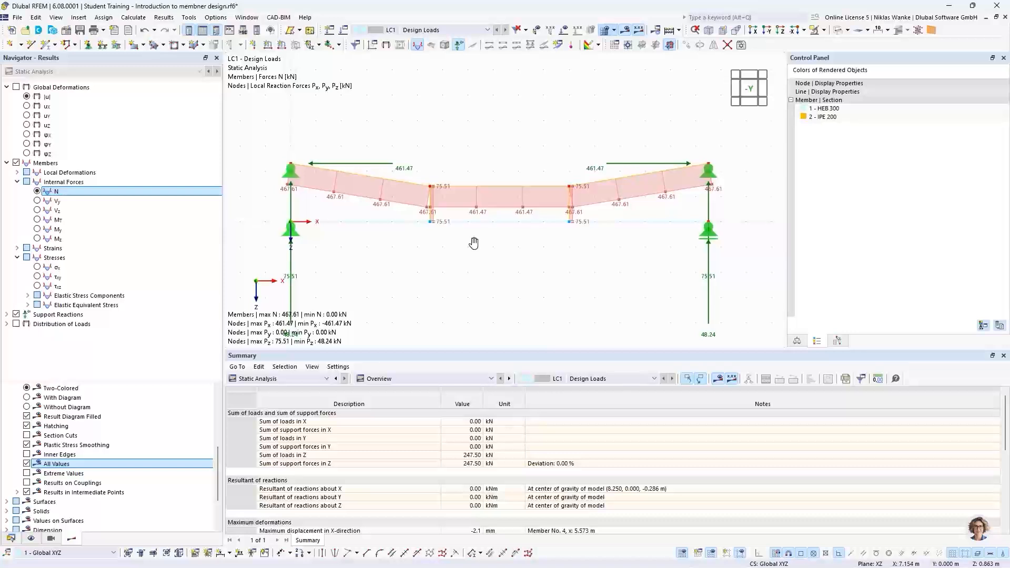
{"action": "middle_click_drag", "start_coordinate": [473, 243], "coordinate": [478, 241]}
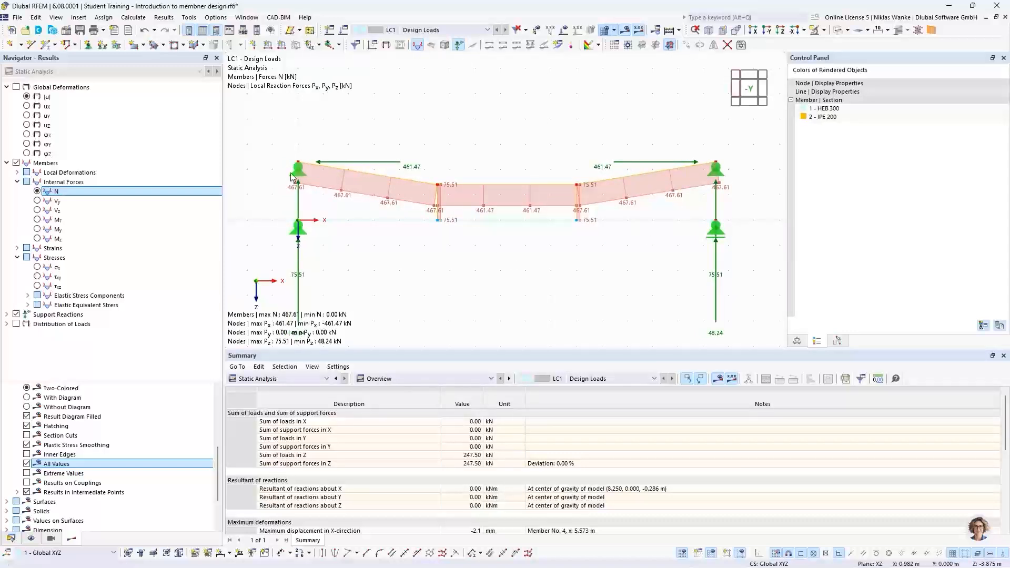
- Open the result diagrams of the HEB 300 beam and compare the diagram's start and end with the model
{"action": "right_click", "coordinate": [519, 223]}
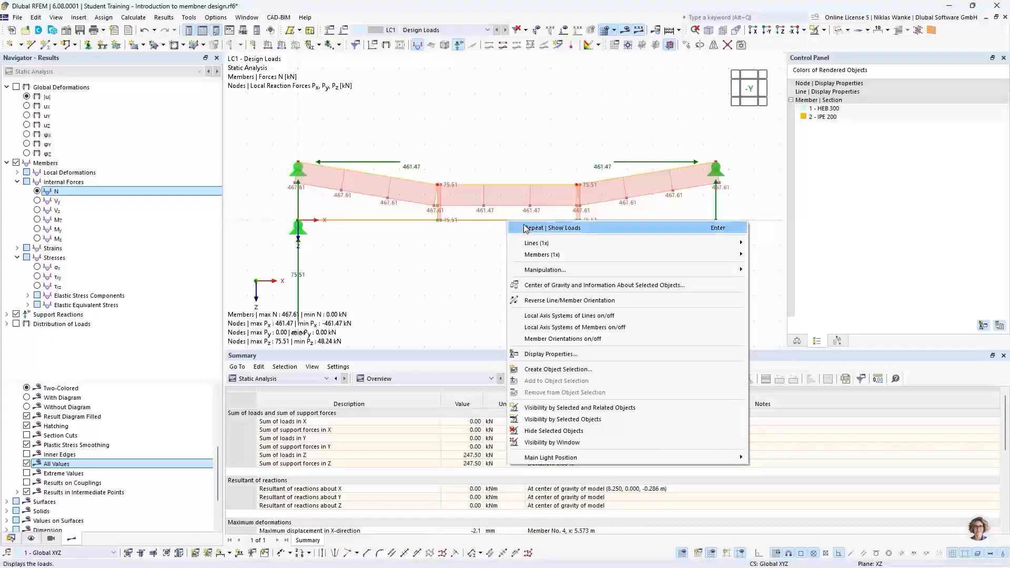
{"action": "mouse_move", "coordinate": [539, 257]}
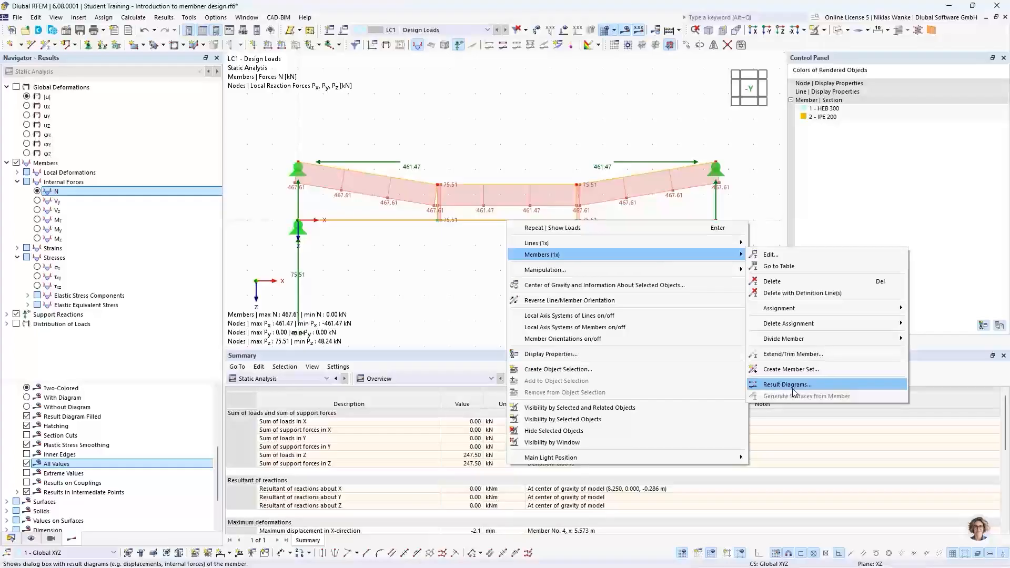
{"action": "left_click", "coordinate": [838, 383]}
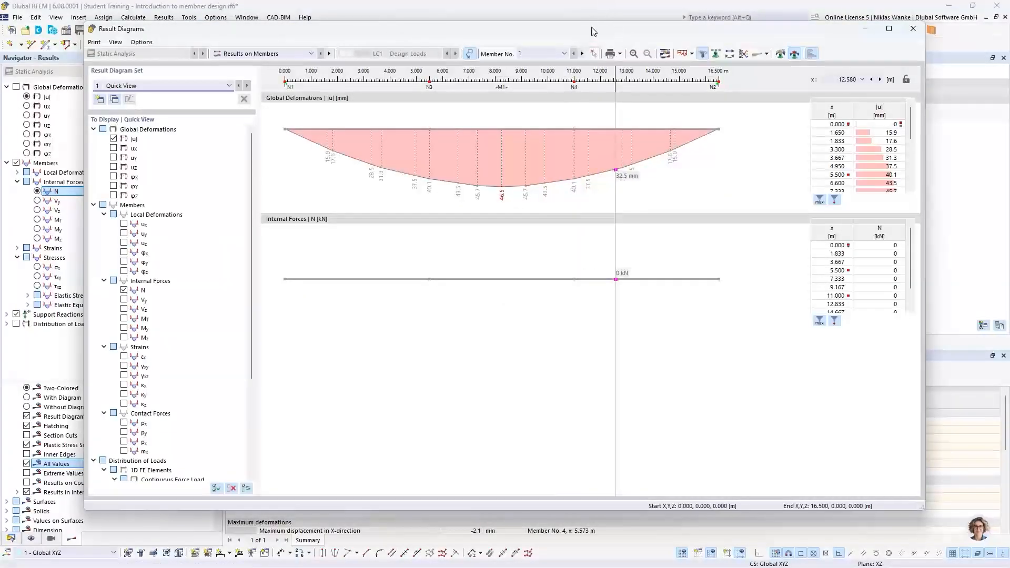
{"action": "left_click_drag", "start_coordinate": [590, 32], "coordinate": [624, 47]}
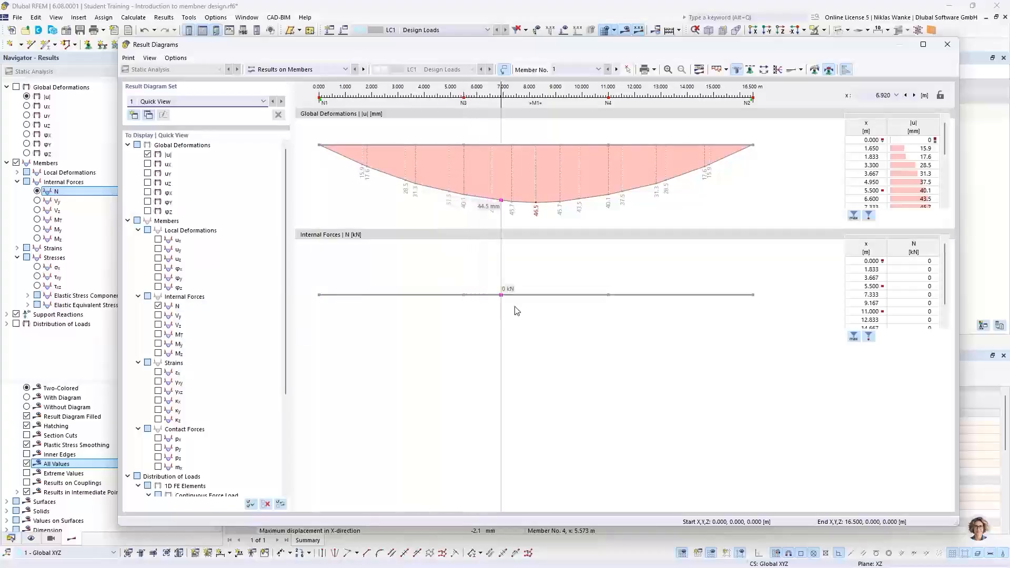
{"action": "left_click_drag", "start_coordinate": [705, 42], "coordinate": [681, 328]}
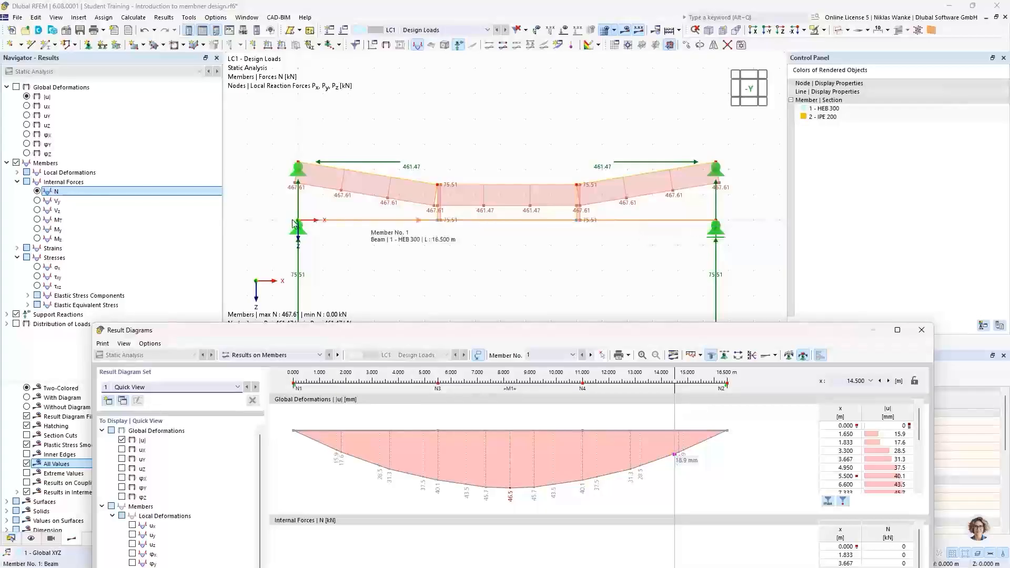
{"action": "left_click_drag", "start_coordinate": [612, 333], "coordinate": [627, 48]}
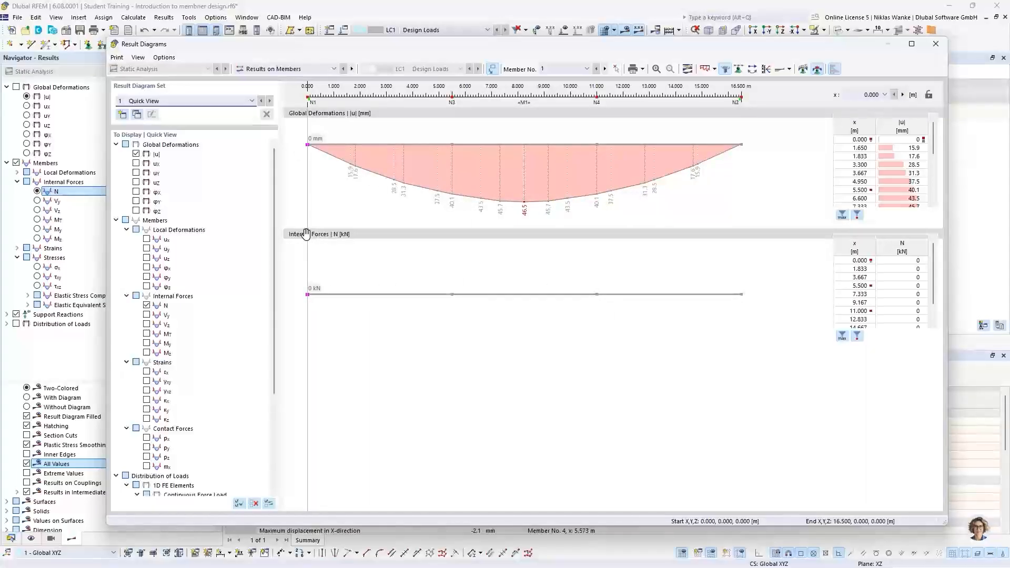
- Replace the N diagram with the Vz and My diagrams for the beam and compare them with the model
{"action": "left_click", "coordinate": [146, 305]}
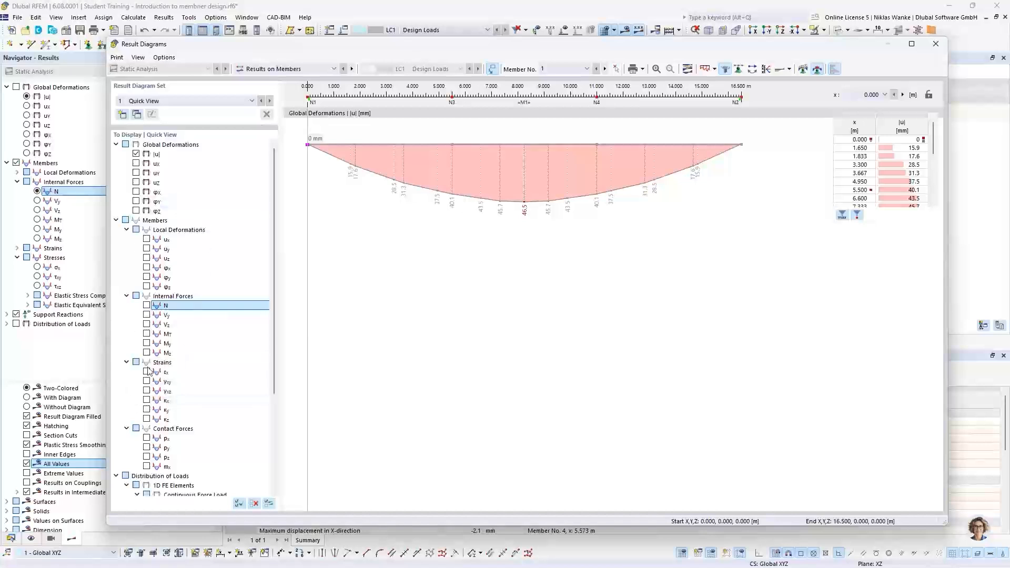
{"action": "left_click", "coordinate": [147, 325]}
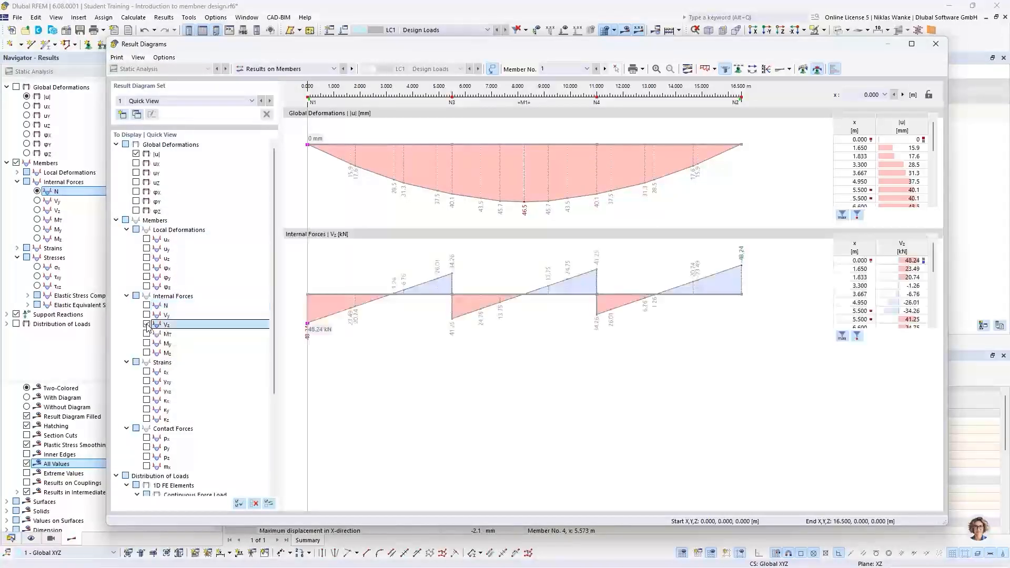
{"action": "left_click", "coordinate": [146, 343]}
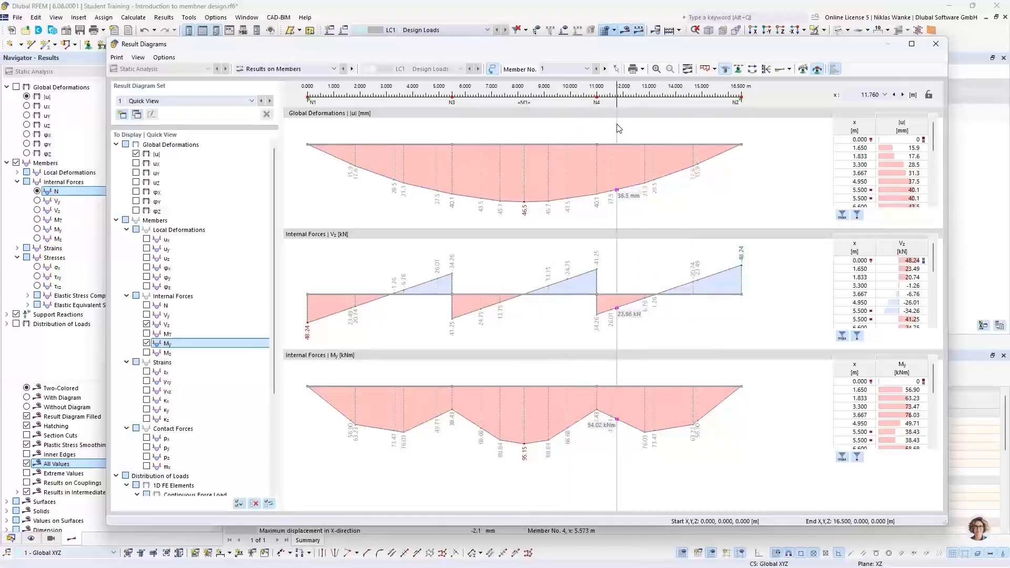
{"action": "left_click_drag", "start_coordinate": [565, 47], "coordinate": [523, 441]}
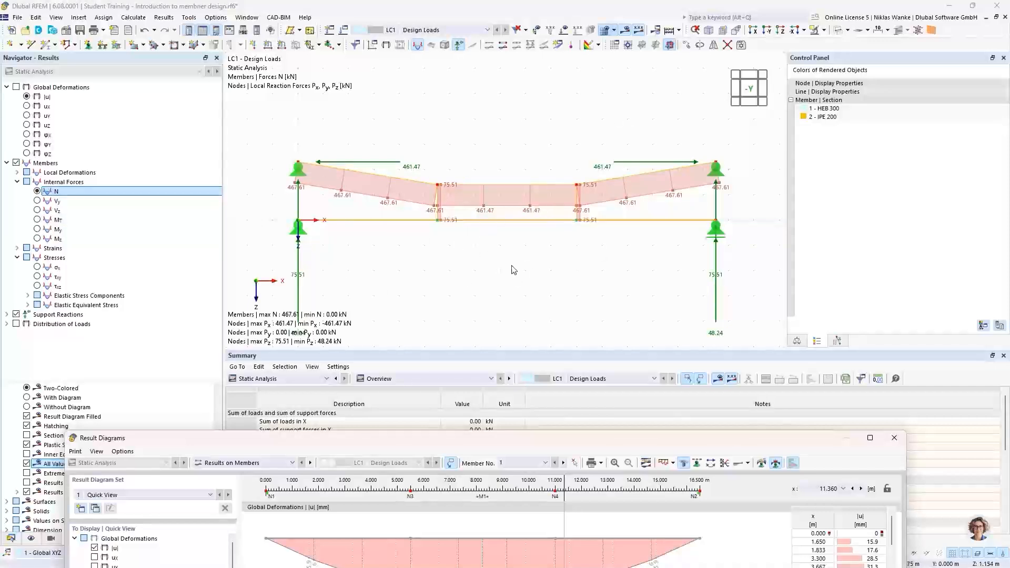
{"action": "left_click_drag", "start_coordinate": [536, 438], "coordinate": [564, 43]}
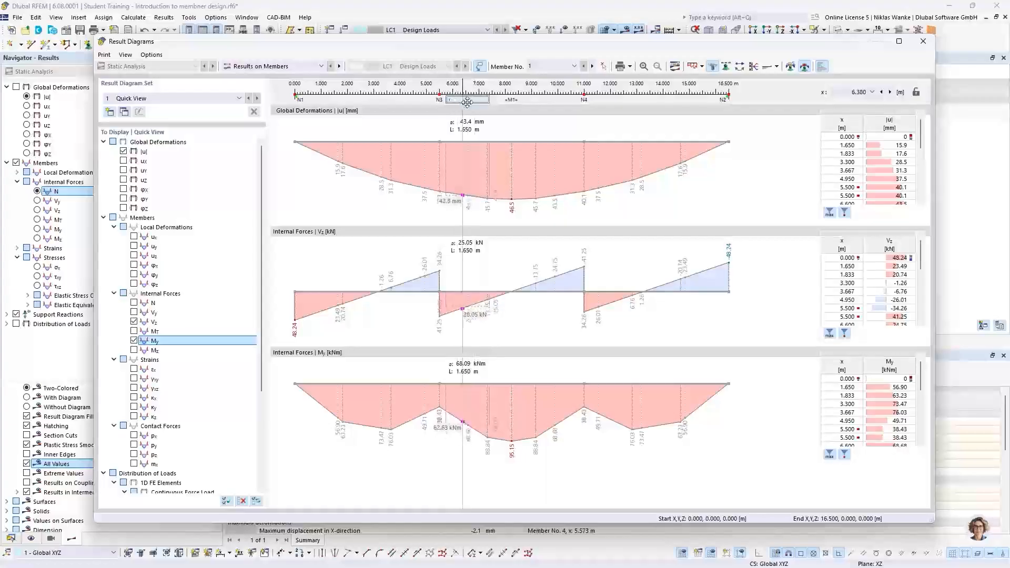
- Try averaging the beam results over a smooth range shifted and resized to 1.345 m, and delete the range
{"action": "right_click", "coordinate": [470, 100]}
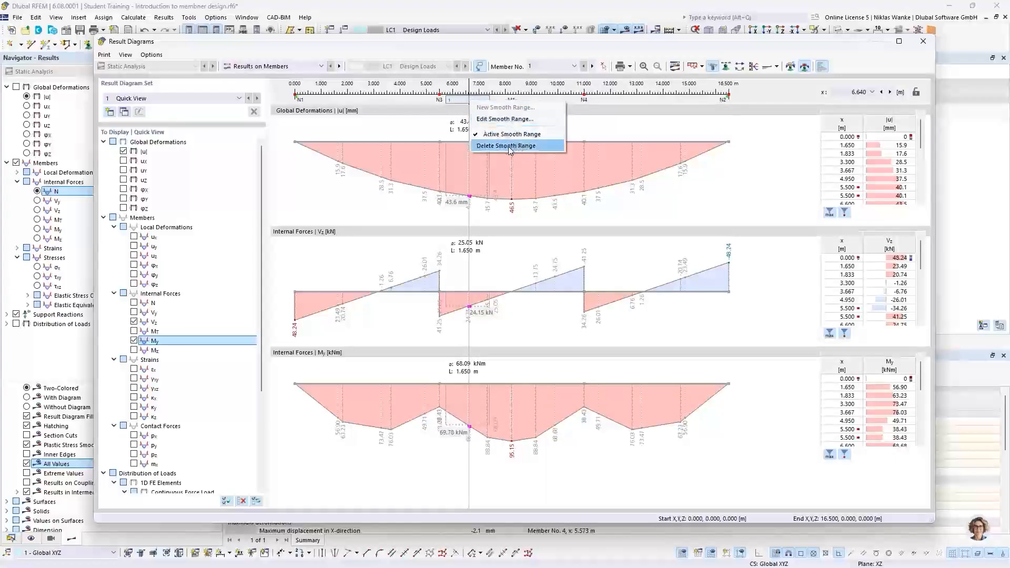
{"action": "left_click", "coordinate": [578, 108]}
{"action": "left_click_drag", "start_coordinate": [557, 108], "coordinate": [404, 101]}
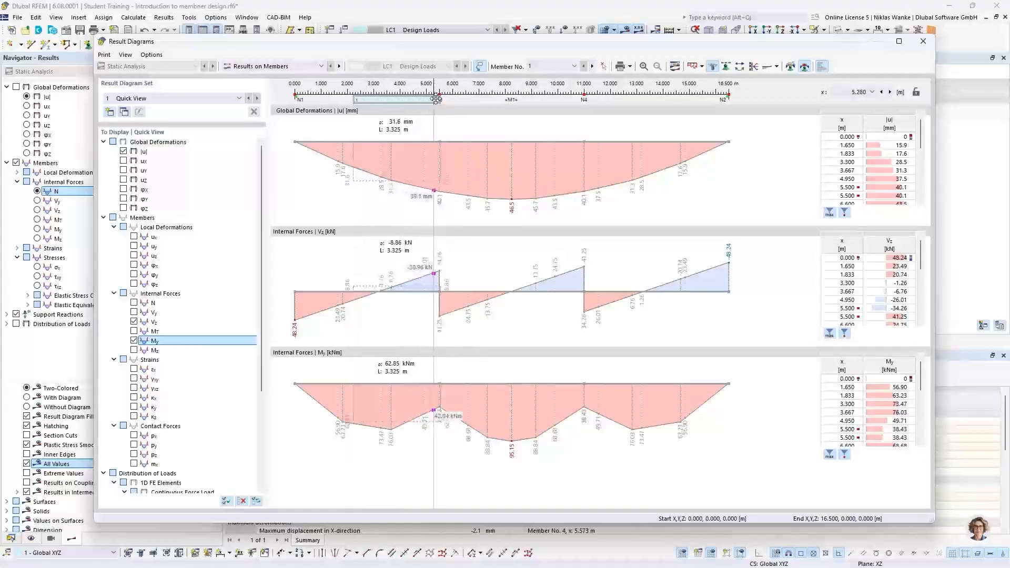
{"action": "right_click", "coordinate": [374, 102]}
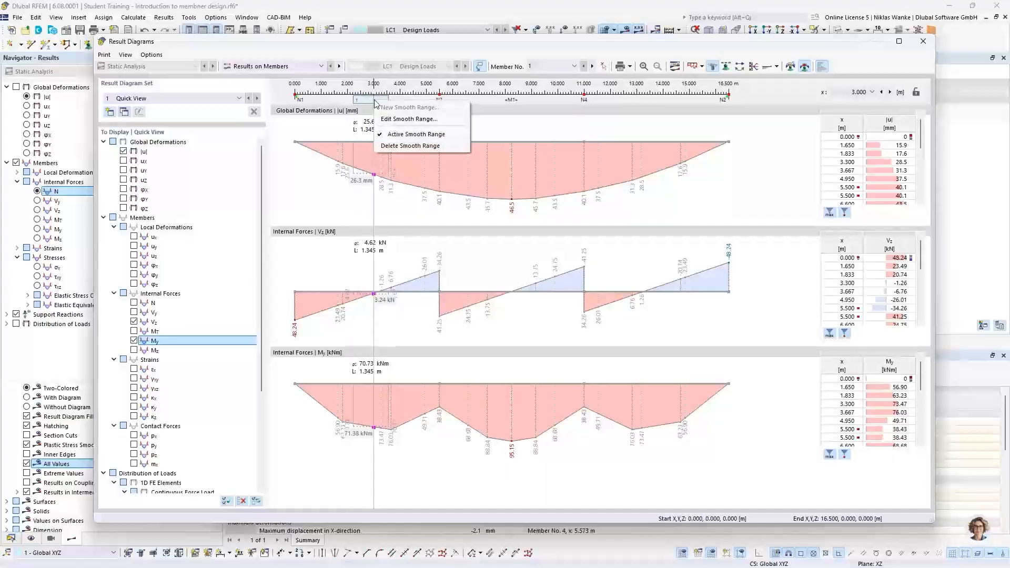
{"action": "left_click", "coordinate": [398, 146]}
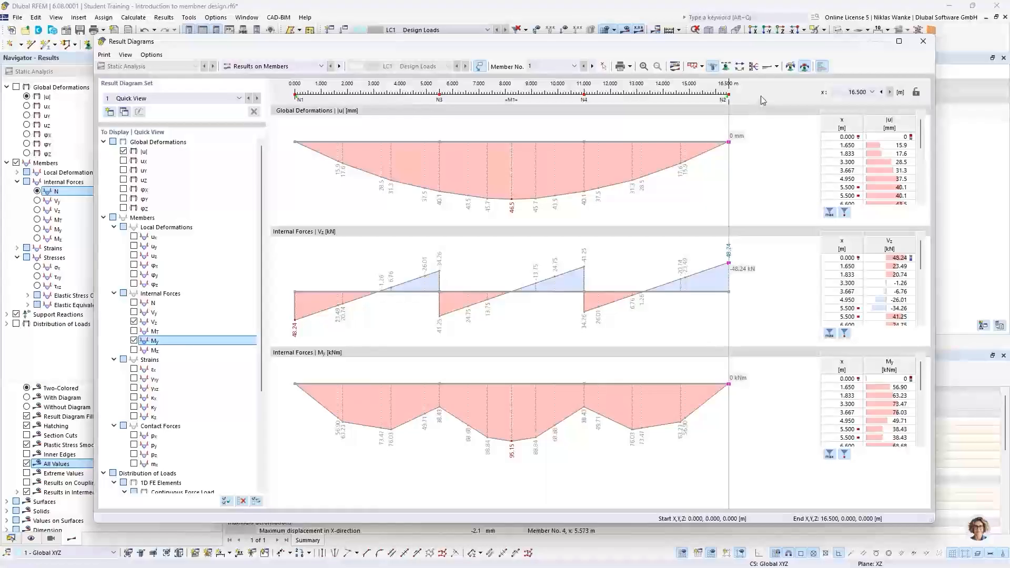
- Review the options for printing the result diagram graphics and close the beam's result diagrams
{"action": "left_click", "coordinate": [632, 68]}
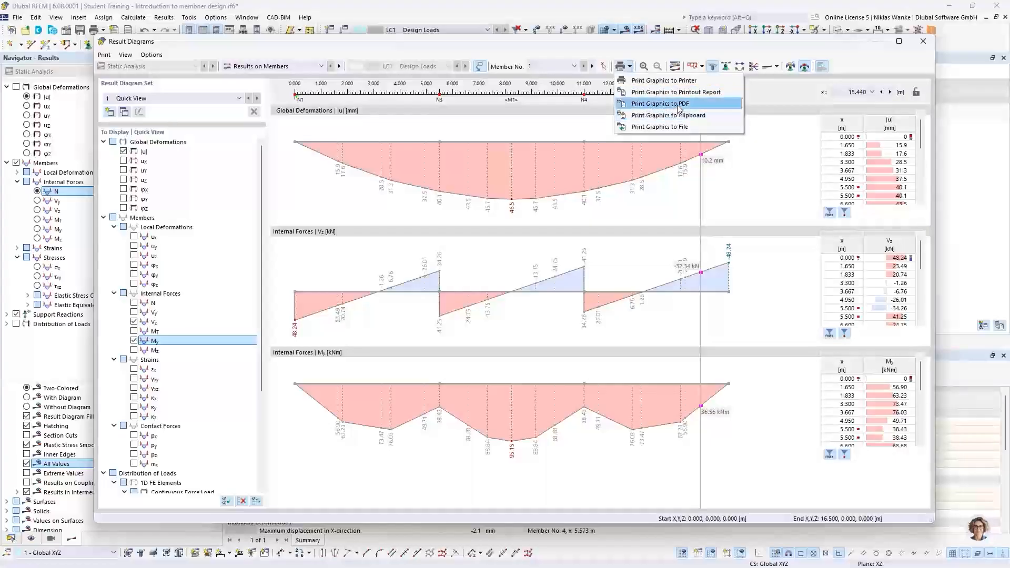
{"action": "left_click", "coordinate": [751, 44]}
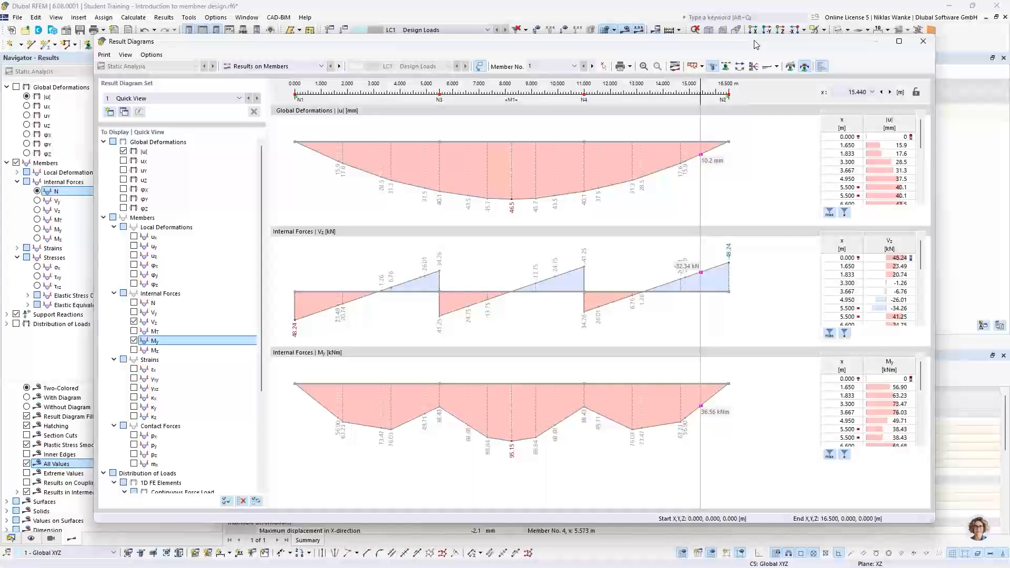
{"action": "left_click_drag", "start_coordinate": [756, 44], "coordinate": [763, 44]}
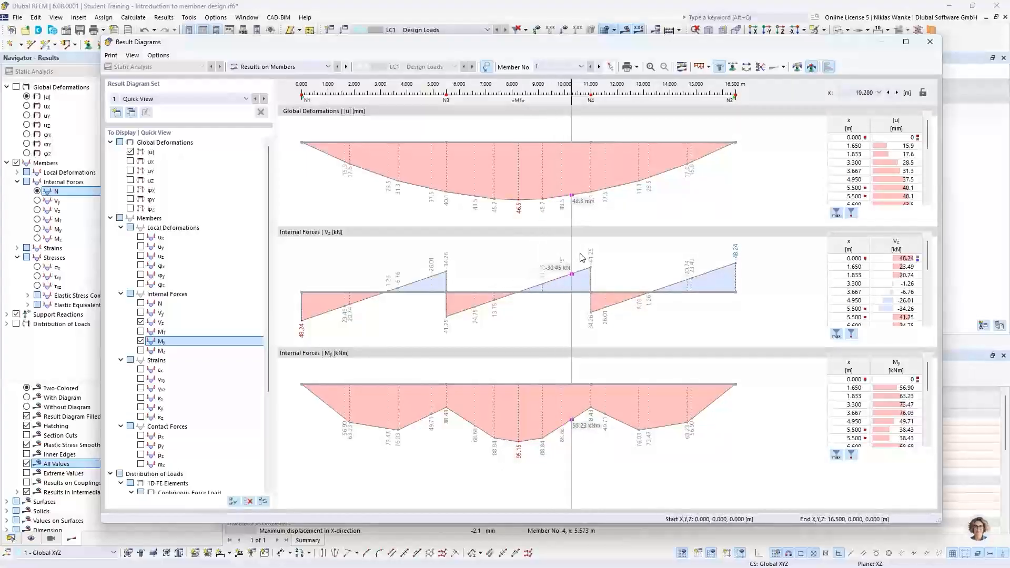
{"action": "left_click", "coordinate": [931, 43]}
{"action": "scroll", "coordinate": [547, 268], "scroll_direction": "down", "scroll_amount": 2}
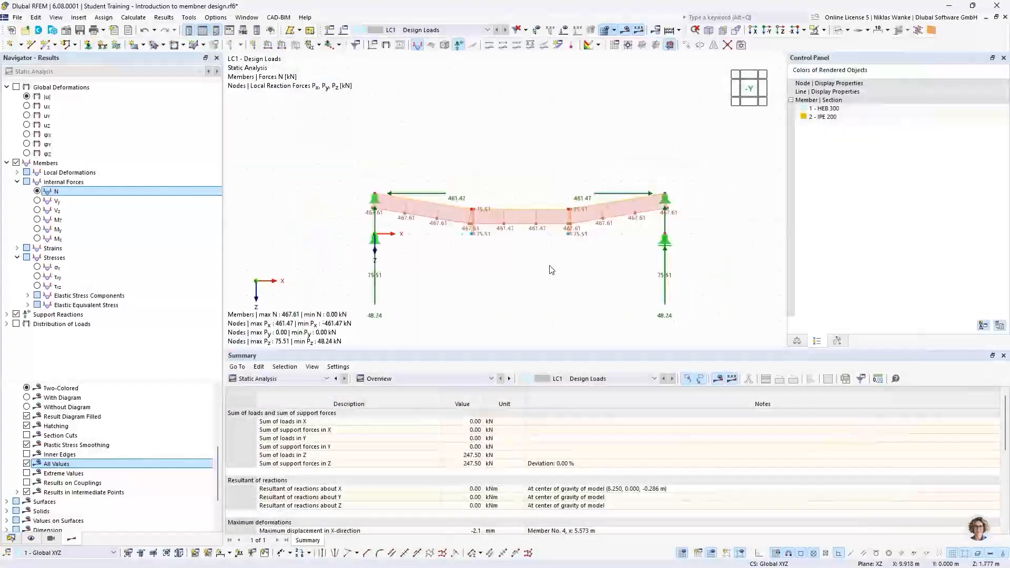
{"action": "middle_click_drag", "start_coordinate": [552, 251], "coordinate": [547, 257]}
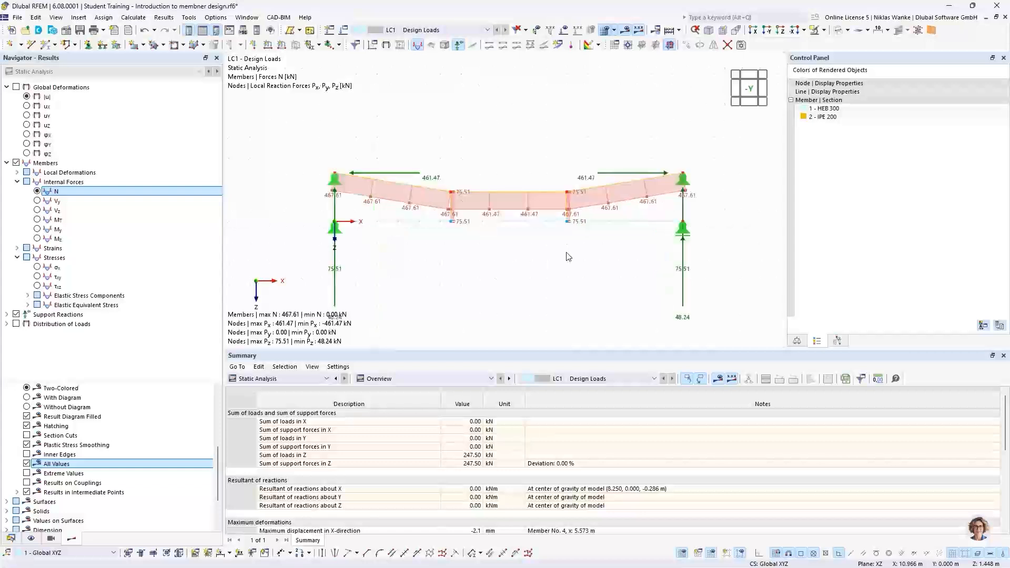
{"action": "middle_click_drag", "start_coordinate": [576, 251], "coordinate": [584, 251]}
{"action": "middle_click_drag", "start_coordinate": [579, 240], "coordinate": [580, 262]}
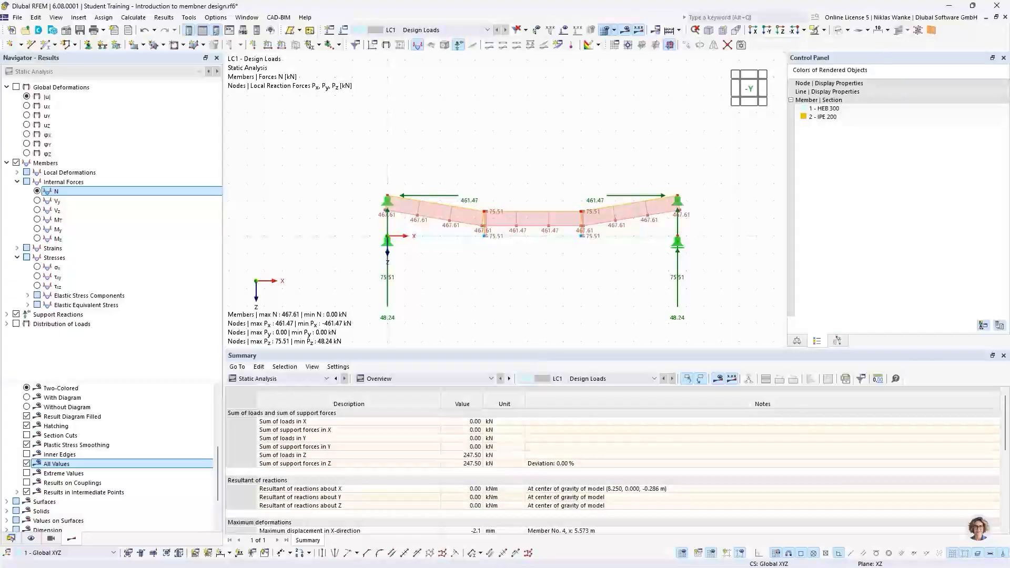
- Switch to the PowerPoint presentation and advance to the slide on the generated truss structure
{"action": "key", "text": "alt+Tab"}
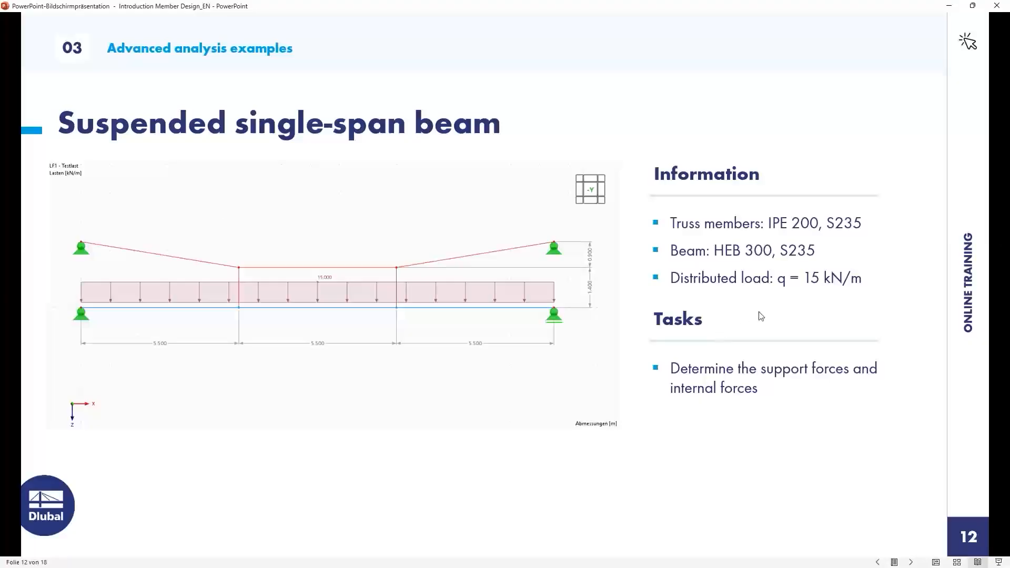
{"action": "left_click", "coordinate": [813, 318]}
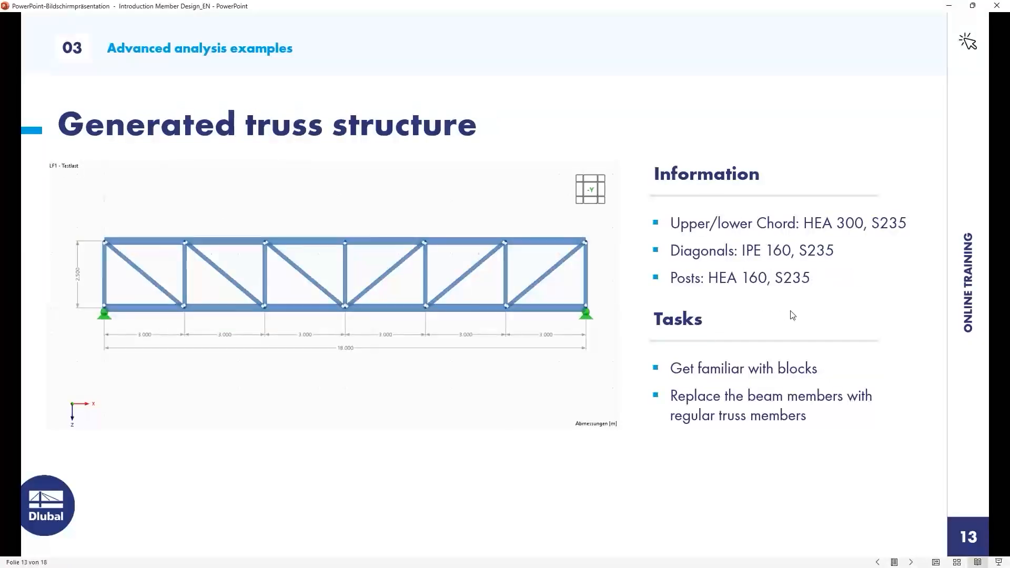
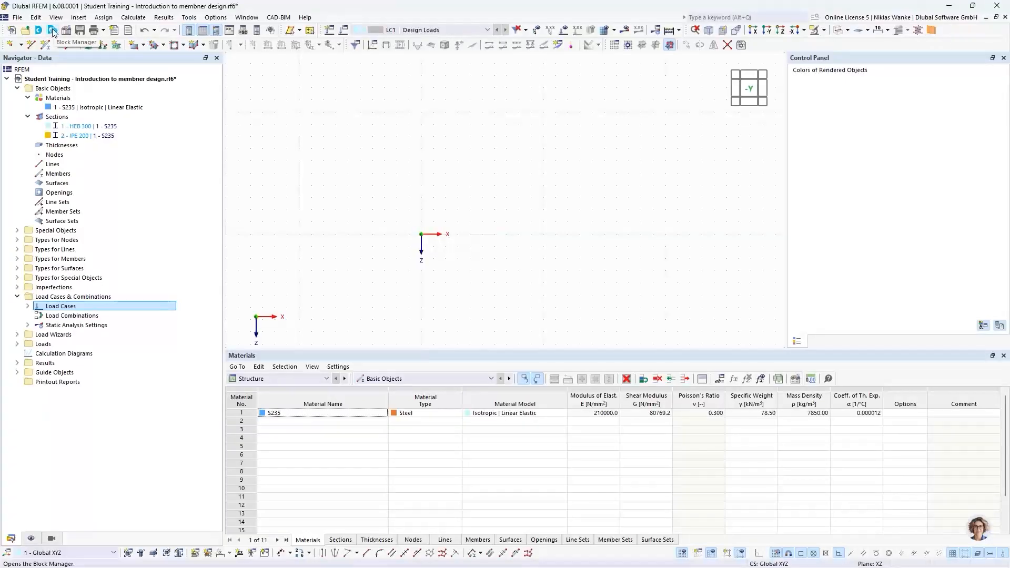
- Open the Block Manager and browse the steel and aluminum bridge blocks, previewing the arched bridge BRG001-a
{"action": "left_click", "coordinate": [52, 30]}
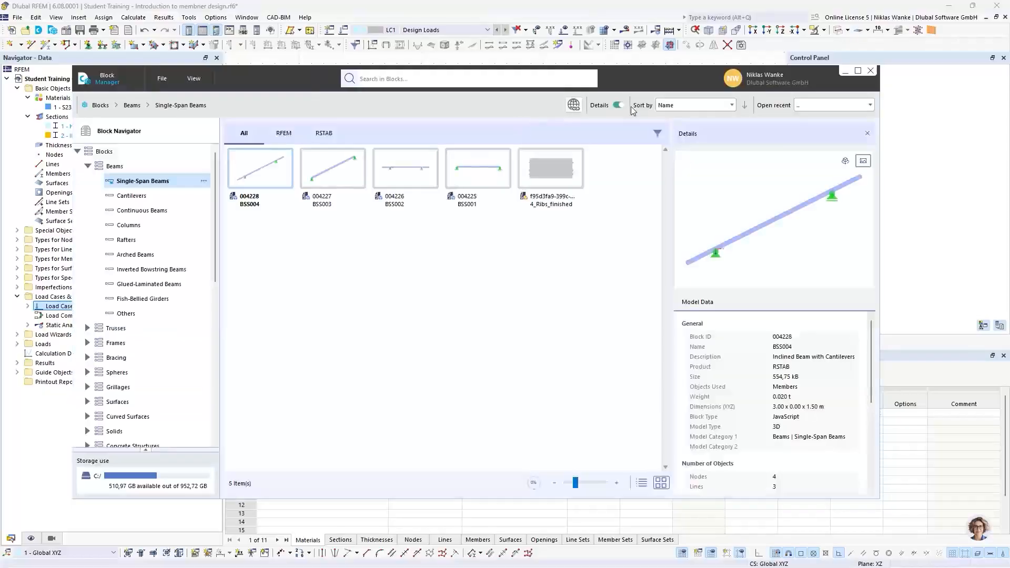
{"action": "left_click_drag", "start_coordinate": [633, 78], "coordinate": [690, 64]}
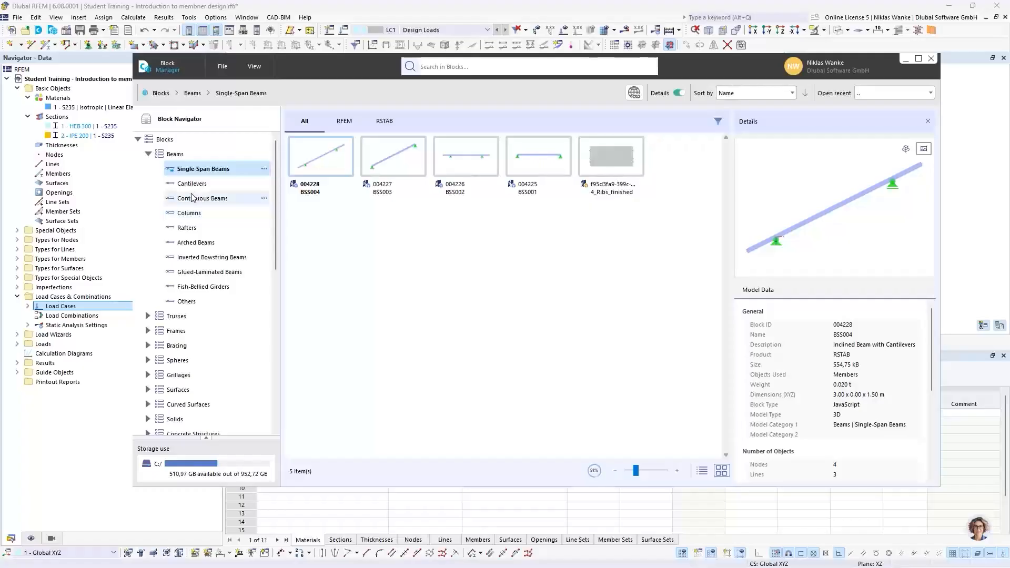
{"action": "left_click", "coordinate": [148, 154]}
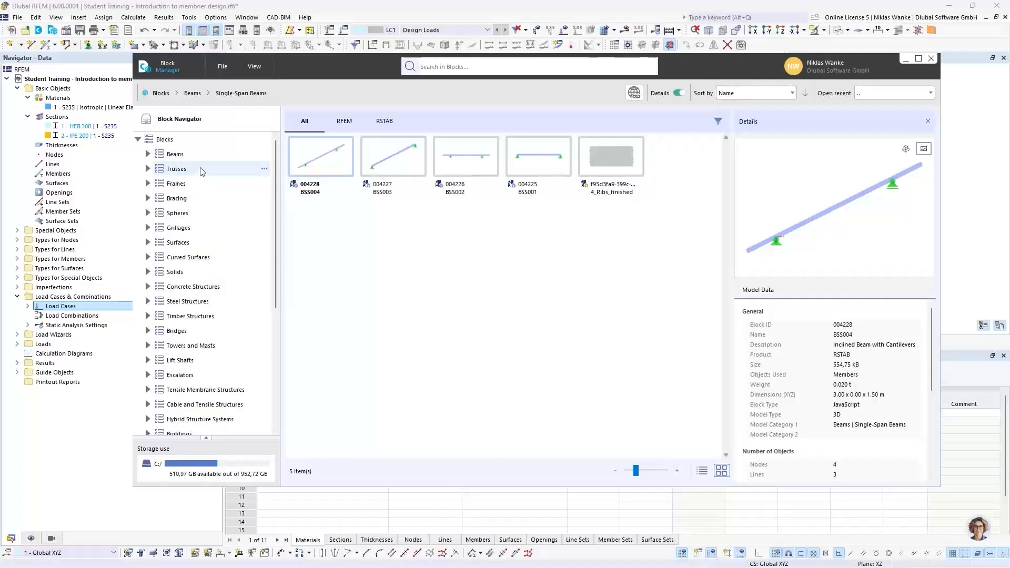
{"action": "left_click", "coordinate": [147, 331]}
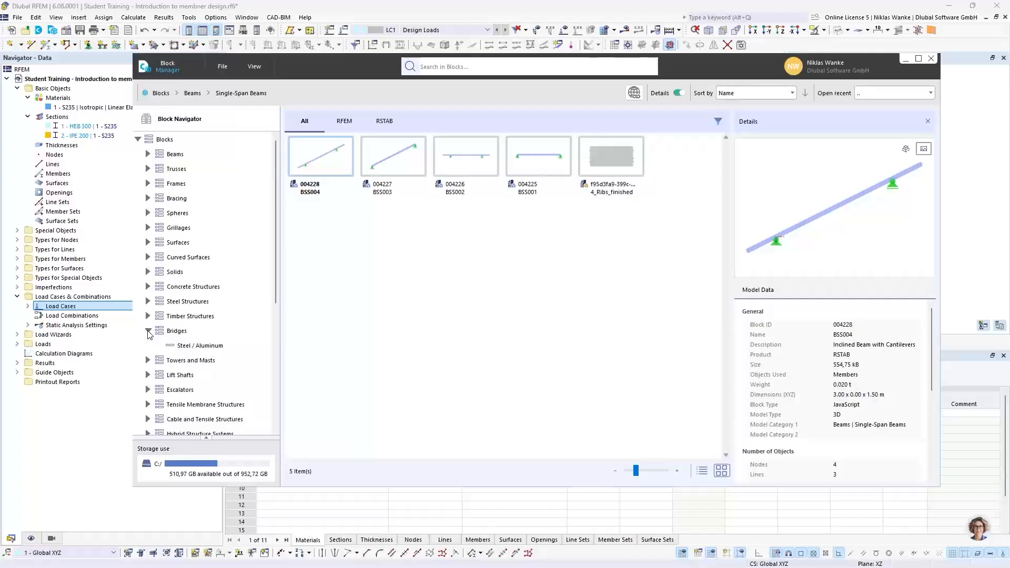
{"action": "left_click", "coordinate": [204, 346]}
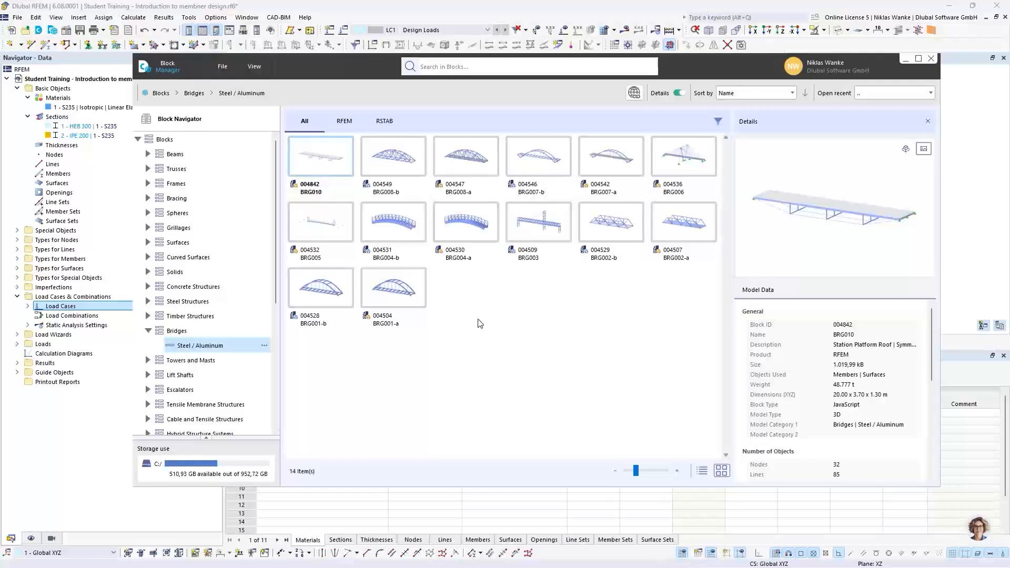
{"action": "left_click", "coordinate": [399, 295]}
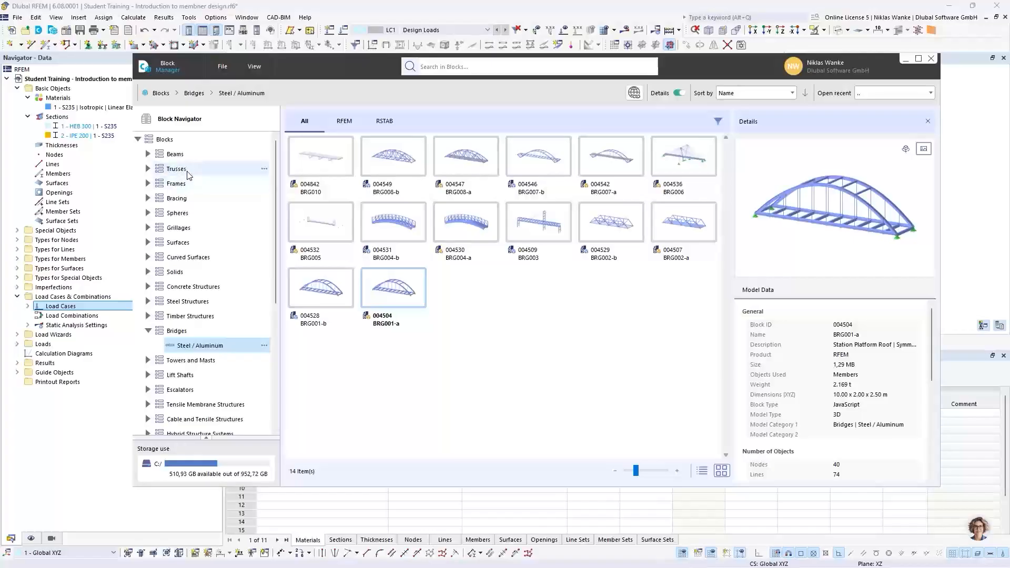
- Browse the 2D truss blocks and select the parallel-chord truss FT001-a
{"action": "left_click", "coordinate": [148, 169]}
{"action": "left_click", "coordinate": [205, 170]}
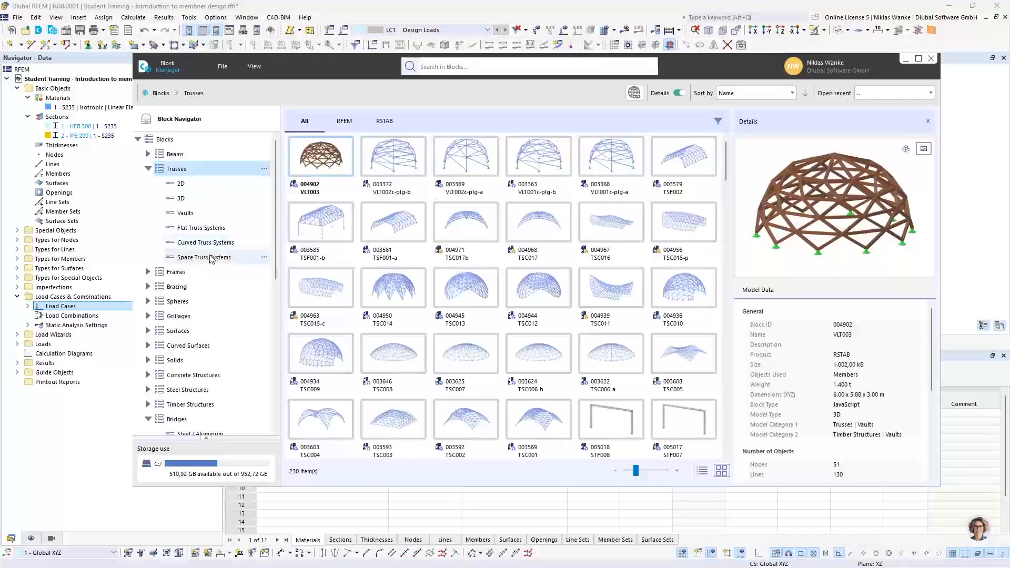
{"action": "left_click", "coordinate": [207, 187]}
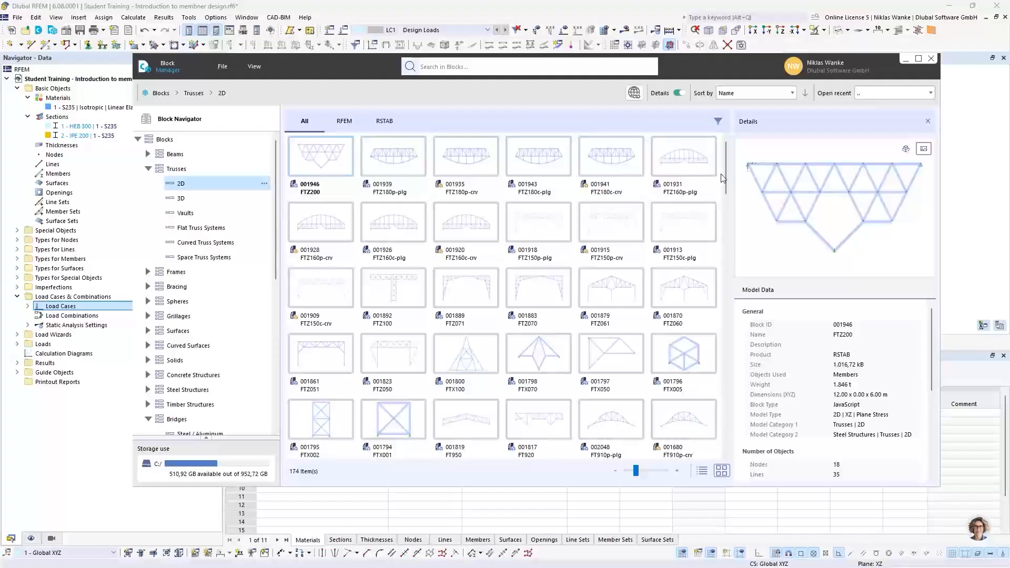
{"action": "scroll", "coordinate": [725, 164], "scroll_direction": "down", "scroll_amount": 1}
{"action": "left_click_drag", "start_coordinate": [722, 170], "coordinate": [724, 429]}
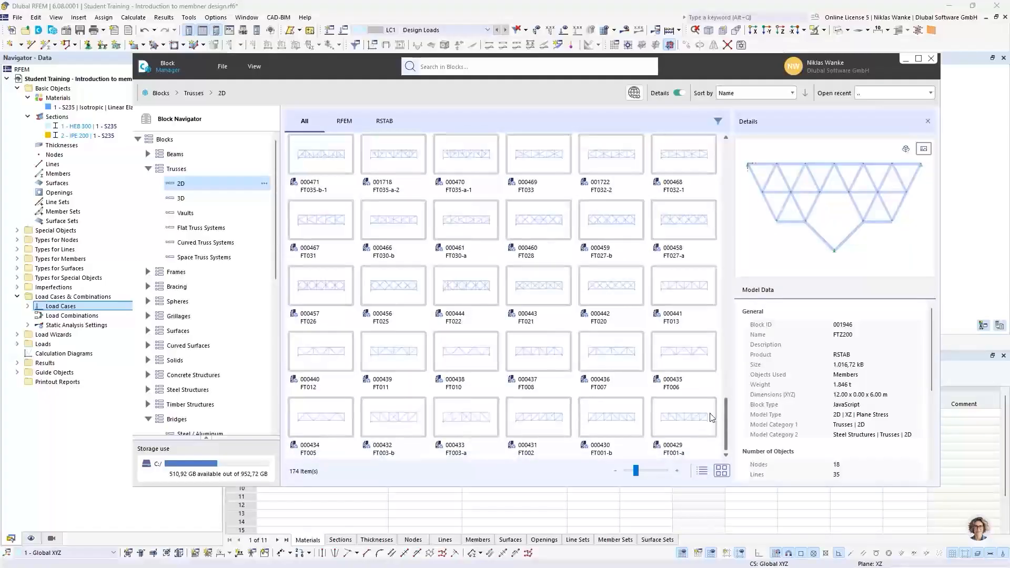
{"action": "left_click", "coordinate": [682, 421]}
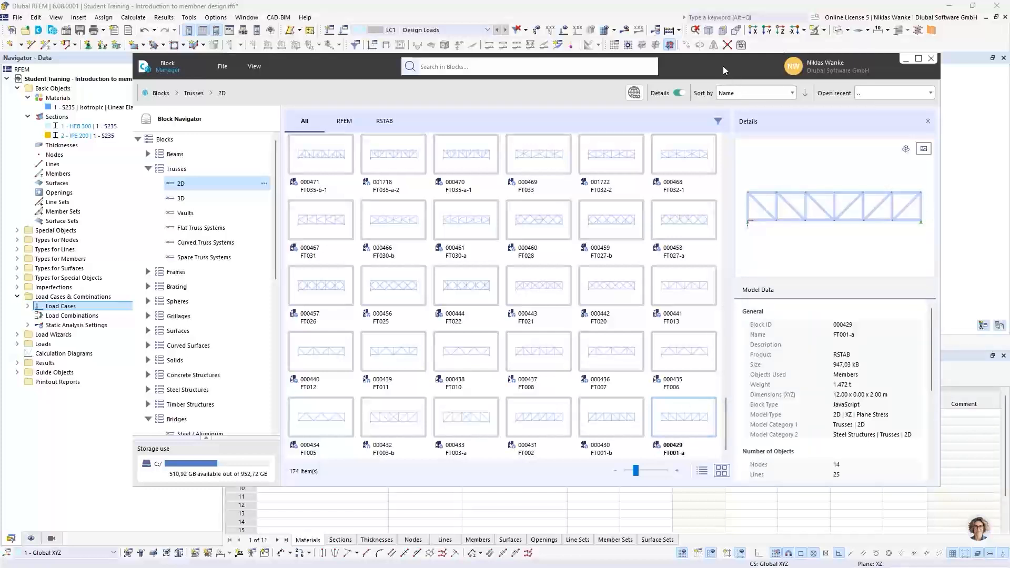
- Insert the truss block FT001-a into the model and accept changing the model type to 3D
{"action": "left_click_drag", "start_coordinate": [723, 65], "coordinate": [756, 51]}
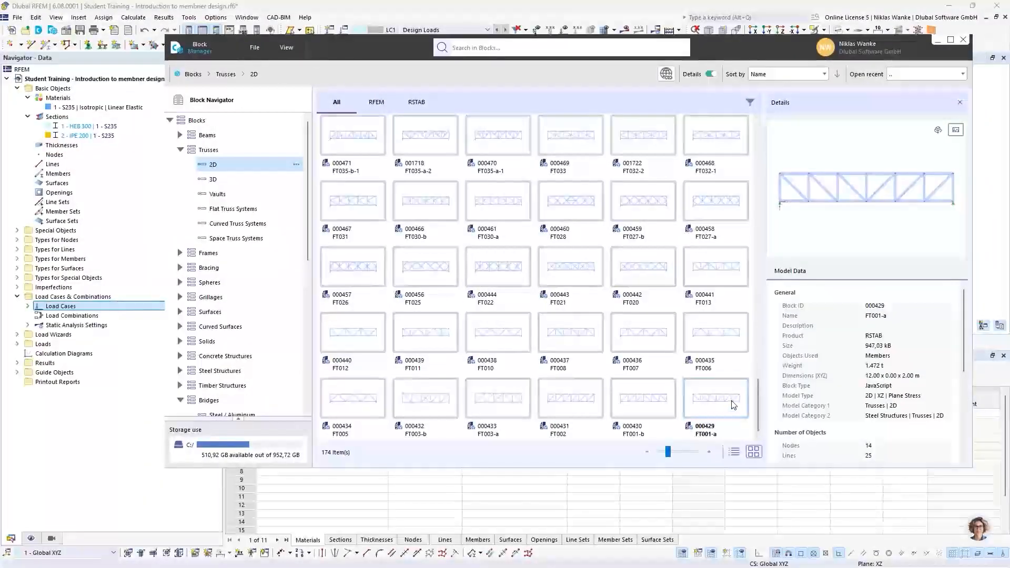
{"action": "double_click", "coordinate": [734, 406]}
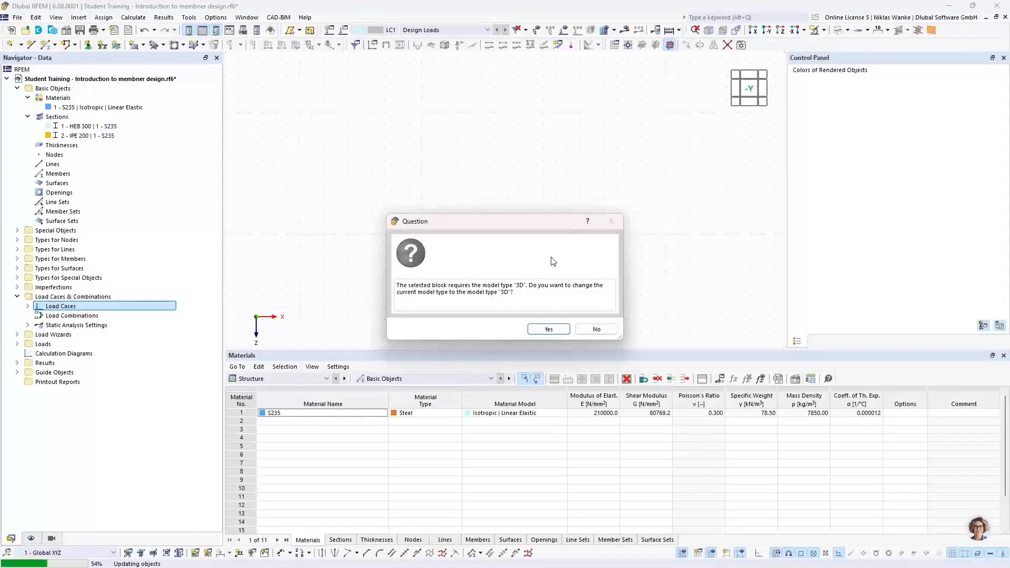
{"action": "mouse_move", "coordinate": [472, 220]}
{"action": "left_mouse_down"}
{"action": "mouse_move", "coordinate": [483, 212]}
{"action": "mouse_move", "coordinate": [485, 230]}
{"action": "left_mouse_up"}
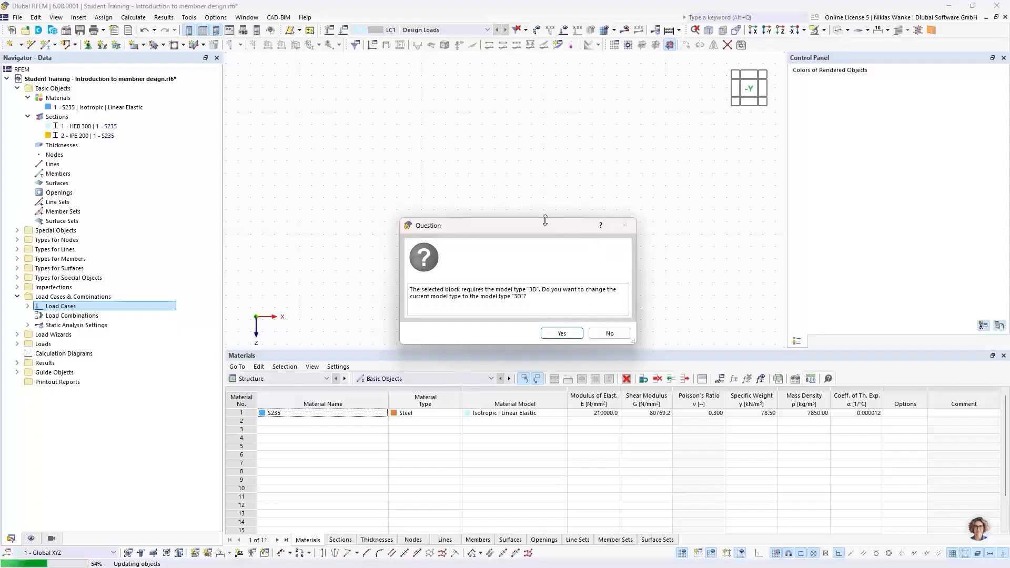
{"action": "left_click_drag", "start_coordinate": [526, 225], "coordinate": [537, 226]}
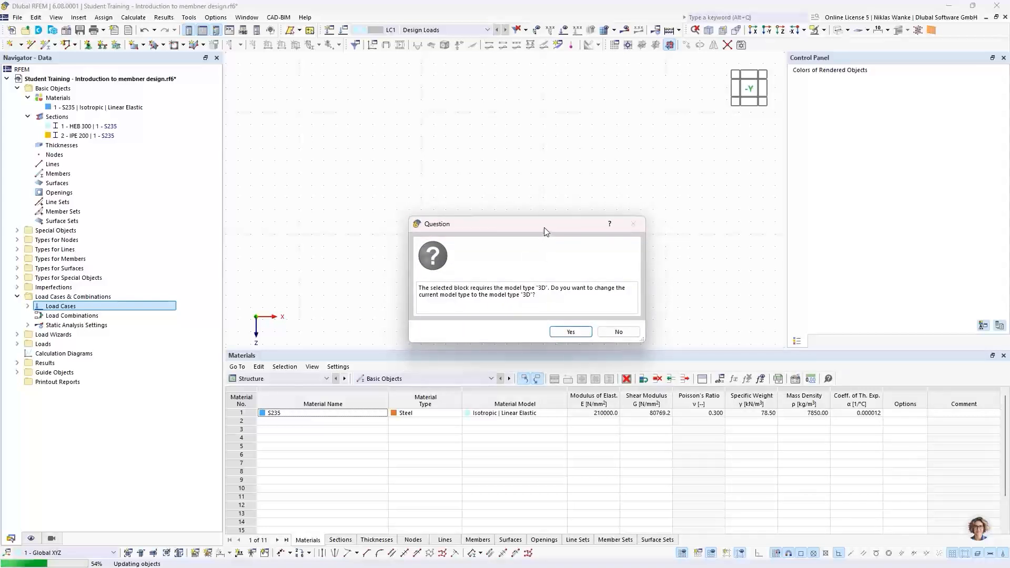
{"action": "mouse_move", "coordinate": [543, 228]}
{"action": "left_mouse_down"}
{"action": "mouse_move", "coordinate": [543, 239]}
{"action": "mouse_move", "coordinate": [543, 219]}
{"action": "mouse_move", "coordinate": [539, 235]}
{"action": "mouse_move", "coordinate": [529, 226]}
{"action": "left_mouse_up"}
{"action": "left_click", "coordinate": [546, 330]}
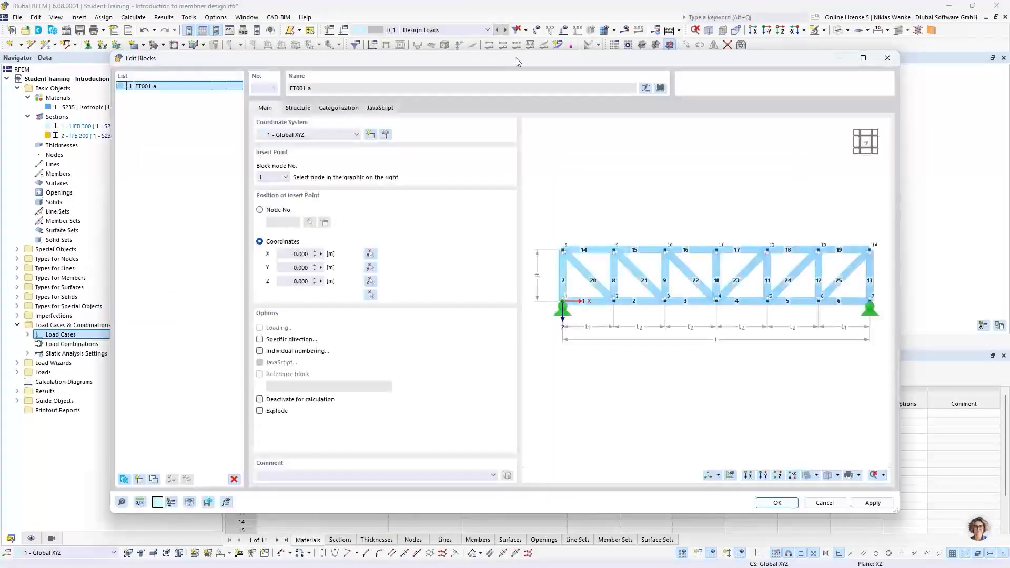
{"action": "mouse_move", "coordinate": [516, 62]}
{"action": "left_mouse_down"}
{"action": "mouse_move", "coordinate": [573, 46]}
{"action": "mouse_move", "coordinate": [514, 67]}
{"action": "mouse_move", "coordinate": [573, 54]}
{"action": "mouse_move", "coordinate": [509, 86]}
{"action": "mouse_move", "coordinate": [512, 75]}
{"action": "left_mouse_up"}
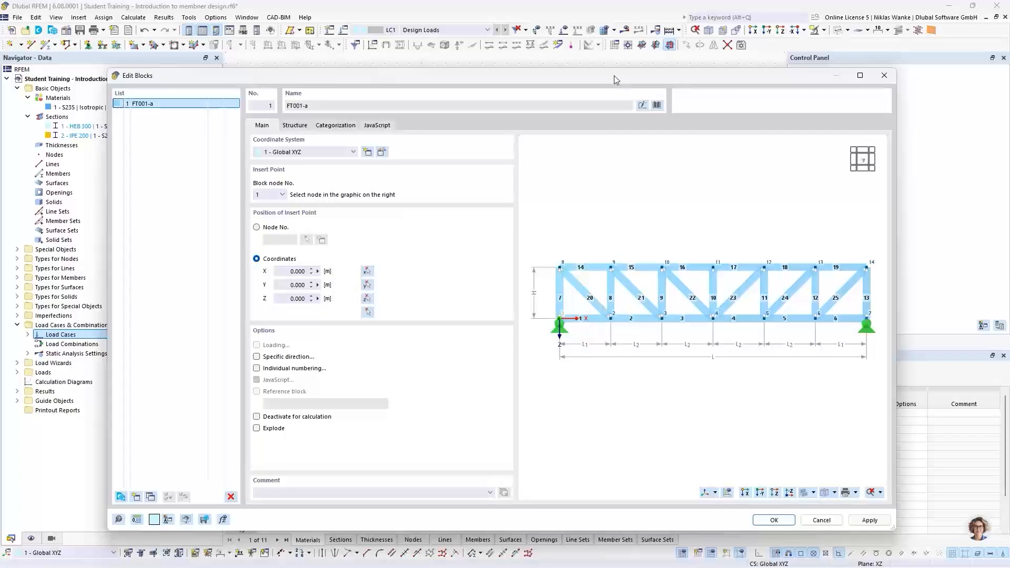
{"action": "left_click_drag", "start_coordinate": [596, 75], "coordinate": [603, 308]}
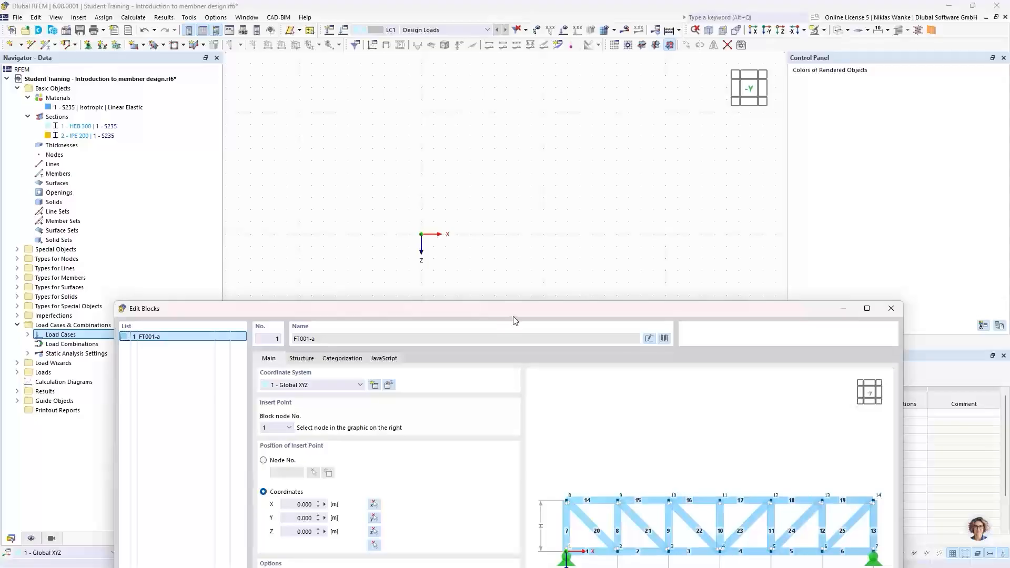
{"action": "left_click_drag", "start_coordinate": [513, 313], "coordinate": [526, 81]}
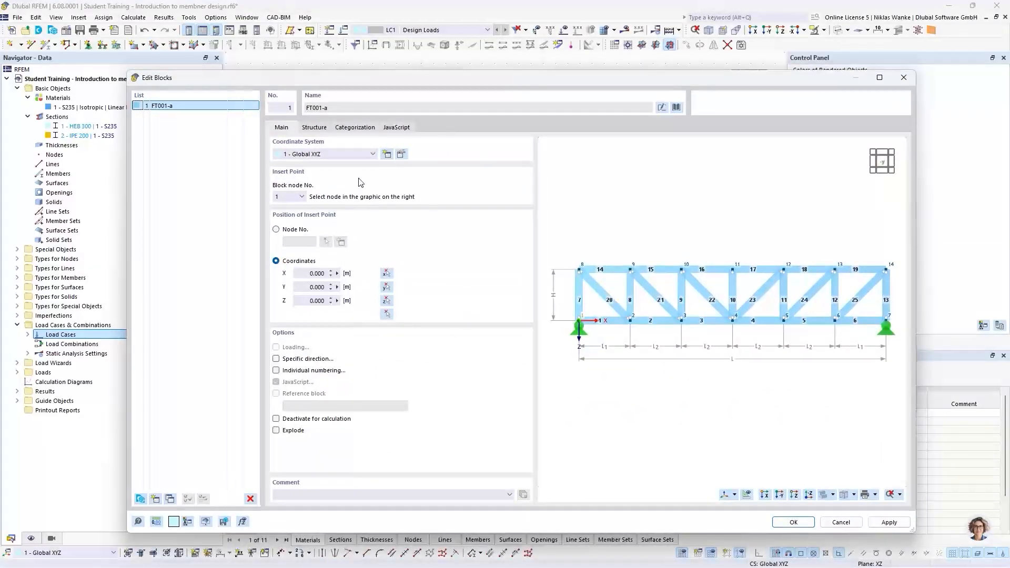
- Set the lengths of the truss block's outer bays and inner bays to 3 m each in its structure parameters
{"action": "left_click", "coordinate": [315, 128]}
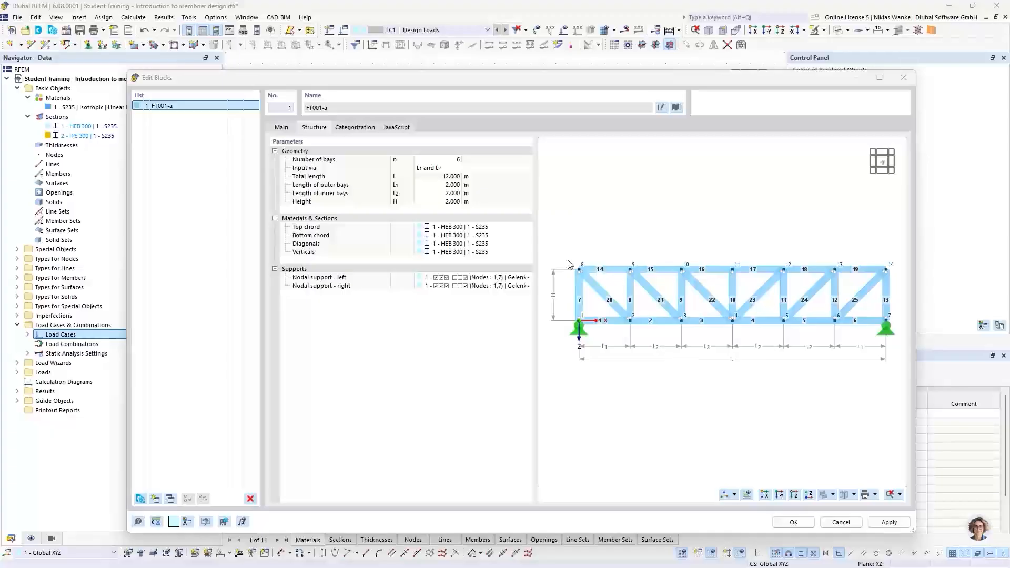
{"action": "left_click", "coordinate": [435, 185]}
{"action": "type", "text": "3"}
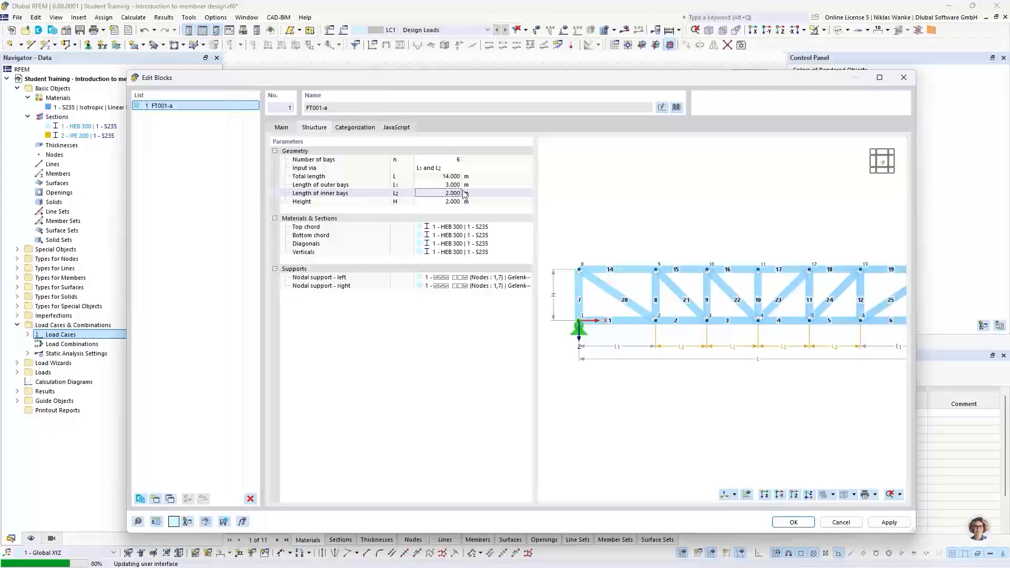
{"action": "left_click", "coordinate": [432, 185]}
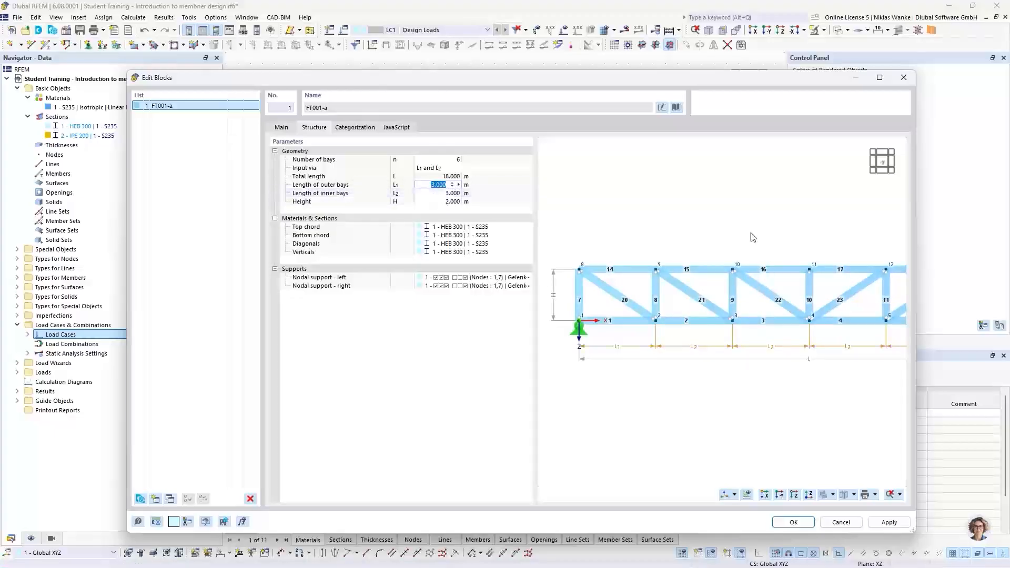
{"action": "key", "text": "Return"}
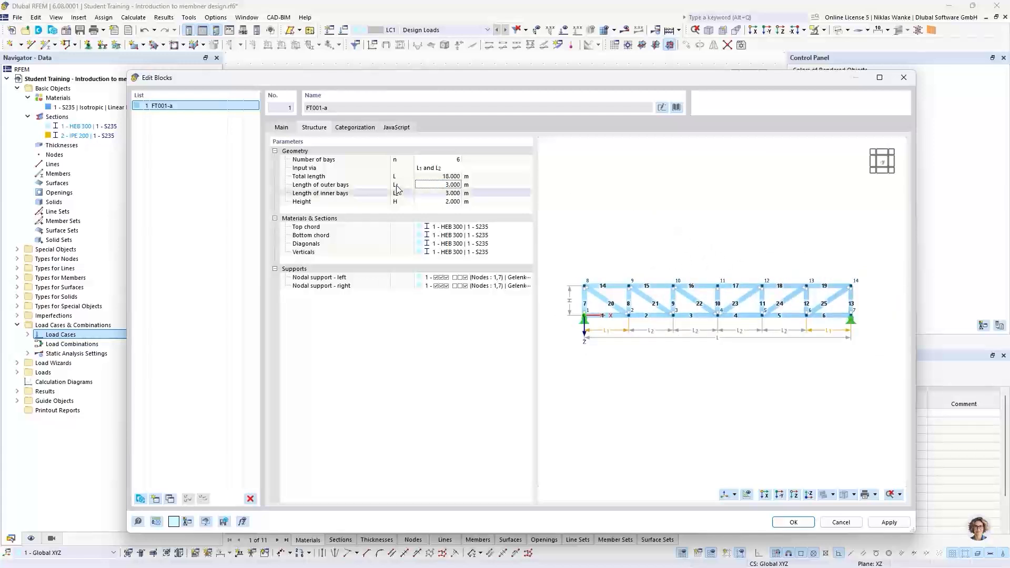
- Set the height of the truss block to 2.5 m
{"action": "double_click", "coordinate": [437, 201]}
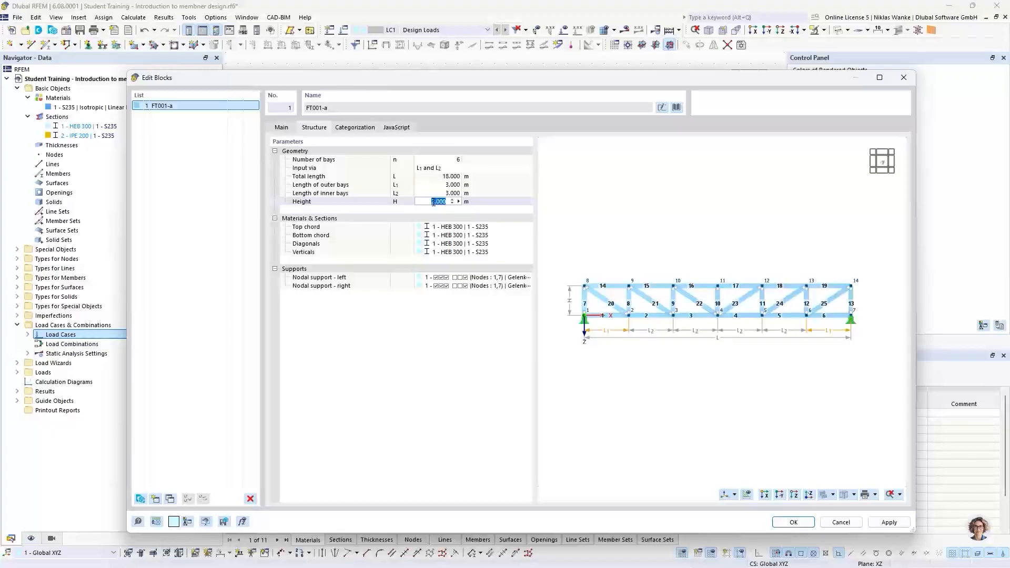
{"action": "type", "text": "2,5"}
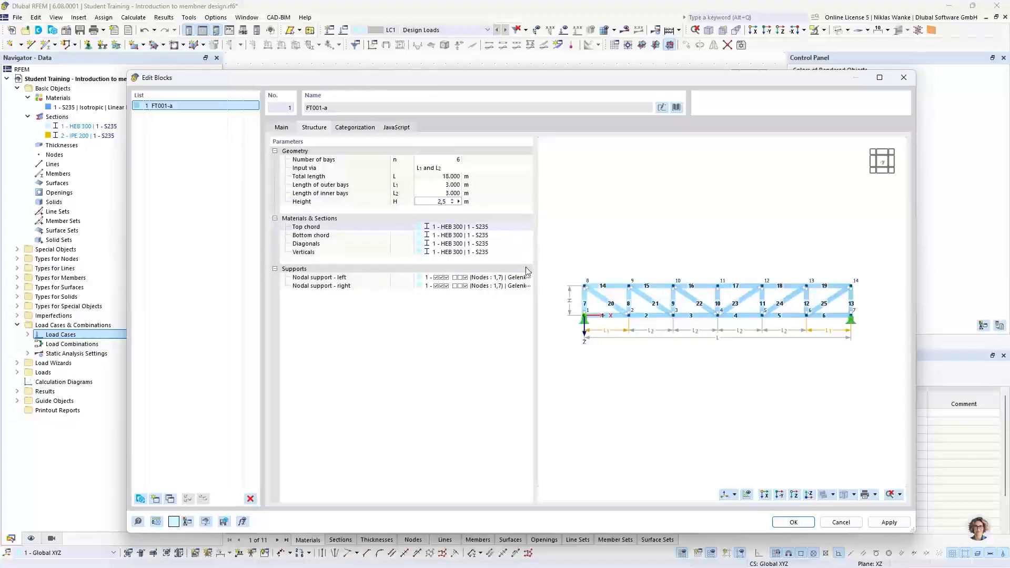
{"action": "left_click", "coordinate": [461, 228]}
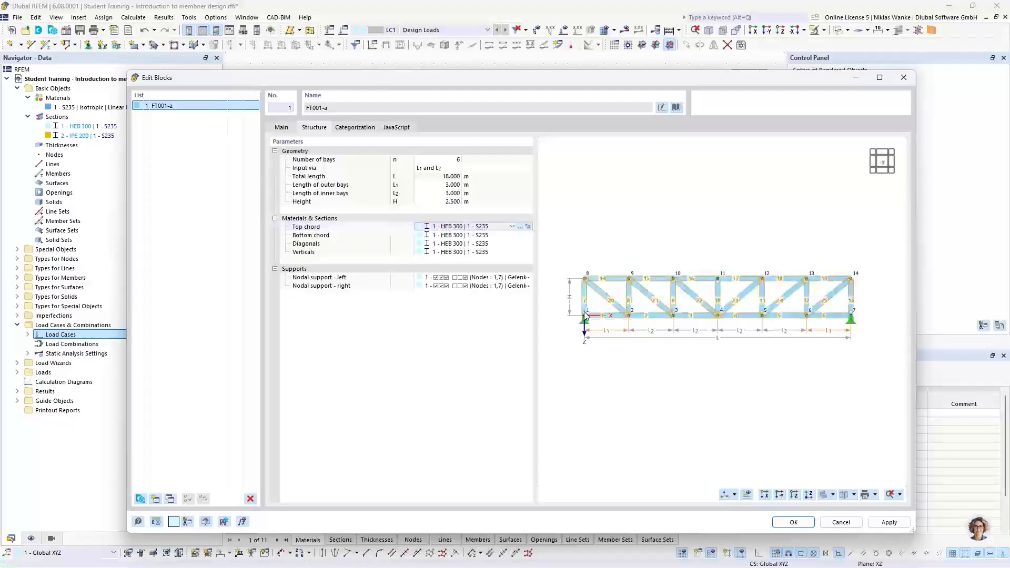
{"action": "left_click", "coordinate": [632, 216]}
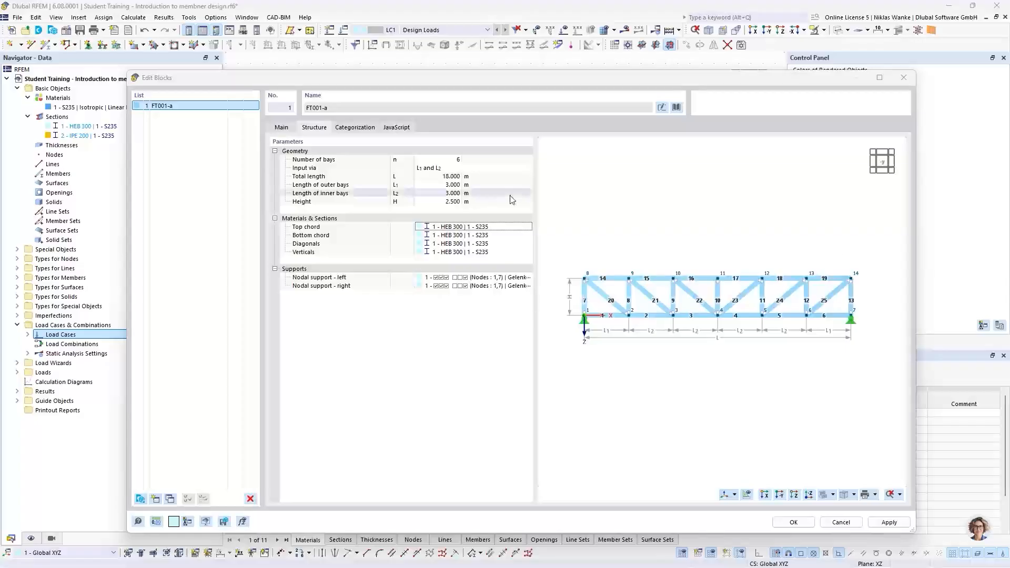
- Create a new HEA 300 section (DIN 1025-3:1994-03, Ferona) in S235 and assign it to the truss's top chord
{"action": "left_click", "coordinate": [483, 228]}
{"action": "left_click", "coordinate": [511, 227]}
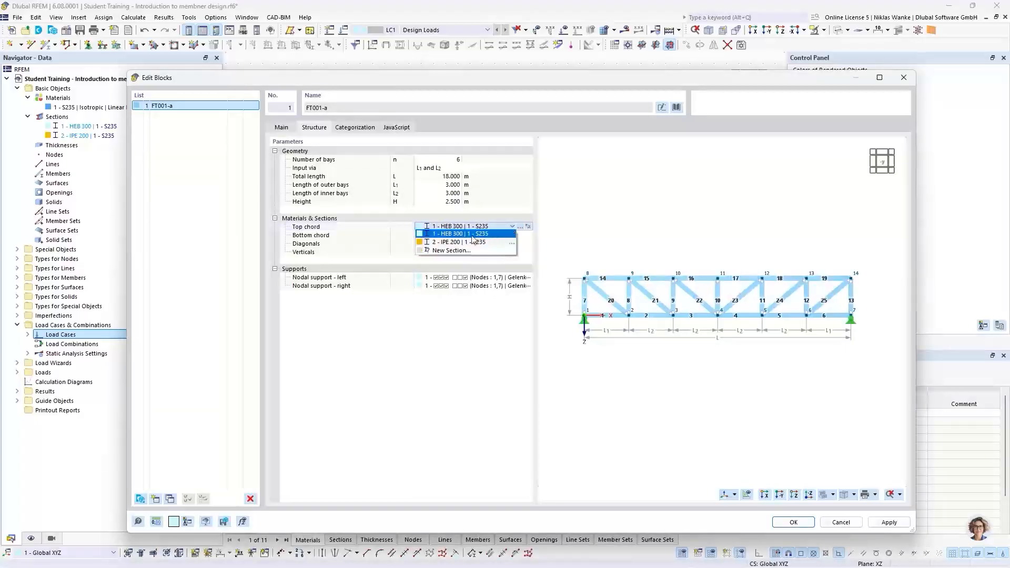
{"action": "left_click", "coordinate": [451, 251]}
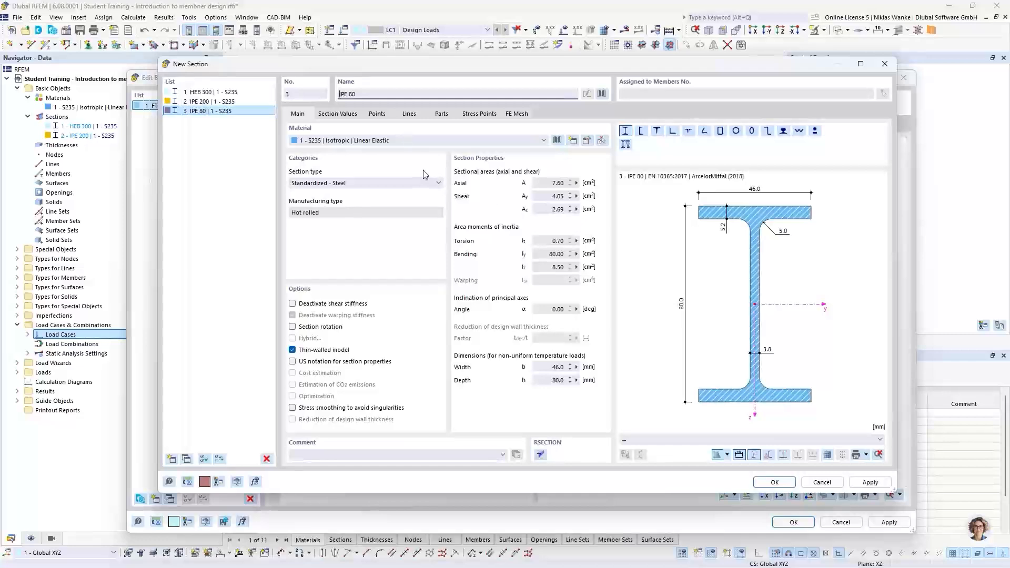
{"action": "key", "text": "BackSpace"}
{"action": "key", "text": "BackSpace"}
{"action": "key", "text": "BackSpace"}
{"action": "key", "text": "BackSpace"}
{"action": "key", "text": "BackSpace"}
{"action": "key", "text": "BackSpace"}
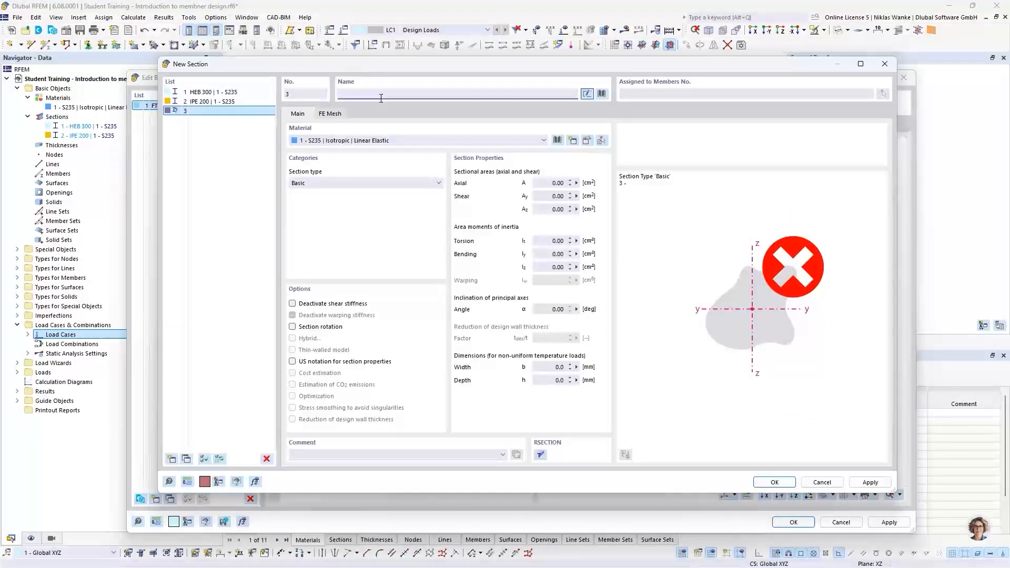
{"action": "type", "text": "HEA"}
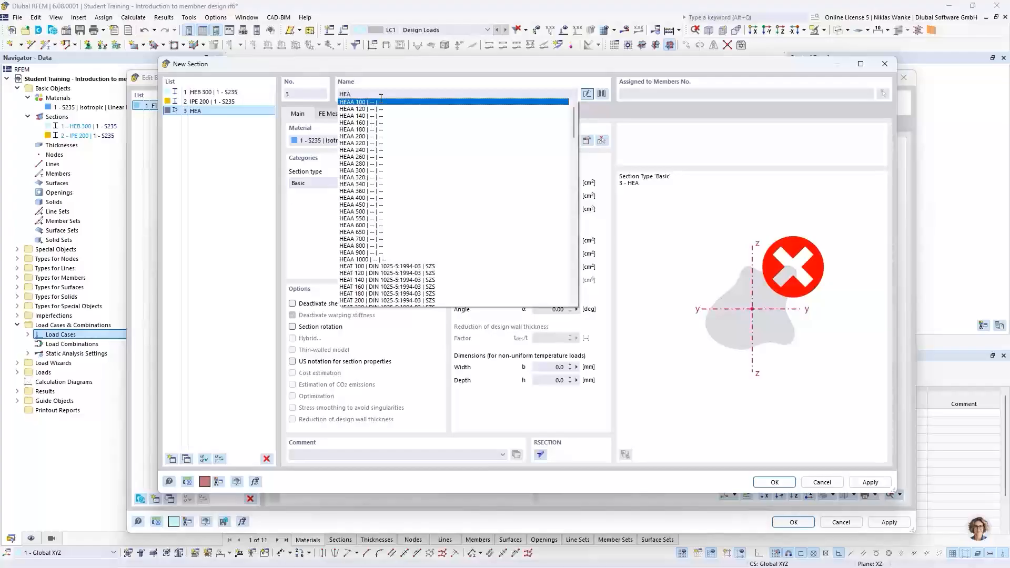
{"action": "type", "text": " 300"}
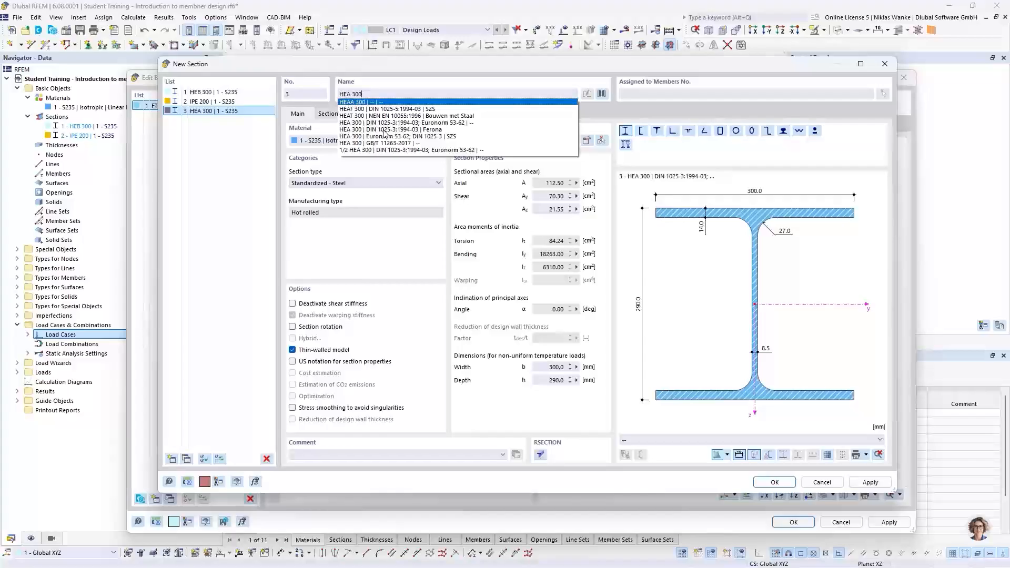
{"action": "left_click", "coordinate": [389, 129]}
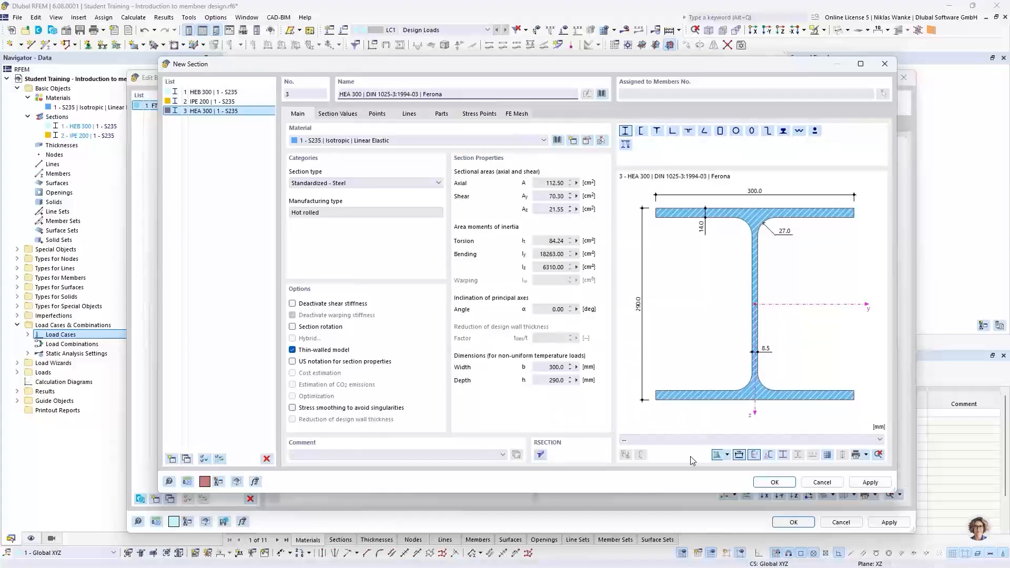
{"action": "left_click", "coordinate": [773, 482]}
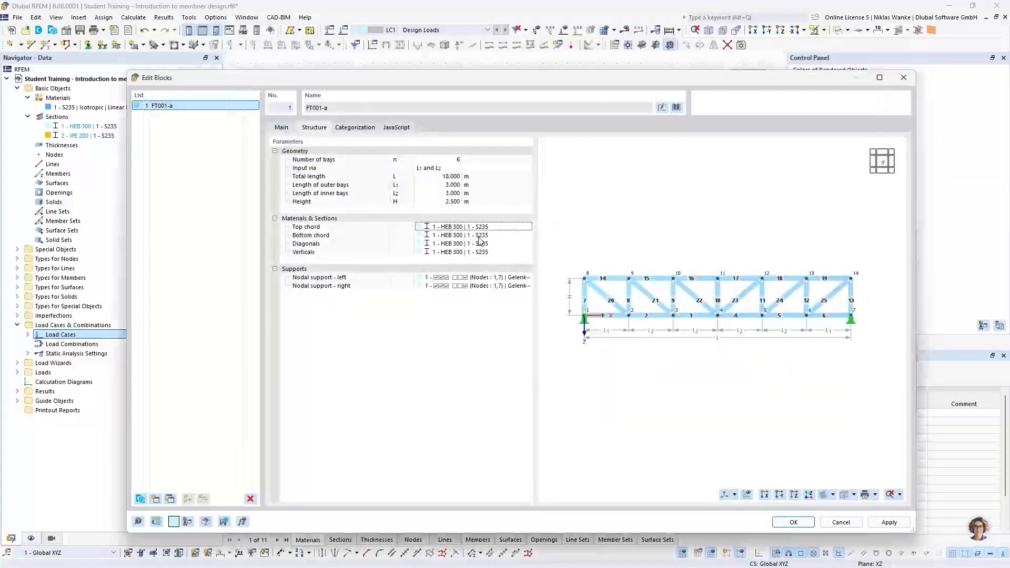
- Assign the existing HEA 300 section to the truss's bottom chord
{"action": "left_click", "coordinate": [448, 236]}
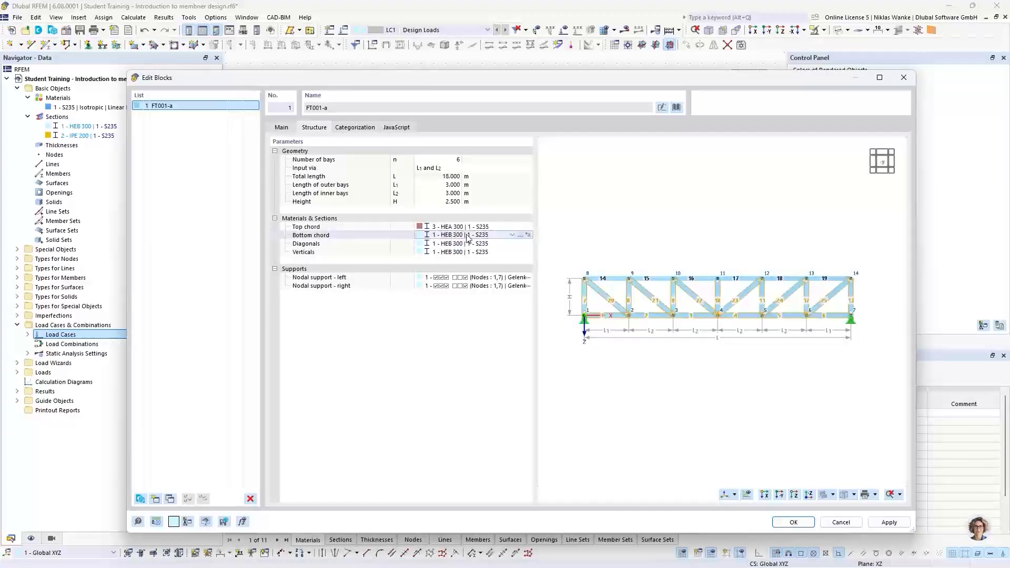
{"action": "left_click", "coordinate": [467, 238]}
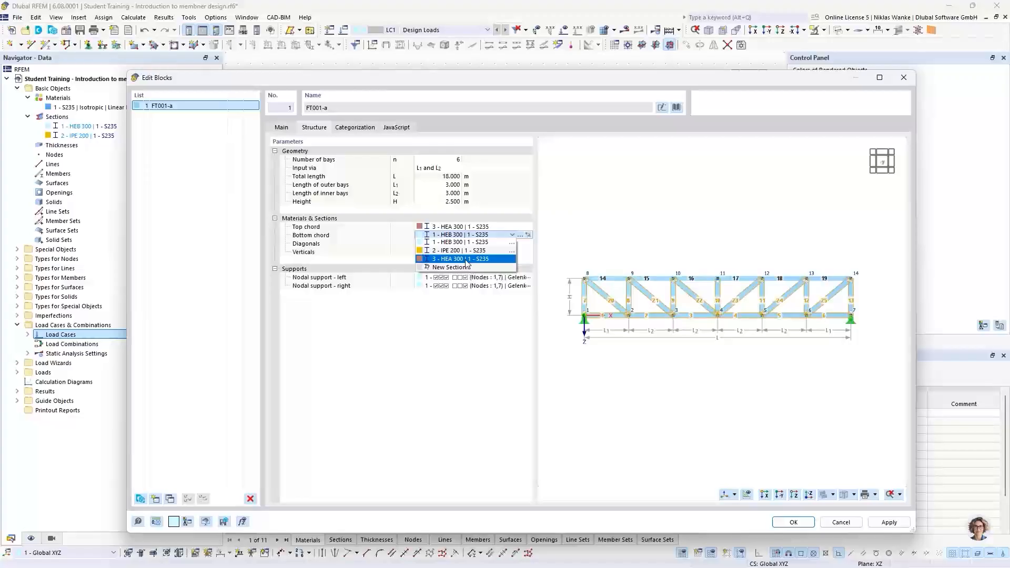
{"action": "left_click", "coordinate": [466, 258]}
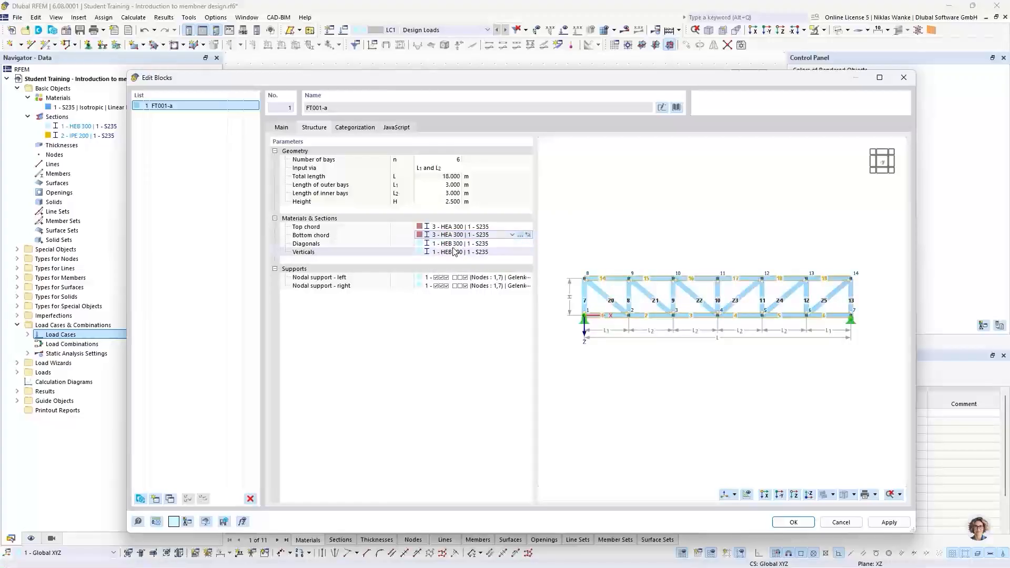
- Create a new IPE 160 section (British Steel) in S235 and assign it to the truss's diagonals
{"action": "left_click", "coordinate": [483, 244]}
{"action": "left_click", "coordinate": [512, 244]}
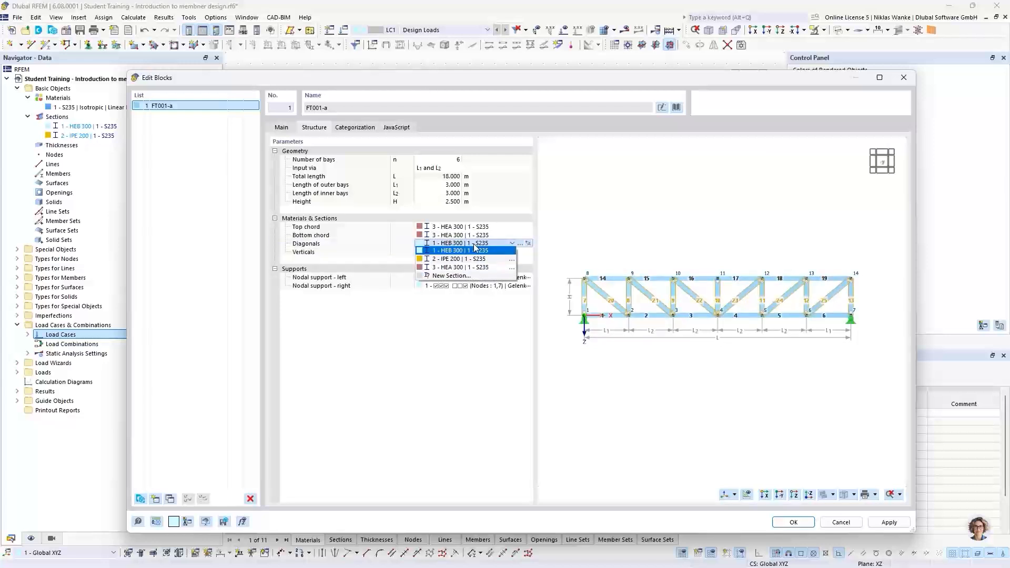
{"action": "left_click", "coordinate": [450, 276]}
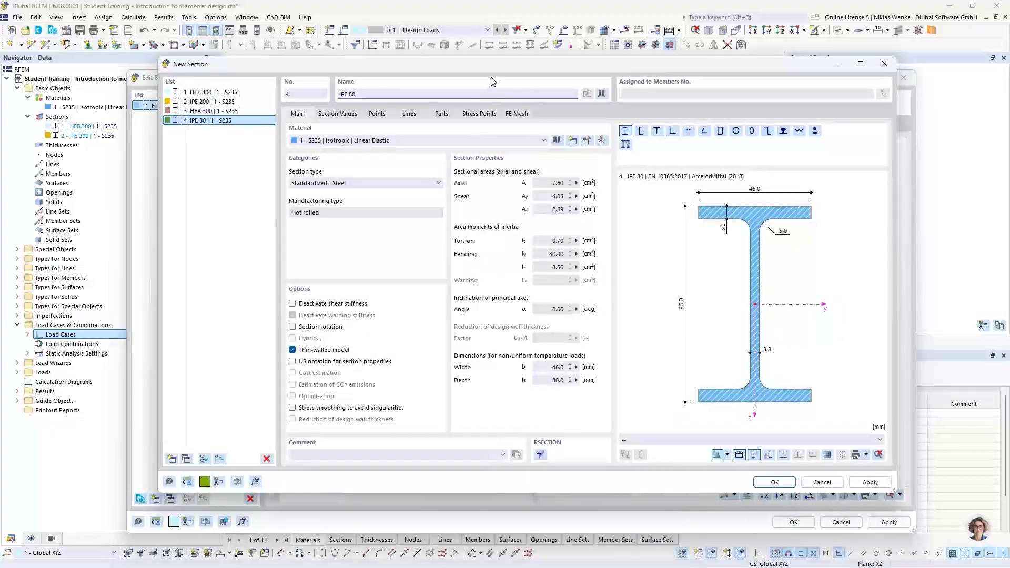
{"action": "left_click", "coordinate": [372, 93]}
{"action": "key", "text": "BackSpace"}
{"action": "key", "text": "BackSpace"}
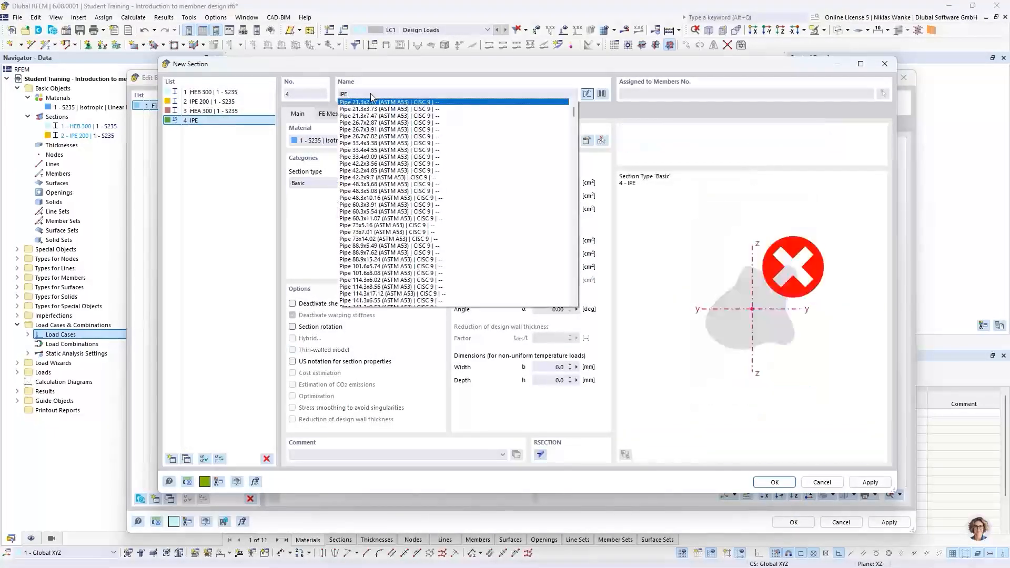
{"action": "type", "text": "160"}
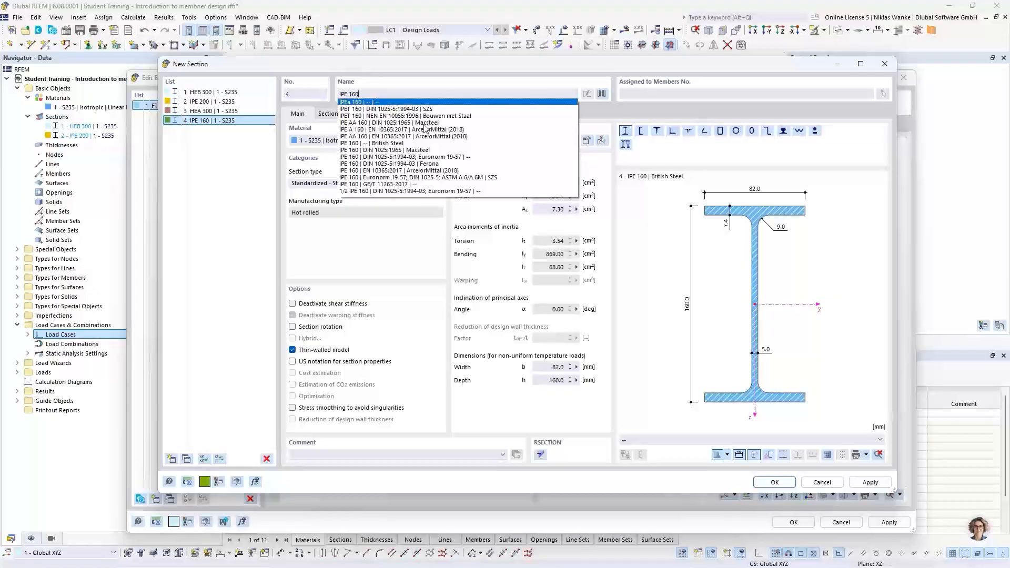
{"action": "left_click", "coordinate": [422, 157]}
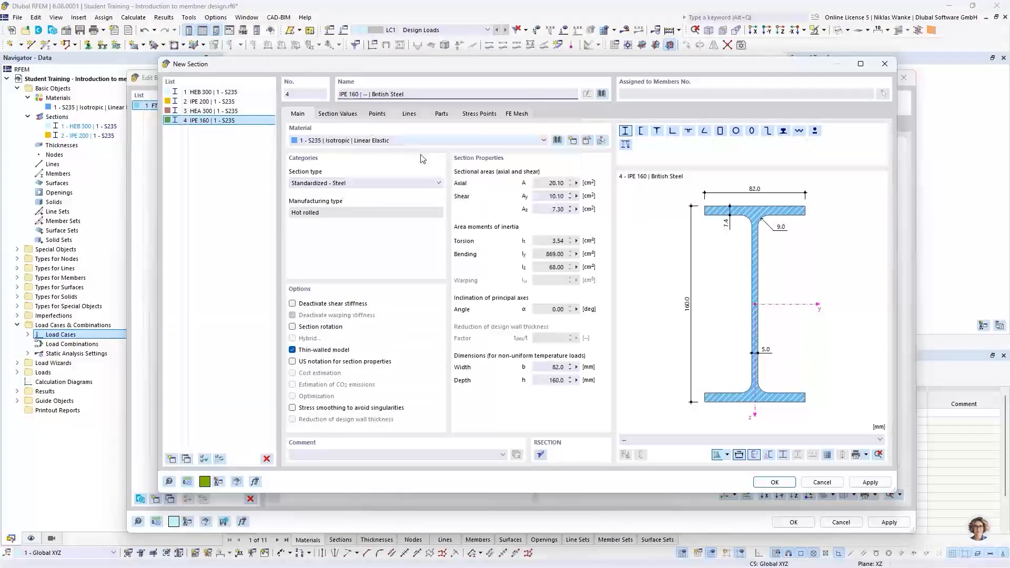
{"action": "left_click", "coordinate": [774, 483]}
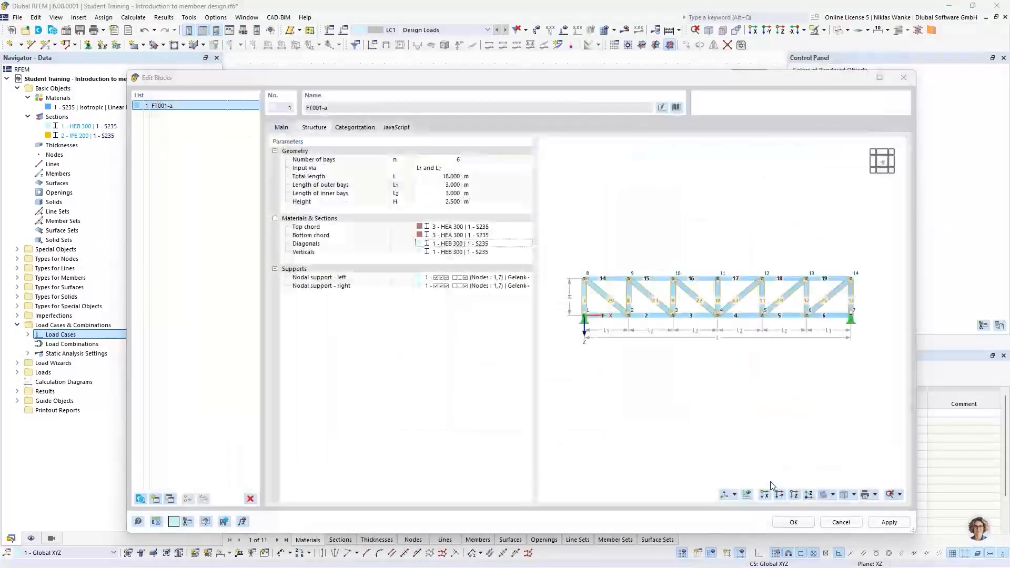
- Create a new HEA 160 section (DIN 1025-3:1994-03, Ferona) in S235 and assign it to the truss's verticals
{"action": "left_click", "coordinate": [469, 253]}
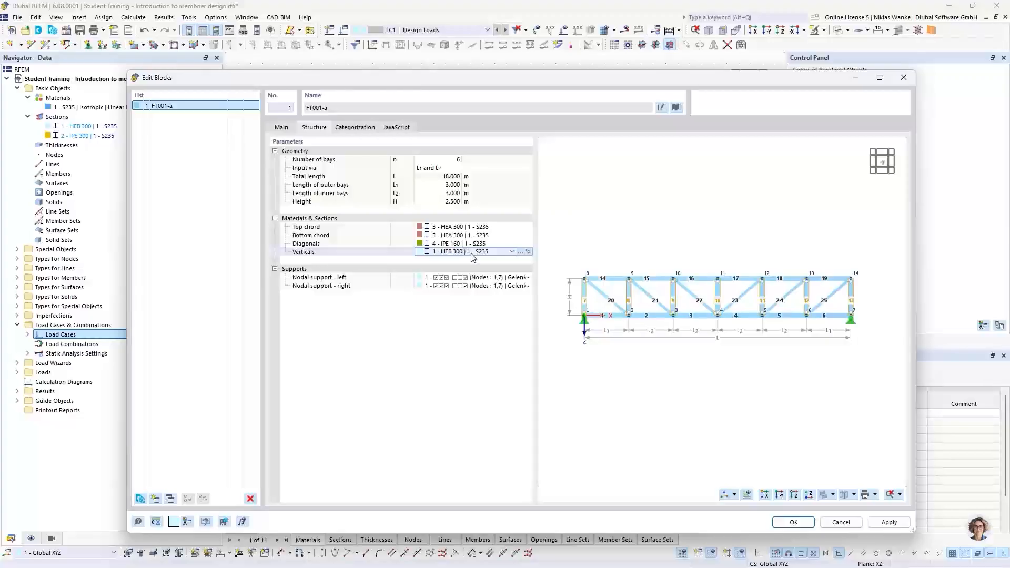
{"action": "left_click", "coordinate": [512, 251]}
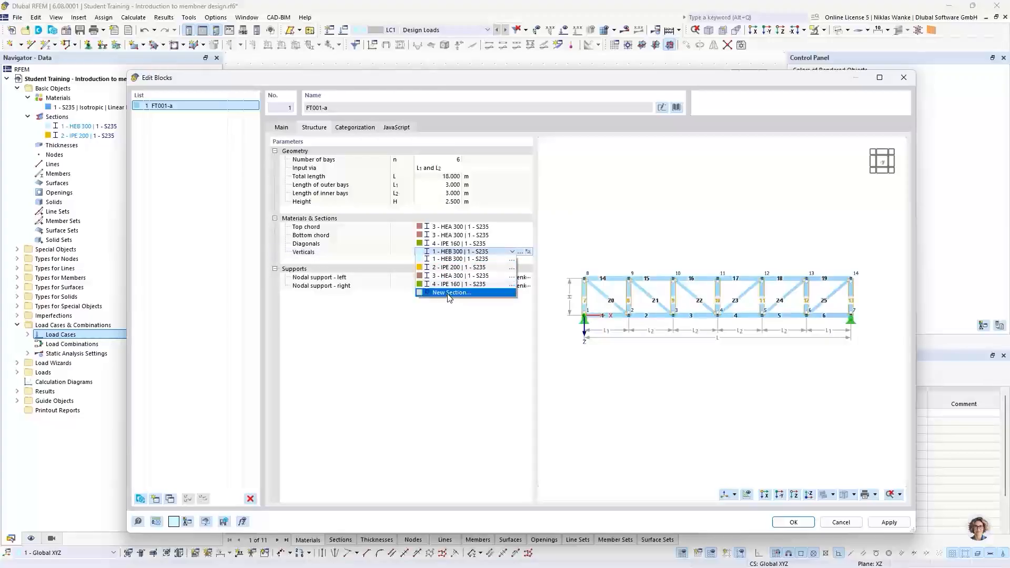
{"action": "left_click", "coordinate": [451, 294]}
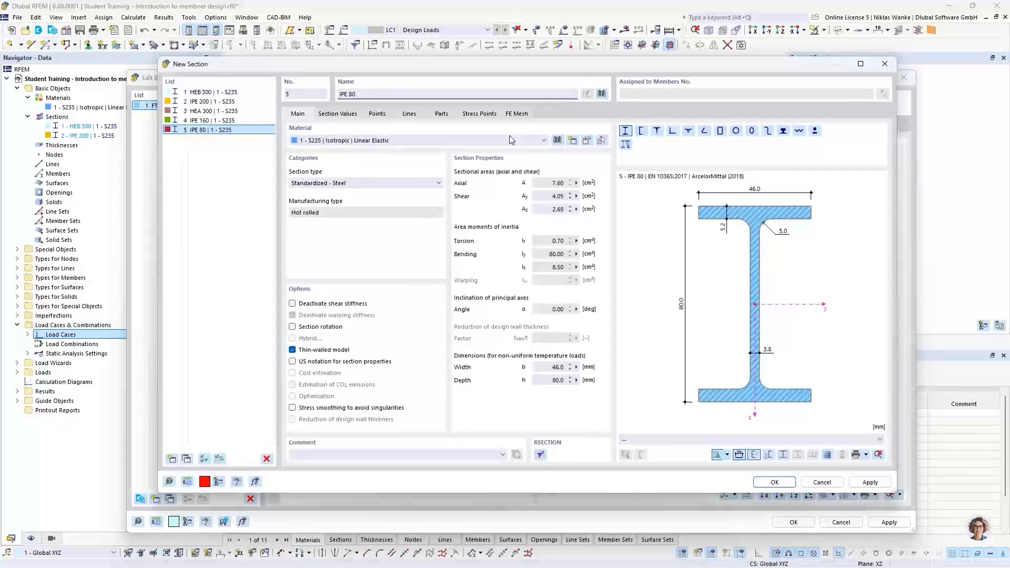
{"action": "key", "text": "BackSpace"}
{"action": "key", "text": "BackSpace"}
{"action": "key", "text": "BackSpace"}
{"action": "key", "text": "BackSpace"}
{"action": "key", "text": "BackSpace"}
{"action": "key", "text": "BackSpace"}
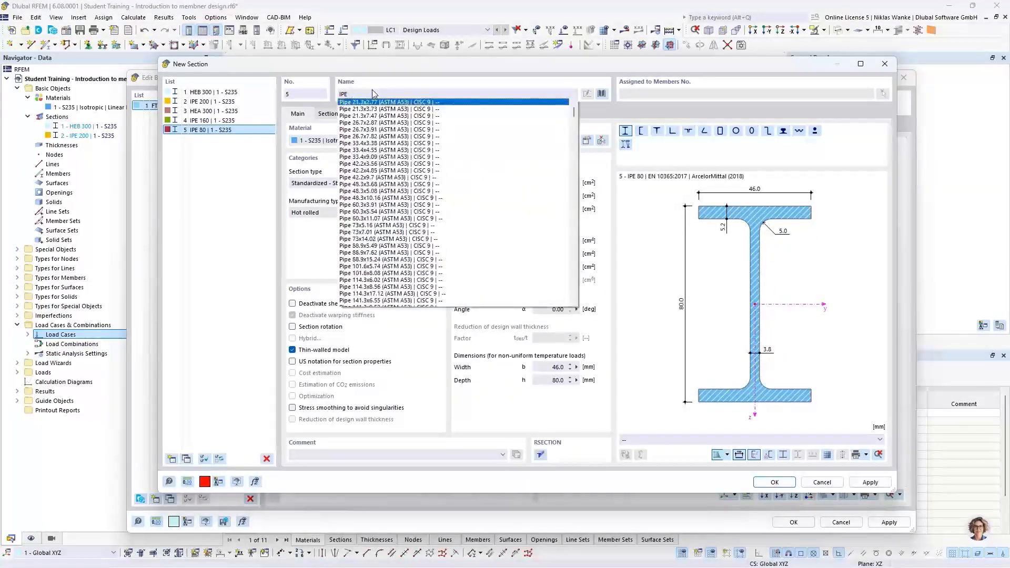
{"action": "type", "text": "HEA 1"}
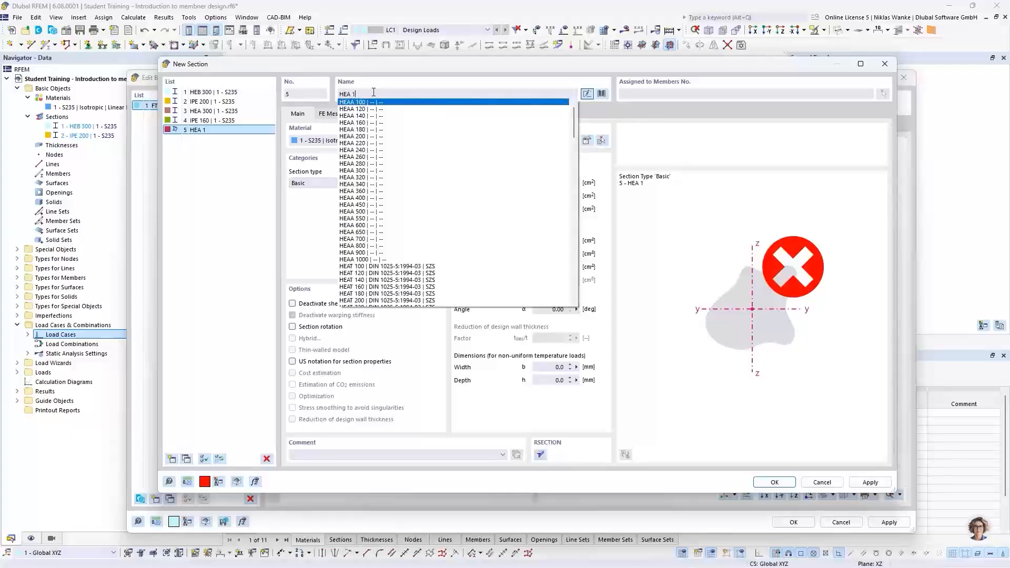
{"action": "type", "text": "60"}
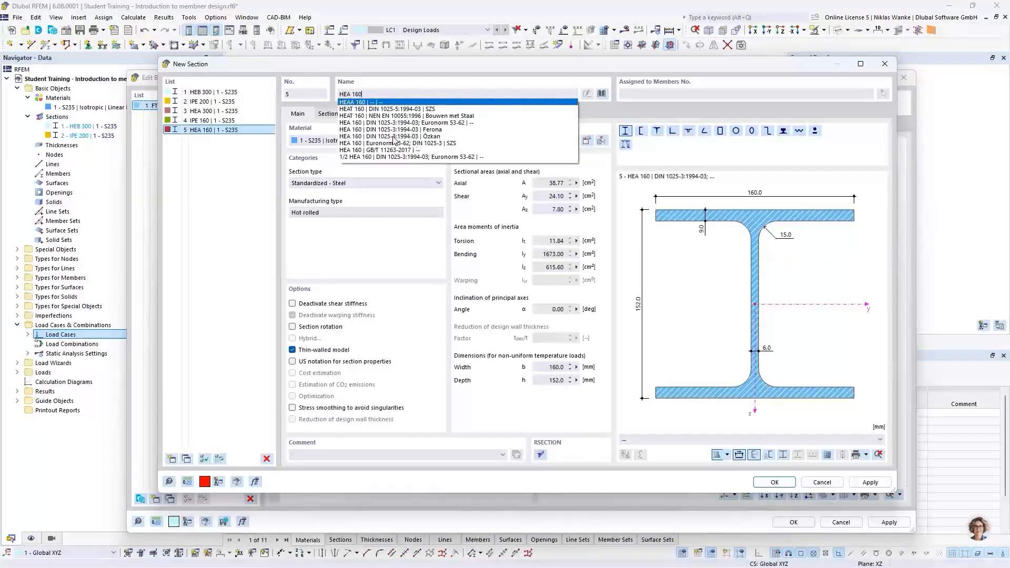
{"action": "left_click", "coordinate": [399, 130]}
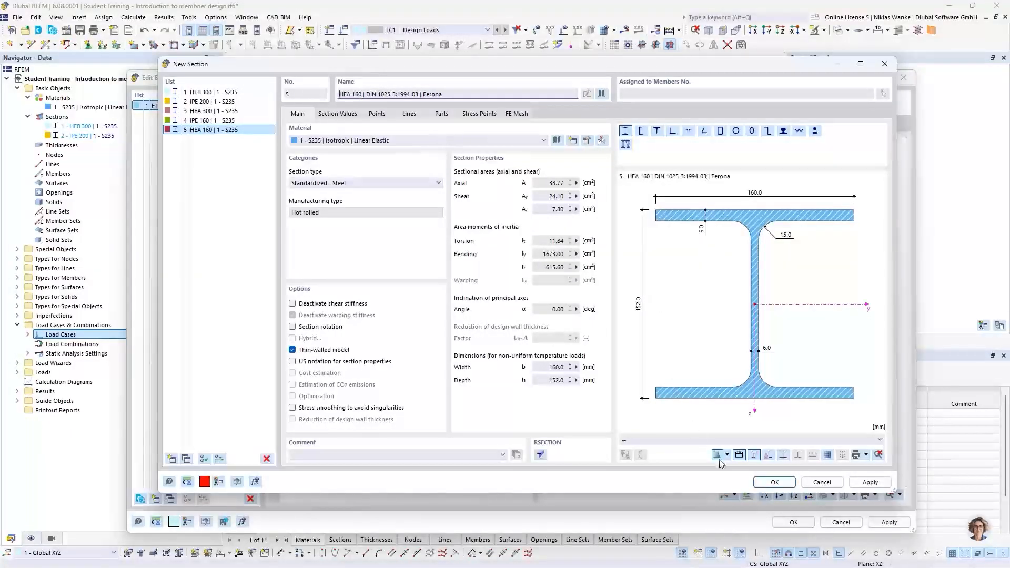
{"action": "left_click", "coordinate": [776, 482]}
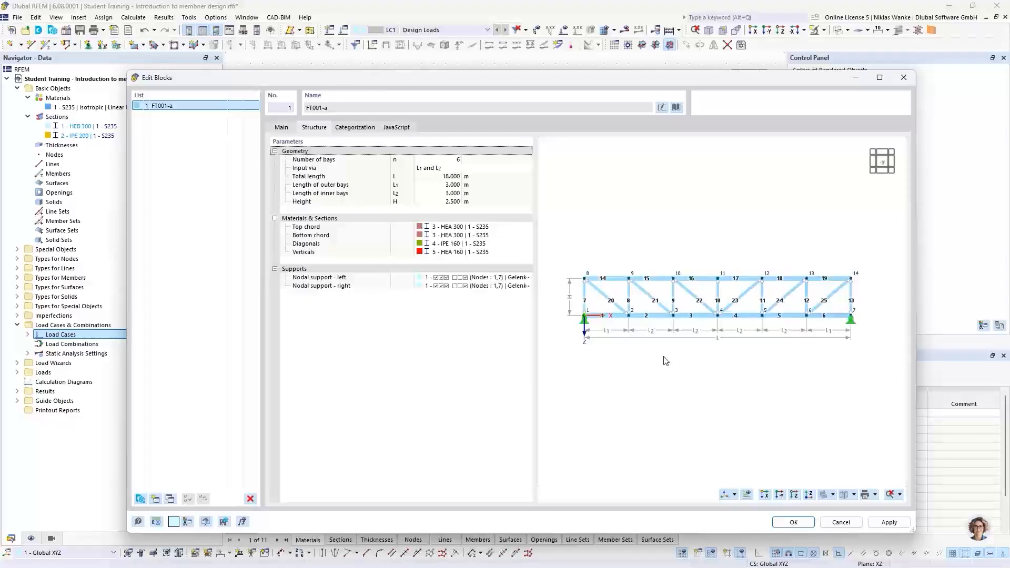
- Restrain rotation about X (φX) in the hinged nodal support used at both ends of the truss
{"action": "middle_click_drag", "start_coordinate": [662, 357], "coordinate": [666, 354]}
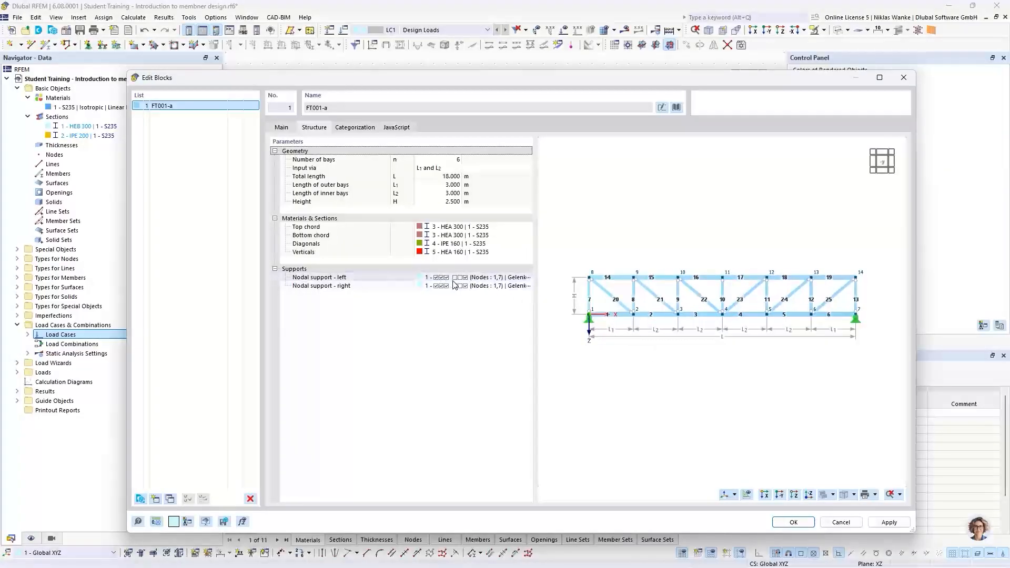
{"action": "left_click", "coordinate": [477, 278]}
{"action": "left_click", "coordinate": [513, 277]}
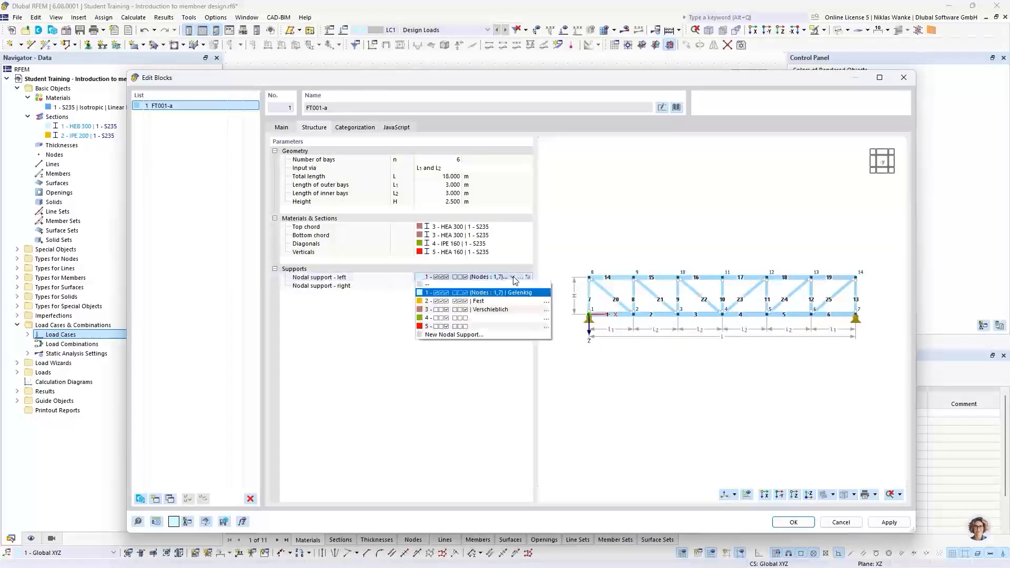
{"action": "left_click", "coordinate": [513, 278]}
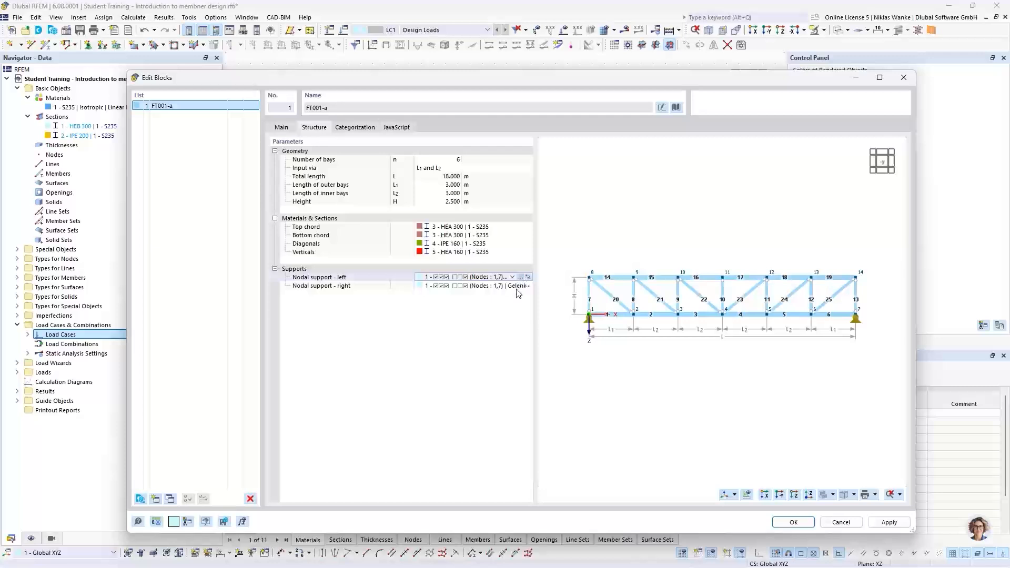
{"action": "left_click", "coordinate": [519, 277]}
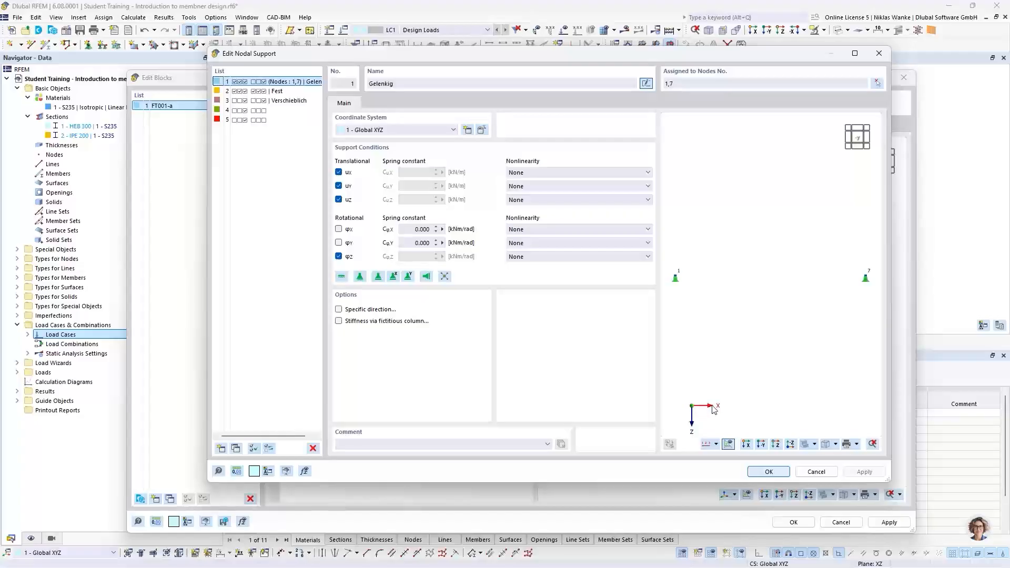
{"action": "left_click", "coordinate": [341, 230]}
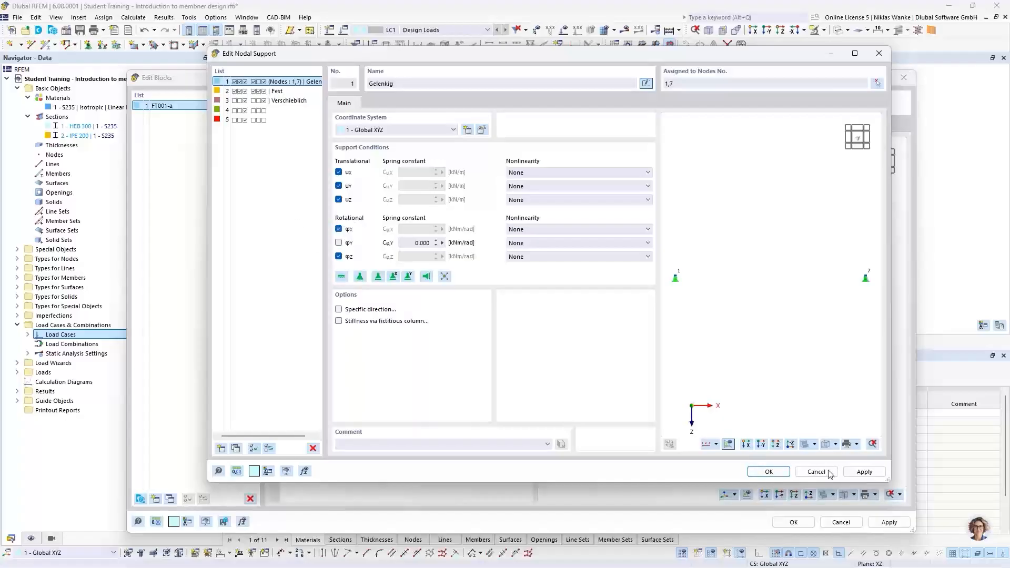
{"action": "left_click", "coordinate": [773, 471]}
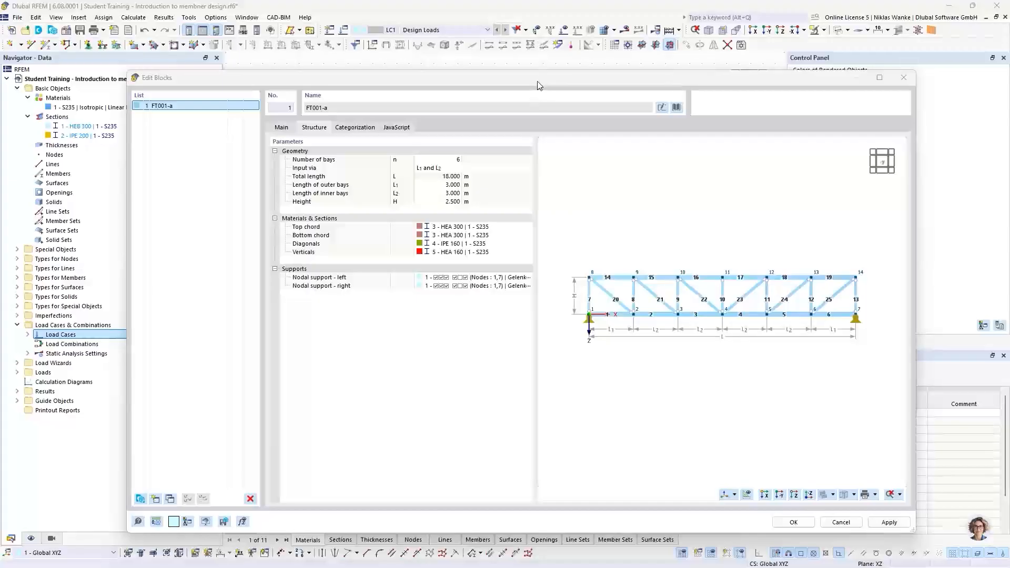
- Examine the truss block's JavaScript code, unlock it for editing and compare it with the structure parameters
{"action": "left_click_drag", "start_coordinate": [538, 81], "coordinate": [498, 67]}
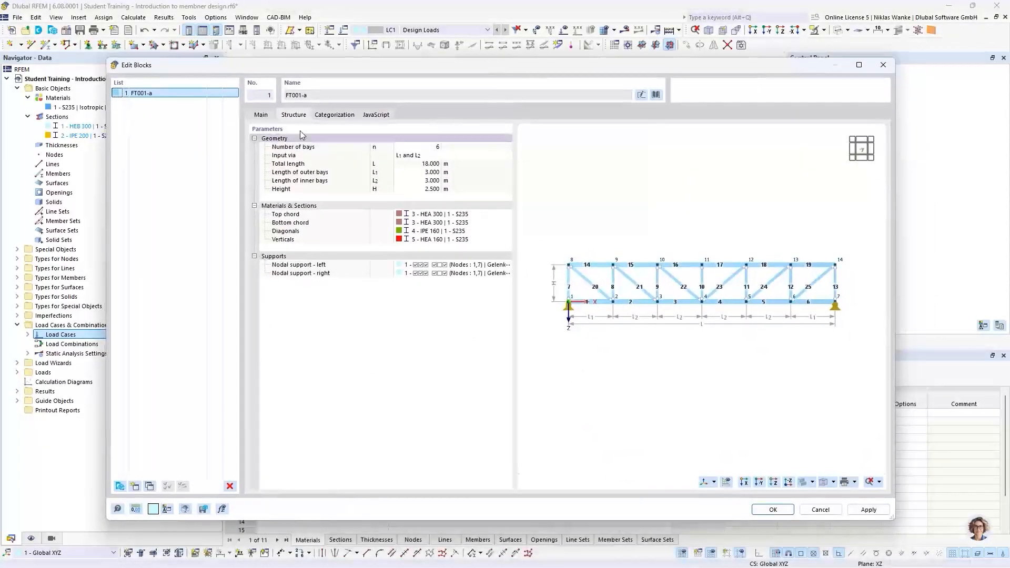
{"action": "left_click_drag", "start_coordinate": [378, 69], "coordinate": [393, 71]}
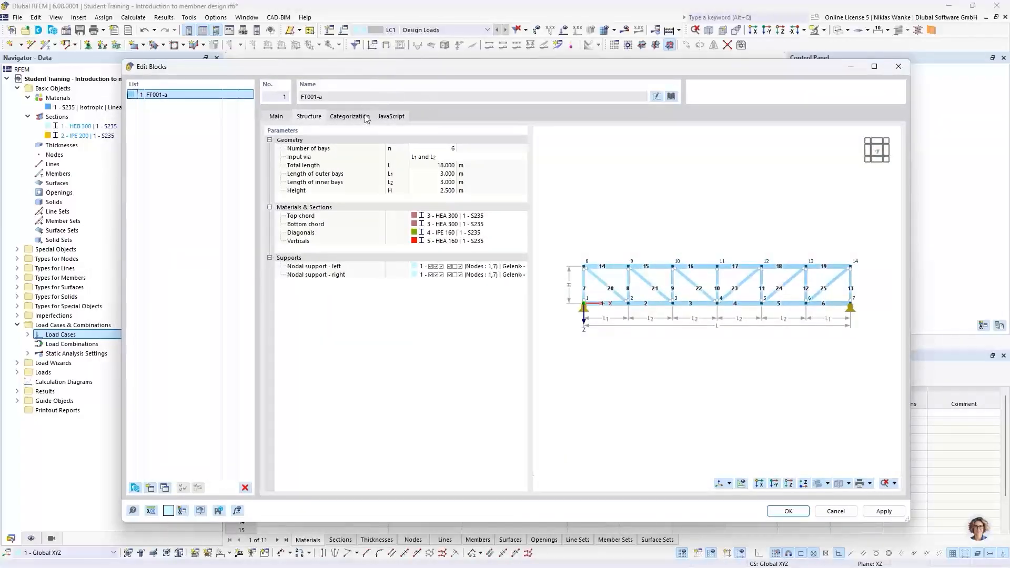
{"action": "left_click", "coordinate": [392, 117]}
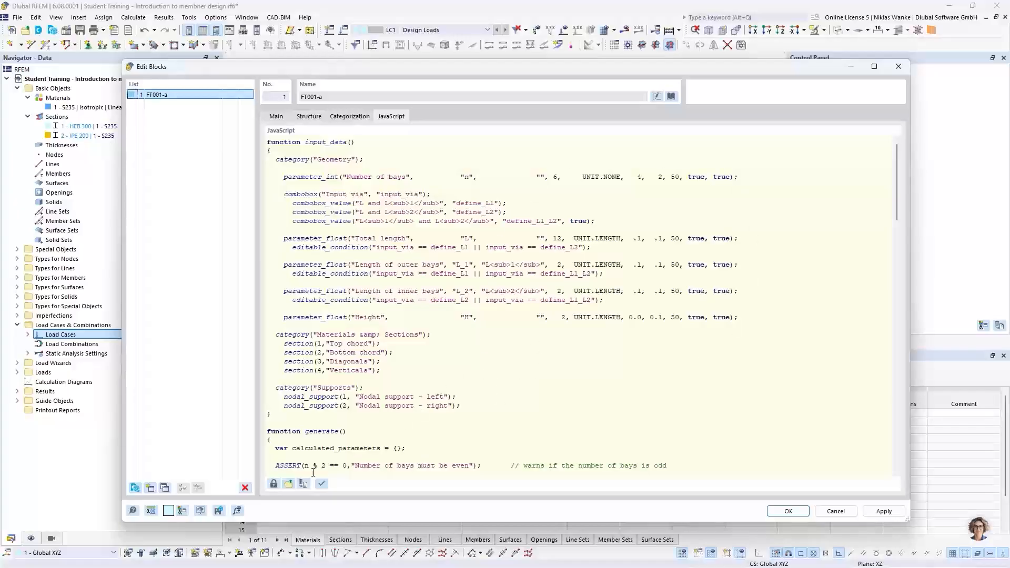
{"action": "left_click", "coordinate": [274, 487]}
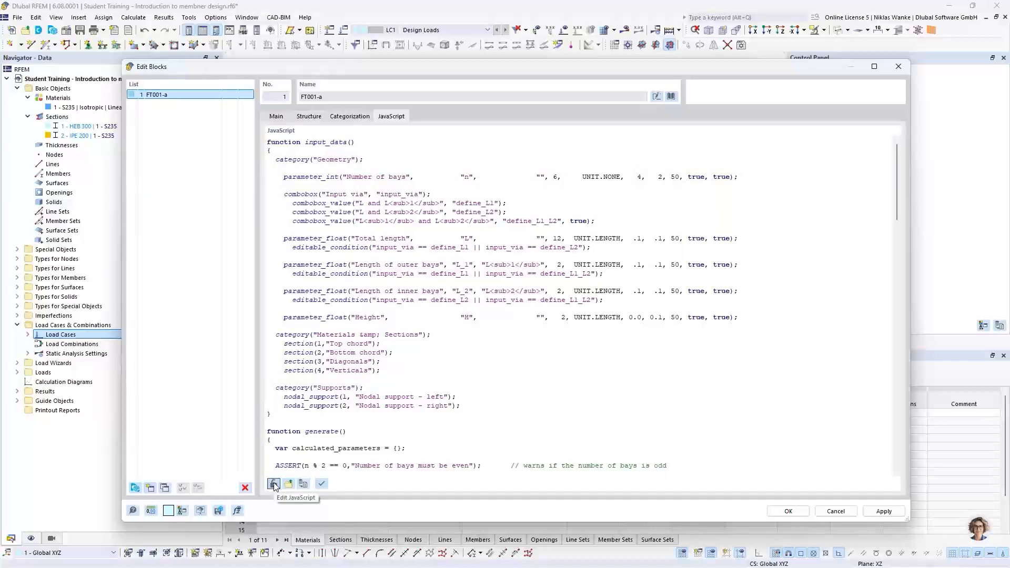
{"action": "left_click", "coordinate": [274, 484]}
{"action": "scroll", "coordinate": [723, 350], "scroll_direction": "down", "scroll_amount": 9}
{"action": "scroll", "coordinate": [684, 315], "scroll_direction": "up", "scroll_amount": 9}
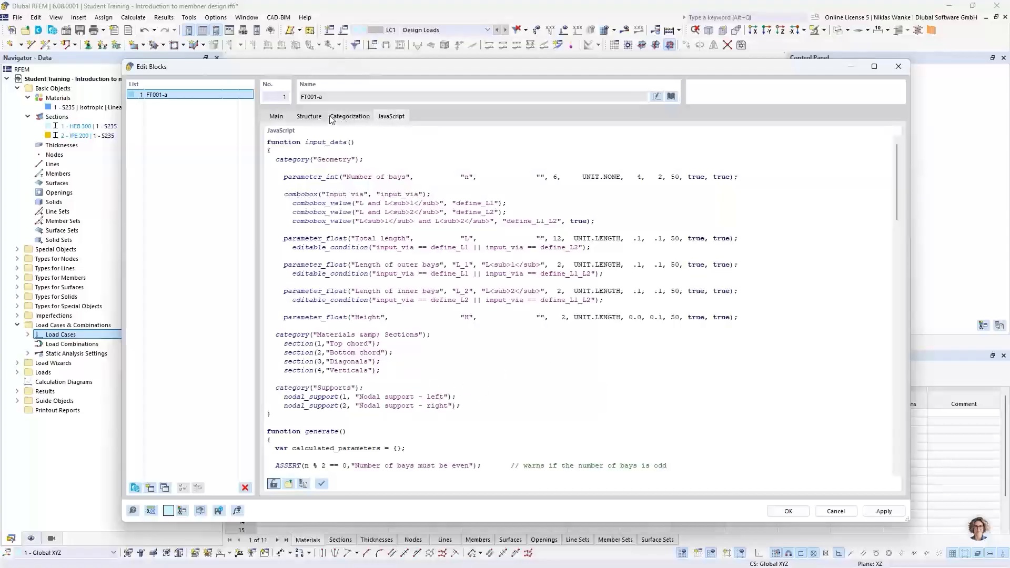
{"action": "left_click", "coordinate": [310, 117]}
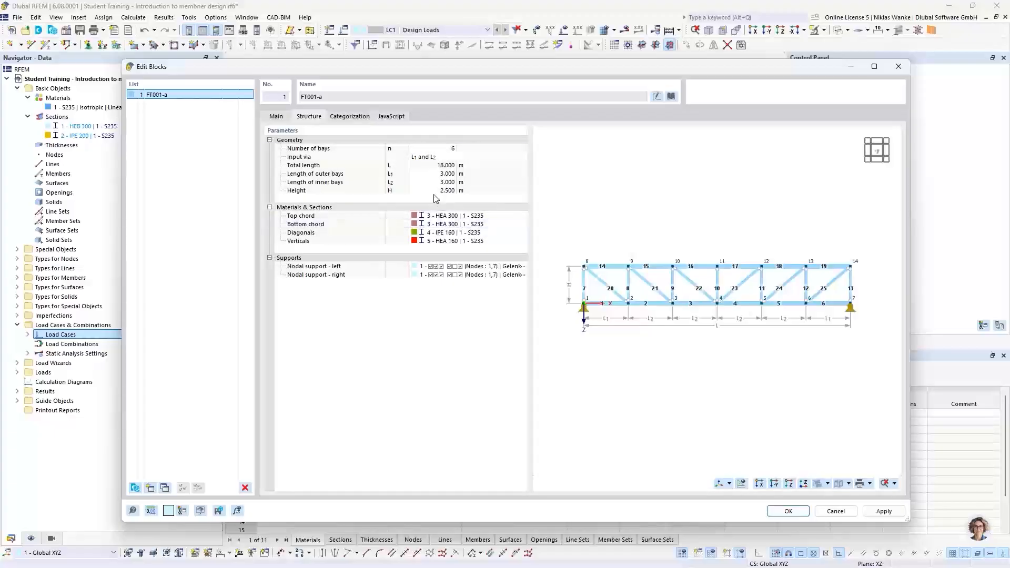
{"action": "left_click", "coordinate": [395, 119]}
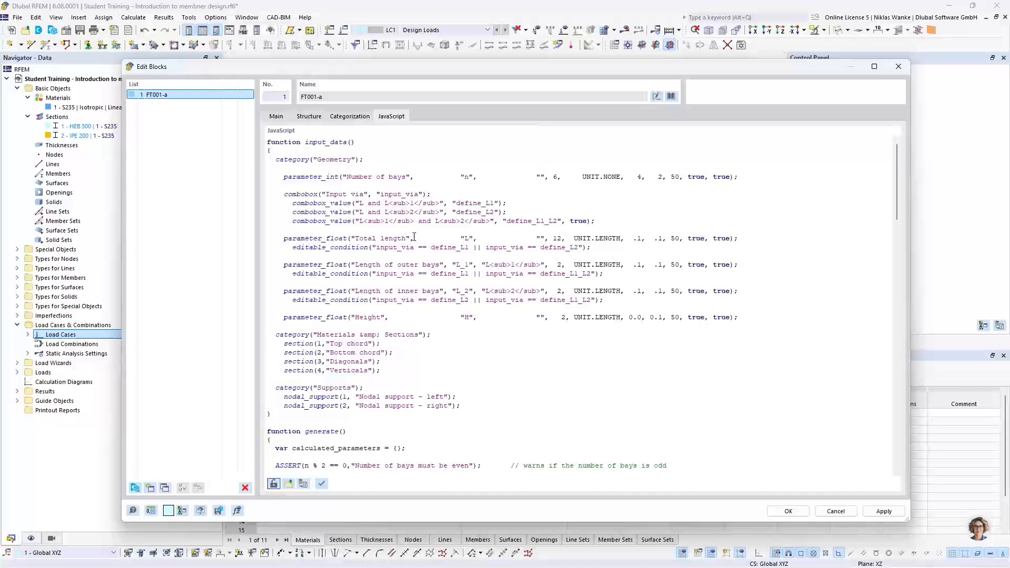
- Accept the truss block's parameters to generate it in the model and display the model as solid
{"action": "left_click", "coordinate": [309, 116]}
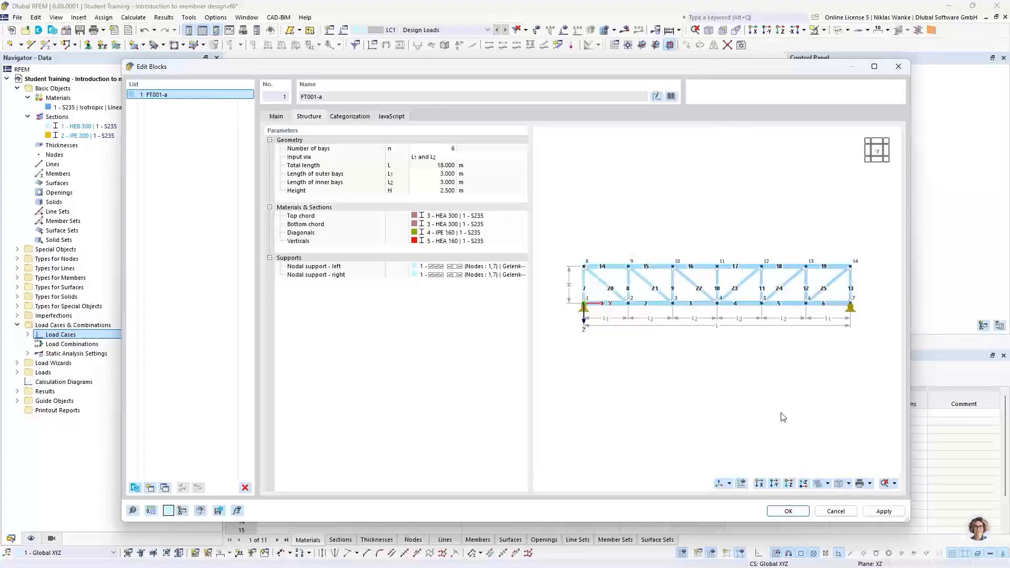
{"action": "left_click", "coordinate": [788, 511]}
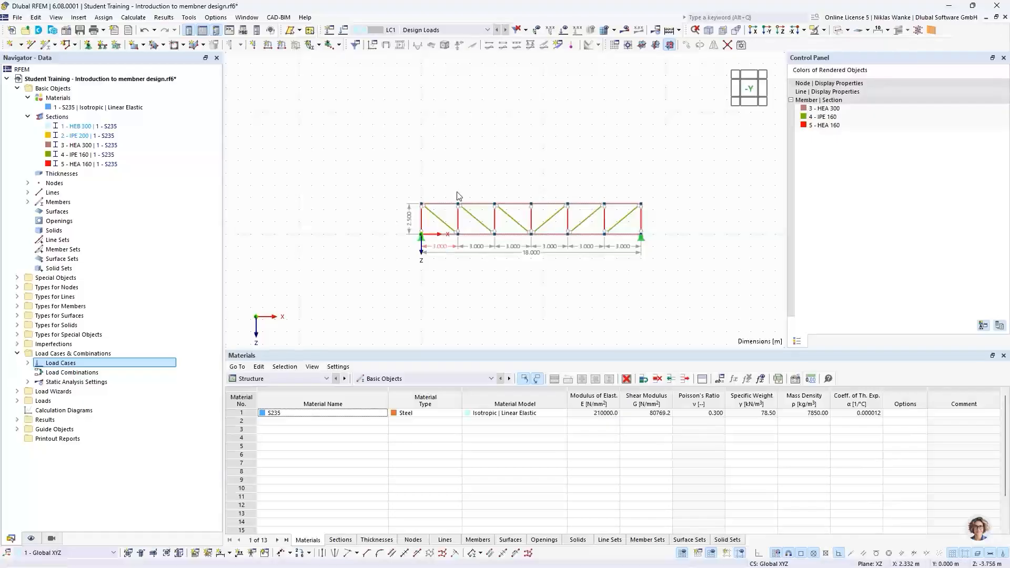
{"action": "scroll", "coordinate": [500, 216], "scroll_direction": "up", "scroll_amount": 3}
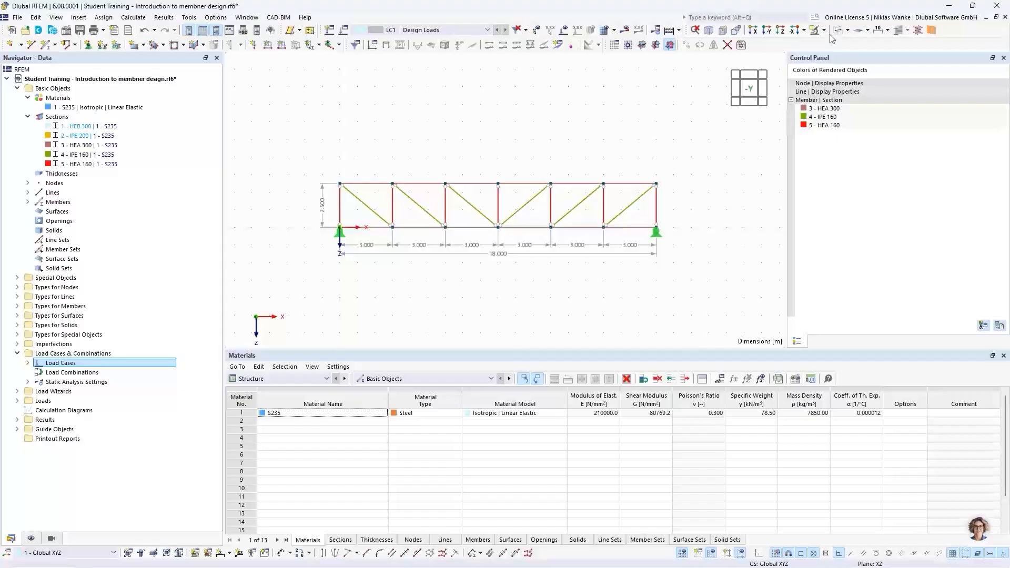
{"action": "left_click", "coordinate": [848, 31]}
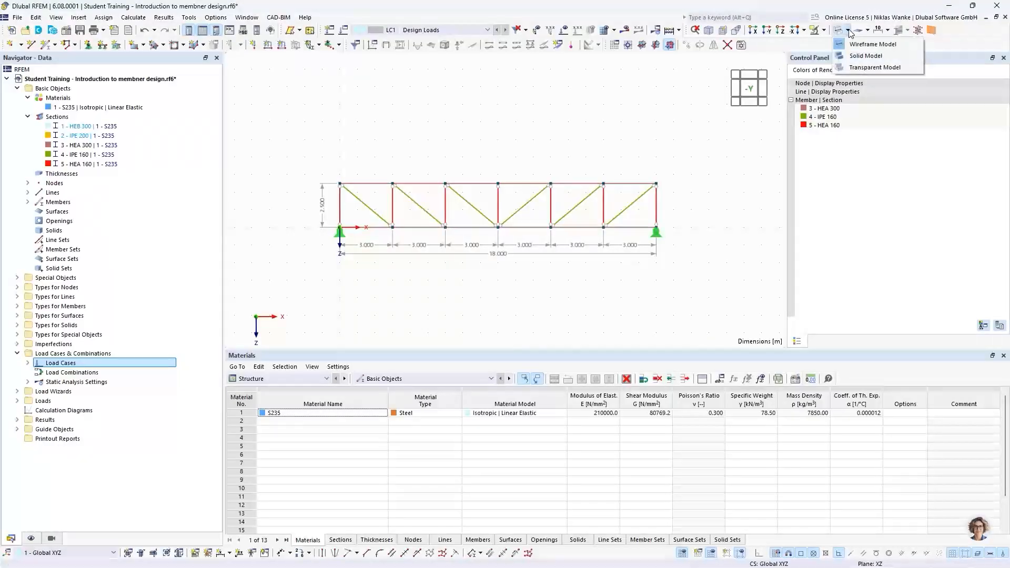
{"action": "left_click", "coordinate": [858, 56]}
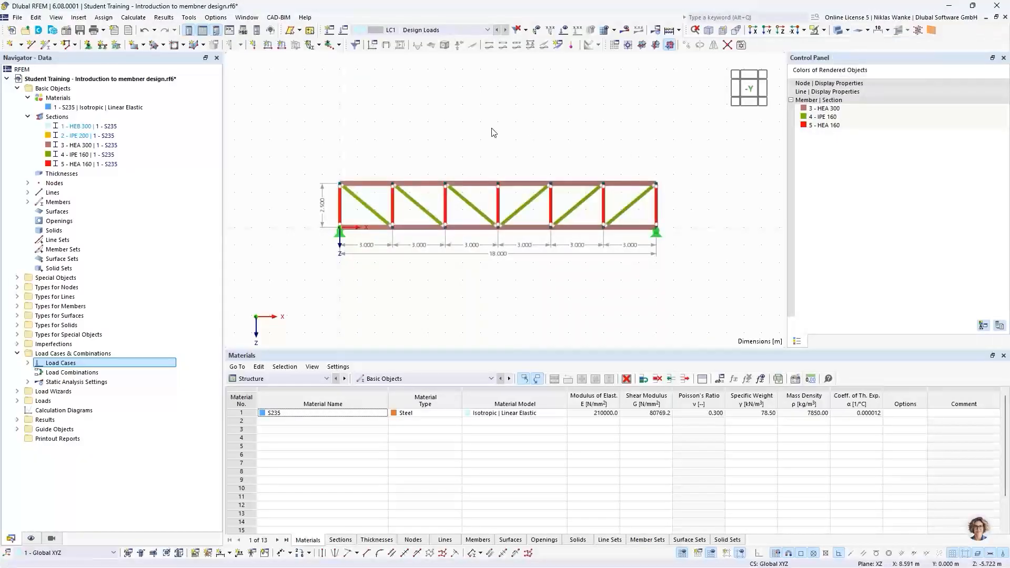
- Inspect the member type and hinge settings of the diagonal between nodes 4 and 10 without changing them
{"action": "scroll", "coordinate": [455, 230], "scroll_direction": "up", "scroll_amount": 1}
{"action": "scroll", "coordinate": [454, 227], "scroll_direction": "up", "scroll_amount": 2}
{"action": "middle_click_drag", "start_coordinate": [464, 218], "coordinate": [408, 223]}
{"action": "scroll", "coordinate": [473, 187], "scroll_direction": "up", "scroll_amount": 3}
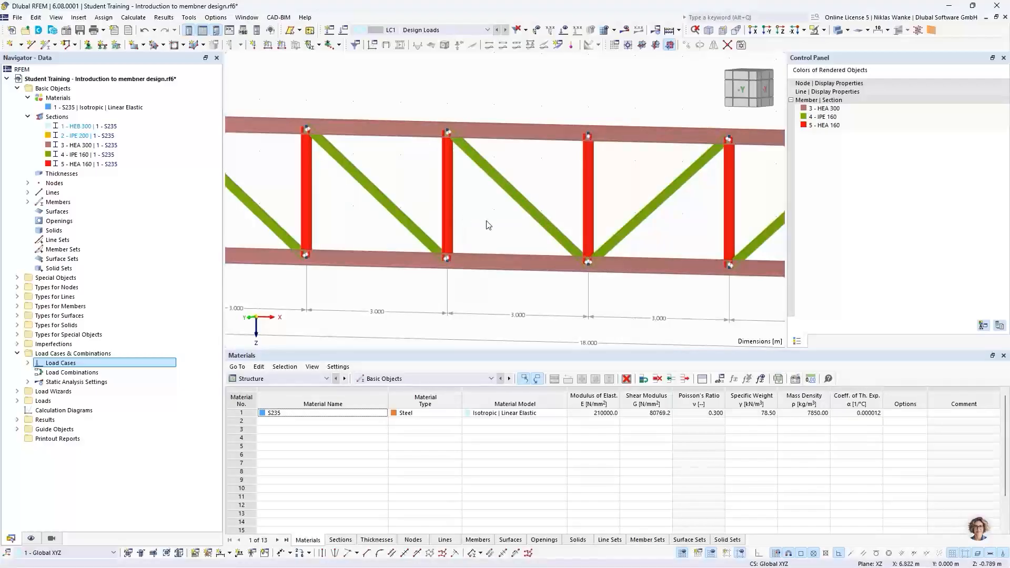
{"action": "double_click", "coordinate": [497, 175]}
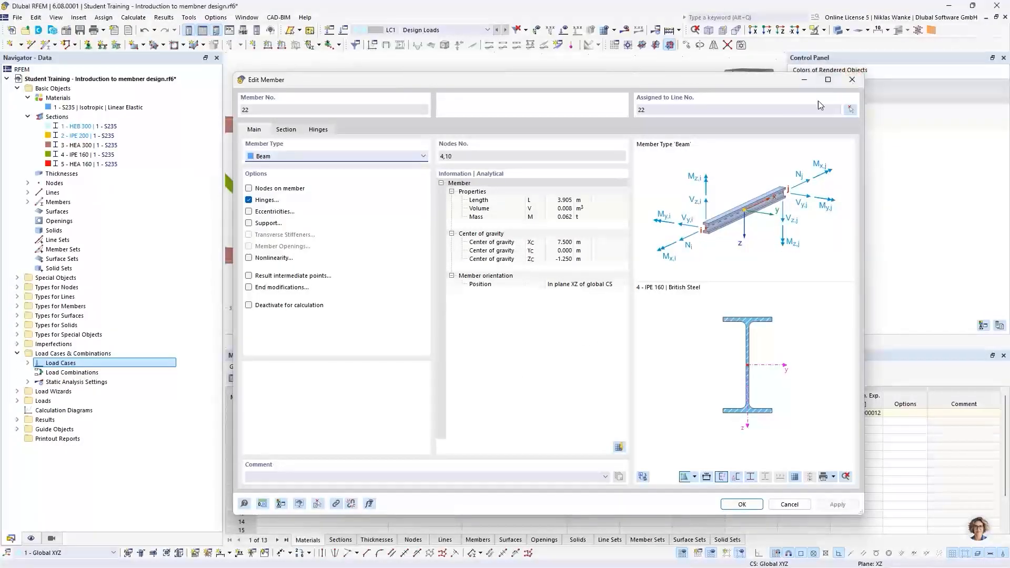
{"action": "left_click", "coordinate": [852, 80]}
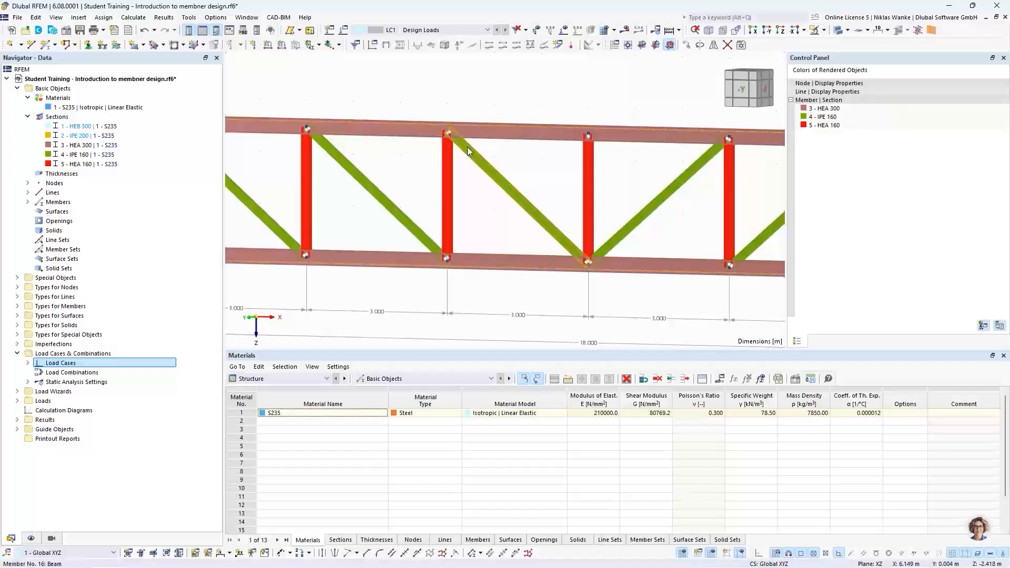
{"action": "double_click", "coordinate": [489, 169]}
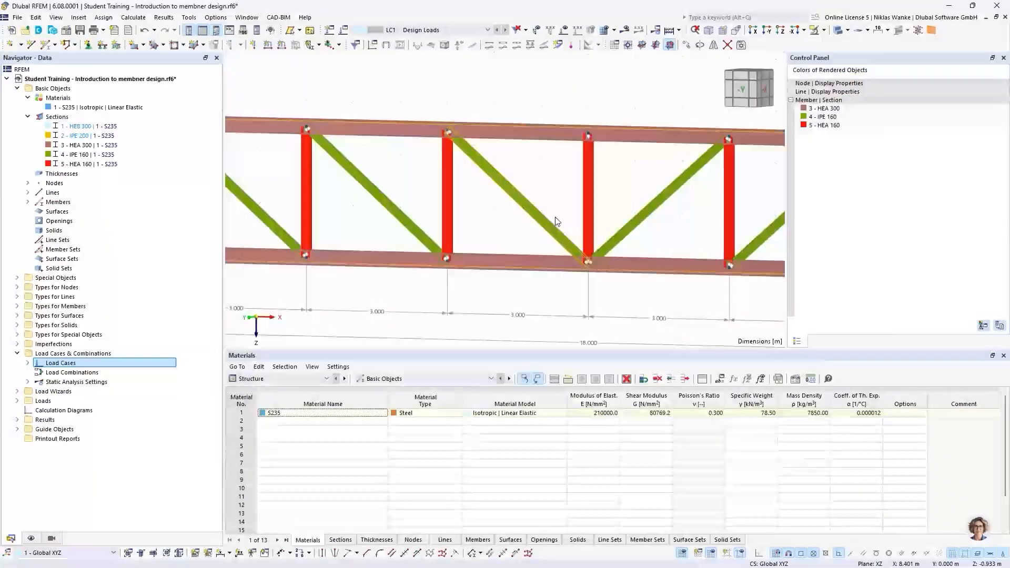
{"action": "left_click", "coordinate": [852, 80]}
- Activate visibility mode and show only the members with the IPE 160 and HEA 160 sections
{"action": "scroll", "coordinate": [476, 215], "scroll_direction": "down", "scroll_amount": 5}
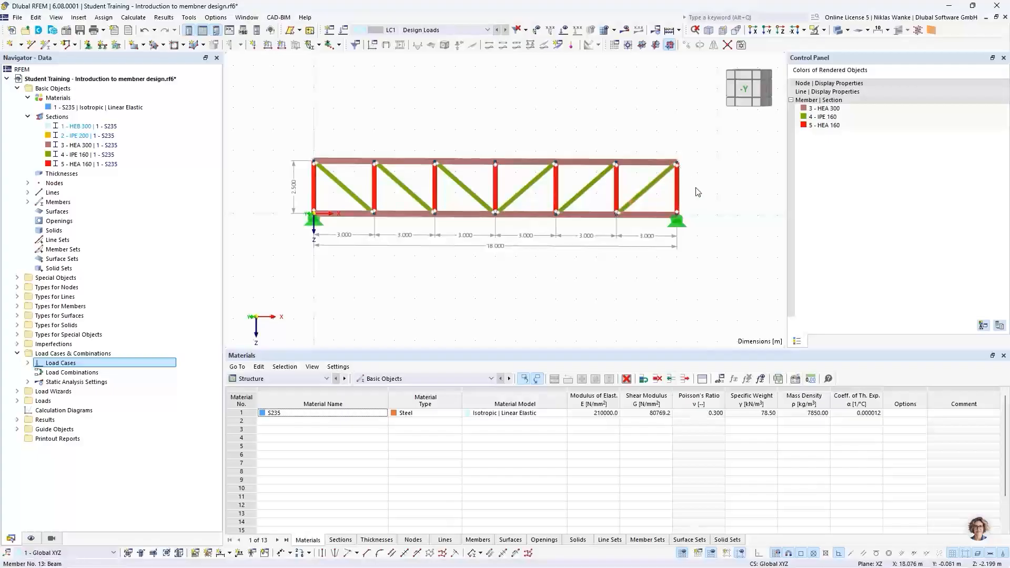
{"action": "scroll", "coordinate": [703, 192], "scroll_direction": "down", "scroll_amount": 2}
{"action": "mouse_move", "coordinate": [704, 192]}
{"action": "middle_mouse_down"}
{"action": "mouse_move", "coordinate": [727, 200]}
{"action": "mouse_move", "coordinate": [716, 205]}
{"action": "middle_mouse_up"}
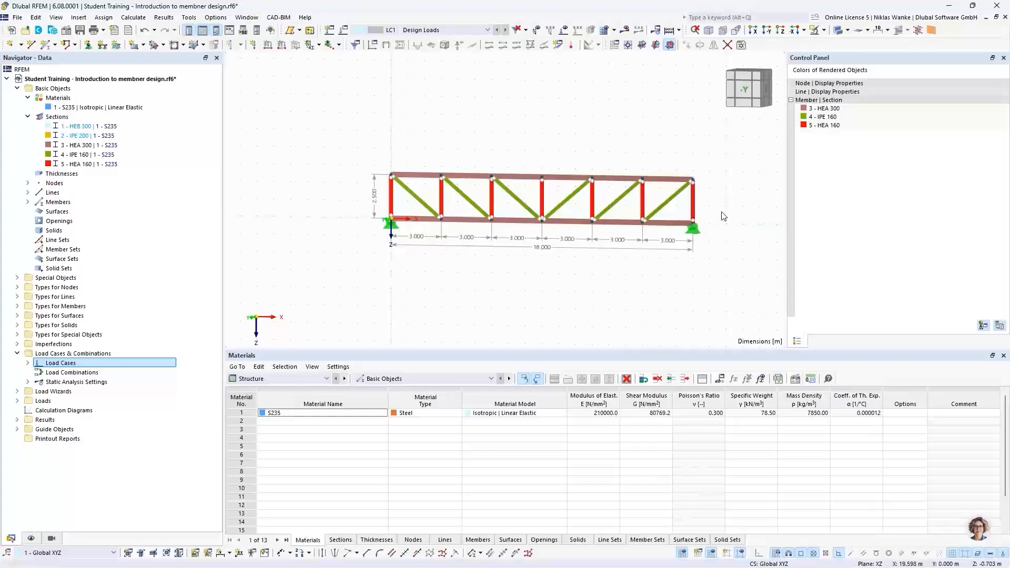
{"action": "mouse_move", "coordinate": [726, 210]}
{"action": "middle_mouse_down"}
{"action": "mouse_move", "coordinate": [688, 205]}
{"action": "mouse_move", "coordinate": [725, 212]}
{"action": "middle_mouse_up"}
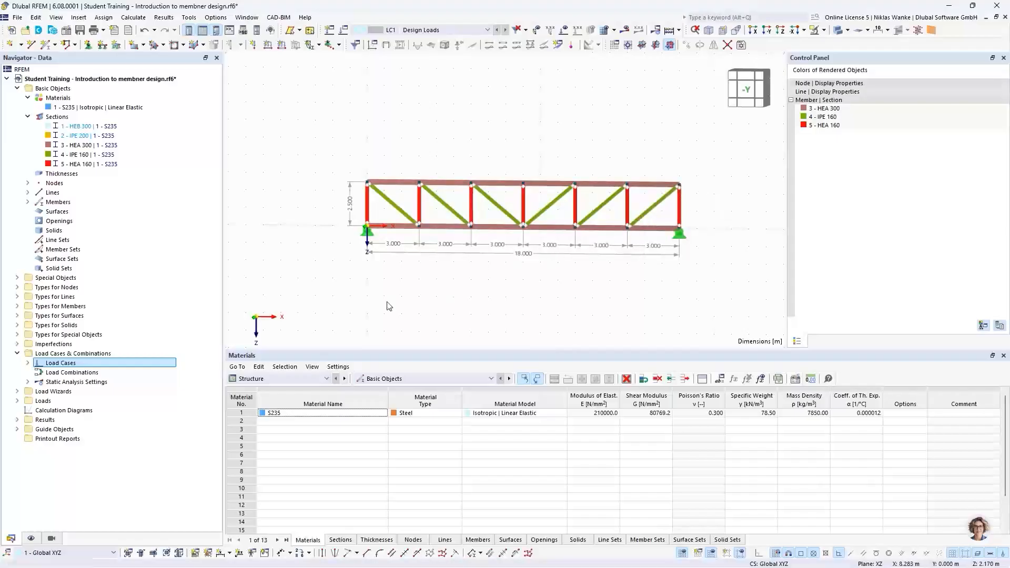
{"action": "left_click", "coordinate": [52, 538]}
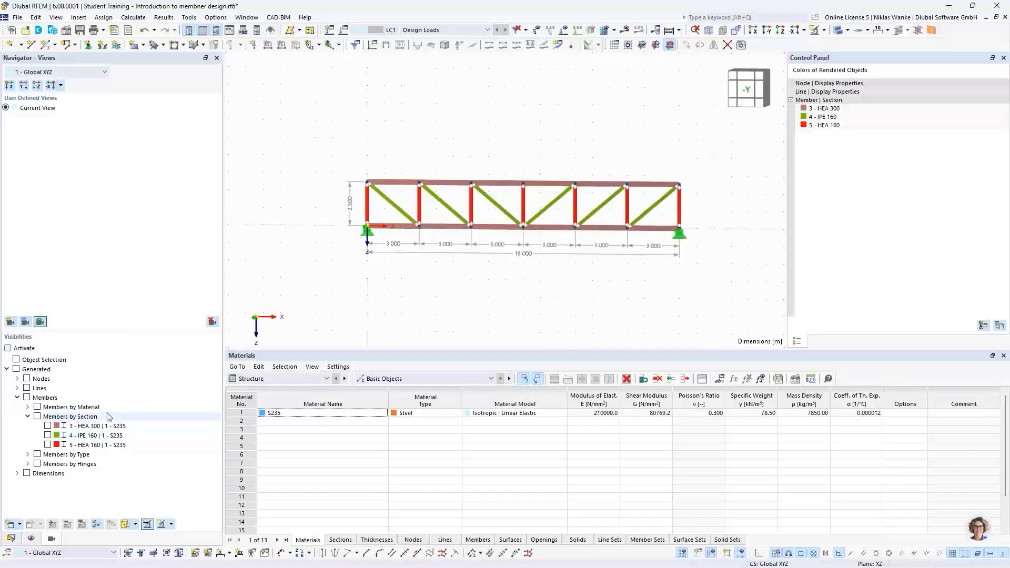
{"action": "left_click", "coordinate": [7, 349]}
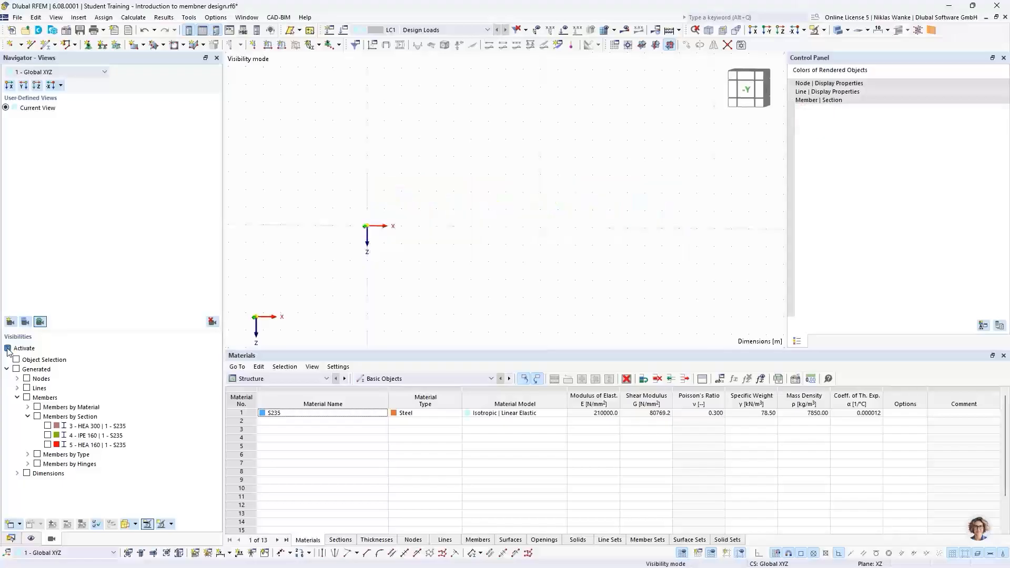
{"action": "left_click", "coordinate": [48, 436]}
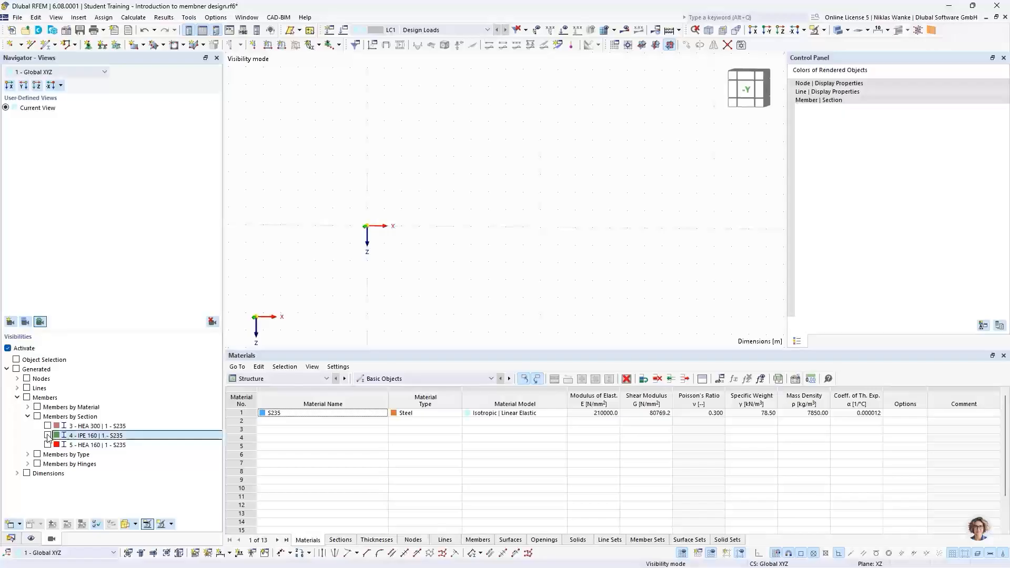
{"action": "left_click", "coordinate": [48, 445]}
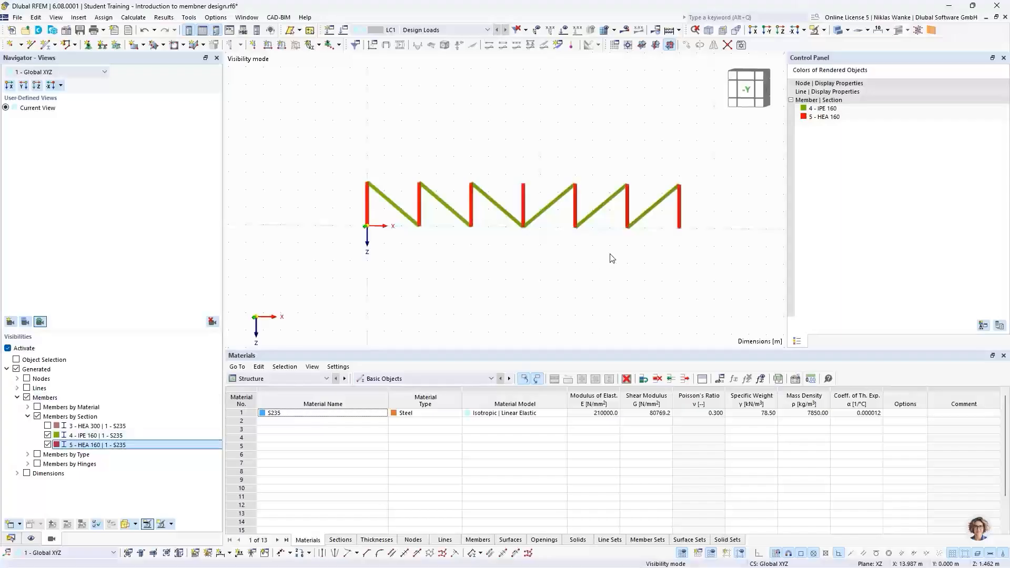
- Change the member type of all visible diagonals and posts from beam to Truss
{"action": "left_click_drag", "start_coordinate": [294, 123], "coordinate": [741, 300]}
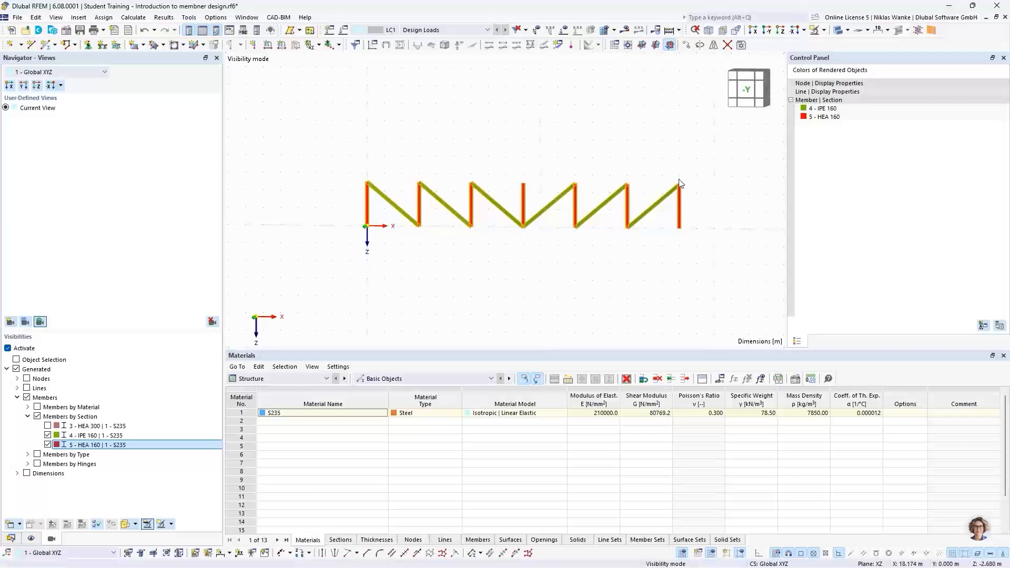
{"action": "right_click", "coordinate": [680, 209]}
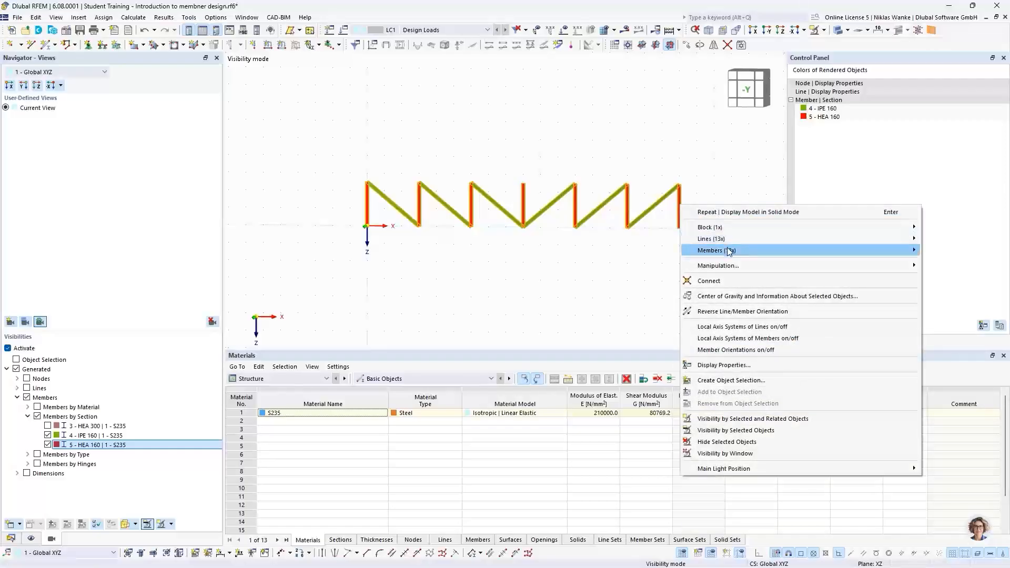
{"action": "mouse_move", "coordinate": [727, 248]}
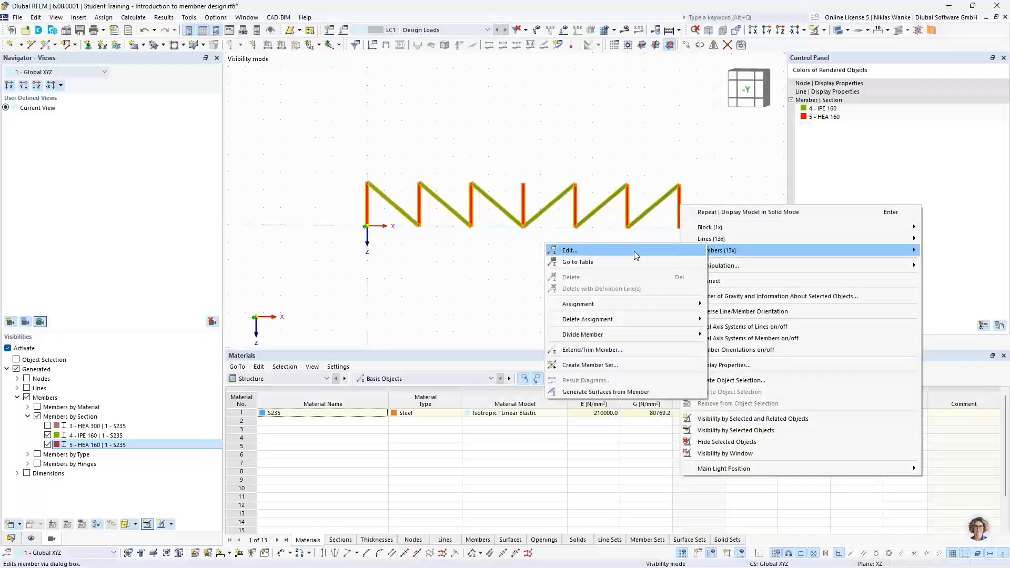
{"action": "left_click", "coordinate": [593, 250]}
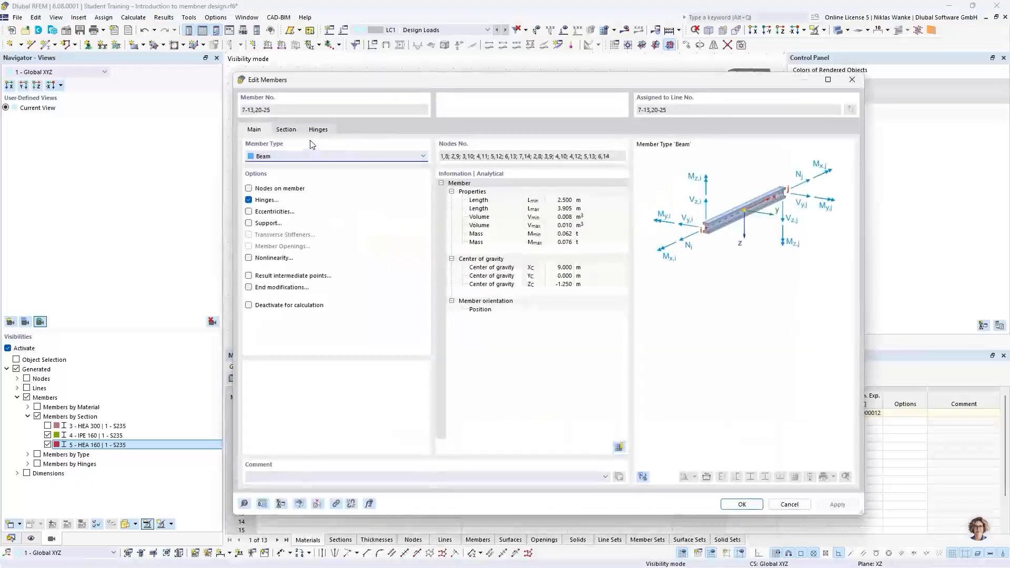
{"action": "left_click", "coordinate": [263, 157]}
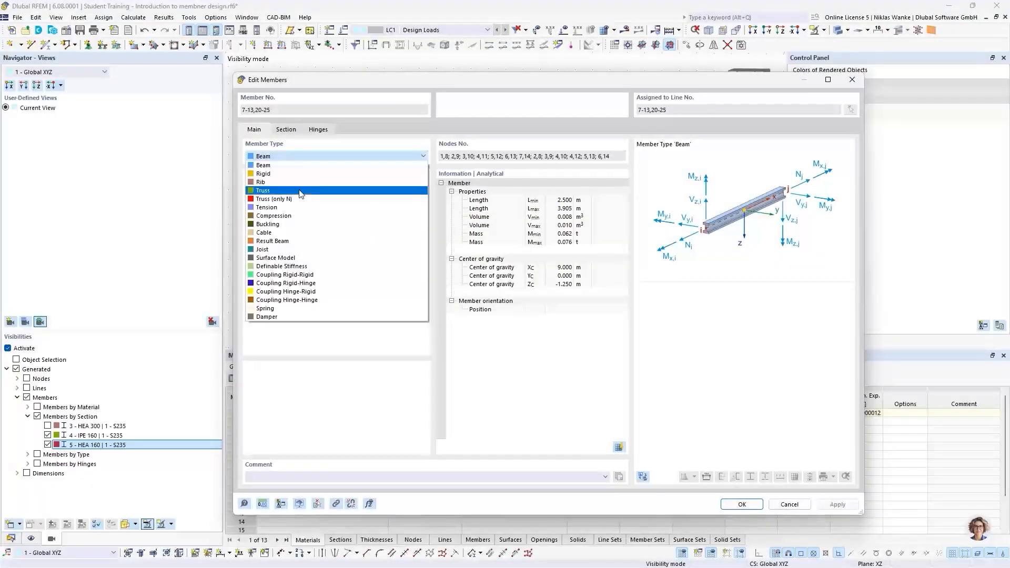
{"action": "left_click", "coordinate": [300, 191]}
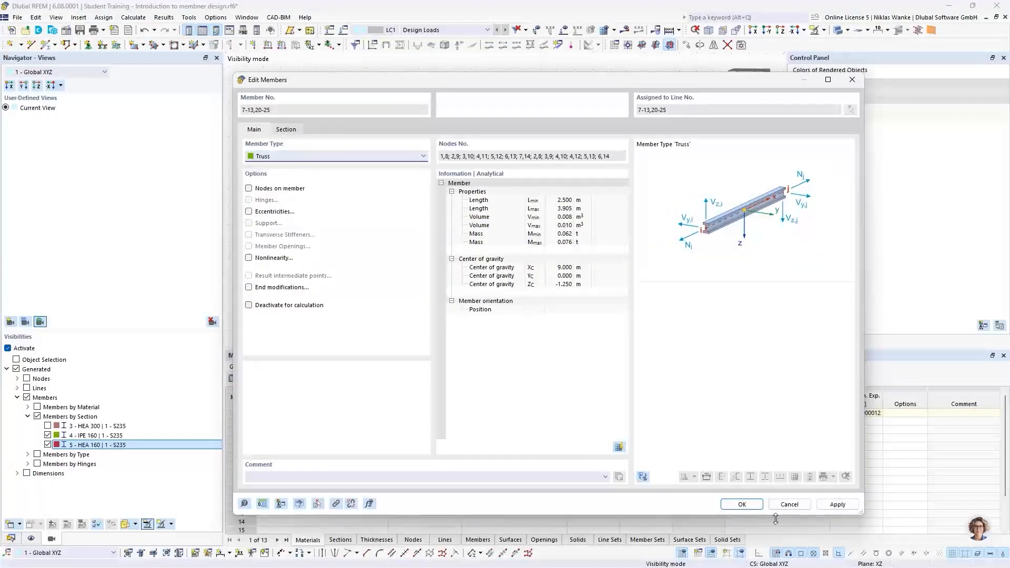
{"action": "left_click", "coordinate": [741, 505]}
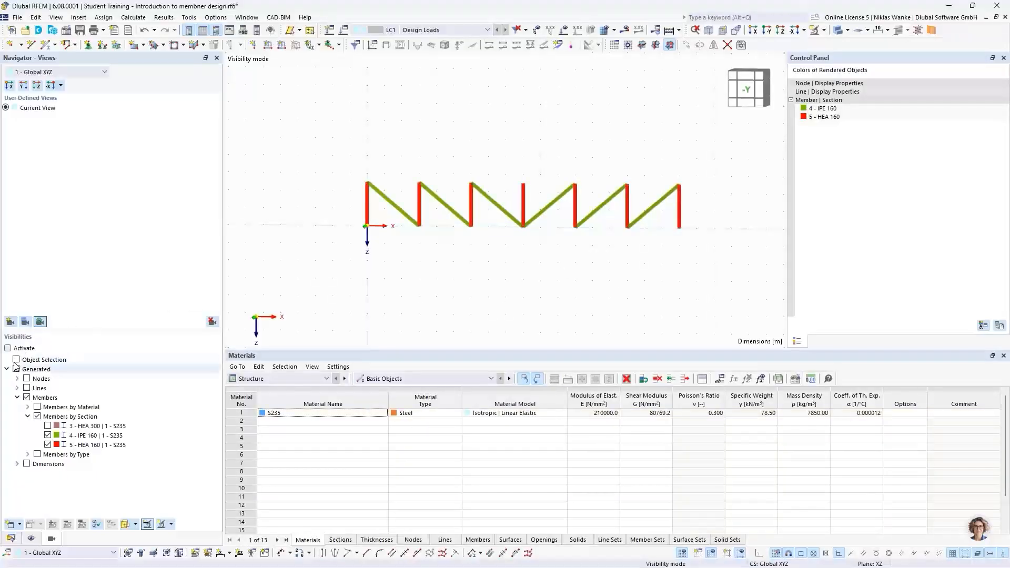
- Show the HEA 300 chord members together with the IPE 160 and HEA 160 members
{"action": "left_click", "coordinate": [47, 426]}
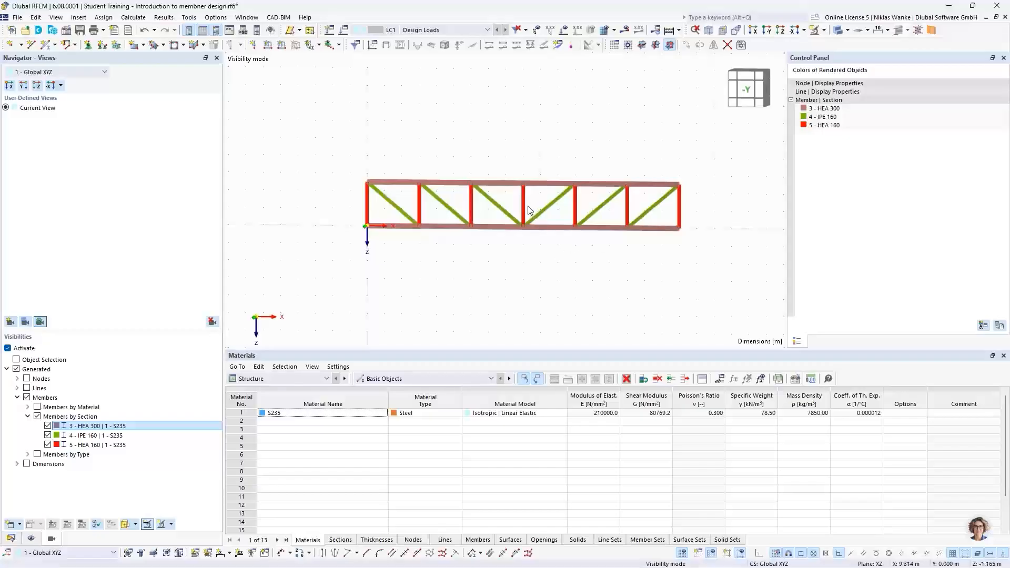
{"action": "scroll", "coordinate": [529, 210], "scroll_direction": "up", "scroll_amount": 1}
{"action": "scroll", "coordinate": [559, 257], "scroll_direction": "up", "scroll_amount": 1}
{"action": "middle_click_drag", "start_coordinate": [558, 256], "coordinate": [547, 264]}
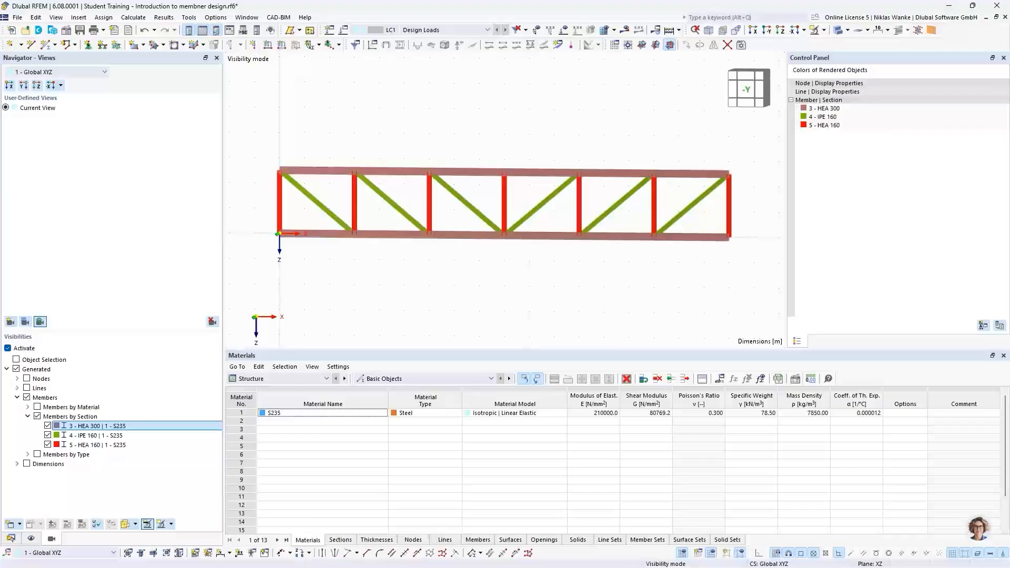
- Switch to the PowerPoint presentation and advance to the fixed column task on 1st and 2nd order theory
{"action": "key", "text": "alt+Tab"}
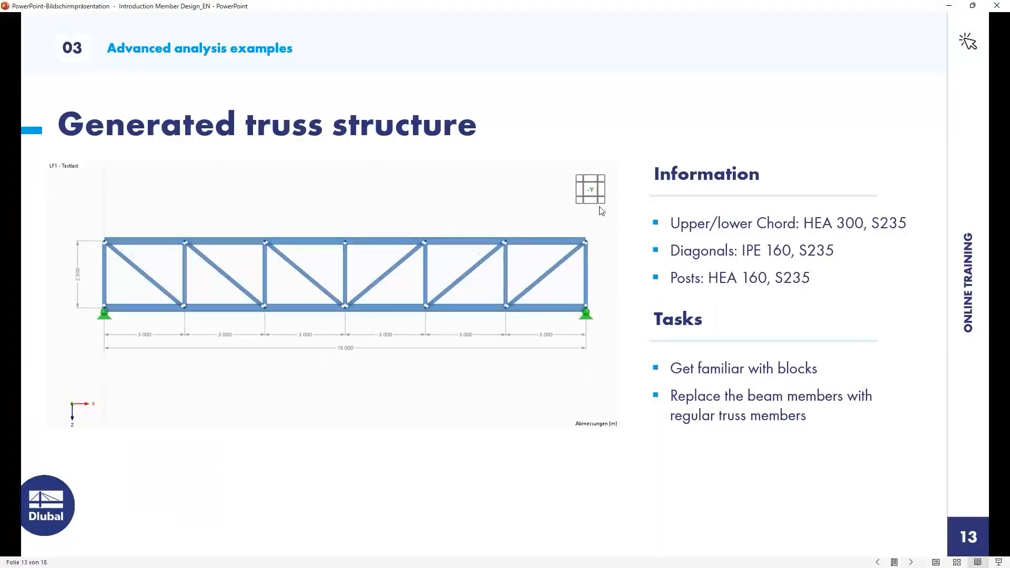
{"action": "key", "text": "Right"}
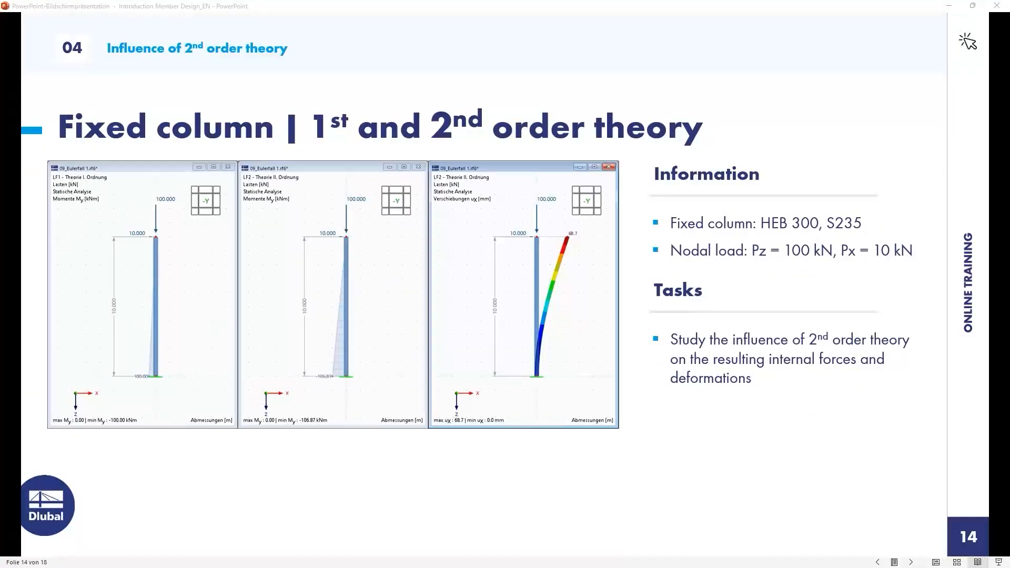
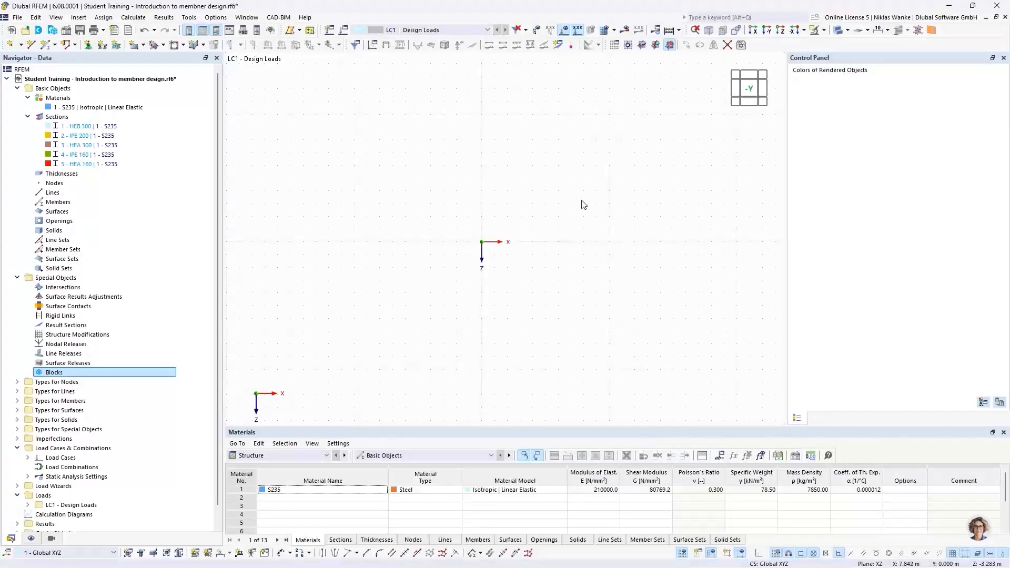
- Close the Control Panel and create a 10 m vertical beam member with section HEB 300, S235, from the origin to Z = -10 m
{"action": "left_click", "coordinate": [1004, 58]}
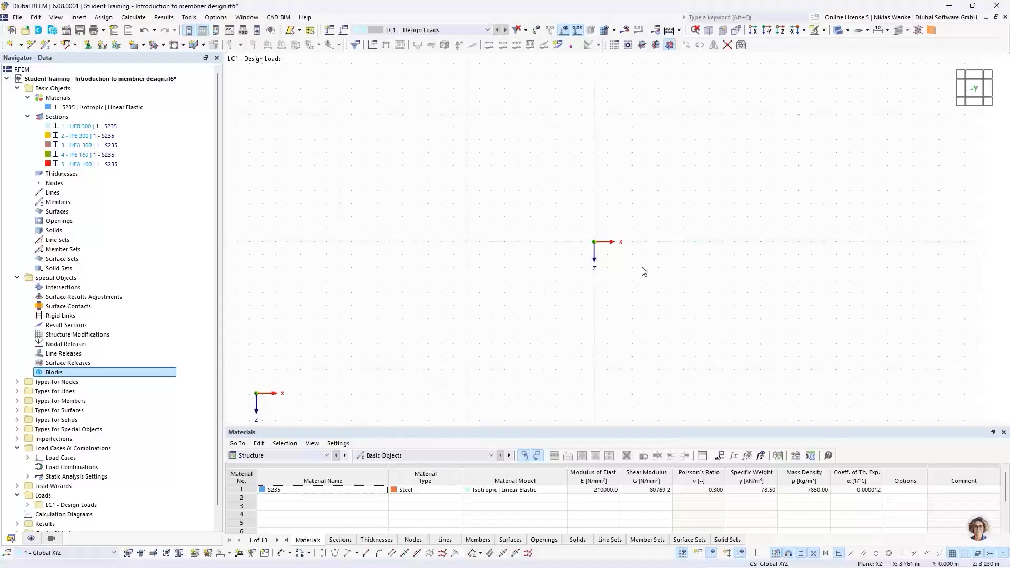
{"action": "middle_click_drag", "start_coordinate": [632, 259], "coordinate": [512, 282]}
{"action": "middle_click_drag", "start_coordinate": [444, 308], "coordinate": [500, 300]}
{"action": "left_click", "coordinate": [46, 44]}
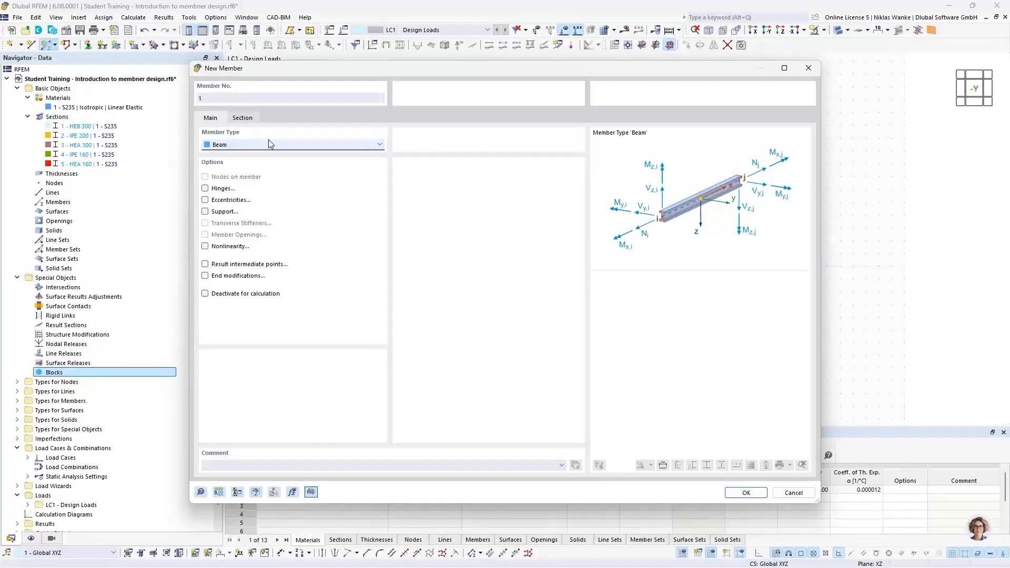
{"action": "left_click", "coordinate": [244, 118]}
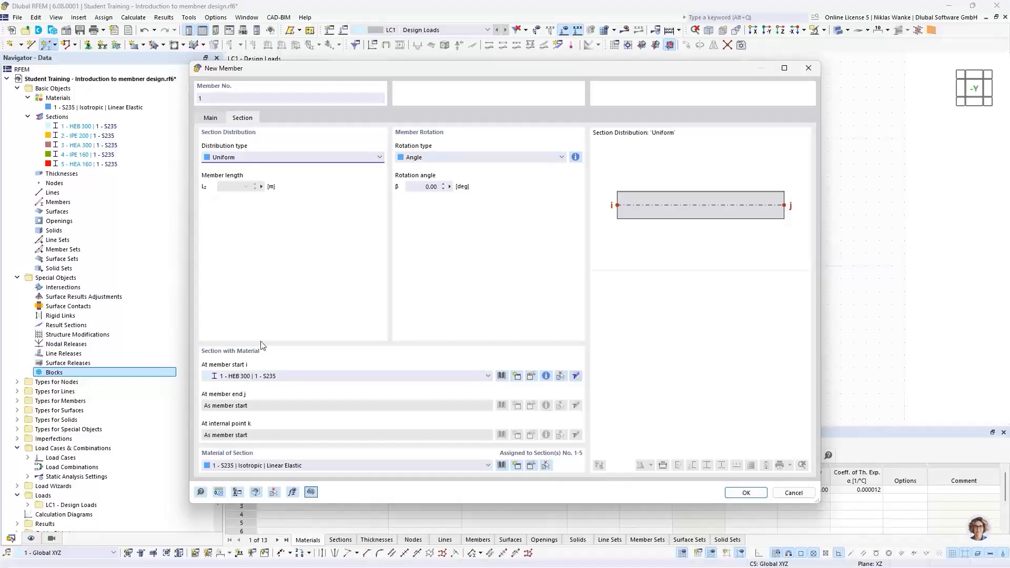
{"action": "left_click", "coordinate": [745, 493]}
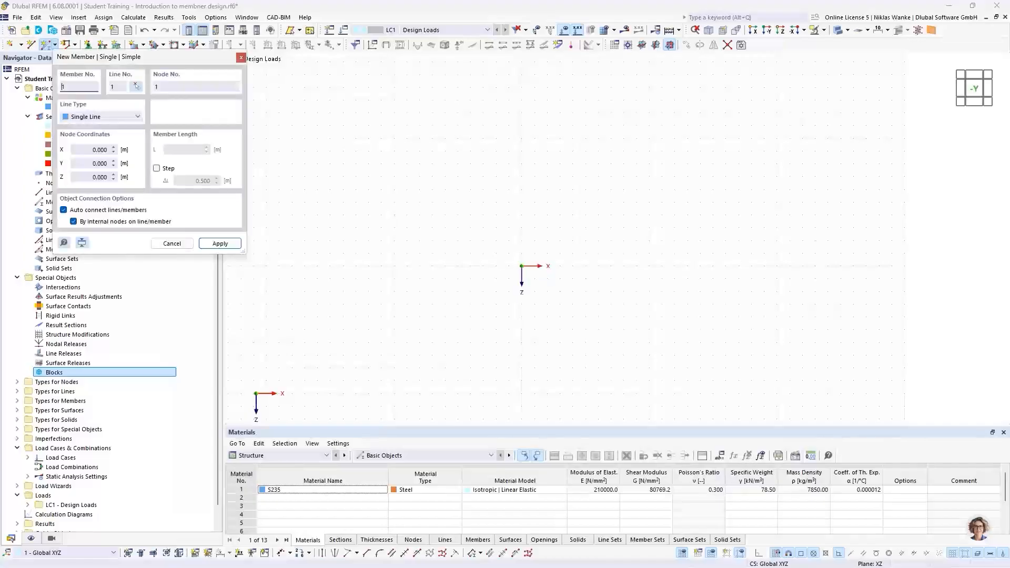
{"action": "left_click", "coordinate": [521, 266]}
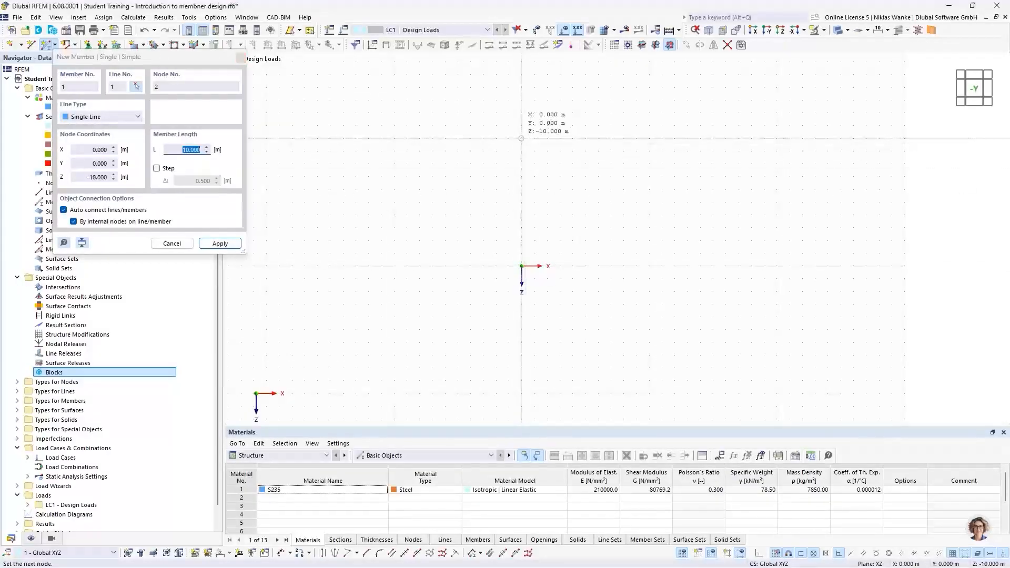
{"action": "left_click", "coordinate": [523, 144]}
{"action": "key", "text": "Escape"}
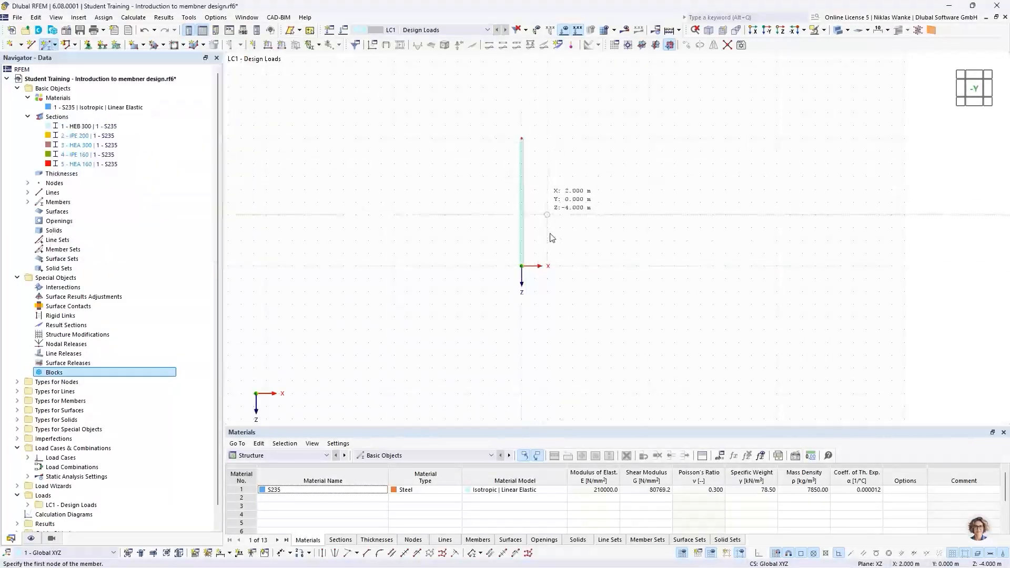
- Add a linear length dimension to the column in the second plane, offset about 2.3 m from the member
{"action": "left_click", "coordinate": [229, 552]}
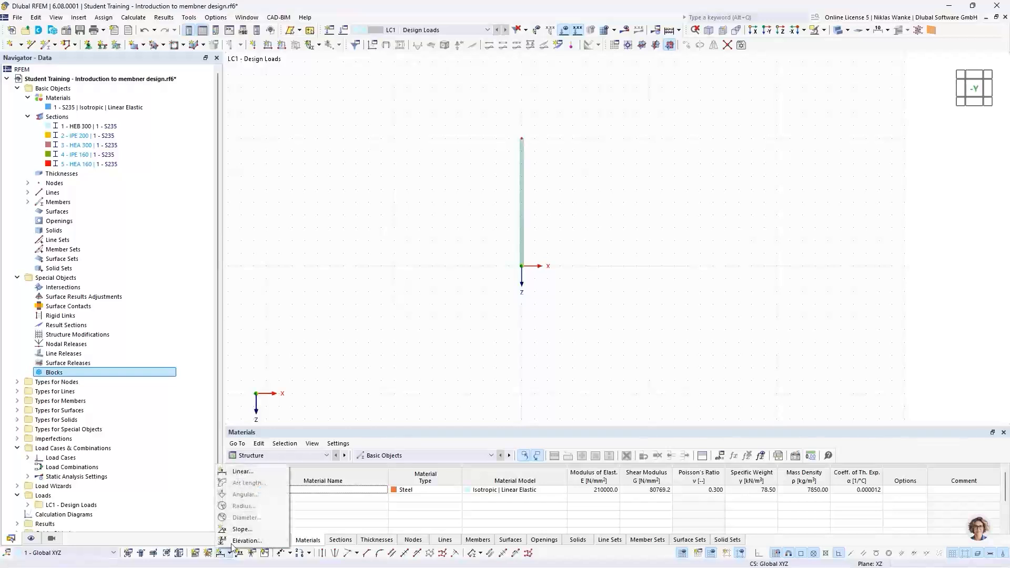
{"action": "left_click", "coordinate": [236, 471]}
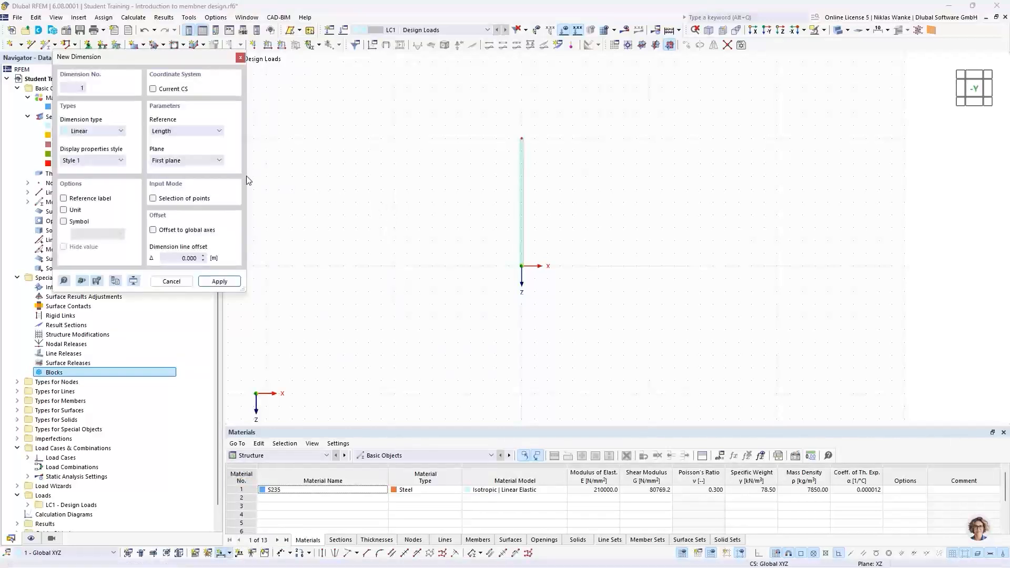
{"action": "left_click", "coordinate": [205, 161]}
{"action": "left_click", "coordinate": [195, 172]}
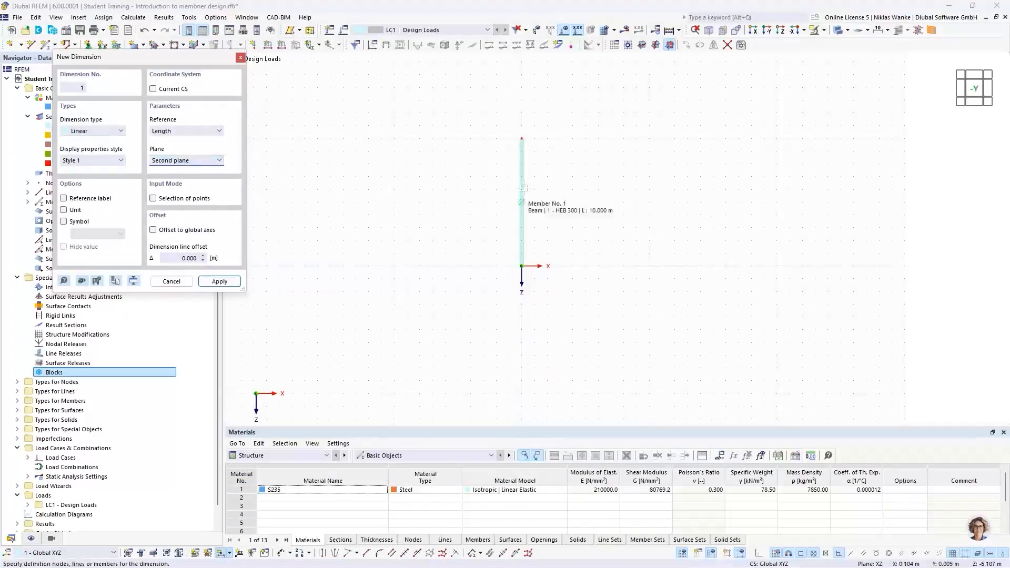
{"action": "left_click", "coordinate": [522, 190]}
{"action": "left_click", "coordinate": [493, 199]}
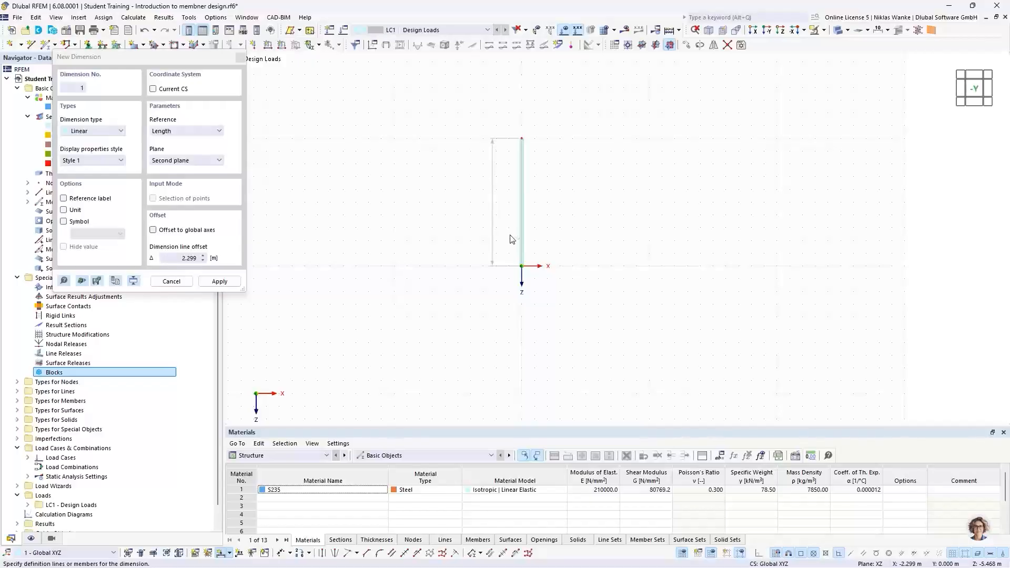
{"action": "key", "text": "Escape"}
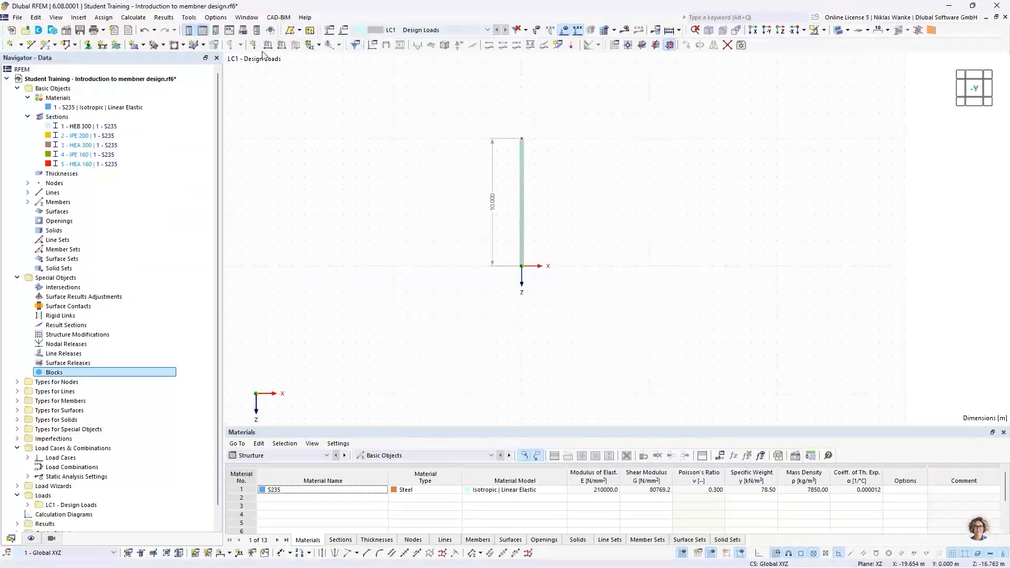
- Assign the fixed nodal support "Fest" to the column's base node
{"action": "left_click", "coordinate": [89, 44]}
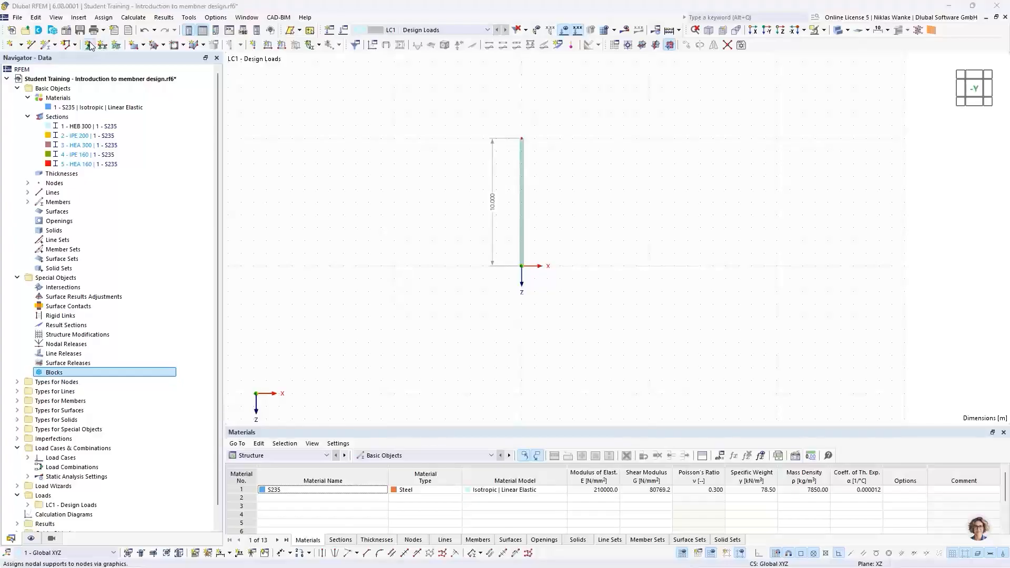
{"action": "left_click", "coordinate": [413, 231]}
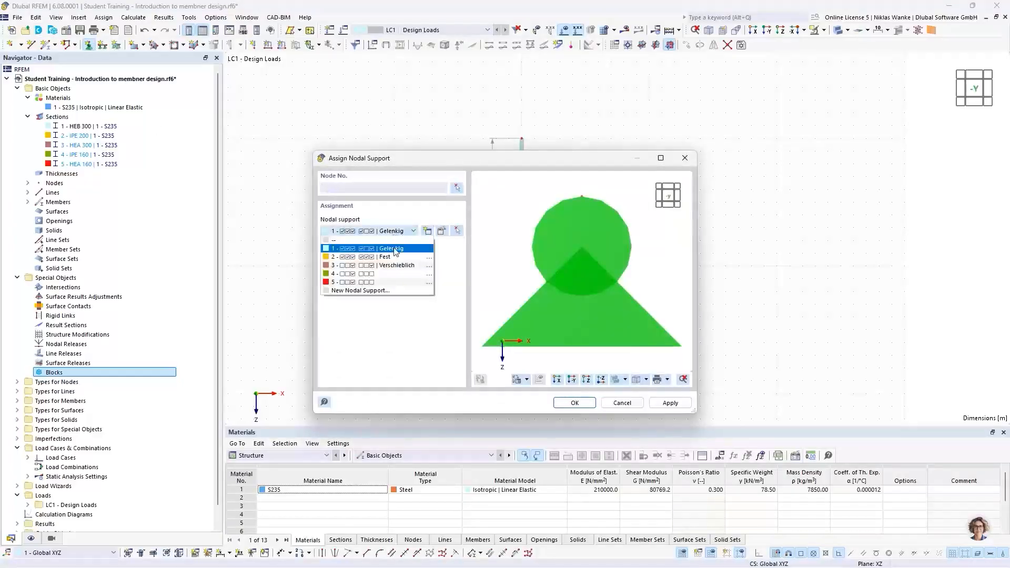
{"action": "left_click", "coordinate": [375, 252]}
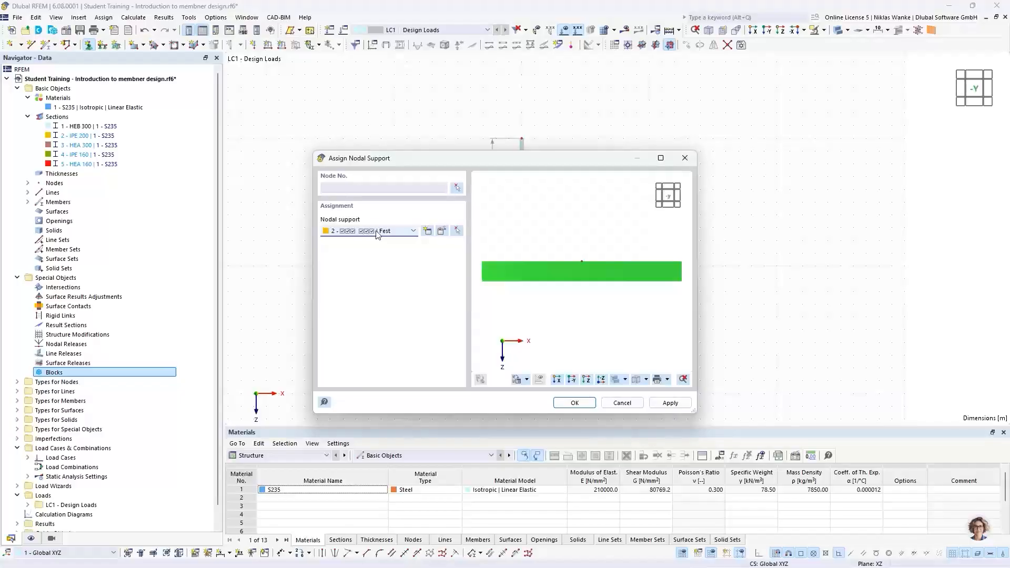
{"action": "left_click", "coordinate": [575, 403]}
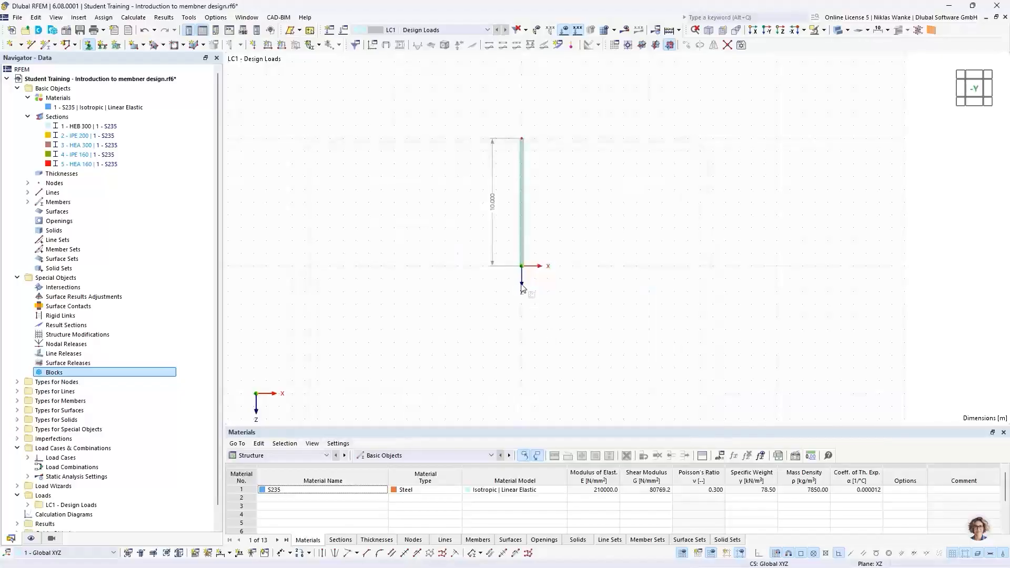
{"action": "scroll", "coordinate": [524, 290], "scroll_direction": "up", "scroll_amount": 3}
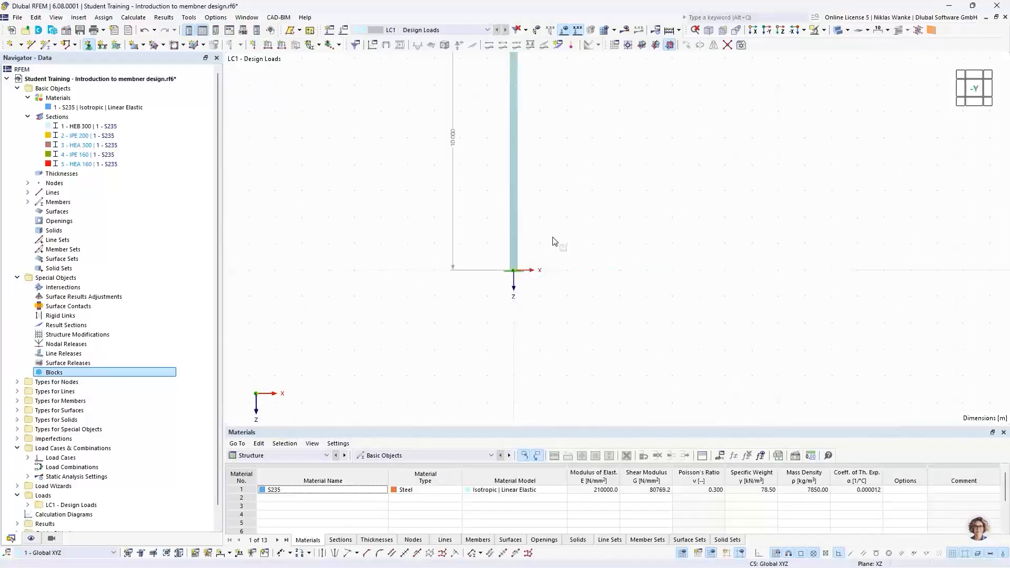
- Define a new nodal load in LC1 of type Components with FX = 10 kN and FZ = 100 kN
{"action": "middle_click_drag", "start_coordinate": [555, 237], "coordinate": [531, 344]}
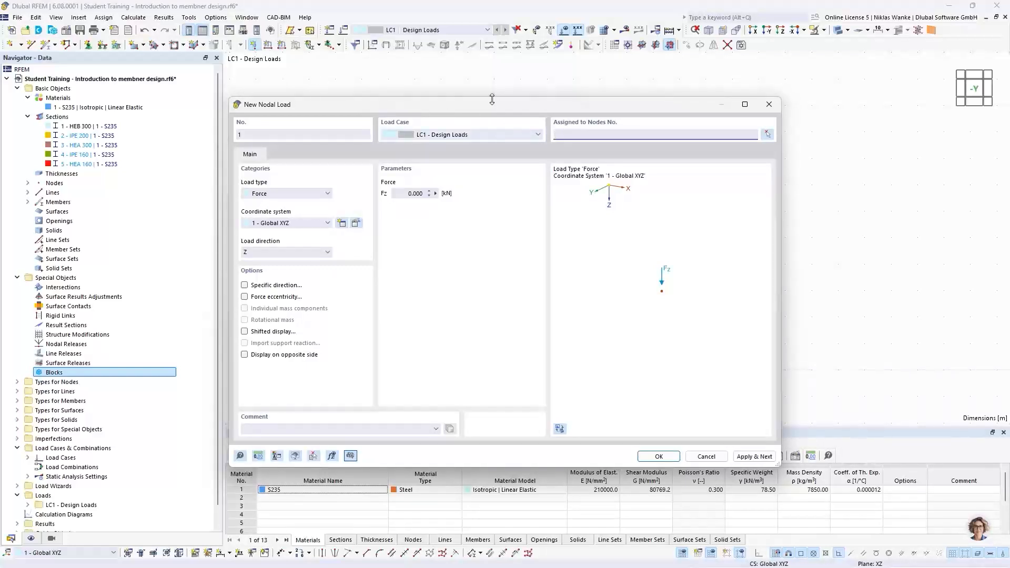
{"action": "left_click", "coordinate": [265, 195]}
{"action": "left_click", "coordinate": [264, 220]}
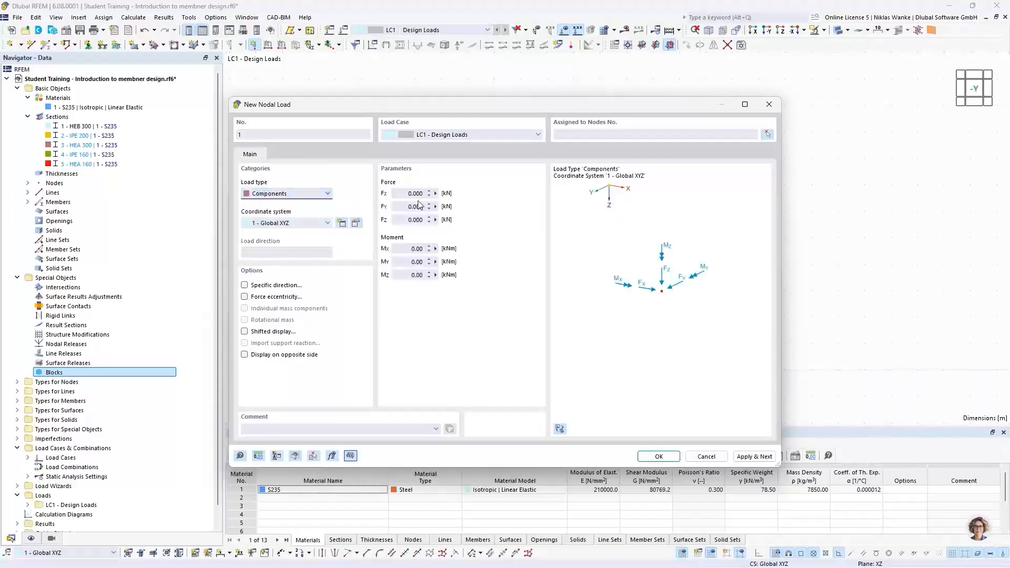
{"action": "left_click_drag", "start_coordinate": [404, 195], "coordinate": [432, 192]}
{"action": "left_click_drag", "start_coordinate": [405, 193], "coordinate": [431, 196]}
{"action": "type", "text": "10"}
{"action": "left_click_drag", "start_coordinate": [402, 220], "coordinate": [432, 219]}
{"action": "type", "text": "100"}
- Assign the new nodal load to the column's top node and create it
{"action": "left_click", "coordinate": [766, 135]}
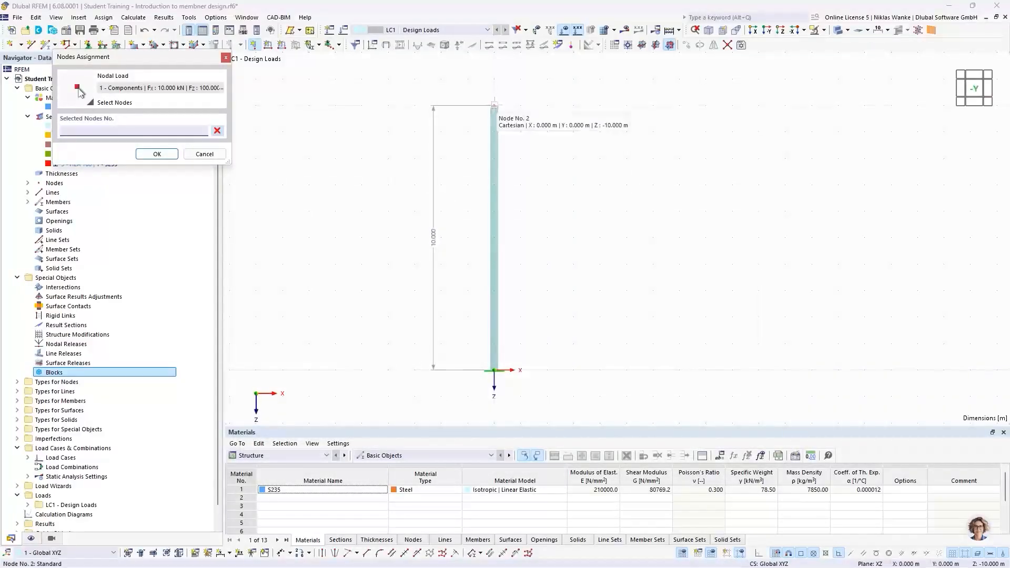
{"action": "left_click", "coordinate": [495, 106]}
{"action": "left_click", "coordinate": [151, 156]}
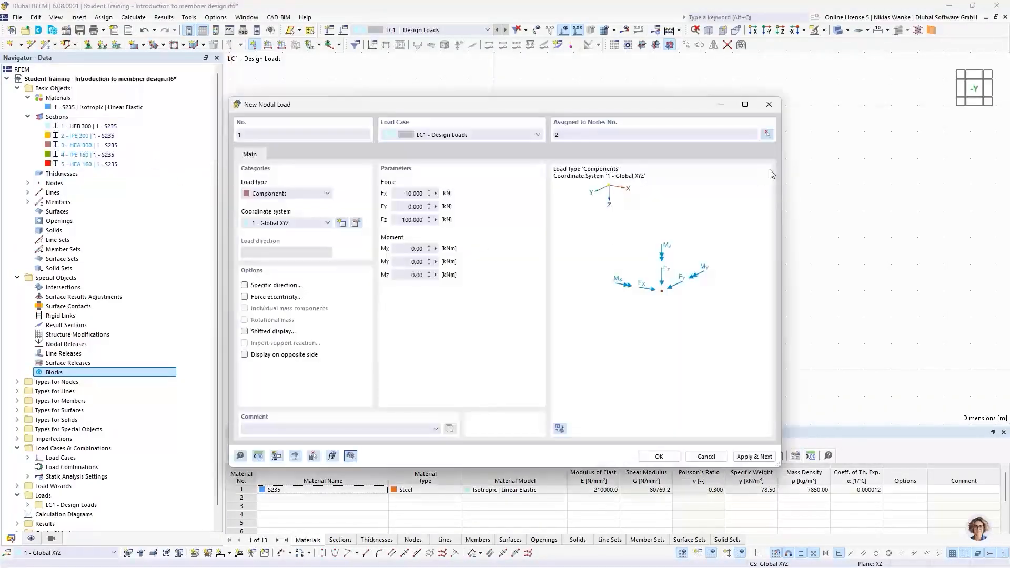
{"action": "left_click", "coordinate": [655, 462]}
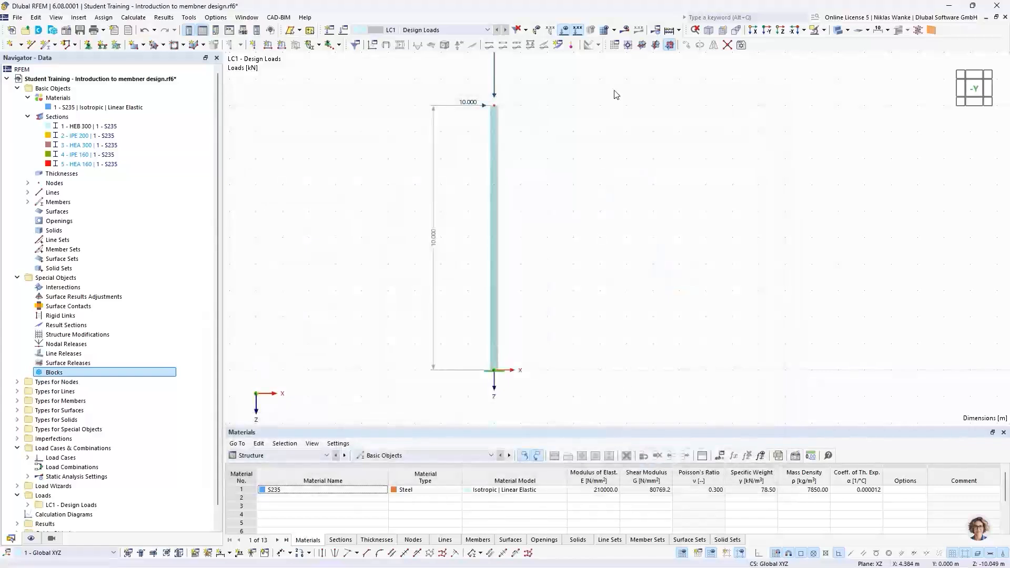
- Copy load case LC1 as "Design Loads (2nd order theory)" and assign it the static analysis settings SA2 - Second-order (P-Δ)
{"action": "scroll", "coordinate": [546, 267], "scroll_direction": "down", "scroll_amount": 2}
{"action": "middle_click_drag", "start_coordinate": [546, 266], "coordinate": [517, 286]}
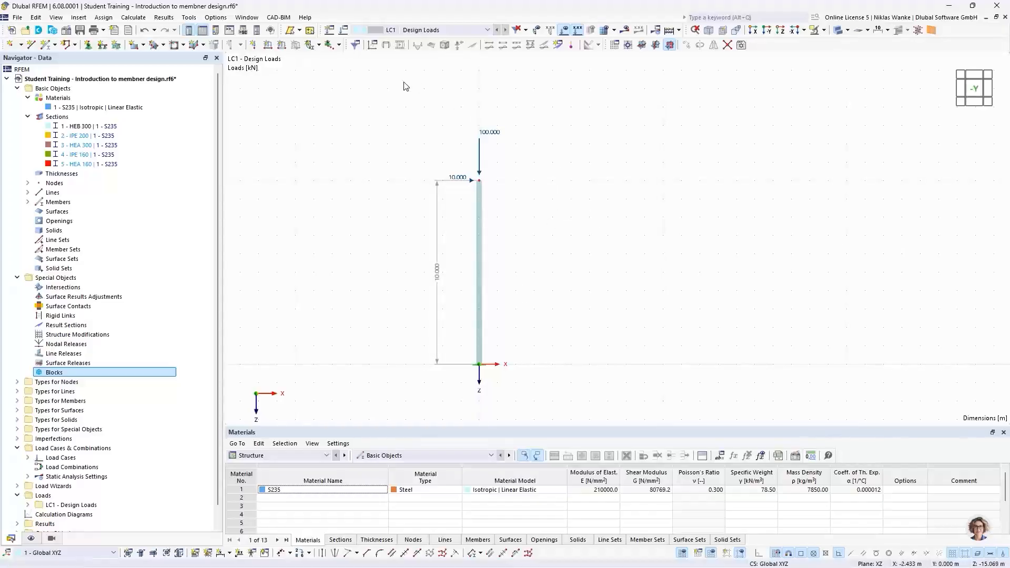
{"action": "left_click", "coordinate": [343, 32]}
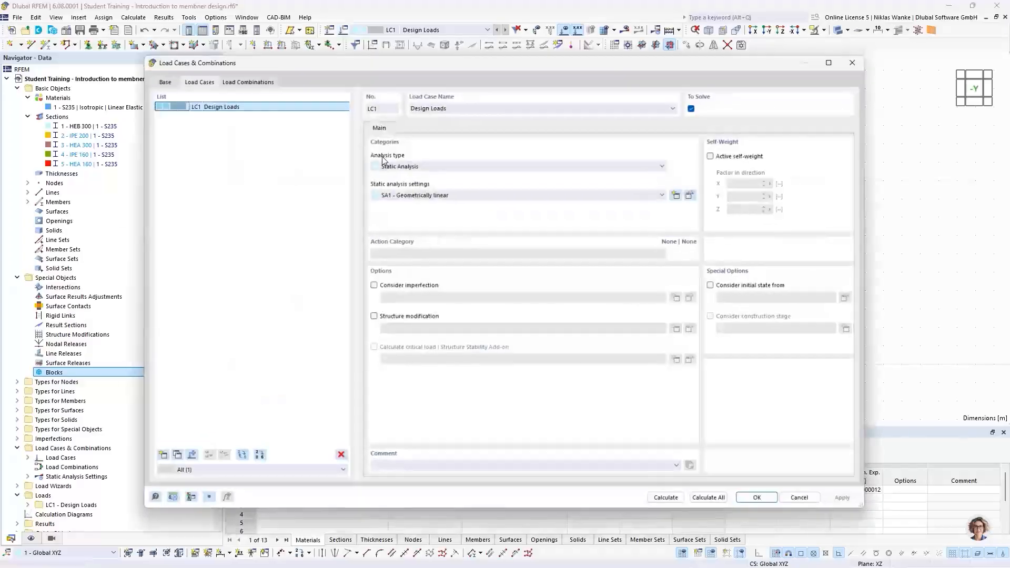
{"action": "left_click_drag", "start_coordinate": [464, 62], "coordinate": [495, 54]}
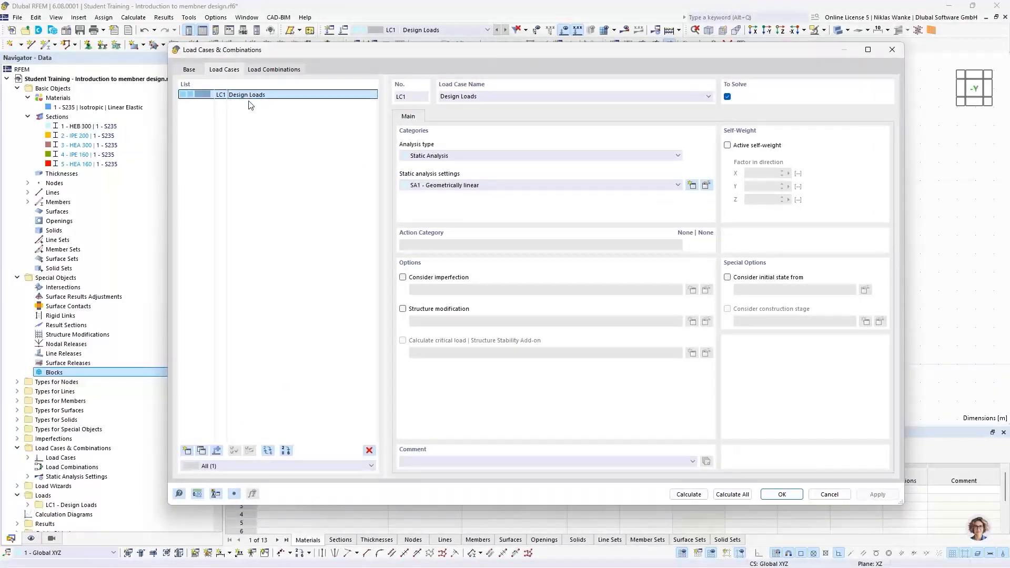
{"action": "left_click", "coordinate": [201, 450]}
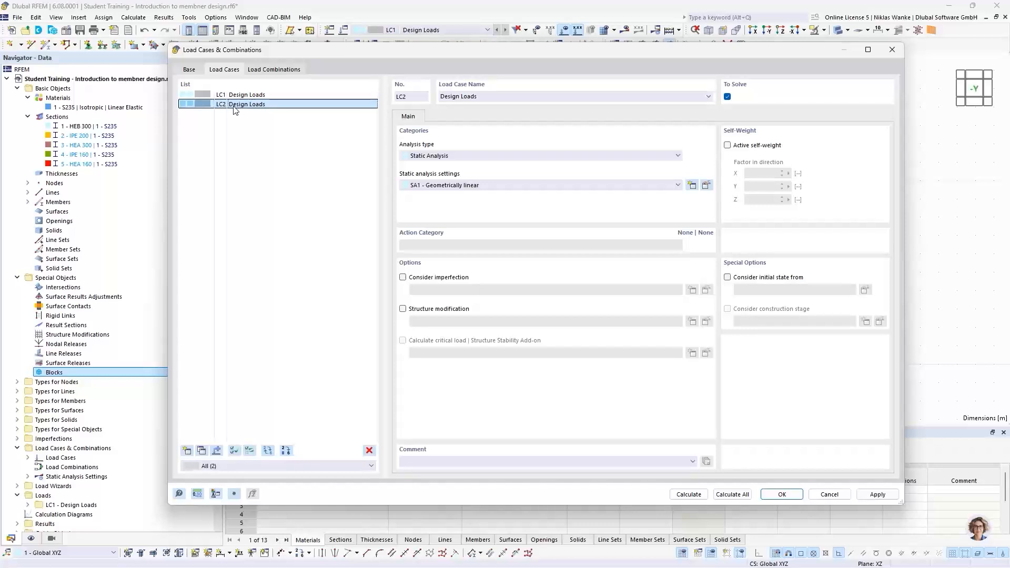
{"action": "left_click", "coordinate": [482, 96]}
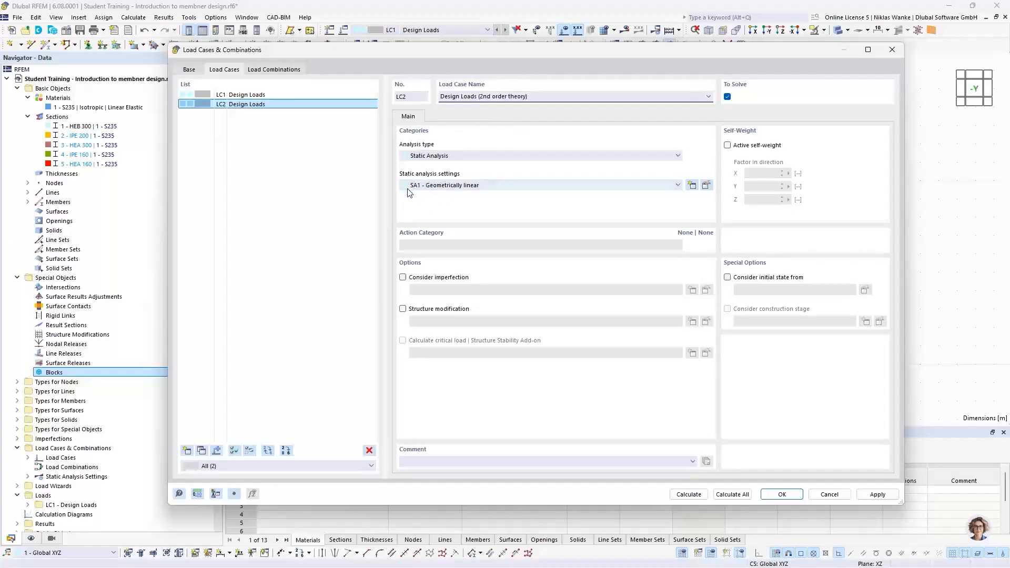
{"action": "left_click", "coordinate": [454, 186]}
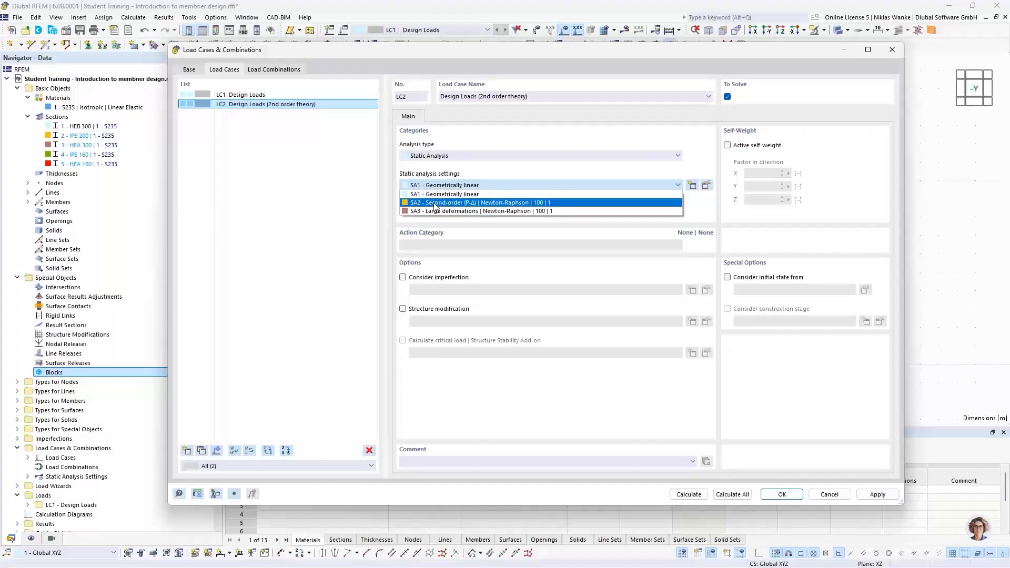
{"action": "left_click", "coordinate": [435, 205]}
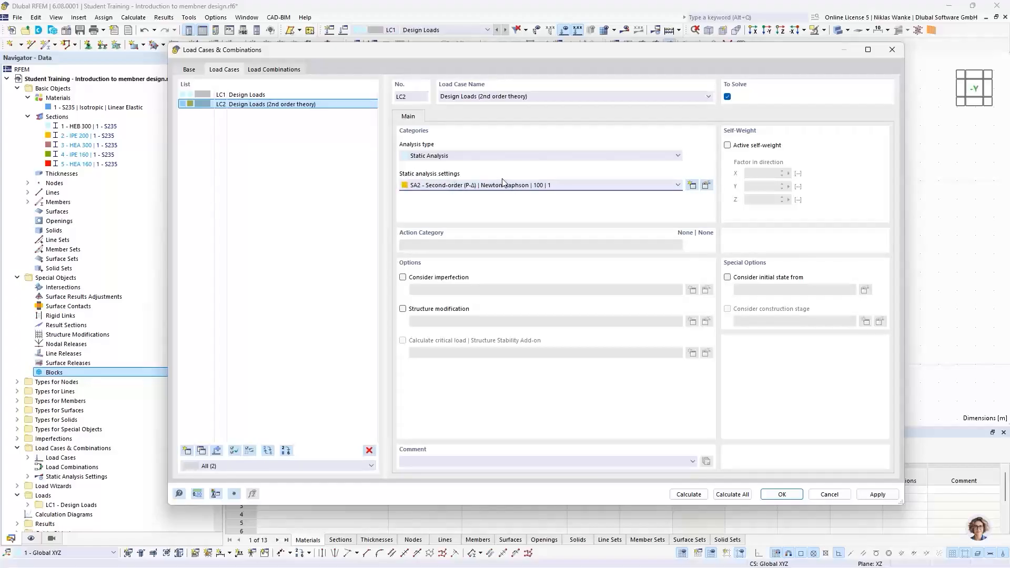
- Examine the SA2 static analysis settings: analysis type, iterative method, maximum number of iterations and number of load increments
{"action": "left_click", "coordinate": [706, 185]}
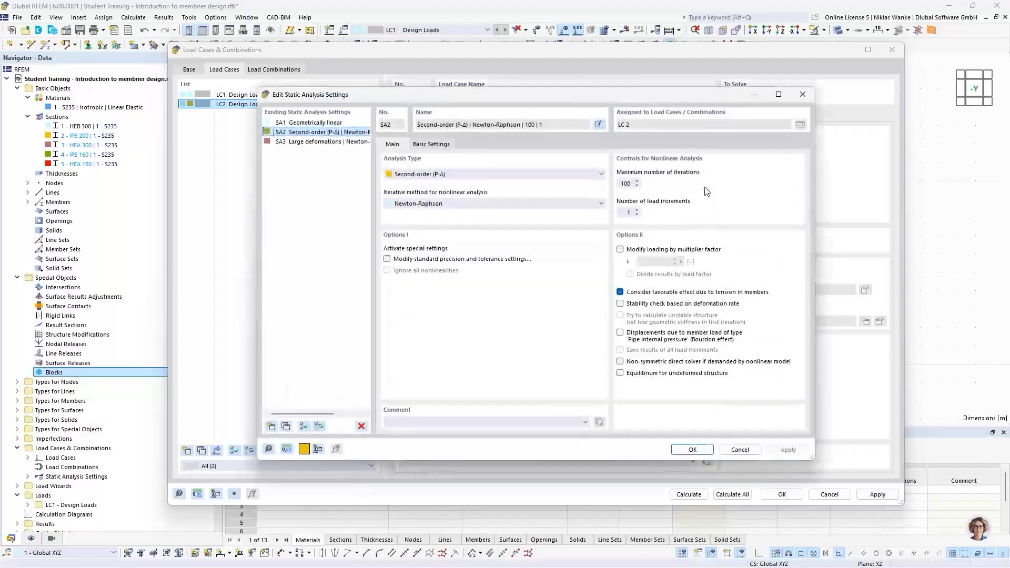
{"action": "left_click_drag", "start_coordinate": [579, 93], "coordinate": [590, 86]}
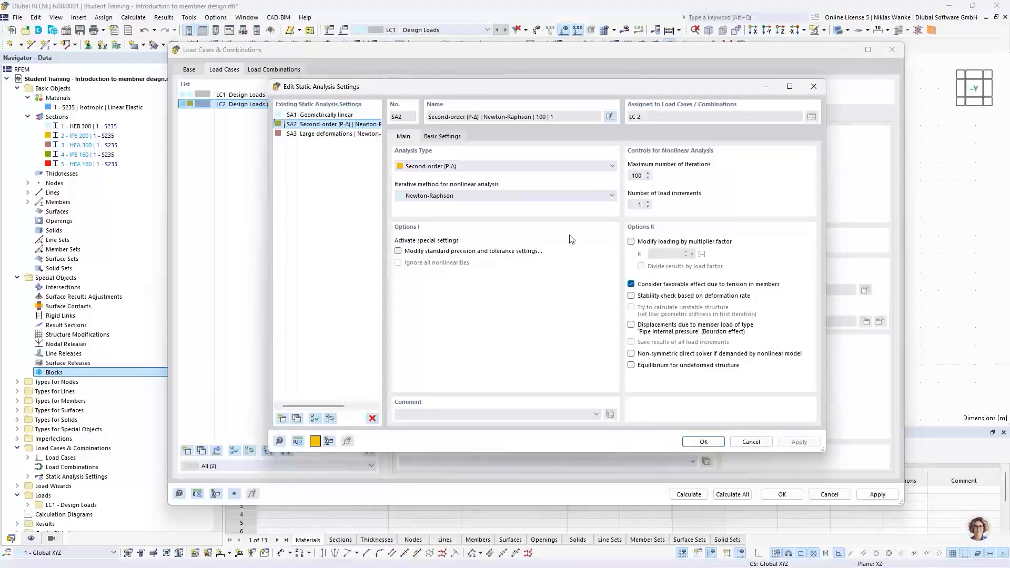
{"action": "left_click", "coordinate": [520, 165]}
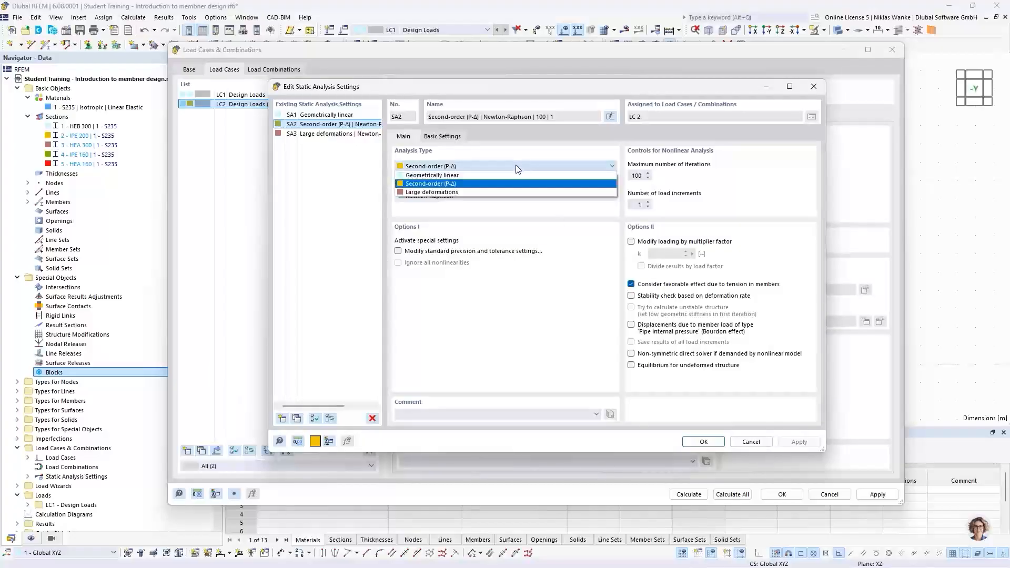
{"action": "left_click", "coordinate": [442, 167]}
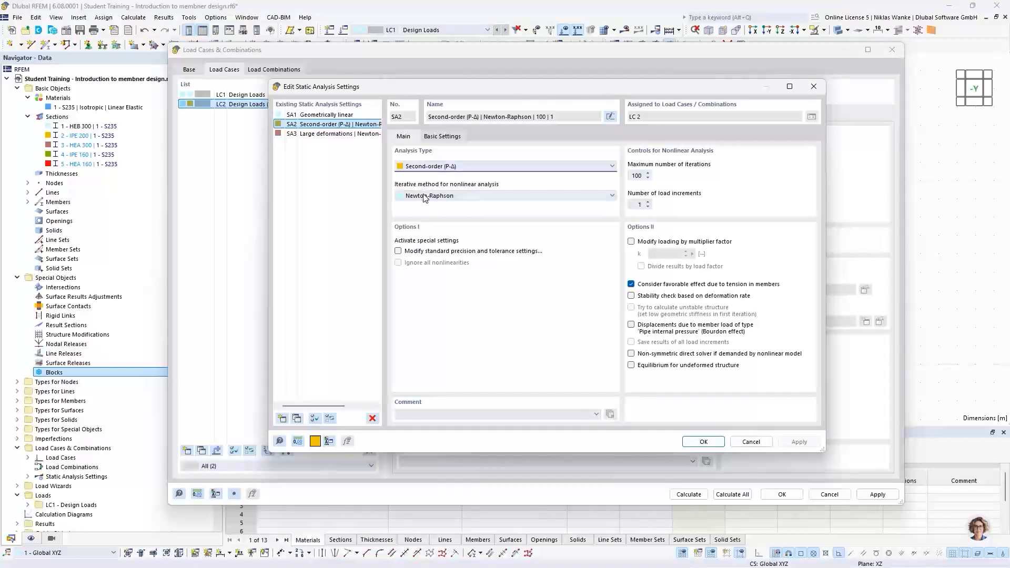
{"action": "left_click", "coordinate": [422, 198]}
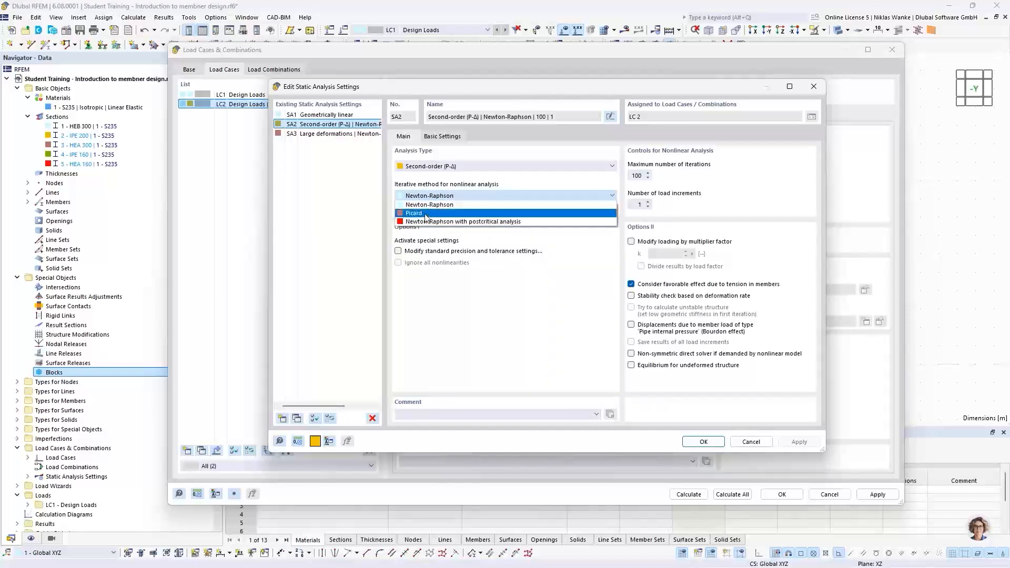
{"action": "left_click", "coordinate": [456, 196]}
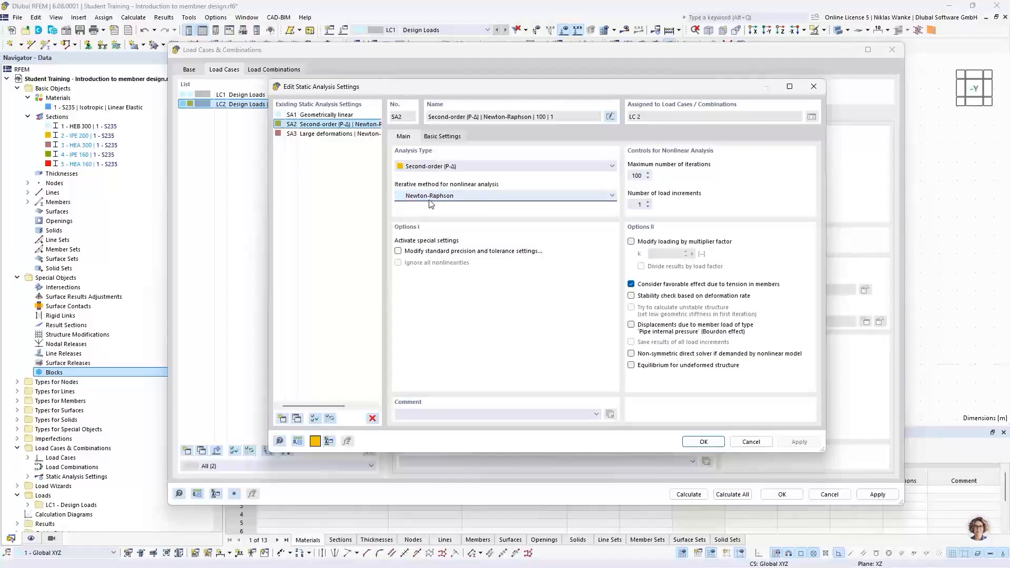
{"action": "left_click_drag", "start_coordinate": [632, 175], "coordinate": [646, 175]}
{"action": "left_click", "coordinate": [638, 205]}
{"action": "left_click", "coordinate": [430, 168]}
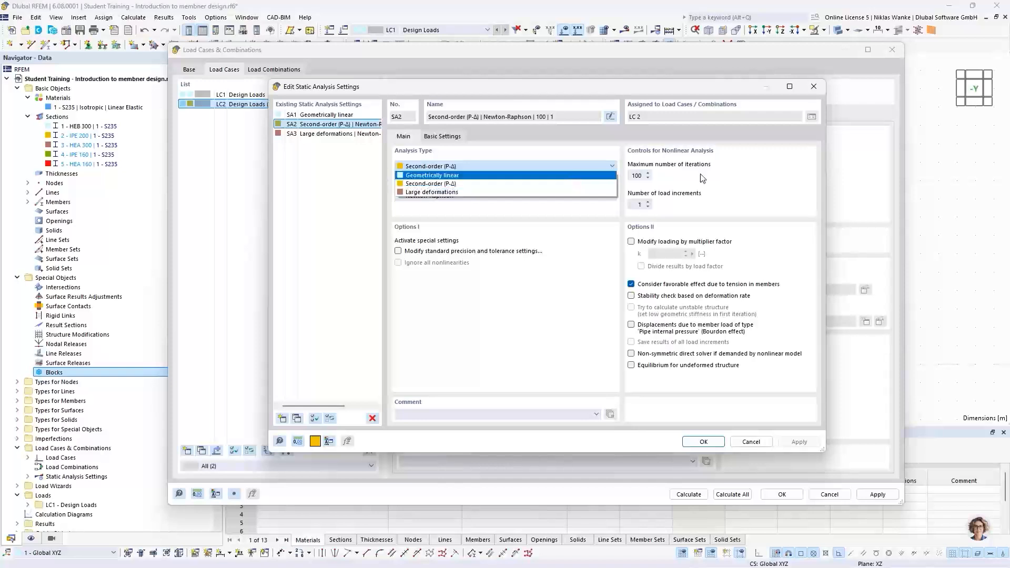
{"action": "left_click", "coordinate": [792, 175]}
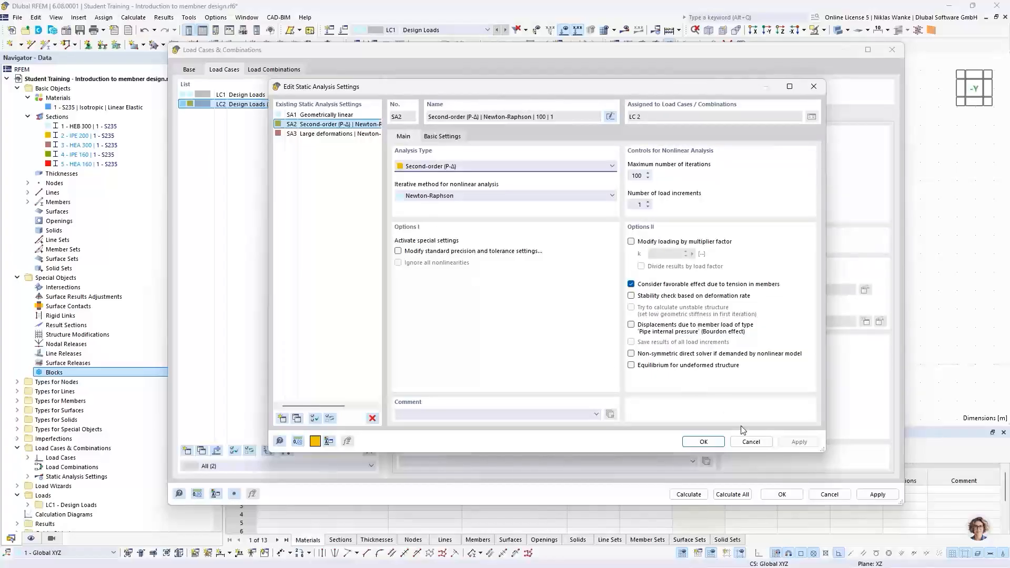
{"action": "left_click", "coordinate": [702, 442]}
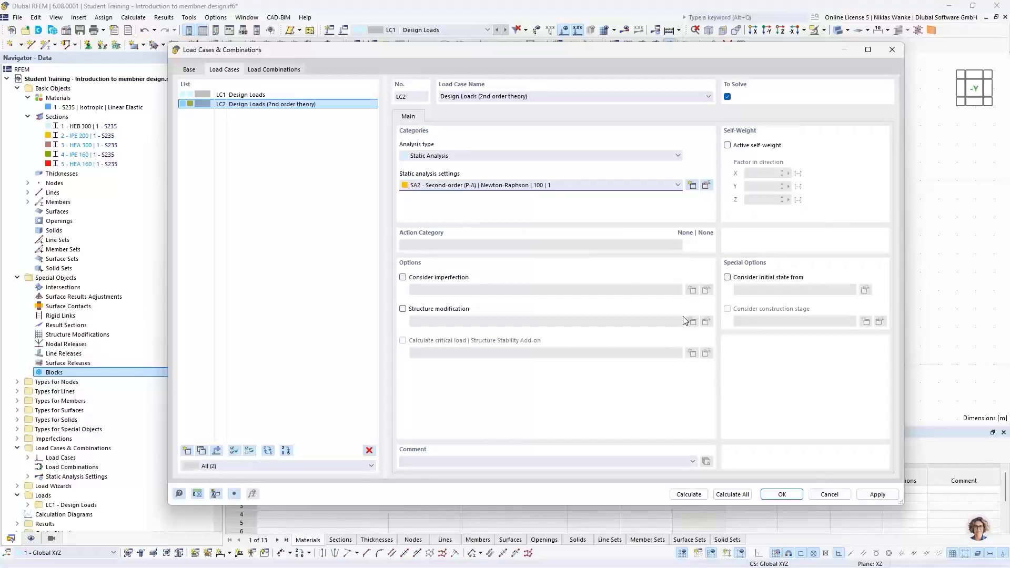
- Save the load case definitions and compare the loads of LC1 and LC2 in the model view, ending on LC2
{"action": "left_click", "coordinate": [782, 494]}
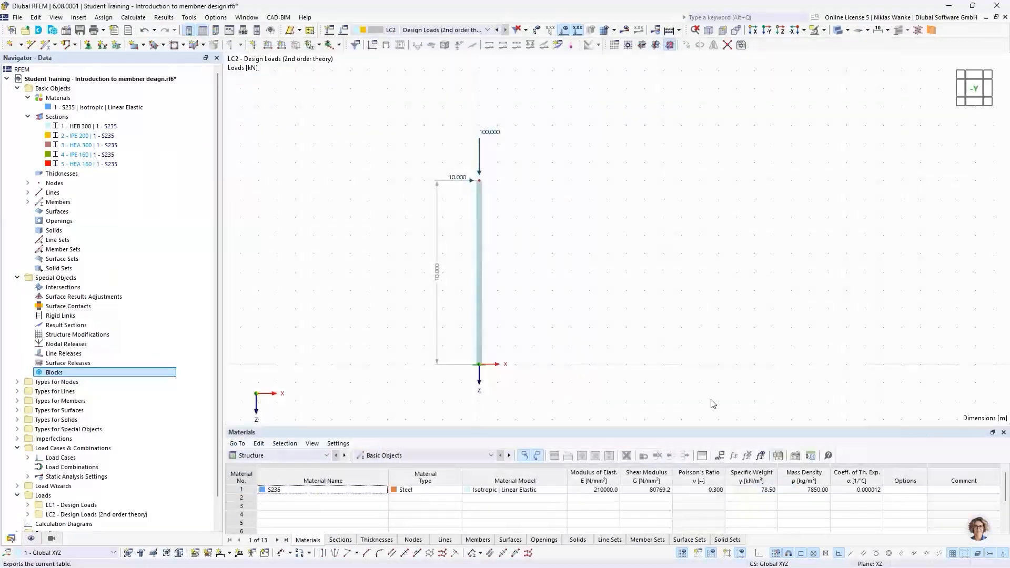
{"action": "left_click", "coordinate": [455, 30]}
{"action": "left_click", "coordinate": [452, 40]}
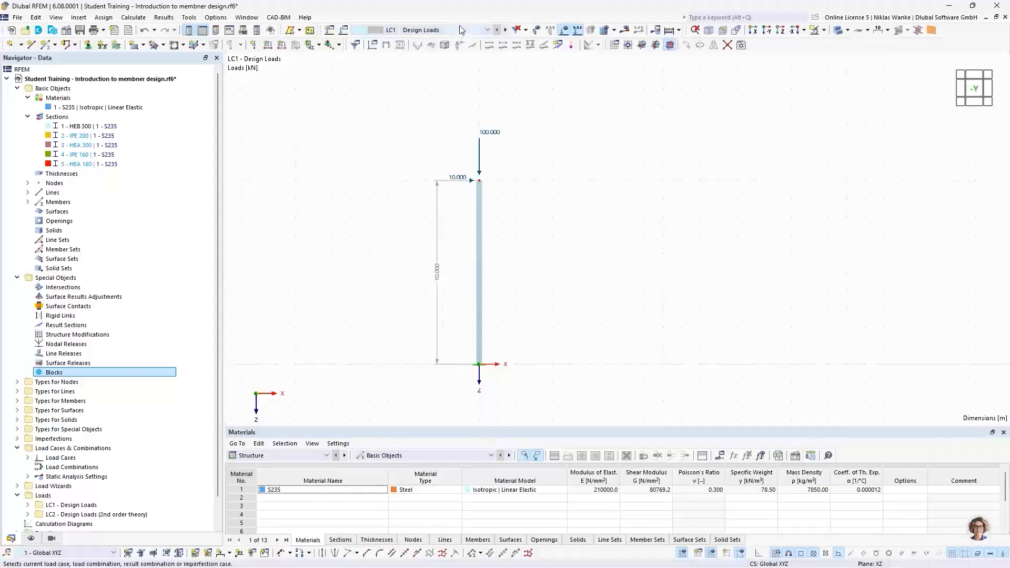
{"action": "left_click", "coordinate": [459, 30]}
{"action": "left_click", "coordinate": [455, 49]}
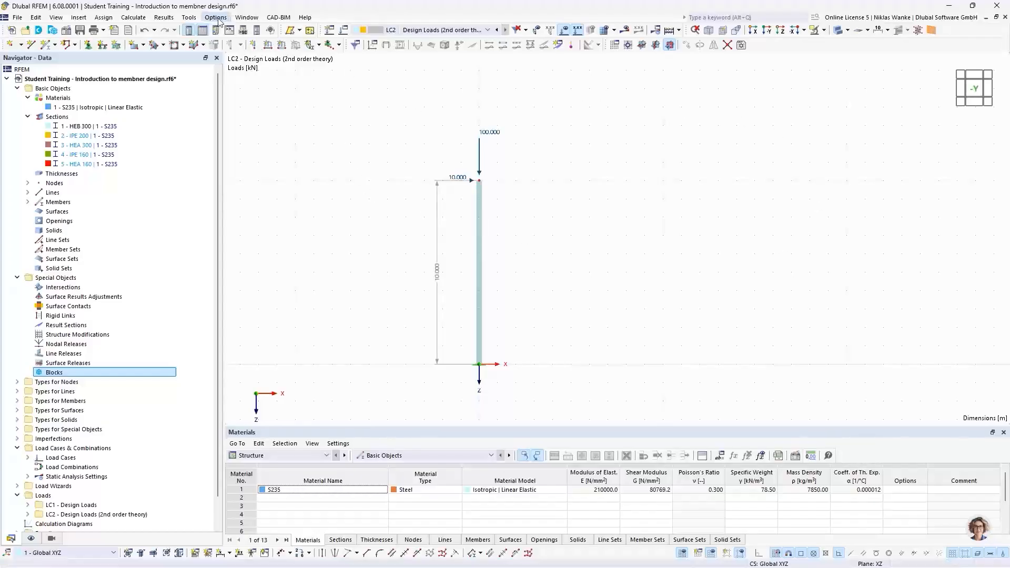
- Open a second window of the model, tile both windows vertically and centre the column in each
{"action": "left_click", "coordinate": [247, 19]}
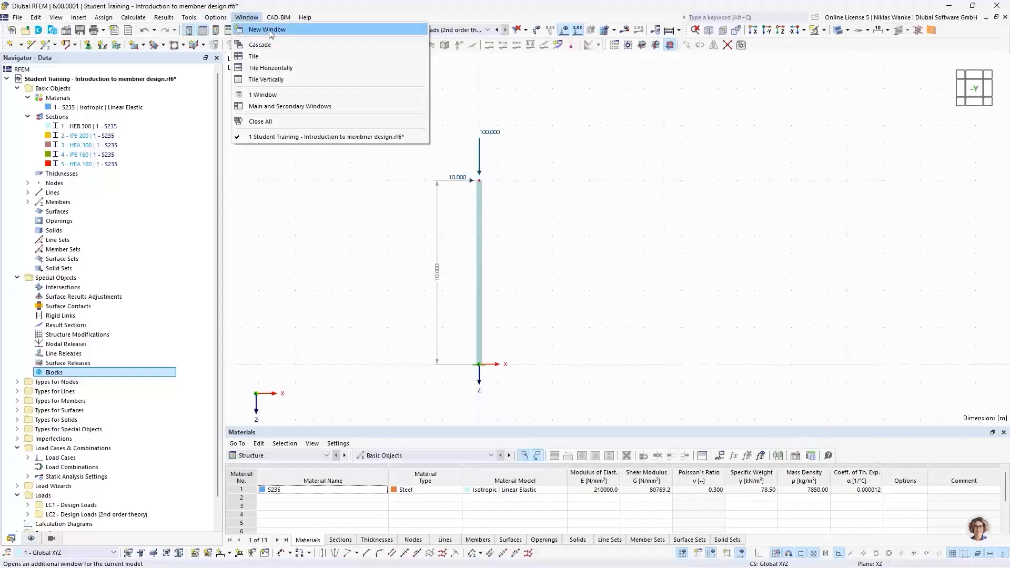
{"action": "left_click", "coordinate": [269, 29]}
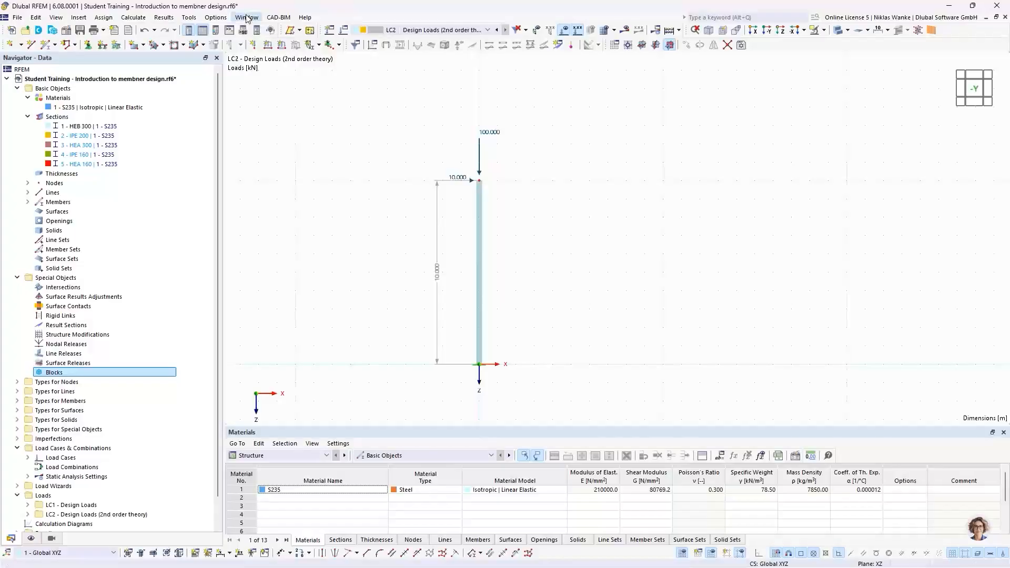
{"action": "left_click", "coordinate": [242, 20]}
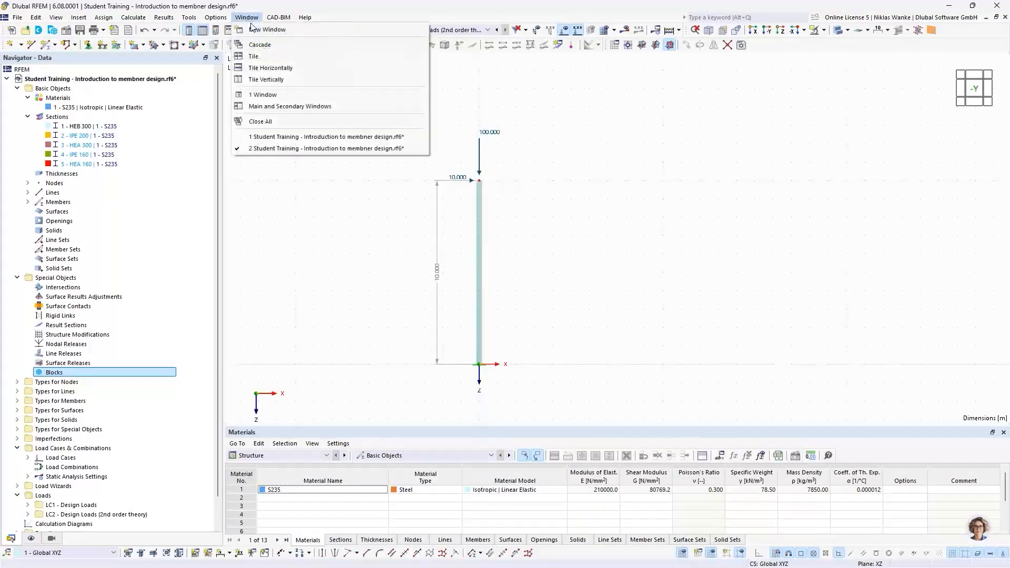
{"action": "left_click", "coordinate": [266, 80]}
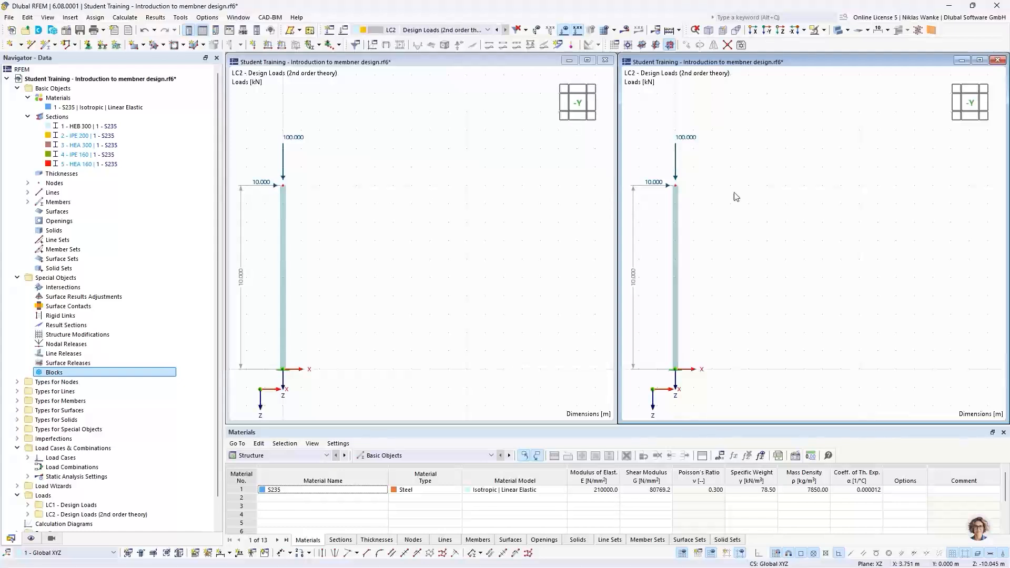
{"action": "middle_click_drag", "start_coordinate": [392, 216], "coordinate": [492, 205]}
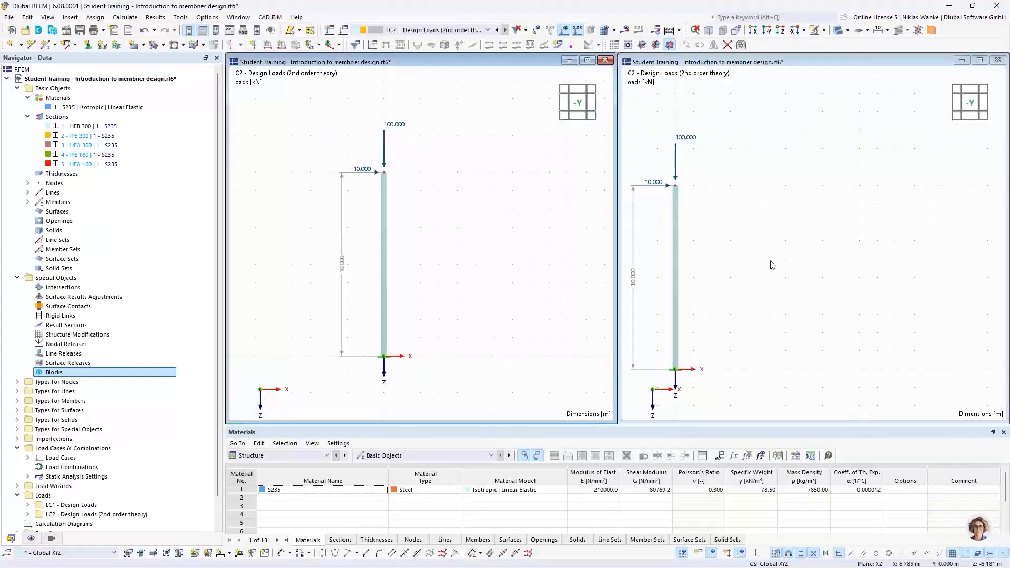
{"action": "middle_click_drag", "start_coordinate": [790, 256], "coordinate": [886, 218]}
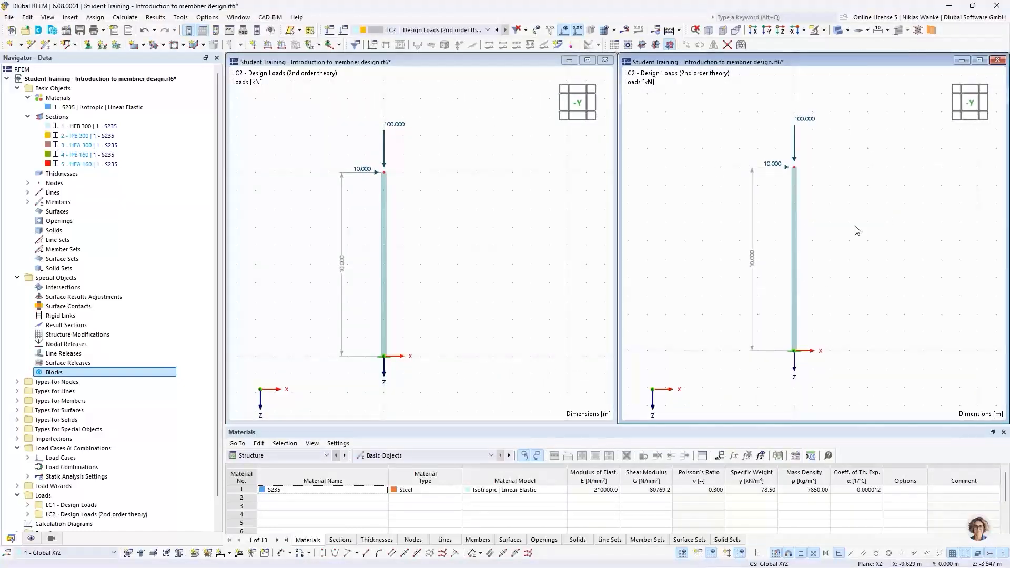
- Show LC1 - Design Loads in the first model window, beside the second window with LC2
{"action": "left_click", "coordinate": [455, 195]}
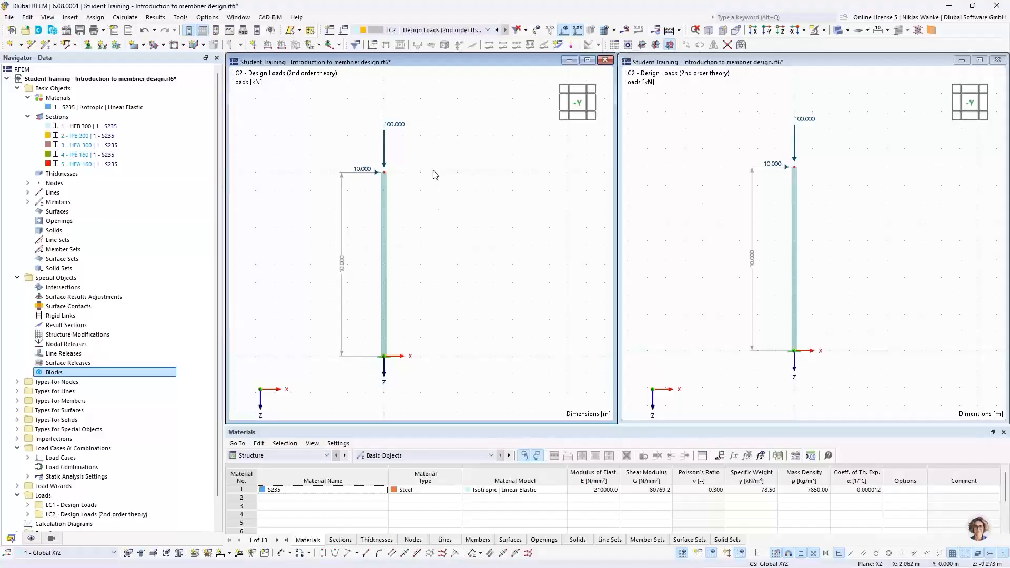
{"action": "left_click", "coordinate": [426, 30]}
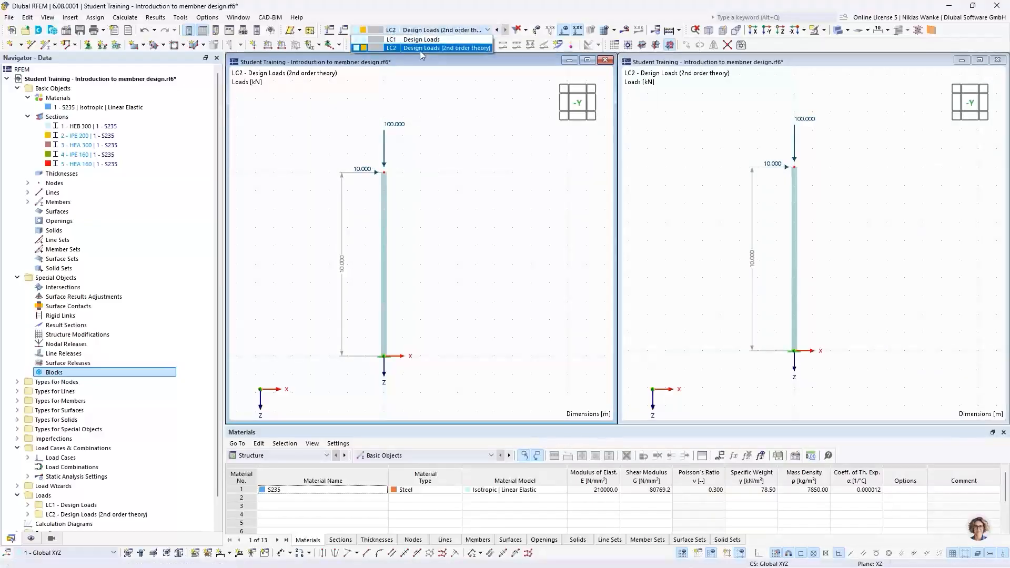
{"action": "left_click", "coordinate": [401, 40]}
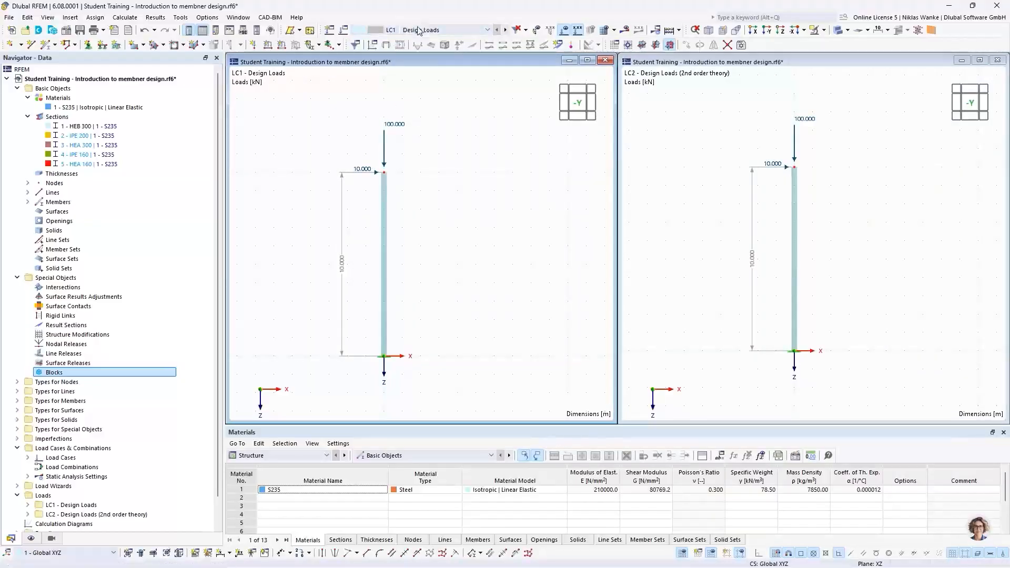
{"action": "left_click", "coordinate": [849, 164]}
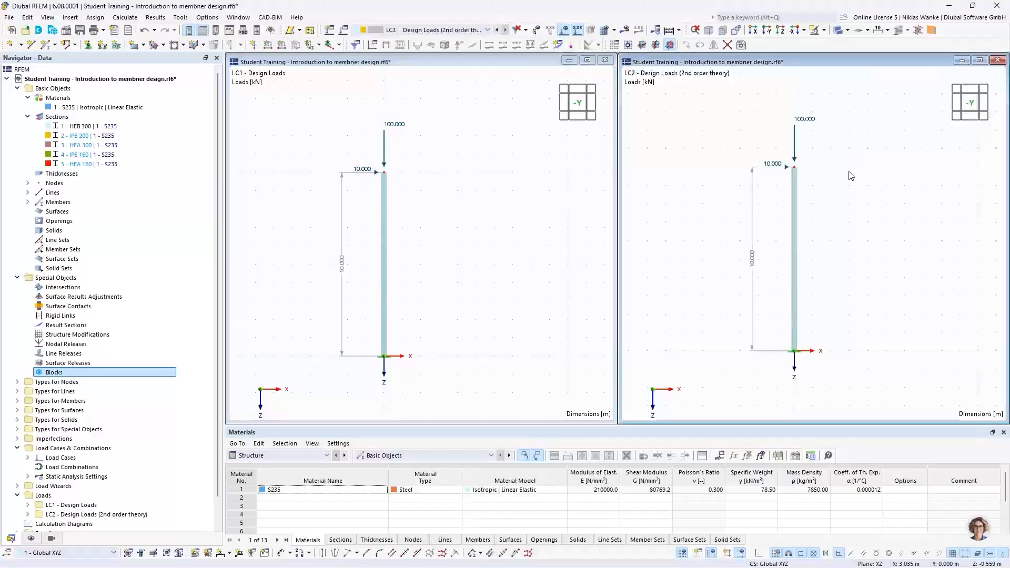
{"action": "left_click", "coordinate": [437, 30]}
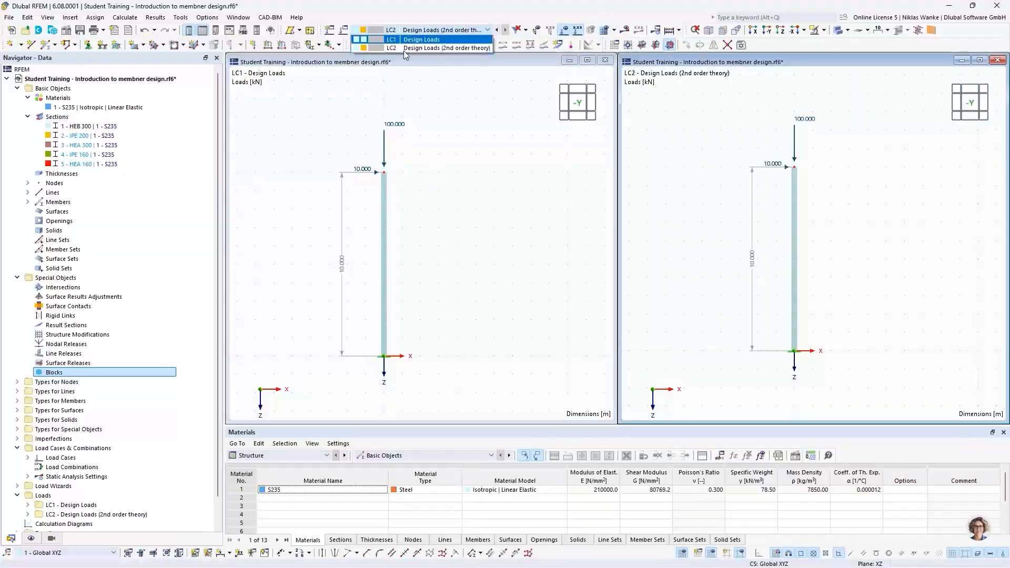
{"action": "left_click", "coordinate": [506, 147]}
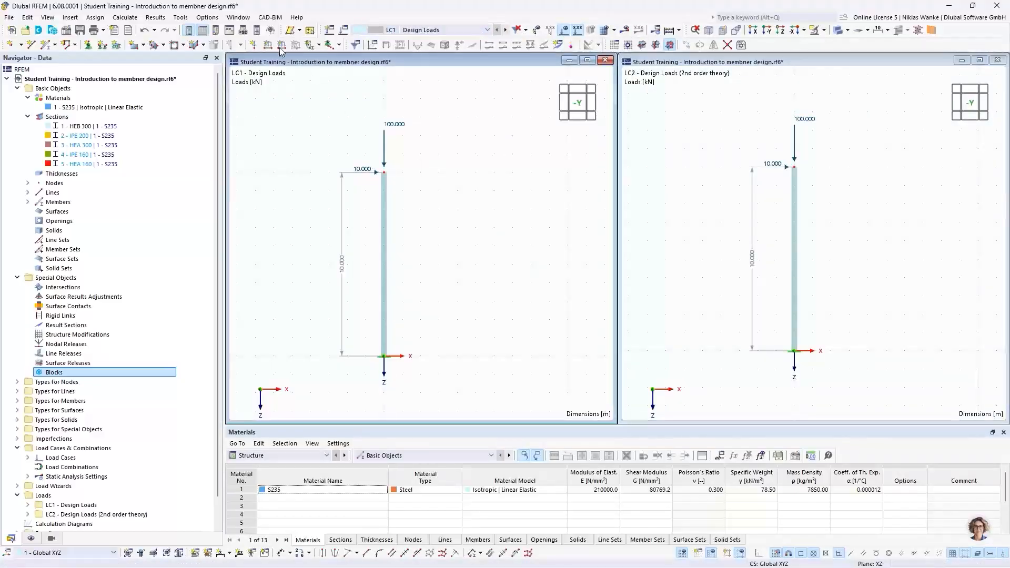
- Calculate all load cases and display the total deformation |u| for LC1 and LC2 in their respective windows
{"action": "left_click", "coordinate": [124, 18]}
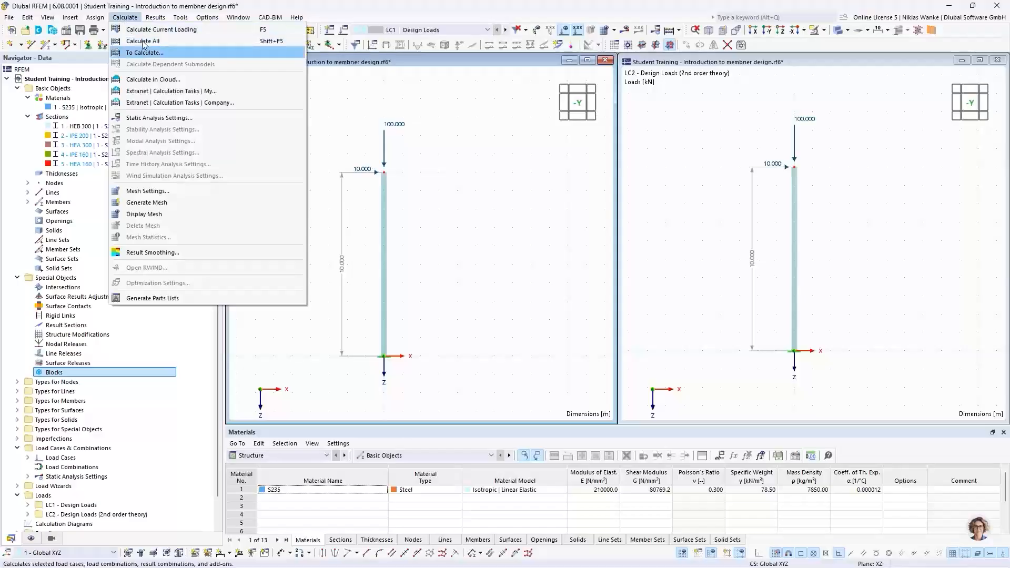
{"action": "left_click", "coordinate": [141, 41]}
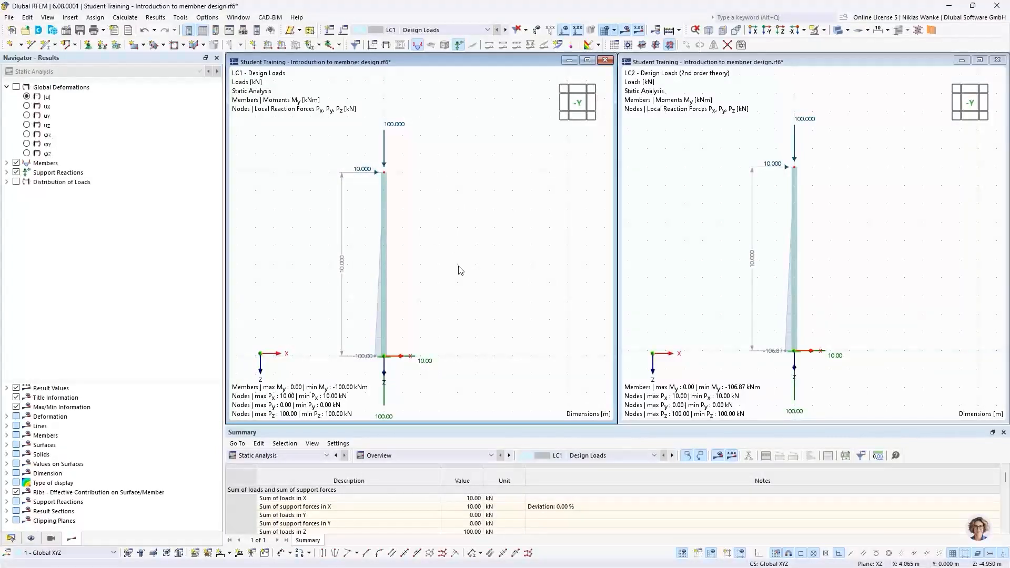
{"action": "left_click", "coordinate": [26, 96]}
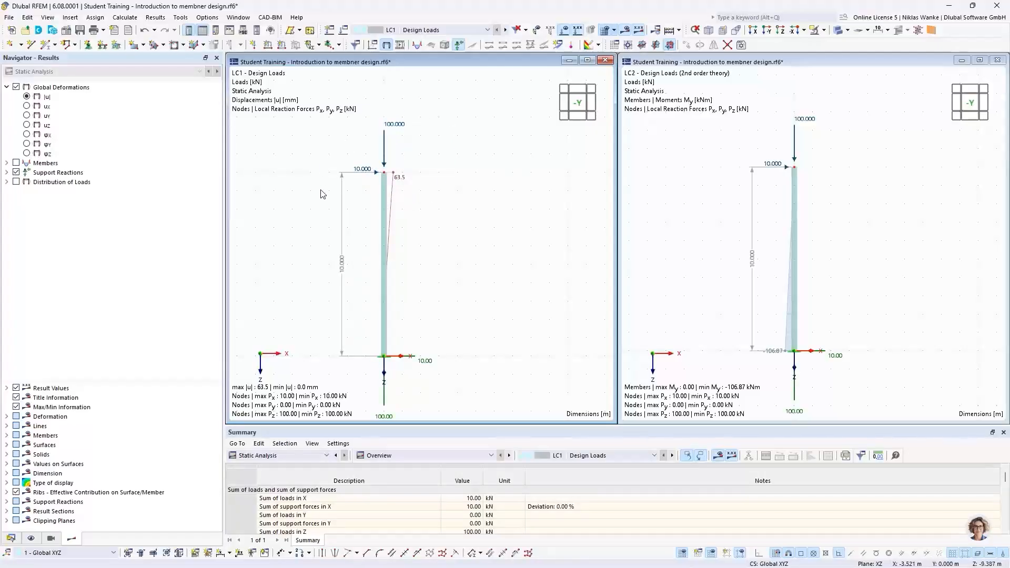
{"action": "left_click", "coordinate": [774, 197]}
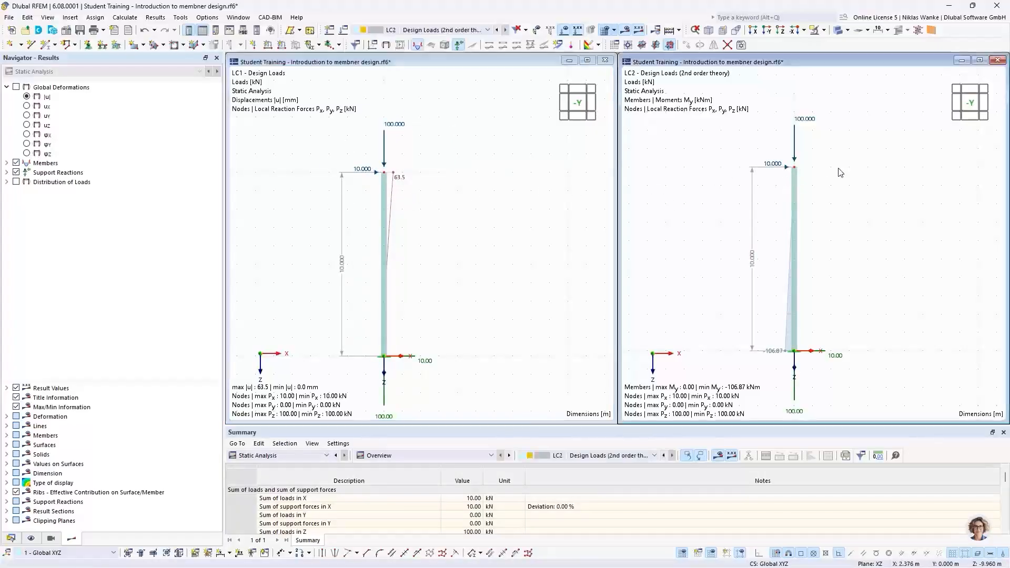
{"action": "left_click", "coordinate": [26, 97]}
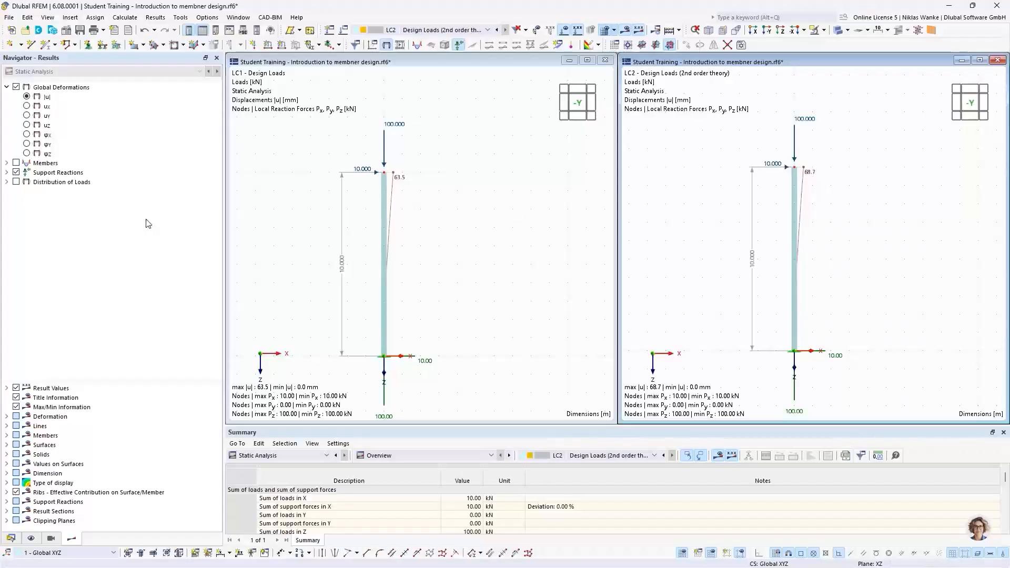
- Display the member internal force My for LC1 and LC2 in both model windows
{"action": "left_click", "coordinate": [7, 163]}
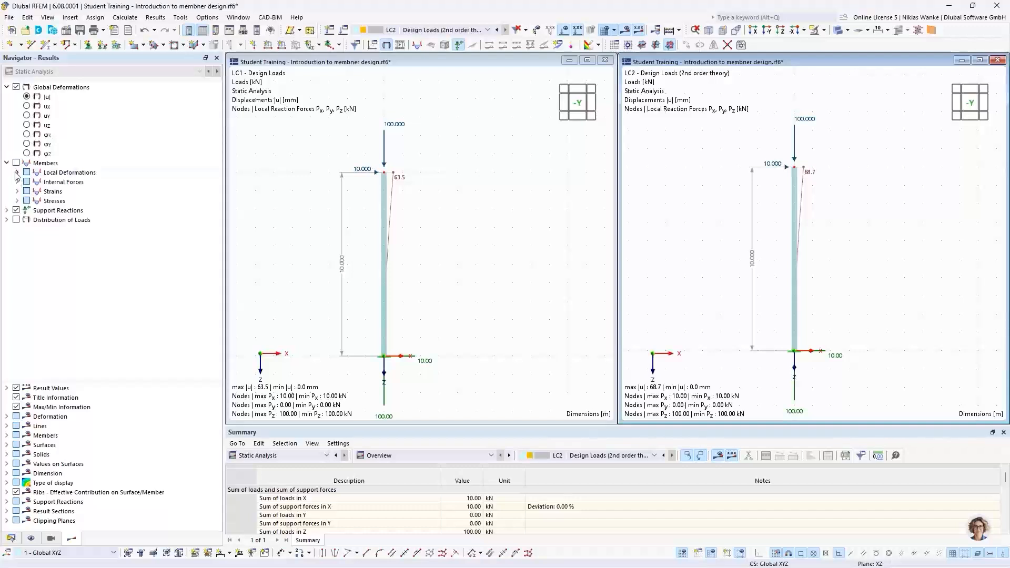
{"action": "left_click", "coordinate": [18, 182]}
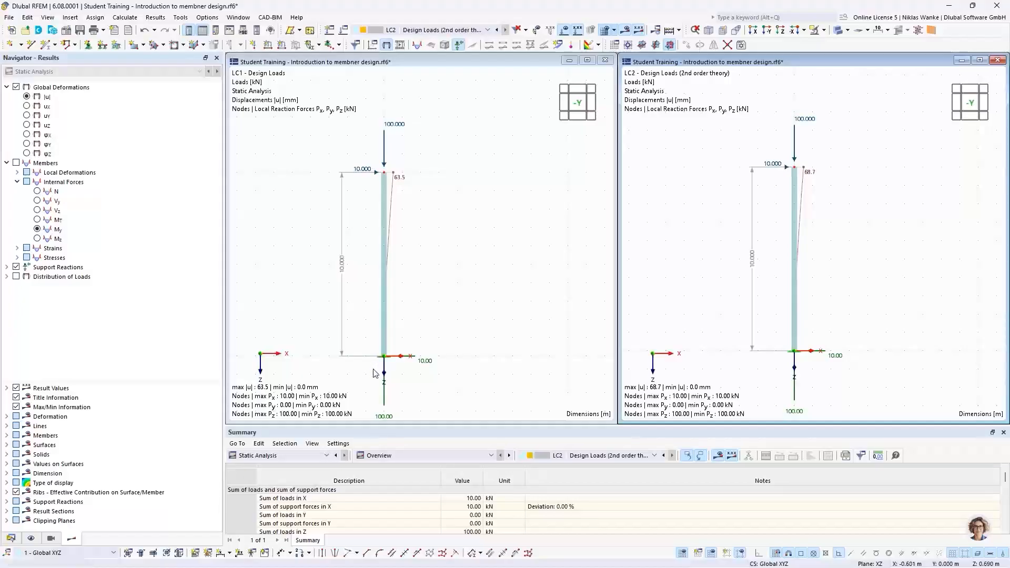
{"action": "scroll", "coordinate": [375, 373], "scroll_direction": "up", "scroll_amount": 1}
{"action": "middle_click_drag", "start_coordinate": [376, 373], "coordinate": [432, 338]}
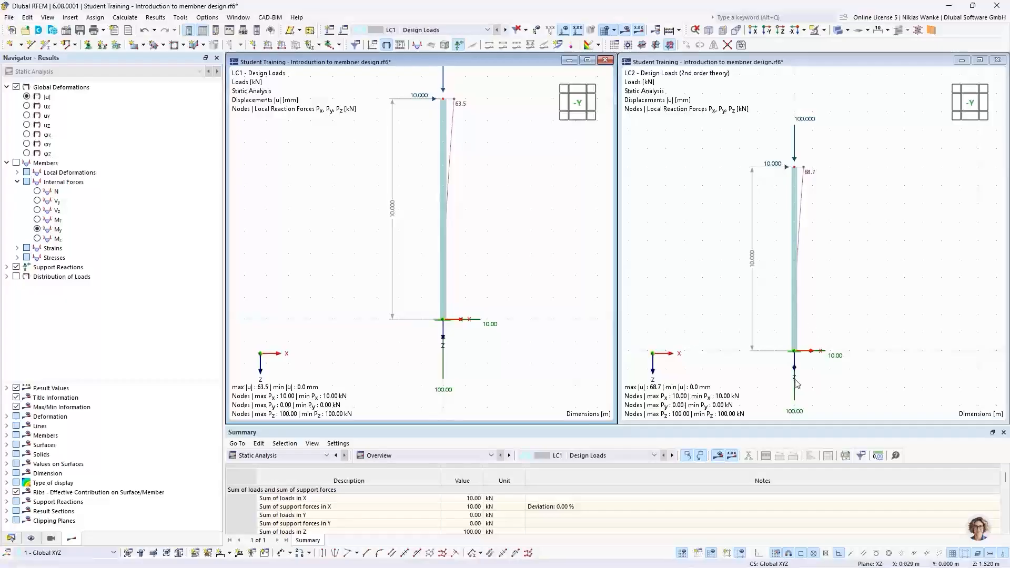
{"action": "scroll", "coordinate": [799, 378], "scroll_direction": "up", "scroll_amount": 3}
{"action": "middle_click_drag", "start_coordinate": [799, 371], "coordinate": [826, 297]}
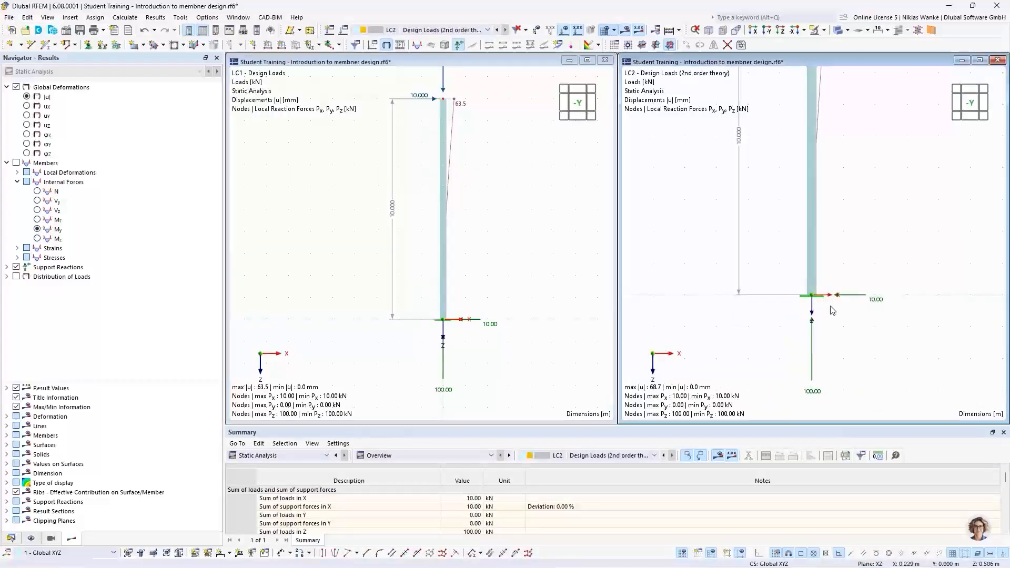
{"action": "left_click", "coordinate": [374, 247]}
{"action": "left_click", "coordinate": [37, 229]}
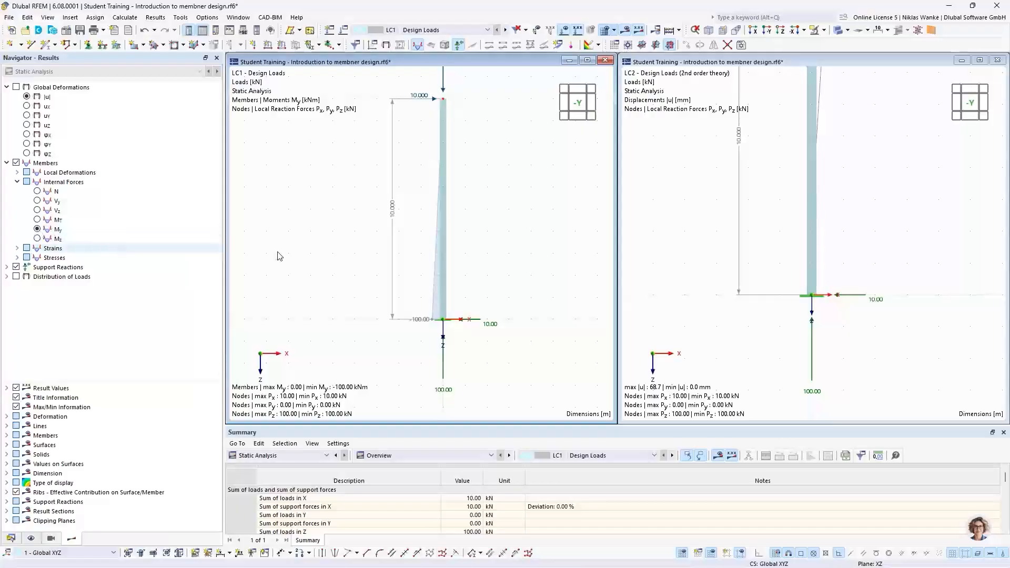
{"action": "left_click", "coordinate": [705, 283]}
{"action": "left_click", "coordinate": [37, 229]}
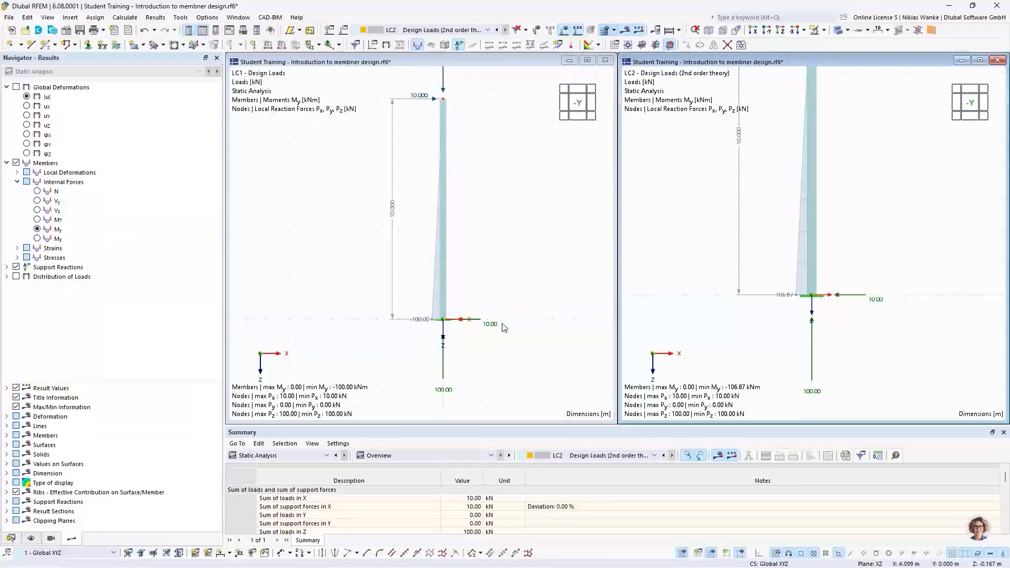
- Examine the My moment diagrams at the column base in the LC1 and LC2 windows
{"action": "scroll", "coordinate": [442, 319], "scroll_direction": "up", "scroll_amount": 2}
{"action": "scroll", "coordinate": [456, 335], "scroll_direction": "down", "scroll_amount": 1}
{"action": "middle_click_drag", "start_coordinate": [457, 335], "coordinate": [391, 335]}
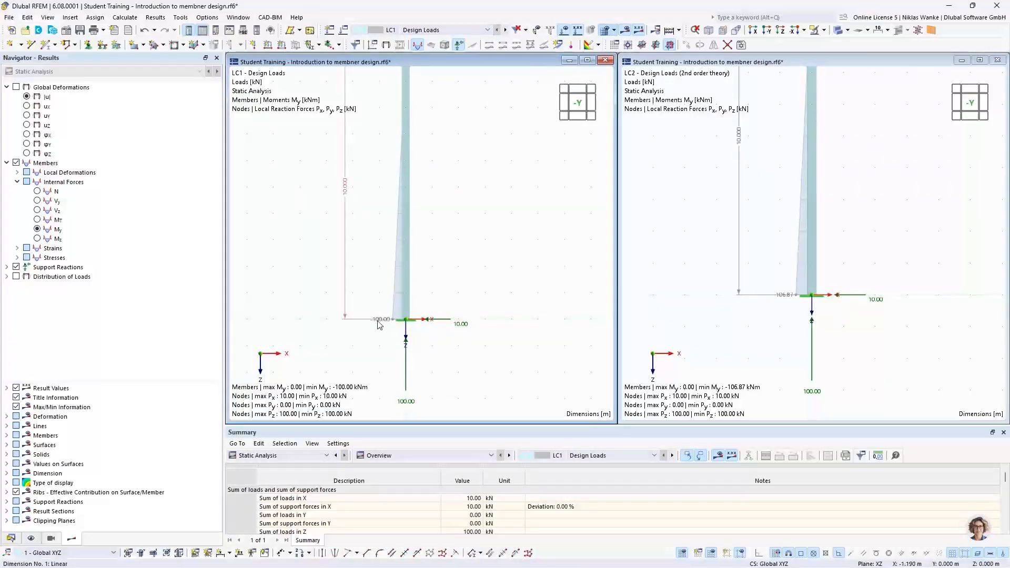
{"action": "scroll", "coordinate": [393, 334], "scroll_direction": "down", "scroll_amount": 1}
{"action": "scroll", "coordinate": [399, 372], "scroll_direction": "down", "scroll_amount": 3}
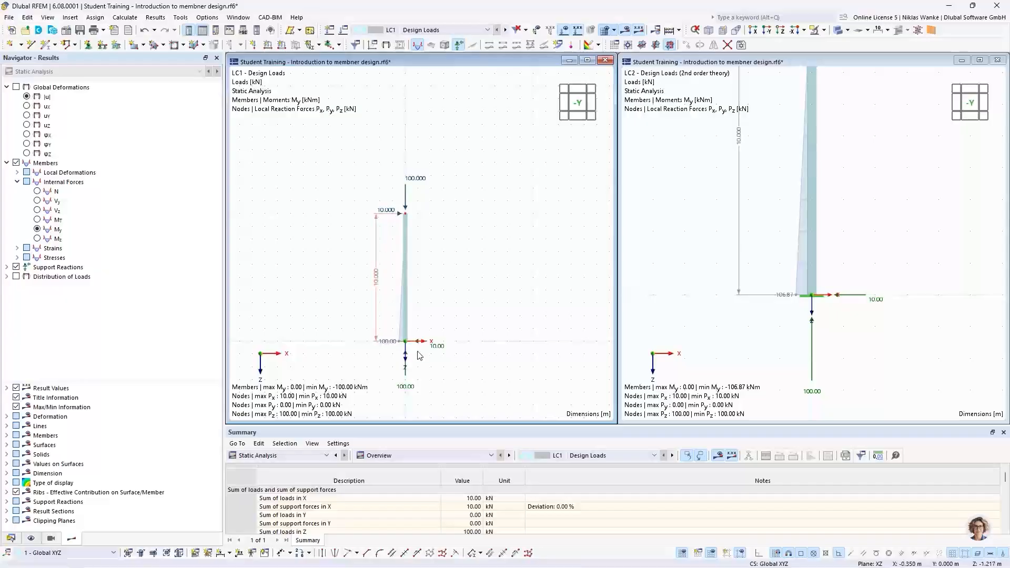
{"action": "scroll", "coordinate": [414, 350], "scroll_direction": "up", "scroll_amount": 2}
{"action": "middle_click_drag", "start_coordinate": [414, 349], "coordinate": [432, 341]}
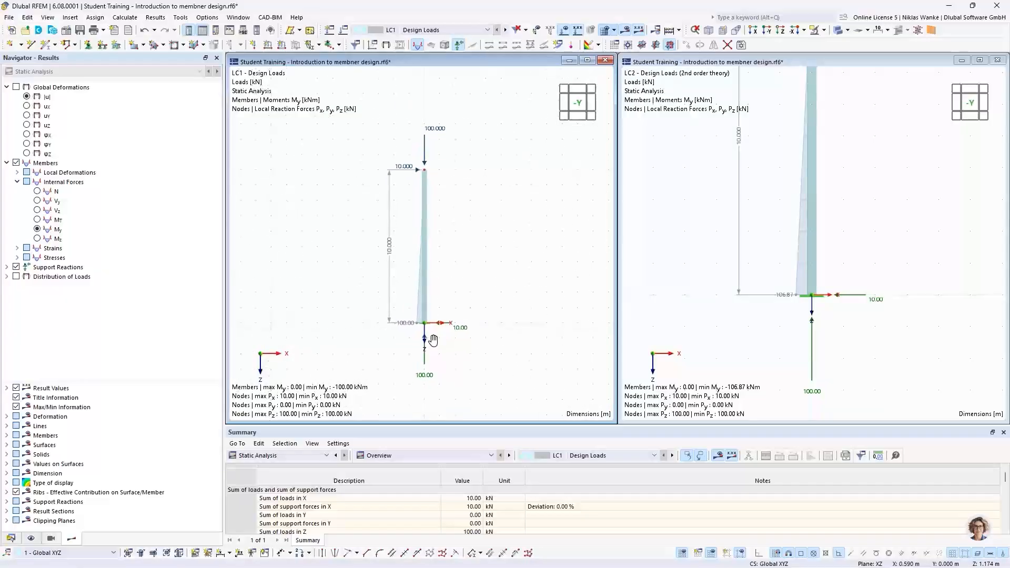
{"action": "scroll", "coordinate": [435, 337], "scroll_direction": "up", "scroll_amount": 1}
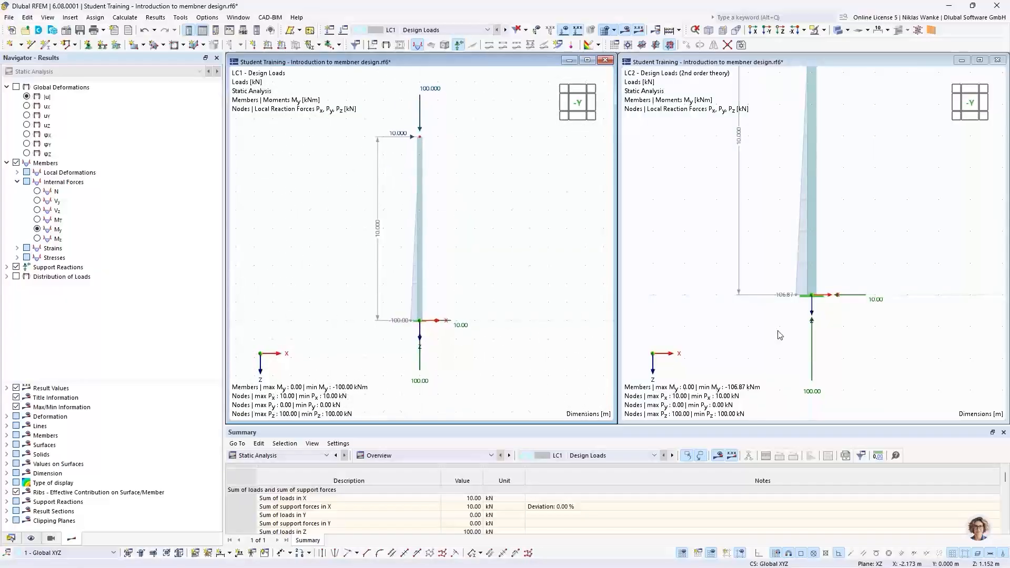
{"action": "mouse_move", "coordinate": [782, 329]}
{"action": "middle_mouse_down"}
{"action": "mouse_move", "coordinate": [785, 349]}
{"action": "mouse_move", "coordinate": [791, 343]}
{"action": "middle_mouse_up"}
{"action": "scroll", "coordinate": [793, 356], "scroll_direction": "down", "scroll_amount": 1}
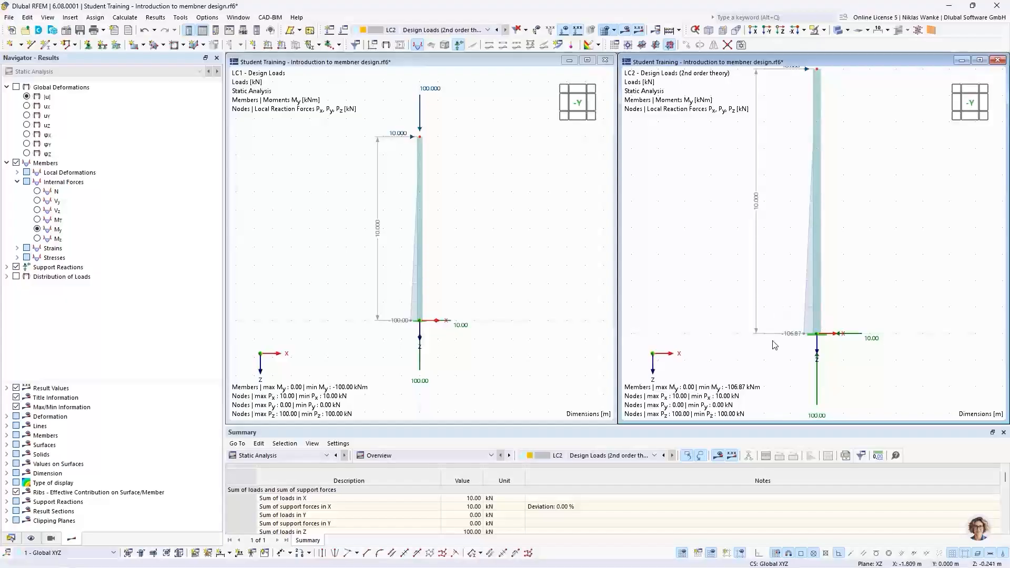
{"action": "scroll", "coordinate": [827, 339], "scroll_direction": "down", "scroll_amount": 1}
{"action": "middle_click_drag", "start_coordinate": [835, 305], "coordinate": [823, 338]}
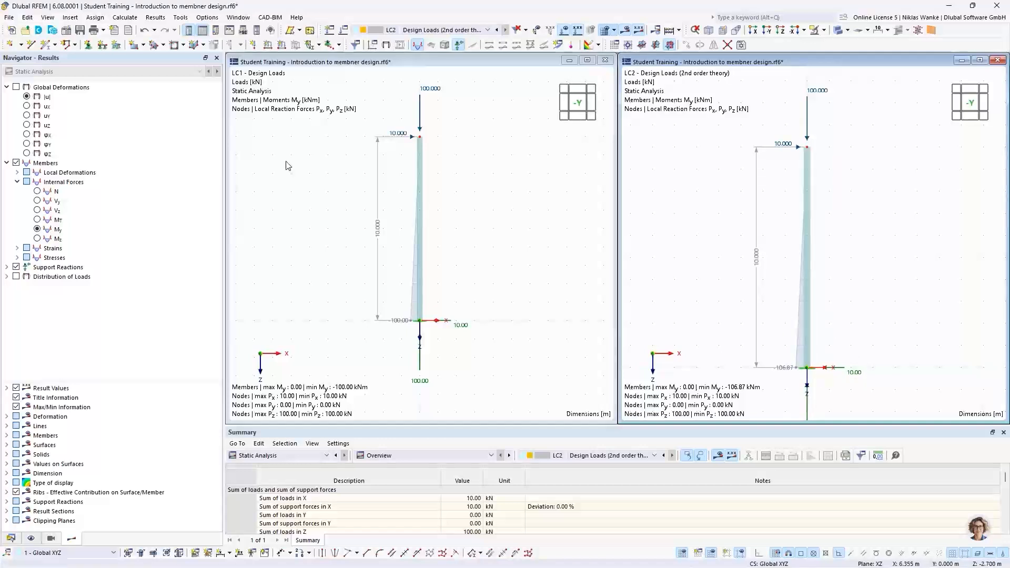
- Review LC2's total deformation |u|, return to its My moments and compare them with LC1
{"action": "left_click", "coordinate": [26, 96]}
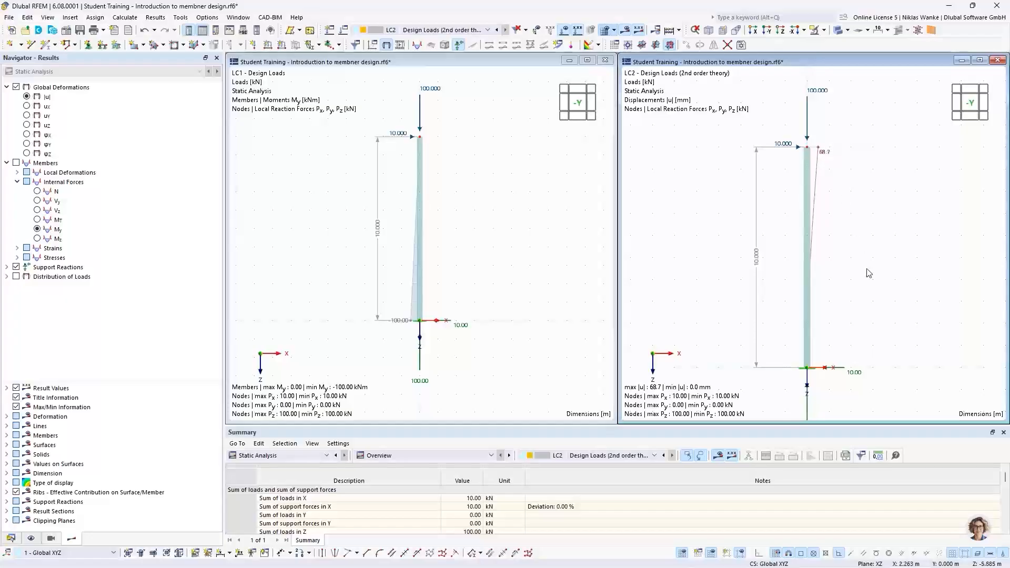
{"action": "left_click", "coordinate": [16, 162]}
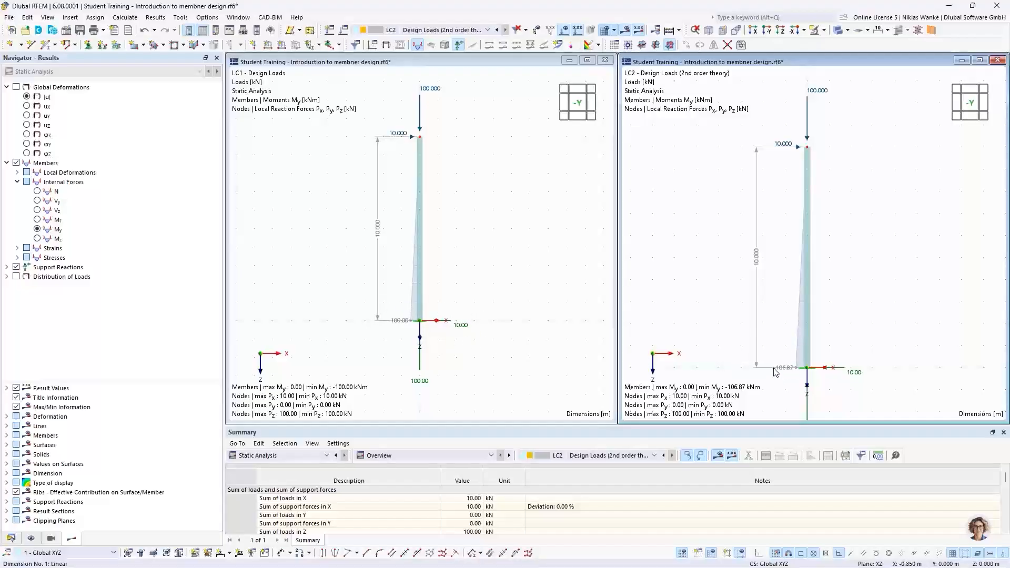
{"action": "left_click", "coordinate": [391, 344]}
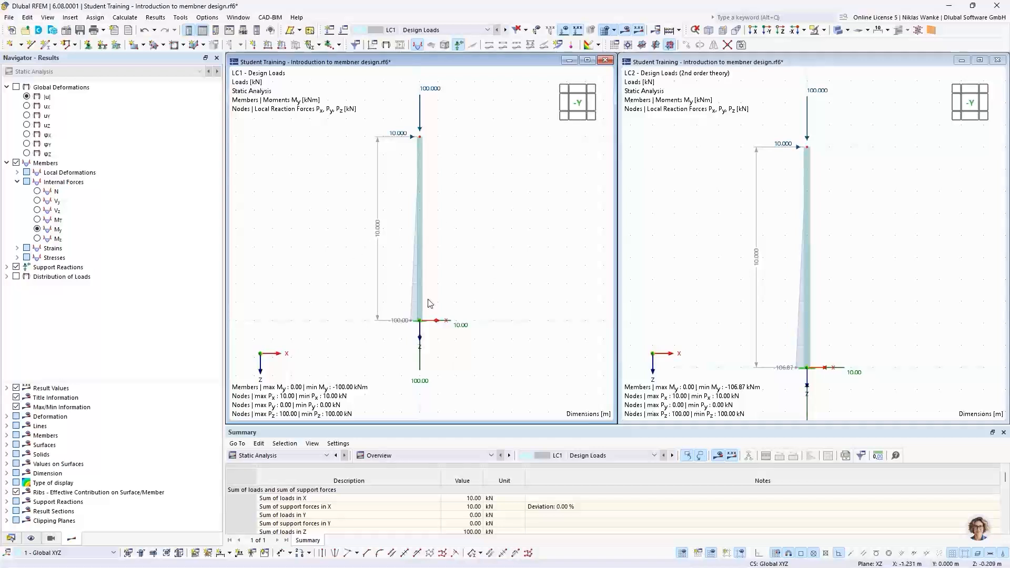
{"action": "left_click", "coordinate": [726, 245]}
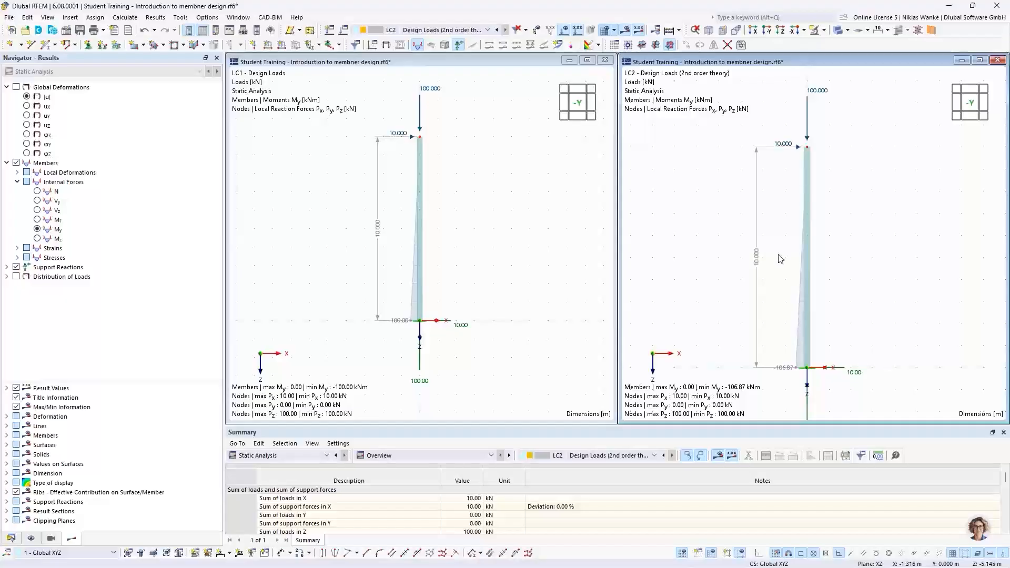
{"action": "scroll", "coordinate": [780, 258], "scroll_direction": "down", "scroll_amount": 2}
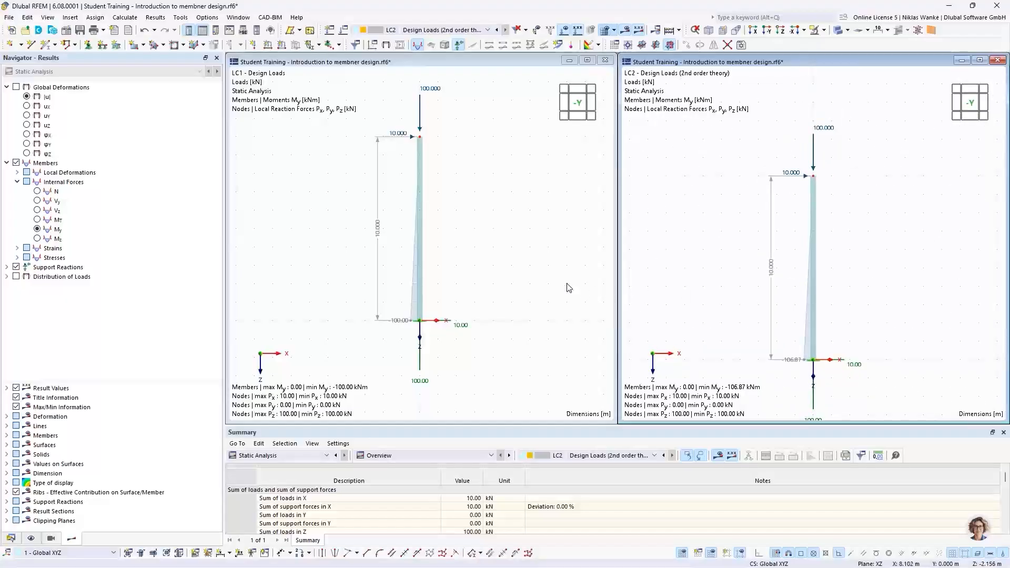
{"action": "middle_click_drag", "start_coordinate": [528, 207], "coordinate": [524, 238]}
- Set the LC2 nodal load at the column top to Fx 20 kN and Fz 200 kN
{"action": "left_click", "coordinate": [843, 160]}
{"action": "double_click", "coordinate": [826, 130]}
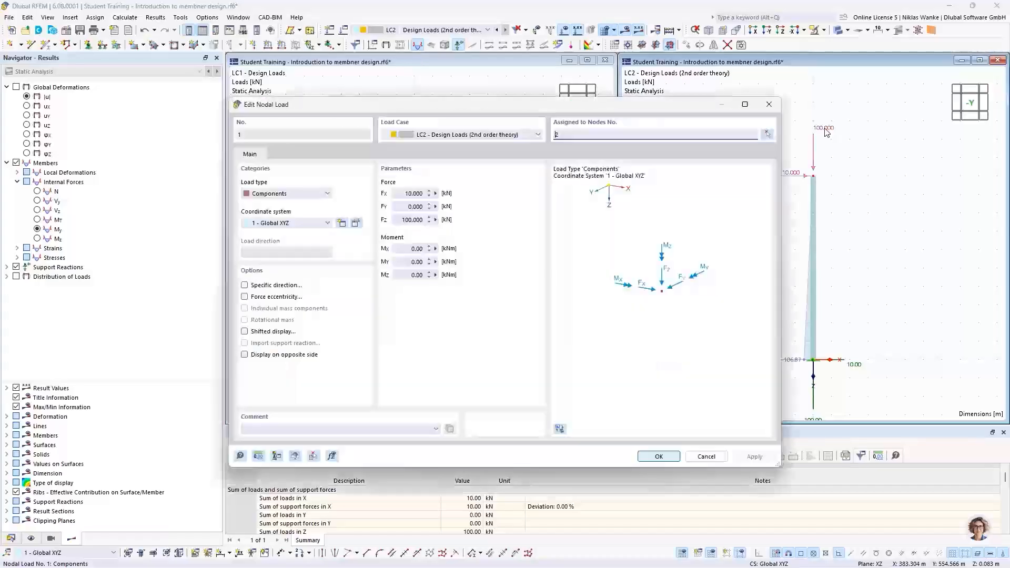
{"action": "left_click_drag", "start_coordinate": [400, 193], "coordinate": [446, 193]}
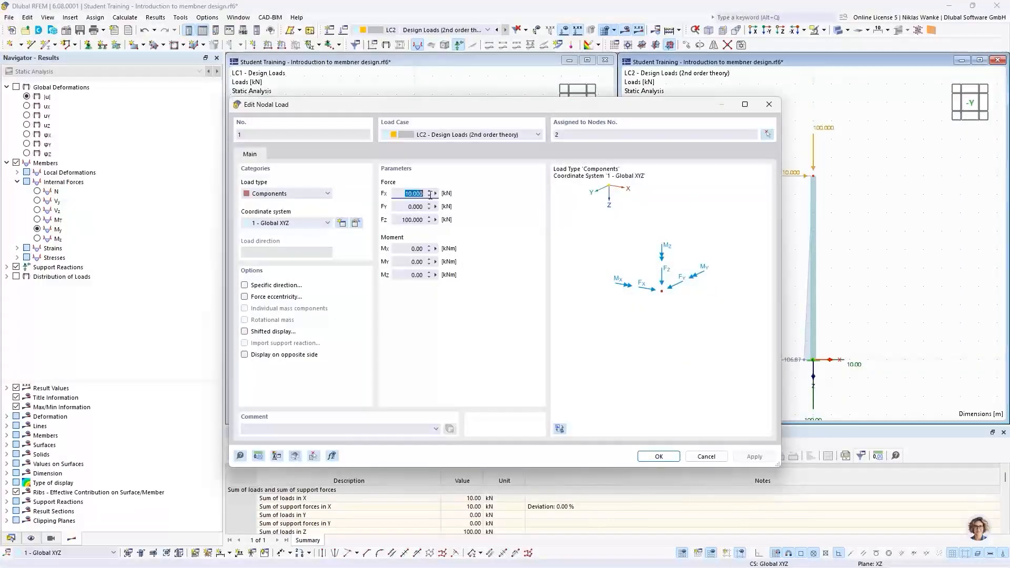
{"action": "type", "text": "20"}
{"action": "left_click_drag", "start_coordinate": [399, 218], "coordinate": [445, 215]}
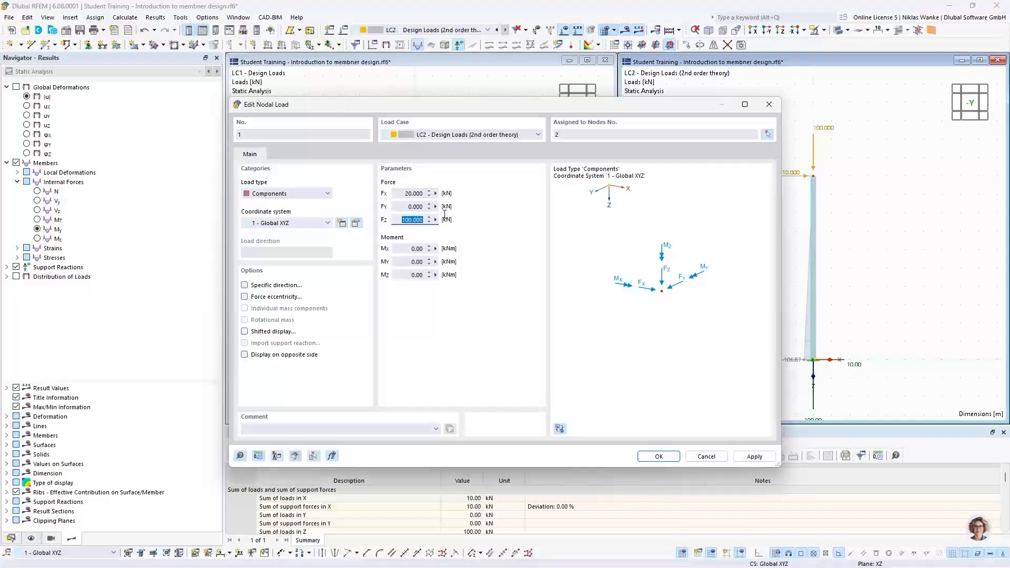
{"action": "type", "text": "200"}
{"action": "left_click", "coordinate": [658, 456]}
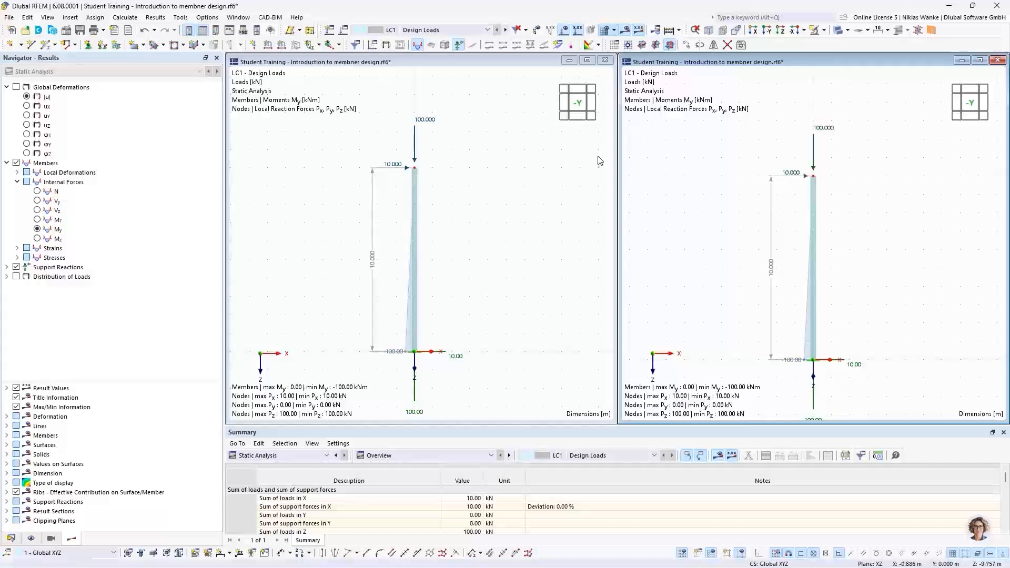
- Set the LC1 nodal load at the column top to Fx 20 kN and Fz 200 kN
{"action": "double_click", "coordinate": [823, 132]}
{"action": "left_click", "coordinate": [443, 199]}
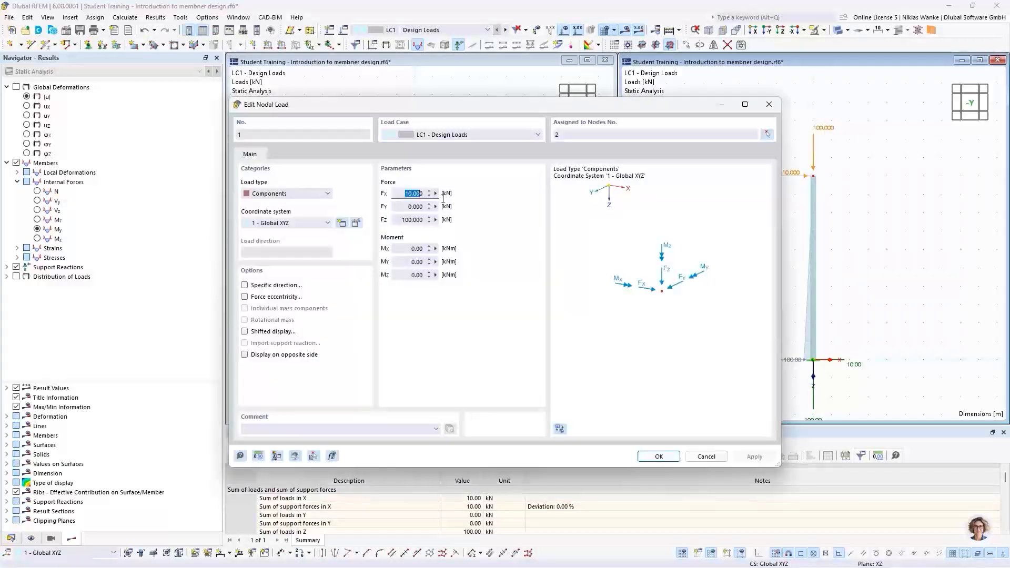
{"action": "type", "text": "20"}
{"action": "left_click", "coordinate": [406, 220]}
{"action": "type", "text": "200"}
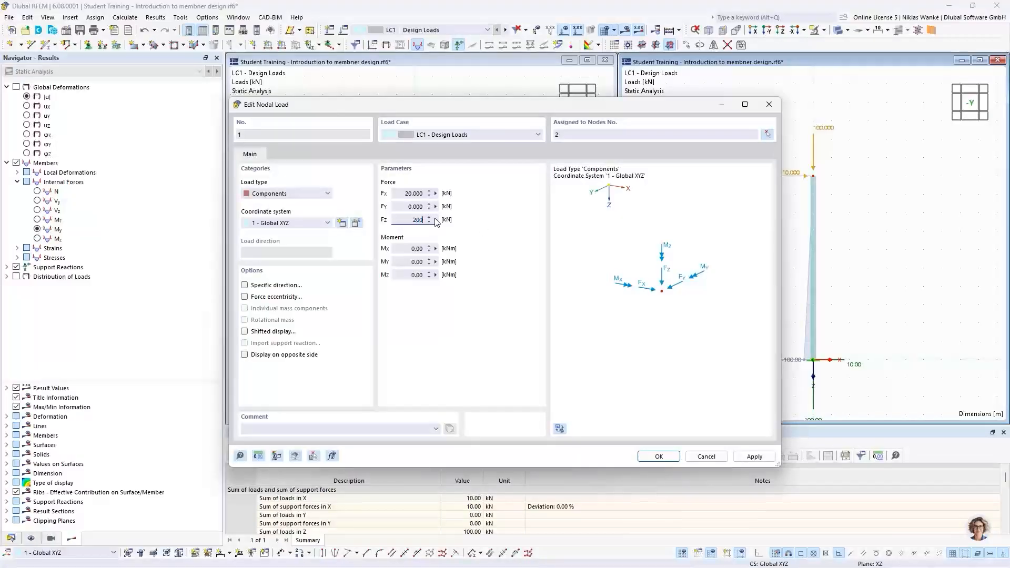
{"action": "left_click", "coordinate": [414, 208]}
{"action": "left_click", "coordinate": [659, 456]}
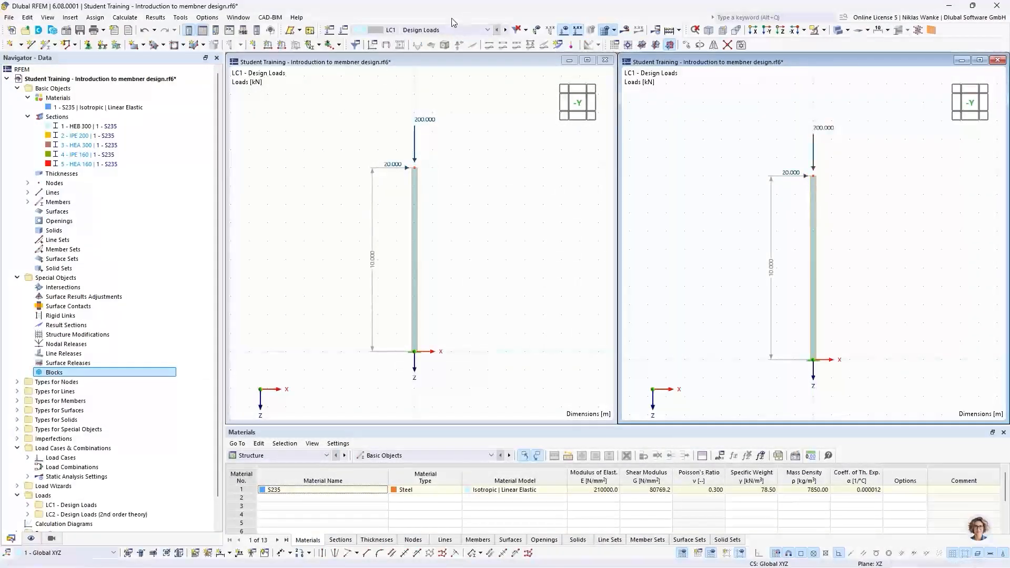
- Show LC2 - Design Loads (2nd order theory) in the second model window again
{"action": "left_click", "coordinate": [440, 31]}
{"action": "left_click", "coordinate": [440, 30]}
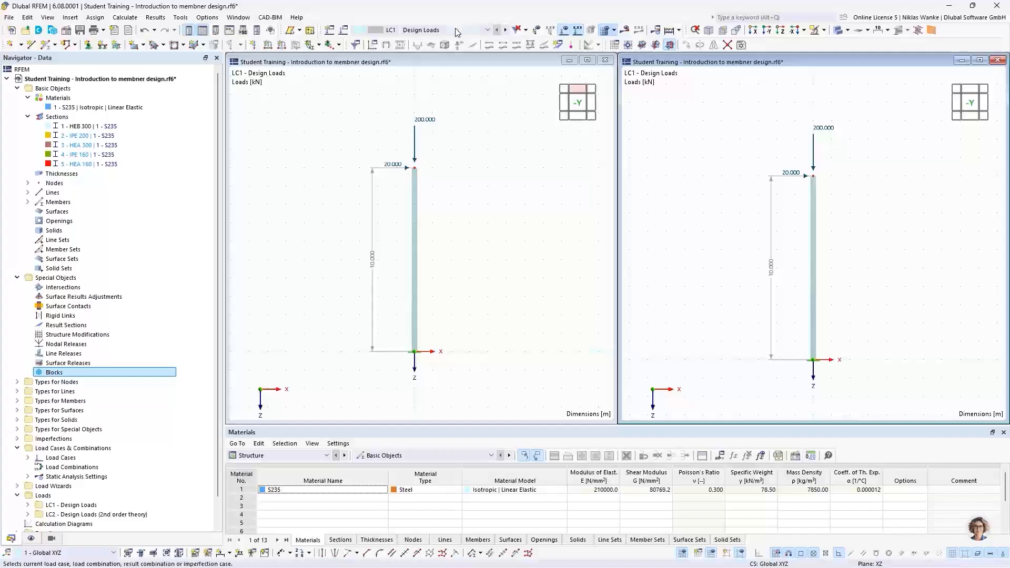
{"action": "left_click", "coordinate": [442, 30]}
{"action": "left_click", "coordinate": [444, 48]}
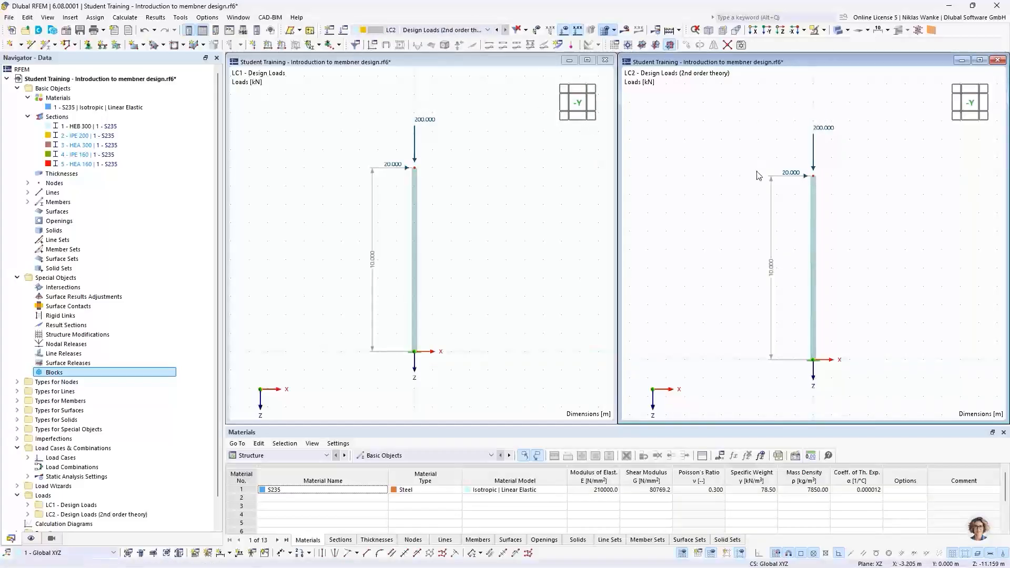
- Recalculate all load cases with the increased loads and compare the My moments of LC1 and LC2
{"action": "left_click", "coordinate": [479, 163]}
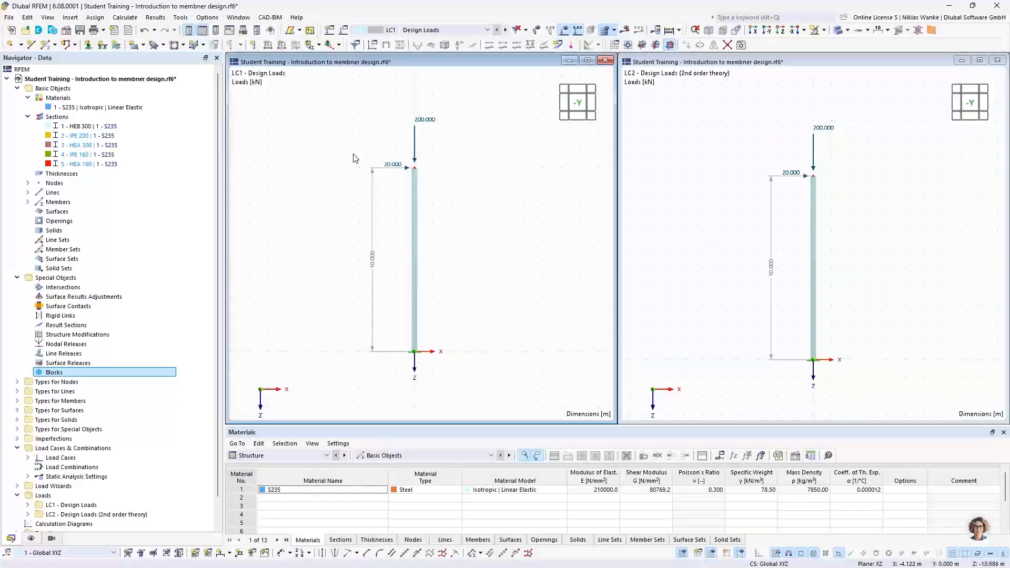
{"action": "left_click", "coordinate": [156, 17]}
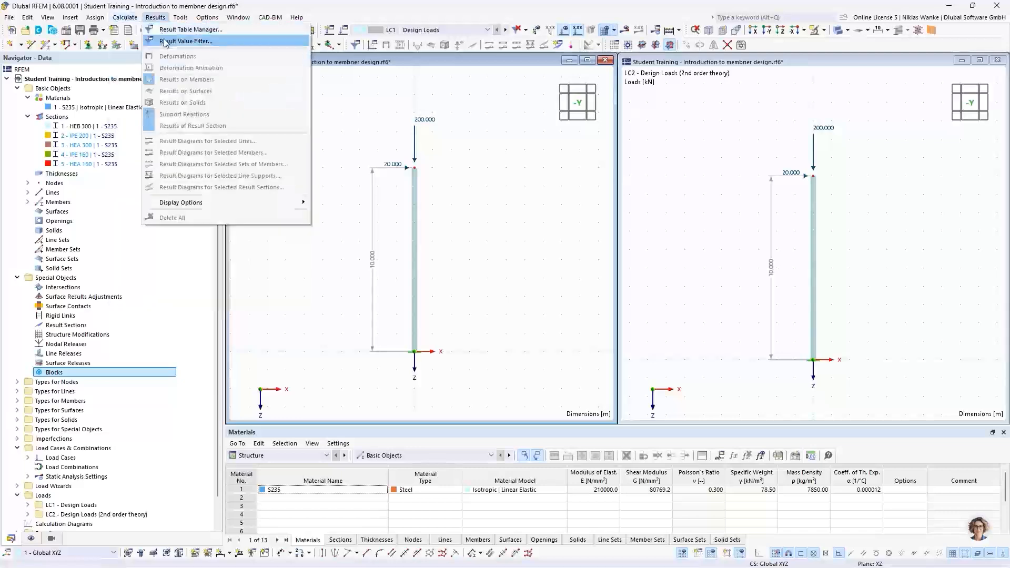
{"action": "mouse_move", "coordinate": [125, 17]}
{"action": "left_click", "coordinate": [142, 38]}
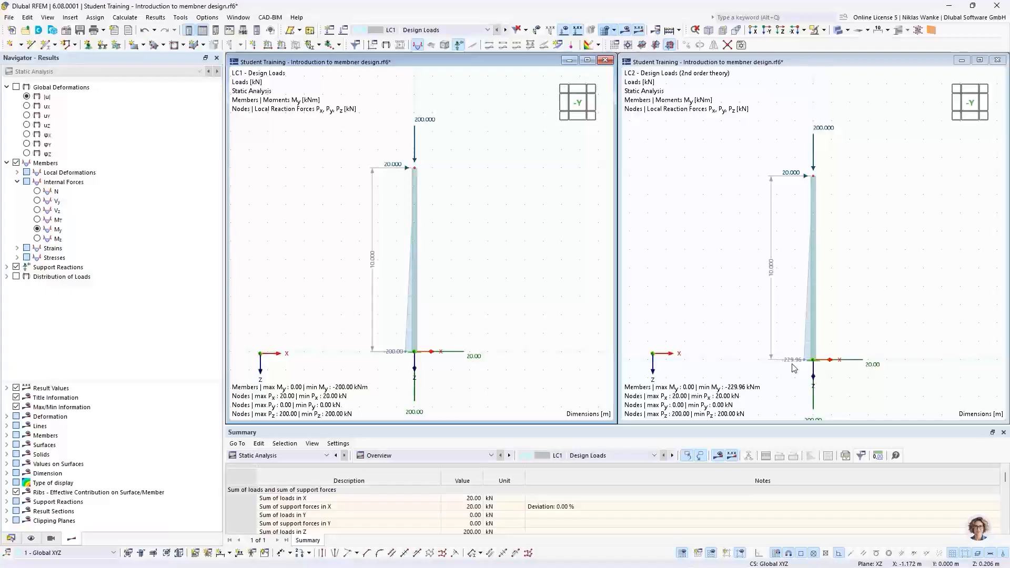
{"action": "left_click", "coordinate": [854, 115]}
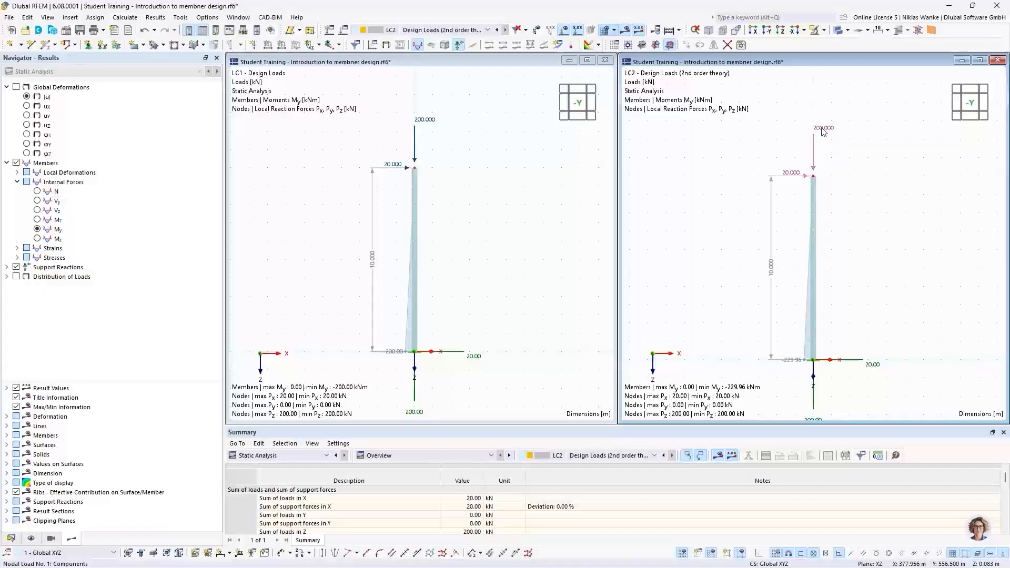
- Set the LC2 nodal load at the column top to Fx 50 kN and Fz 500 kN, and redisplay LC2 in the second model window
{"action": "mouse_move", "coordinate": [824, 132]}
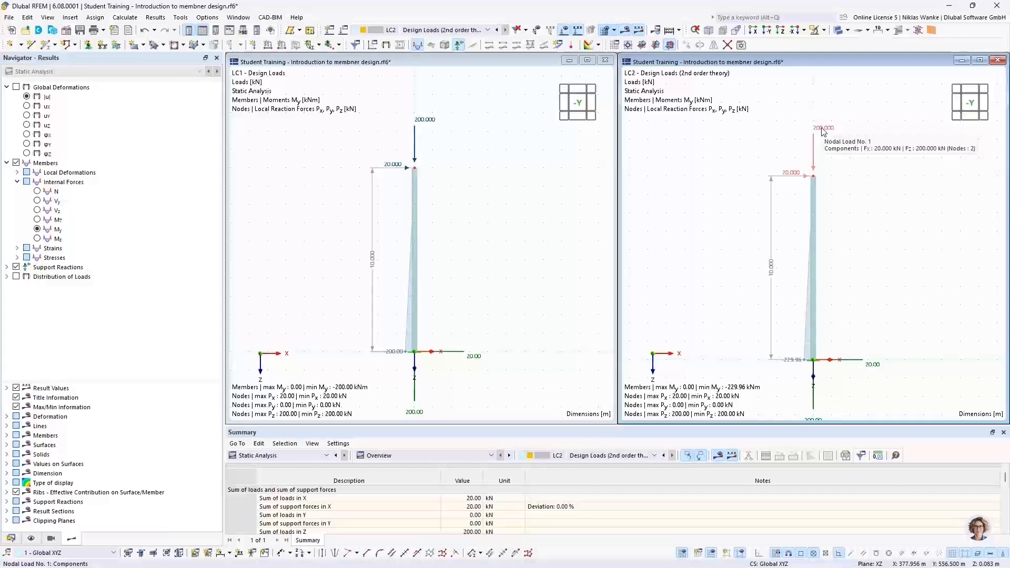
{"action": "double_click", "coordinate": [823, 131]}
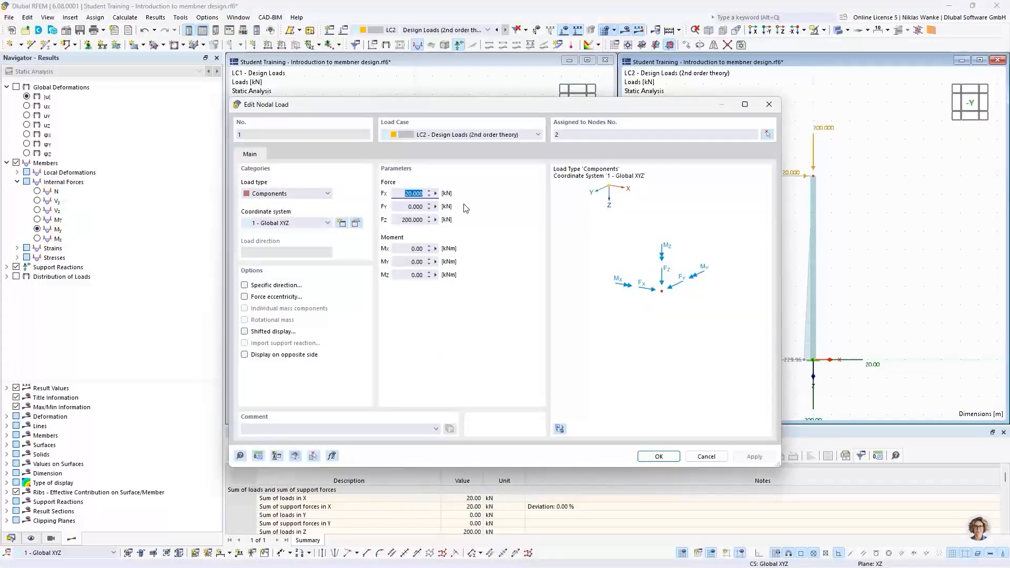
{"action": "type", "text": "50"}
{"action": "left_click", "coordinate": [400, 219]}
{"action": "type", "text": "50"}
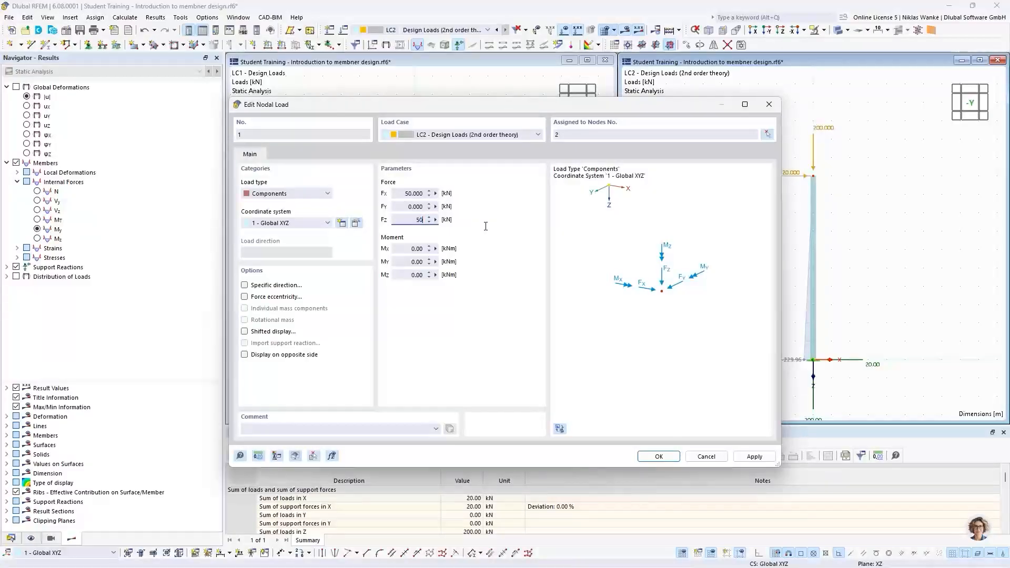
{"action": "left_click", "coordinate": [661, 457]}
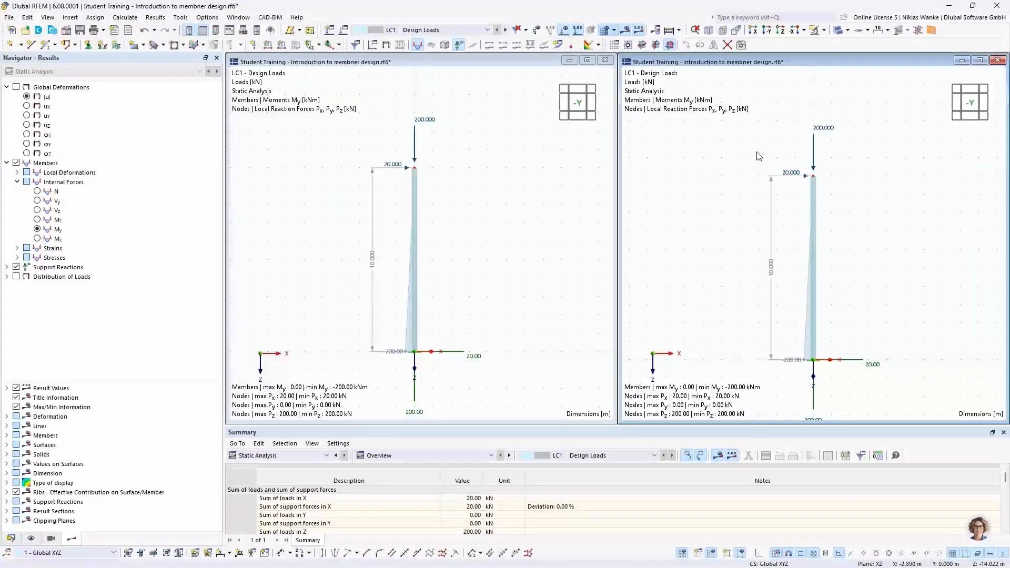
{"action": "left_click", "coordinate": [438, 30]}
{"action": "left_click", "coordinate": [421, 48]}
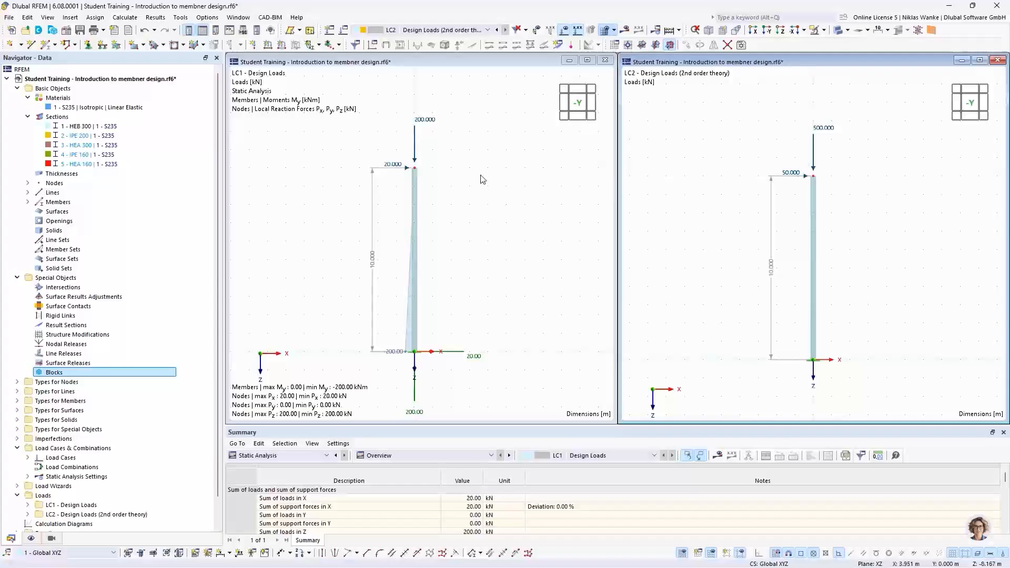
- Set the LC1 nodal load at the column top to Fx 50 kN and Fz 500 kN
{"action": "double_click", "coordinate": [426, 121]}
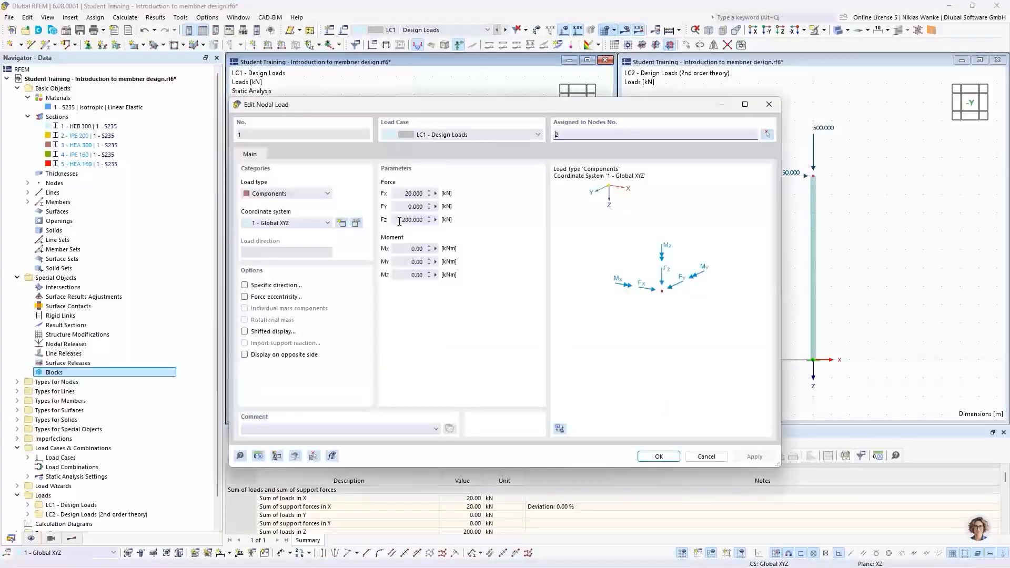
{"action": "double_click", "coordinate": [409, 193]}
{"action": "type", "text": "50"}
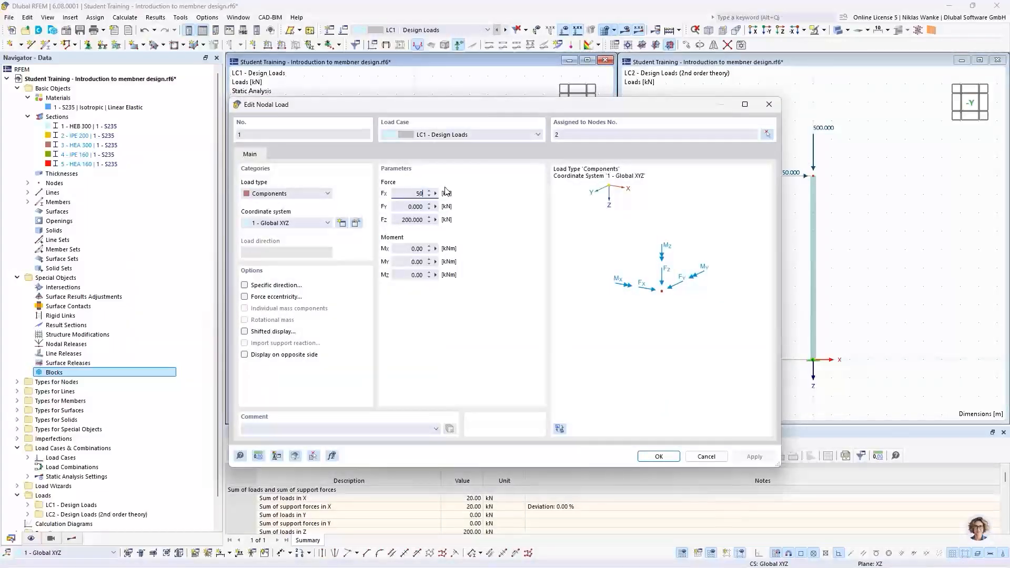
{"action": "double_click", "coordinate": [426, 219]}
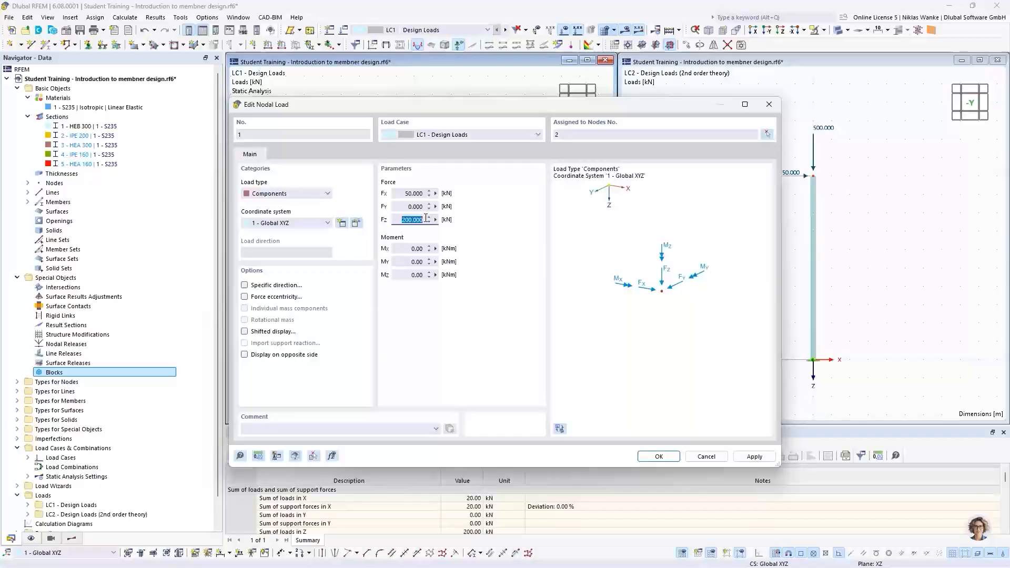
{"action": "type", "text": "500"}
{"action": "left_click", "coordinate": [657, 456]}
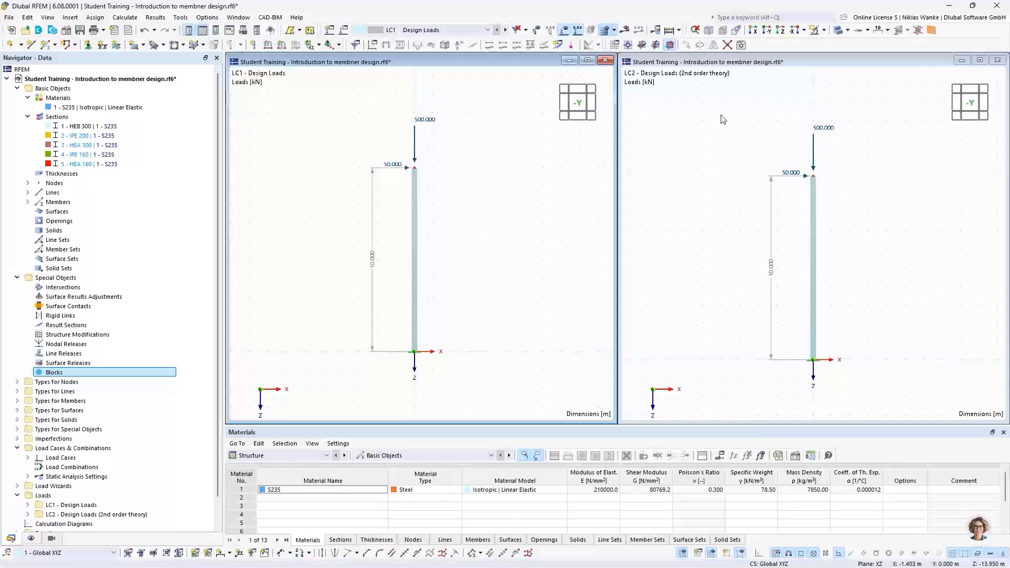
- Recalculate all load cases with the increased loads and examine the entry in the errors and warnings table
{"action": "left_click", "coordinate": [745, 228]}
{"action": "left_click", "coordinate": [501, 241]}
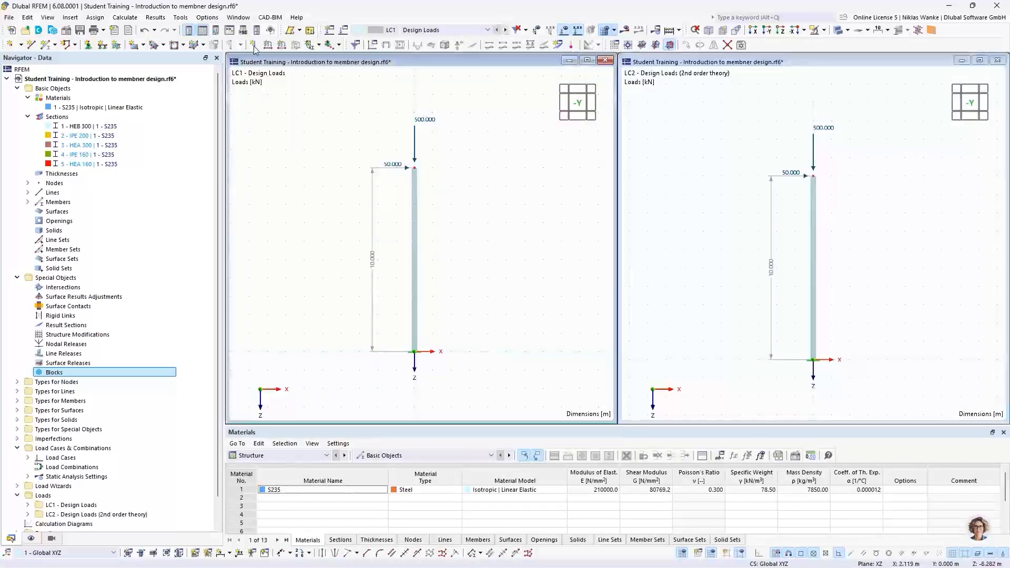
{"action": "left_click", "coordinate": [125, 16]}
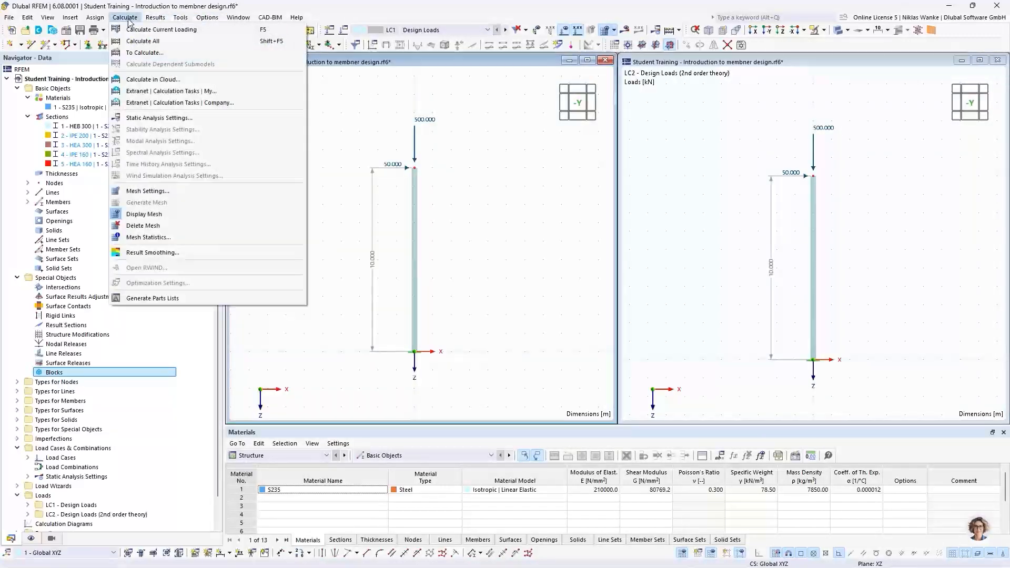
{"action": "left_click", "coordinate": [143, 41]}
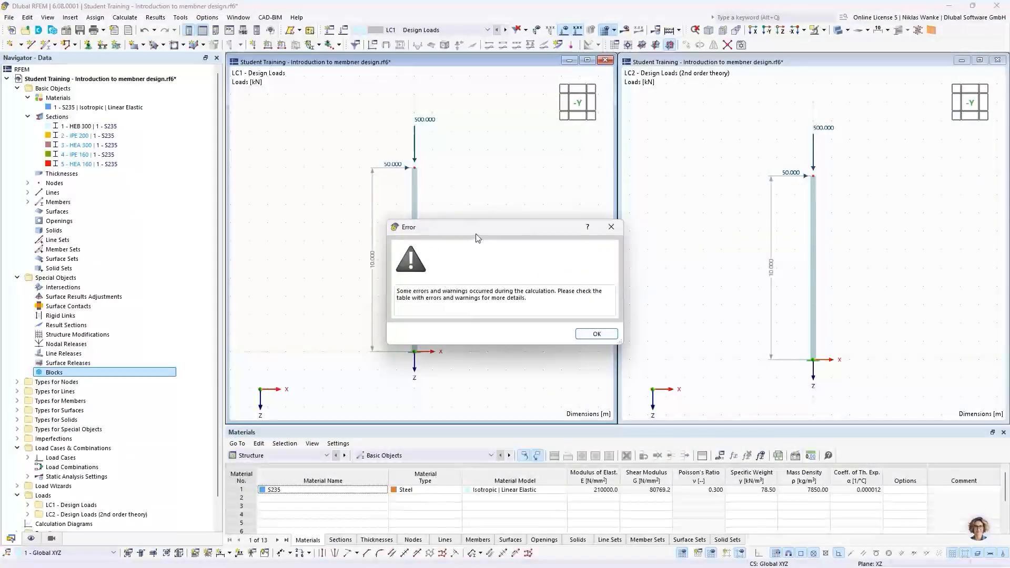
{"action": "left_click_drag", "start_coordinate": [501, 229], "coordinate": [565, 218]}
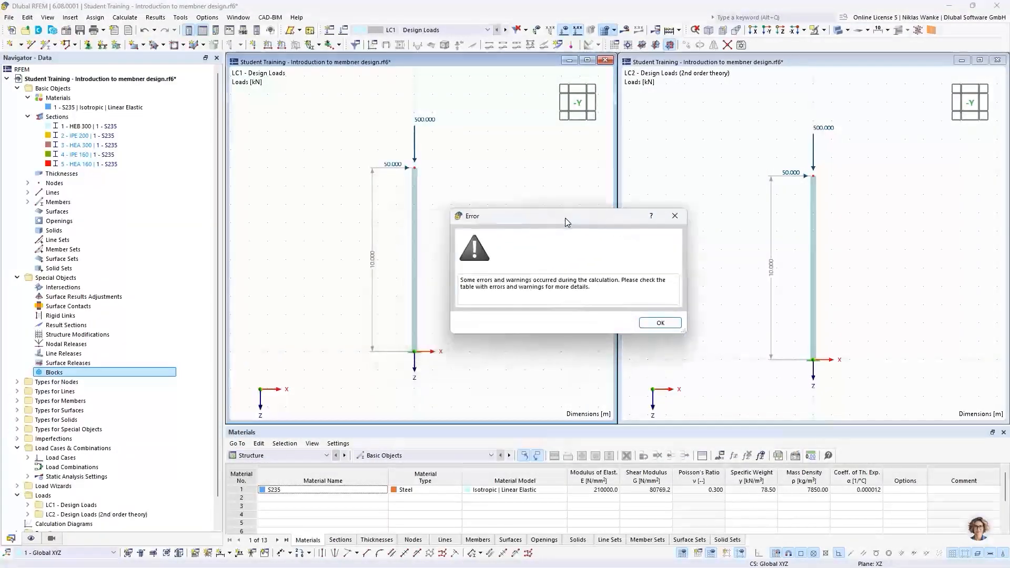
{"action": "left_click", "coordinate": [660, 322]}
{"action": "left_click", "coordinate": [547, 489]}
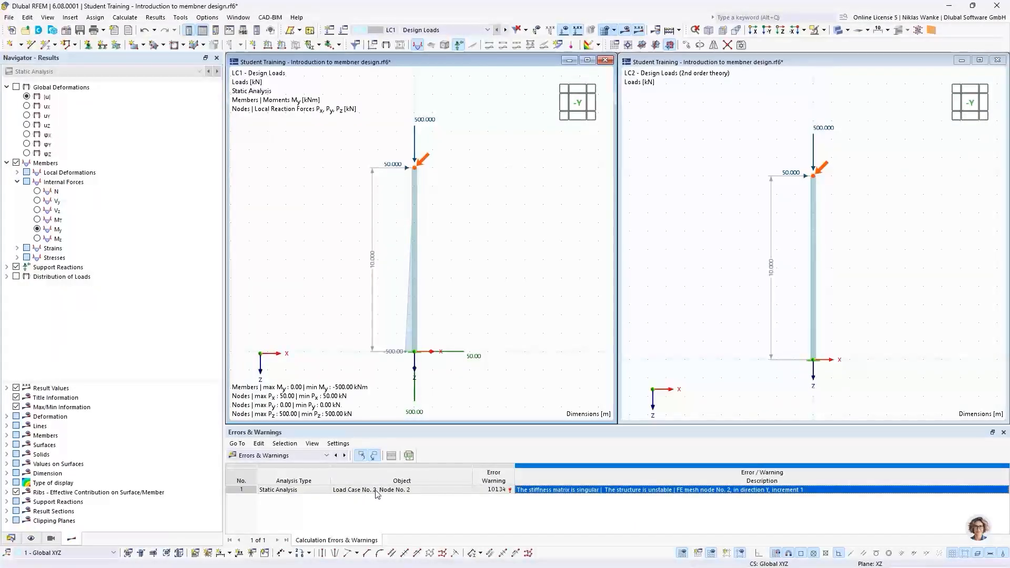
- Display the global deformations |u| of LC1 instead of the member moments My
{"action": "left_click", "coordinate": [714, 197]}
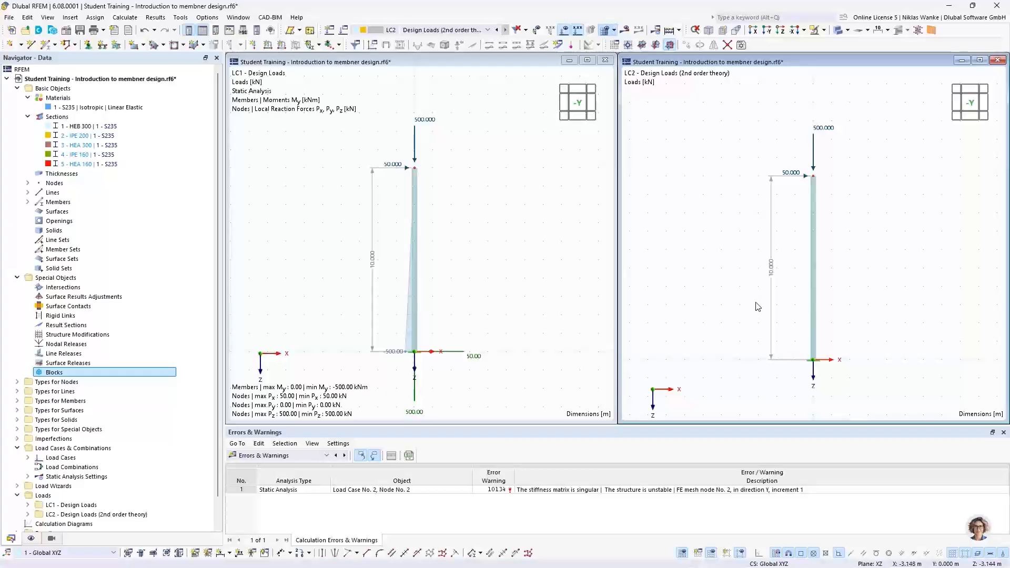
{"action": "left_click", "coordinate": [493, 151]}
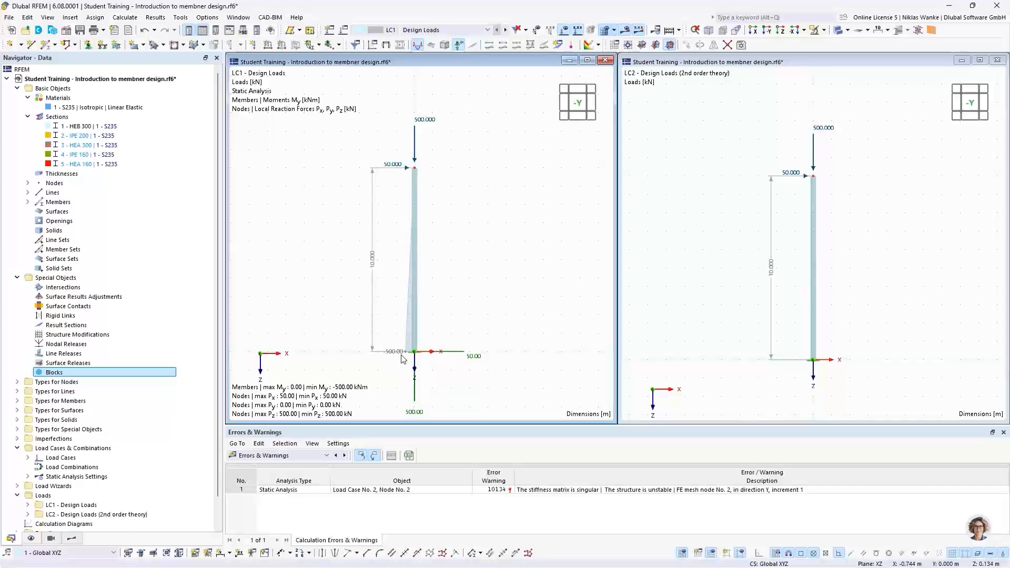
{"action": "left_click", "coordinate": [73, 538]}
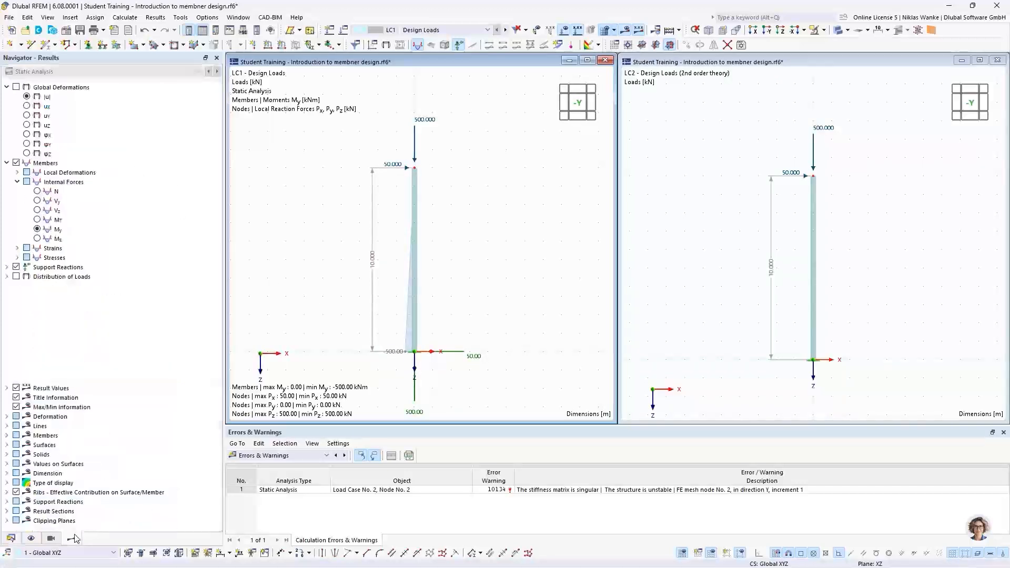
{"action": "left_click", "coordinate": [27, 97]}
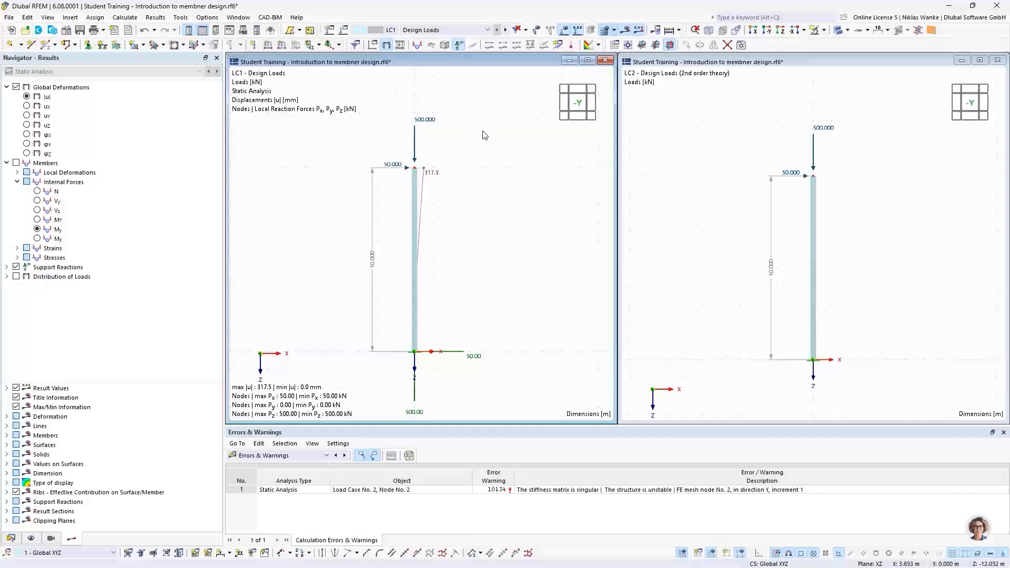
- View the available add-ons in the model's base data
{"action": "left_click", "coordinate": [67, 32]}
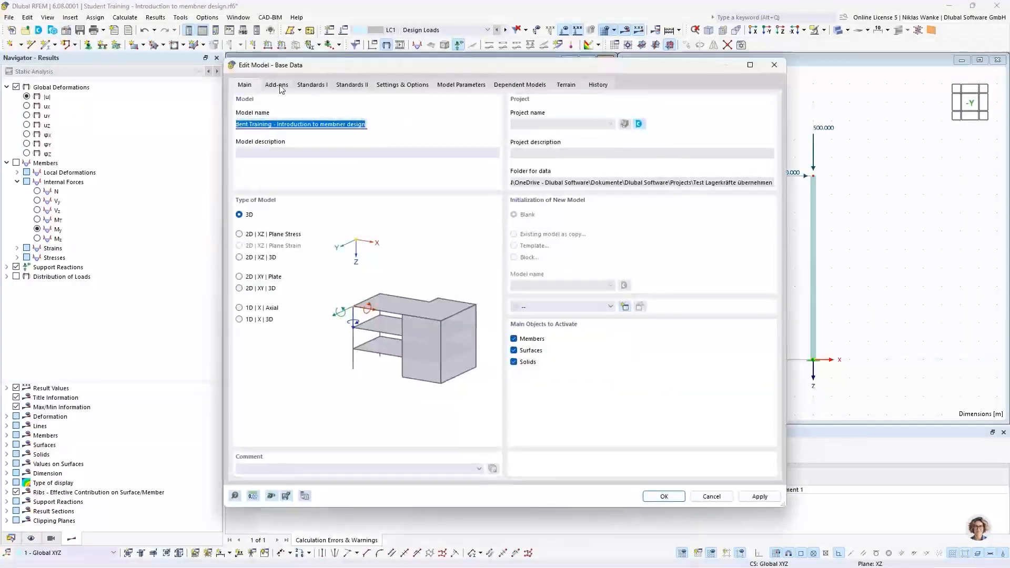
{"action": "left_click", "coordinate": [280, 86]}
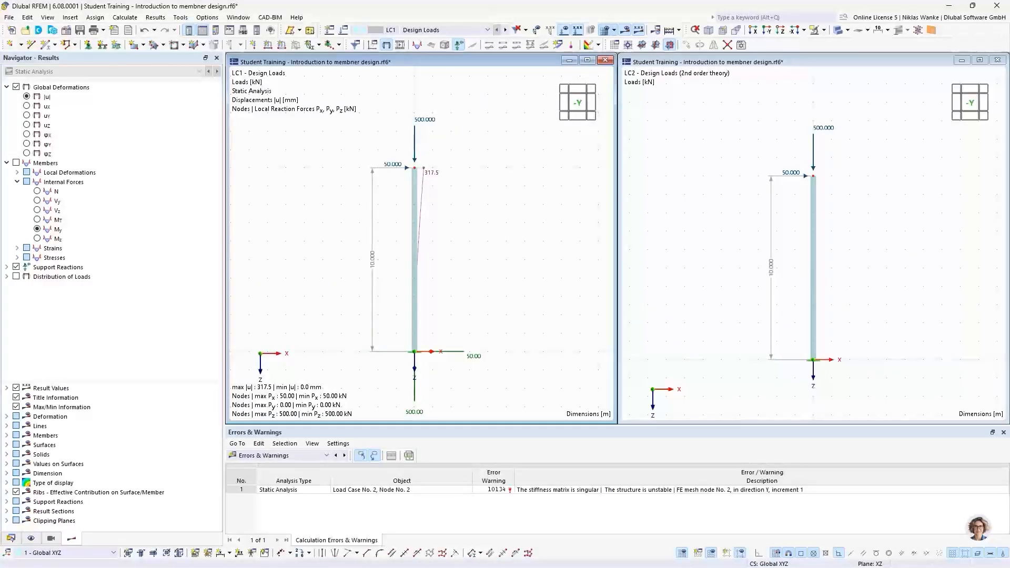
- Switch to the PowerPoint presentation and advance to the Euler-Case 1 mode shapes slide
{"action": "key", "text": "alt+Tab"}
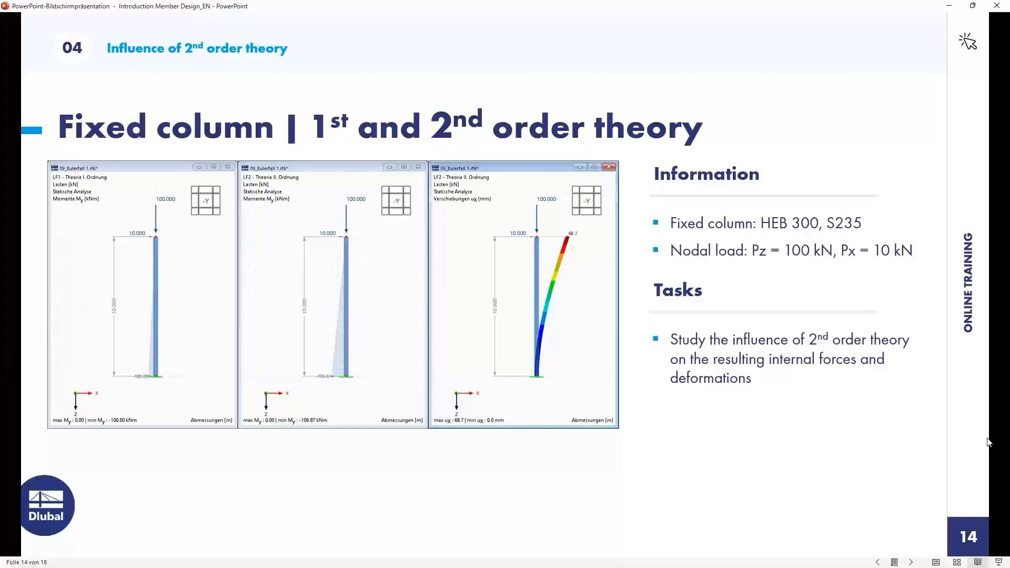
{"action": "left_click", "coordinate": [804, 436]}
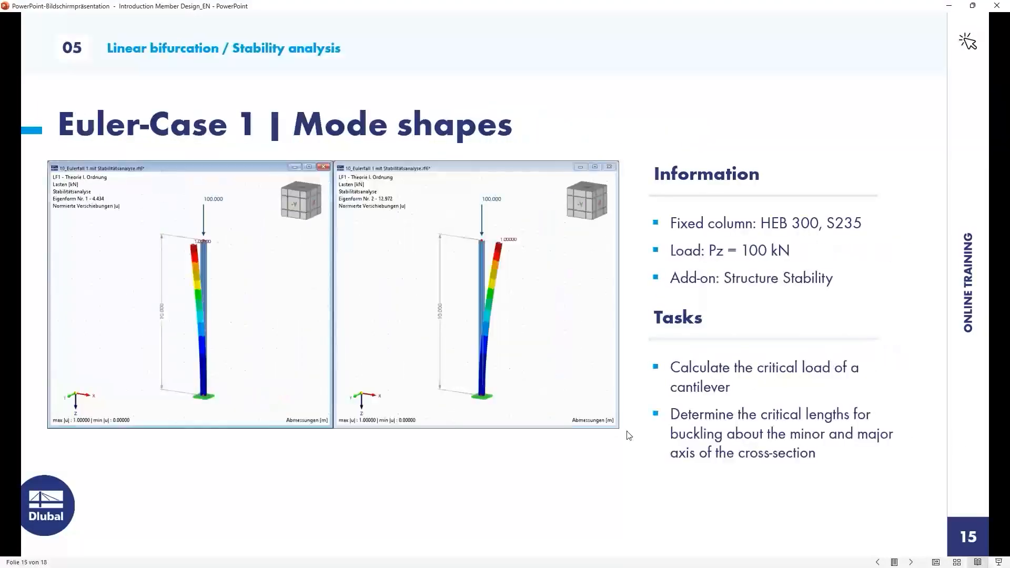
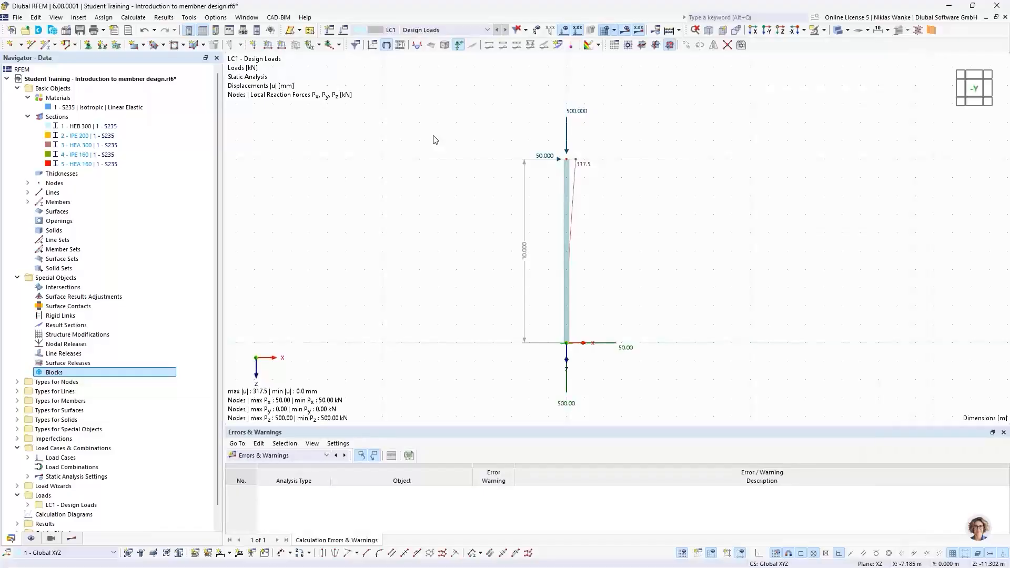
- Set the LC1 nodal load at the column top to Fx 0 kN and Fz 100 kN
{"action": "double_click", "coordinate": [576, 115]}
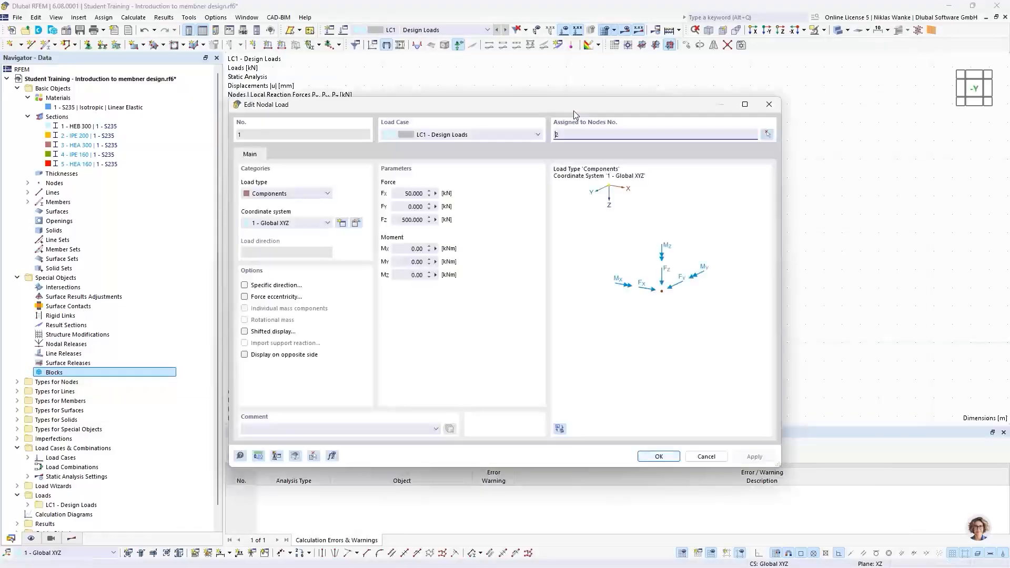
{"action": "left_click", "coordinate": [401, 193]}
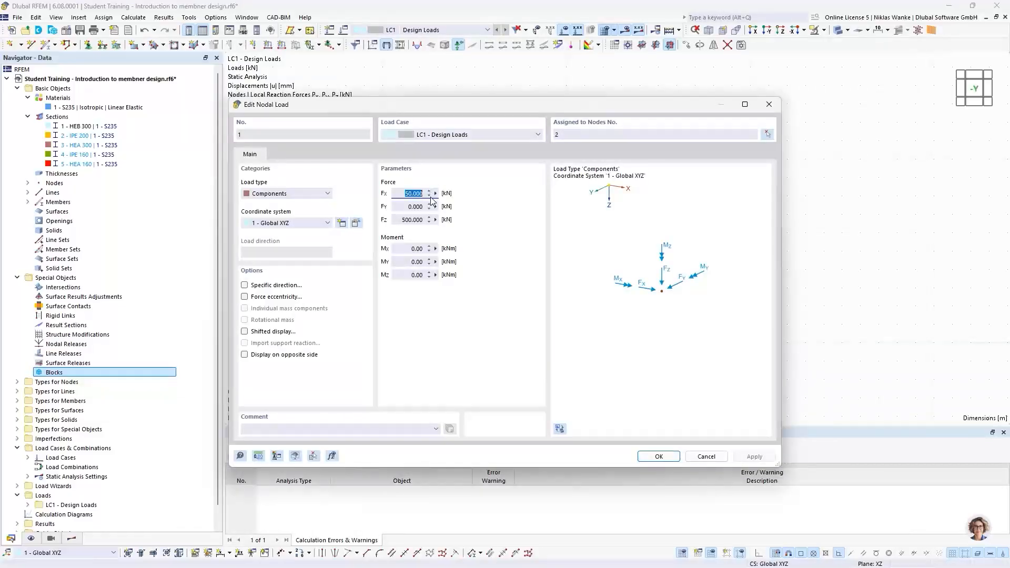
{"action": "type", "text": "0"}
{"action": "left_click", "coordinate": [402, 220]}
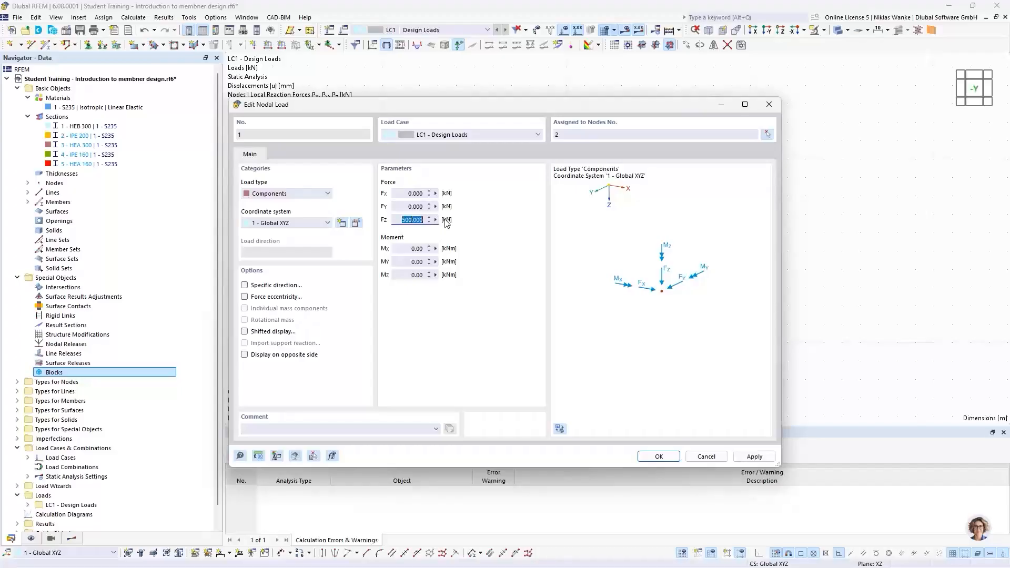
{"action": "type", "text": "100"}
{"action": "left_click", "coordinate": [659, 457]}
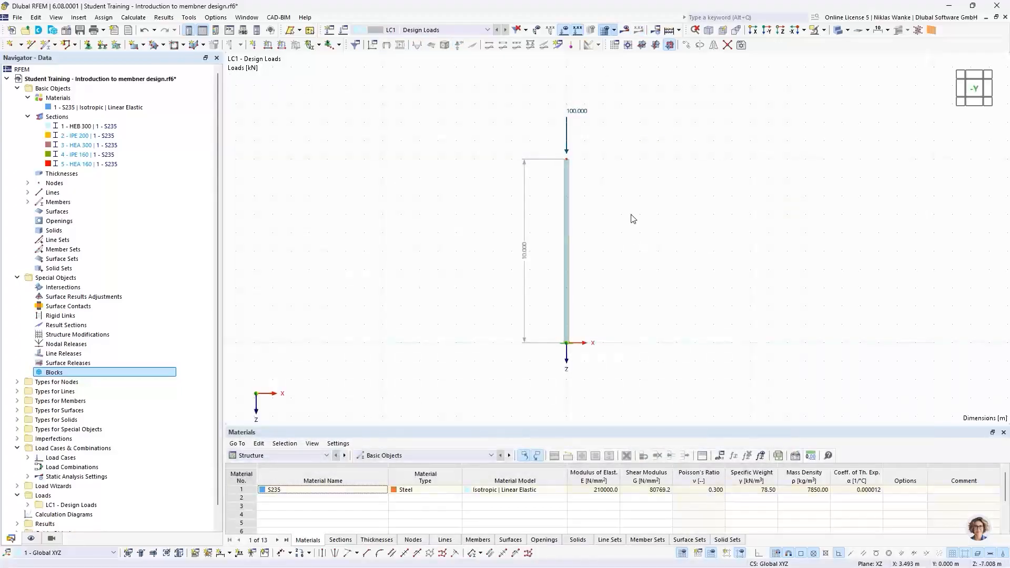
{"action": "middle_click_drag", "start_coordinate": [624, 249], "coordinate": [631, 248]}
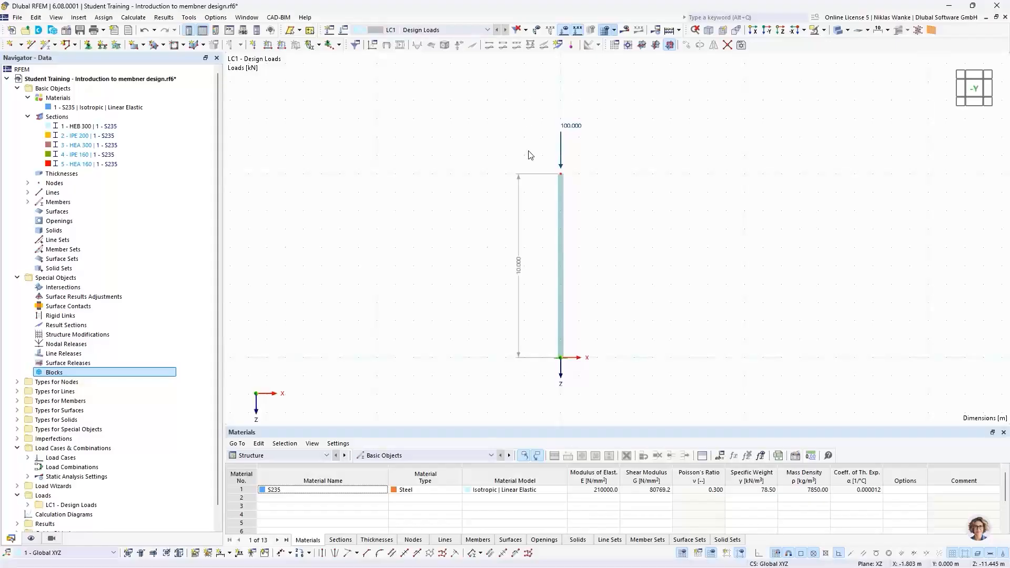
- Activate the Structure Stability add-on in the model's base data
{"action": "left_click", "coordinate": [67, 31]}
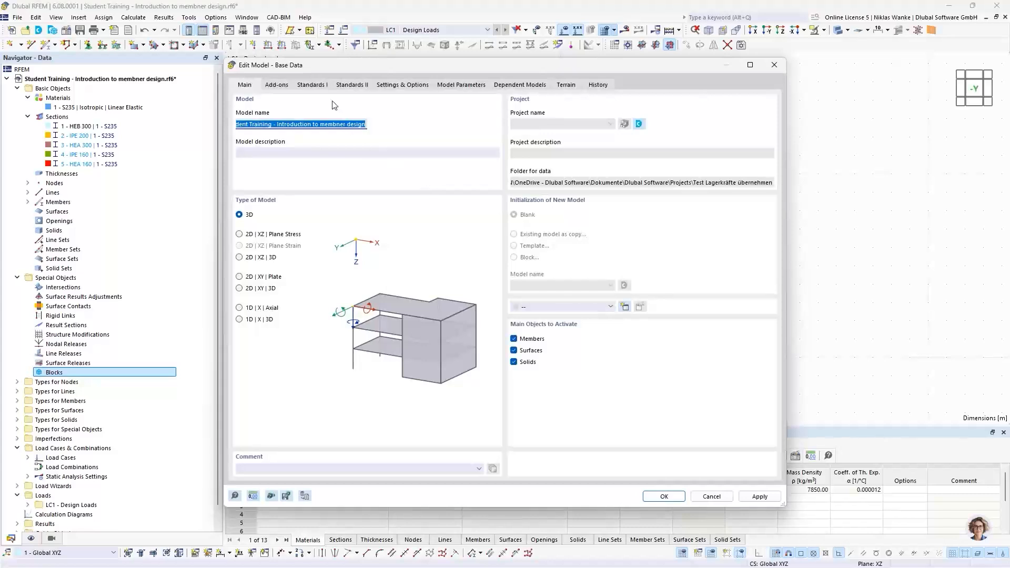
{"action": "left_click", "coordinate": [277, 85]}
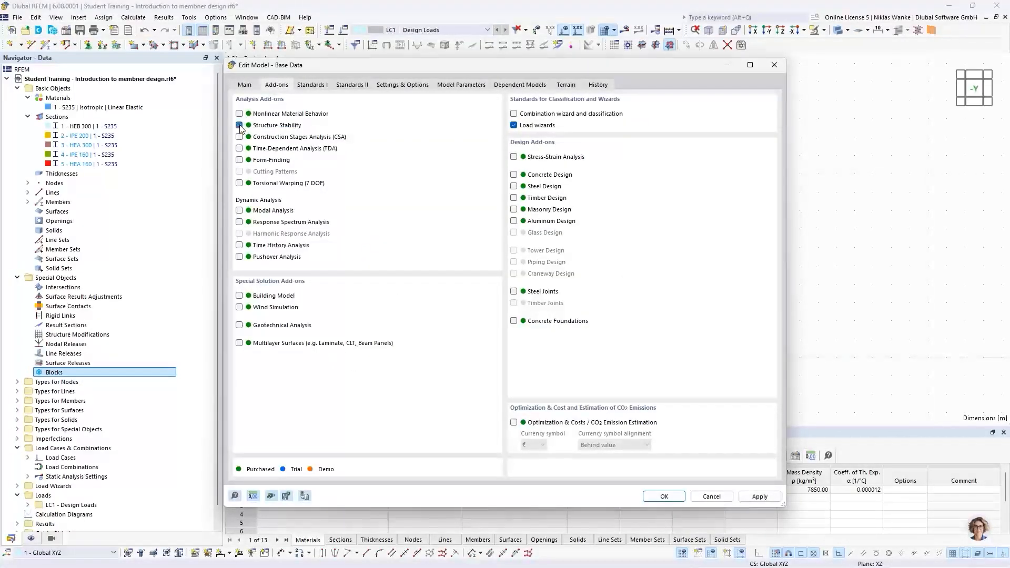
{"action": "left_click", "coordinate": [653, 499]}
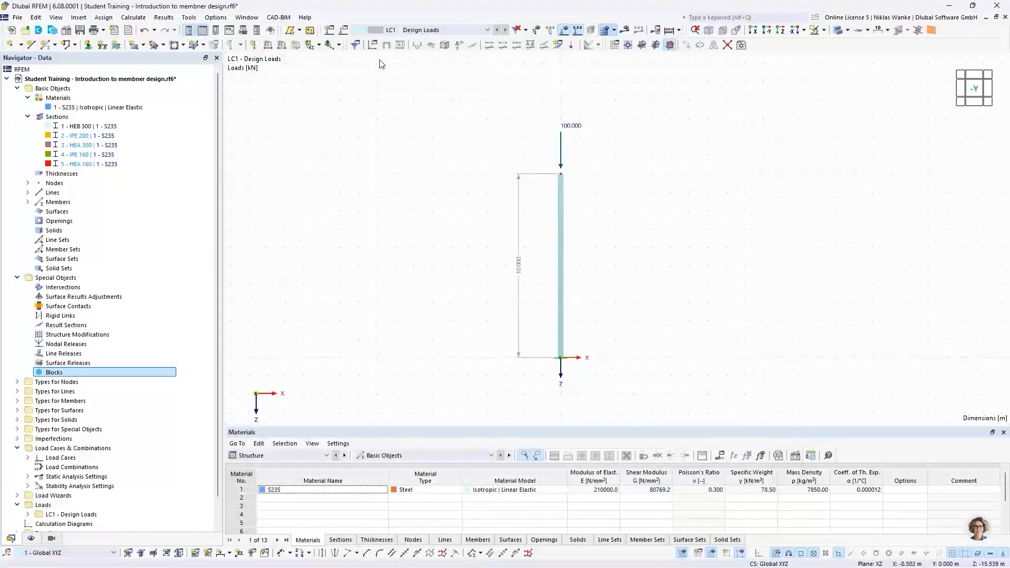
- Activate the critical load calculation for load case LC1 with stability analysis settings ST1
{"action": "left_click", "coordinate": [343, 33]}
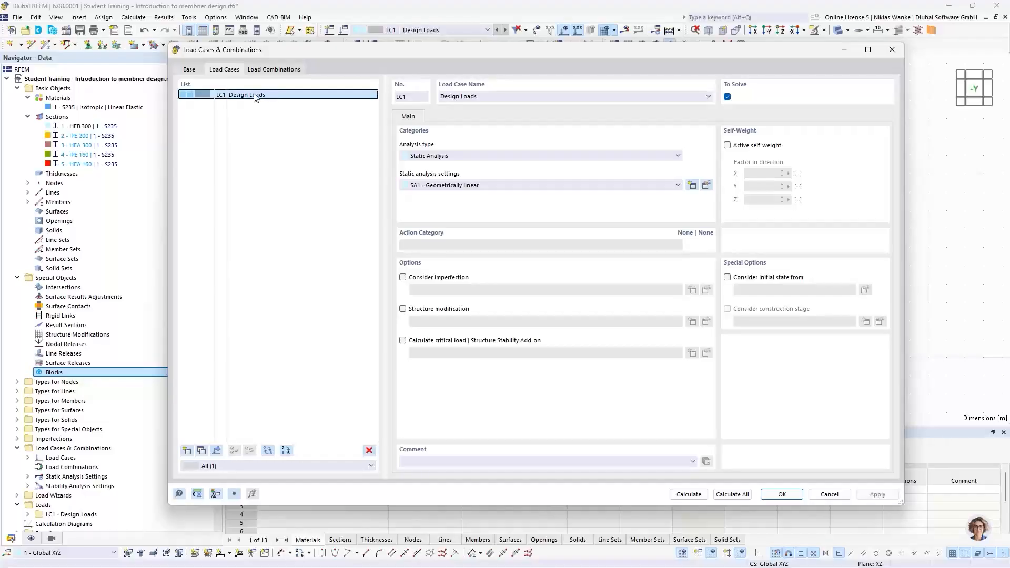
{"action": "left_click", "coordinate": [402, 341]}
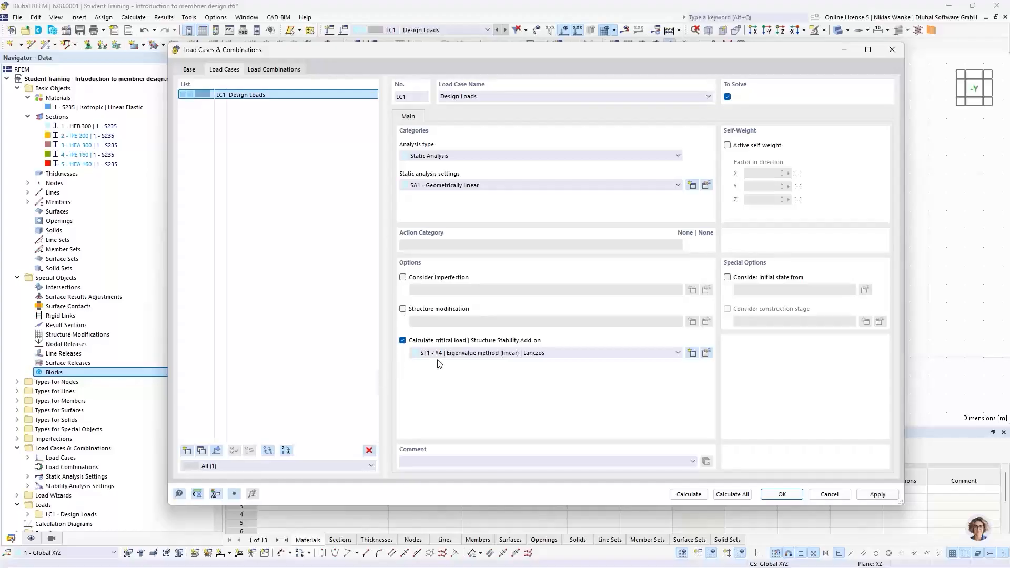
{"action": "left_click", "coordinate": [486, 356]}
{"action": "left_click", "coordinate": [486, 353]}
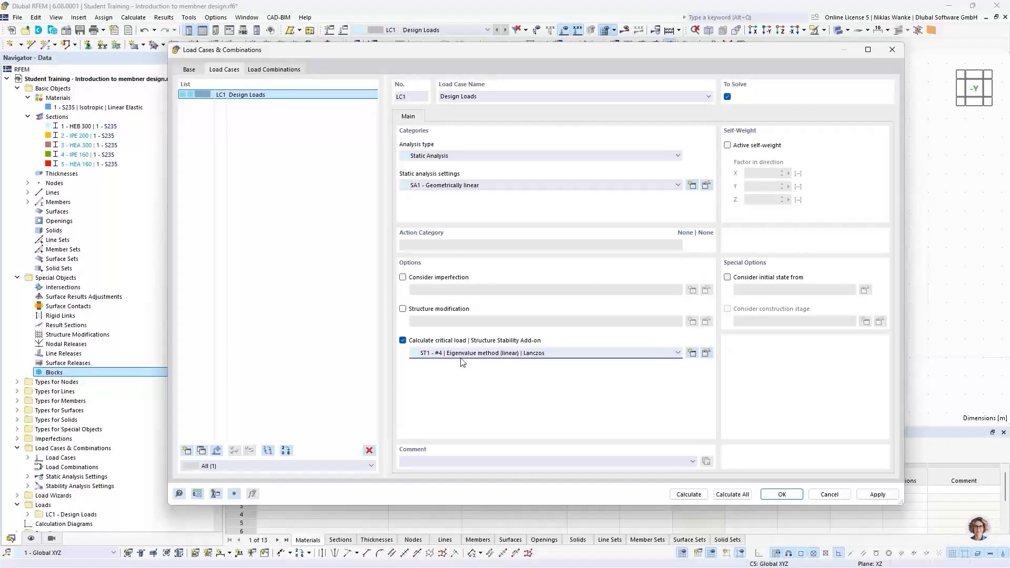
- In the ST1 stability analysis settings, keep the linear eigenvalue method and set the number of lowest eigenvalues to 4
{"action": "left_click", "coordinate": [706, 353]}
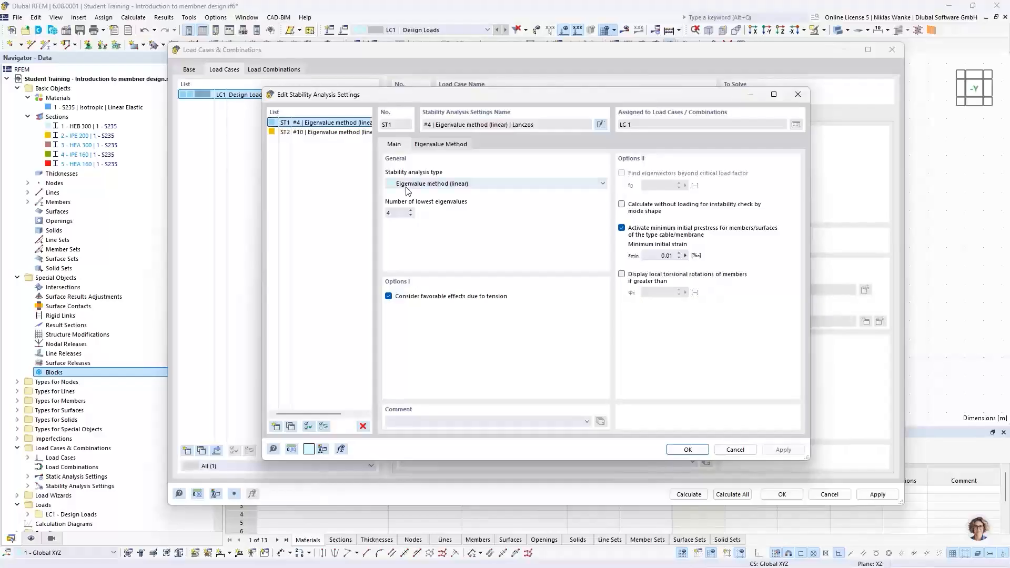
{"action": "left_click", "coordinate": [514, 185]}
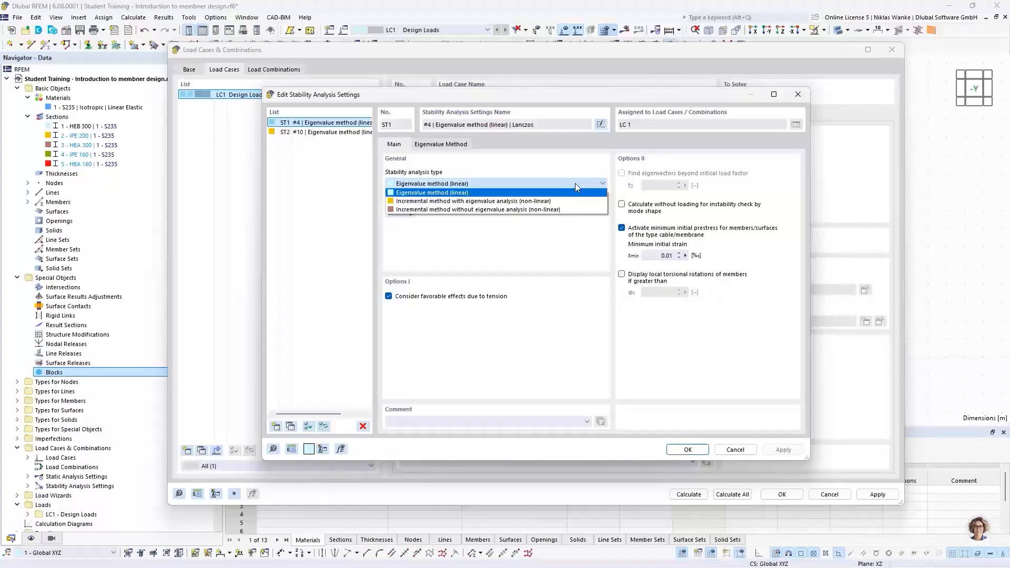
{"action": "left_click", "coordinate": [482, 183]}
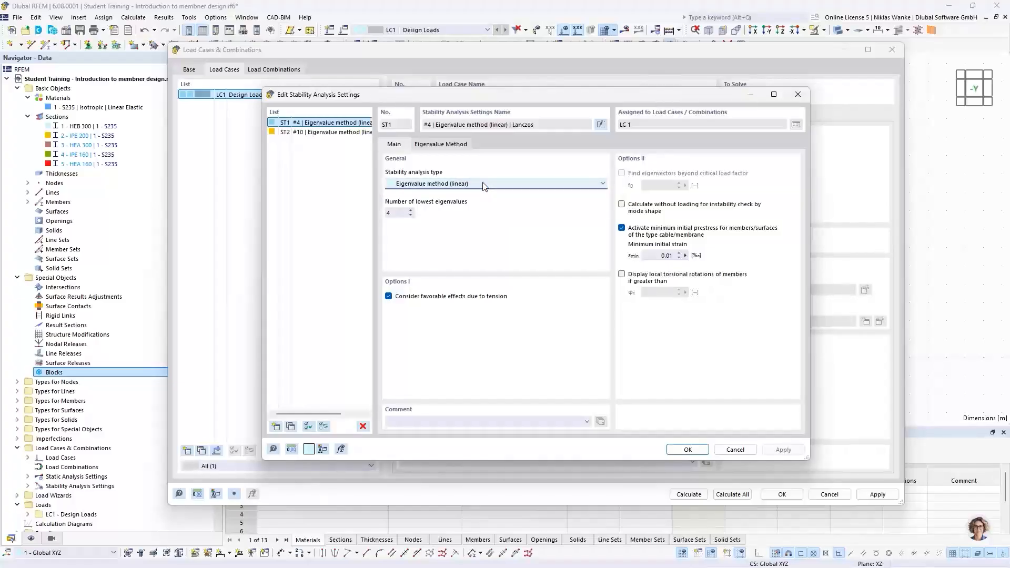
{"action": "left_click", "coordinate": [401, 213]}
{"action": "double_click", "coordinate": [411, 210]}
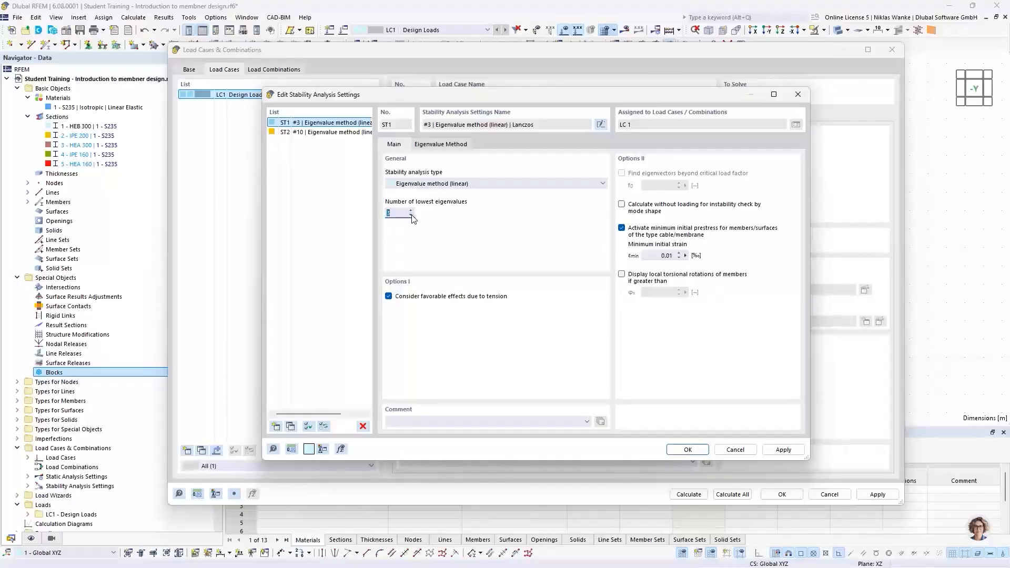
{"action": "left_click", "coordinate": [411, 211]}
- Check the available eigenvalue solution methods, keep Lanczos, and confirm the stability settings and the load case
{"action": "left_click", "coordinate": [450, 145]}
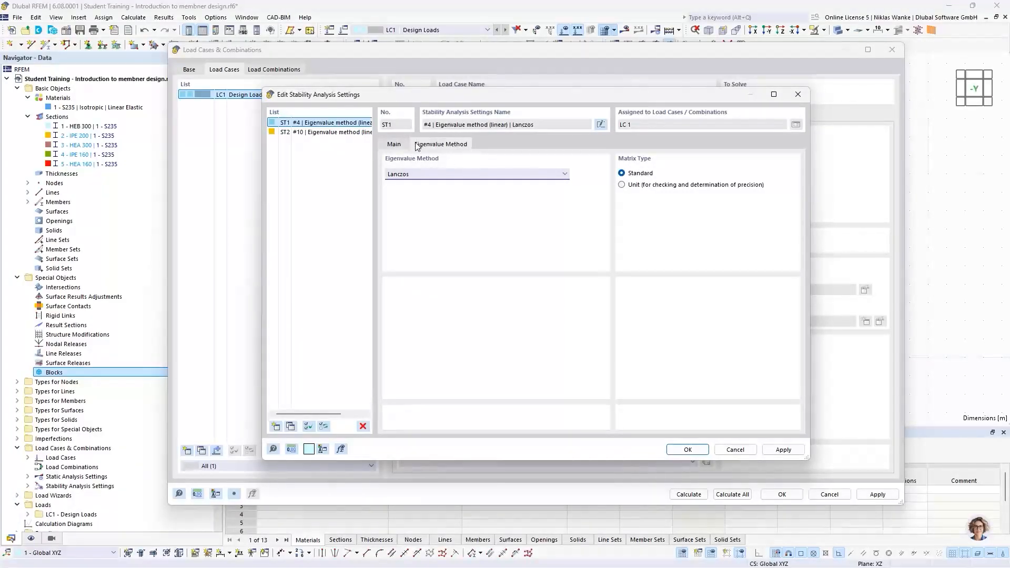
{"action": "left_click", "coordinate": [432, 176]}
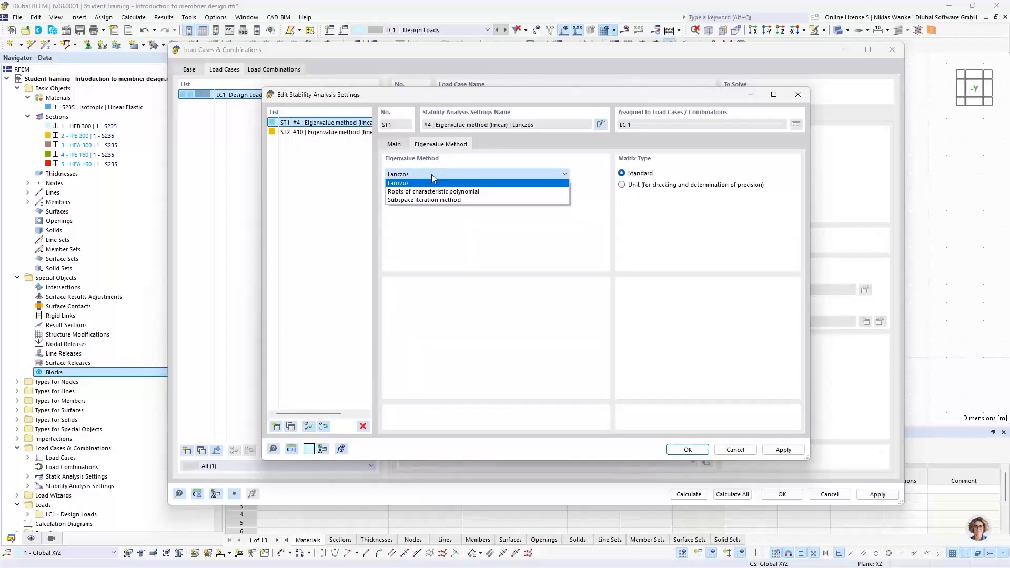
{"action": "left_click", "coordinate": [432, 174]}
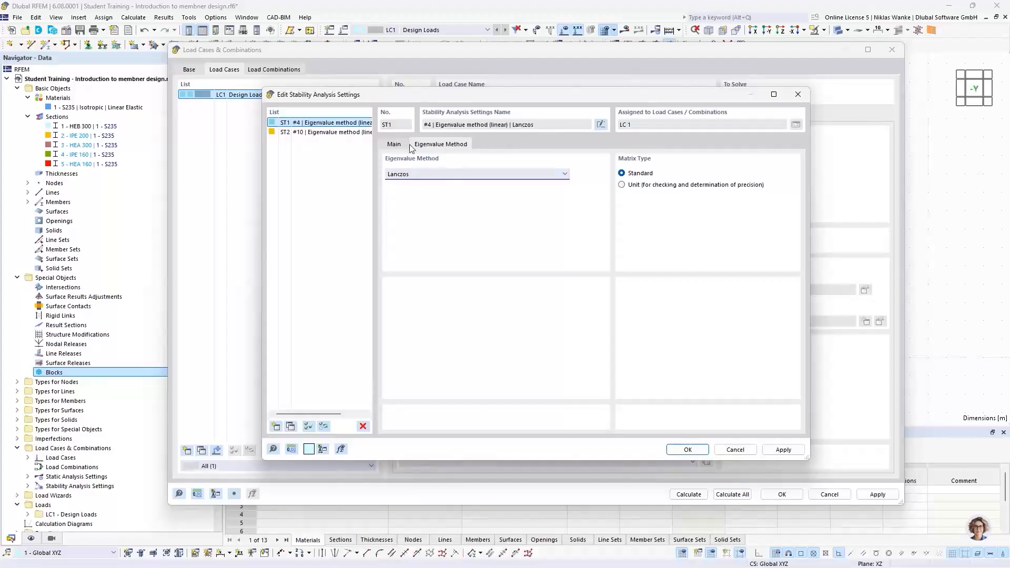
{"action": "left_click", "coordinate": [393, 145]}
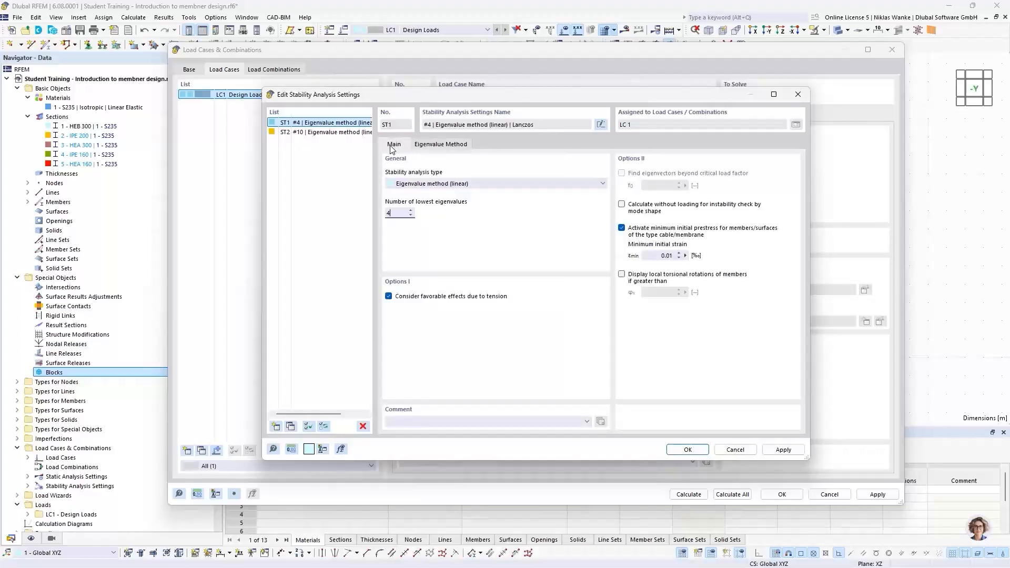
{"action": "left_click", "coordinate": [689, 450]}
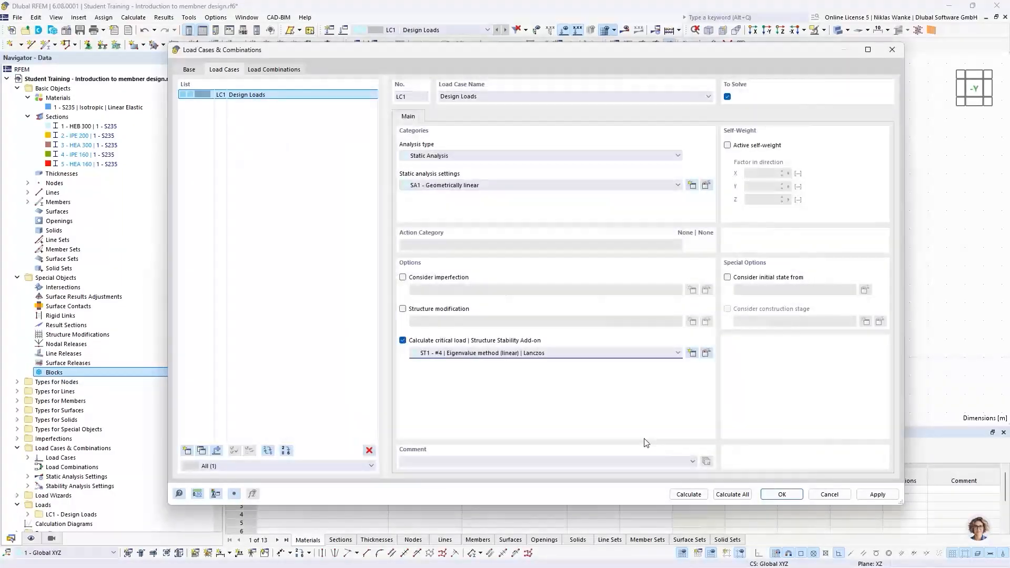
{"action": "left_click", "coordinate": [782, 494]}
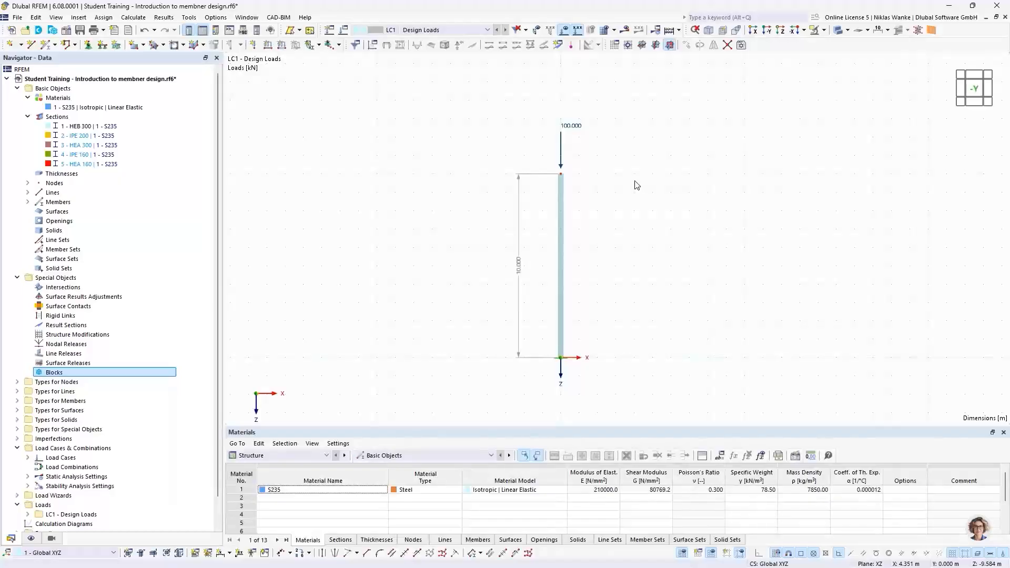
- Calculate LC1 and display its Stability Analysis results for mode shape 1
{"action": "left_click", "coordinate": [626, 31]}
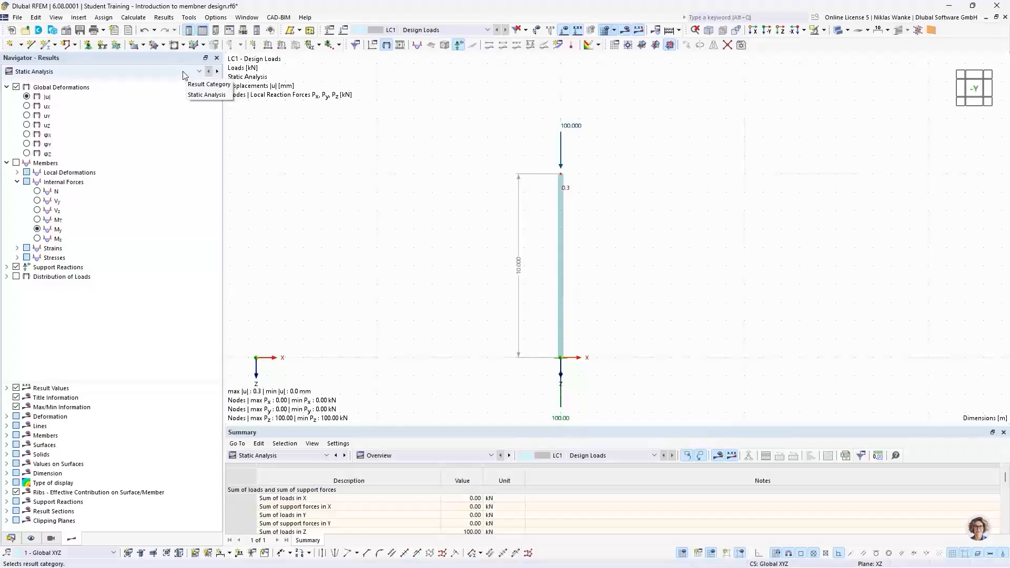
{"action": "left_click", "coordinate": [147, 72]}
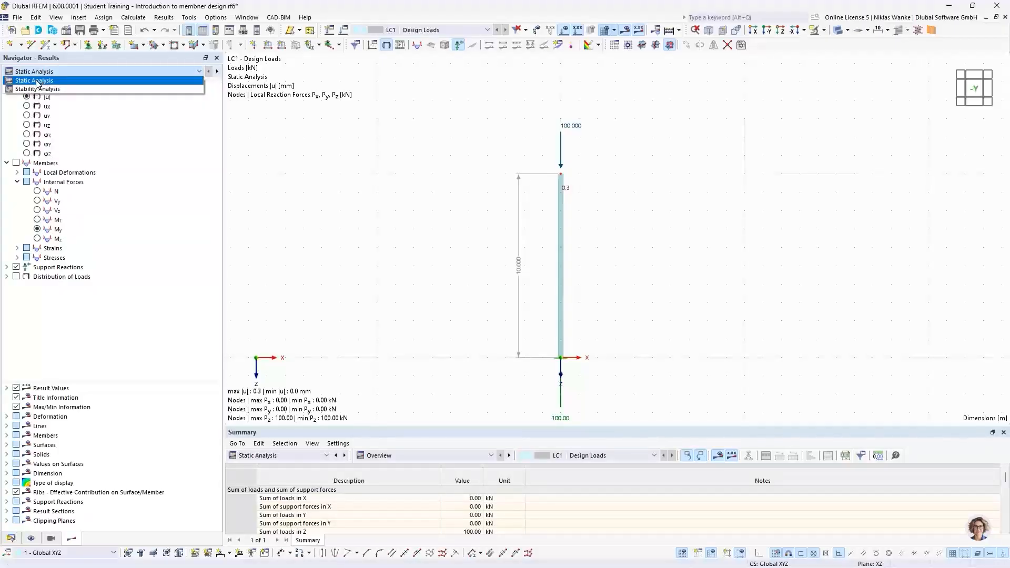
{"action": "left_click", "coordinate": [153, 79]}
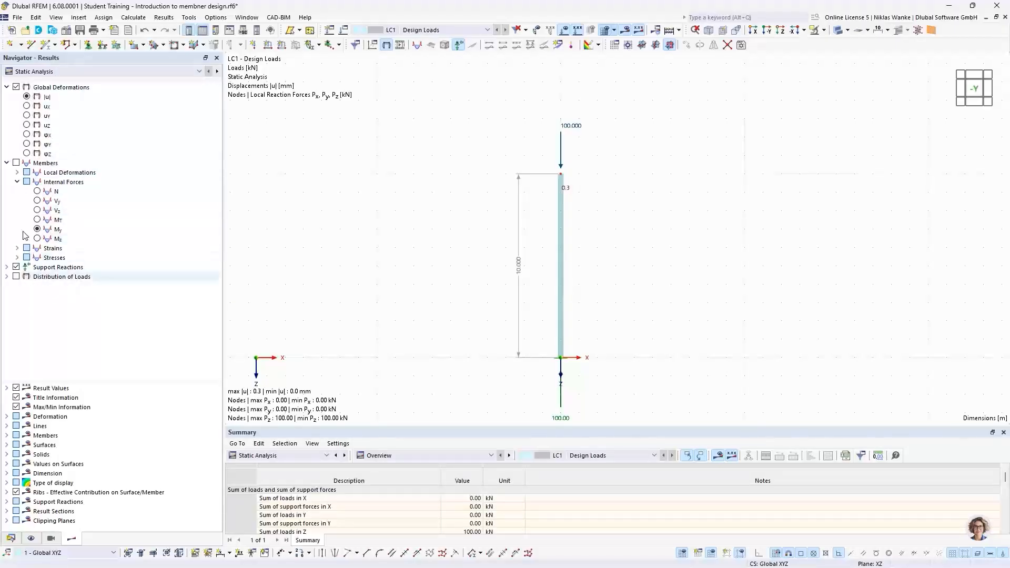
{"action": "left_click", "coordinate": [79, 72]}
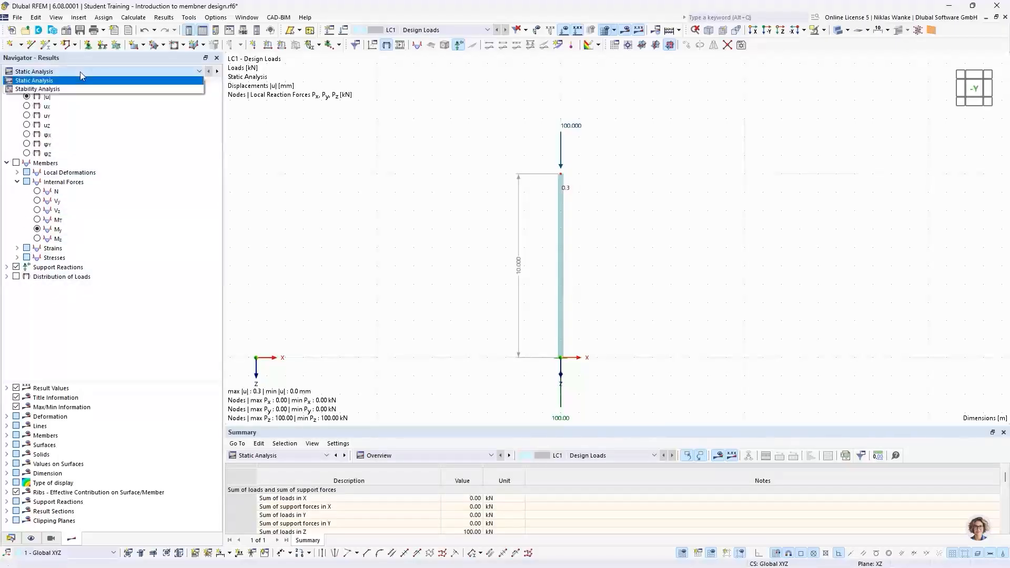
{"action": "left_click", "coordinate": [50, 91]}
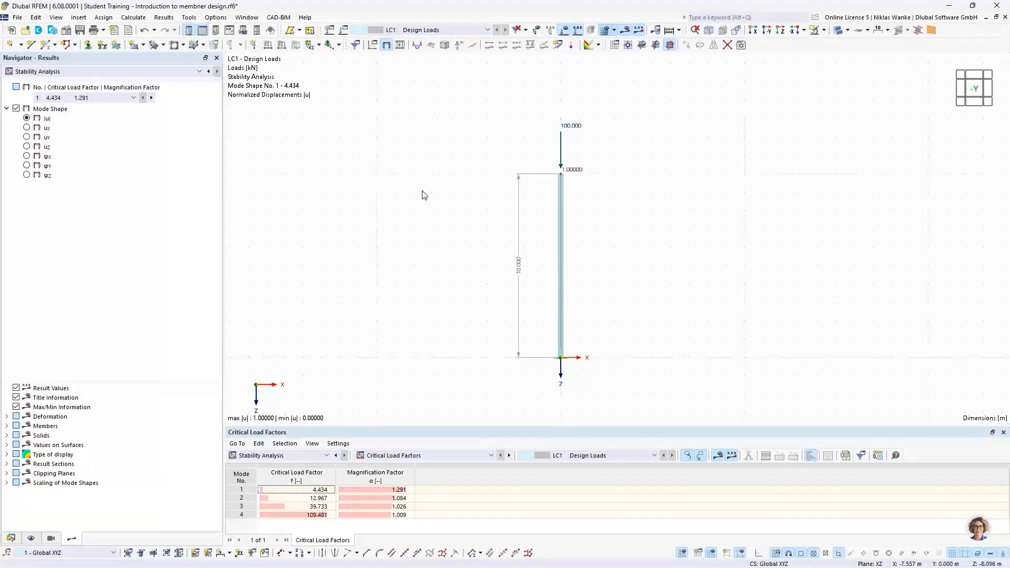
{"action": "left_click", "coordinate": [97, 98]}
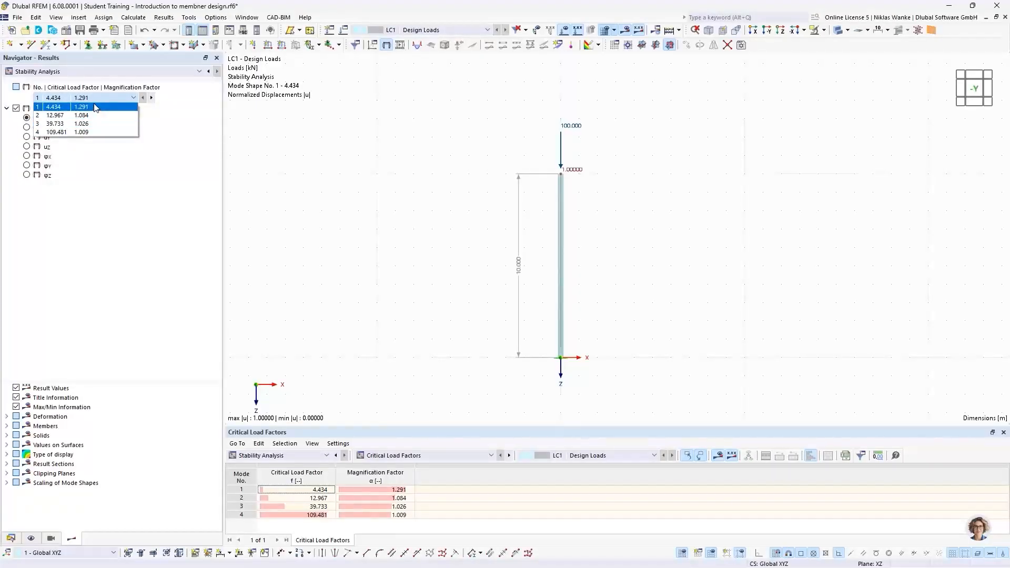
{"action": "left_click", "coordinate": [100, 104]}
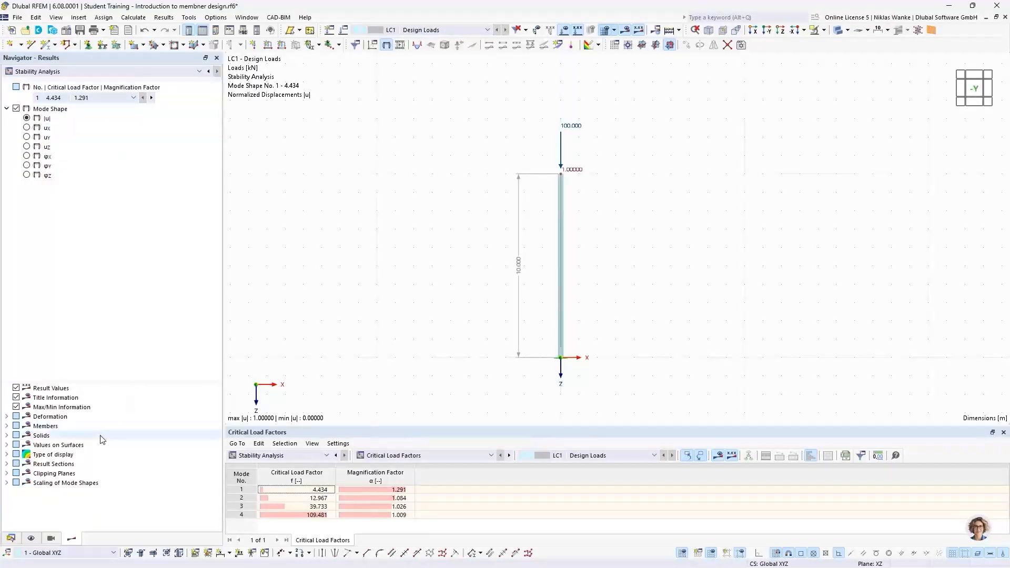
- Set the members' deformation display to Section Colored for the stability results
{"action": "left_click", "coordinate": [7, 417]}
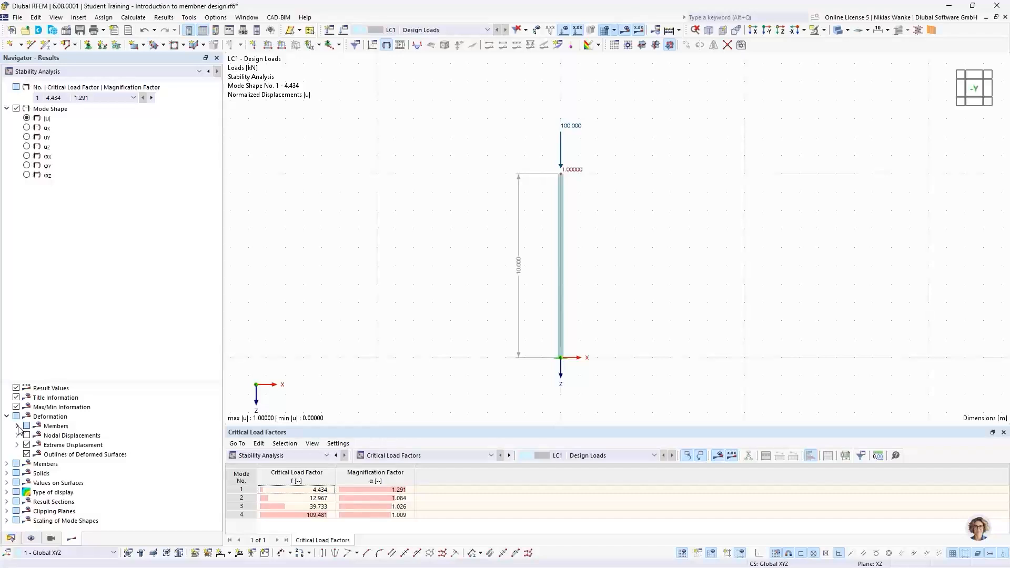
{"action": "left_click", "coordinate": [18, 426]}
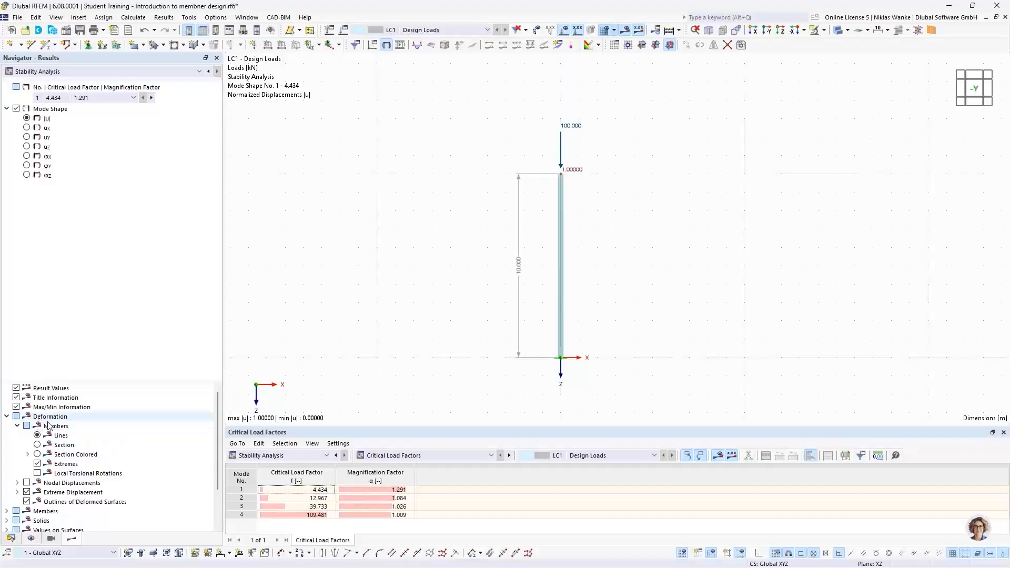
{"action": "left_click", "coordinate": [37, 454]}
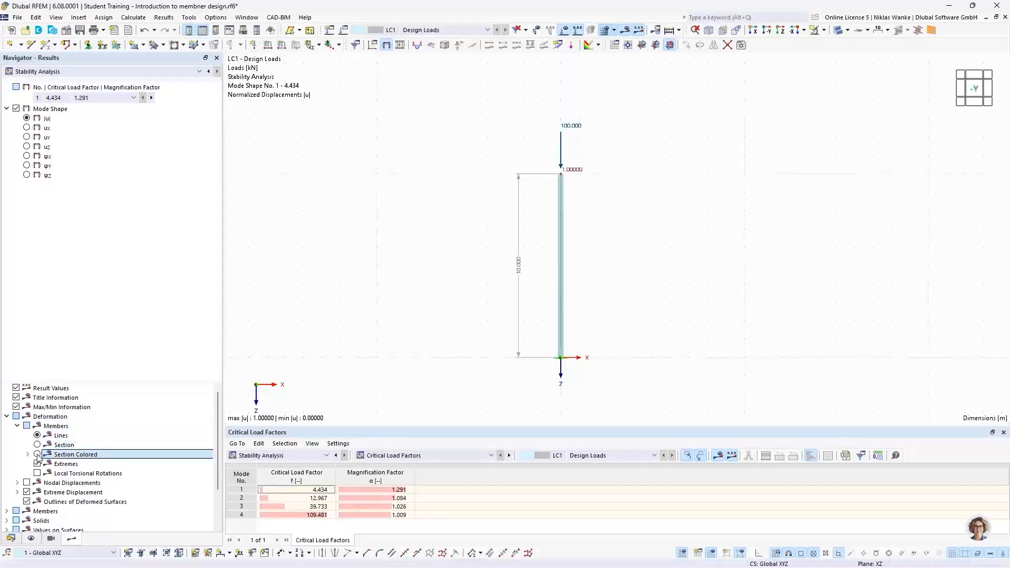
{"action": "scroll", "coordinate": [603, 316], "scroll_direction": "up", "scroll_amount": 1}
{"action": "scroll", "coordinate": [603, 316], "scroll_direction": "up", "scroll_amount": 1}
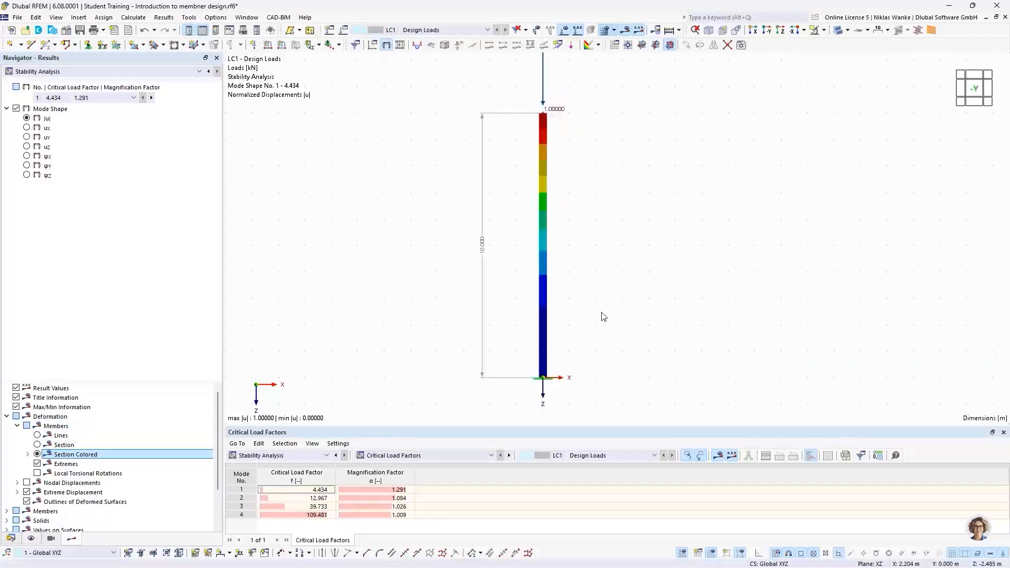
{"action": "middle_click_drag", "start_coordinate": [600, 300], "coordinate": [561, 312]}
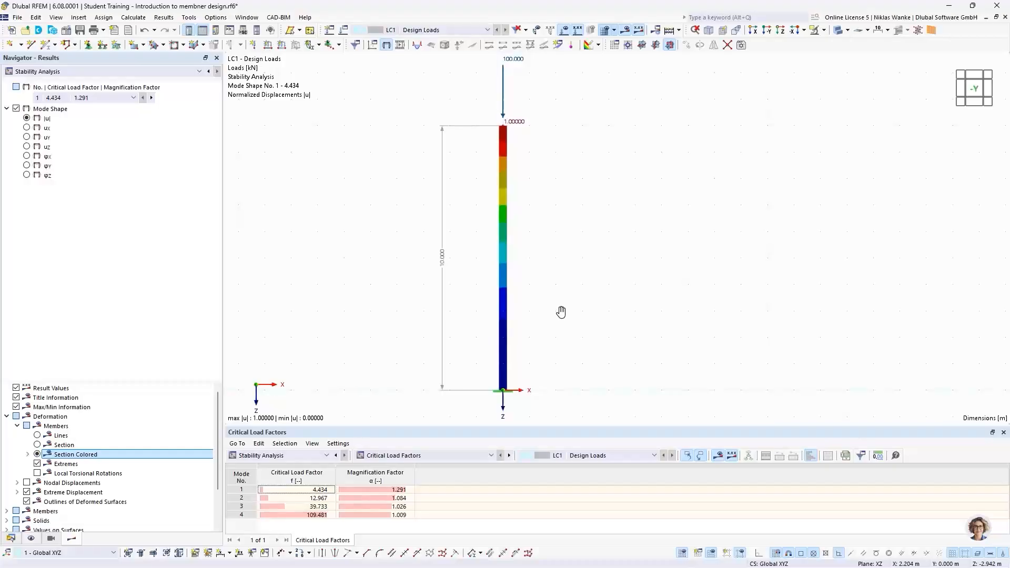
- Examine the column's first mode shape in 3D, comparing the buckling direction with the I-section's orientation at the column top
{"action": "left_click", "coordinate": [82, 99]}
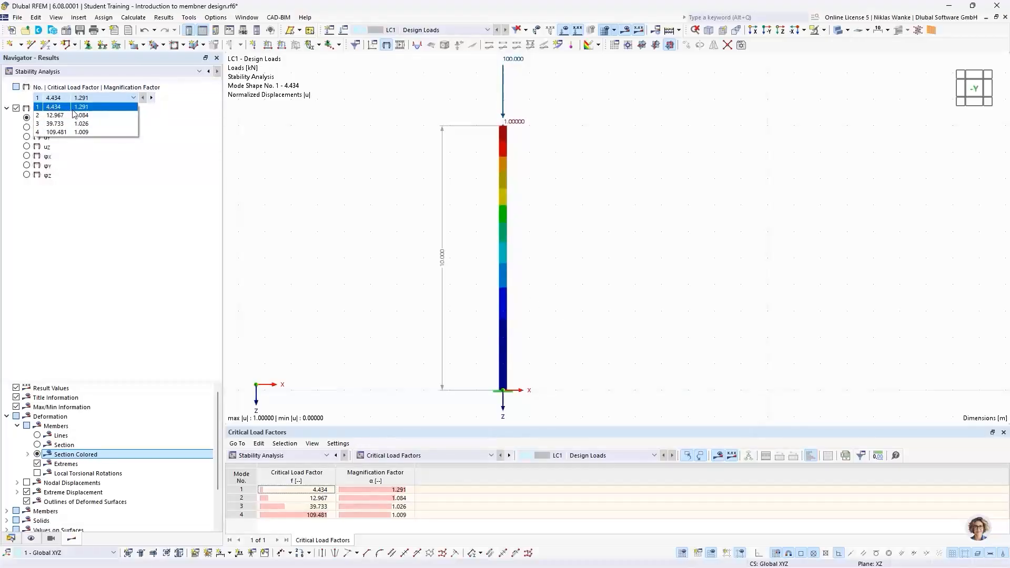
{"action": "left_click", "coordinate": [74, 107]}
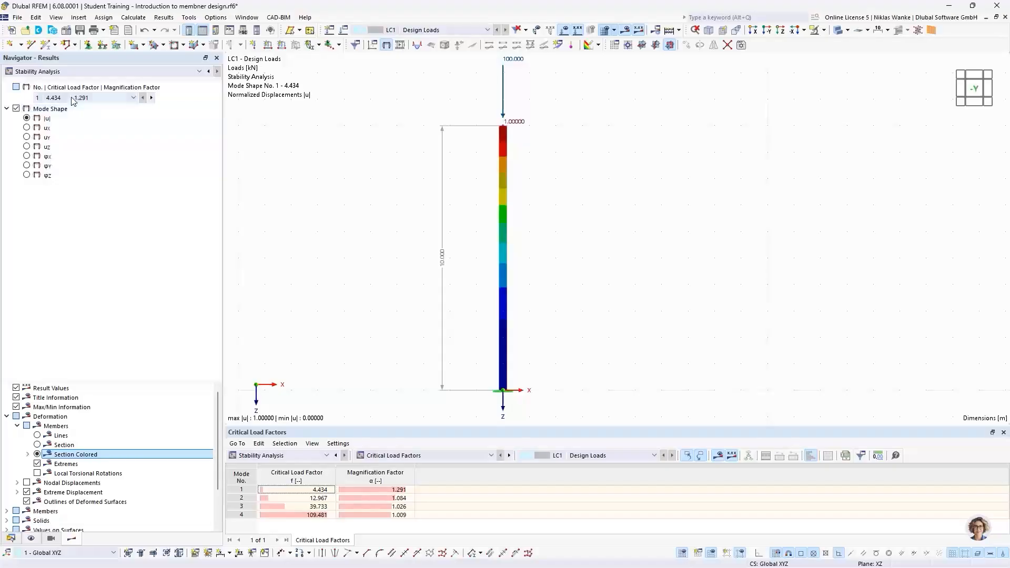
{"action": "middle_click_drag", "start_coordinate": [415, 252], "coordinate": [594, 247], "text": "ctrl"}
{"action": "scroll", "coordinate": [474, 148], "scroll_direction": "up", "scroll_amount": 5}
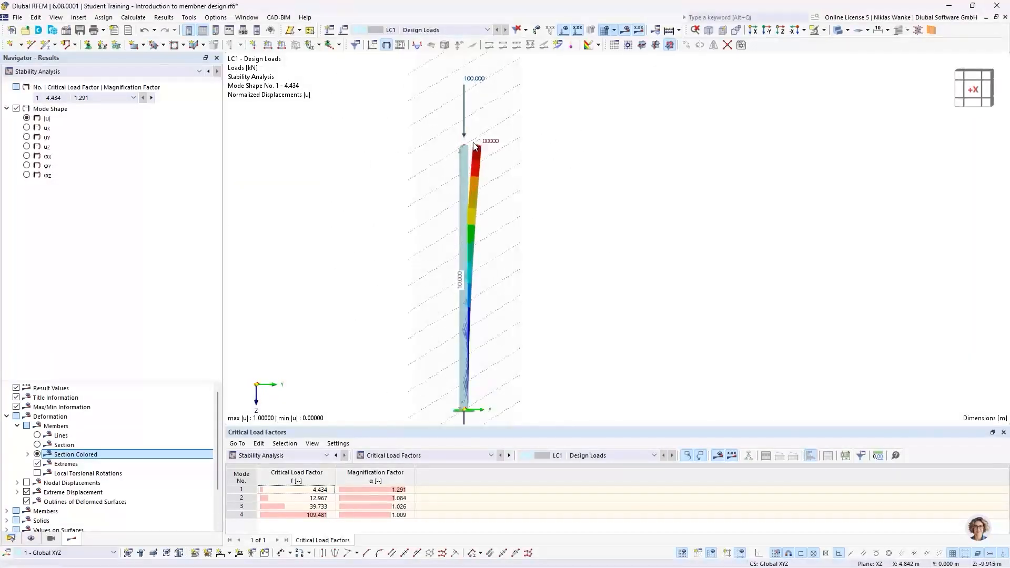
{"action": "middle_click_drag", "start_coordinate": [482, 169], "coordinate": [514, 263], "text": "ctrl"}
{"action": "scroll", "coordinate": [504, 192], "scroll_direction": "up", "scroll_amount": 5}
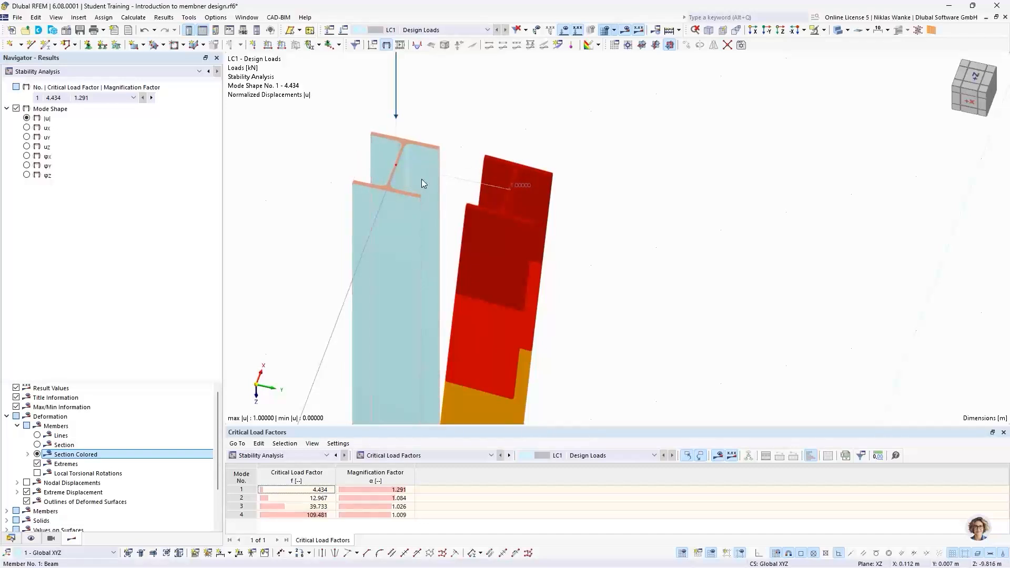
{"action": "scroll", "coordinate": [433, 237], "scroll_direction": "down", "scroll_amount": 2}
{"action": "middle_click_drag", "start_coordinate": [435, 218], "coordinate": [451, 145]}
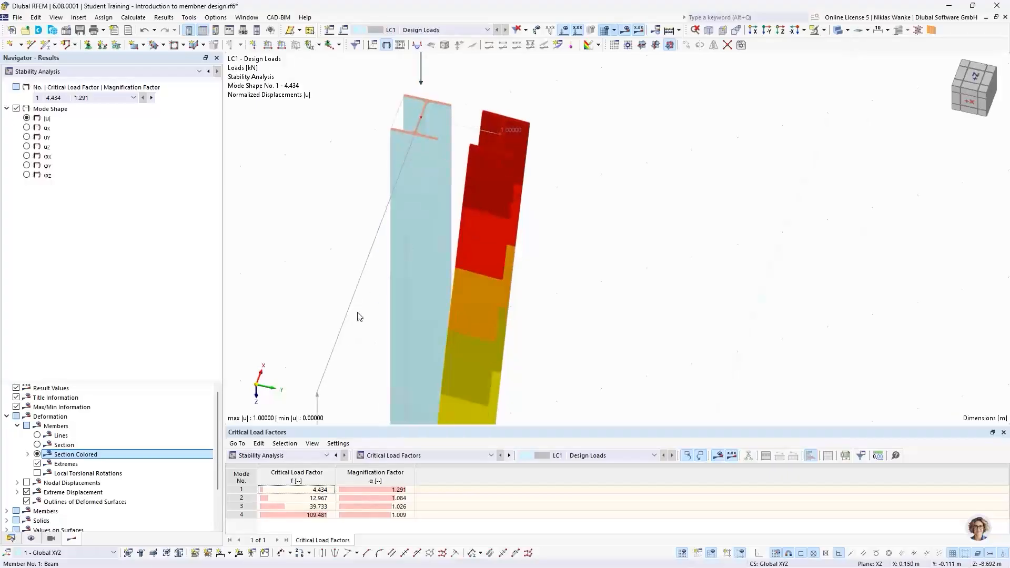
{"action": "scroll", "coordinate": [408, 153], "scroll_direction": "down", "scroll_amount": 2}
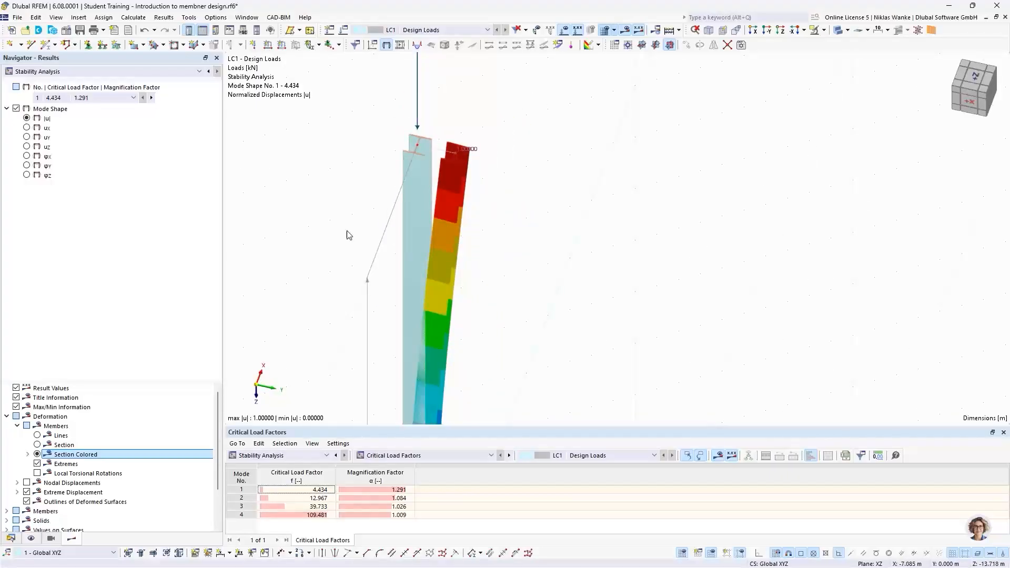
{"action": "scroll", "coordinate": [431, 147], "scroll_direction": "up", "scroll_amount": 4}
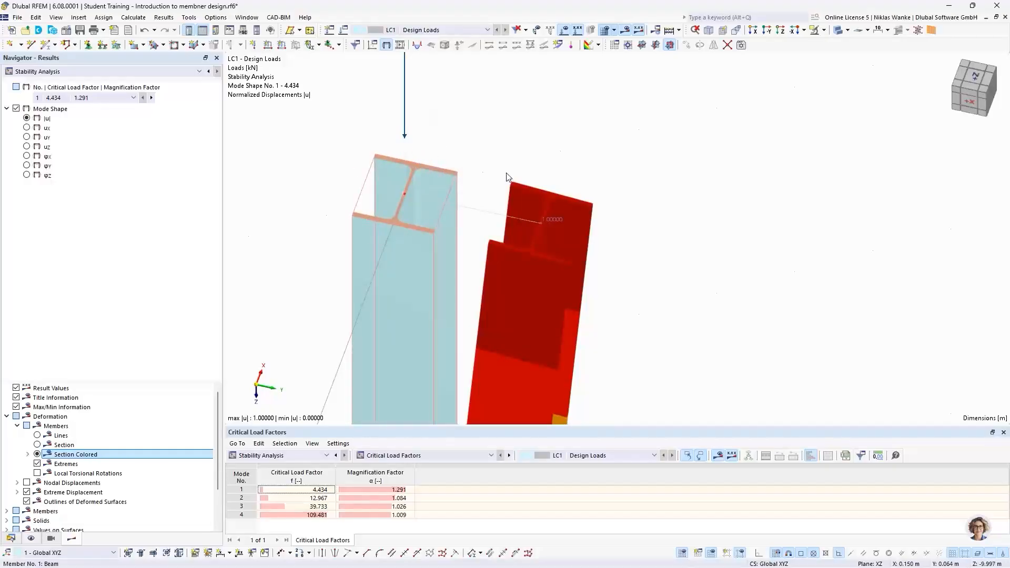
{"action": "scroll", "coordinate": [514, 172], "scroll_direction": "down", "scroll_amount": 3}
{"action": "scroll", "coordinate": [514, 172], "scroll_direction": "down", "scroll_amount": 5}
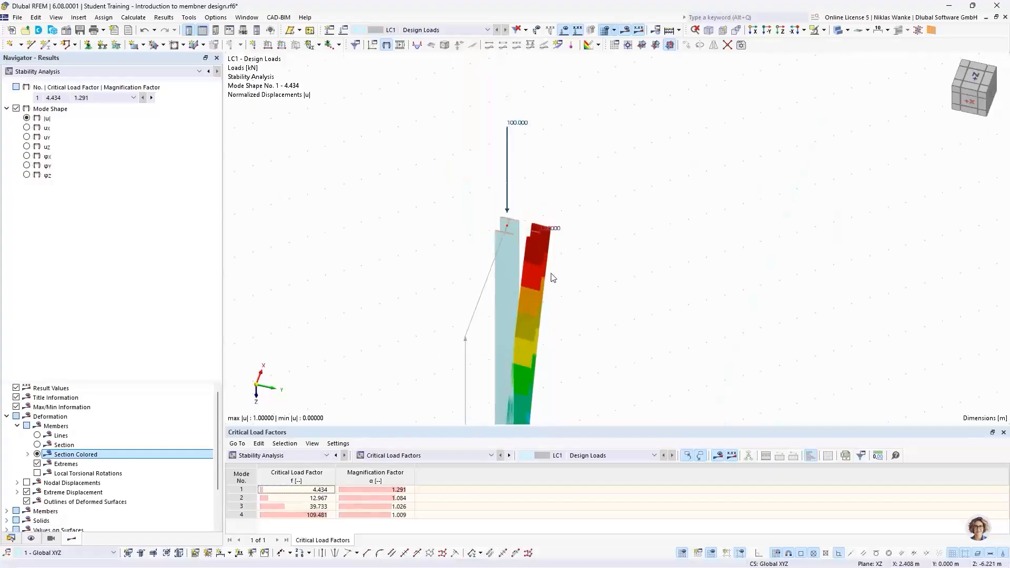
{"action": "scroll", "coordinate": [513, 182], "scroll_direction": "down", "scroll_amount": 3}
{"action": "middle_click_drag", "start_coordinate": [516, 278], "coordinate": [528, 223], "text": "ctrl"}
- Display mode shape 2 and examine the column top's buckling direction relative to its section
{"action": "left_click", "coordinate": [151, 97]}
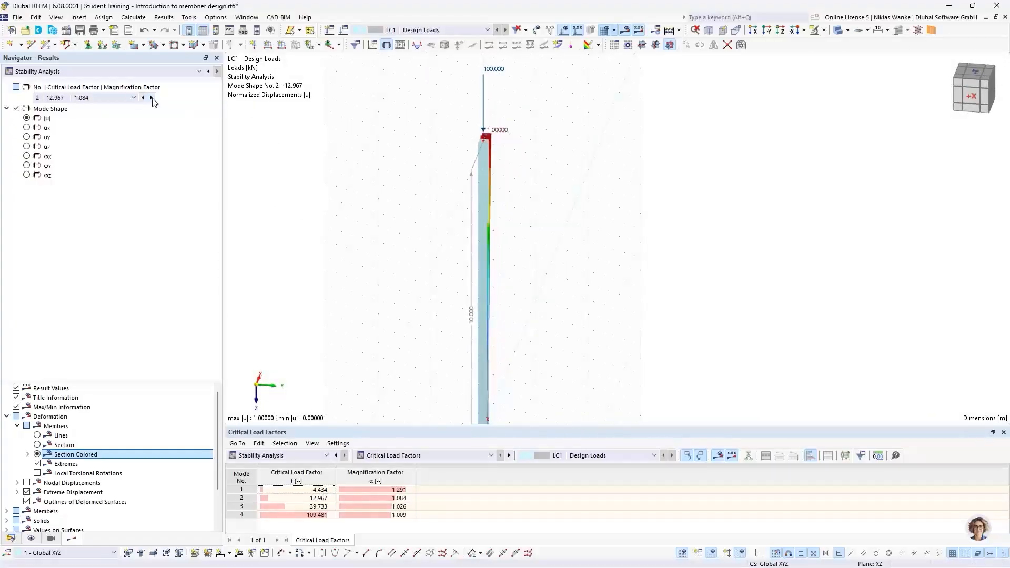
{"action": "middle_click_drag", "start_coordinate": [591, 199], "coordinate": [381, 201]}
{"action": "scroll", "coordinate": [500, 143], "scroll_direction": "up", "scroll_amount": 5}
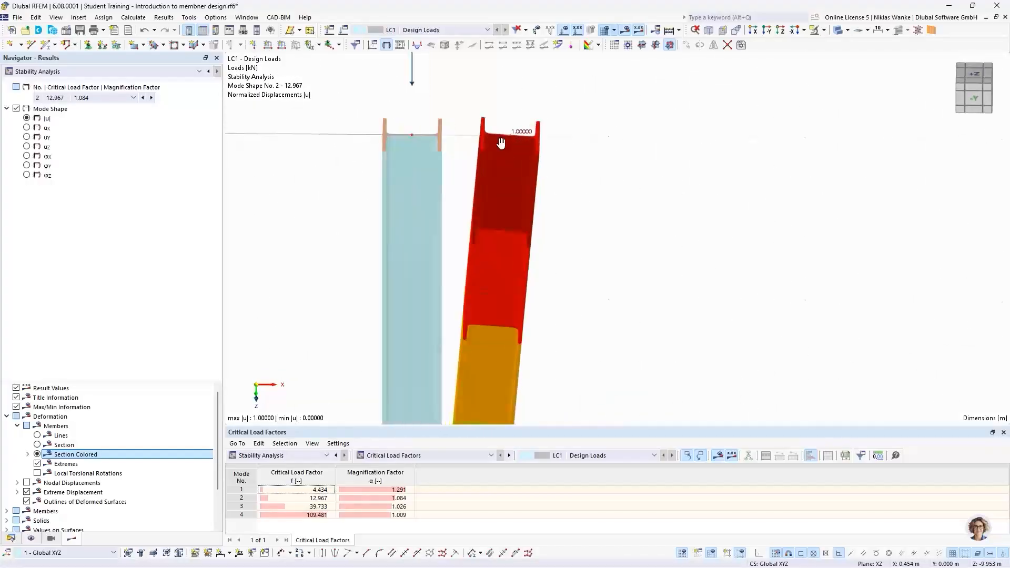
- Display mode shape 3 and examine the buckled form over the column's full height
{"action": "middle_click_drag", "start_coordinate": [501, 142], "coordinate": [481, 298]}
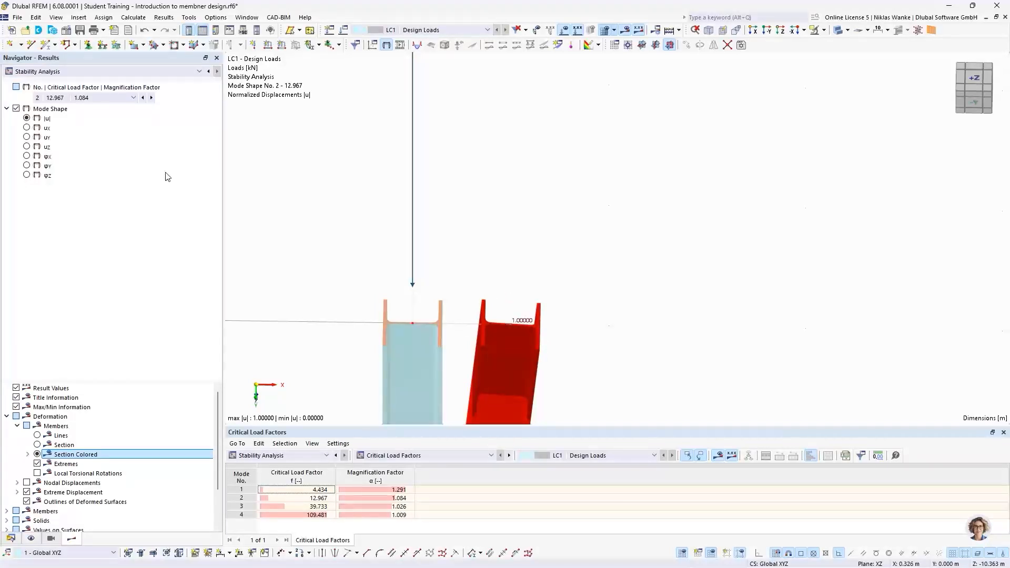
{"action": "left_click", "coordinate": [151, 98]}
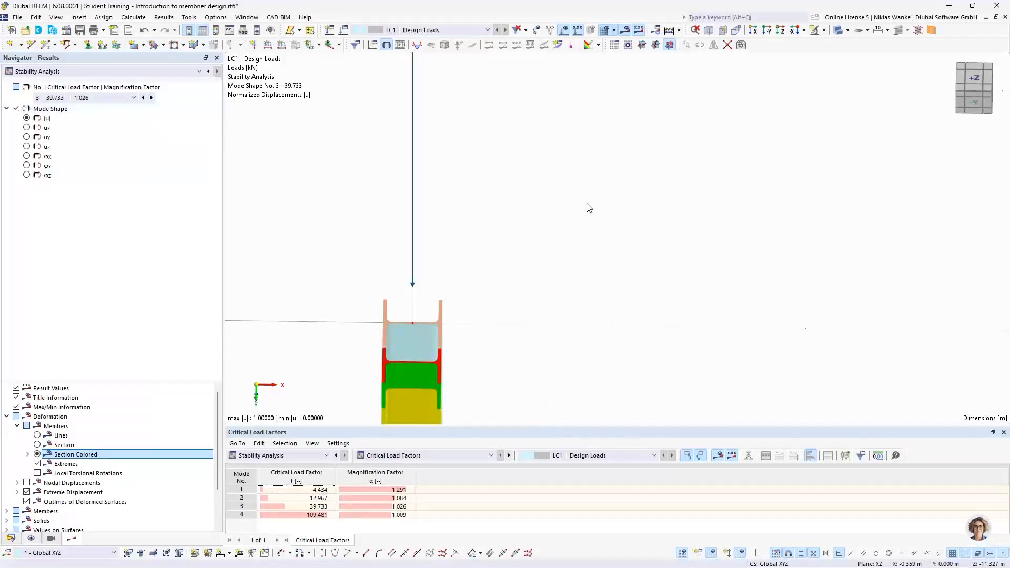
{"action": "scroll", "coordinate": [595, 211], "scroll_direction": "down", "scroll_amount": 5}
{"action": "middle_click_drag", "start_coordinate": [593, 199], "coordinate": [482, 355]}
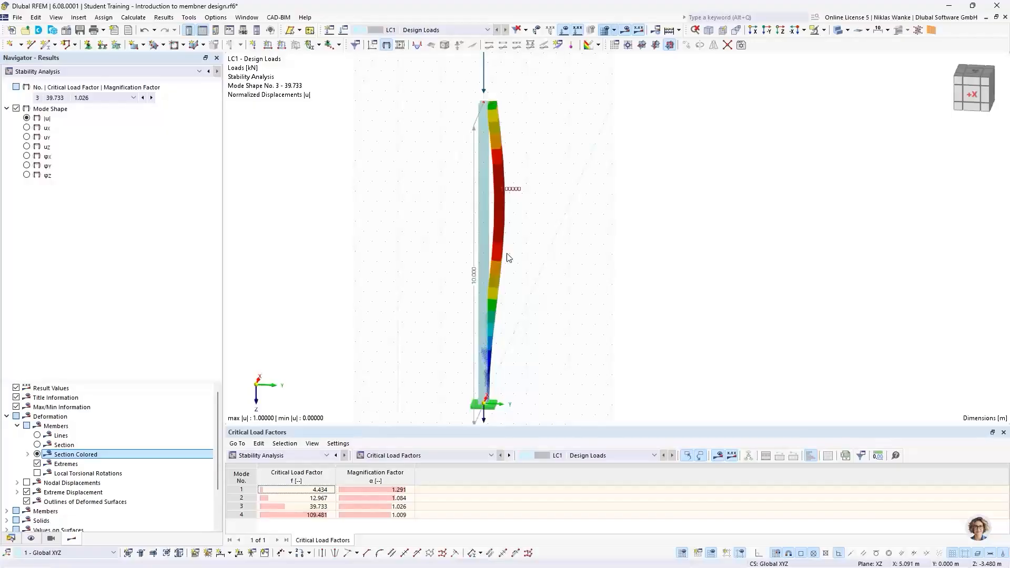
{"action": "middle_click_drag", "start_coordinate": [513, 267], "coordinate": [491, 265]}
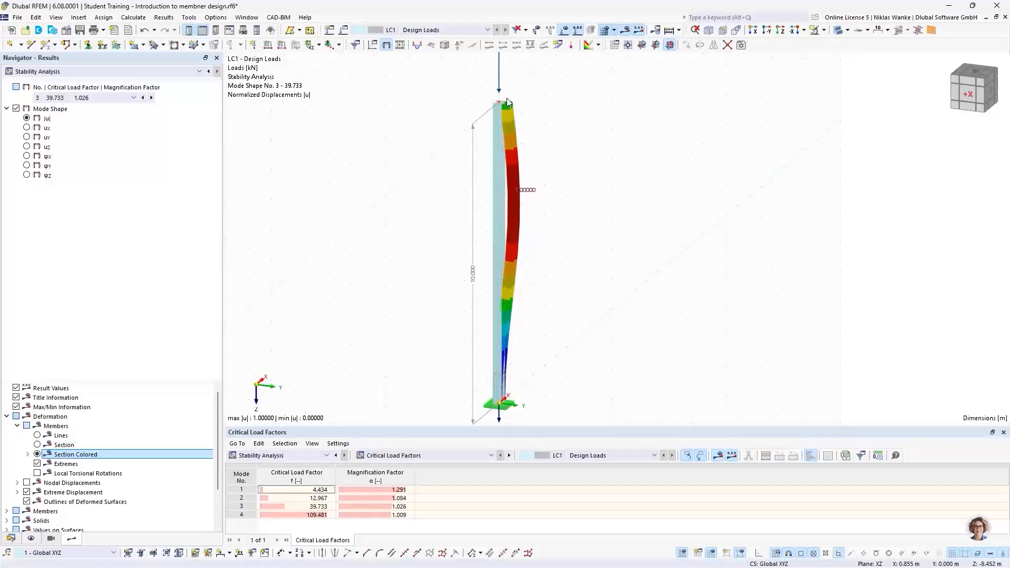
- Display mode shape 1 again and enlarge the Critical Load Factors table to give it more height
{"action": "left_click", "coordinate": [72, 98]}
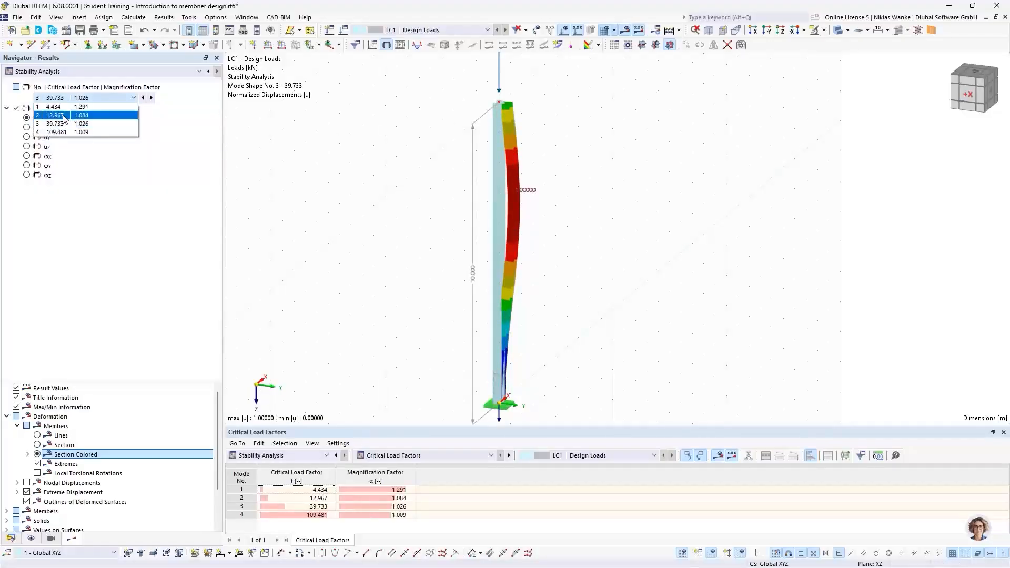
{"action": "left_click", "coordinate": [66, 110]}
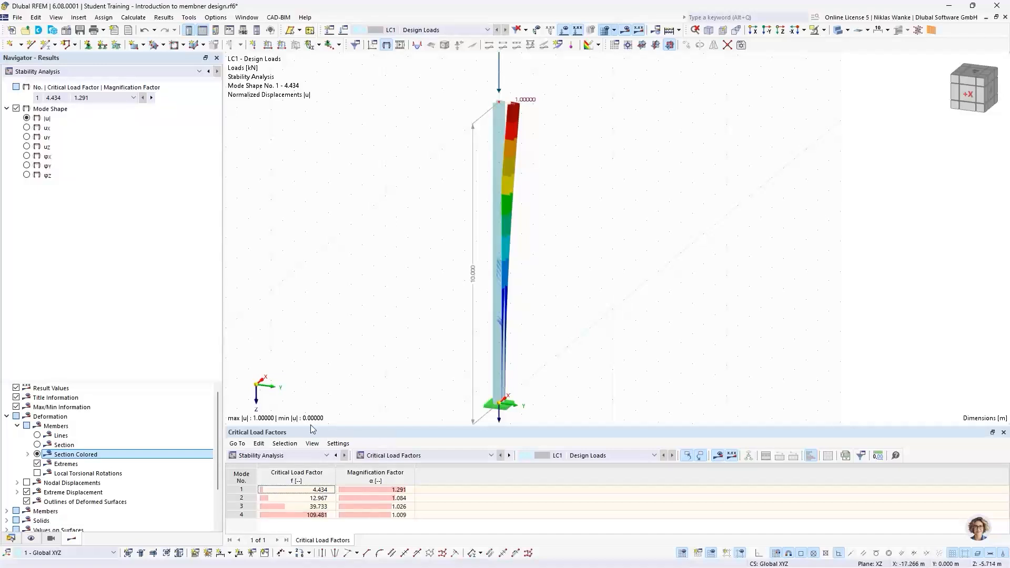
{"action": "left_click_drag", "start_coordinate": [363, 426], "coordinate": [364, 398]}
{"action": "middle_click_drag", "start_coordinate": [395, 362], "coordinate": [400, 335]}
{"action": "scroll", "coordinate": [400, 329], "scroll_direction": "down", "scroll_amount": 1}
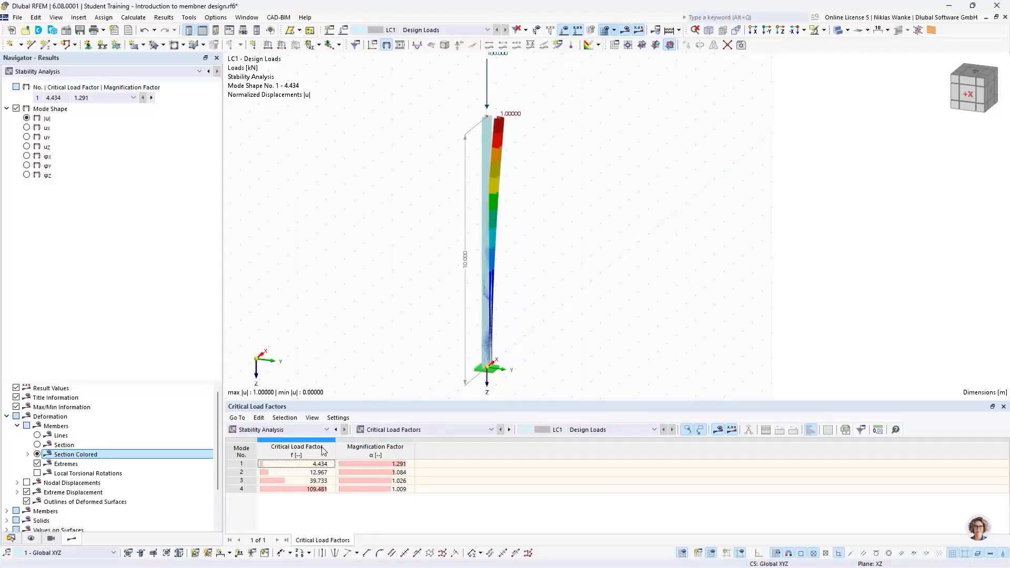
- Step through mode shapes 2, 3 and 4 from the Critical Load Factors table and return to mode 1
{"action": "left_click", "coordinate": [247, 473]}
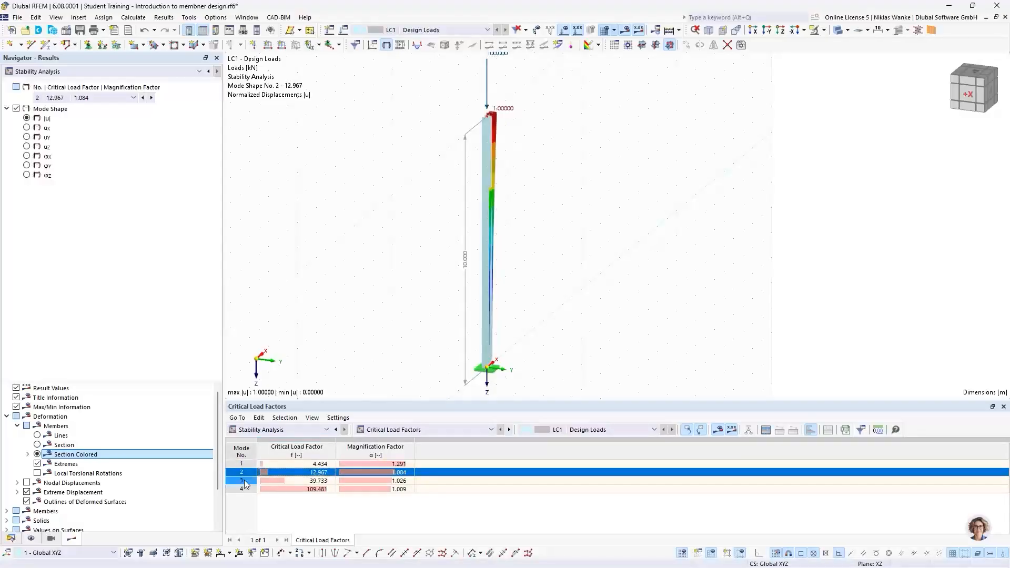
{"action": "left_click", "coordinate": [245, 481]}
{"action": "left_click", "coordinate": [244, 489]}
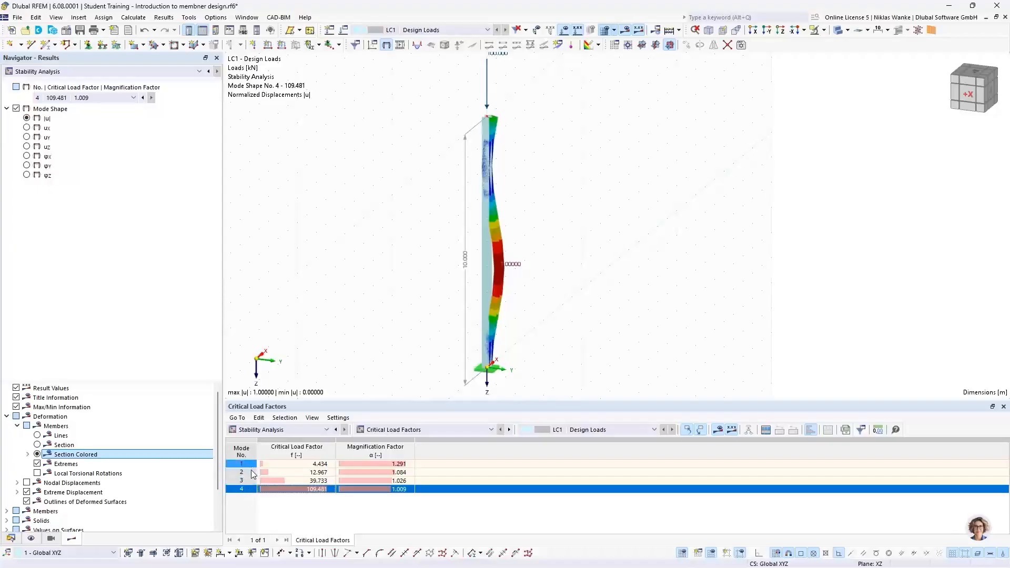
{"action": "left_click", "coordinate": [246, 464]}
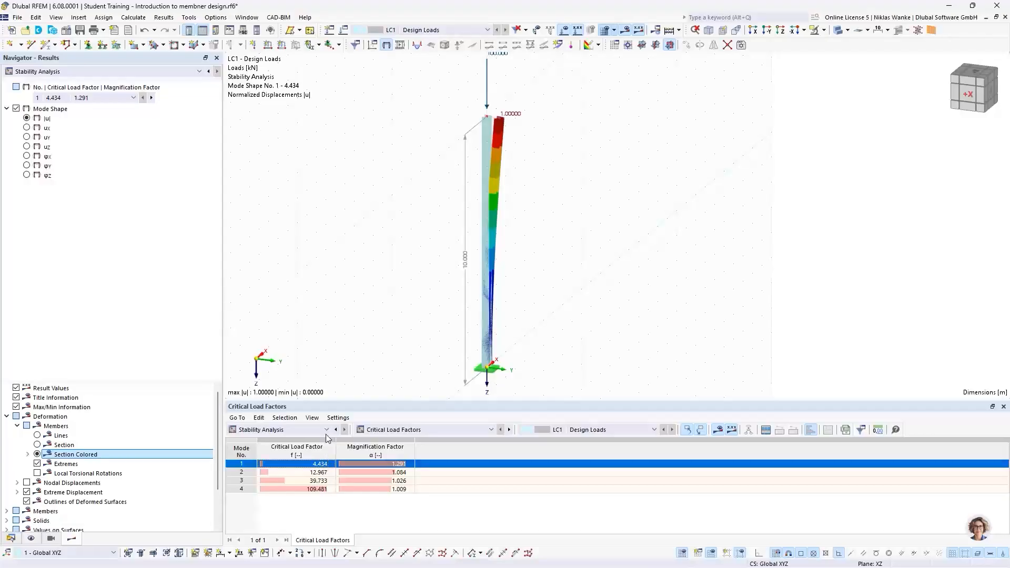
{"action": "scroll", "coordinate": [405, 229], "scroll_direction": "down", "scroll_amount": 1}
{"action": "middle_click_drag", "start_coordinate": [405, 229], "coordinate": [406, 245]}
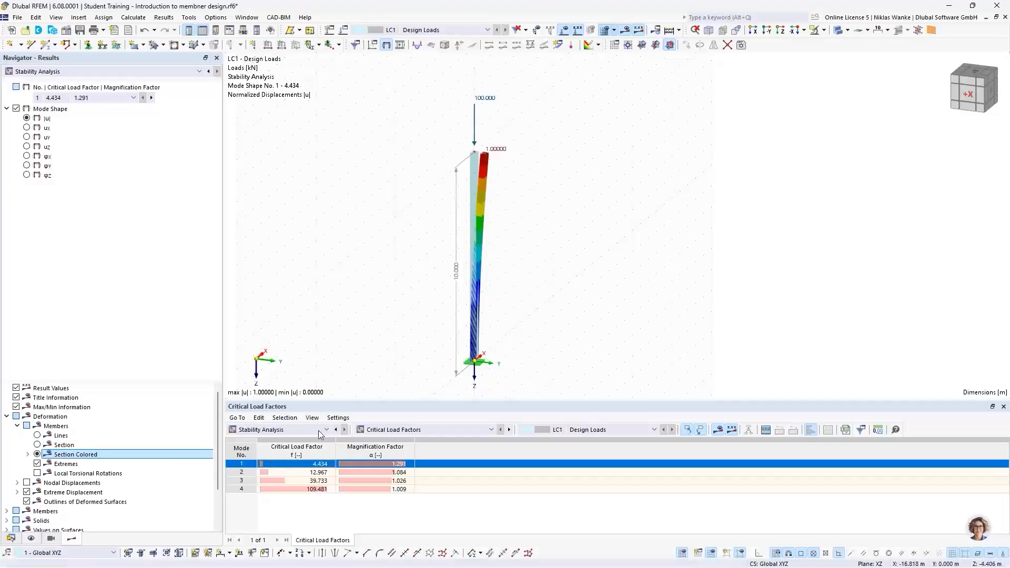
- Examine the critical load factor of mode 1 in relation to the 100 kN load and the buckling at the column top
{"action": "left_click", "coordinate": [313, 465]}
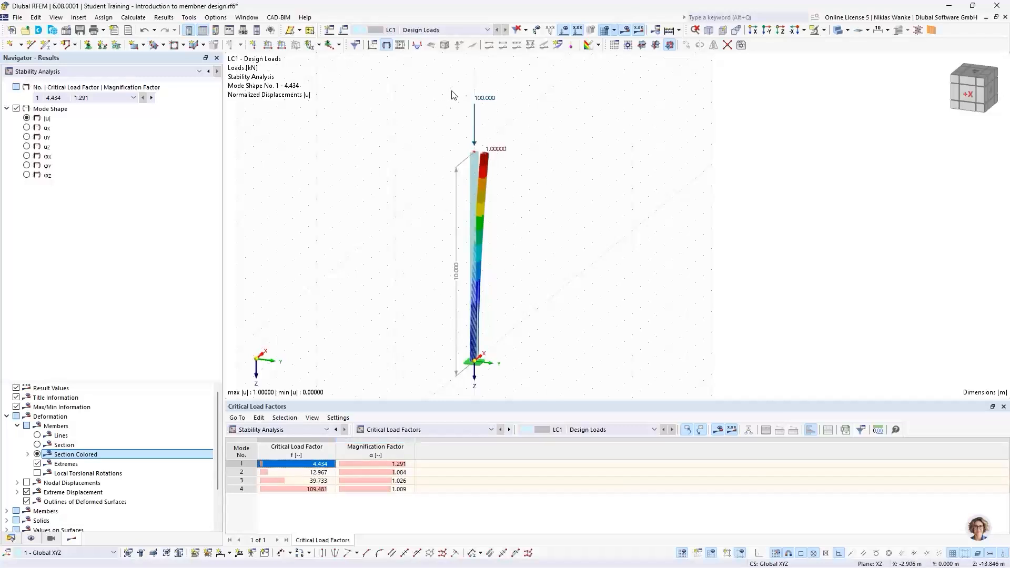
{"action": "scroll", "coordinate": [479, 130], "scroll_direction": "up", "scroll_amount": 3}
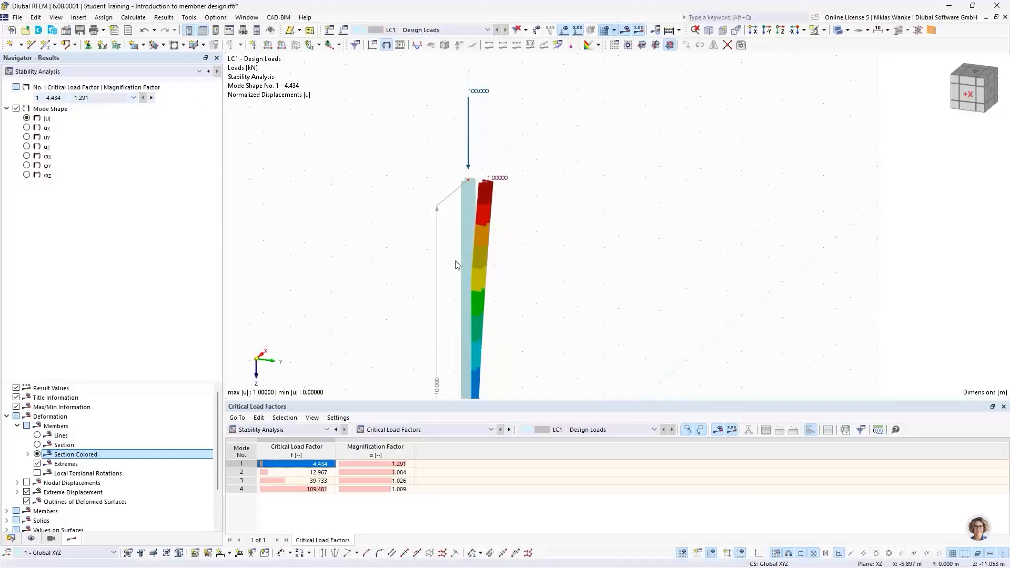
{"action": "scroll", "coordinate": [453, 326], "scroll_direction": "down", "scroll_amount": 2}
{"action": "middle_click_drag", "start_coordinate": [453, 327], "coordinate": [442, 261]}
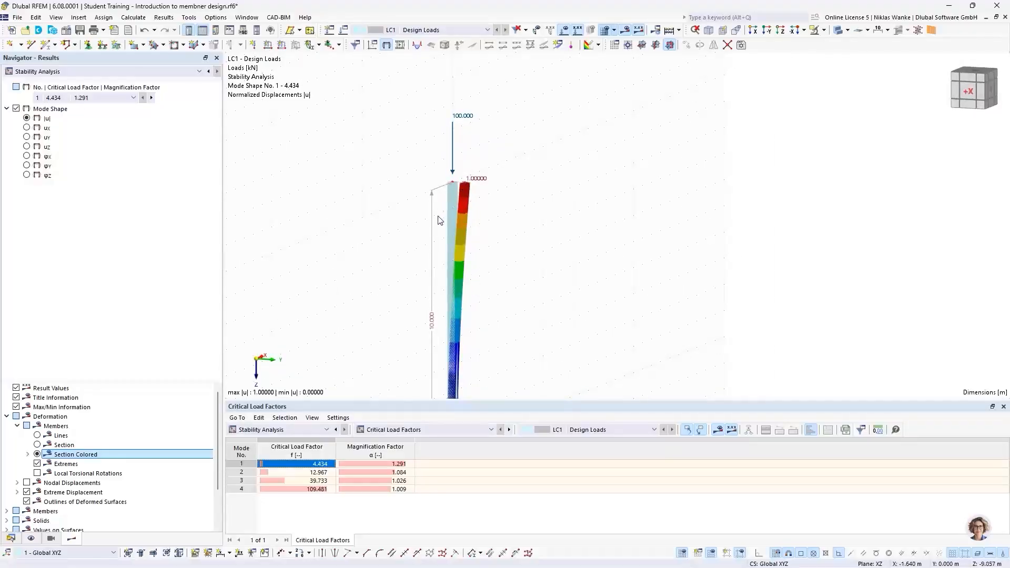
{"action": "scroll", "coordinate": [443, 279], "scroll_direction": "down", "scroll_amount": 3}
{"action": "middle_click_drag", "start_coordinate": [443, 279], "coordinate": [432, 262]}
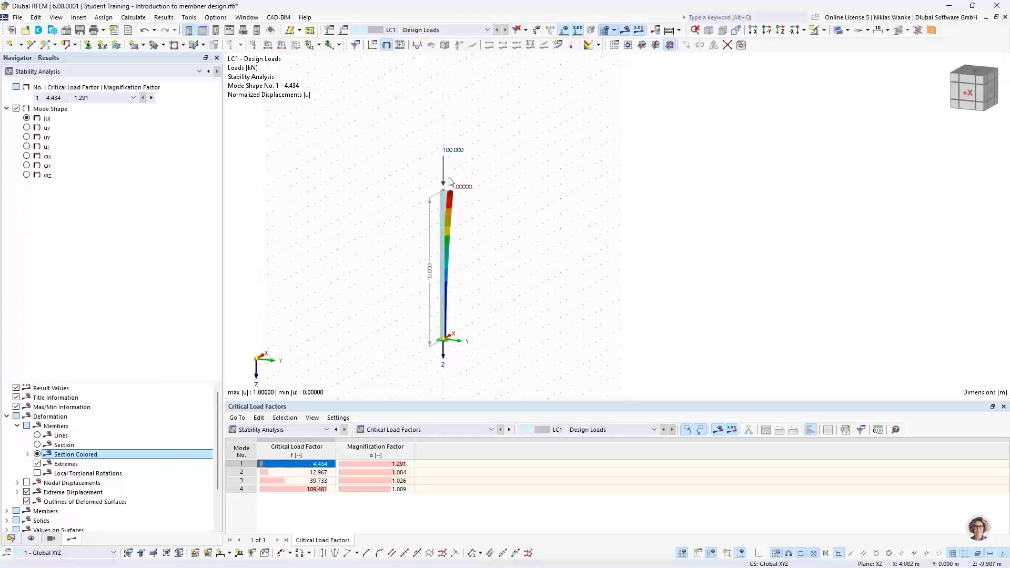
{"action": "scroll", "coordinate": [451, 185], "scroll_direction": "up", "scroll_amount": 4}
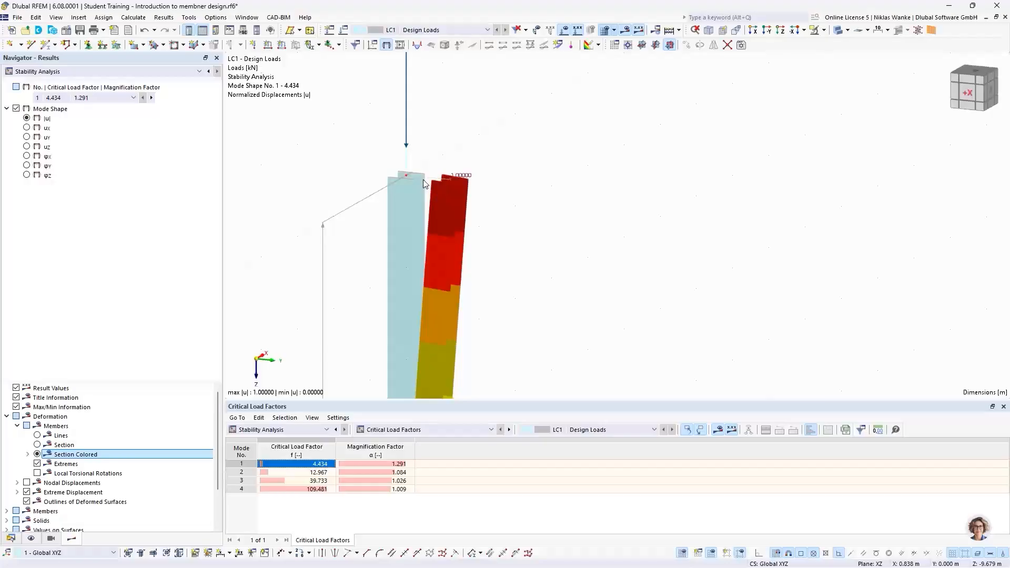
- Review the Magnification Factor values, focusing on mode 1, and bring the whole column into view
{"action": "left_click", "coordinate": [374, 451]}
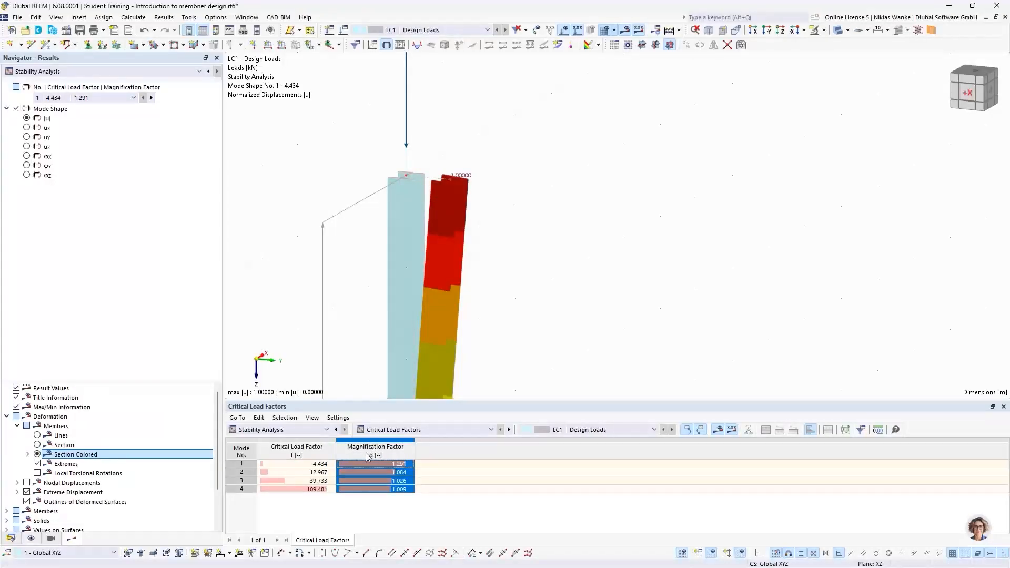
{"action": "left_click", "coordinate": [410, 466]}
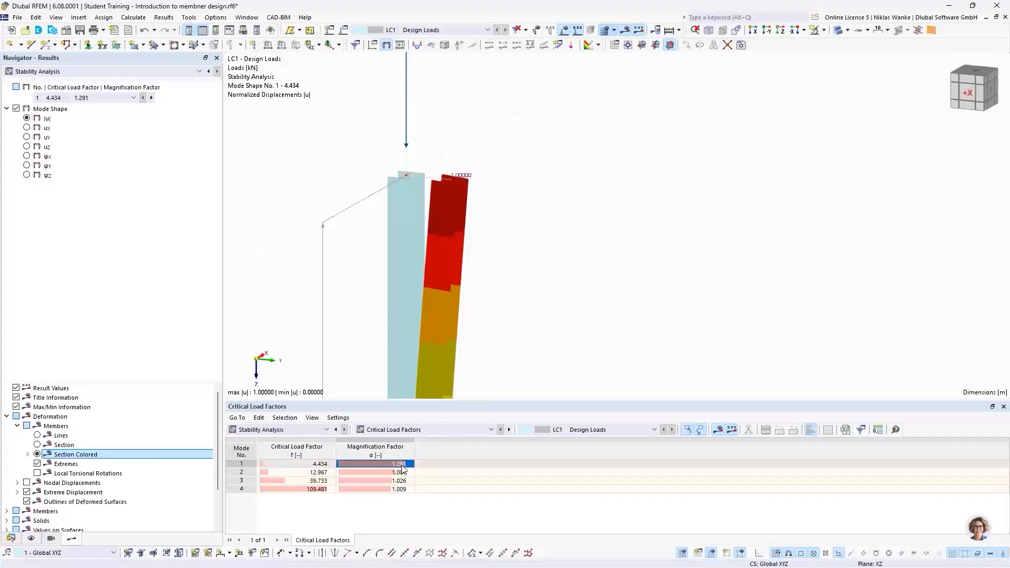
{"action": "scroll", "coordinate": [500, 269], "scroll_direction": "down", "scroll_amount": 4}
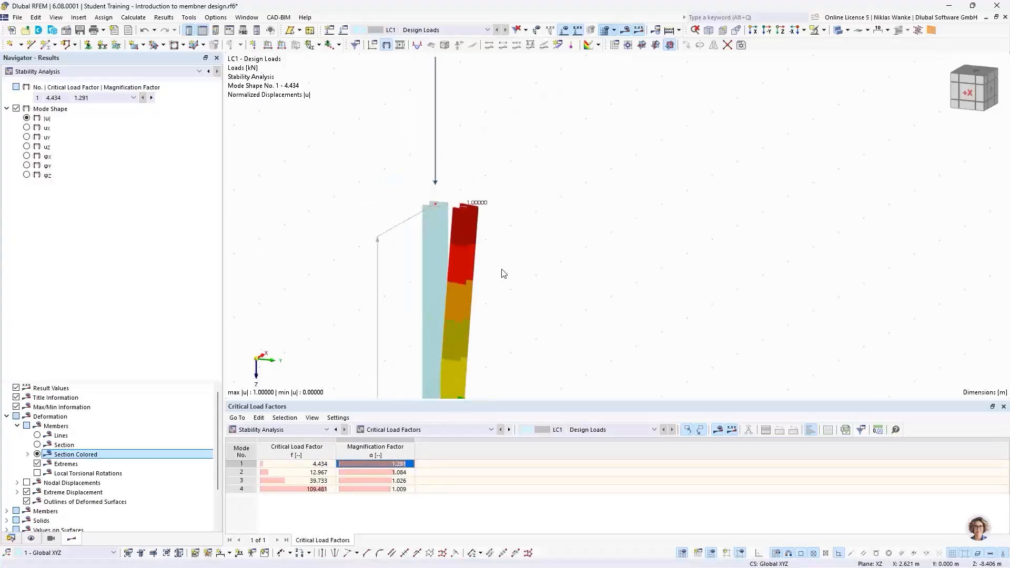
{"action": "middle_click_drag", "start_coordinate": [501, 269], "coordinate": [480, 131]}
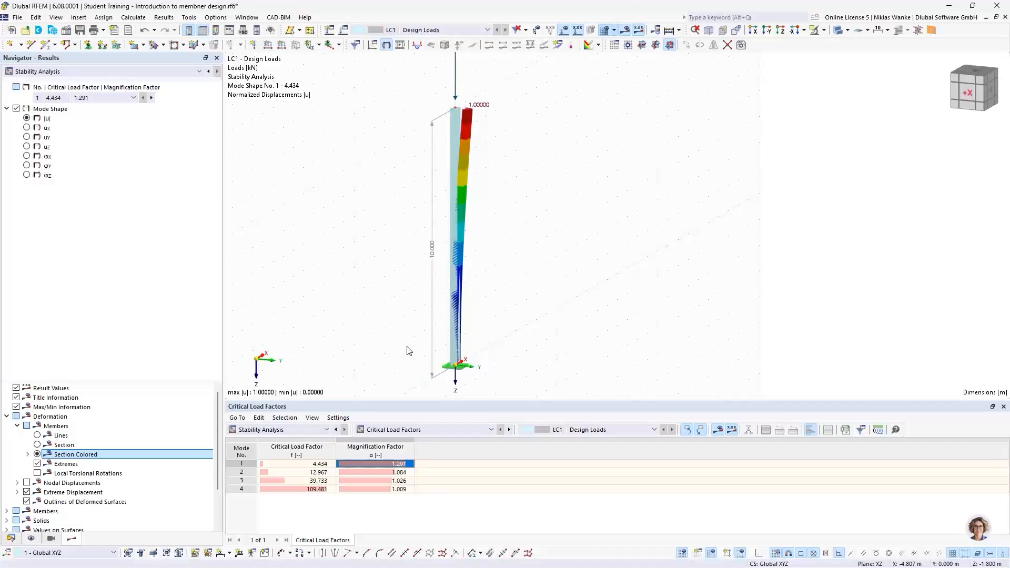
- Show the Results by Member table for Effective Lengths and Critical Loads by Member
{"action": "left_click", "coordinate": [415, 430]}
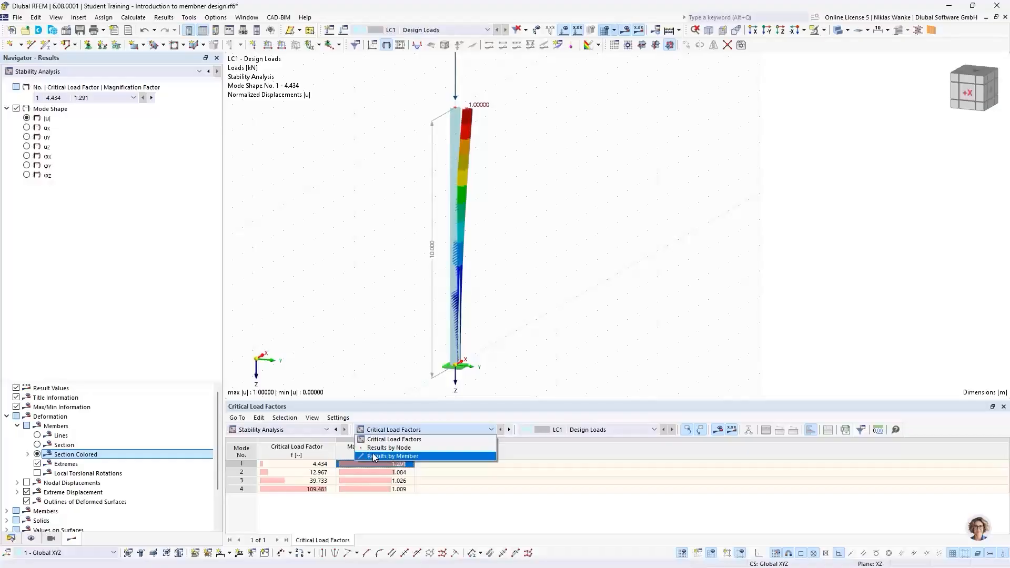
{"action": "left_click", "coordinate": [389, 456]}
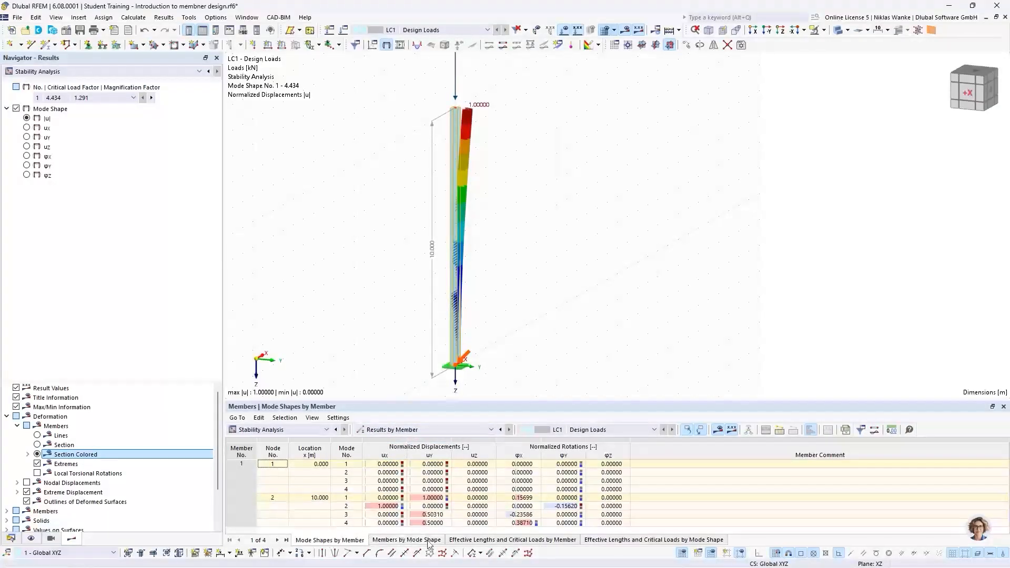
{"action": "left_click", "coordinate": [484, 542]}
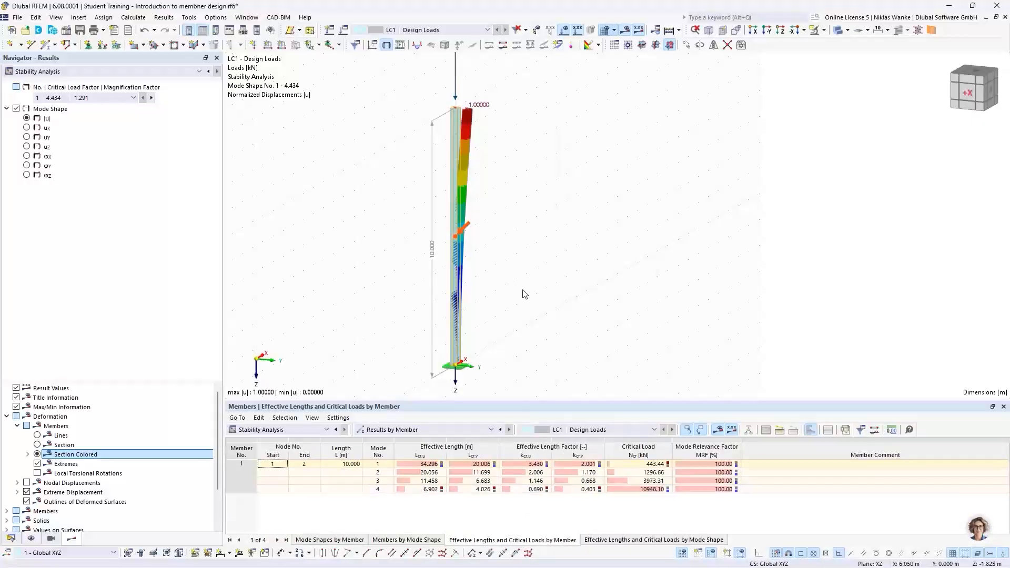
- Go through modes 1 to 4 in the effective lengths table, viewing each mode's shape on the column
{"action": "left_click", "coordinate": [369, 465]}
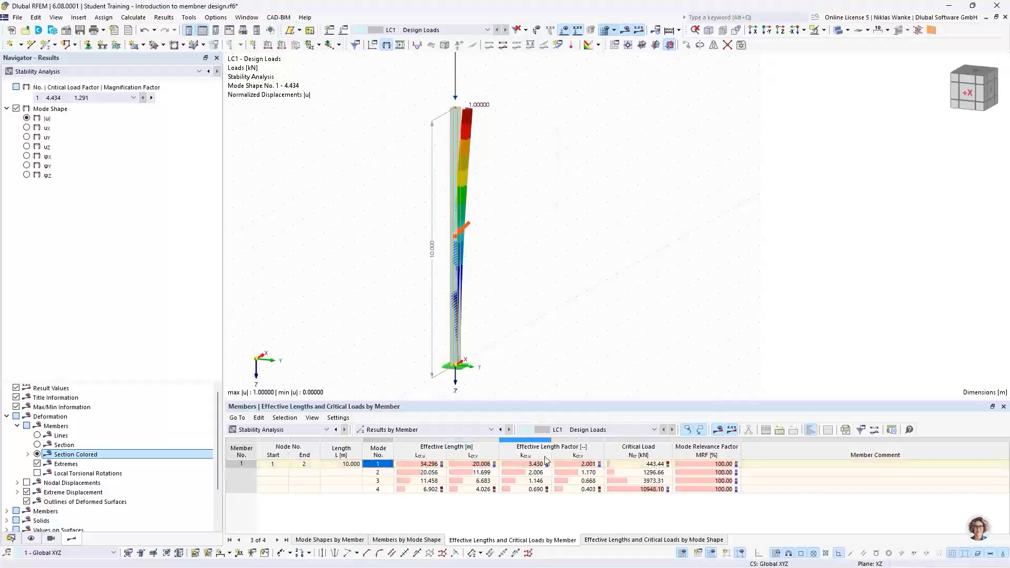
{"action": "left_click", "coordinate": [384, 474]}
{"action": "left_click", "coordinate": [383, 483]}
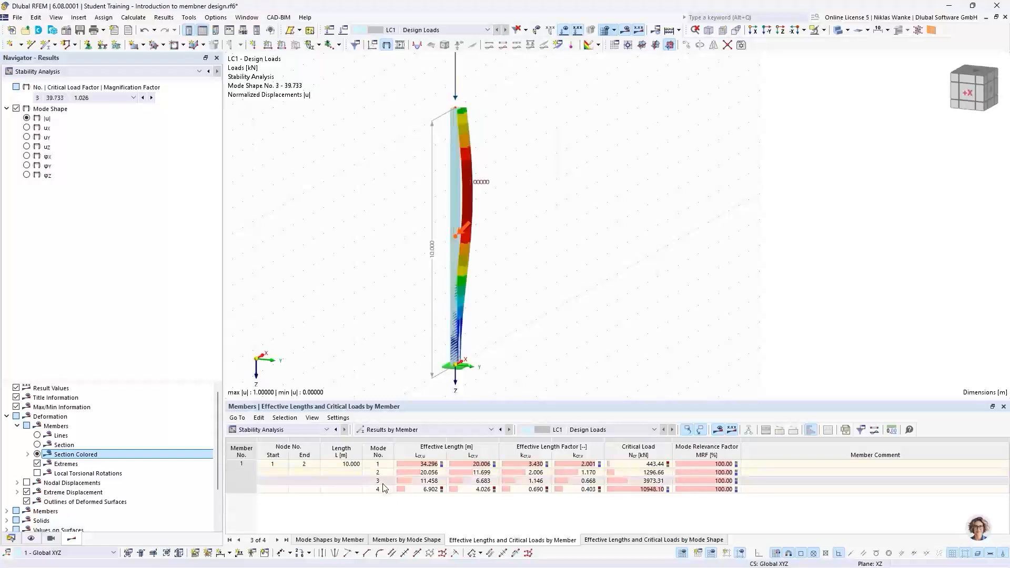
{"action": "left_click", "coordinate": [384, 490]}
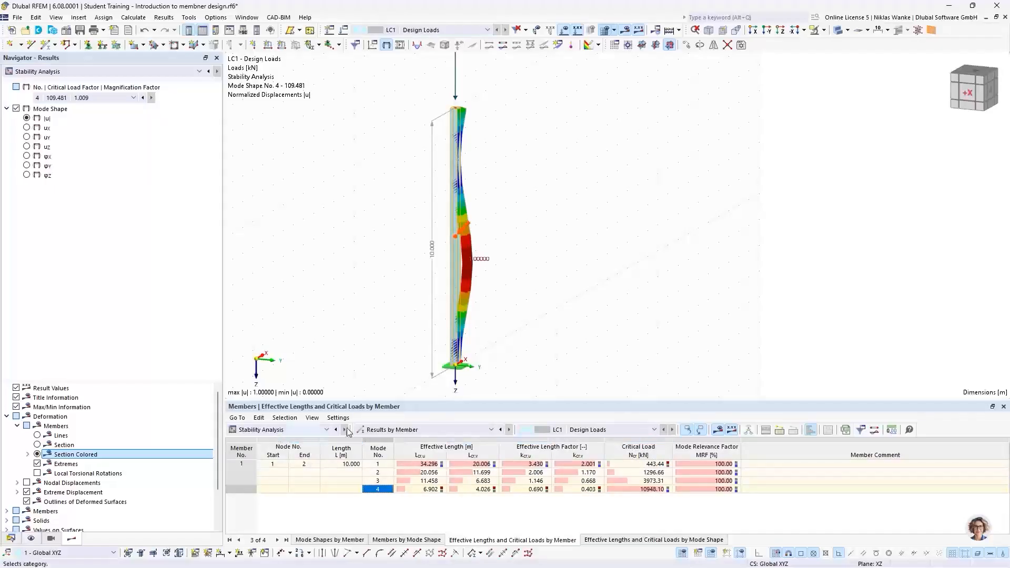
{"action": "middle_click_drag", "start_coordinate": [466, 96], "coordinate": [460, 168]}
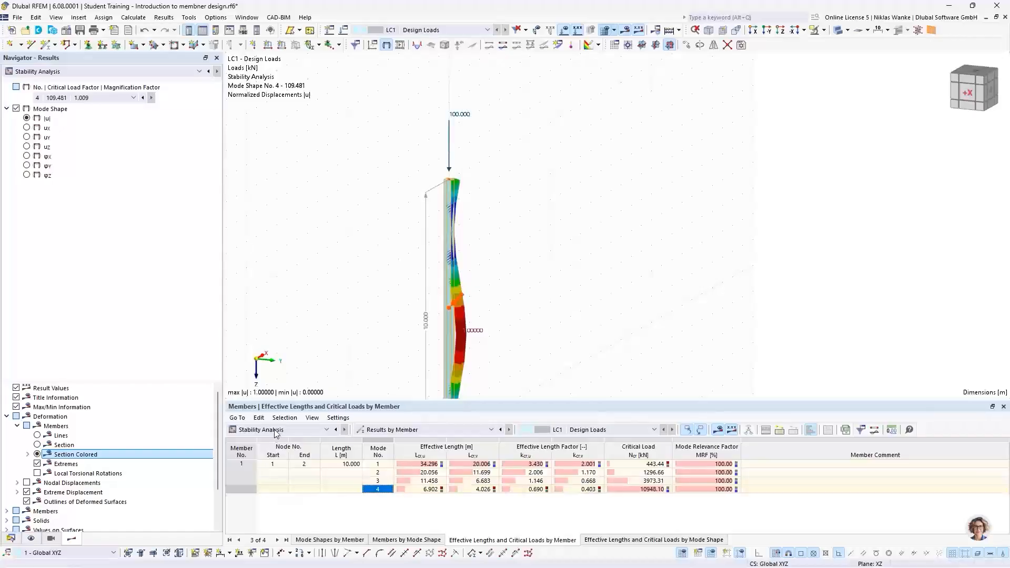
- Compare the Critical Load Factors table with the critical loads listed in Results by Member
{"action": "left_click", "coordinate": [400, 430]}
{"action": "left_click", "coordinate": [387, 440]}
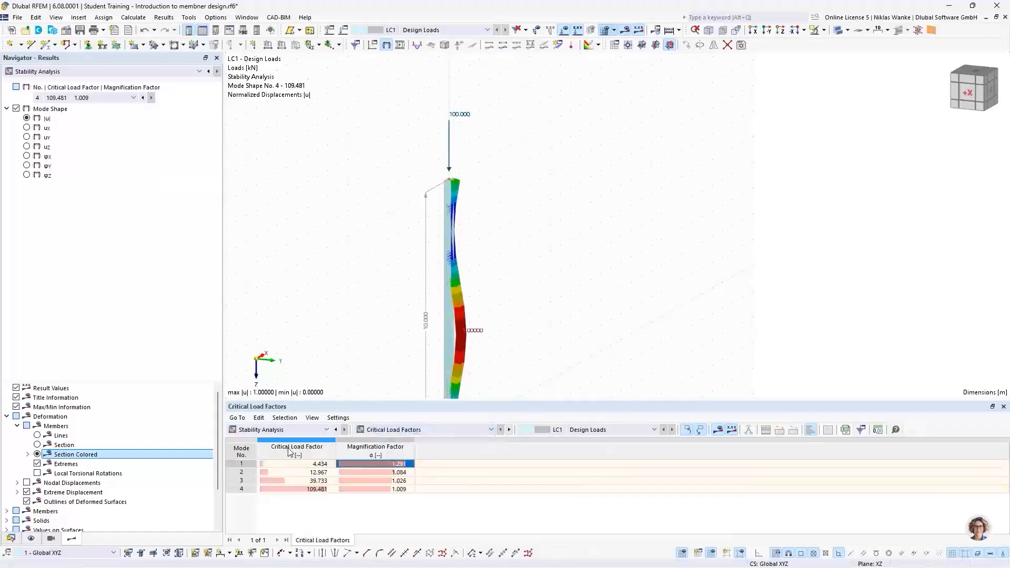
{"action": "left_click", "coordinate": [427, 430]}
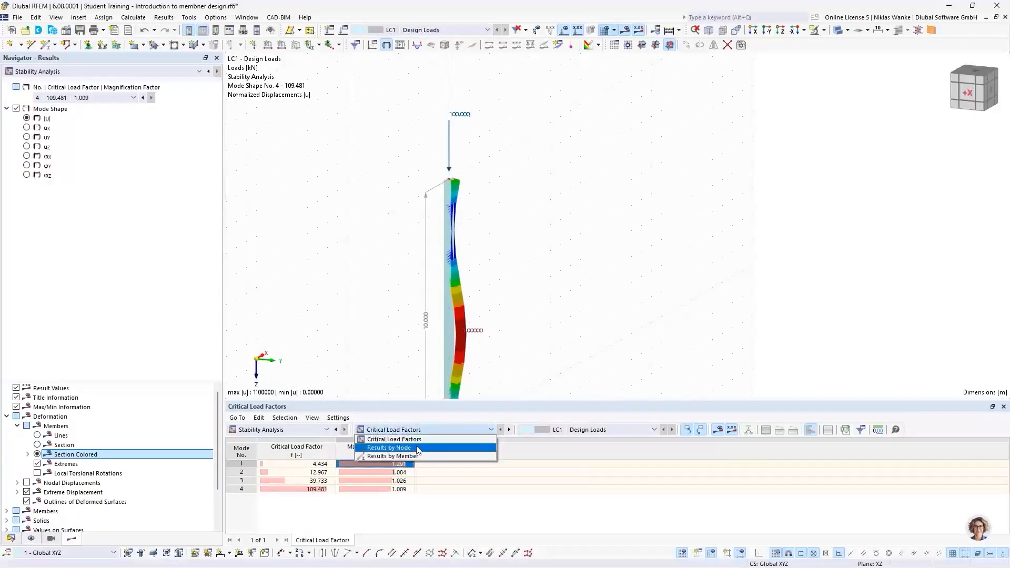
{"action": "left_click", "coordinate": [415, 456]}
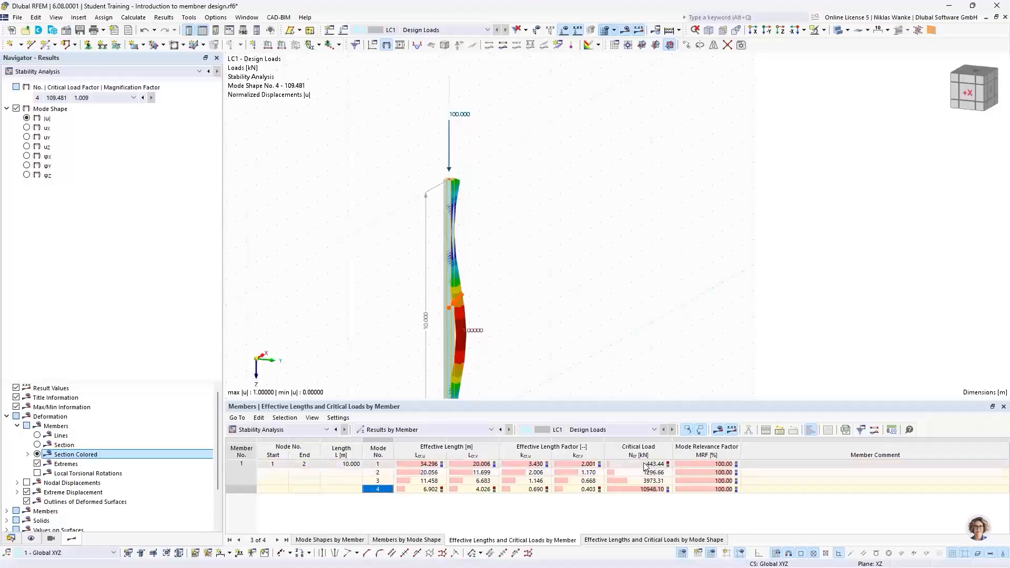
- Display mode 1 from the member results and compare its effective length factor kcr,v with the buckling direction at the column top
{"action": "left_click", "coordinate": [387, 464]}
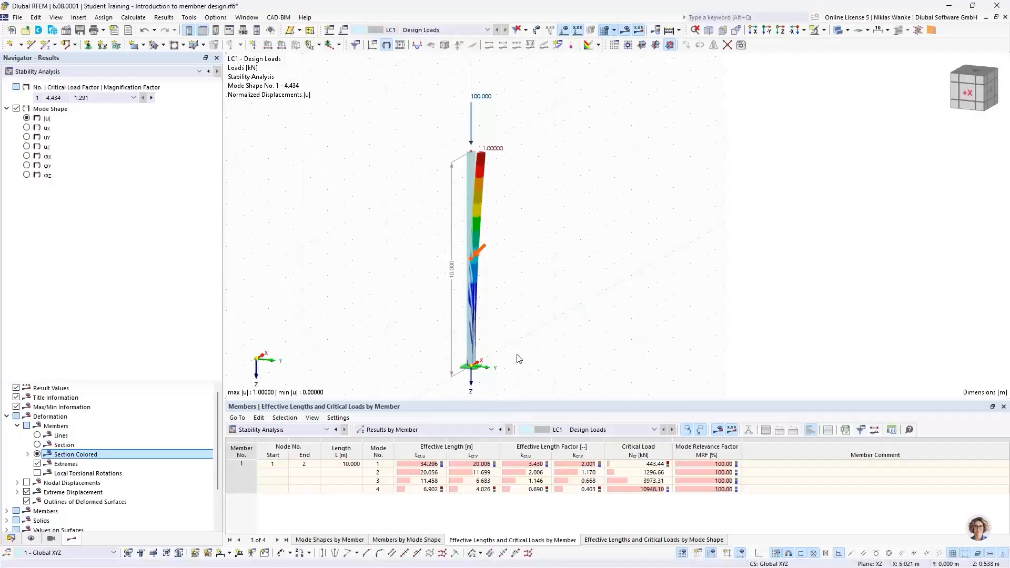
{"action": "scroll", "coordinate": [516, 371], "scroll_direction": "down", "scroll_amount": 1}
{"action": "mouse_move", "coordinate": [516, 371]}
{"action": "middle_mouse_down"}
{"action": "mouse_move", "coordinate": [532, 359]}
{"action": "mouse_move", "coordinate": [518, 357]}
{"action": "middle_mouse_up"}
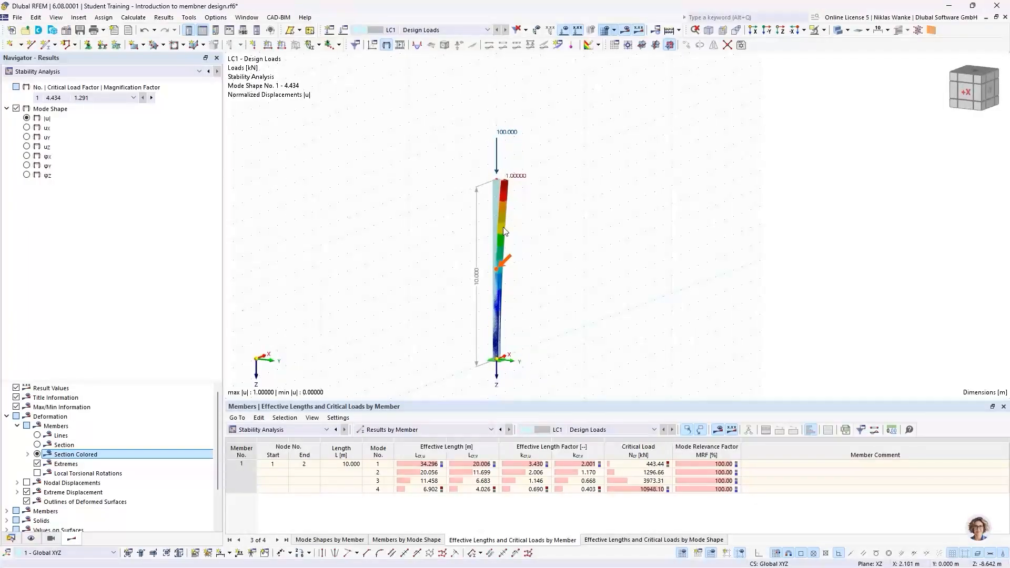
{"action": "scroll", "coordinate": [494, 180], "scroll_direction": "up", "scroll_amount": 4}
{"action": "mouse_move", "coordinate": [493, 180]}
{"action": "middle_mouse_down", "text": "ctrl"}
{"action": "mouse_move", "coordinate": [510, 223]}
{"action": "mouse_move", "coordinate": [488, 223]}
{"action": "mouse_move", "coordinate": [482, 188]}
{"action": "middle_mouse_up", "text": "ctrl"}
{"action": "scroll", "coordinate": [481, 188], "scroll_direction": "up", "scroll_amount": 2}
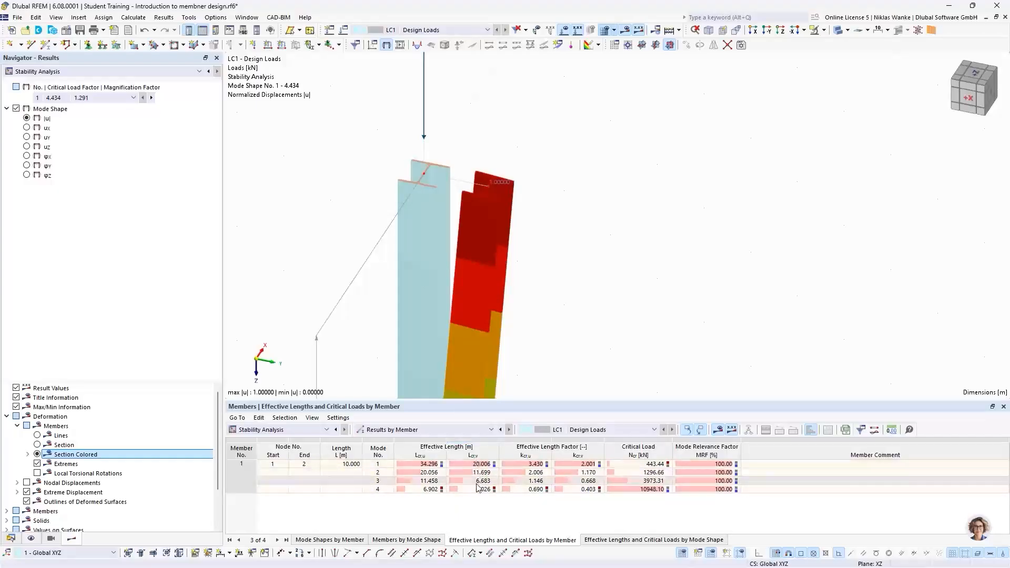
{"action": "left_click", "coordinate": [573, 463]}
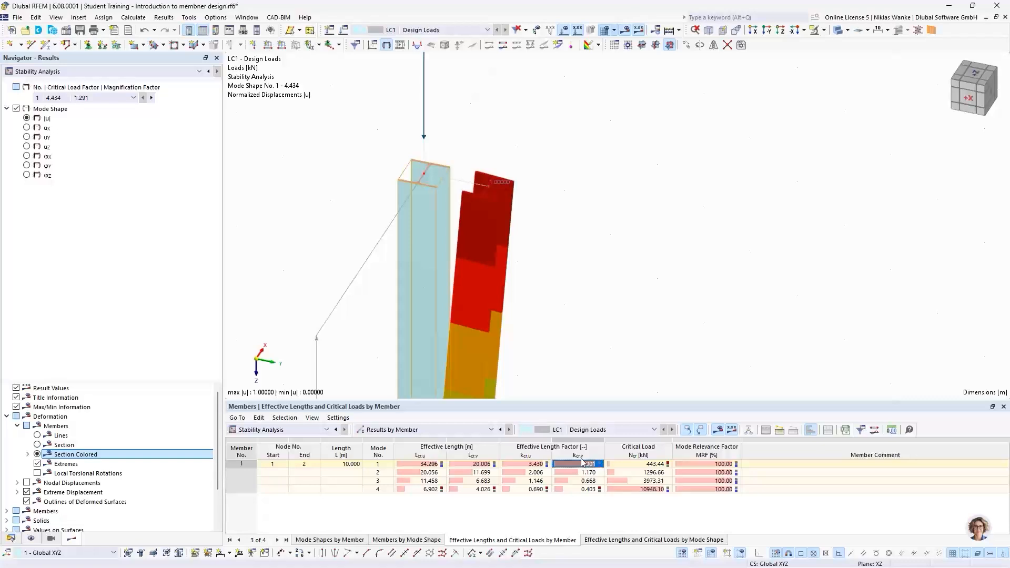
{"action": "scroll", "coordinate": [567, 256], "scroll_direction": "down", "scroll_amount": 5}
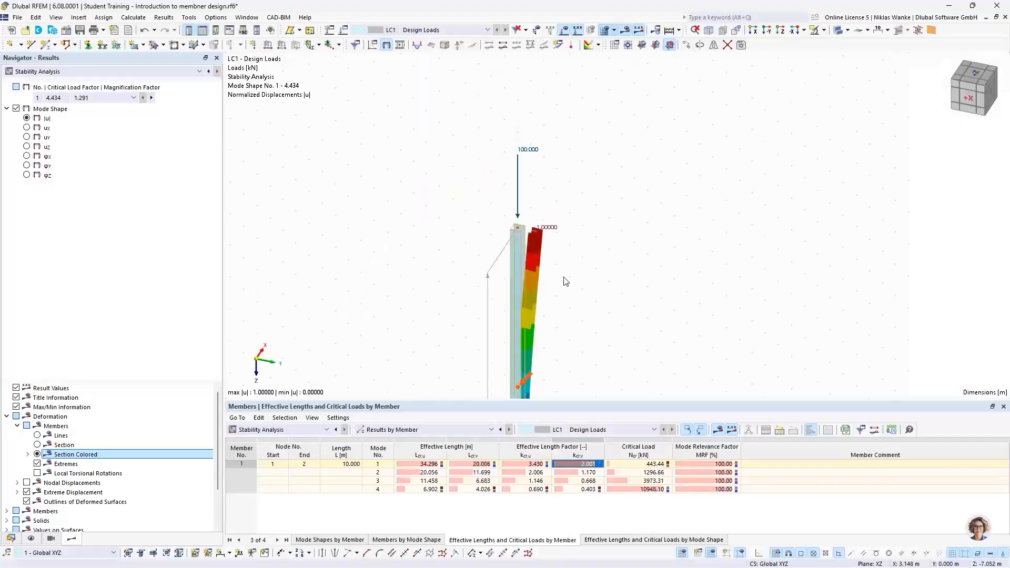
- Display mode shape 2 on the column and view its buckling along the X-axis
{"action": "middle_click_drag", "start_coordinate": [564, 275], "coordinate": [545, 176]}
{"action": "scroll", "coordinate": [526, 340], "scroll_direction": "down", "scroll_amount": 2}
{"action": "middle_click_drag", "start_coordinate": [526, 340], "coordinate": [518, 254]}
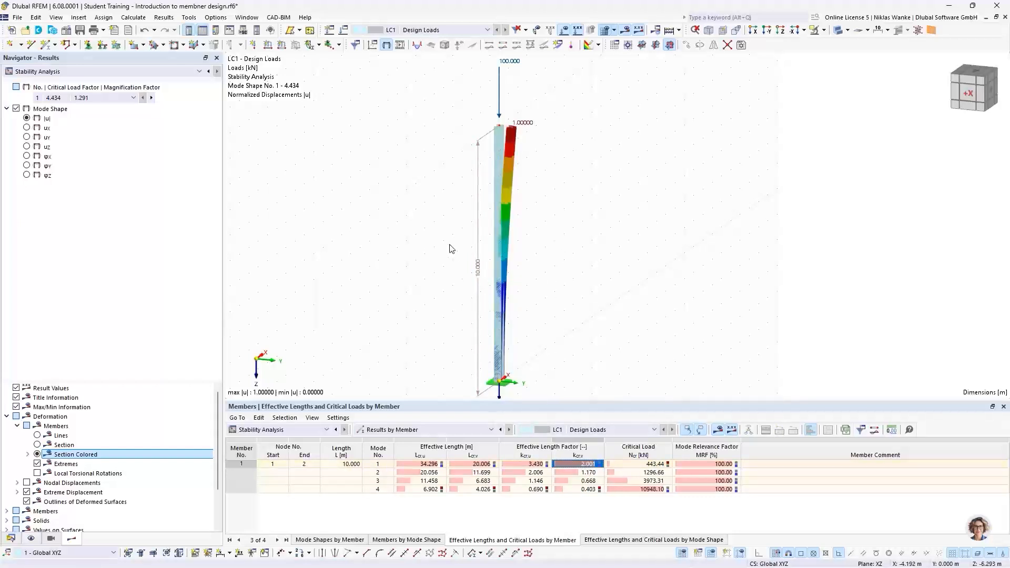
{"action": "left_click", "coordinate": [152, 97]}
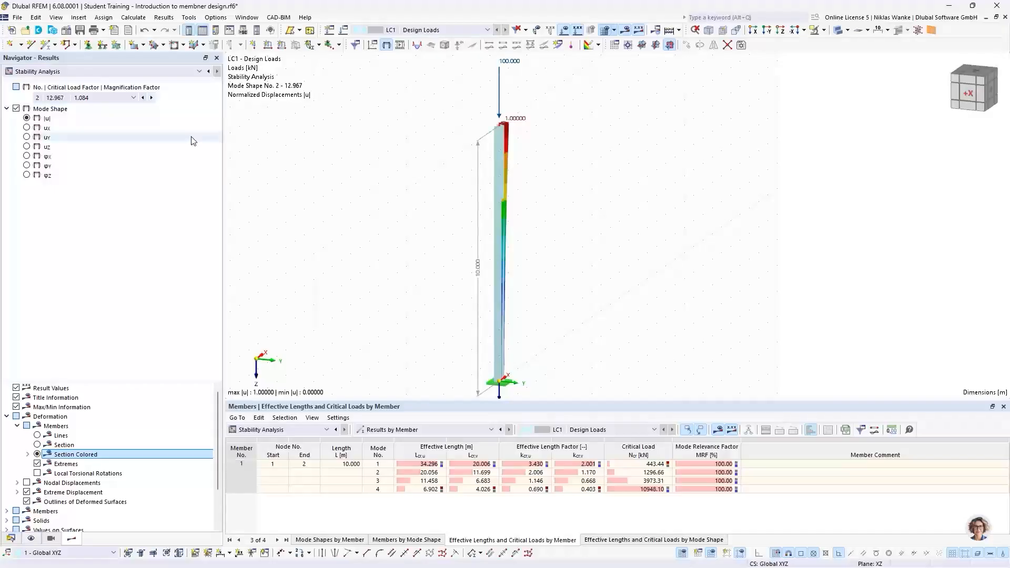
{"action": "scroll", "coordinate": [460, 258], "scroll_direction": "down", "scroll_amount": 1}
{"action": "middle_click_drag", "start_coordinate": [456, 266], "coordinate": [289, 254], "text": "ctrl"}
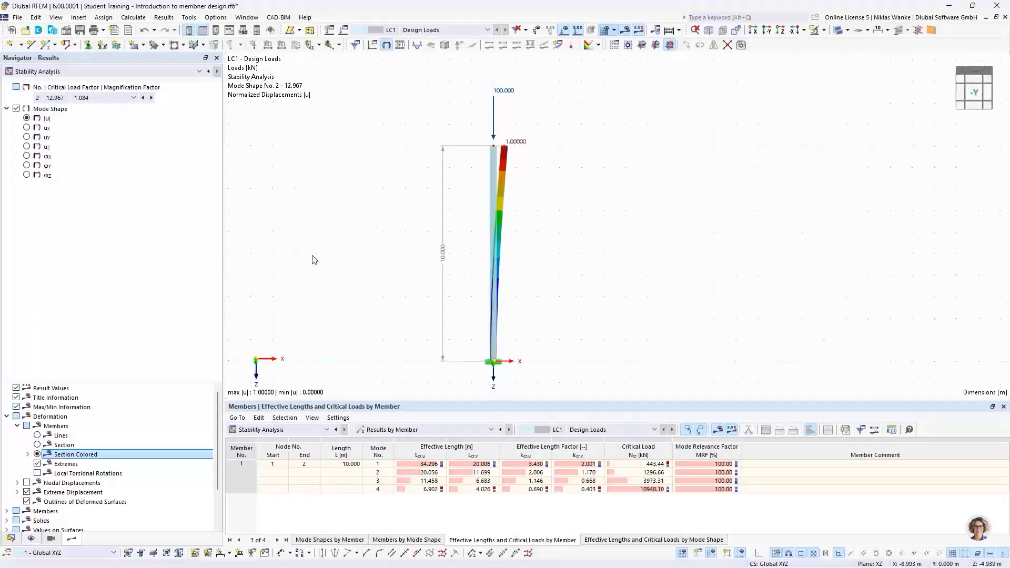
{"action": "scroll", "coordinate": [443, 244], "scroll_direction": "up", "scroll_amount": 1}
{"action": "middle_click_drag", "start_coordinate": [444, 242], "coordinate": [440, 235]}
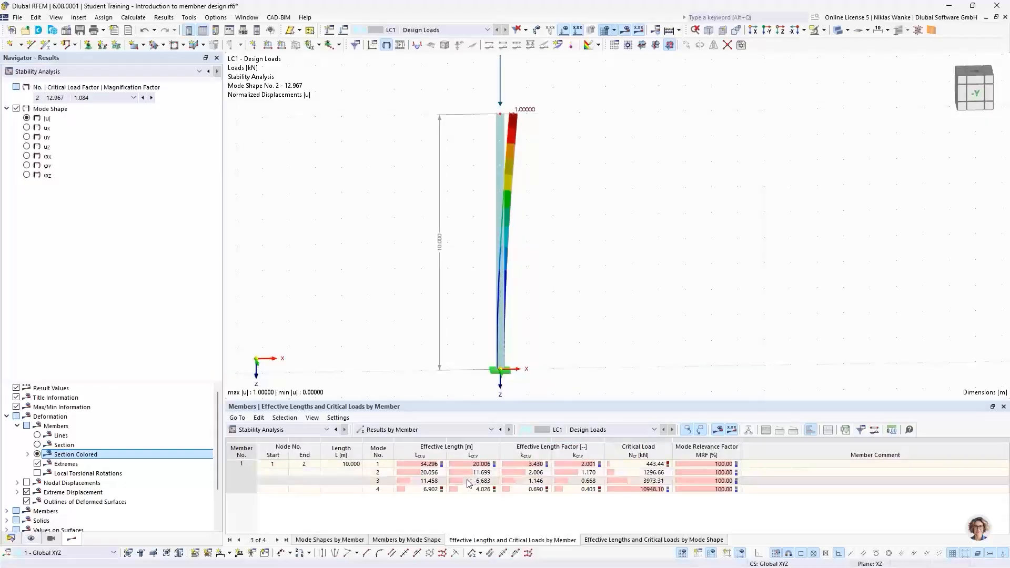
- Compare mode 2's effective length factor kcr,u with the buckling direction of the I-section at the column top
{"action": "left_click", "coordinate": [533, 473]}
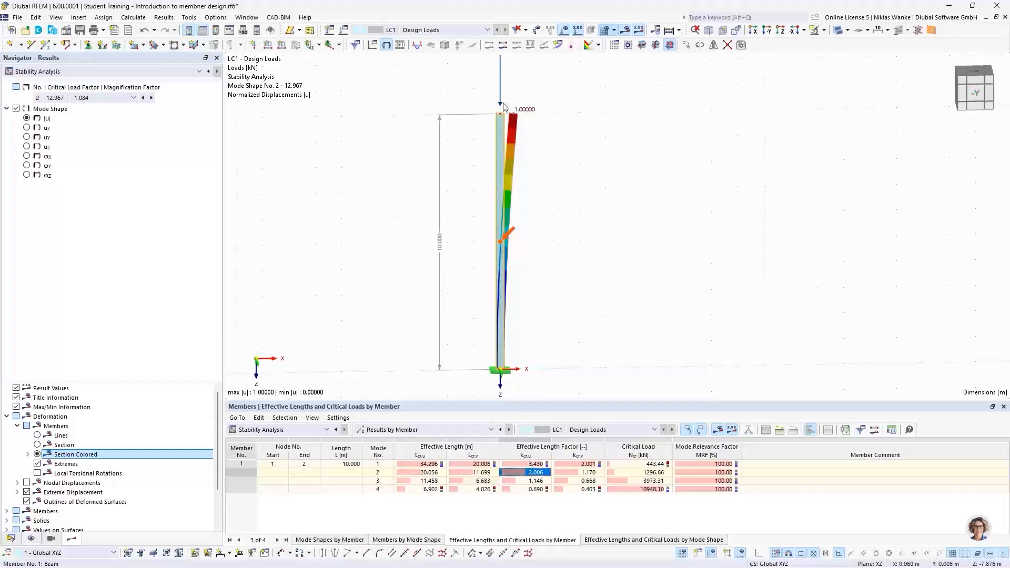
{"action": "scroll", "coordinate": [508, 126], "scroll_direction": "up", "scroll_amount": 5}
{"action": "middle_click_drag", "start_coordinate": [510, 147], "coordinate": [510, 180], "text": "ctrl"}
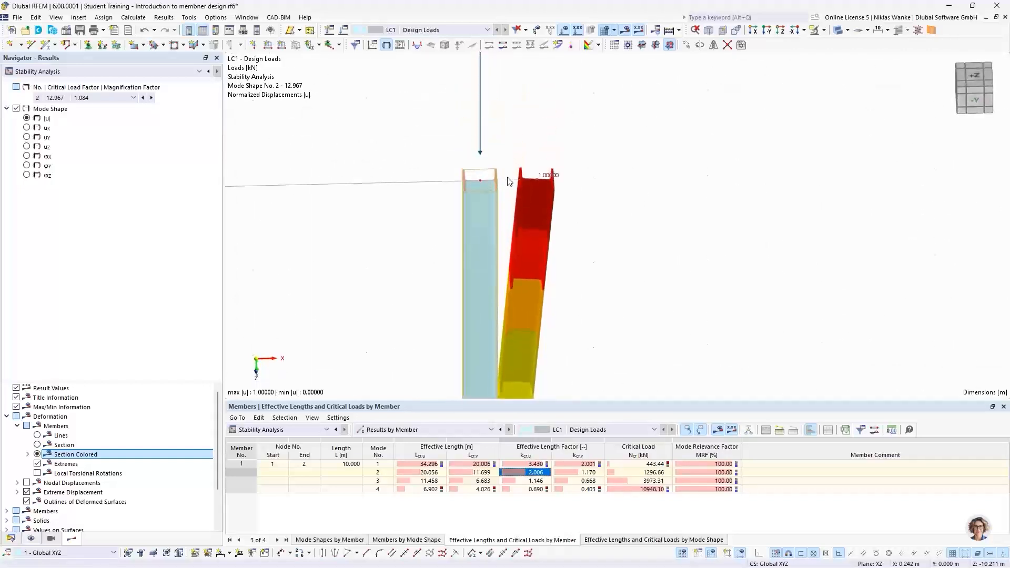
{"action": "scroll", "coordinate": [509, 182], "scroll_direction": "up", "scroll_amount": 3}
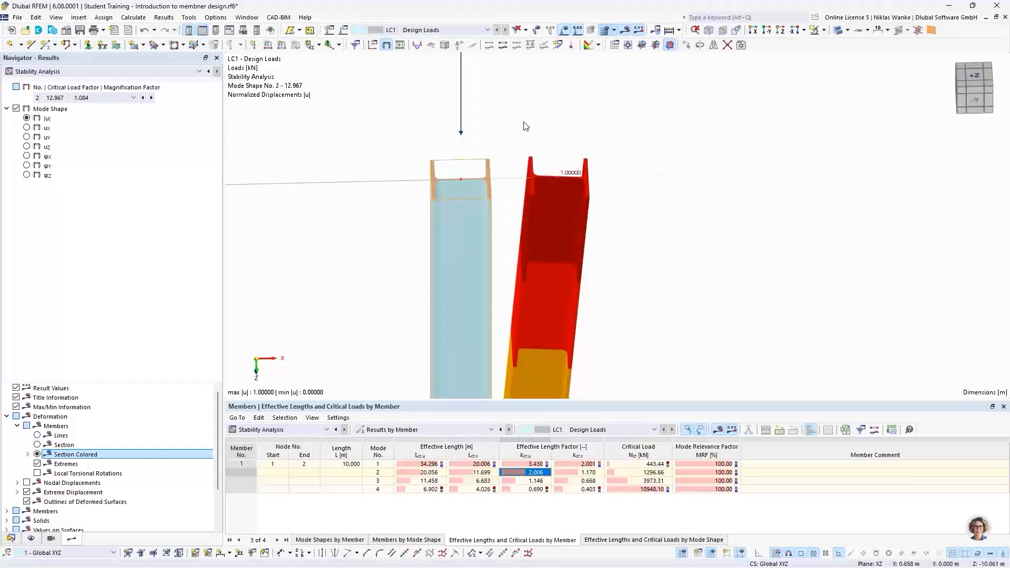
{"action": "scroll", "coordinate": [458, 232], "scroll_direction": "down", "scroll_amount": 3}
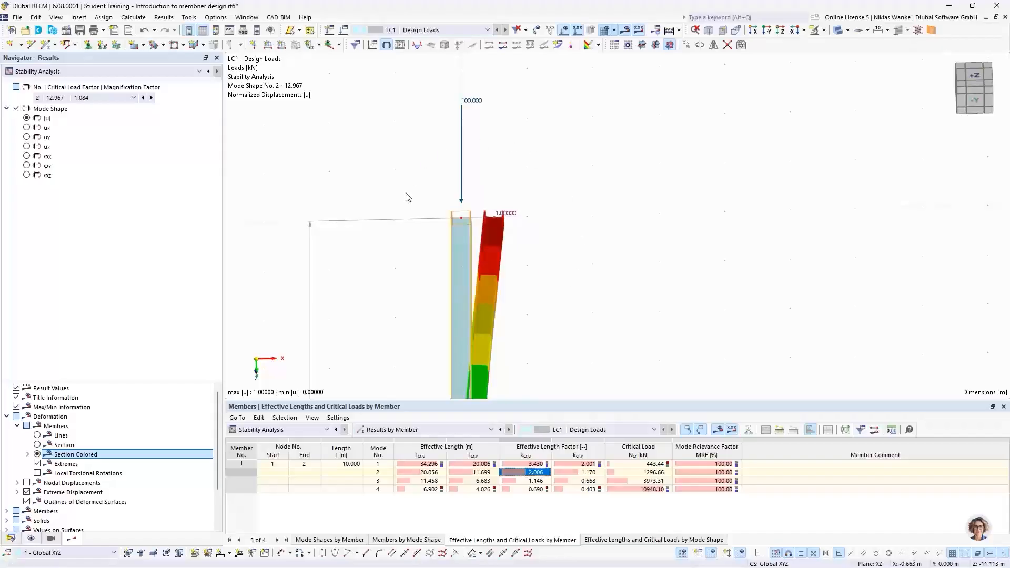
{"action": "scroll", "coordinate": [477, 224], "scroll_direction": "up", "scroll_amount": 5}
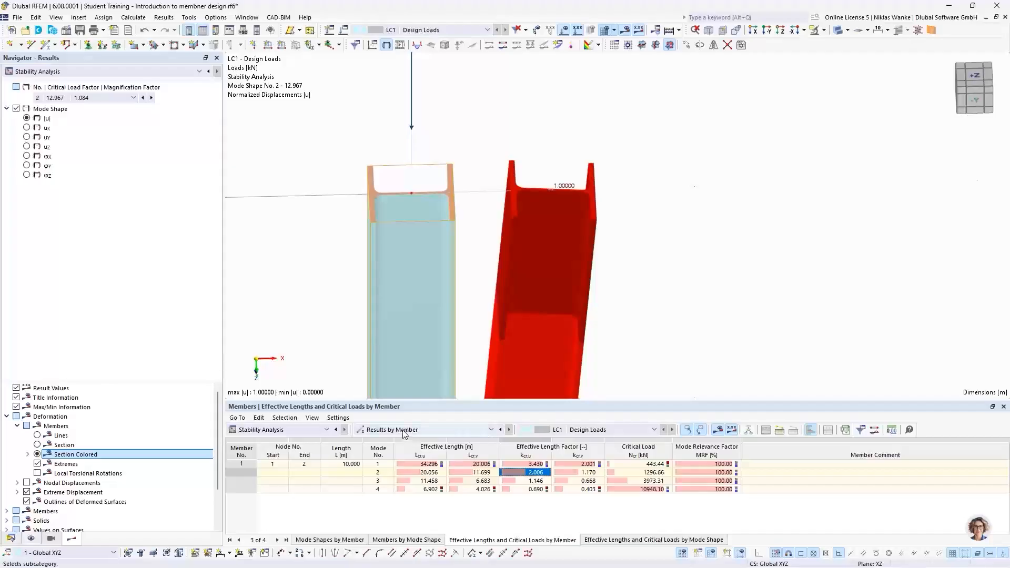
{"action": "scroll", "coordinate": [465, 207], "scroll_direction": "down", "scroll_amount": 5}
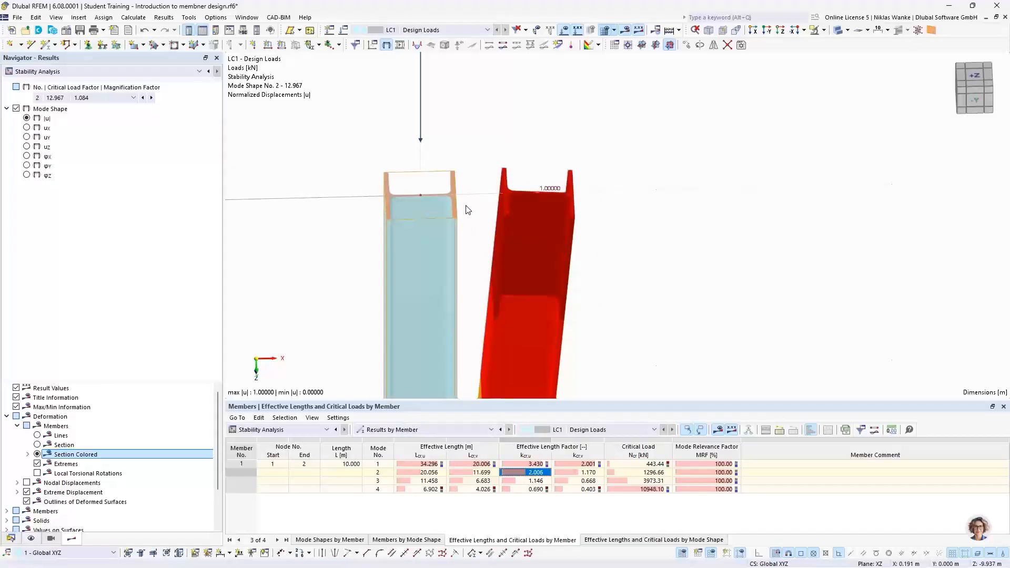
- Show the Critical Load Factors table and examine the mode 2 factor against the applied 100 kN load and column deformation
{"action": "left_click", "coordinate": [403, 430]}
{"action": "left_click", "coordinate": [394, 439]}
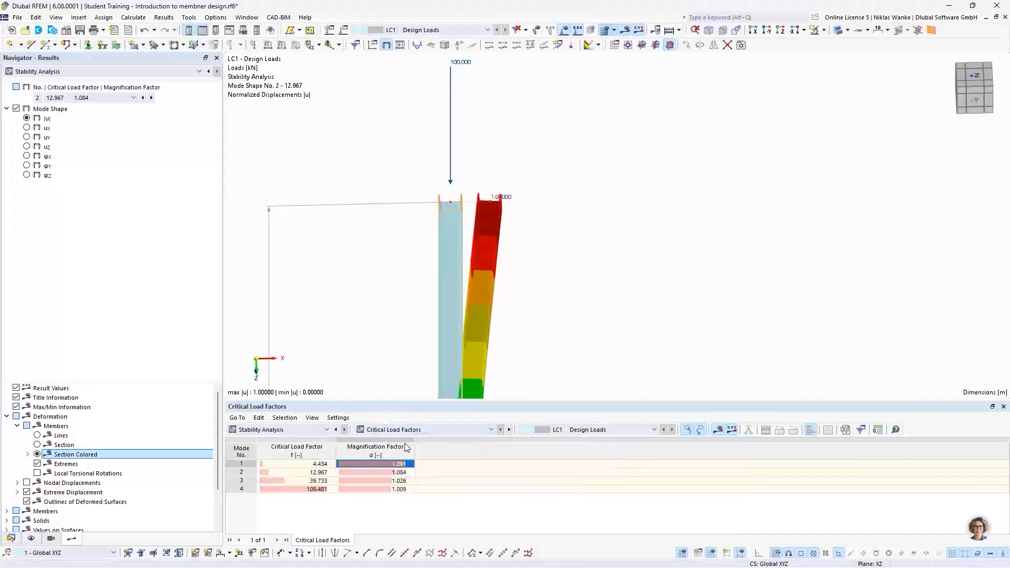
{"action": "left_click", "coordinate": [304, 473]}
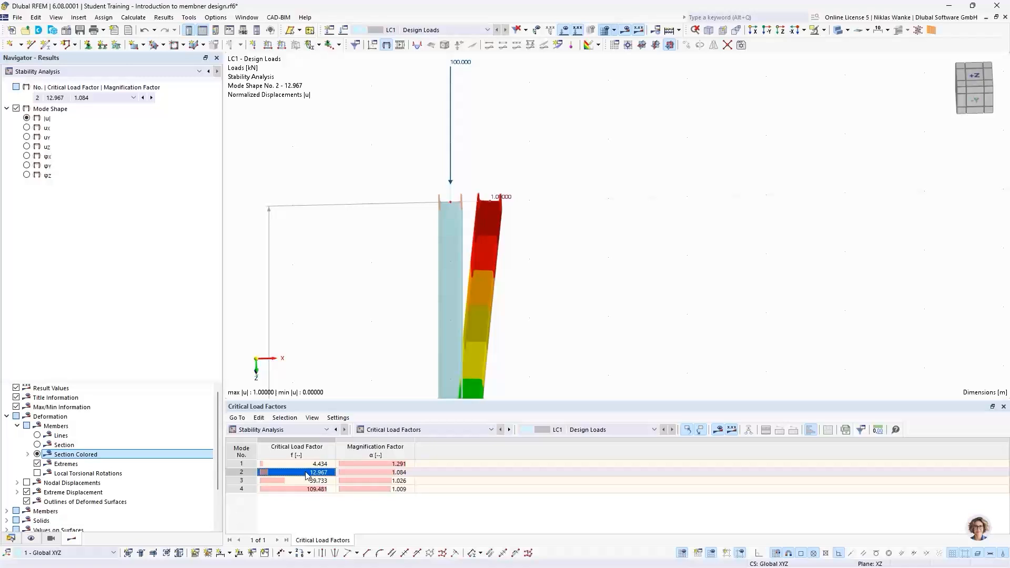
{"action": "scroll", "coordinate": [375, 302], "scroll_direction": "down", "scroll_amount": 3}
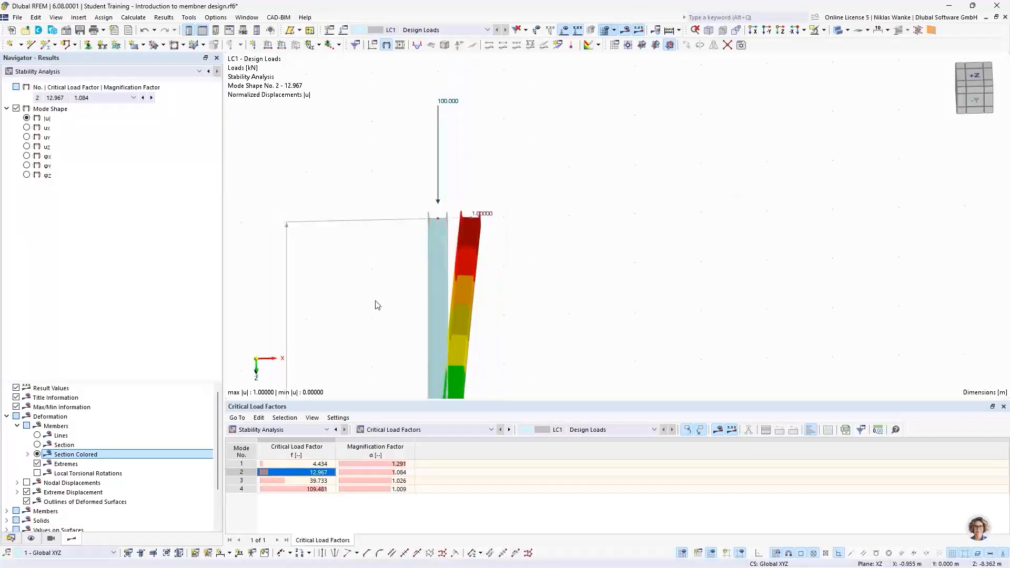
{"action": "middle_click_drag", "start_coordinate": [375, 302], "coordinate": [415, 208]}
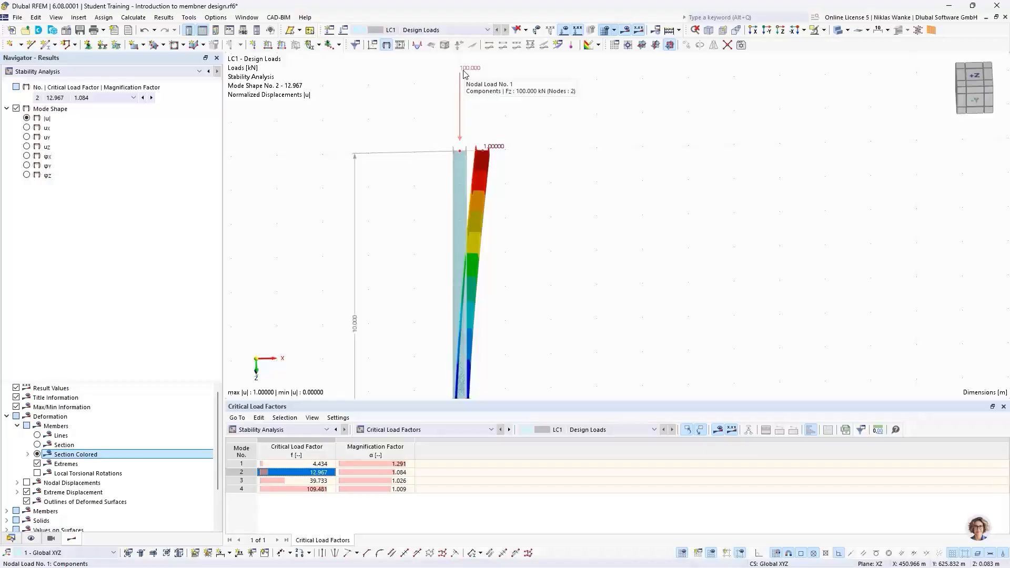
{"action": "scroll", "coordinate": [532, 140], "scroll_direction": "down", "scroll_amount": 2}
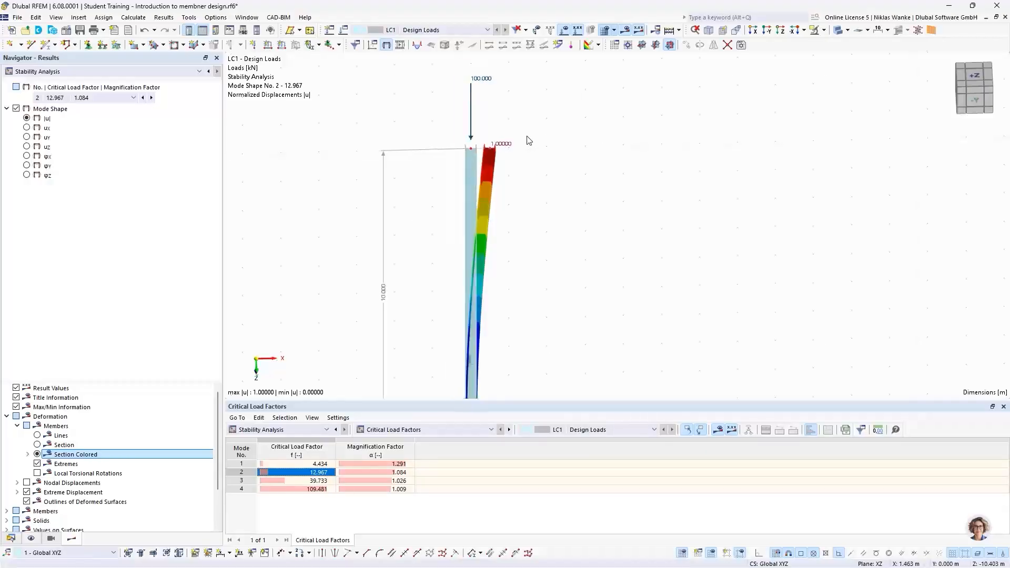
{"action": "middle_click_drag", "start_coordinate": [565, 230], "coordinate": [560, 194]}
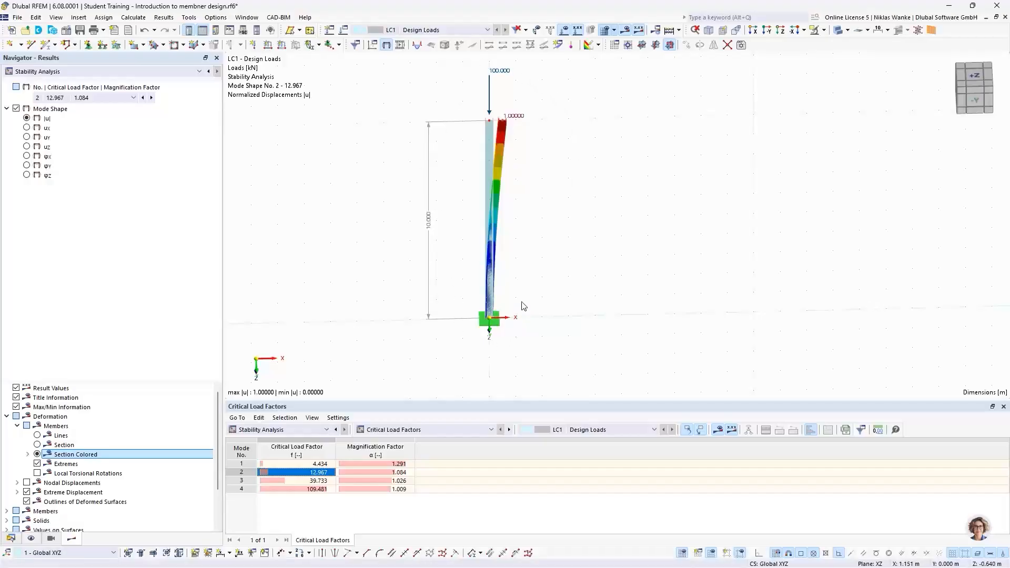
{"action": "middle_click_drag", "start_coordinate": [523, 305], "coordinate": [532, 279], "text": "ctrl"}
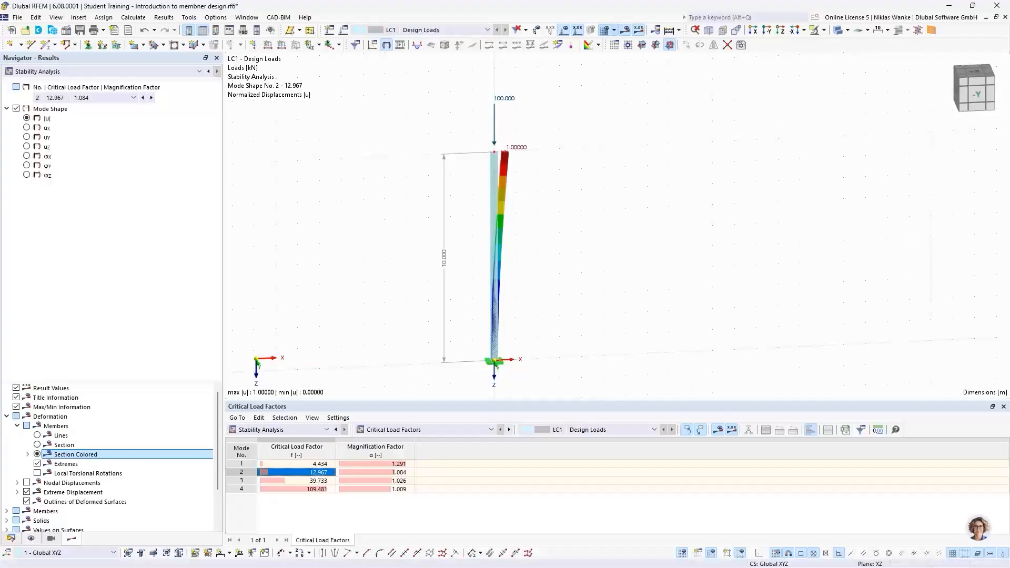
- Switch to the PowerPoint presentation and advance to the Fixed frame | Mode shapes slide
{"action": "key", "text": "alt+Tab"}
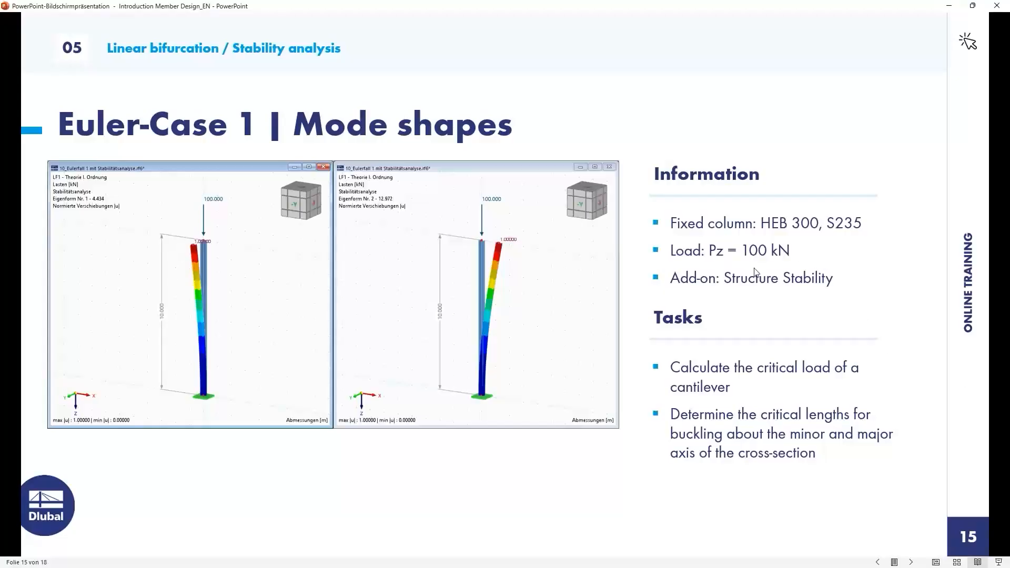
{"action": "left_click", "coordinate": [644, 327]}
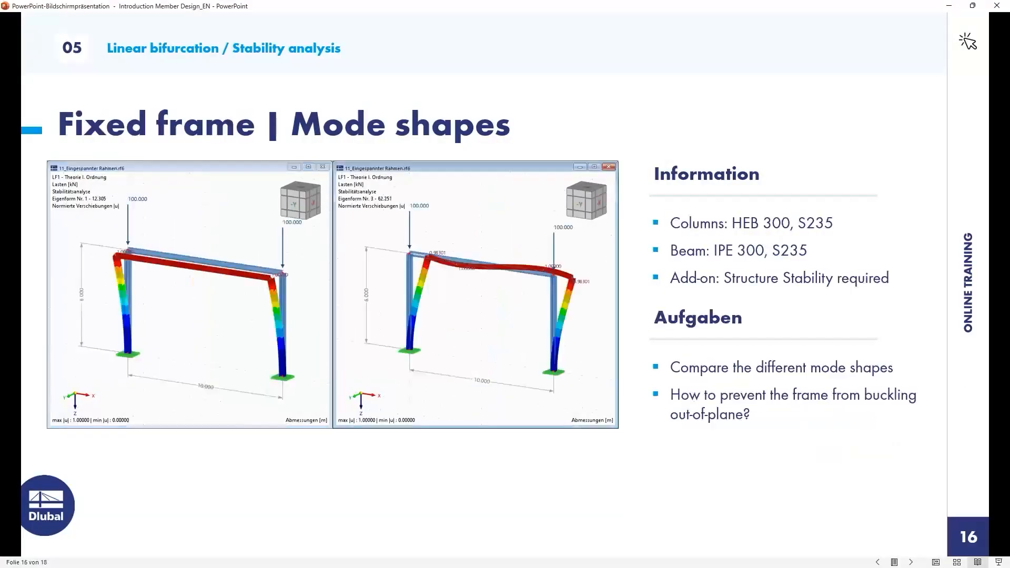
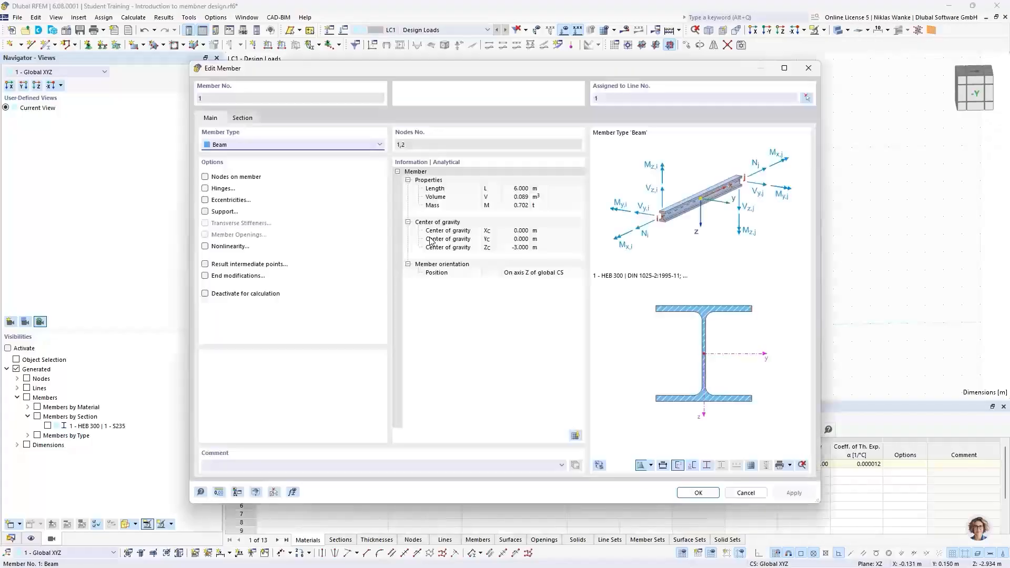
- Check the section settings of the column member and close its properties without changes
{"action": "left_click", "coordinate": [242, 118]}
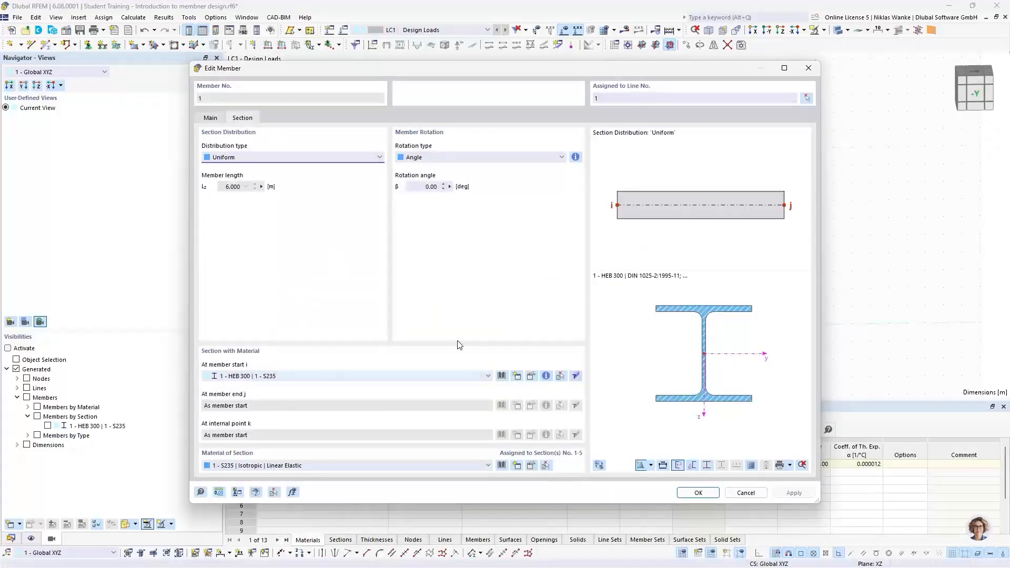
{"action": "left_click", "coordinate": [808, 68]}
{"action": "left_click", "coordinate": [640, 248]}
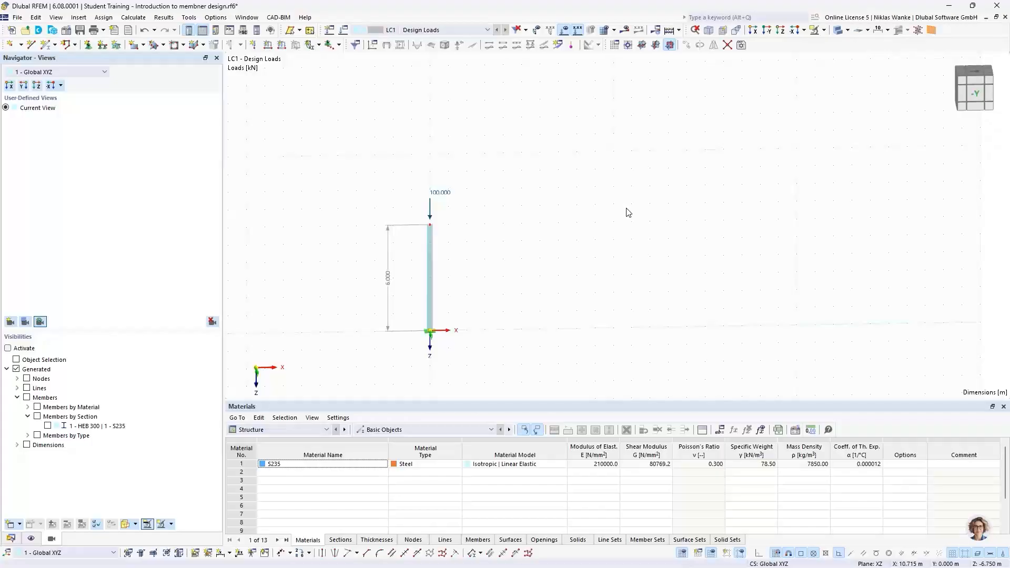
- Start a new beam member and create an IPE 300 British Steel section in S235 for it
{"action": "left_click", "coordinate": [10, 538]}
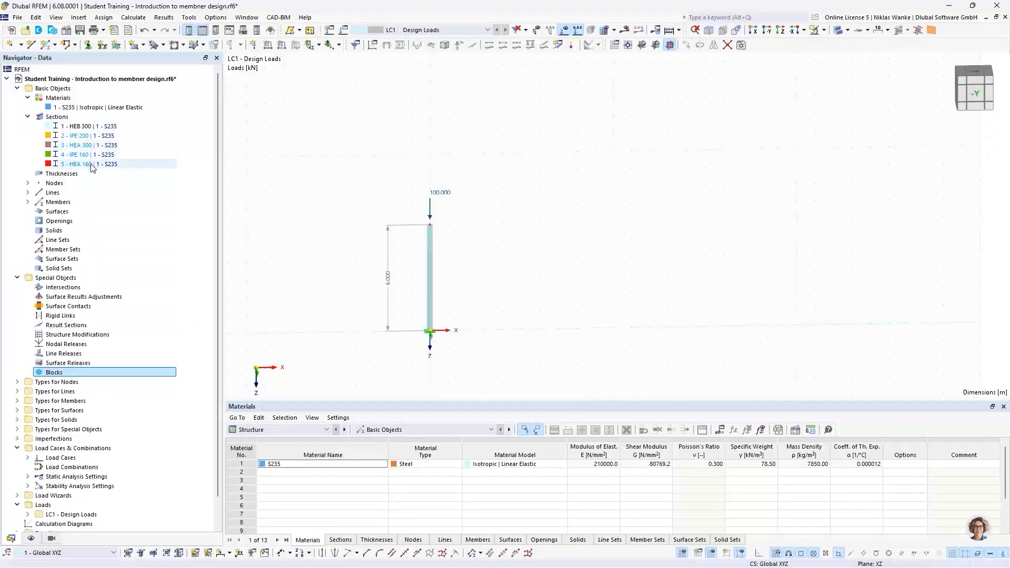
{"action": "left_click", "coordinate": [46, 45]}
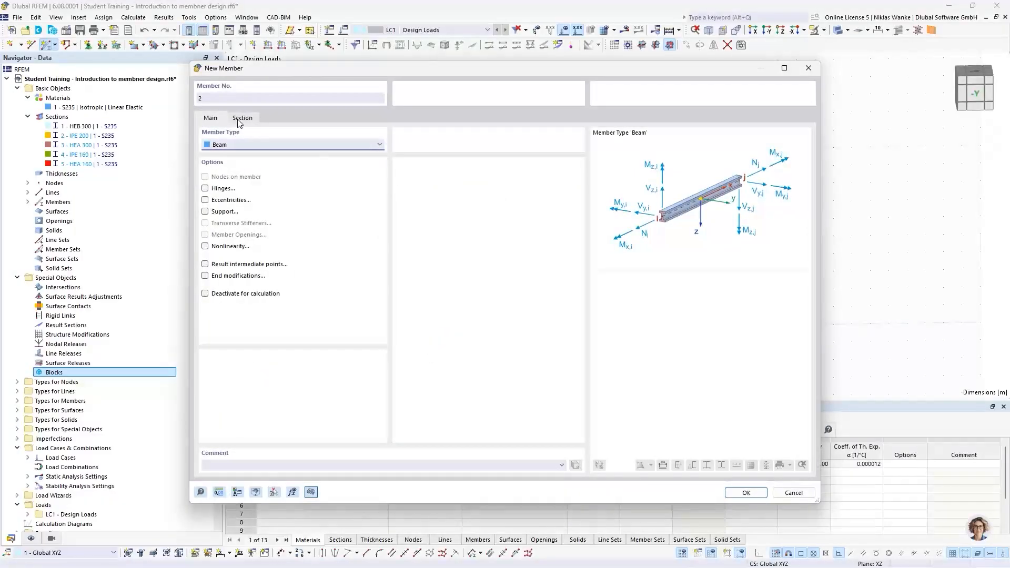
{"action": "left_click", "coordinate": [242, 118]}
{"action": "left_click", "coordinate": [222, 120]}
{"action": "left_click", "coordinate": [243, 118]}
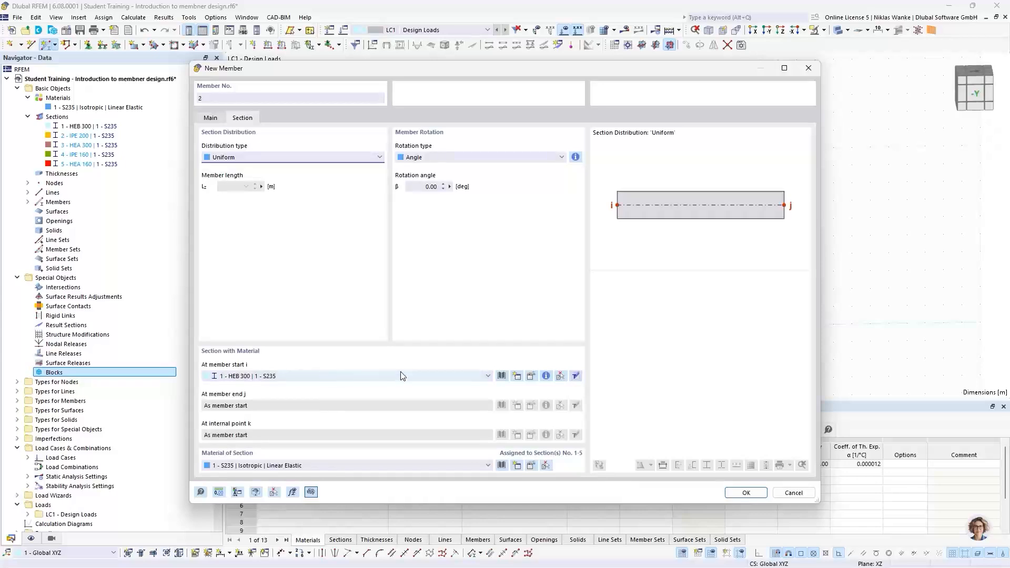
{"action": "left_click", "coordinate": [520, 376]}
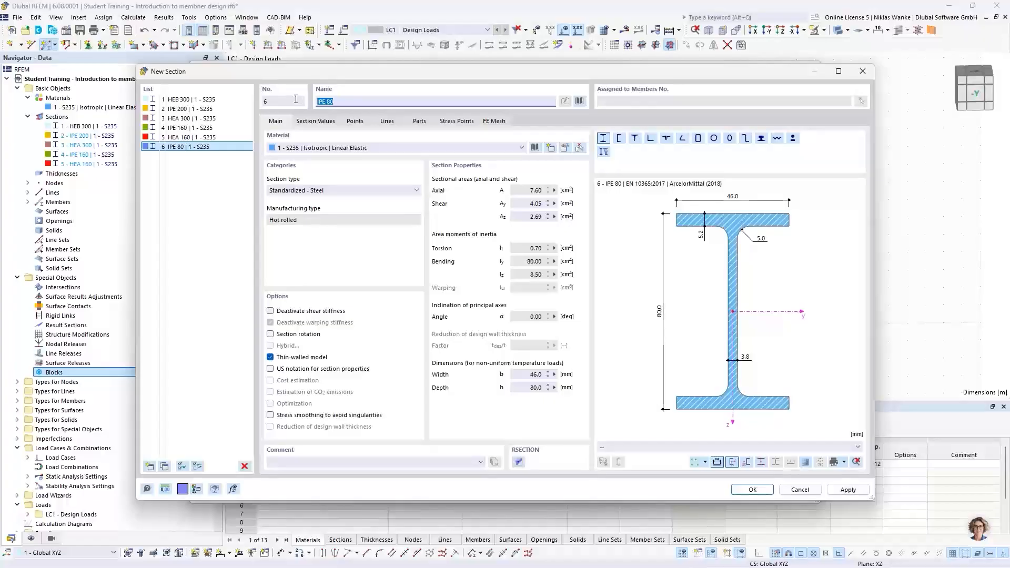
{"action": "key", "text": "BackSpace"}
{"action": "key", "text": "BackSpace"}
{"action": "key", "text": "BackSpace"}
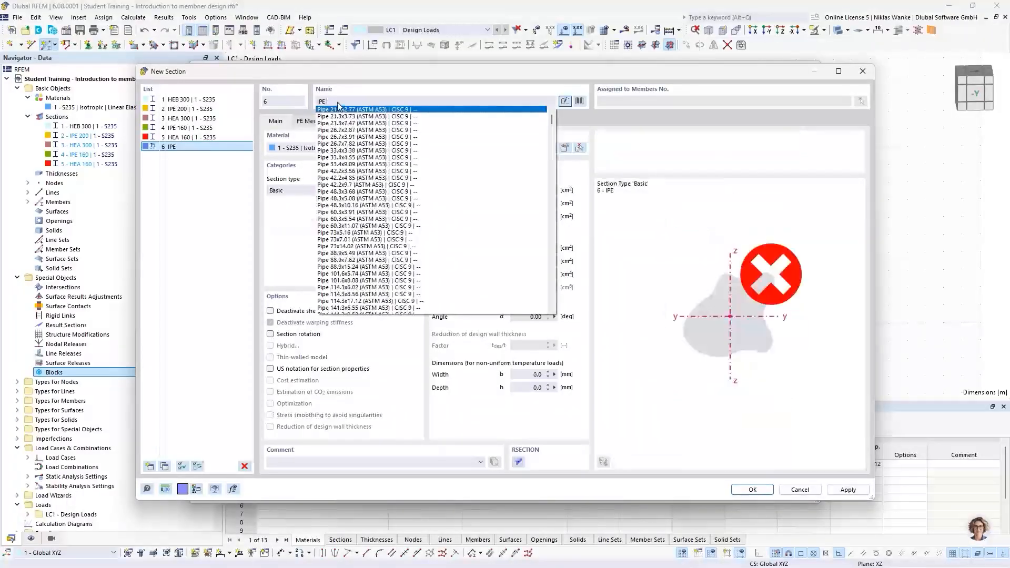
{"action": "type", "text": "300"}
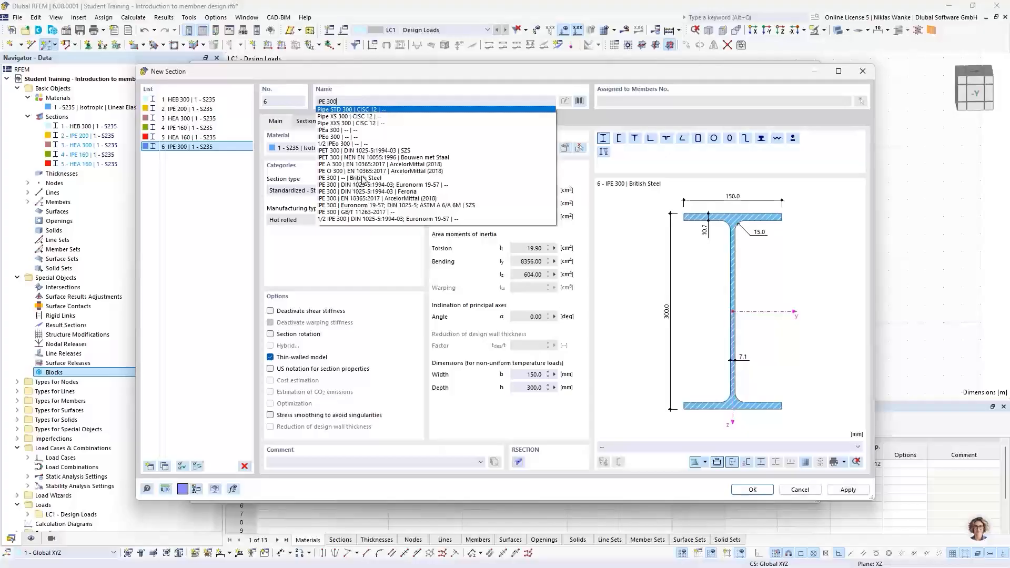
{"action": "left_click", "coordinate": [363, 179]}
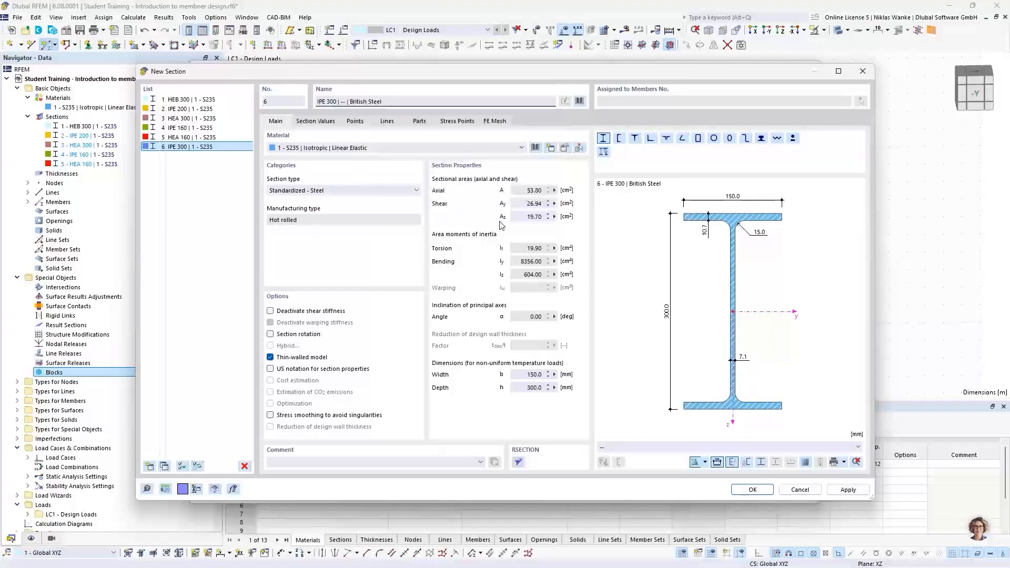
{"action": "left_click", "coordinate": [752, 490]}
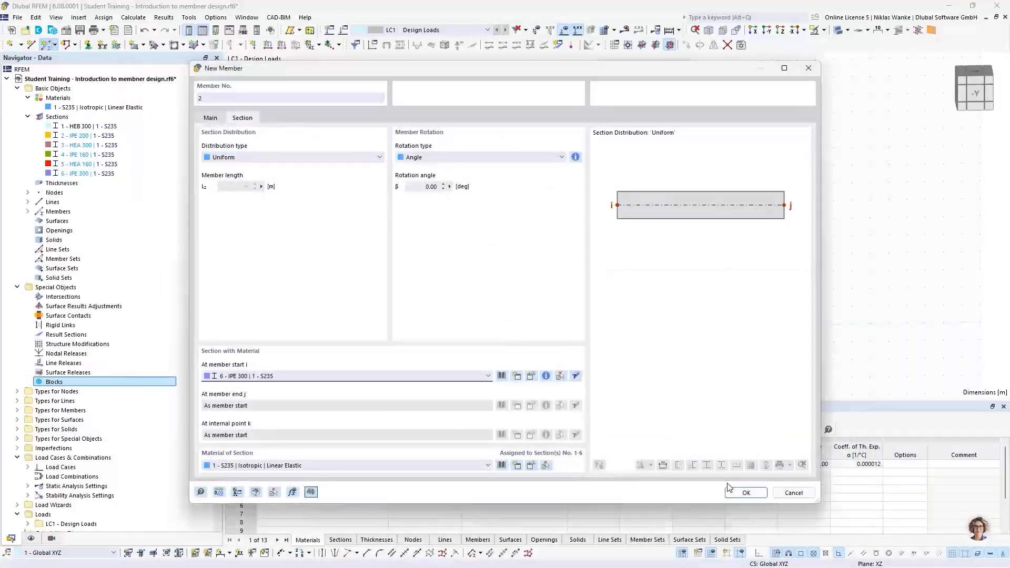
- Place the IPE 300 beam horizontally from the column's top node along the X-axis with a length of 10 m
{"action": "left_click", "coordinate": [749, 494]}
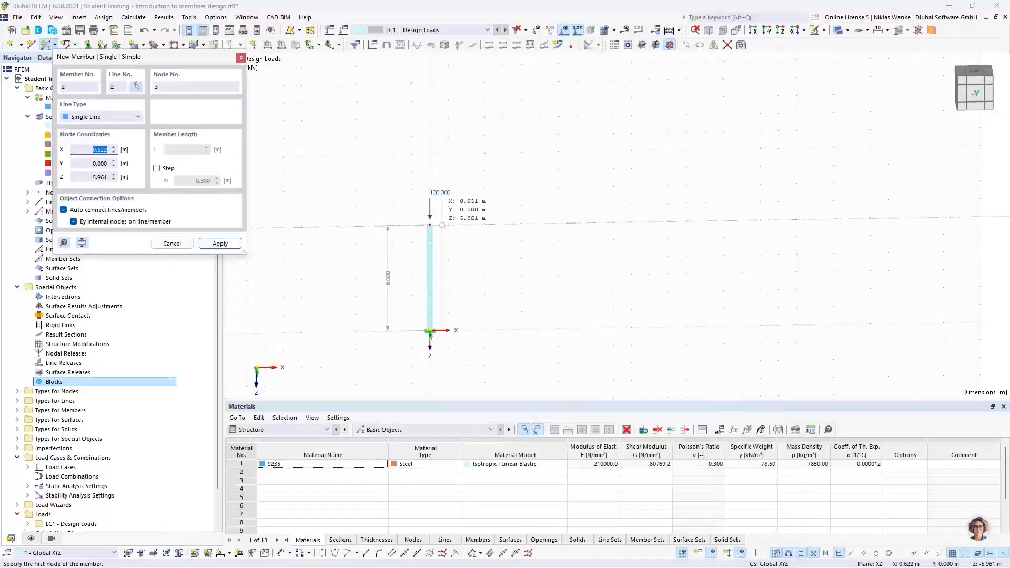
{"action": "left_click", "coordinate": [429, 225]}
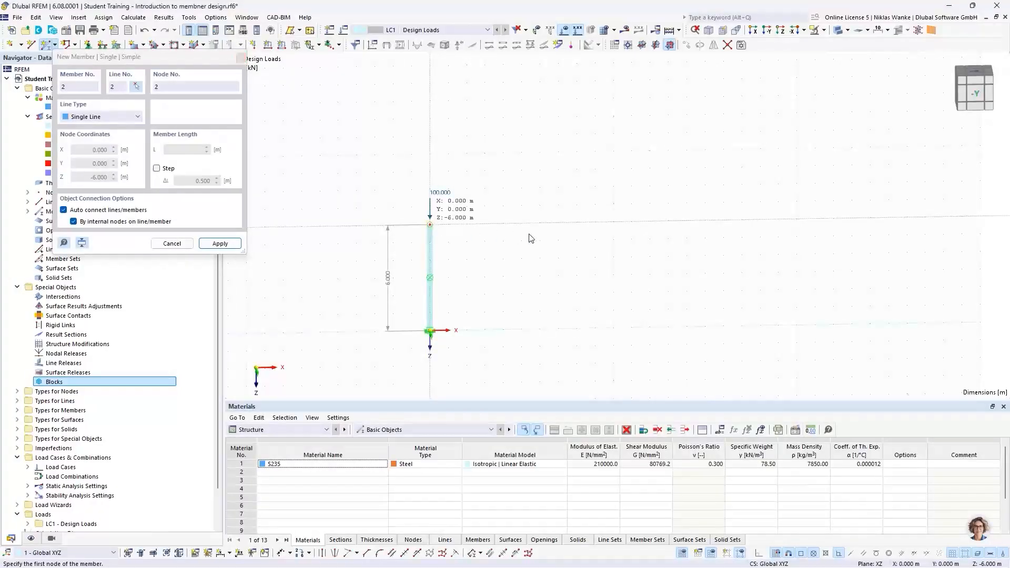
{"action": "left_click", "coordinate": [613, 225]}
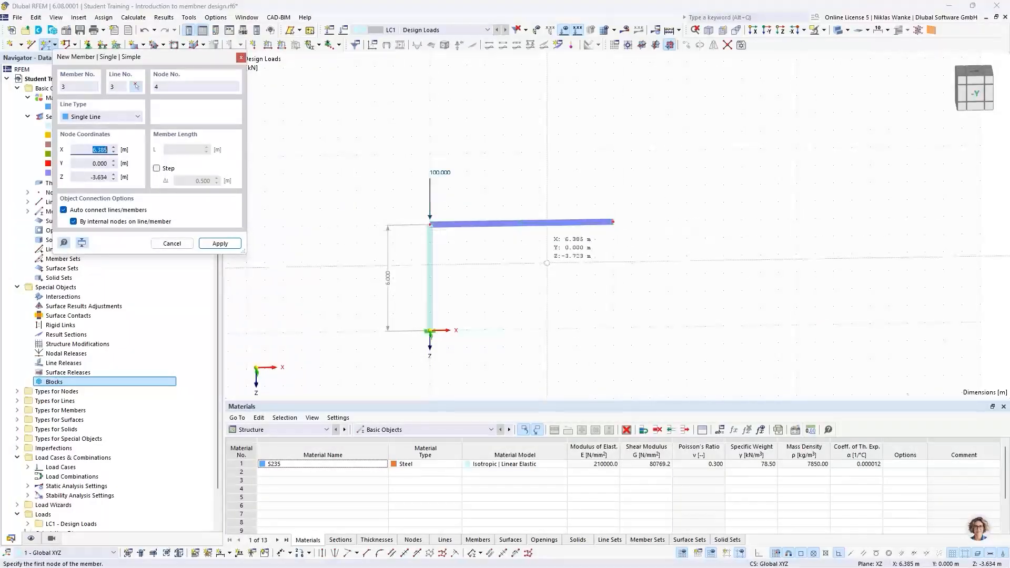
{"action": "key", "text": "Escape"}
- Copy the column with its base support and 100 kN top load 10 m along X to the beam's free end
{"action": "middle_click_drag", "start_coordinate": [470, 332], "coordinate": [469, 327]}
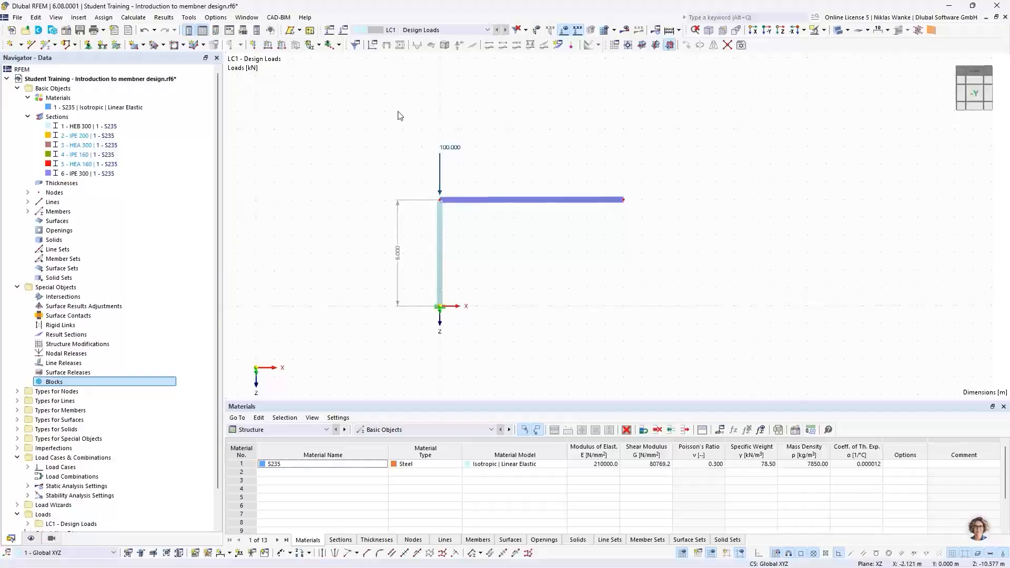
{"action": "left_click_drag", "start_coordinate": [414, 102], "coordinate": [470, 329]}
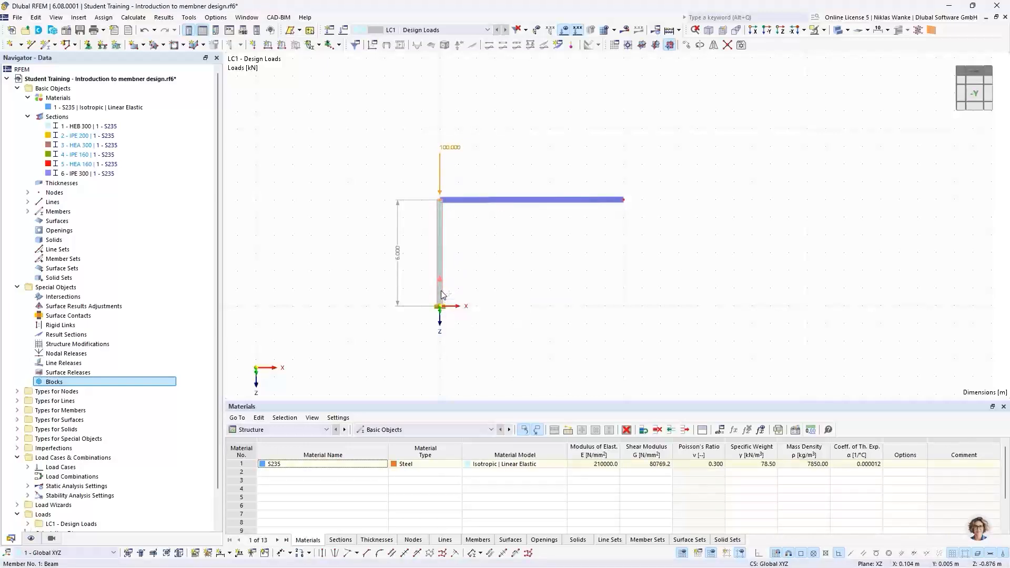
{"action": "left_click_drag", "start_coordinate": [441, 295], "coordinate": [625, 310], "text": "ctrl"}
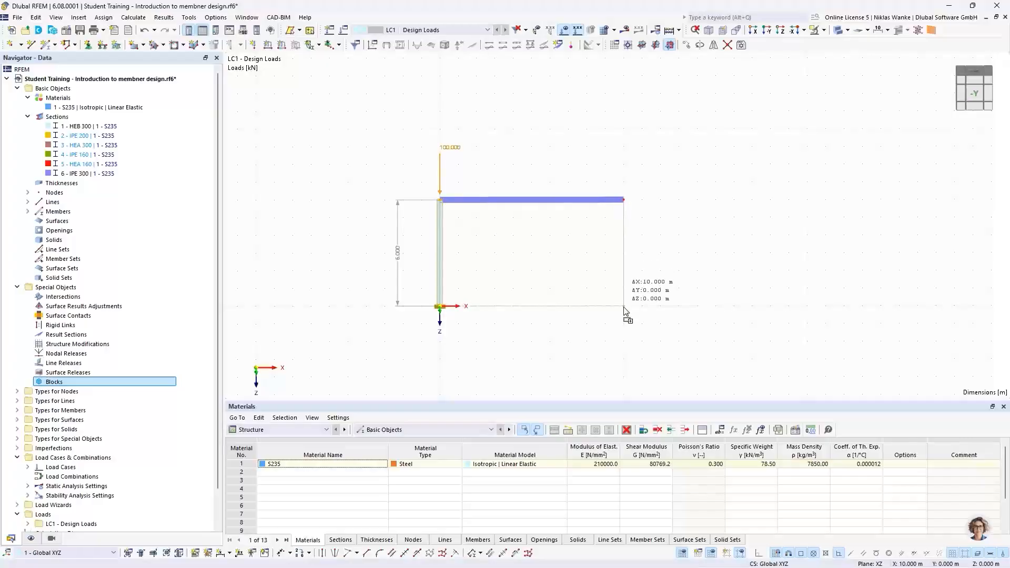
{"action": "left_click_drag", "start_coordinate": [625, 310], "coordinate": [625, 310], "text": "ctrl"}
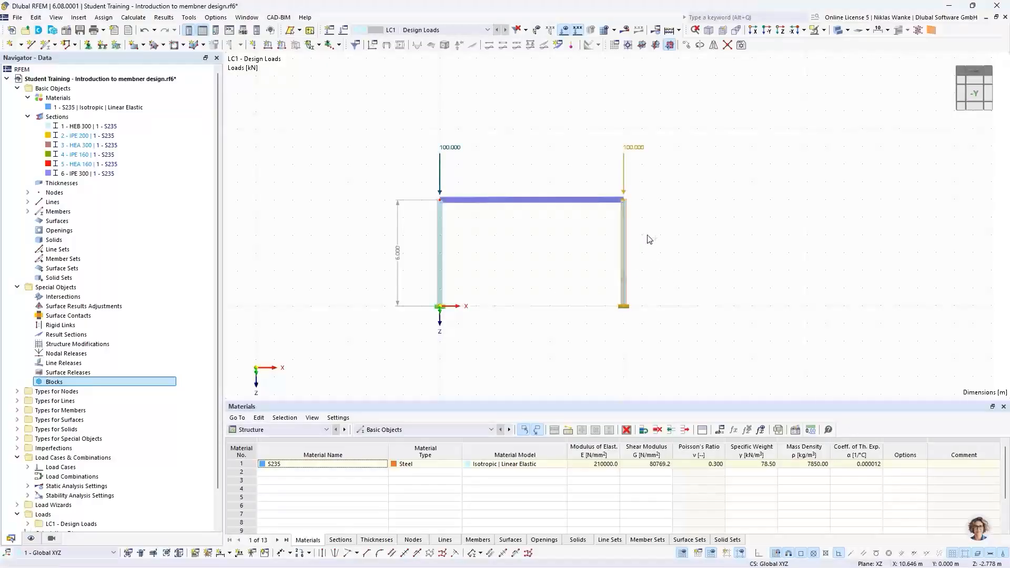
{"action": "left_click", "coordinate": [706, 171]}
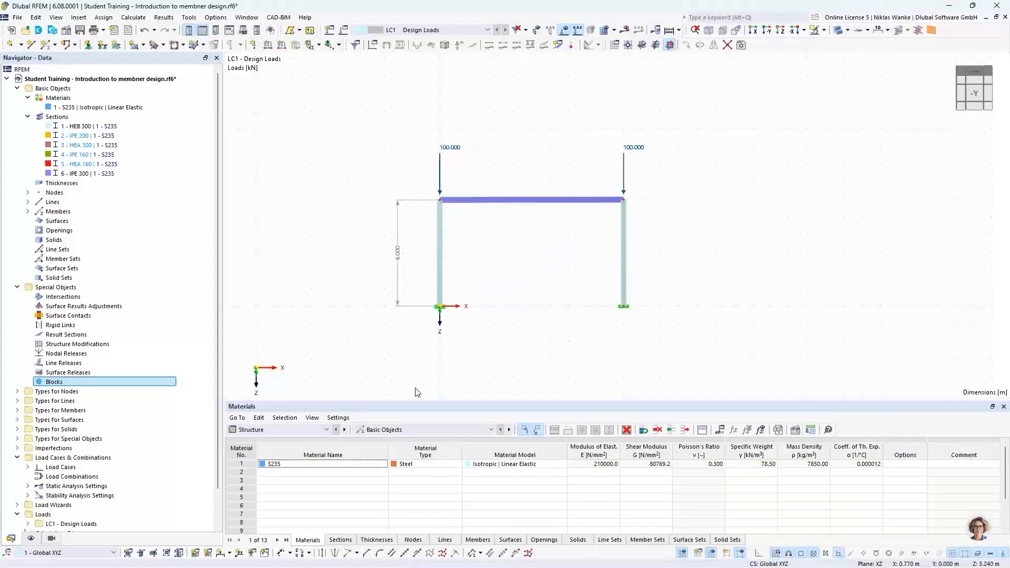
- Add a linear dimension between the two column base nodes, placed below the frame
{"action": "left_click", "coordinate": [229, 555]}
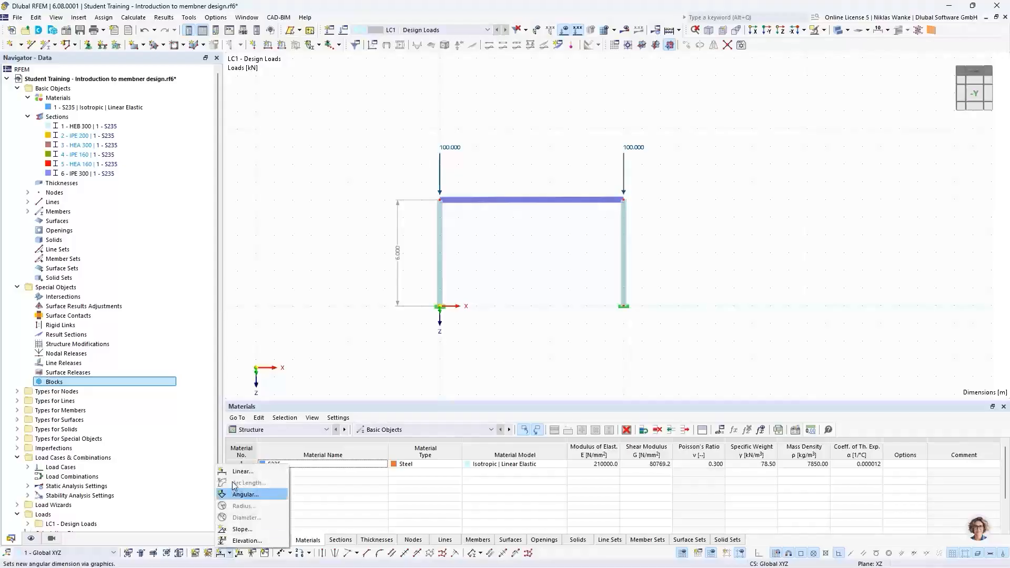
{"action": "left_click", "coordinate": [246, 472]}
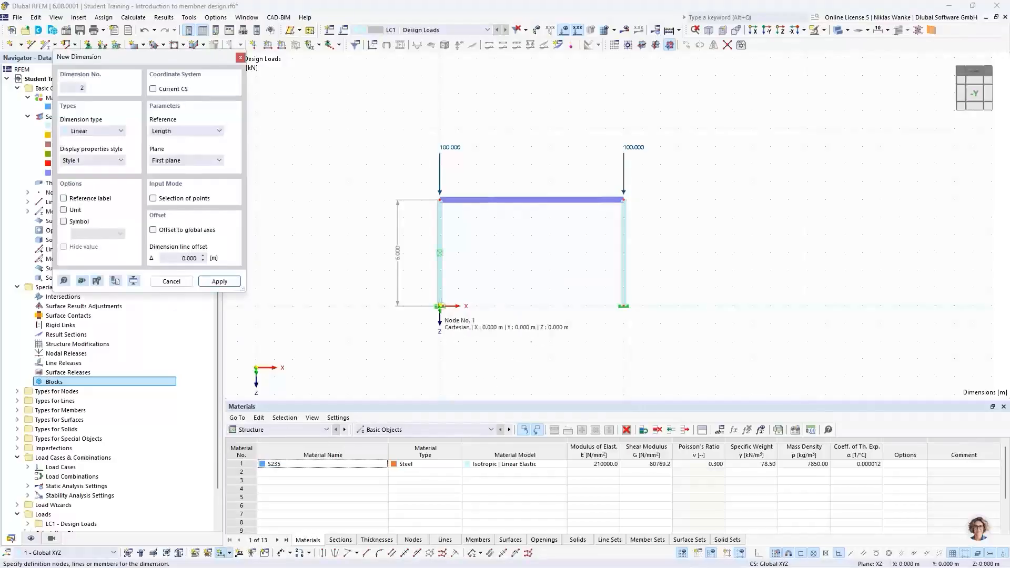
{"action": "left_click", "coordinate": [441, 307]}
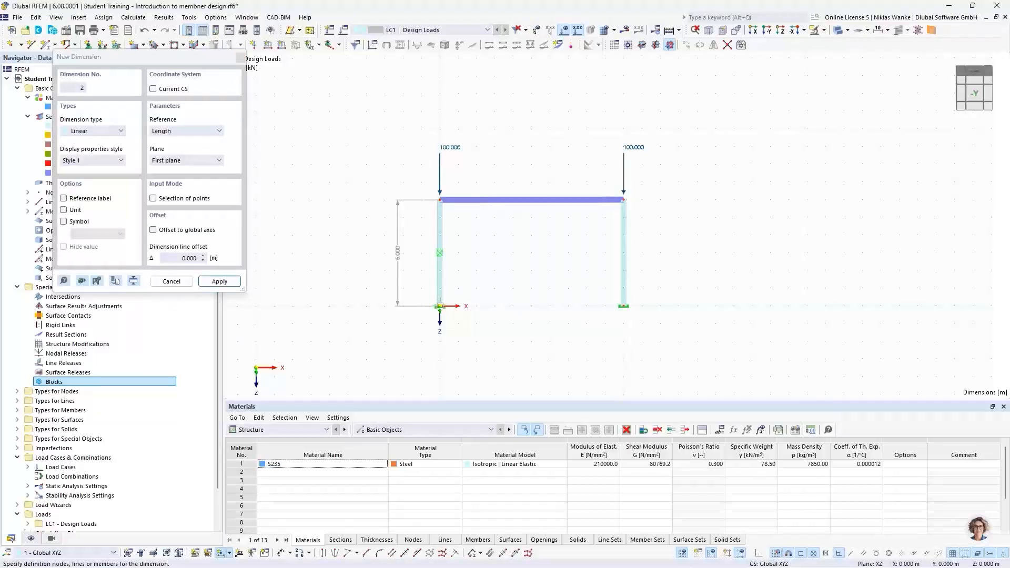
{"action": "left_click", "coordinate": [562, 337]}
{"action": "key", "text": "Escape"}
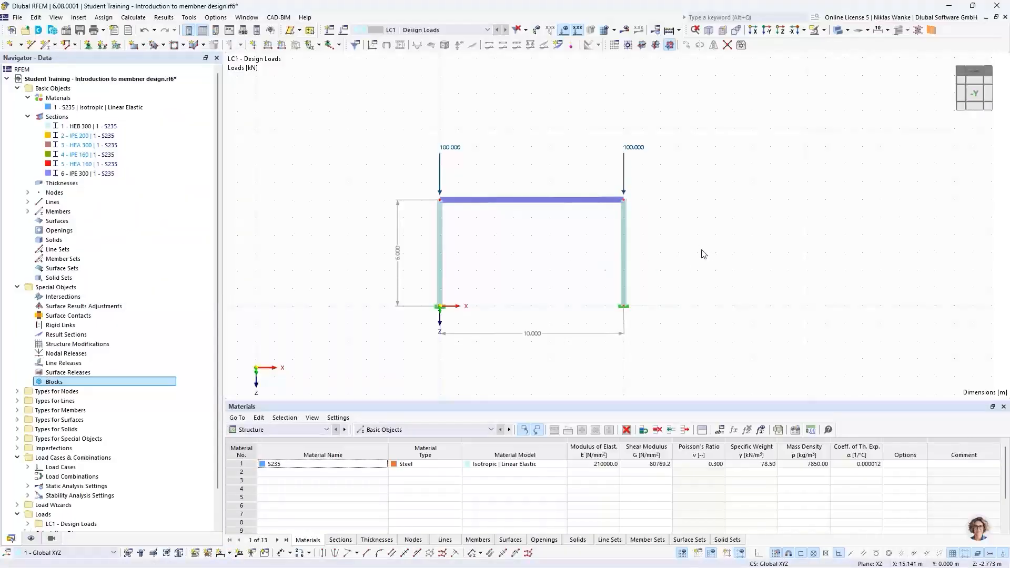
- Calculate the frame model and switch the displayed results to the stability analysis
{"action": "middle_click_drag", "start_coordinate": [510, 263], "coordinate": [526, 264]}
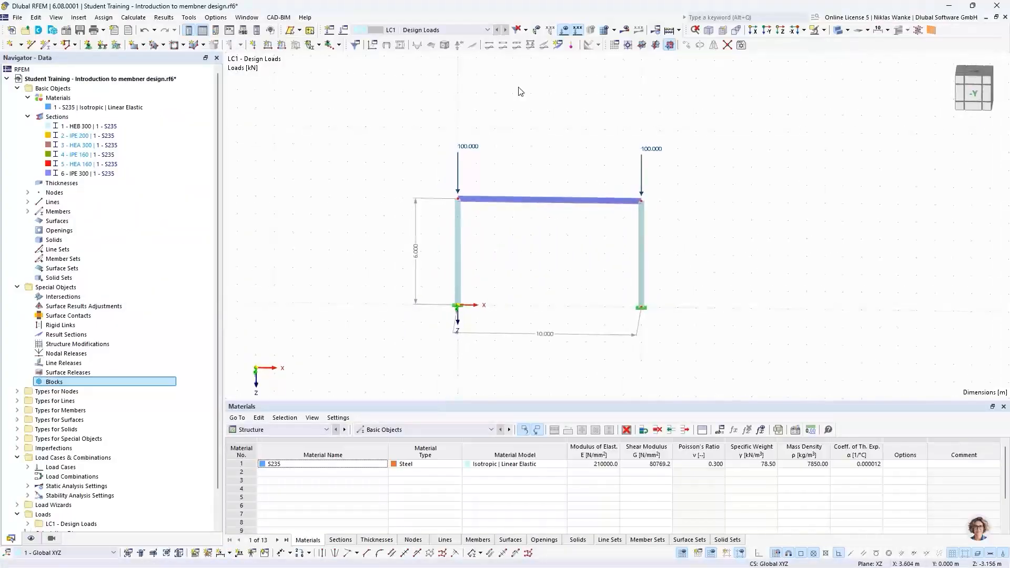
{"action": "left_click", "coordinate": [628, 45]}
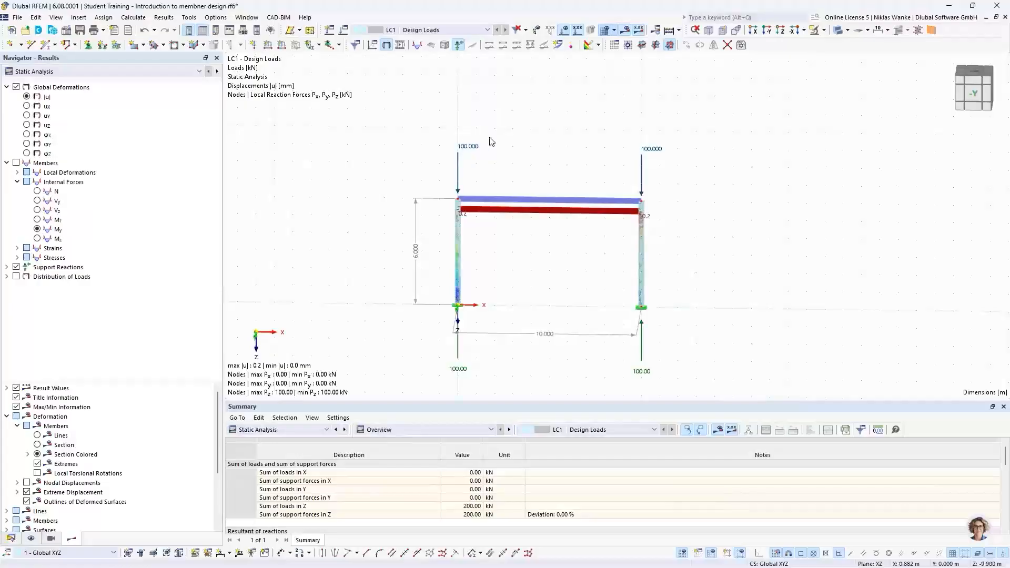
{"action": "middle_click_drag", "start_coordinate": [554, 302], "coordinate": [494, 262], "text": "ctrl"}
{"action": "scroll", "coordinate": [482, 251], "scroll_direction": "down", "scroll_amount": 1}
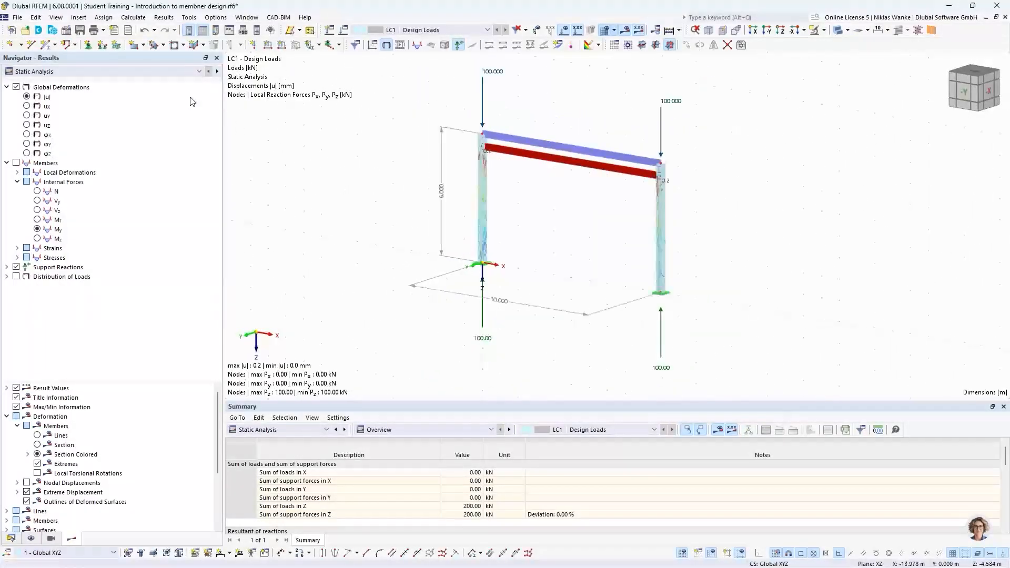
{"action": "left_click", "coordinate": [153, 73]}
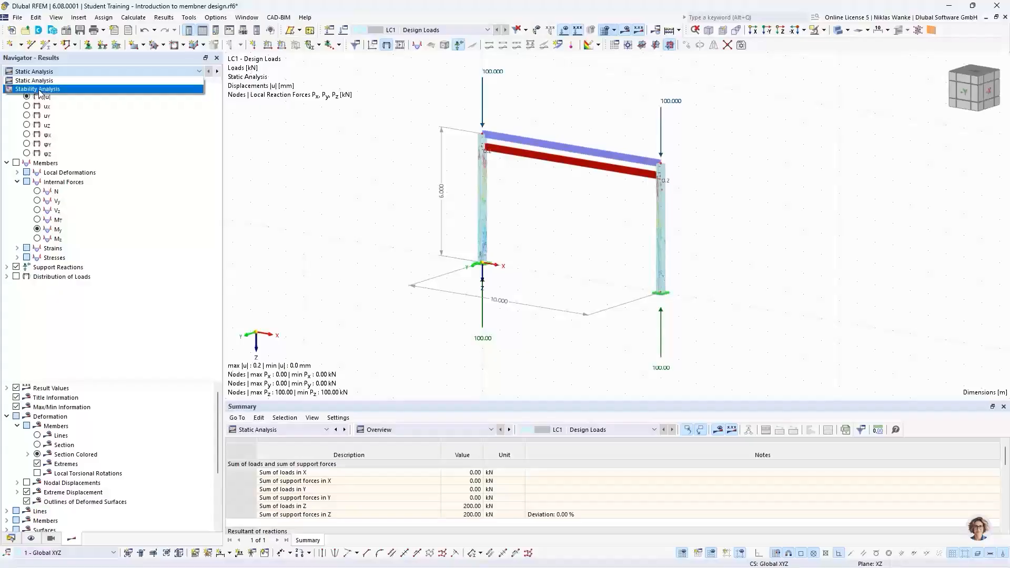
{"action": "left_click", "coordinate": [39, 89]}
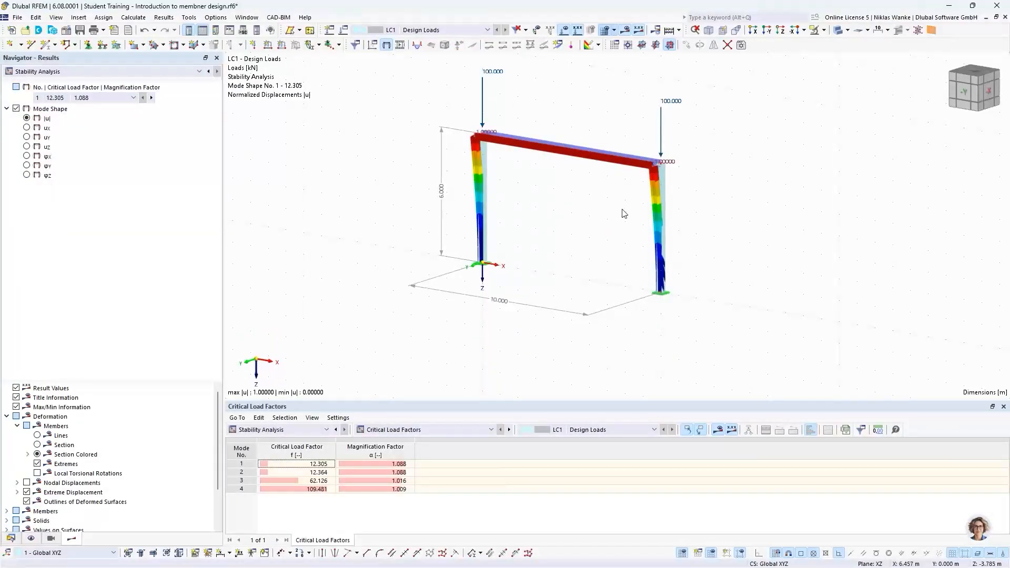
- Examine mode shape 1 of the whole frame and close up at the joint between the beam and the copied column
{"action": "scroll", "coordinate": [616, 210], "scroll_direction": "up", "scroll_amount": 1}
{"action": "middle_click_drag", "start_coordinate": [616, 211], "coordinate": [619, 264]}
{"action": "scroll", "coordinate": [635, 237], "scroll_direction": "up", "scroll_amount": 1}
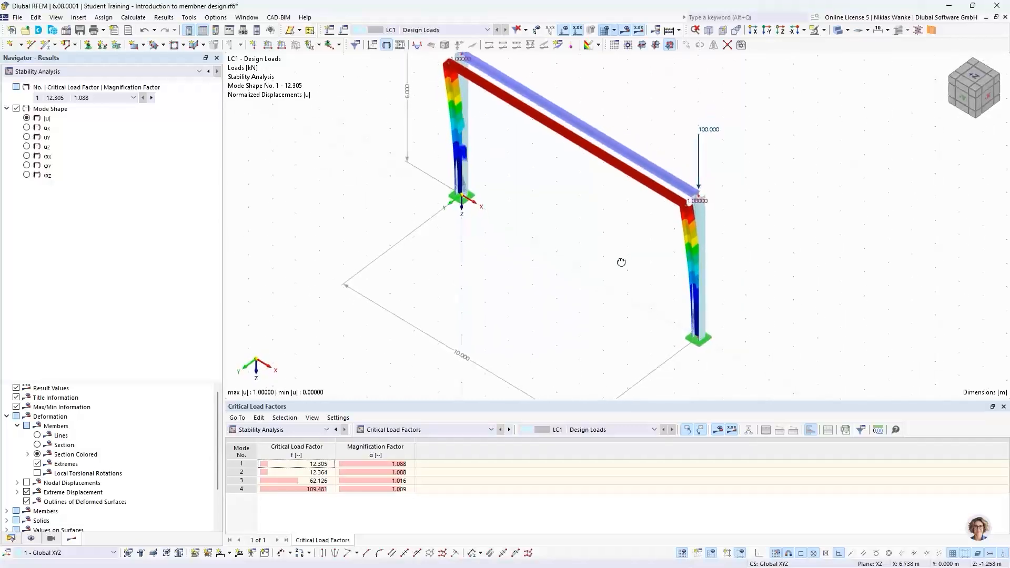
{"action": "scroll", "coordinate": [687, 203], "scroll_direction": "up", "scroll_amount": 6}
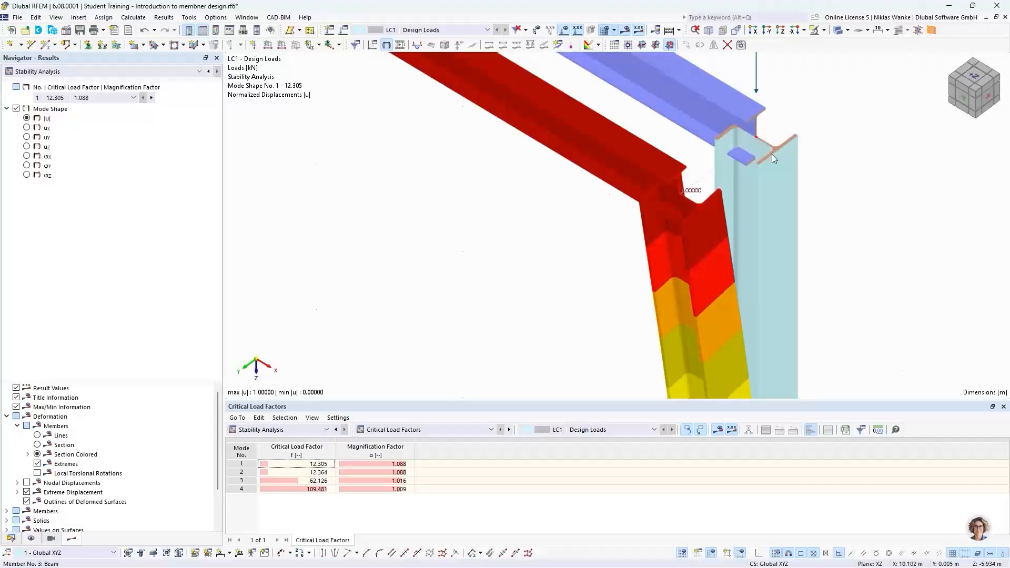
{"action": "scroll", "coordinate": [655, 199], "scroll_direction": "down", "scroll_amount": 6}
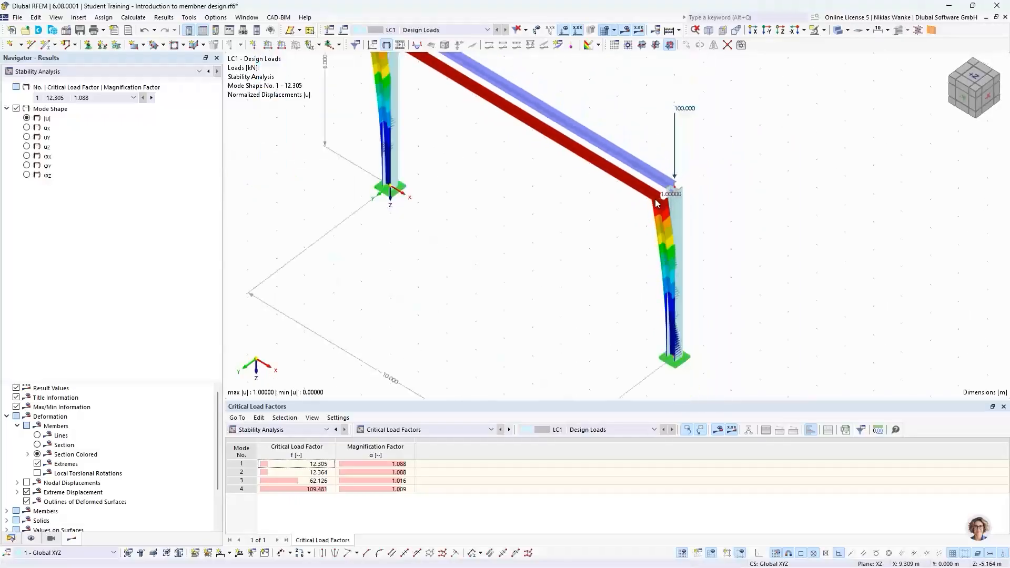
{"action": "middle_click_drag", "start_coordinate": [602, 249], "coordinate": [625, 232], "text": "ctrl"}
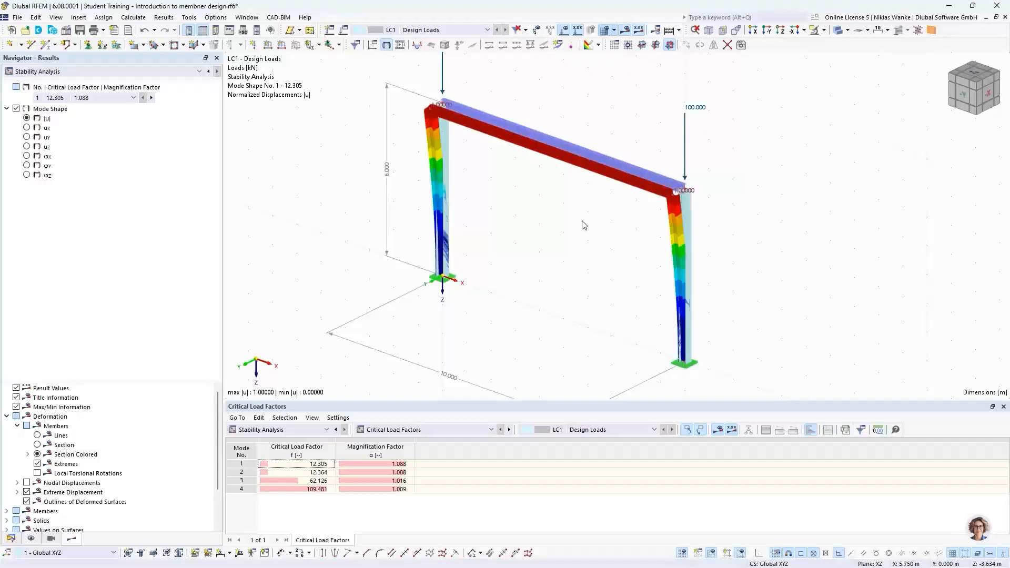
{"action": "middle_click_drag", "start_coordinate": [583, 224], "coordinate": [582, 273], "text": "ctrl"}
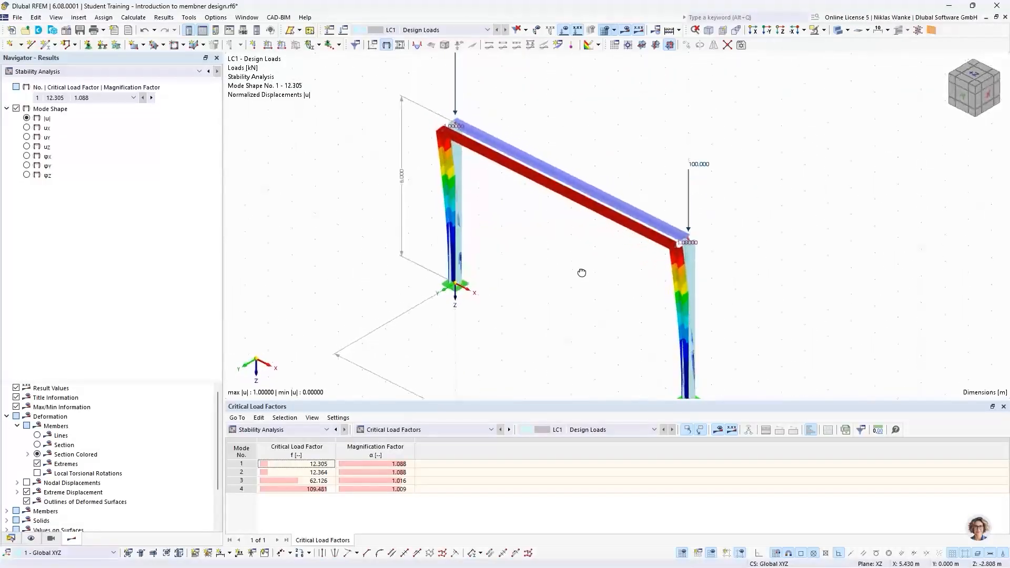
- List the stability results by member and check member 1's effective length factor about the minor axis for mode 1
{"action": "left_click", "coordinate": [415, 430]}
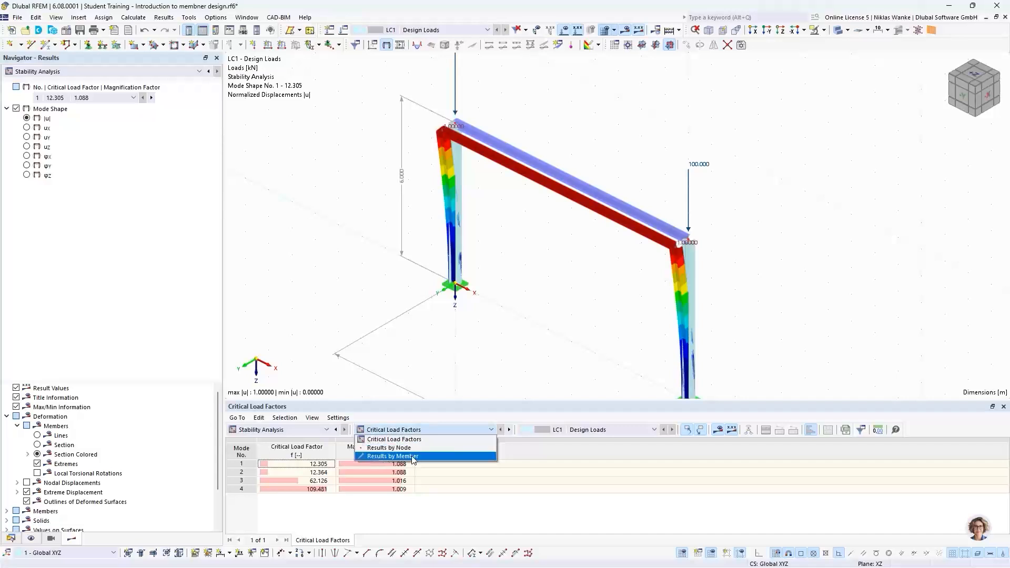
{"action": "left_click", "coordinate": [417, 456]}
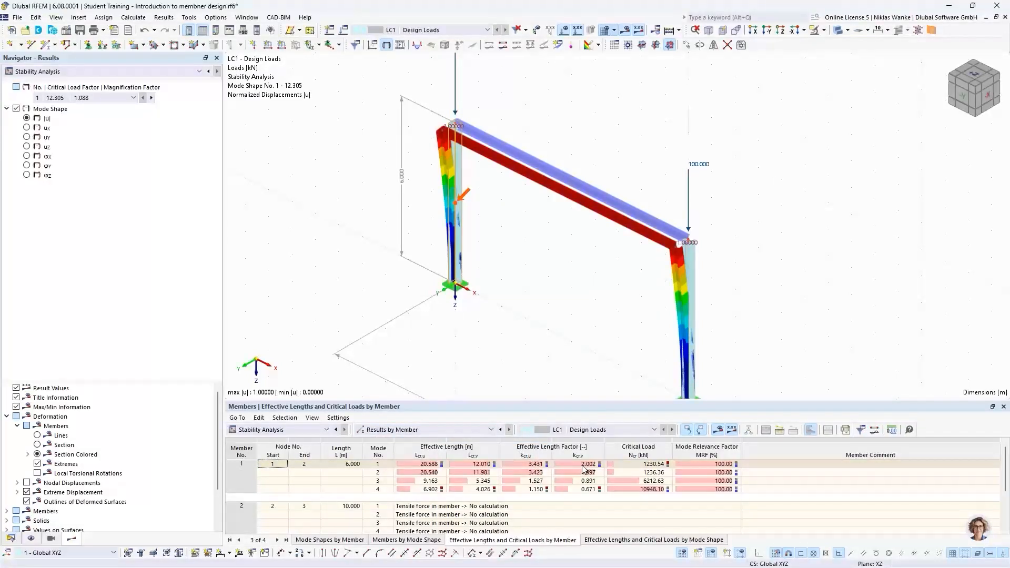
{"action": "left_click", "coordinate": [377, 464]}
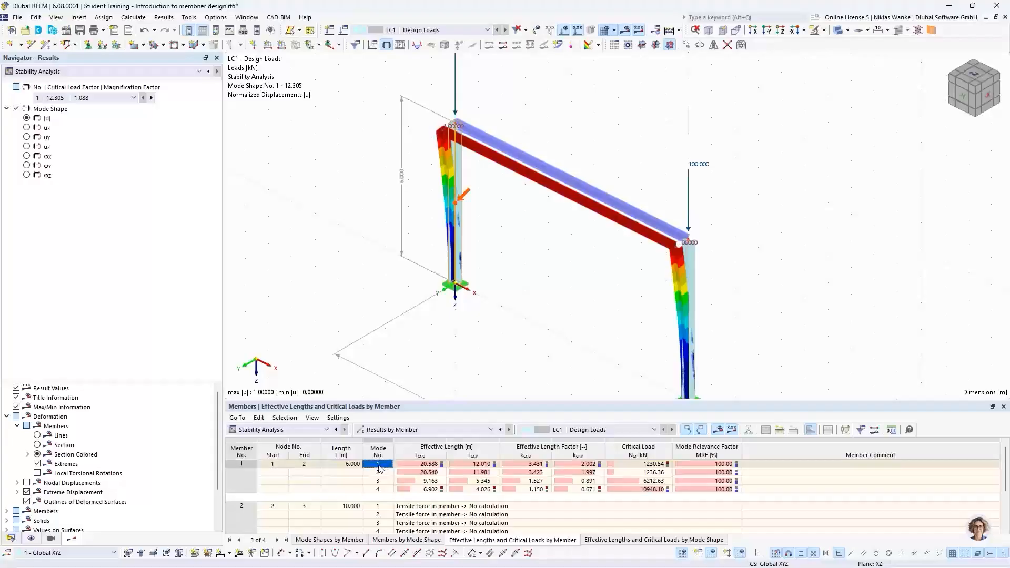
{"action": "left_click", "coordinate": [589, 465]}
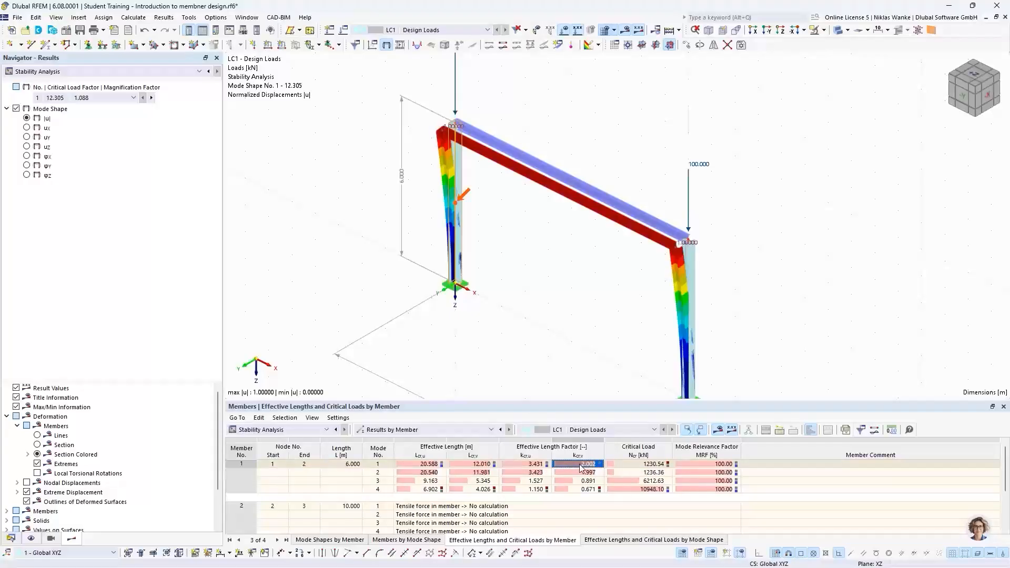
- Compare the effective length results of beam member 2 and column member 3 with those of member 1
{"action": "scroll", "coordinate": [616, 482], "scroll_direction": "down", "scroll_amount": 1}
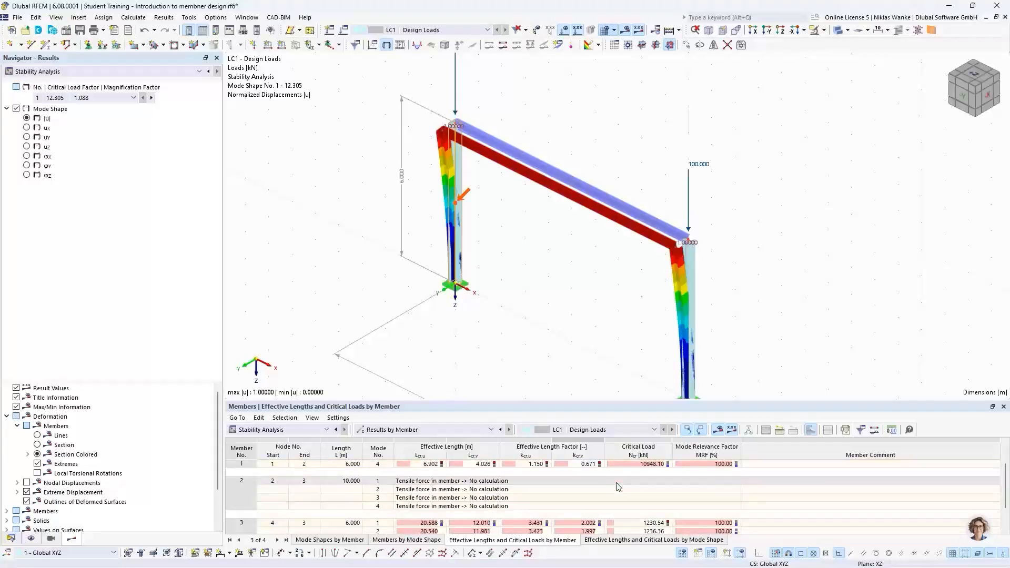
{"action": "scroll", "coordinate": [618, 487], "scroll_direction": "up", "scroll_amount": 1}
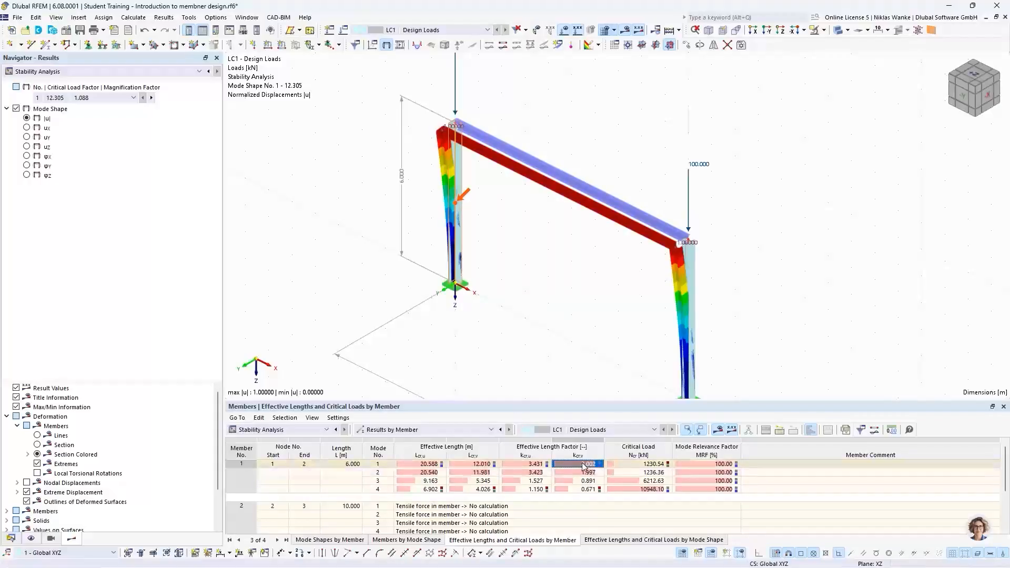
{"action": "scroll", "coordinate": [577, 465], "scroll_direction": "down", "scroll_amount": 2}
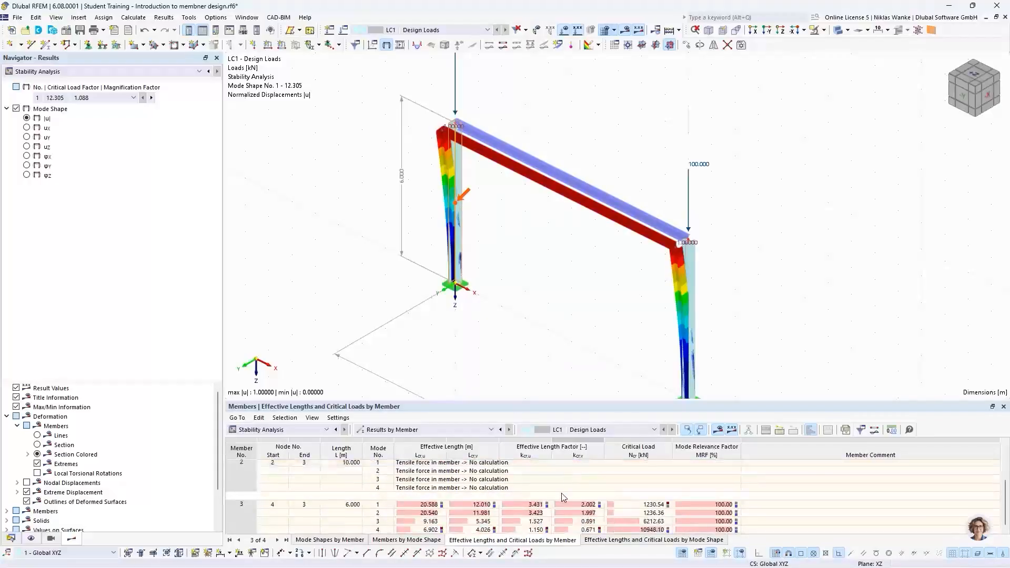
{"action": "left_click", "coordinate": [573, 504]}
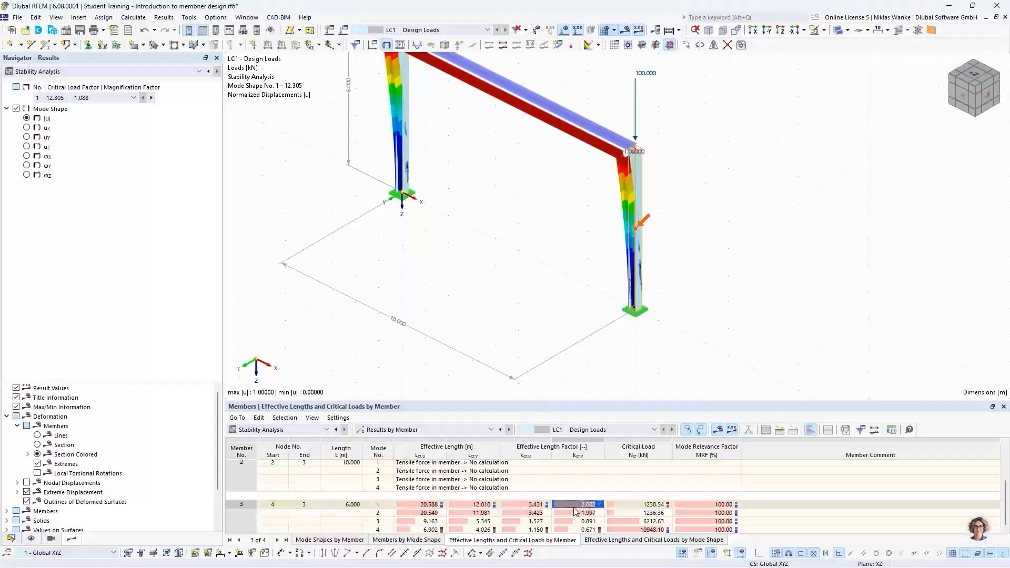
{"action": "scroll", "coordinate": [577, 497], "scroll_direction": "up", "scroll_amount": 1}
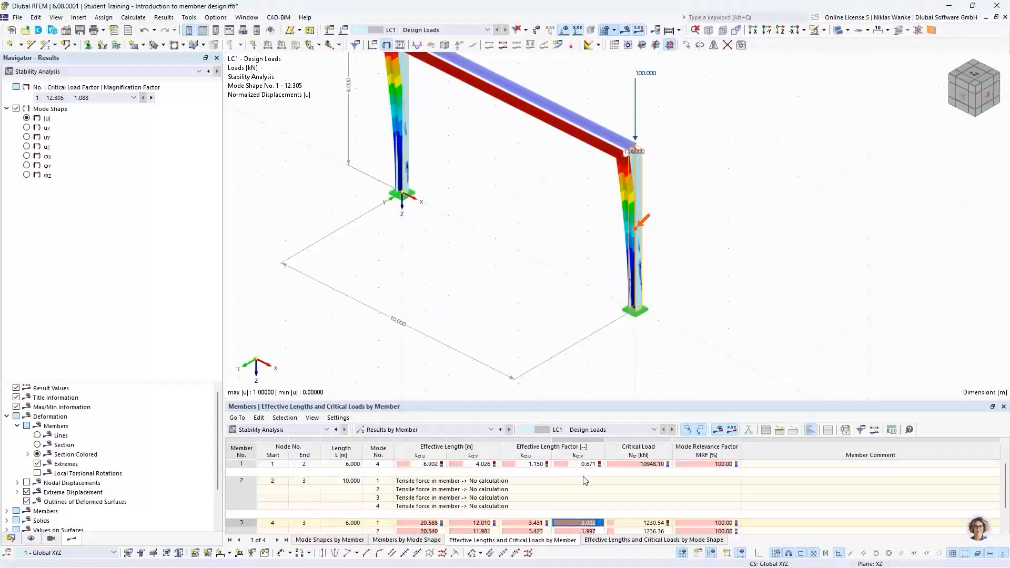
{"action": "scroll", "coordinate": [584, 475], "scroll_direction": "up", "scroll_amount": 1}
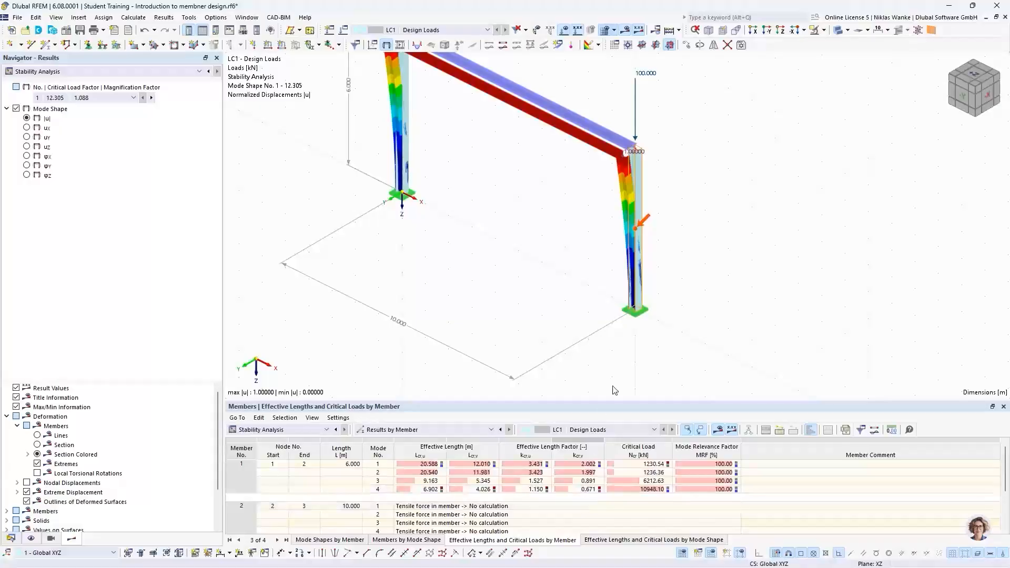
- Return the stability results table to the critical load factors overview
{"action": "middle_click_drag", "start_coordinate": [513, 213], "coordinate": [505, 262], "text": "ctrl"}
{"action": "left_click", "coordinate": [298, 433]}
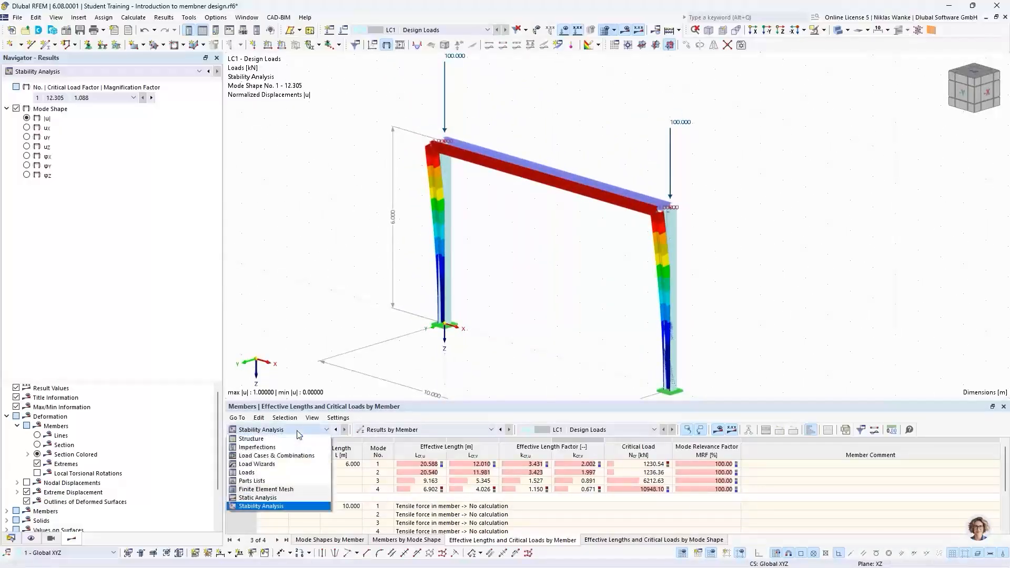
{"action": "left_click", "coordinate": [300, 433]}
{"action": "left_click", "coordinate": [386, 432]}
{"action": "left_click", "coordinate": [390, 440]}
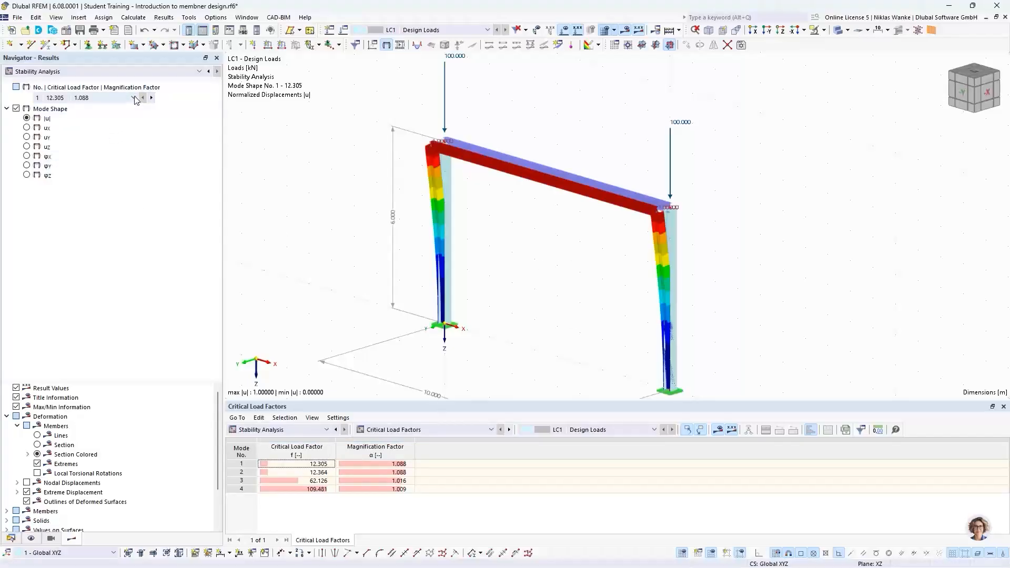
- Display mode shape 2 and examine the frame's deformation at the beam-to-column joint and from above
{"action": "left_click", "coordinate": [151, 97]}
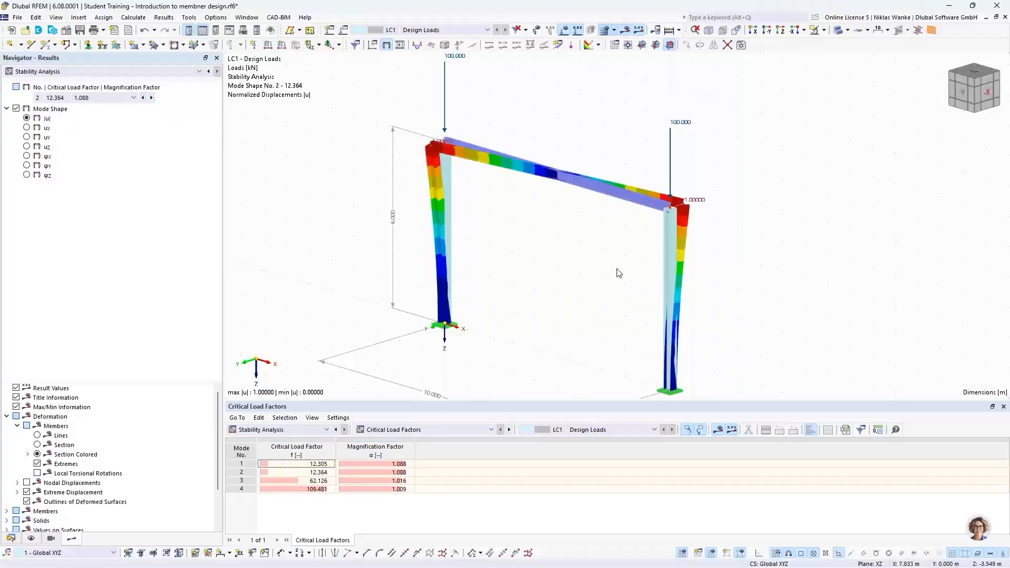
{"action": "middle_click_drag", "start_coordinate": [618, 273], "coordinate": [588, 313]}
{"action": "scroll", "coordinate": [683, 244], "scroll_direction": "up", "scroll_amount": 5}
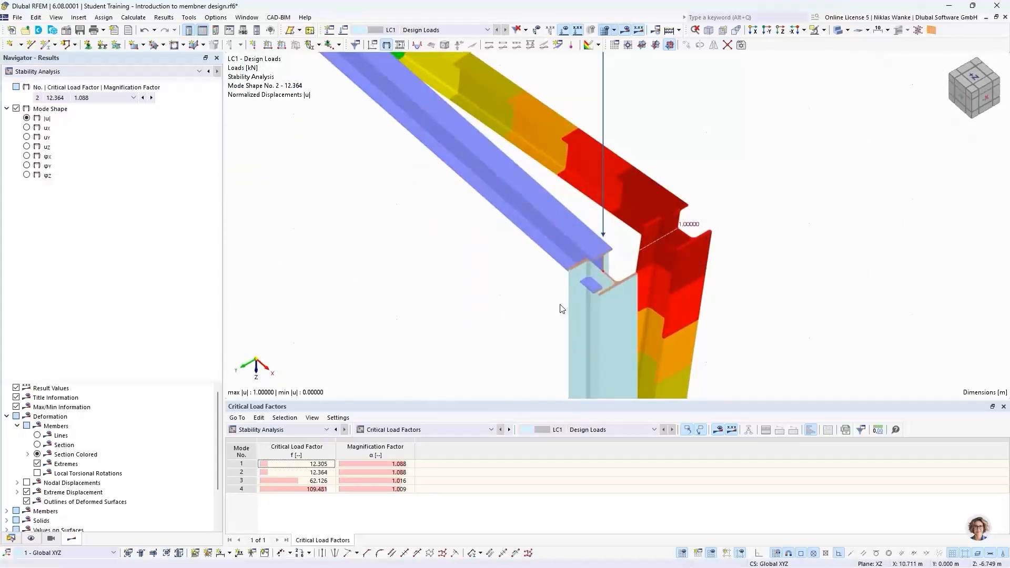
{"action": "scroll", "coordinate": [642, 271], "scroll_direction": "down", "scroll_amount": 5}
{"action": "middle_click_drag", "start_coordinate": [547, 250], "coordinate": [611, 300]}
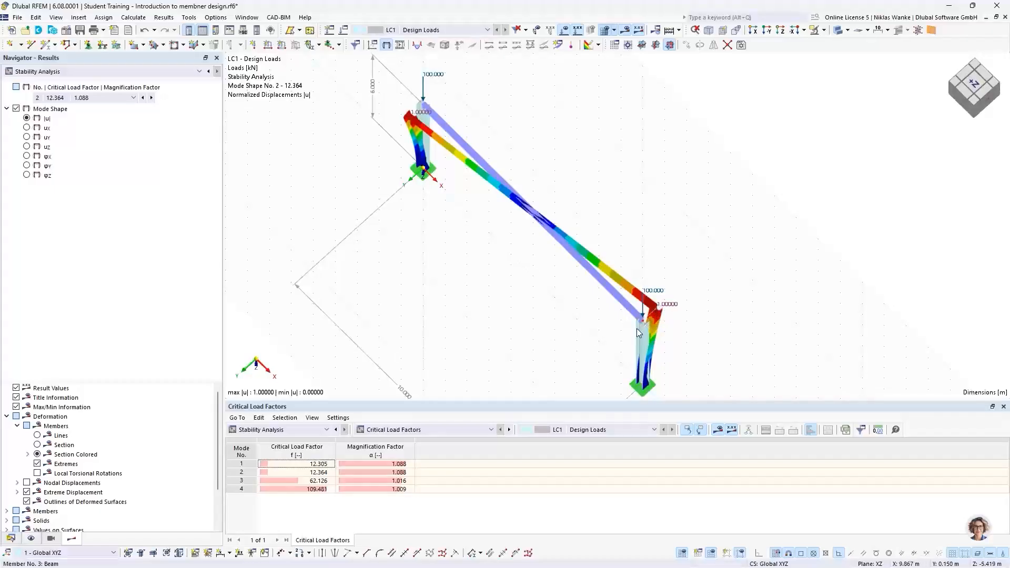
{"action": "middle_click_drag", "start_coordinate": [617, 344], "coordinate": [624, 325], "text": "ctrl"}
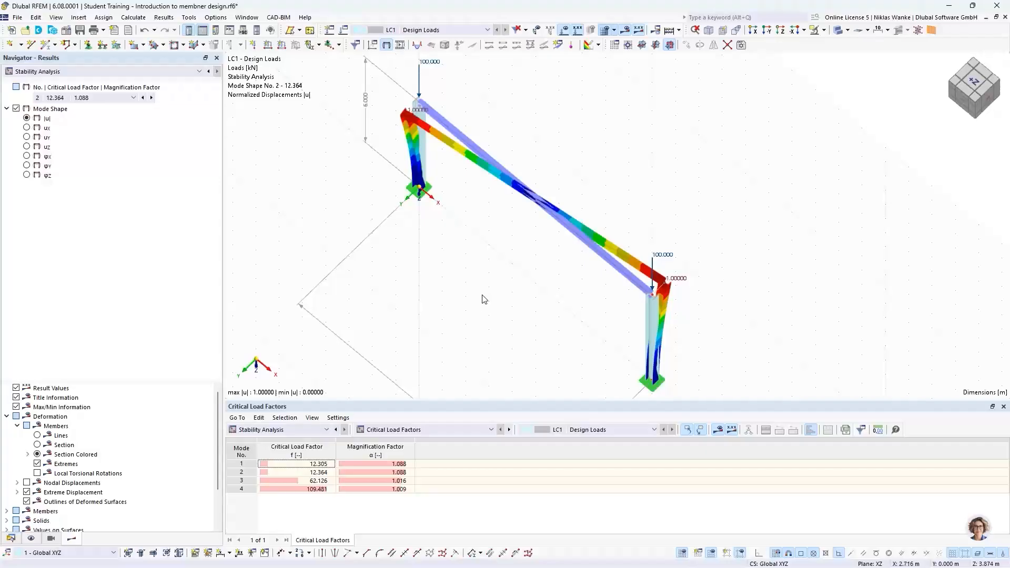
- Display mode shape 3 and examine the frame's deformation from the front and close up at the beam-to-column joint
{"action": "left_click", "coordinate": [151, 97]}
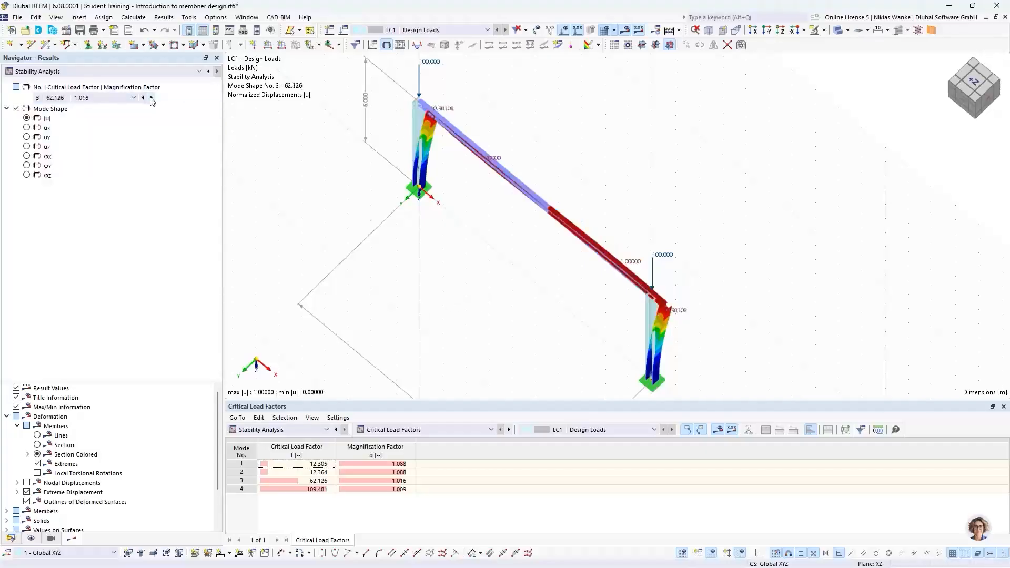
{"action": "middle_click_drag", "start_coordinate": [512, 323], "coordinate": [595, 221], "text": "ctrl"}
{"action": "middle_click_drag", "start_coordinate": [527, 270], "coordinate": [568, 242]}
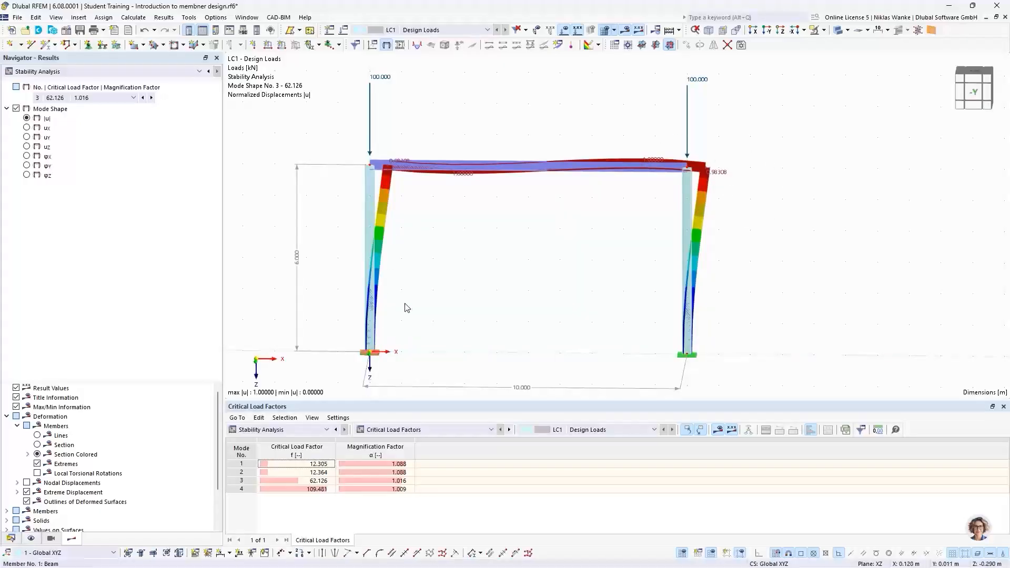
{"action": "scroll", "coordinate": [391, 181], "scroll_direction": "up", "scroll_amount": 6}
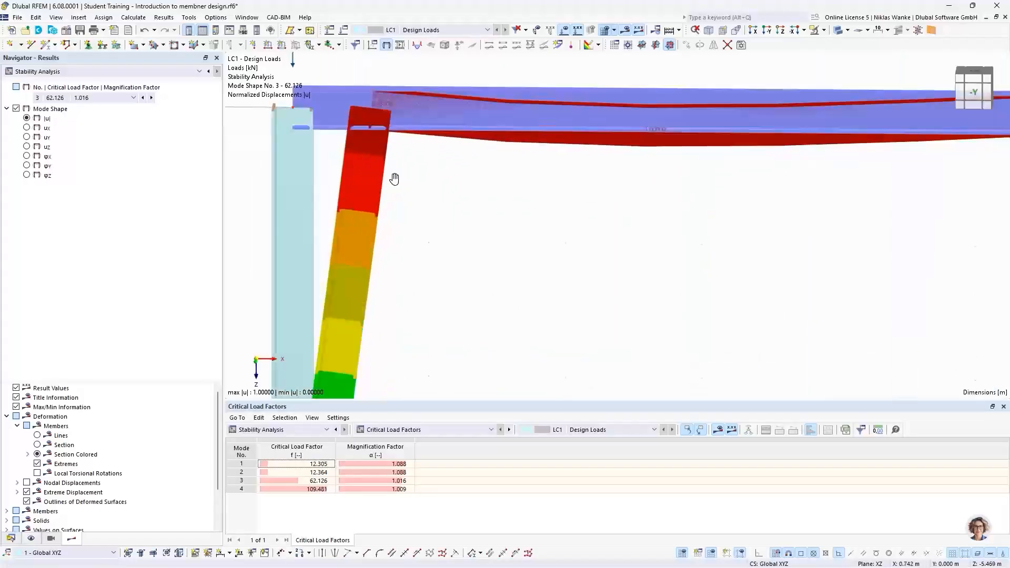
{"action": "middle_click_drag", "start_coordinate": [394, 179], "coordinate": [413, 266], "text": "ctrl"}
{"action": "scroll", "coordinate": [430, 139], "scroll_direction": "down", "scroll_amount": 3}
{"action": "middle_click_drag", "start_coordinate": [429, 152], "coordinate": [432, 292]}
{"action": "scroll", "coordinate": [394, 229], "scroll_direction": "up", "scroll_amount": 3}
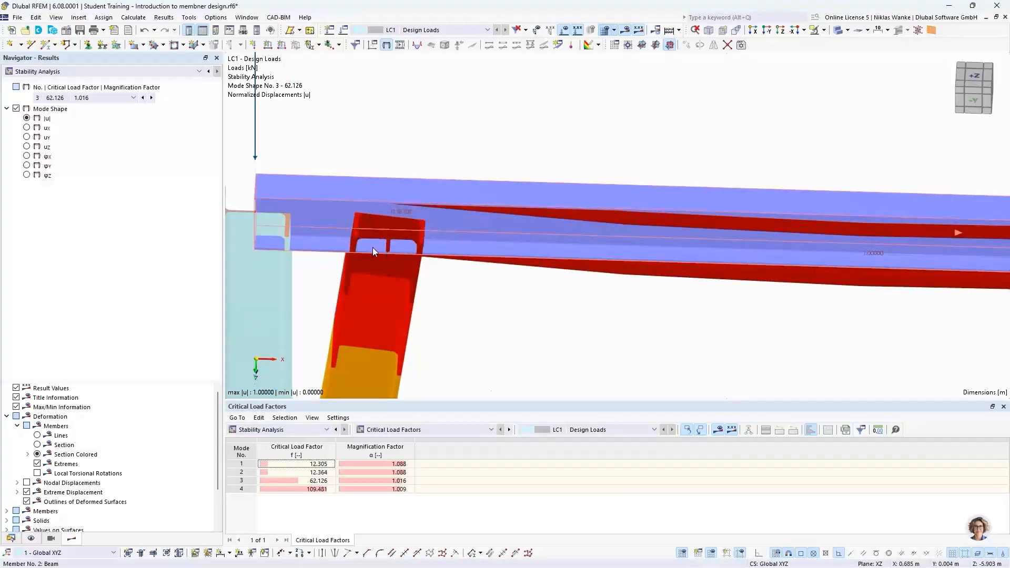
{"action": "scroll", "coordinate": [371, 235], "scroll_direction": "down", "scroll_amount": 6}
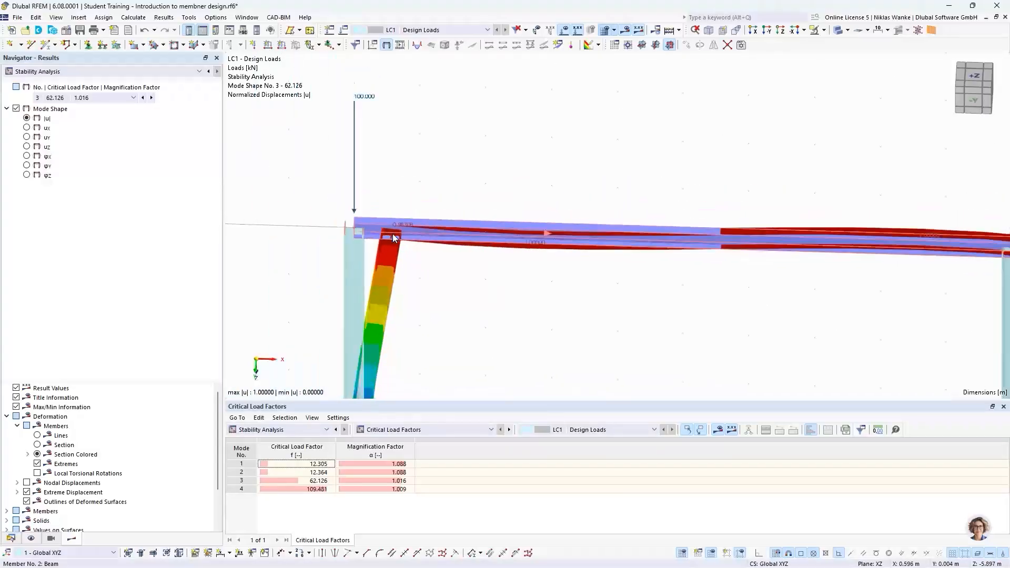
{"action": "middle_click_drag", "start_coordinate": [389, 230], "coordinate": [387, 182], "text": "ctrl"}
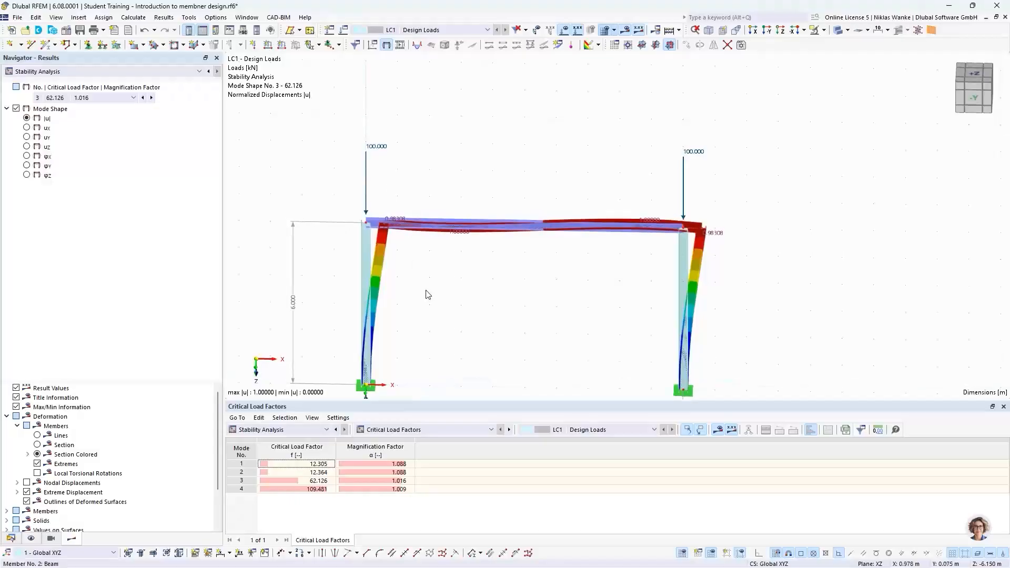
- Check the critical load factor of mode 3 against the frame's in-plane sway shape
{"action": "middle_click_drag", "start_coordinate": [429, 301], "coordinate": [436, 158]}
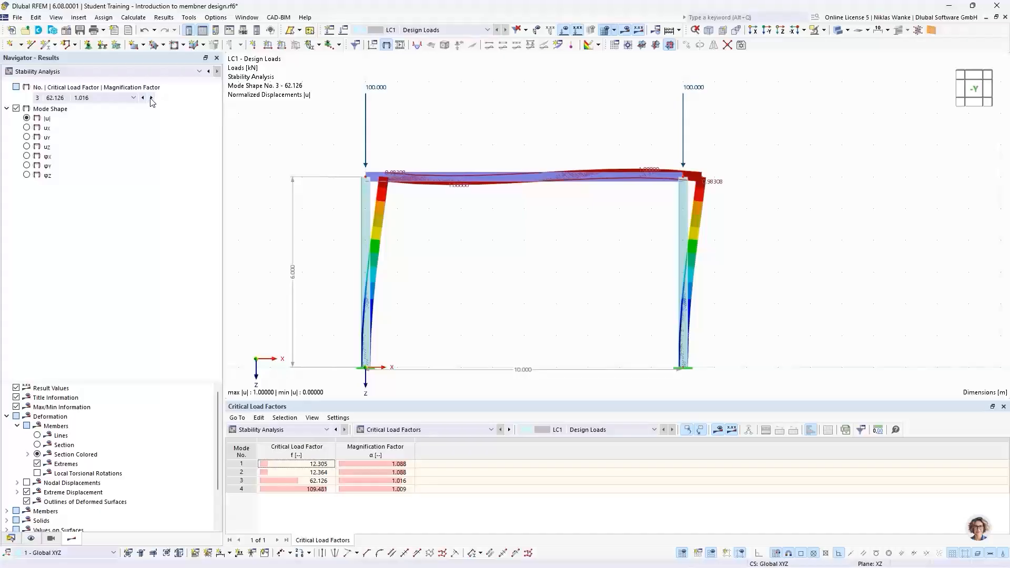
{"action": "left_click", "coordinate": [312, 481]}
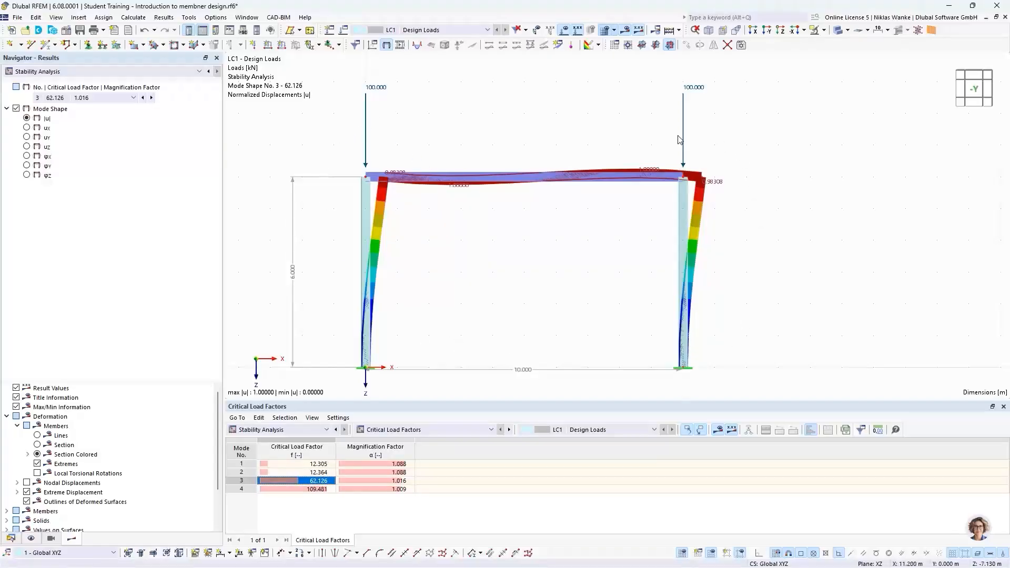
{"action": "middle_click_drag", "start_coordinate": [329, 280], "coordinate": [448, 302], "text": "ctrl"}
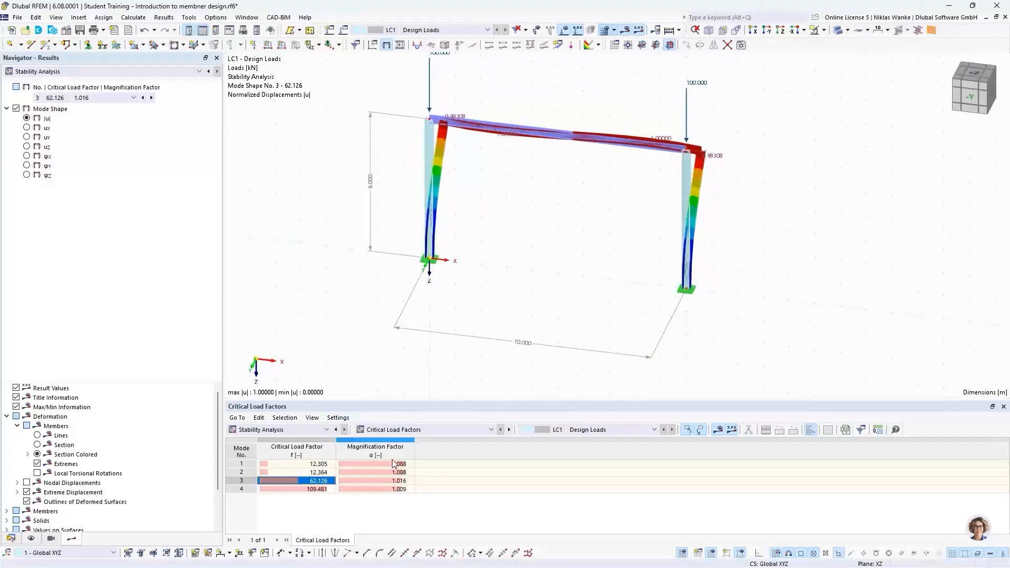
- List the stability results by member and bring mode shape 3 back onto the frame
{"action": "left_click", "coordinate": [406, 432]}
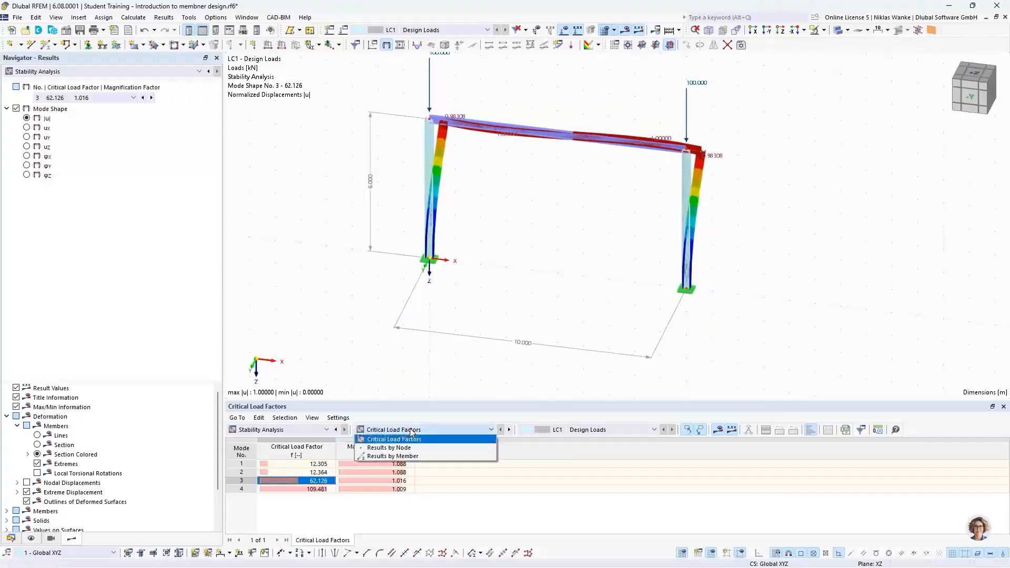
{"action": "left_click", "coordinate": [411, 458]}
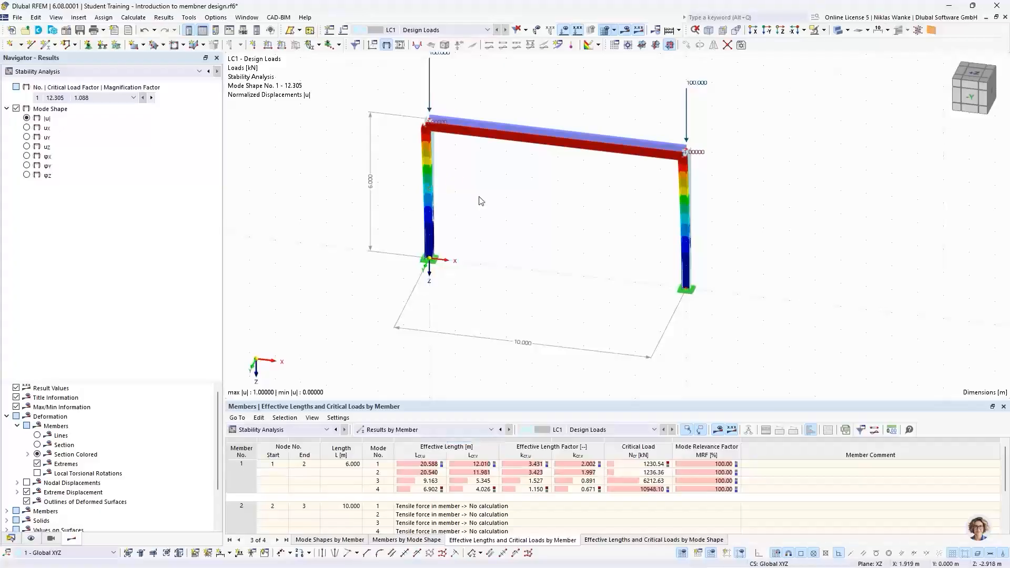
{"action": "scroll", "coordinate": [465, 182], "scroll_direction": "up", "scroll_amount": 2}
{"action": "middle_click_drag", "start_coordinate": [467, 220], "coordinate": [484, 232]}
{"action": "scroll", "coordinate": [465, 243], "scroll_direction": "down", "scroll_amount": 2}
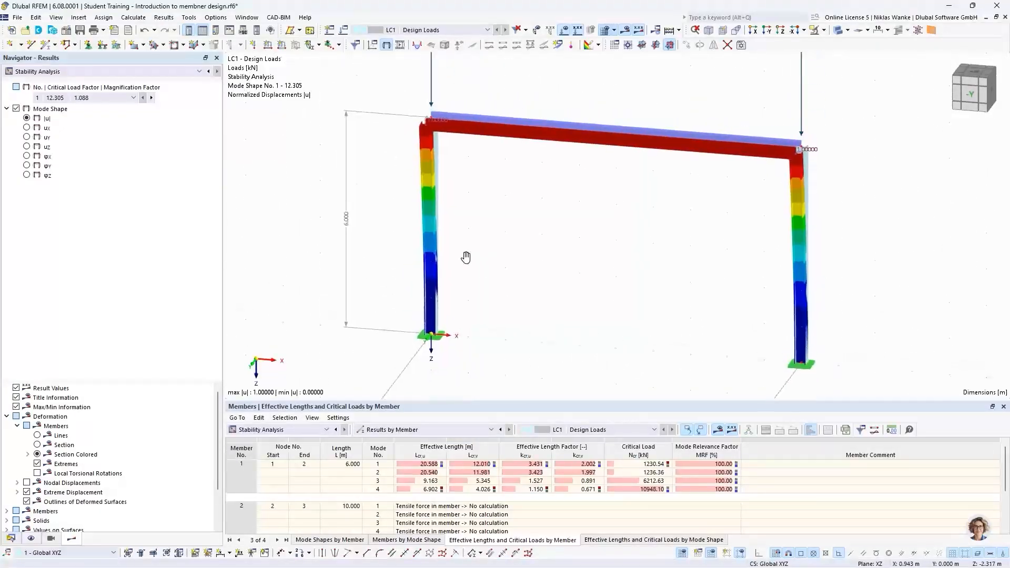
{"action": "left_click", "coordinate": [152, 99]}
{"action": "left_click", "coordinate": [152, 99]}
{"action": "scroll", "coordinate": [480, 264], "scroll_direction": "up", "scroll_amount": 2}
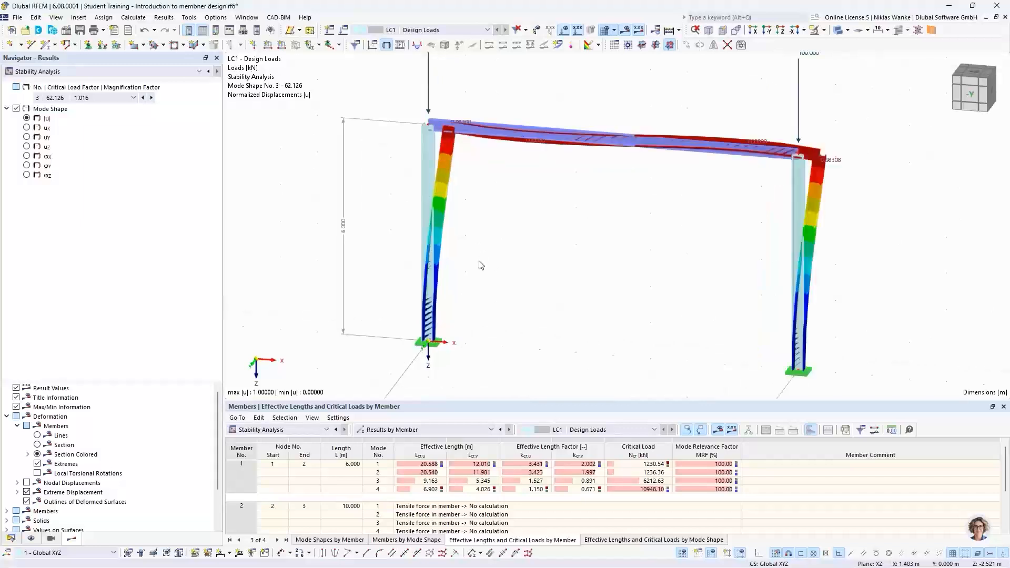
{"action": "middle_click_drag", "start_coordinate": [480, 264], "coordinate": [474, 264]}
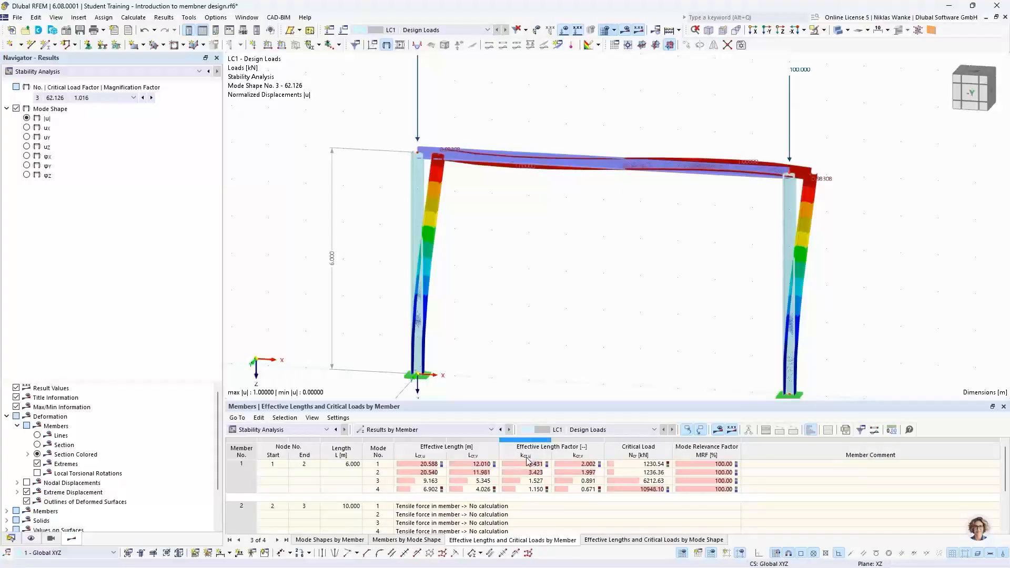
- Check member 1's effective length factor k_cr,u for mode 3 against the displayed sway shape
{"action": "left_click", "coordinate": [373, 481]}
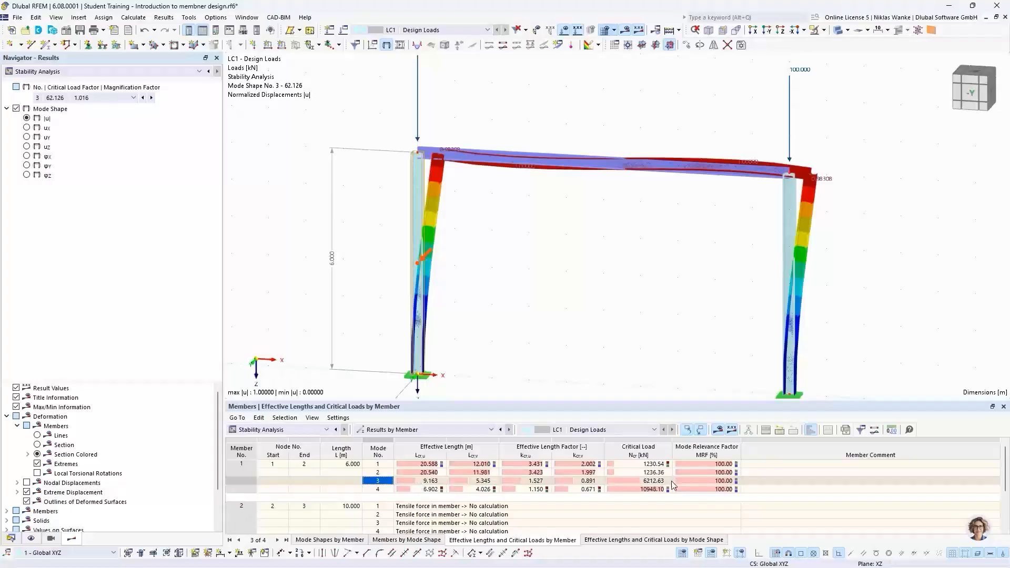
{"action": "left_click", "coordinate": [530, 483]}
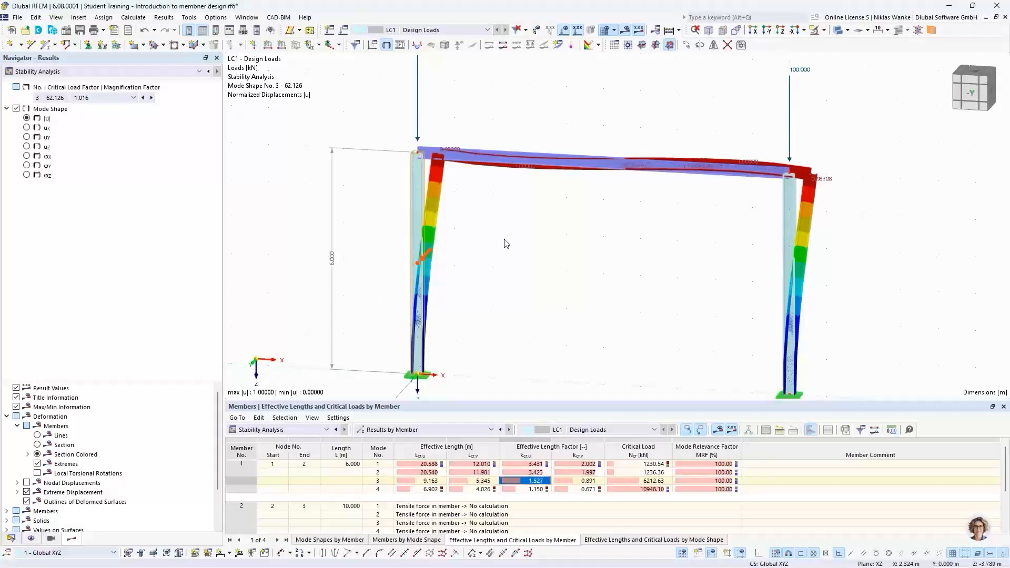
{"action": "middle_click_drag", "start_coordinate": [495, 283], "coordinate": [500, 243], "text": "ctrl"}
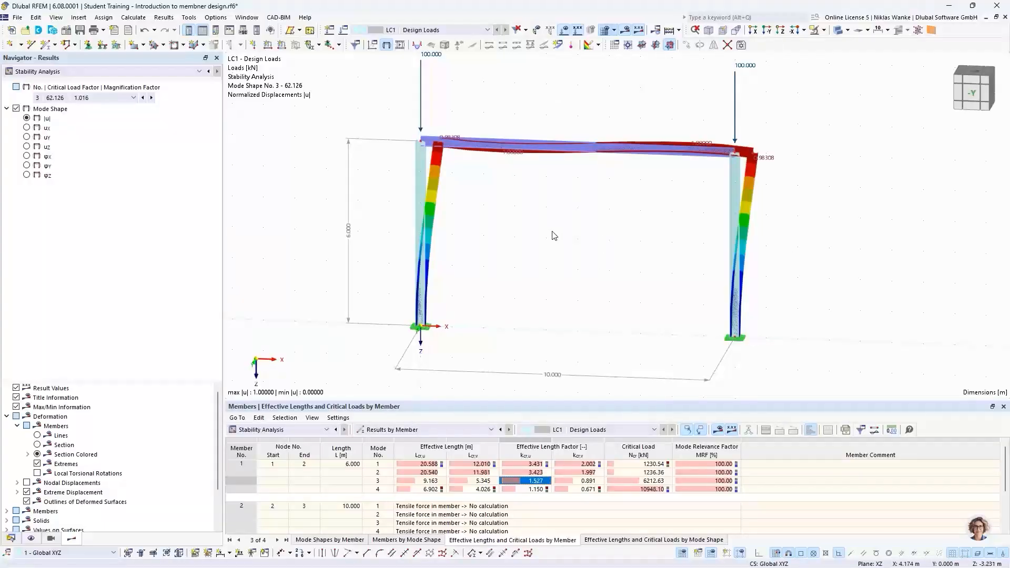
{"action": "middle_click_drag", "start_coordinate": [559, 273], "coordinate": [560, 308], "text": "ctrl"}
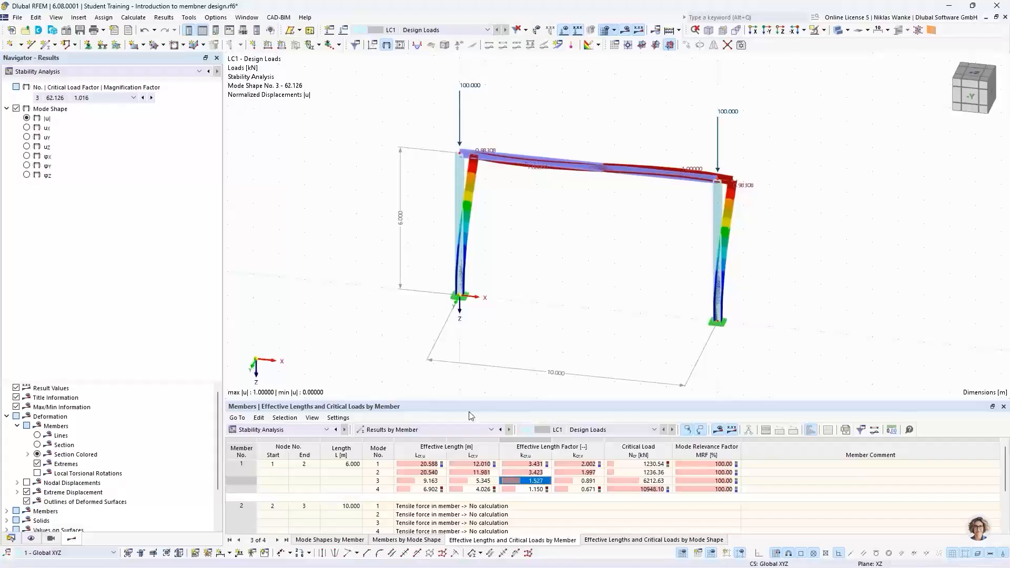
- Return the stability table to the critical load factors and examine the out-of-plane deformation of mode shape 1
{"action": "left_click", "coordinate": [399, 430]}
{"action": "left_click", "coordinate": [400, 444]}
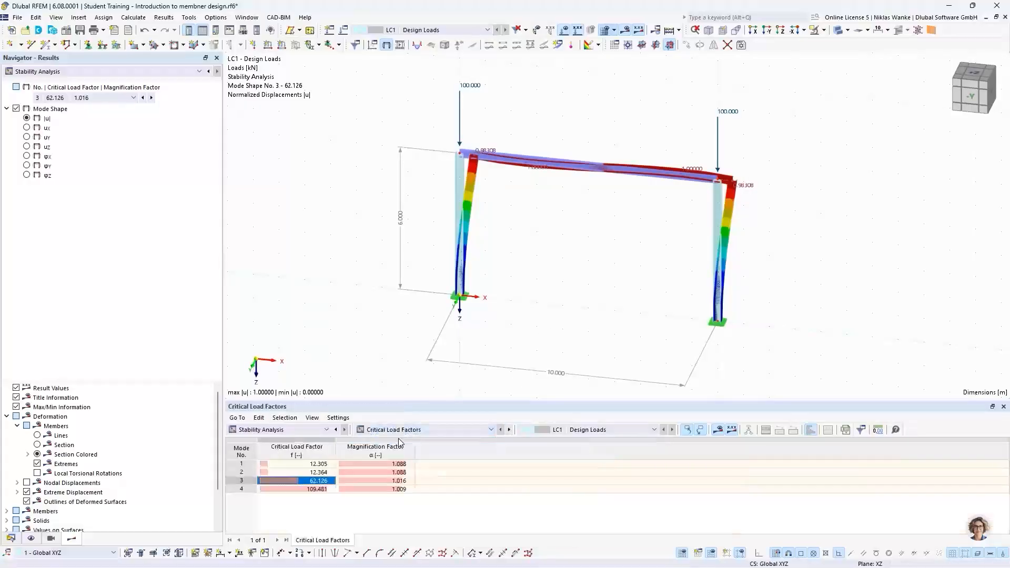
{"action": "left_click", "coordinate": [307, 464]}
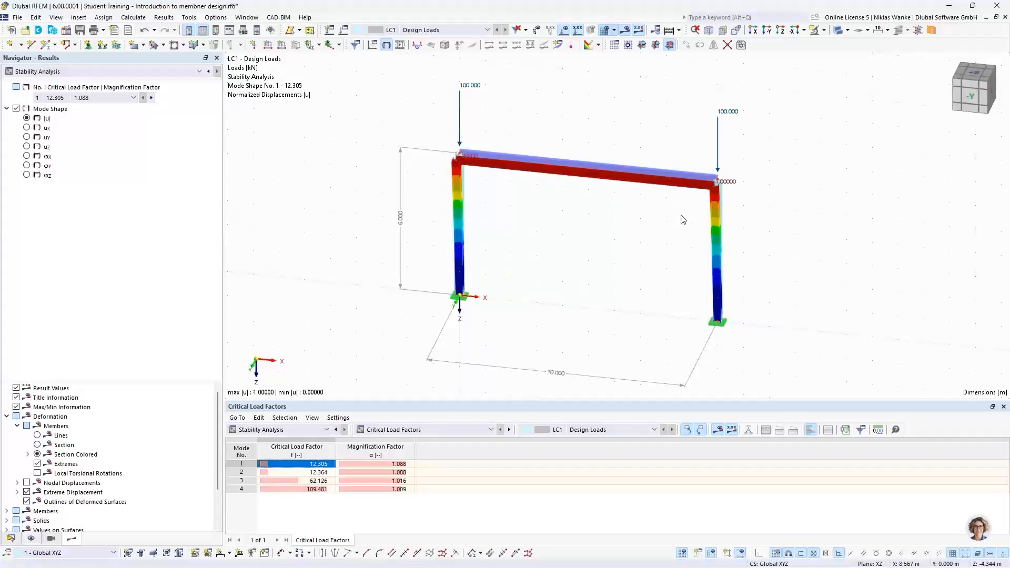
{"action": "middle_click_drag", "start_coordinate": [684, 217], "coordinate": [562, 200], "text": "ctrl"}
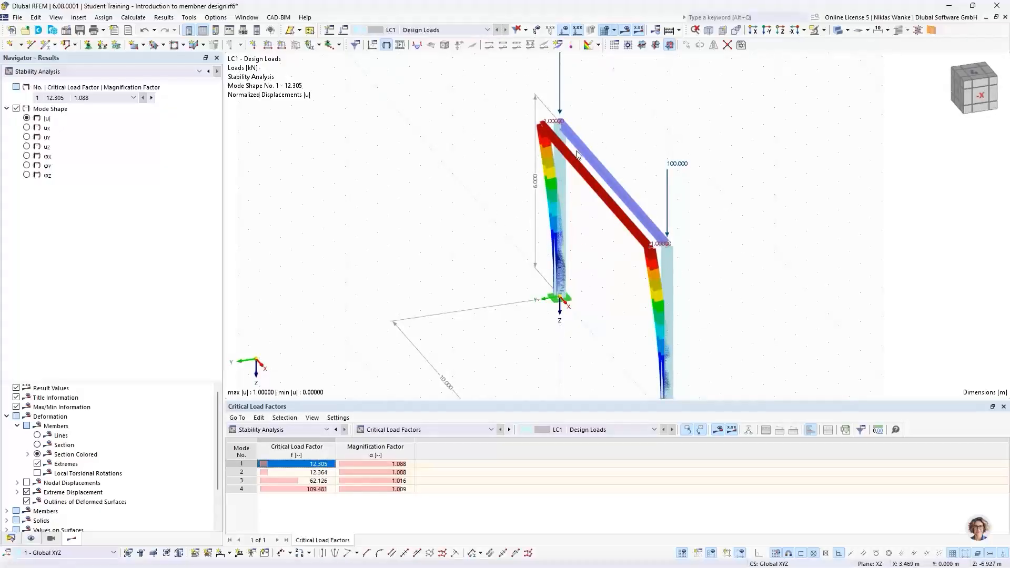
{"action": "middle_click_drag", "start_coordinate": [592, 270], "coordinate": [621, 254], "text": "ctrl"}
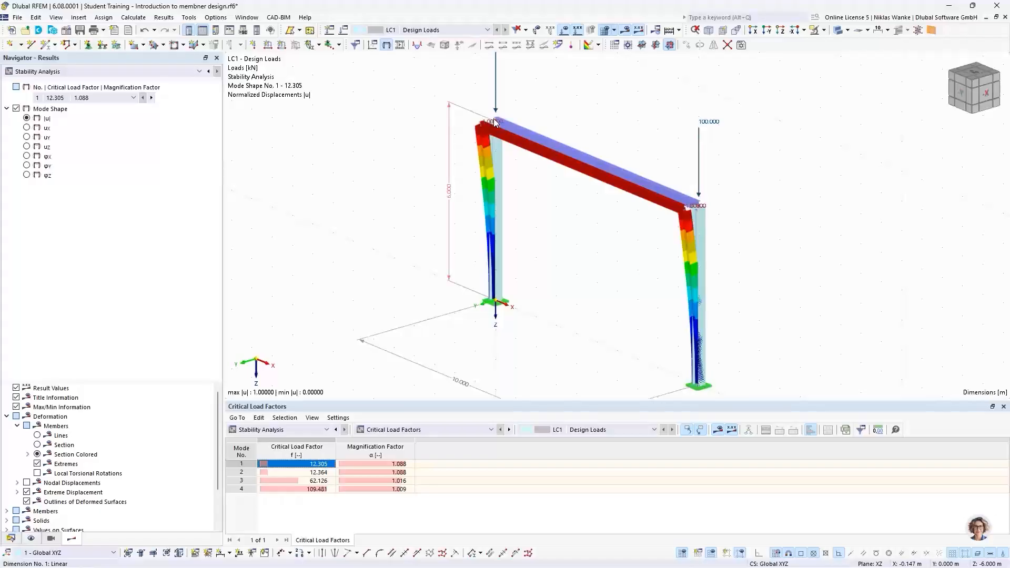
- Create a new nodal support that fixes only the displacement uY, leaving uX, uZ and all rotations free
{"action": "left_click", "coordinate": [89, 46]}
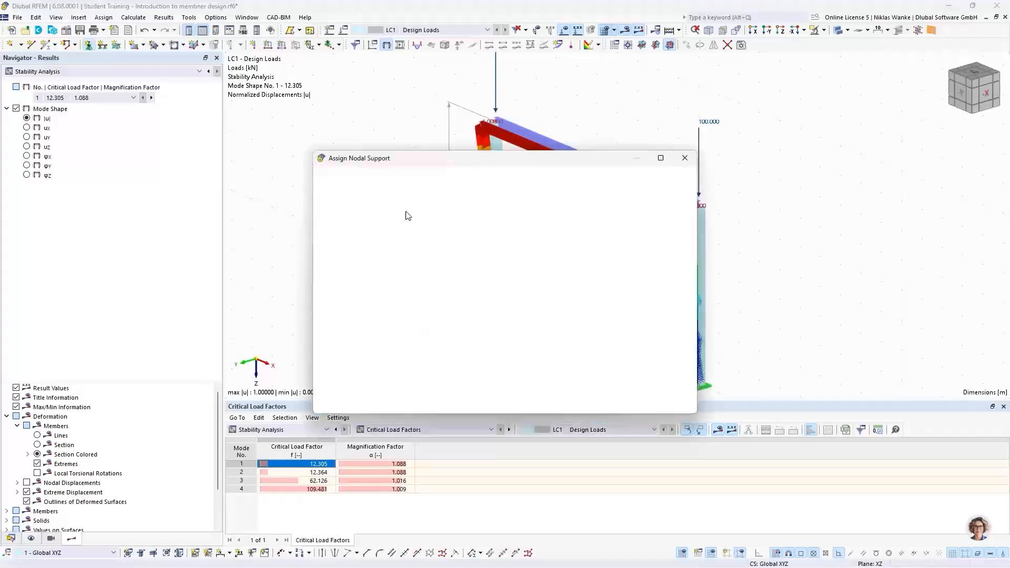
{"action": "left_click", "coordinate": [428, 232]}
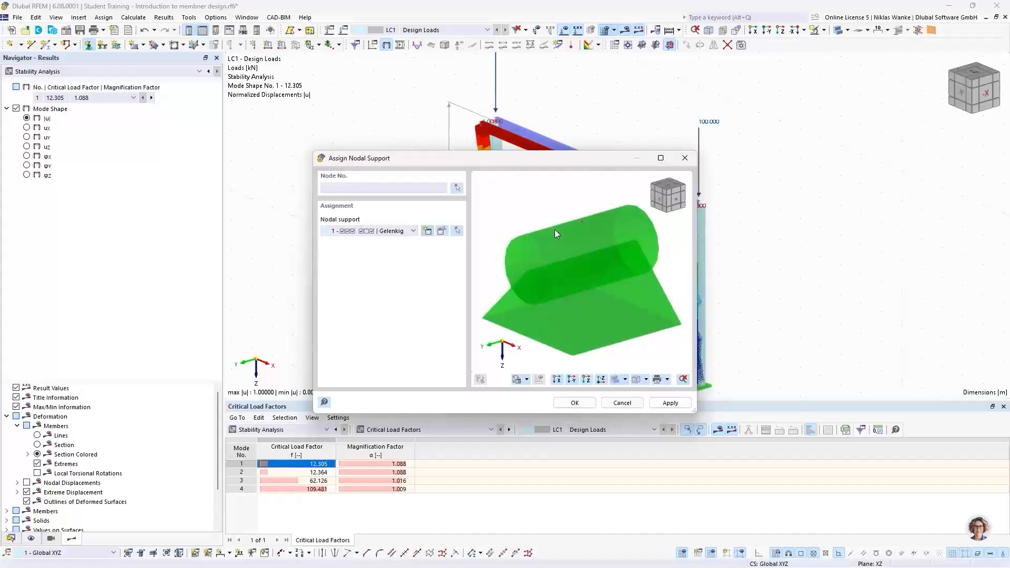
{"action": "left_click", "coordinate": [429, 232]}
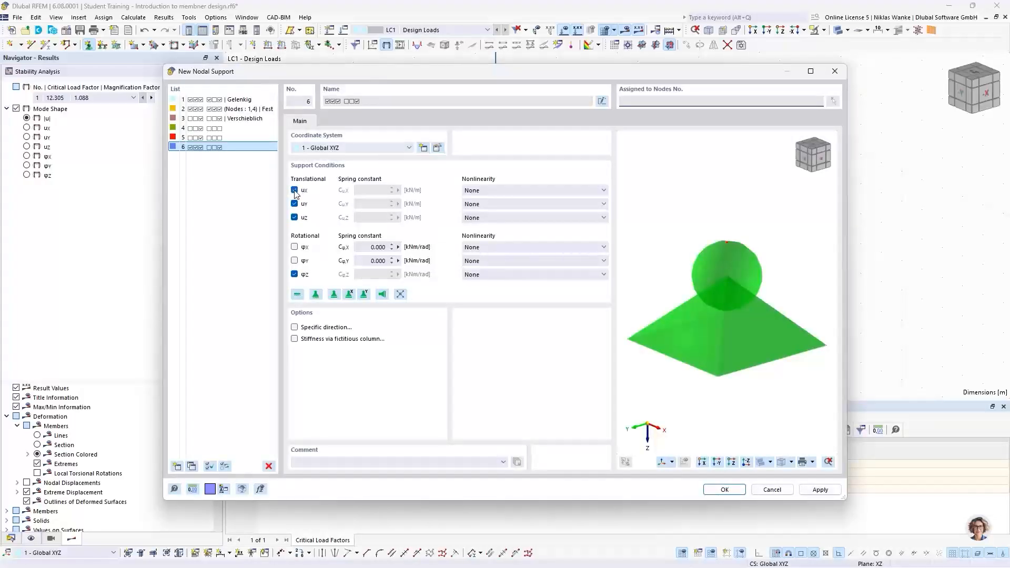
{"action": "left_click", "coordinate": [295, 190]}
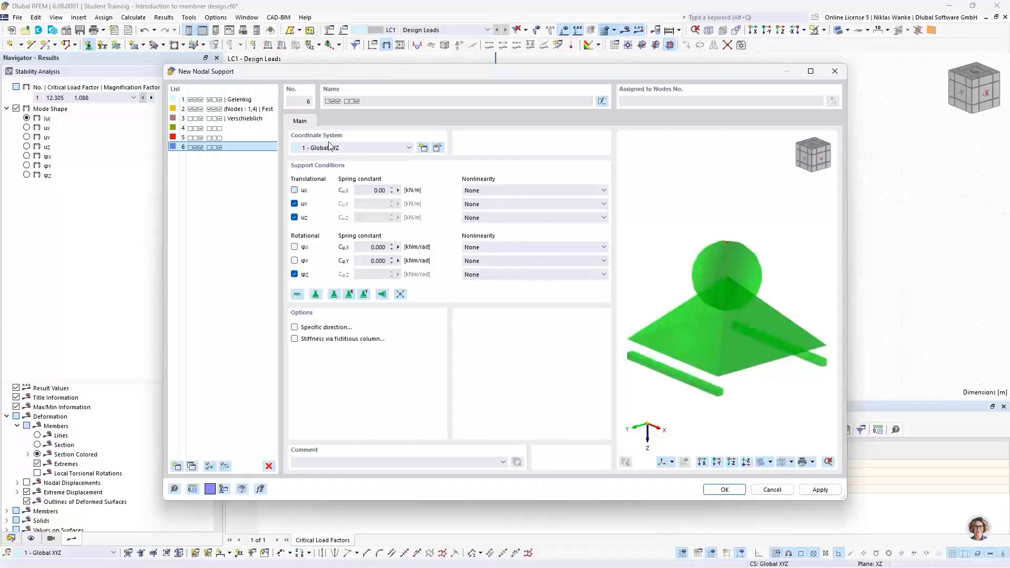
{"action": "left_click", "coordinate": [295, 217]}
{"action": "left_click", "coordinate": [295, 274]}
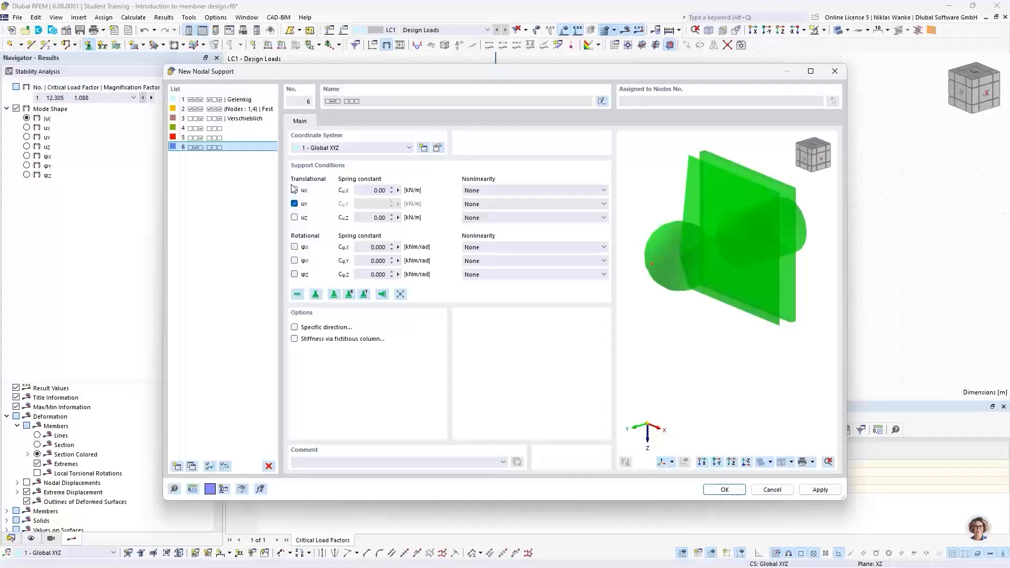
{"action": "left_click", "coordinate": [725, 490]}
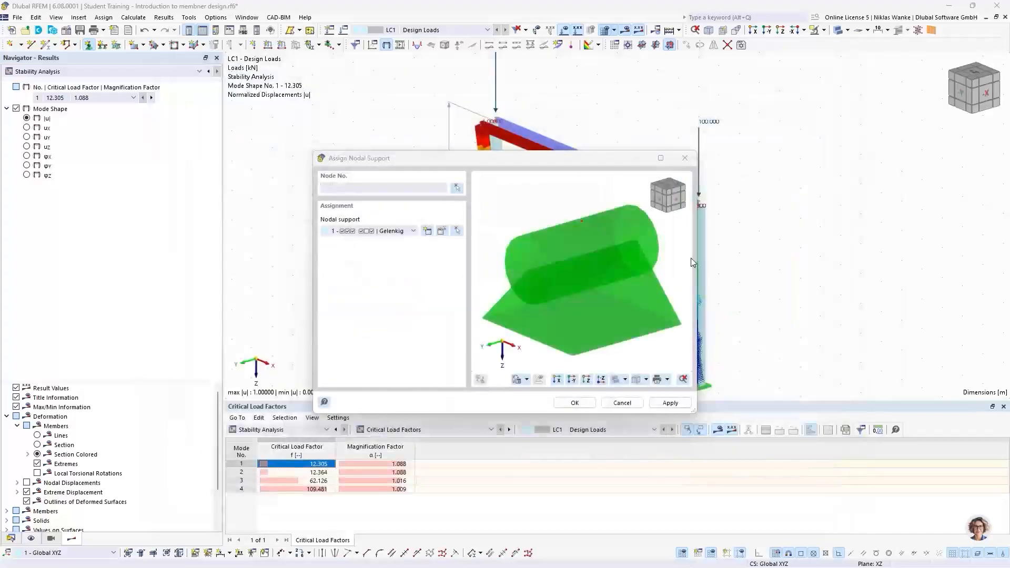
- Assign the new uY-only support to both column-top nodes of the frame
{"action": "left_click", "coordinate": [575, 406]}
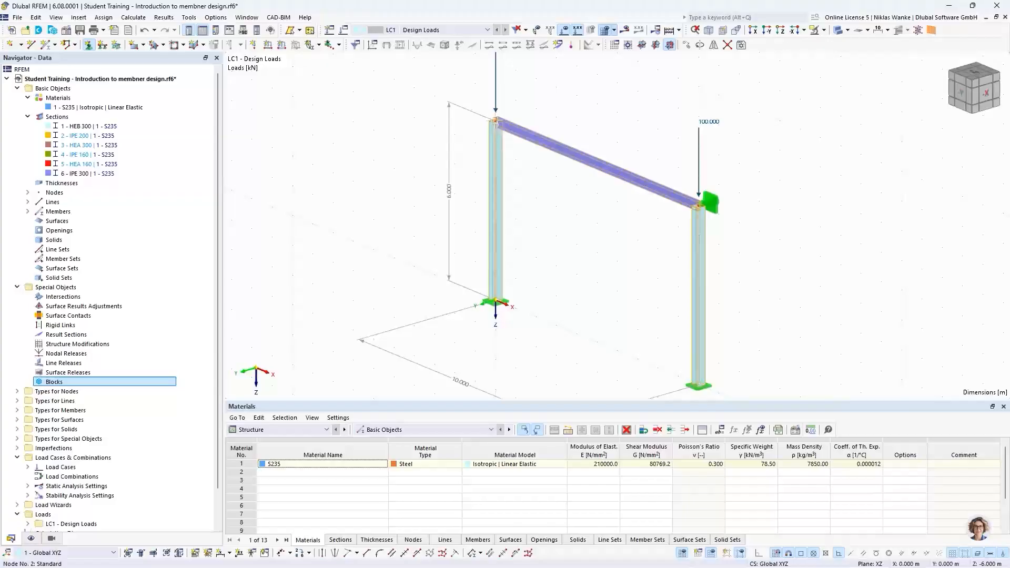
{"action": "left_click", "coordinate": [496, 121]}
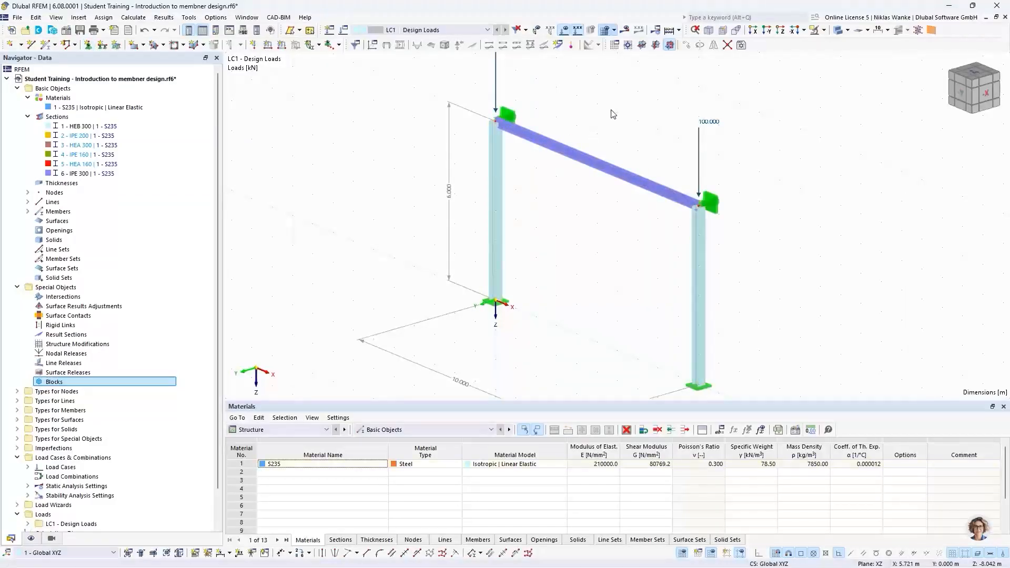
{"action": "scroll", "coordinate": [611, 120], "scroll_direction": "down", "scroll_amount": 1}
{"action": "middle_click_drag", "start_coordinate": [612, 121], "coordinate": [616, 167]}
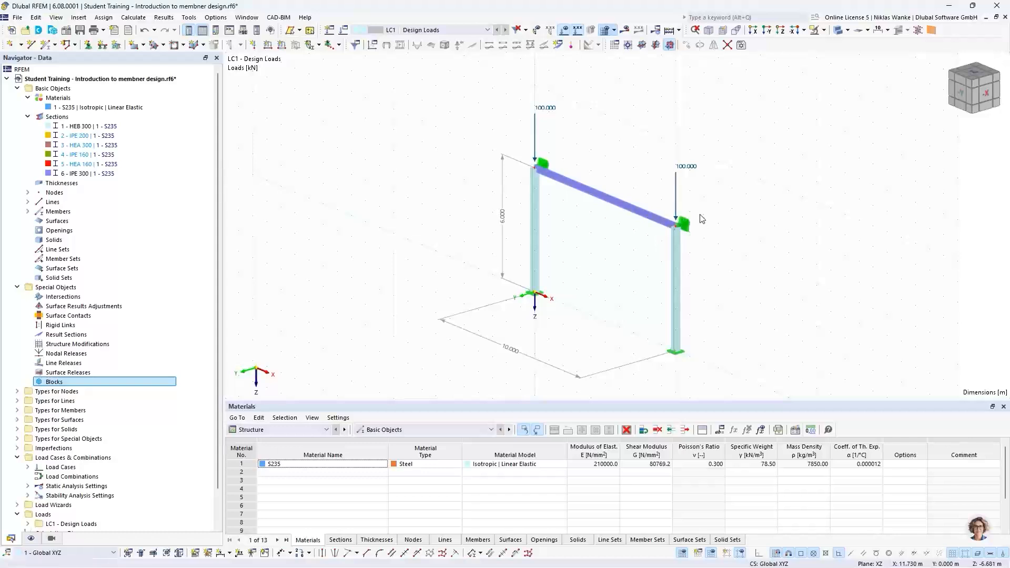
{"action": "middle_click_drag", "start_coordinate": [706, 250], "coordinate": [621, 257]}
{"action": "scroll", "coordinate": [664, 252], "scroll_direction": "down", "scroll_amount": 1}
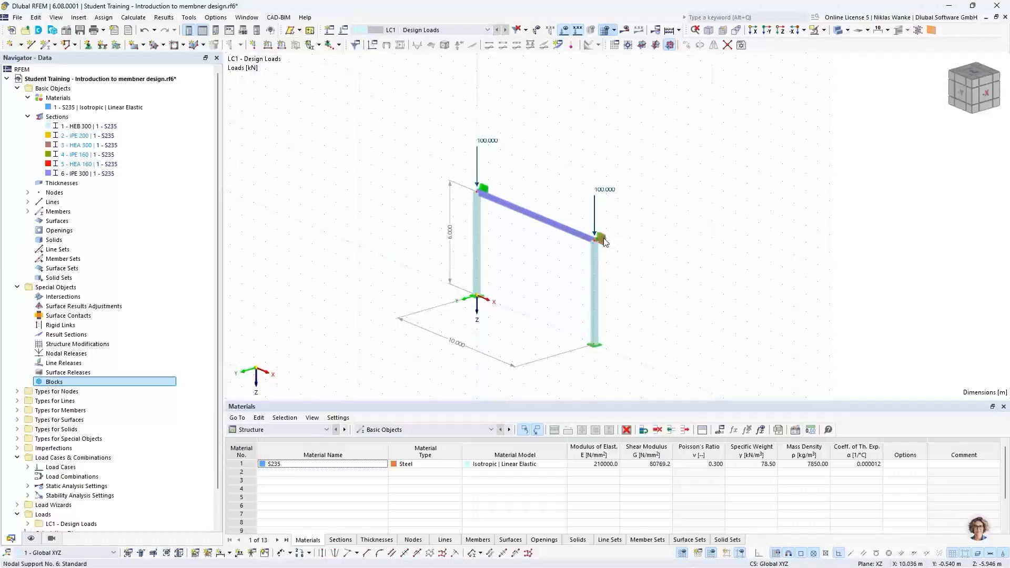
{"action": "scroll", "coordinate": [598, 239], "scroll_direction": "up", "scroll_amount": 5}
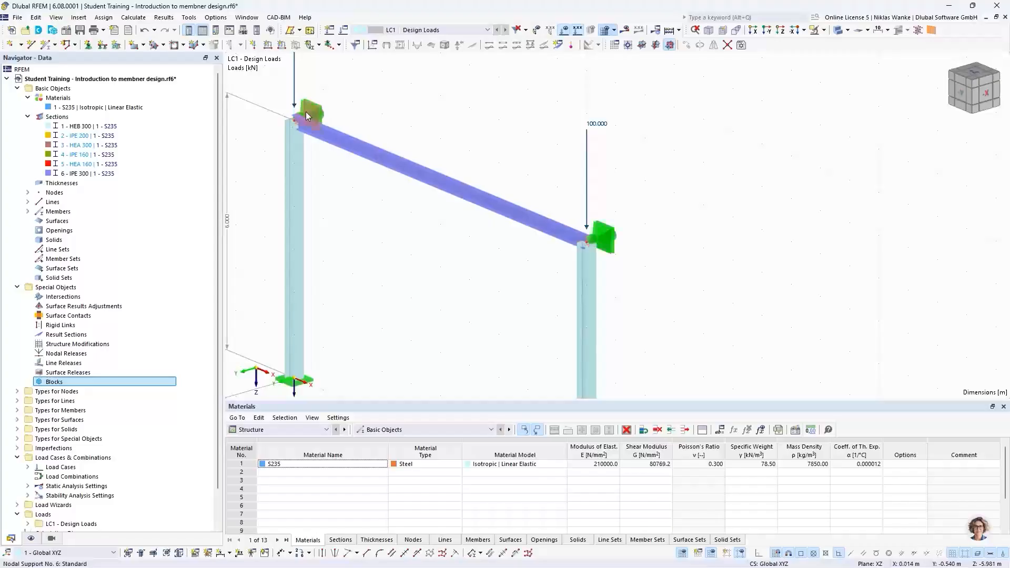
- Recalculate the frame's static and stability results with the lateral supports at the column tops
{"action": "left_click", "coordinate": [624, 30]}
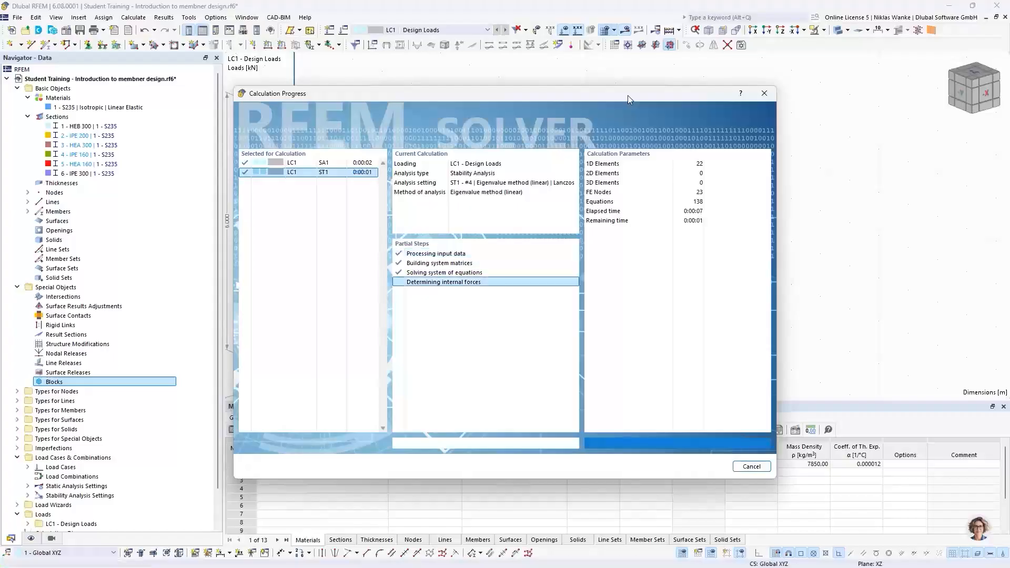
{"action": "scroll", "coordinate": [649, 228], "scroll_direction": "down", "scroll_amount": 1}
{"action": "middle_click_drag", "start_coordinate": [650, 229], "coordinate": [723, 208]}
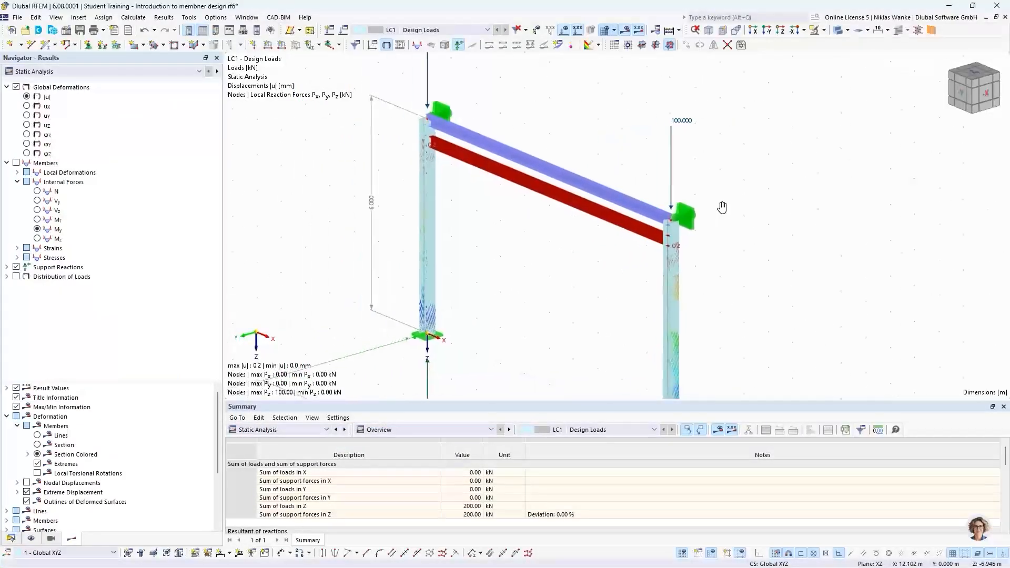
- Display the stability analysis results and show mode shape 1 of the laterally supported frame in front view
{"action": "left_click", "coordinate": [85, 72]}
{"action": "left_click", "coordinate": [84, 85]}
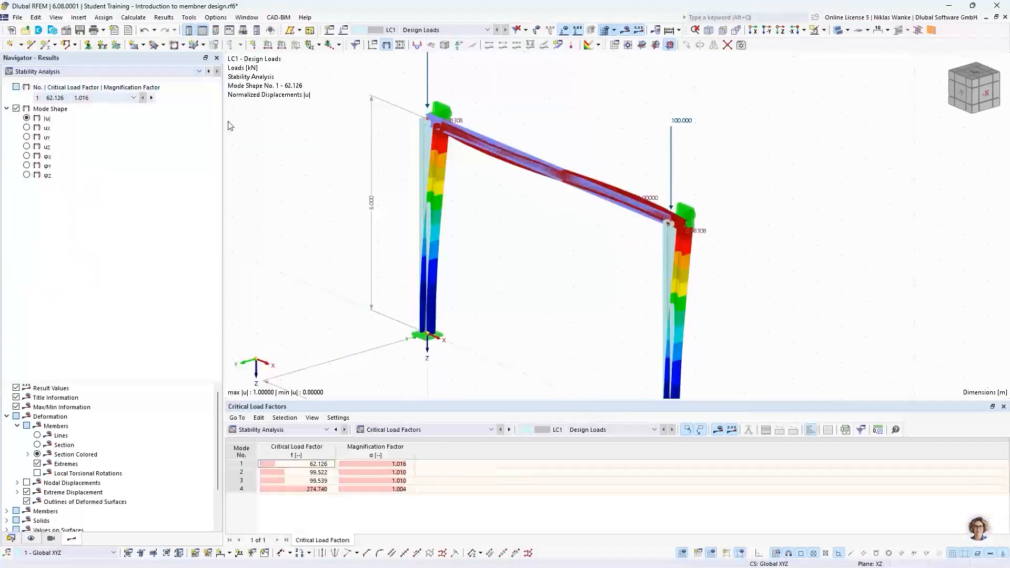
{"action": "middle_click_drag", "start_coordinate": [549, 246], "coordinate": [653, 221], "text": "ctrl"}
{"action": "middle_click_drag", "start_coordinate": [483, 255], "coordinate": [532, 237]}
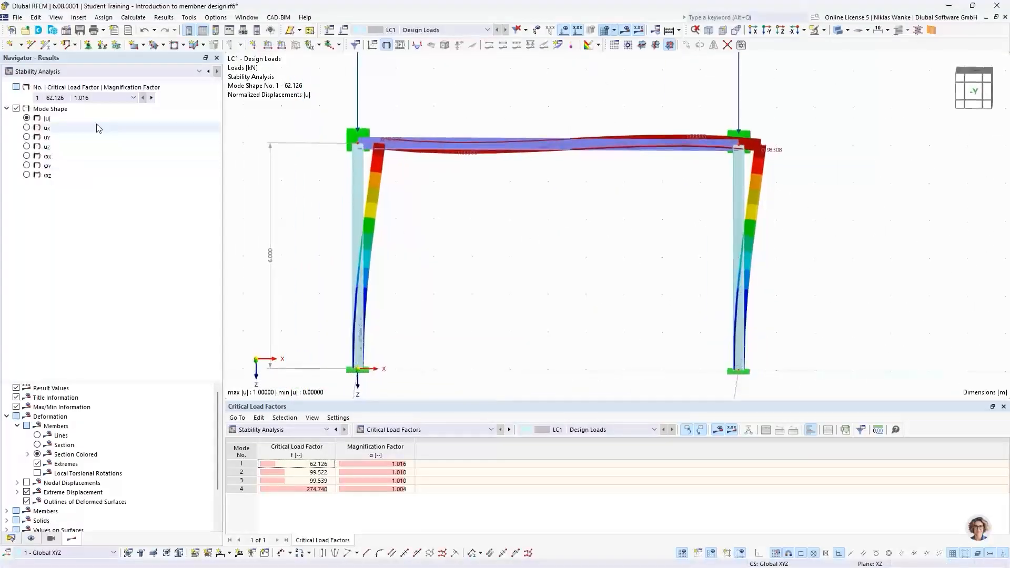
{"action": "left_click", "coordinate": [50, 97]}
{"action": "left_click", "coordinate": [53, 106]}
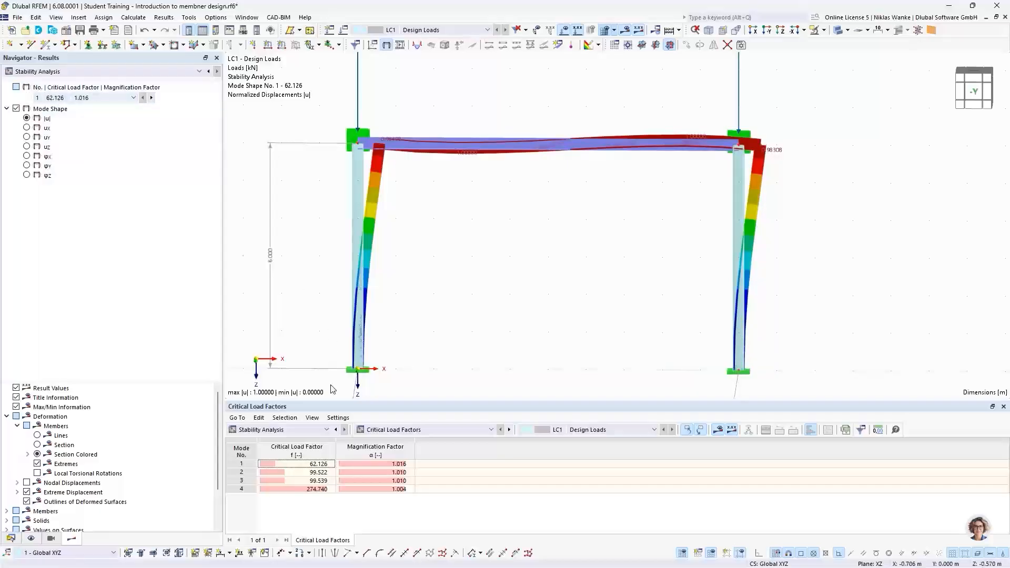
- Select the critical load factor of mode 1 and examine the frame's deformation from oblique and front views
{"action": "left_click", "coordinate": [287, 465]}
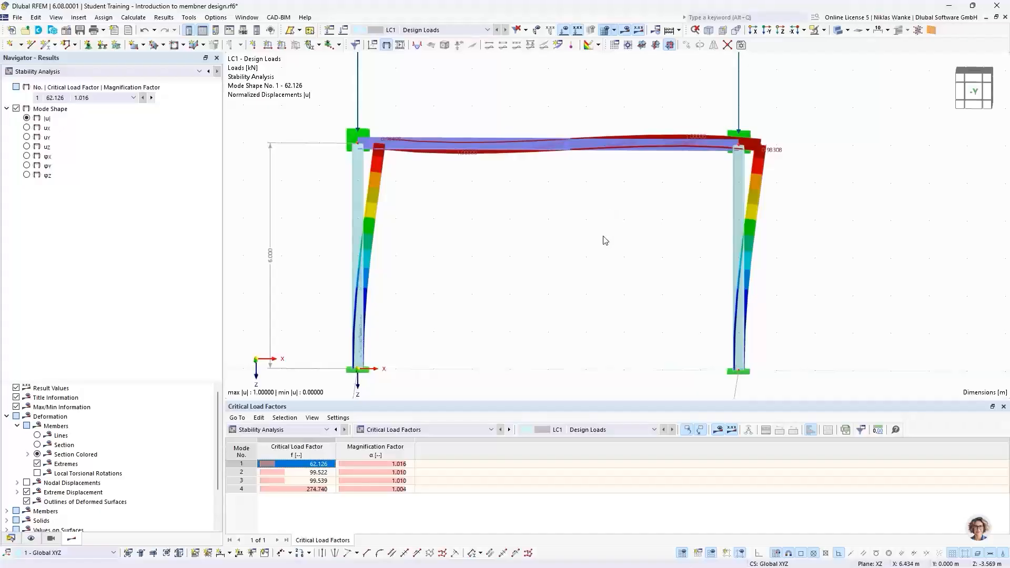
{"action": "middle_click_drag", "start_coordinate": [605, 241], "coordinate": [627, 250], "text": "ctrl"}
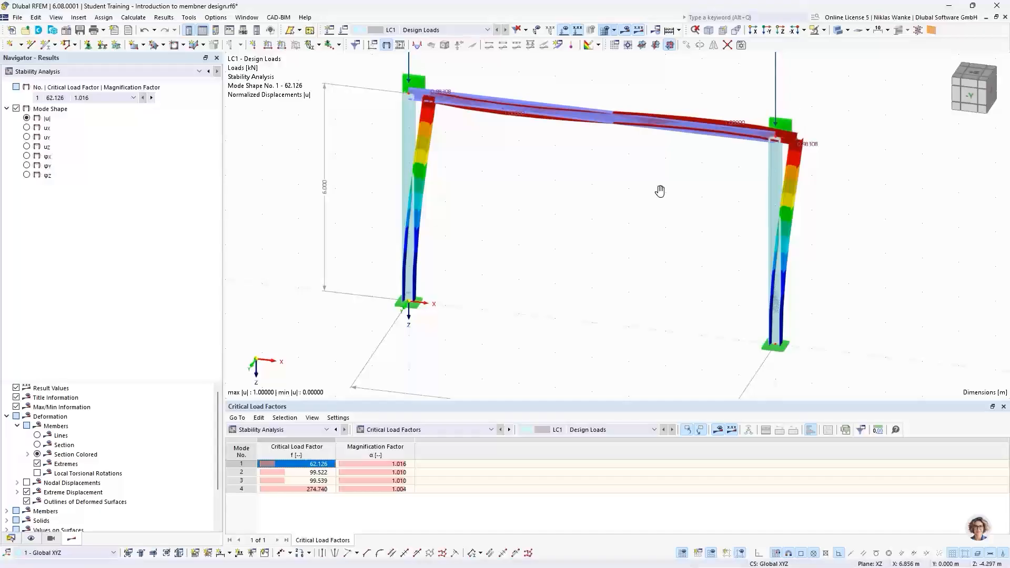
{"action": "middle_click_drag", "start_coordinate": [659, 191], "coordinate": [686, 204], "text": "ctrl"}
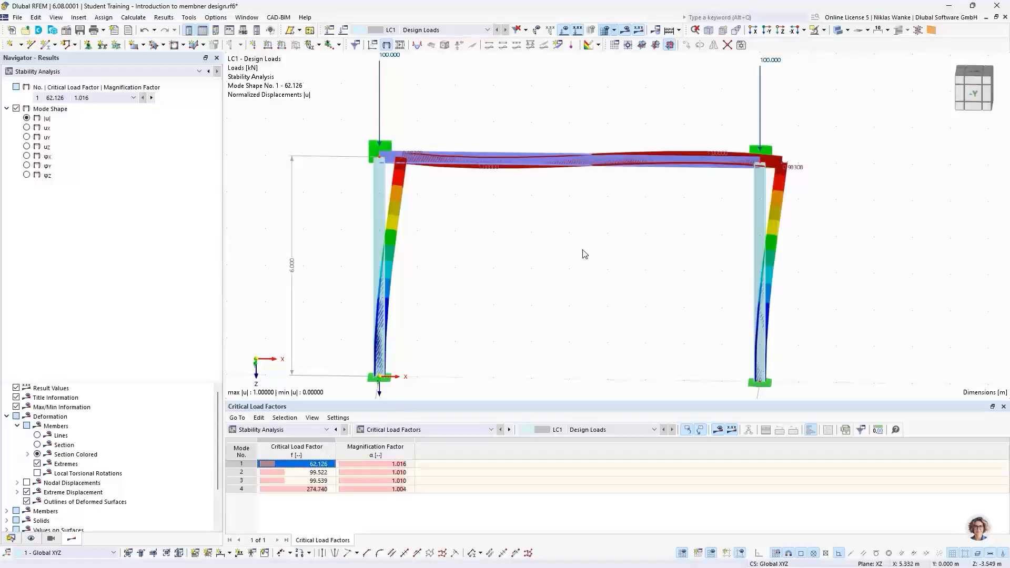
{"action": "scroll", "coordinate": [569, 265], "scroll_direction": "down", "scroll_amount": 1}
{"action": "middle_click_drag", "start_coordinate": [569, 261], "coordinate": [568, 276]}
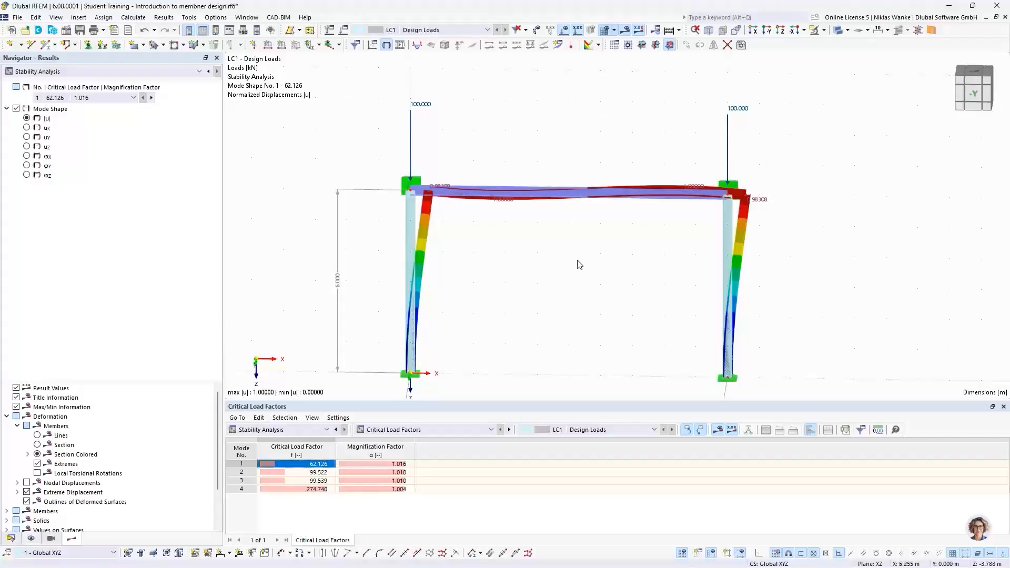
{"action": "middle_click_drag", "start_coordinate": [564, 266], "coordinate": [576, 255]}
{"action": "scroll", "coordinate": [575, 261], "scroll_direction": "down", "scroll_amount": 1}
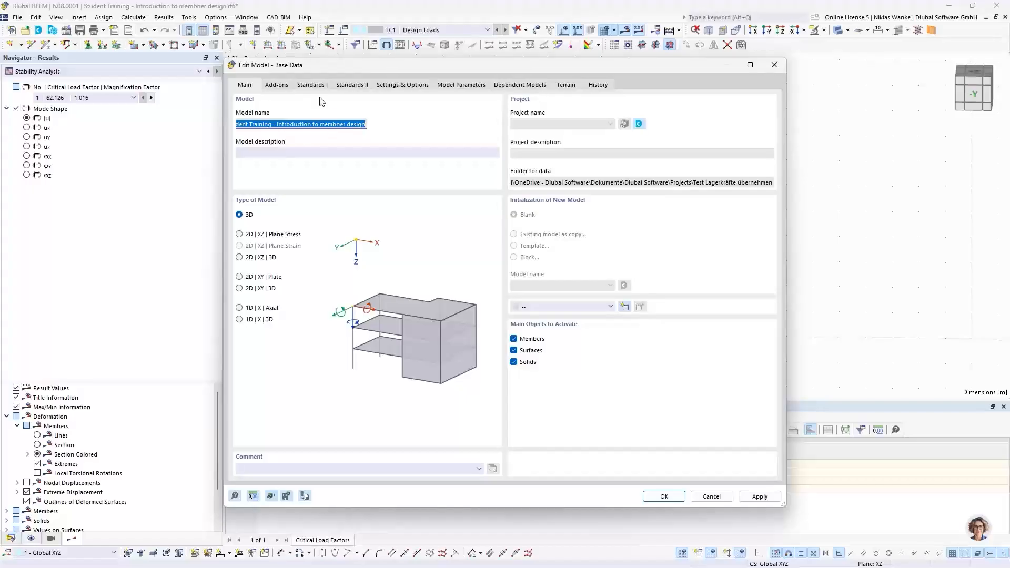
- Open the add-ons in the model's base data and select Torsional Warping (7 DOF)
{"action": "left_click", "coordinate": [287, 85]}
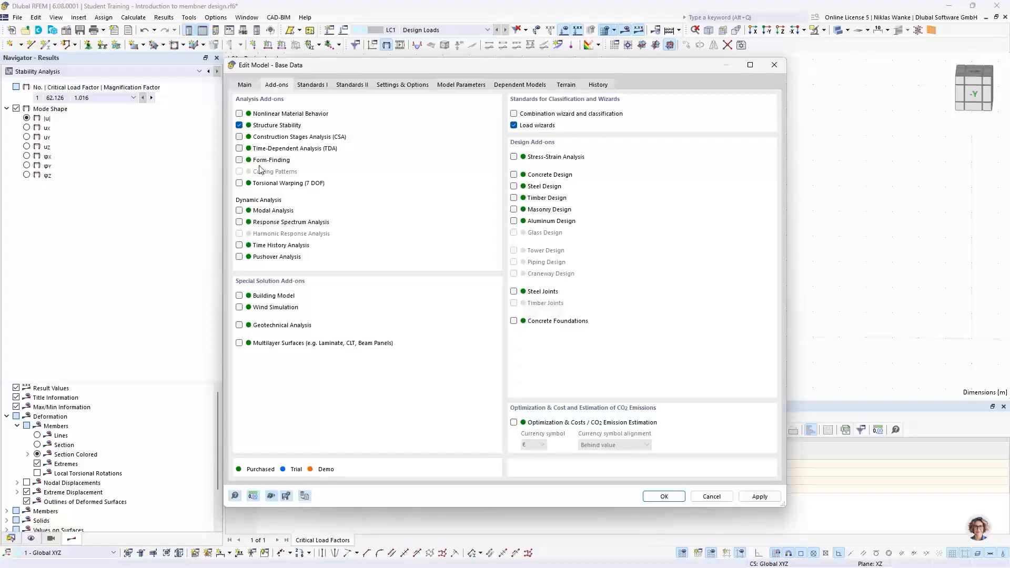
{"action": "left_click", "coordinate": [240, 184]}
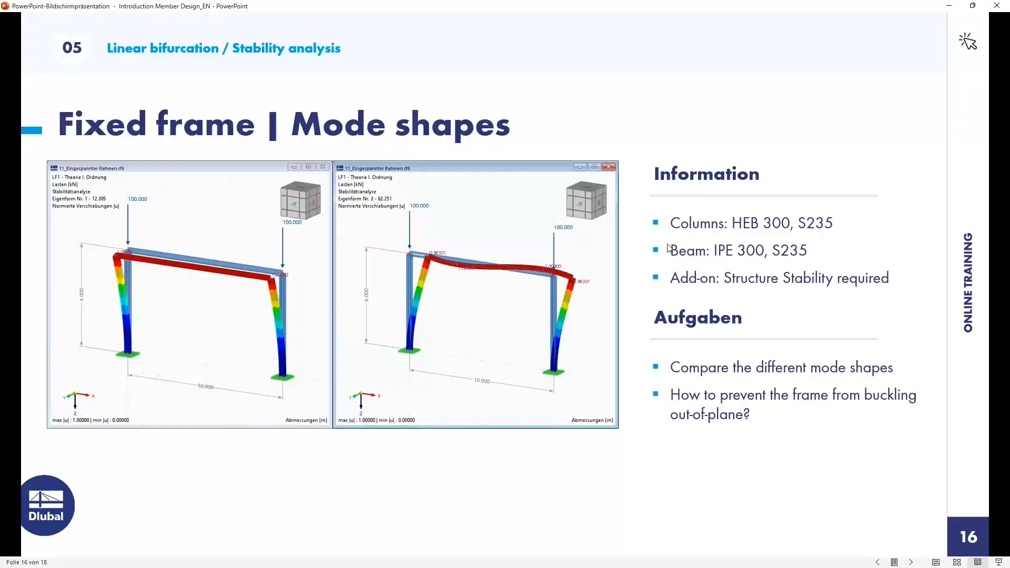
{"action": "left_click", "coordinate": [716, 262]}
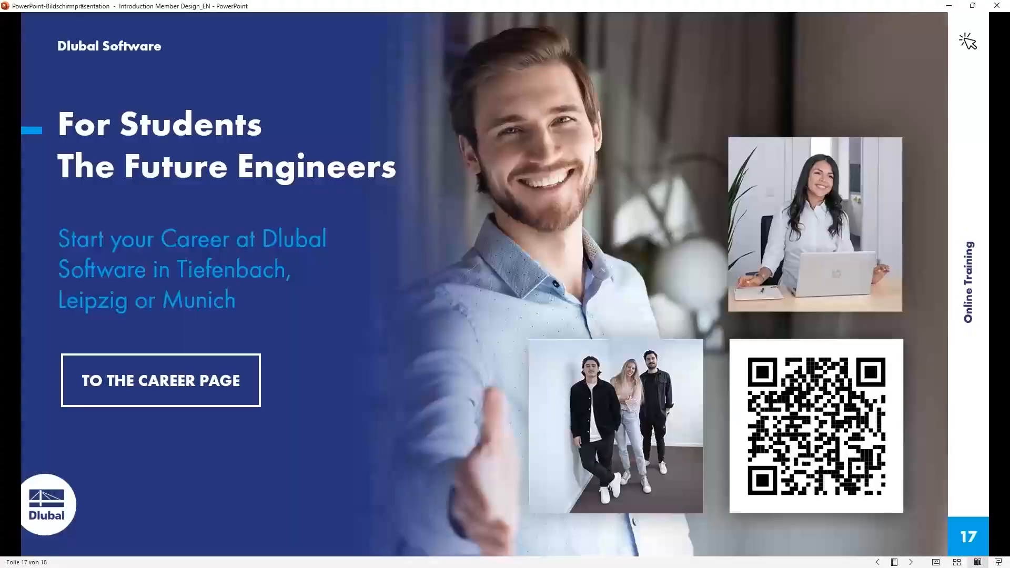